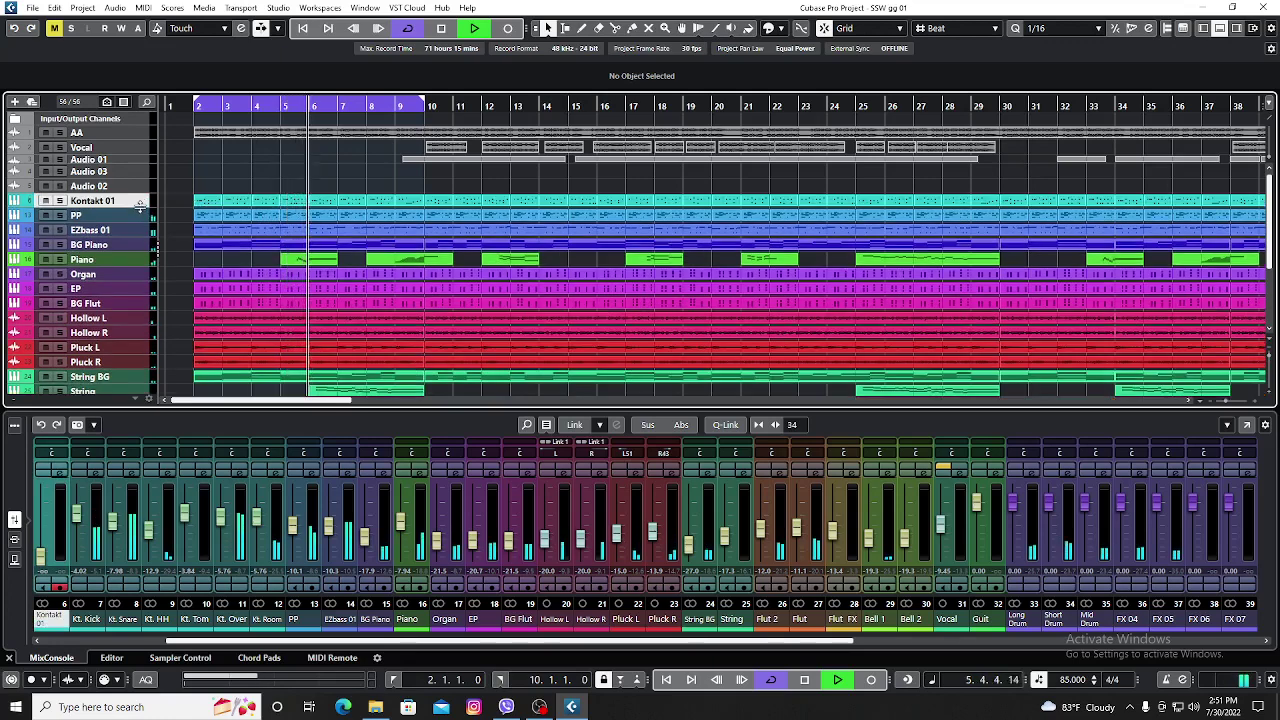
# Enlarge the track heights in the arrangement so the Kontakt 01 and neighbouring parts are readable, and stop playback.
pyautogui.moveTo(139, 210); pyautogui.dragTo(140, 201)
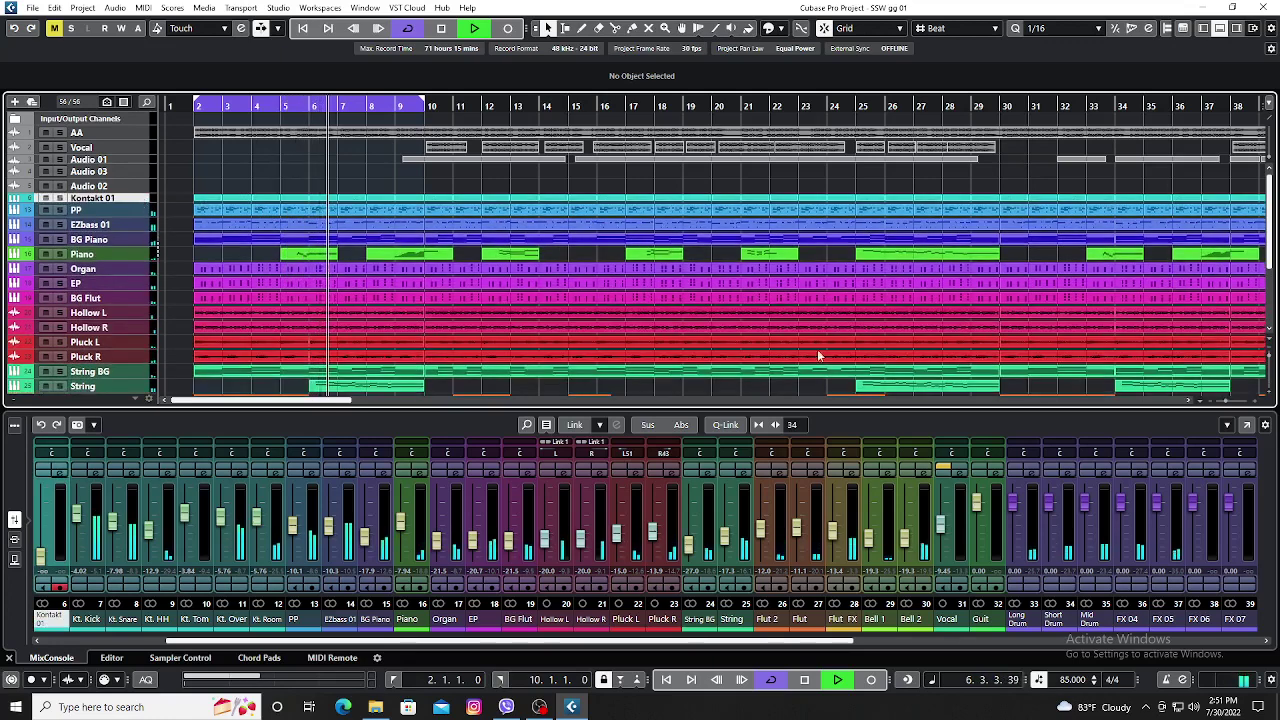
pyautogui.click(1271, 362)
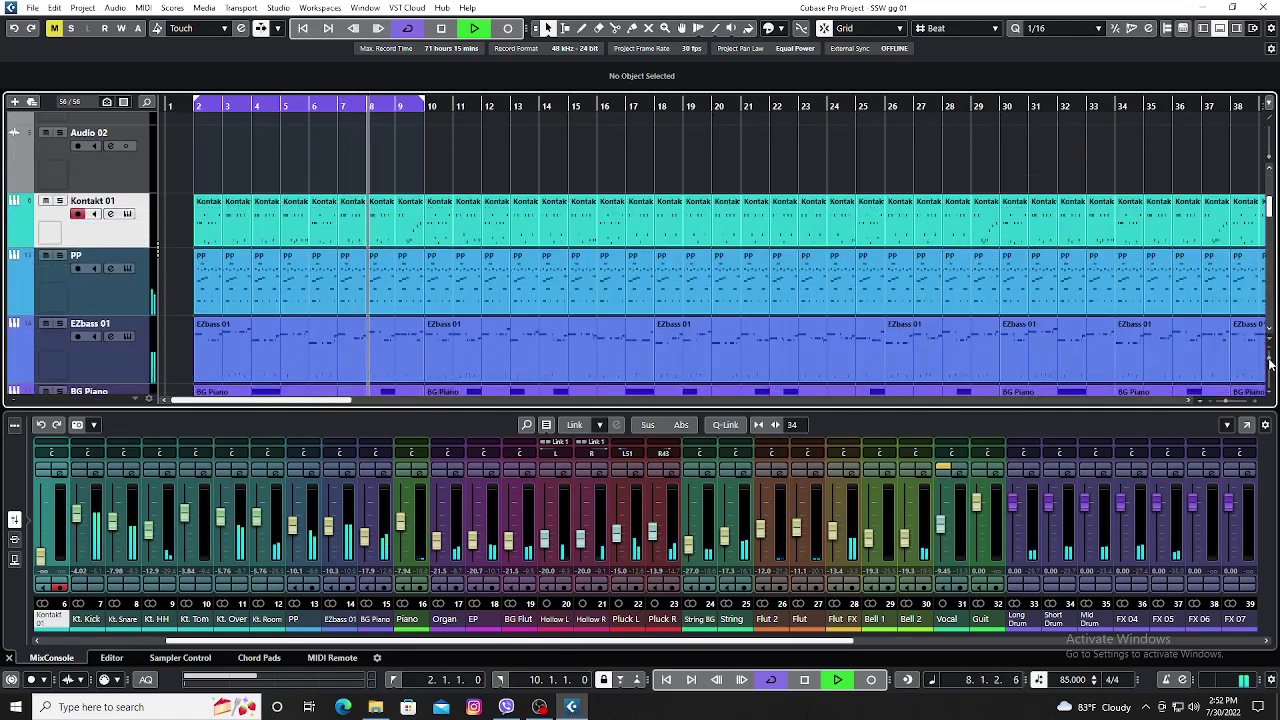
pyautogui.click(1271, 362)
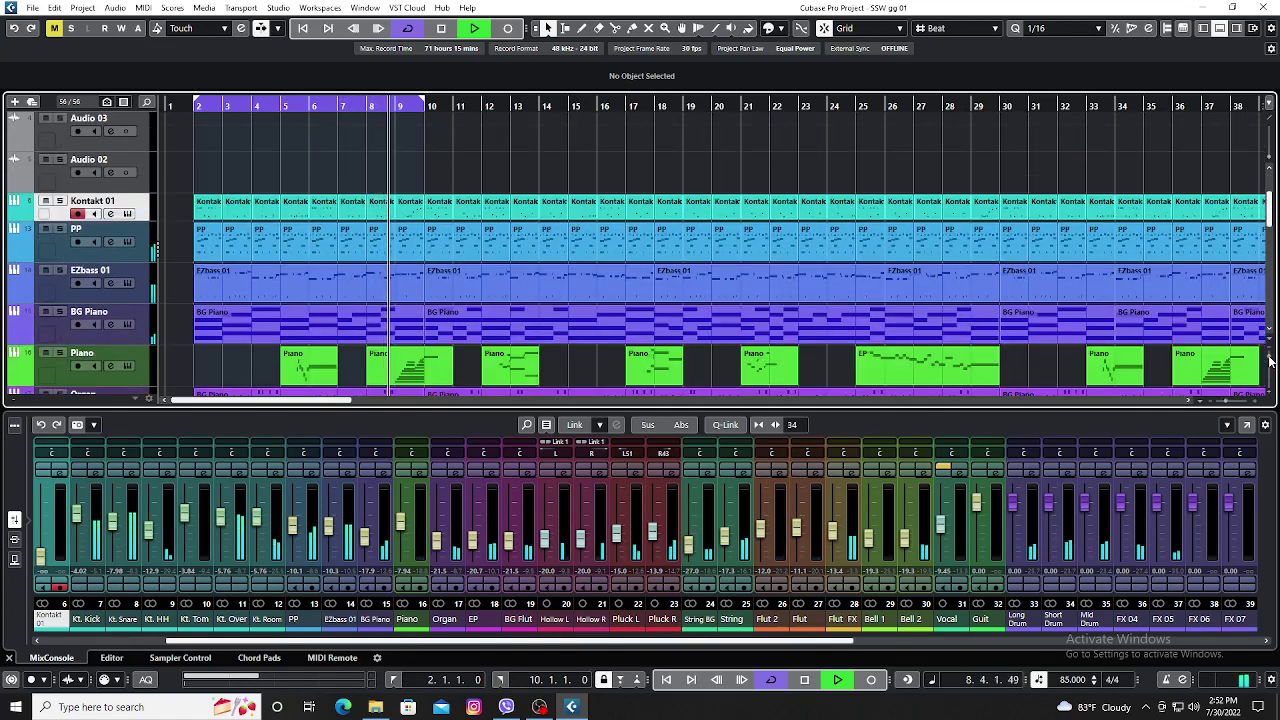
pyautogui.click(1271, 362)
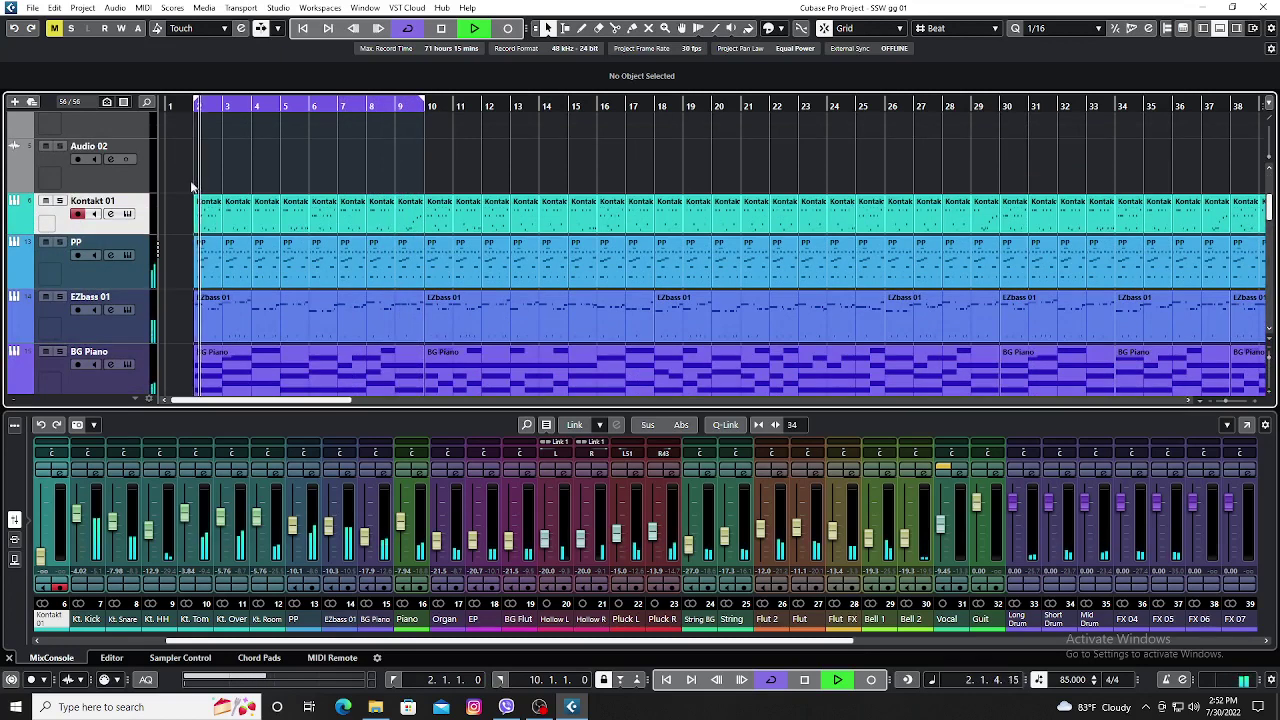
pyautogui.press('space')
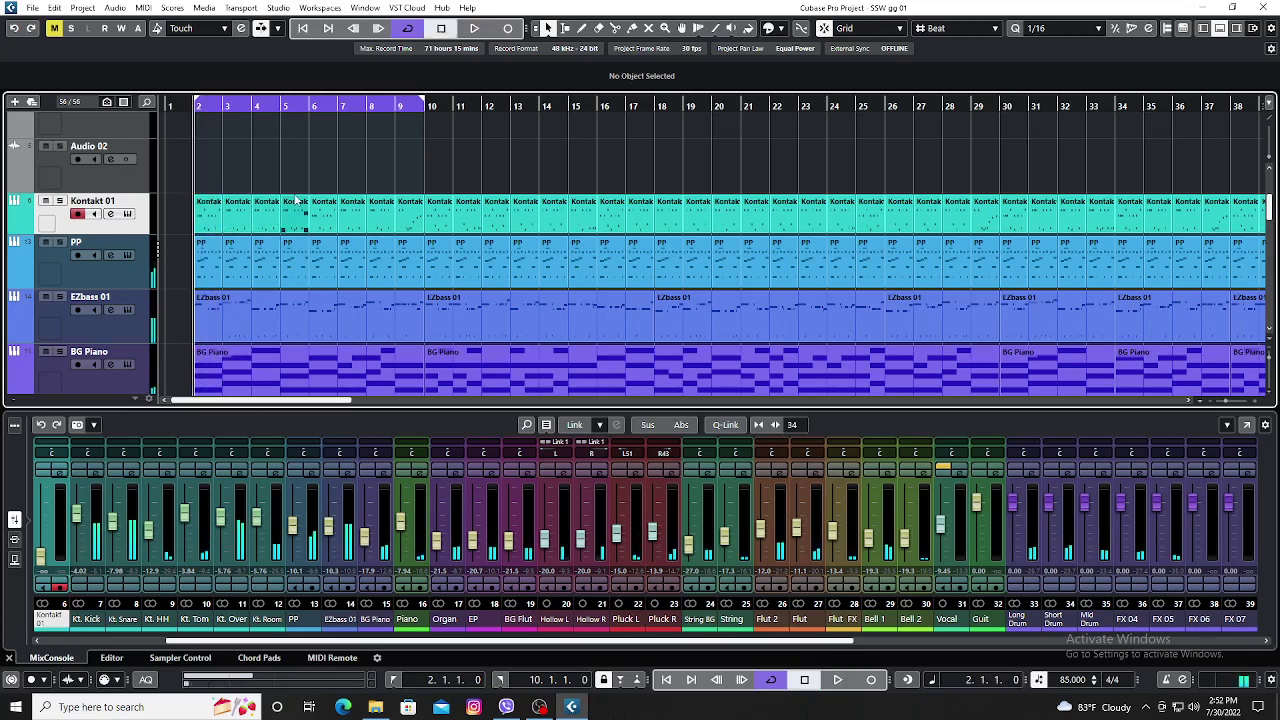
# Play the Kontakt 01 drum track soloed and open its instrument.
pyautogui.click(60, 201)
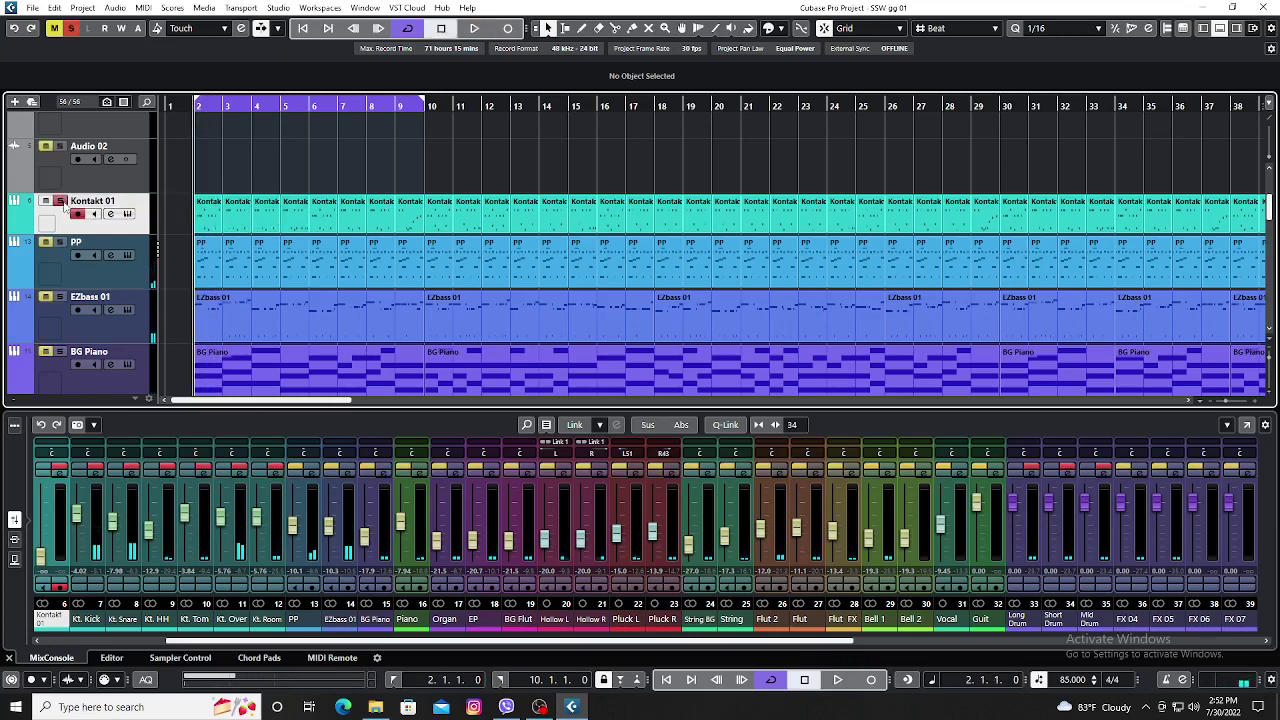
pyautogui.press('space')
pyautogui.click(127, 215)
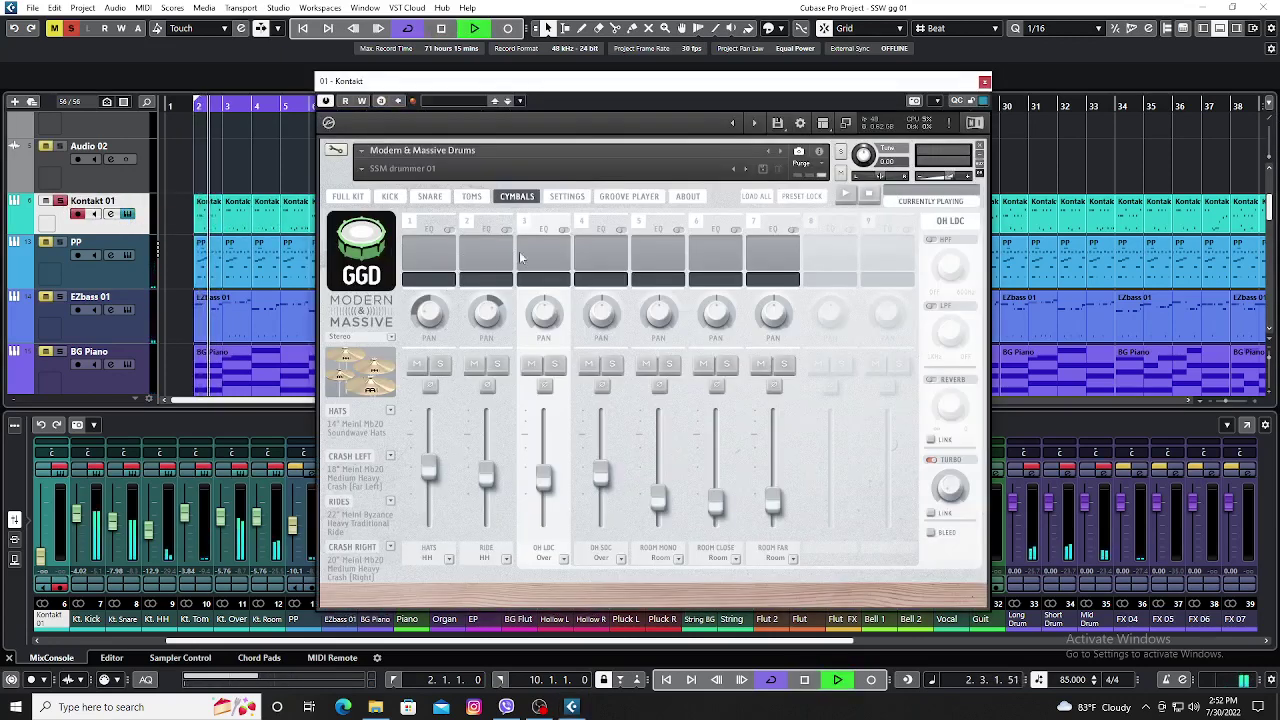
# Review the kick, snare, toms and cymbals mixer pages of the Modern & Massive drum kit, and close the instrument.
pyautogui.click(390, 197)
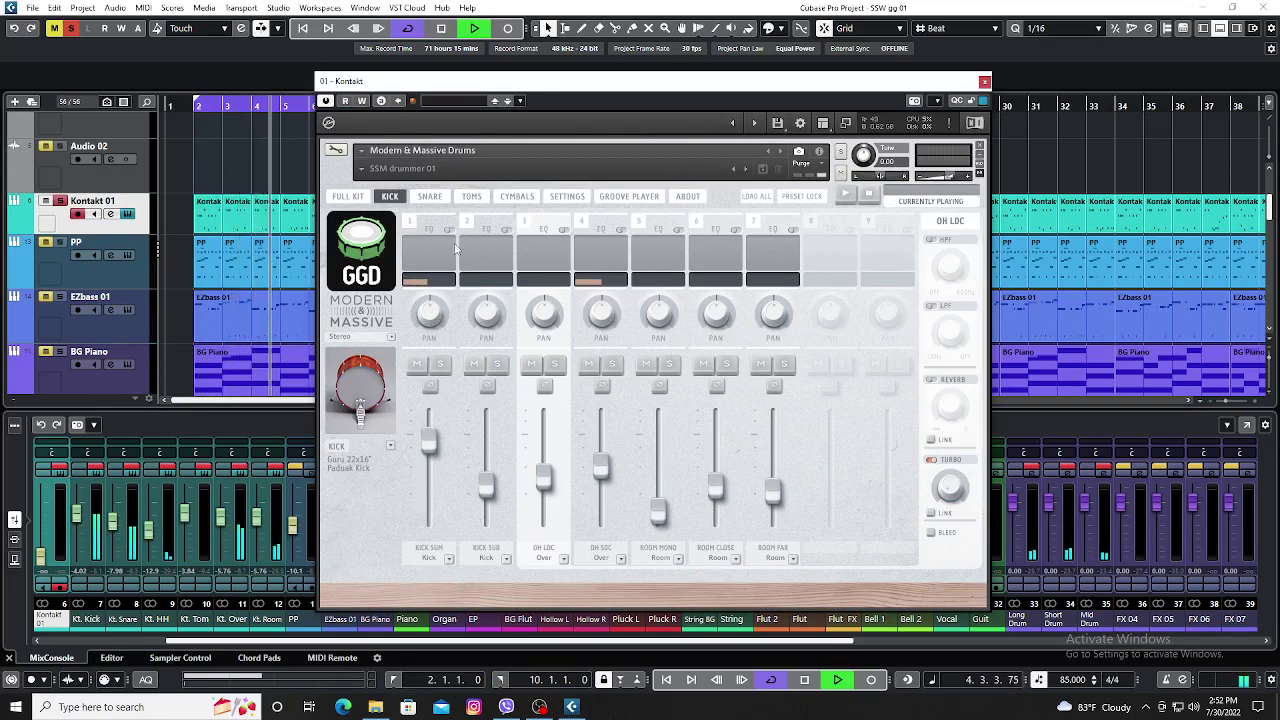
pyautogui.click(434, 197)
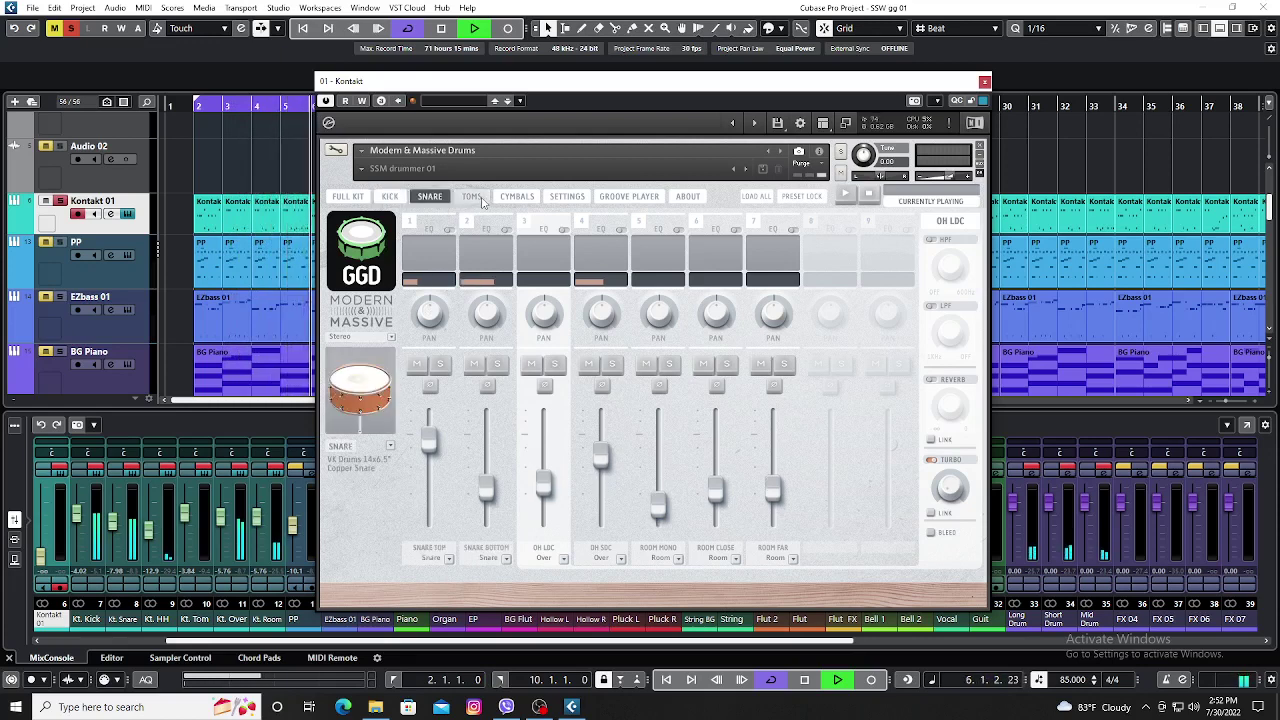
pyautogui.click(472, 197)
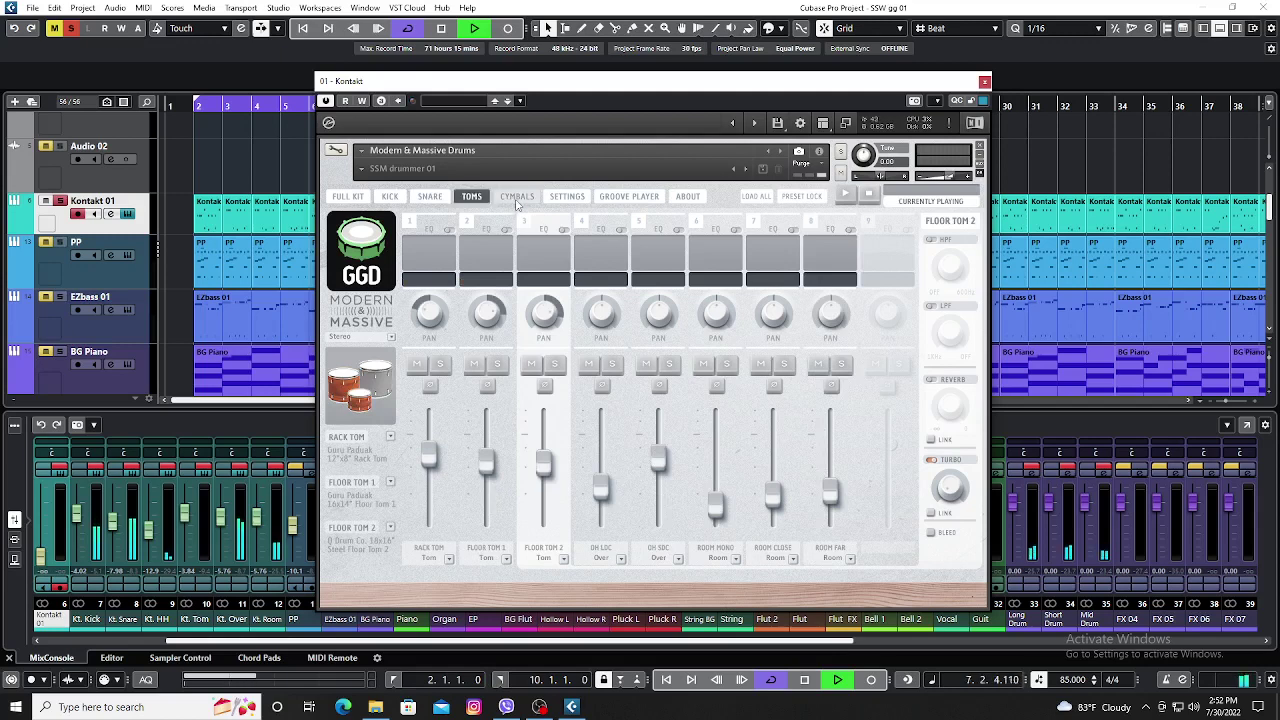
pyautogui.click(517, 198)
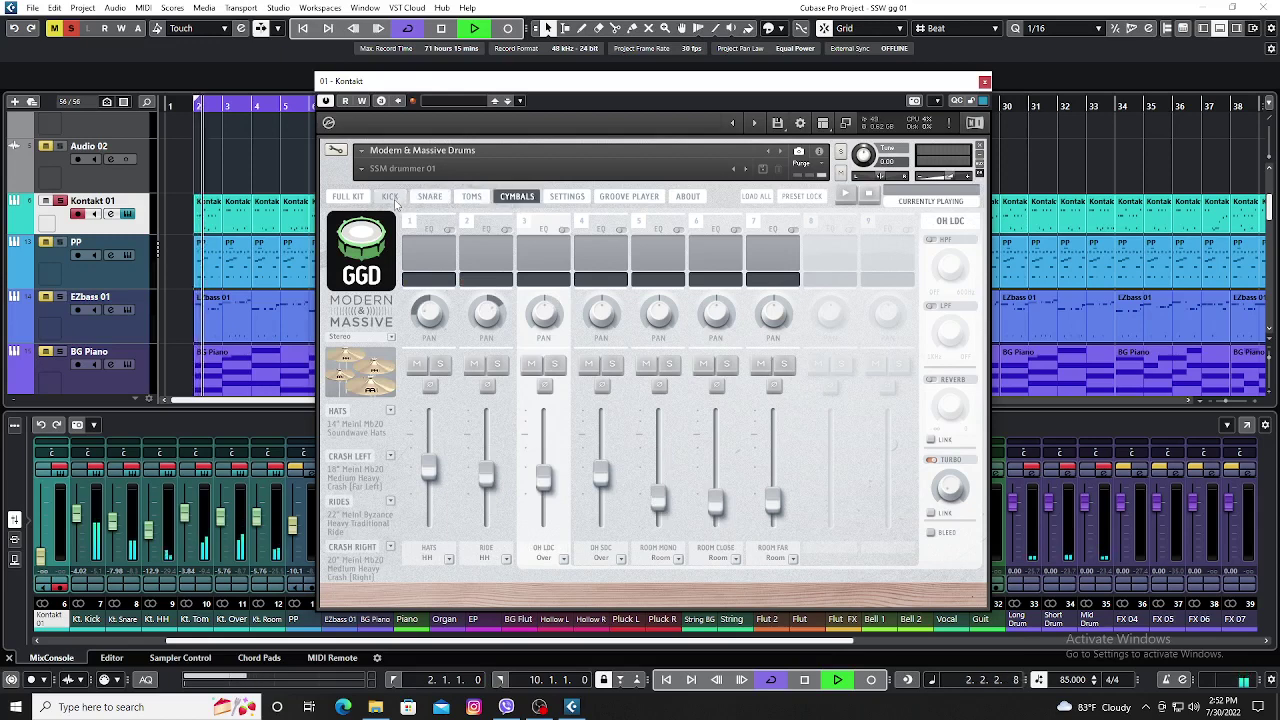
pyautogui.click(394, 201)
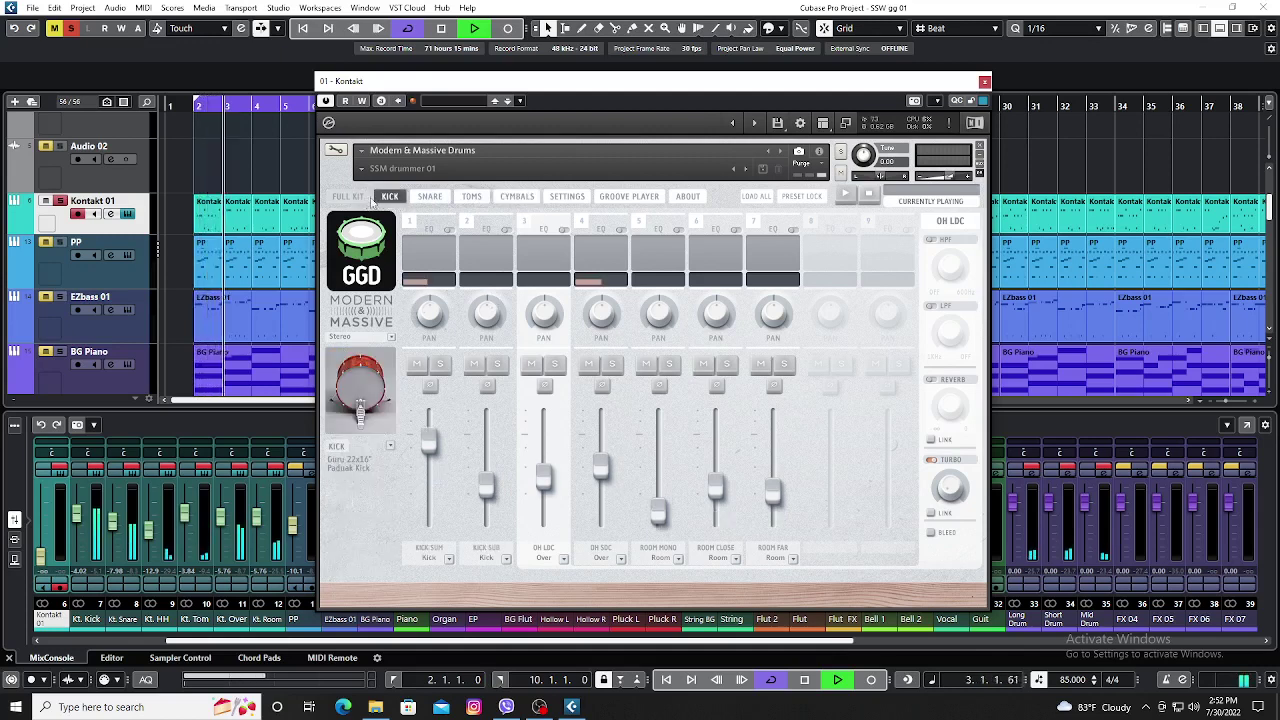
pyautogui.click(985, 81)
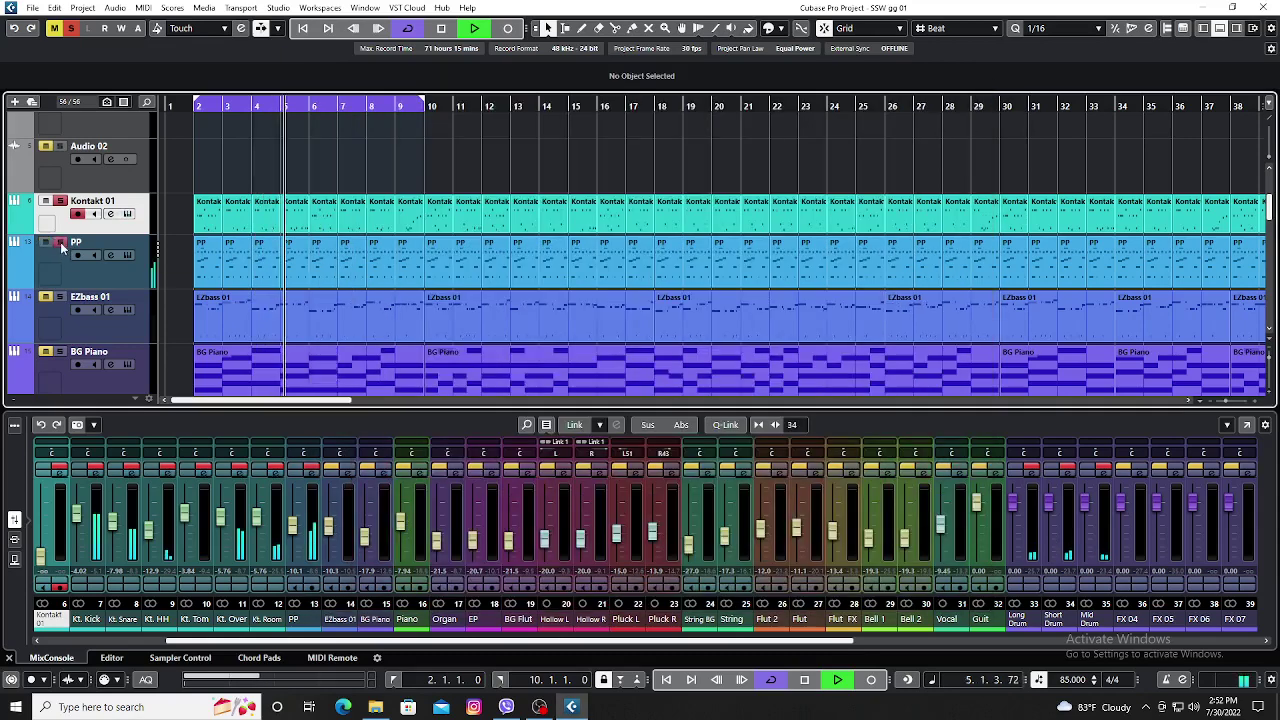
# Add the PP track to the solo and inspect its Korg Triton instrument, closing it when done.
pyautogui.click(121, 284)
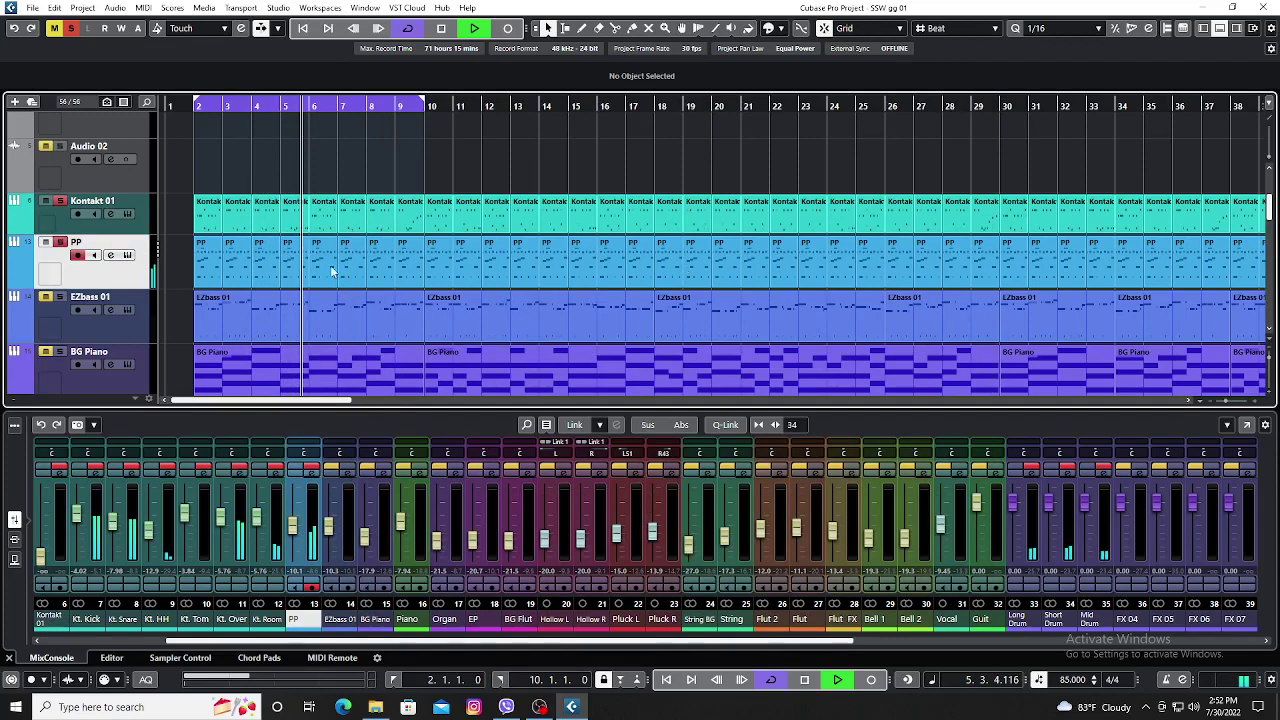
pyautogui.click(128, 255)
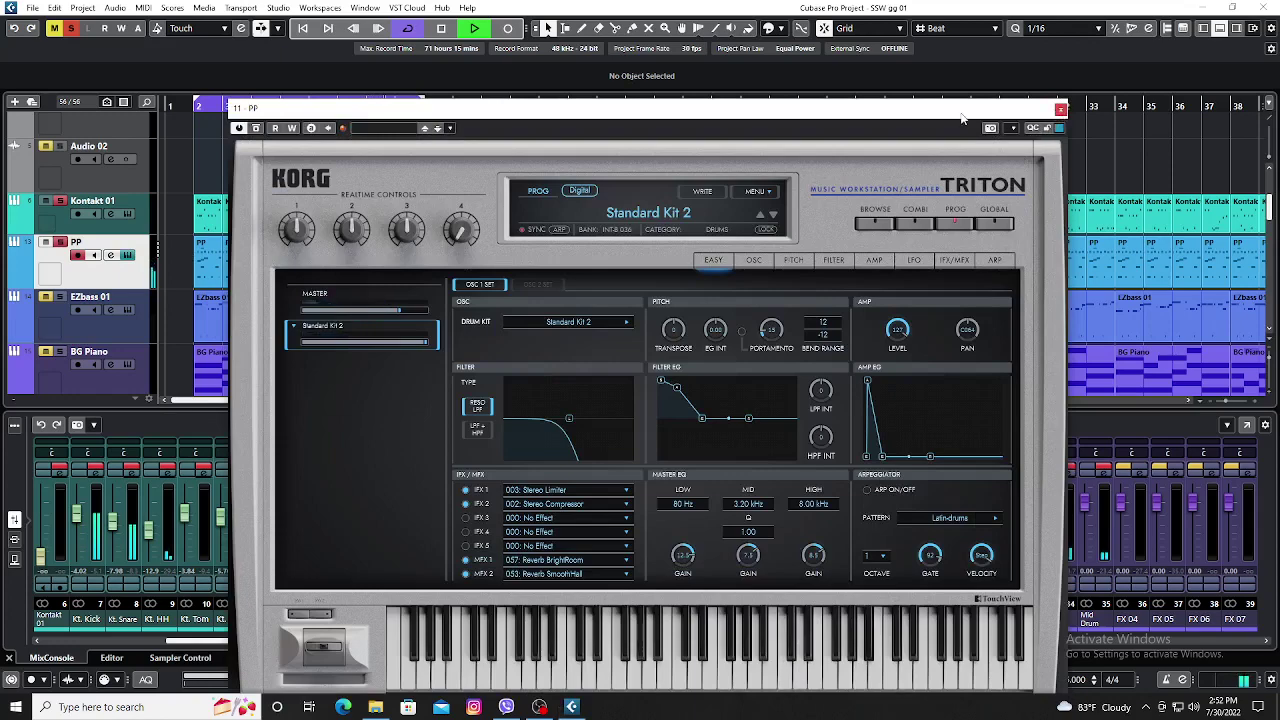
pyautogui.moveTo(961, 118); pyautogui.dragTo(965, 77)
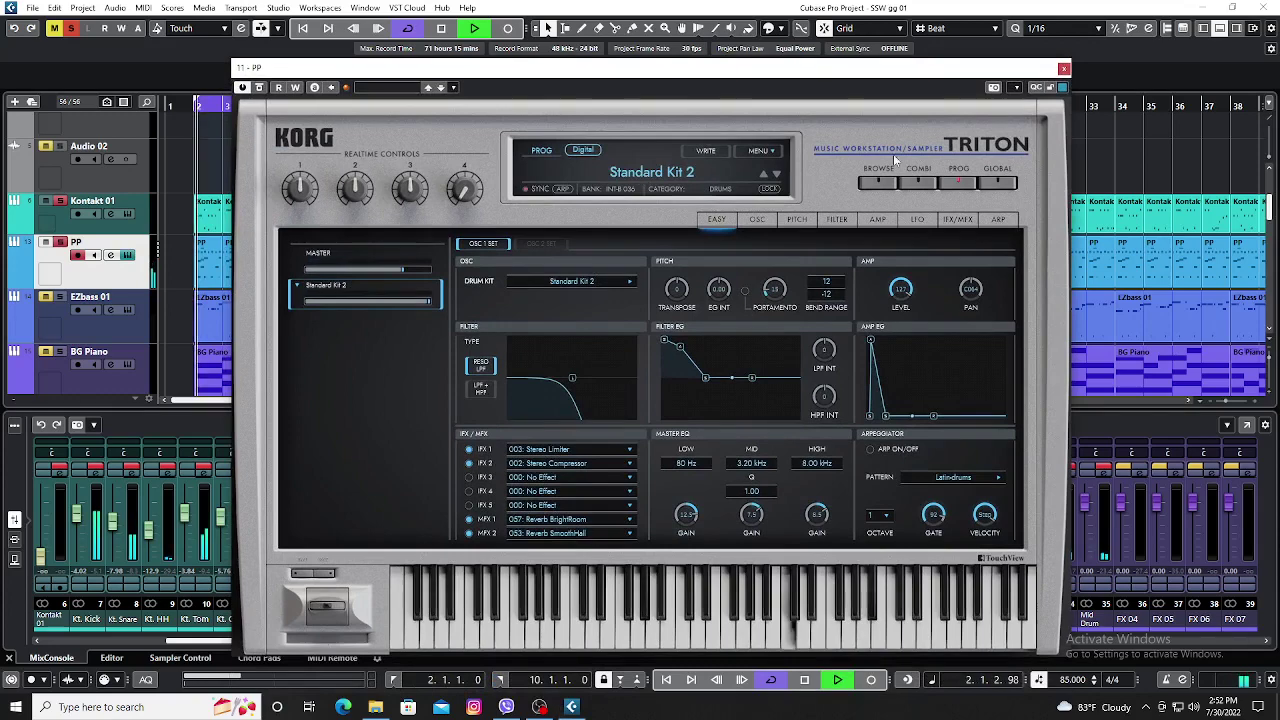
pyautogui.click(1064, 68)
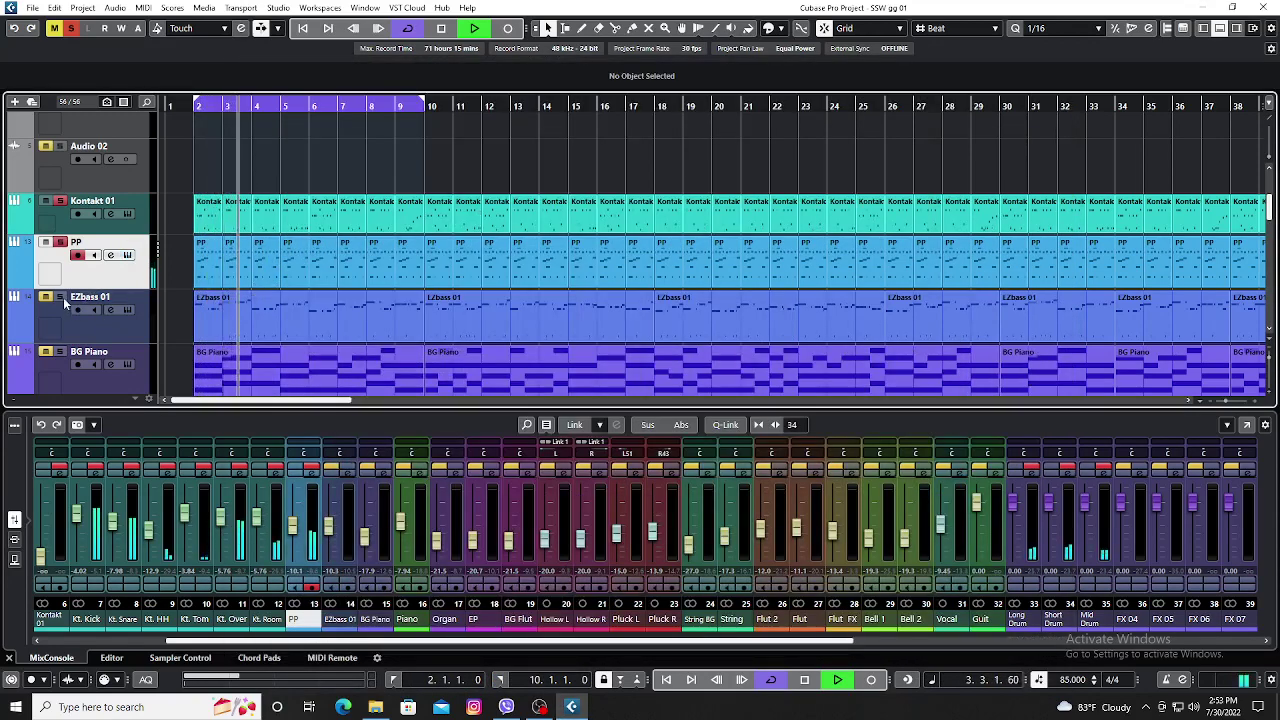
# Replay the loop with EZbass 01 also soloed and inspect its EZbass instrument, closing it when done.
pyautogui.press('space')
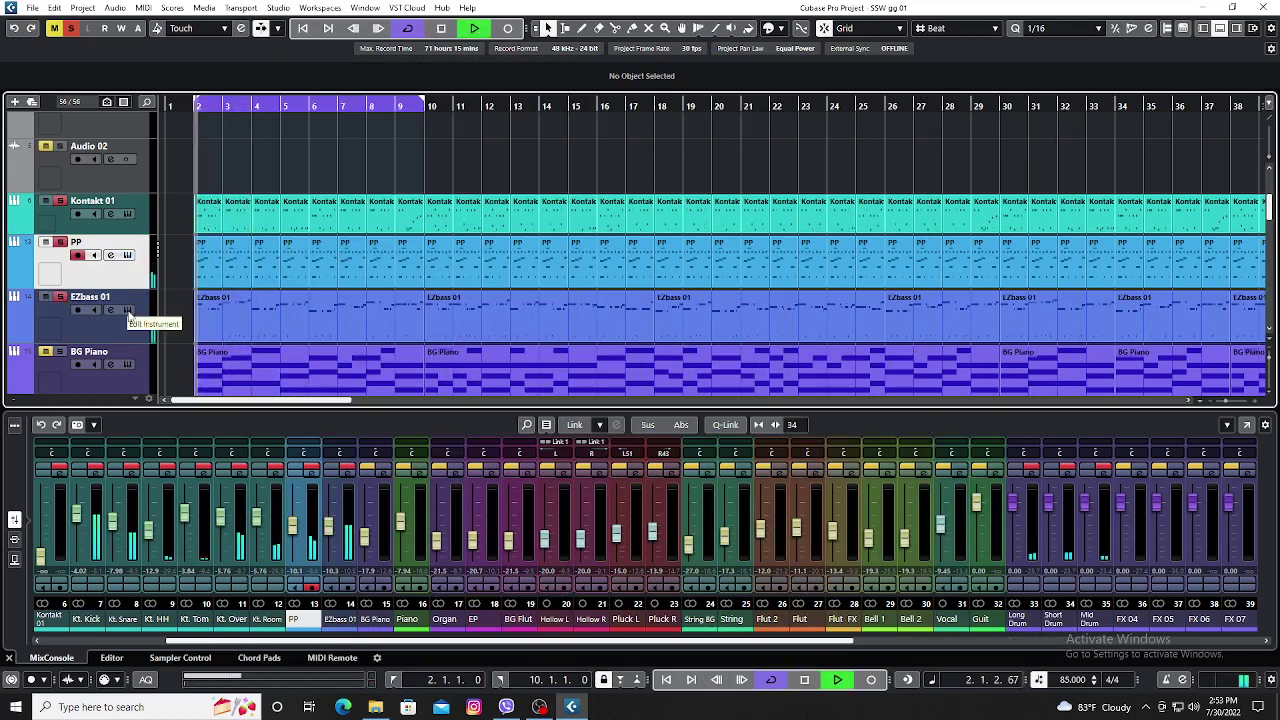
pyautogui.click(128, 312)
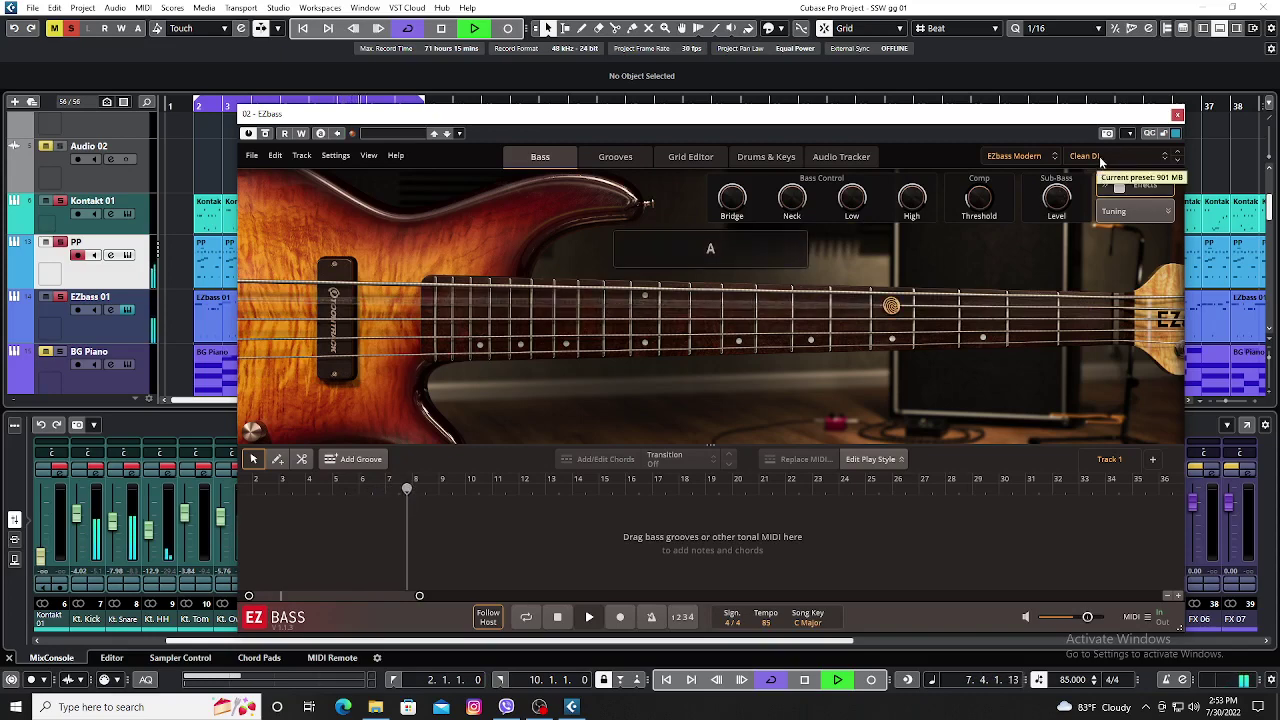
pyautogui.click(1177, 114)
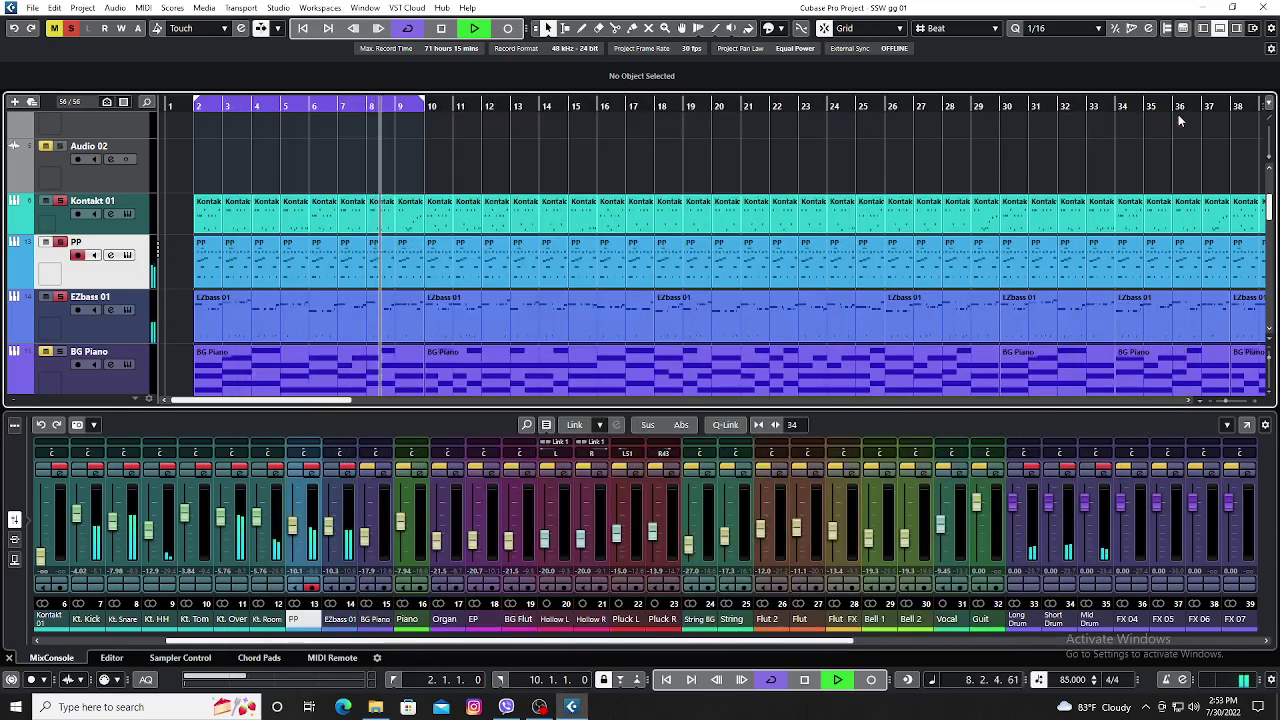
# Hide the mixer below the arrangement, and stop playback with all track solos cleared.
pyautogui.click(1219, 28)
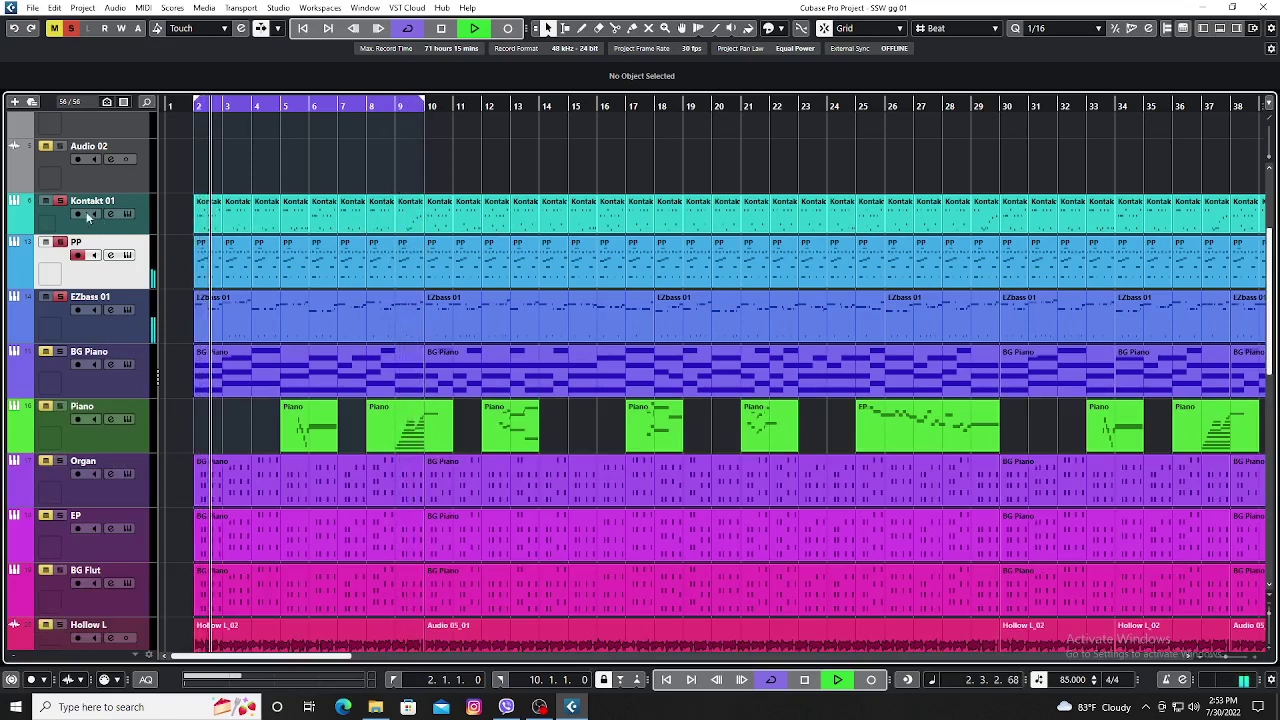
pyautogui.press('space')
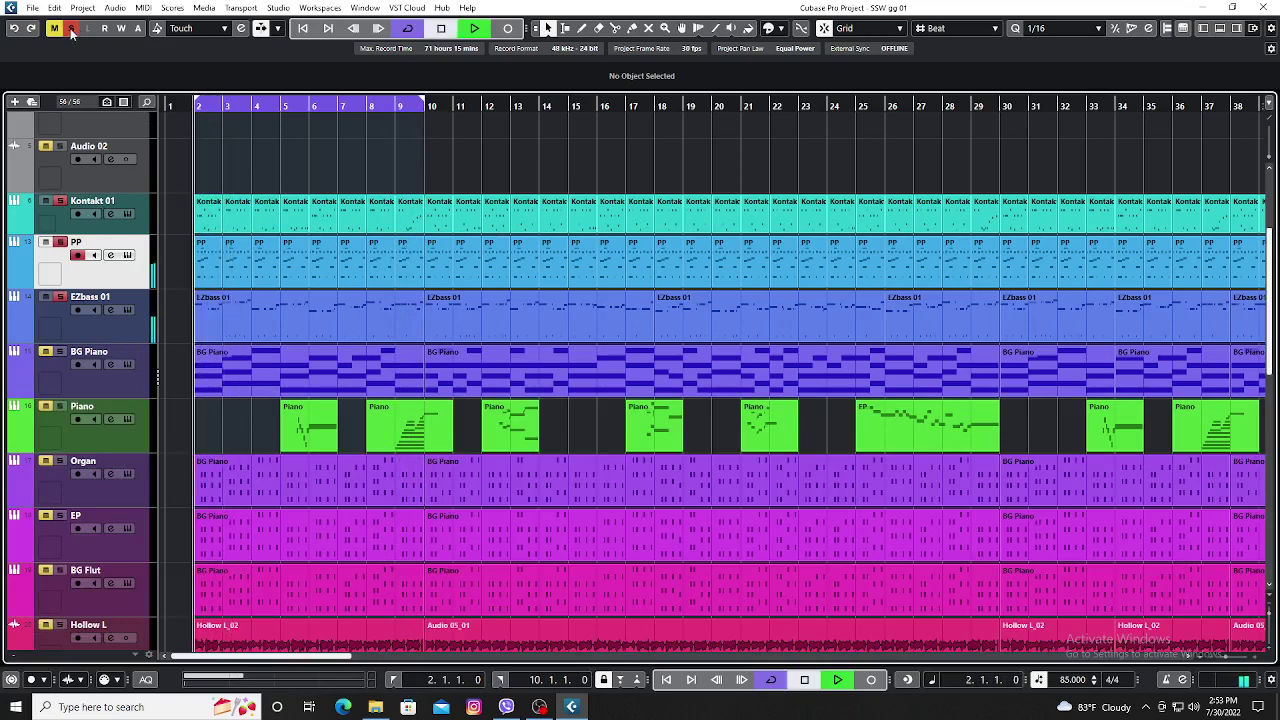
pyautogui.click(71, 28)
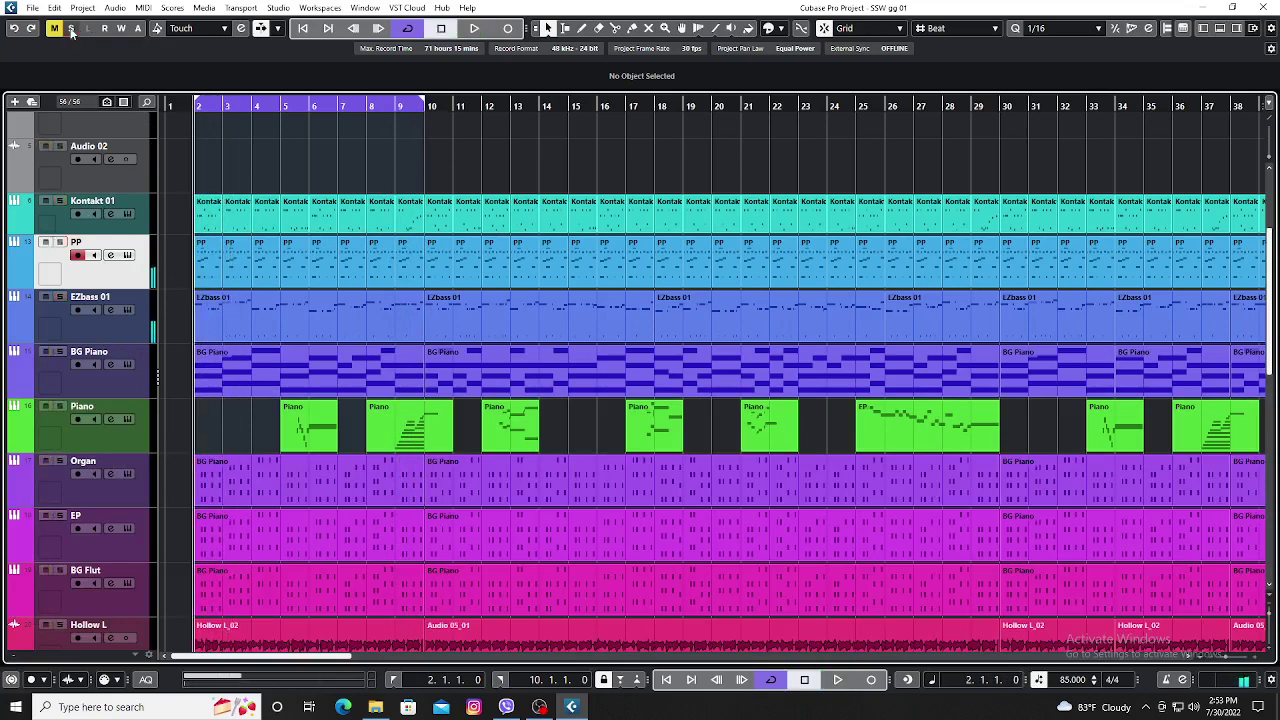
# Solo the Kontakt 01 track and view the full kit page of its drum instrument.
pyautogui.click(61, 202)
pyautogui.click(127, 215)
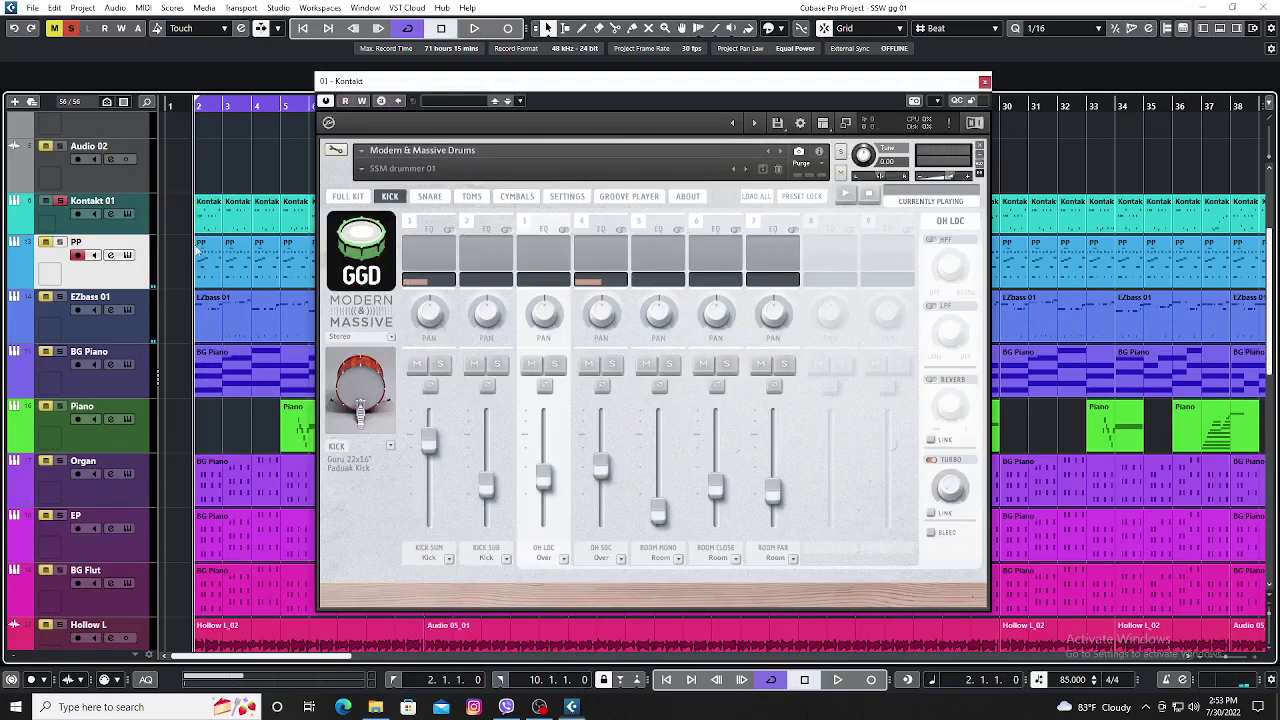
pyautogui.click(350, 196)
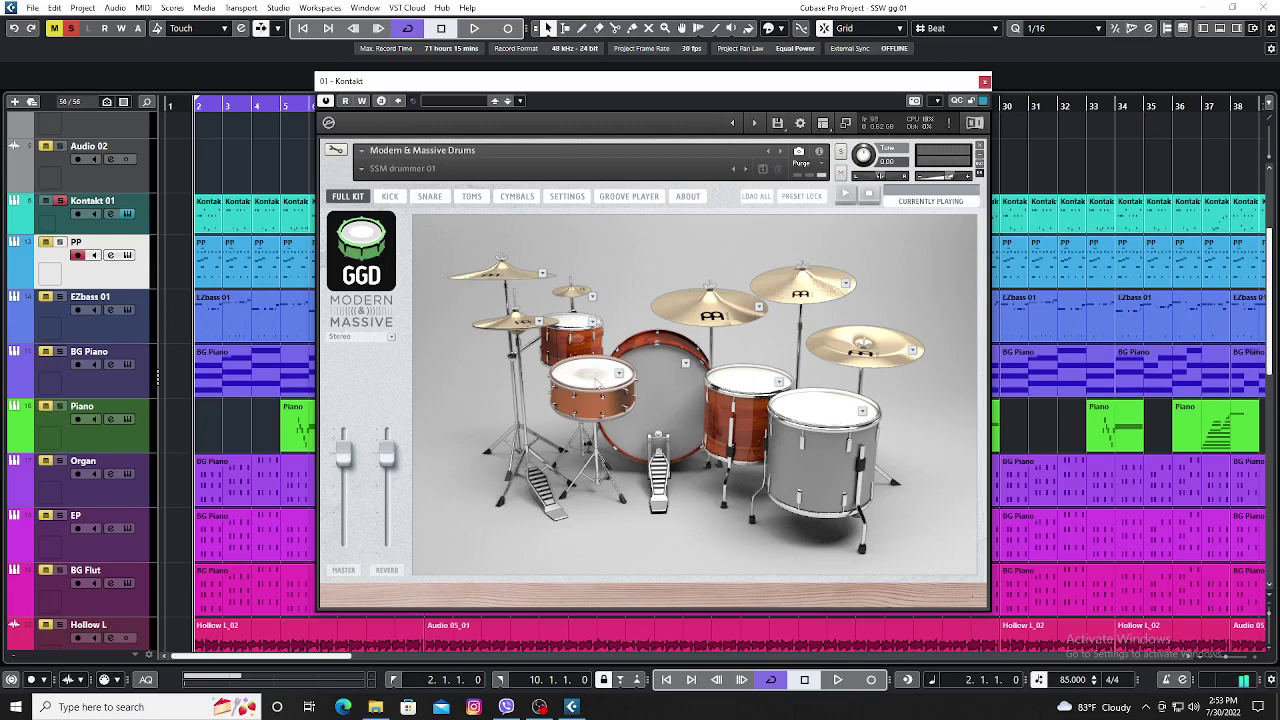
pyautogui.click(985, 82)
# Open the Kontakt 01 part at bar 2 in a separate Key Editor window.
pyautogui.click(209, 215)
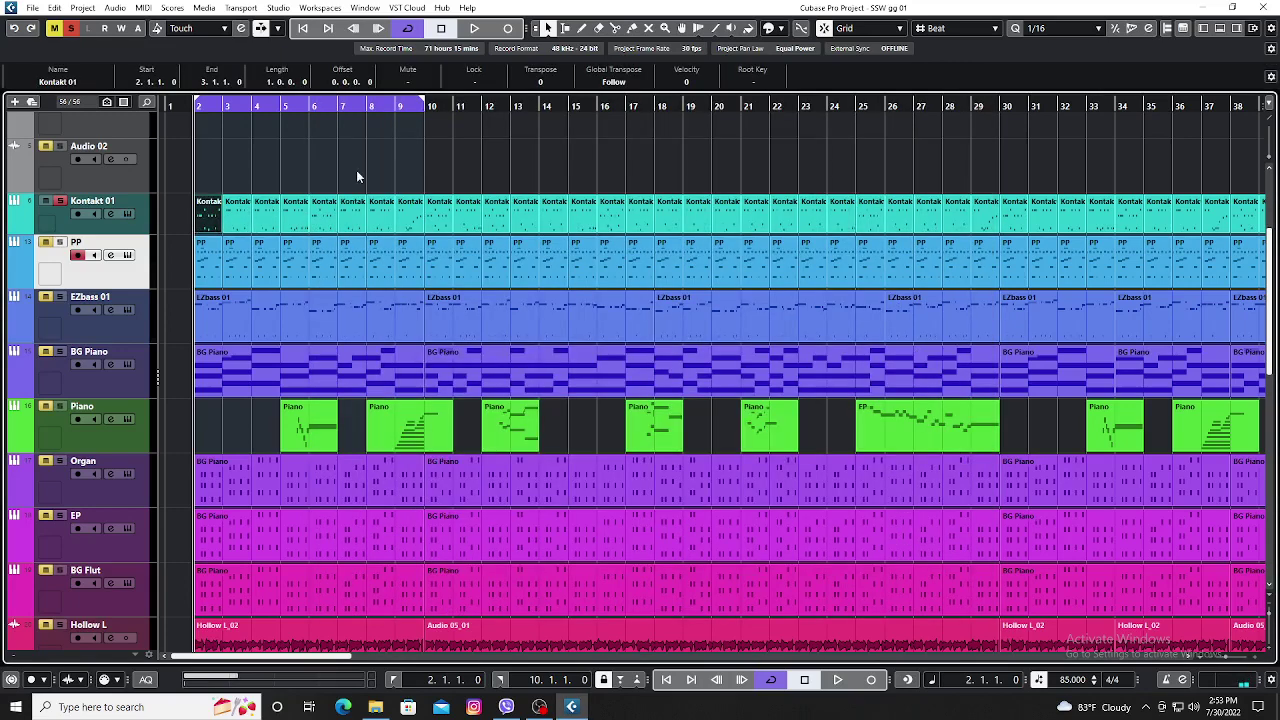
pyautogui.doubleClick(209, 215)
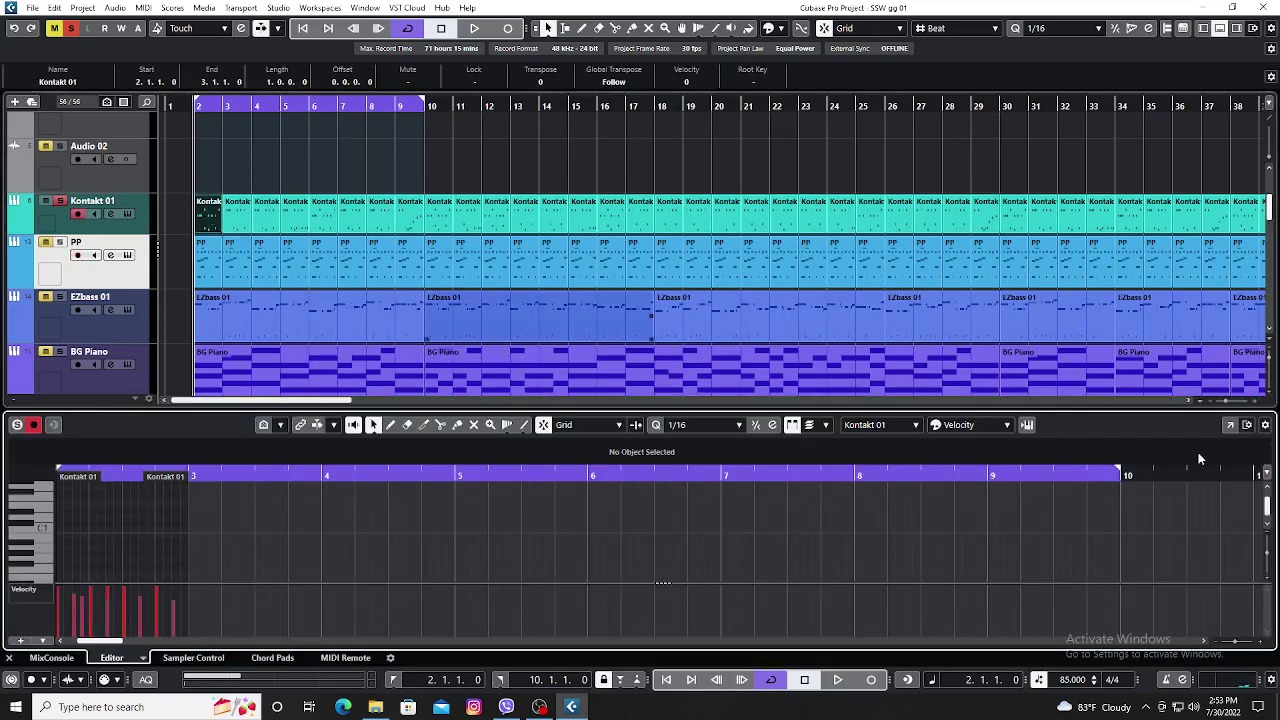
pyautogui.click(1222, 428)
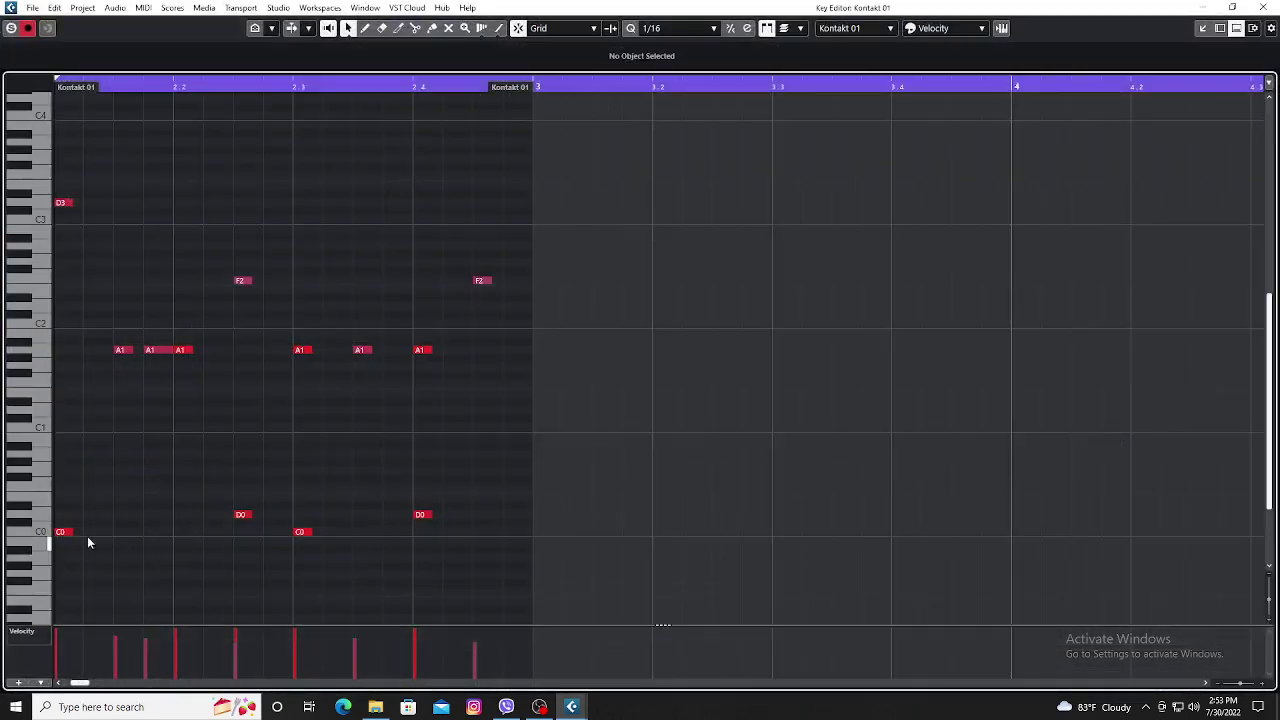
# Audition the drum pattern's notes one by one: kick C0, snare D0, the A1 and F2 hits, and the opening D3.
pyautogui.click(62, 533)
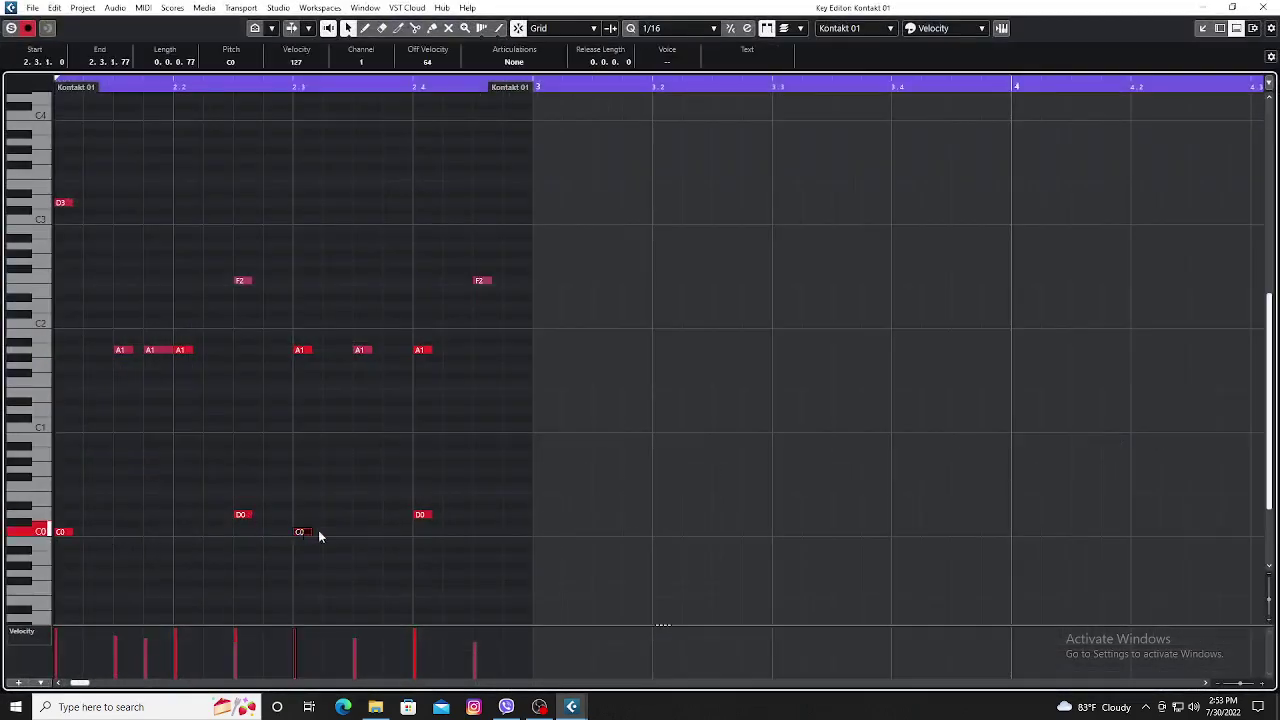
pyautogui.click(421, 515)
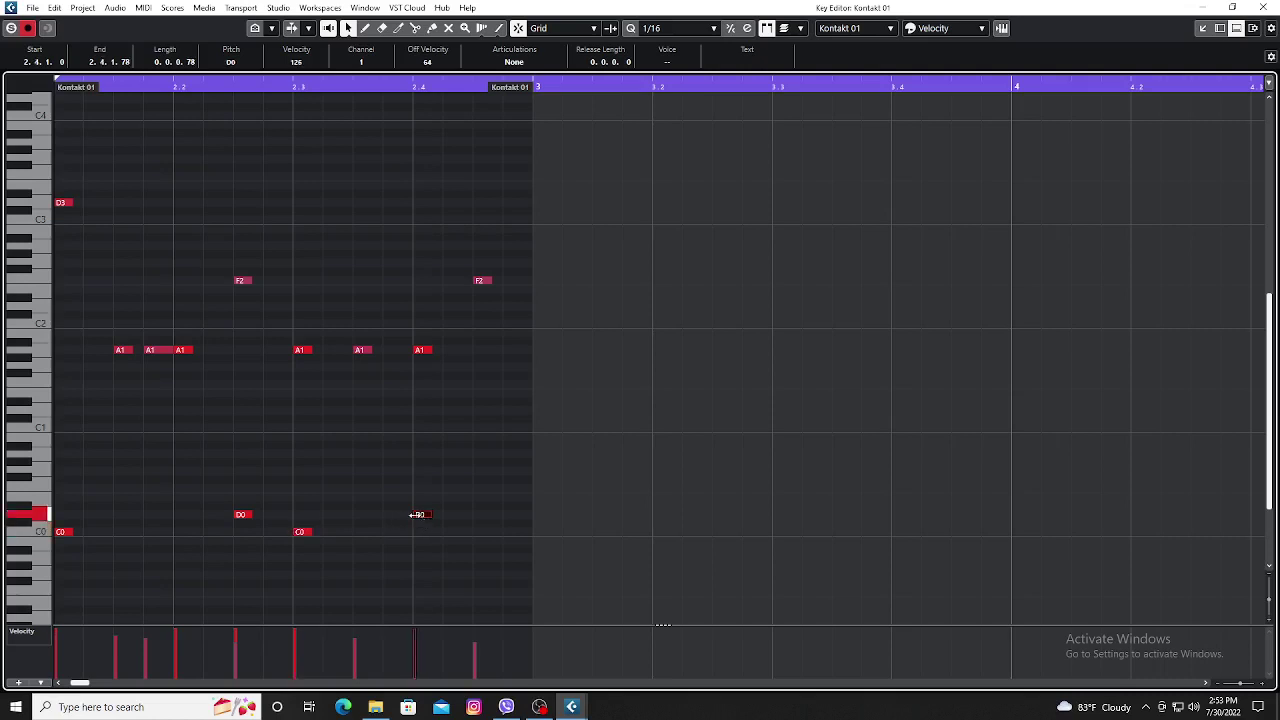
pyautogui.click(121, 352)
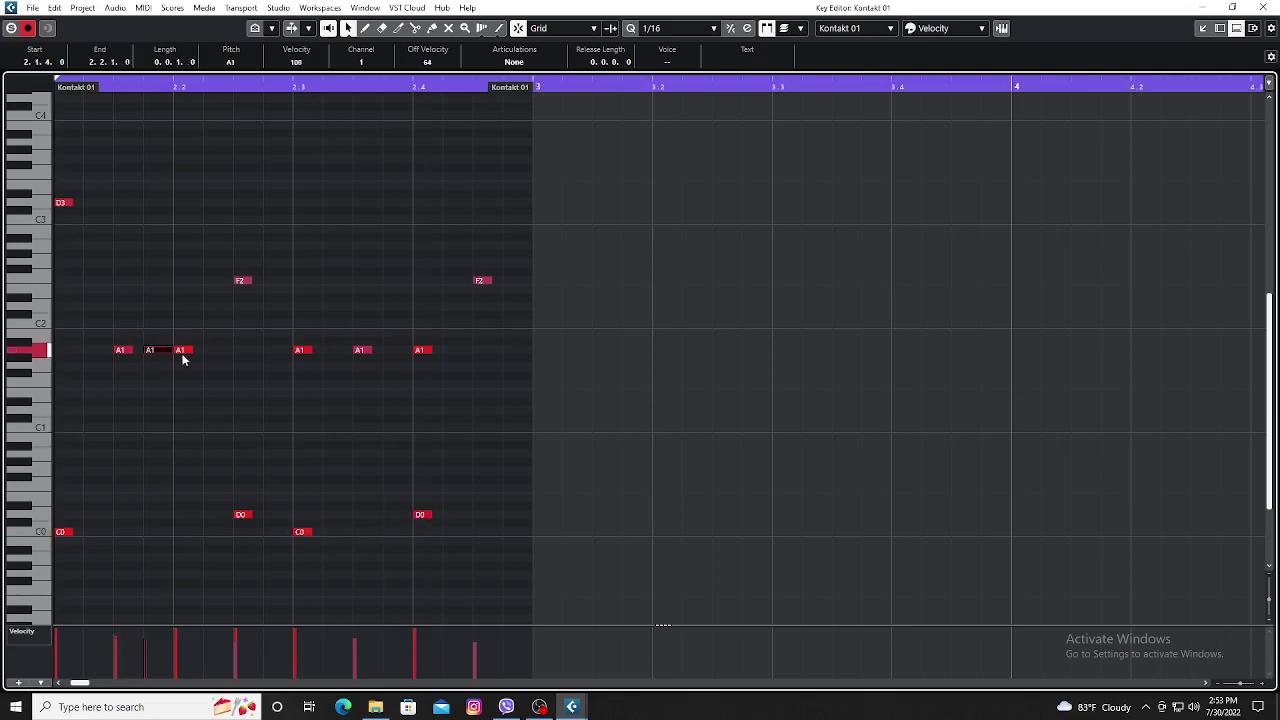
pyautogui.click(241, 281)
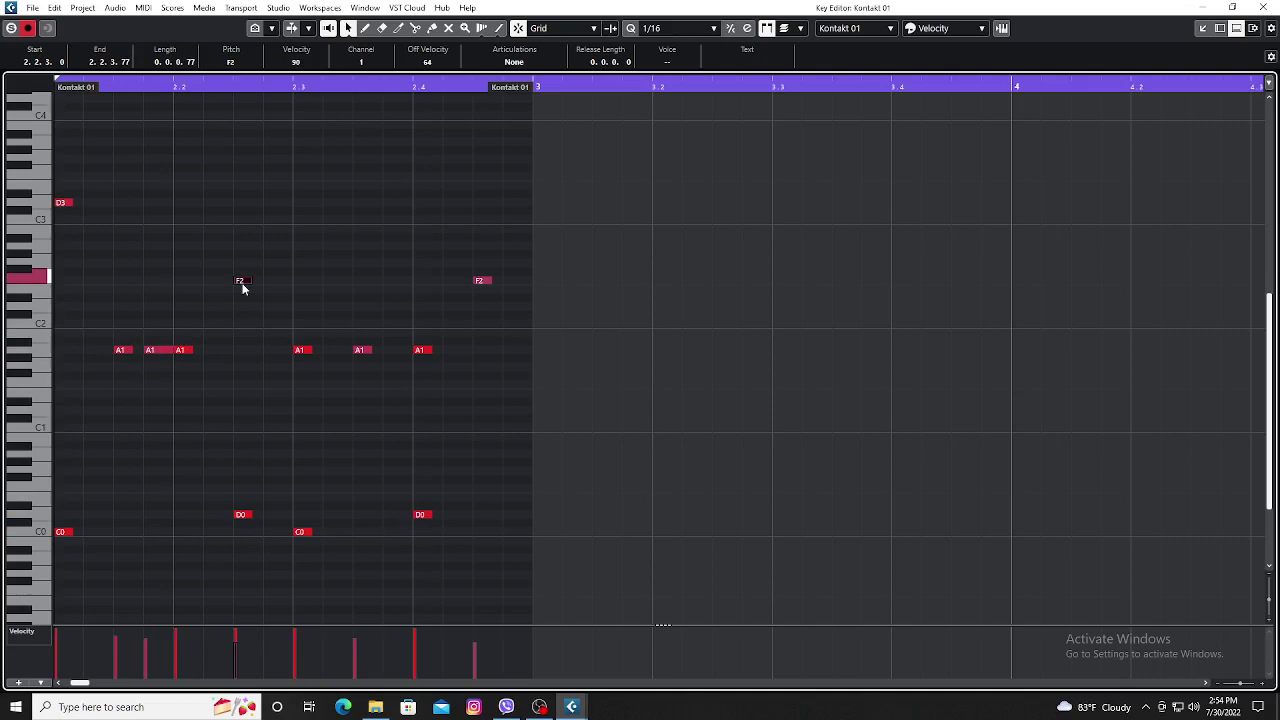
pyautogui.click(299, 352)
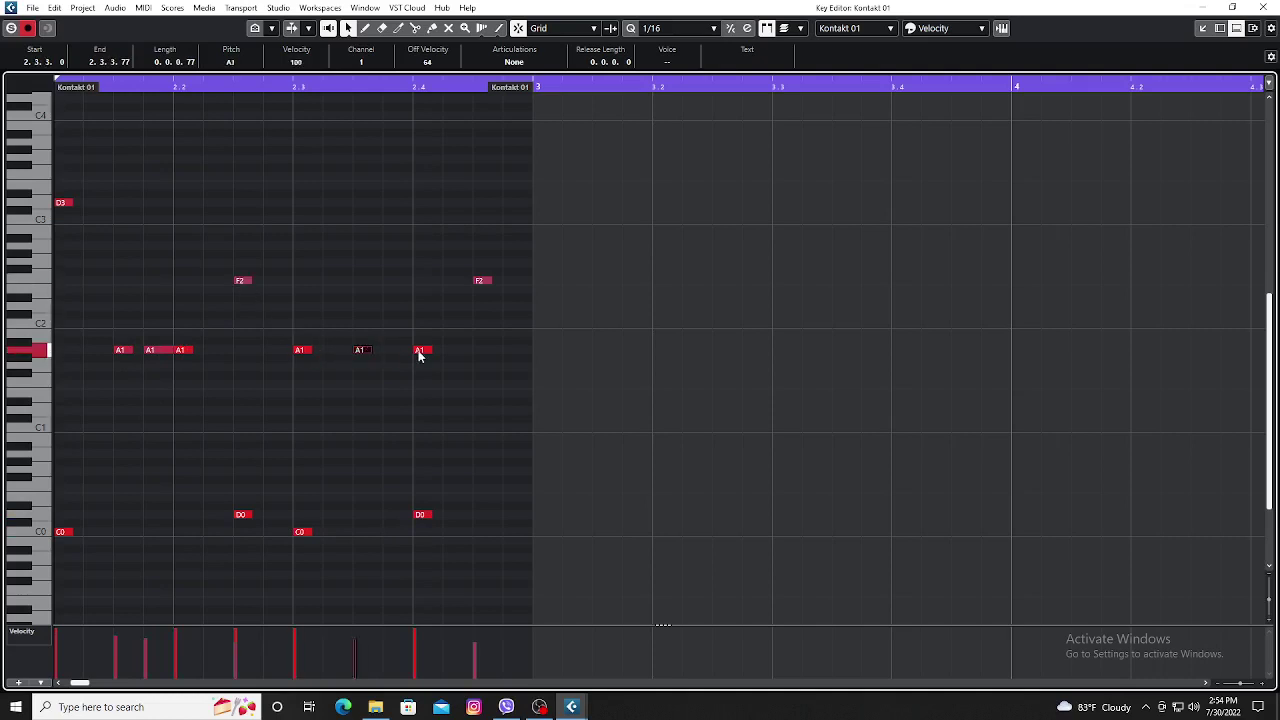
pyautogui.click(479, 282)
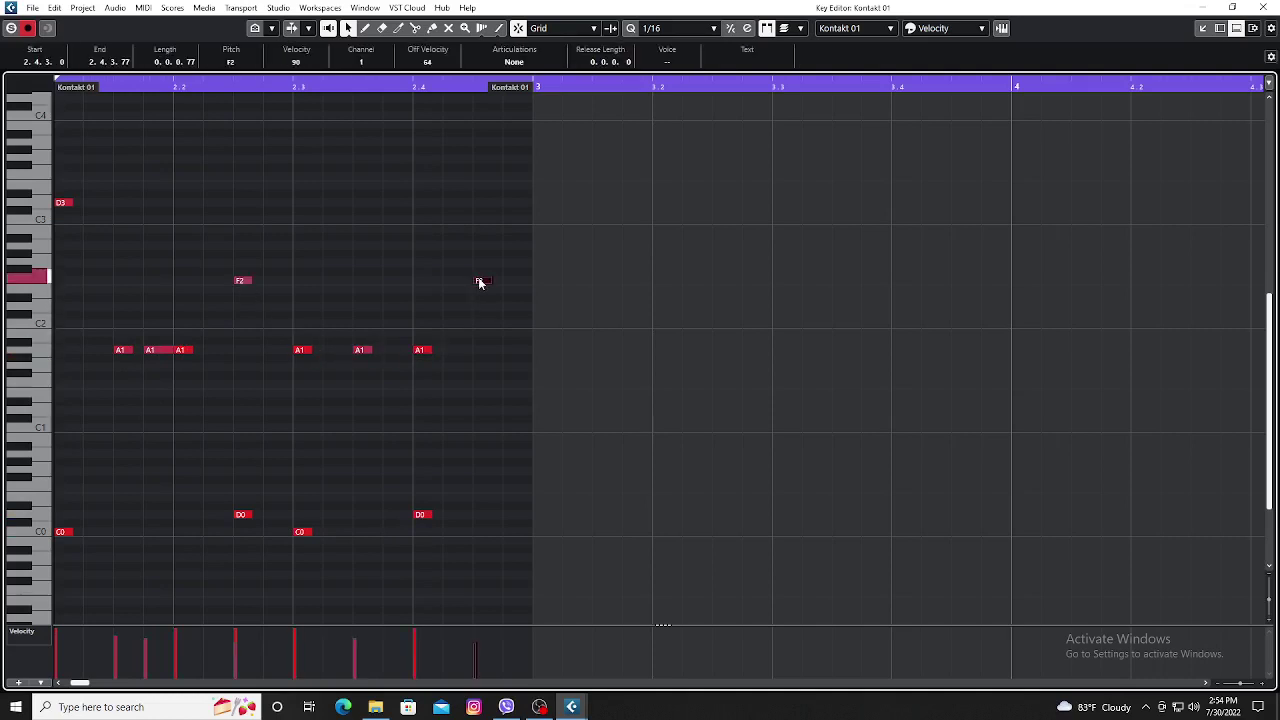
pyautogui.click(60, 204)
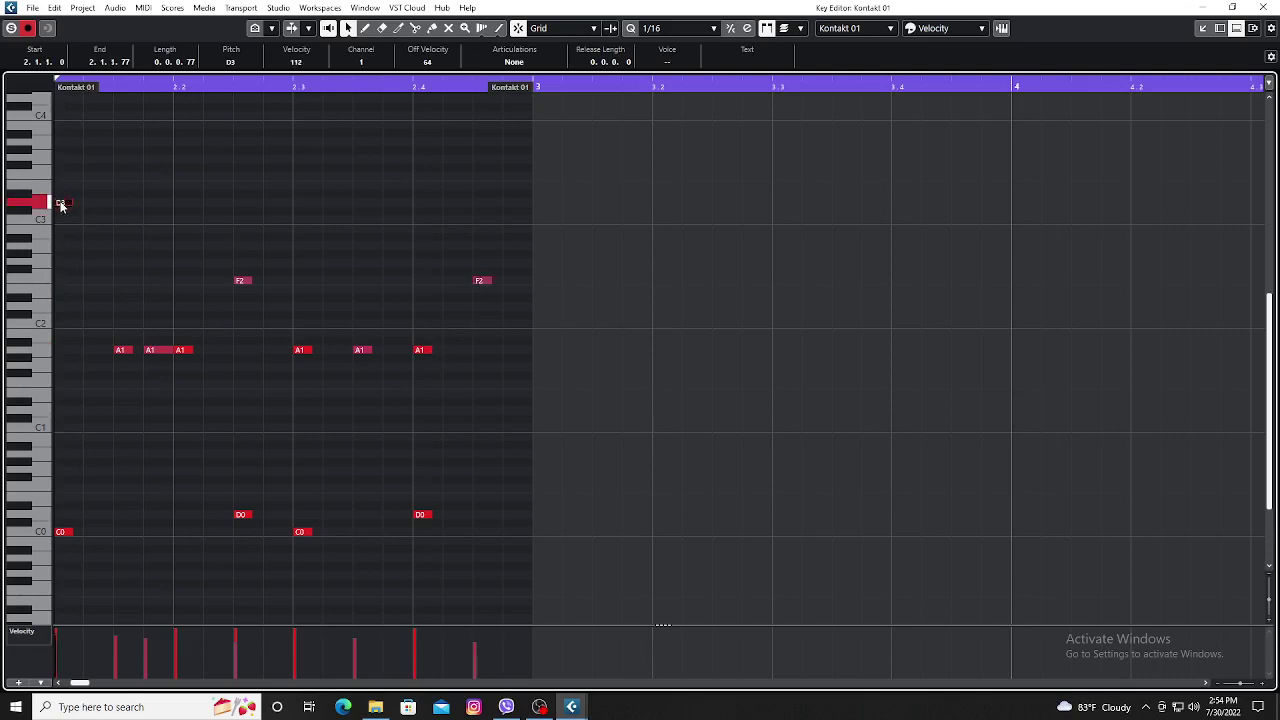
# Lengthen the opening D3 note to one full beat, ending at 2.2, audition it and close the Key Editor window.
pyautogui.moveTo(65, 202); pyautogui.dragTo(172, 206)
pyautogui.press('space')
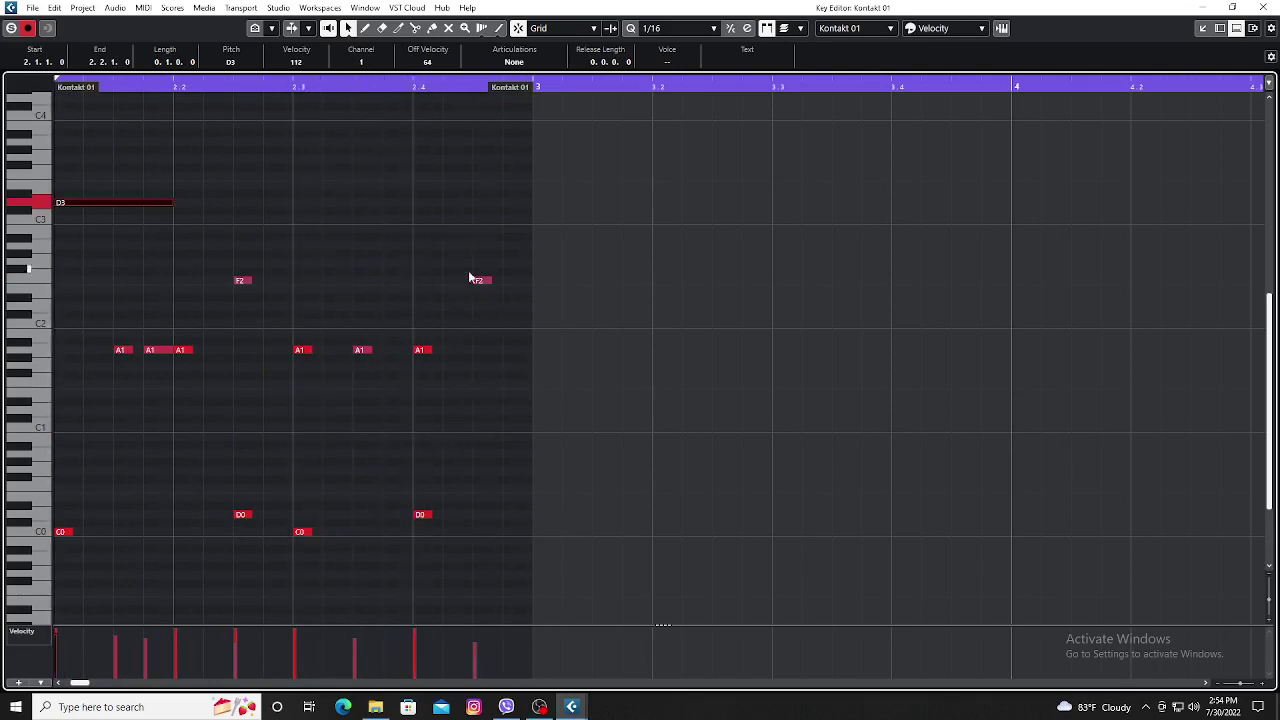
pyautogui.click(1264, 8)
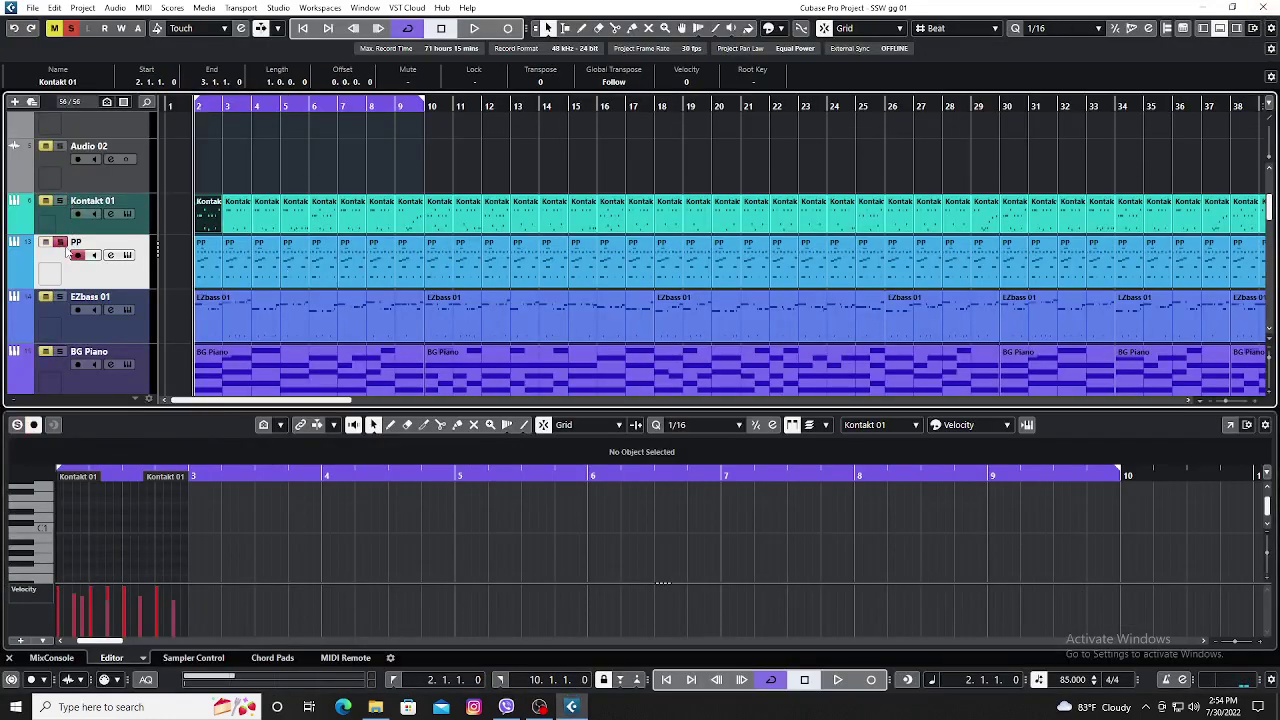
# Shorten the loop range to bar 2 only and open the PP part at bar 2 in a separate Key Editor window.
pyautogui.click(208, 275)
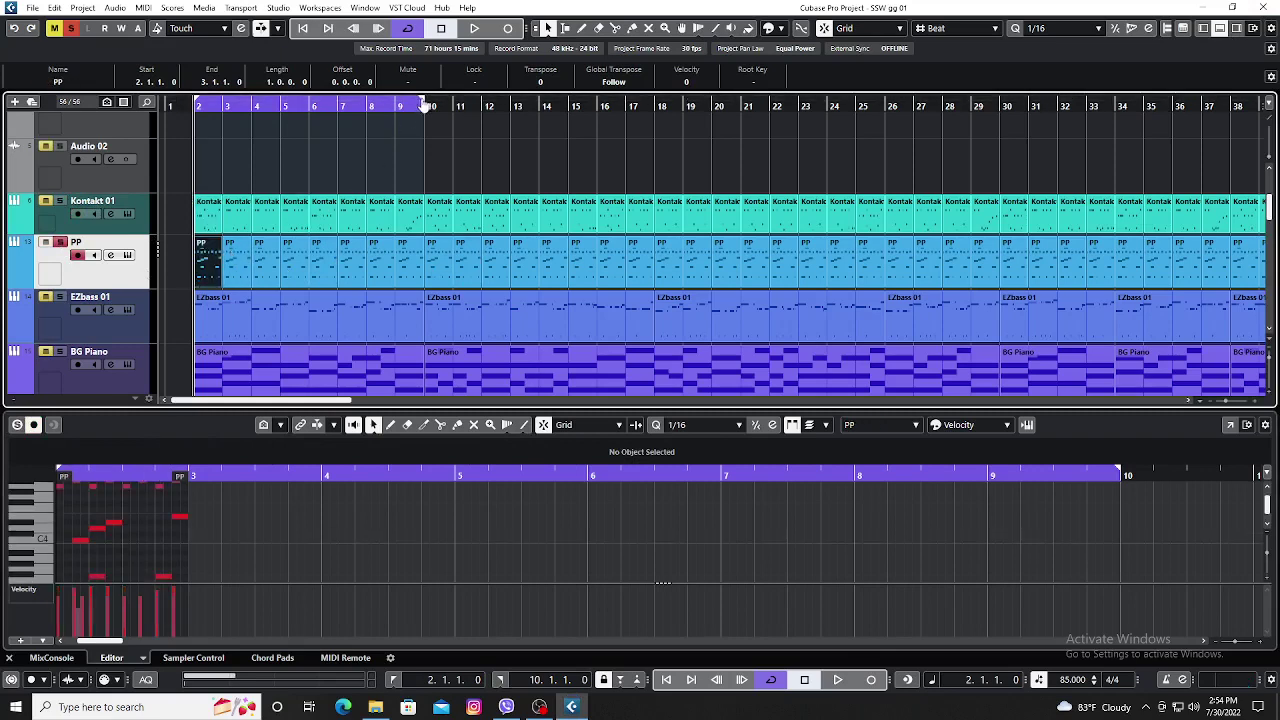
pyautogui.moveTo(425, 104); pyautogui.dragTo(224, 112)
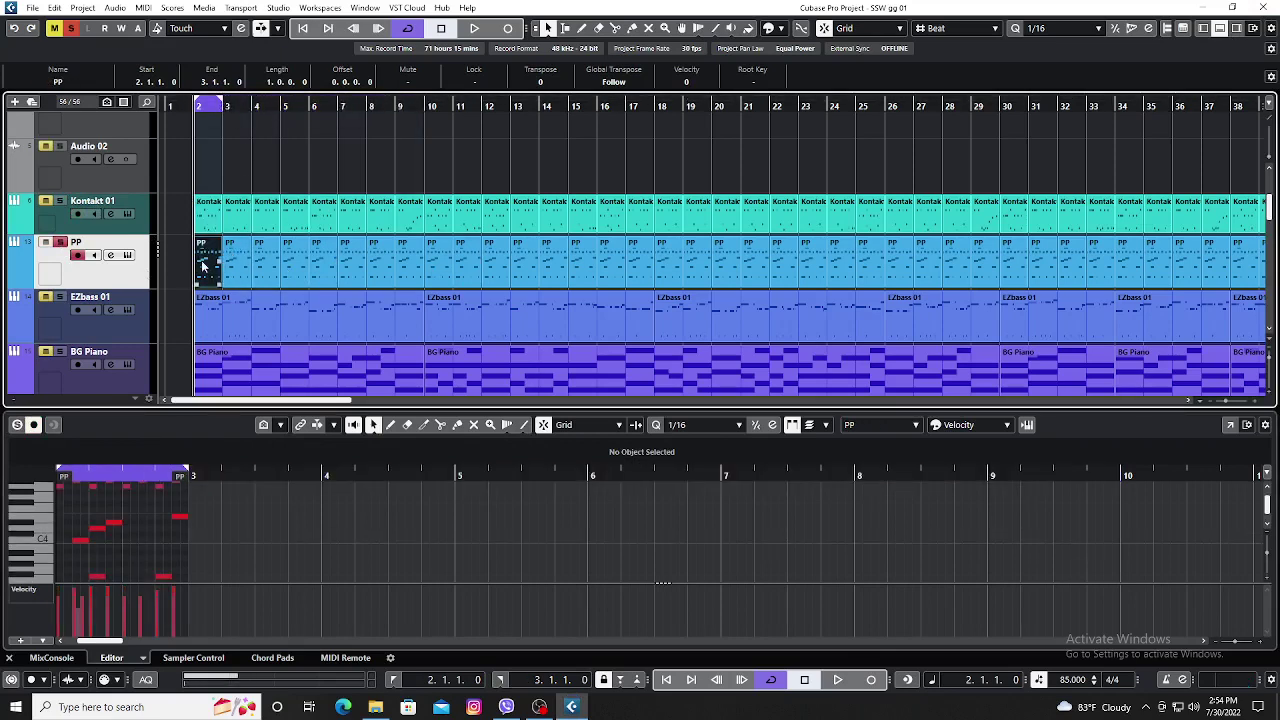
pyautogui.click(1231, 426)
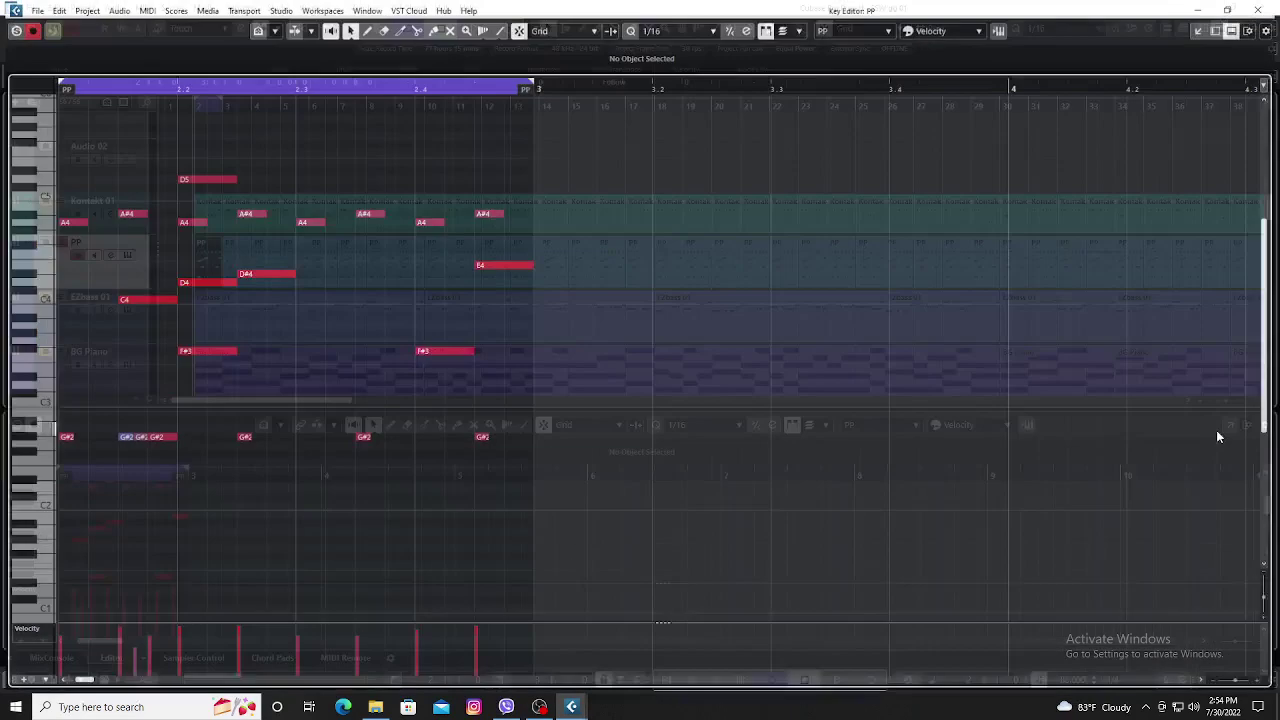
# Audition the PP pattern's lower notes: the G#2 and F#3 hits and the rising C4, D4, D#4 and E4.
pyautogui.click(61, 440)
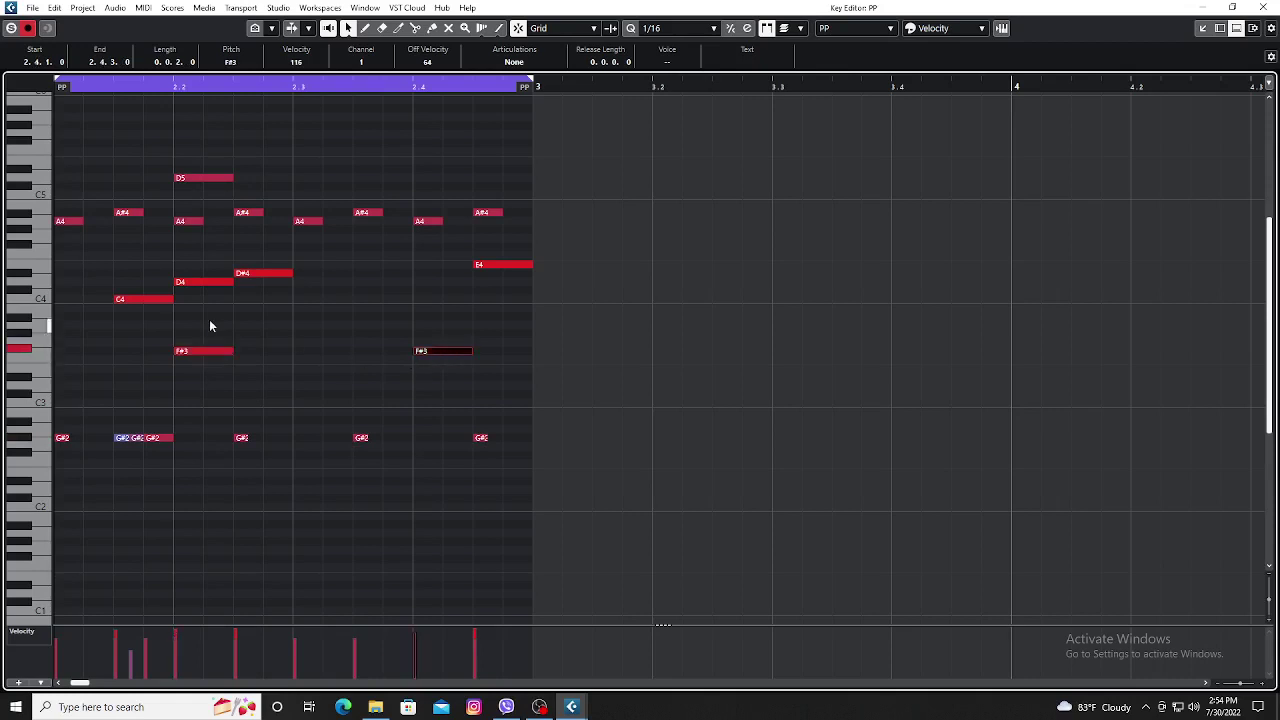
pyautogui.click(147, 299)
pyautogui.click(207, 283)
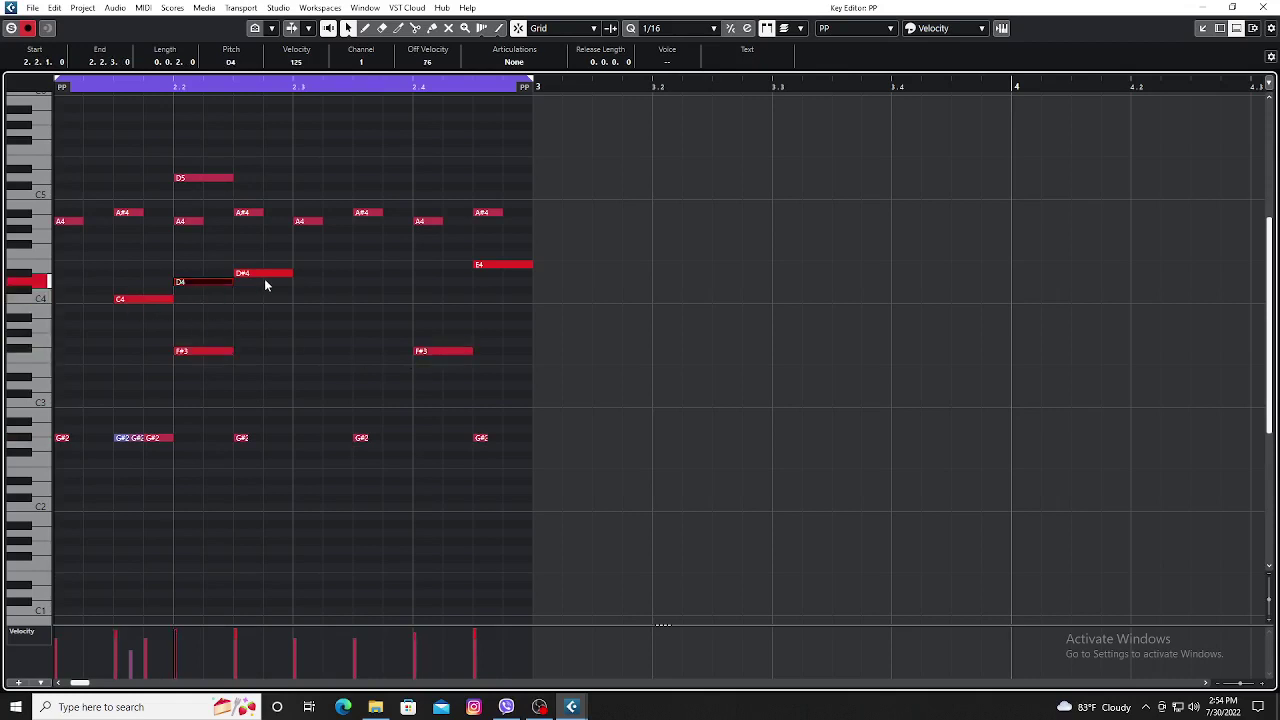
pyautogui.click(266, 275)
pyautogui.click(494, 266)
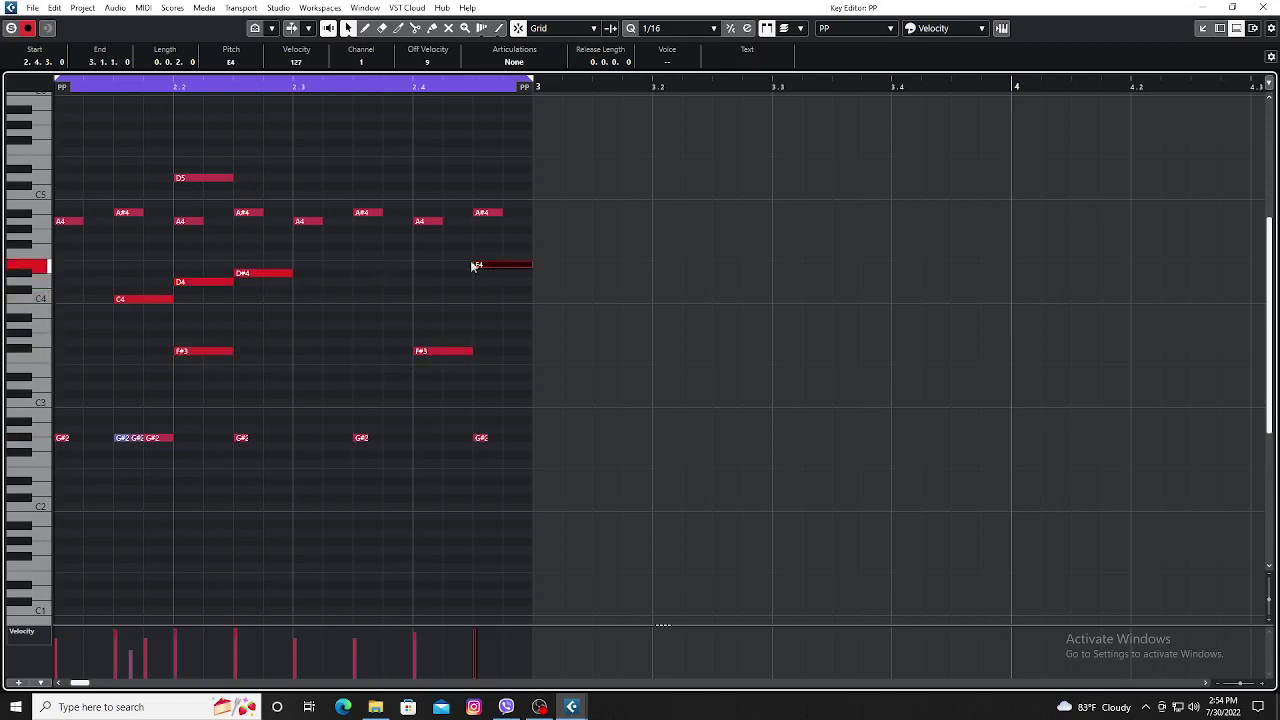
# Audition the alternating A4 and A#4 notes across the bar, play the loop and close the Key Editor window.
pyautogui.click(72, 222)
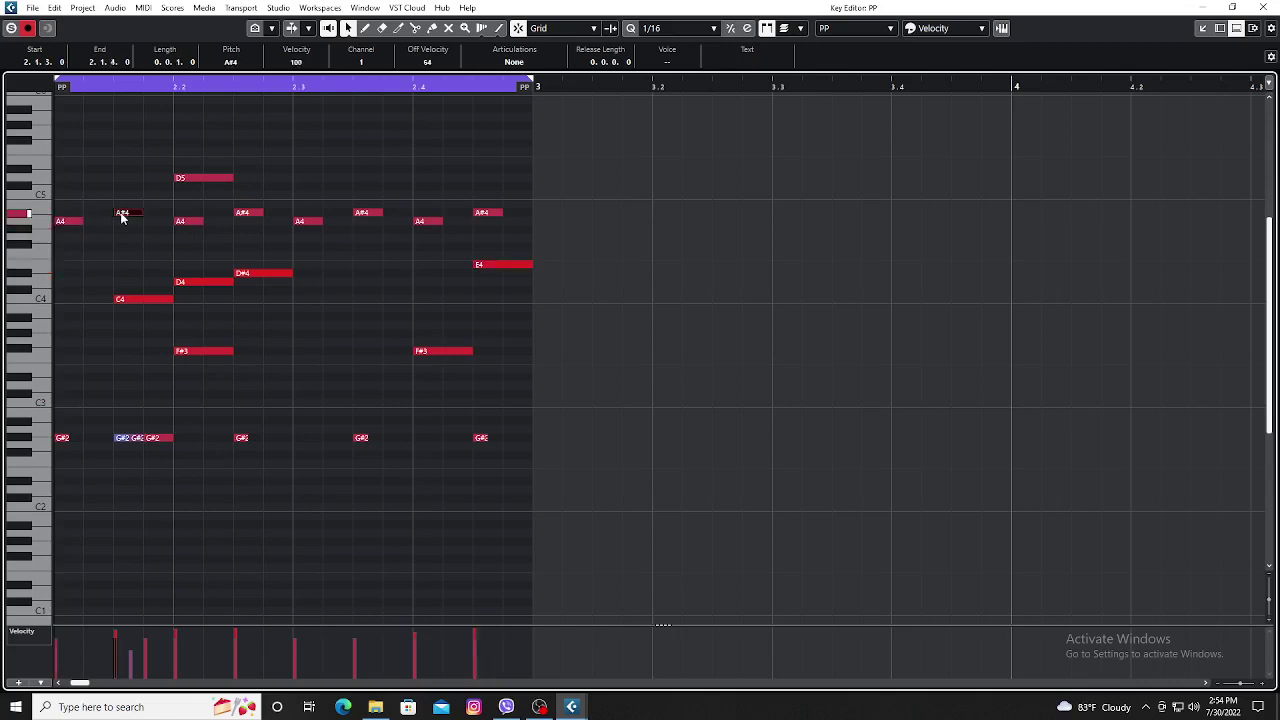
pyautogui.click(188, 223)
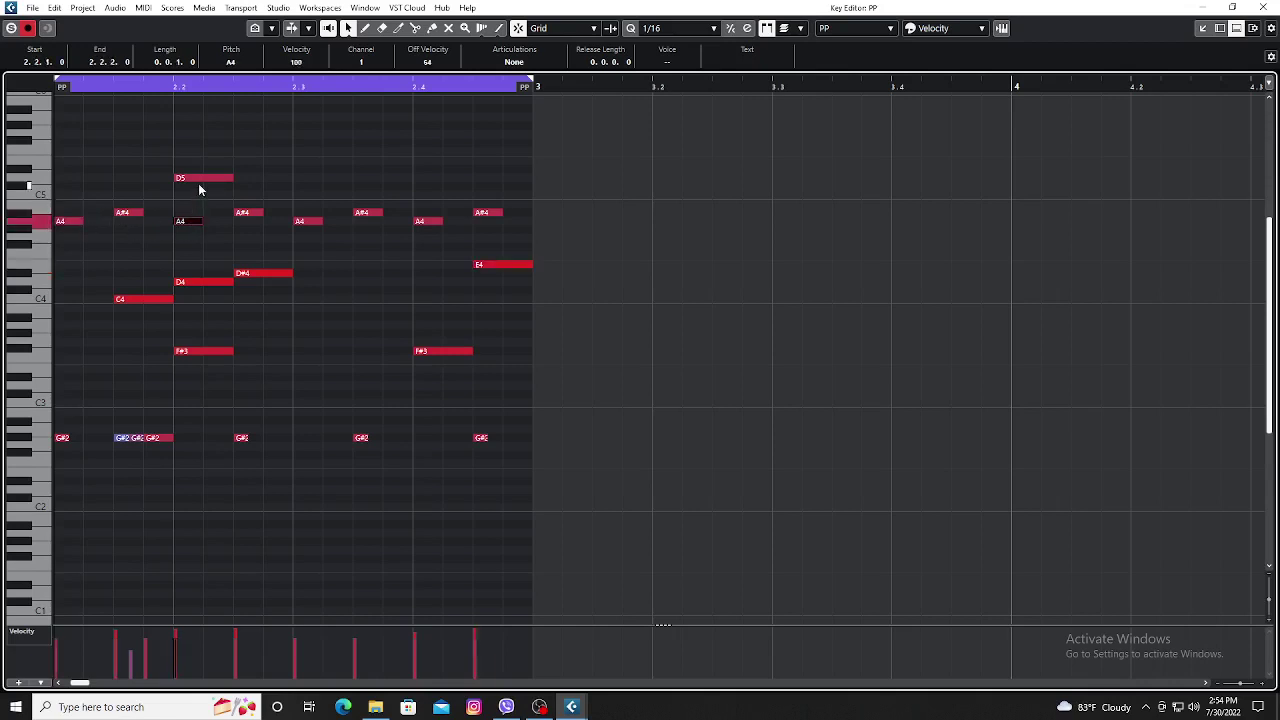
pyautogui.click(248, 213)
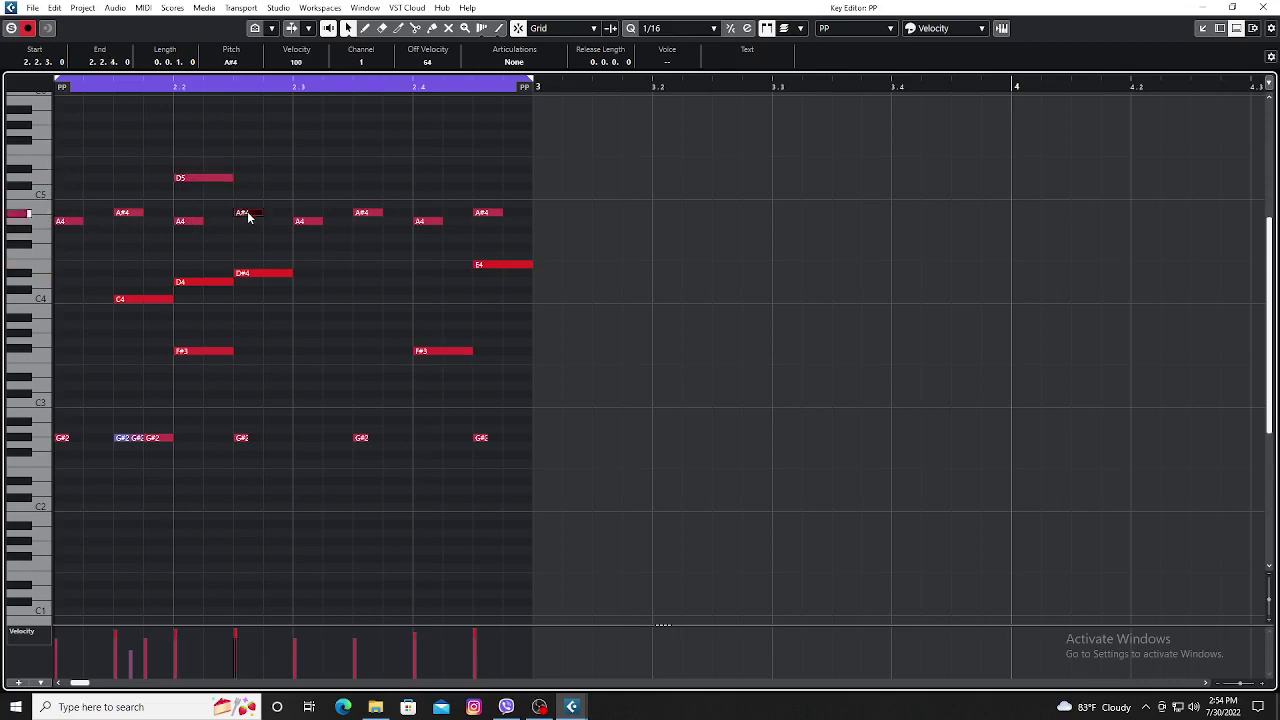
pyautogui.click(303, 222)
pyautogui.click(370, 213)
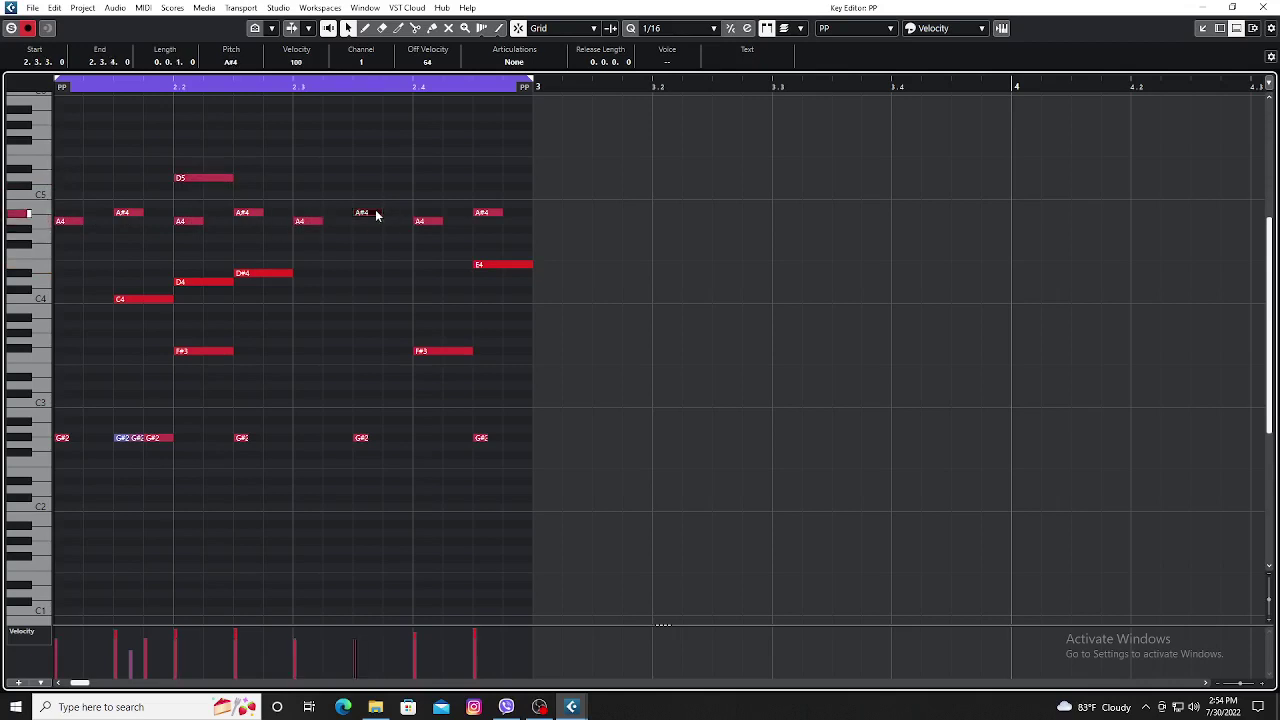
pyautogui.click(427, 221)
pyautogui.click(484, 214)
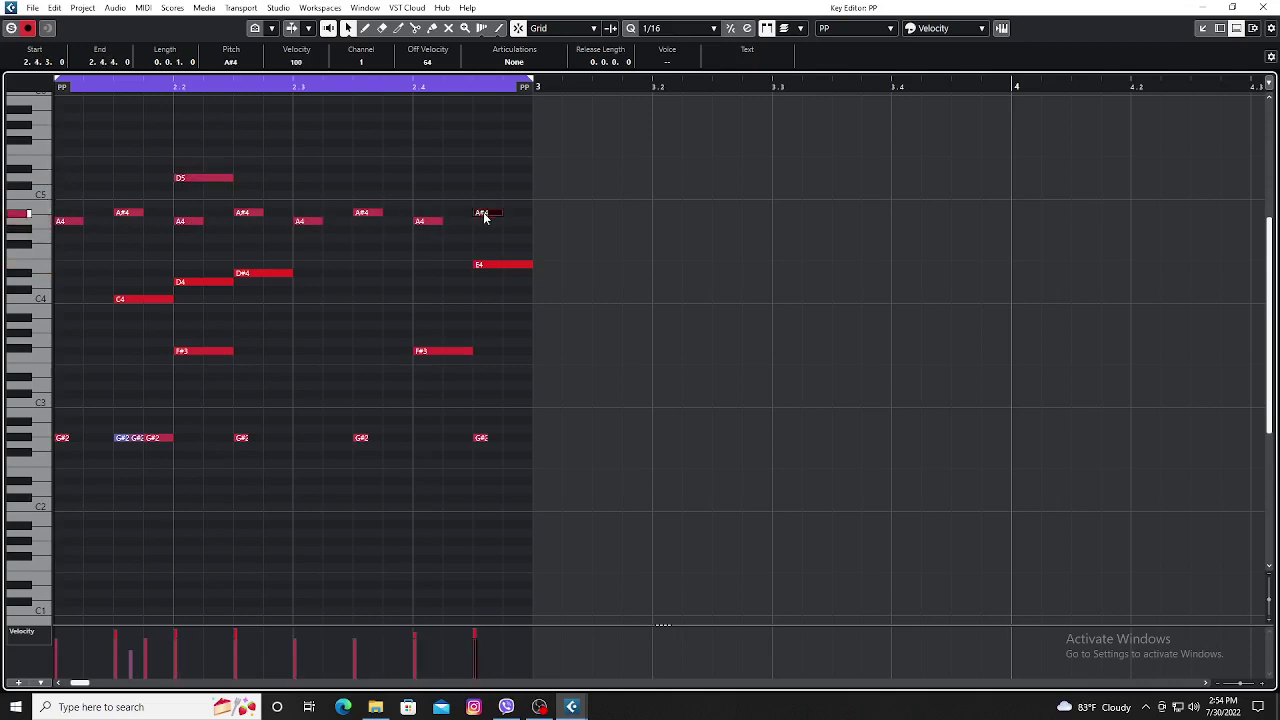
pyautogui.press('space')
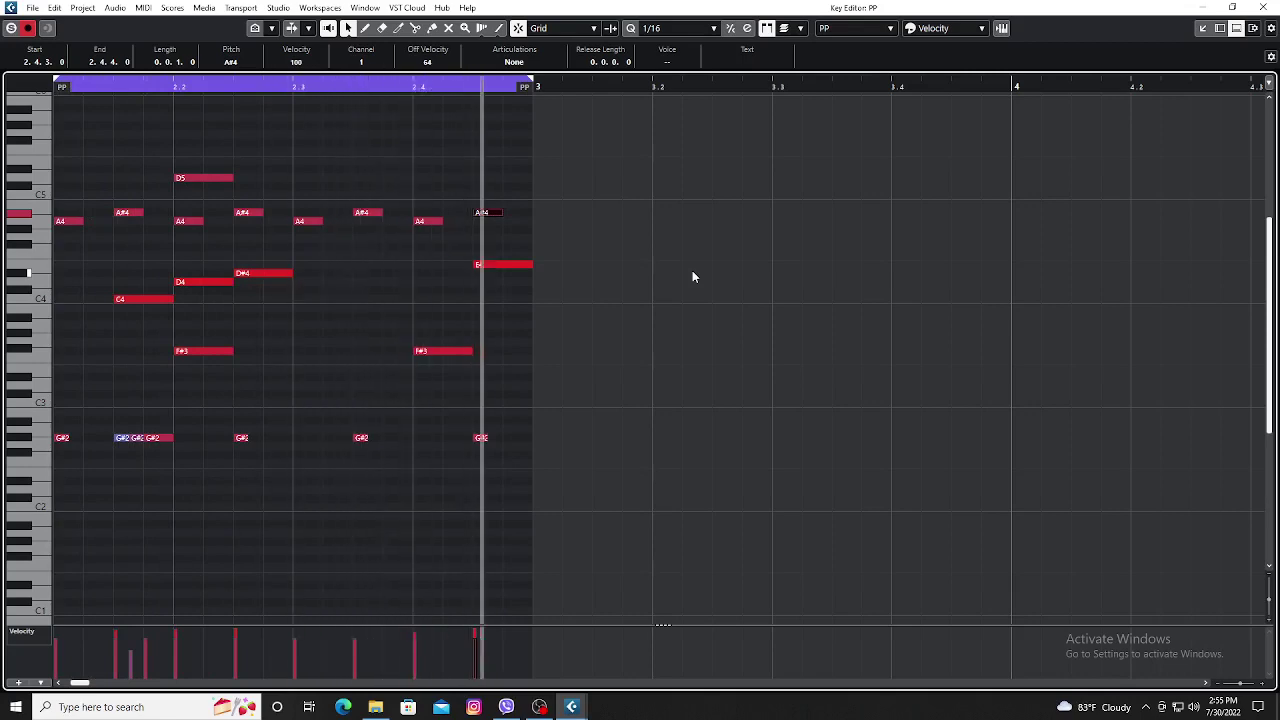
pyautogui.click(1265, 8)
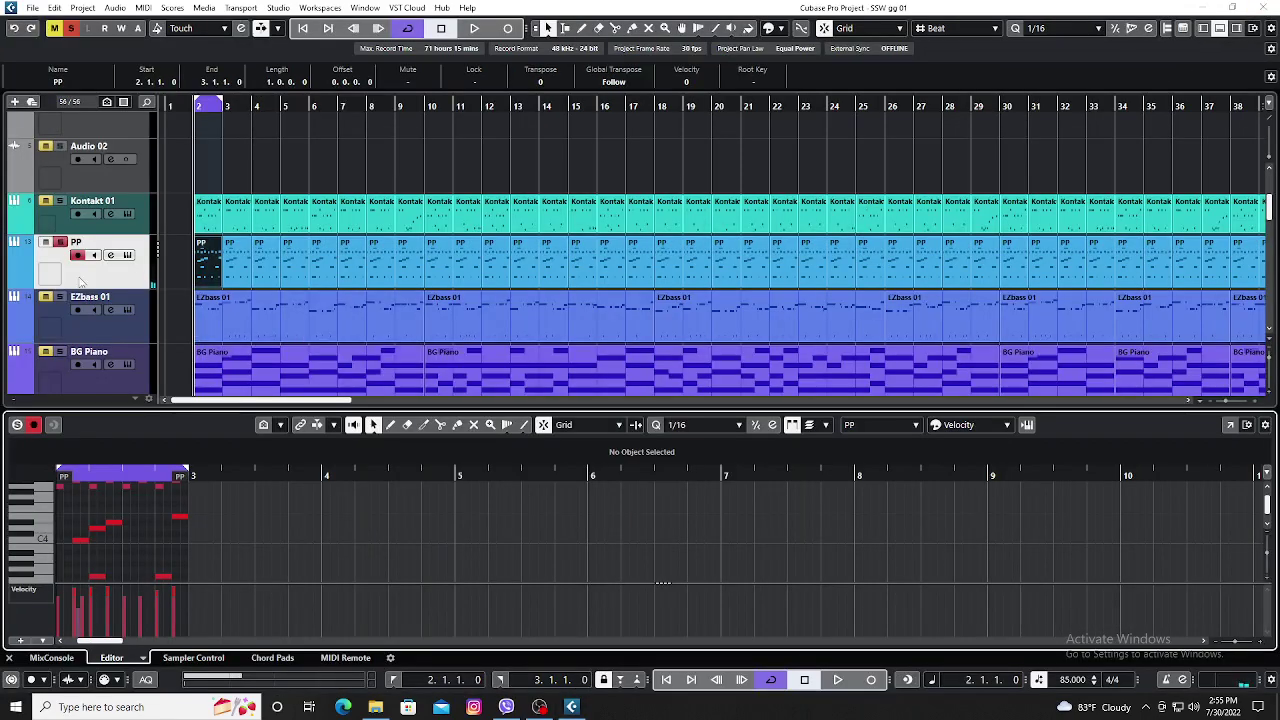
# Select the EZbass 01 track in solo and view its bass instrument.
pyautogui.click(120, 339)
pyautogui.click(127, 311)
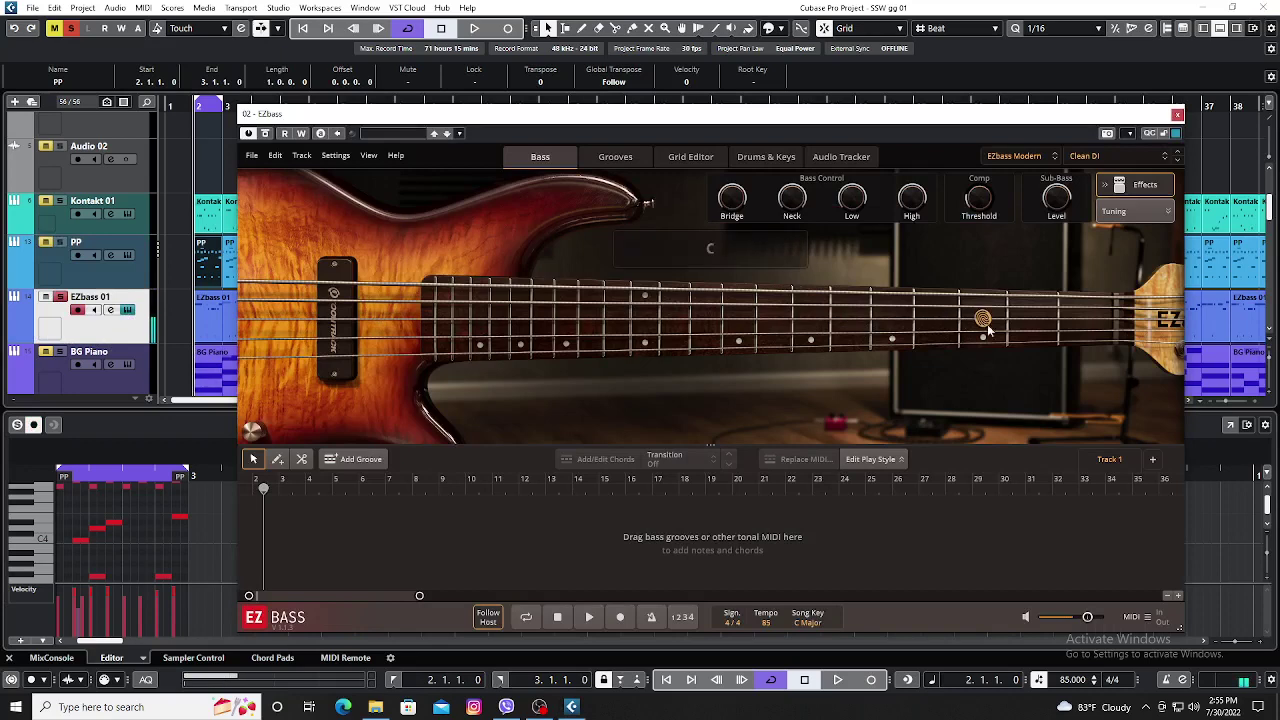
pyautogui.click(1177, 114)
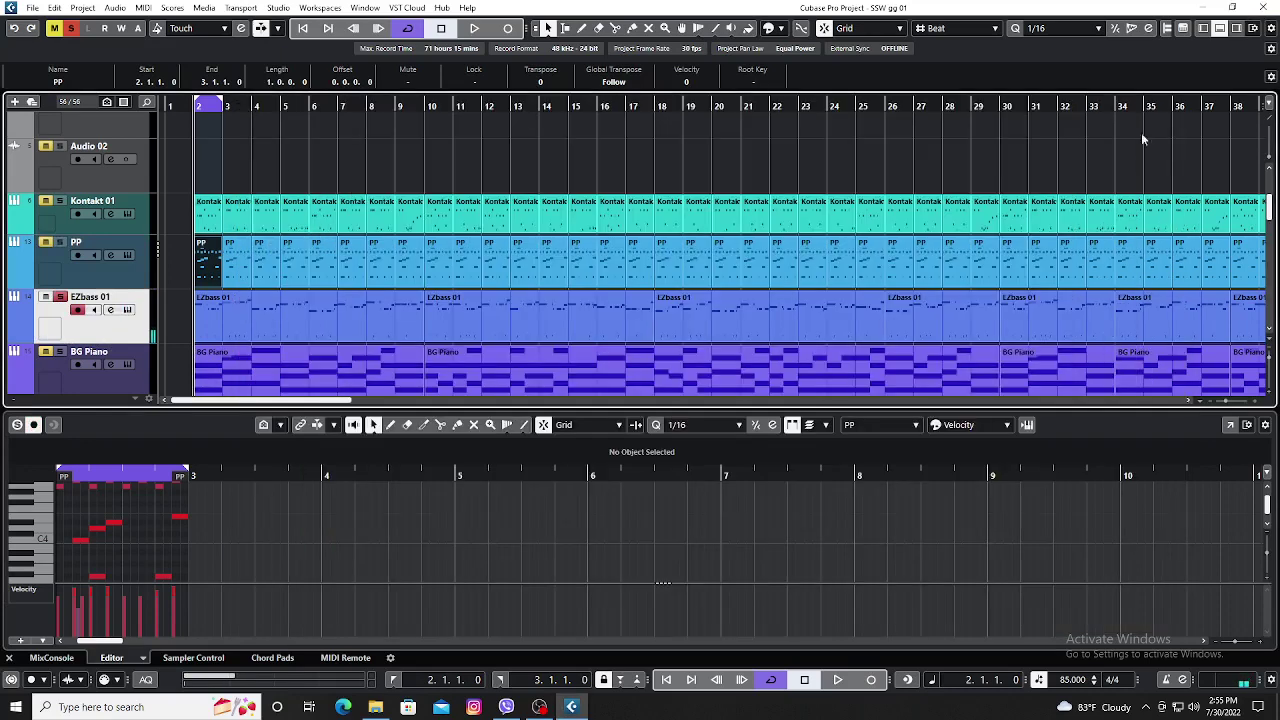
# Open the first EZbass 01 part in a separate Key Editor window and audition its C2, G1 and D2 bass notes.
pyautogui.doubleClick(204, 333)
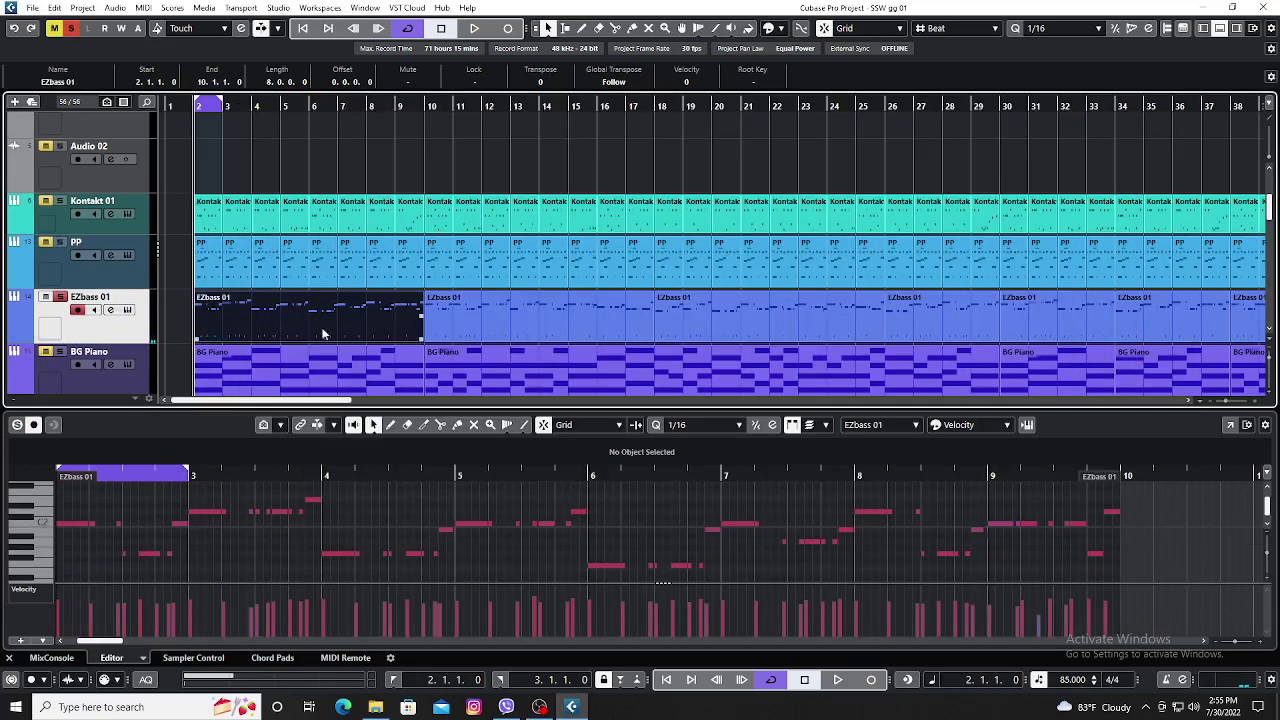
pyautogui.click(1230, 424)
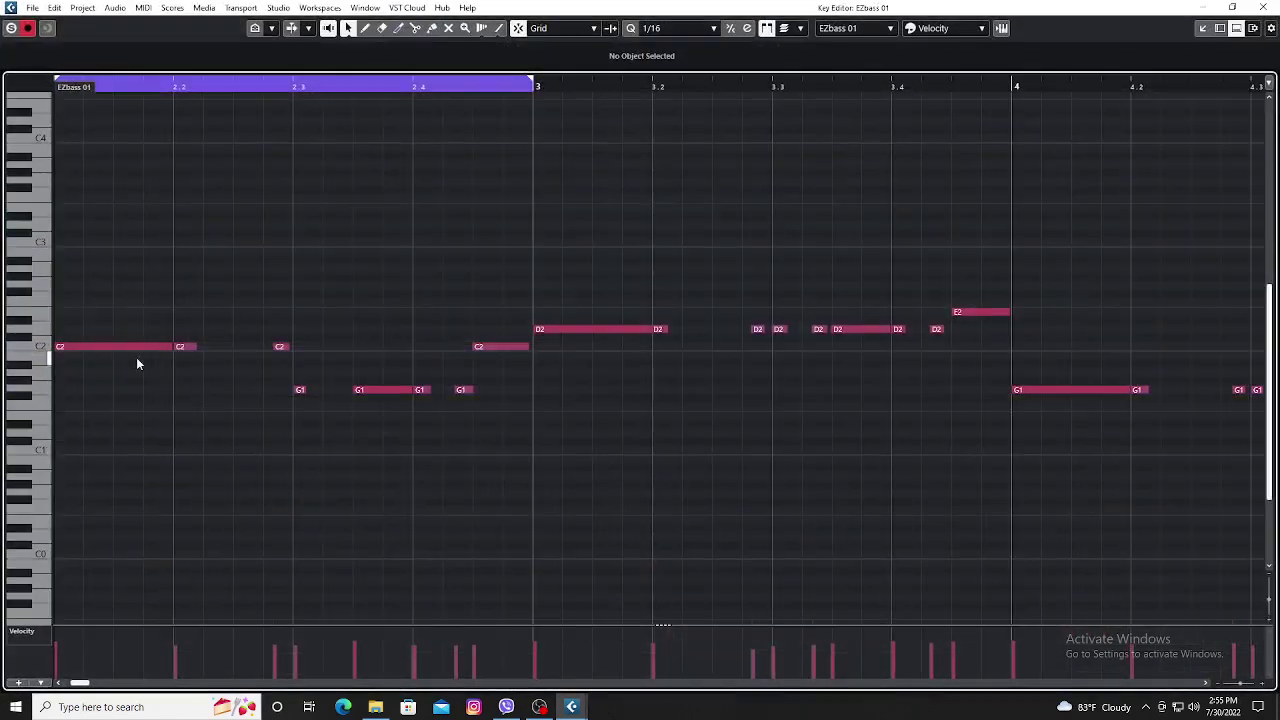
pyautogui.click(128, 347)
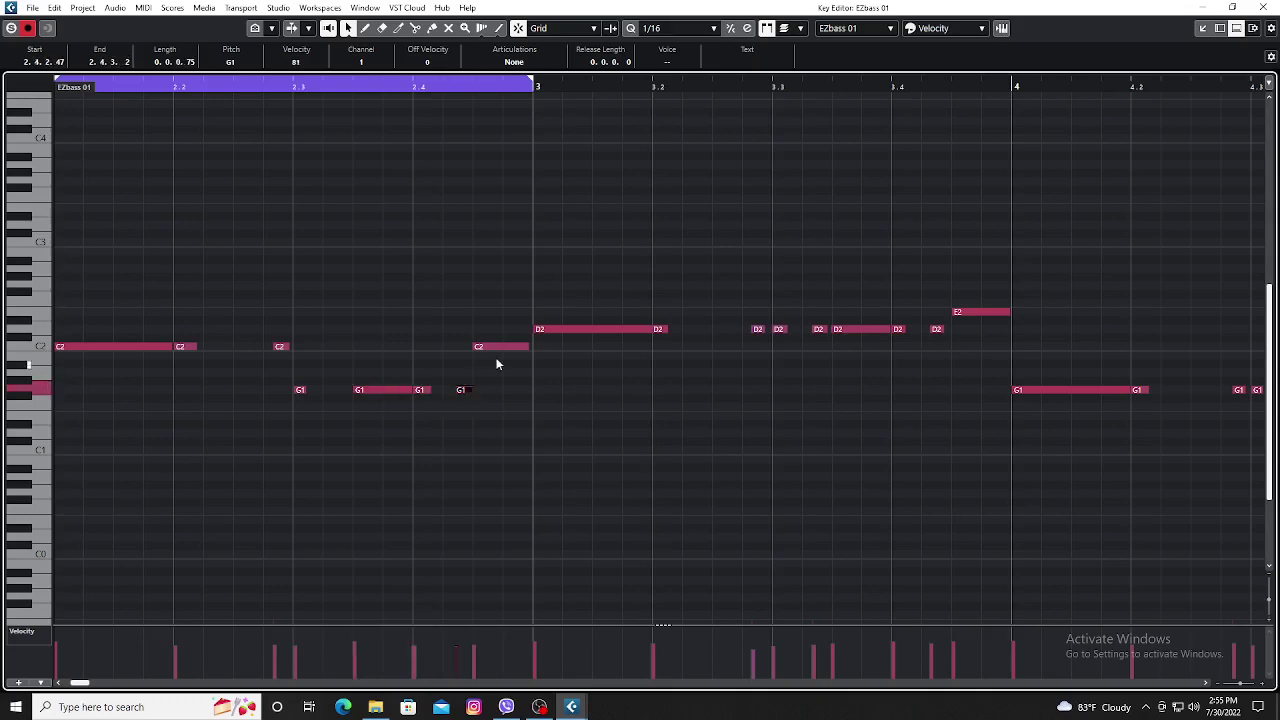
pyautogui.click(586, 330)
pyautogui.press('space')
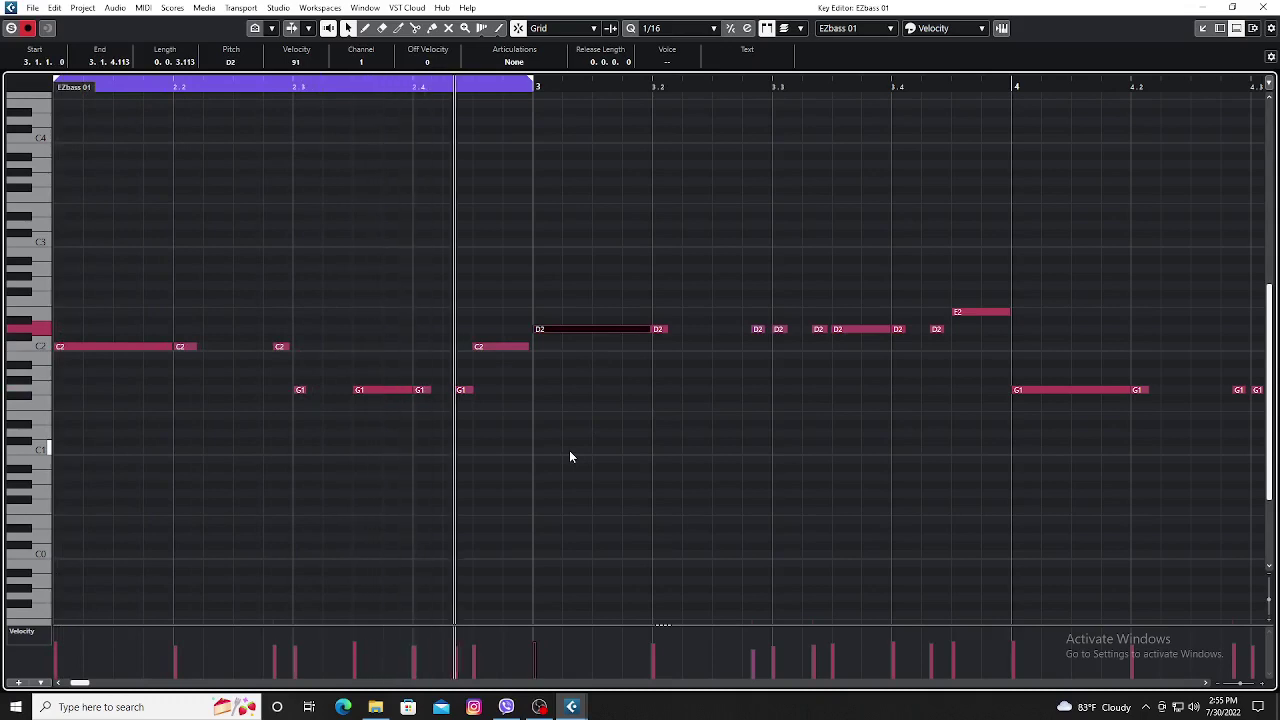
# Select the very short notes just above C-1 in bar 2 to point them out, and close the Key Editor window.
pyautogui.scroll(-5, 1255, 452)
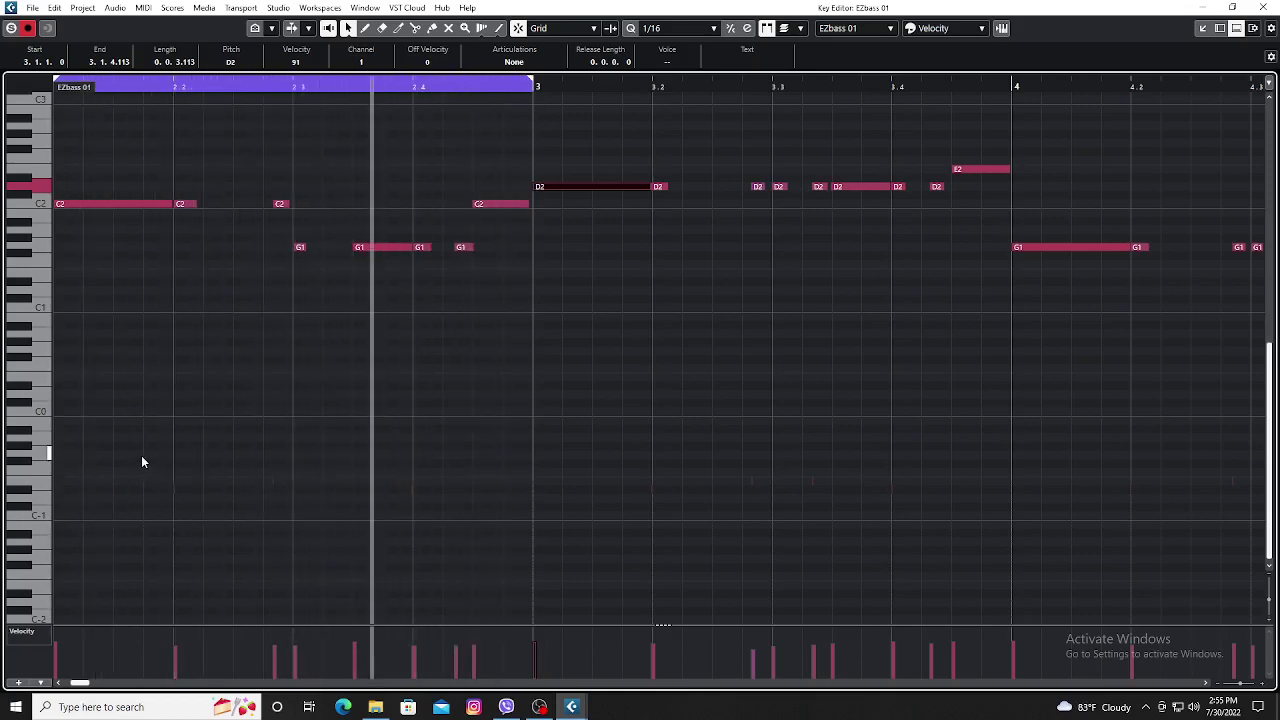
pyautogui.moveTo(142, 457); pyautogui.dragTo(520, 538)
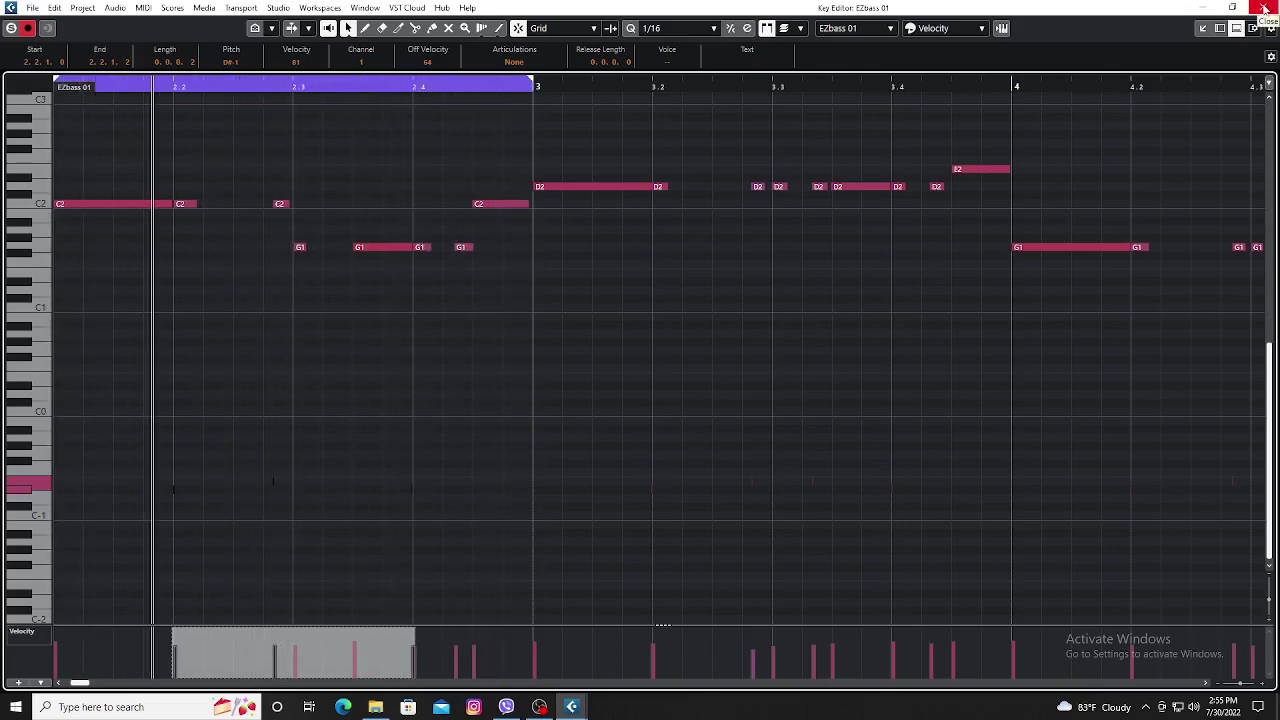
pyautogui.click(1265, 8)
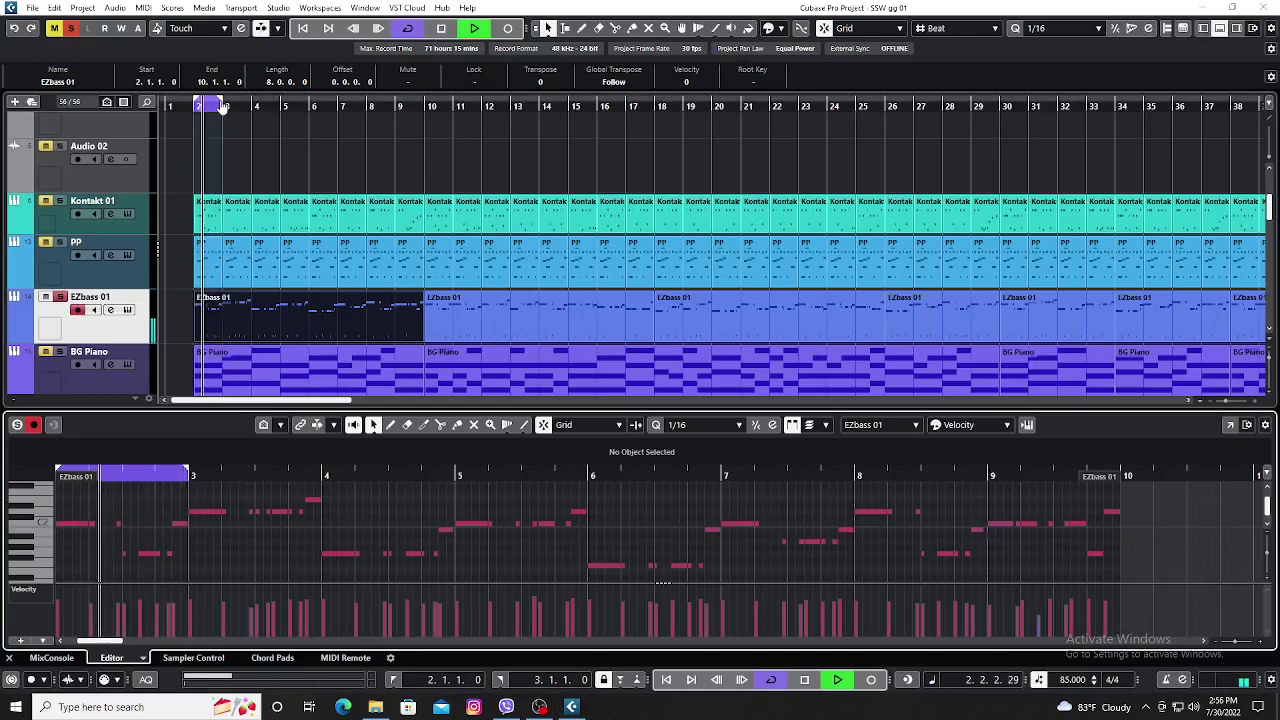
# Extend the loop range to bar 10 and show the mixer below the arrangement at the Stereo Out channel.
pyautogui.moveTo(222, 105); pyautogui.dragTo(428, 106)
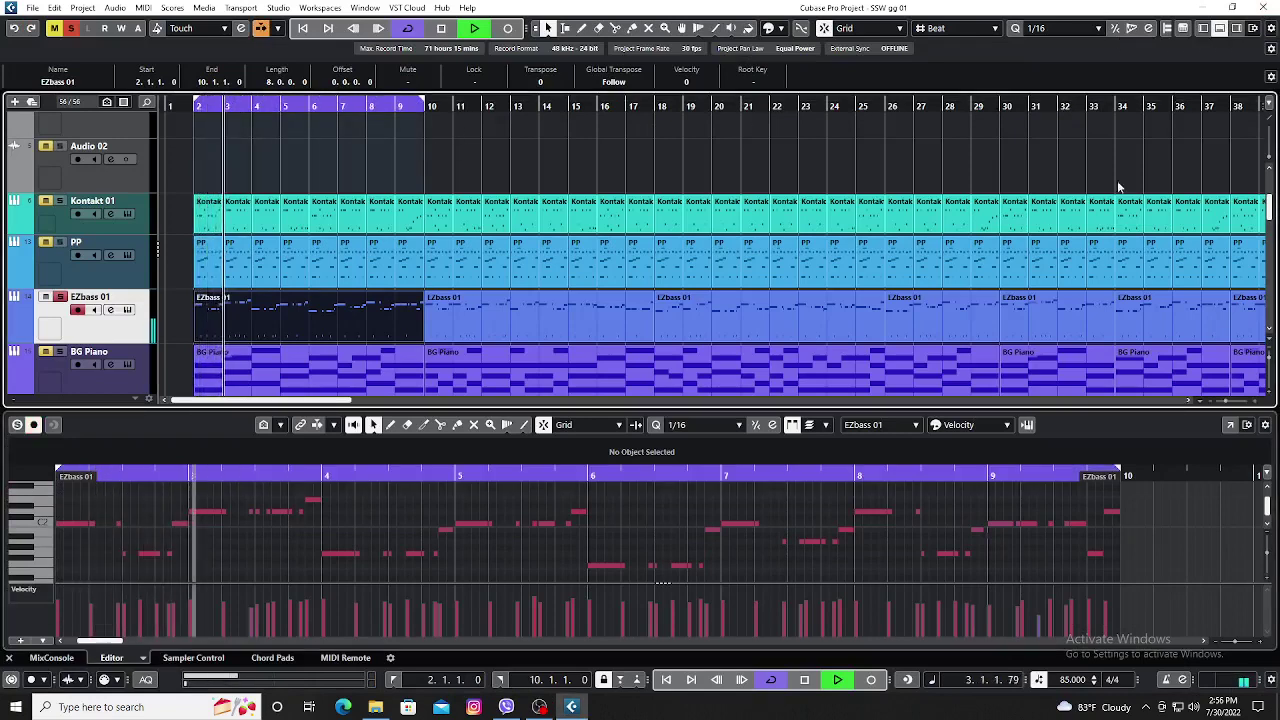
pyautogui.click(1219, 28)
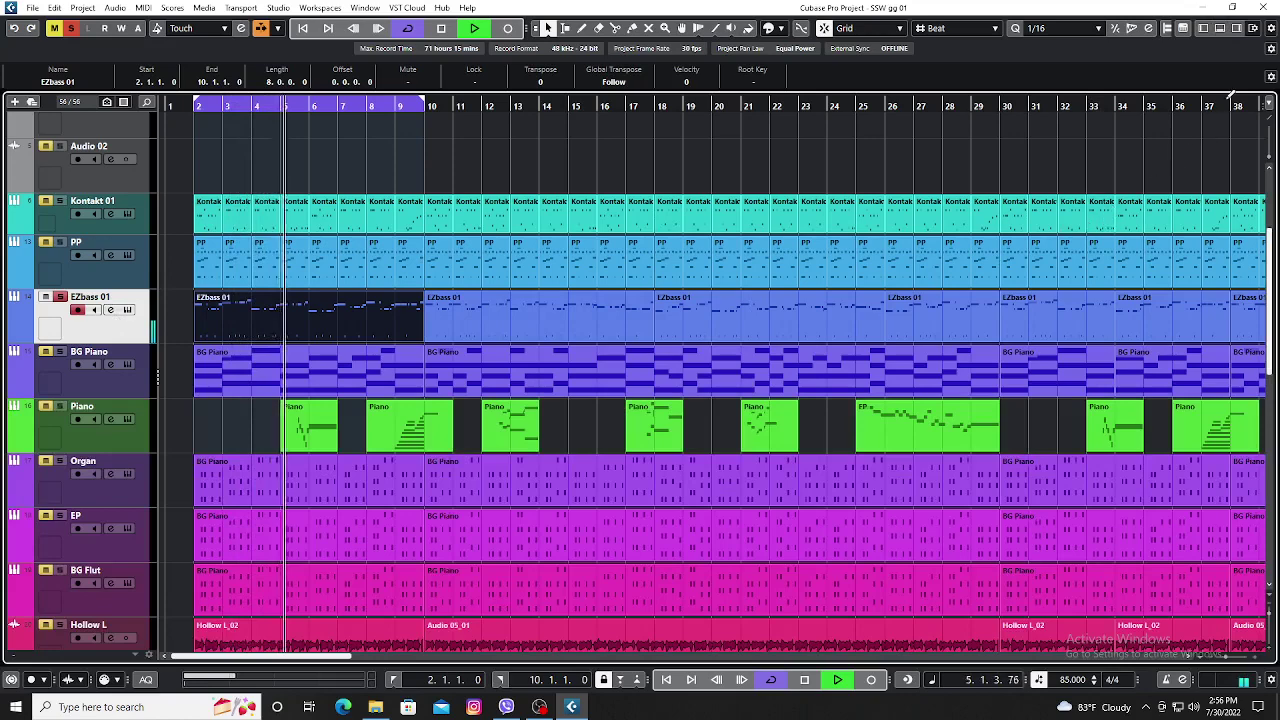
pyautogui.click(1220, 28)
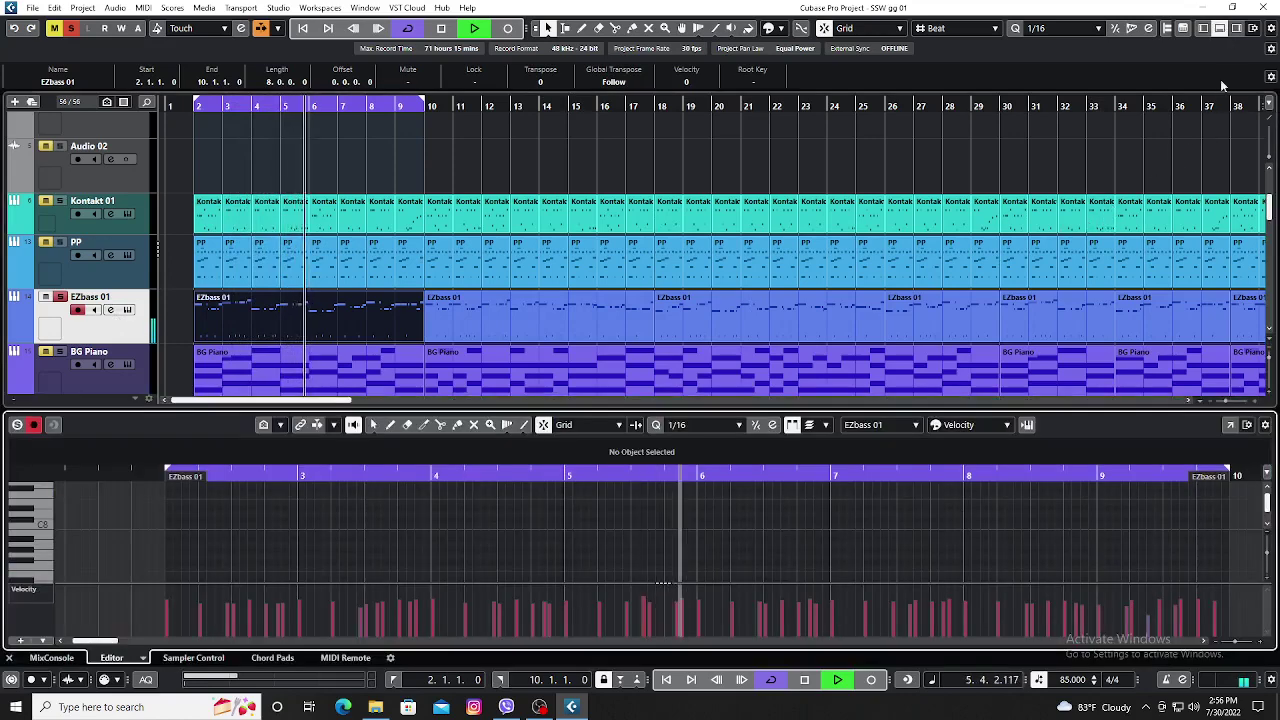
pyautogui.click(63, 659)
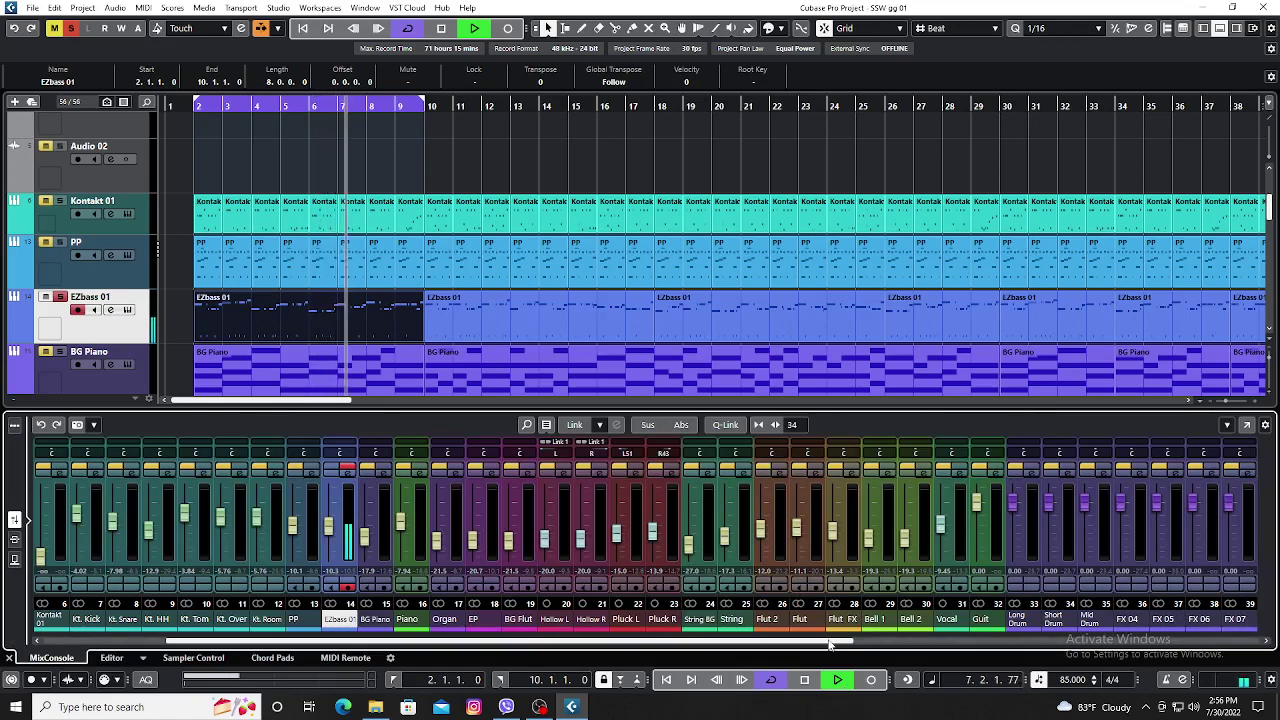
pyautogui.moveTo(829, 645); pyautogui.dragTo(1250, 645)
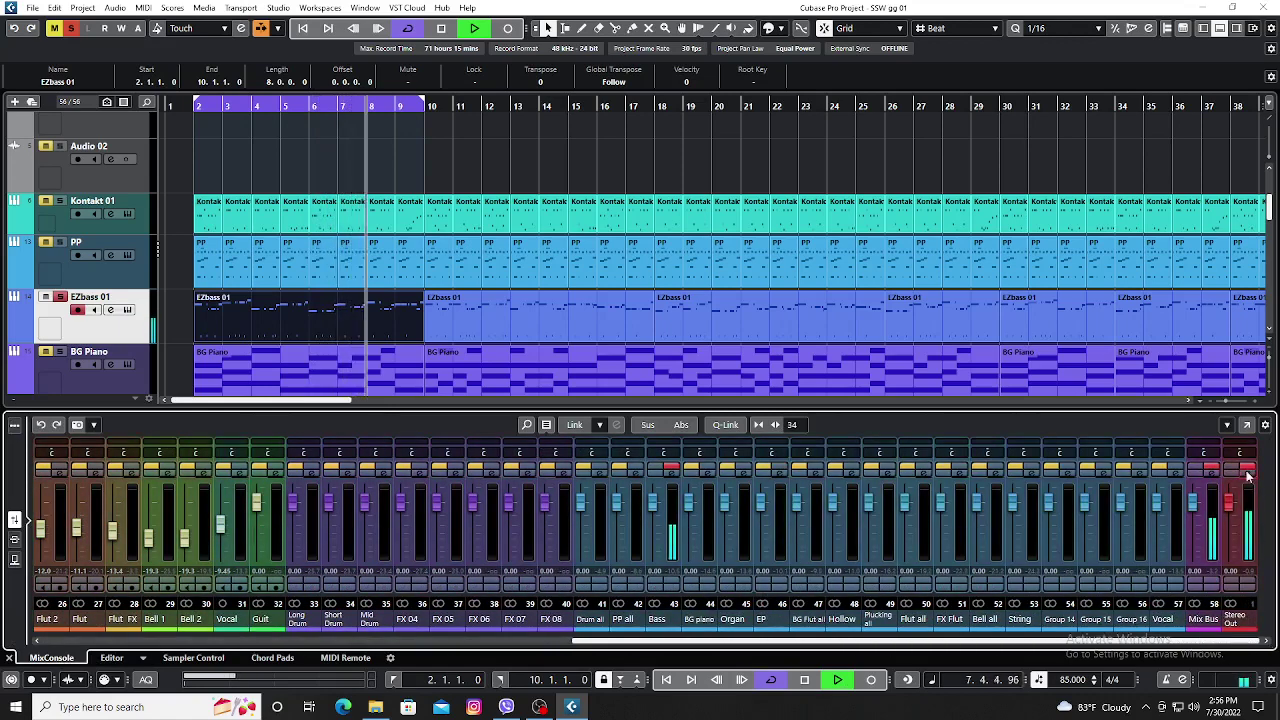
# Switch off the L2 Stereo insert in the Stereo Out channel settings and close them.
pyautogui.click(1239, 452)
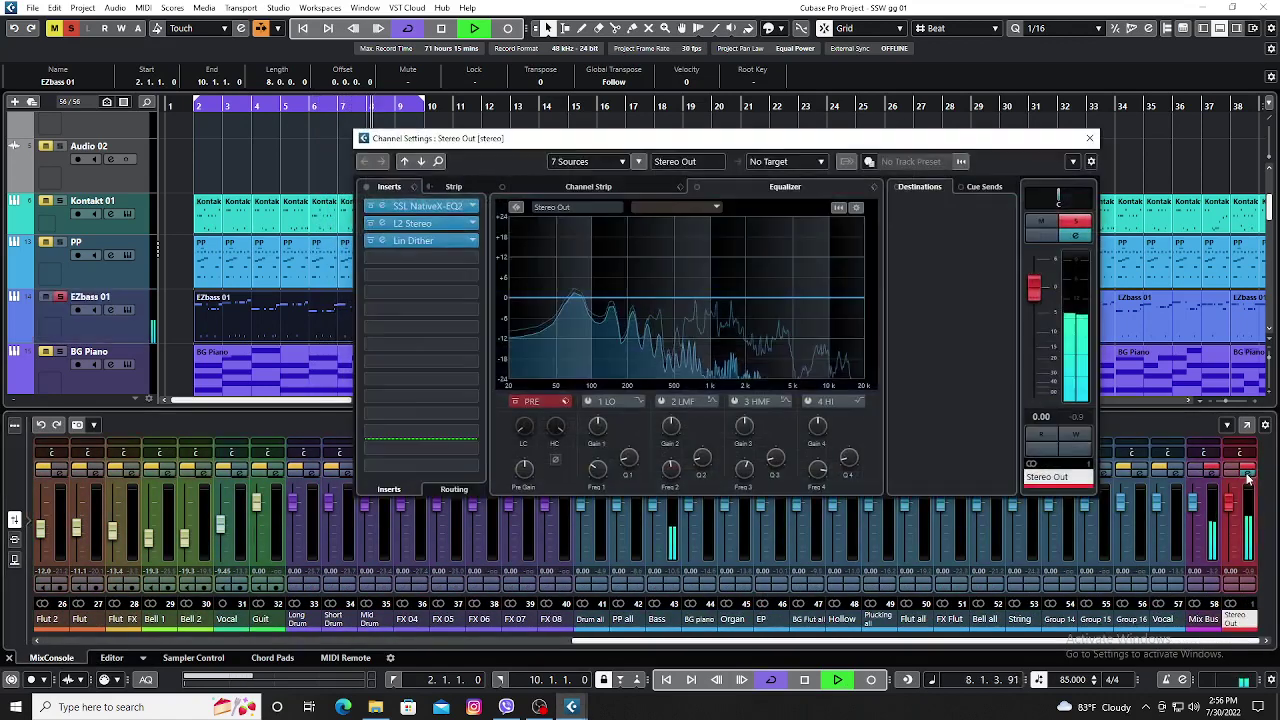
pyautogui.click(371, 224)
pyautogui.click(371, 224)
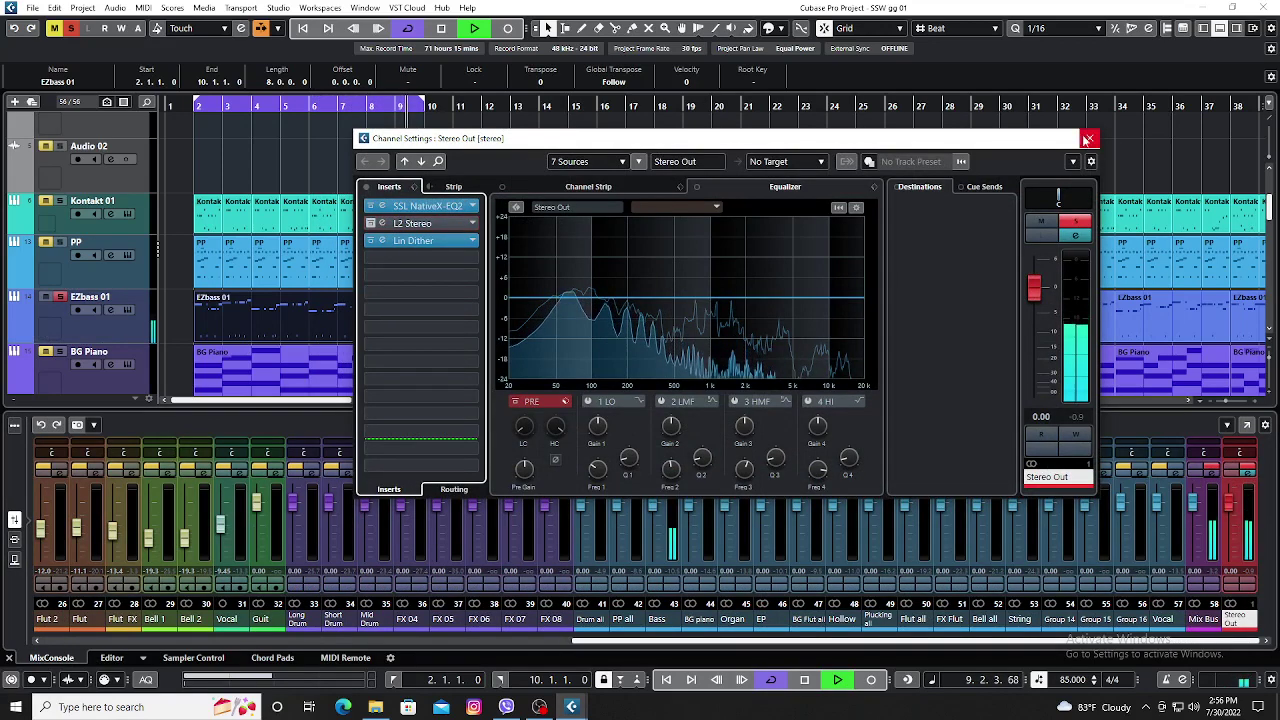
pyautogui.click(1088, 138)
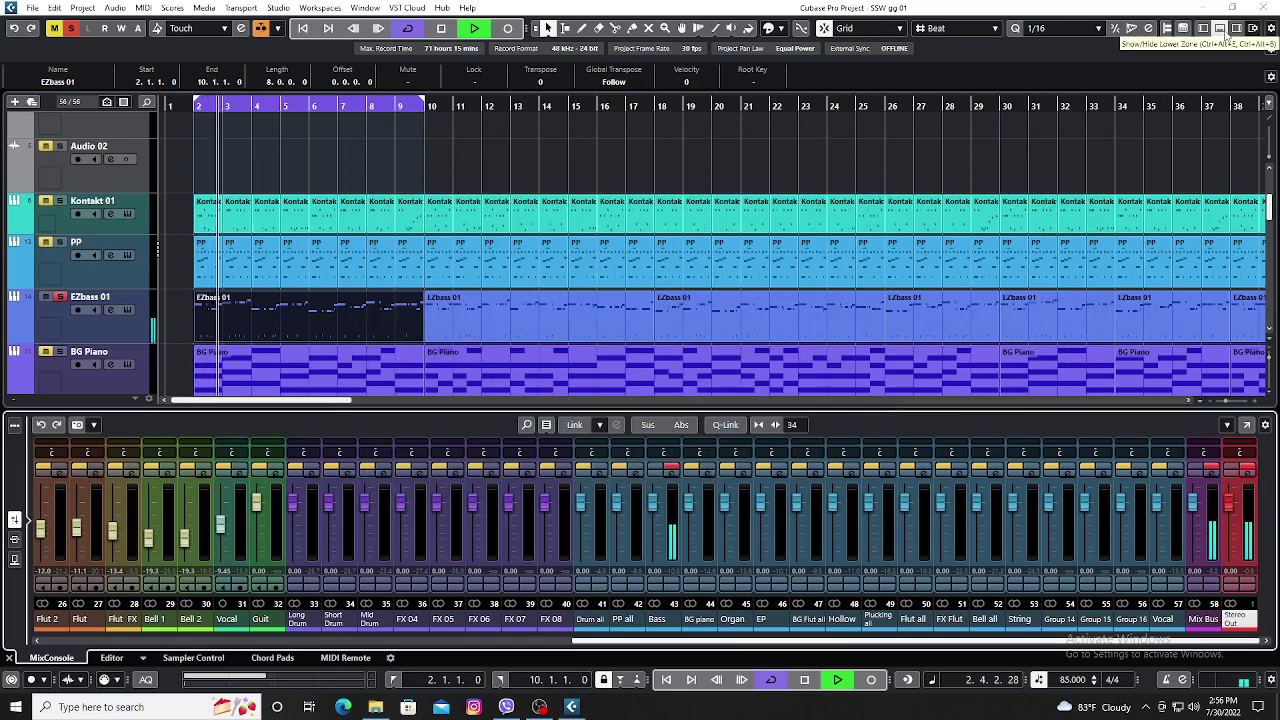
# Hide the mixer and solo the PP and Kontakt 01 tracks together with EZbass 01.
pyautogui.click(1220, 28)
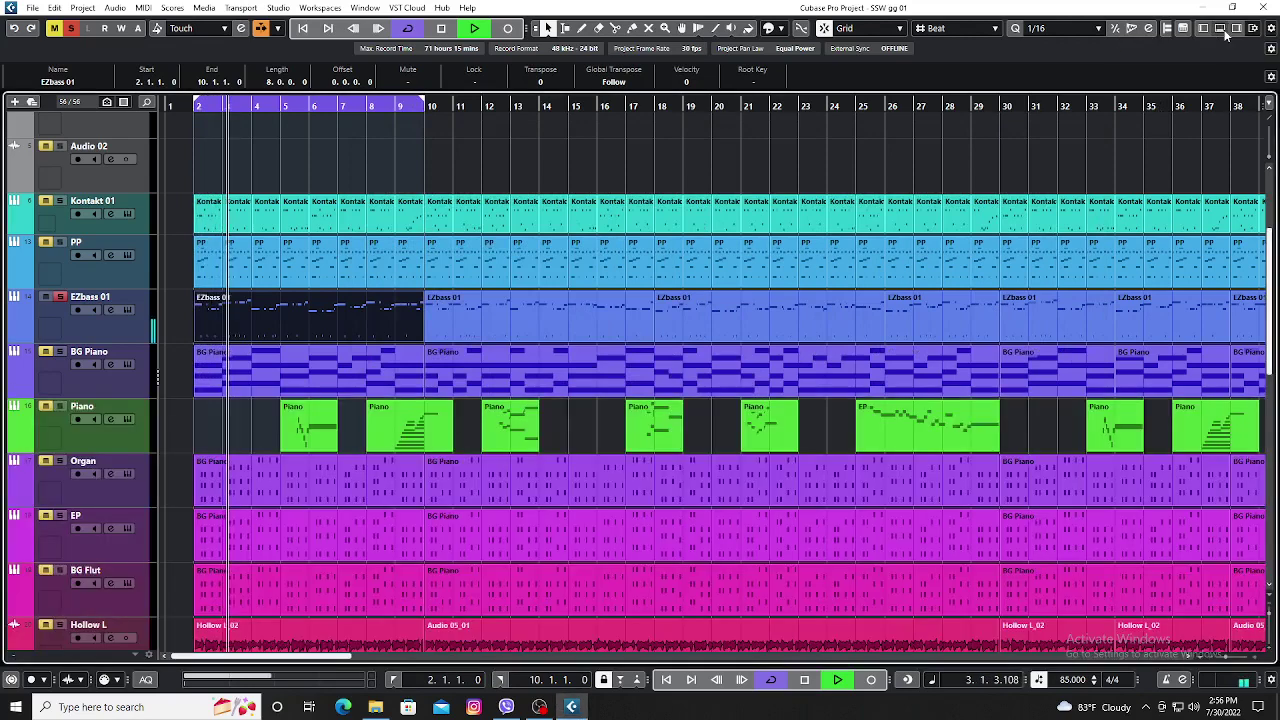
pyautogui.click(60, 242)
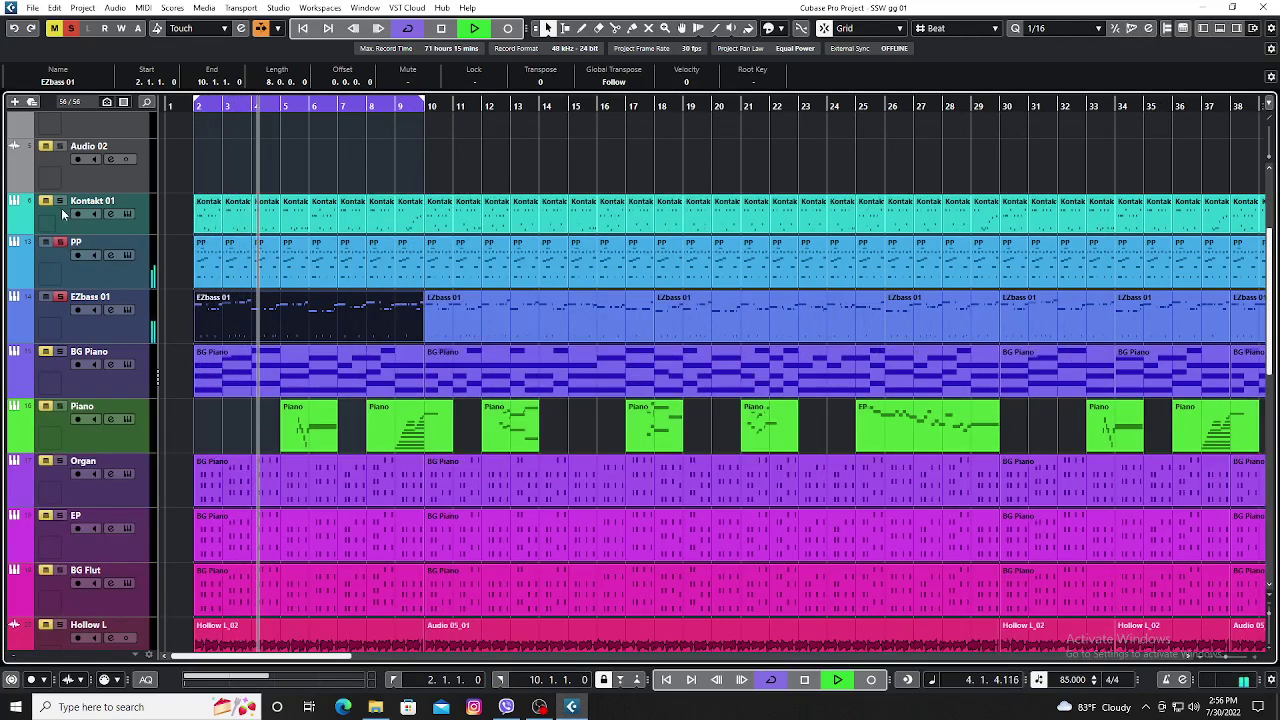
pyautogui.click(60, 201)
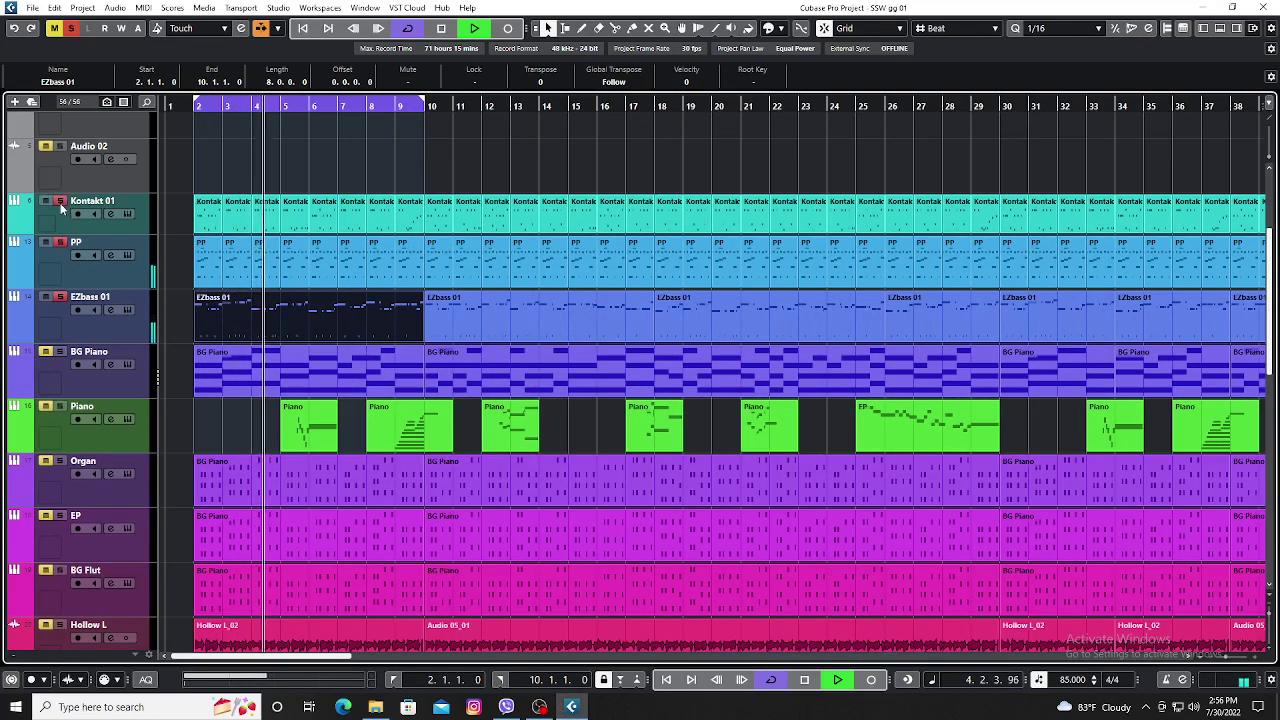
# Add the BG Piano track to the soloed tracks, stop playback, and check its ZENOLOGY instrument preset before closing the plugin window.
pyautogui.click(145, 224)
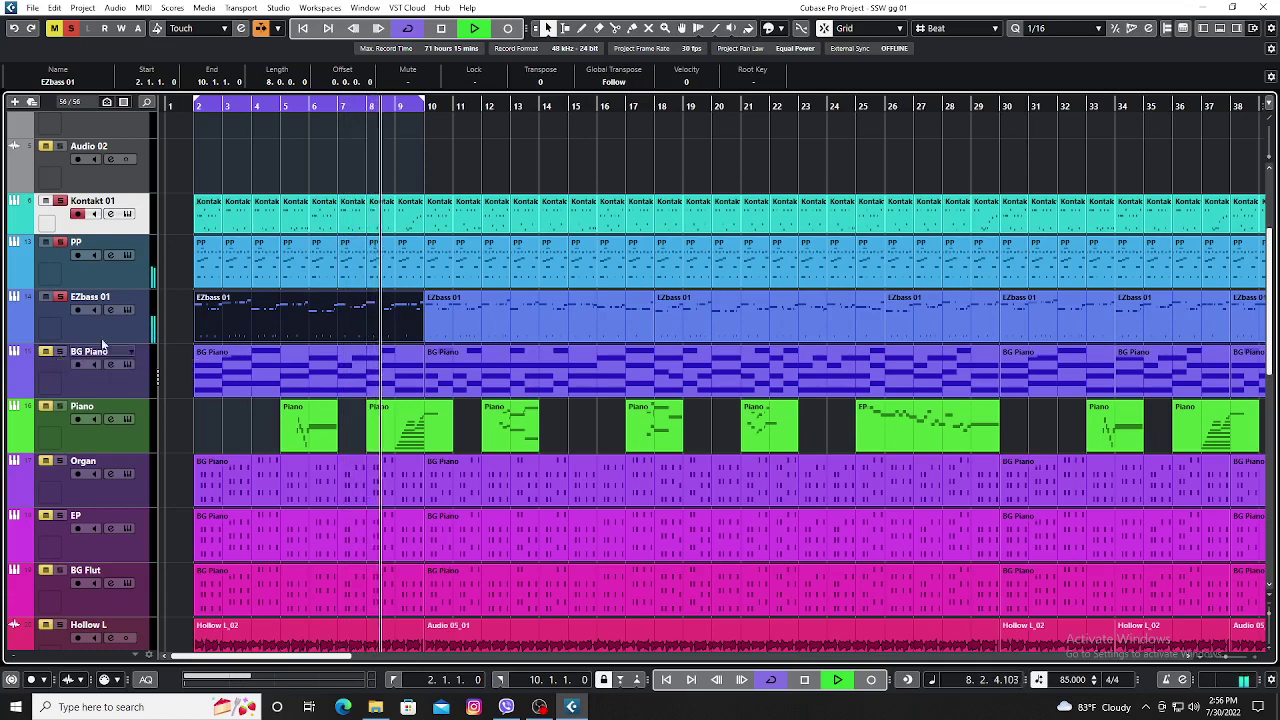
pyautogui.click(176, 323)
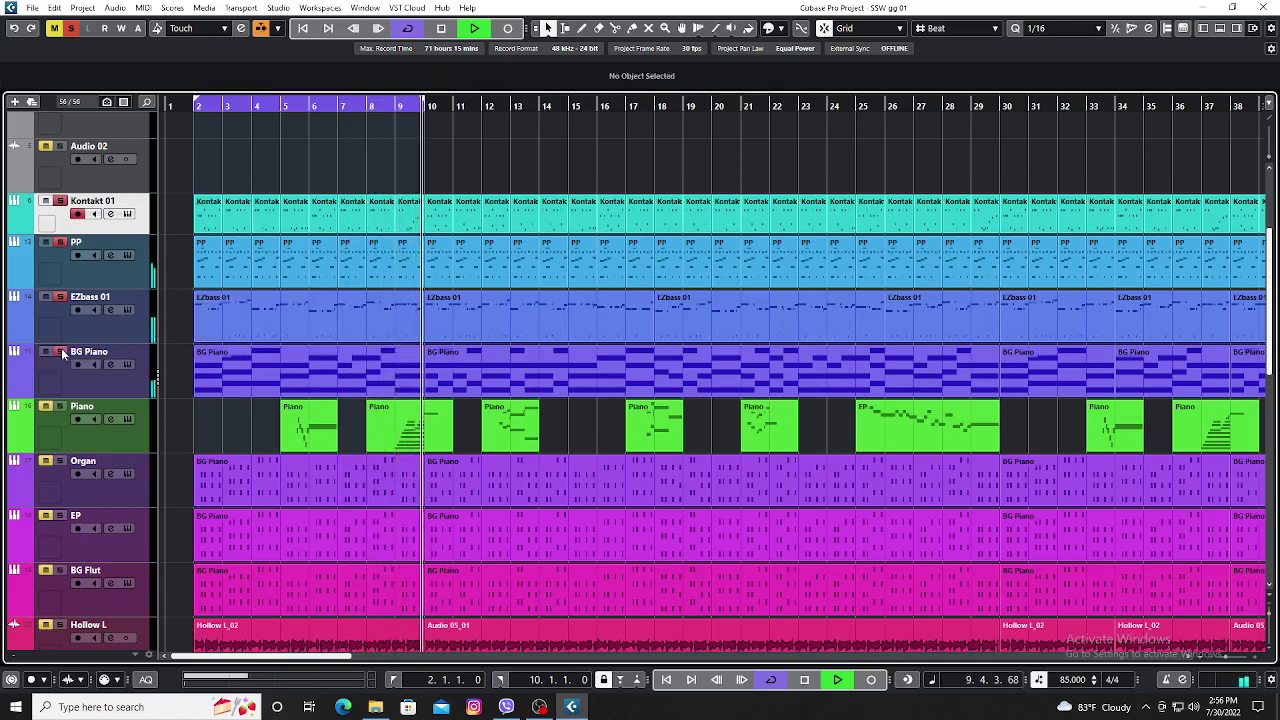
pyautogui.click(114, 385)
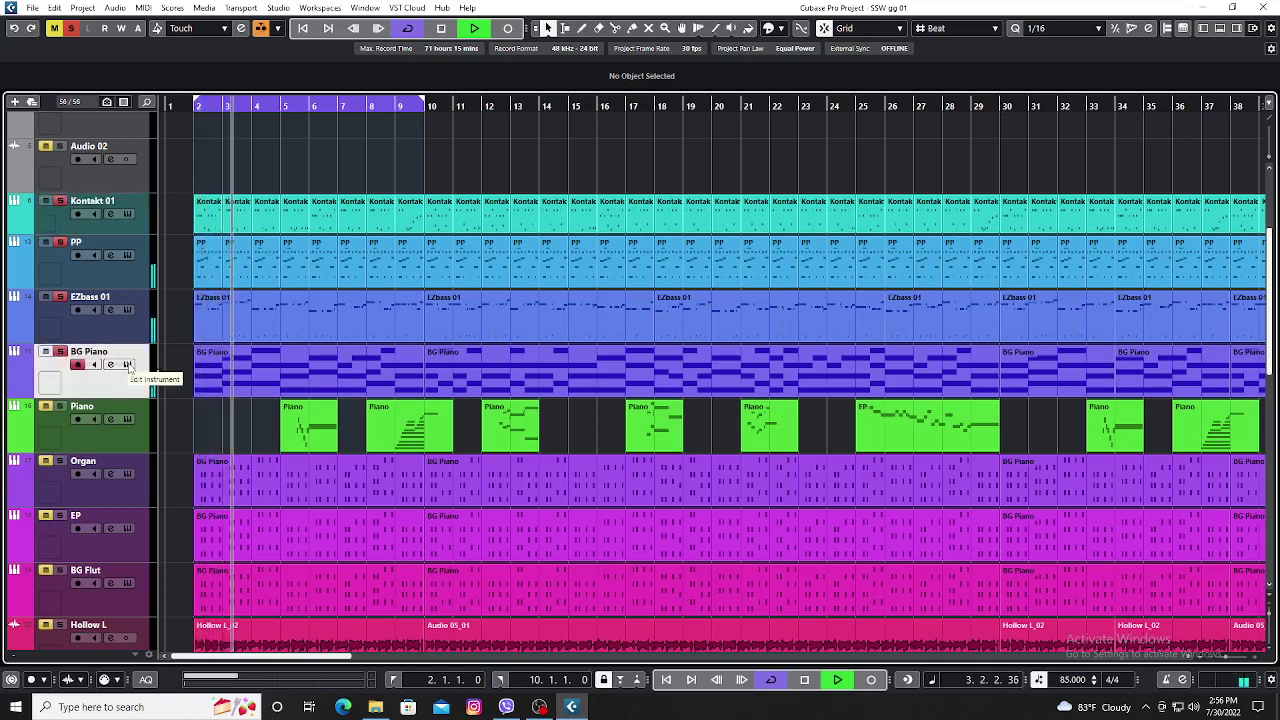
pyautogui.press('space')
pyautogui.click(128, 363)
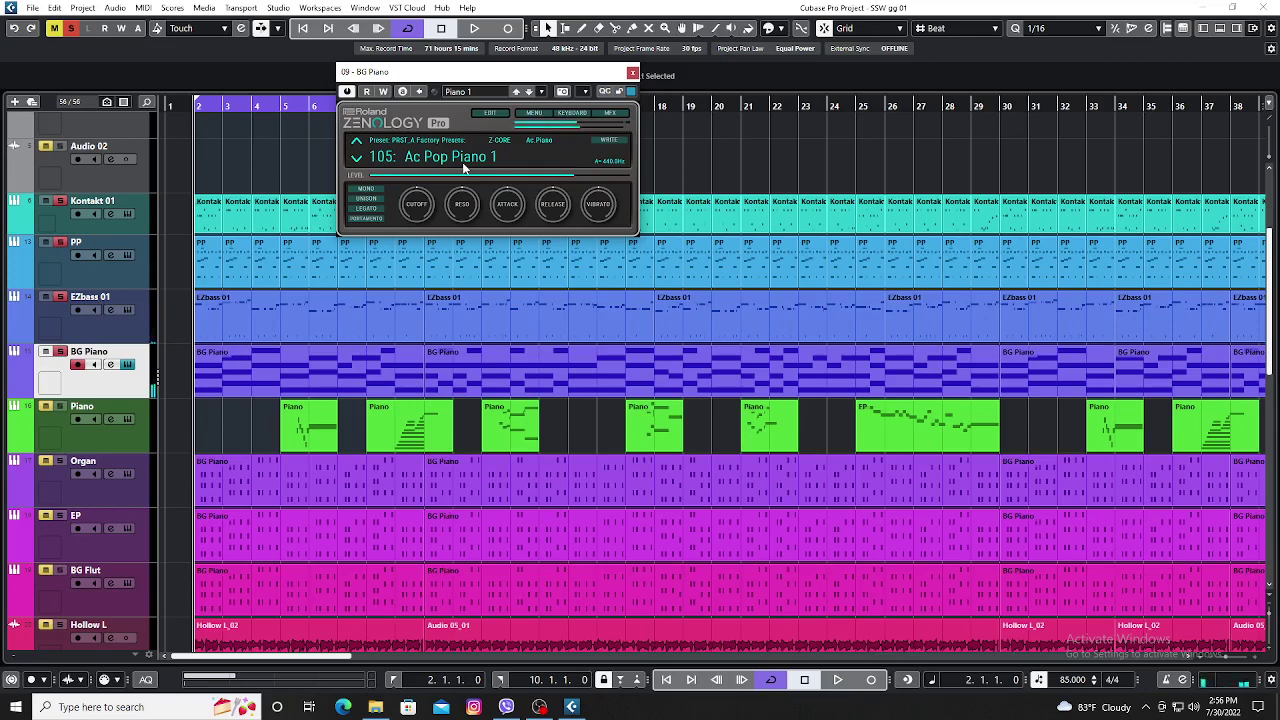
pyautogui.click(632, 73)
# Open the first BG Piano part in a separate Key Editor window and audition the C3, E3 and G3 notes of both bar 2 chords.
pyautogui.doubleClick(284, 374)
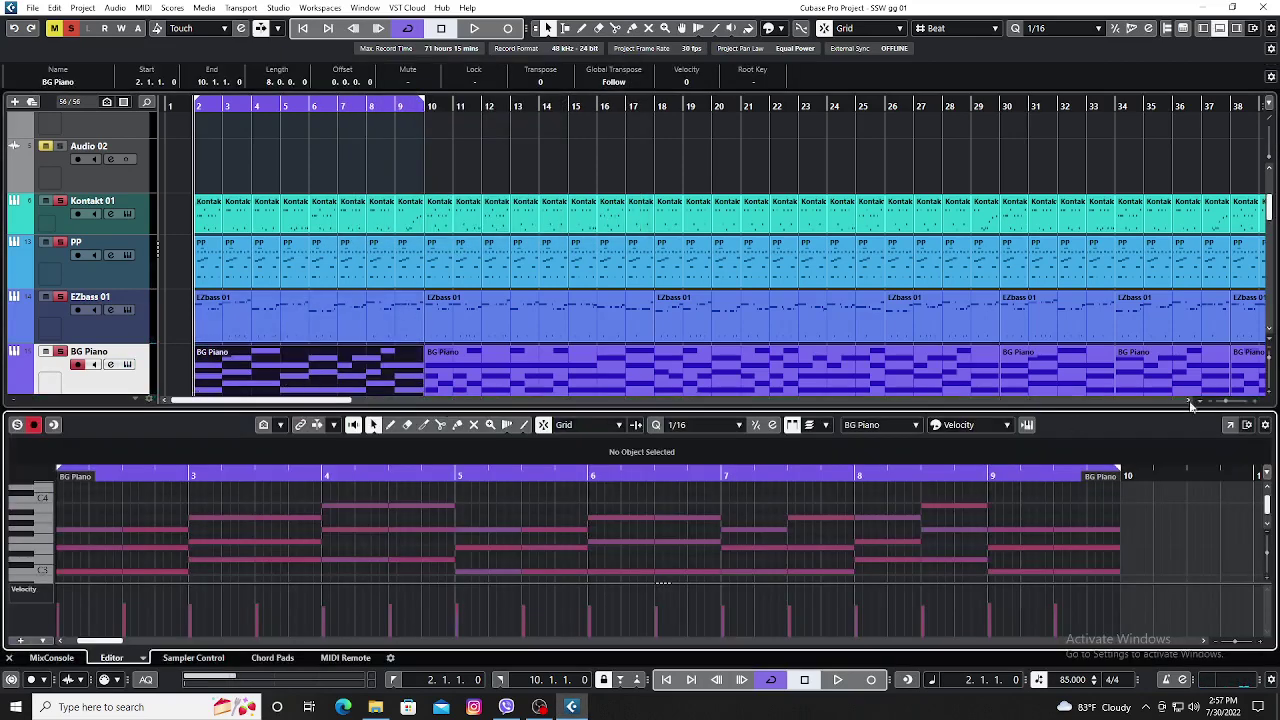
pyautogui.click(1231, 425)
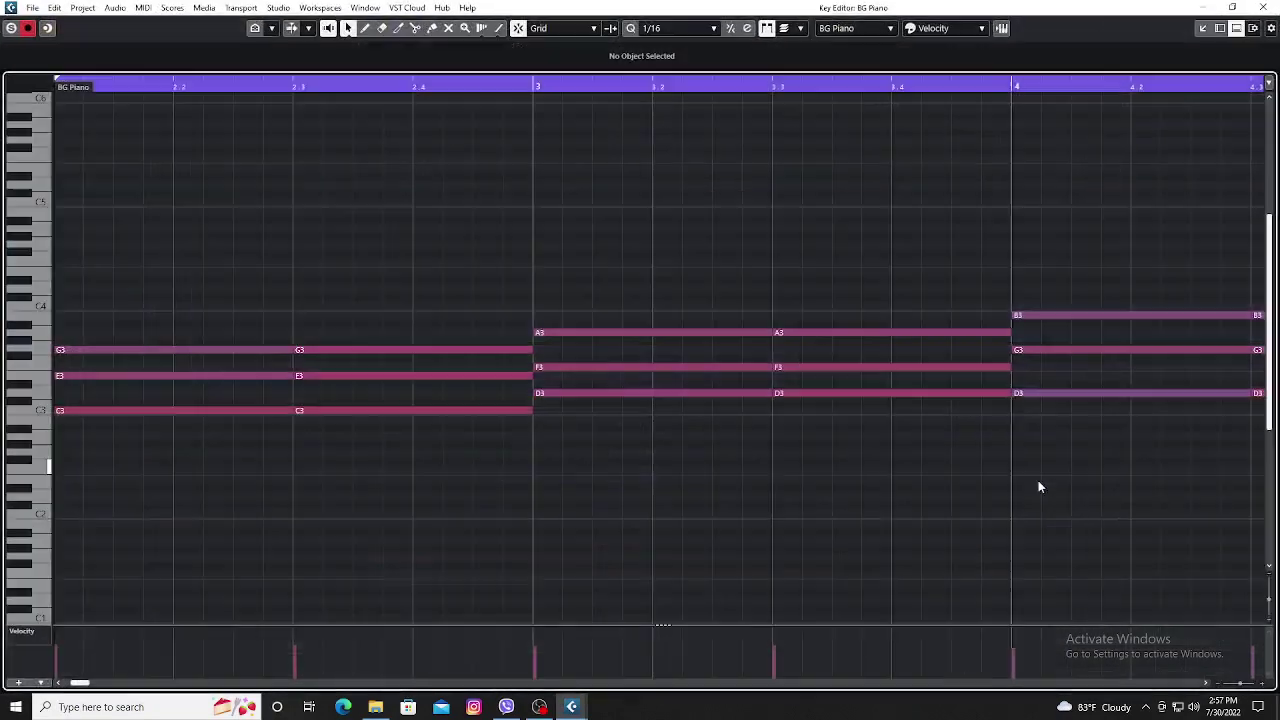
pyautogui.click(99, 411)
pyautogui.click(111, 375)
pyautogui.click(140, 350)
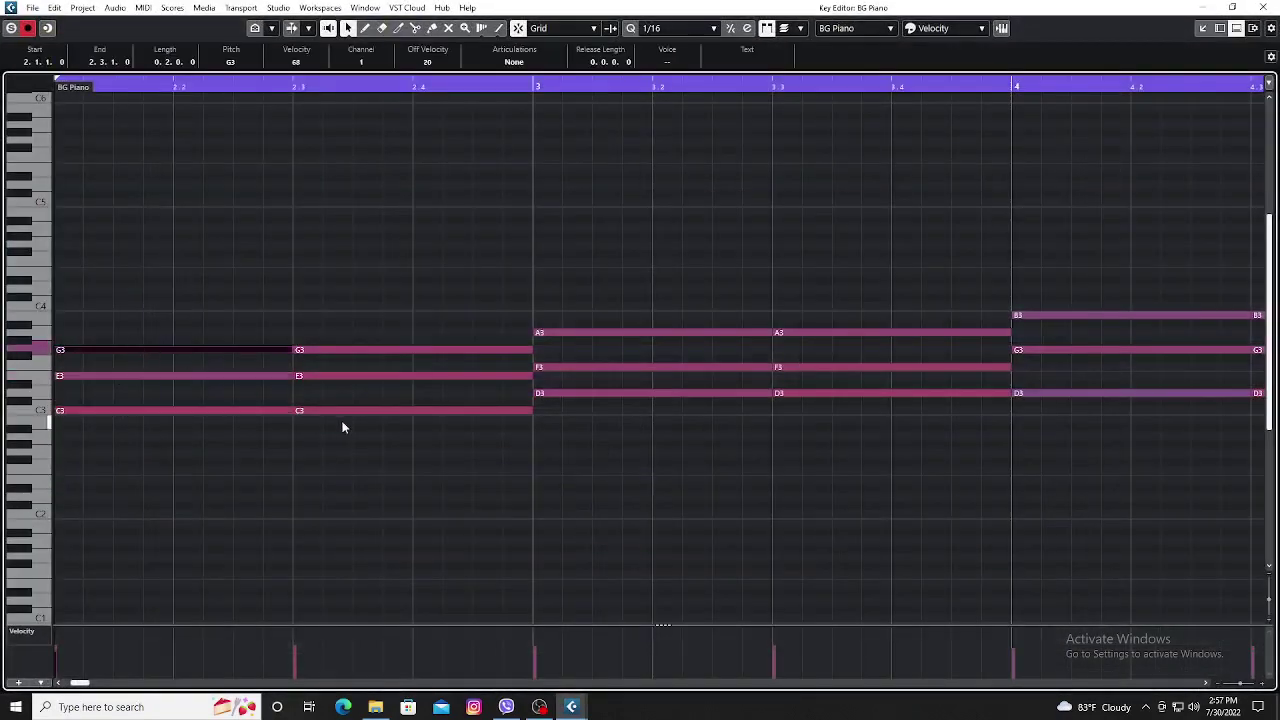
pyautogui.click(348, 410)
pyautogui.click(361, 376)
pyautogui.click(384, 350)
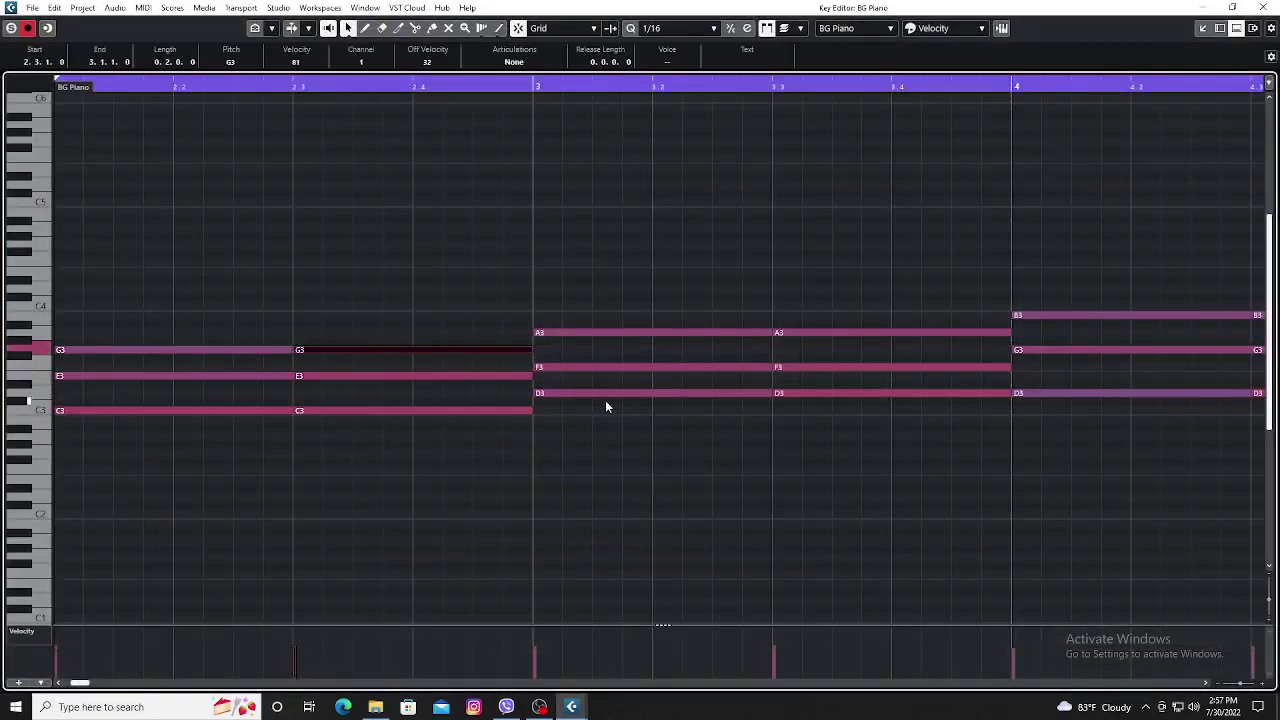
# Audition the D3, F3 and A3 notes of both BG Piano chords in bar 3.
pyautogui.click(607, 394)
pyautogui.click(618, 366)
pyautogui.click(643, 333)
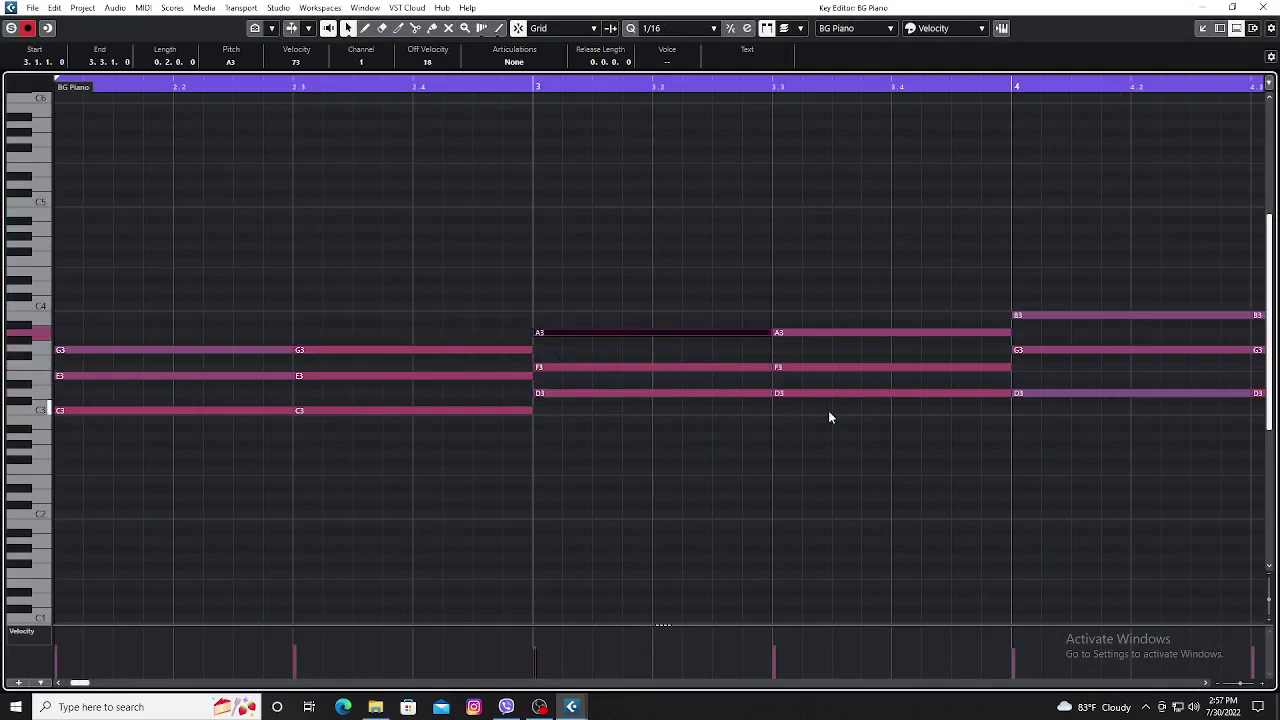
pyautogui.click(838, 393)
pyautogui.click(844, 367)
pyautogui.click(862, 333)
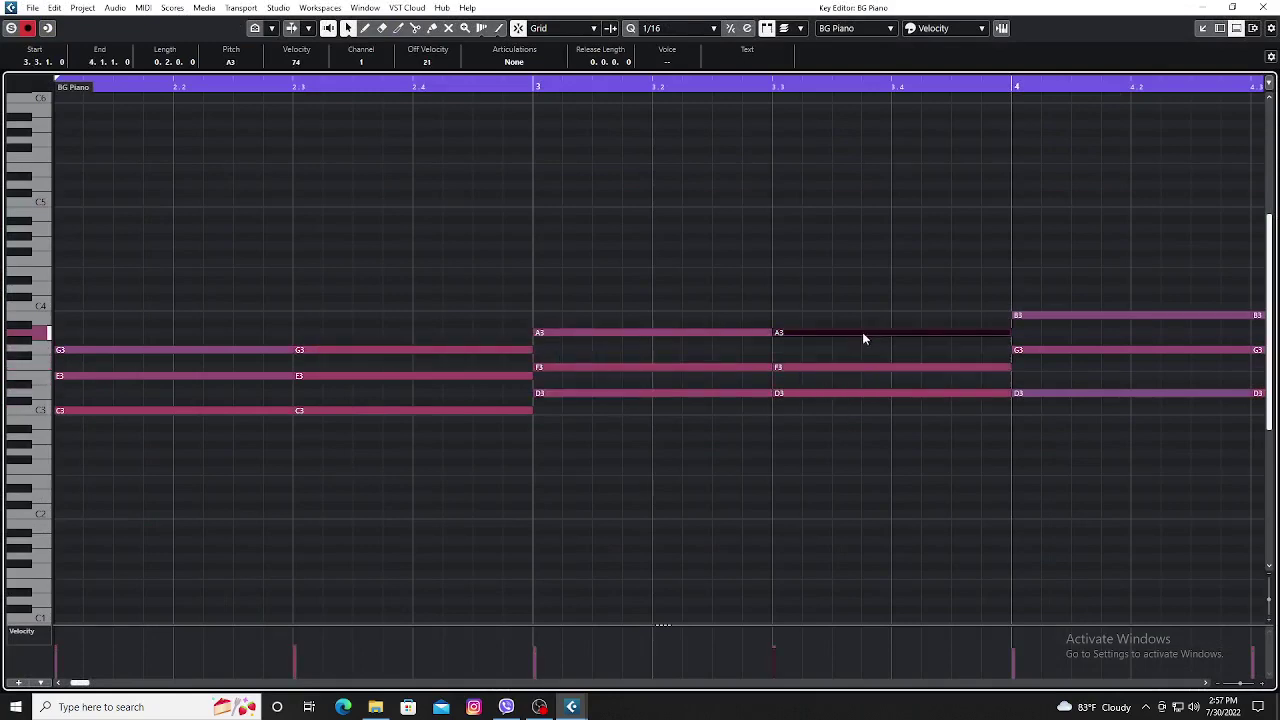
# Play the BG Piano chords with the whole part from bar 2 to 10 in view, and close the Key Editor and lower zone.
pyautogui.press('g')
pyautogui.press('g')
pyautogui.press('g')
pyautogui.press('g')
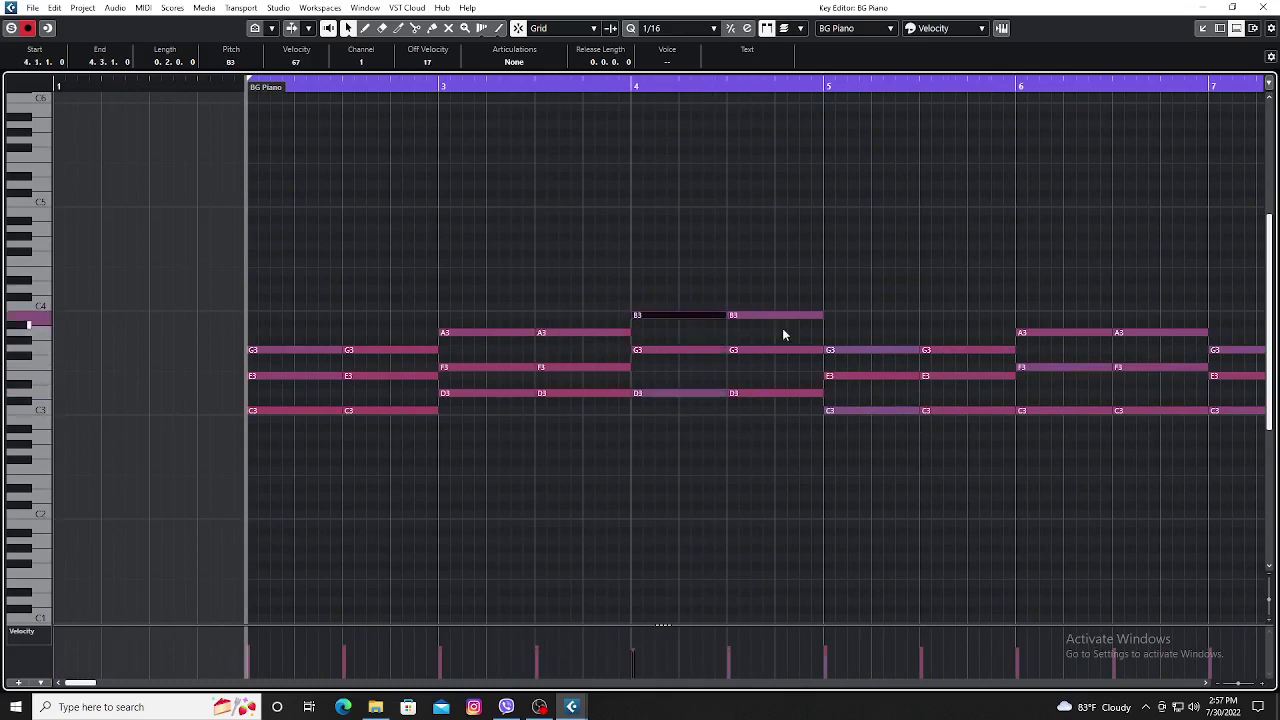
pyautogui.press('space')
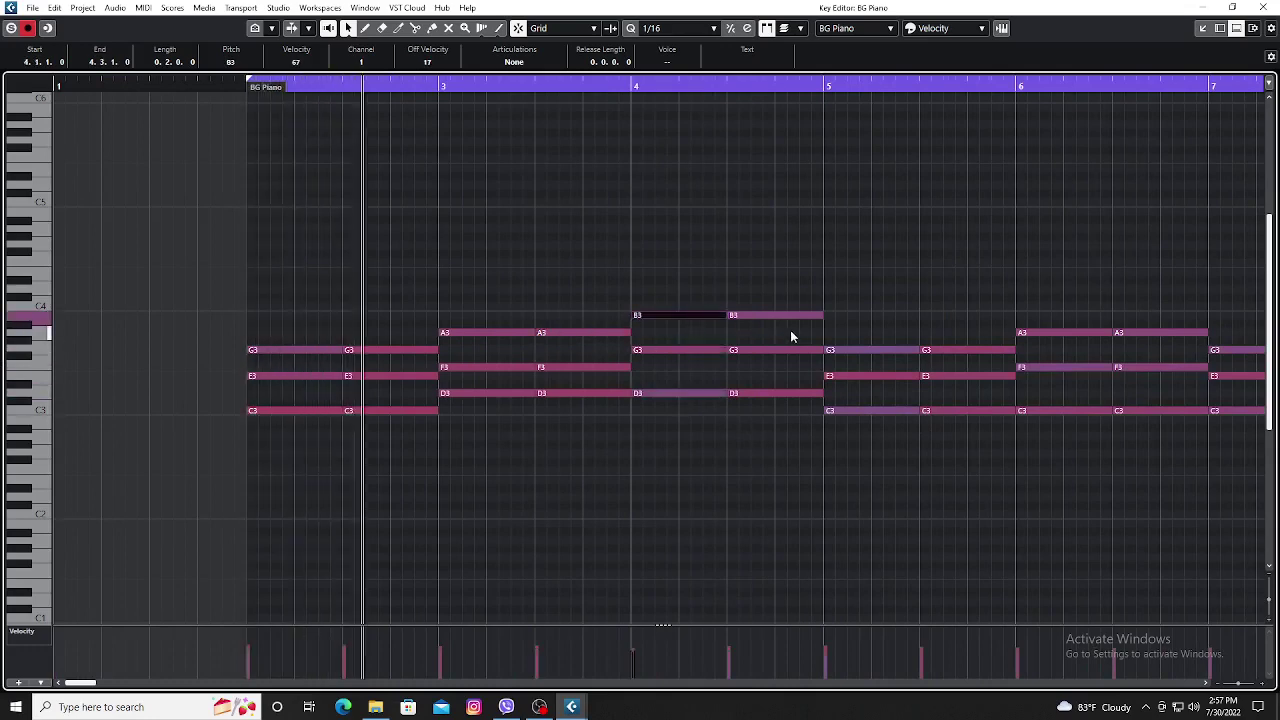
pyautogui.press('g')
pyautogui.press('g')
pyautogui.press('g')
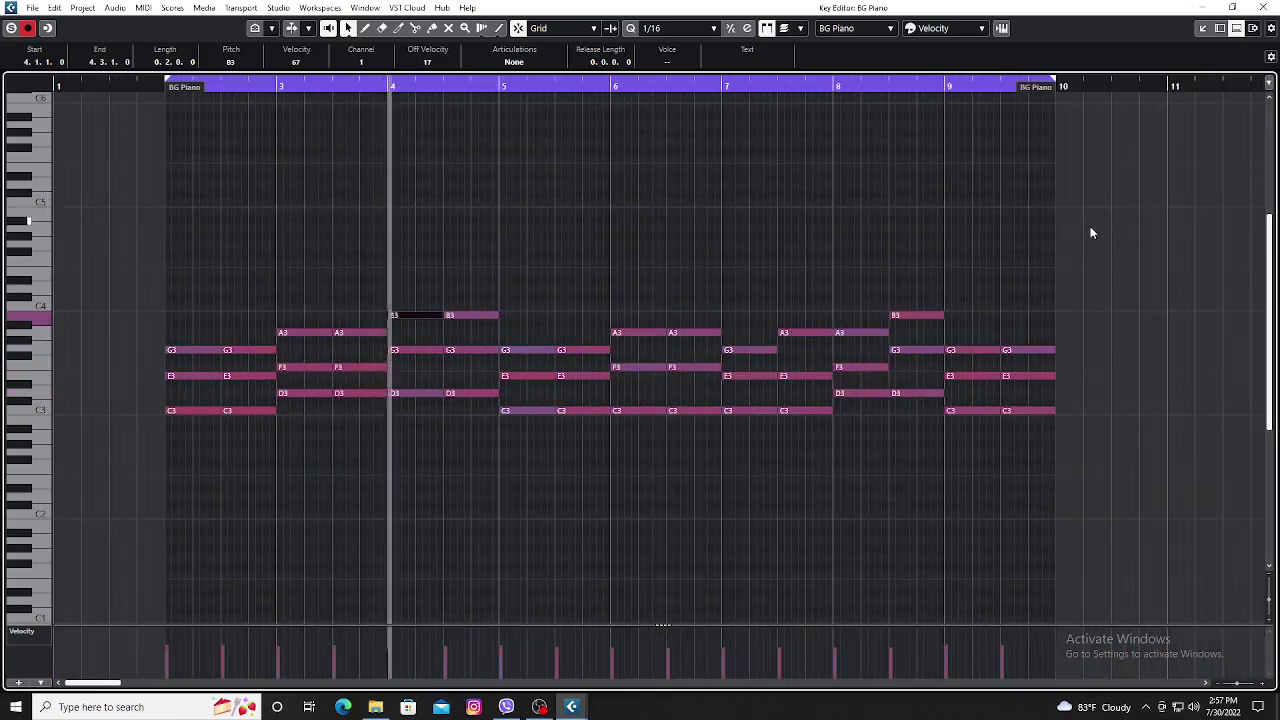
pyautogui.click(1264, 8)
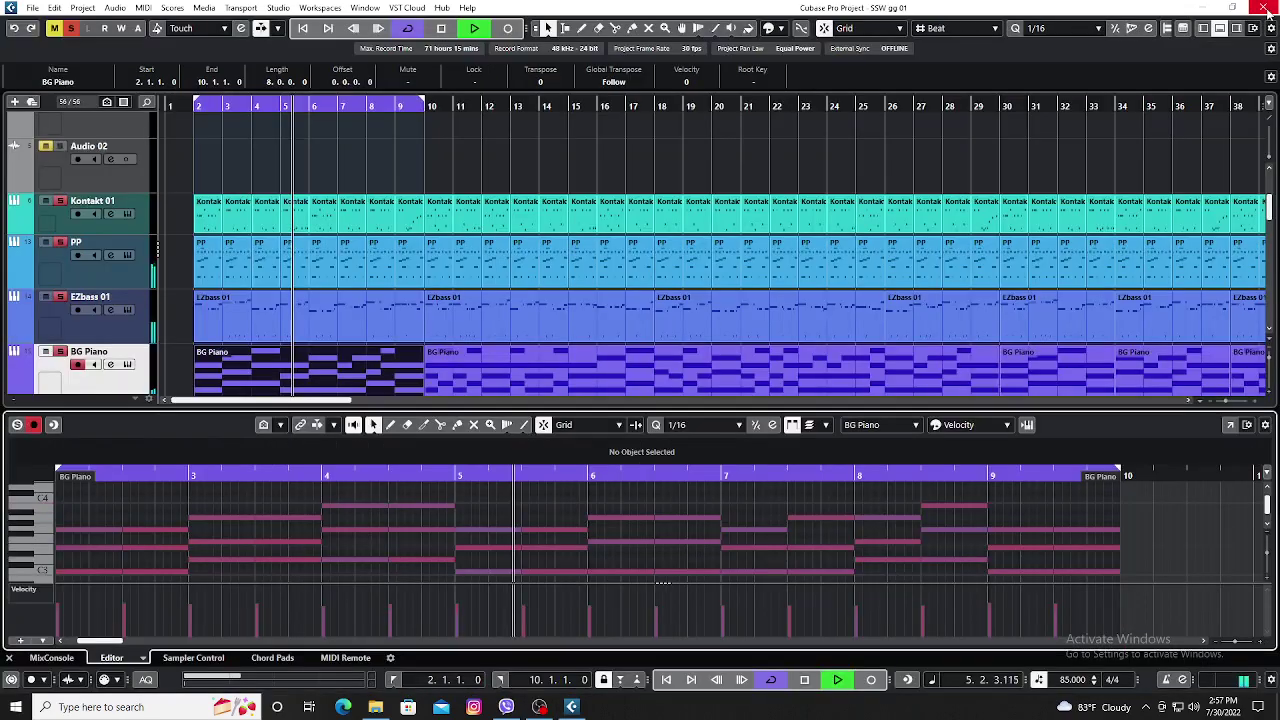
pyautogui.press('Return')
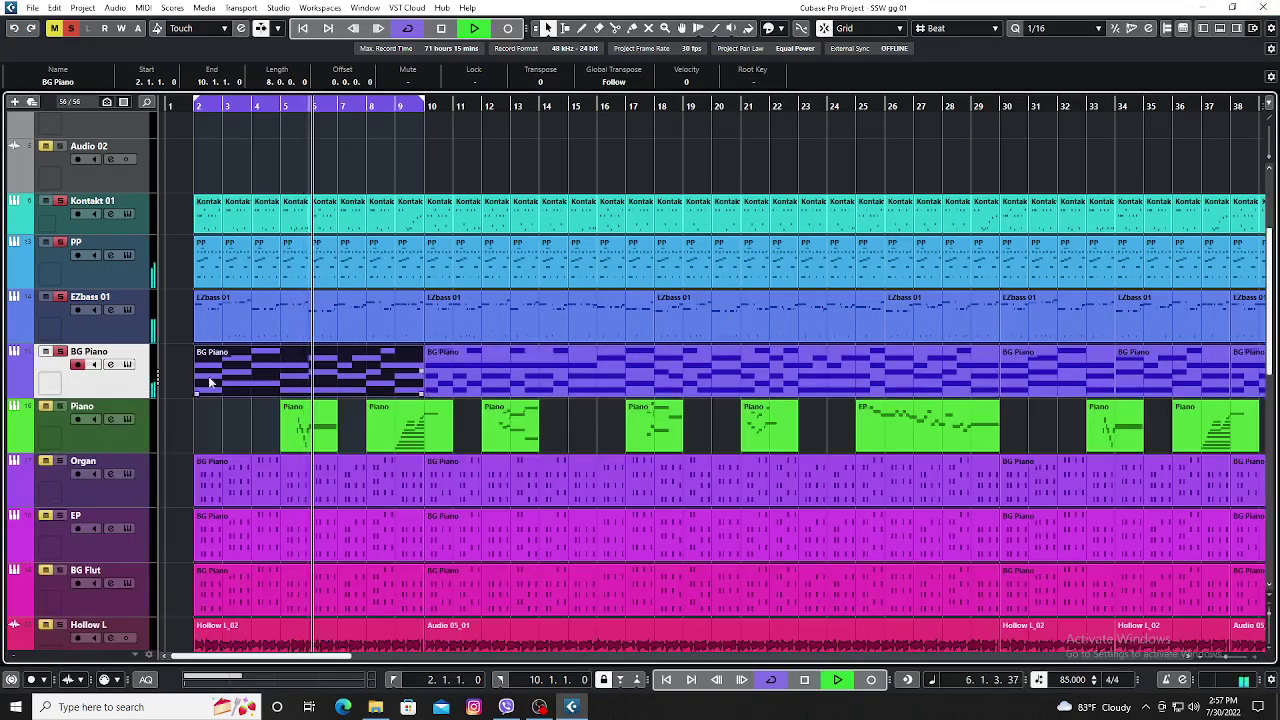
# Add the Piano track to the soloed tracks, stop playback, and check its ZENOLOGY instrument preset before closing the plugin window.
pyautogui.click(130, 422)
pyautogui.press('space')
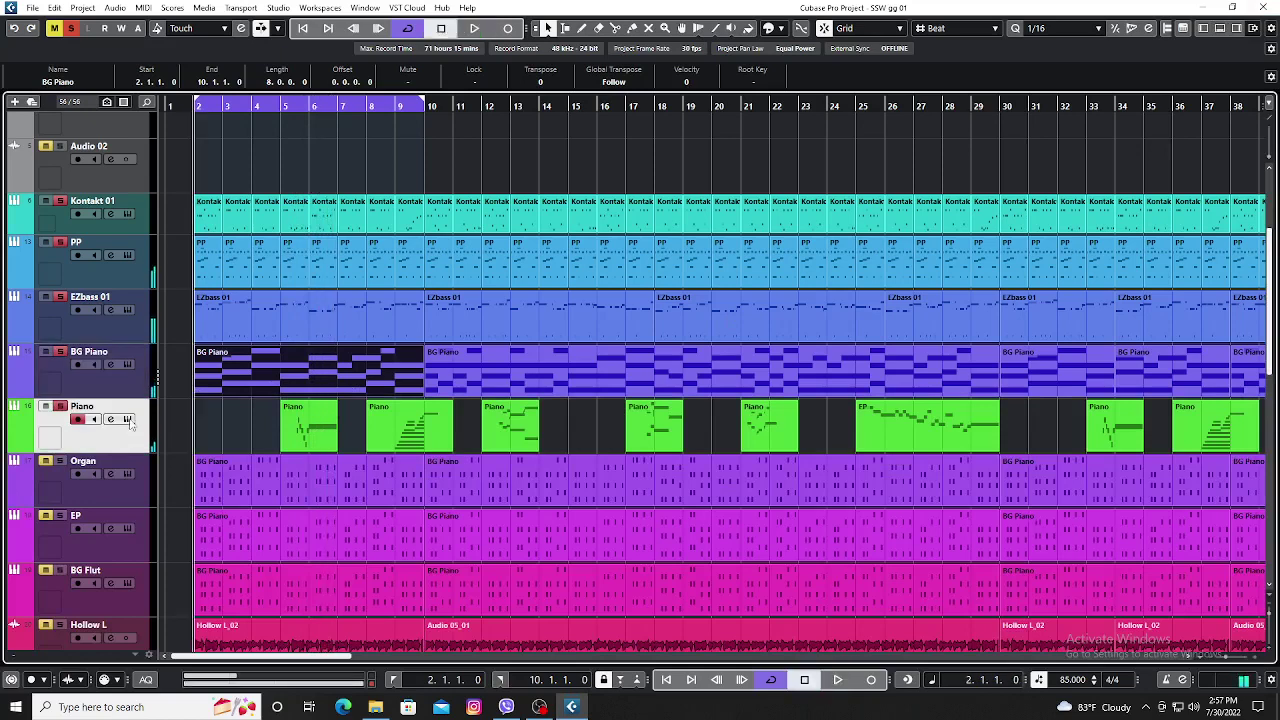
pyautogui.click(127, 419)
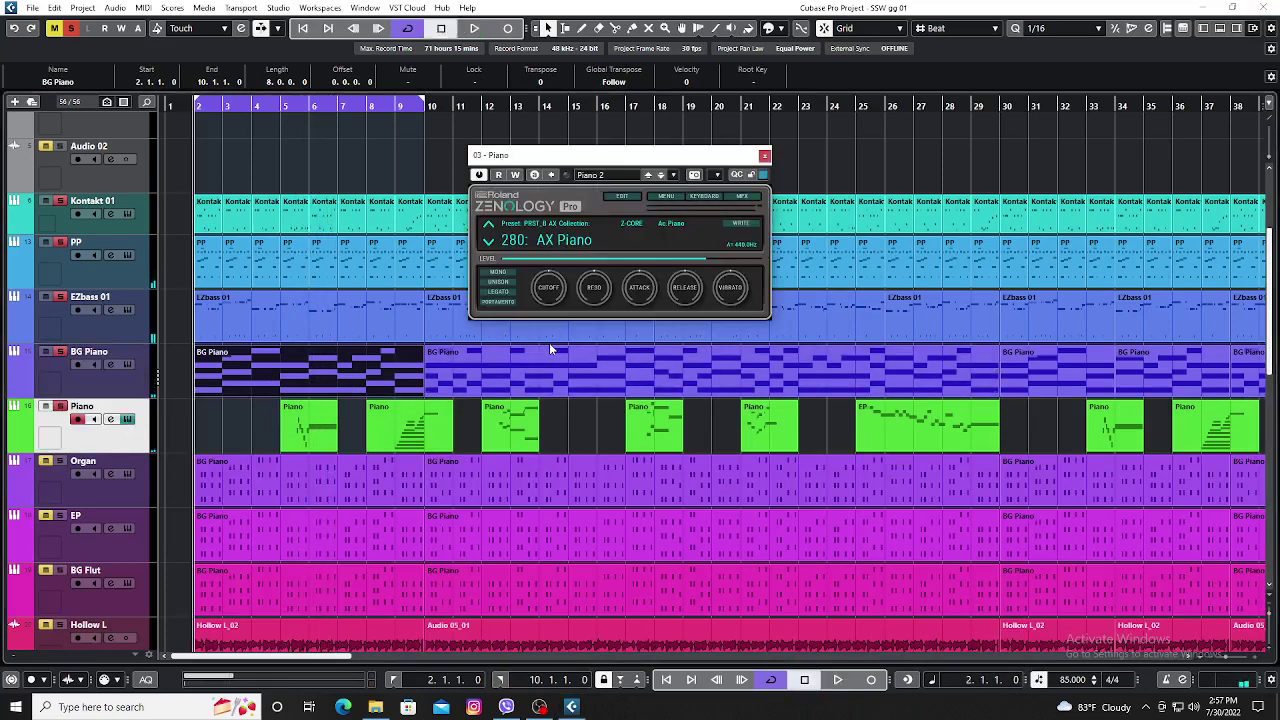
pyautogui.click(765, 156)
# Play the Piano part alone from bar 5 in a Key Editor window, select its long F4 note in bar 6, and close the editors.
pyautogui.click(285, 107)
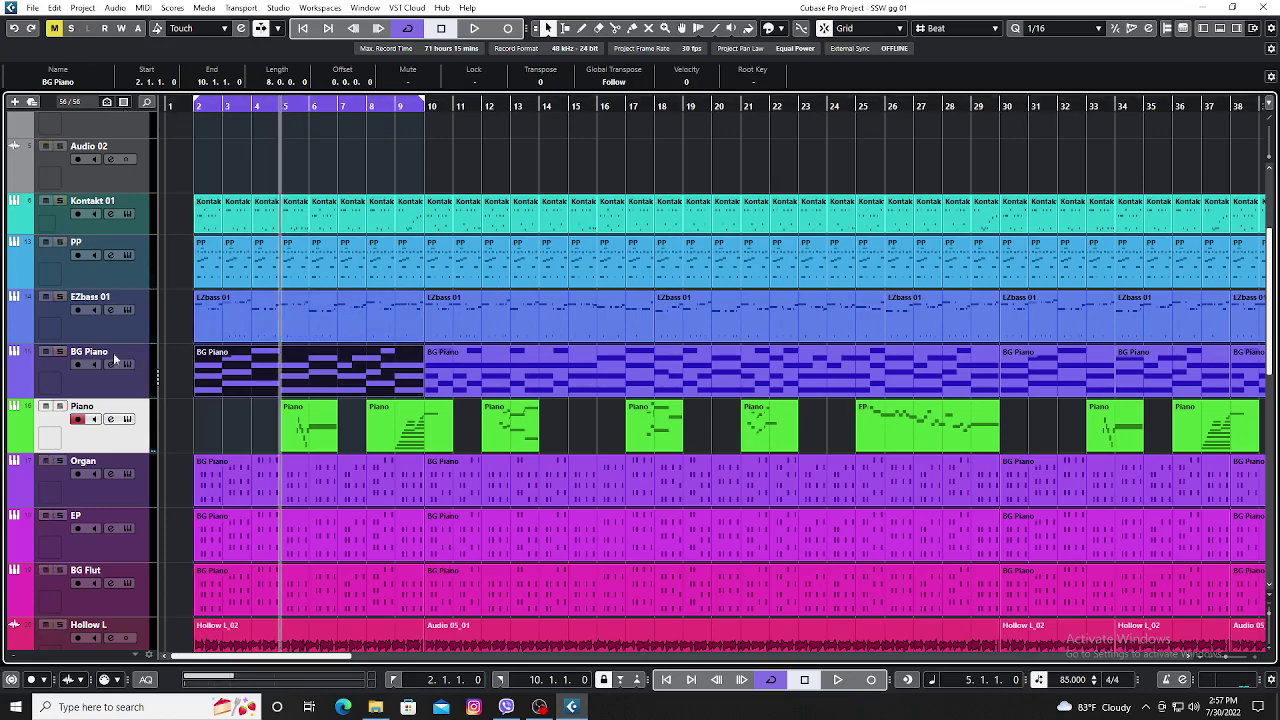
pyautogui.doubleClick(305, 425)
pyautogui.press('space')
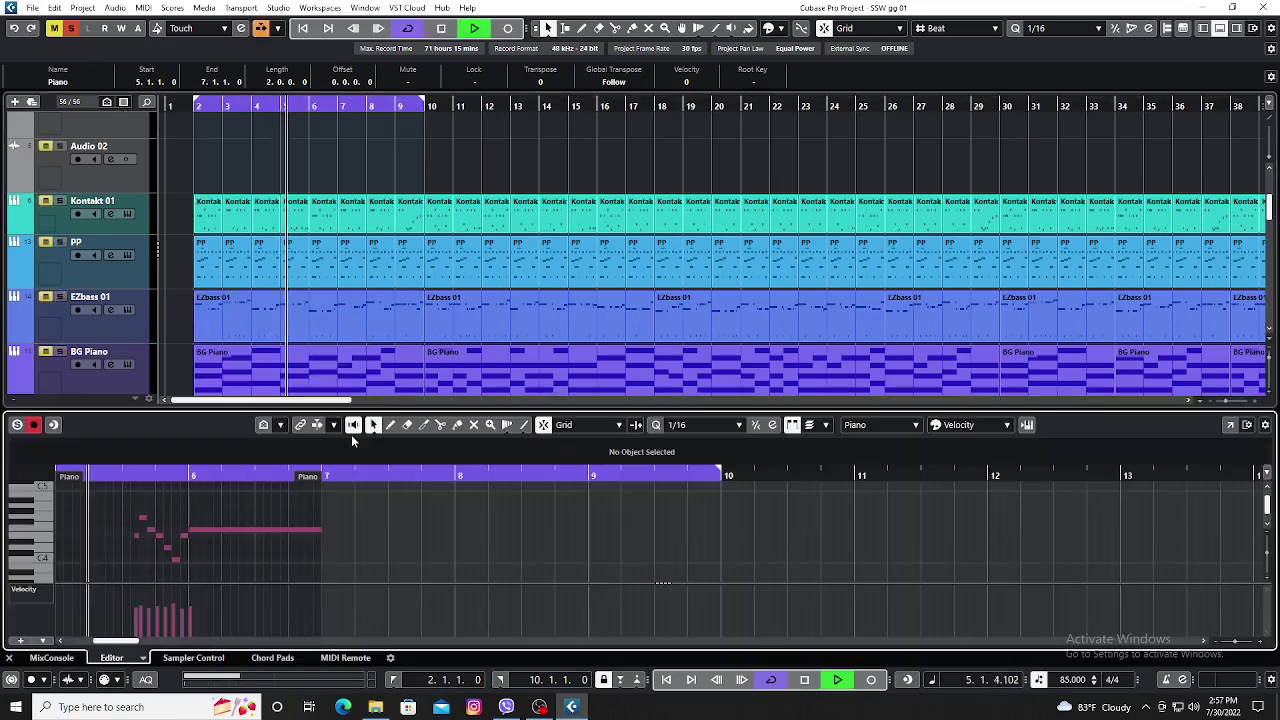
pyautogui.click(1231, 426)
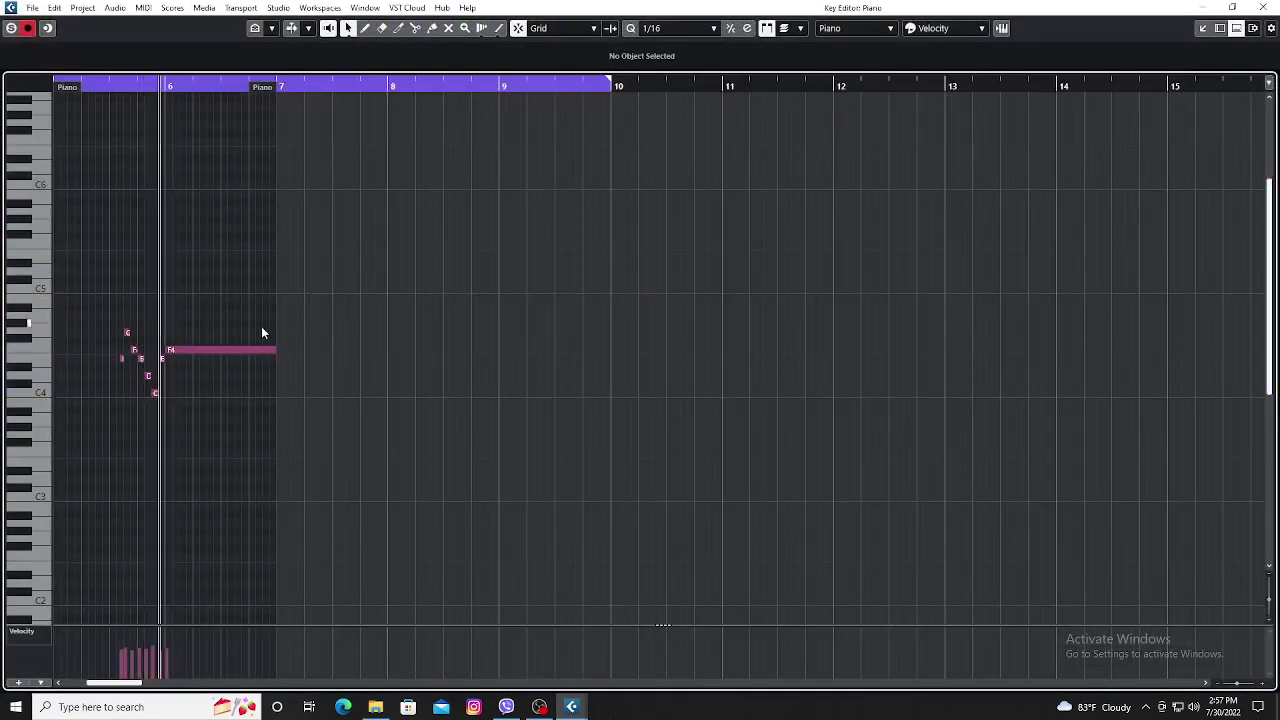
pyautogui.click(188, 350)
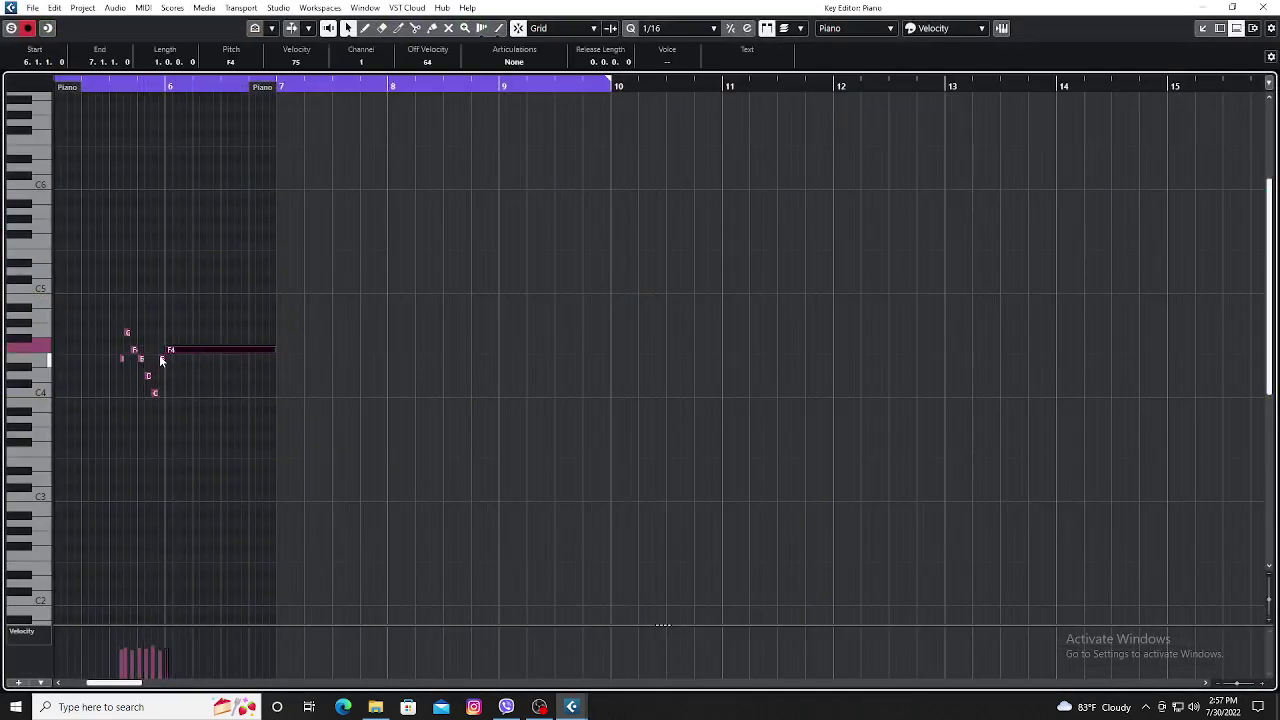
pyautogui.click(1264, 9)
pyautogui.click(1220, 29)
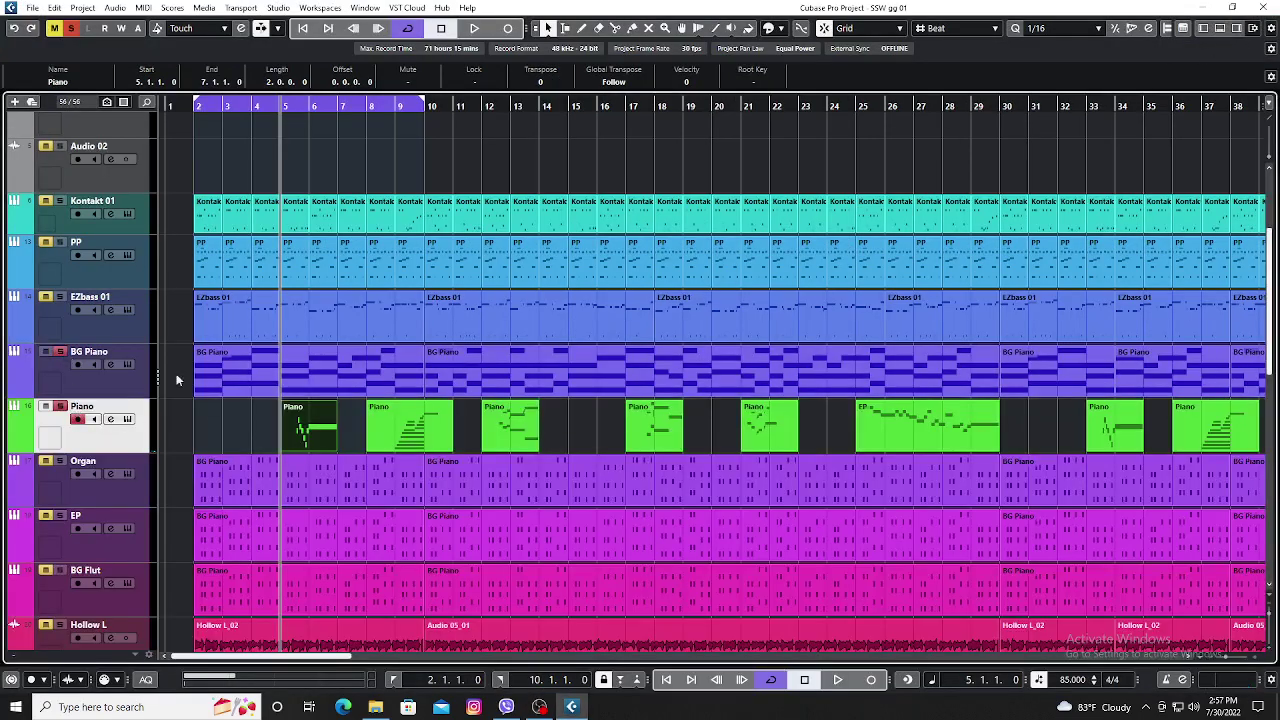
# Play the soloed BG Piano and Piano tracks from bar 5, and replay from bar 2 with Kontakt 01, PP and EZbass 01 also soloed.
pyautogui.press('space')
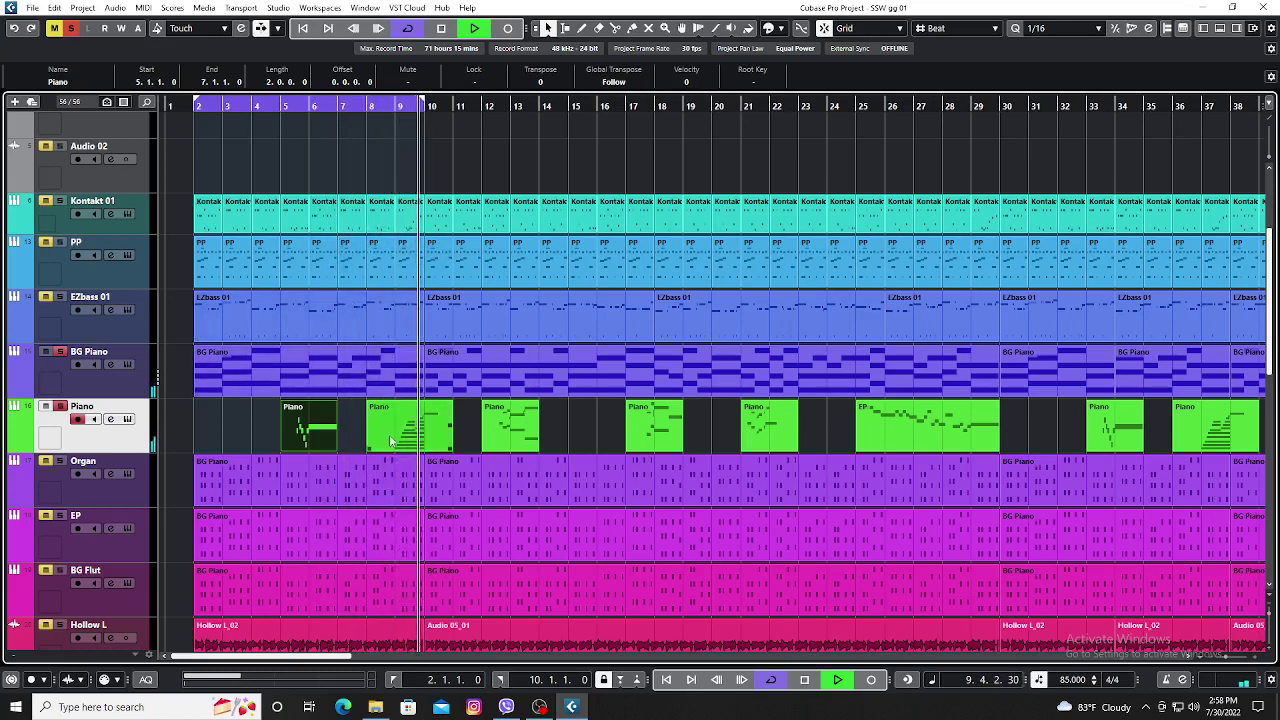
pyautogui.press('space')
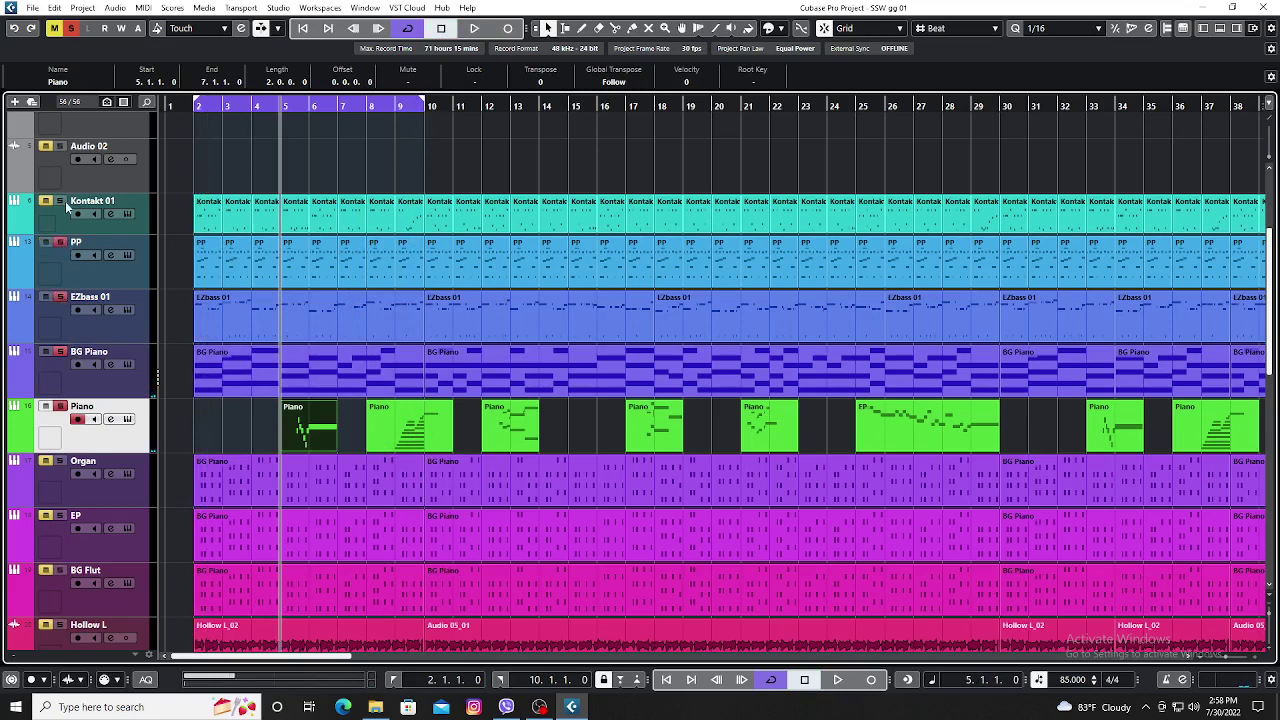
pyautogui.click(197, 110)
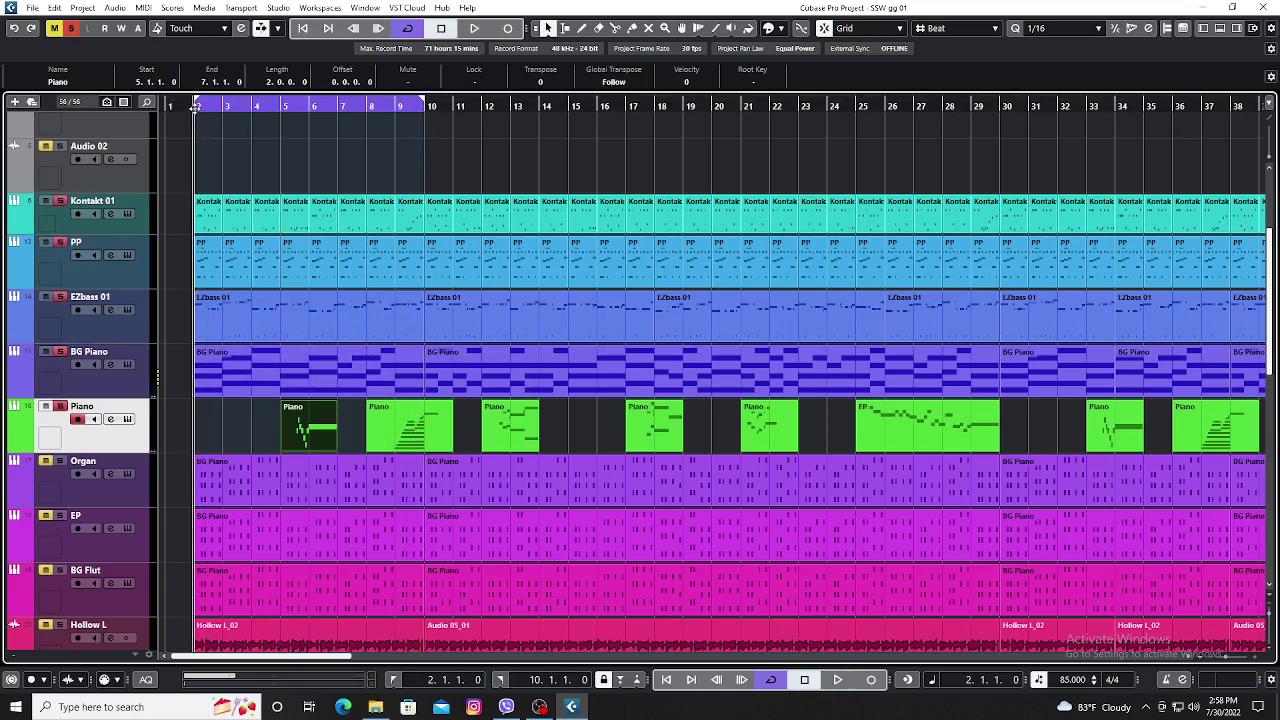
pyautogui.press('space')
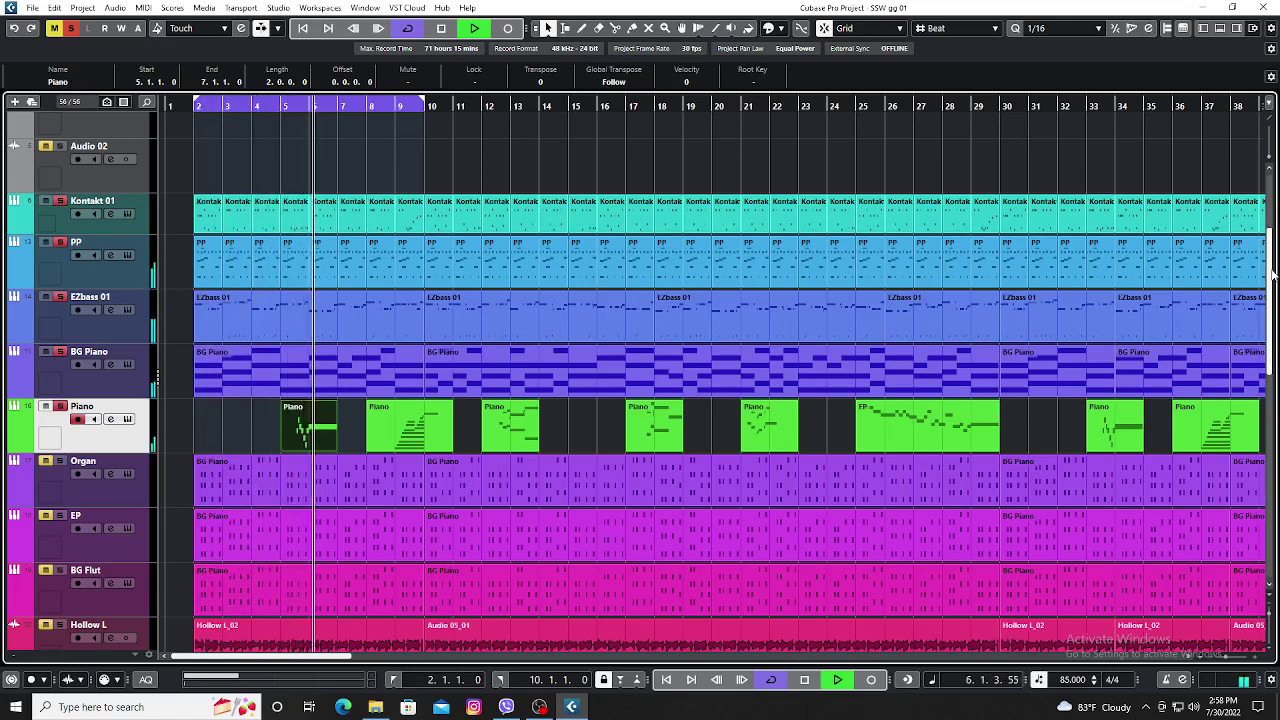
# Show the Inspector, add the Organ track to the solo, and check its EZkeys Dream Machine instrument before closing the plugin window.
pyautogui.click(1205, 32)
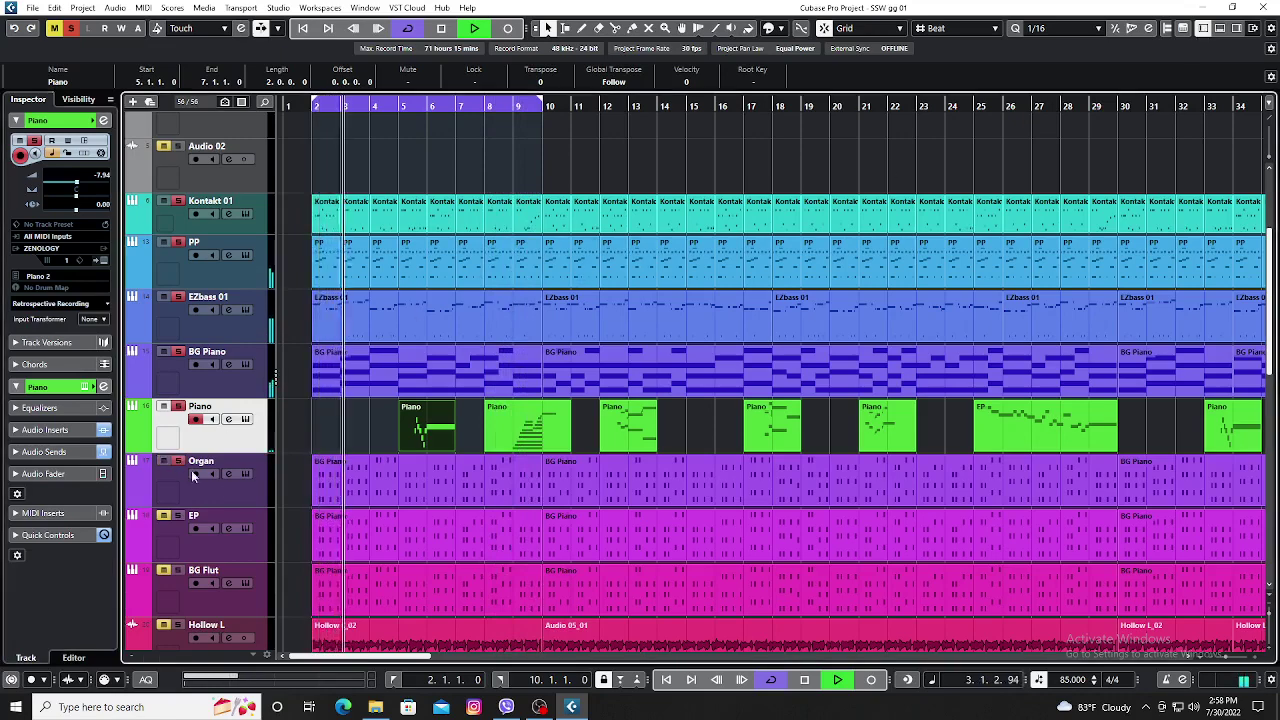
pyautogui.click(246, 493)
pyautogui.click(246, 474)
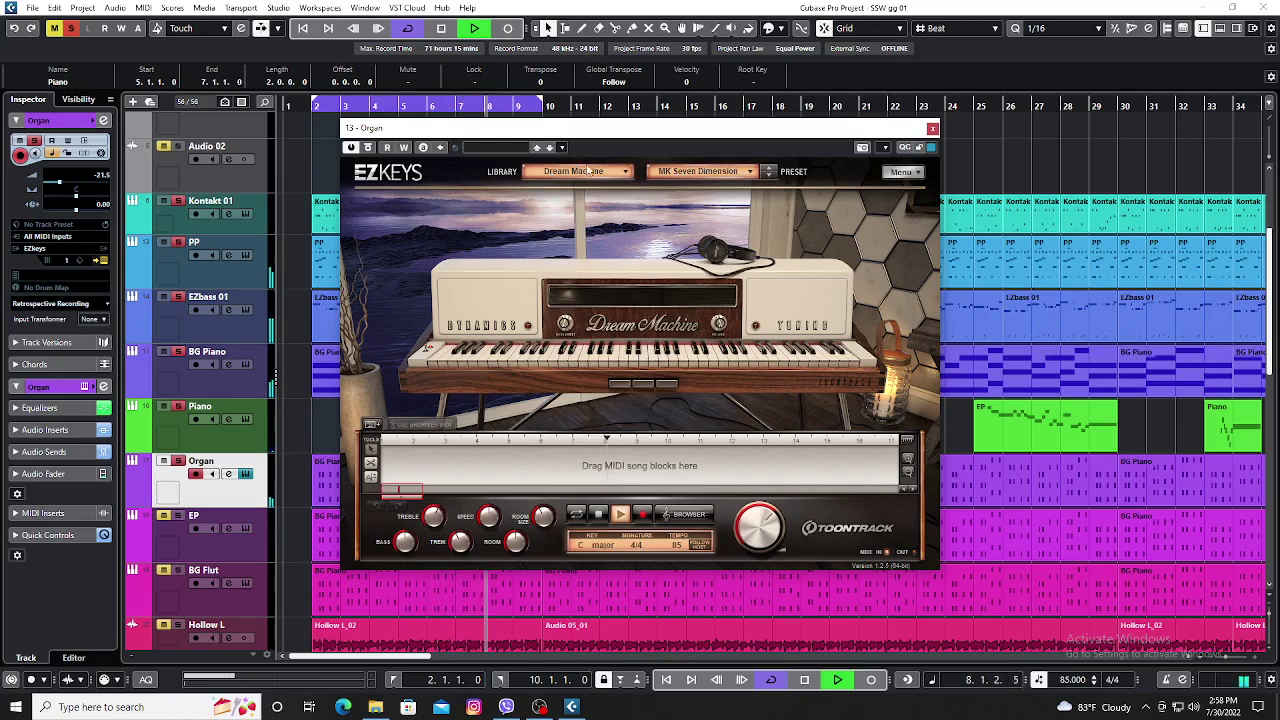
pyautogui.click(932, 130)
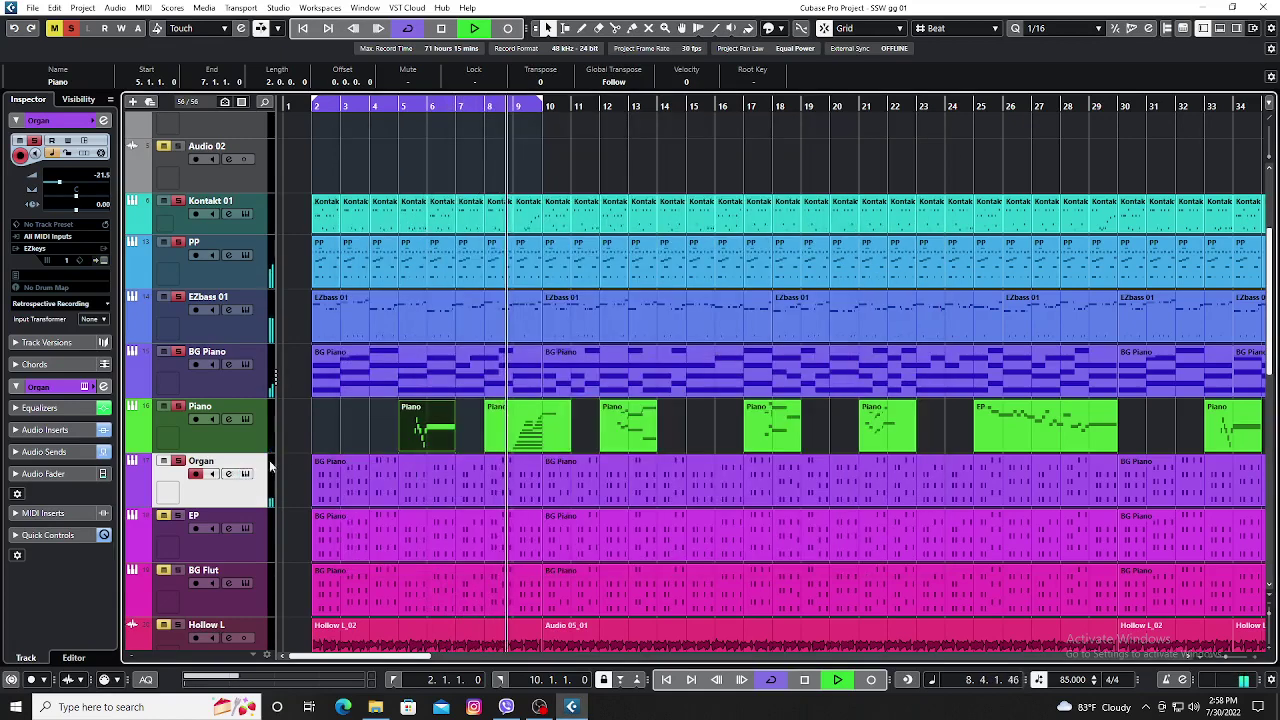
# Solo only the Organ track and play its first part in a separate Key Editor window, examining the short chords up close and across bars 2 to 9.
pyautogui.press('space')
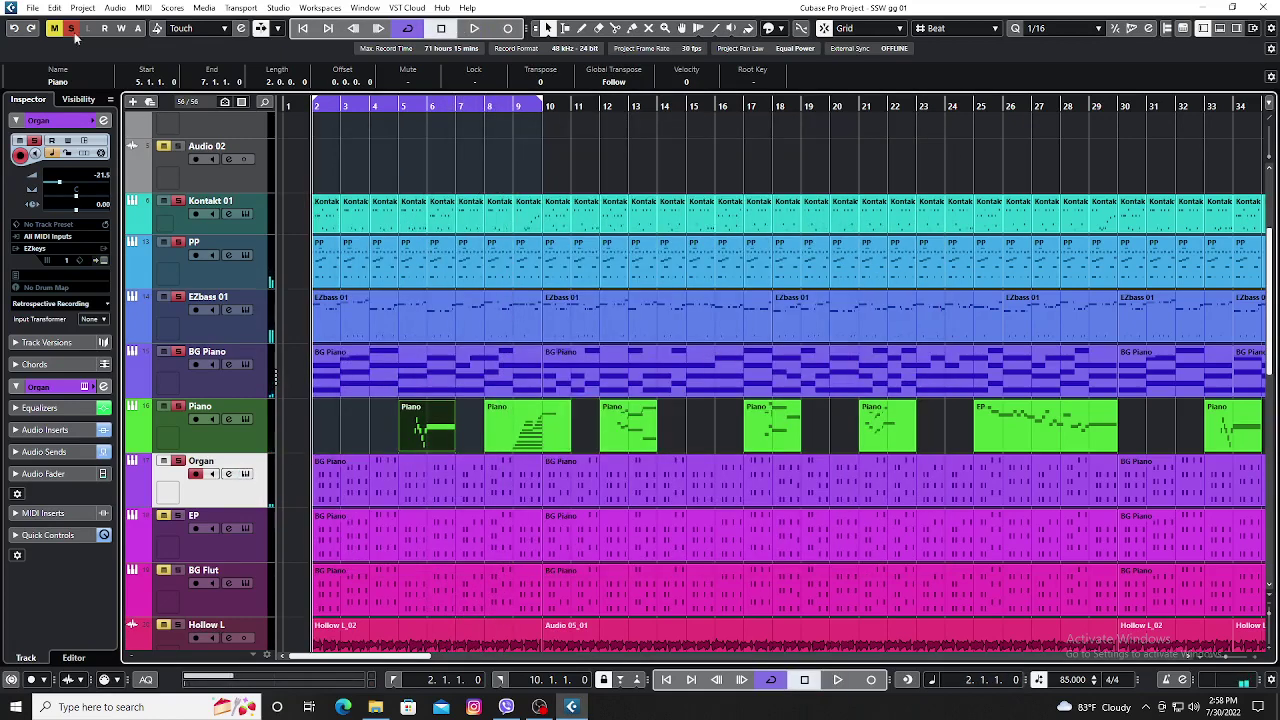
pyautogui.click(178, 461)
pyautogui.press('space')
pyautogui.doubleClick(350, 486)
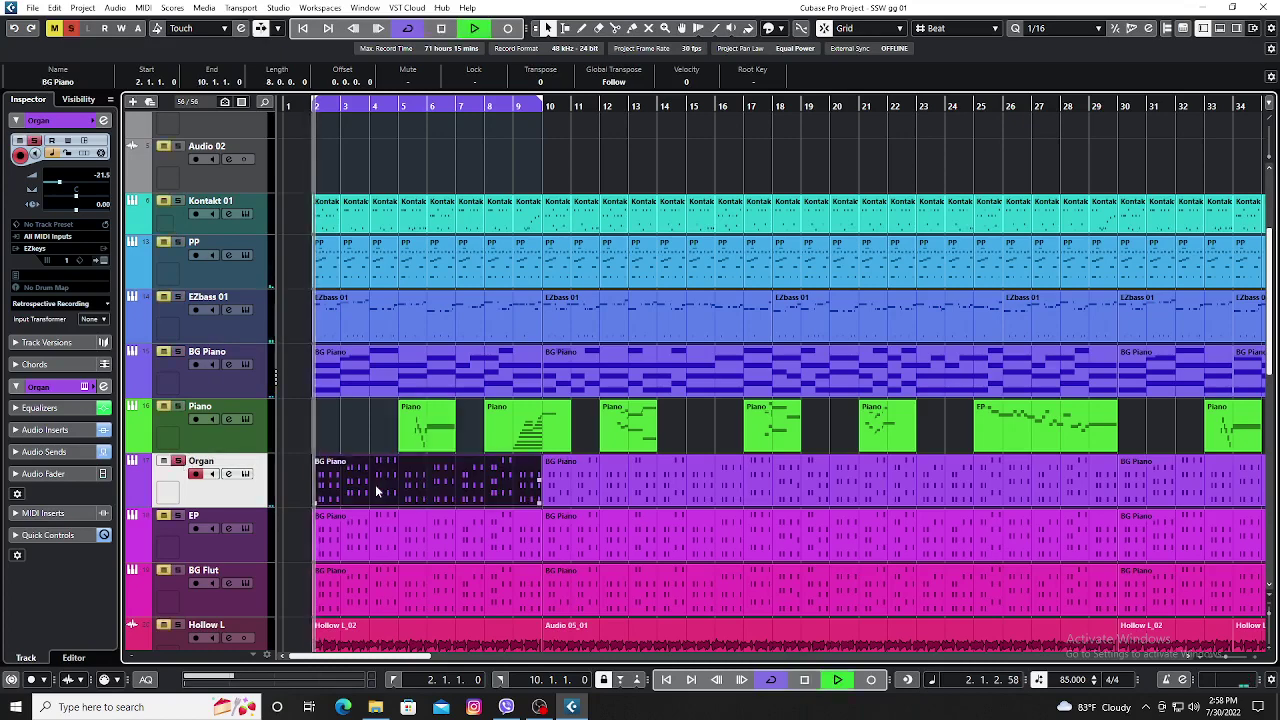
pyautogui.click(1231, 425)
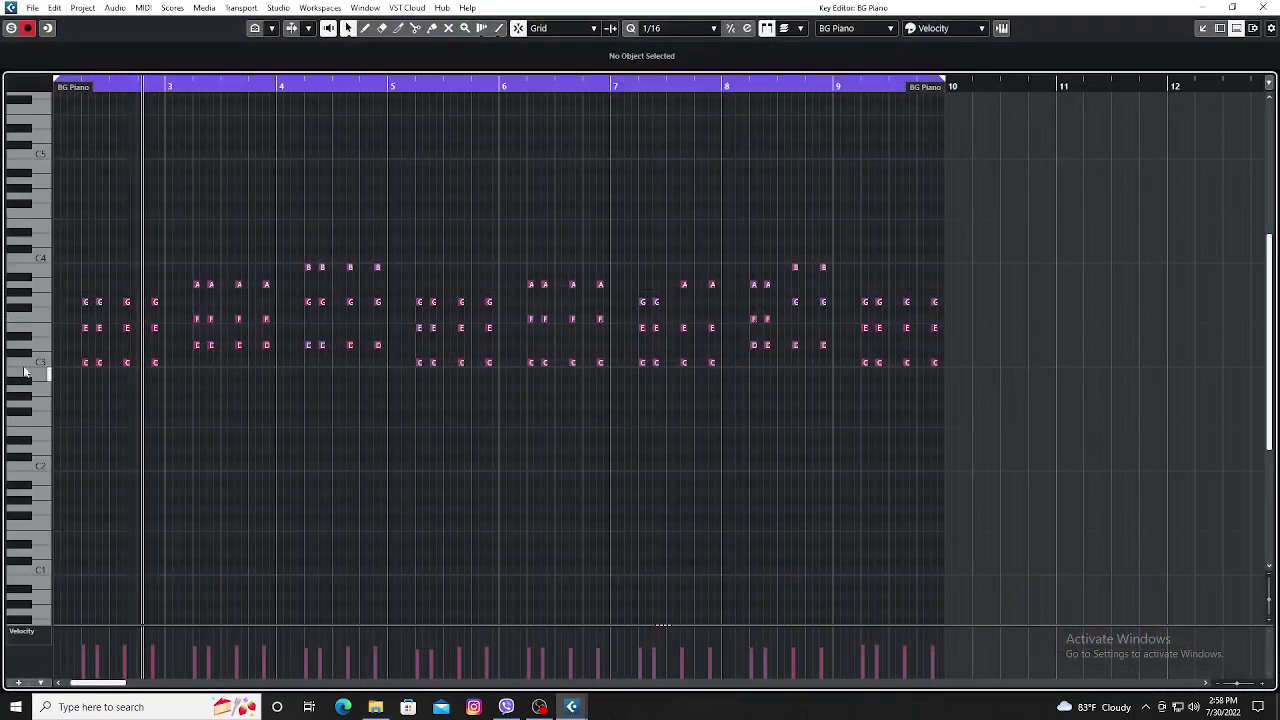
pyautogui.press('h')
pyautogui.press('h')
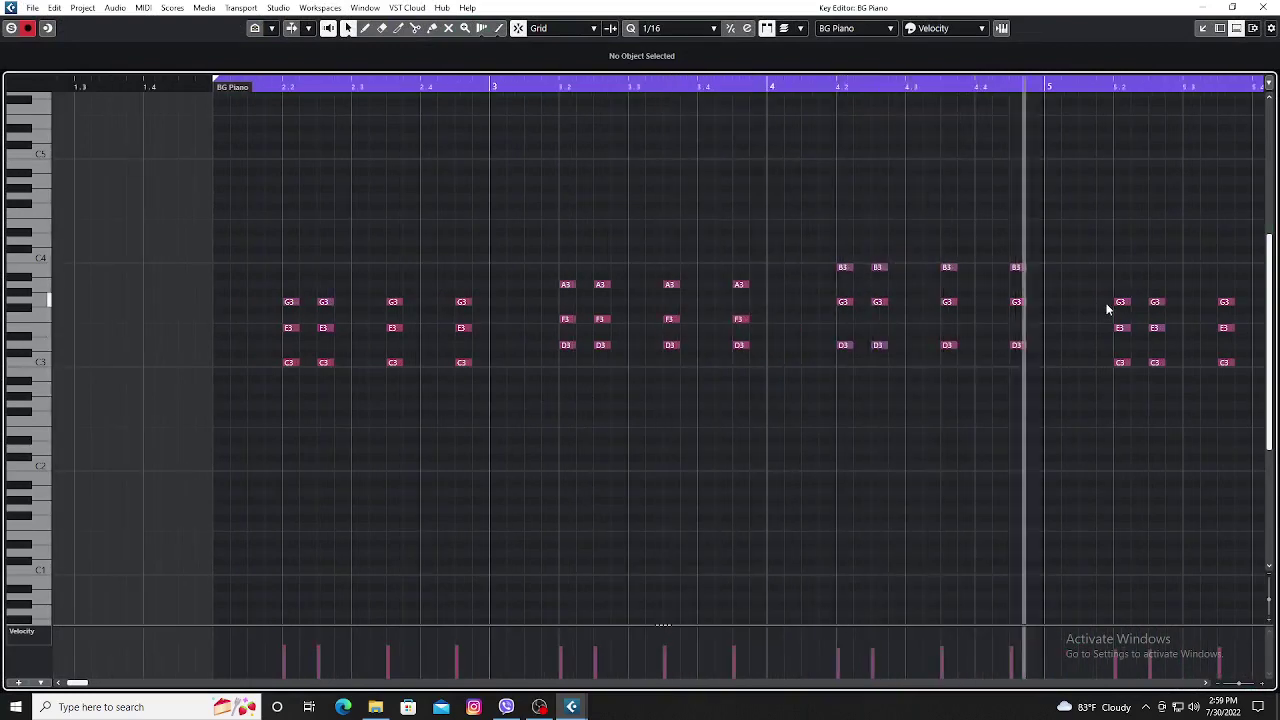
pyautogui.press('g')
pyautogui.press('g')
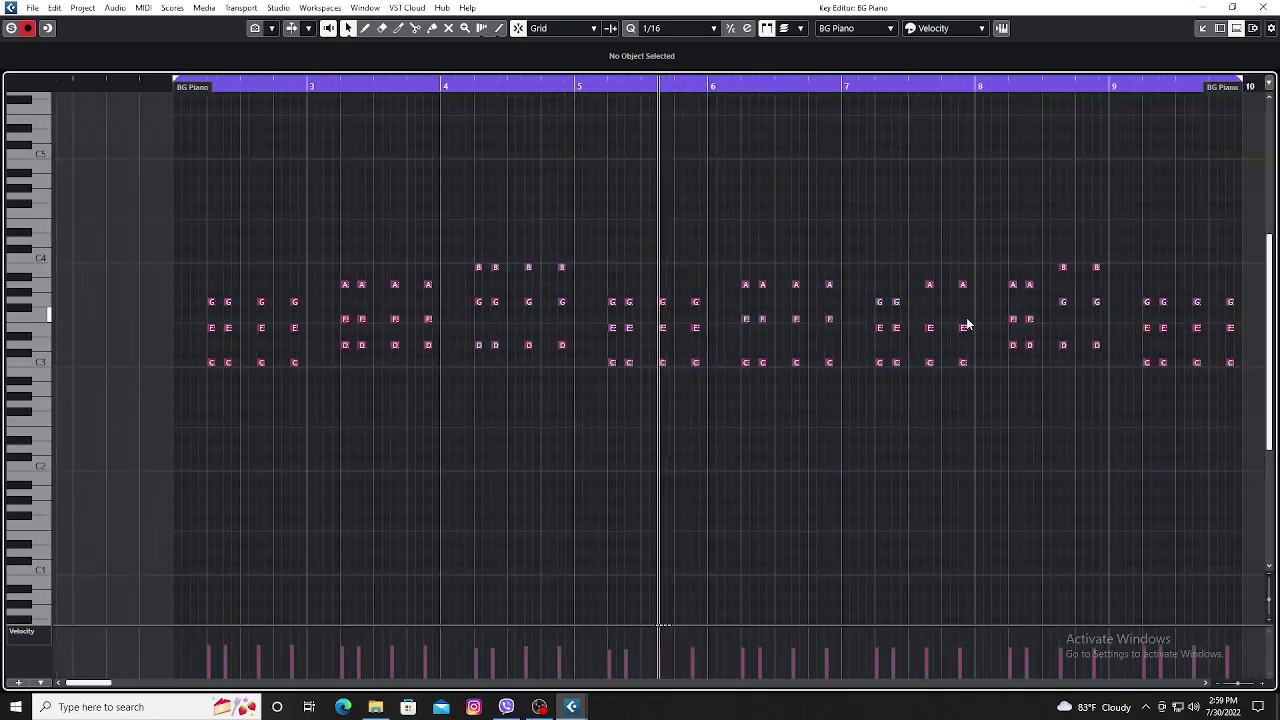
pyautogui.press('g')
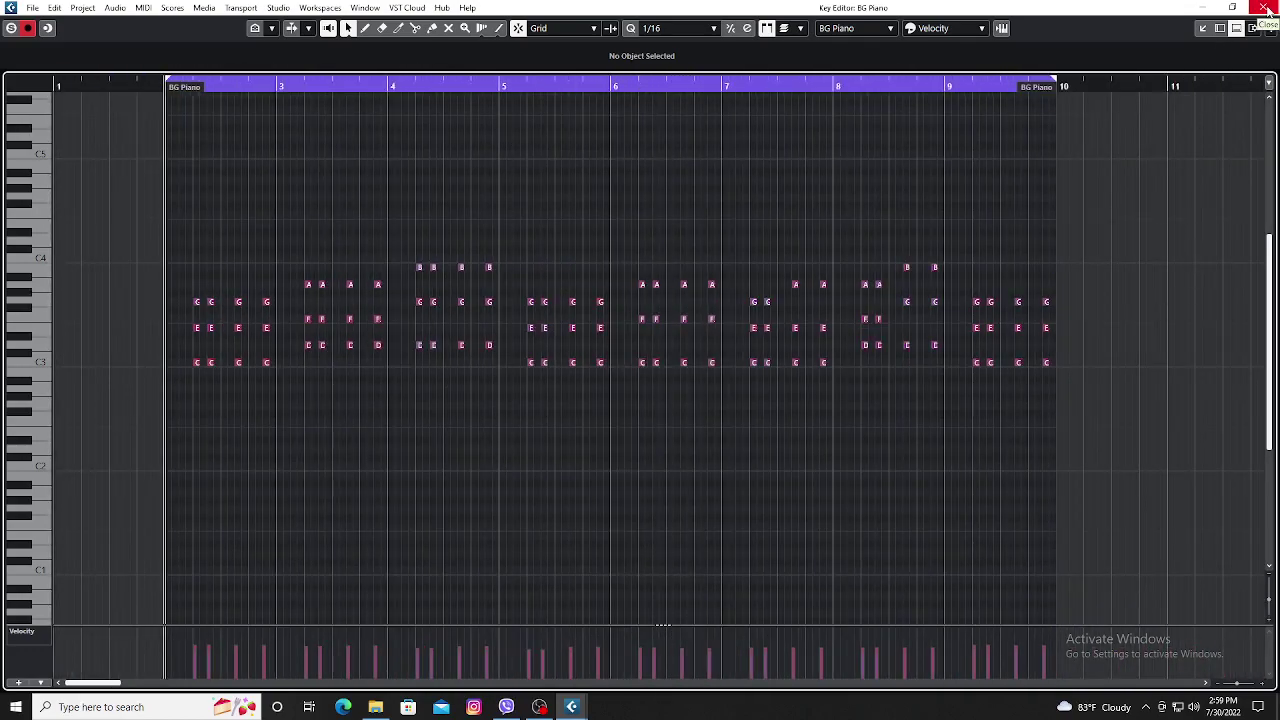
# Close the Organ part's editors, solo the EP track, and check its ZENOLOGY FM EP 2 instrument before closing the plugin window.
pyautogui.click(1266, 10)
pyautogui.click(1220, 28)
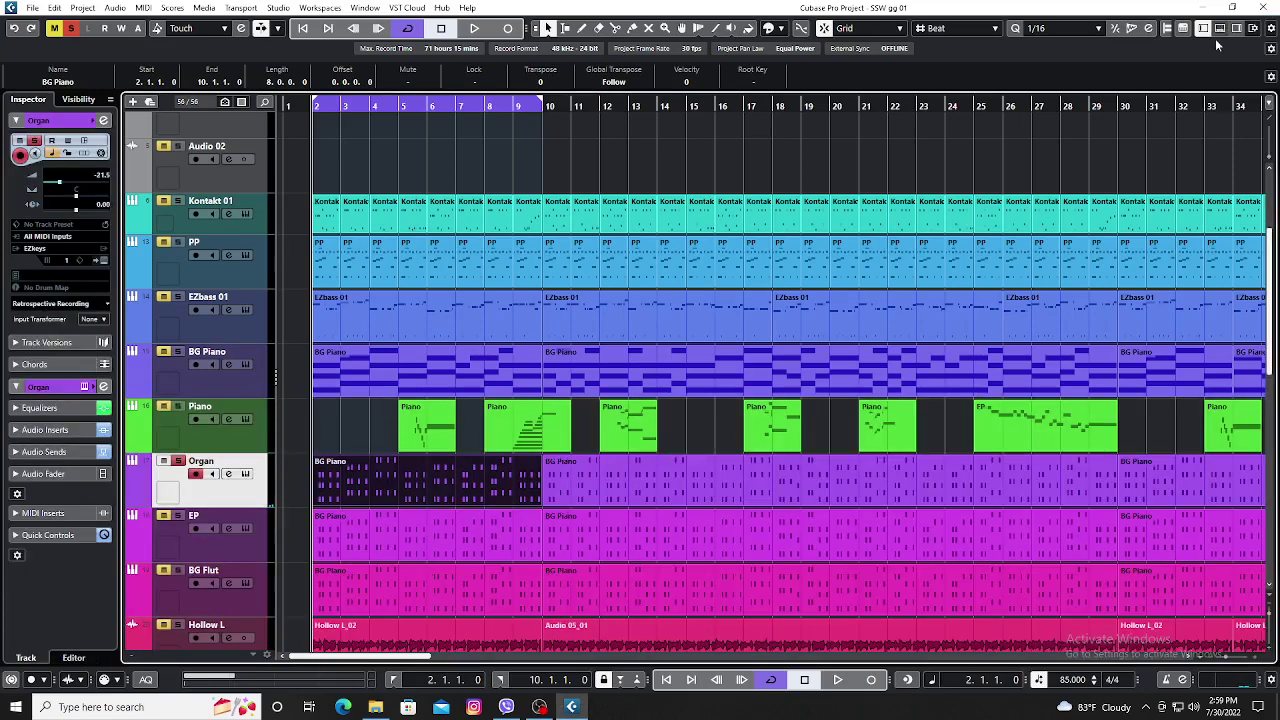
pyautogui.click(218, 550)
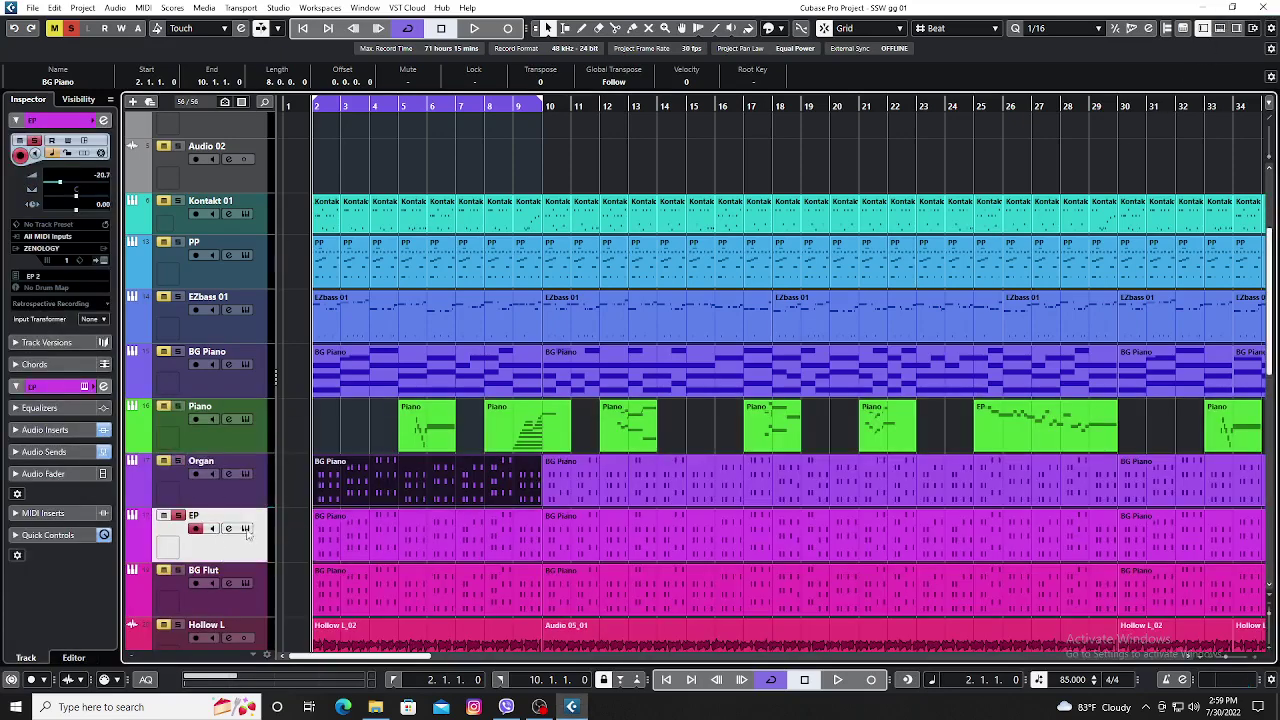
pyautogui.click(245, 529)
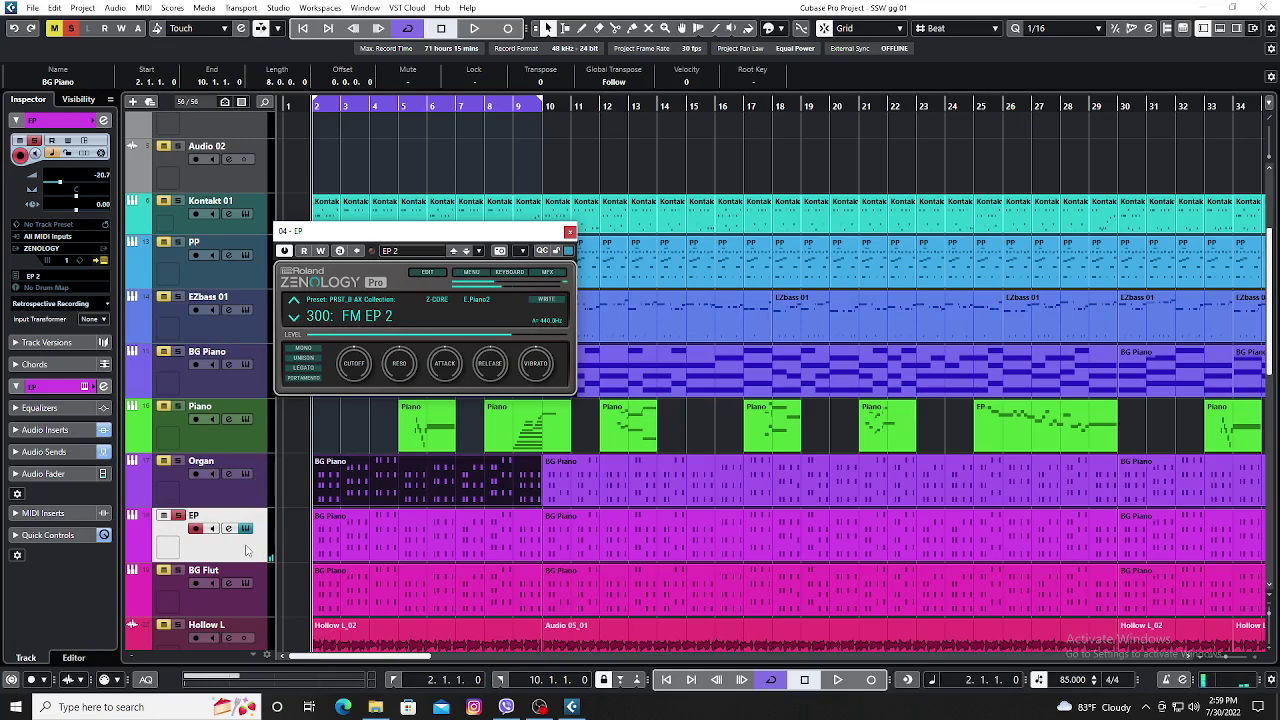
pyautogui.click(570, 237)
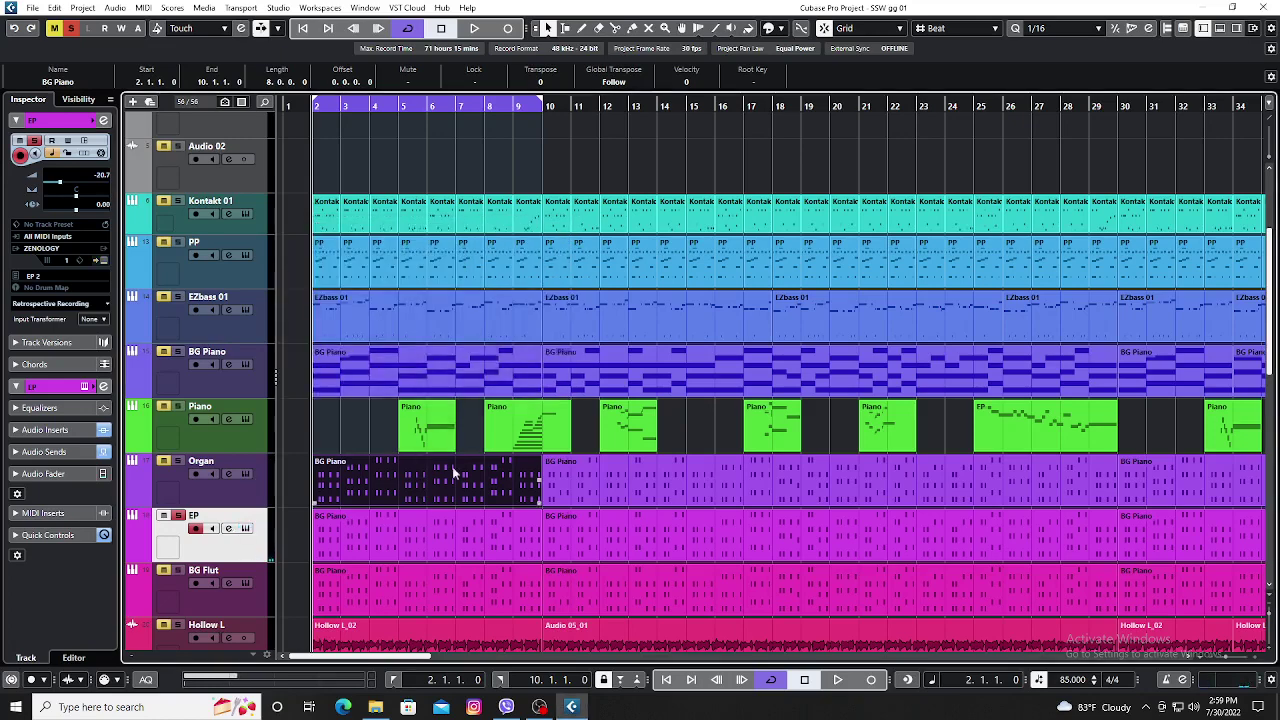
# Play the EP track's first part in a separate Key Editor window, examine its short chords, and close the editors.
pyautogui.click(423, 538)
pyautogui.doubleClick(418, 545)
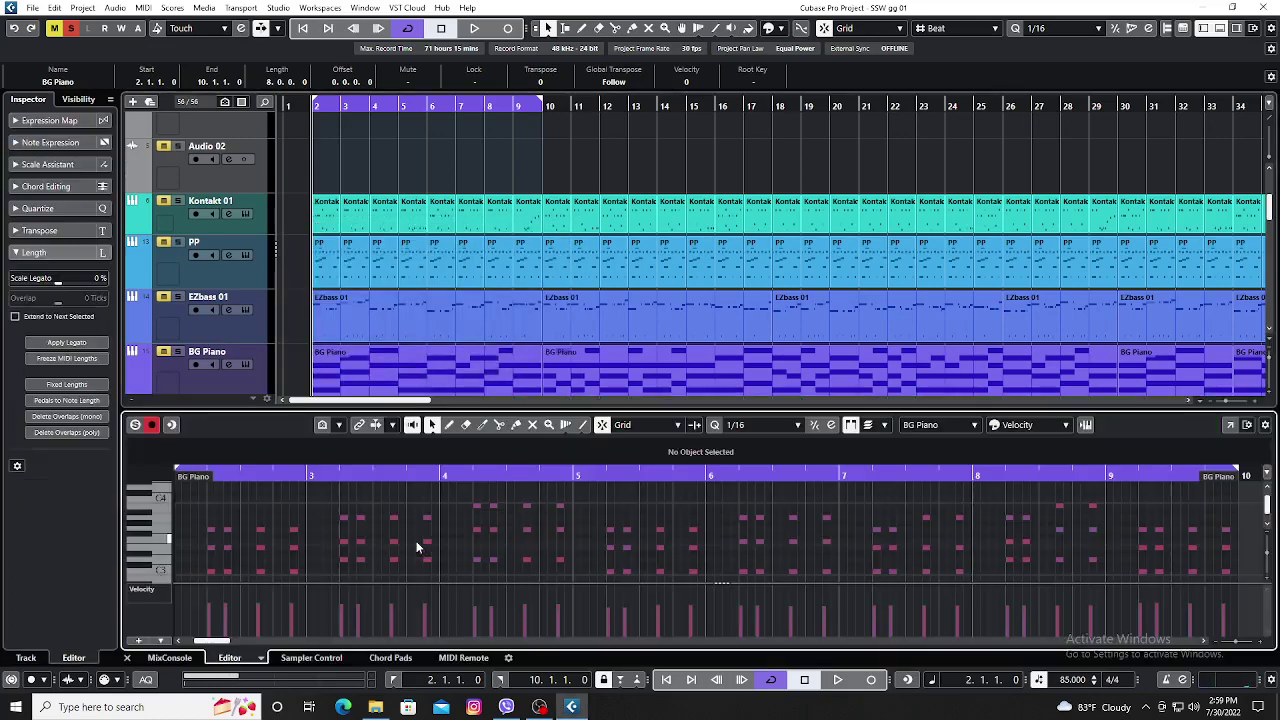
pyautogui.click(1230, 427)
pyautogui.press('space')
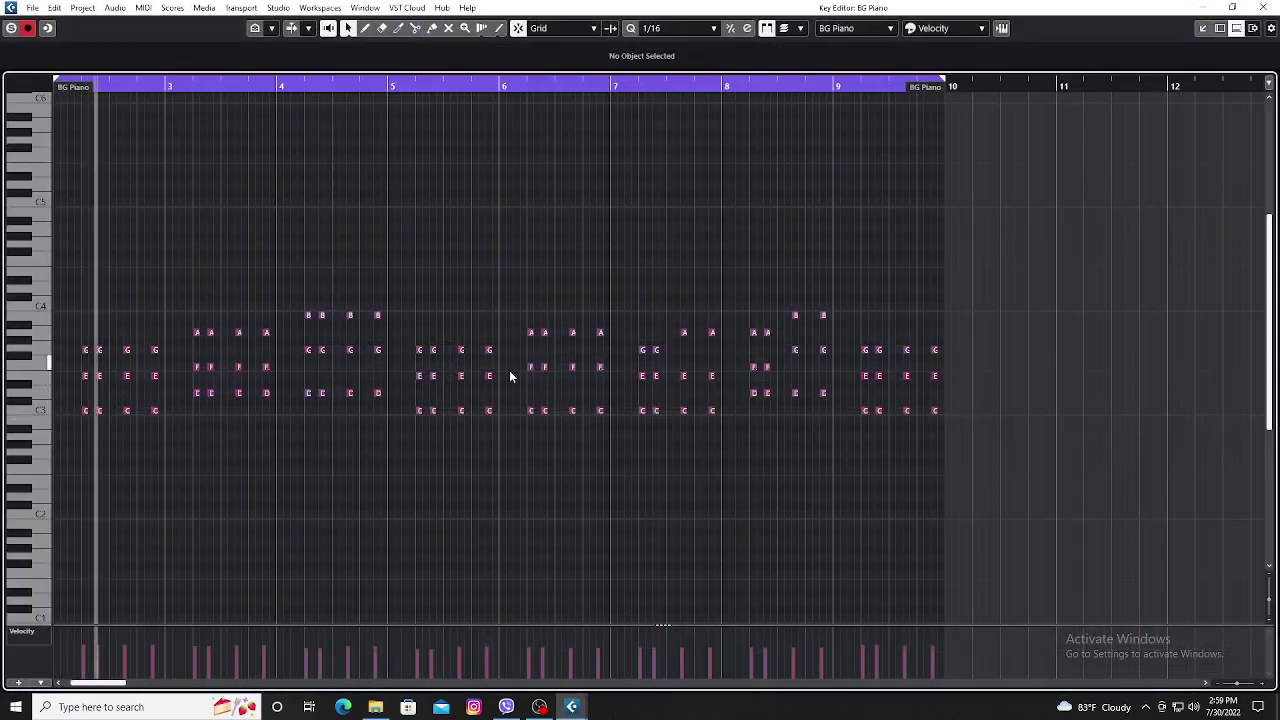
pyautogui.click(1264, 8)
pyautogui.hotkey('ctrl', 'alt', 'e')
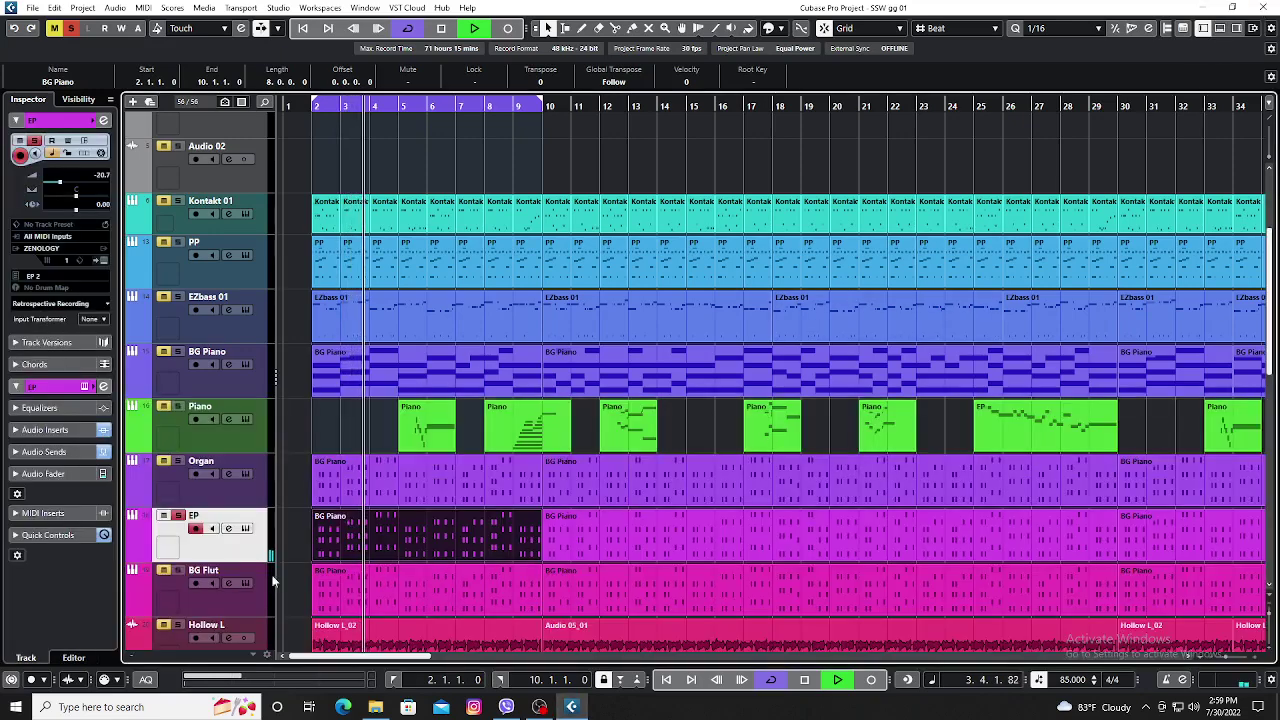
# Add the BG Flut track to the solo, check its ZENOLOGY Flute w instrument, solo Organ as well, and close the plugin window.
pyautogui.click(232, 604)
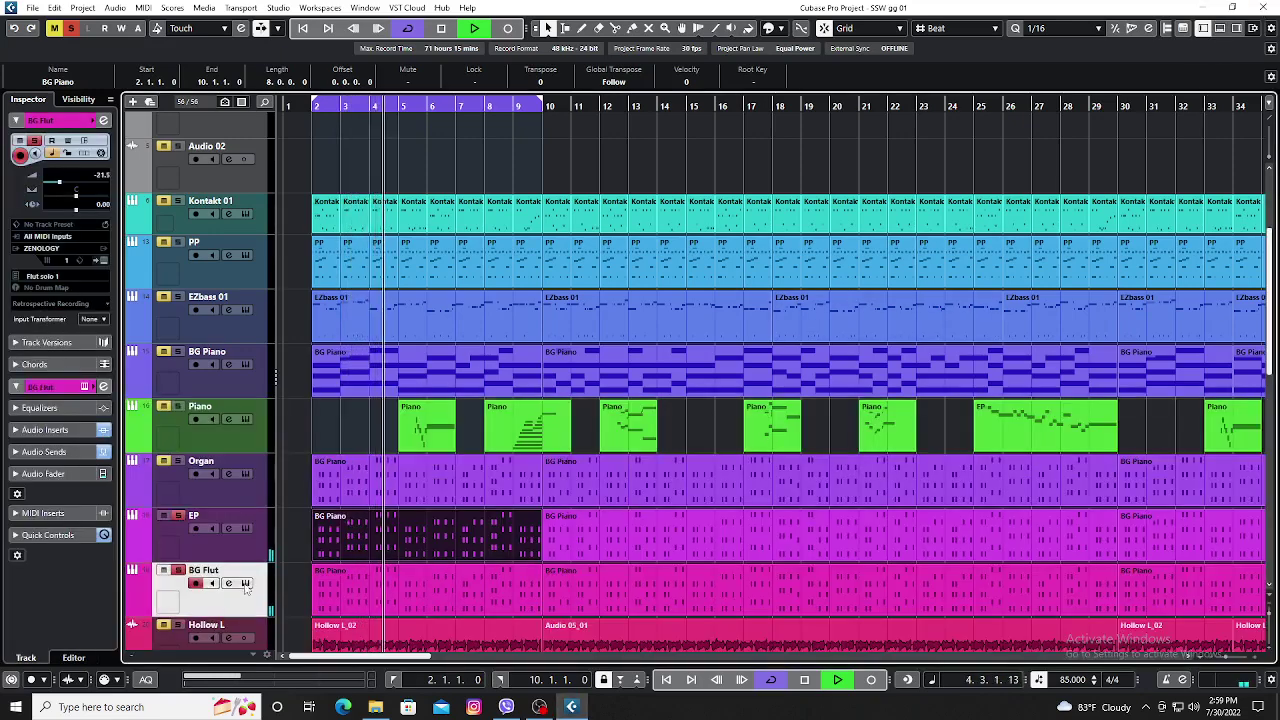
pyautogui.click(245, 584)
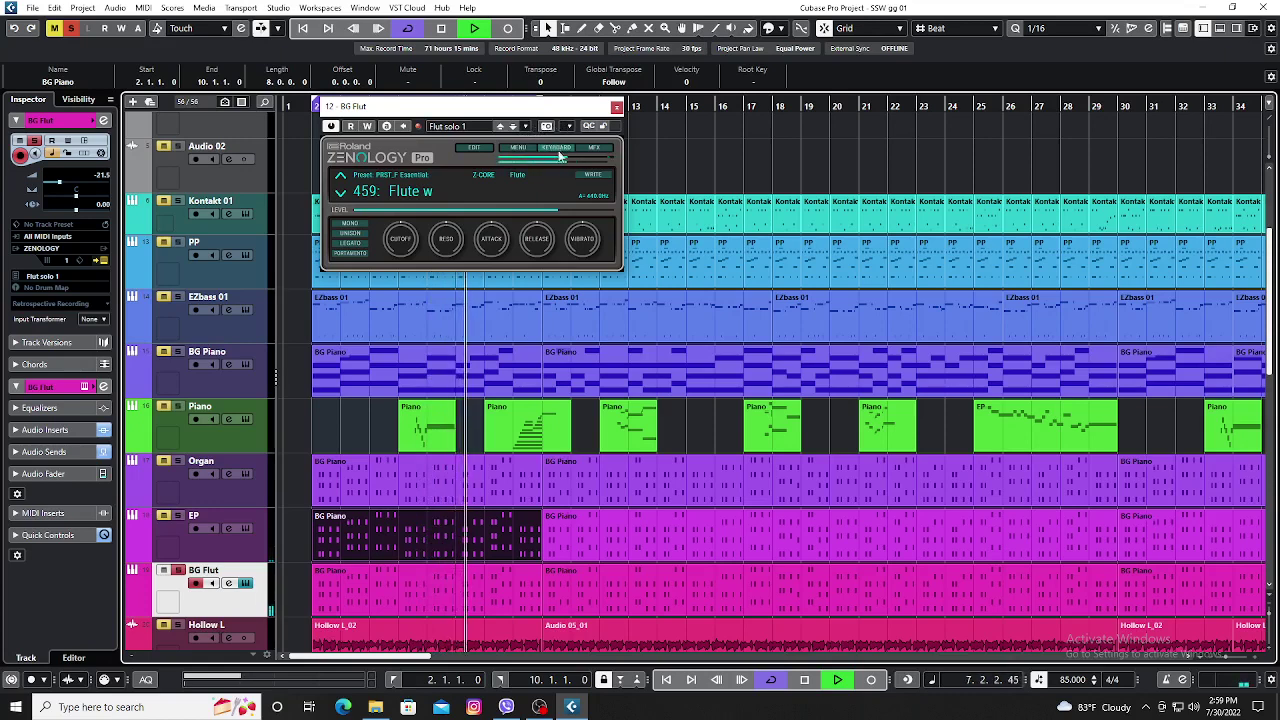
pyautogui.click(177, 460)
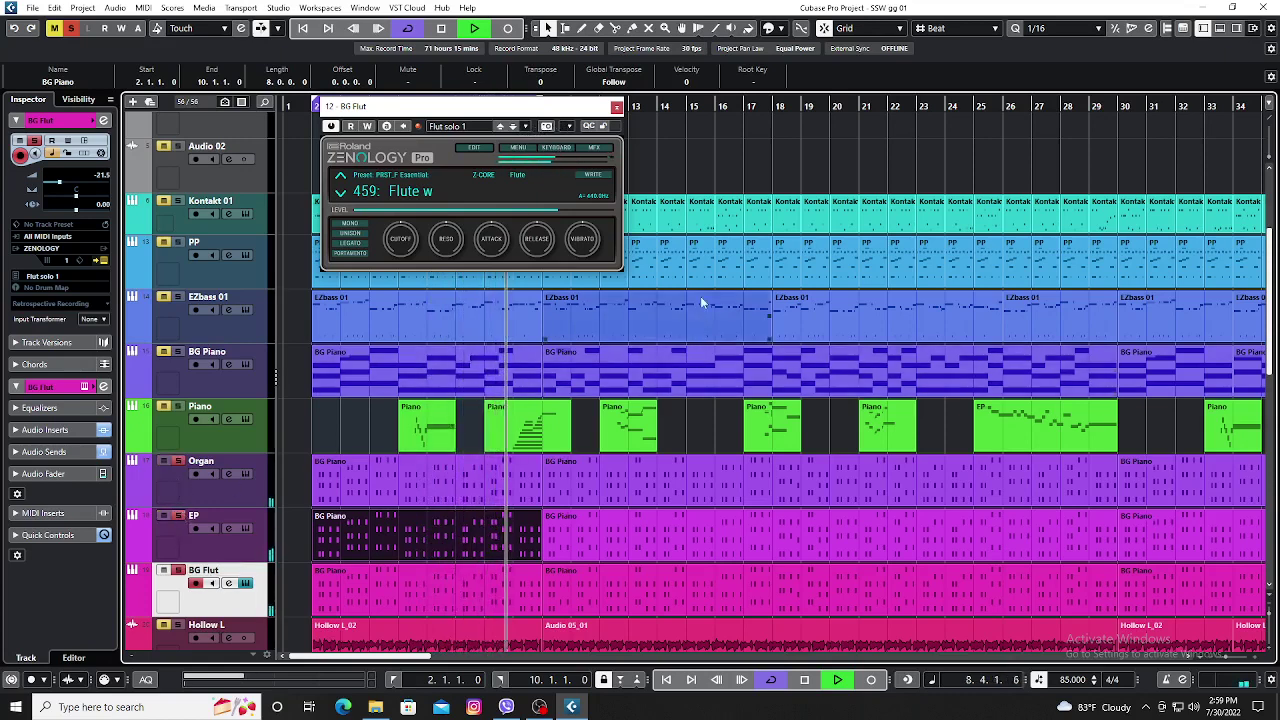
pyautogui.click(616, 106)
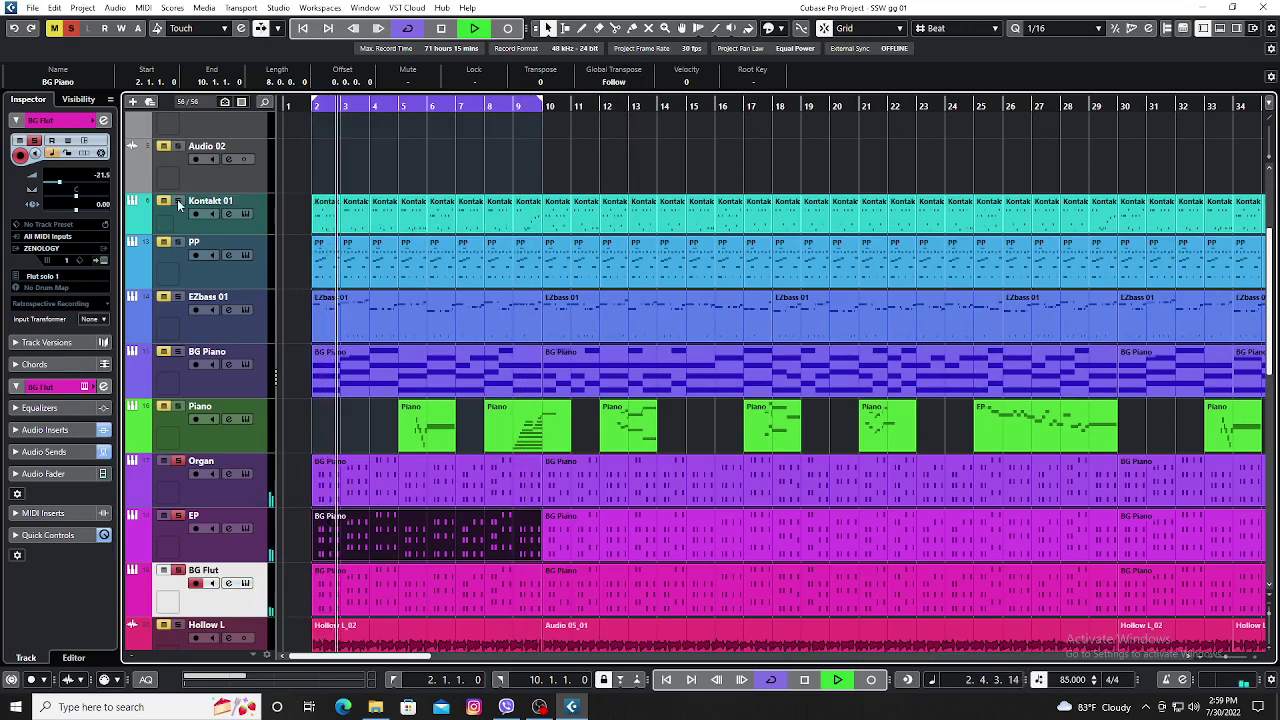
# Replay from bar 2 with Kontakt 01, PP, EZbass 01, BG Piano and Piano also soloed.
pyautogui.press('space')
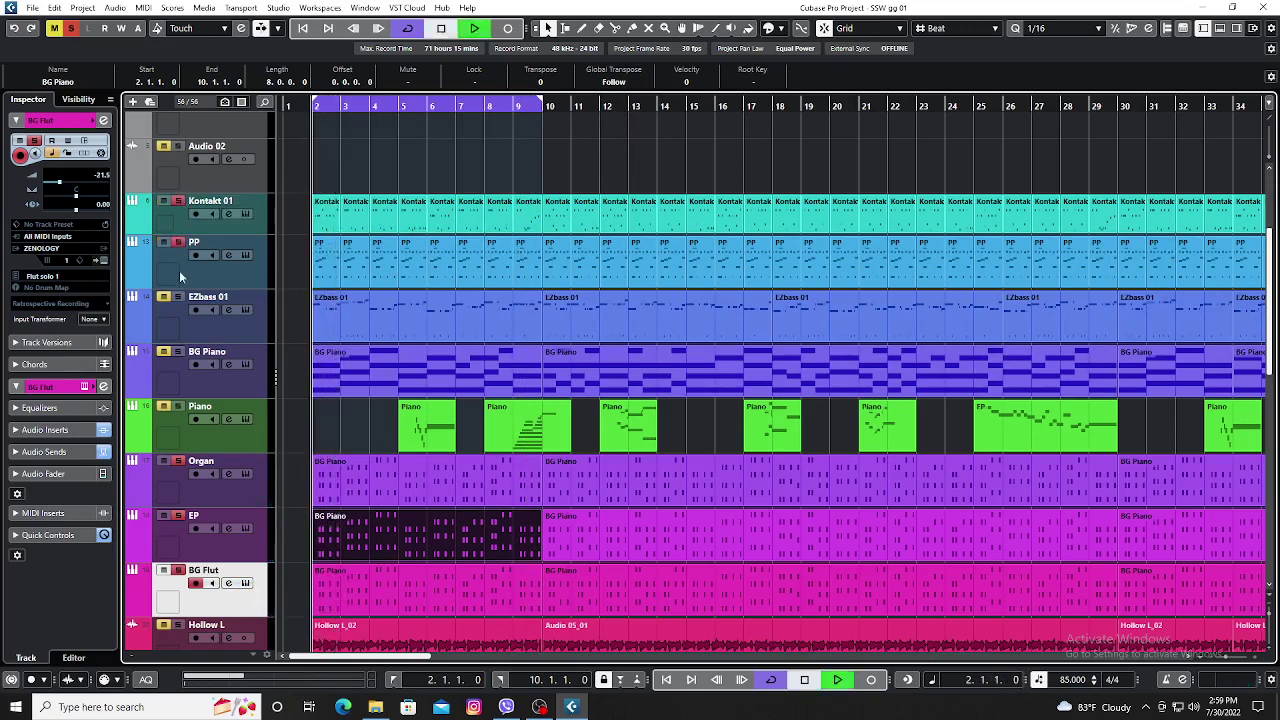
pyautogui.press('space')
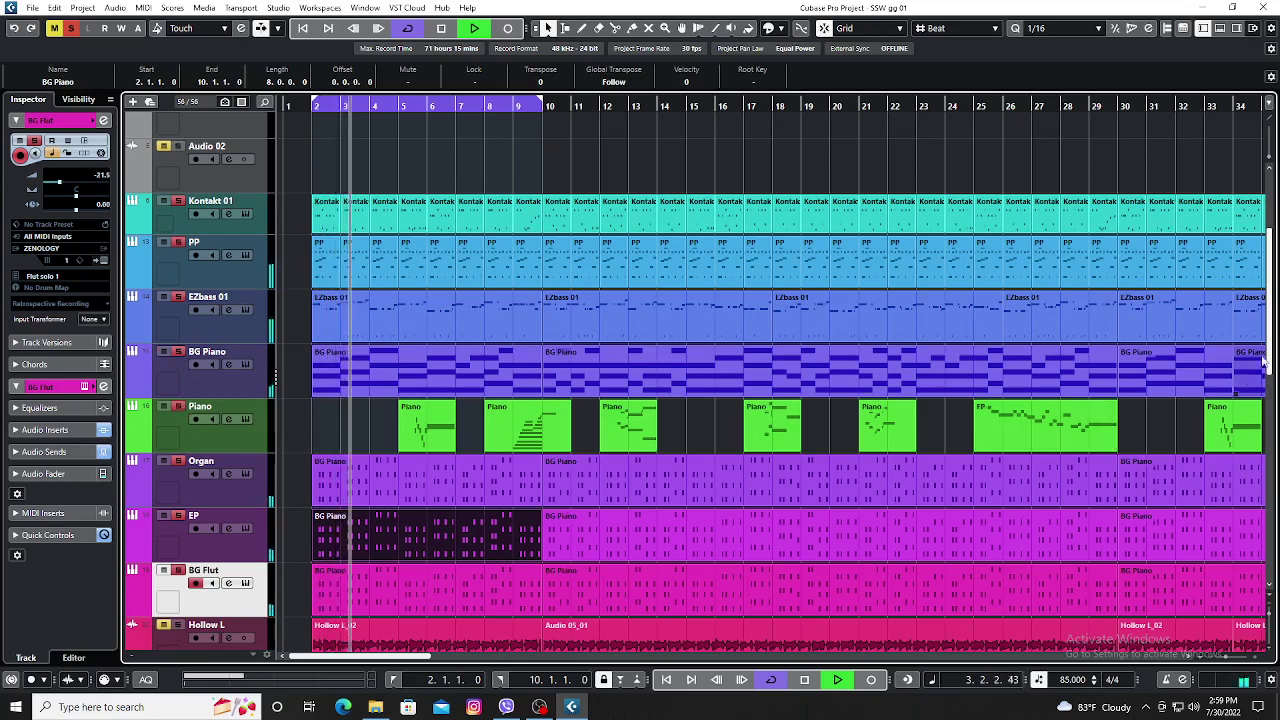
pyautogui.scroll(-4, 878, 433)
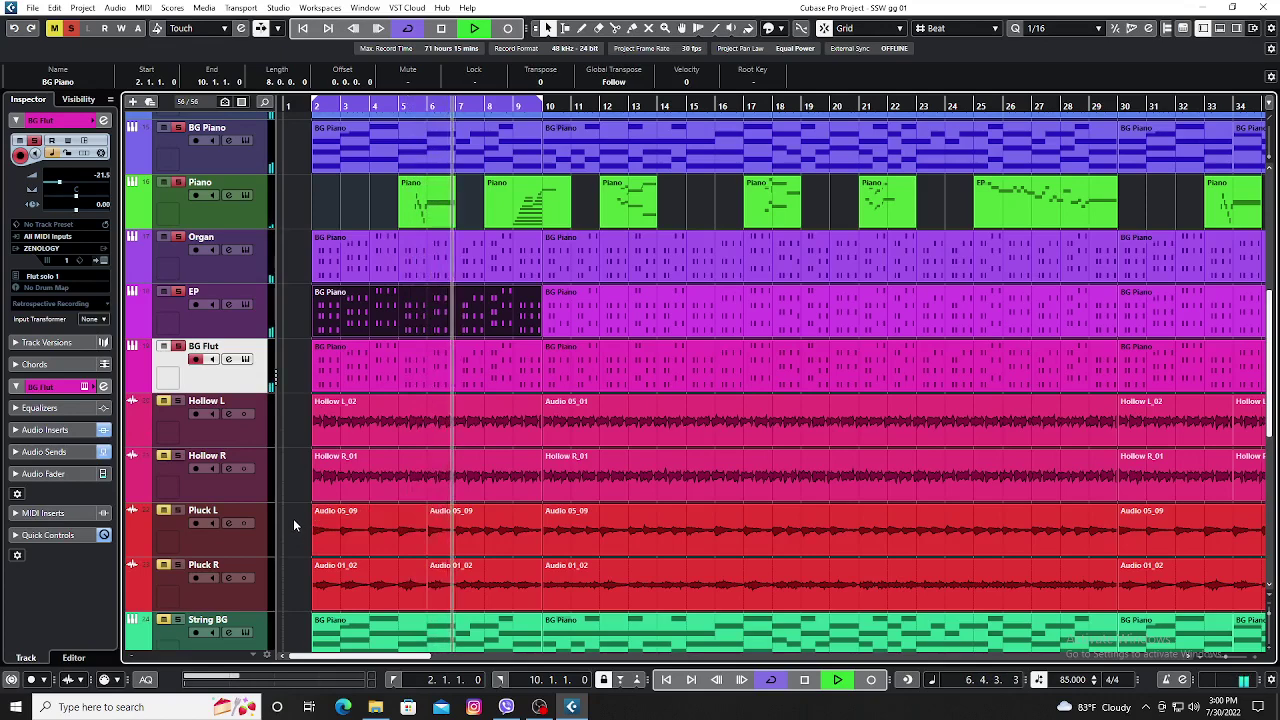
# Select the first Pluck L and Pluck R audio events and extend their starts back to bar 1.
pyautogui.moveTo(295, 518); pyautogui.dragTo(286, 607)
pyautogui.moveTo(287, 510); pyautogui.dragTo(291, 510)
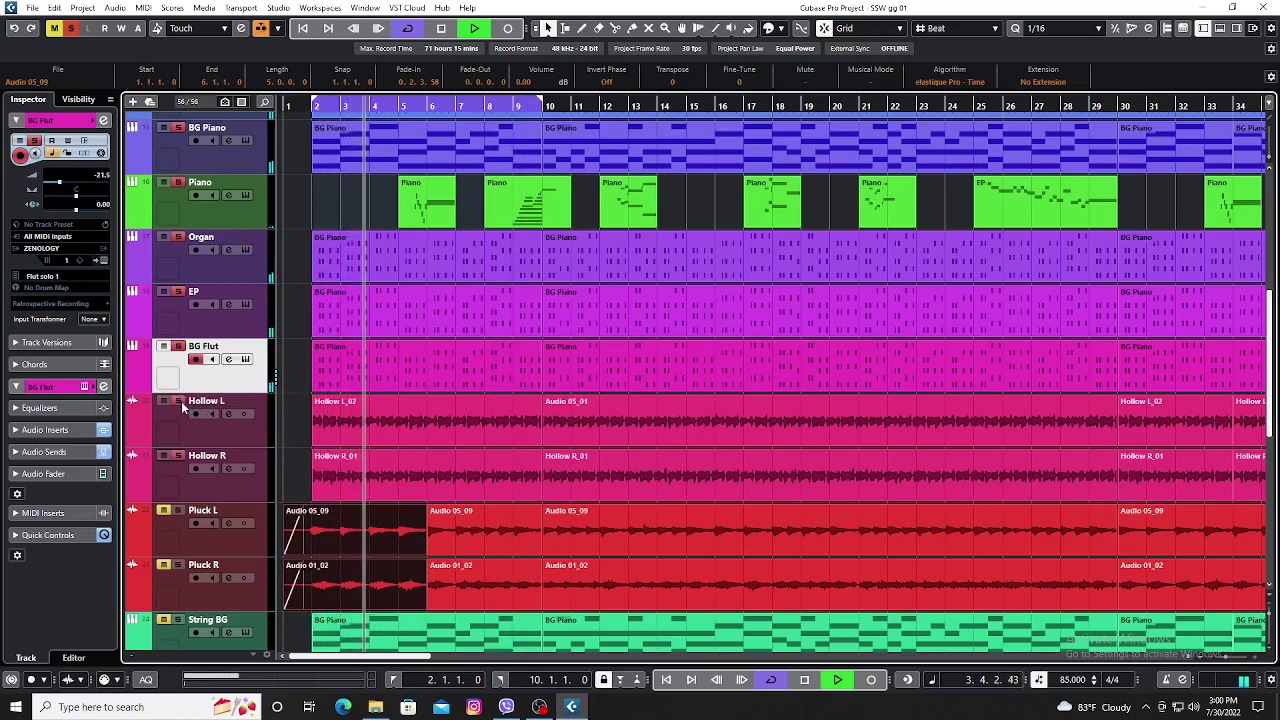
# Listen to Hollow L and Hollow R within the soloed mix, and replay from bar 2 with only those two tracks soloed.
pyautogui.click(256, 436)
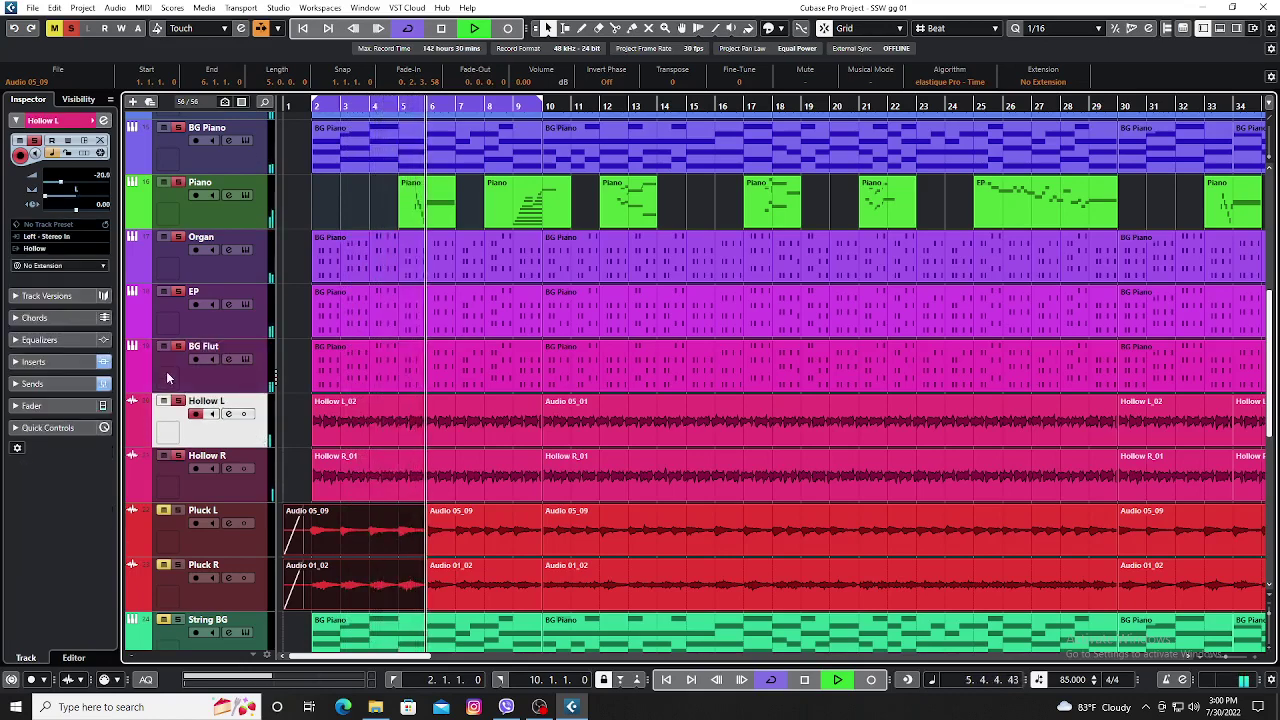
pyautogui.press('space')
pyautogui.click(70, 28)
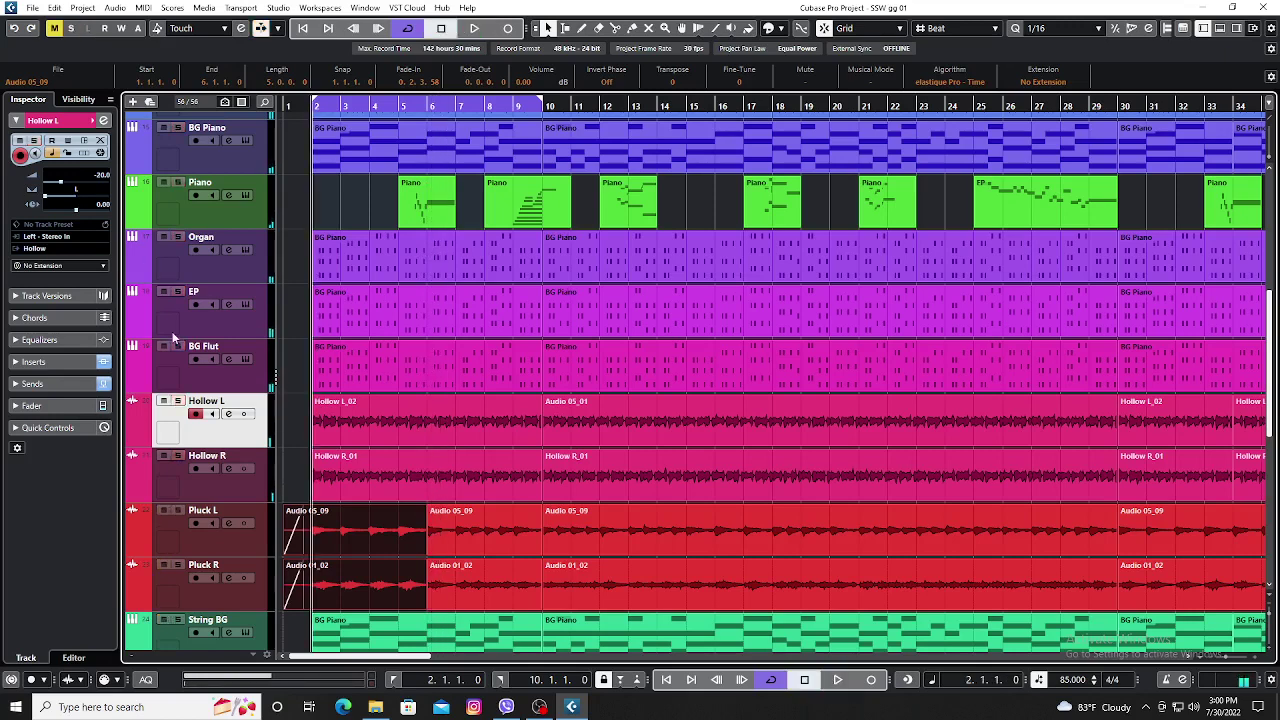
pyautogui.press('space')
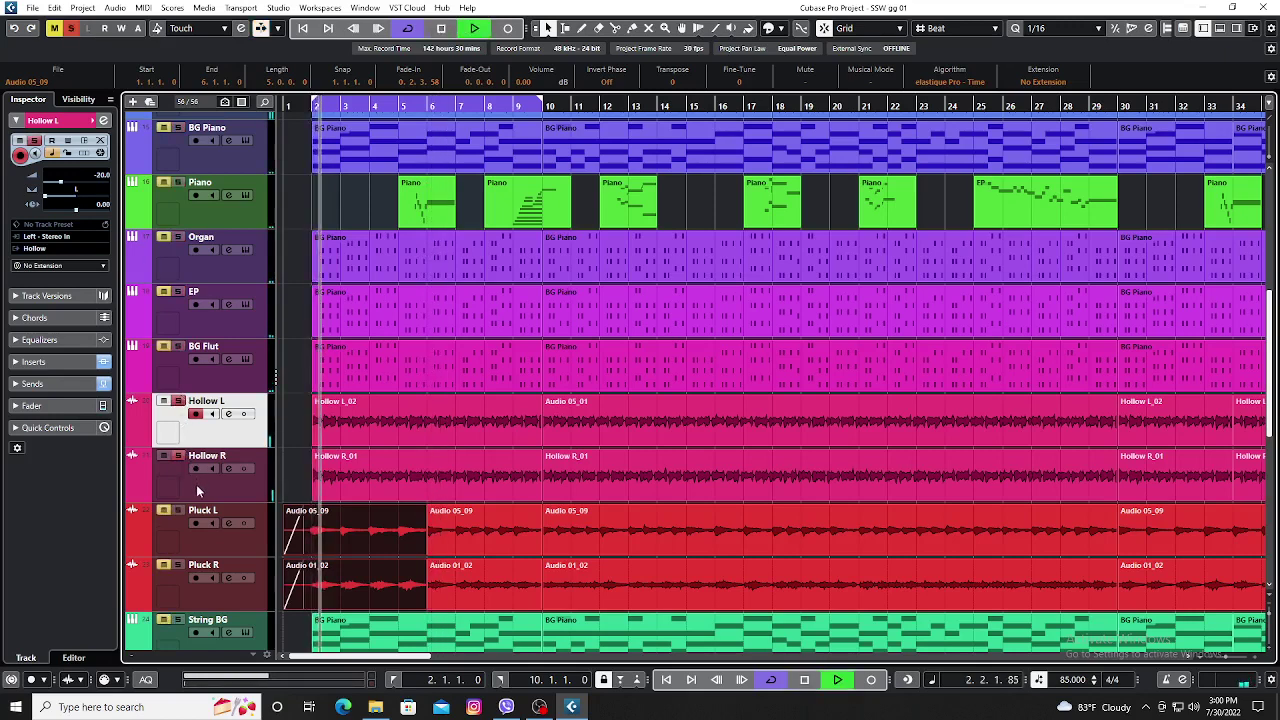
# Add the Pluck L track to the soloed Hollow tracks, listen to them together, and remove it from the solo.
pyautogui.click(182, 512)
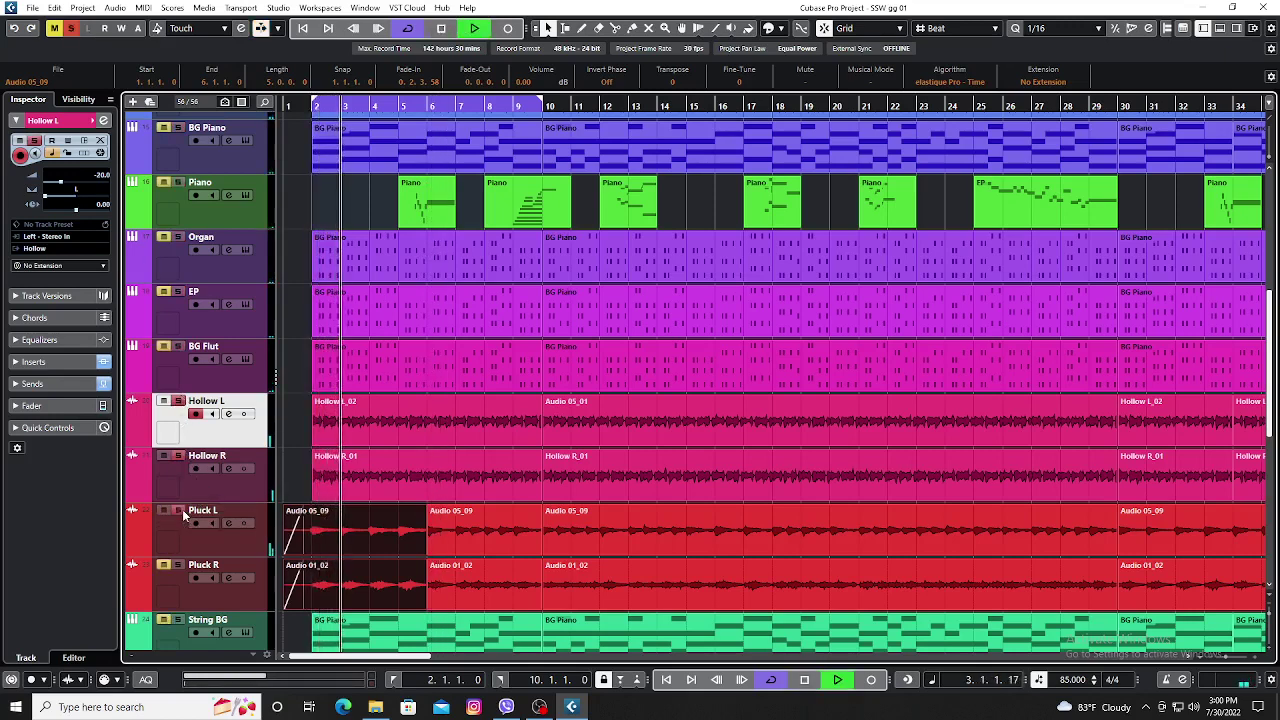
pyautogui.click(238, 546)
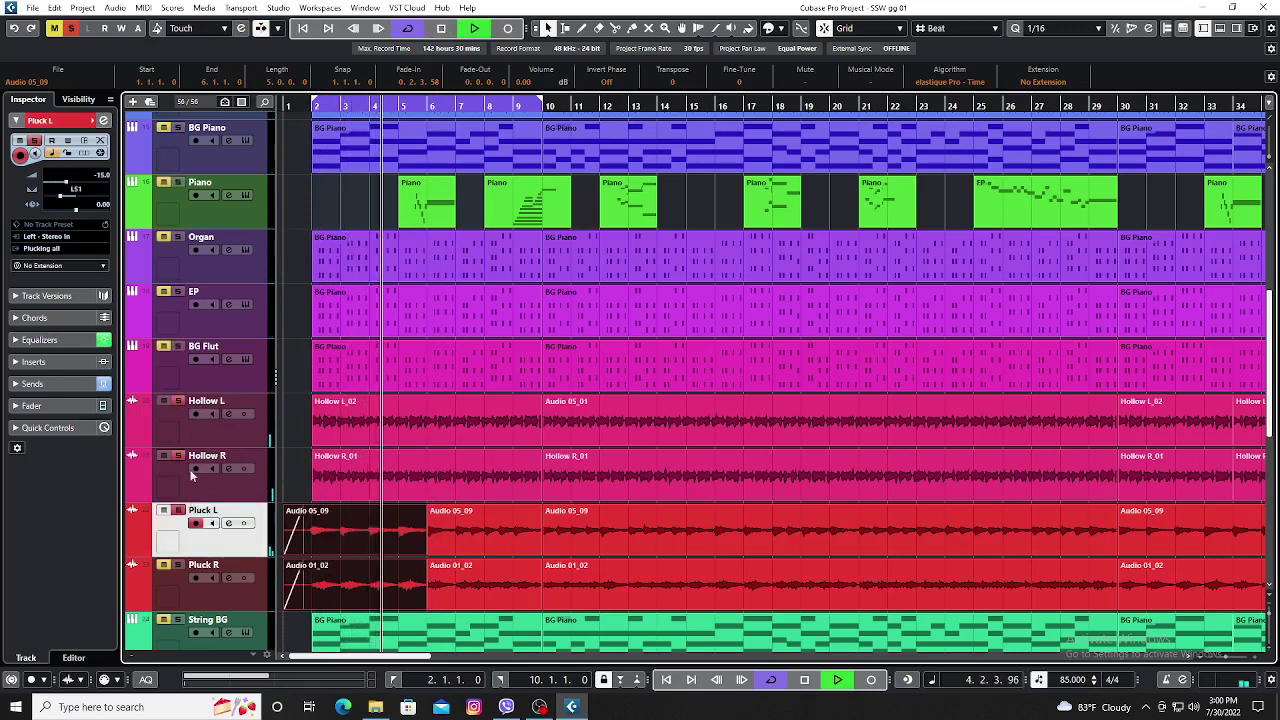
pyautogui.click(180, 511)
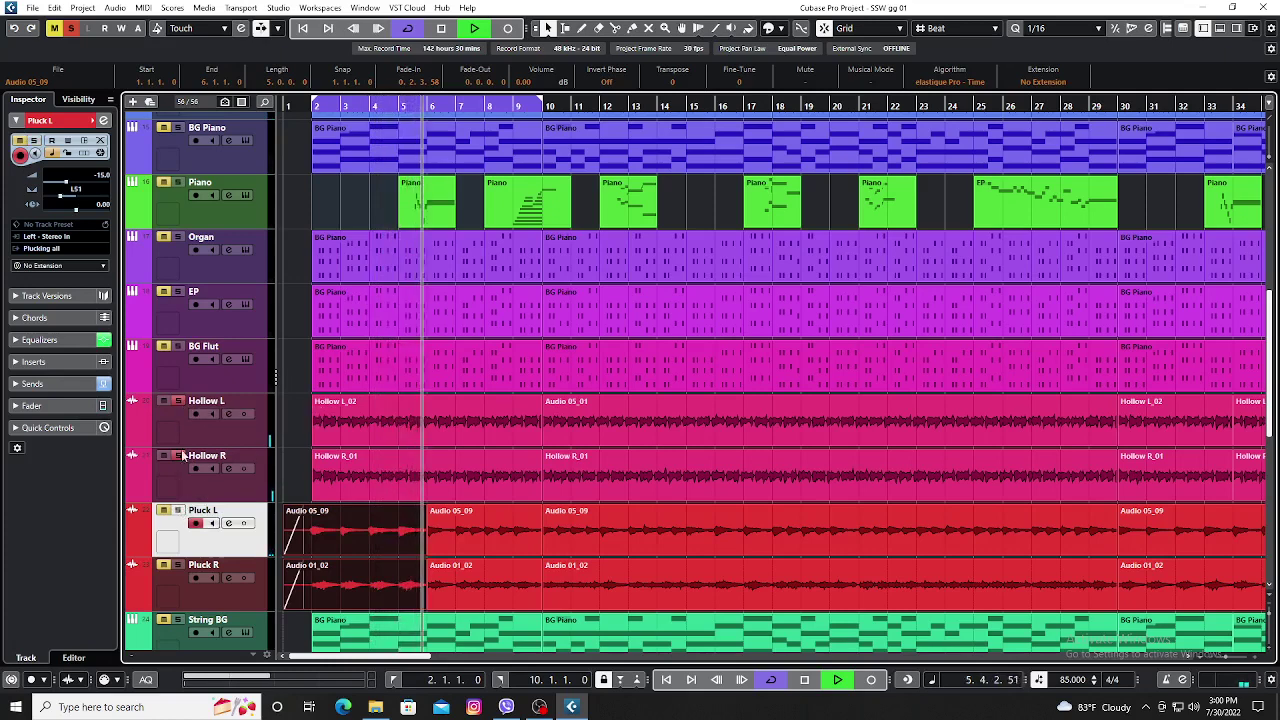
# Solo only Pluck L from bar 2, add Pluck R, and compare the pan settings of the two tracks.
pyautogui.press('space')
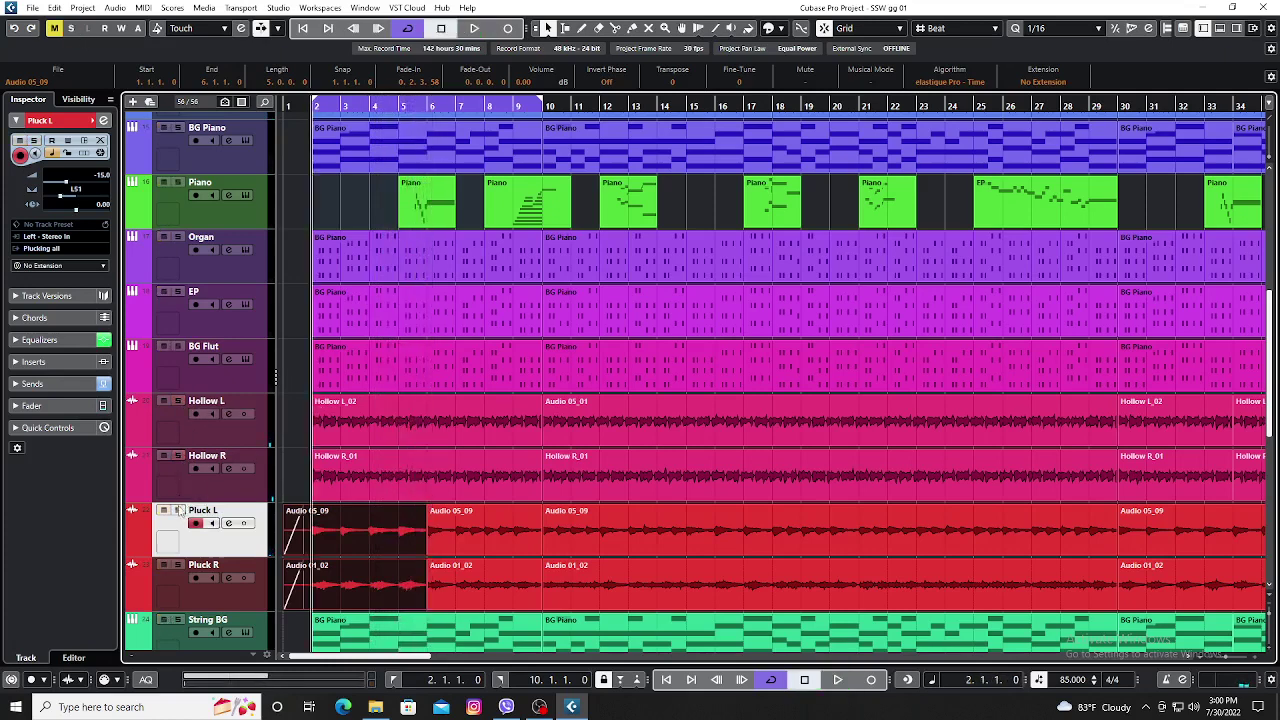
pyautogui.press('space')
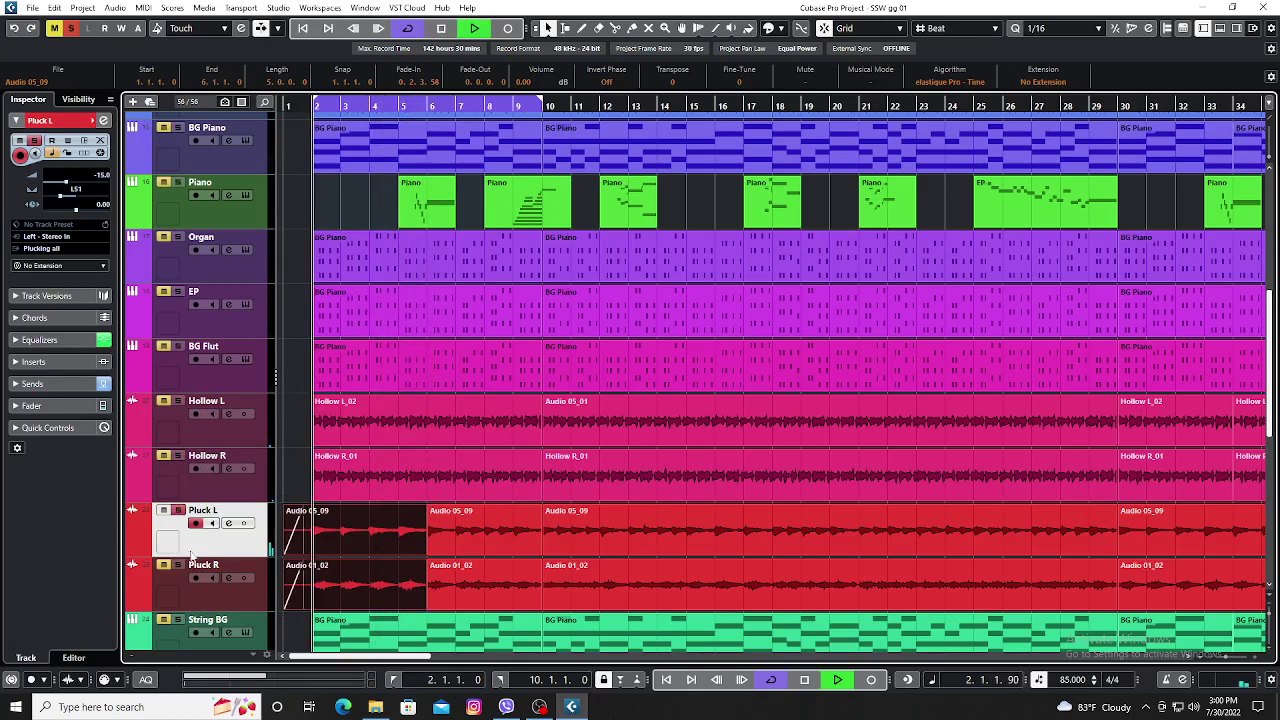
pyautogui.click(223, 597)
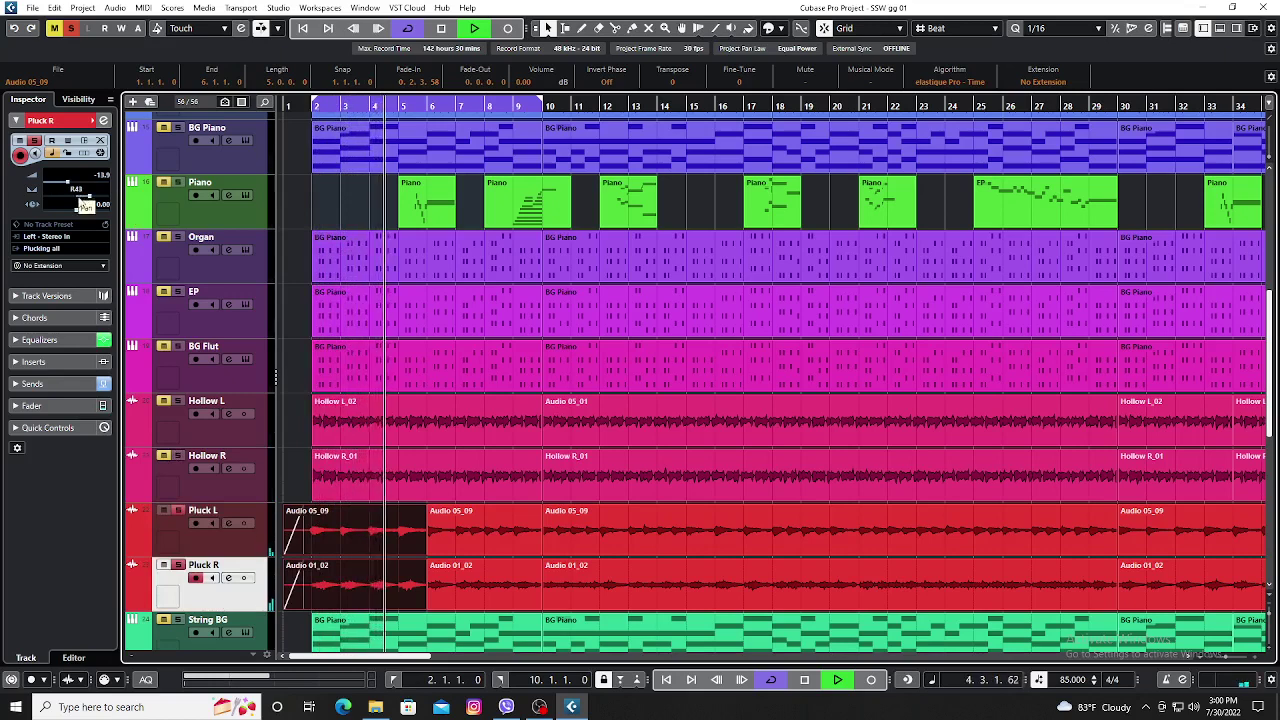
pyautogui.press('Up')
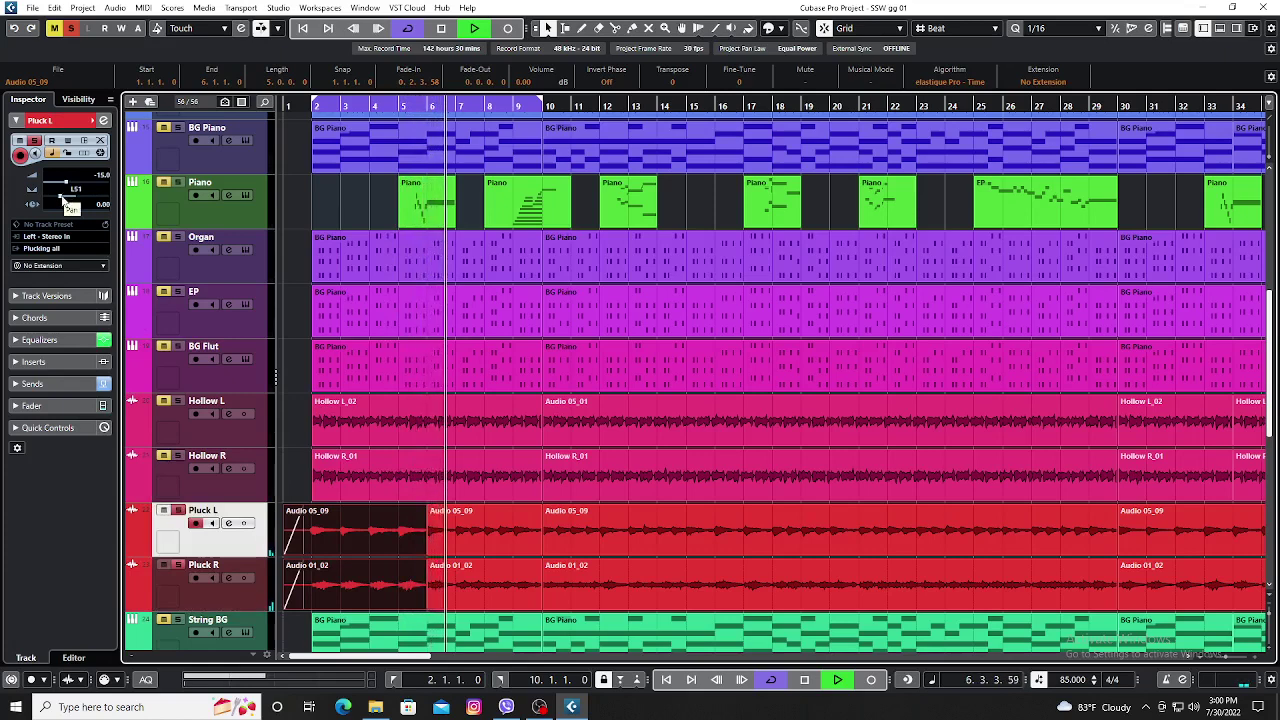
pyautogui.click(223, 598)
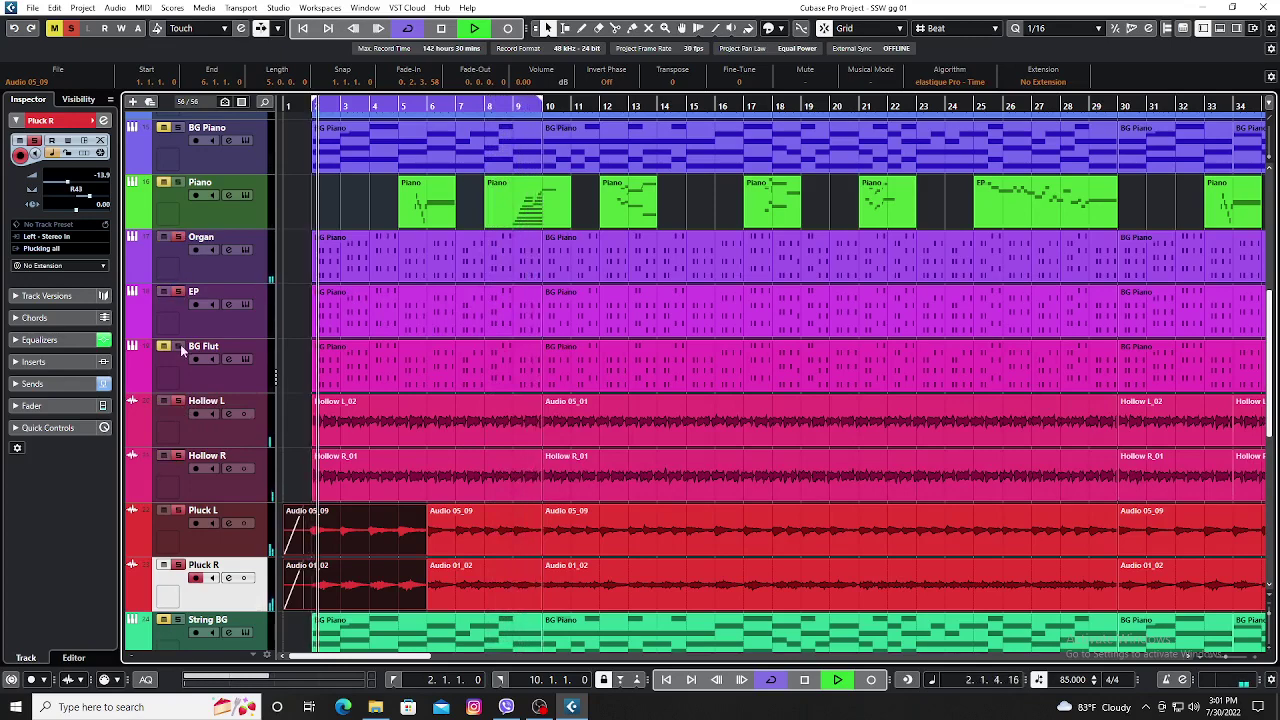
# Add the BG Piano, Piano, EZbass 01, PP and Kontakt 01 tracks to the solo during playback.
pyautogui.scroll(5, 246, 372)
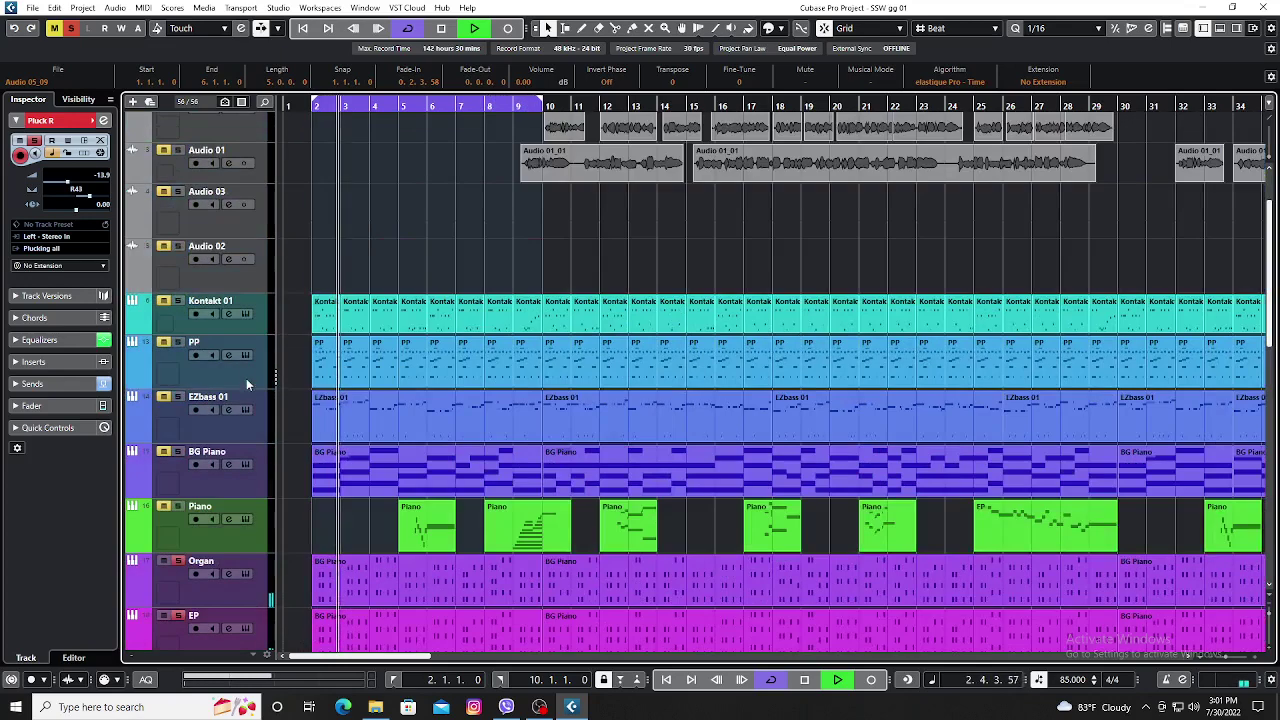
pyautogui.click(164, 451)
pyautogui.click(178, 451)
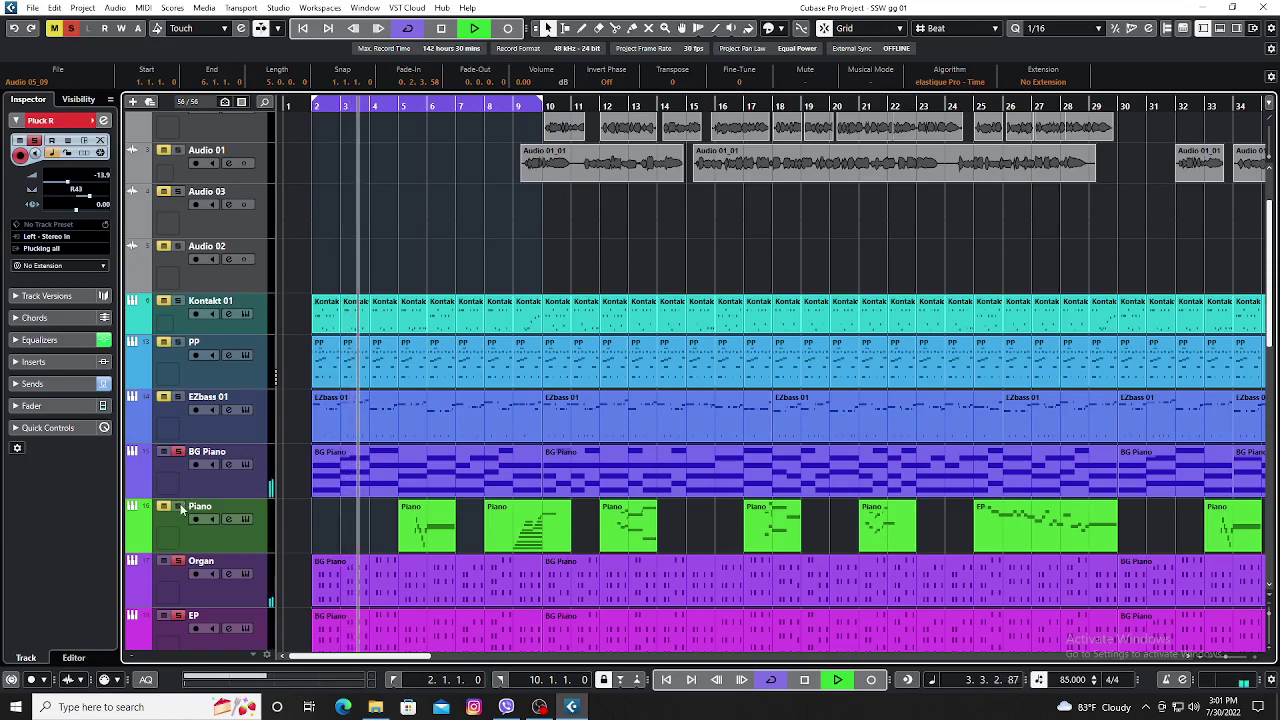
pyautogui.click(164, 396)
pyautogui.click(178, 396)
pyautogui.click(164, 341)
pyautogui.click(178, 341)
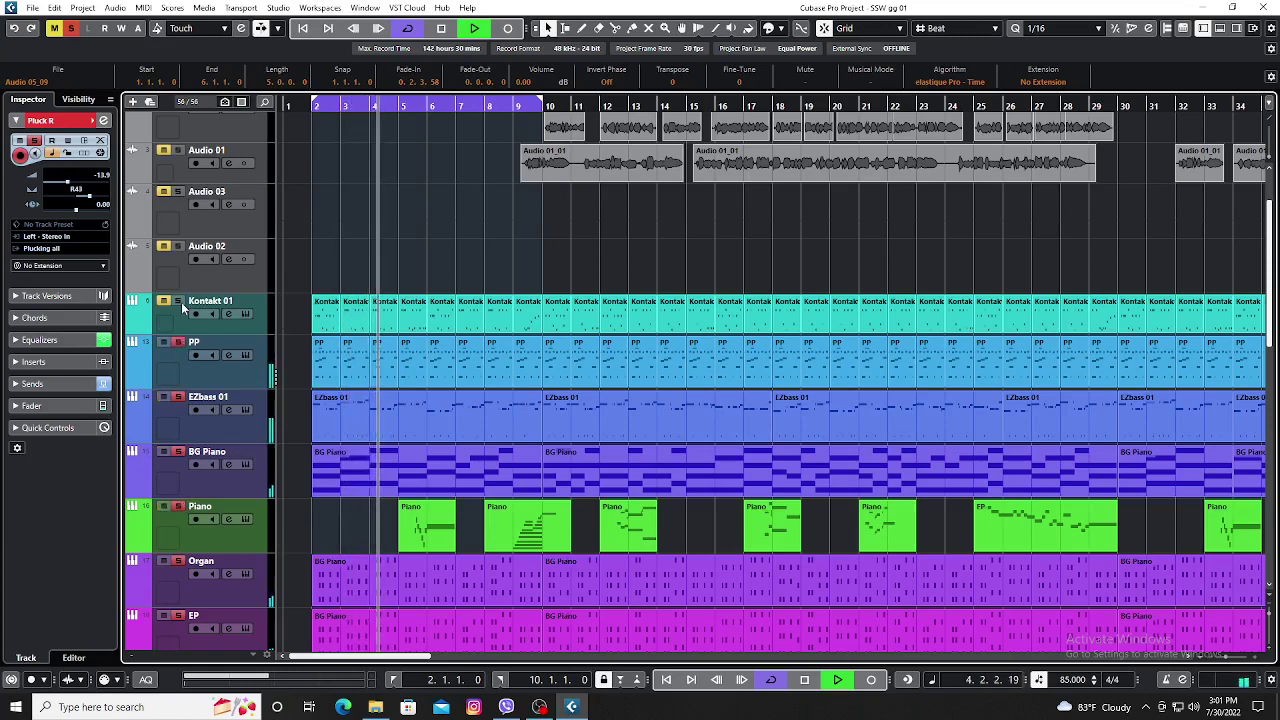
pyautogui.click(164, 300)
pyautogui.click(178, 300)
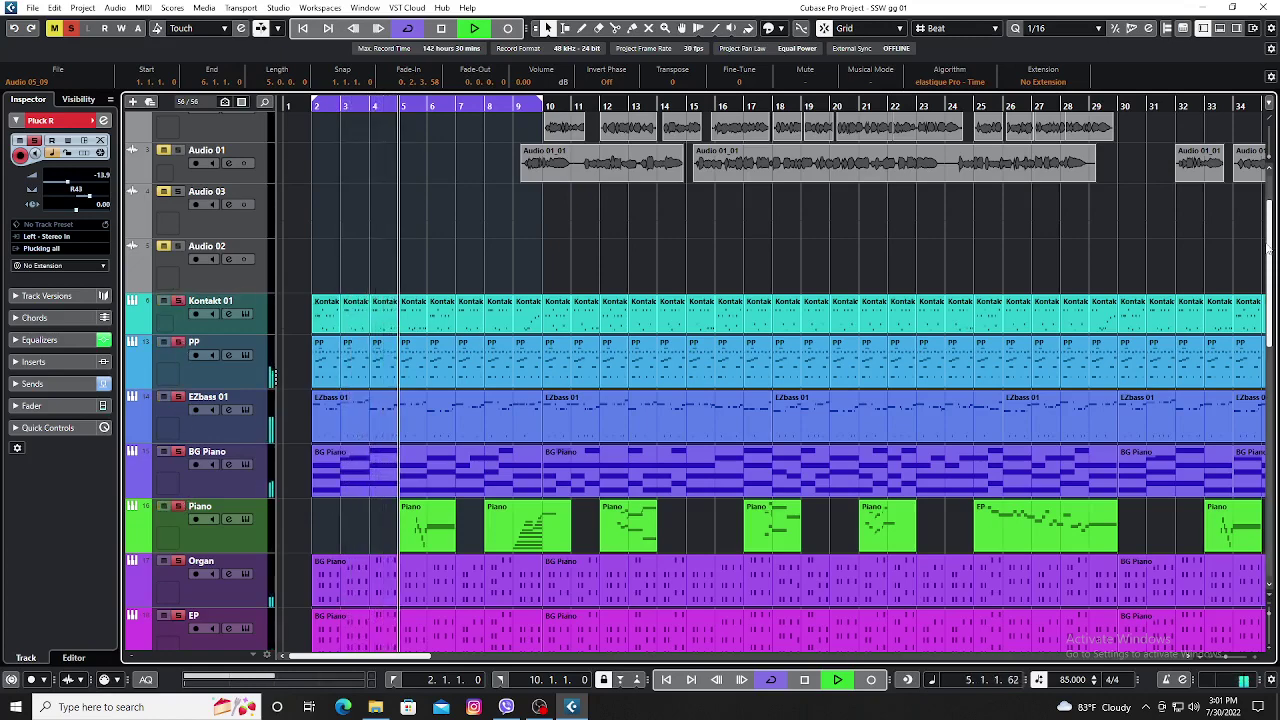
# Reduce the height of all tracks and add the String BG track to the solo.
pyautogui.scroll(-3, 1268, 248)
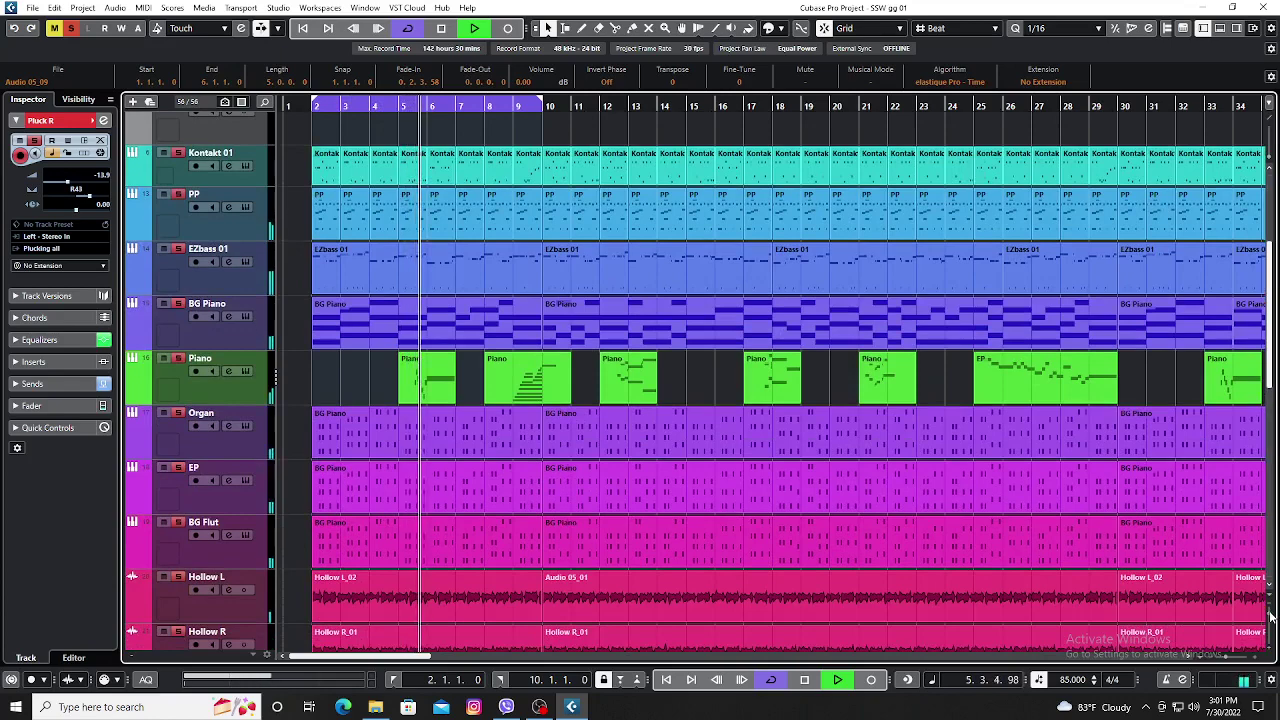
pyautogui.moveTo(1270, 617); pyautogui.dragTo(1270, 616)
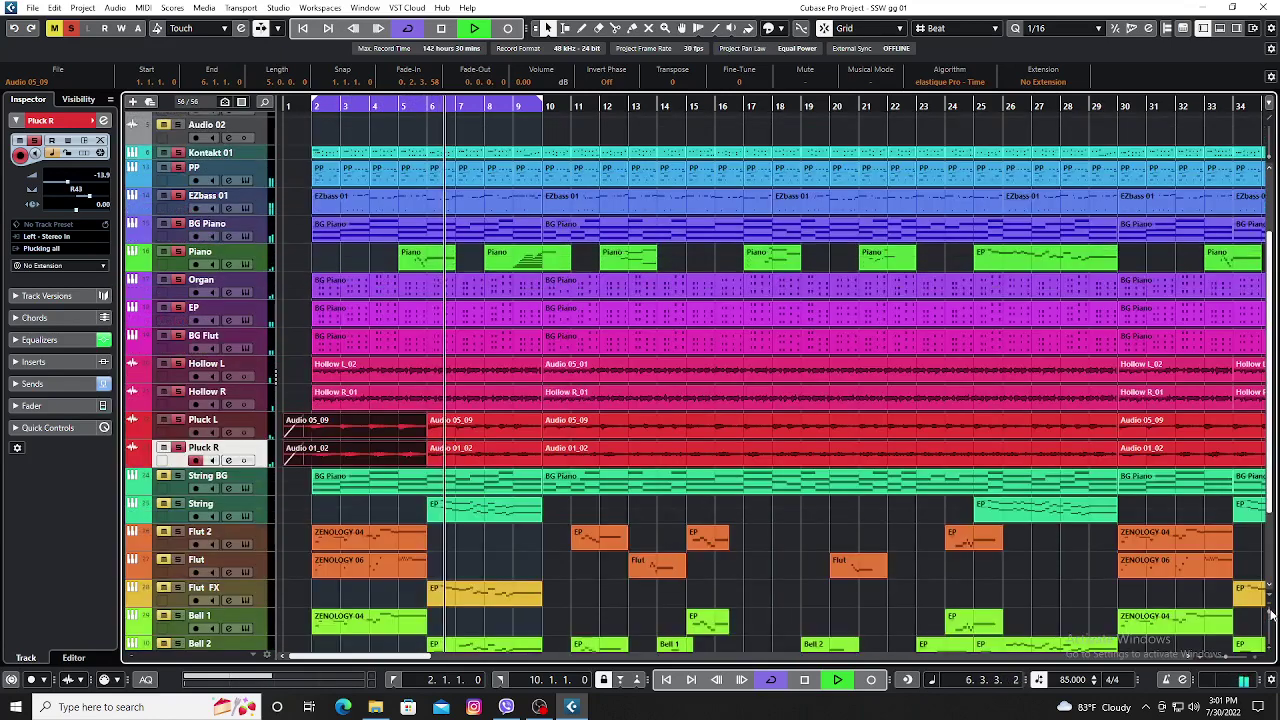
pyautogui.click(180, 488)
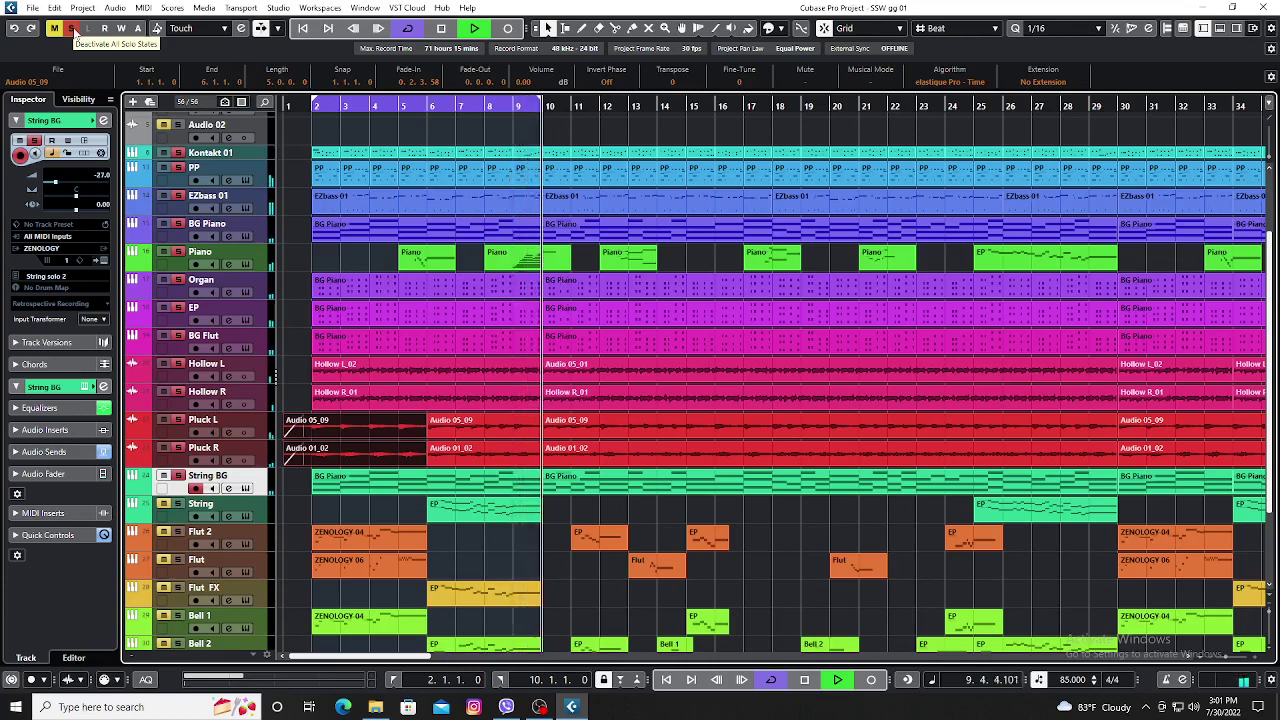
# Restart playback from bar 2, clear all solos, and solo only the String BG track.
pyautogui.press('space')
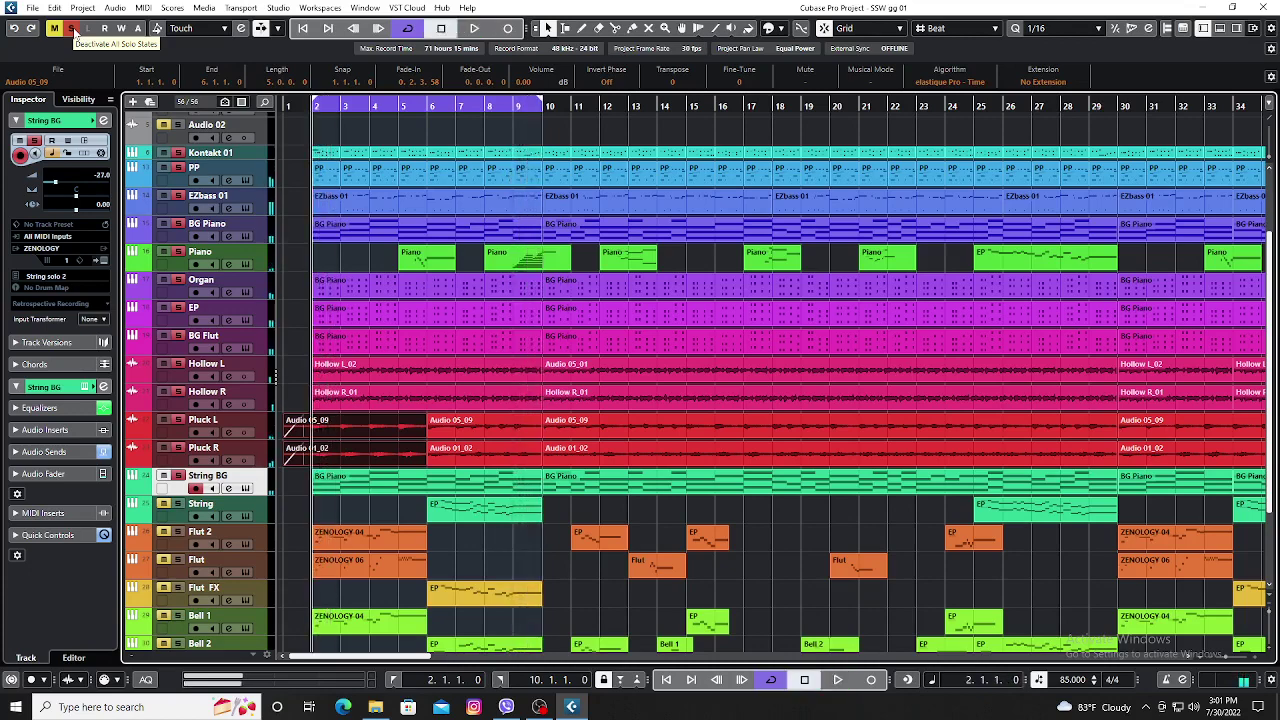
pyautogui.click(72, 30)
pyautogui.click(178, 476)
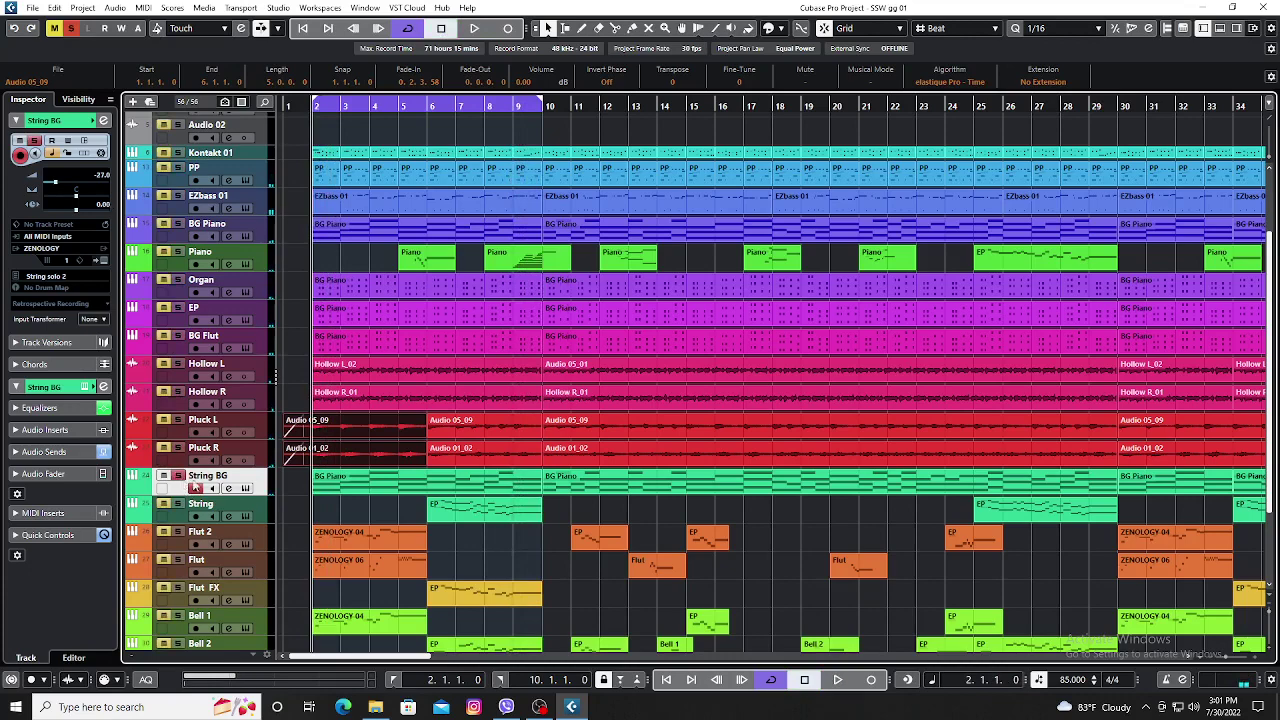
# Play the soloed String BG track and examine the notes of its bar 2 part in a full-size key editor.
pyautogui.press('space')
pyautogui.doubleClick(399, 487)
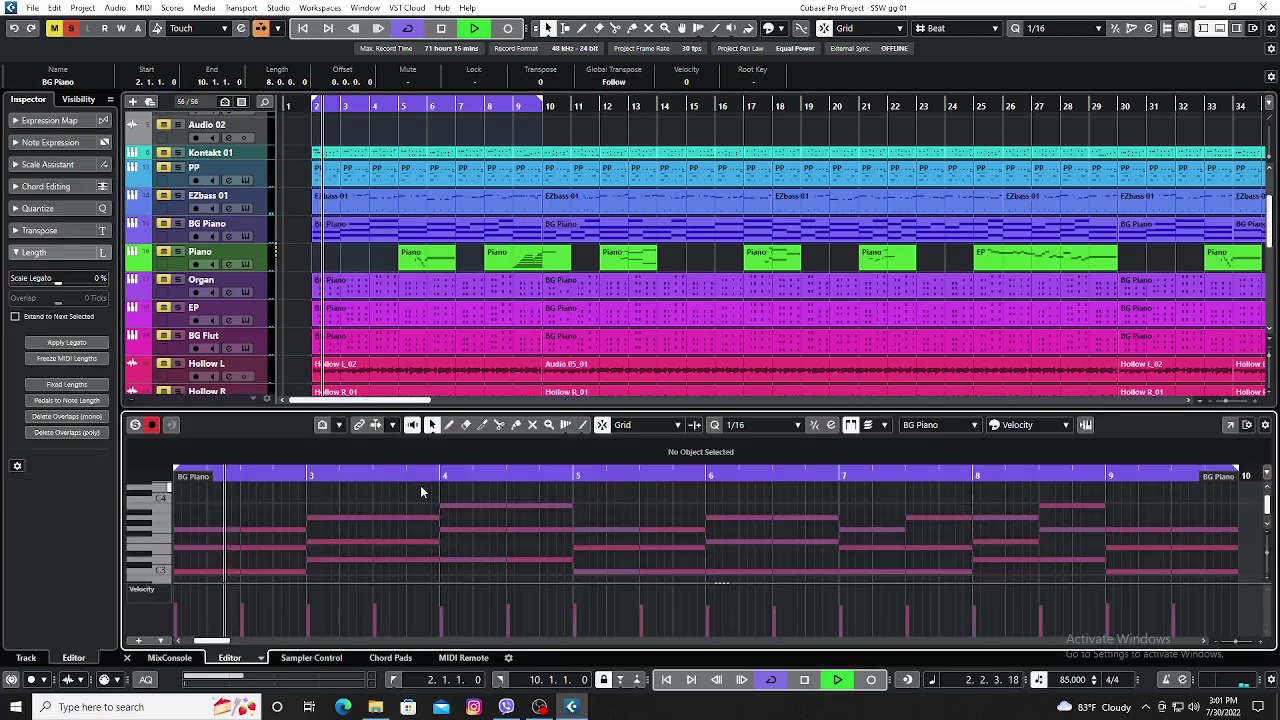
pyautogui.click(1232, 426)
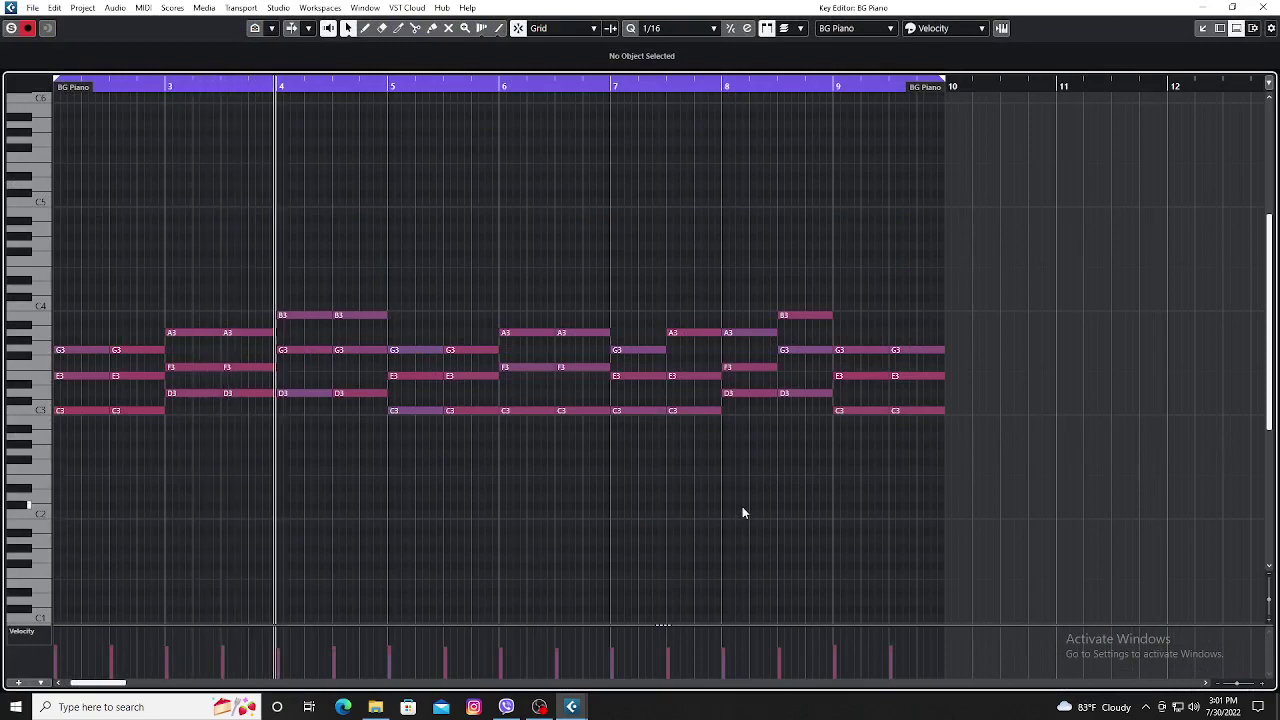
pyautogui.click(1263, 8)
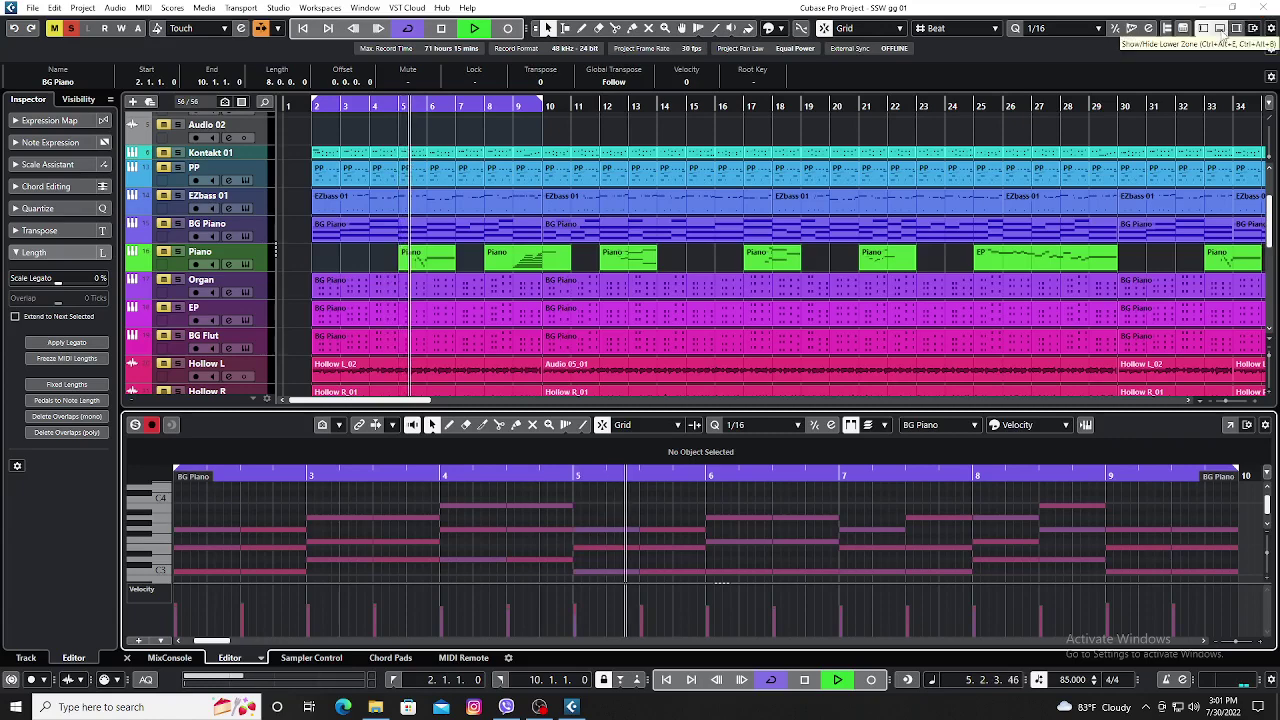
pyautogui.click(1220, 30)
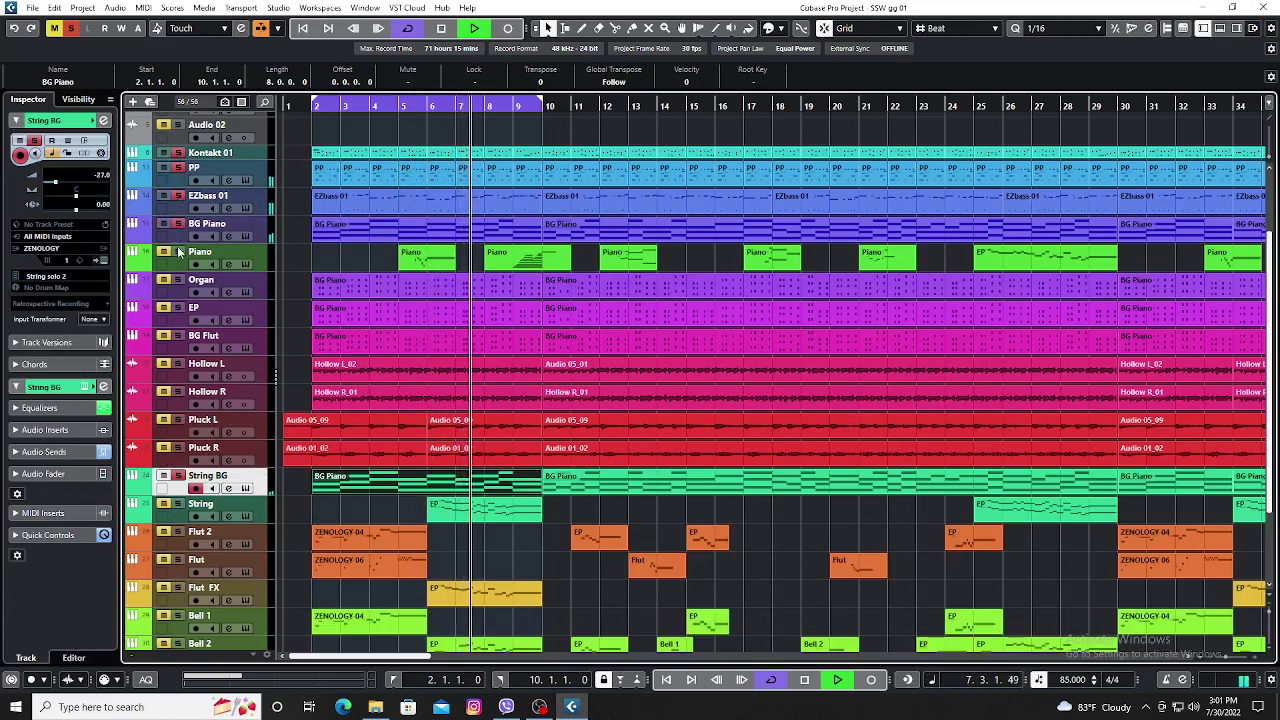
# Add Kontakt 01, PP, EZbass 01, both pianos, Organ, EP, BG Flut, Hollow L/R, Pluck L/R and String to the solo during playback.
pyautogui.press('space')
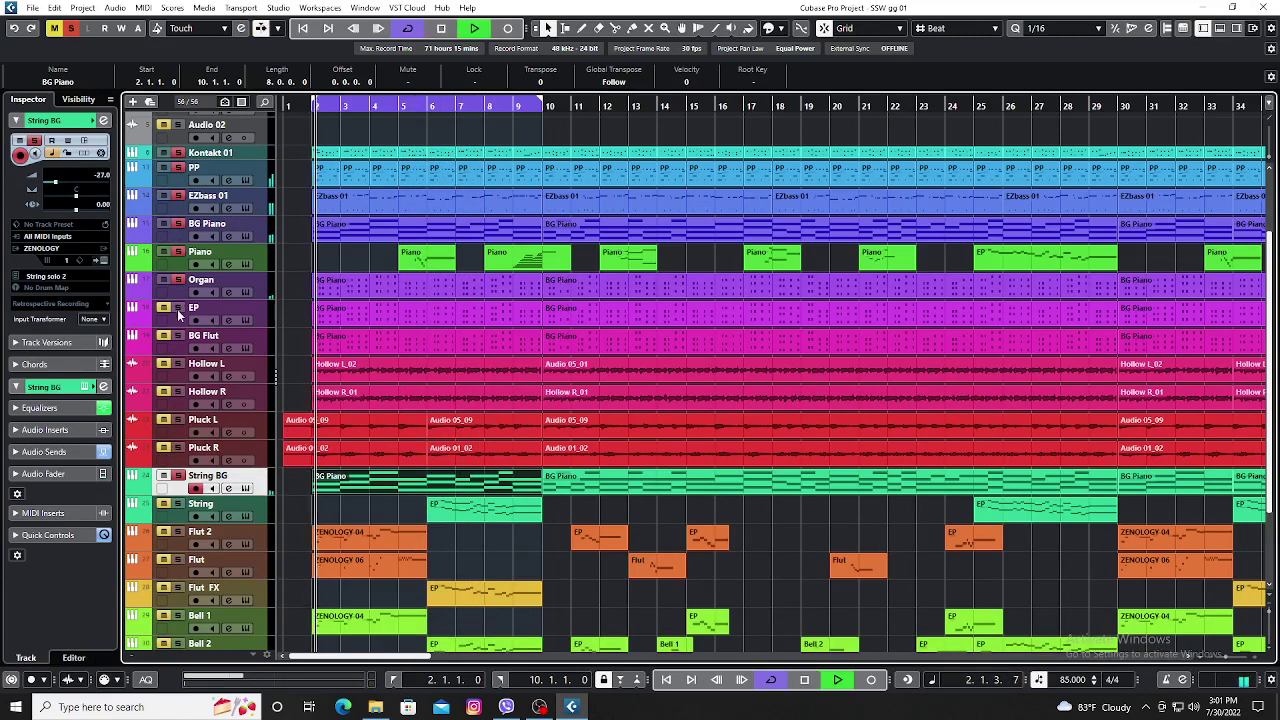
pyautogui.click(179, 364)
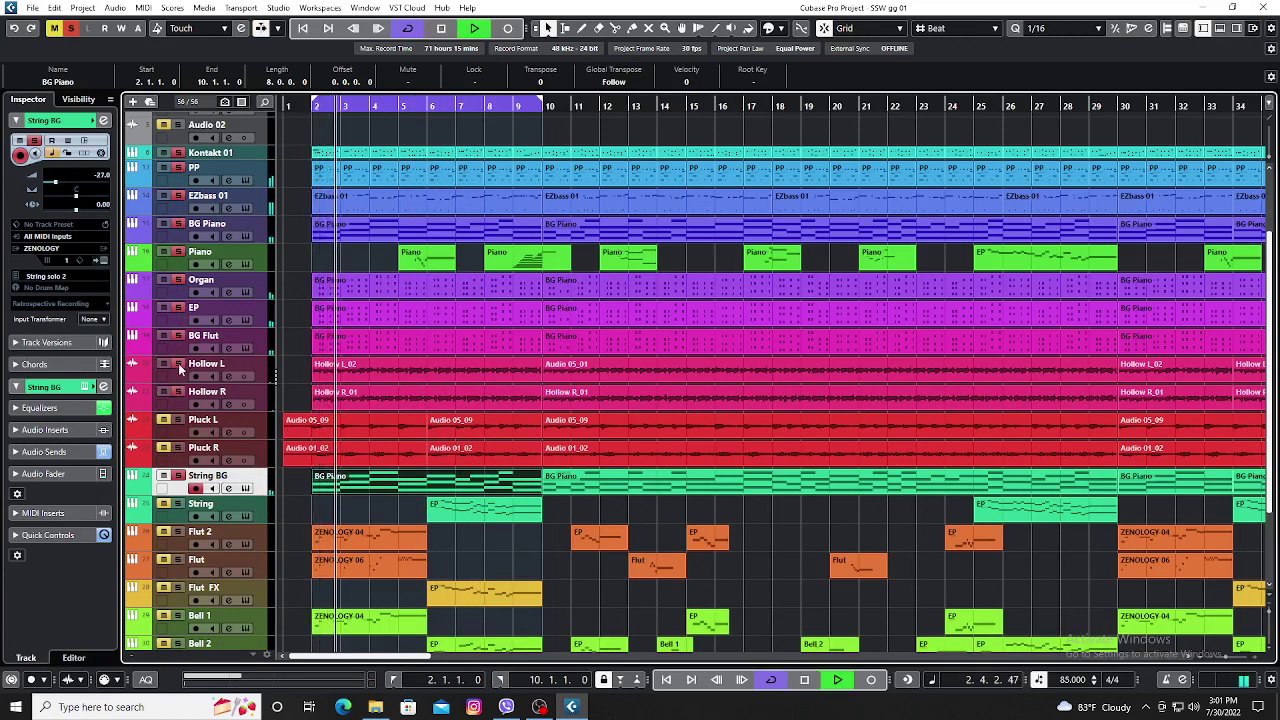
pyautogui.click(180, 422)
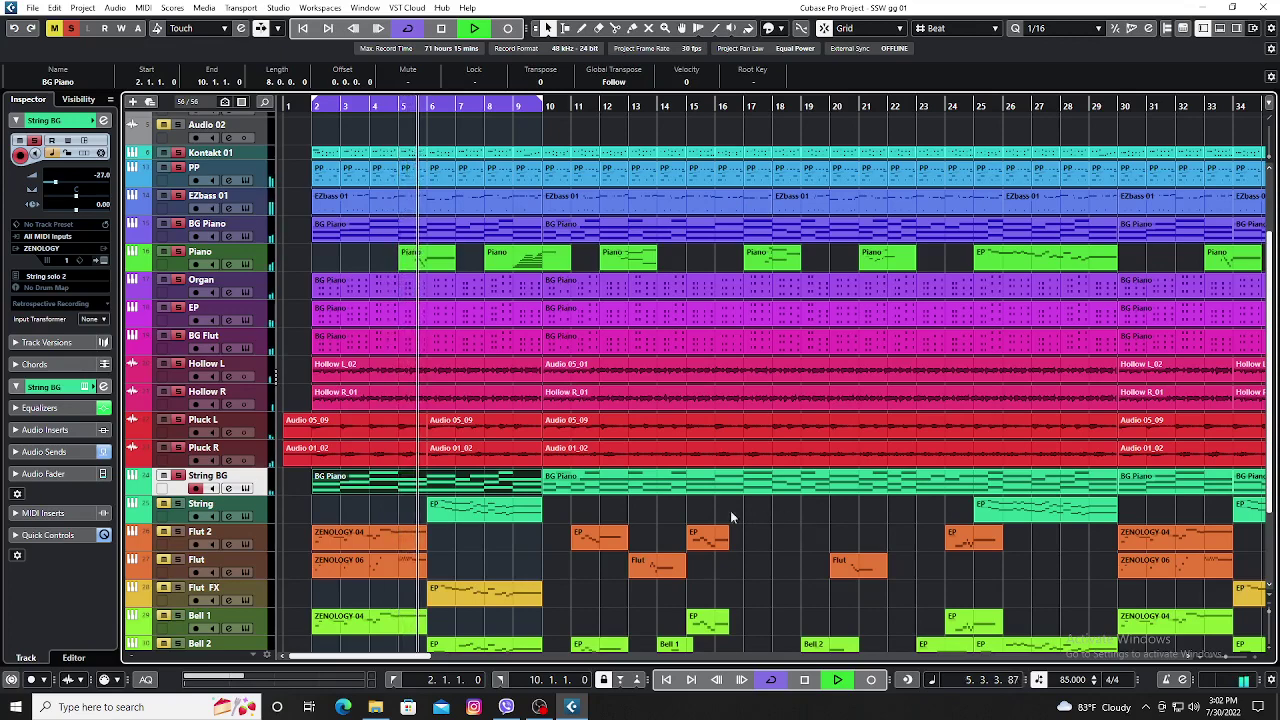
pyautogui.click(183, 520)
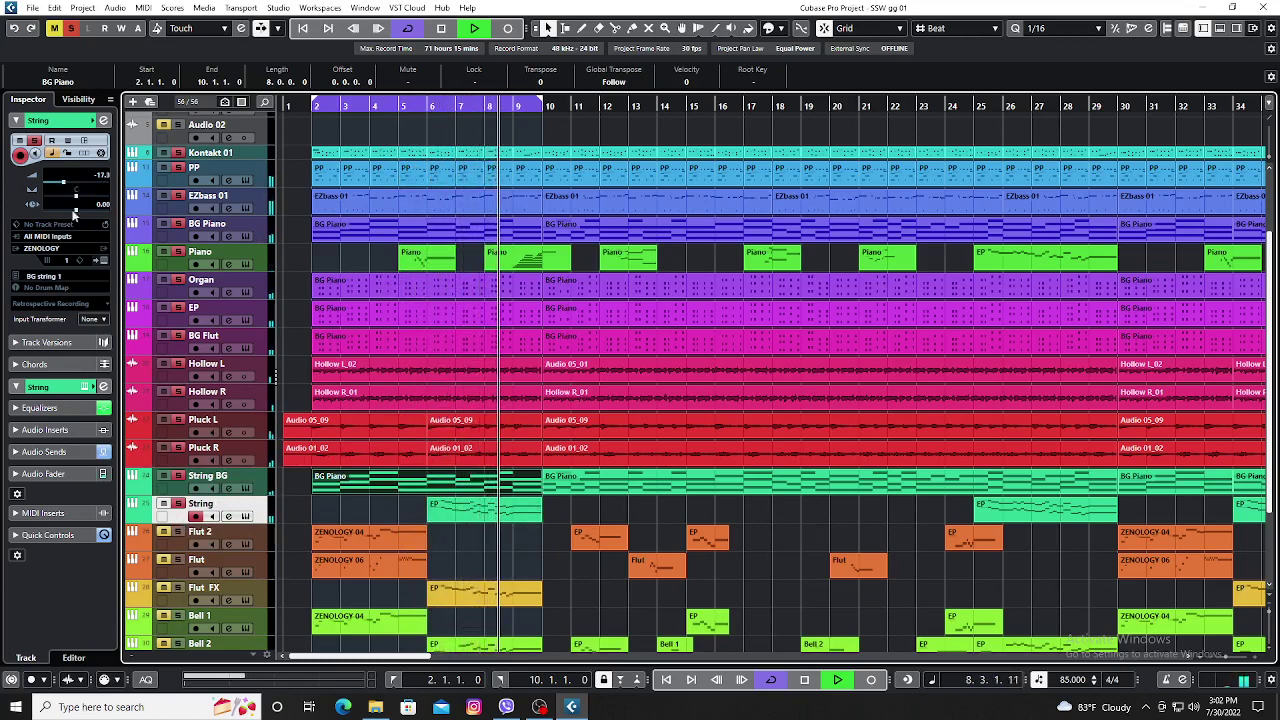
# Clear all solos, then solo only the String track and play it from bar 6.
pyautogui.press('space')
pyautogui.click(72, 30)
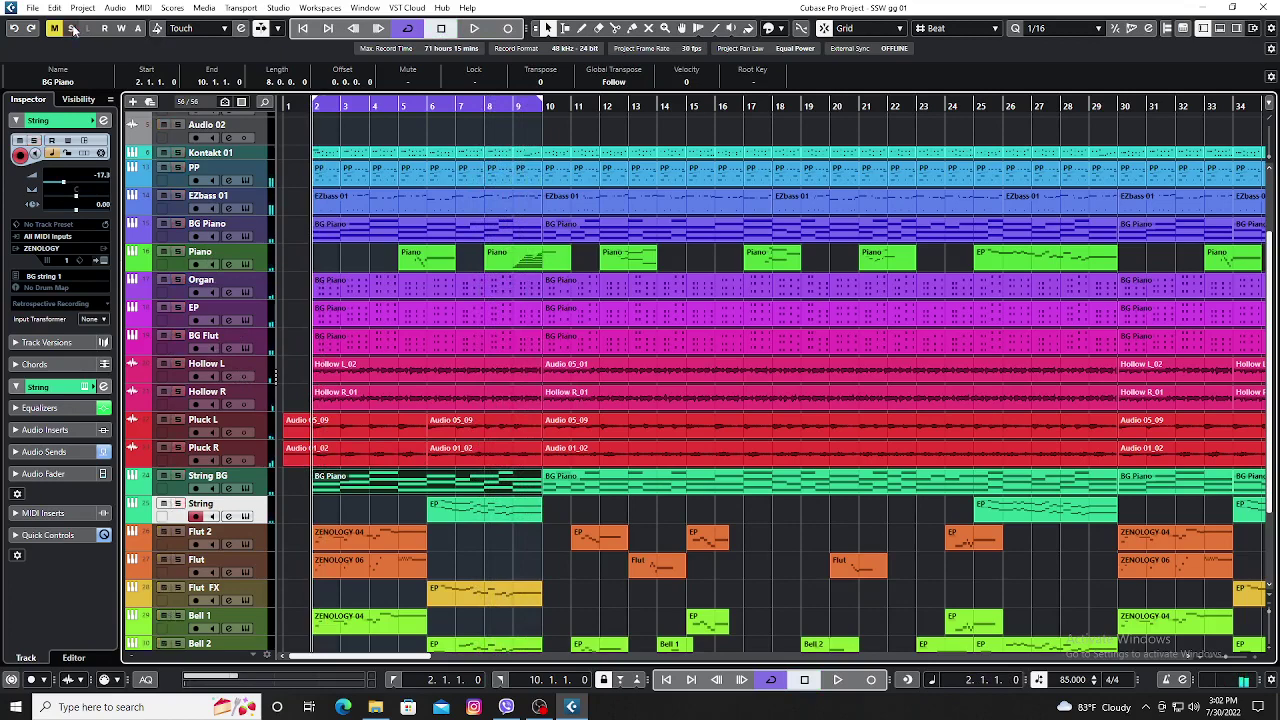
pyautogui.click(428, 105)
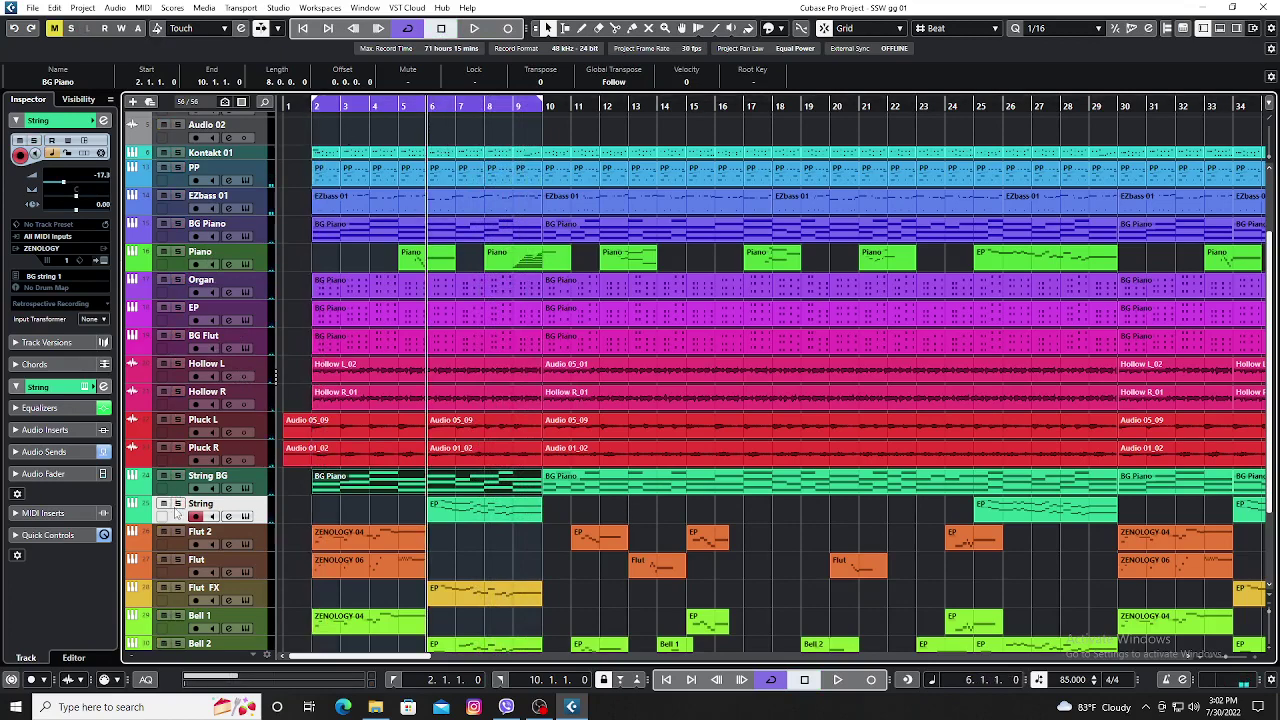
pyautogui.click(178, 503)
pyautogui.press('space')
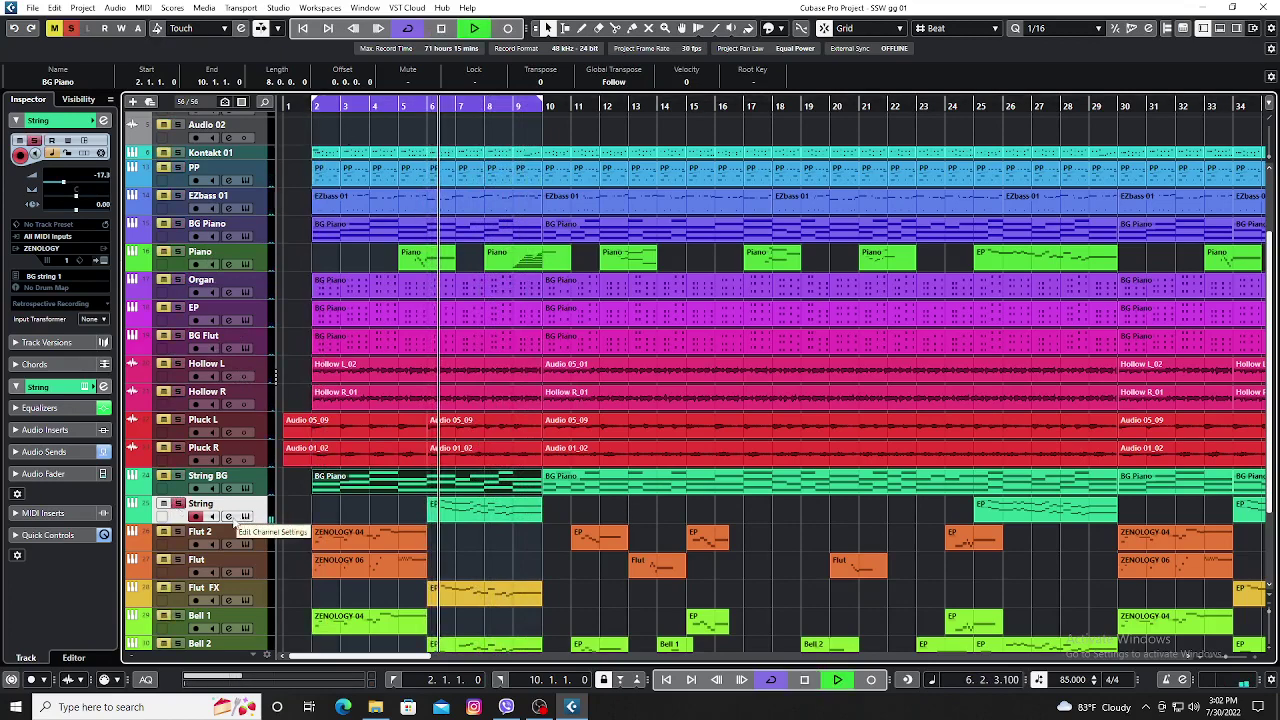
# View the String track's ZENOLOGY instrument and open its bar 6 part in a full-size key editor.
pyautogui.click(246, 516)
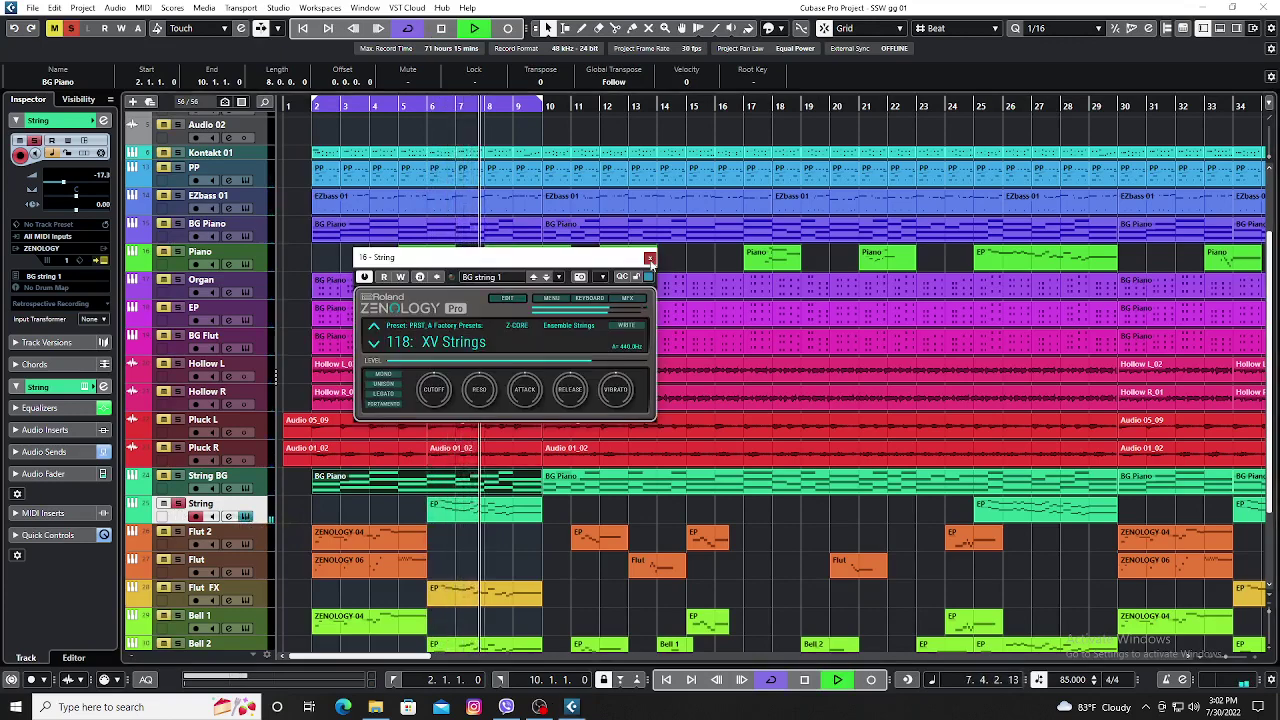
pyautogui.click(649, 260)
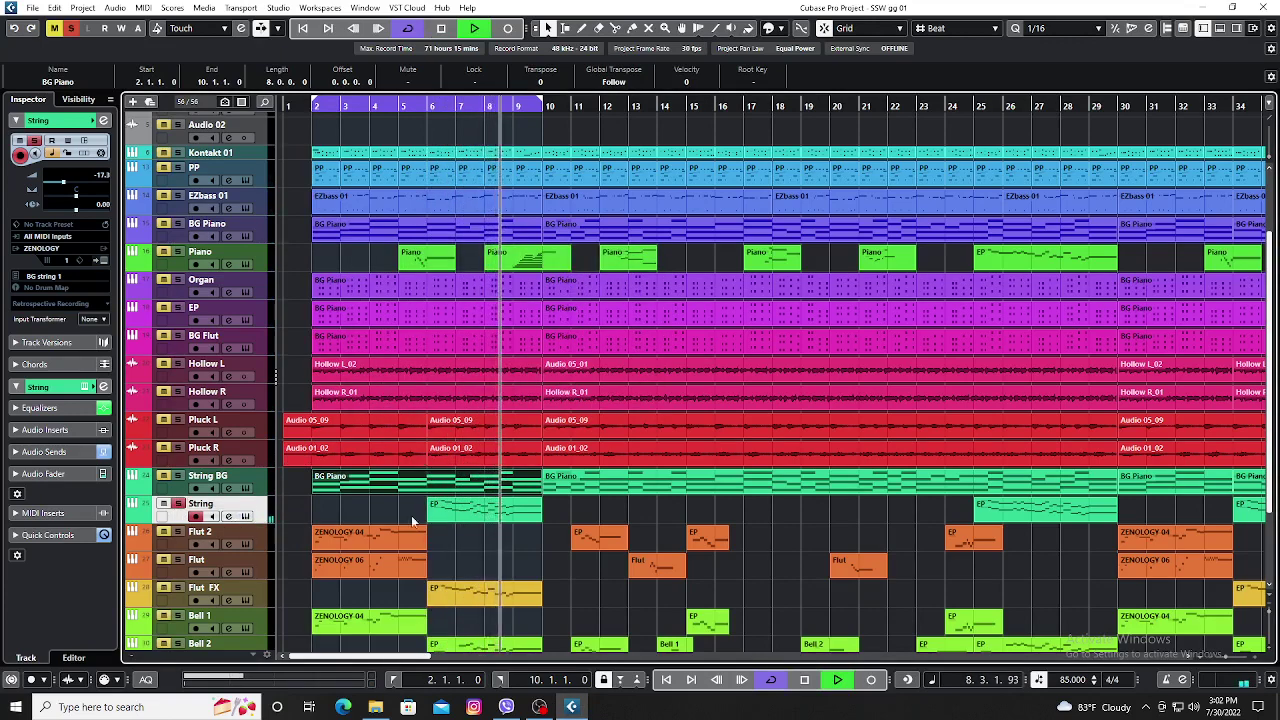
pyautogui.doubleClick(461, 514)
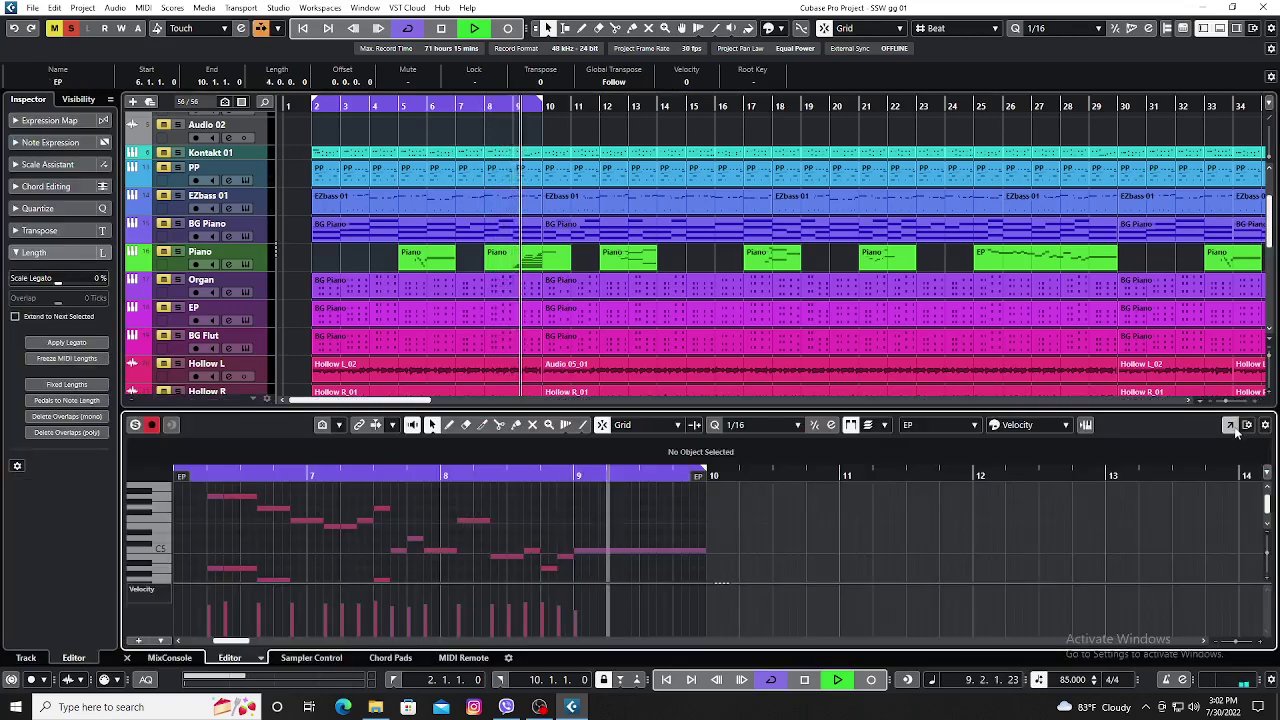
pyautogui.click(1231, 425)
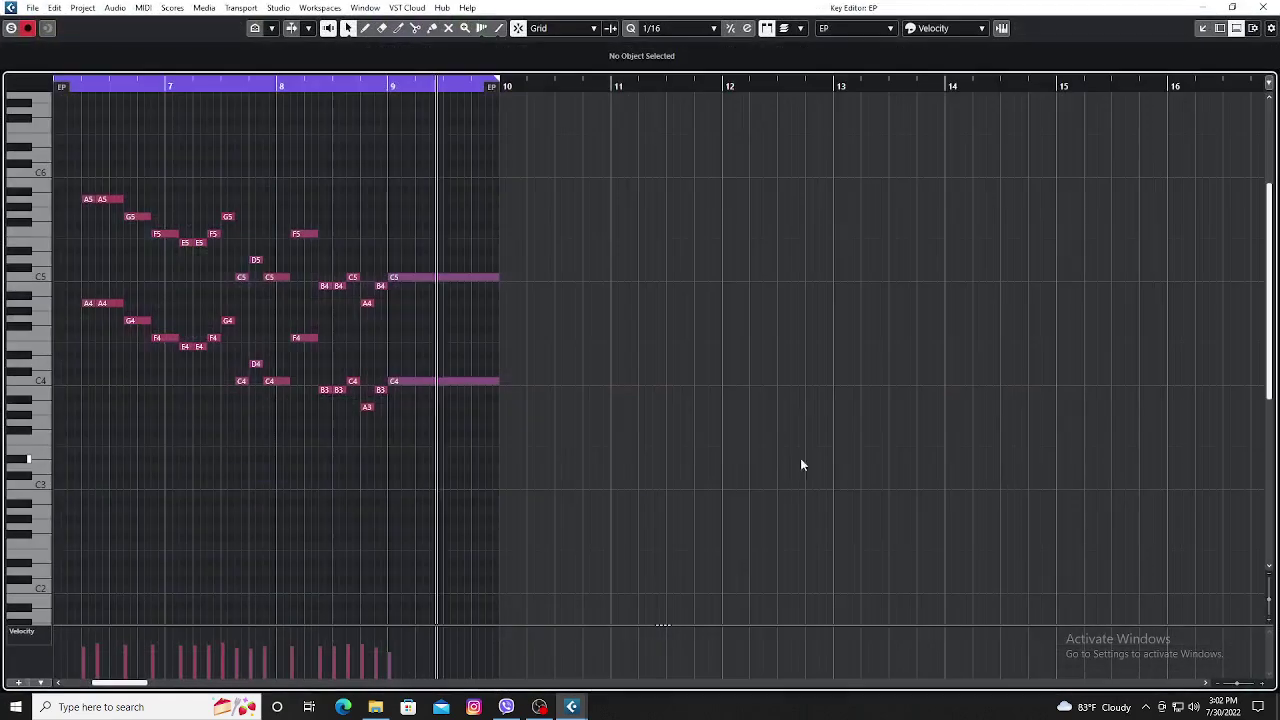
# Audition the lower-octave melody notes of the String part one by one, starting from A4, G4, F4 and E4.
pyautogui.click(88, 305)
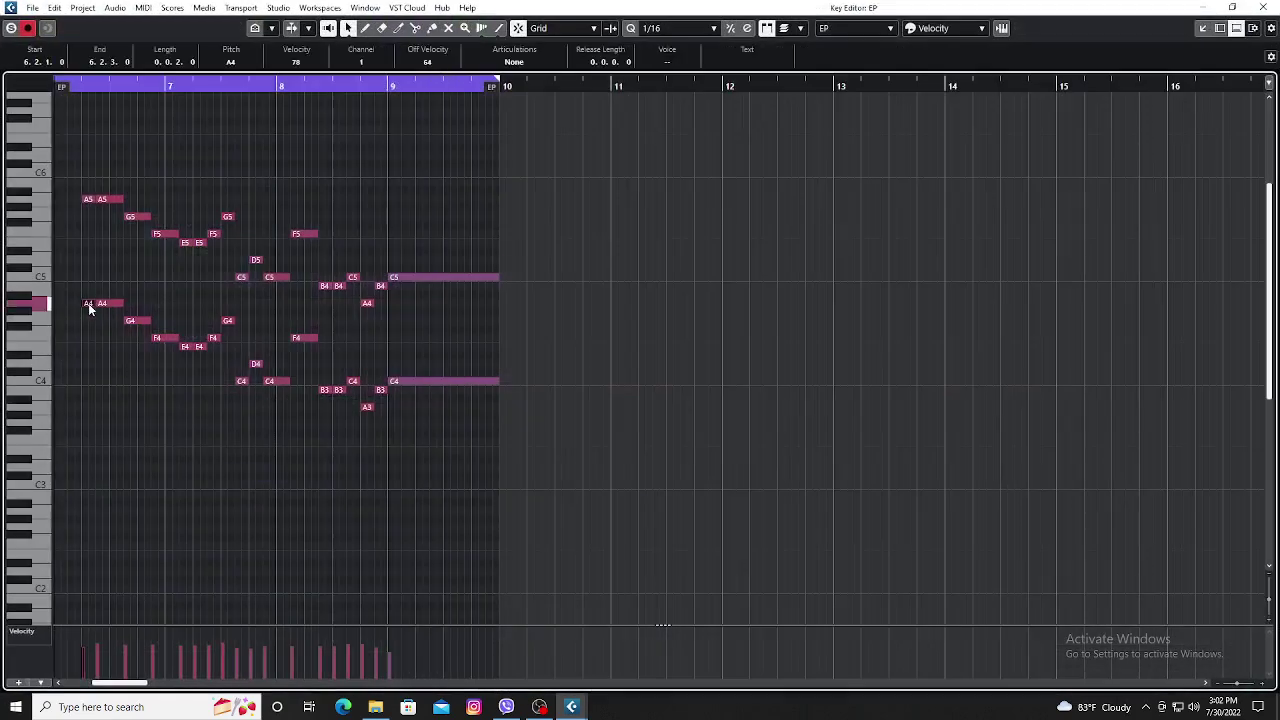
pyautogui.click(139, 322)
pyautogui.click(160, 338)
pyautogui.click(186, 346)
pyautogui.click(198, 346)
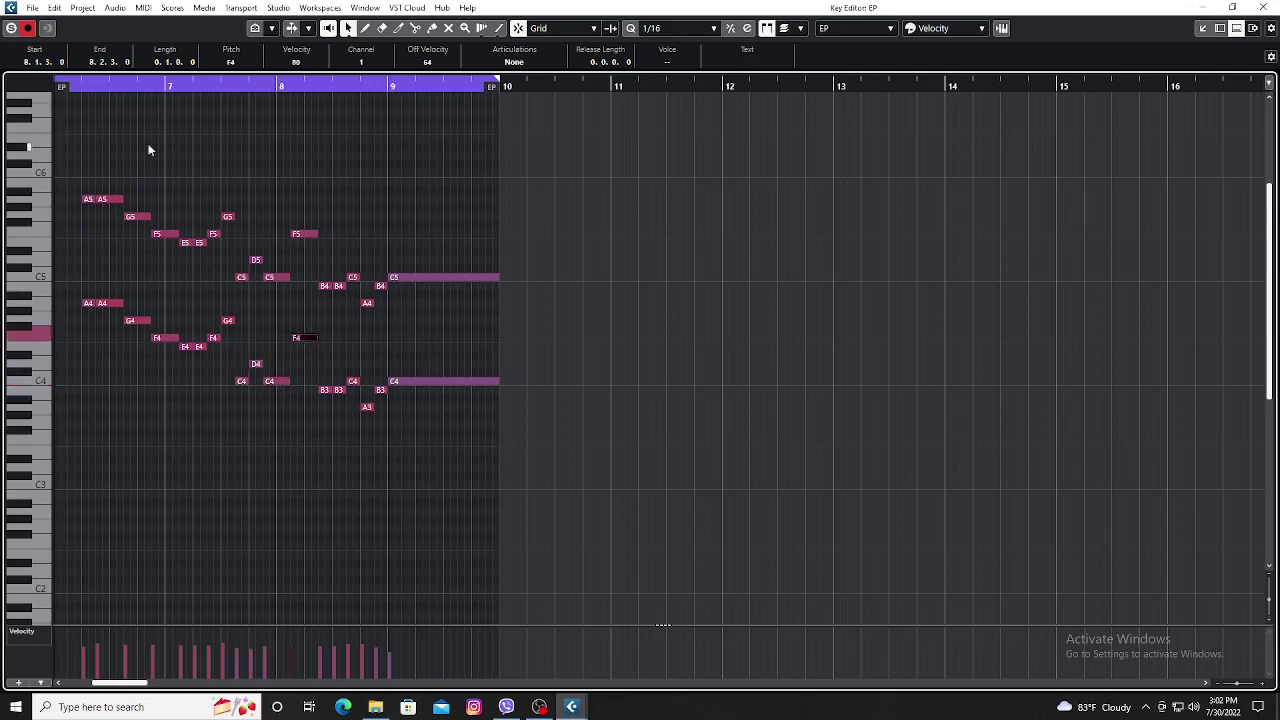
# Play the String part from its first note in bar 6 and close the key editor.
pyautogui.click(82, 86)
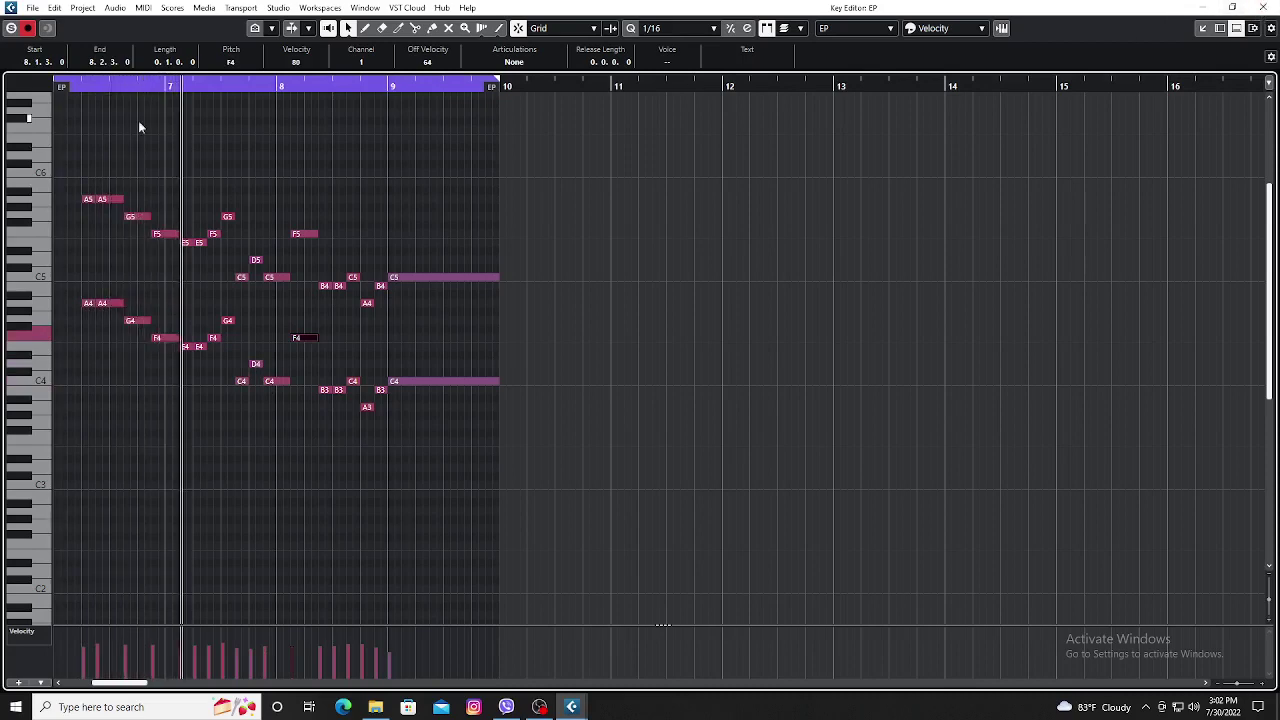
pyautogui.press('space')
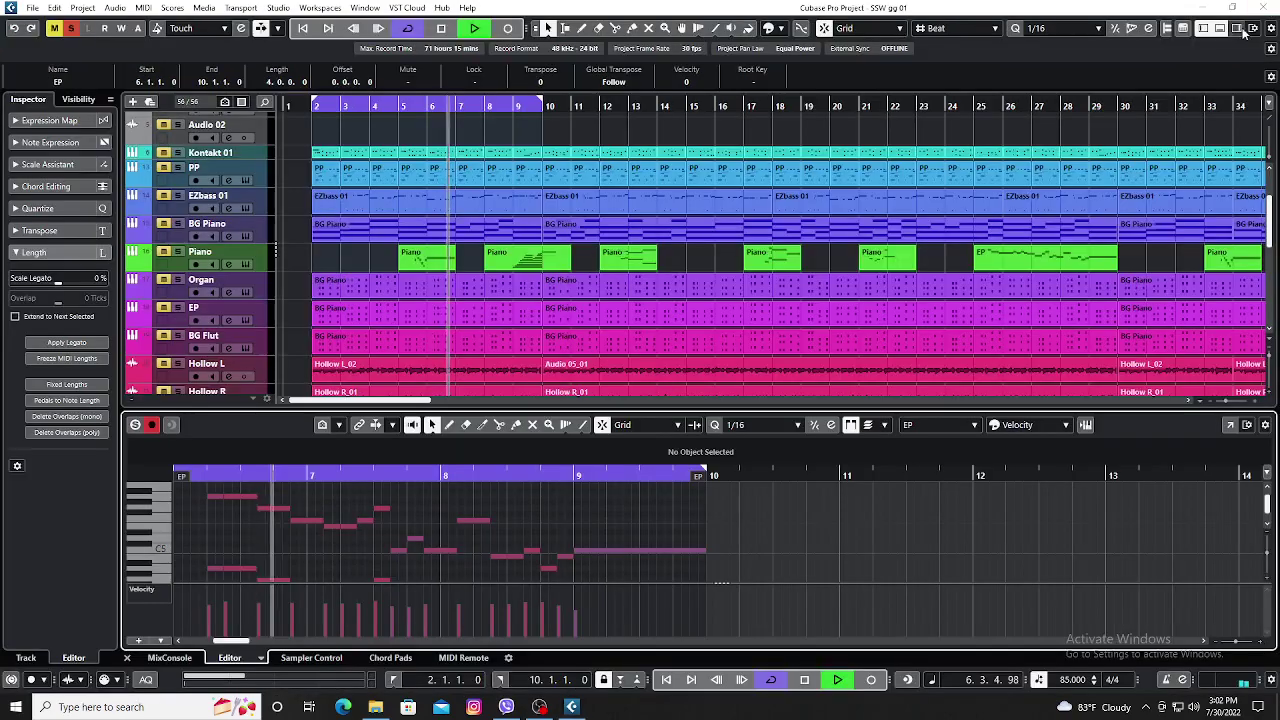
pyautogui.click(1220, 28)
pyautogui.click(1220, 28)
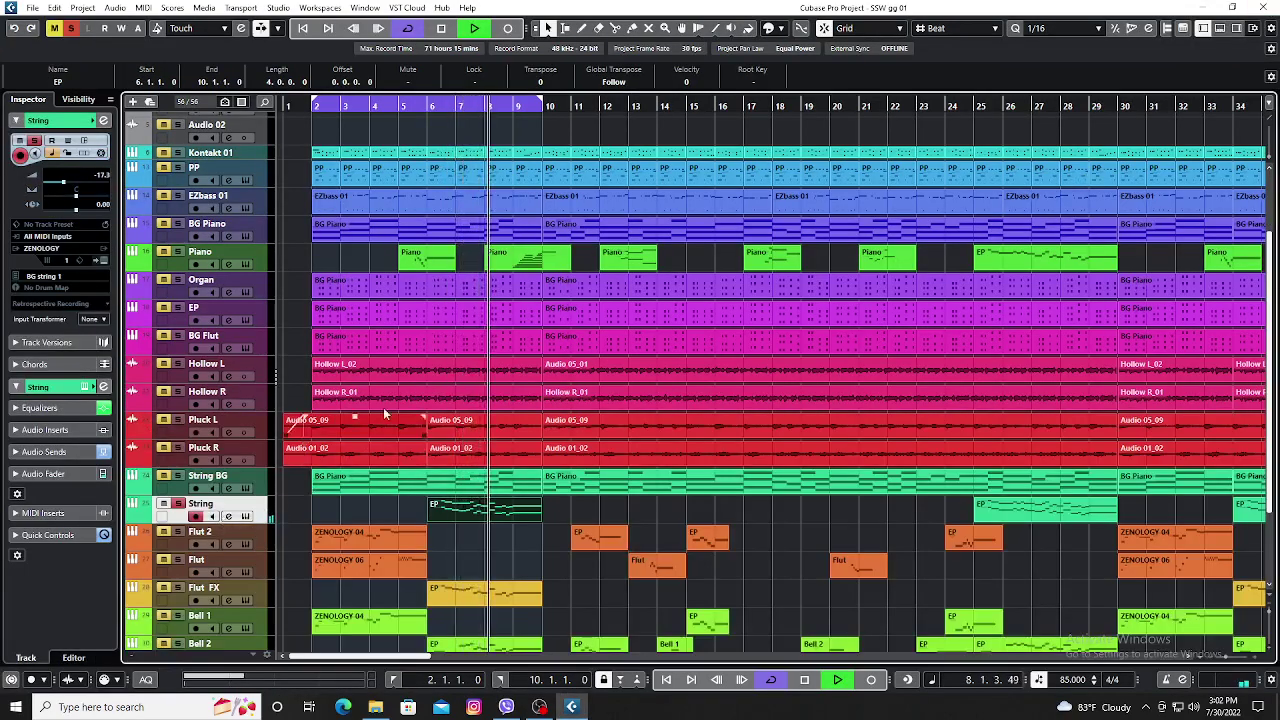
# Return to bar 2, solo Flut 2 in place of String, and start playback.
pyautogui.press('space')
pyautogui.click(313, 108)
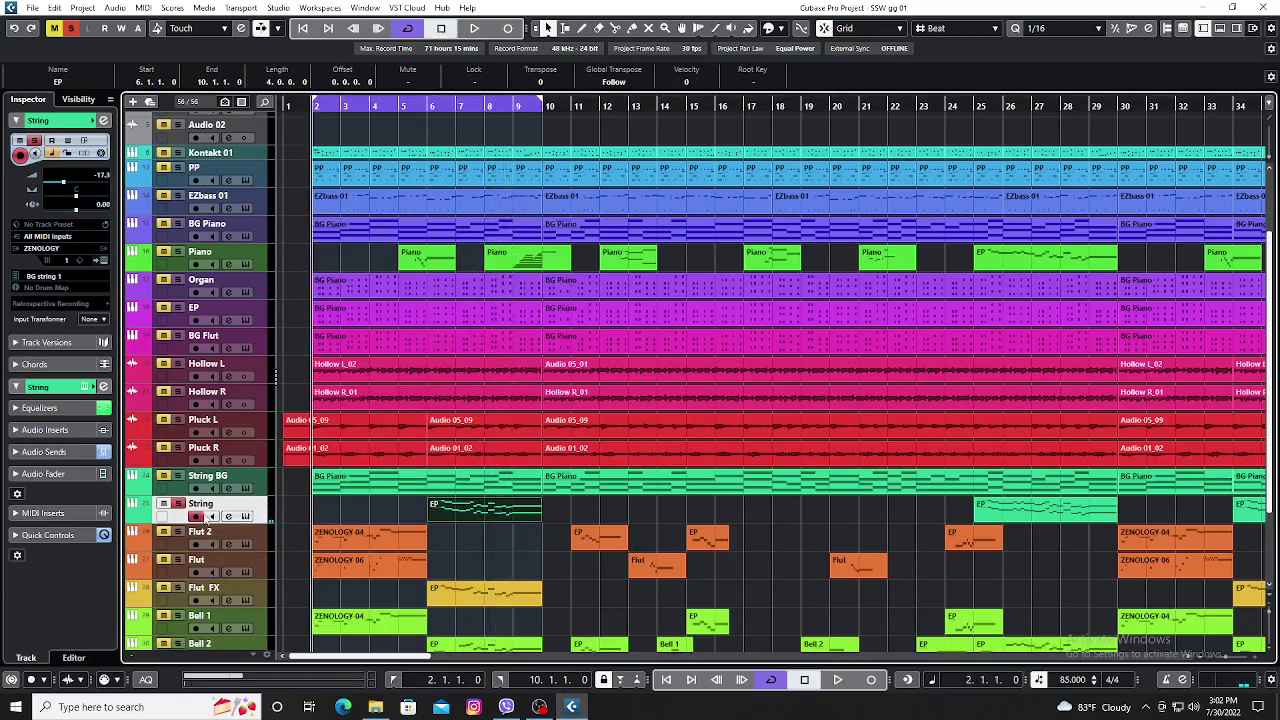
pyautogui.click(179, 504)
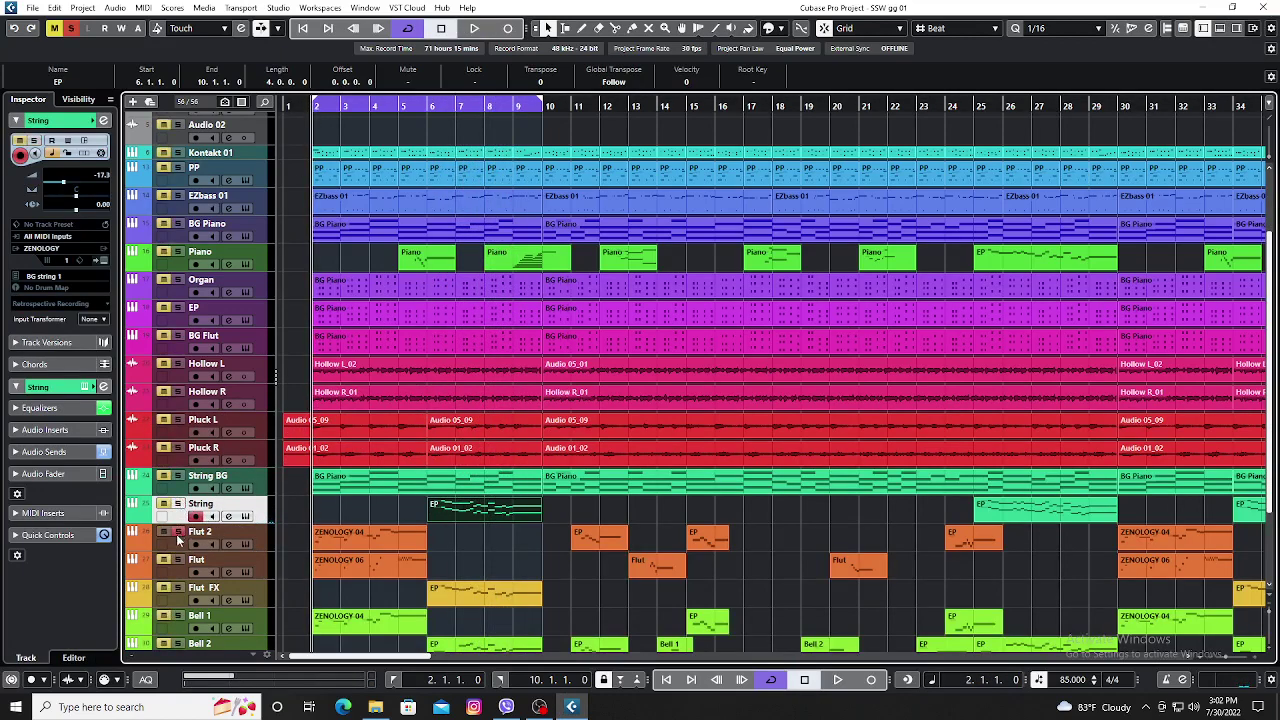
pyautogui.click(178, 532)
pyautogui.press('space')
# View the Flut 2 track's ZENOLOGY instrument and examine its bar 2 part's notes in a full-size key editor.
pyautogui.click(245, 544)
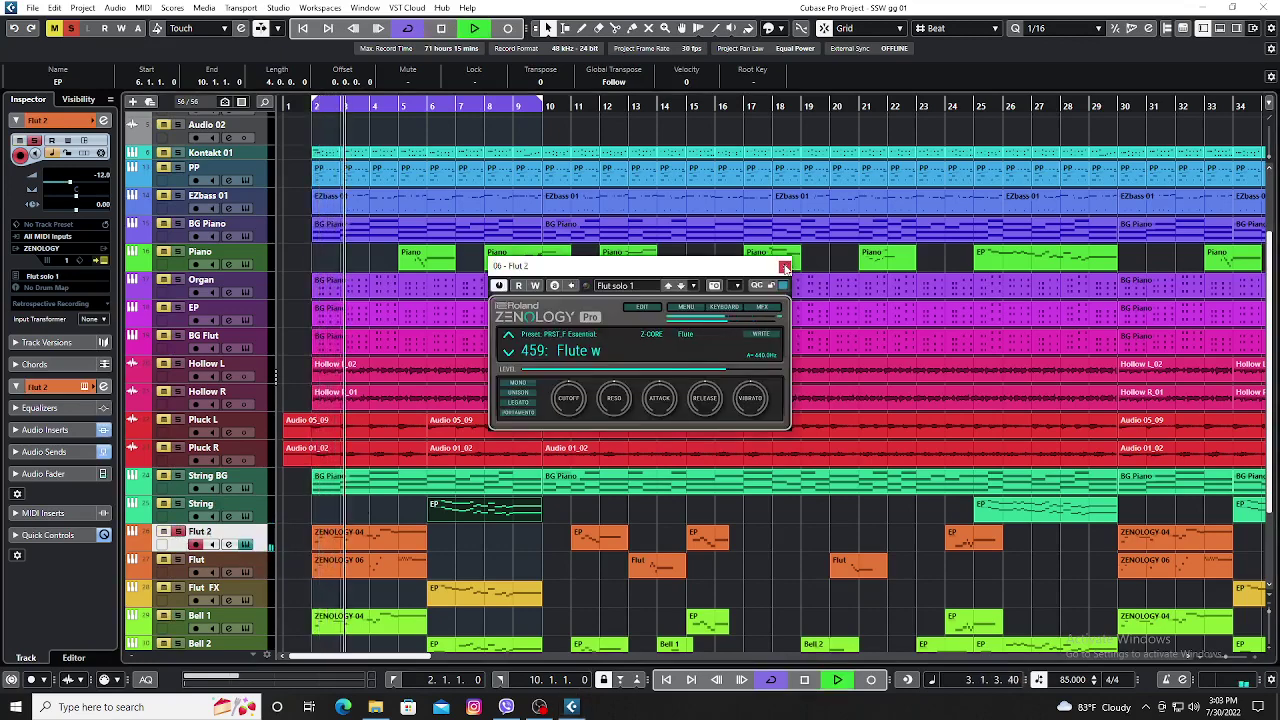
pyautogui.click(785, 268)
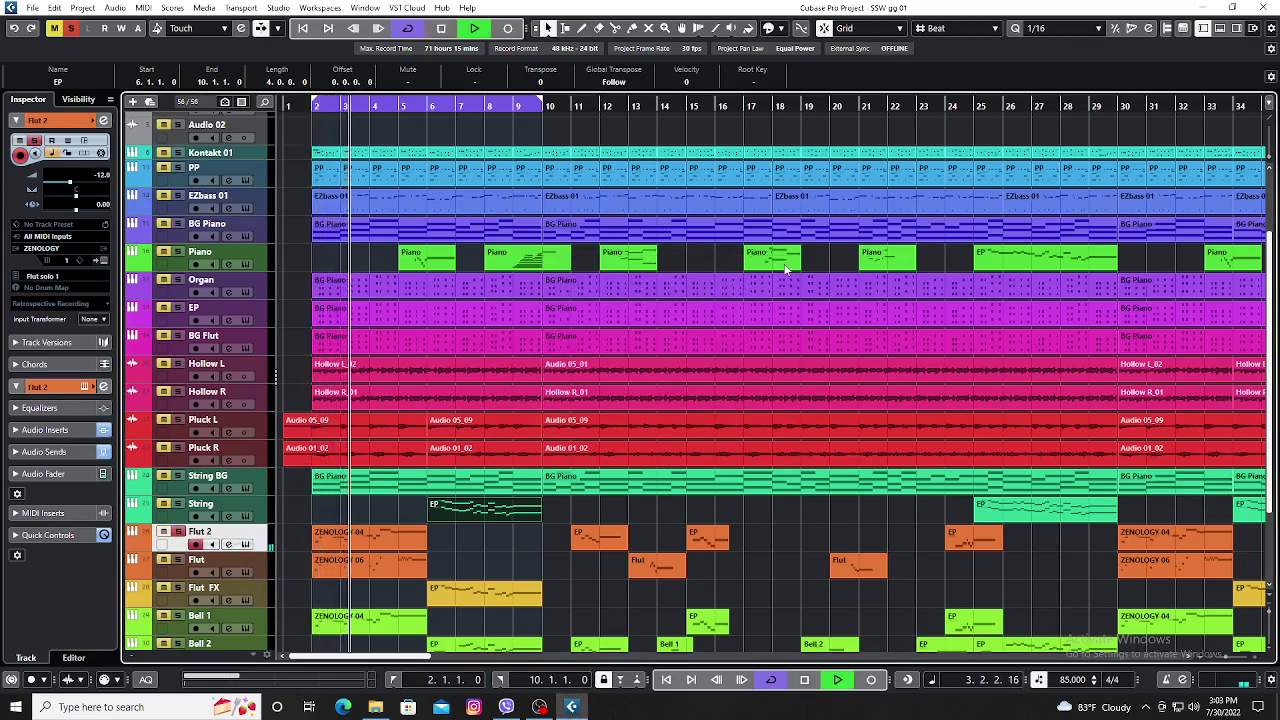
pyautogui.doubleClick(392, 542)
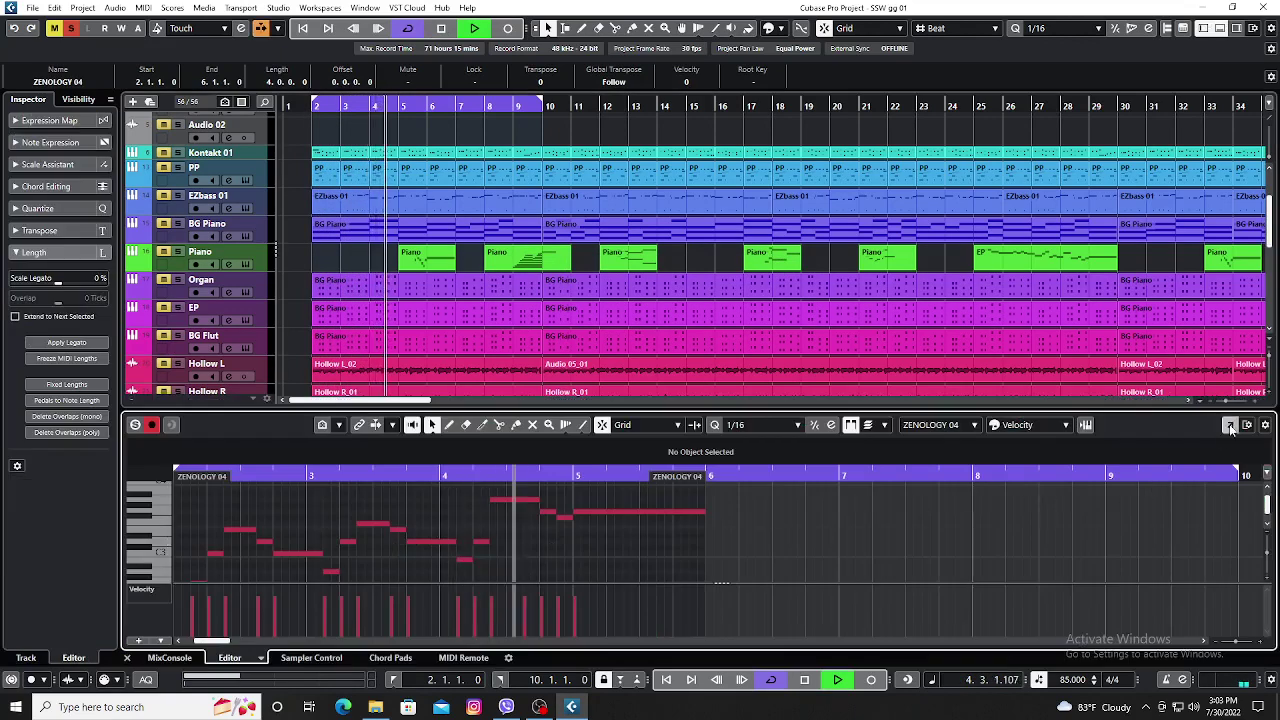
pyautogui.click(1230, 425)
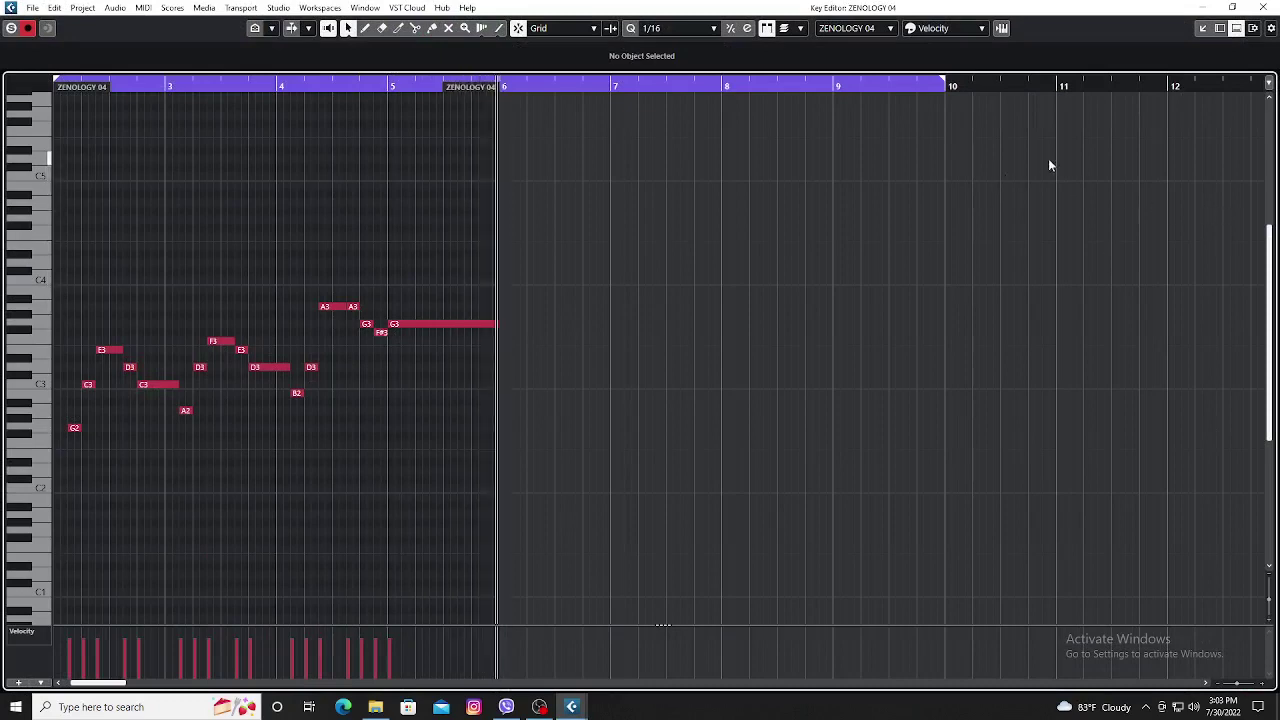
pyautogui.click(1262, 9)
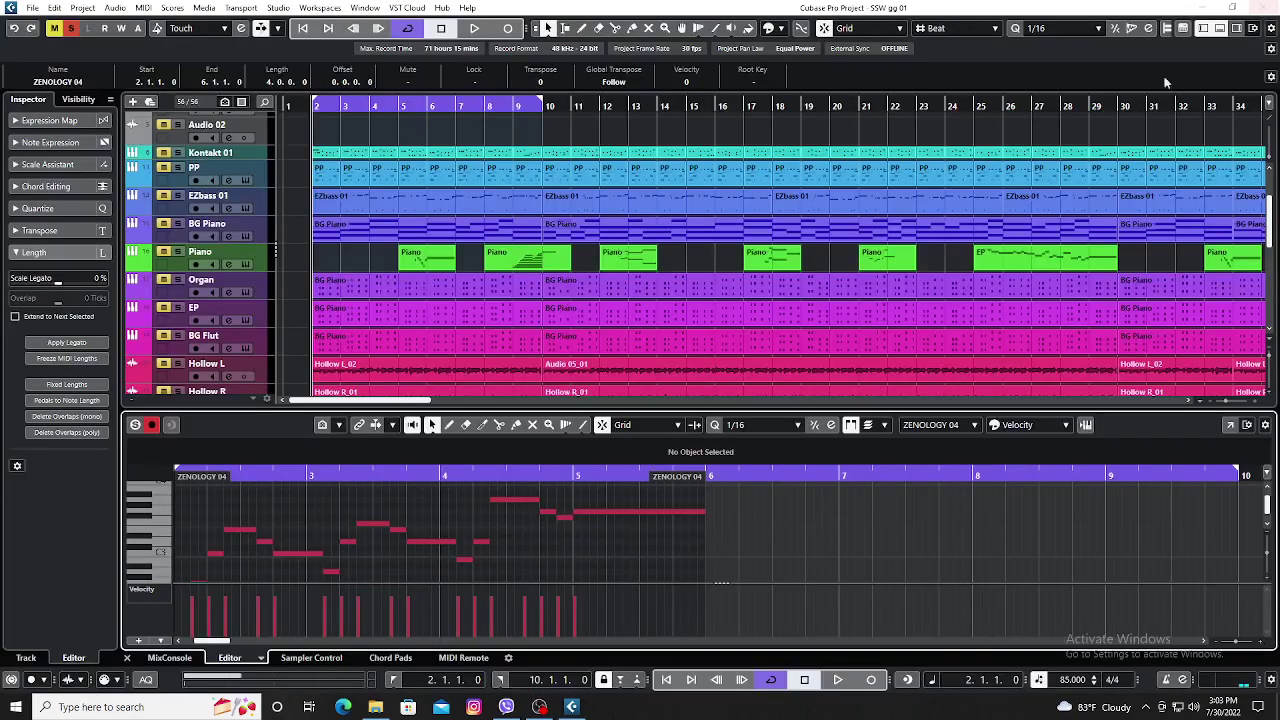
pyautogui.click(1221, 29)
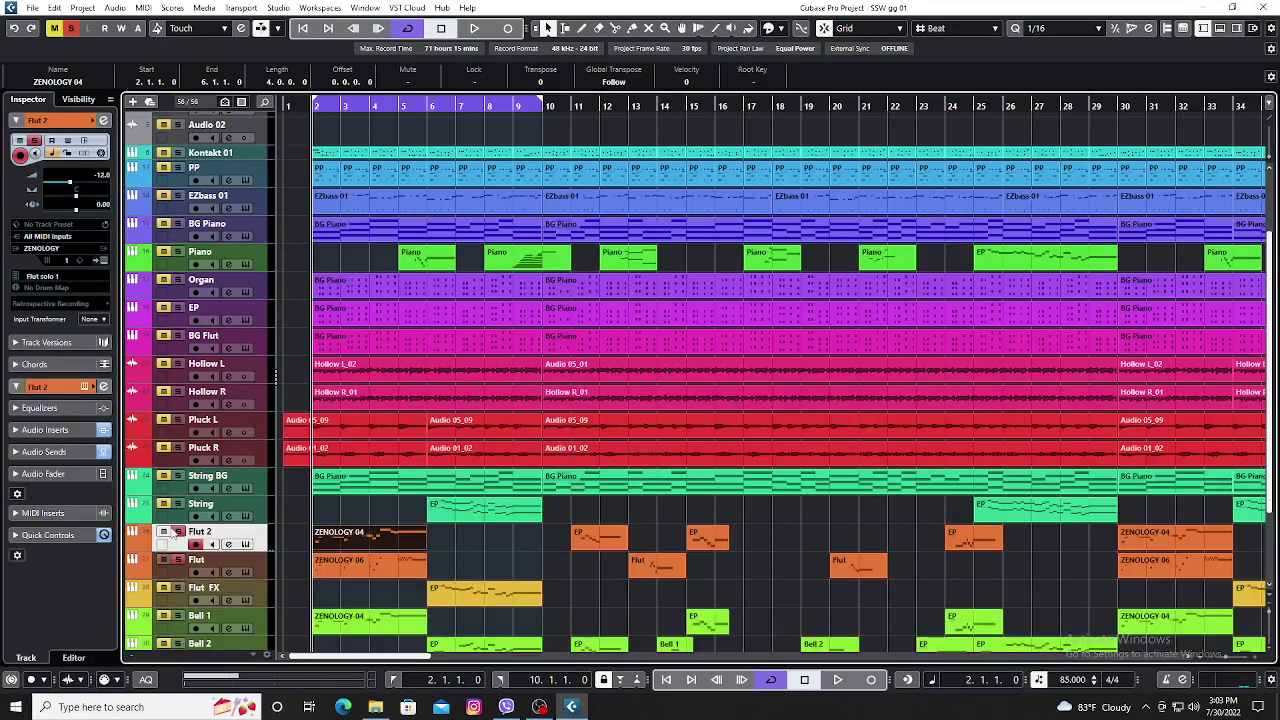
# Solo Flut in place of Flut 2 and examine its bar 2 part's notes up close in a full-size key editor.
pyautogui.click(174, 572)
pyautogui.press('space')
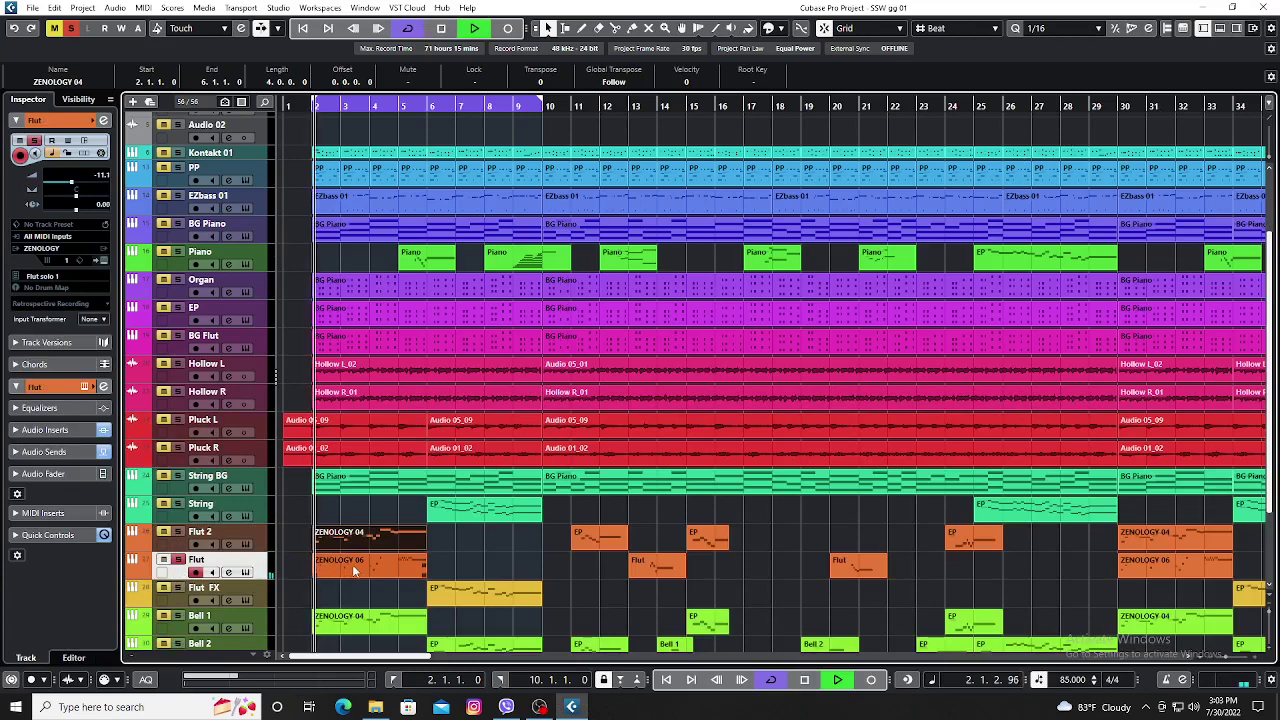
pyautogui.doubleClick(370, 565)
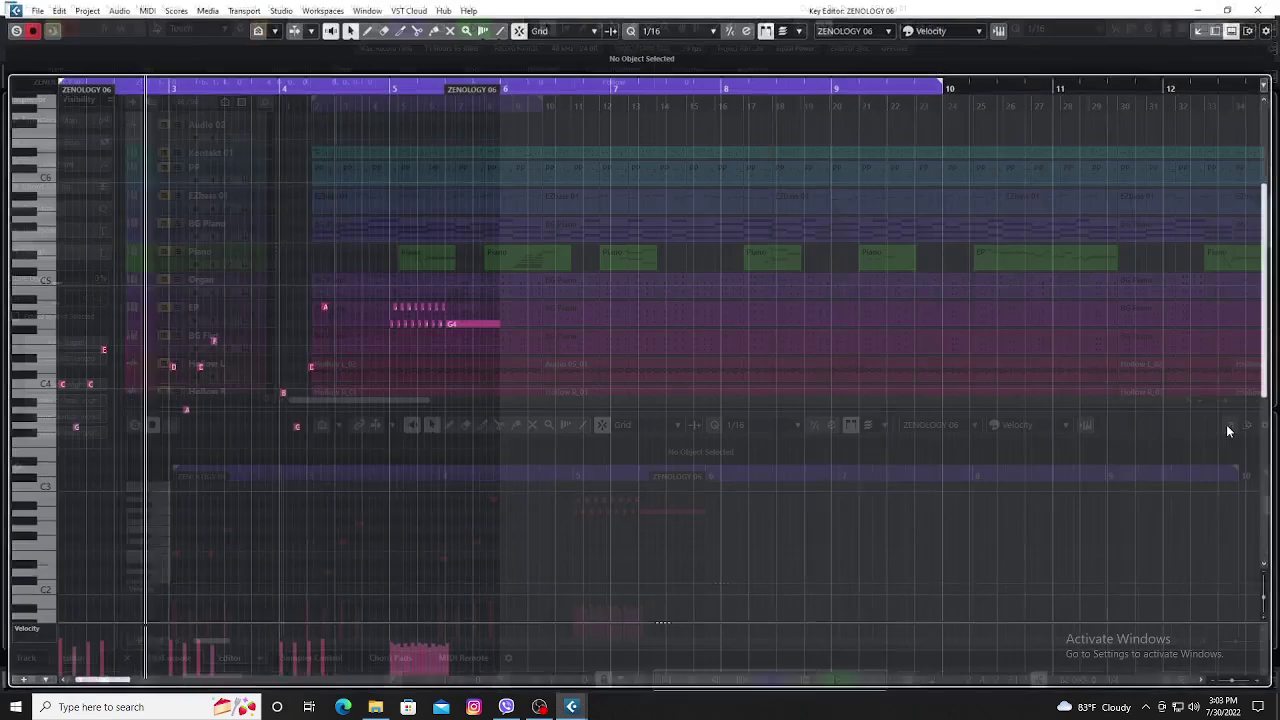
pyautogui.hotkey('ctrl', 'e')
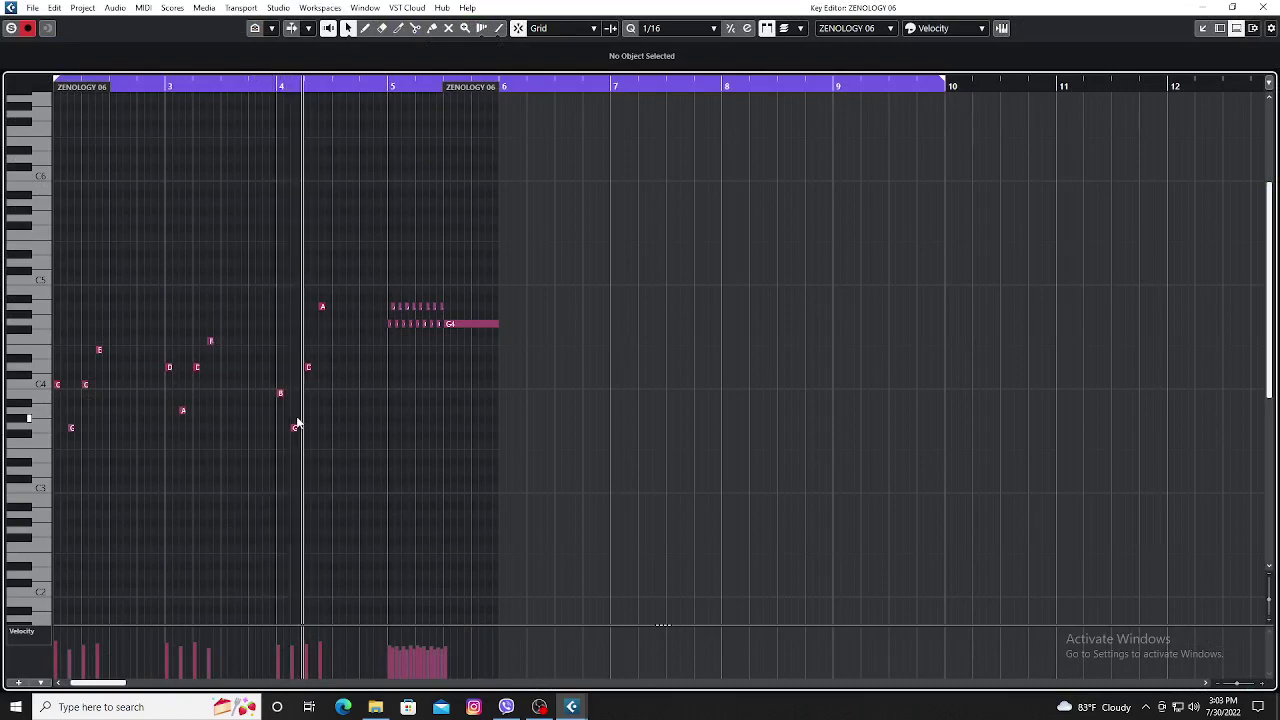
pyautogui.press('h')
pyautogui.press('h')
pyautogui.press('h')
pyautogui.press('h')
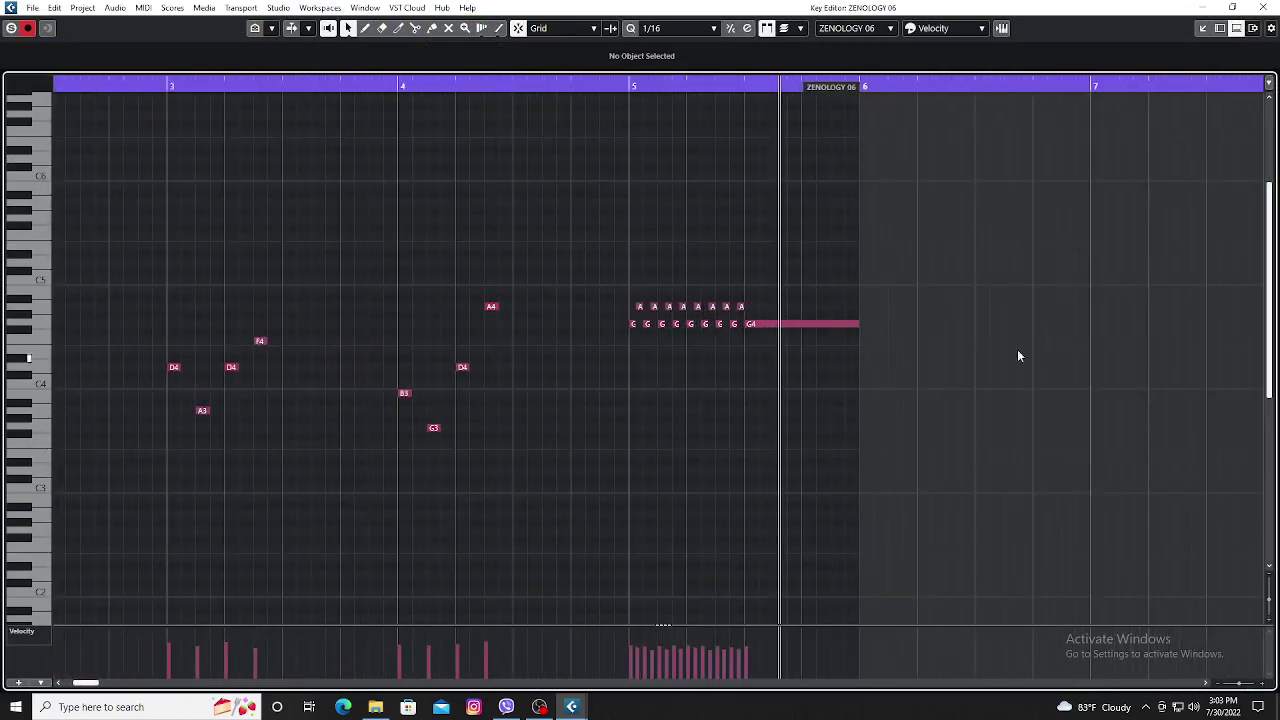
# Close the key editor, add Flut 2 to the Flut solo, and play both tracks from bar 2.
pyautogui.click(1264, 9)
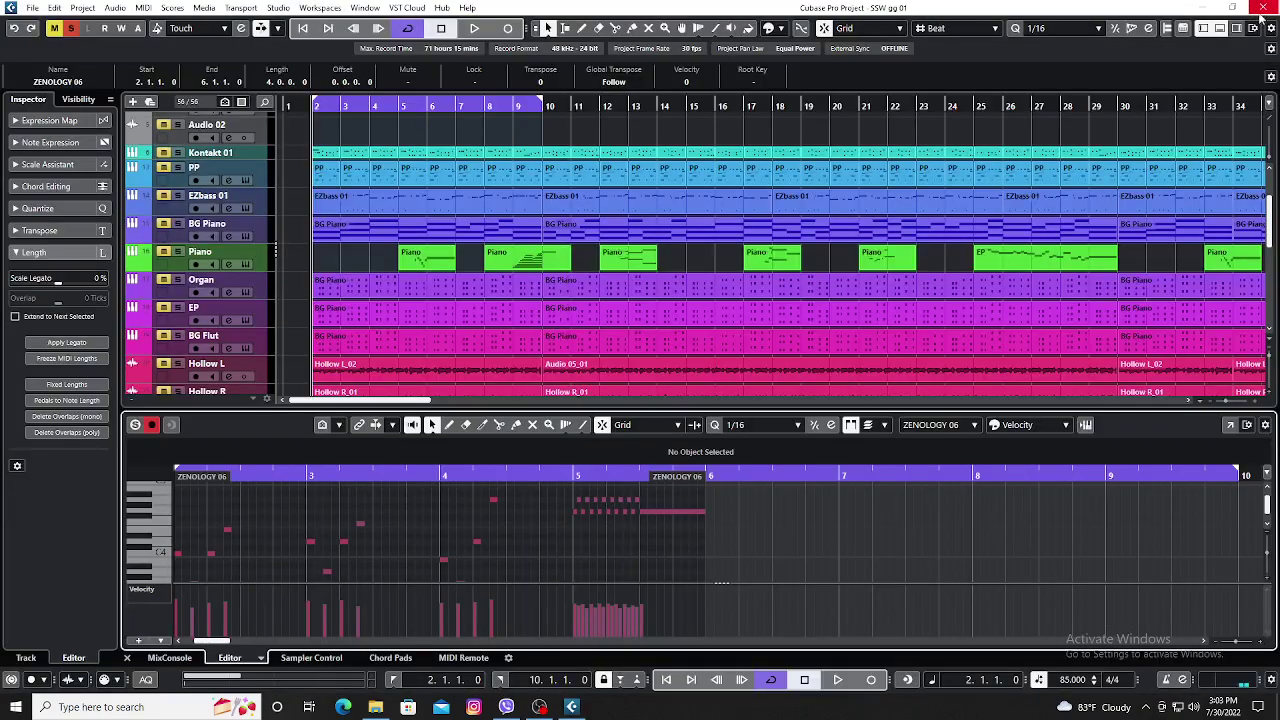
pyautogui.click(1220, 29)
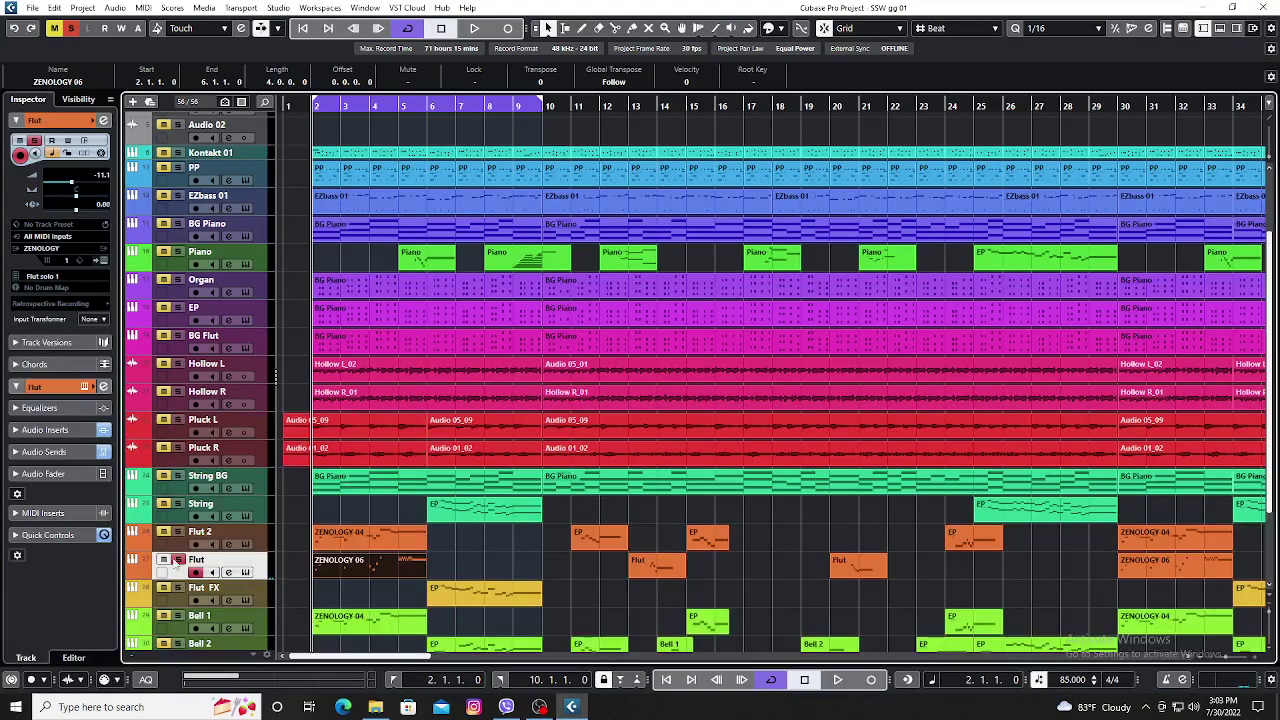
pyautogui.press('space')
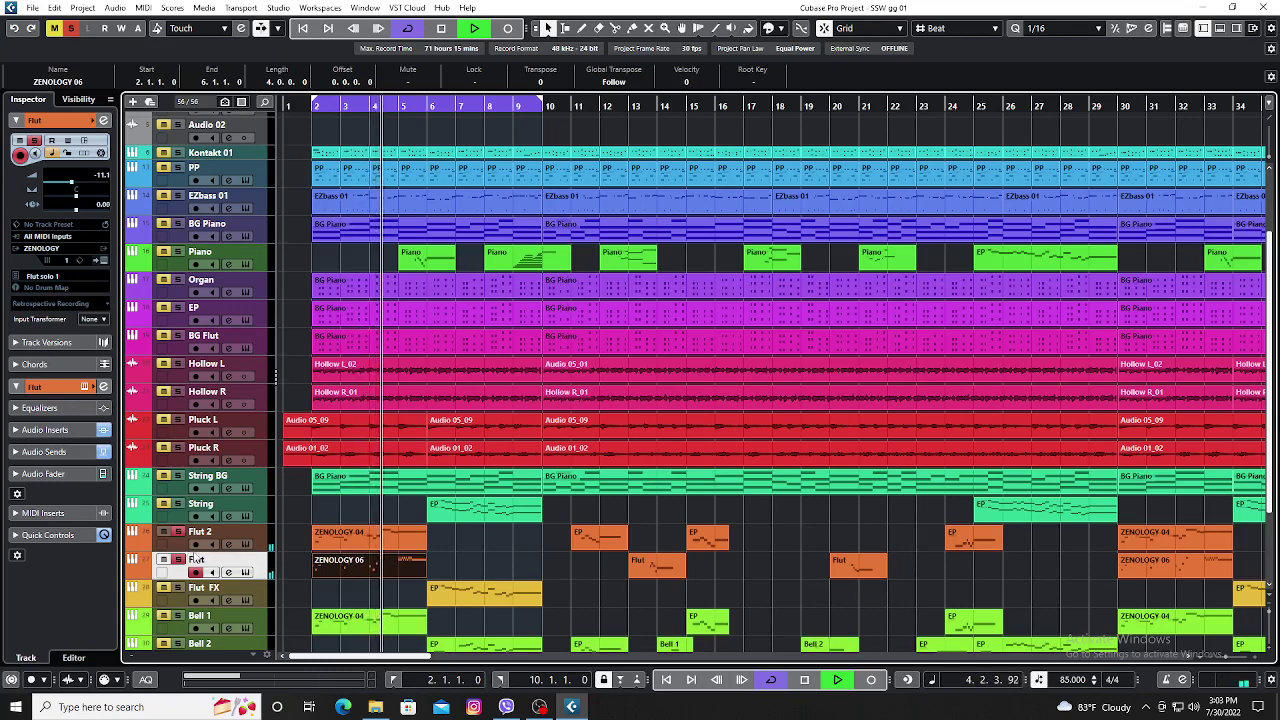
# Solo Bell 1 in place of the two flute tracks, play from bar 2, and view its ZENOLOGY instrument.
pyautogui.scroll(-4, 1272, 390)
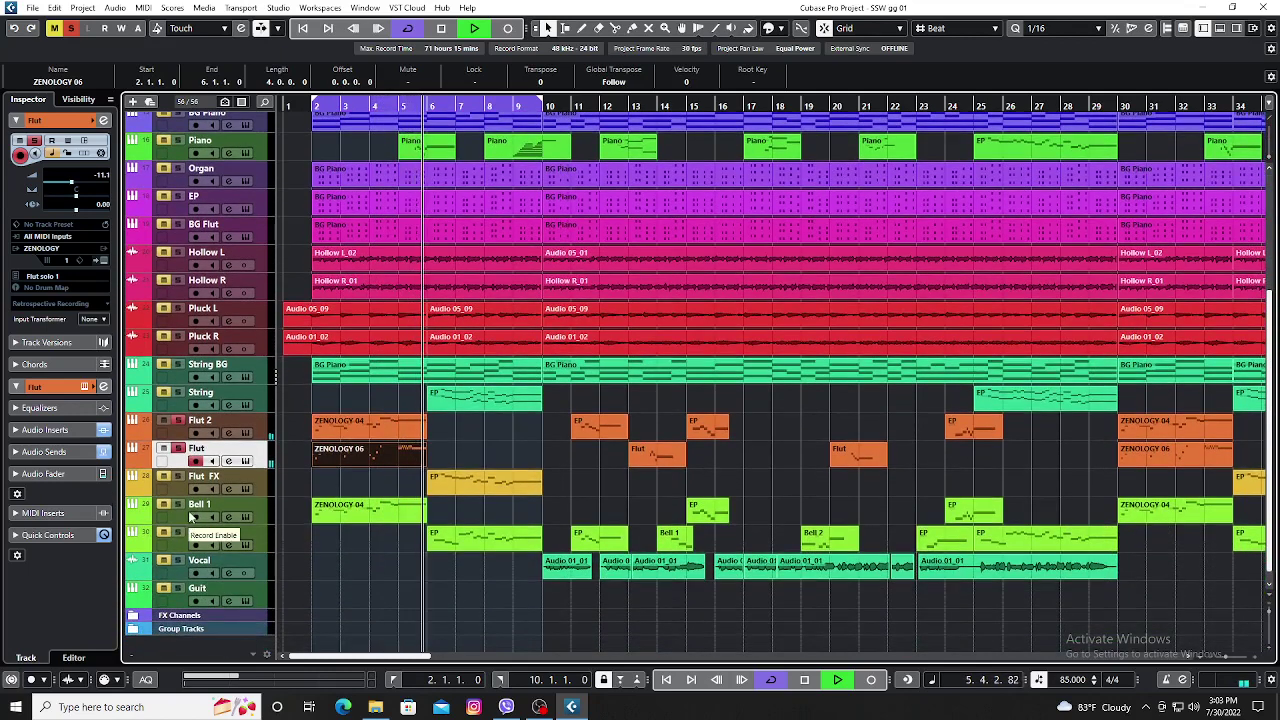
pyautogui.press('space')
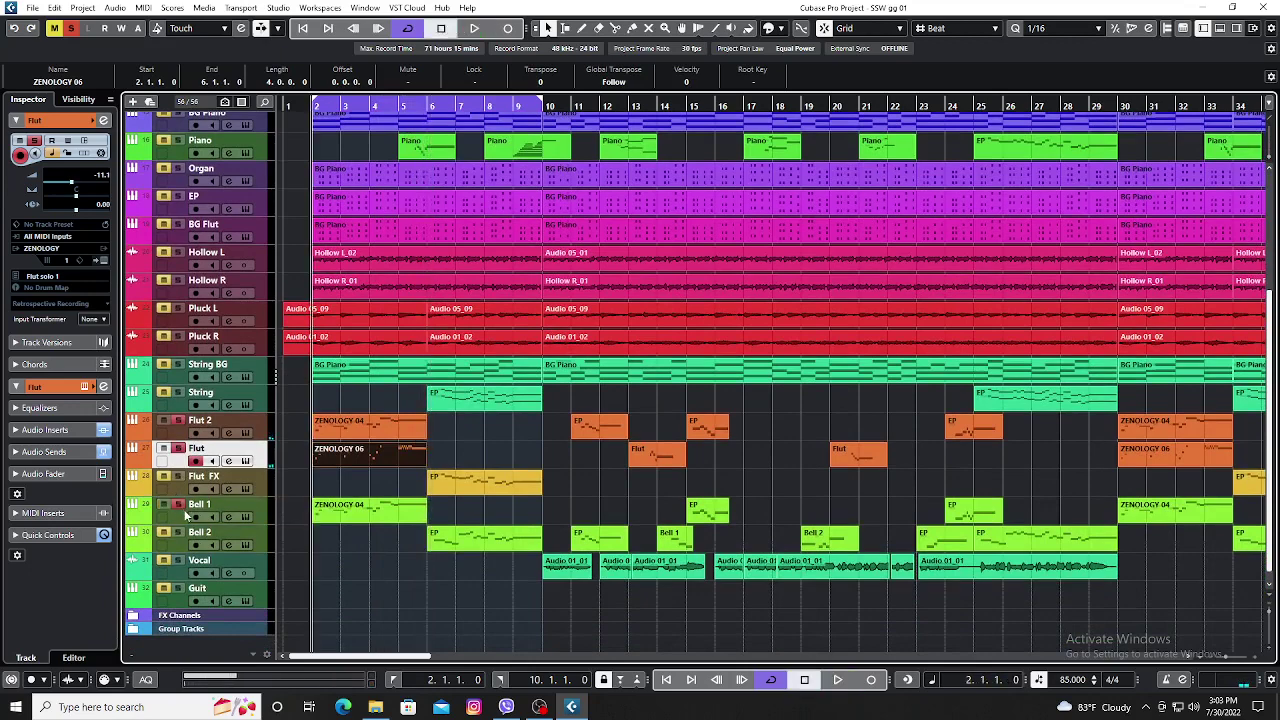
pyautogui.press('space')
pyautogui.click(178, 514)
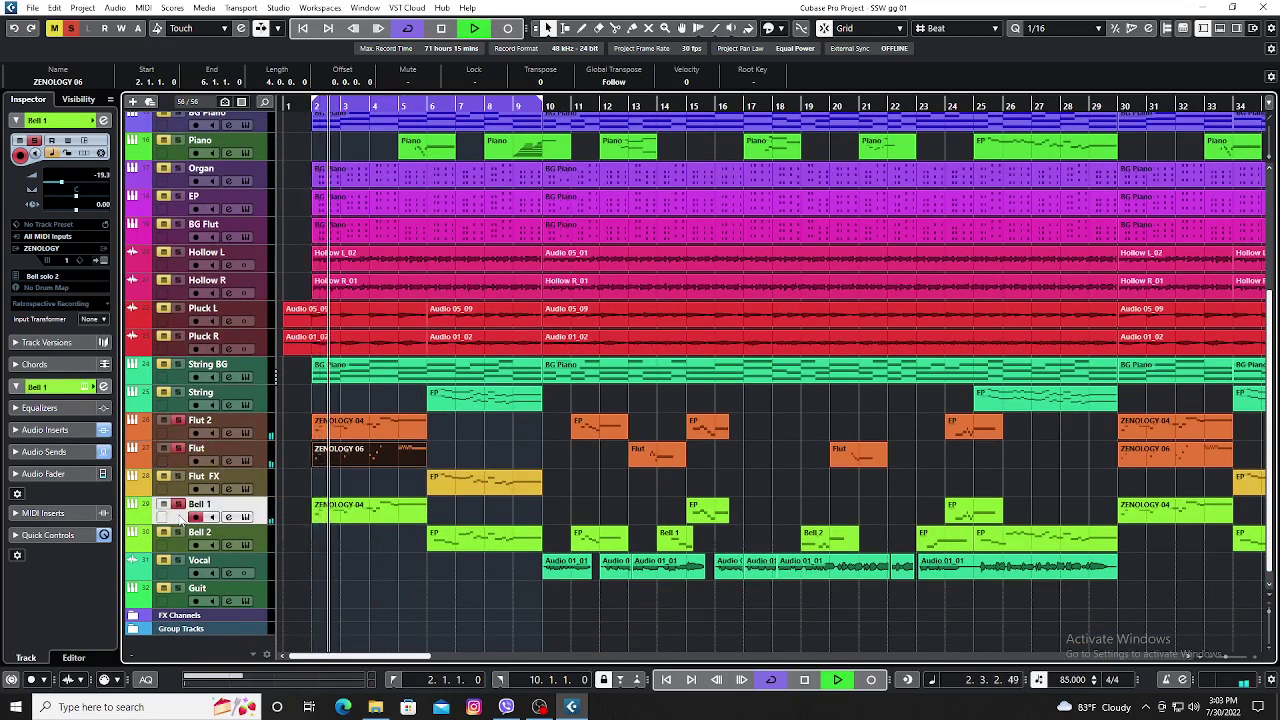
pyautogui.click(246, 518)
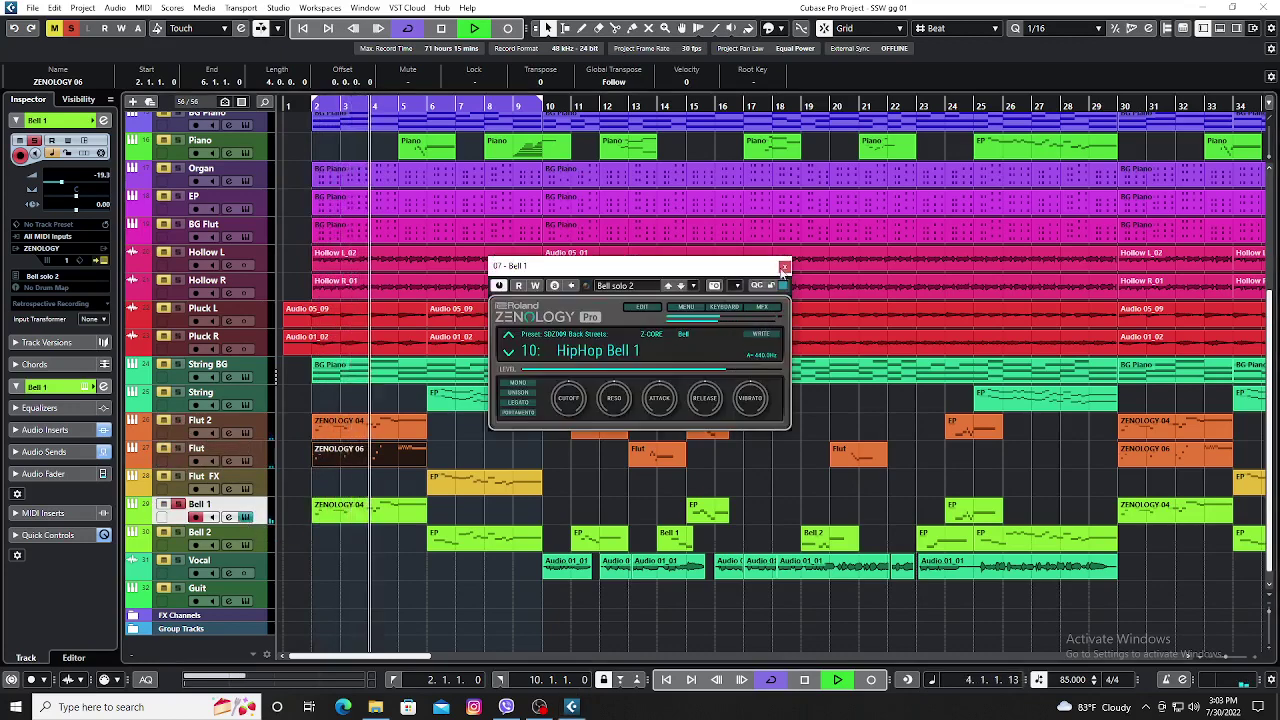
pyautogui.click(784, 267)
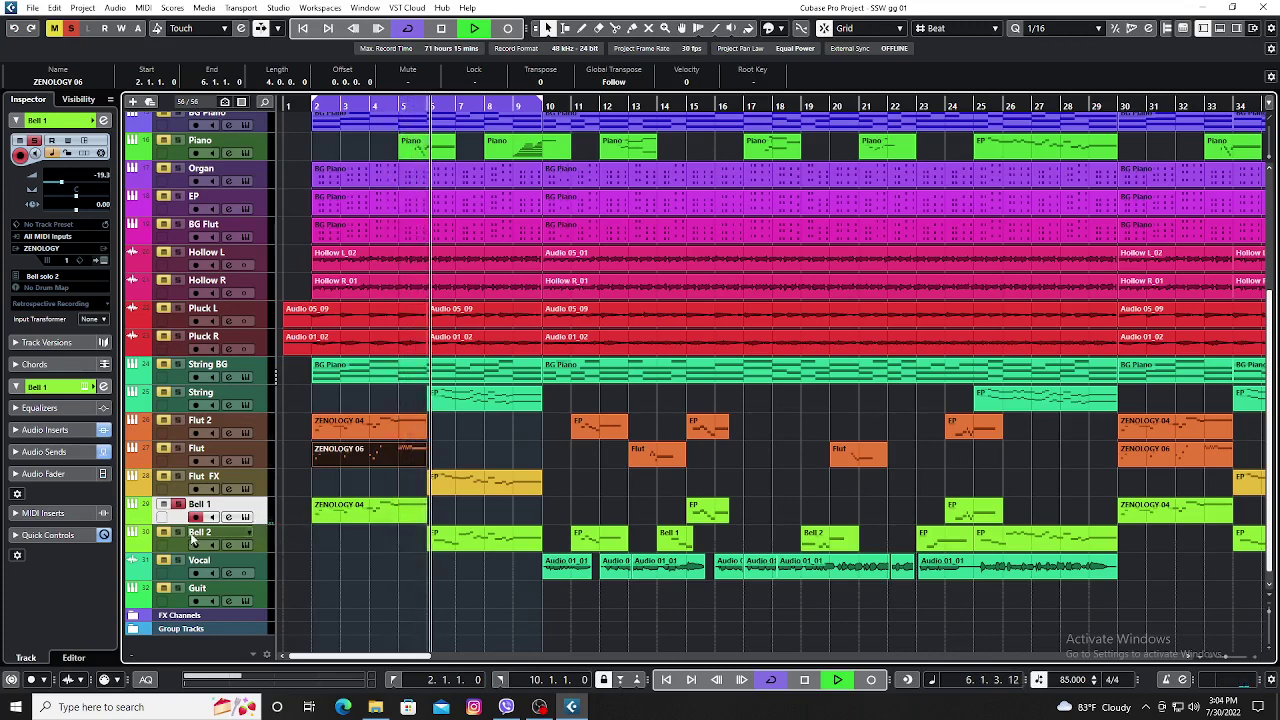
# Add Bell 2 to the Bell 1 solo, play from bar 6, and view Bell 2's ZENOLOGY instrument.
pyautogui.press('space')
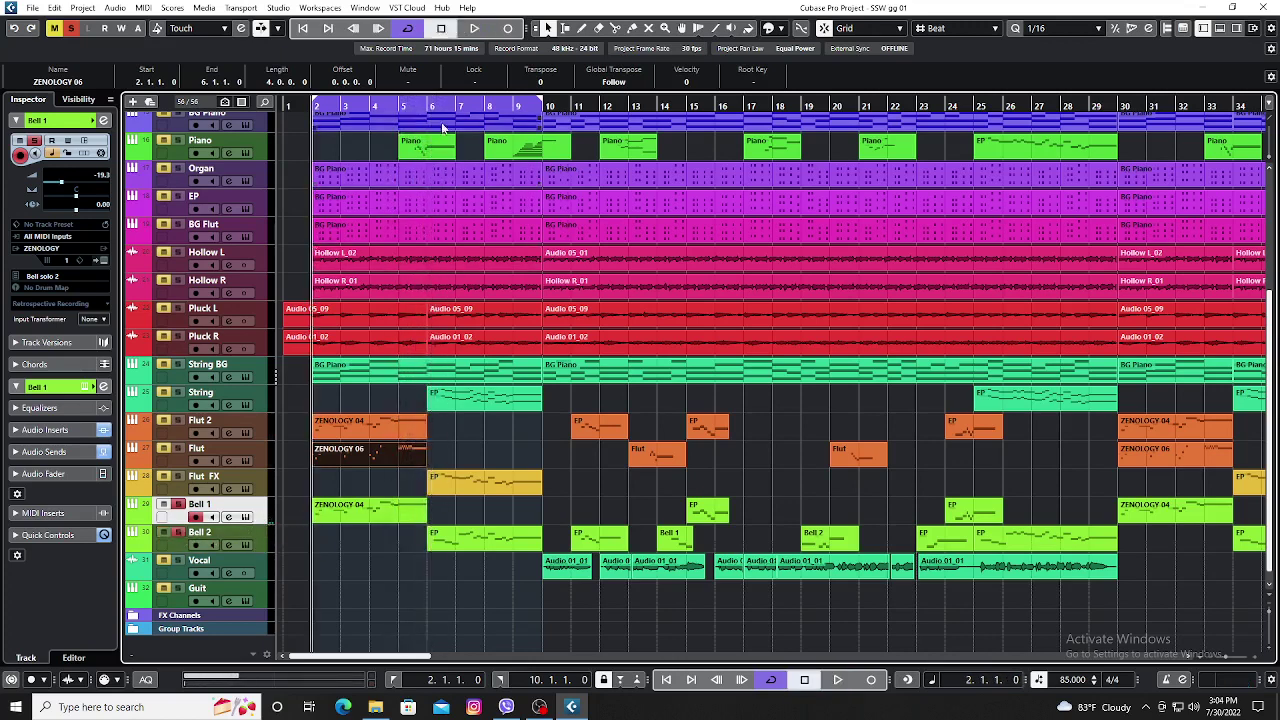
pyautogui.press('space')
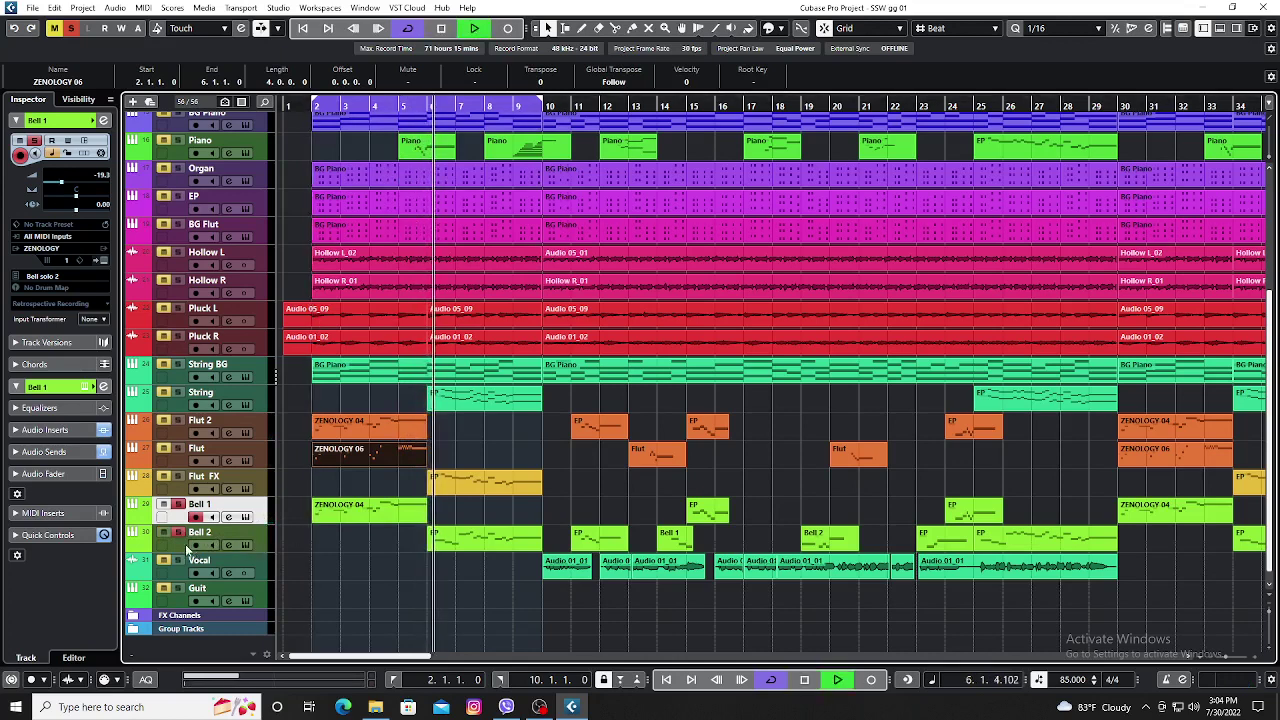
pyautogui.click(182, 551)
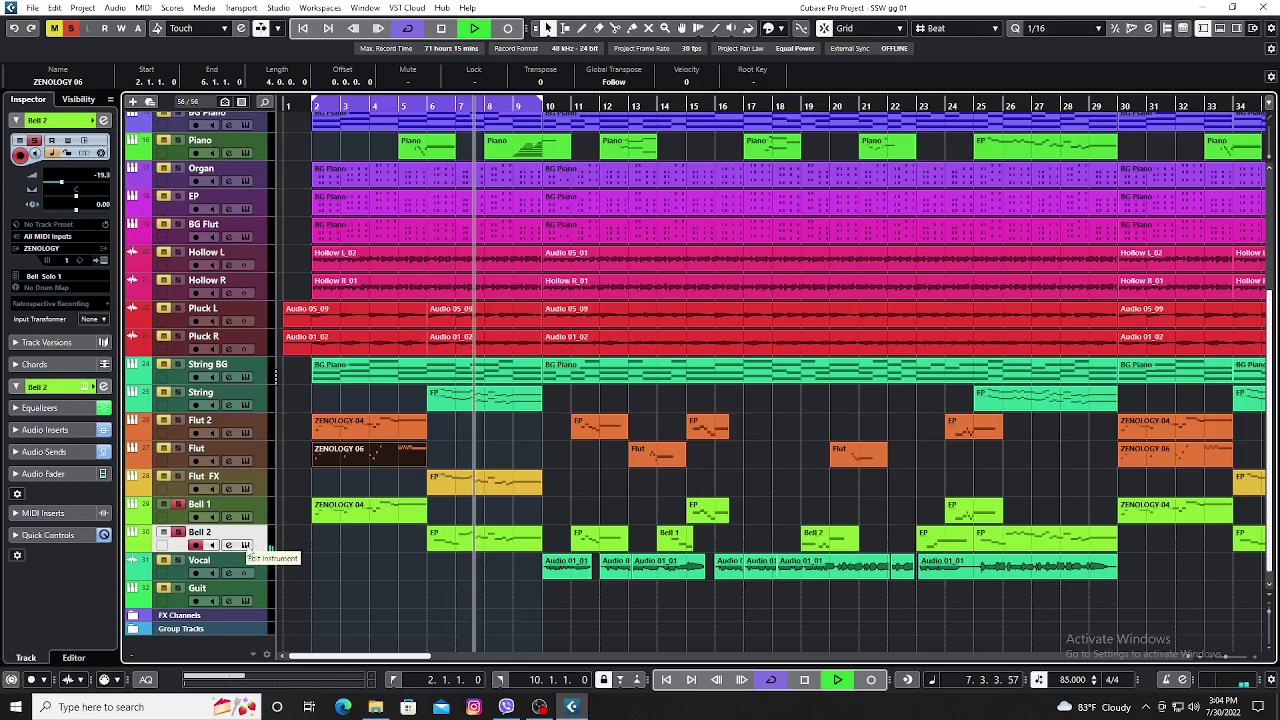
pyautogui.click(245, 545)
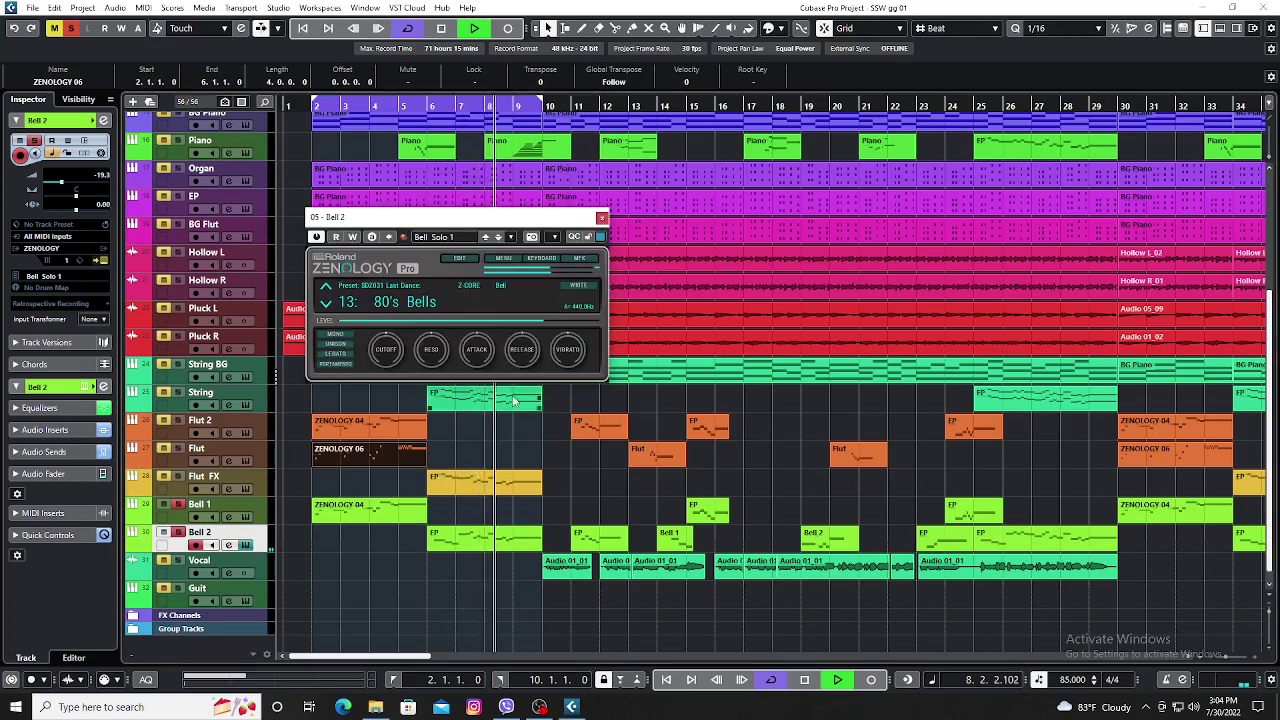
pyautogui.click(602, 218)
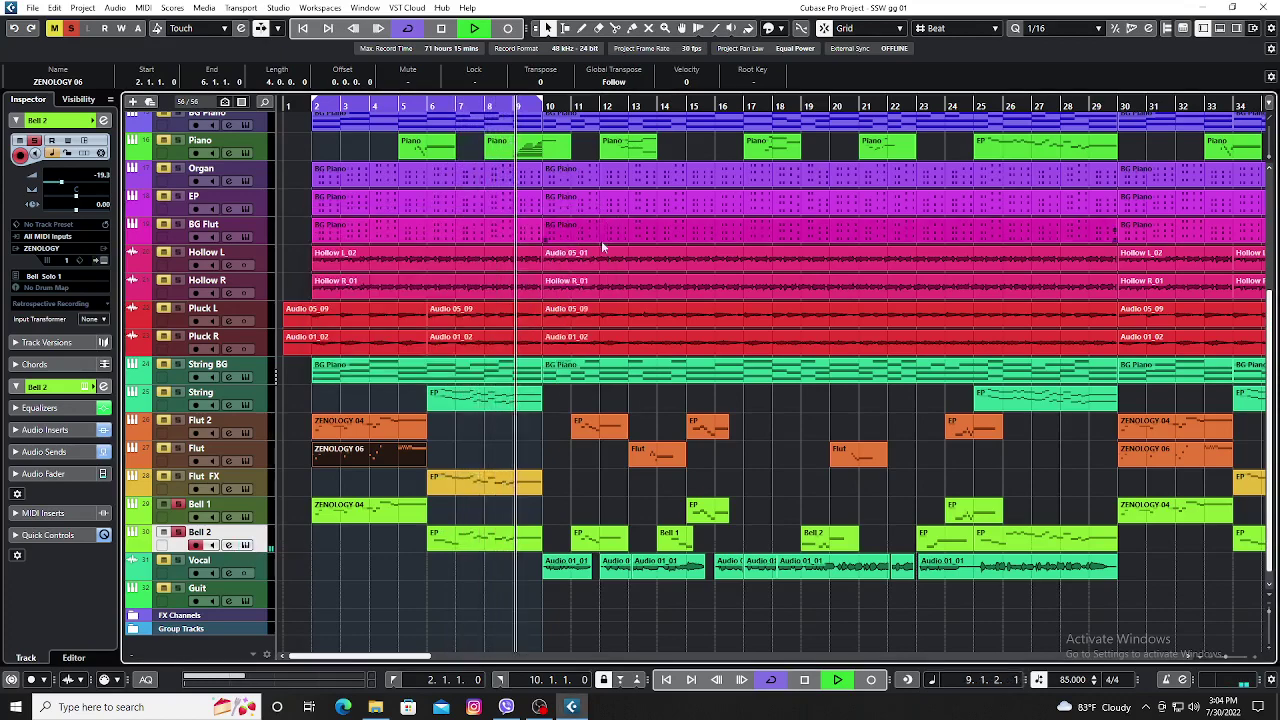
pyautogui.press('space')
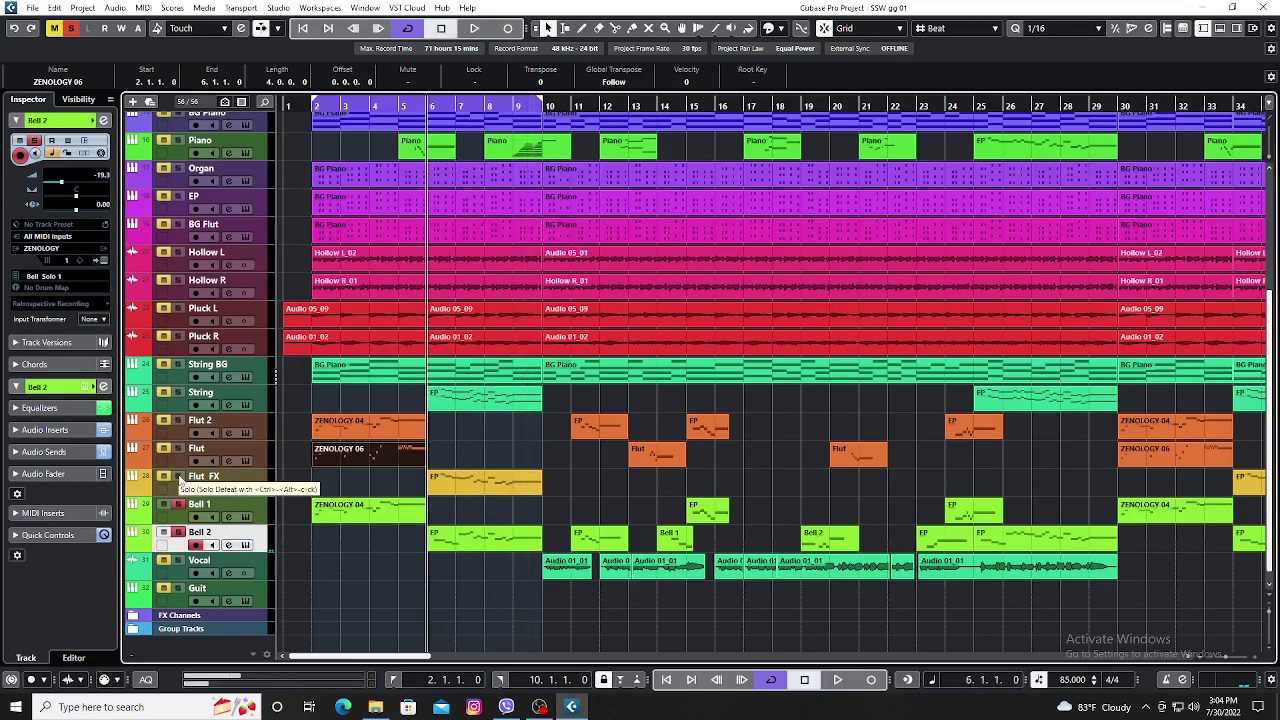
# View the Flut FX track's SRX KEYBOARDS instrument and play the track alone in solo from bar 6.
pyautogui.click(245, 489)
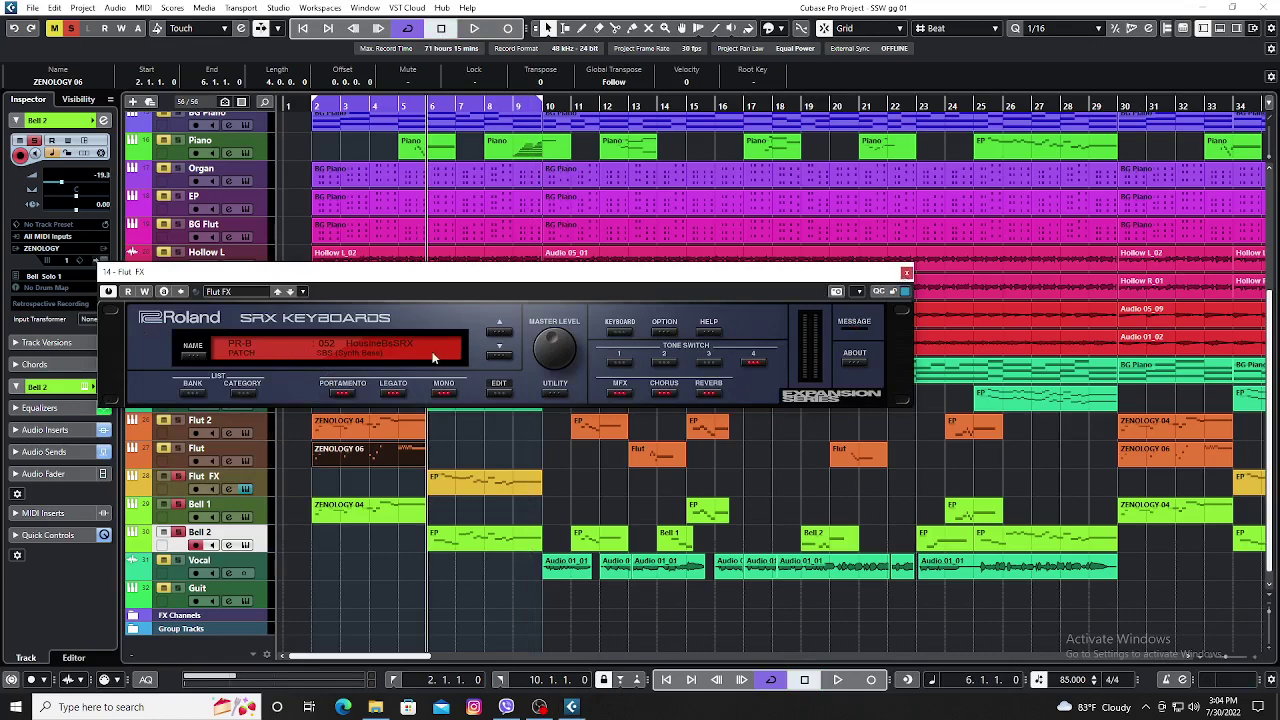
pyautogui.click(906, 273)
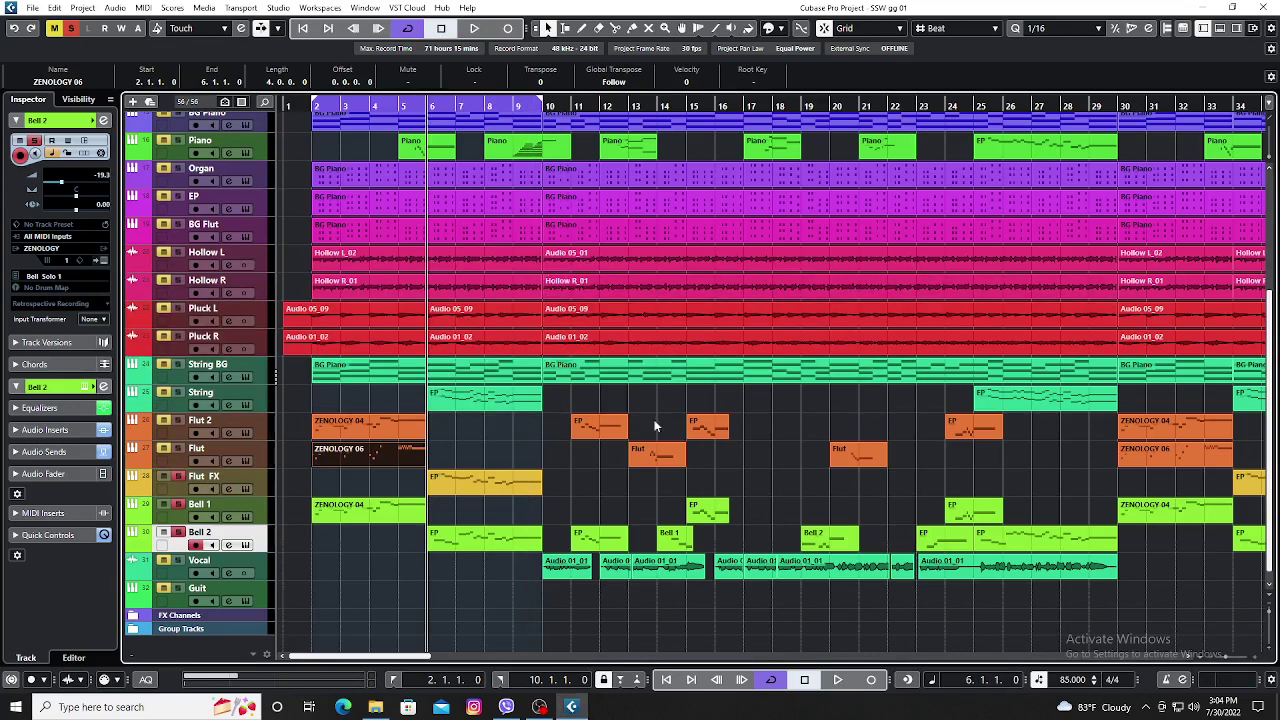
pyautogui.click(265, 487)
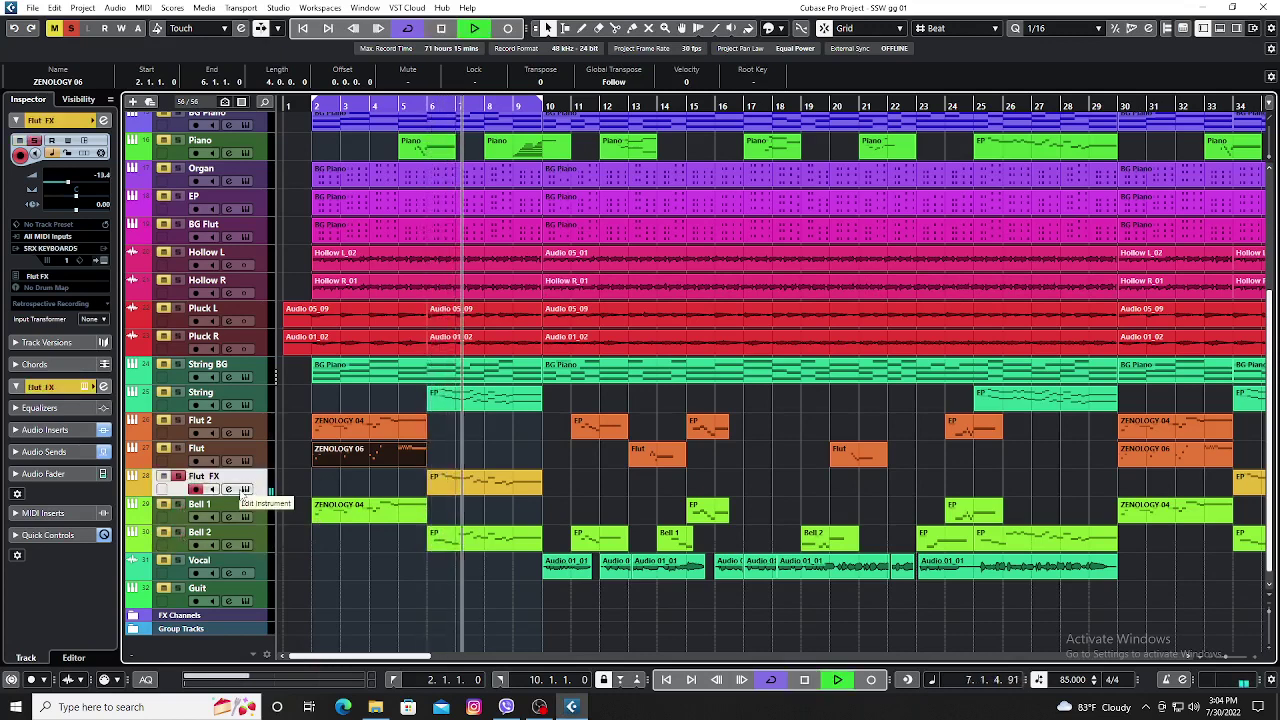
# Examine the notes of Flut FX's bar 6 part in a full-size key editor, and return to the arrangement.
pyautogui.doubleClick(478, 478)
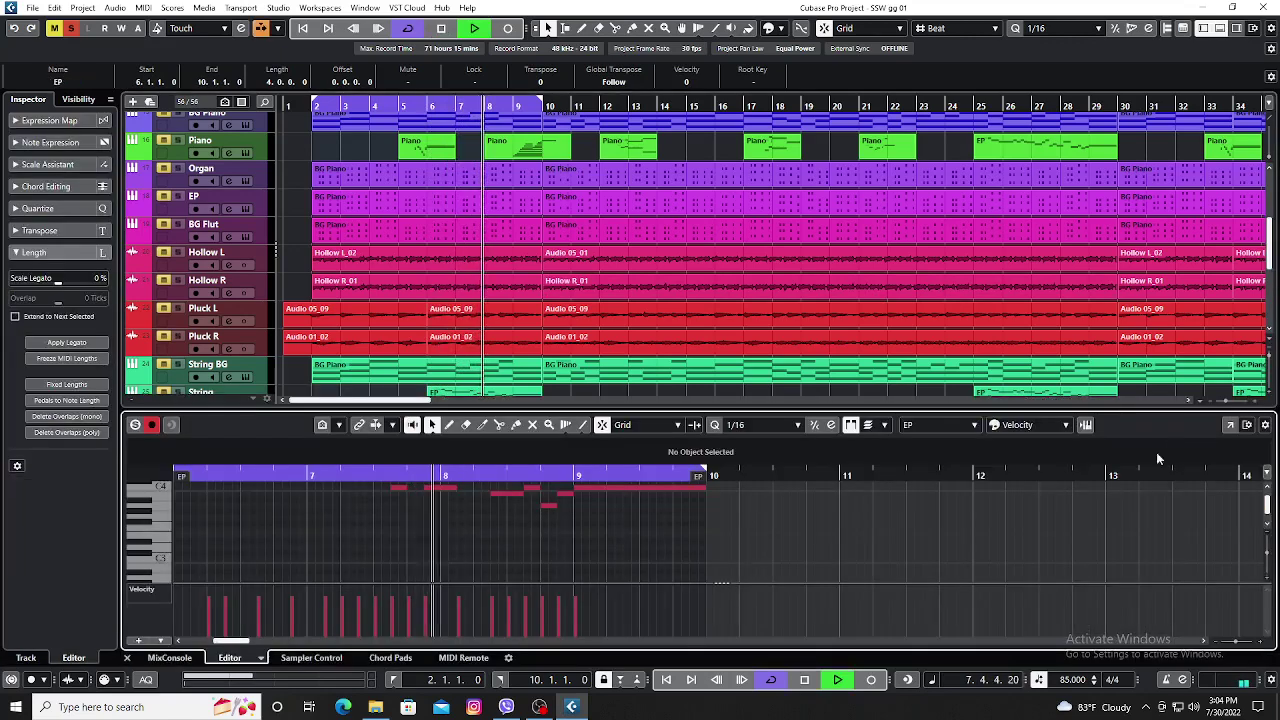
pyautogui.click(1230, 426)
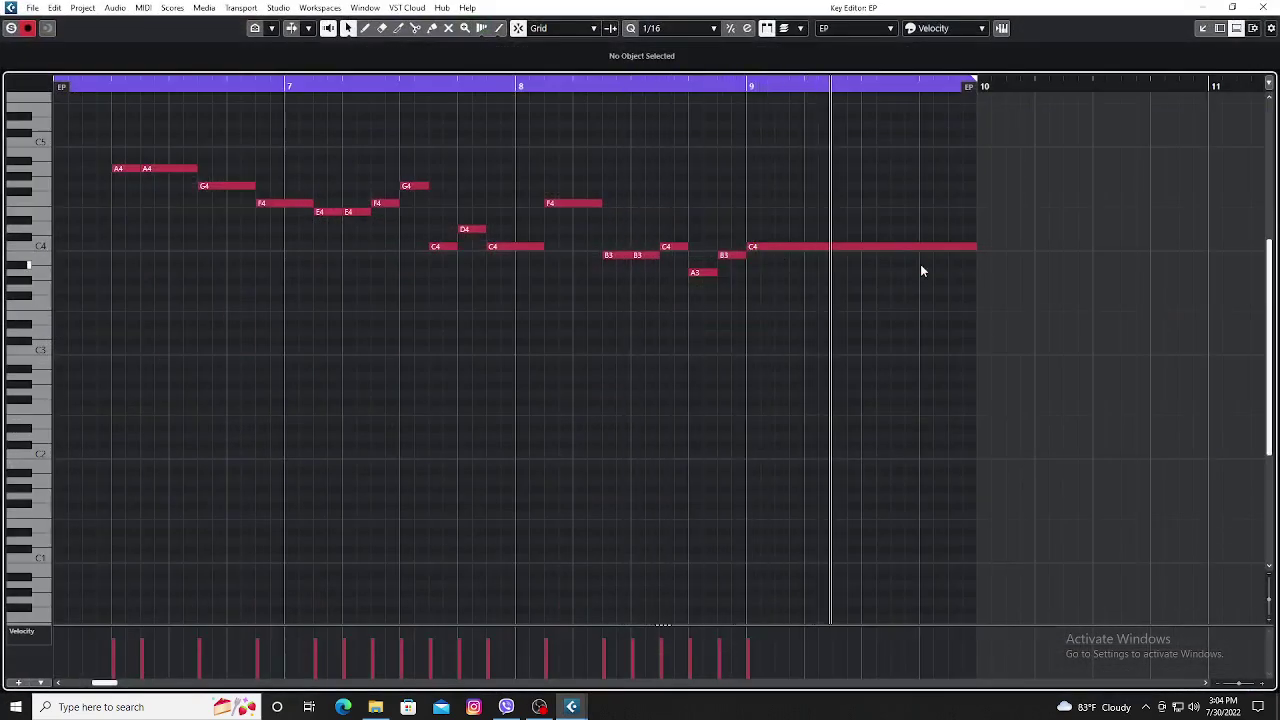
pyautogui.click(1265, 8)
pyautogui.click(1220, 28)
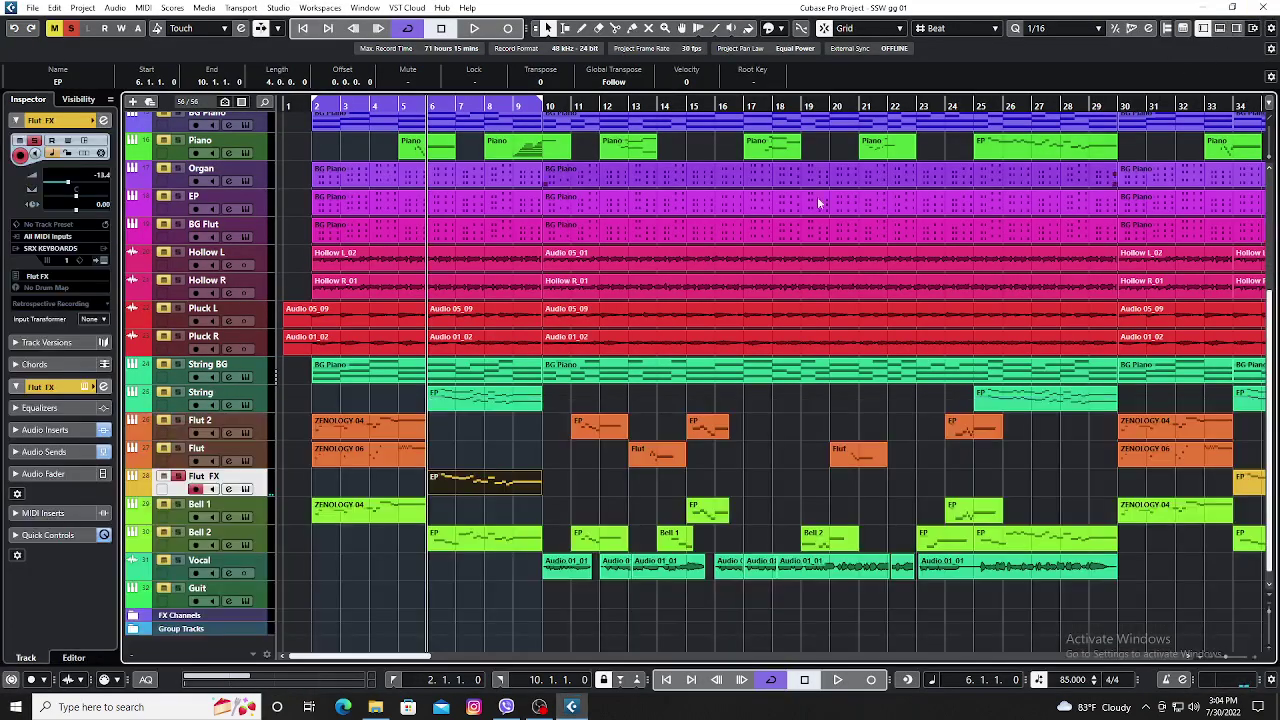
pyautogui.click(316, 222)
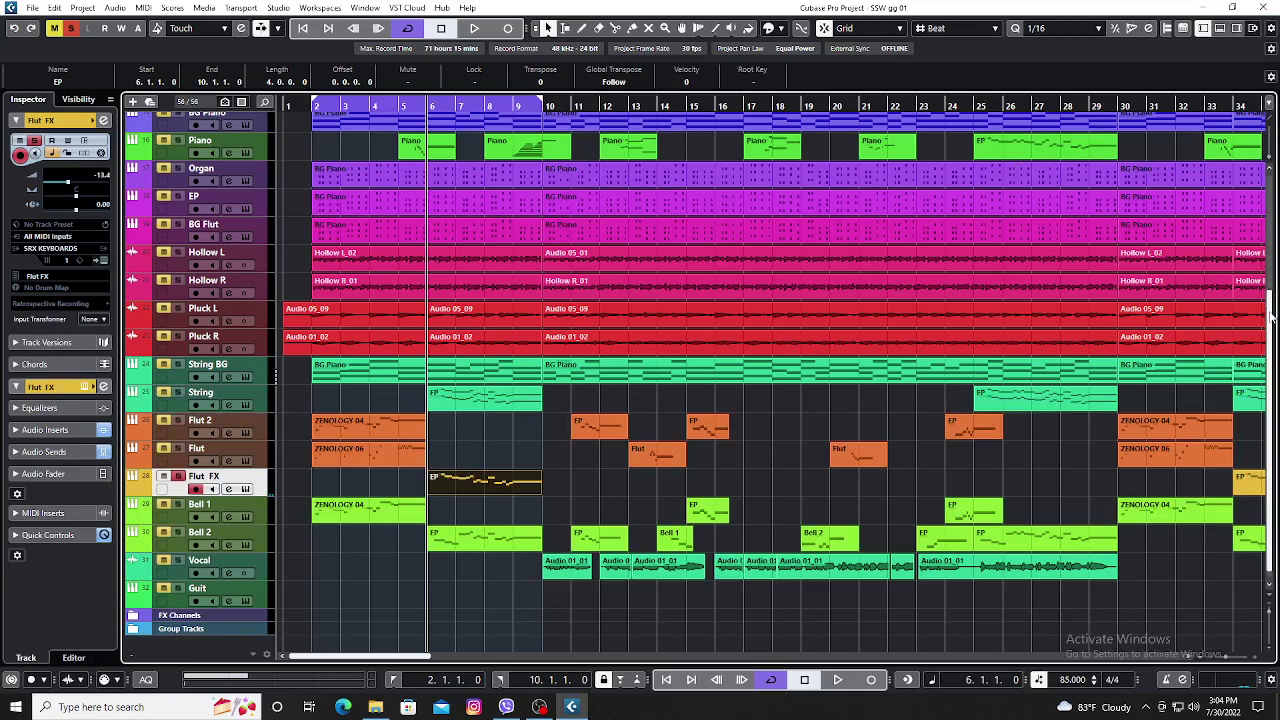
# Play from bar 2 with Kontakt 01 and PP soloed, and add EZbass 01, BG Piano and Piano to the solo.
pyautogui.moveTo(1272, 350); pyautogui.dragTo(1277, 210)
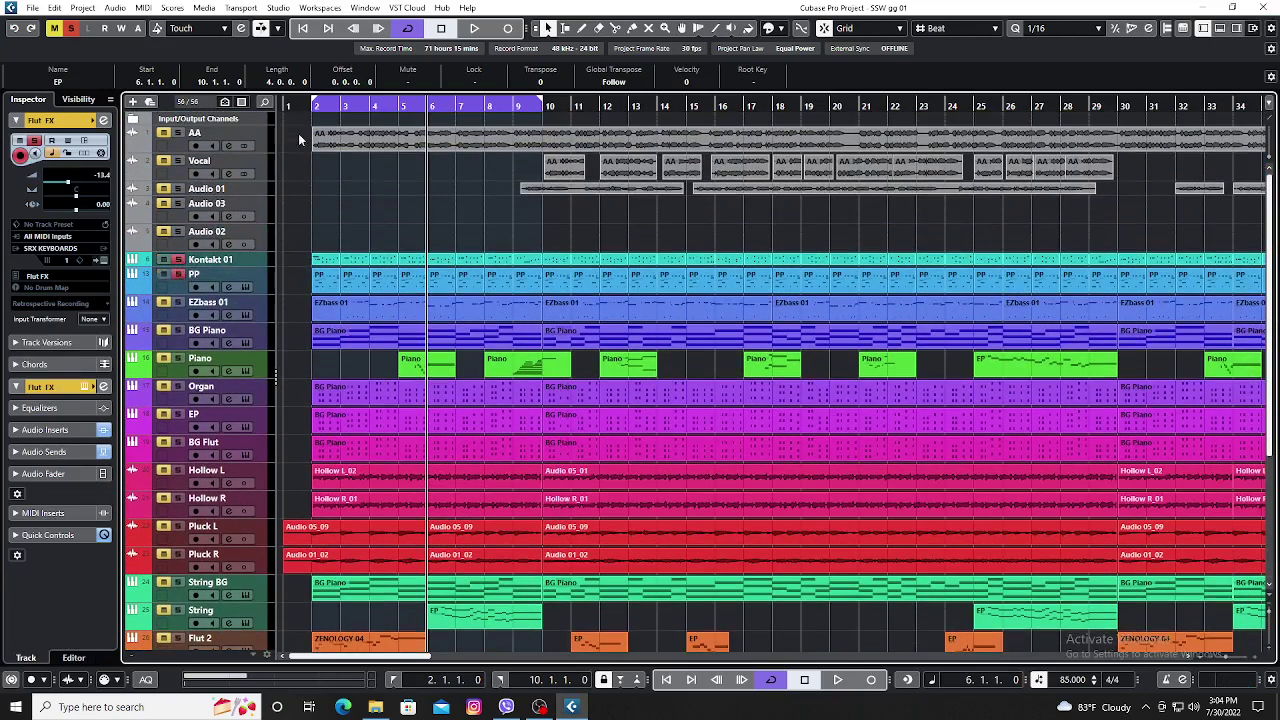
pyautogui.click(311, 104)
pyautogui.press('space')
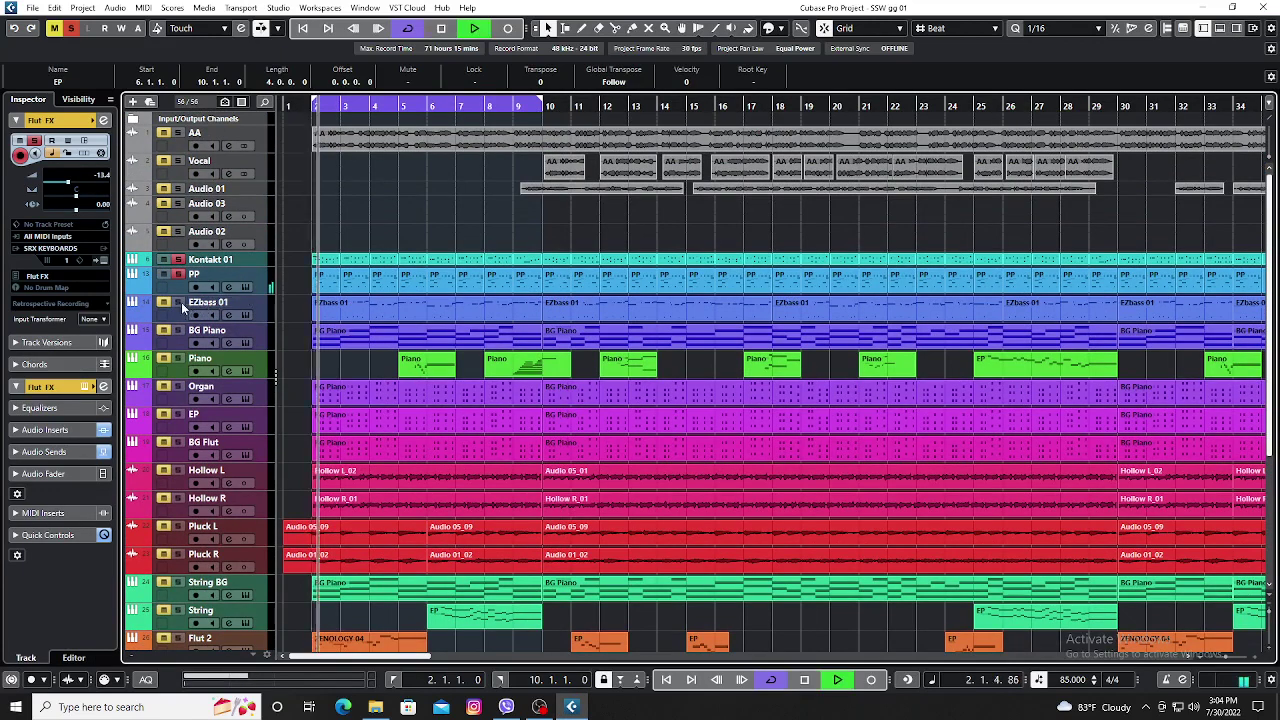
pyautogui.click(180, 303)
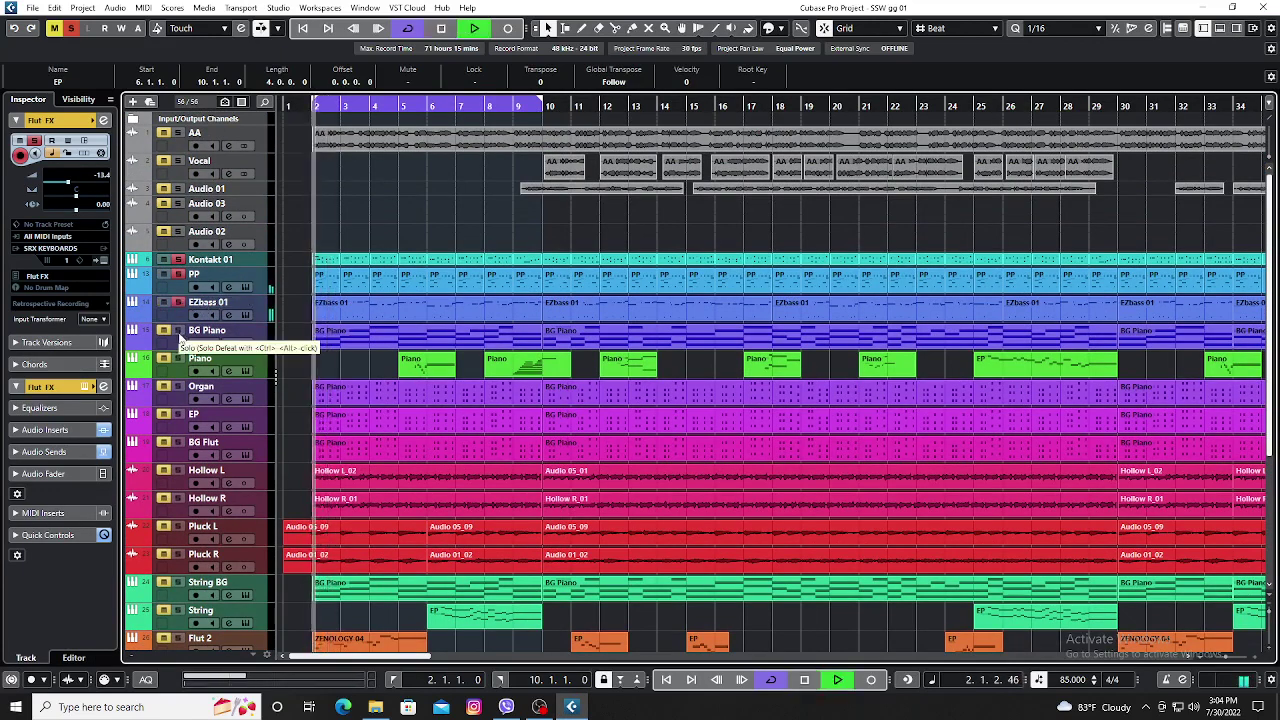
pyautogui.click(180, 358)
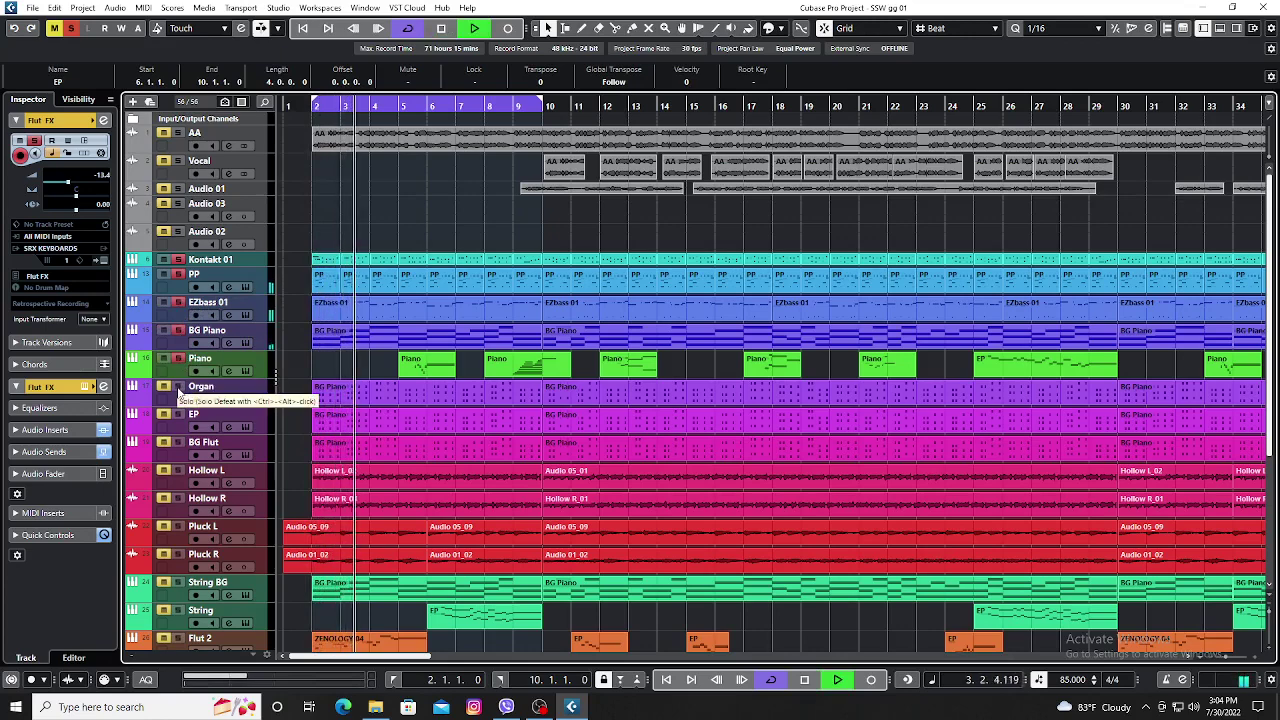
# During playback, add every track from Organ down to Bell 2 to the solo, leaving out Vocal and Guit.
pyautogui.click(178, 390)
pyautogui.click(177, 414)
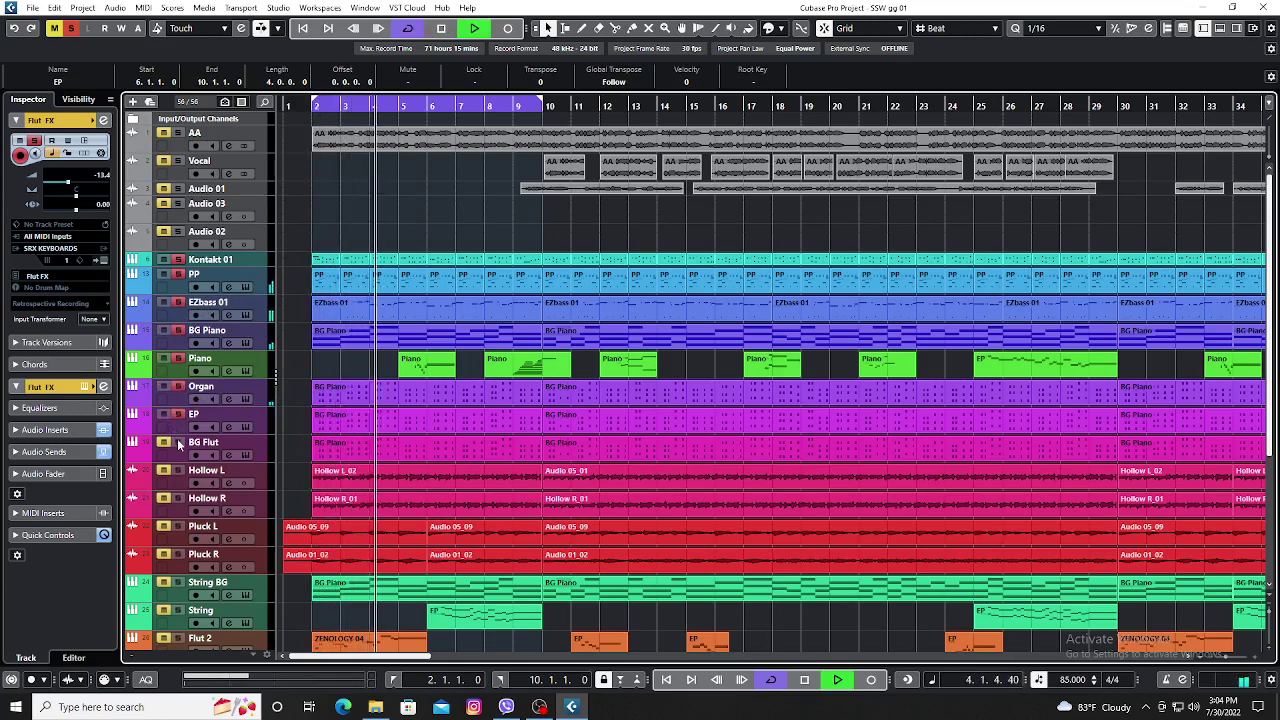
pyautogui.click(179, 443)
pyautogui.click(181, 473)
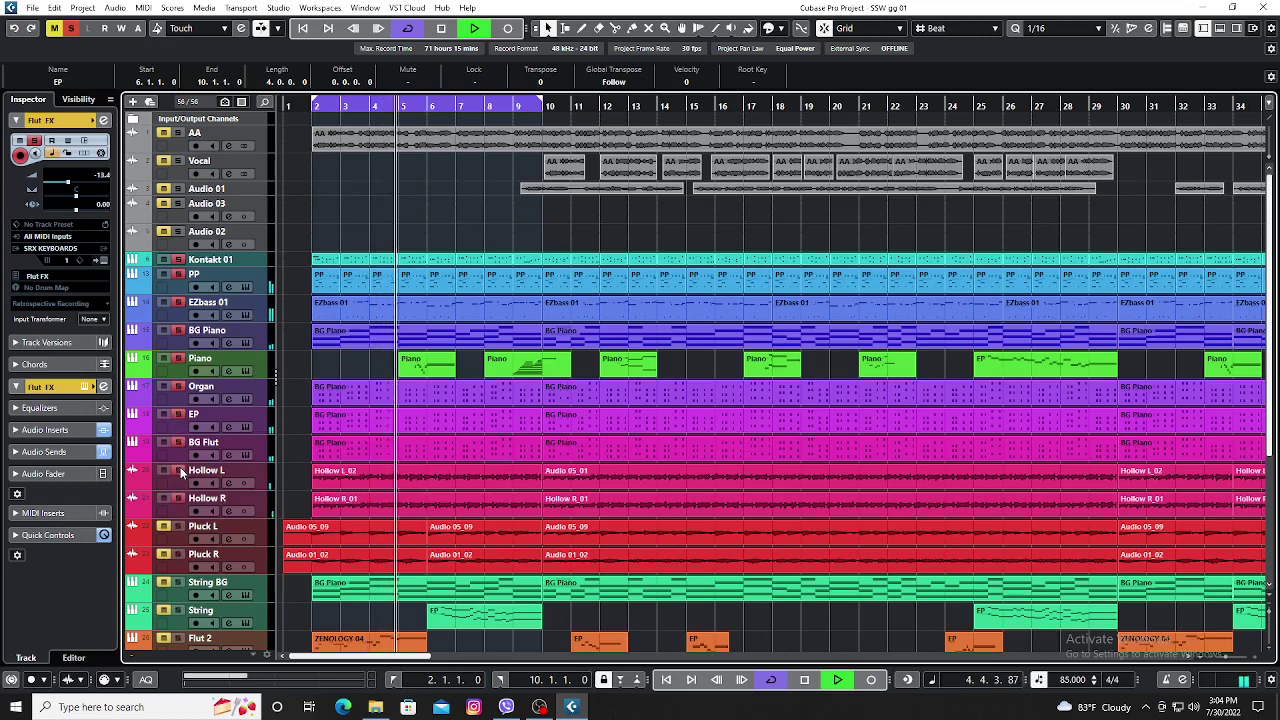
pyautogui.click(180, 500)
pyautogui.click(180, 528)
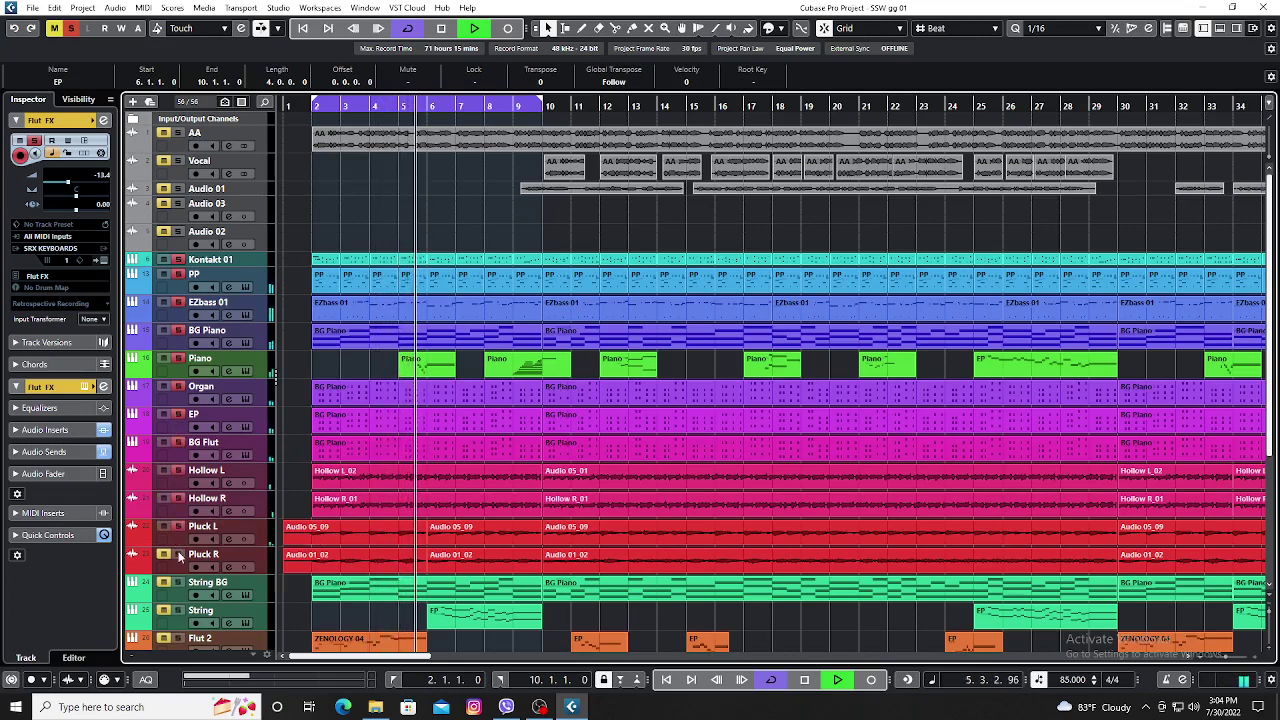
pyautogui.click(180, 556)
pyautogui.click(180, 584)
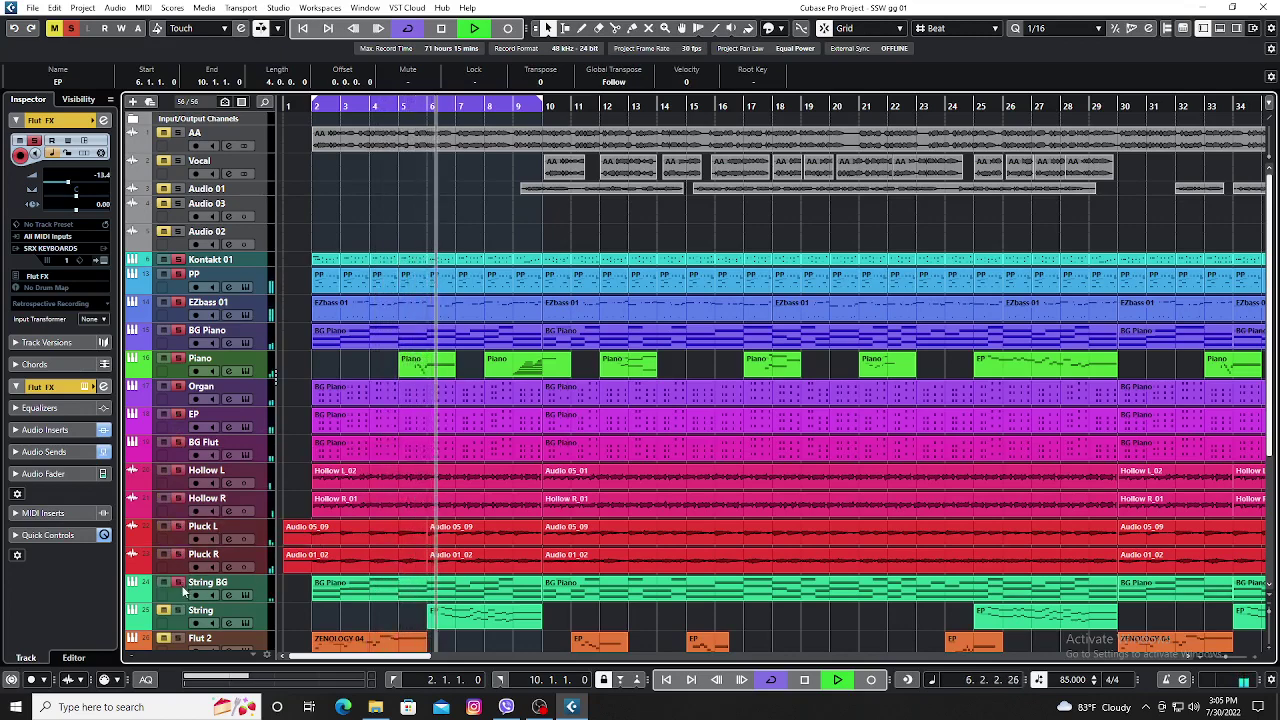
pyautogui.scroll(-5, 220, 612)
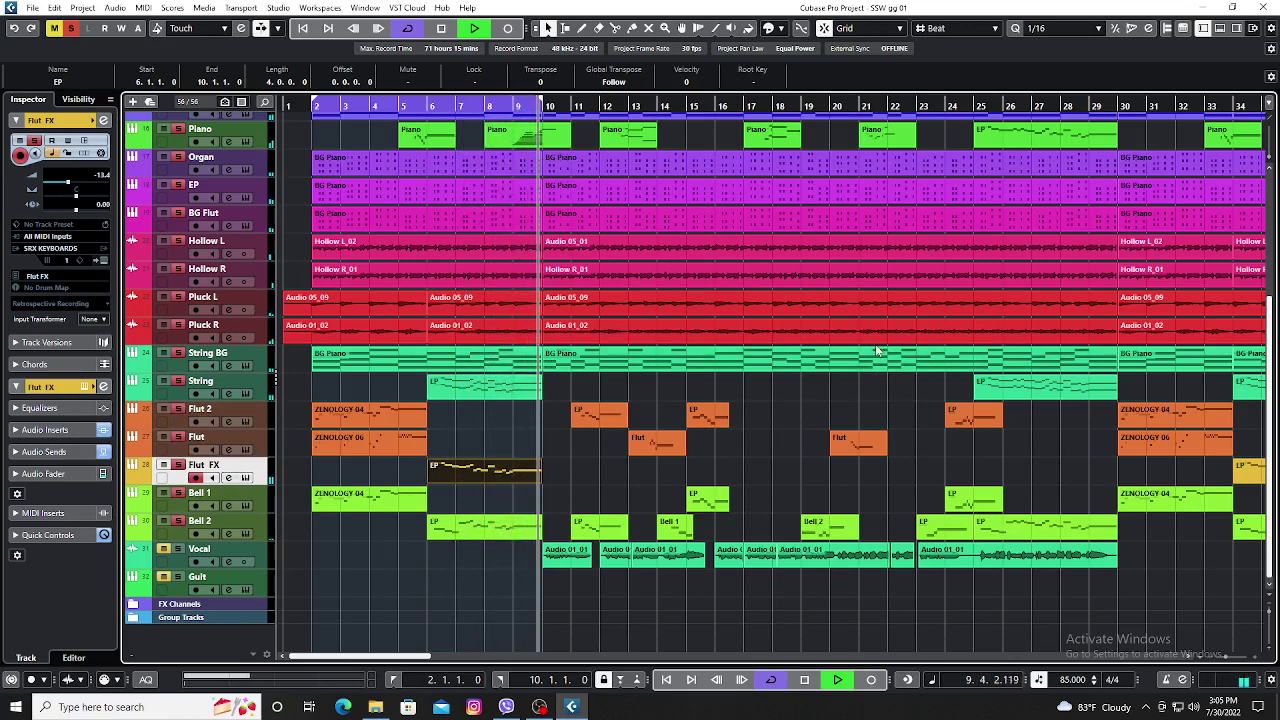
pyautogui.click(657, 374)
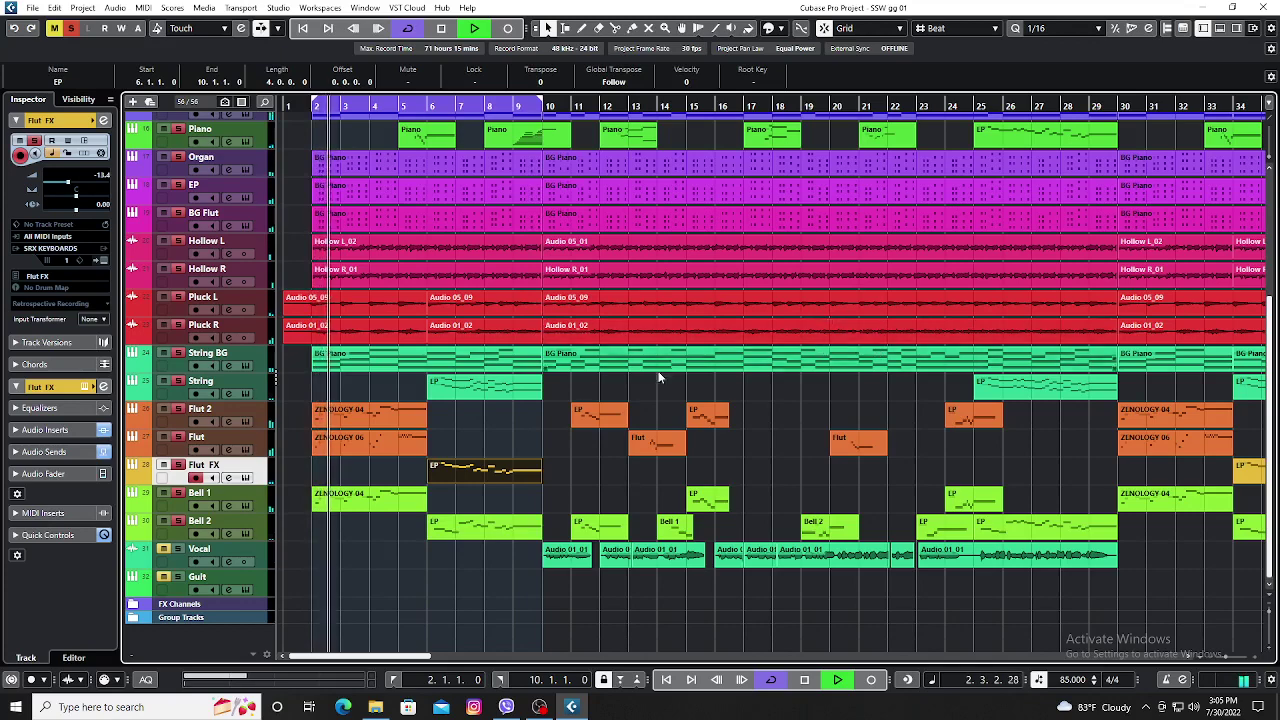
# Expand the FX Channels folder to show its effect tracks, and stop playback.
pyautogui.click(133, 605)
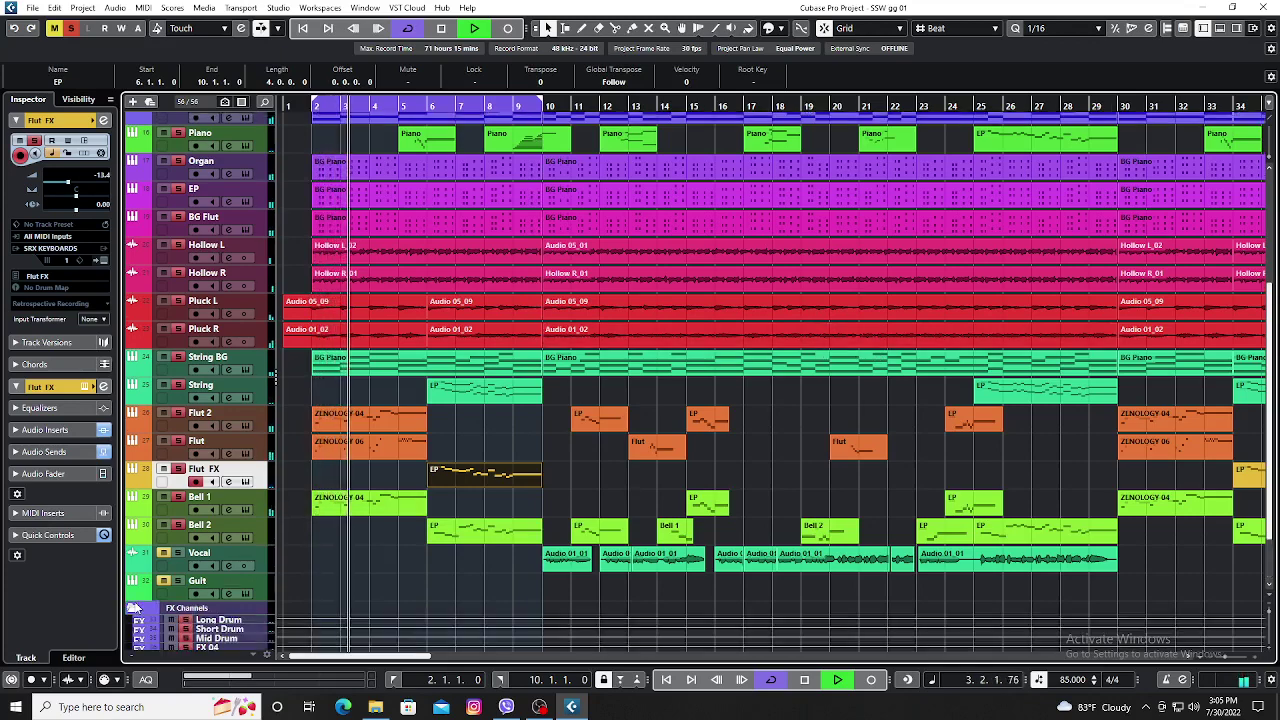
pyautogui.scroll(-2, 255, 576)
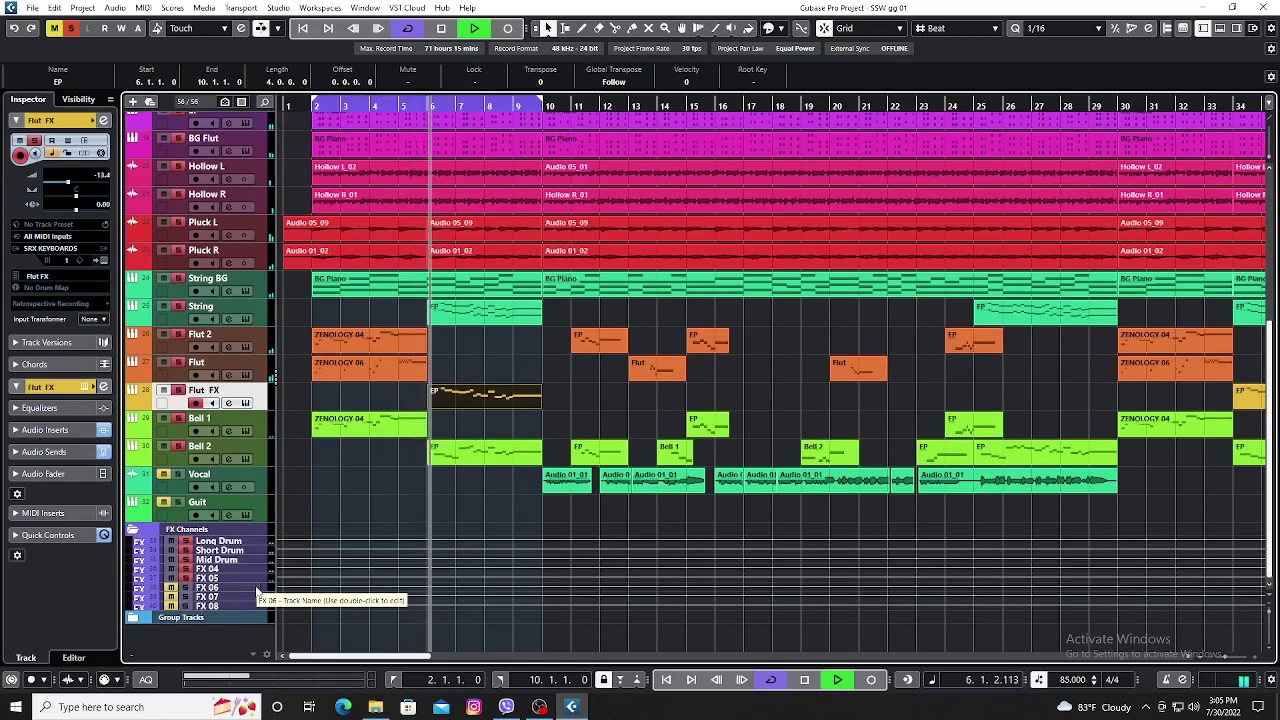
pyautogui.press('space')
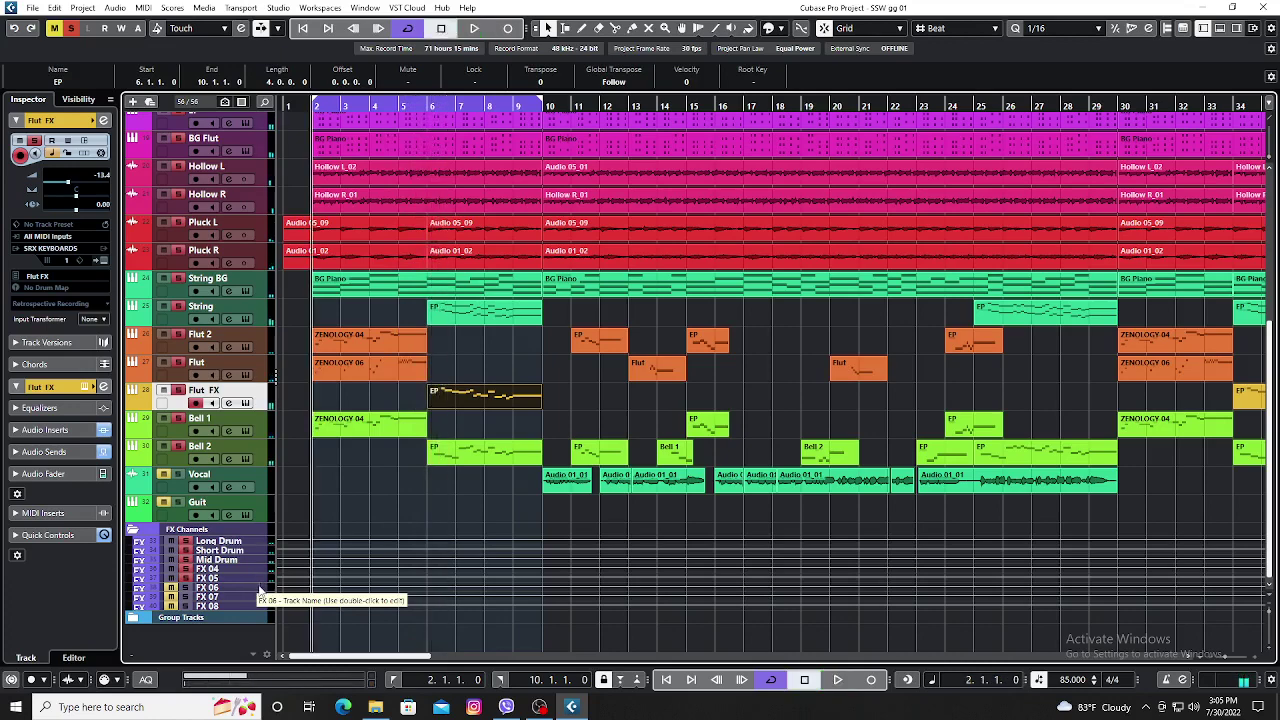
# Check the FX 06 track's channel settings and remove the track from the FX Channels folder.
pyautogui.click(259, 591)
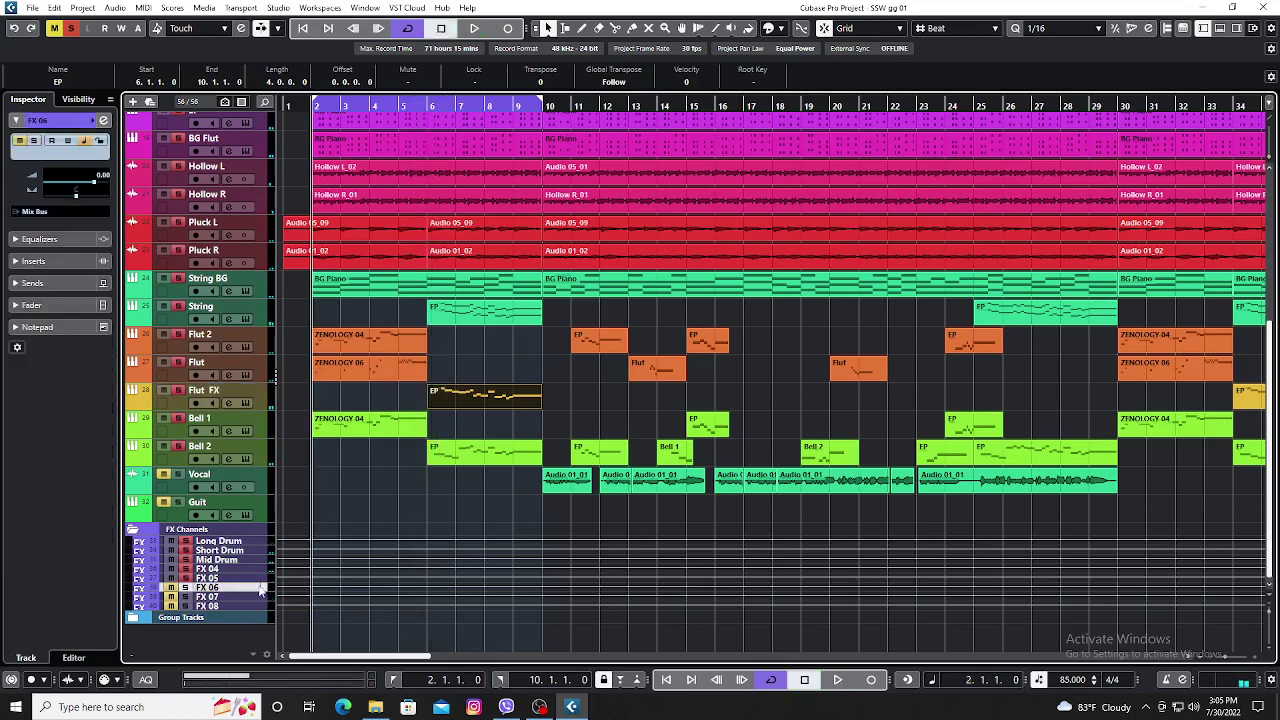
pyautogui.click(103, 120)
pyautogui.click(1078, 244)
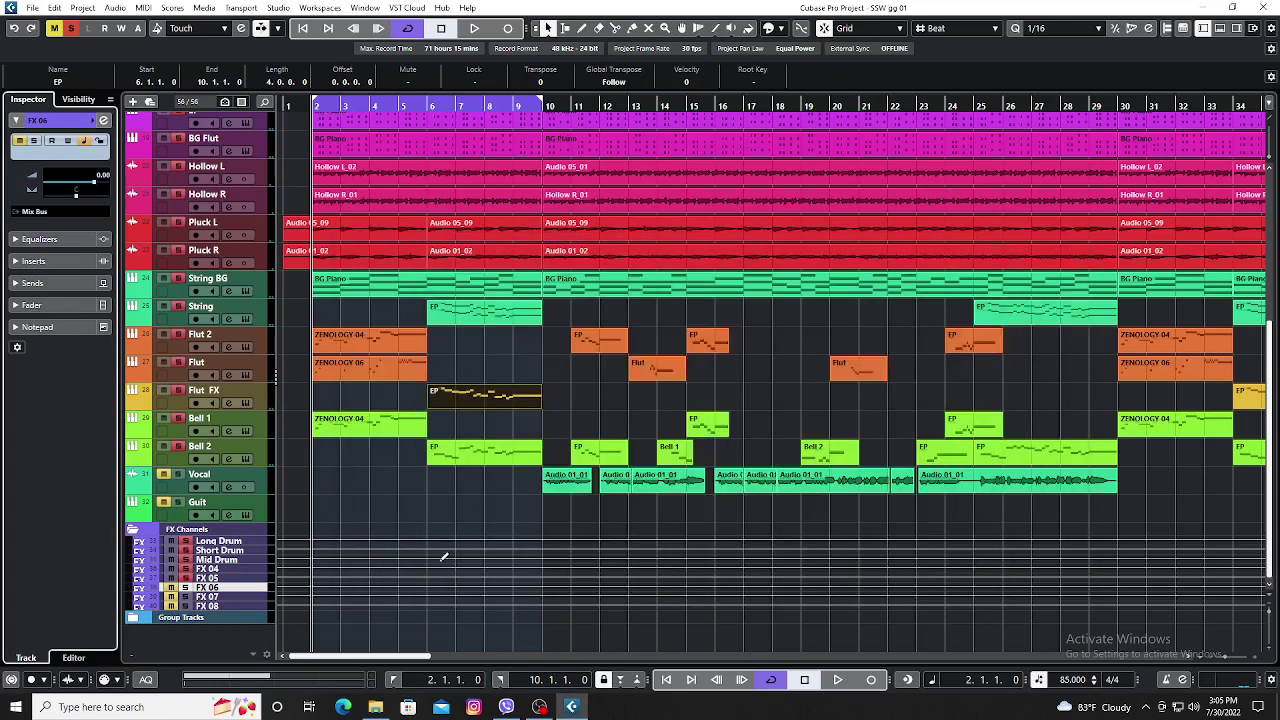
pyautogui.rightClick(256, 592)
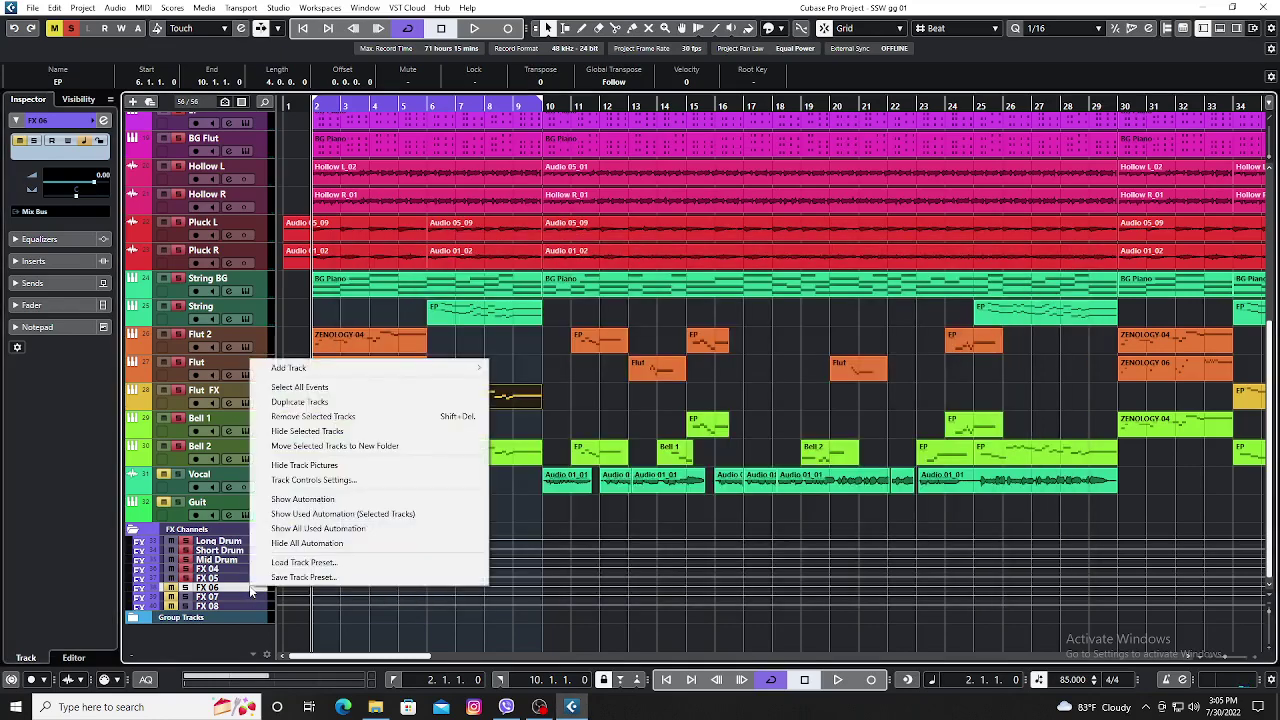
pyautogui.click(375, 432)
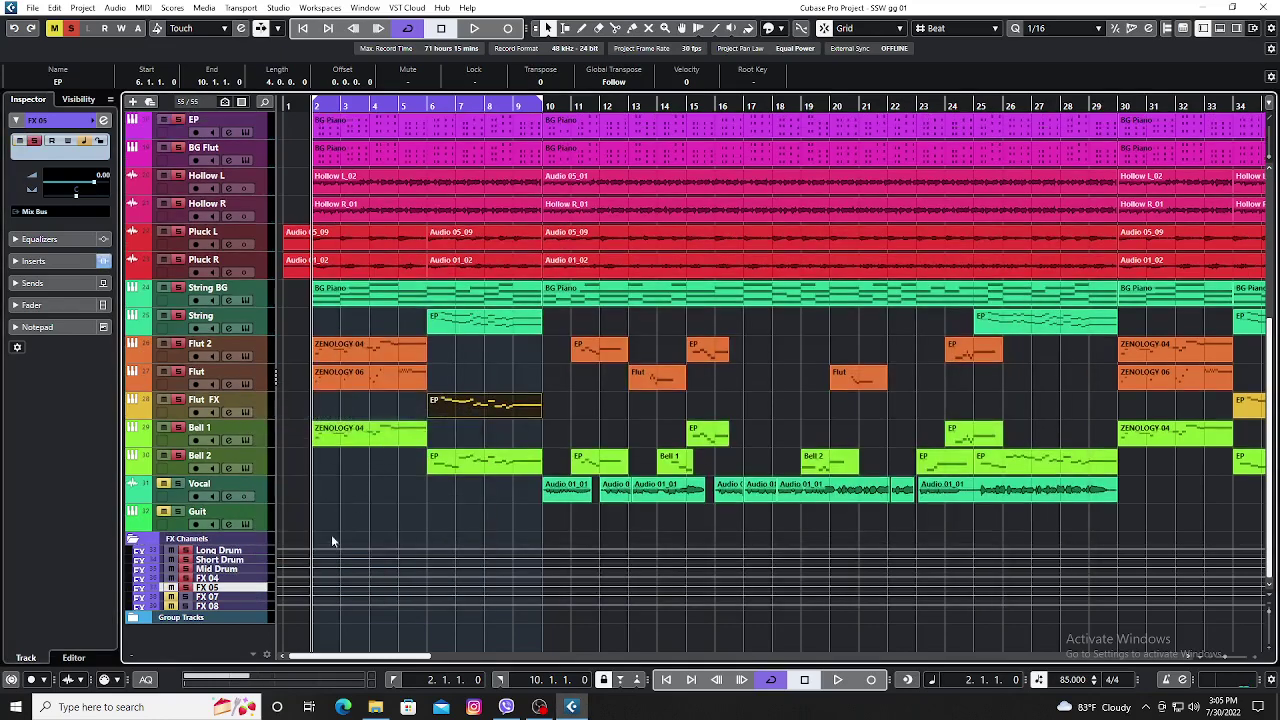
# Remove the FX 07 and FX 08 tracks from the FX Channels folder.
pyautogui.rightClick(256, 594)
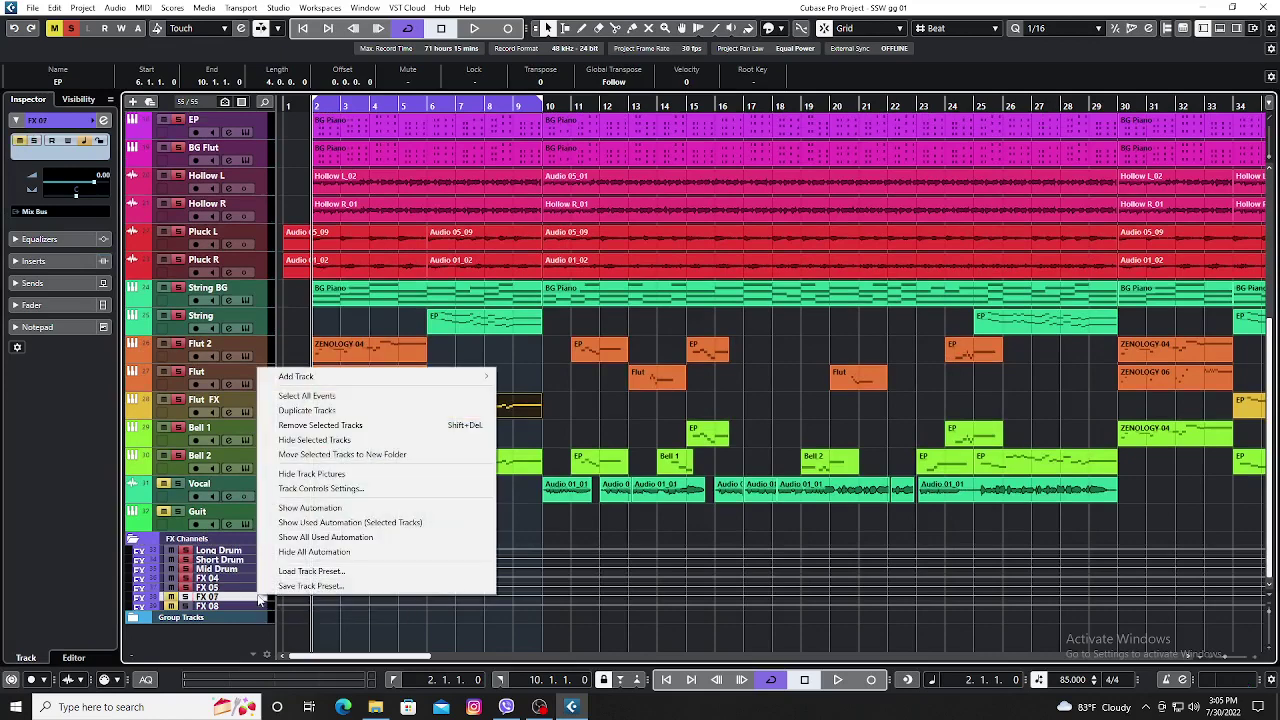
pyautogui.click(330, 425)
pyautogui.rightClick(254, 607)
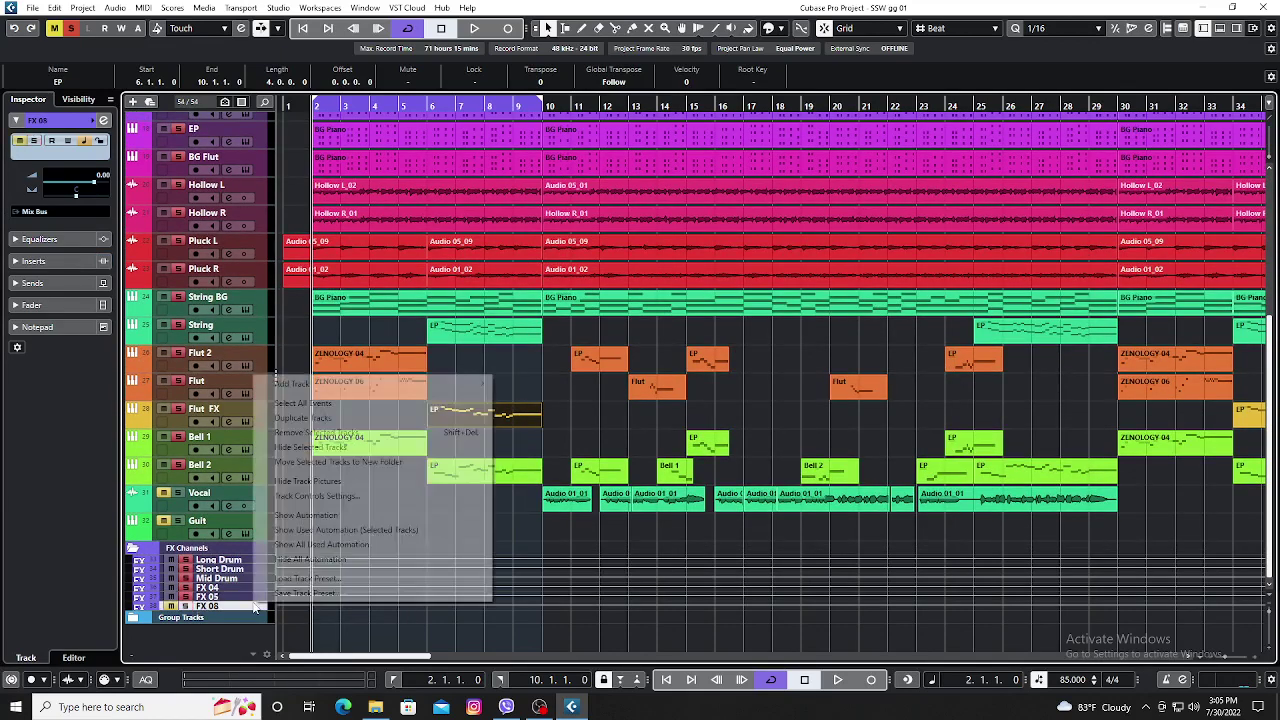
pyautogui.click(370, 432)
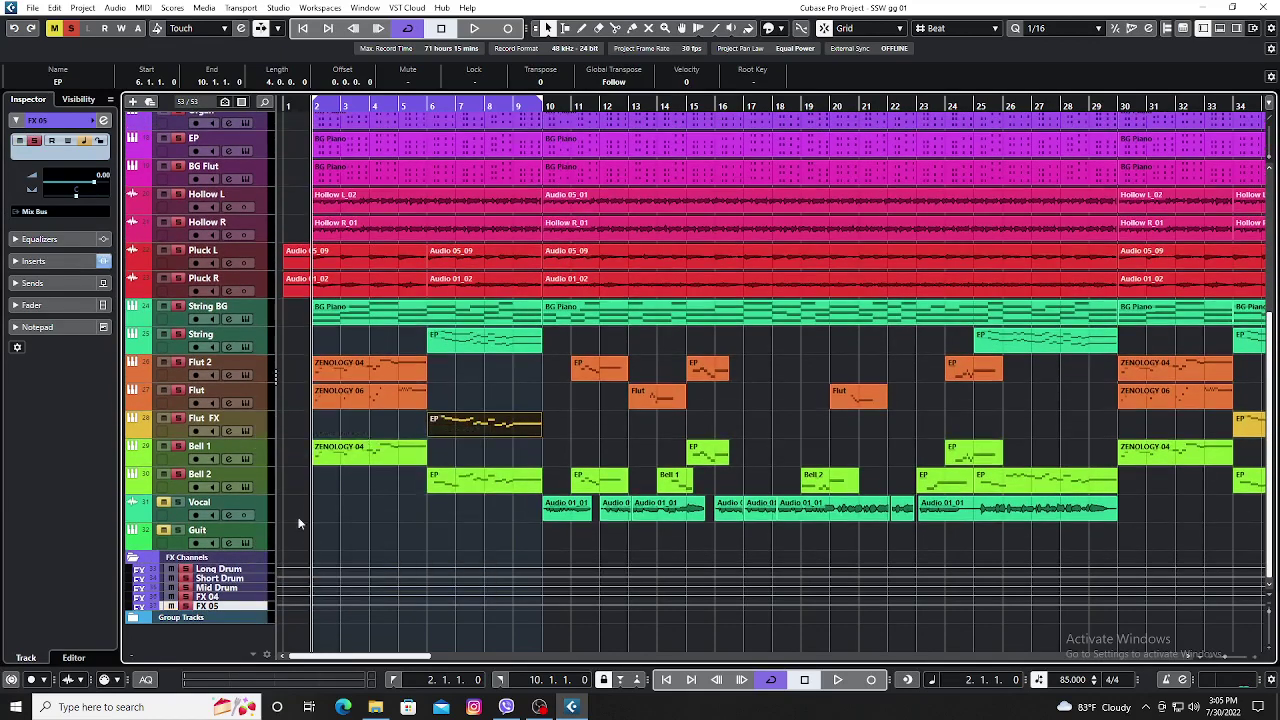
# Enlarge the track heights and check the Long Drum effect channel's insert and output routing in its channel settings.
pyautogui.click(240, 569)
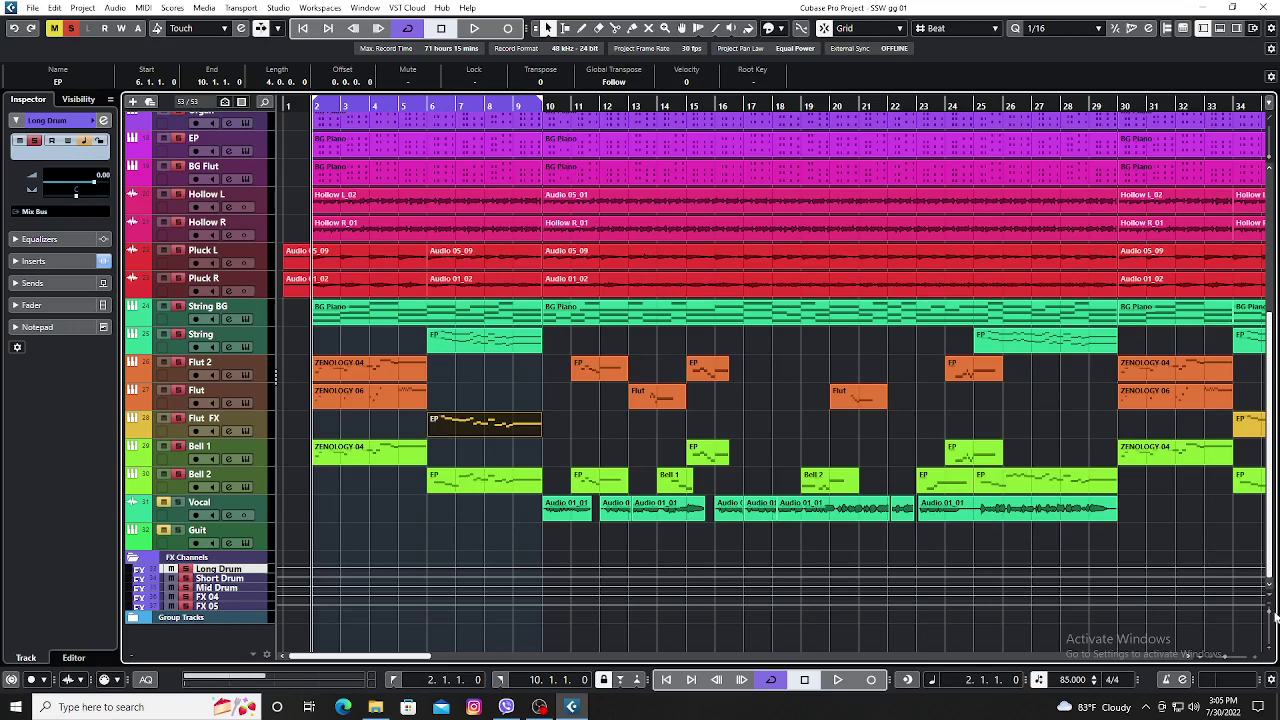
pyautogui.scroll(3, 1273, 617)
pyautogui.scroll(-2, 1273, 617)
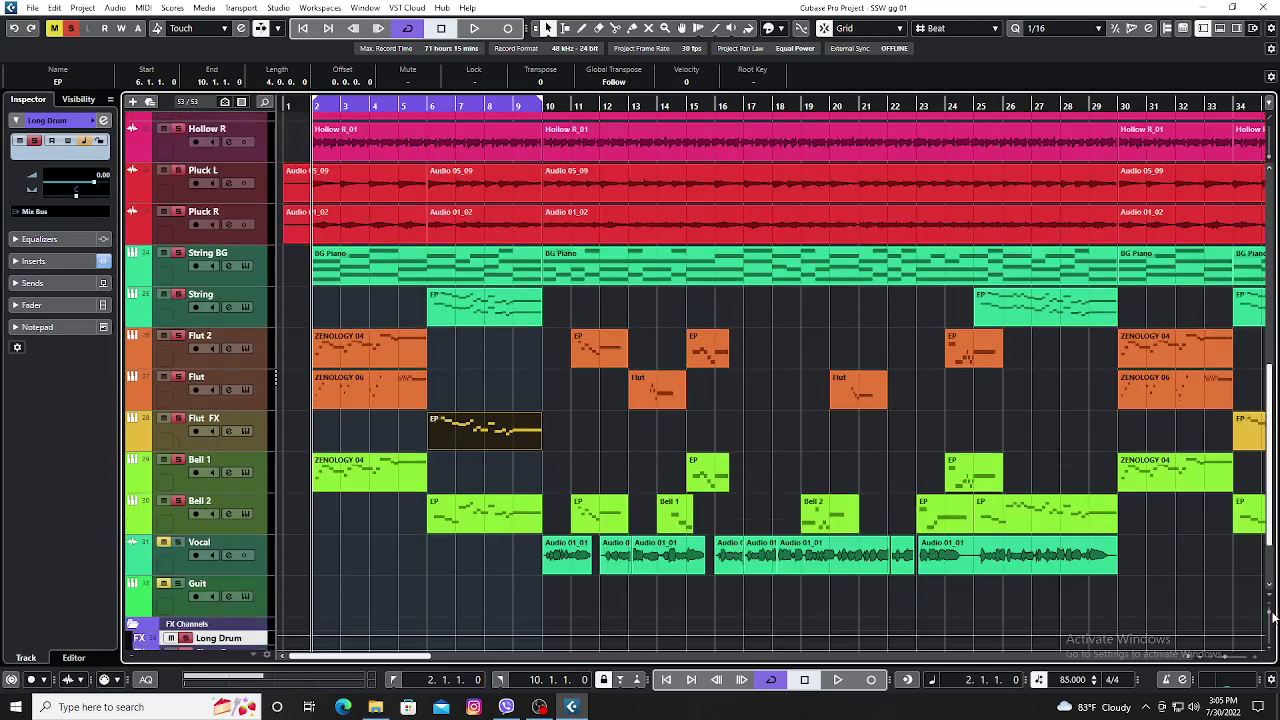
pyautogui.moveTo(1273, 378); pyautogui.dragTo(1273, 468)
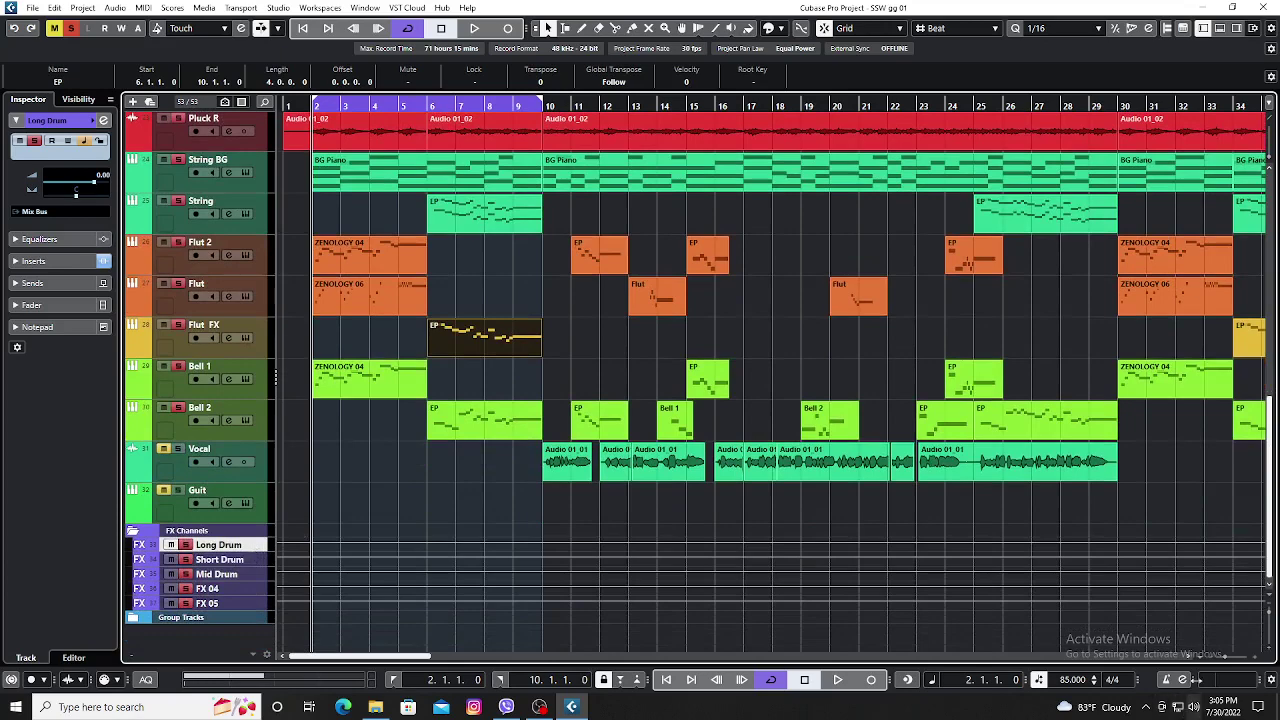
pyautogui.scroll(3, 1270, 620)
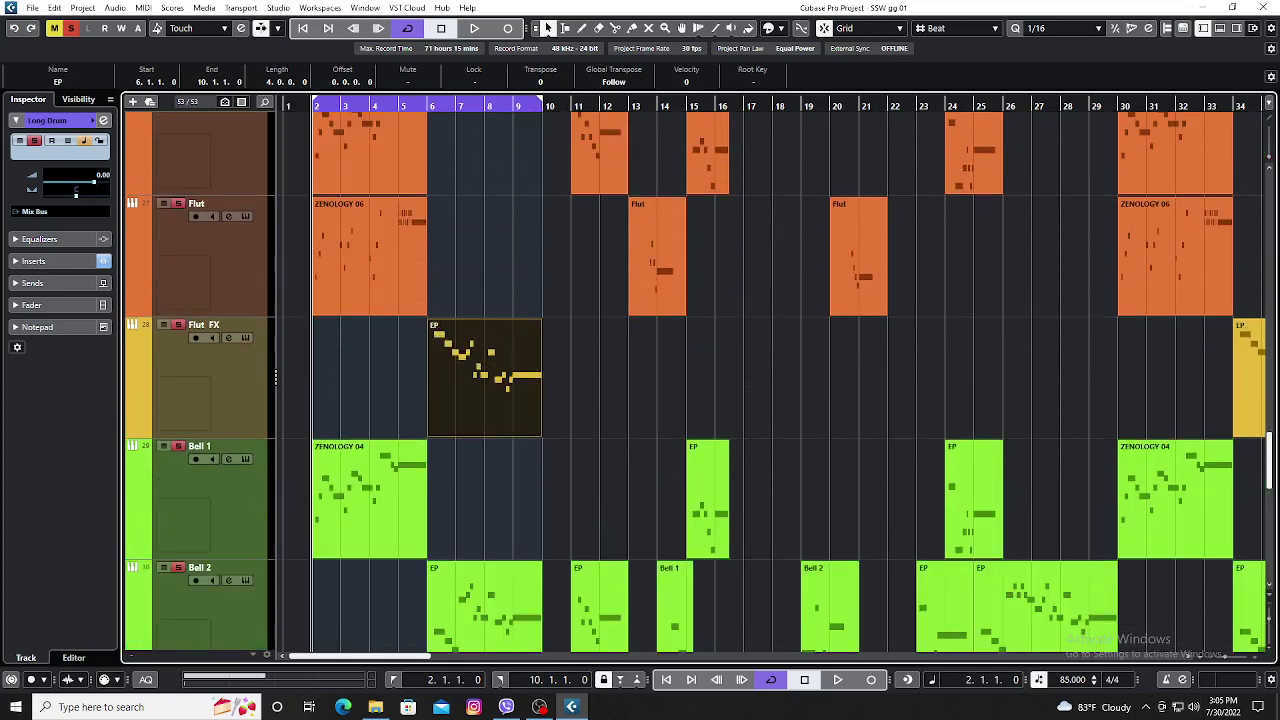
pyautogui.scroll(-10, 323, 293)
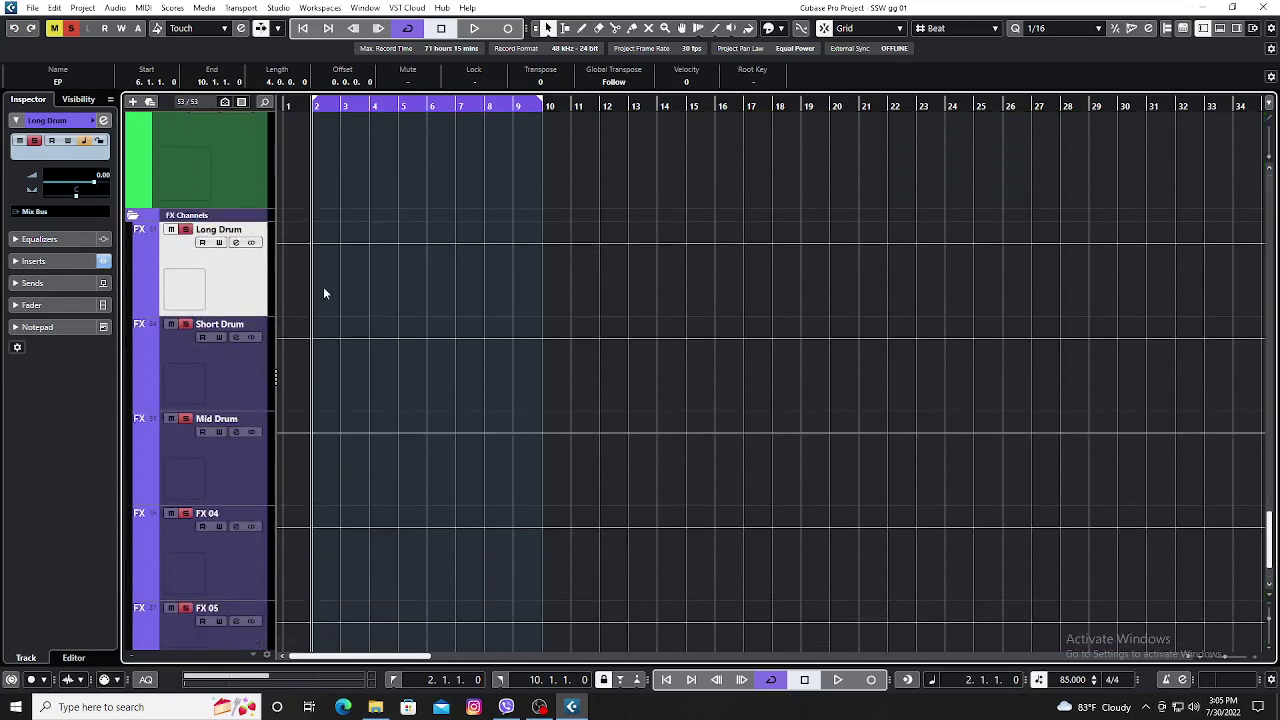
pyautogui.click(102, 121)
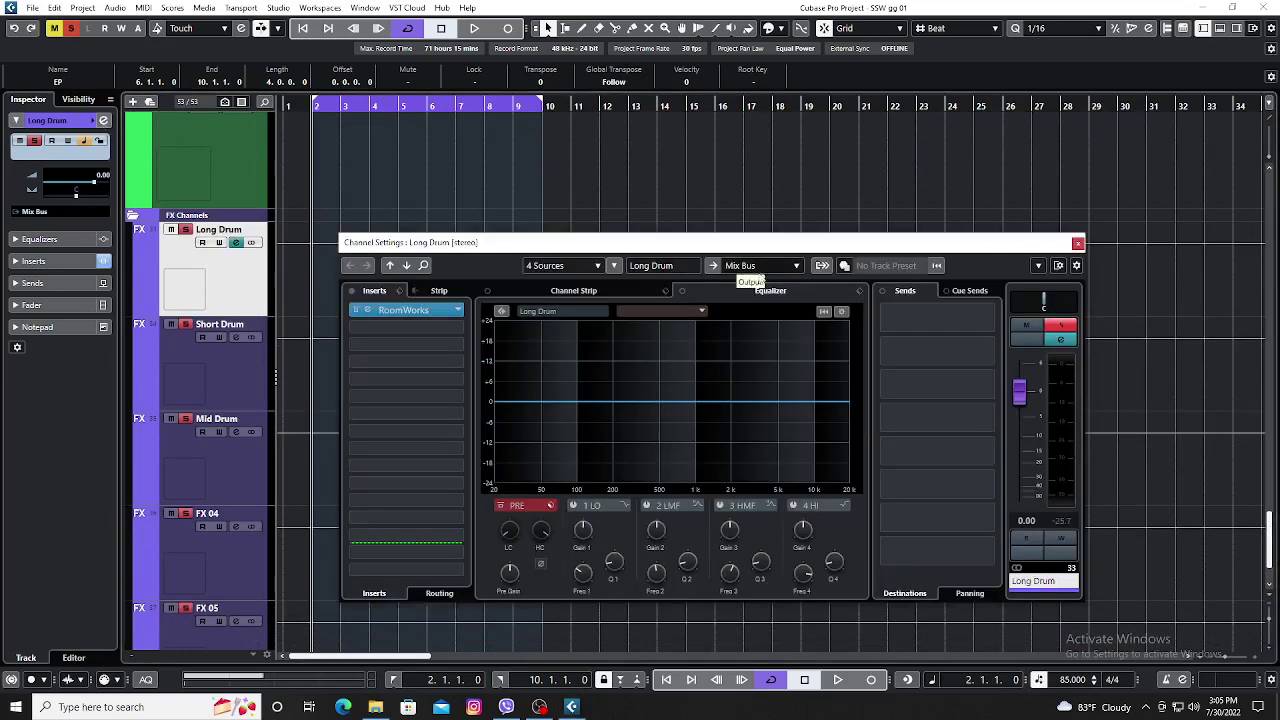
pyautogui.click(1077, 244)
# Check the Short Drum effect channel's insert and its output routing options, leaving the routing unchanged.
pyautogui.click(251, 384)
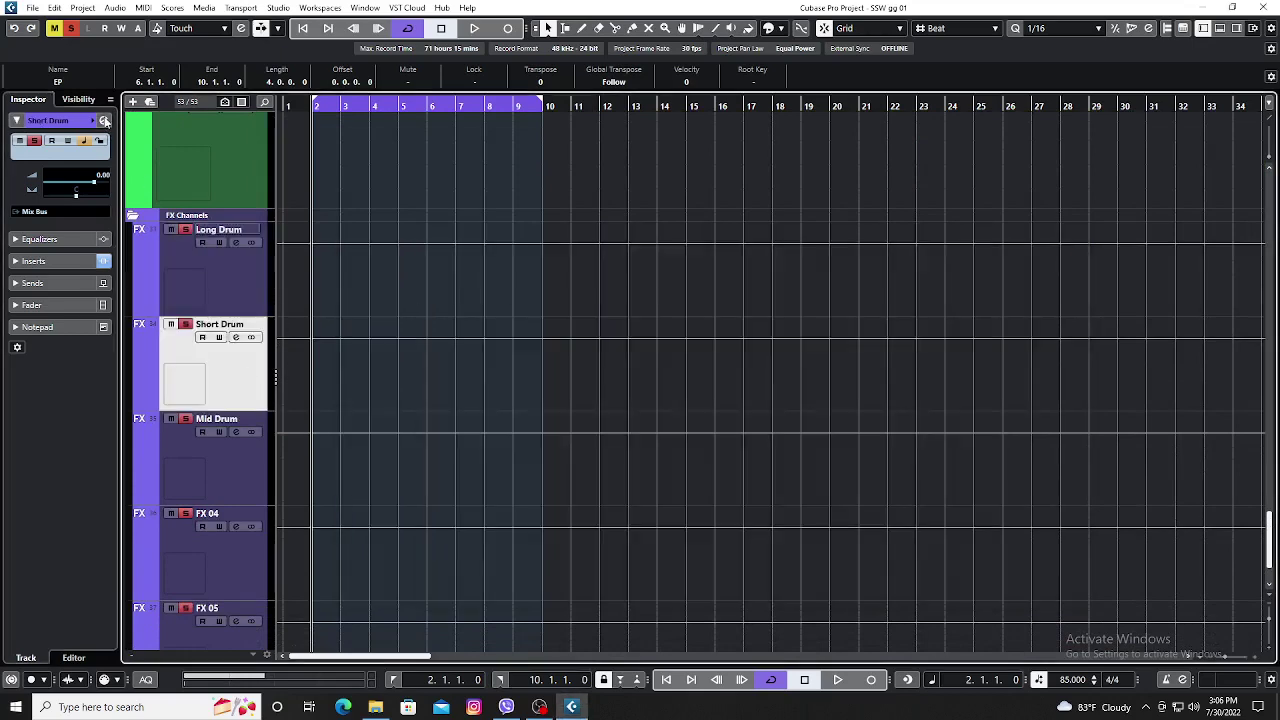
pyautogui.click(104, 120)
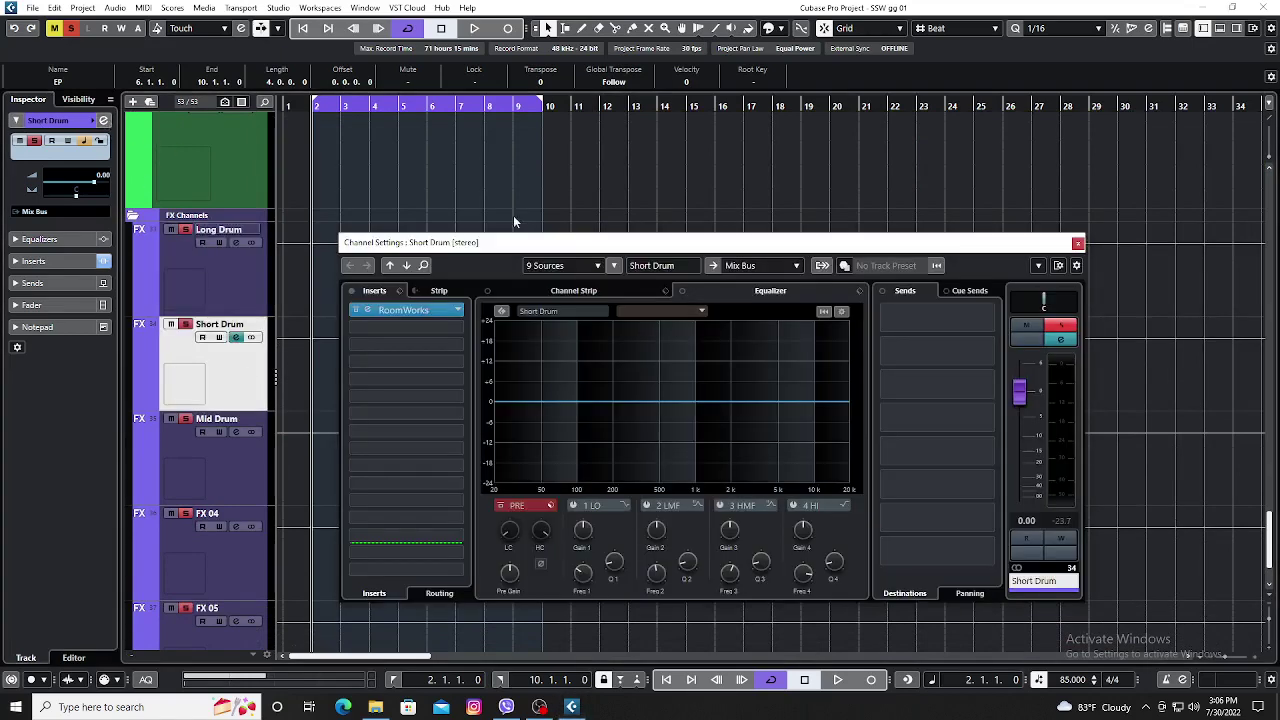
pyautogui.click(796, 268)
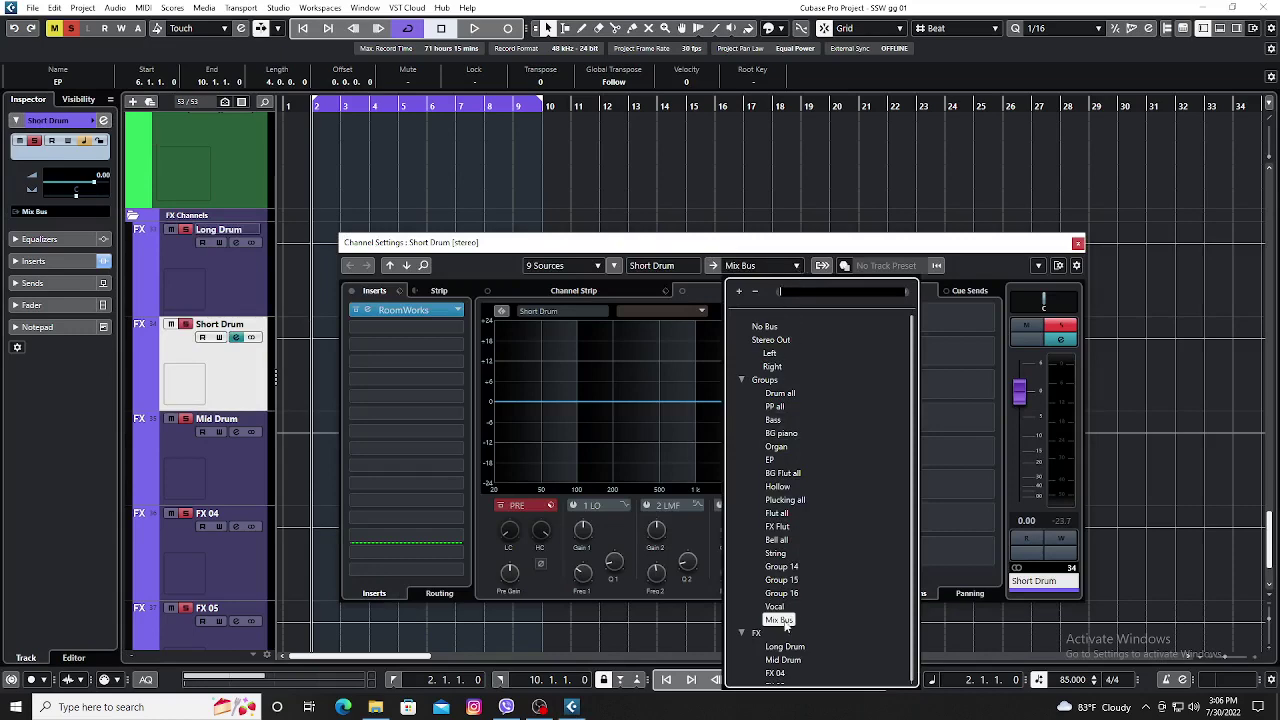
pyautogui.click(1077, 243)
pyautogui.click(1077, 243)
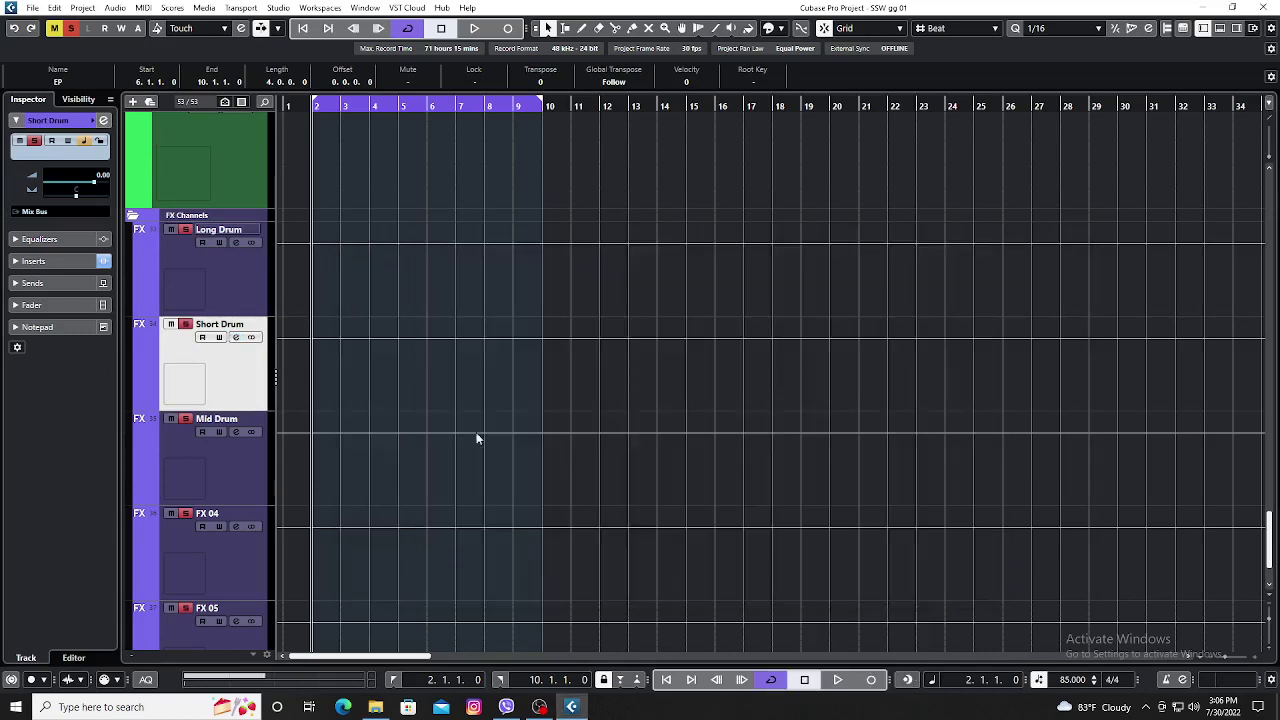
# Review the Mid Drum effect channel's settings, including its insert and the list of output destinations.
pyautogui.click(229, 465)
pyautogui.click(237, 432)
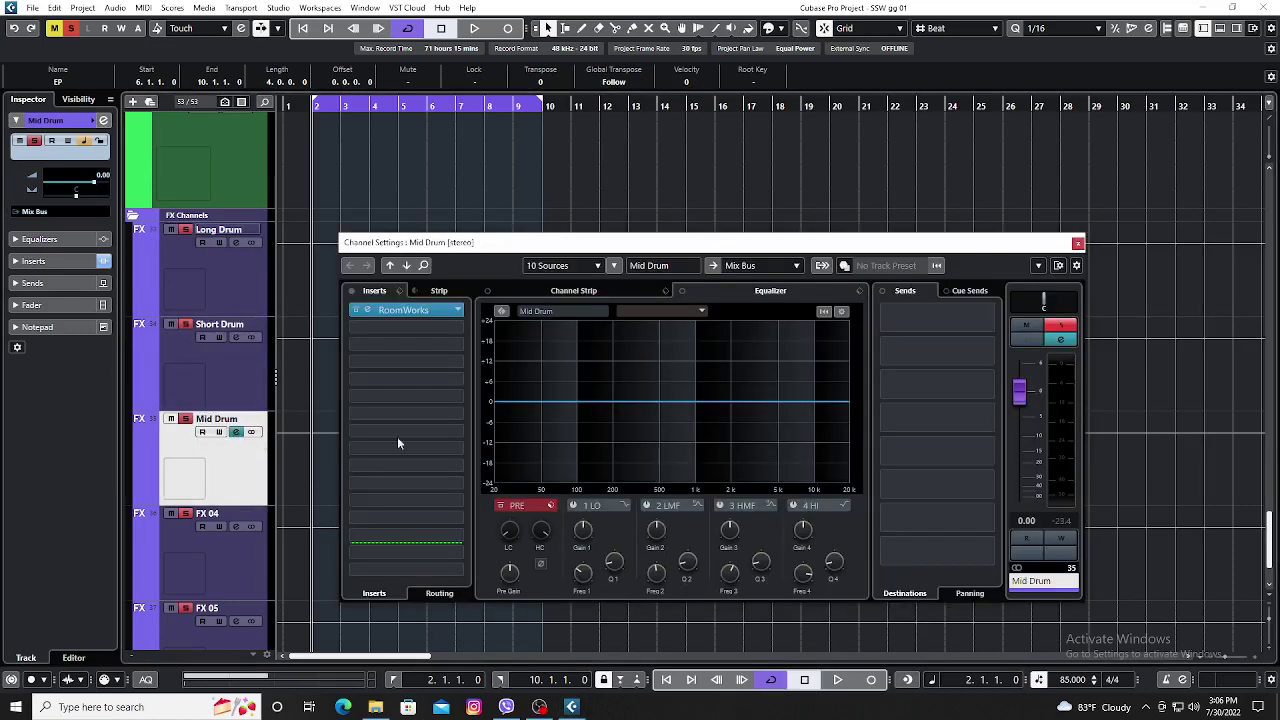
pyautogui.click(795, 268)
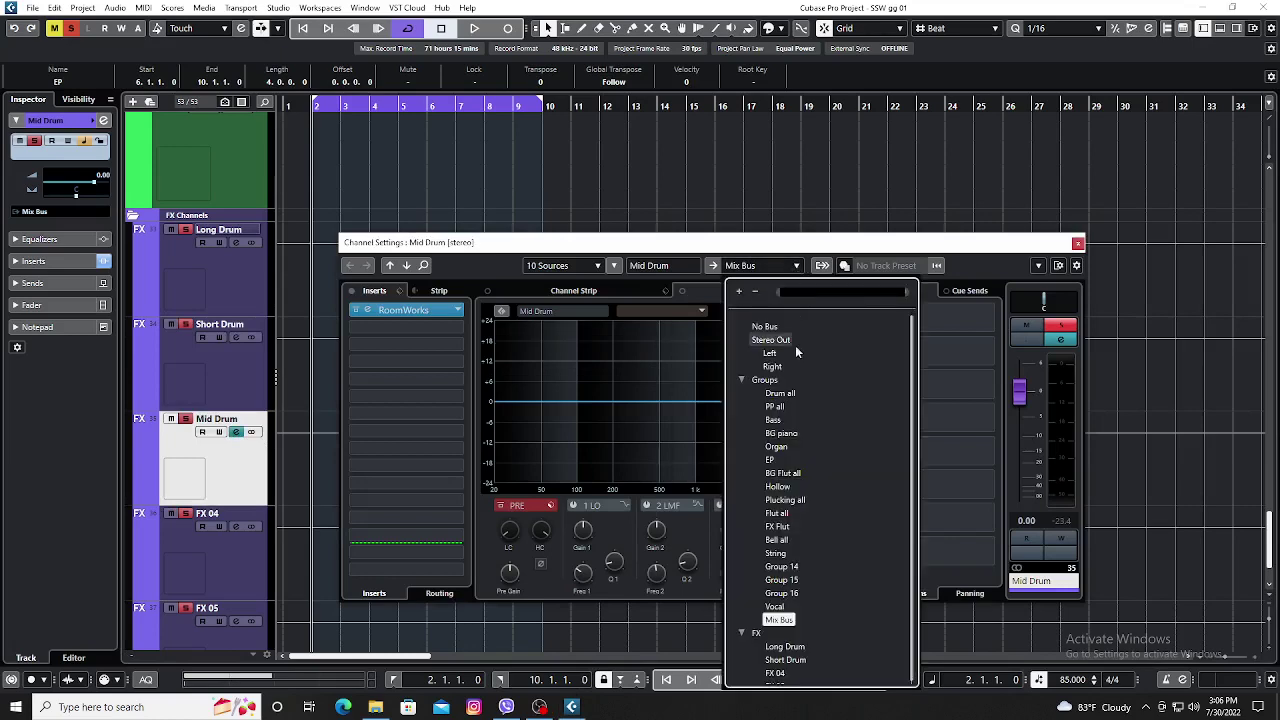
pyautogui.click(1029, 252)
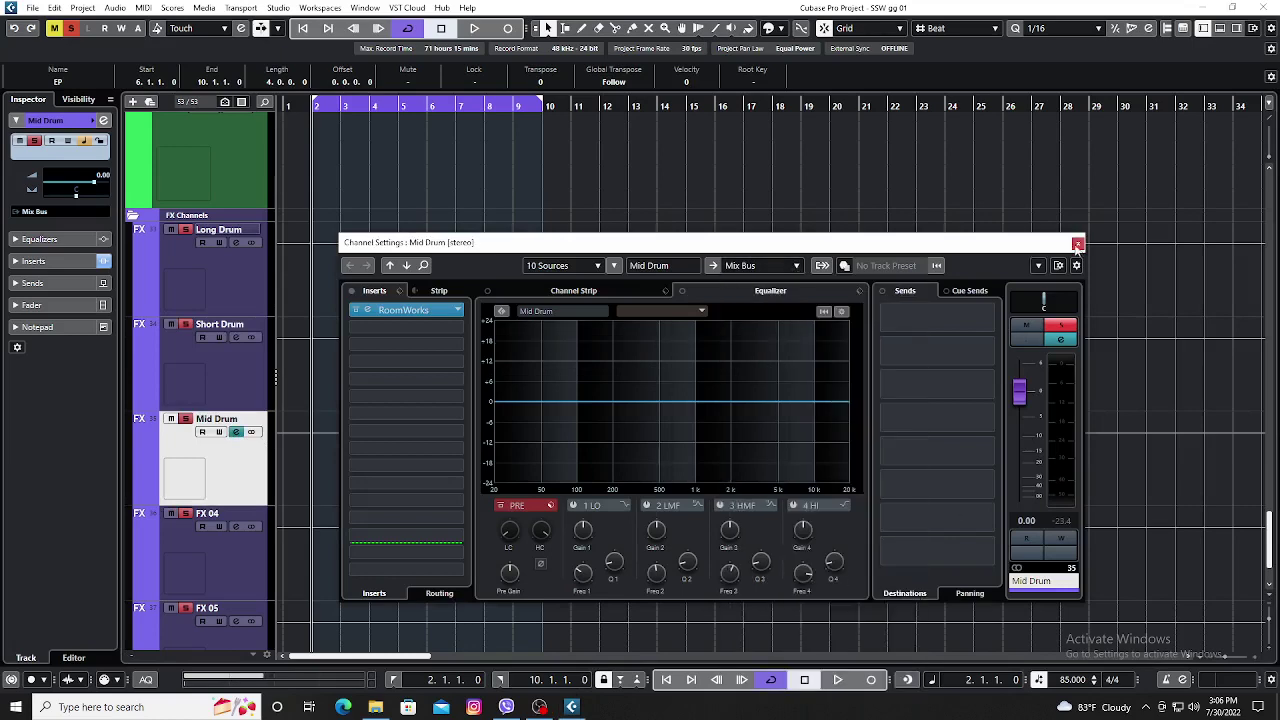
pyautogui.click(1077, 243)
# Examine the FX 04 channel's settings and output bus choices, and close its channel window.
pyautogui.click(239, 573)
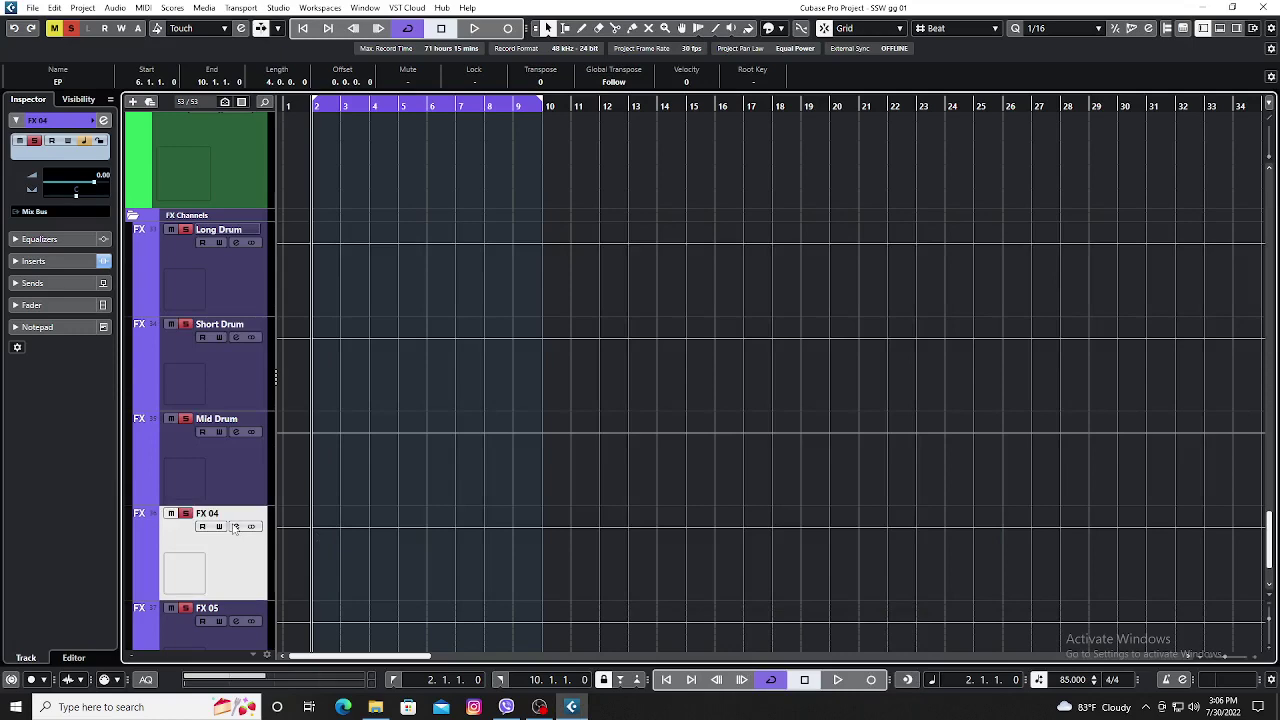
pyautogui.click(235, 527)
pyautogui.click(796, 267)
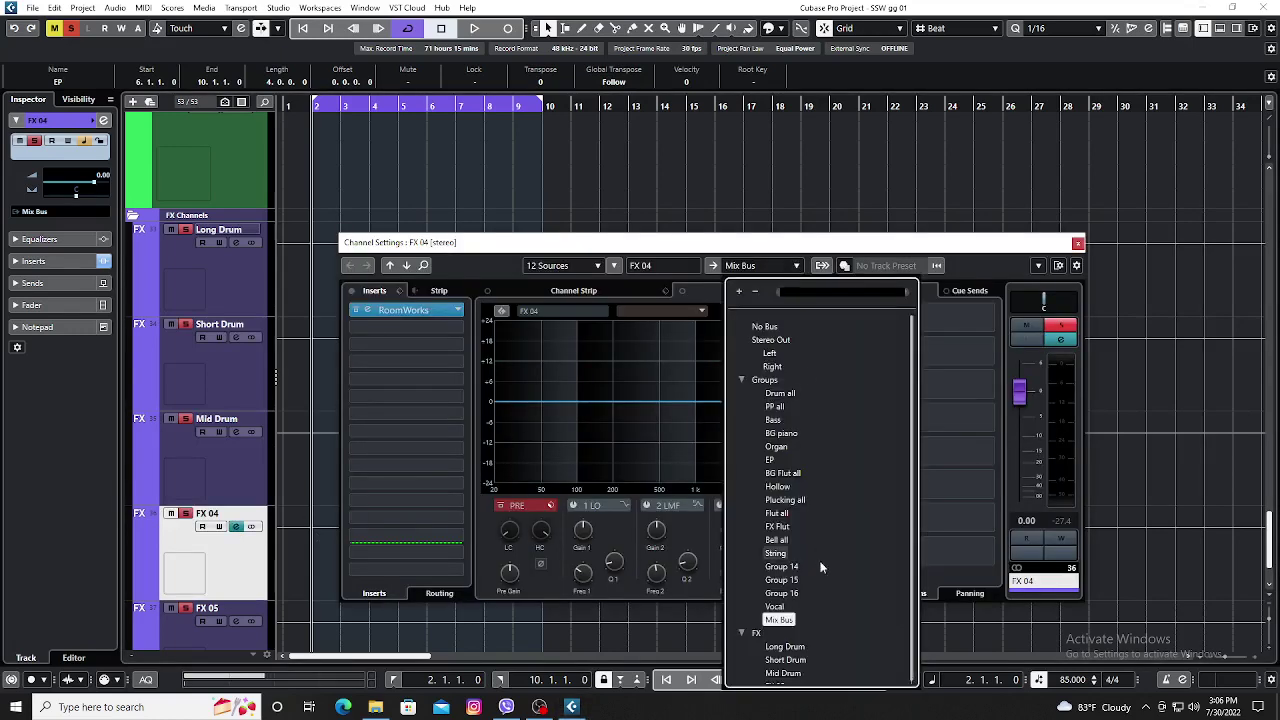
pyautogui.click(1010, 249)
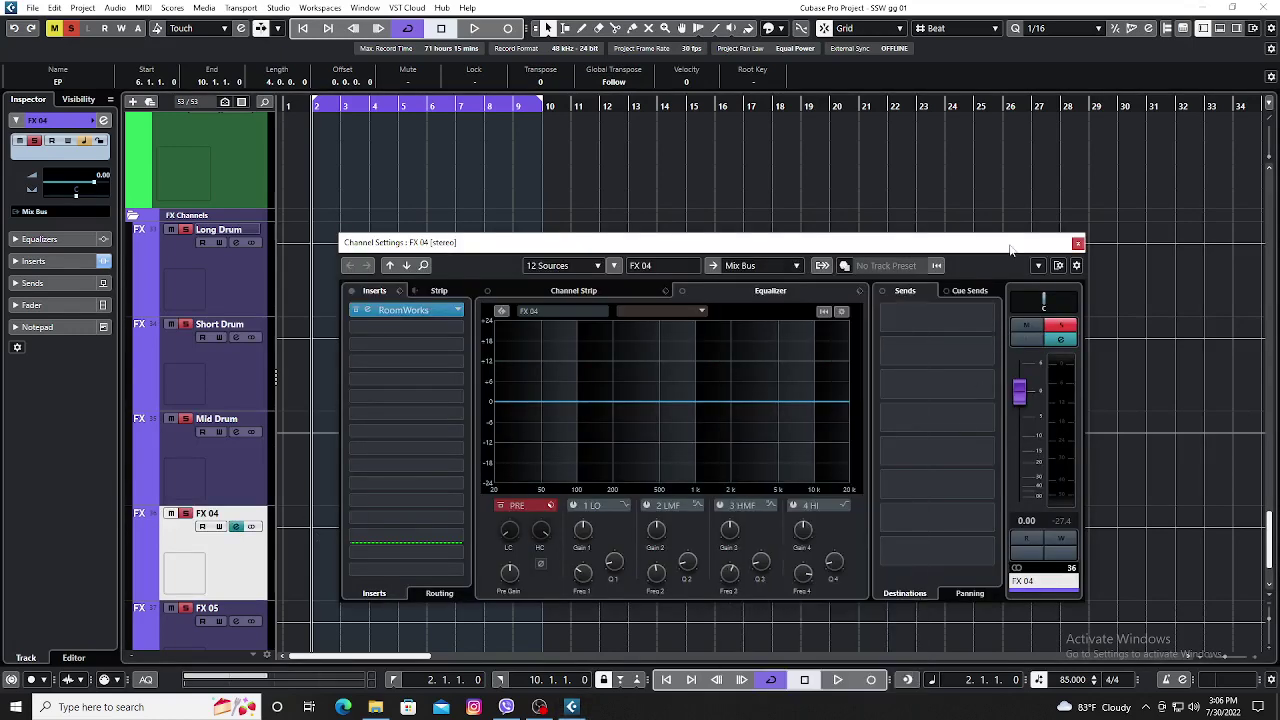
pyautogui.click(1077, 244)
# Inspect the FX 05 channel's insert and output destinations, and close its channel settings.
pyautogui.scroll(-2, 358, 538)
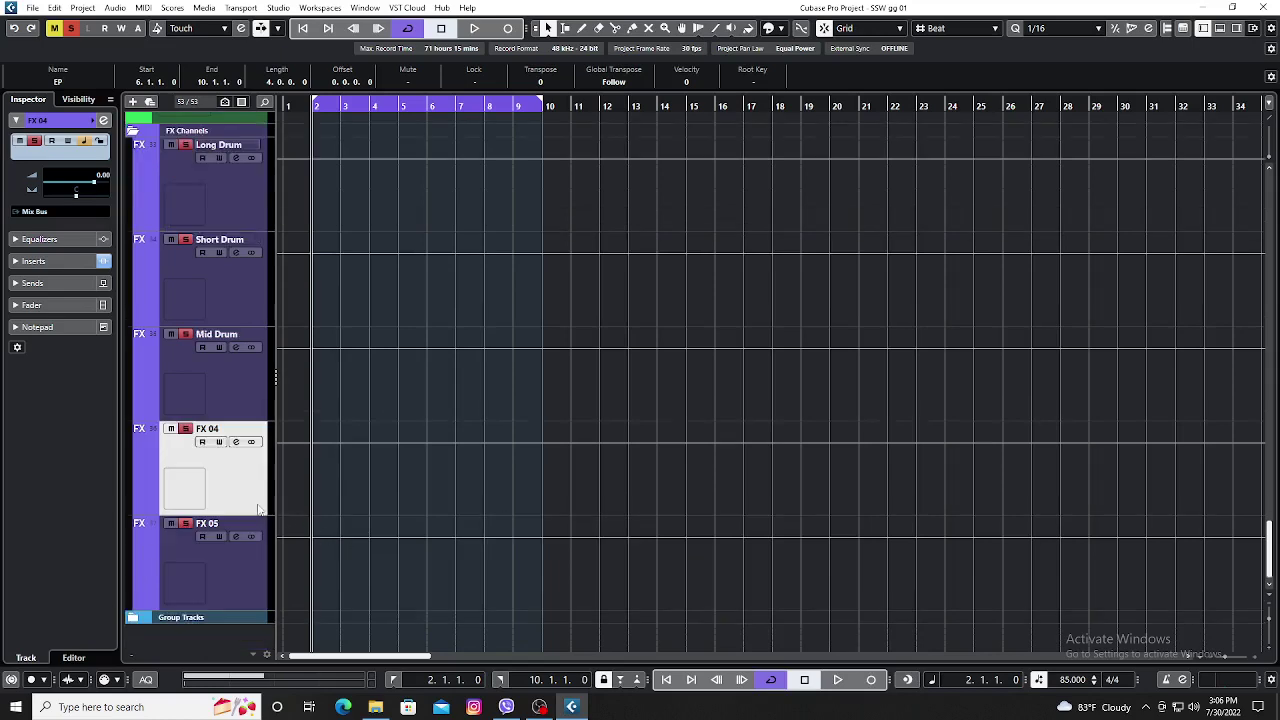
pyautogui.click(239, 574)
pyautogui.click(236, 537)
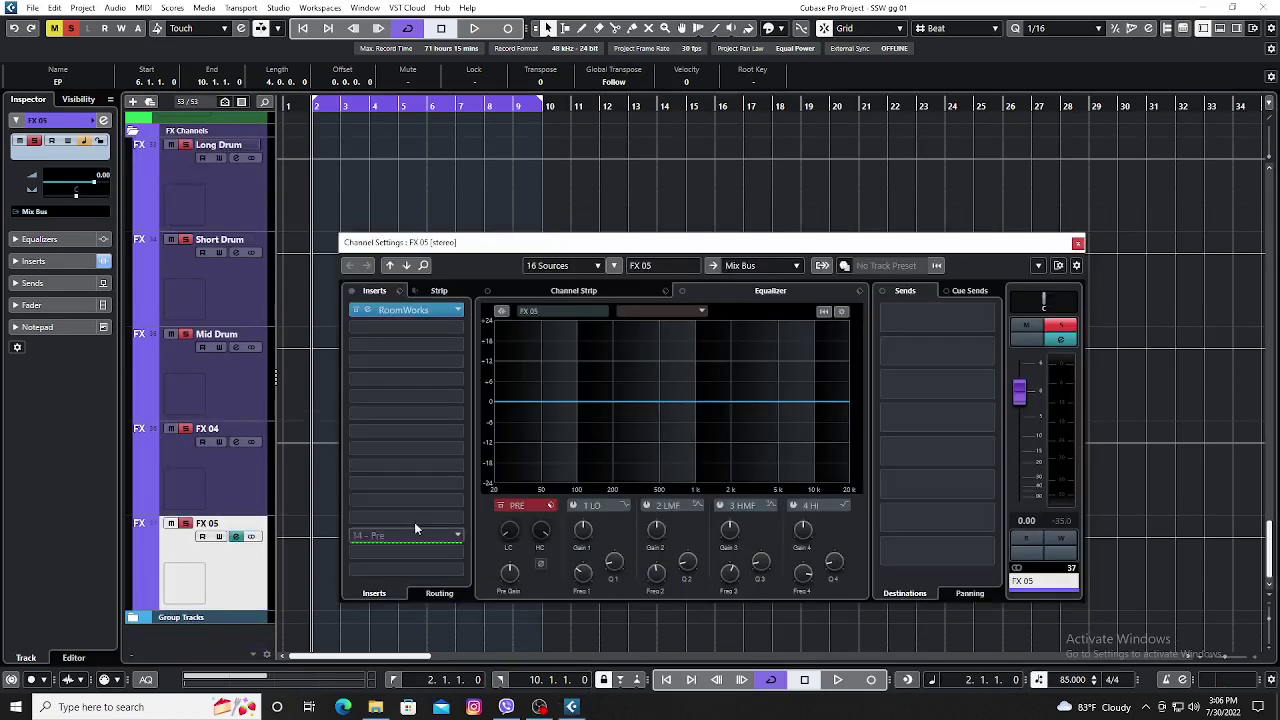
pyautogui.click(798, 267)
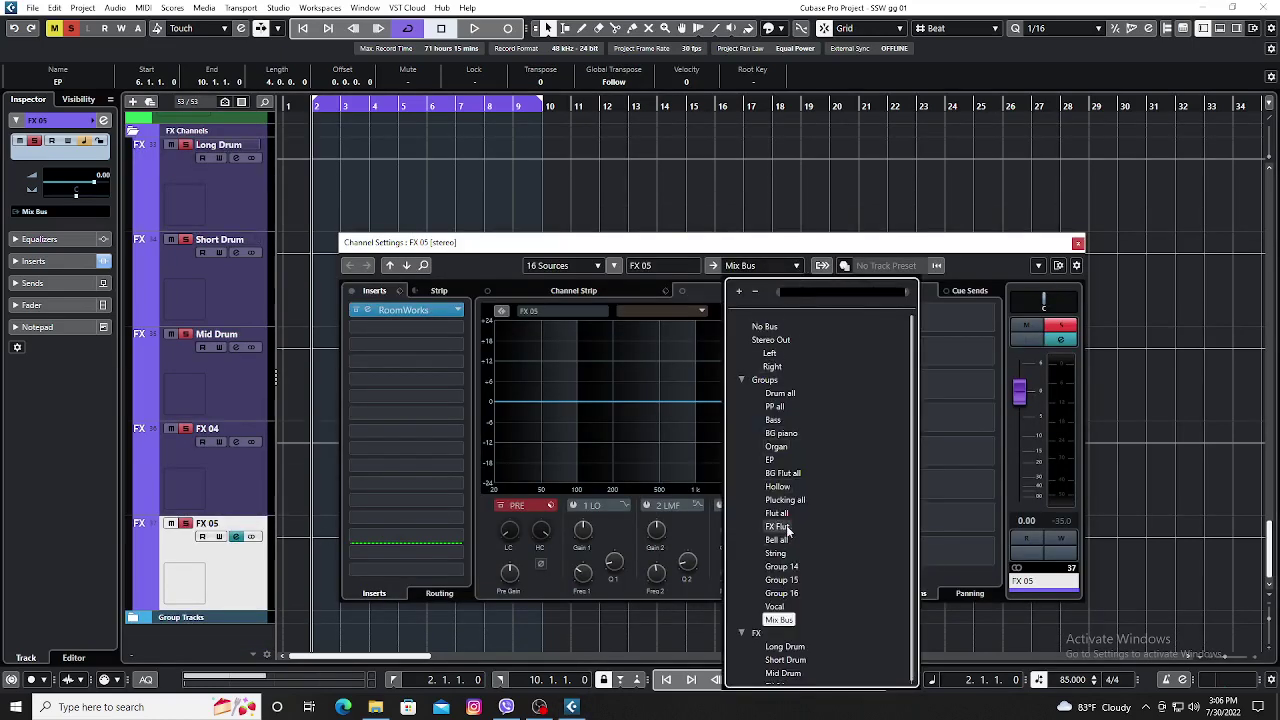
pyautogui.click(1045, 254)
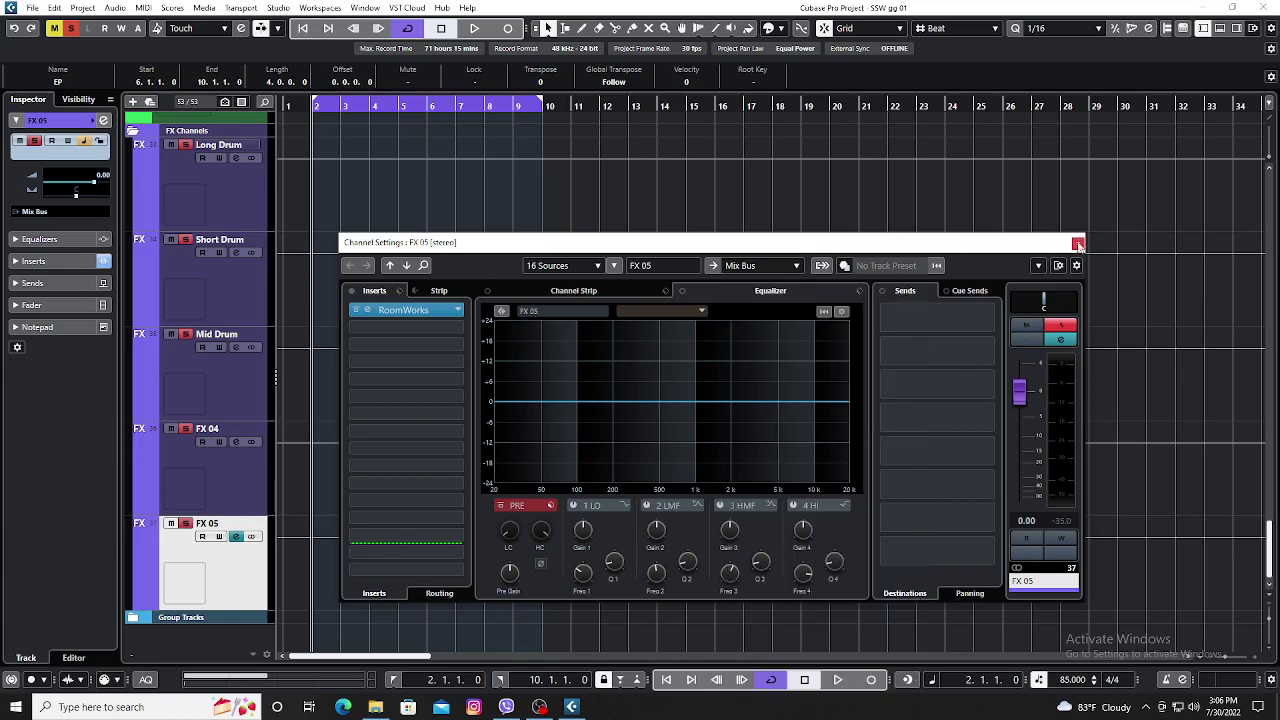
pyautogui.click(1077, 244)
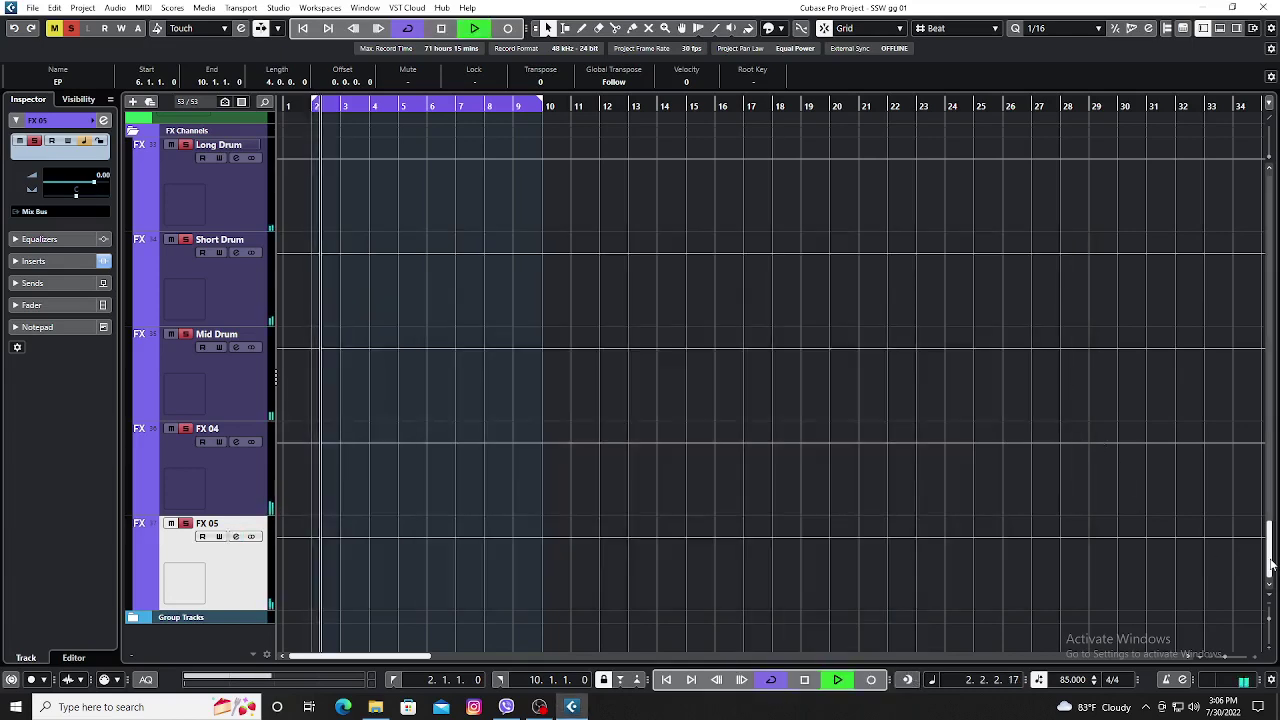
# Play the arrangement from bar 2 while reducing the track heights, collapse the FX Channels folder and stop playback.
pyautogui.scroll(2, 1274, 600)
pyautogui.scroll(3, 1273, 610)
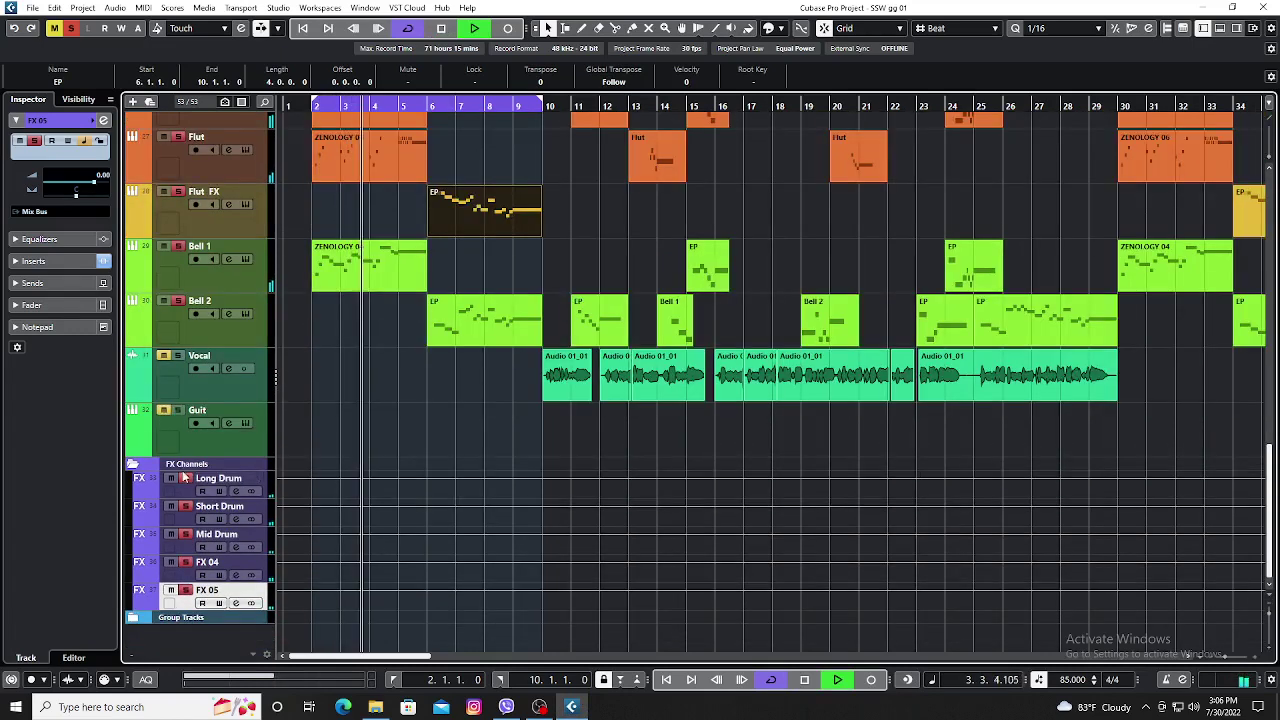
pyautogui.click(150, 466)
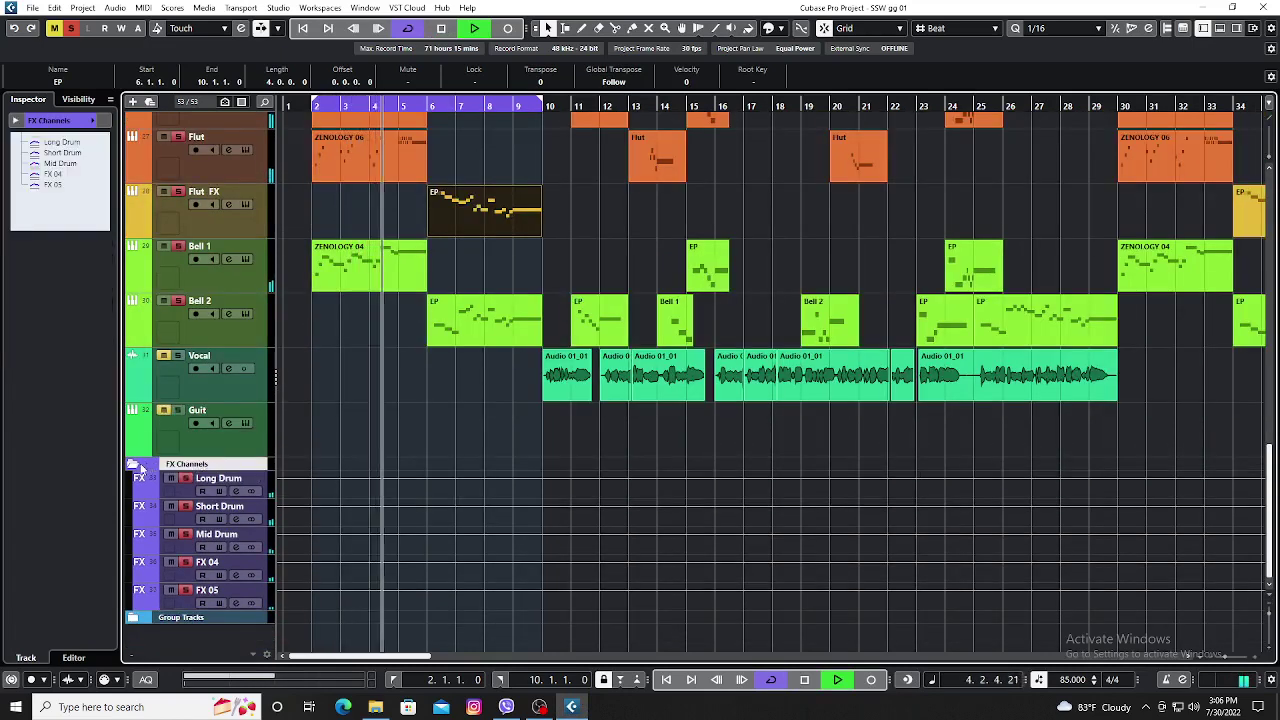
pyautogui.click(133, 464)
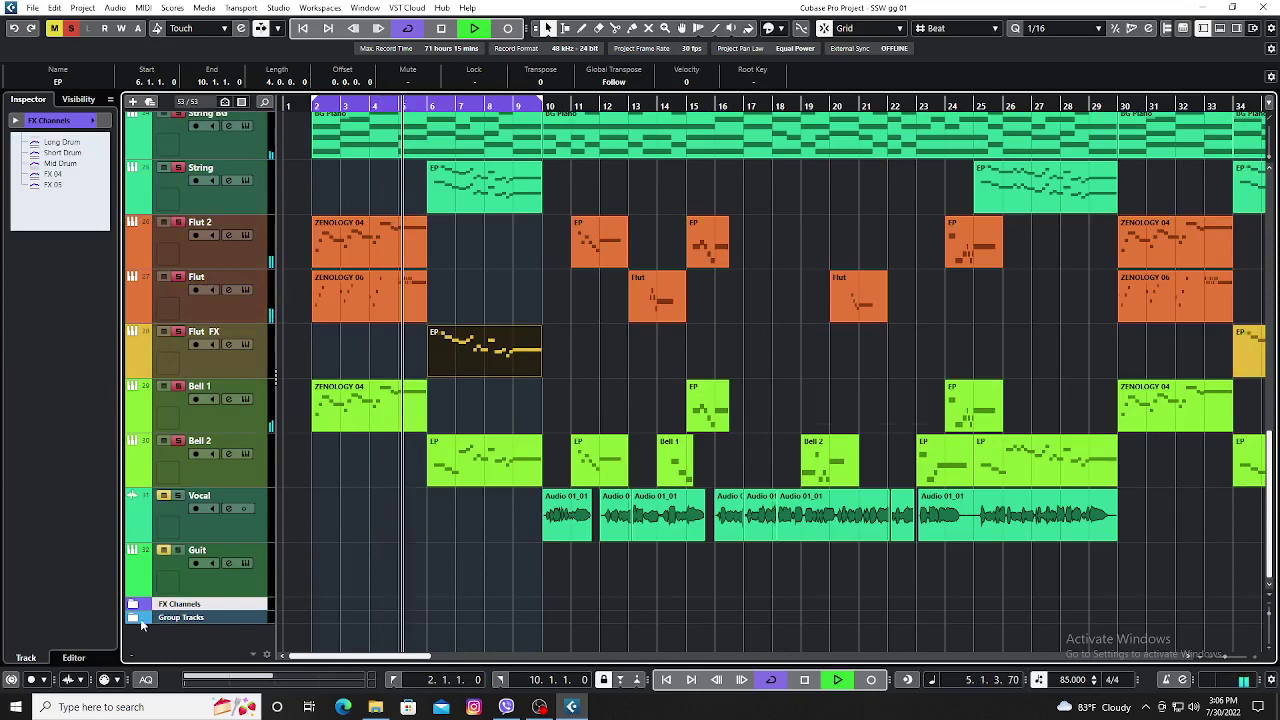
pyautogui.press('space')
# Show the options for adding an effect track and a group track without creating either.
pyautogui.rightClick(188, 649)
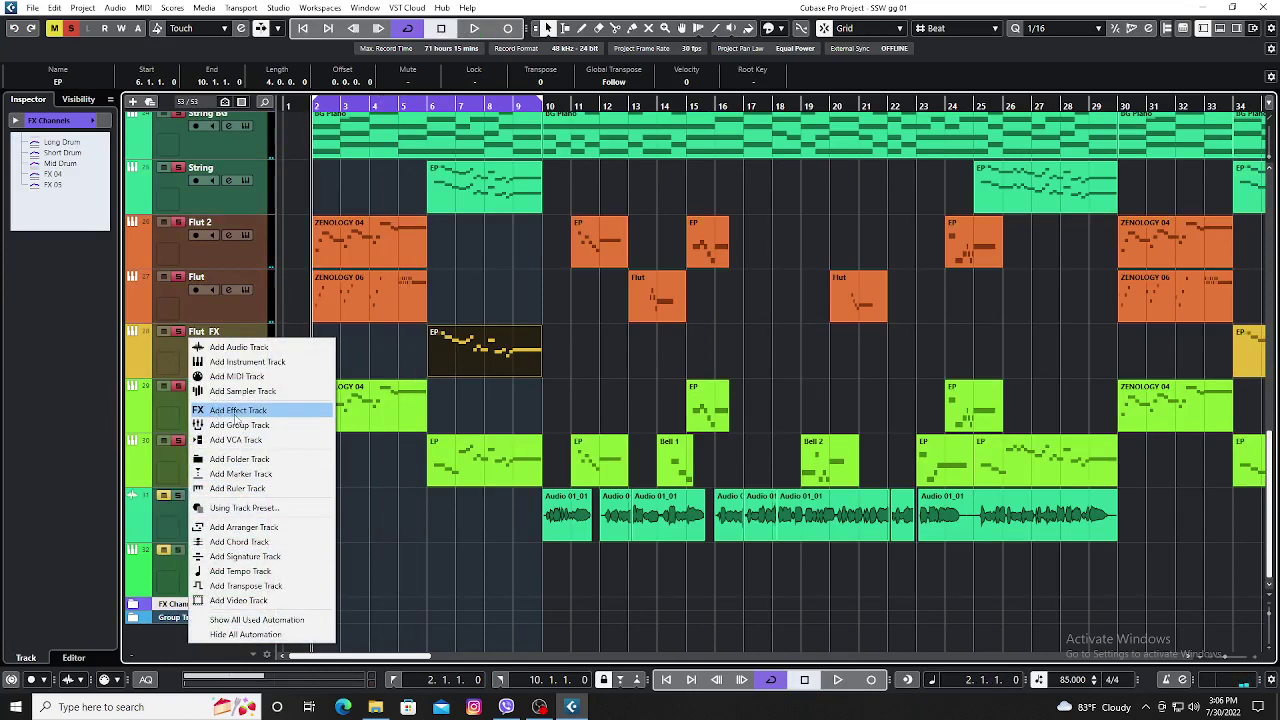
pyautogui.click(196, 644)
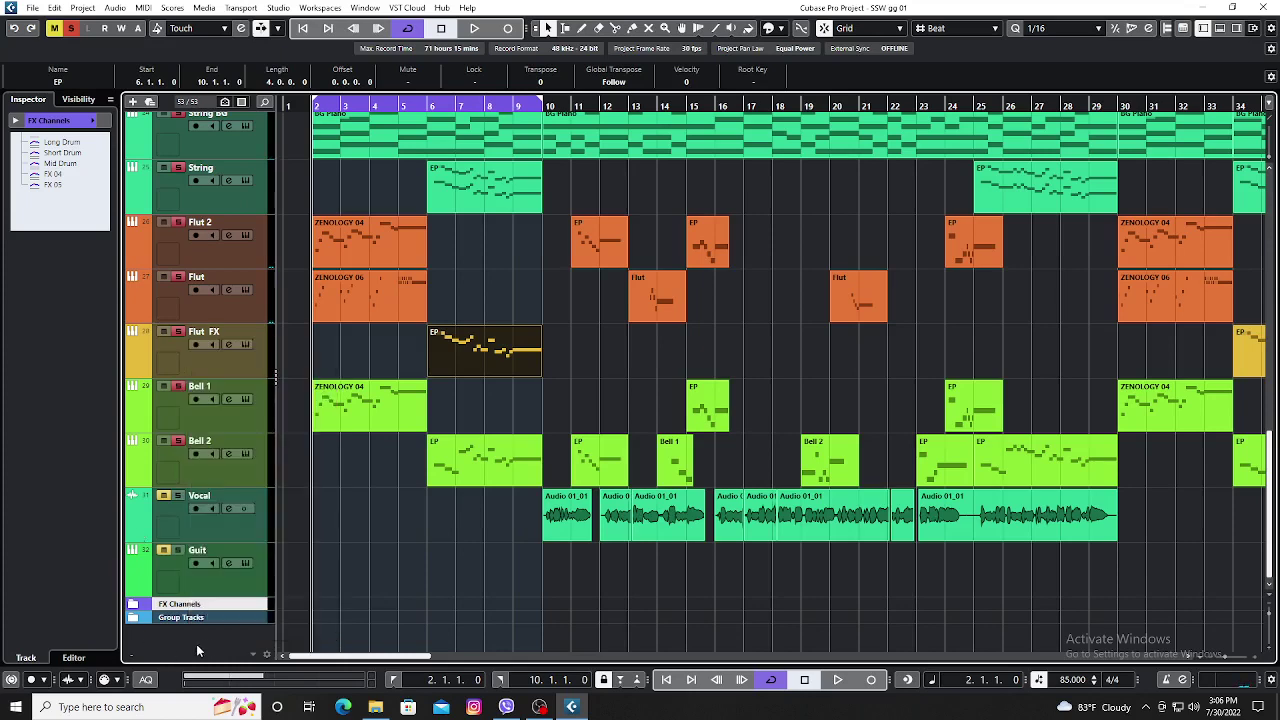
pyautogui.rightClick(208, 647)
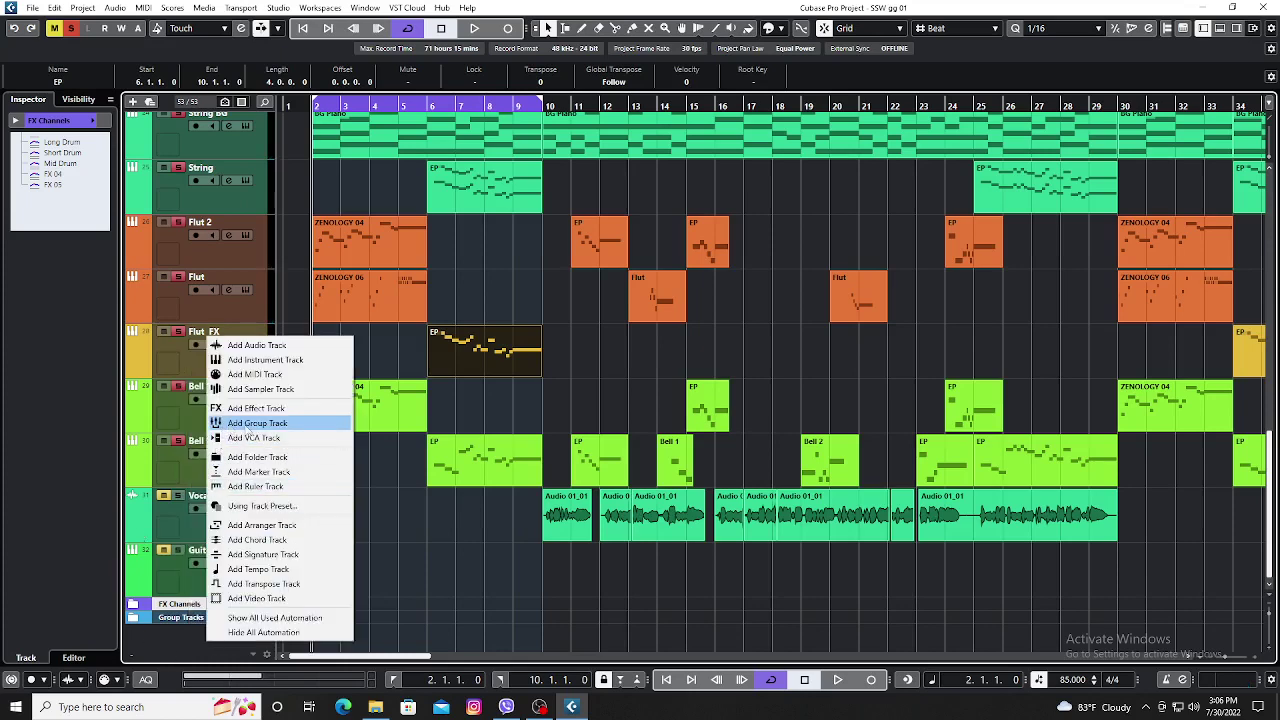
pyautogui.click(138, 622)
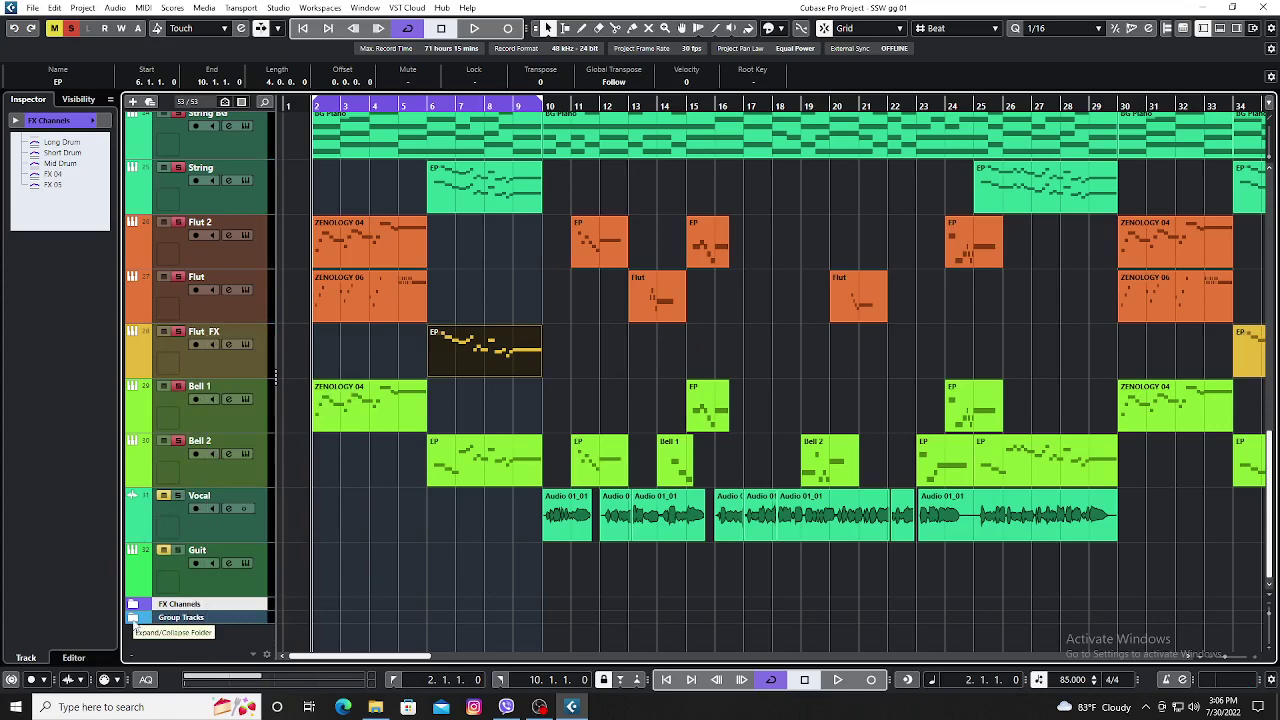
# Expand the Group Tracks folder to show its group channels down to Mix Bus, and select Group 14.
pyautogui.click(133, 618)
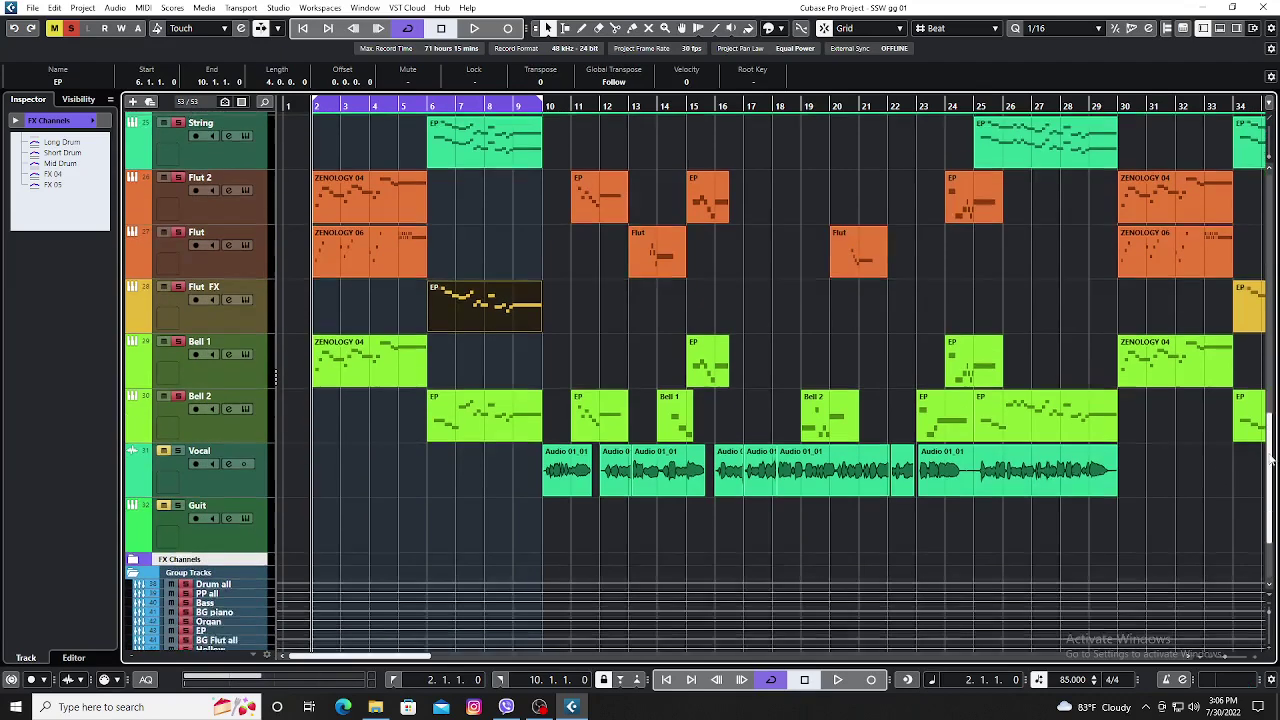
pyautogui.moveTo(1272, 444); pyautogui.dragTo(1272, 632)
pyautogui.click(1272, 620)
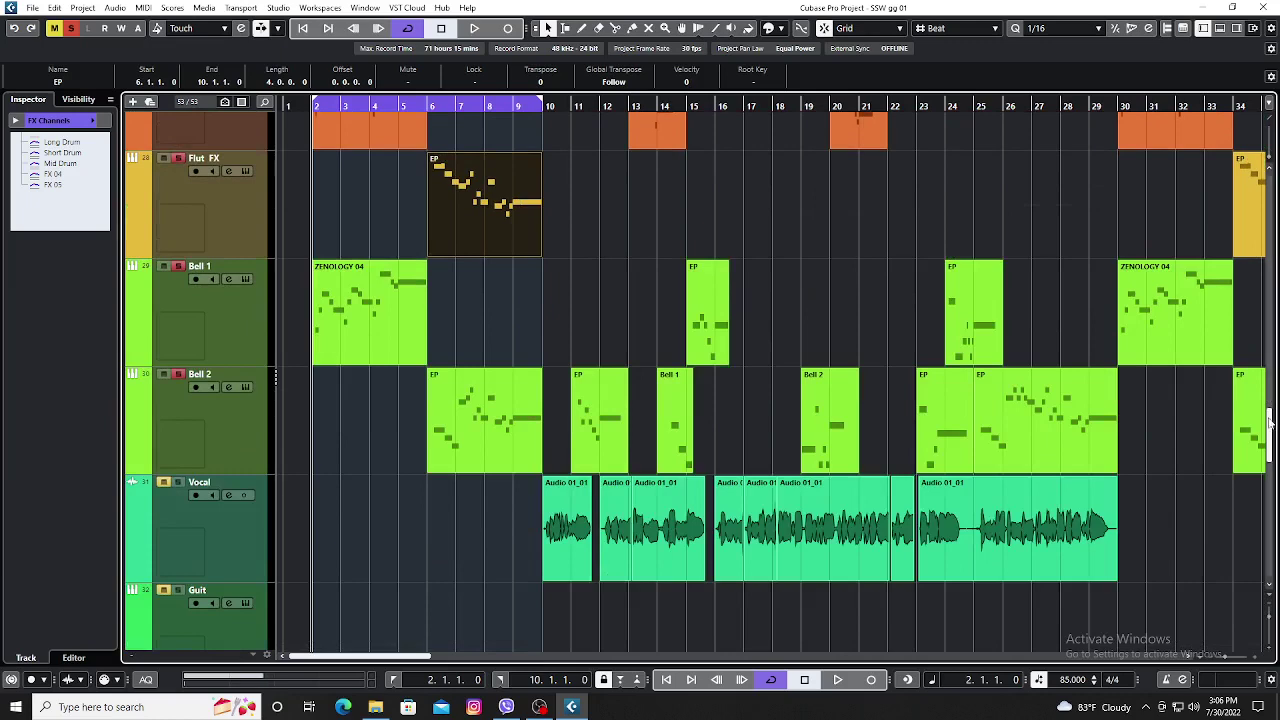
pyautogui.moveTo(1272, 424); pyautogui.dragTo(1272, 540)
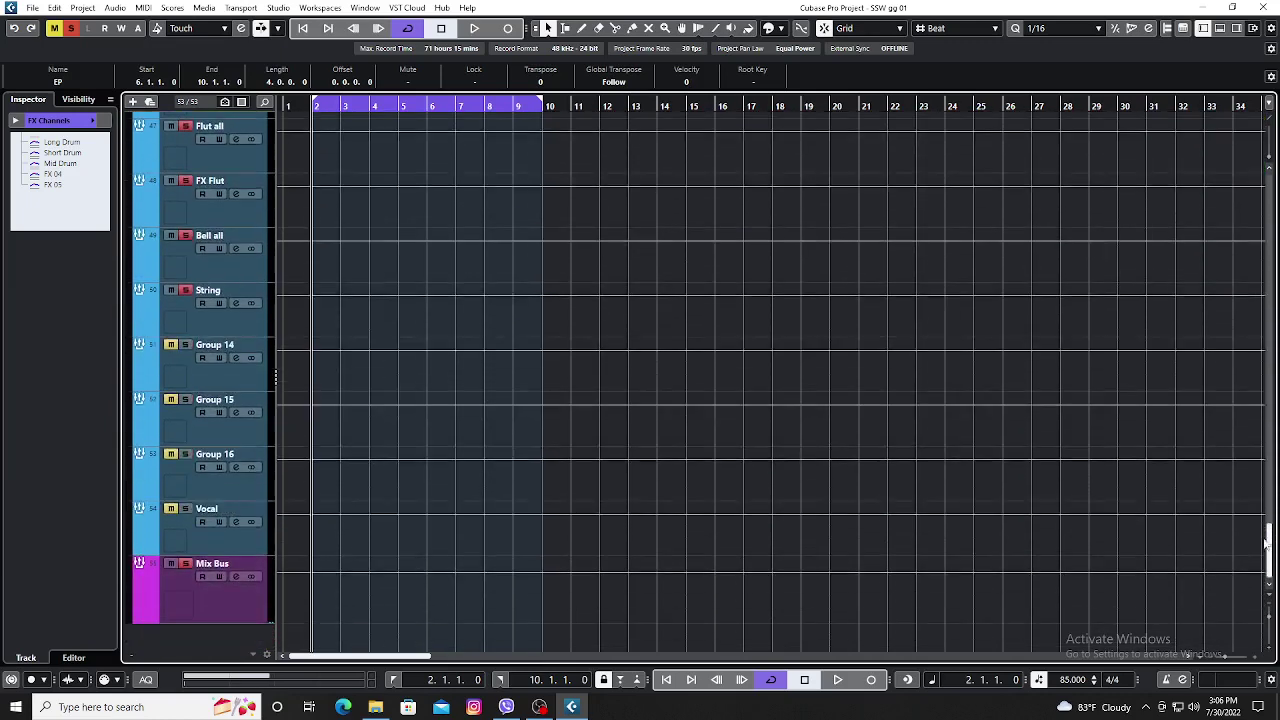
pyautogui.click(227, 390)
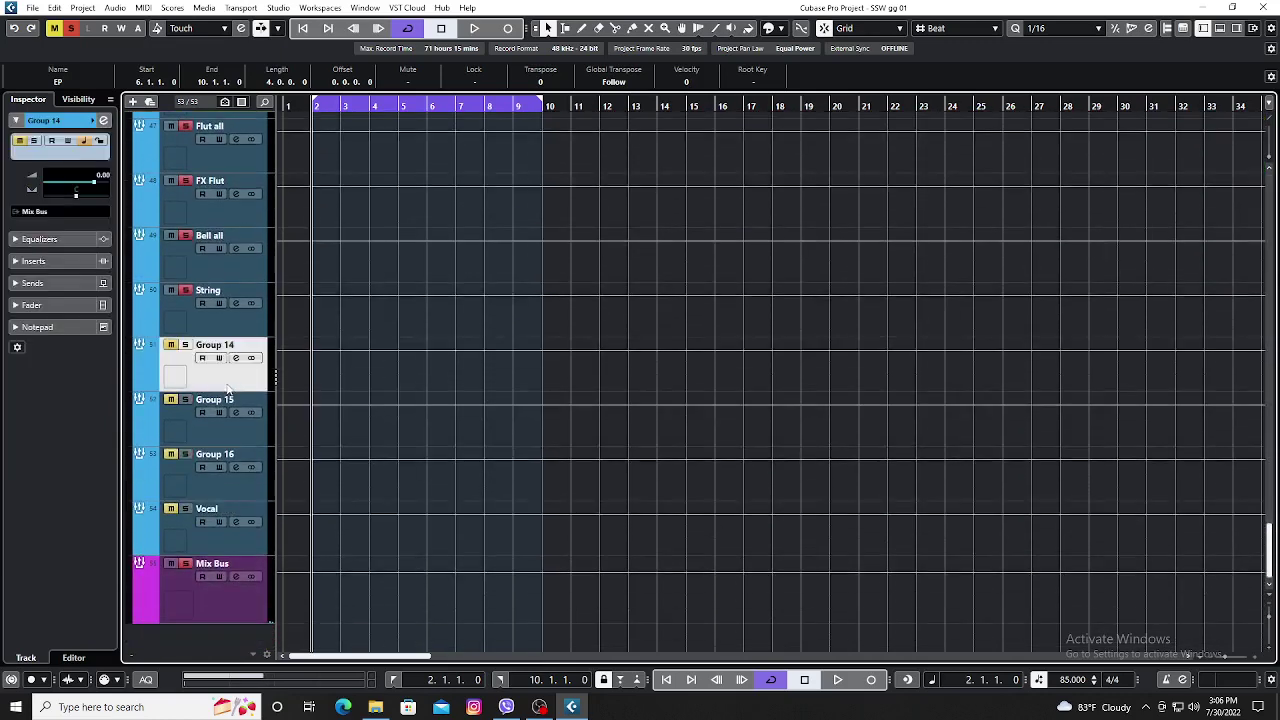
# Remove the Group 14, Group 15 and Group 16 tracks from the Group Tracks folder.
pyautogui.rightClick(227, 390)
pyautogui.click(292, 440)
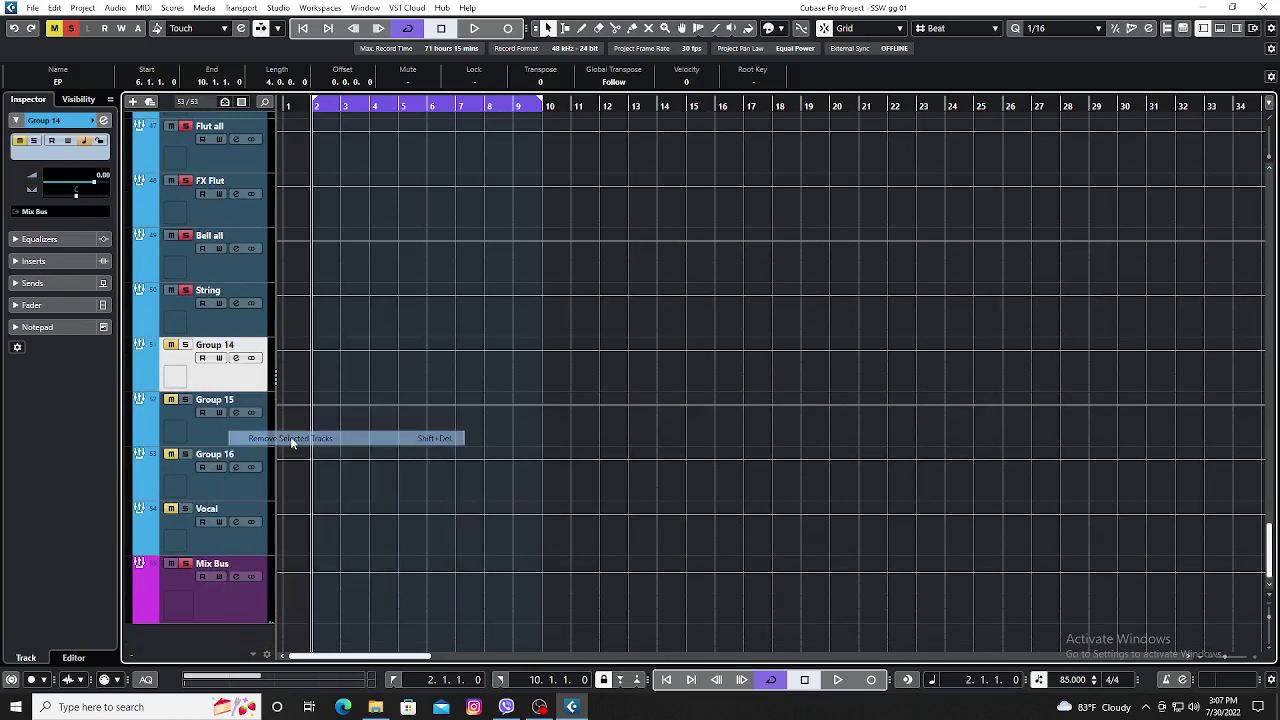
pyautogui.rightClick(218, 425)
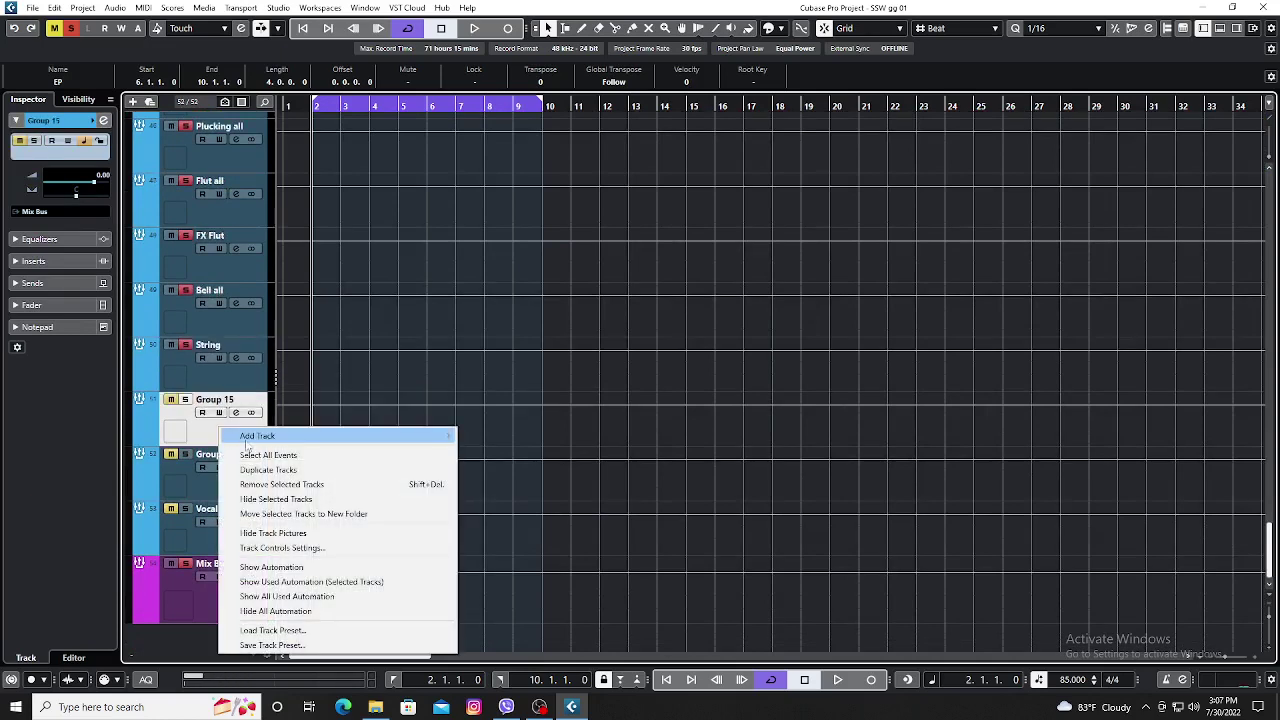
pyautogui.click(300, 485)
pyautogui.rightClick(235, 486)
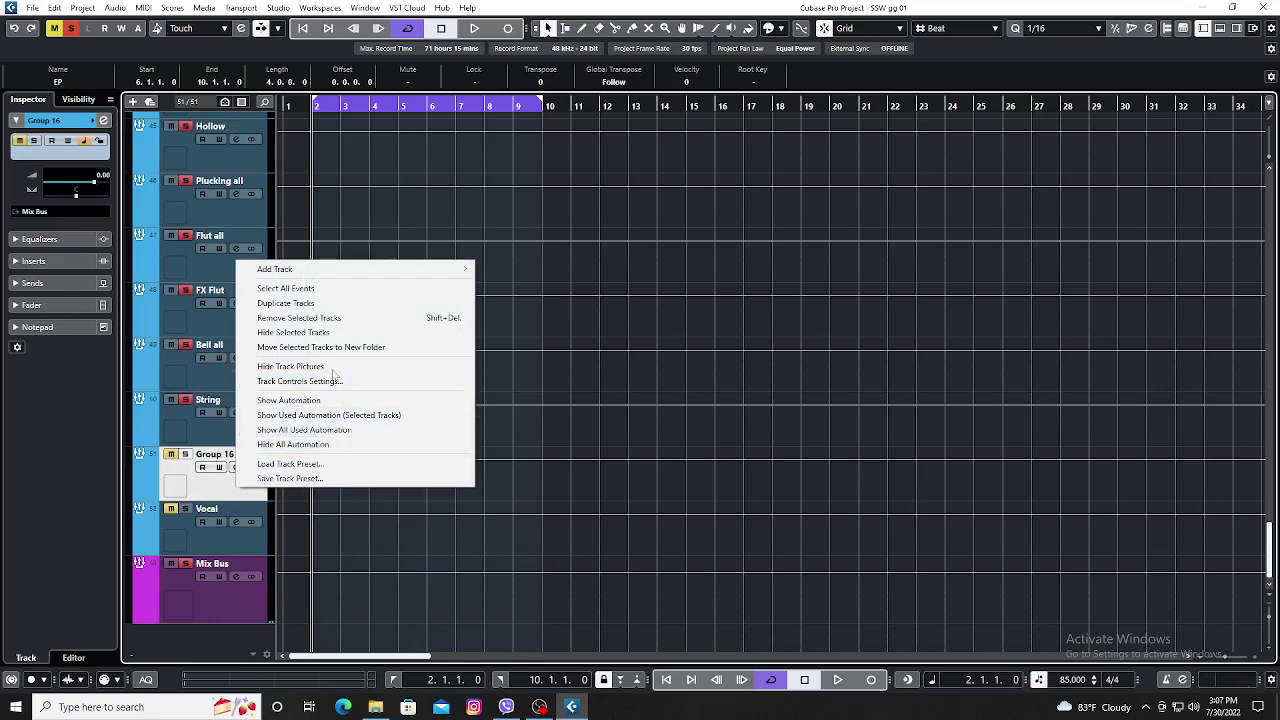
pyautogui.click(355, 318)
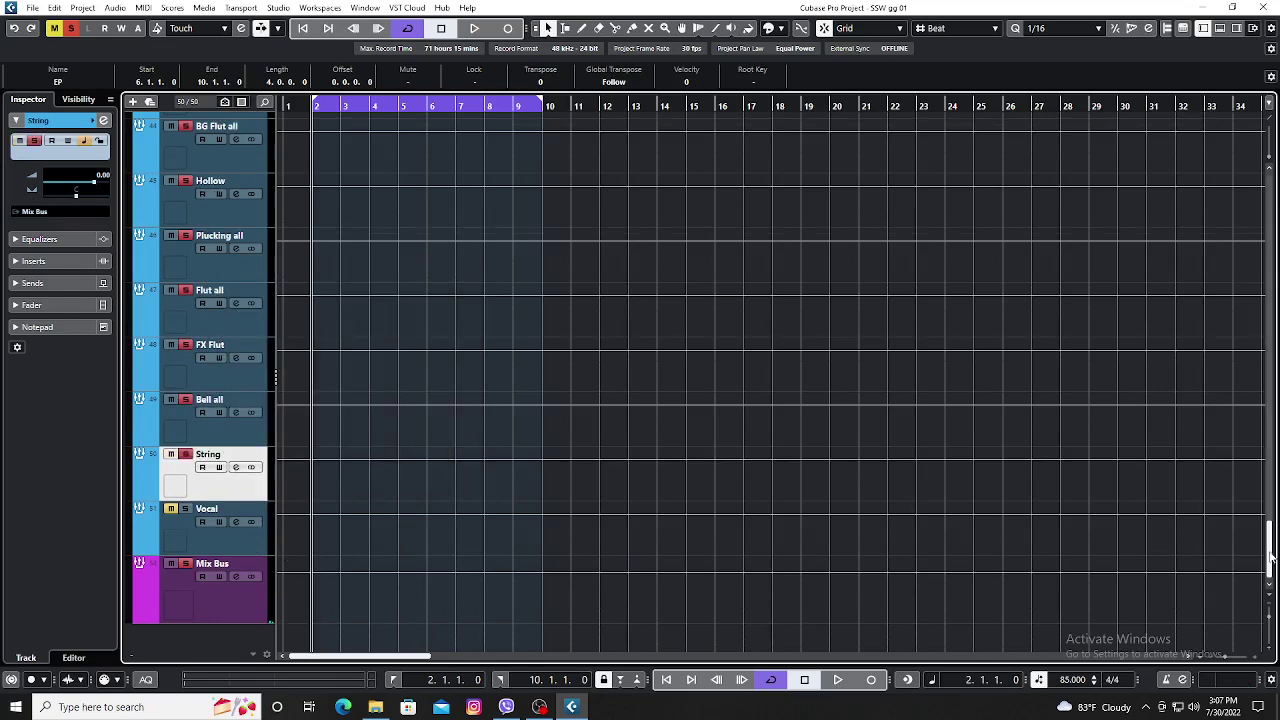
# Reduce the height of all tracks so more of the arrangement and the group tracks fit in view.
pyautogui.scroll(15, 1272, 555)
pyautogui.scroll(-10, 1273, 560)
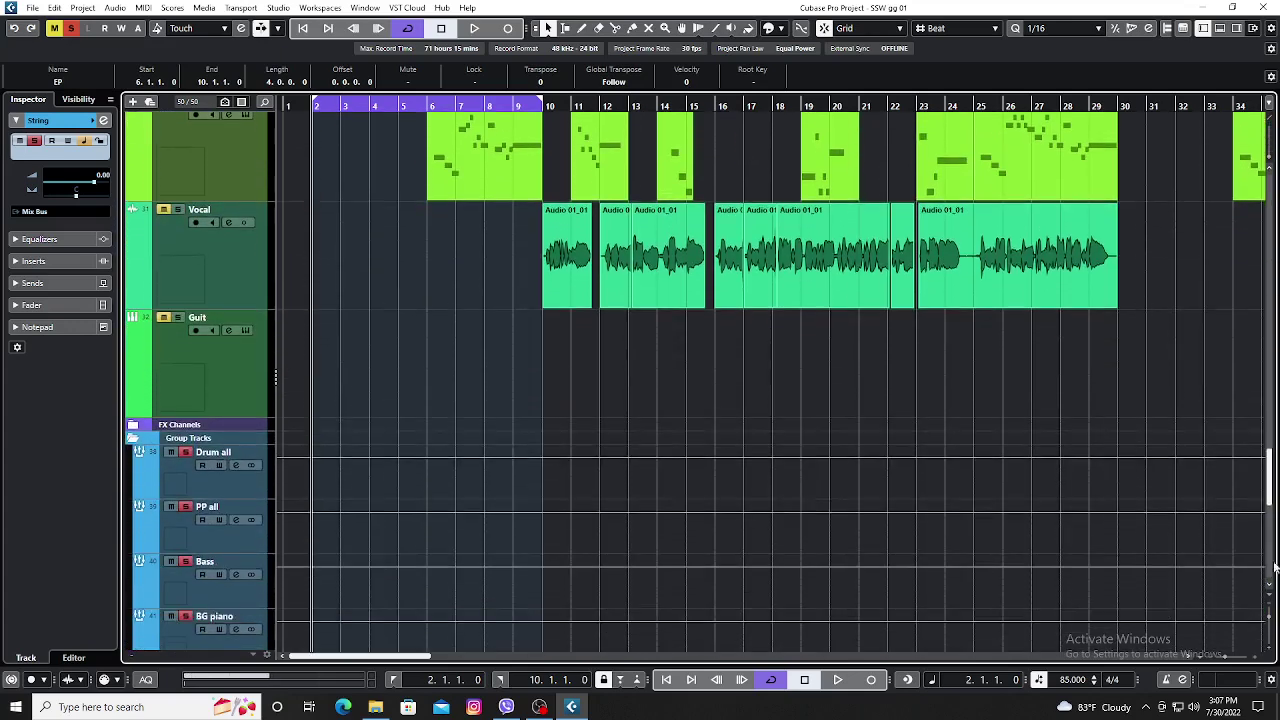
pyautogui.moveTo(1271, 621); pyautogui.dragTo(1271, 615)
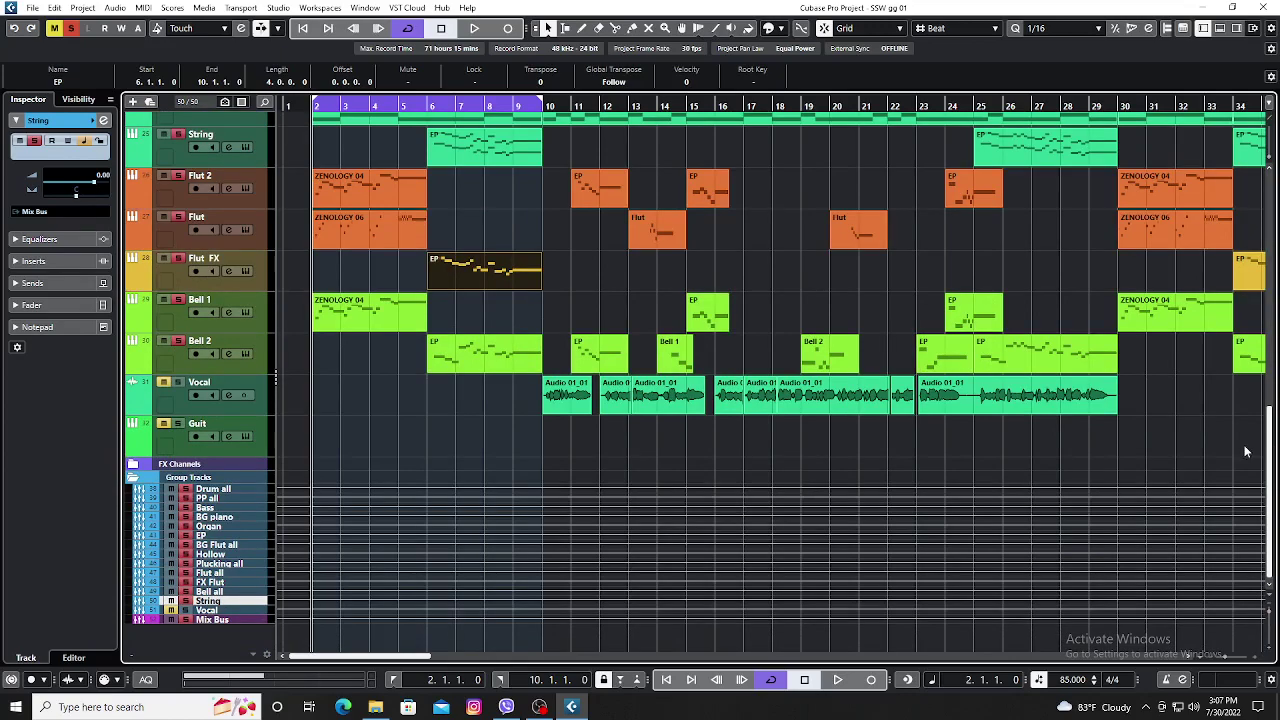
pyautogui.moveTo(1265, 447); pyautogui.dragTo(1276, 200)
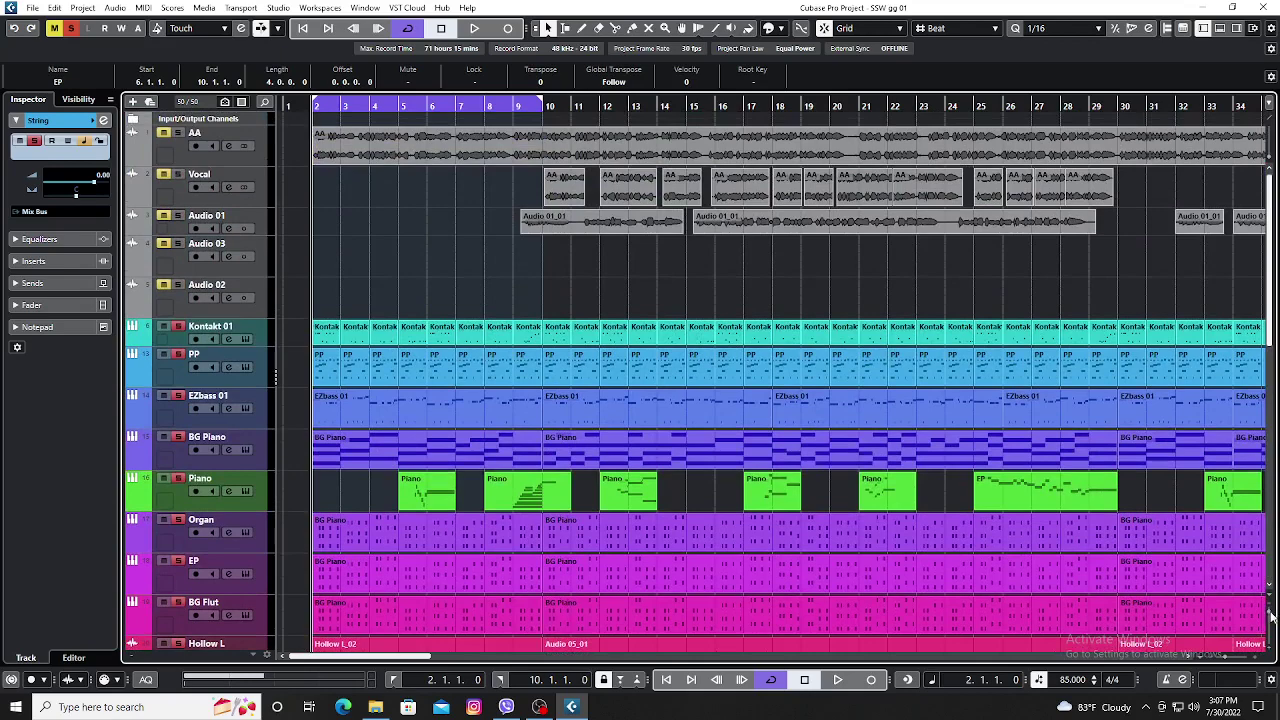
pyautogui.moveTo(1271, 617); pyautogui.dragTo(1272, 603)
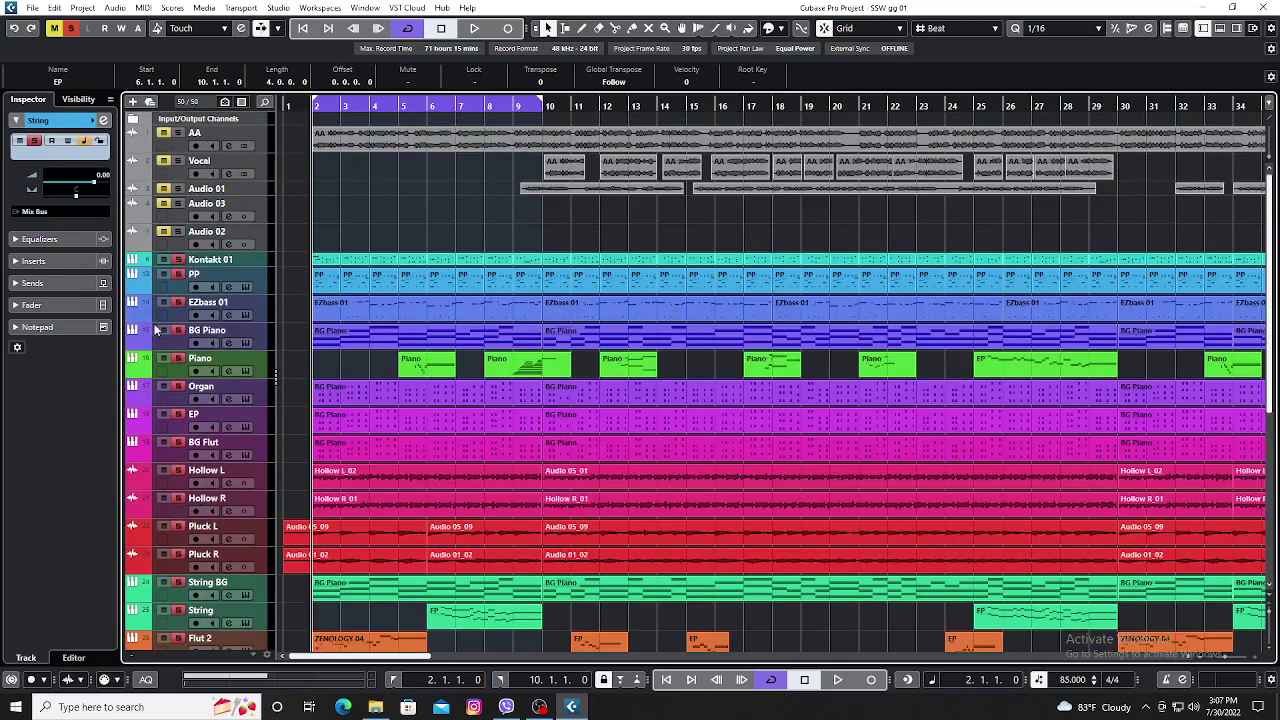
# Shrink the PP, EZbass 01 and BG Piano tracks to a single row and select the Kontakt 01 track.
pyautogui.click(182, 295)
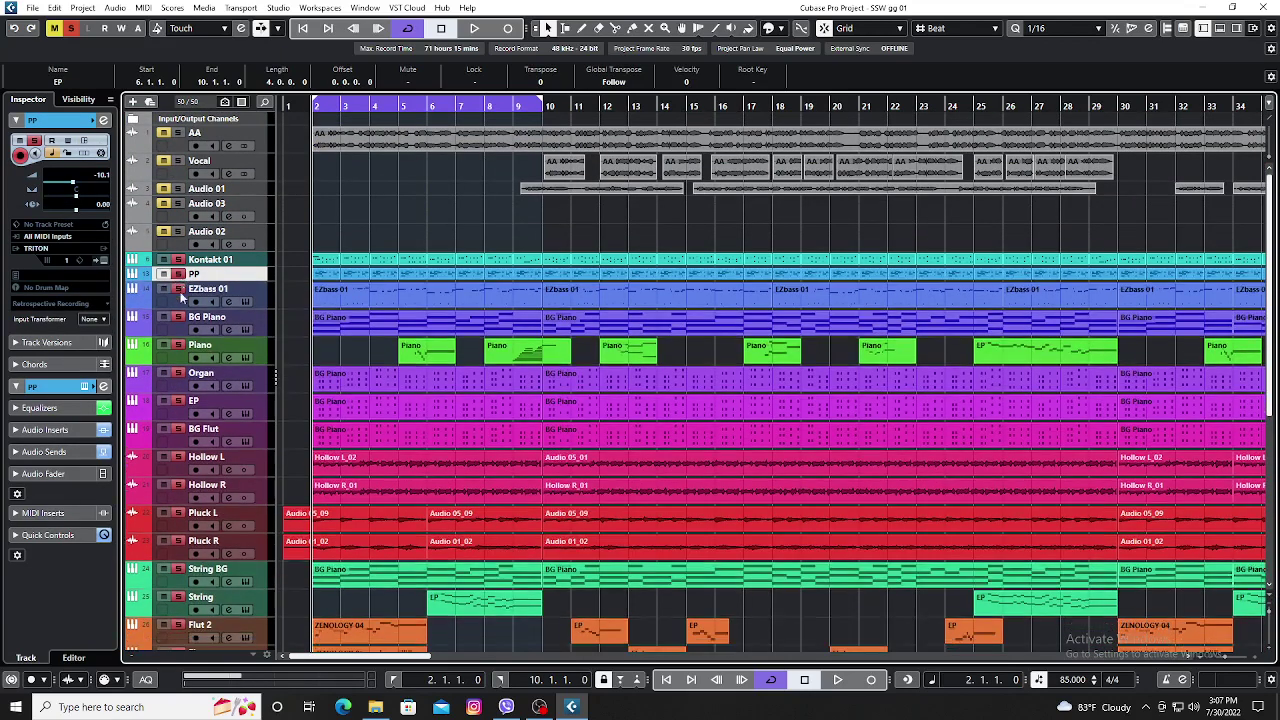
pyautogui.click(177, 308)
pyautogui.moveTo(178, 314); pyautogui.dragTo(178, 306)
pyautogui.click(250, 262)
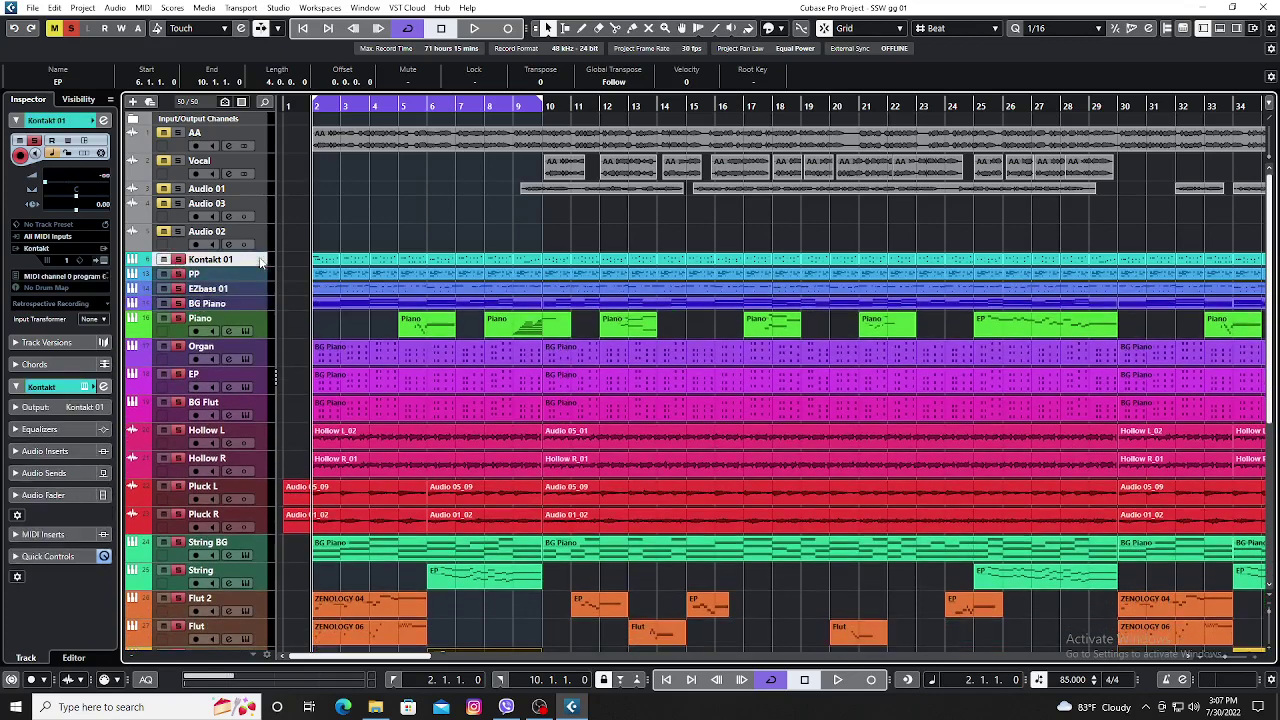
# Deactivate all solos, solo only the Kontakt 01 track and start playback.
pyautogui.click(66, 27)
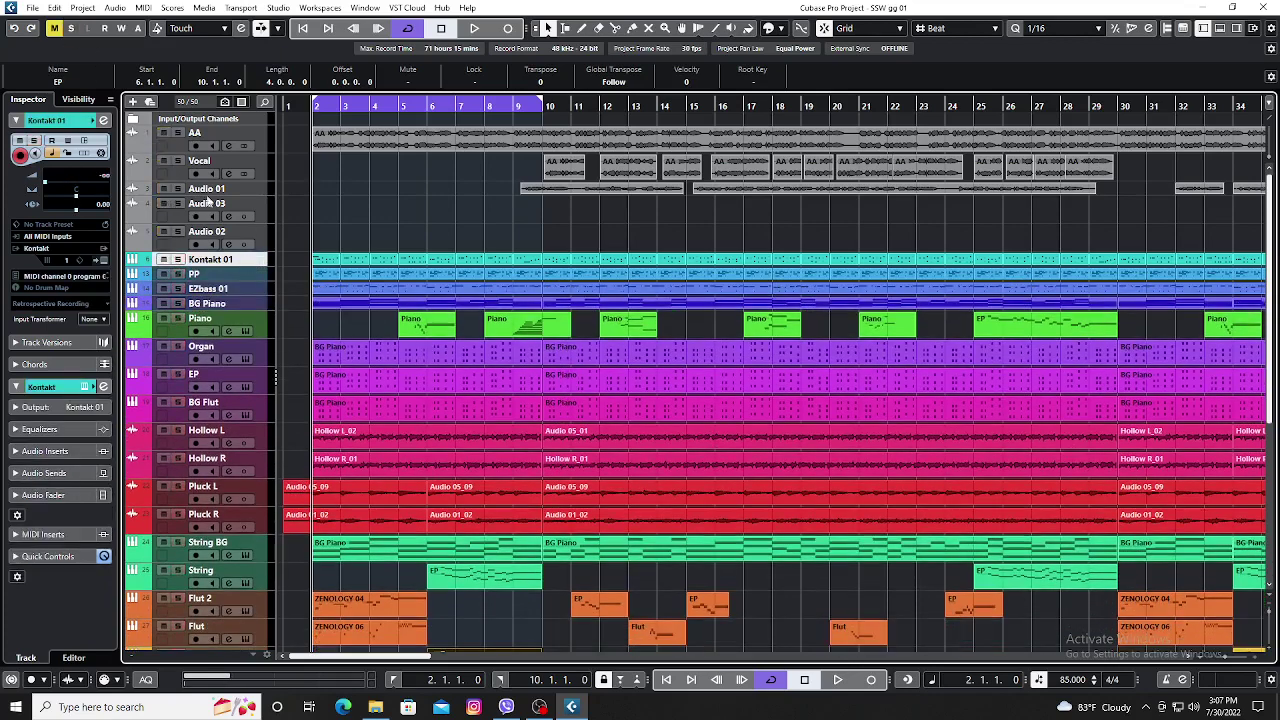
pyautogui.click(178, 260)
pyautogui.press('space')
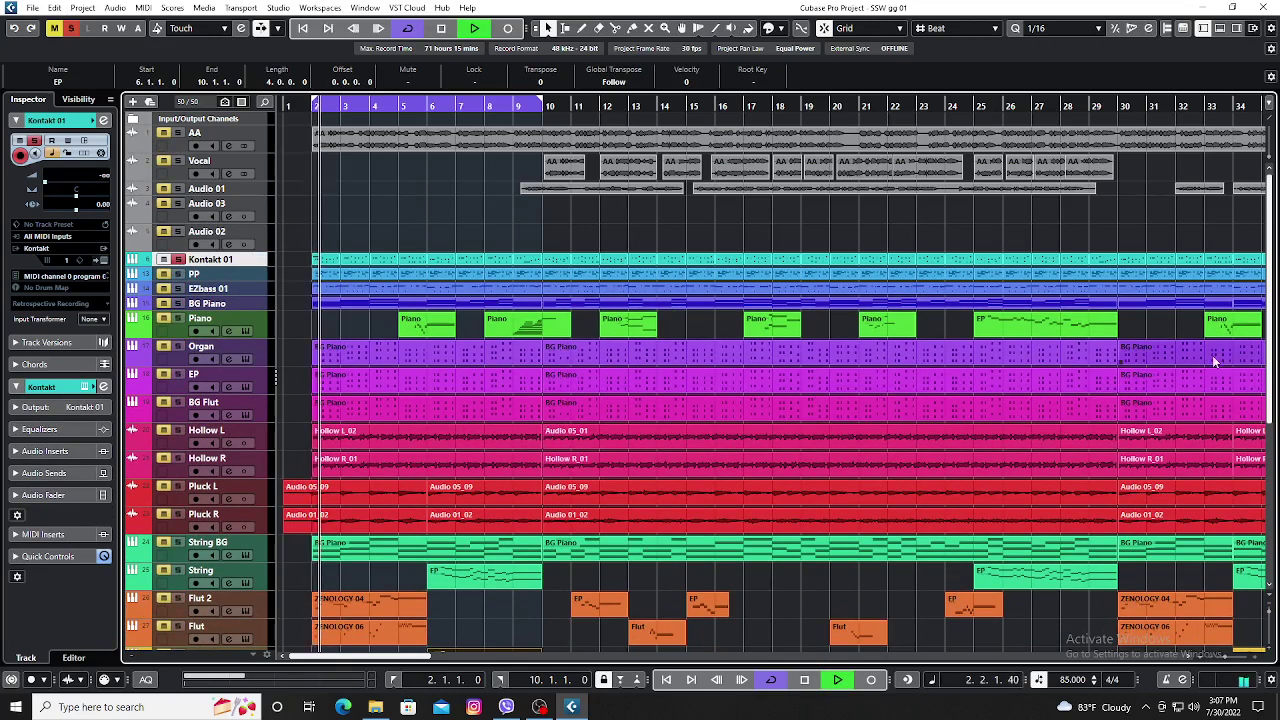
# Select the Drum all group track and increase its height to show its controls and meter.
pyautogui.moveTo(1272, 341); pyautogui.dragTo(1273, 401)
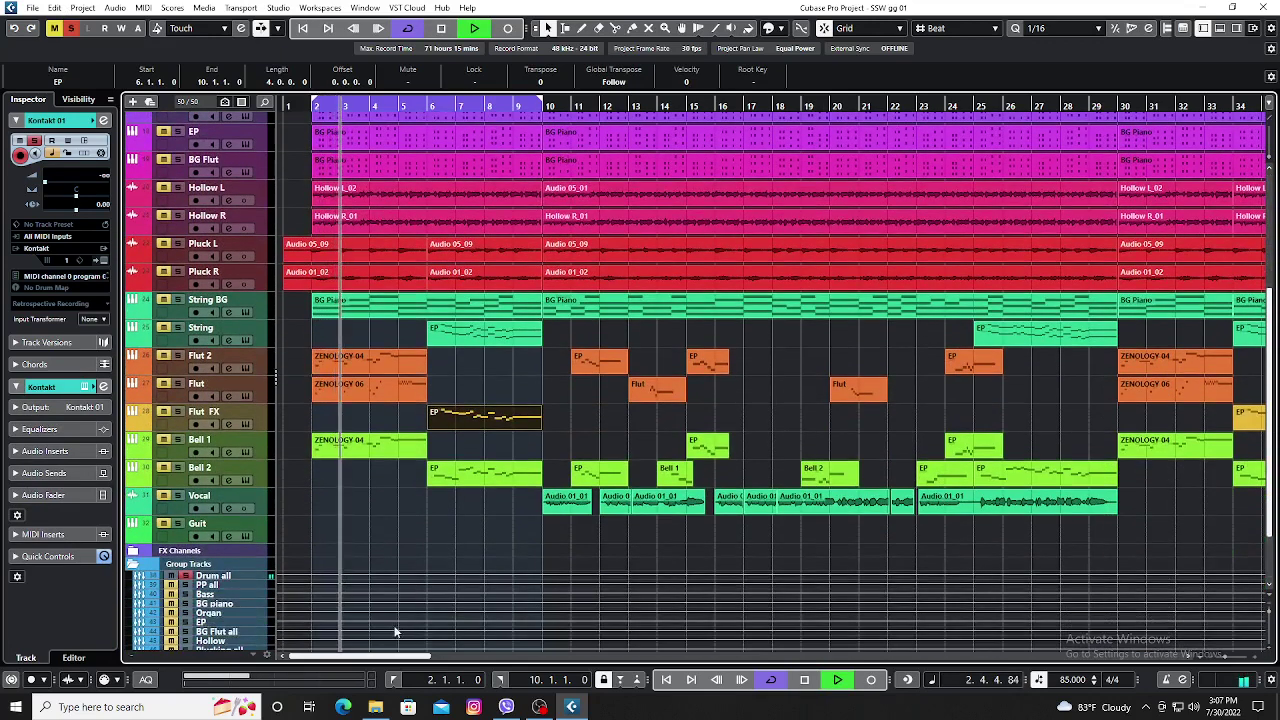
pyautogui.click(255, 578)
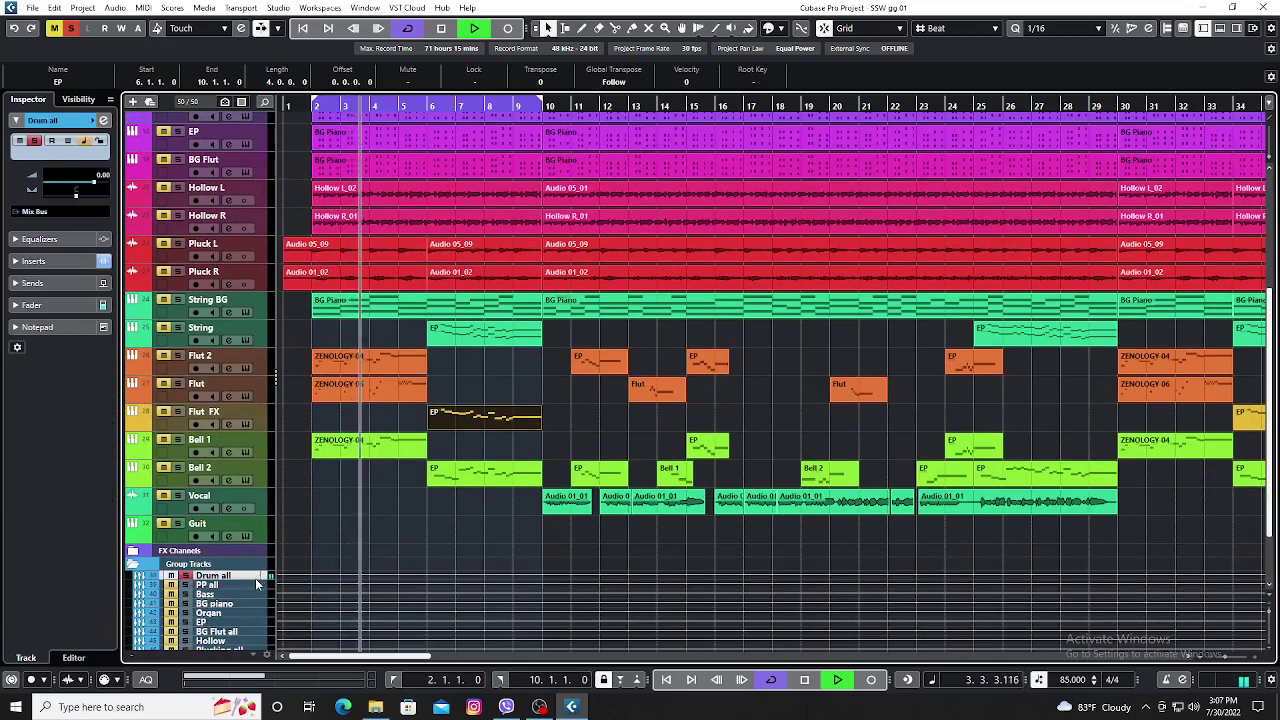
pyautogui.moveTo(251, 582); pyautogui.dragTo(251, 598)
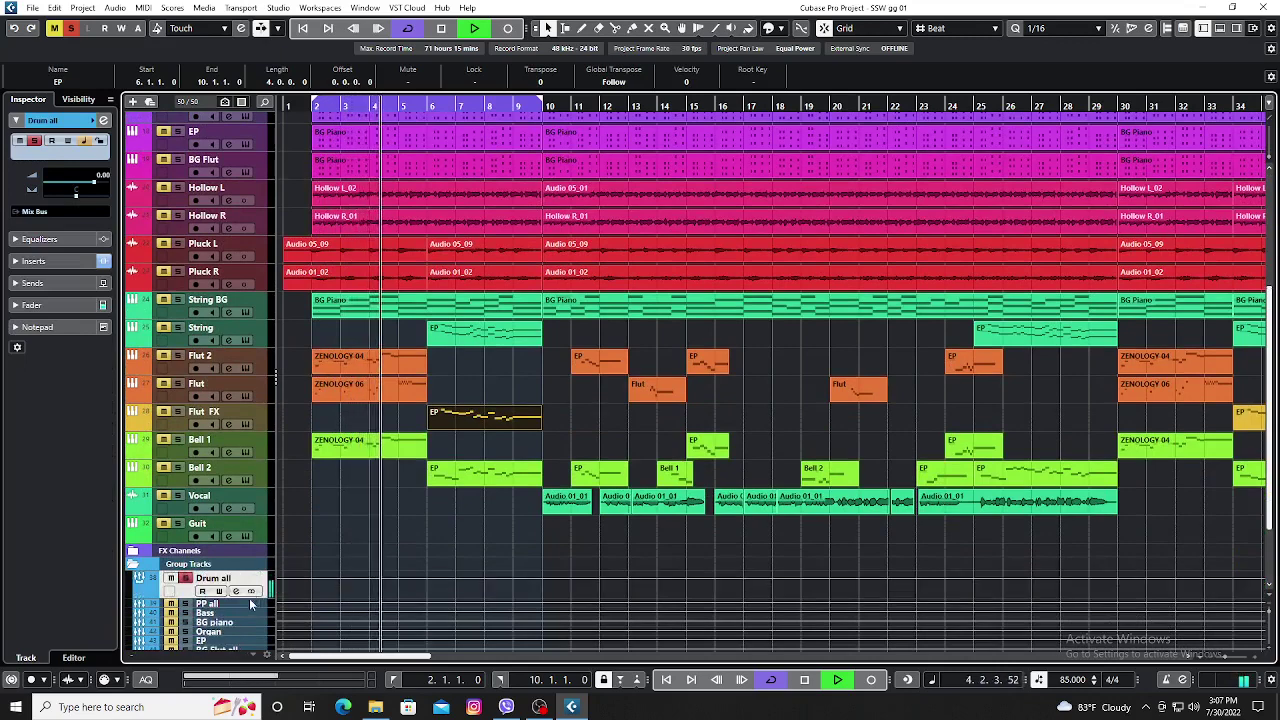
# Increase the height of the Kontakt 01 track and return to the Drum all group track.
pyautogui.scroll(5, 331, 542)
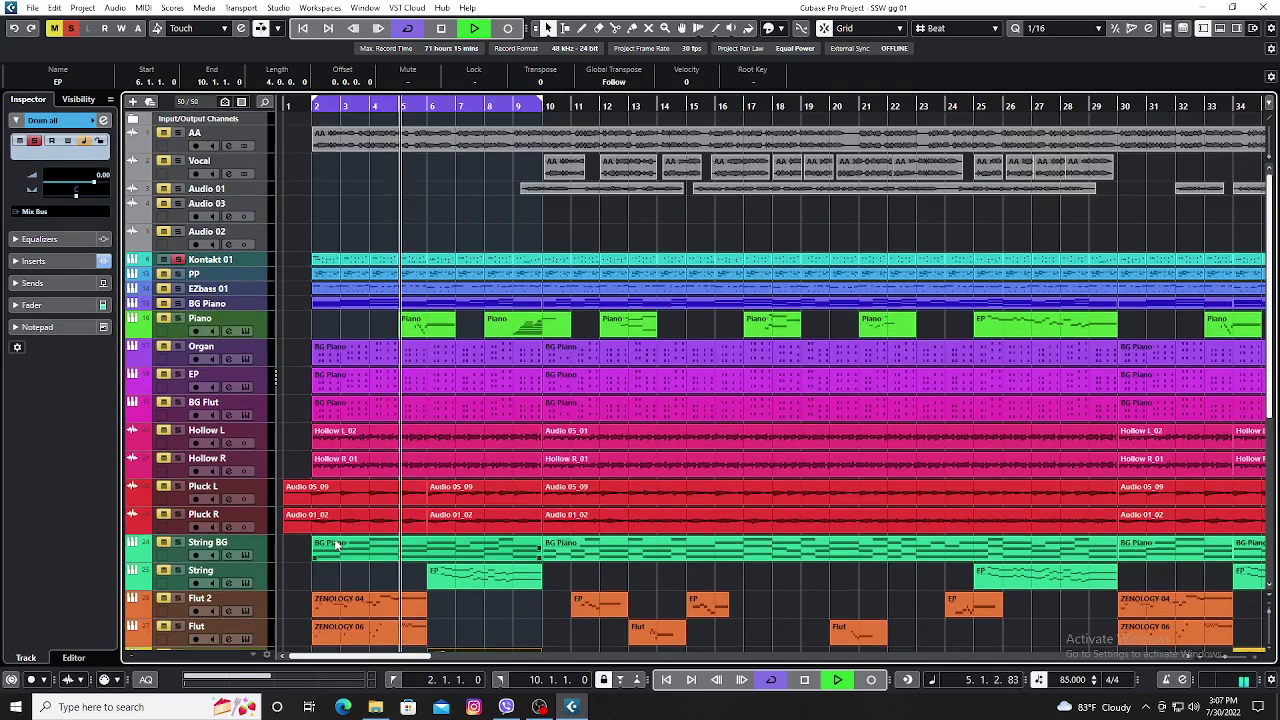
pyautogui.click(257, 260)
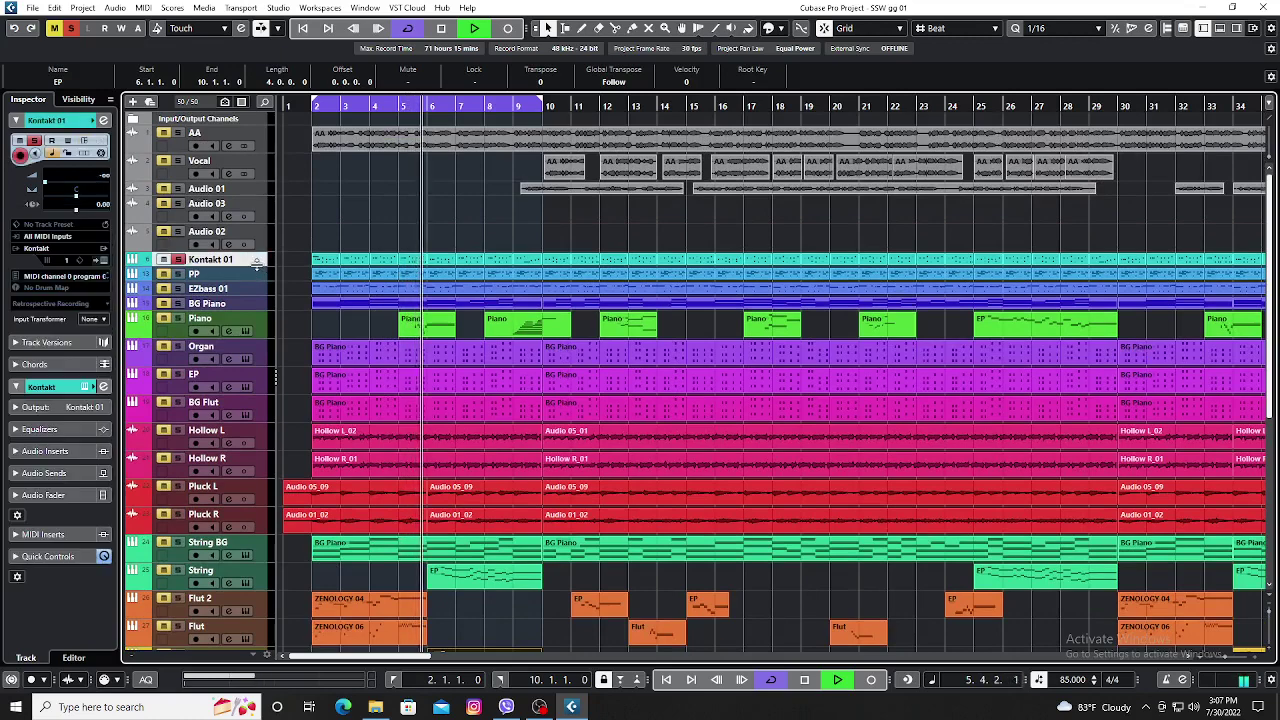
pyautogui.moveTo(257, 267); pyautogui.dragTo(257, 289)
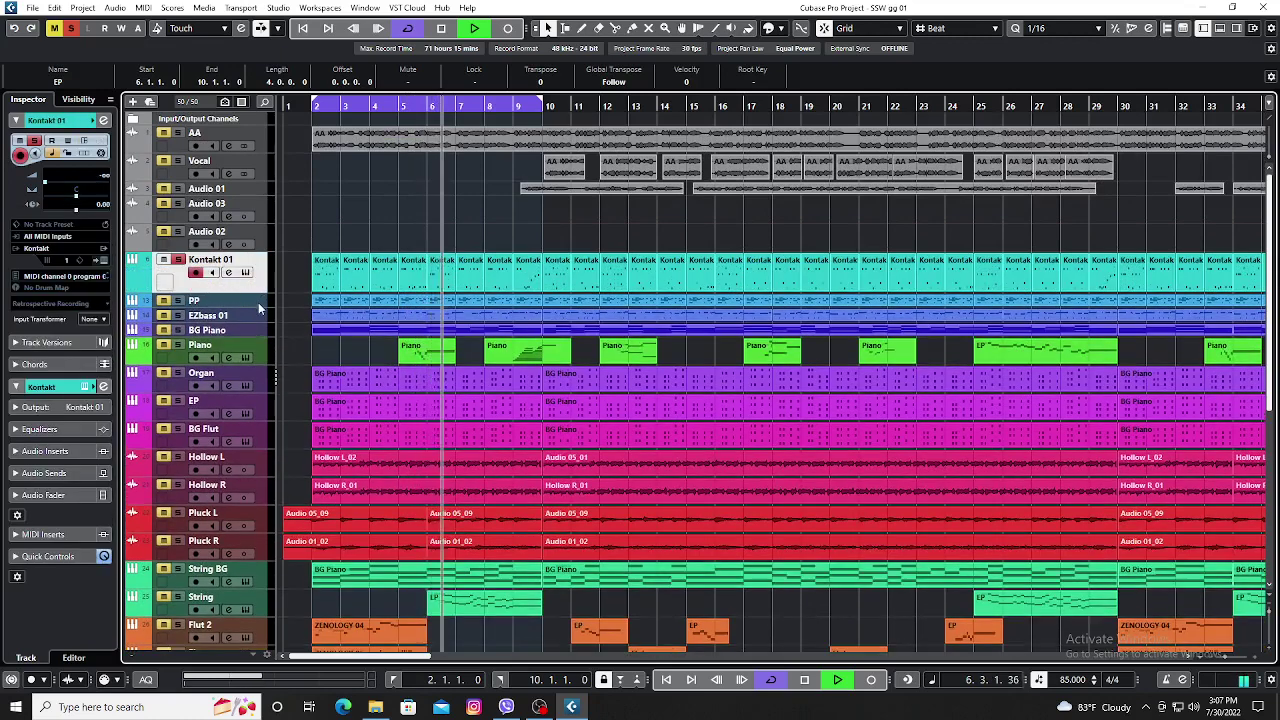
pyautogui.scroll(-8, 258, 302)
pyautogui.click(192, 488)
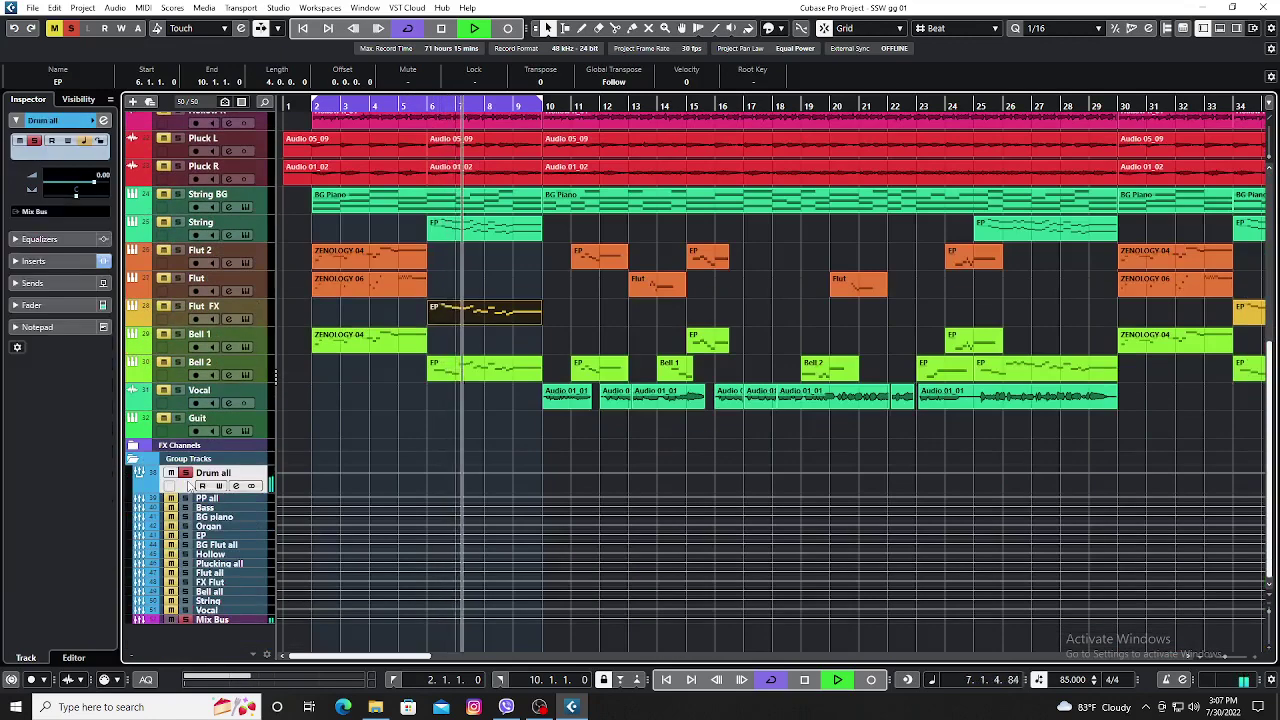
# Hide the Inspector, show the lower-zone mixer, and open the full MixConsole window at the Kontakt drum channels.
pyautogui.click(1203, 28)
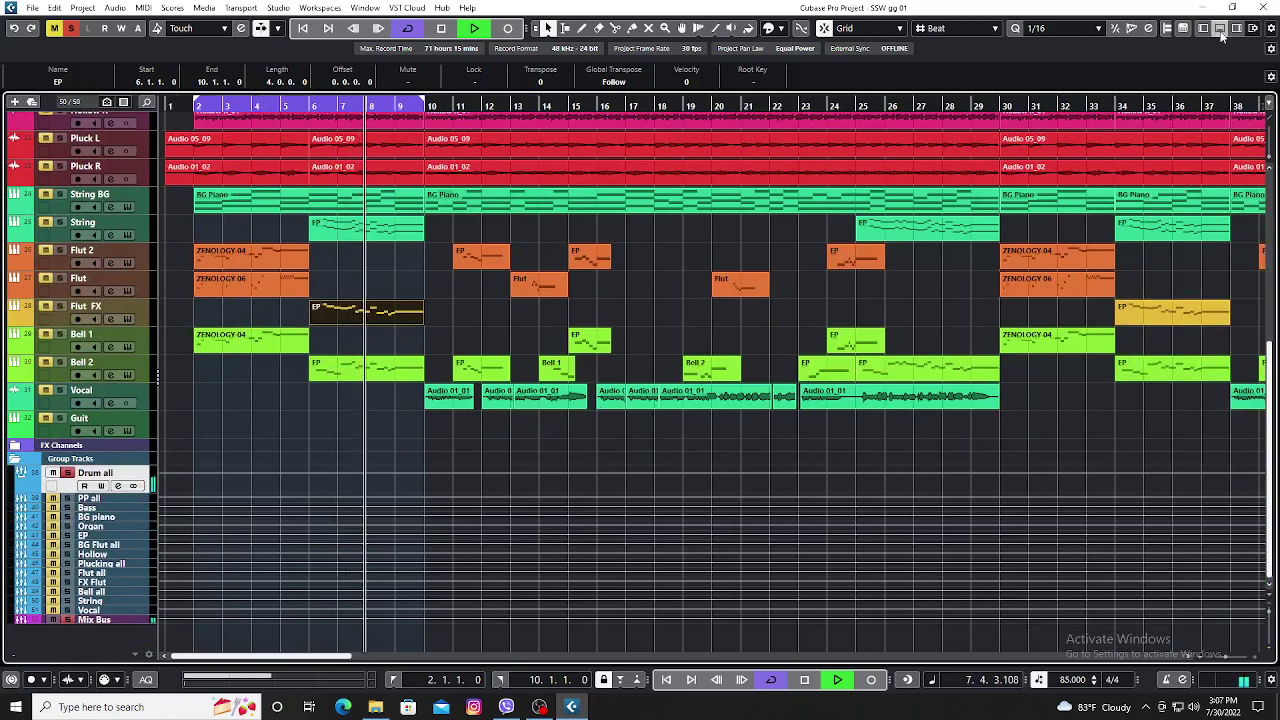
pyautogui.click(1219, 30)
pyautogui.click(51, 657)
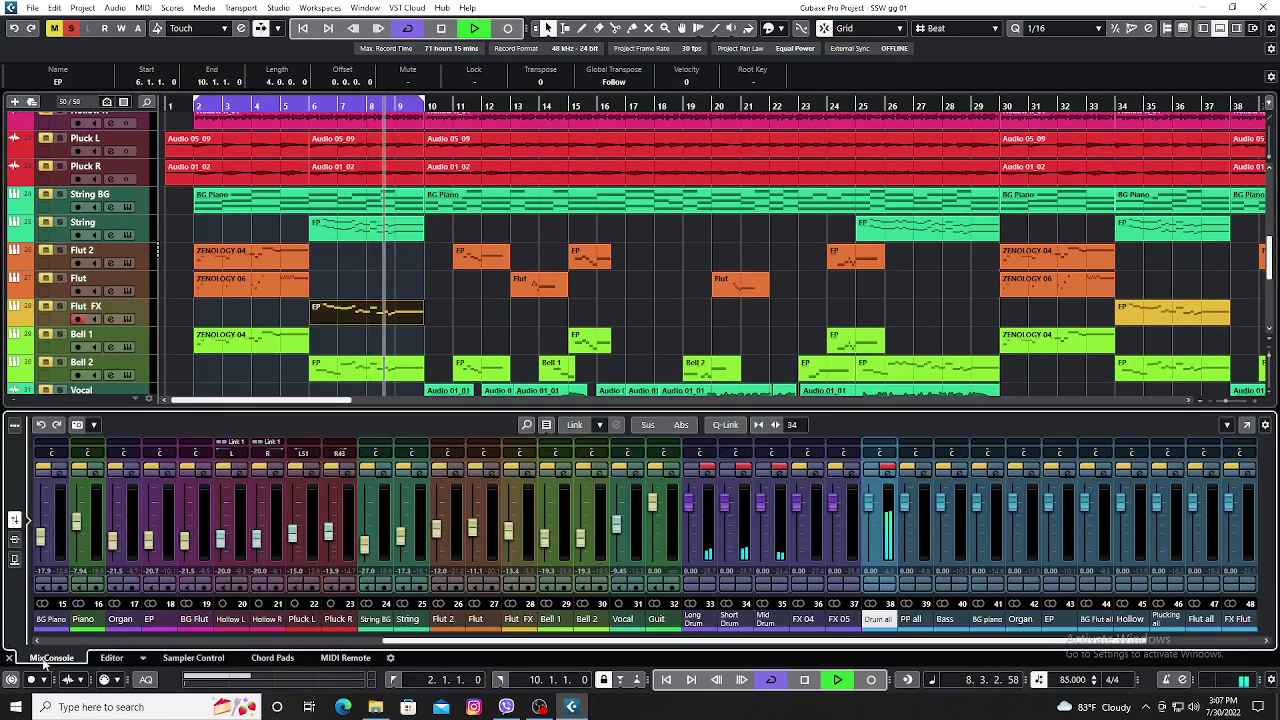
pyautogui.press('F3')
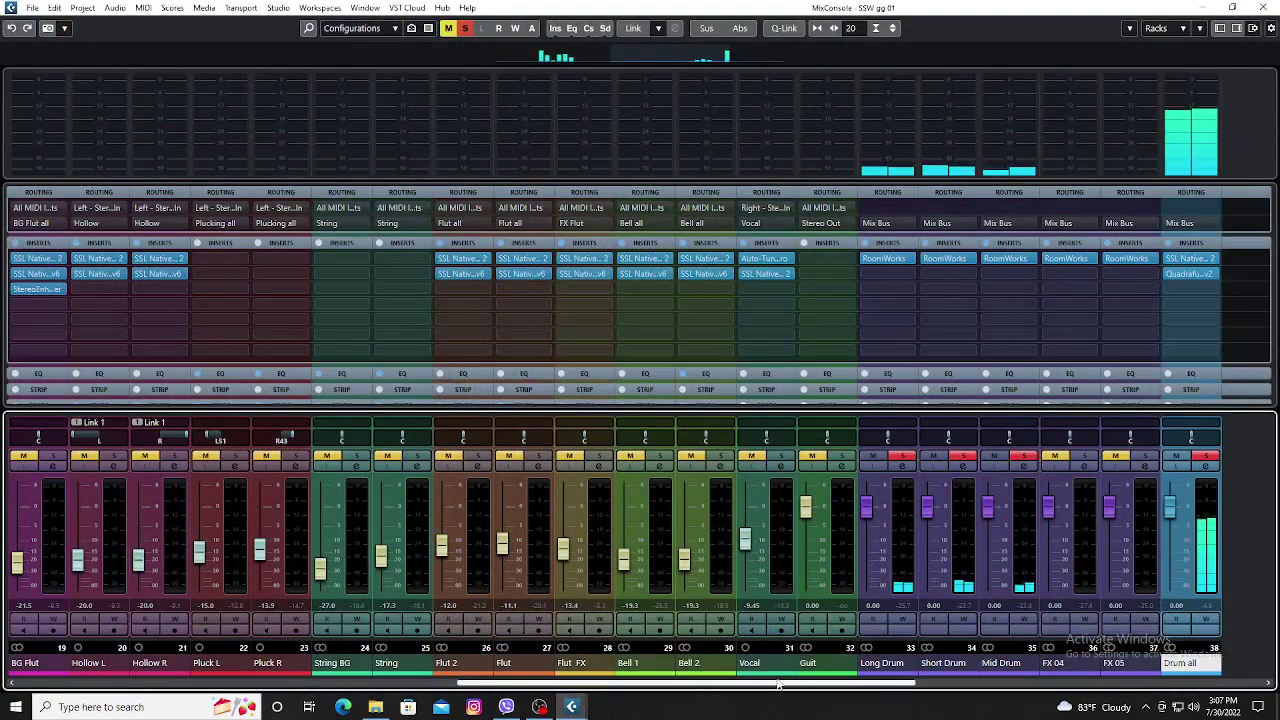
pyautogui.moveTo(795, 688); pyautogui.dragTo(865, 688)
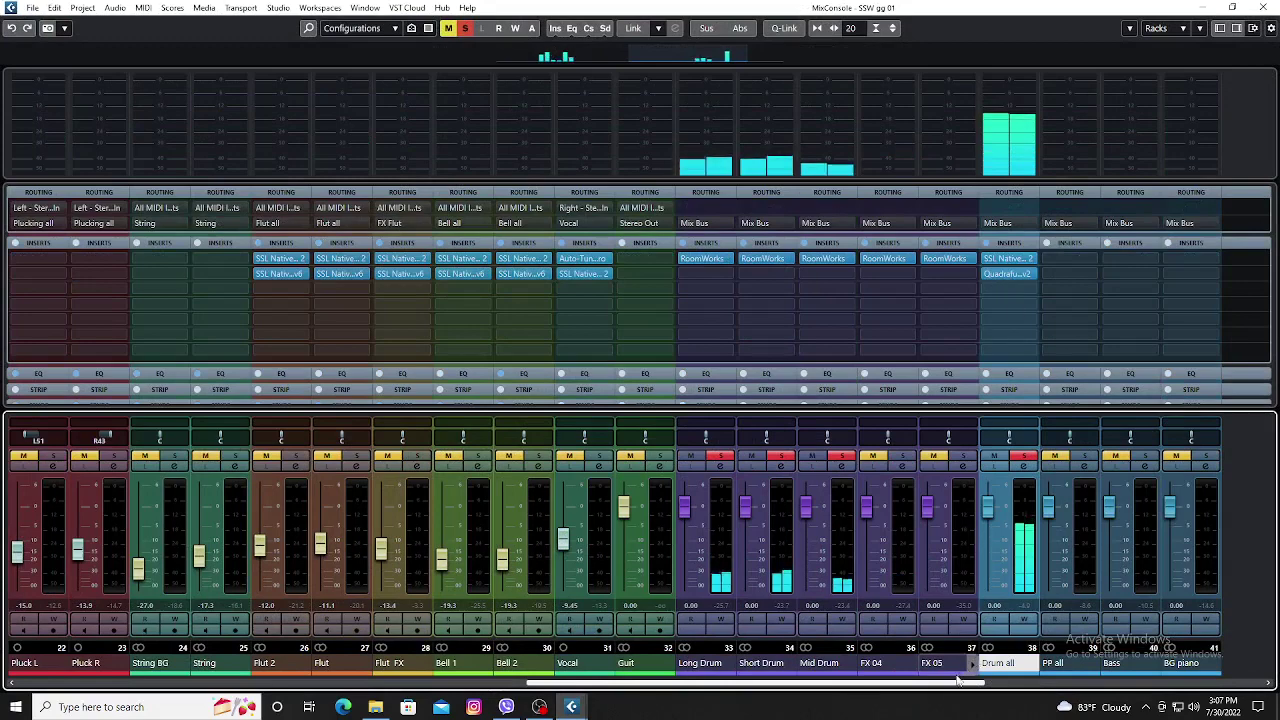
pyautogui.moveTo(862, 686); pyautogui.dragTo(347, 697)
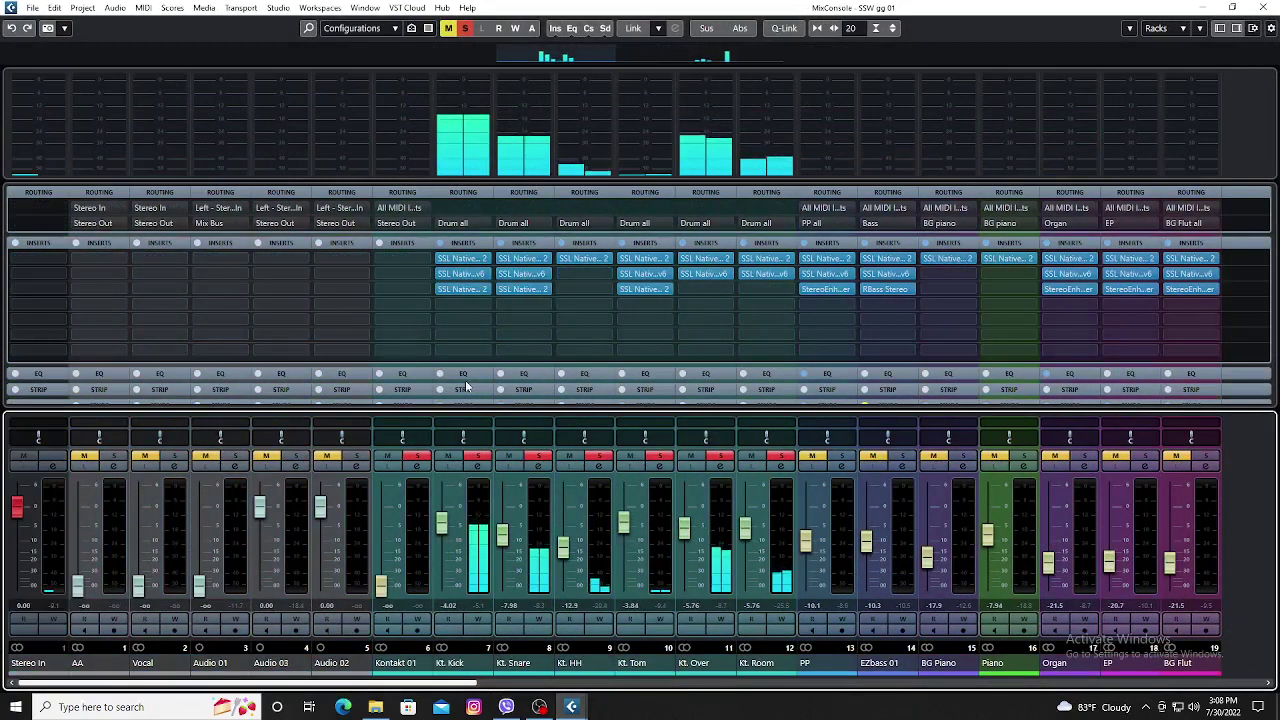
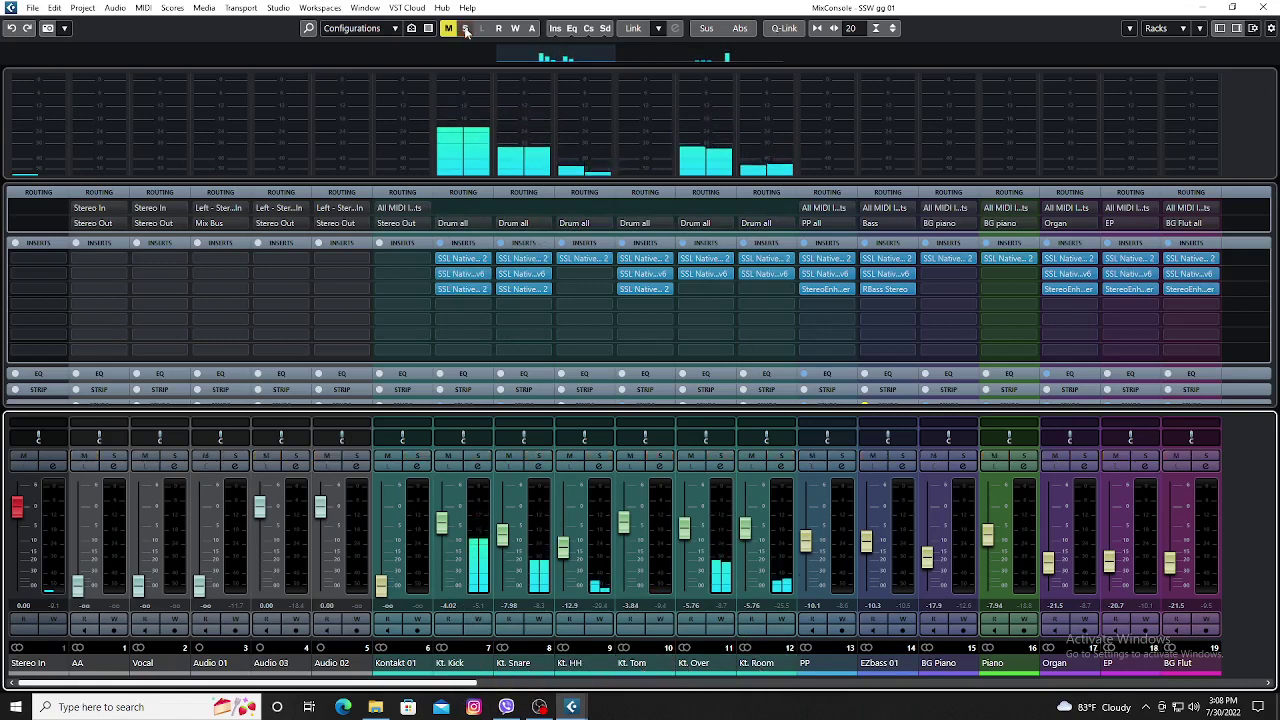
# Solo only the Kt. Kick channel and bypass all of its inserts except the first one.
pyautogui.keyDown('ctrl'); pyautogui.click(478, 456); pyautogui.keyUp('ctrl')
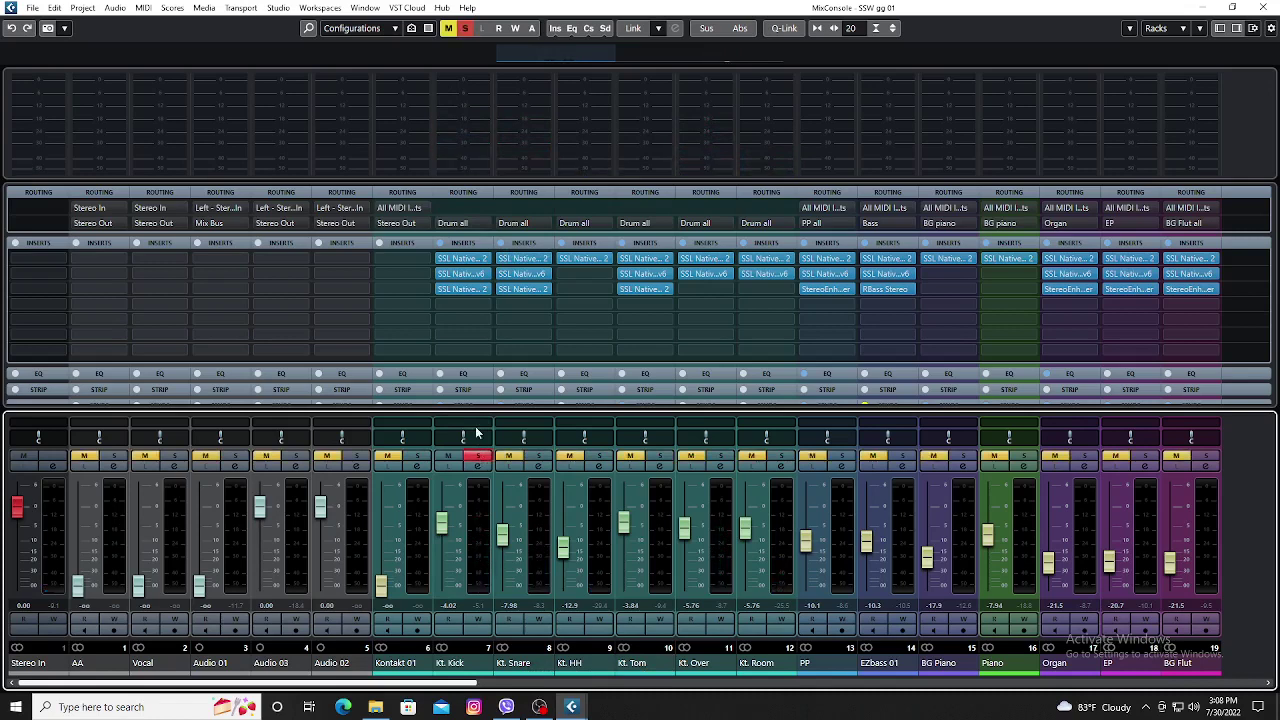
pyautogui.click(440, 243)
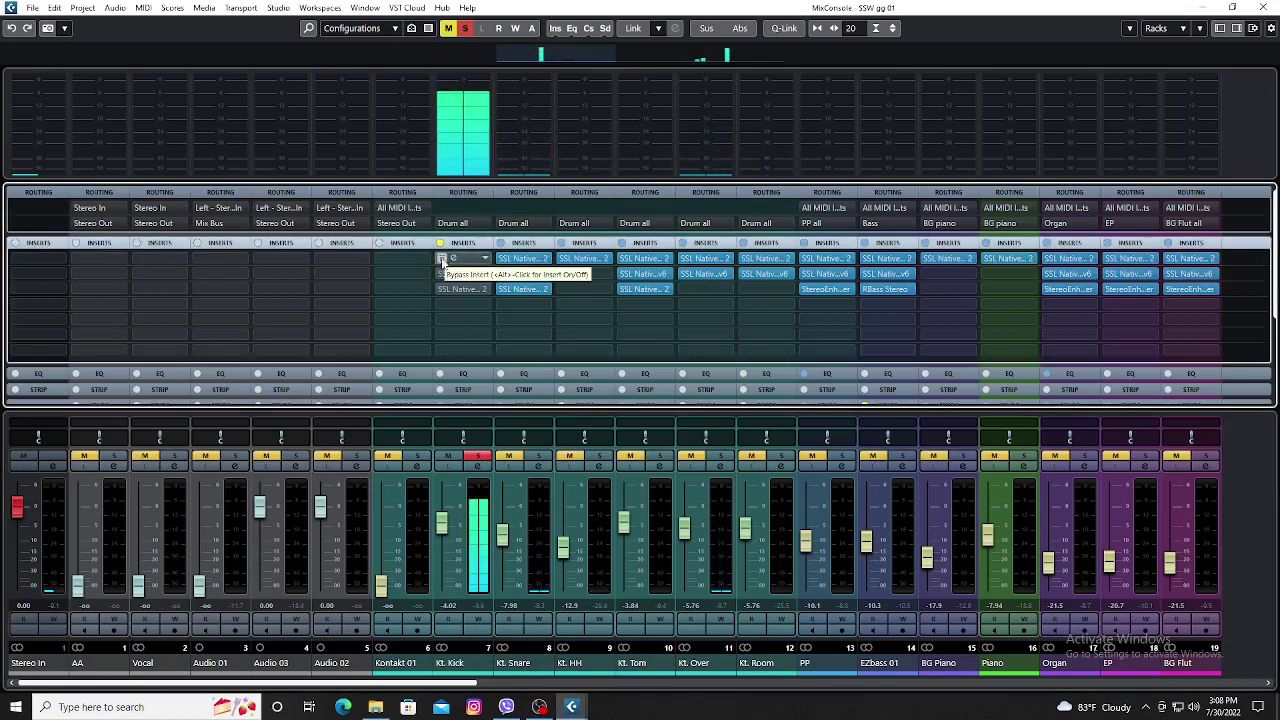
pyautogui.click(441, 259)
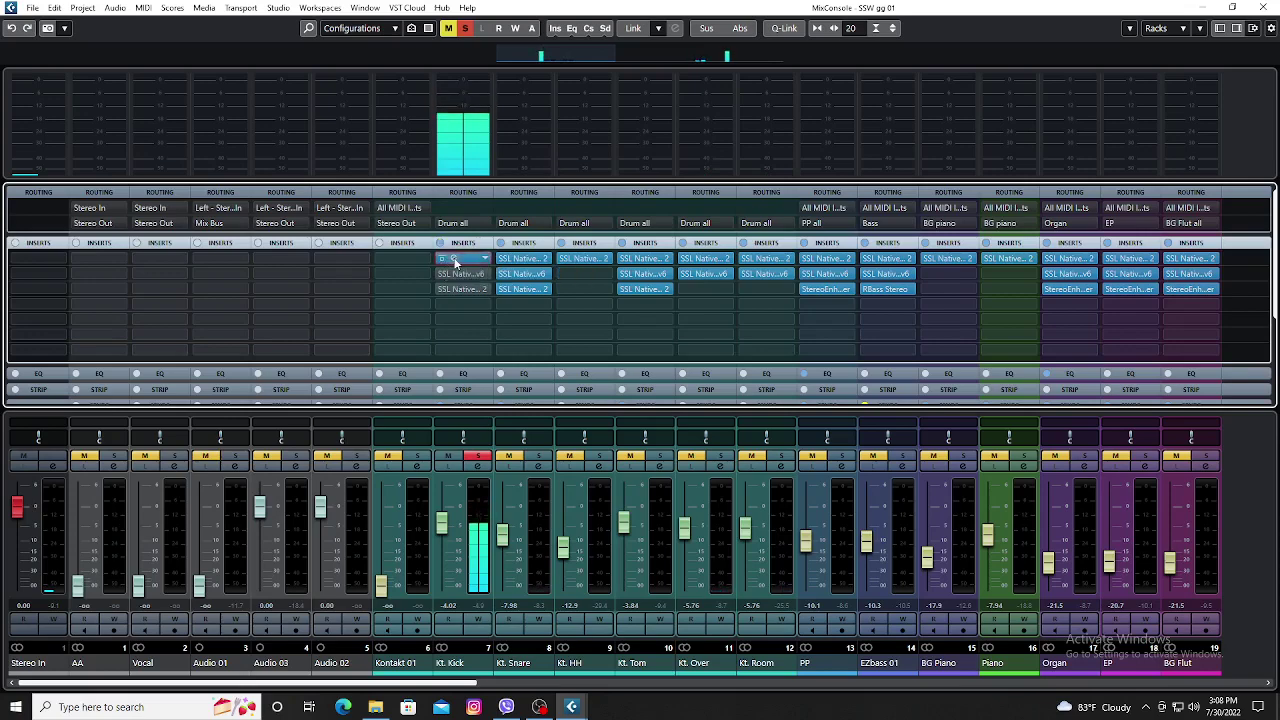
# Inspect the input and output gain and the filter bands in Kt. Kick's SSL Native X-EQ 2, and close the plug-in.
pyautogui.click(455, 262)
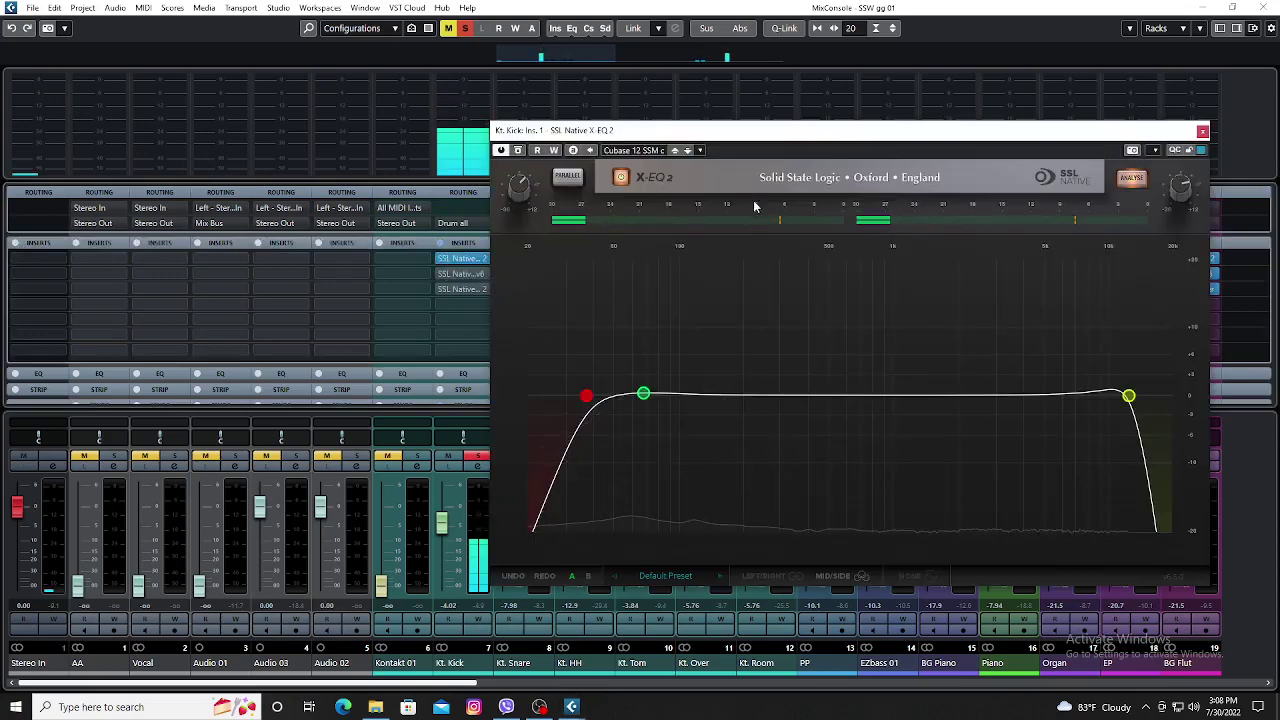
pyautogui.moveTo(524, 193)
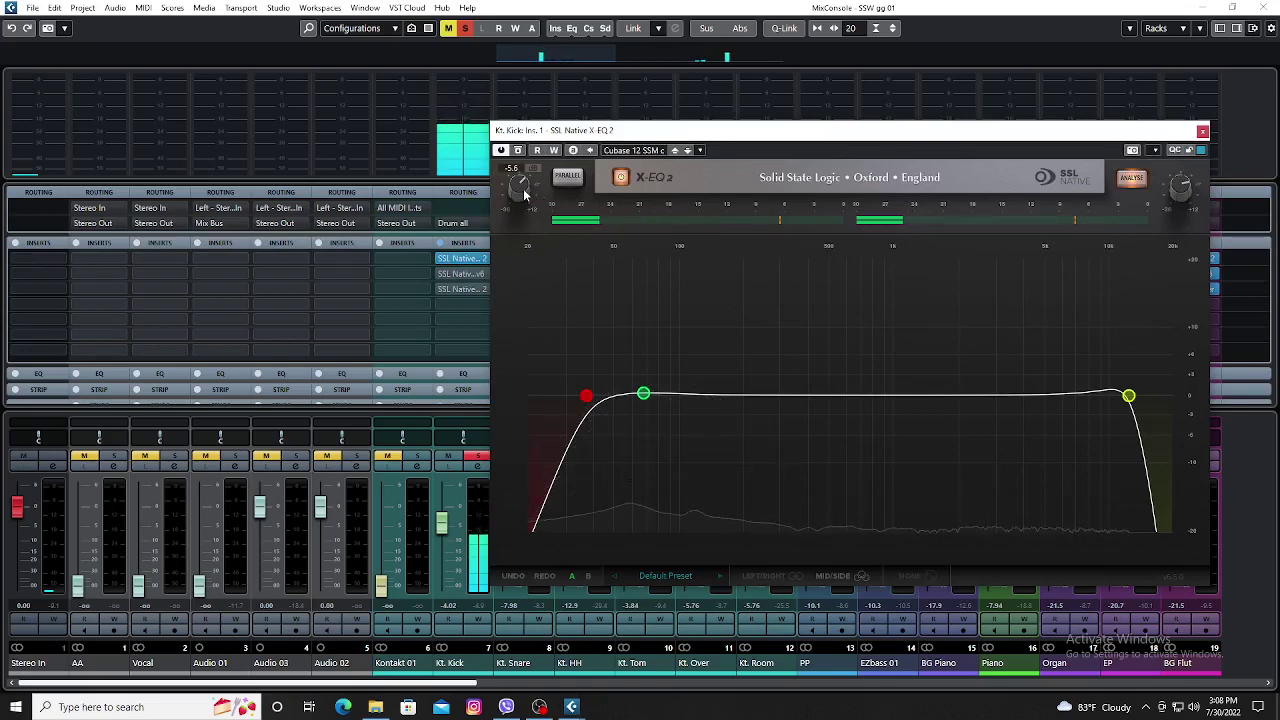
pyautogui.moveTo(1178, 195)
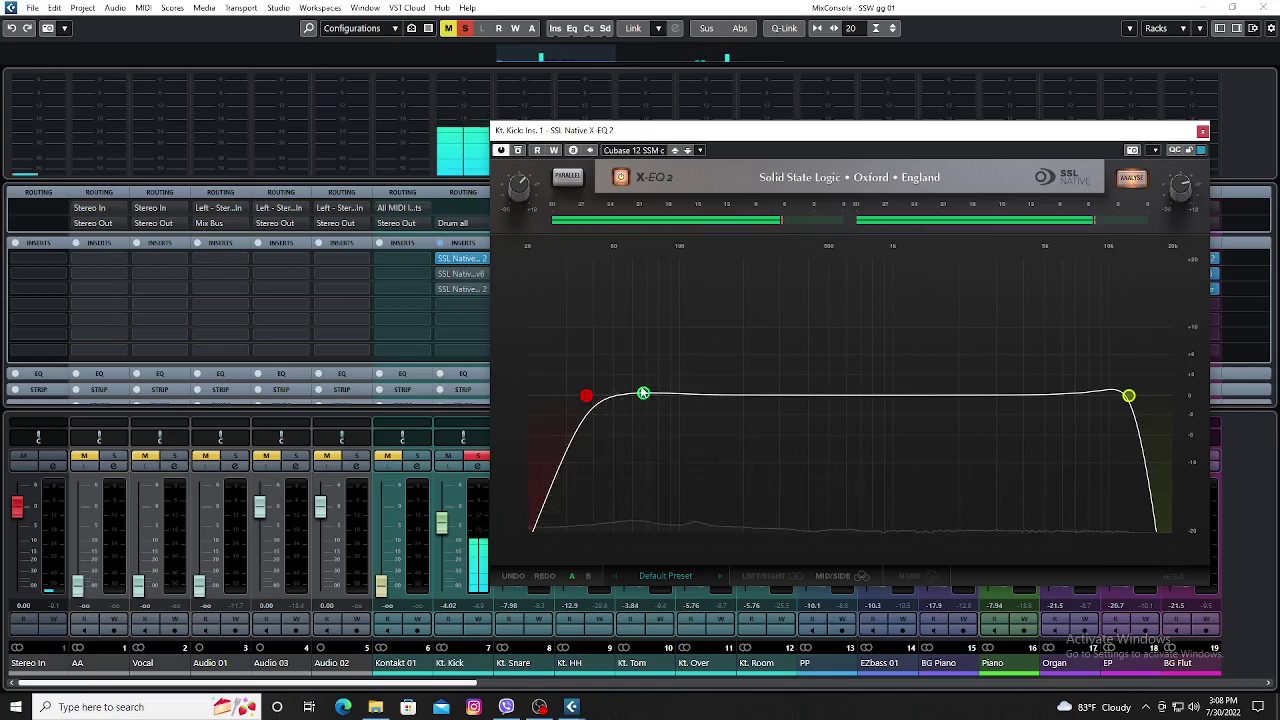
pyautogui.moveTo(585, 397)
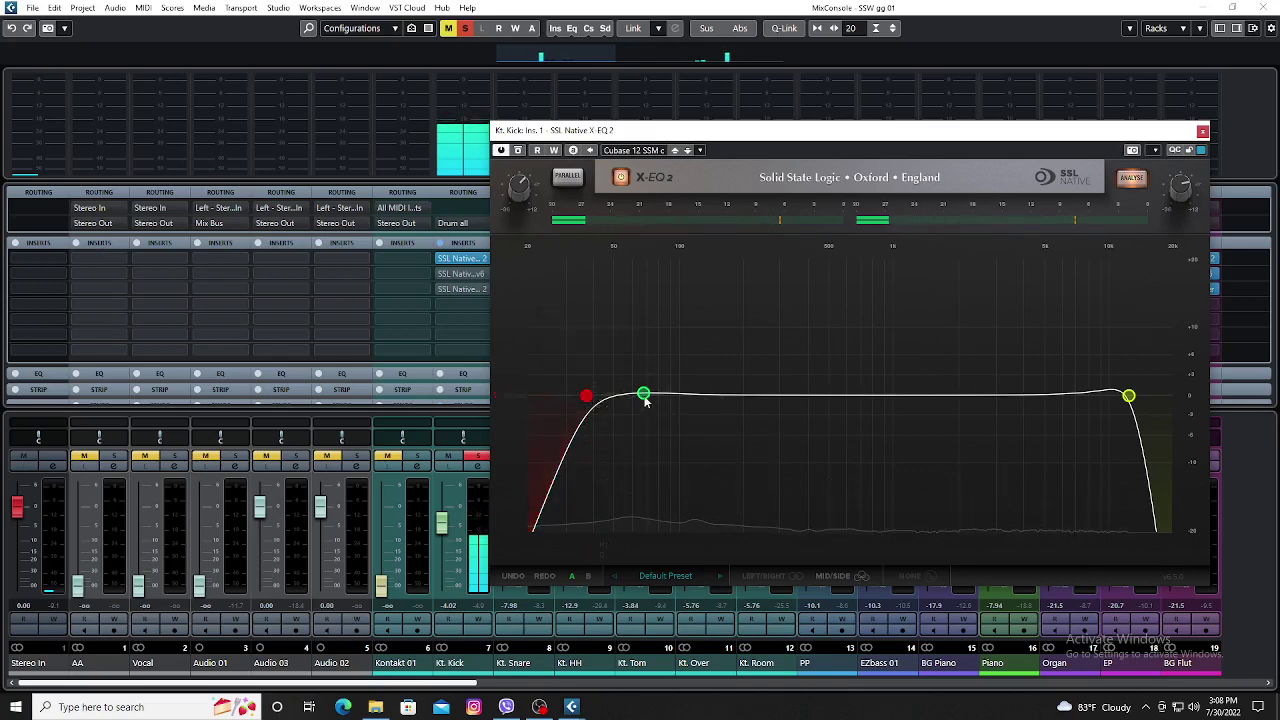
pyautogui.moveTo(643, 394)
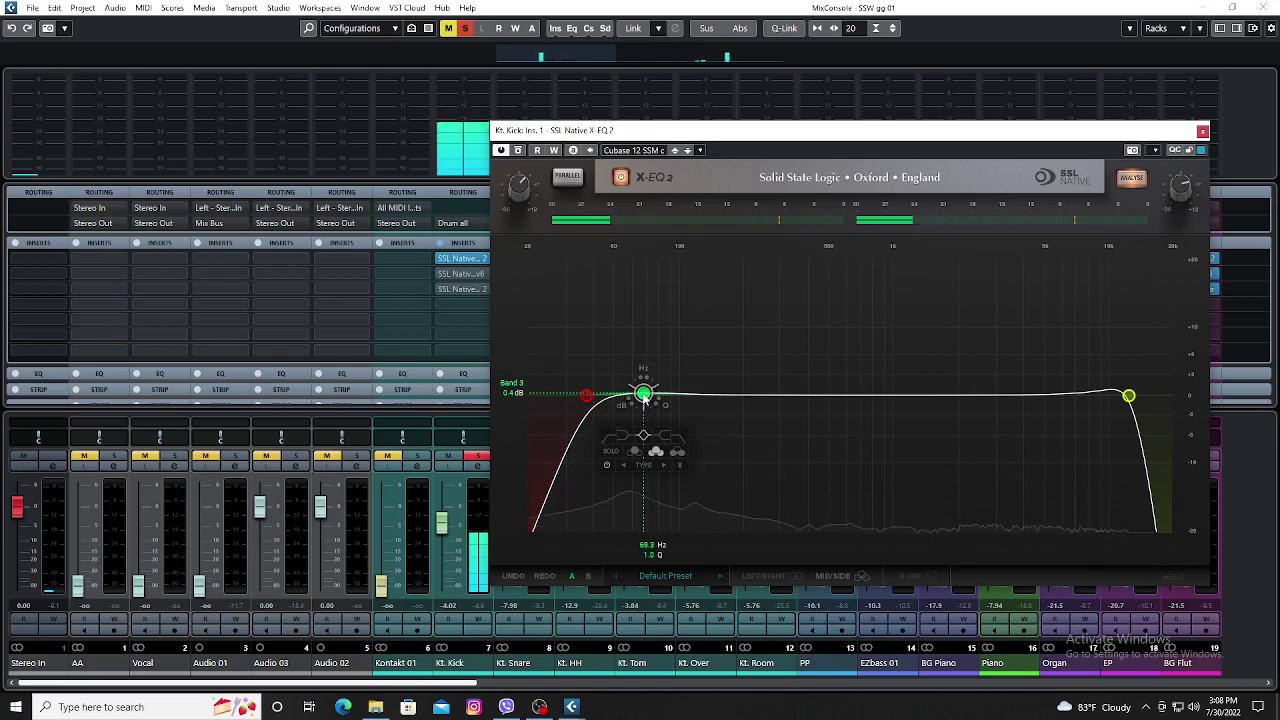
pyautogui.moveTo(1128, 396)
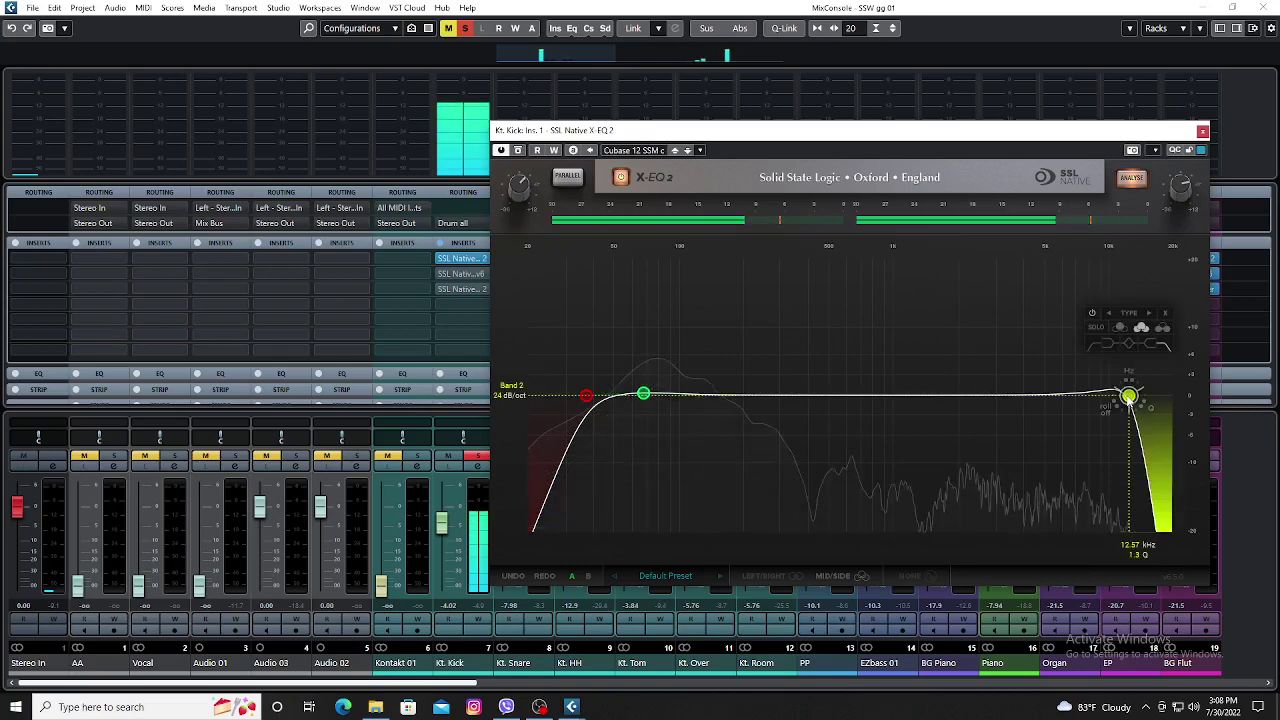
pyautogui.click(1202, 132)
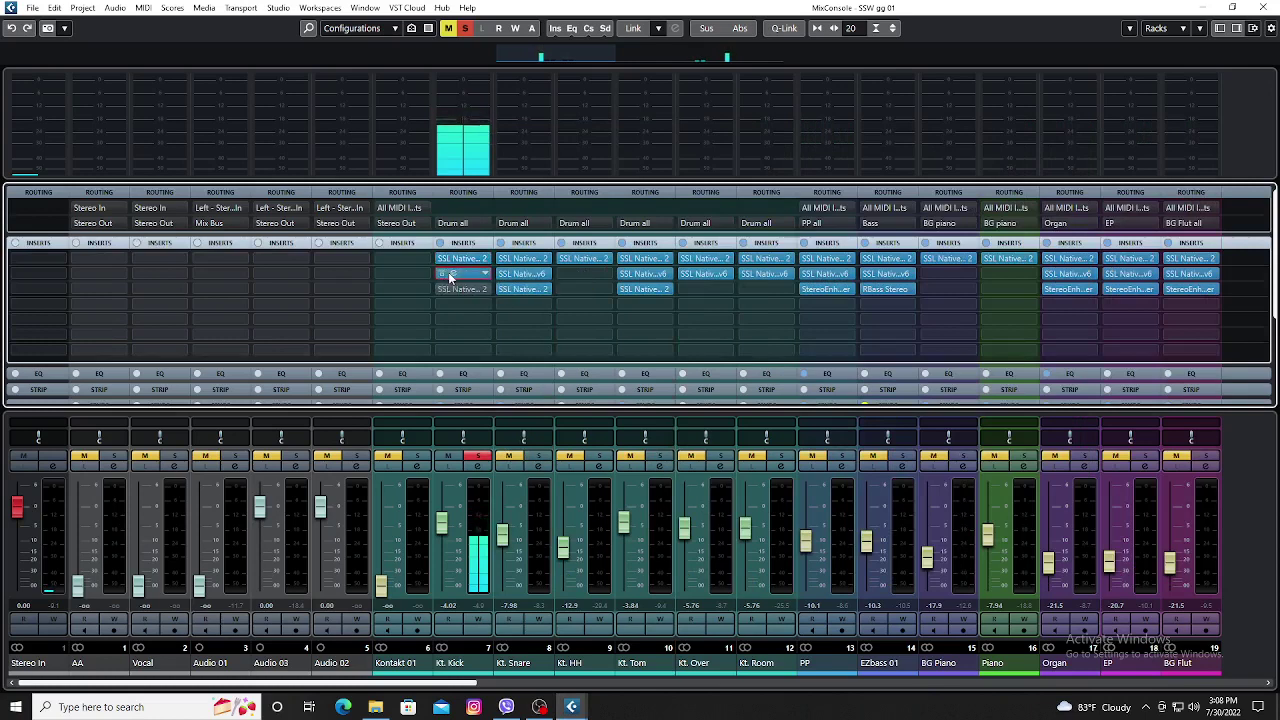
# Re-enable Kt. Kick's second insert, SSL Native X-ValveComp, inspect its attack, release and output gain, and close the plug-in.
pyautogui.click(465, 274)
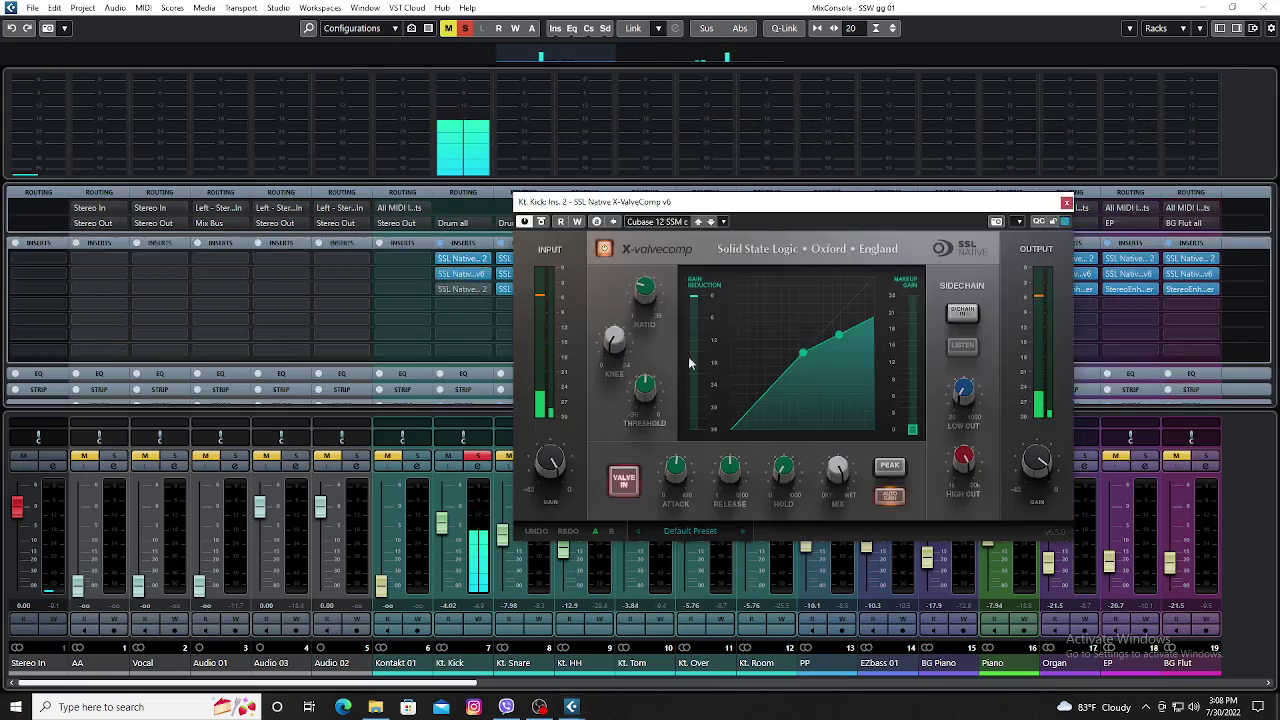
pyautogui.moveTo(655, 299)
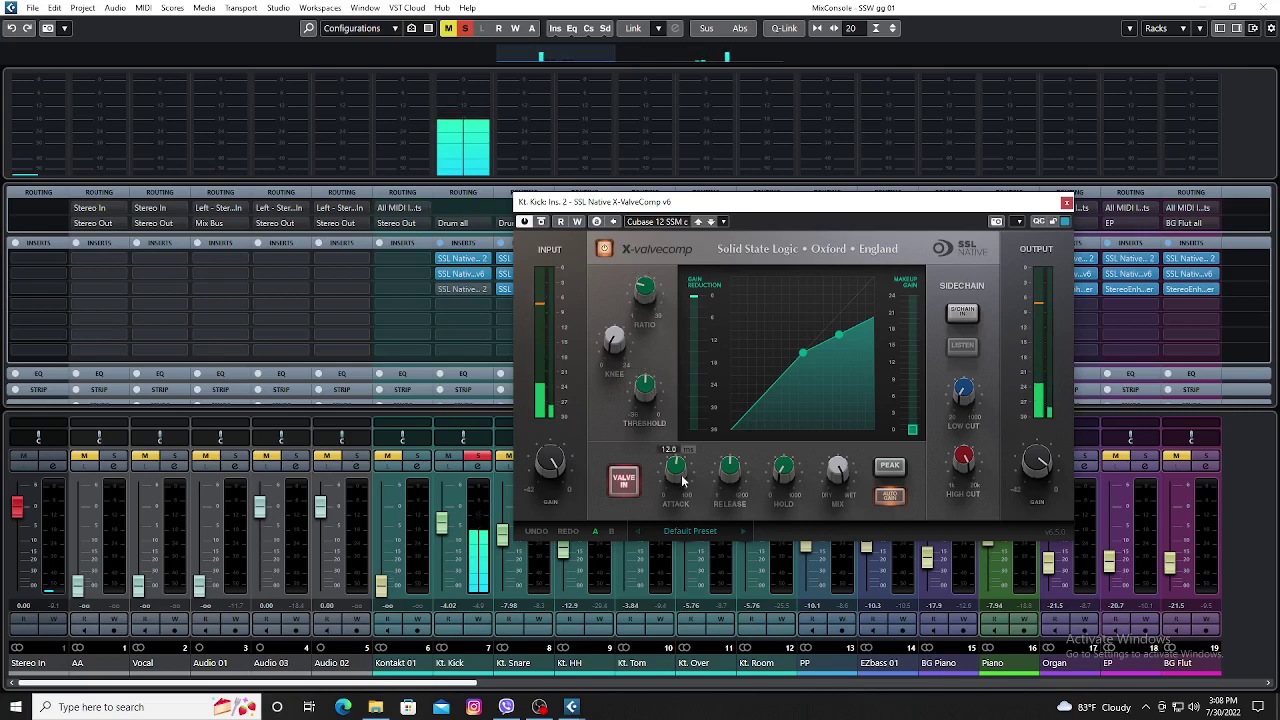
pyautogui.moveTo(733, 473)
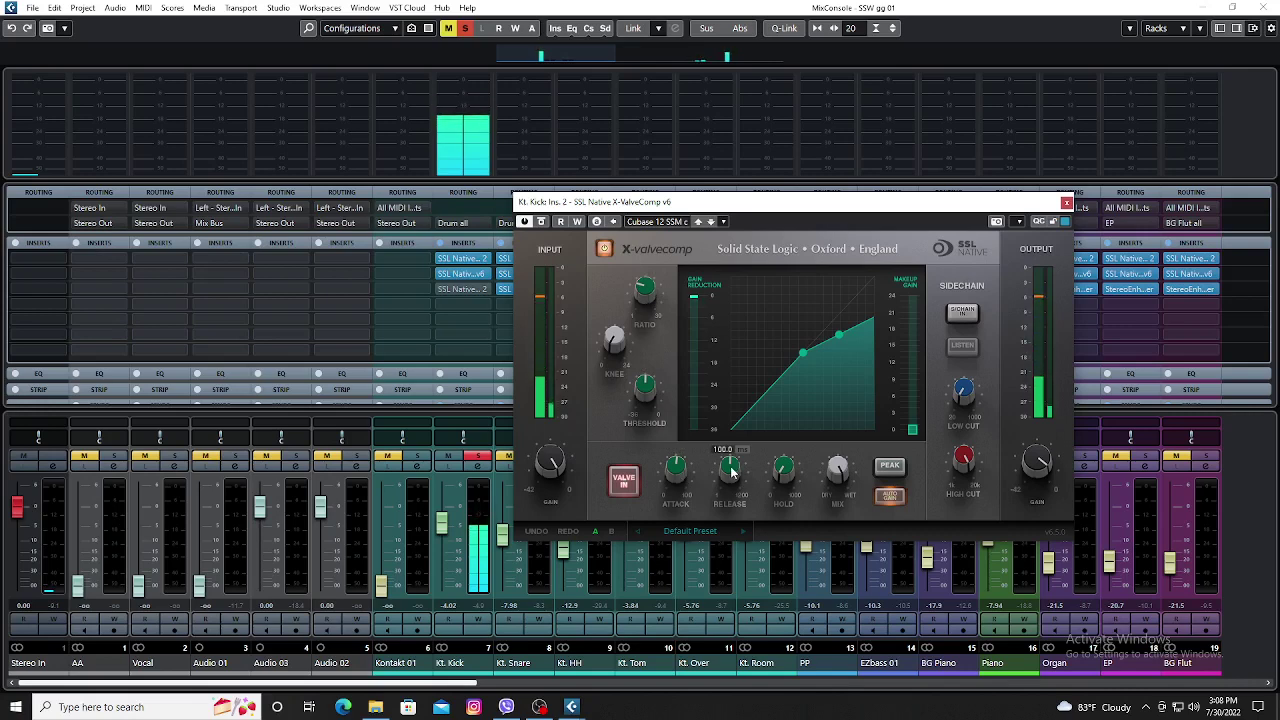
pyautogui.moveTo(1045, 467)
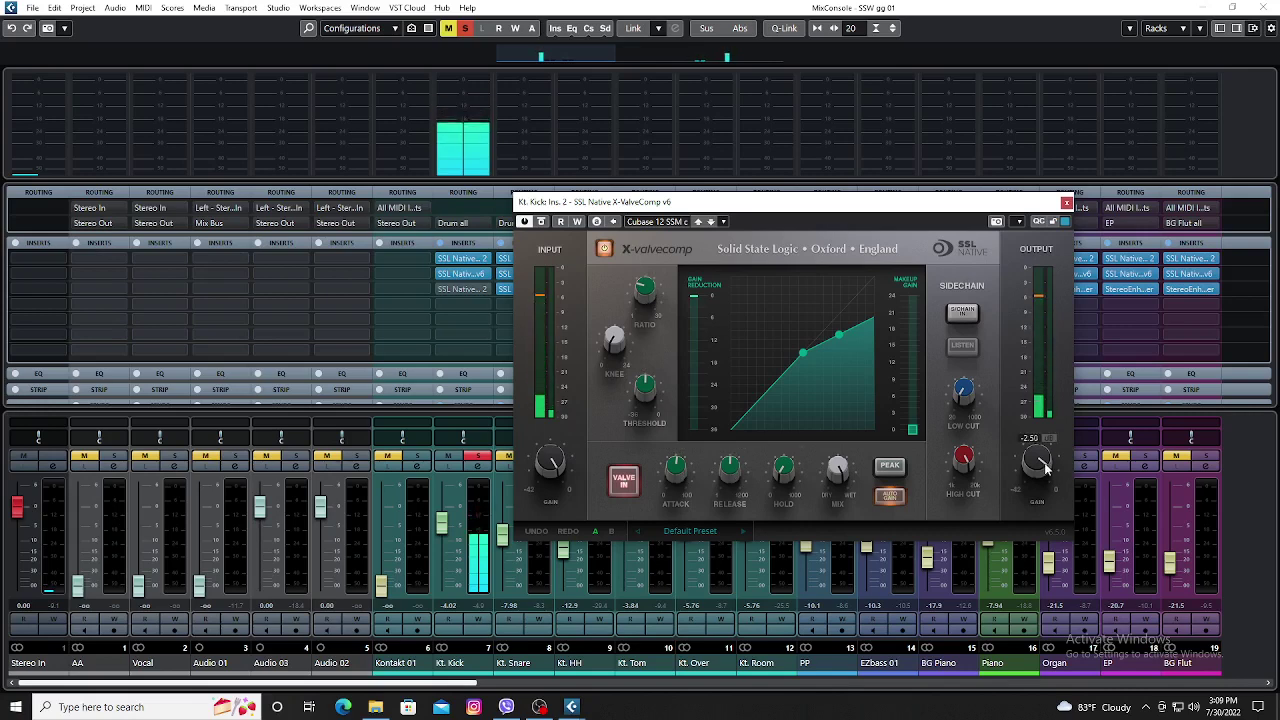
pyautogui.click(1066, 204)
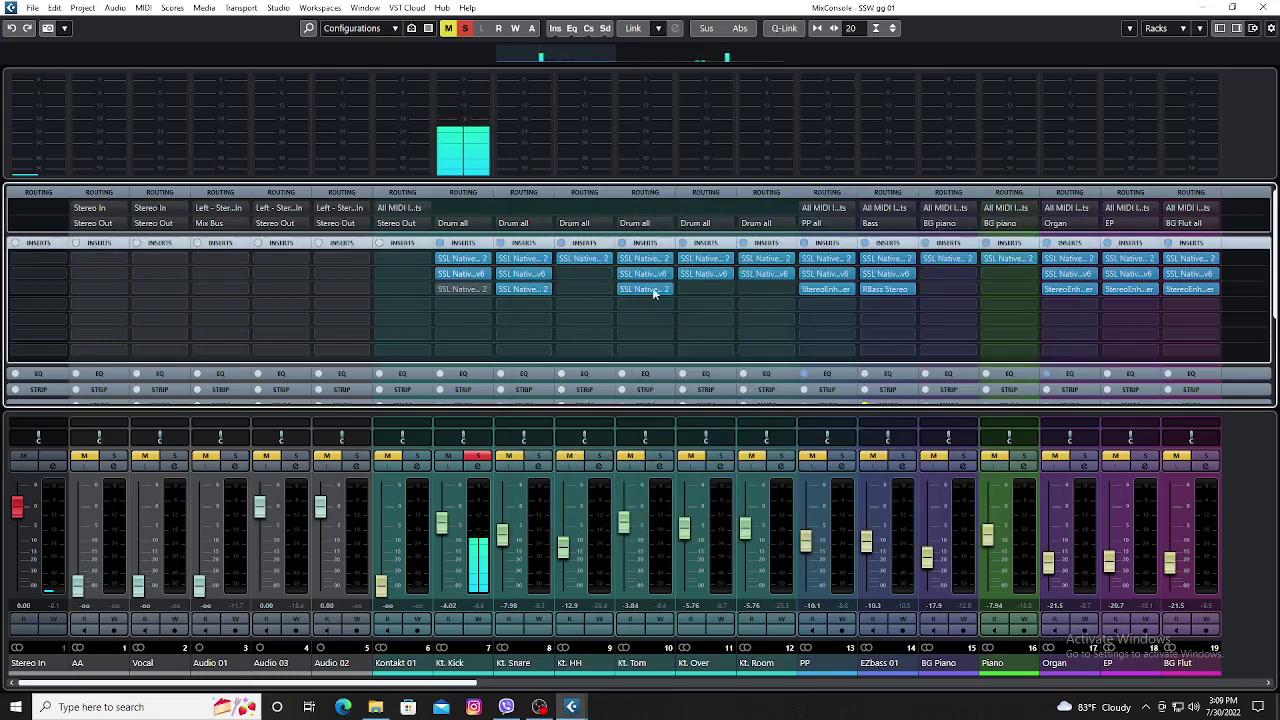
# Re-enable and open Kt. Kick's third insert, SSL Native Channel Strip 2, and examine its high-pass filter and HF, HMF, LMF and LF bands.
pyautogui.click(454, 287)
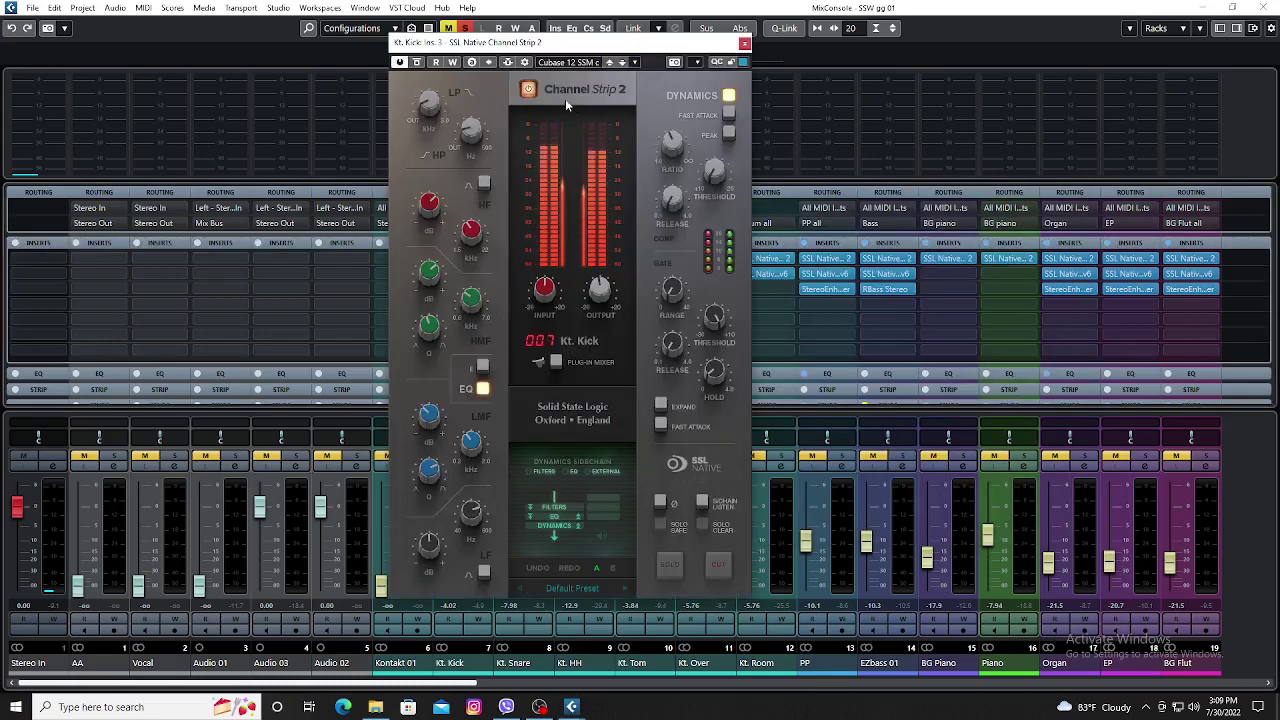
pyautogui.moveTo(454, 130)
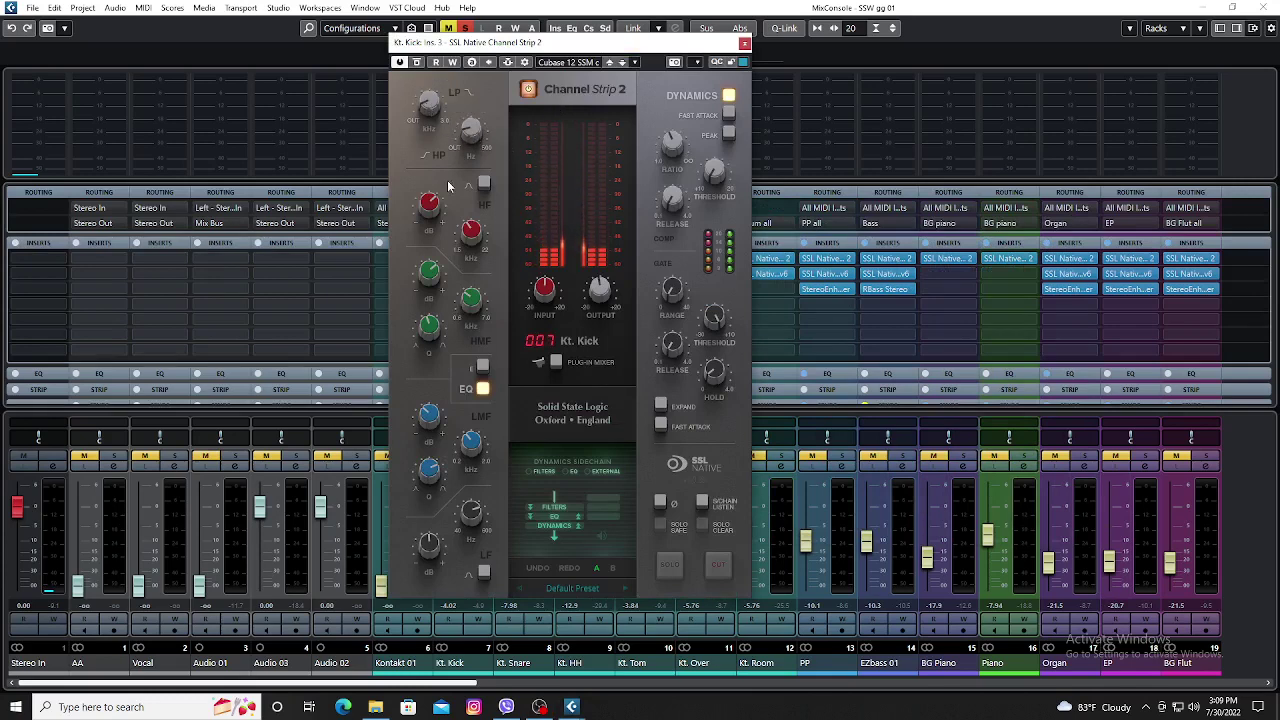
pyautogui.moveTo(434, 209)
pyautogui.moveTo(473, 233)
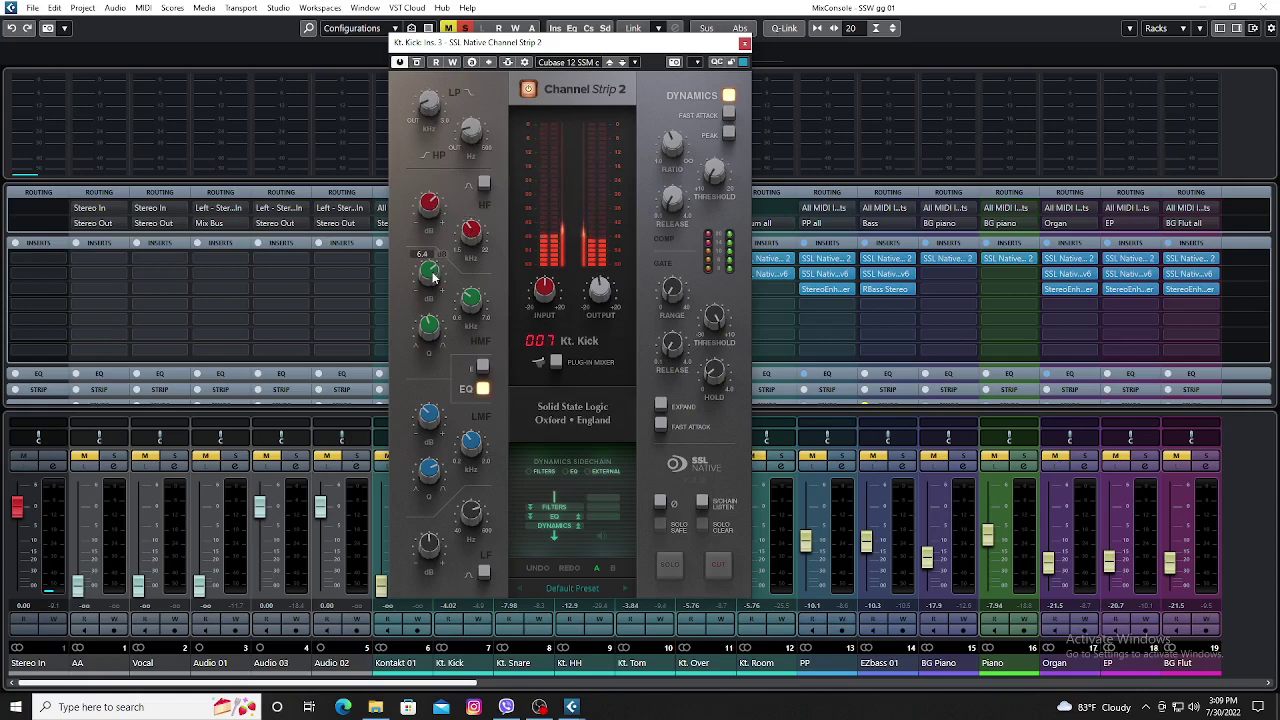
pyautogui.moveTo(432, 277)
pyautogui.moveTo(457, 313)
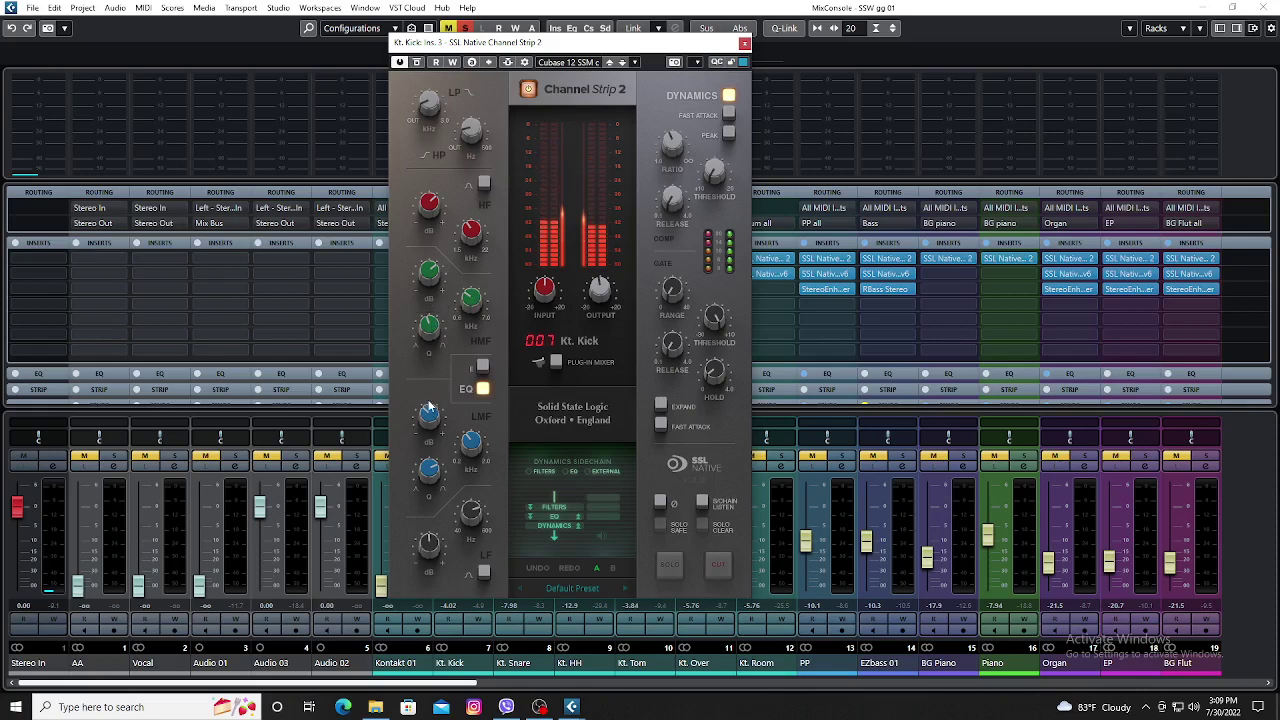
pyautogui.moveTo(430, 418)
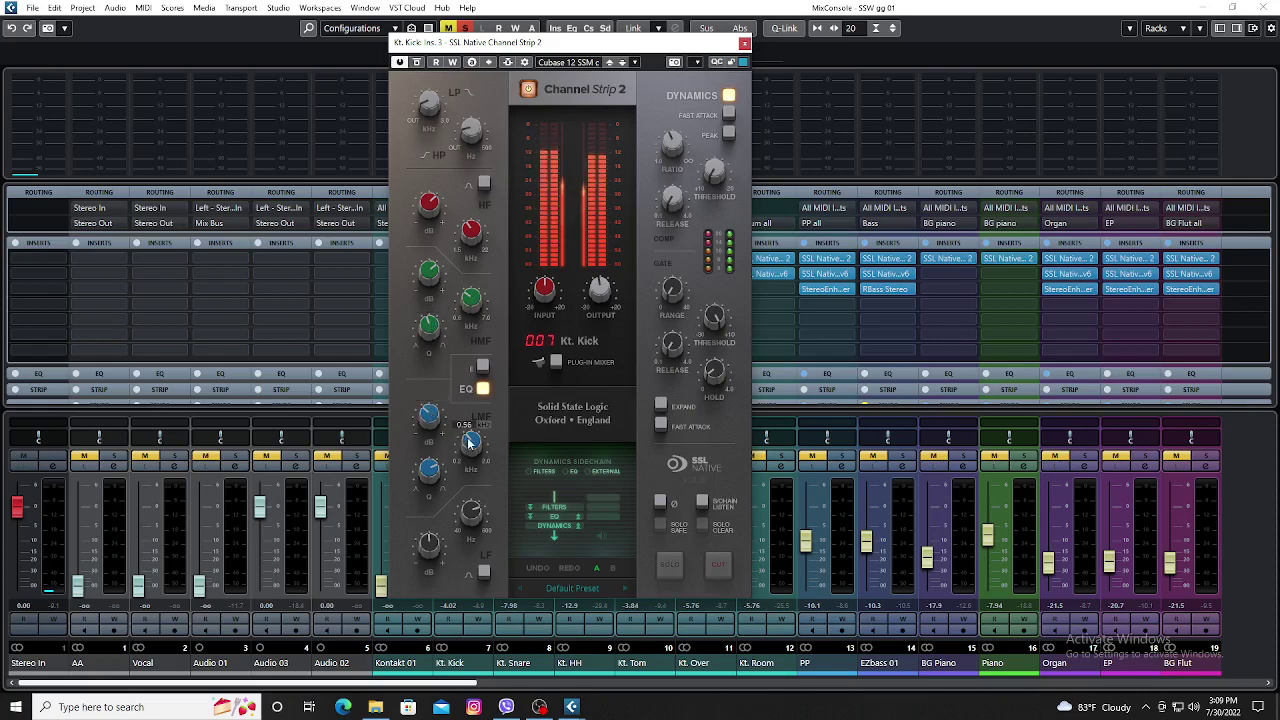
pyautogui.moveTo(470, 443)
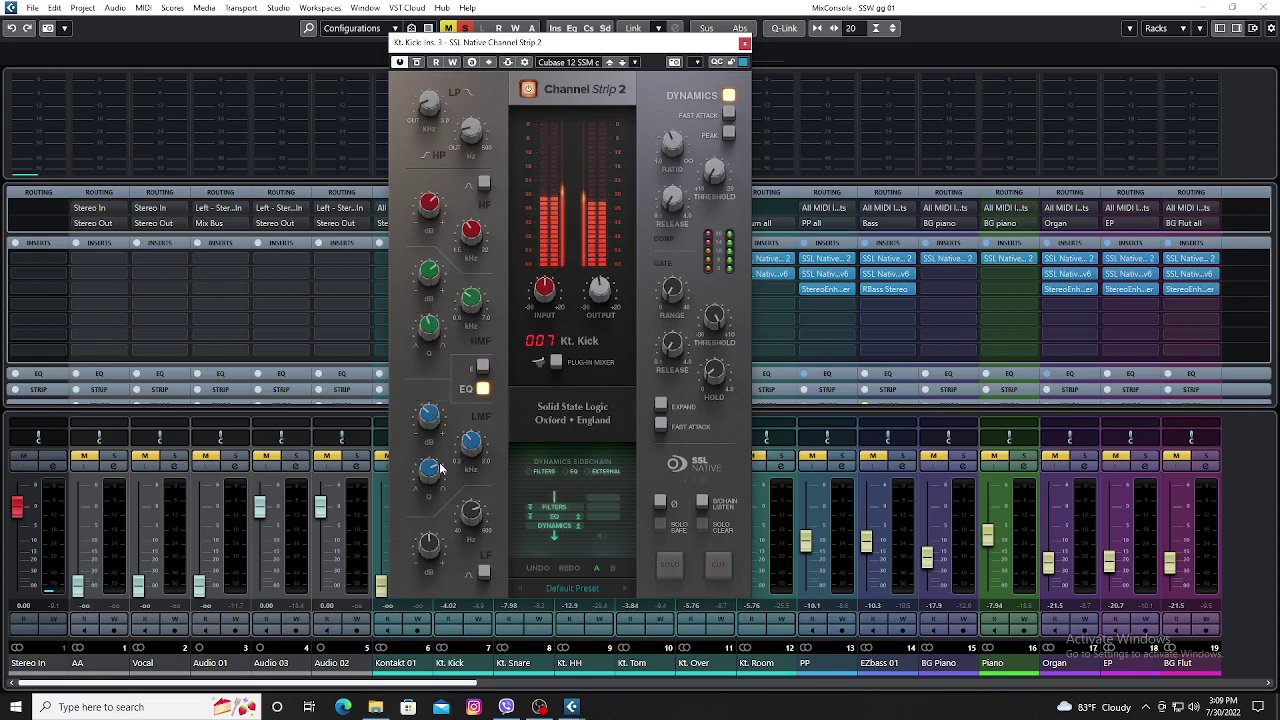
pyautogui.moveTo(428, 473)
pyautogui.moveTo(430, 543)
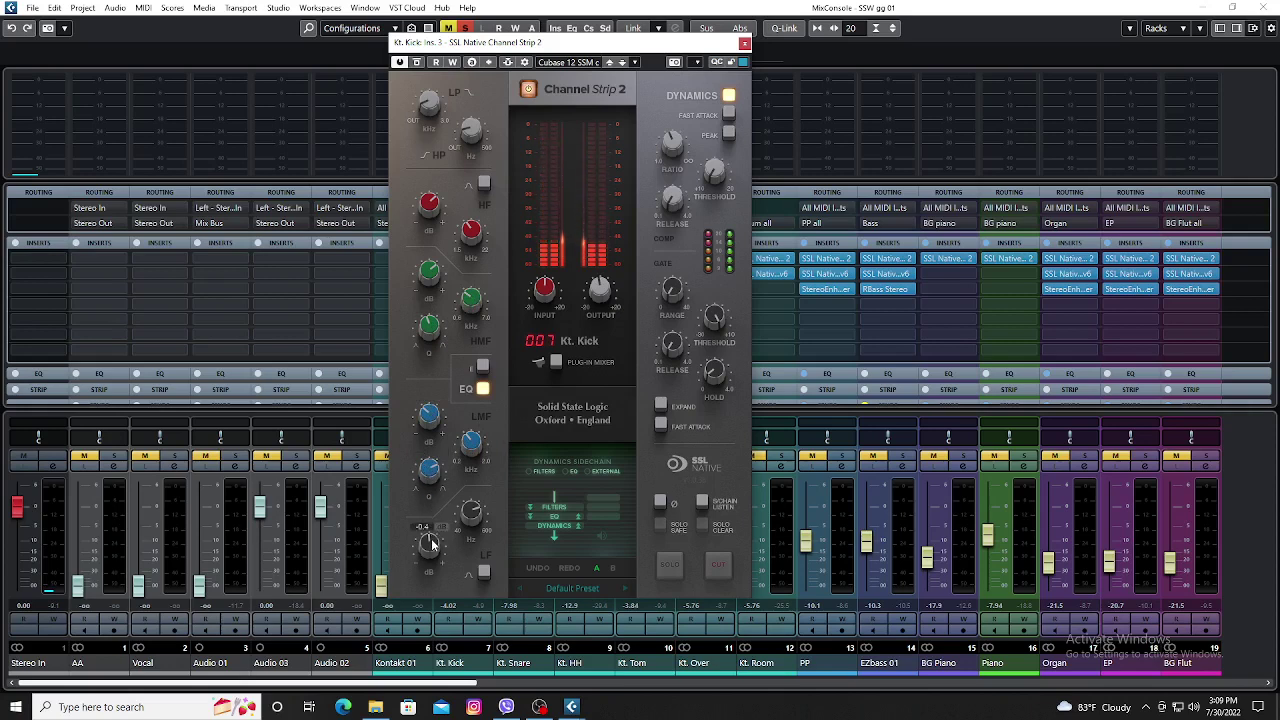
pyautogui.moveTo(471, 511)
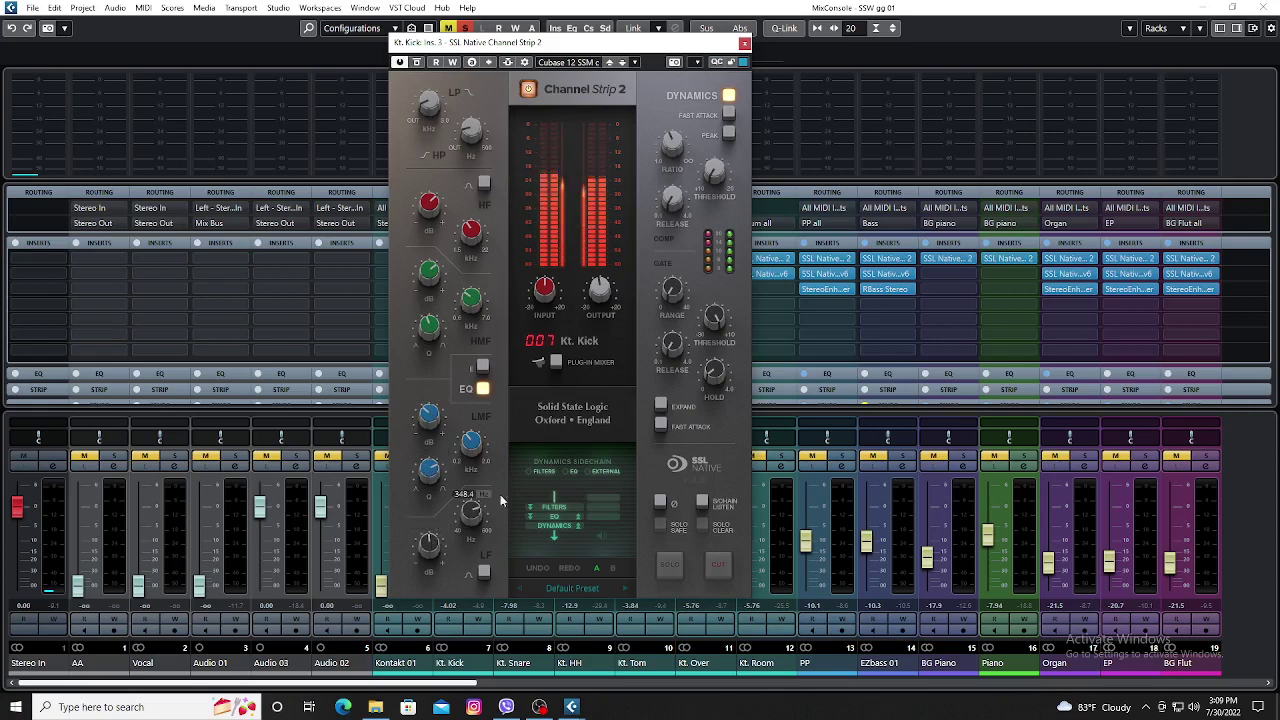
# Check the output gain, input gain and dynamics section of Kt. Kick's Channel Strip 2, and close the plug-in.
pyautogui.moveTo(603, 294)
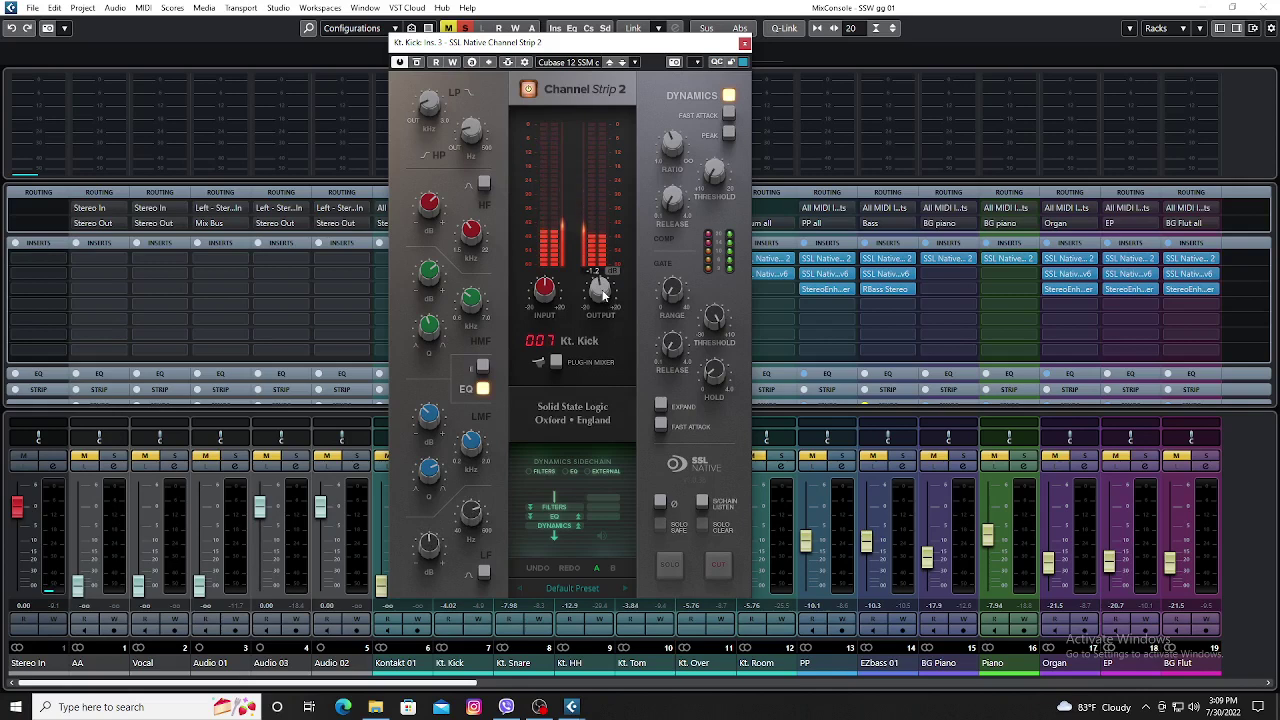
pyautogui.moveTo(555, 292)
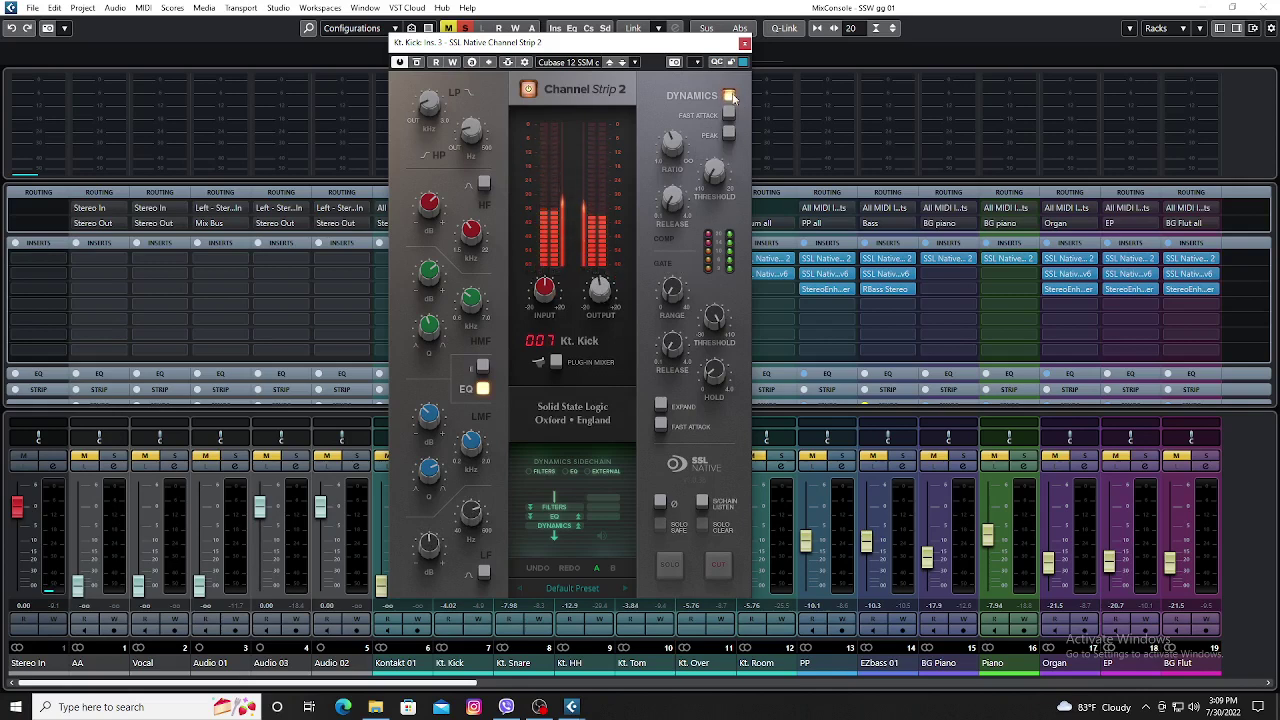
pyautogui.click(744, 44)
# Solo Kt. Snare alongside the kick and inspect the filters and input and output gain in its SSL Native X-EQ 2.
pyautogui.click(540, 456)
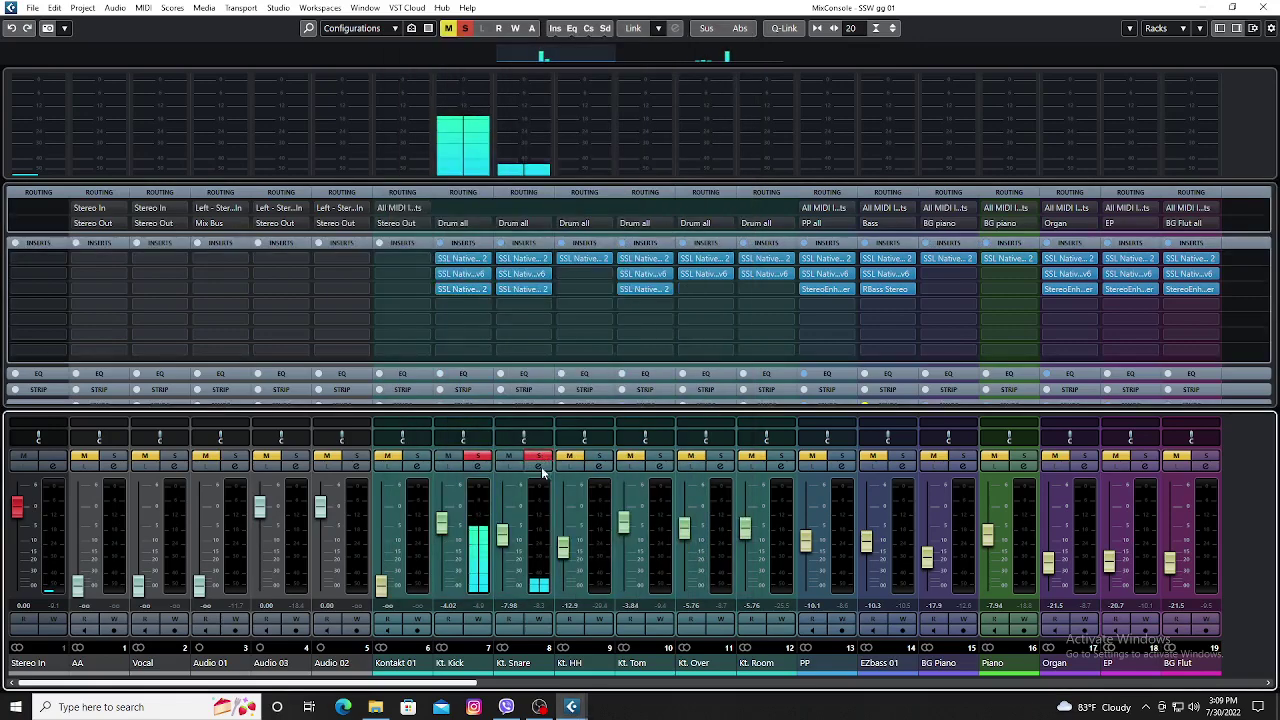
pyautogui.click(516, 261)
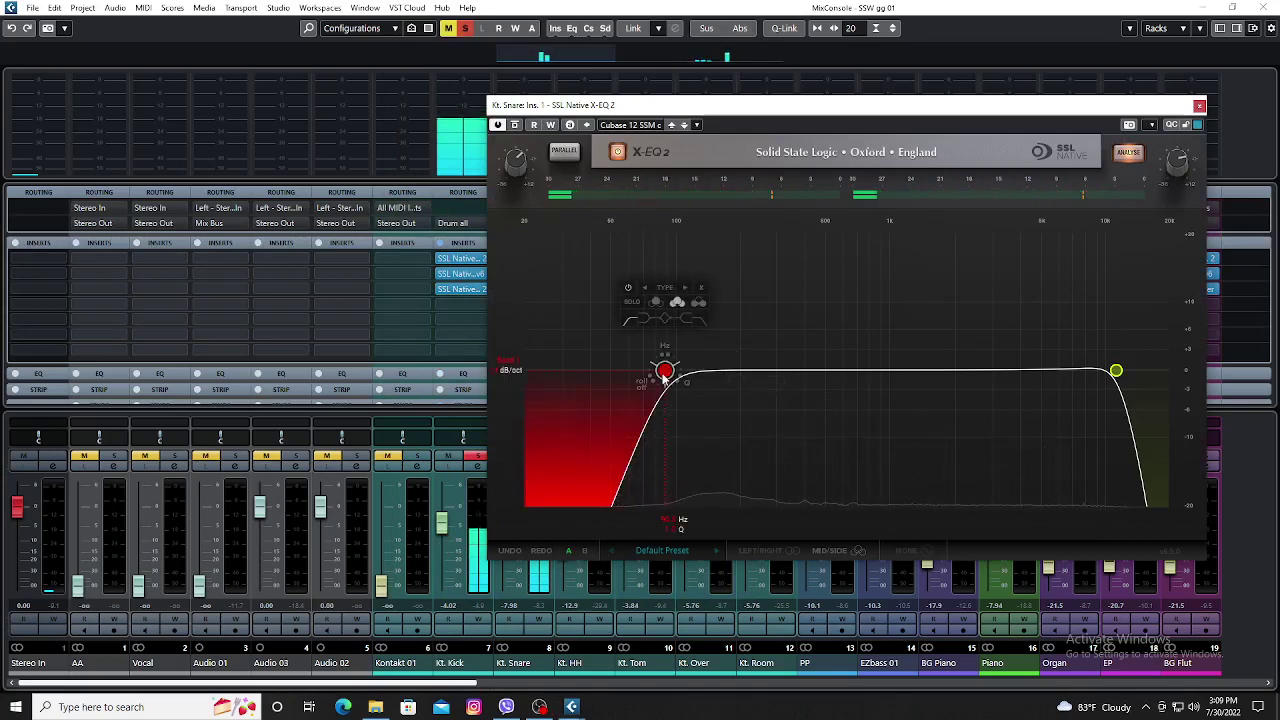
pyautogui.moveTo(519, 174)
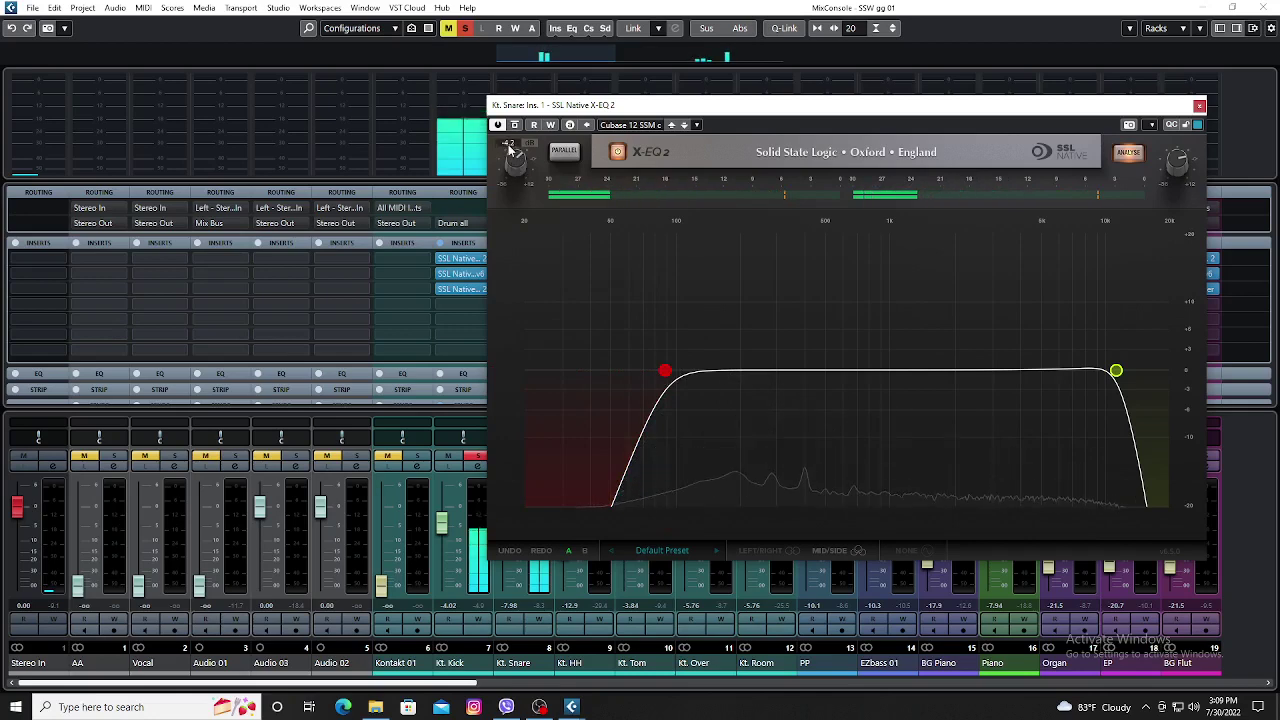
pyautogui.moveTo(1183, 172)
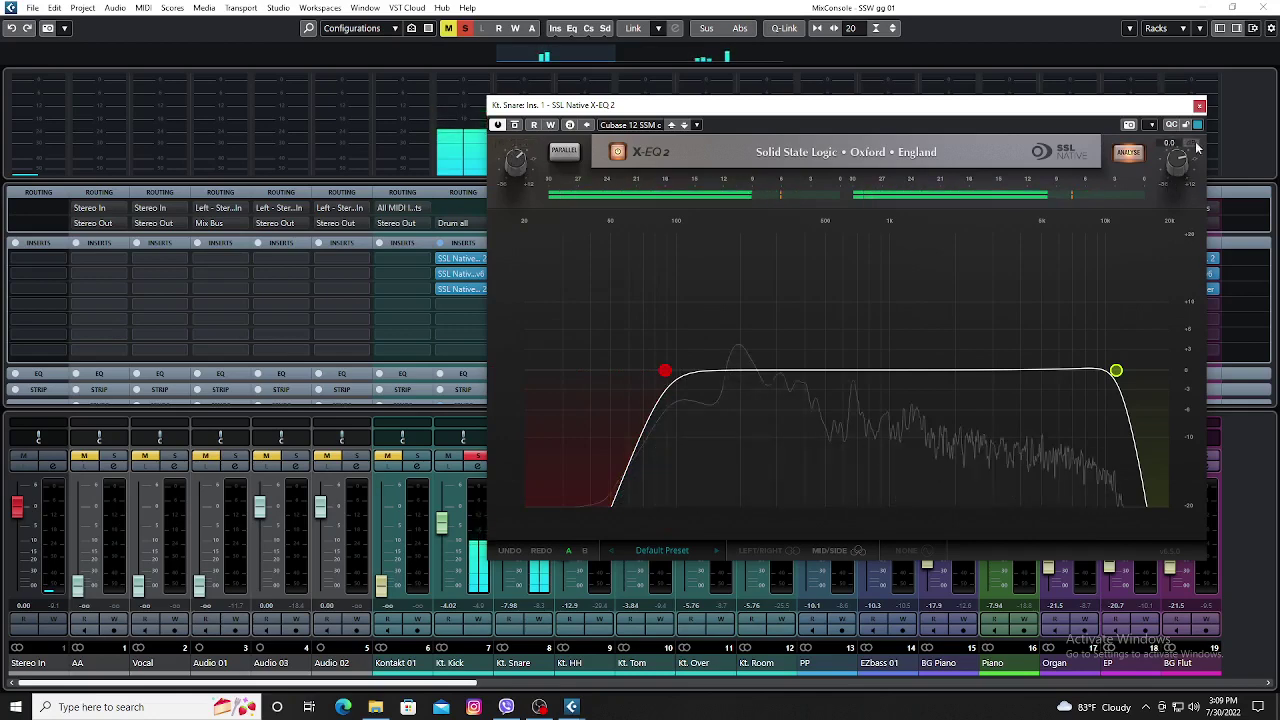
pyautogui.click(1199, 105)
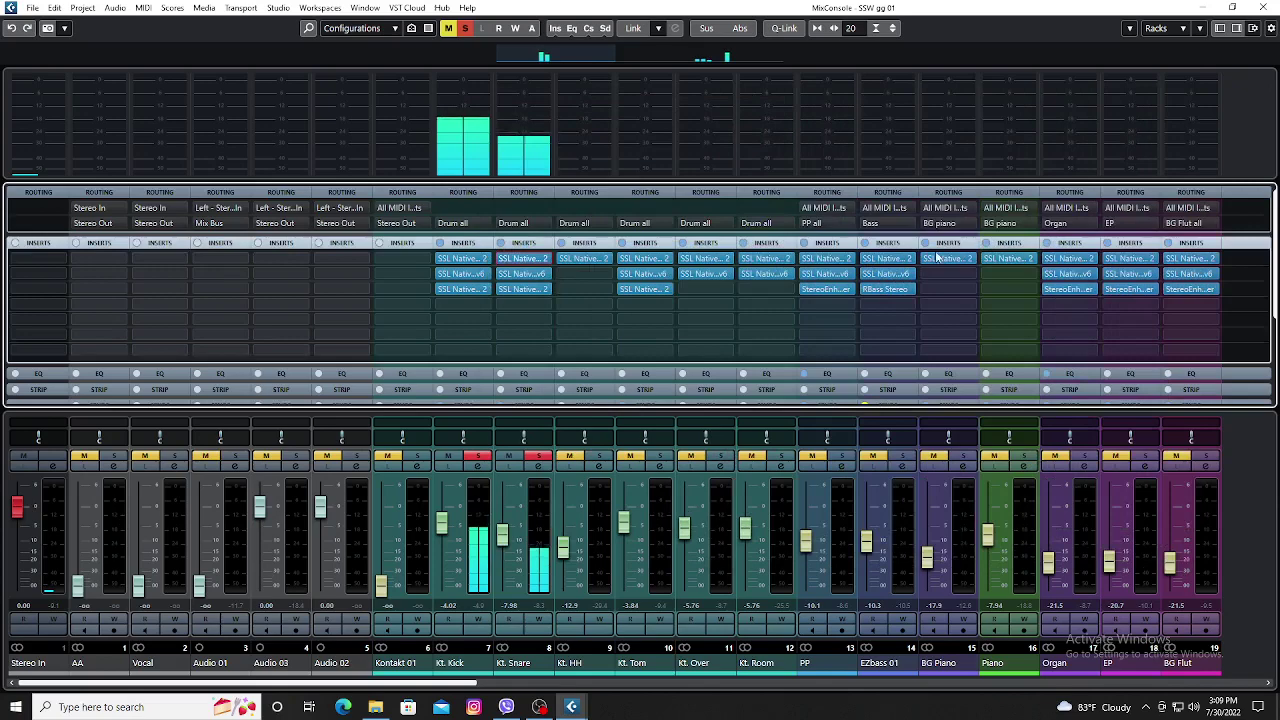
# Inspect the threshold, knee, attack, release and output gain in Kt. Snare's SSL Native X-ValveComp, and close the plug-in.
pyautogui.click(519, 277)
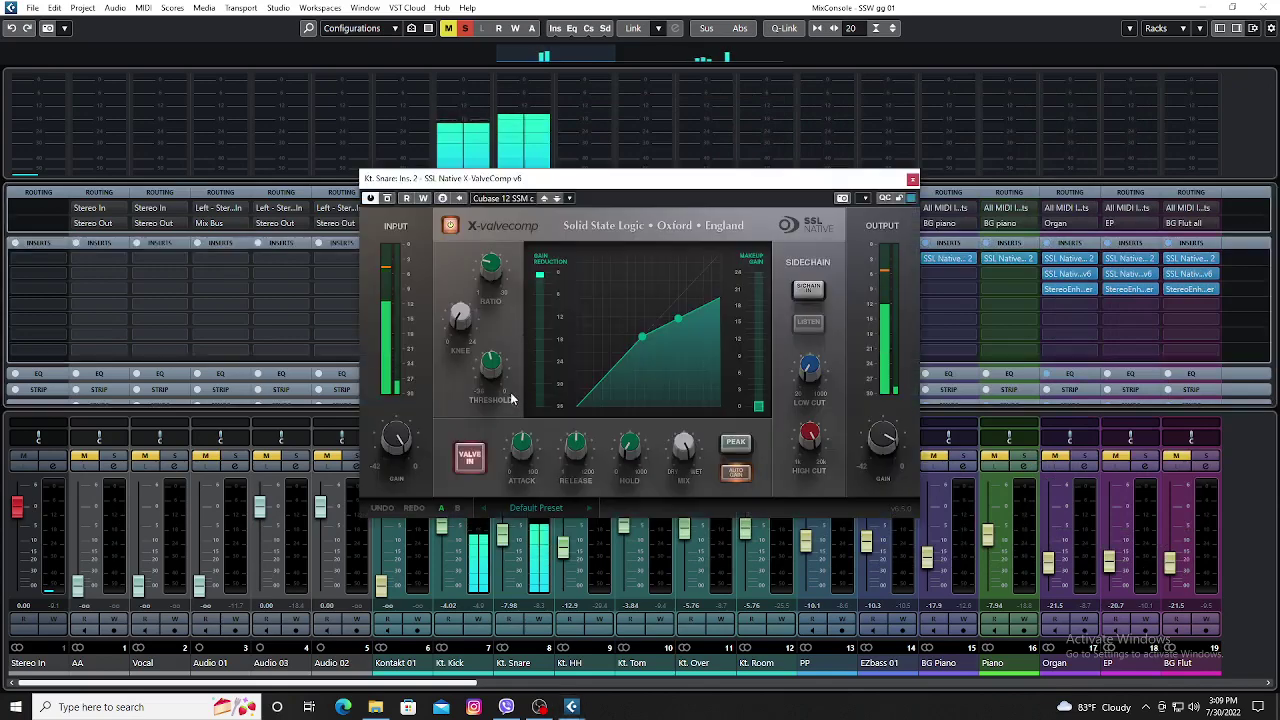
pyautogui.moveTo(491, 362)
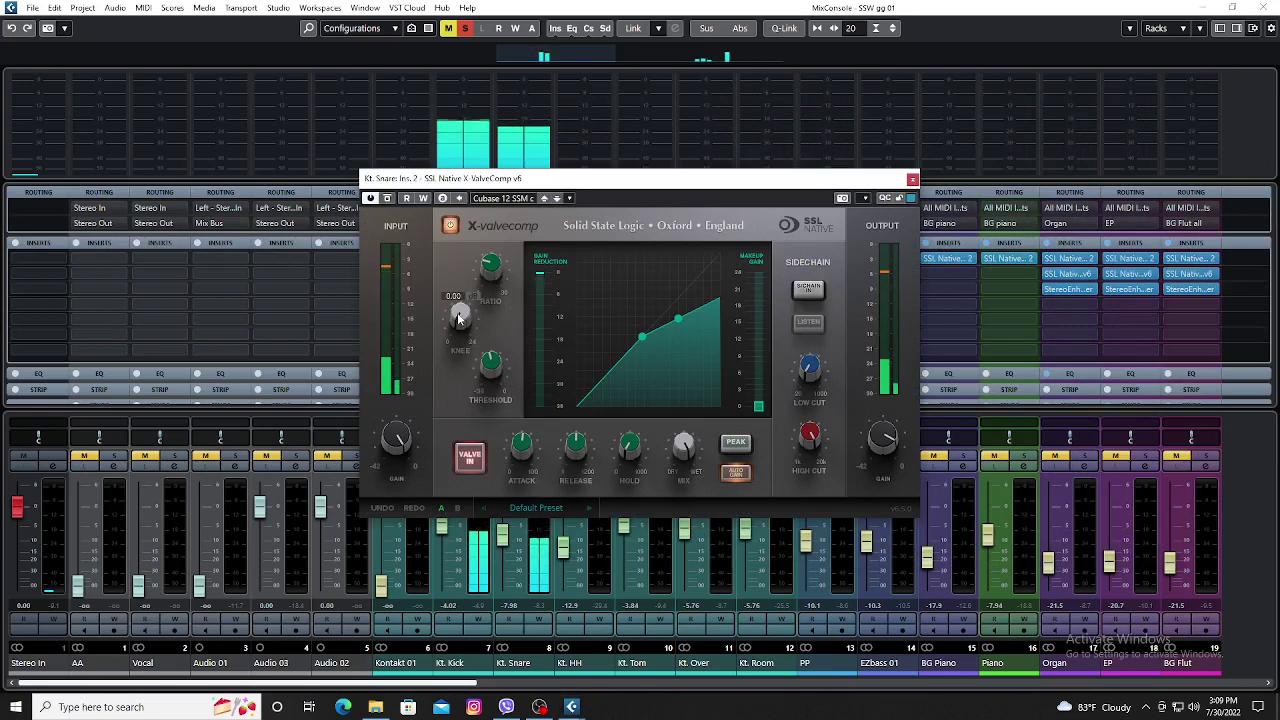
pyautogui.moveTo(520, 455)
pyautogui.moveTo(572, 450)
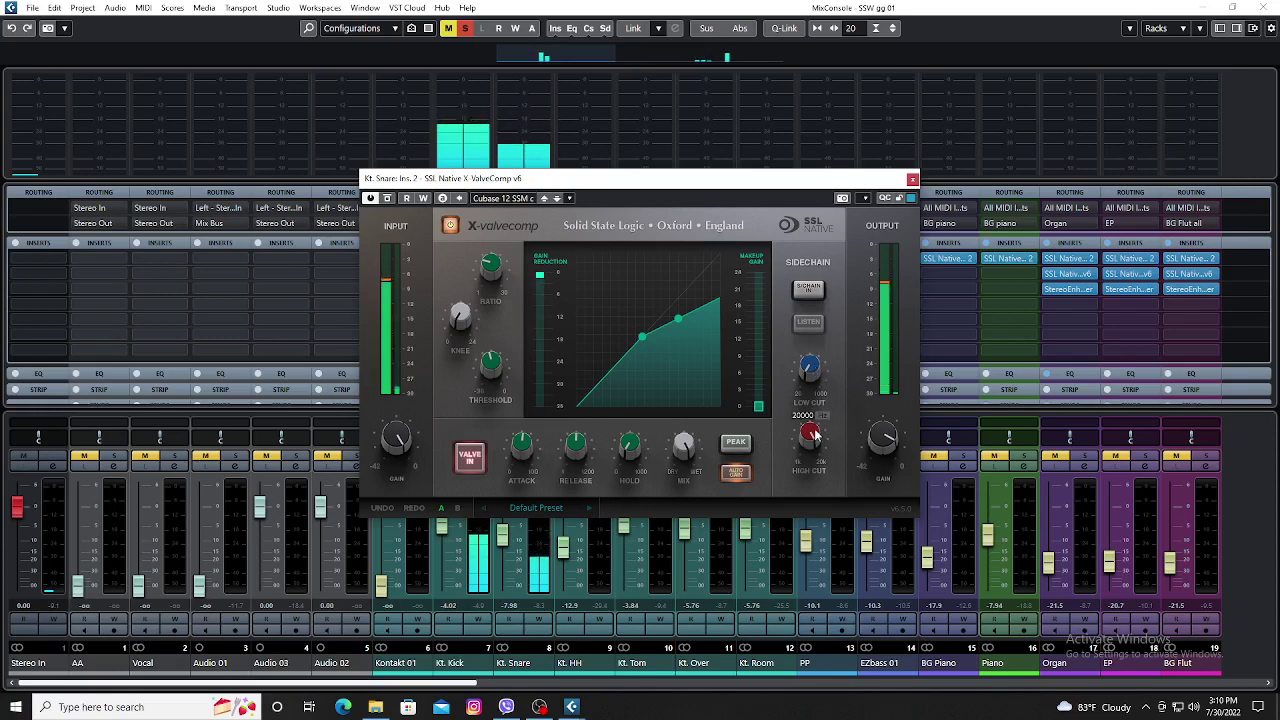
pyautogui.moveTo(888, 443)
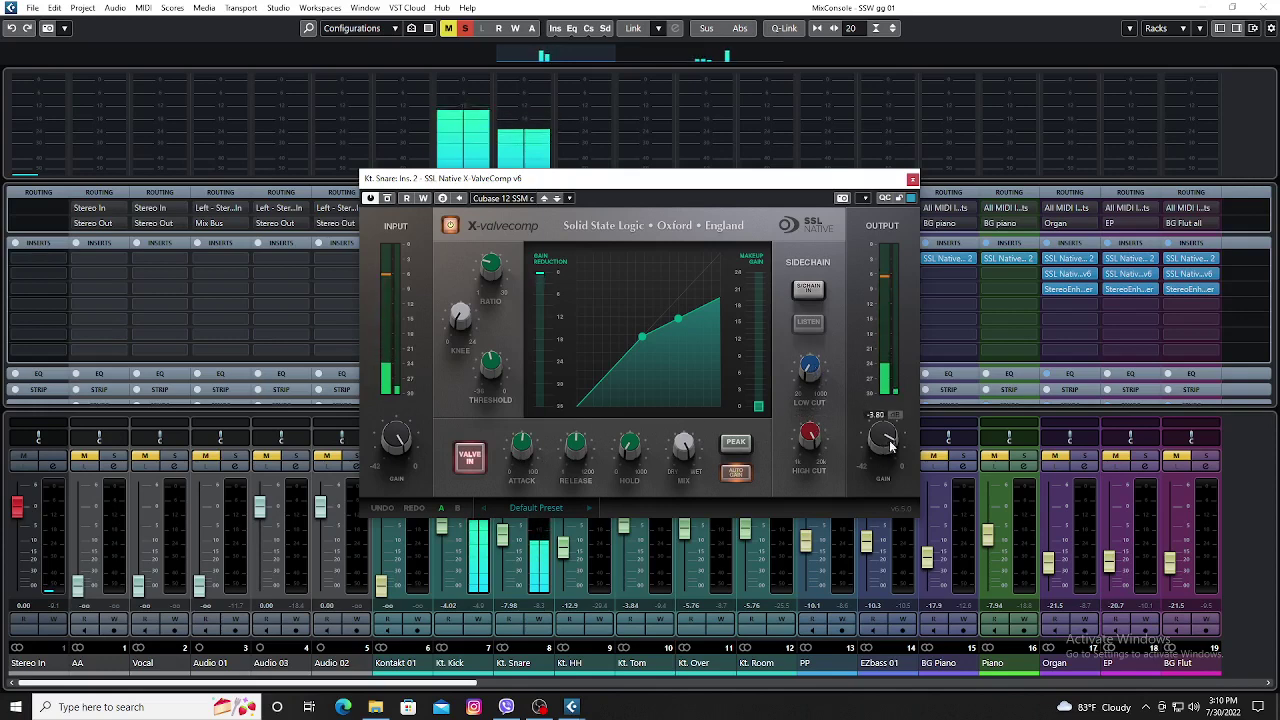
pyautogui.press('Escape')
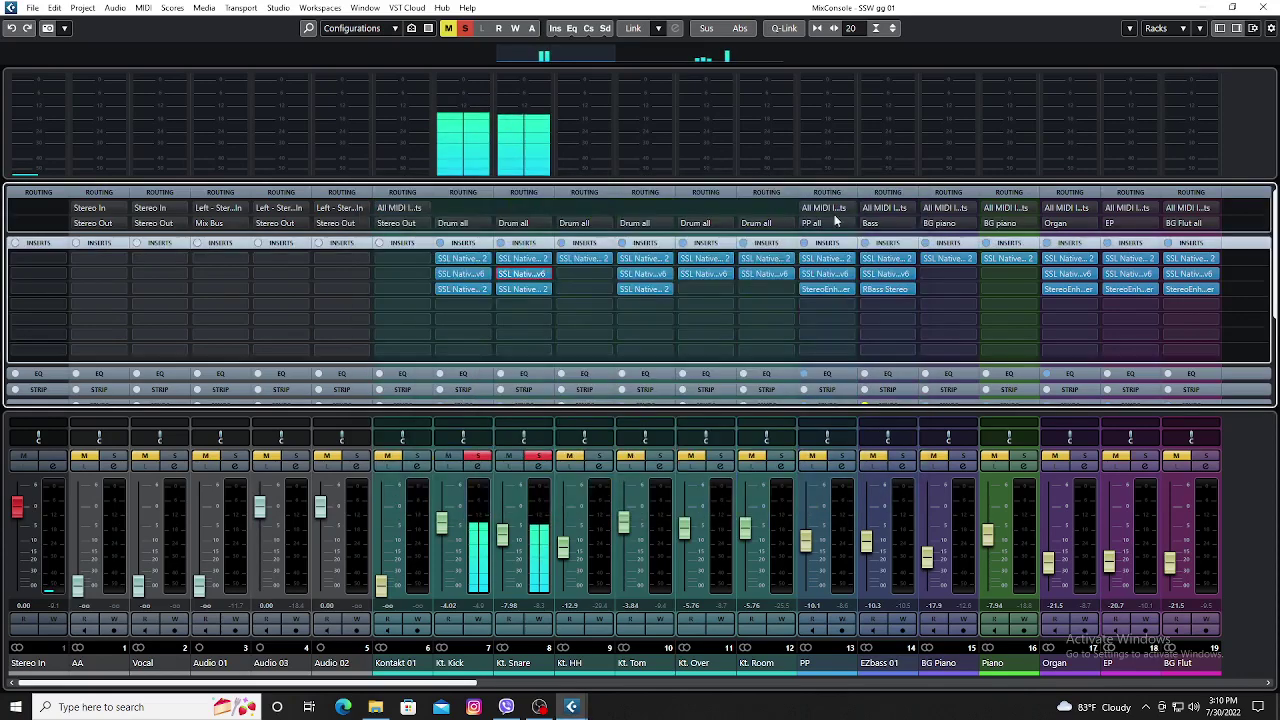
# Examine the EQ, input and output settings of Channel Strip 2 on the Kt. Snare channel, and close the plug-in.
pyautogui.click(514, 288)
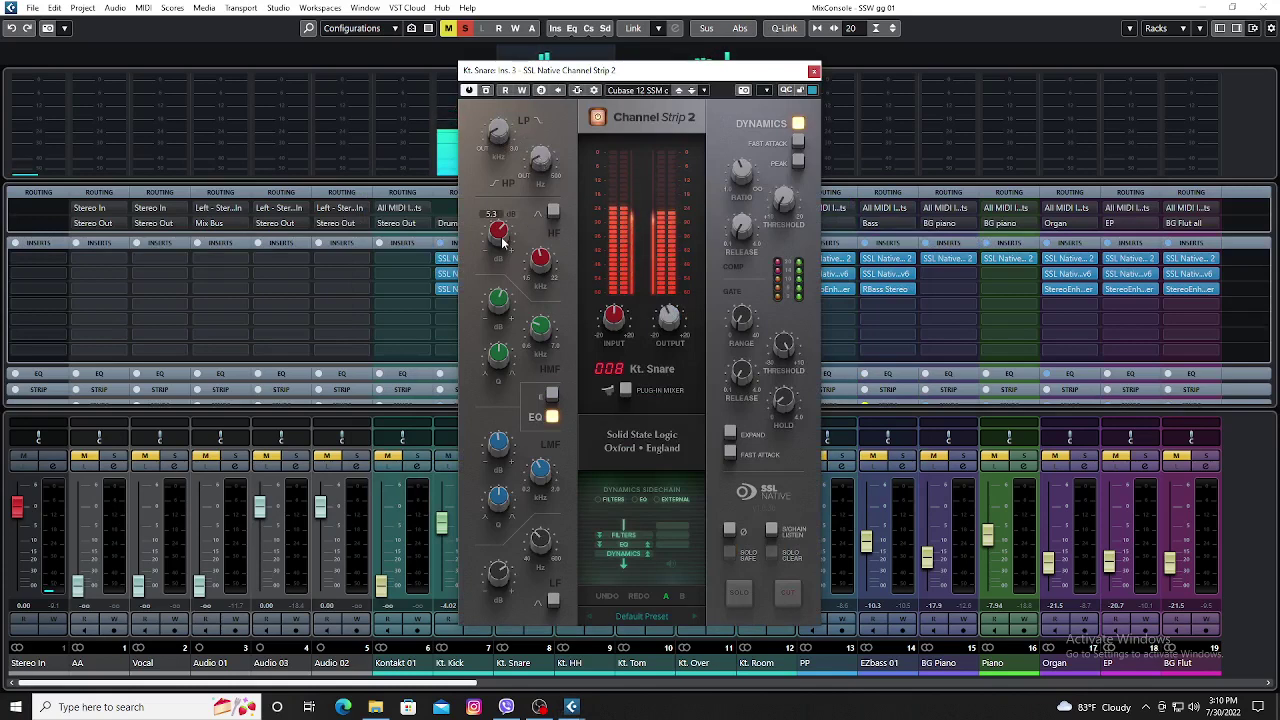
pyautogui.moveTo(541, 263)
pyautogui.moveTo(537, 323)
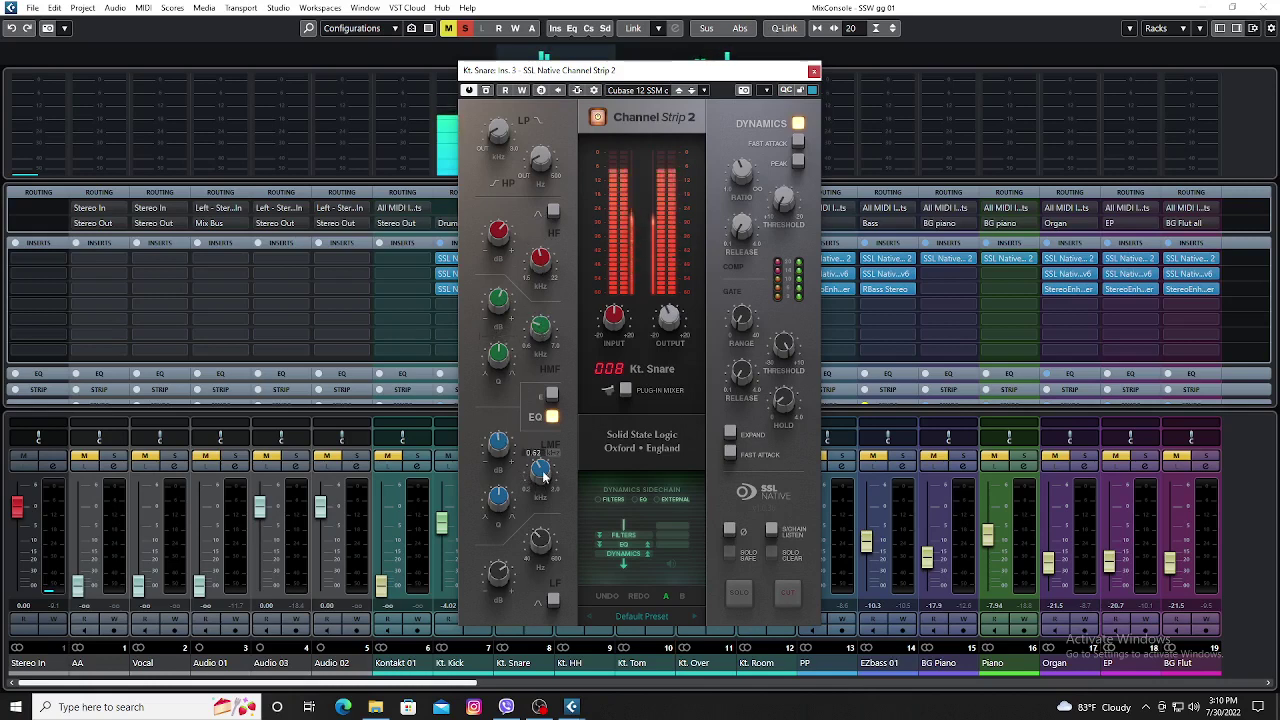
pyautogui.moveTo(497, 575)
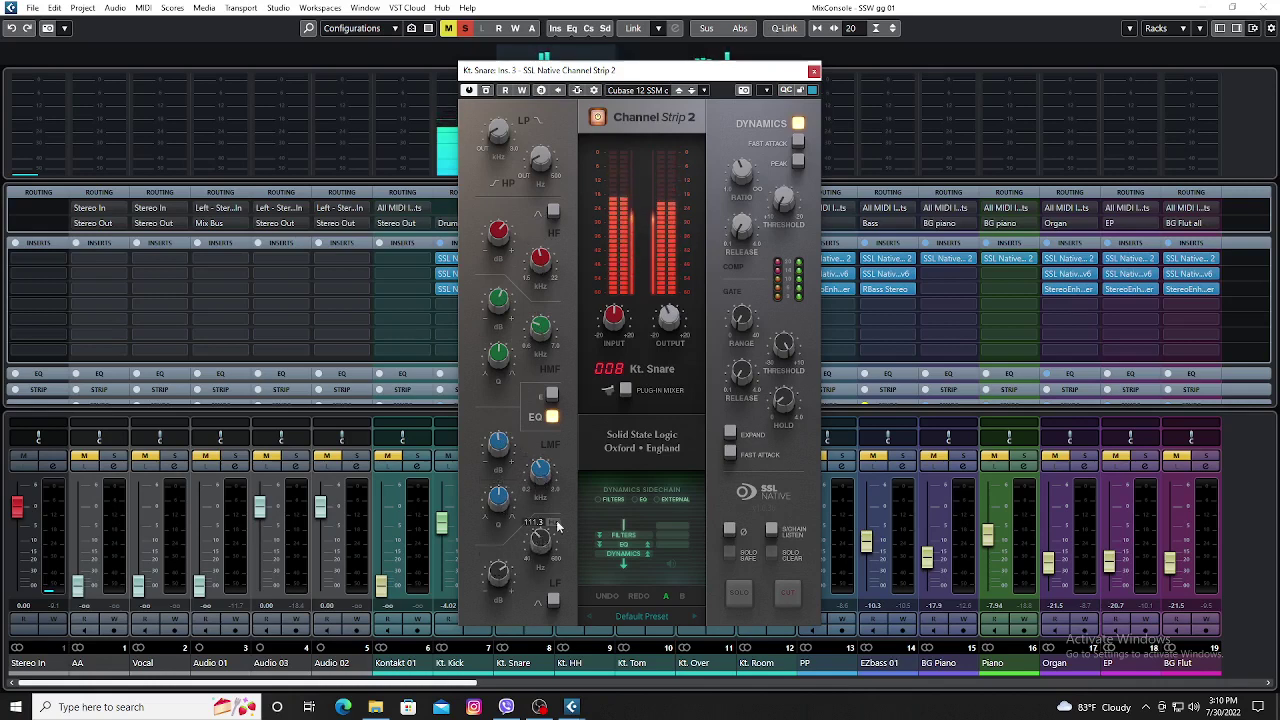
pyautogui.moveTo(616, 318)
pyautogui.moveTo(668, 320)
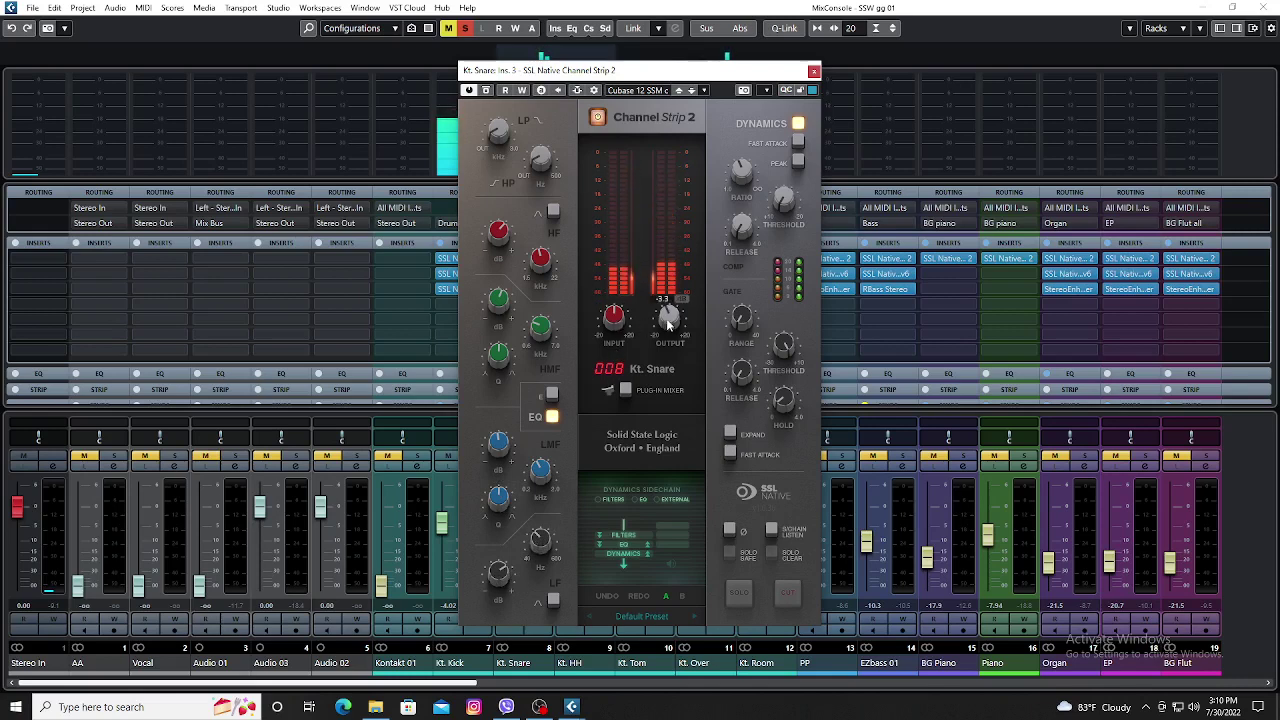
pyautogui.click(814, 72)
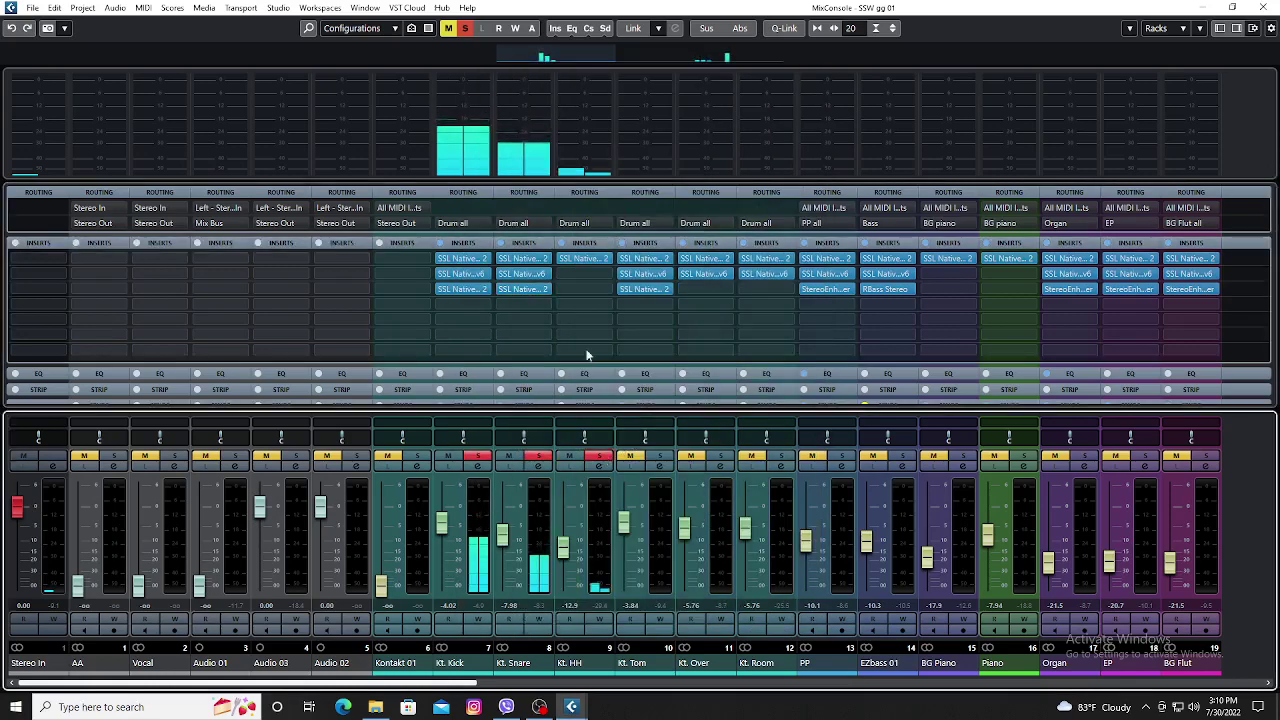
# Examine the low-cut and high-cut bands of X-EQ 2 on the Kt. HH channel, and close the plug-in.
pyautogui.click(577, 257)
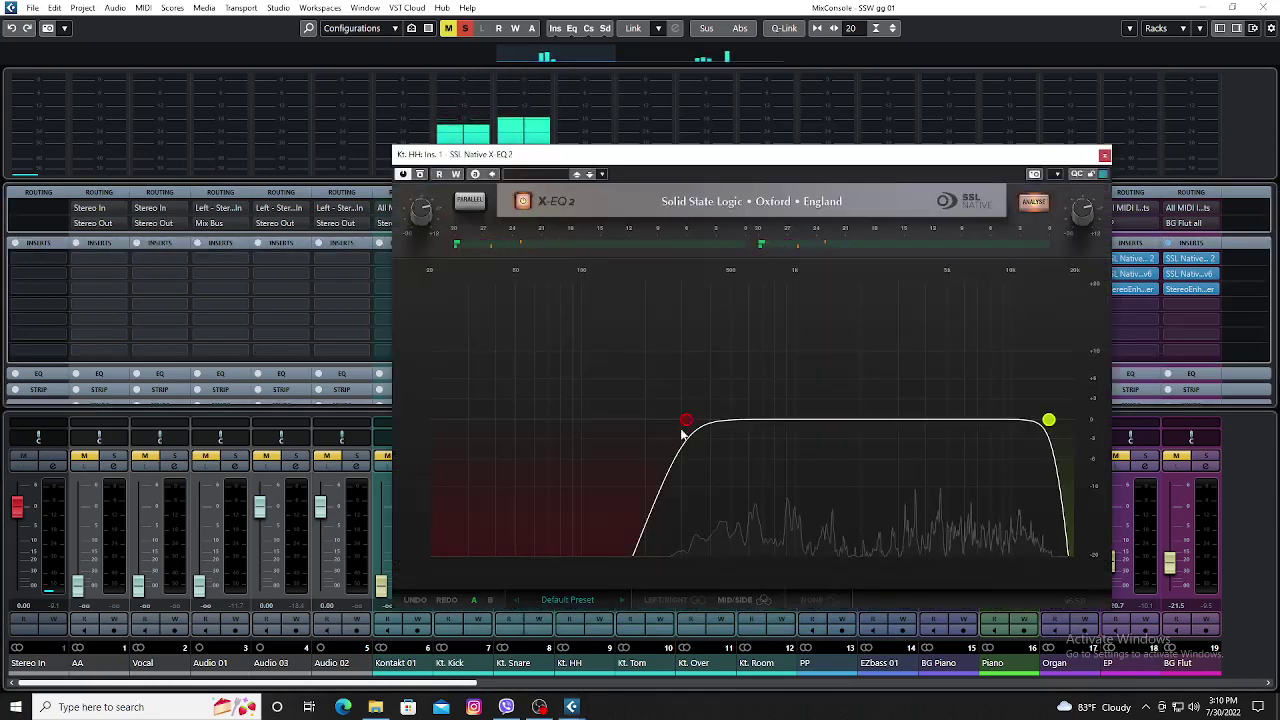
pyautogui.moveTo(686, 421)
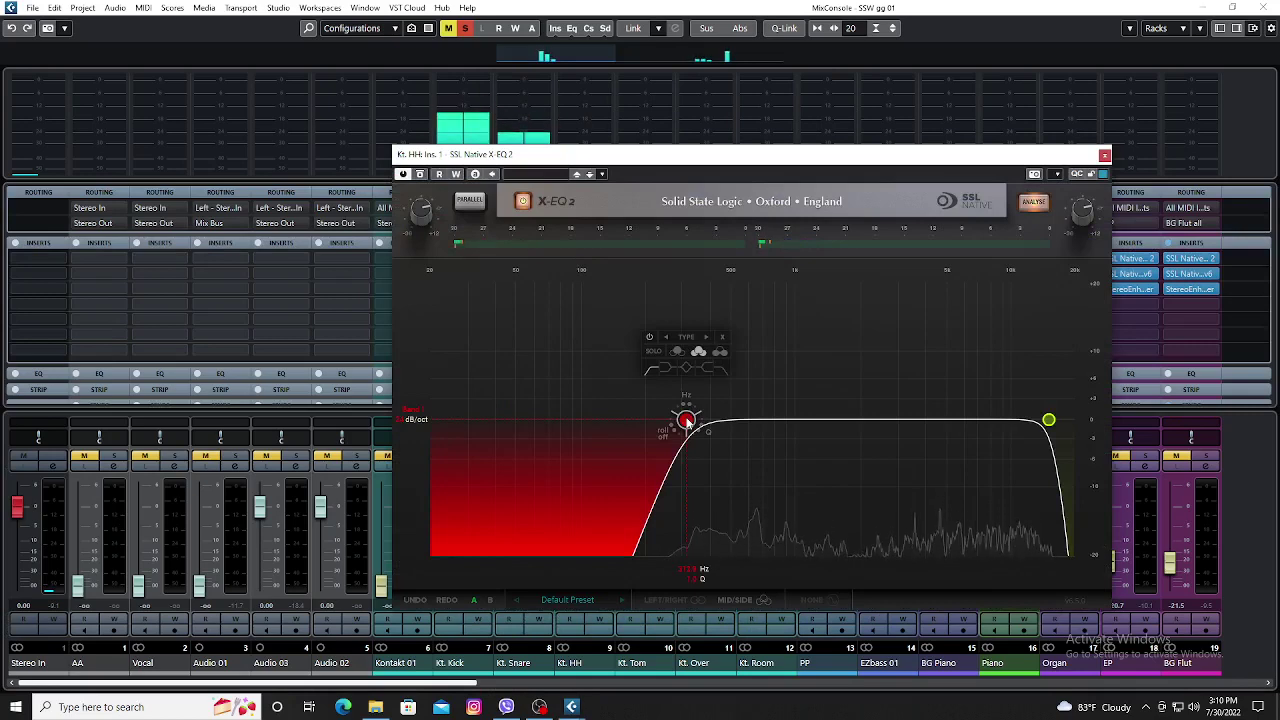
pyautogui.moveTo(1048, 422)
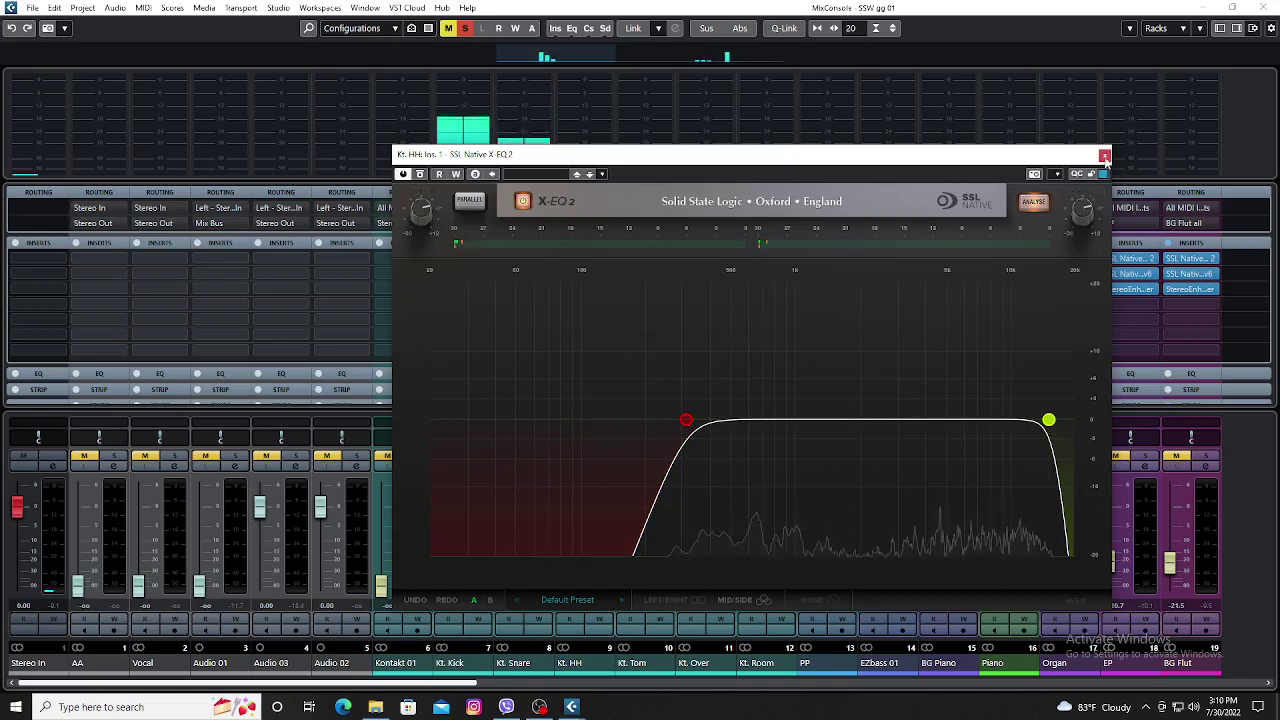
pyautogui.click(1104, 155)
# Add Kt. Tom and Kt. Over to the soloed channels and examine both cut bands of Kt. Tom's X-EQ 2.
pyautogui.click(663, 457)
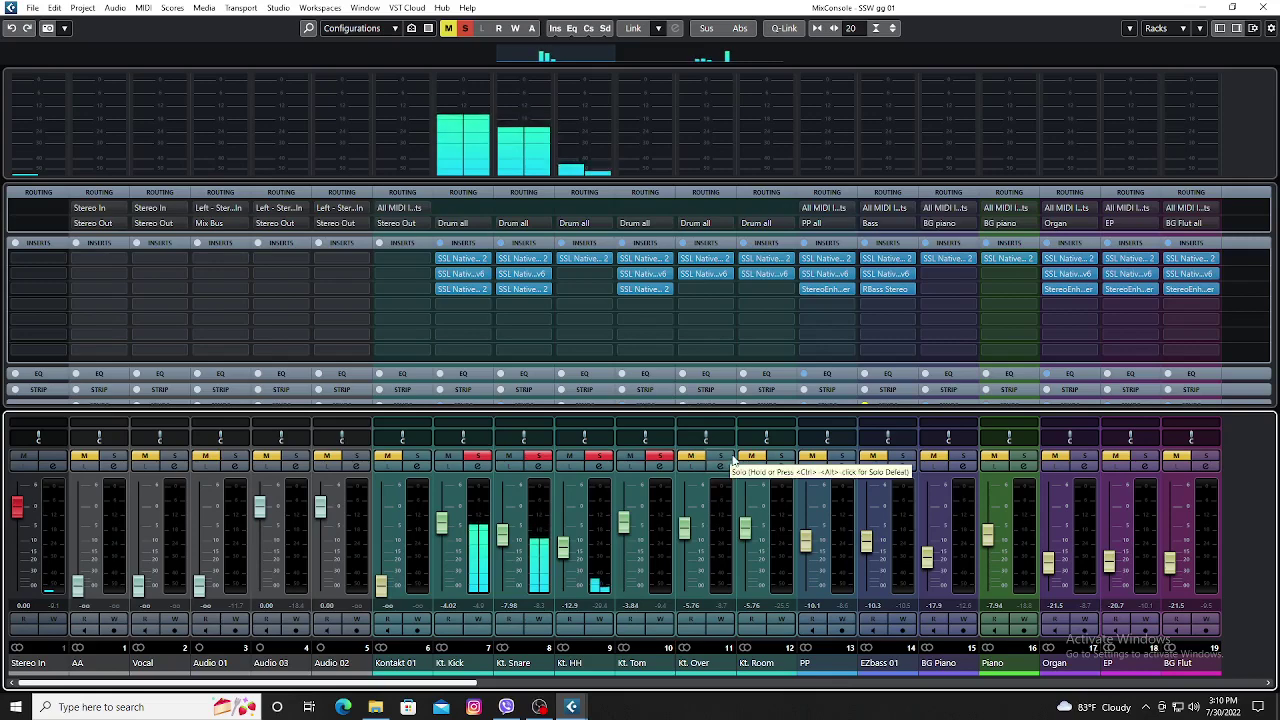
pyautogui.click(725, 457)
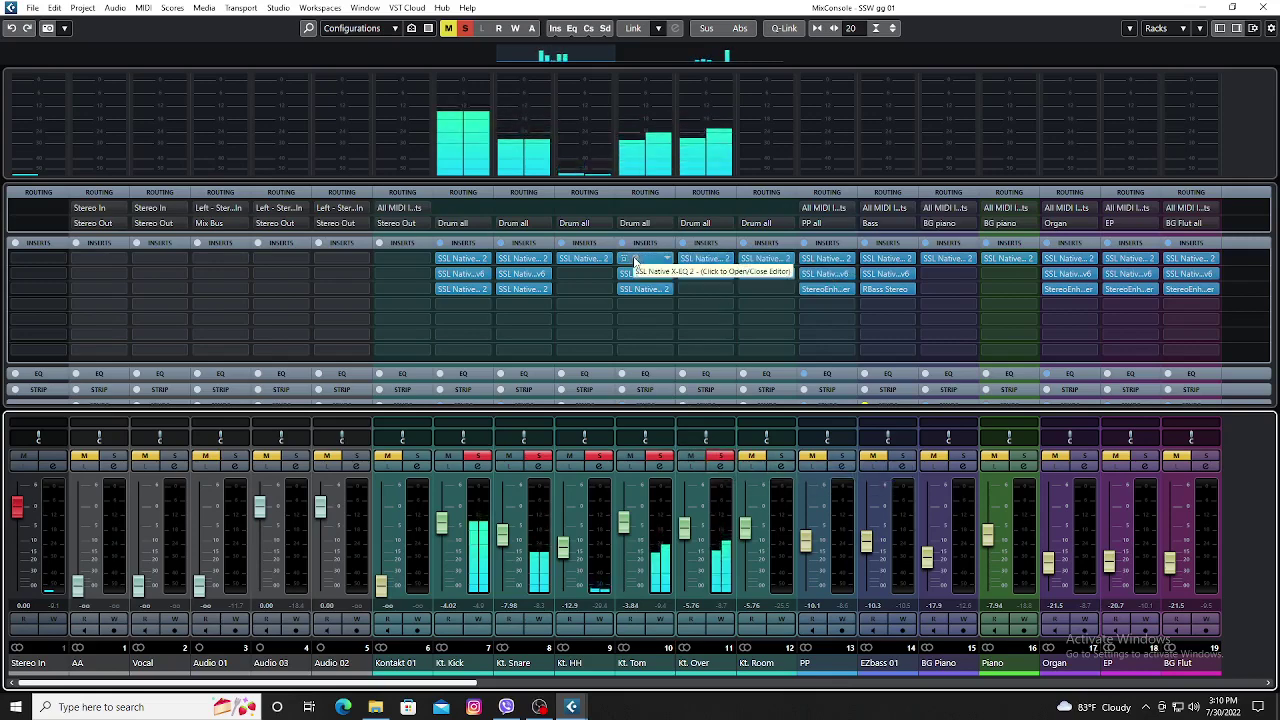
pyautogui.click(634, 261)
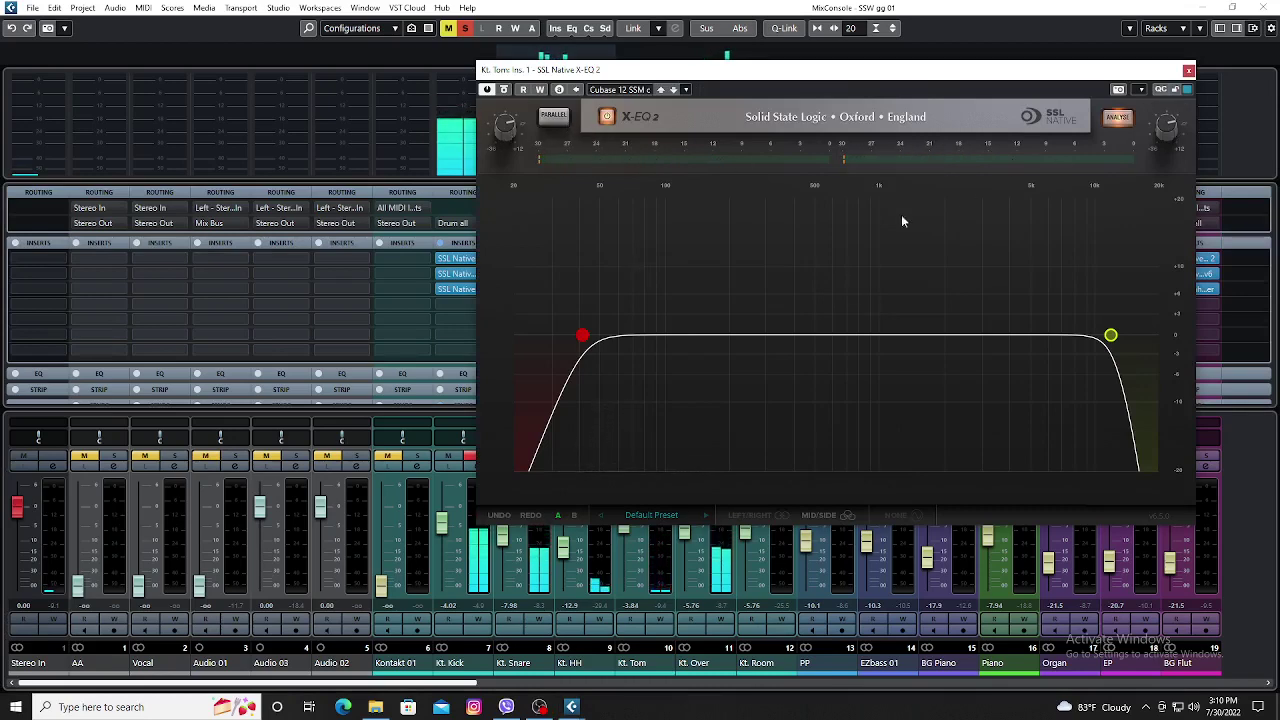
pyautogui.click(582, 337)
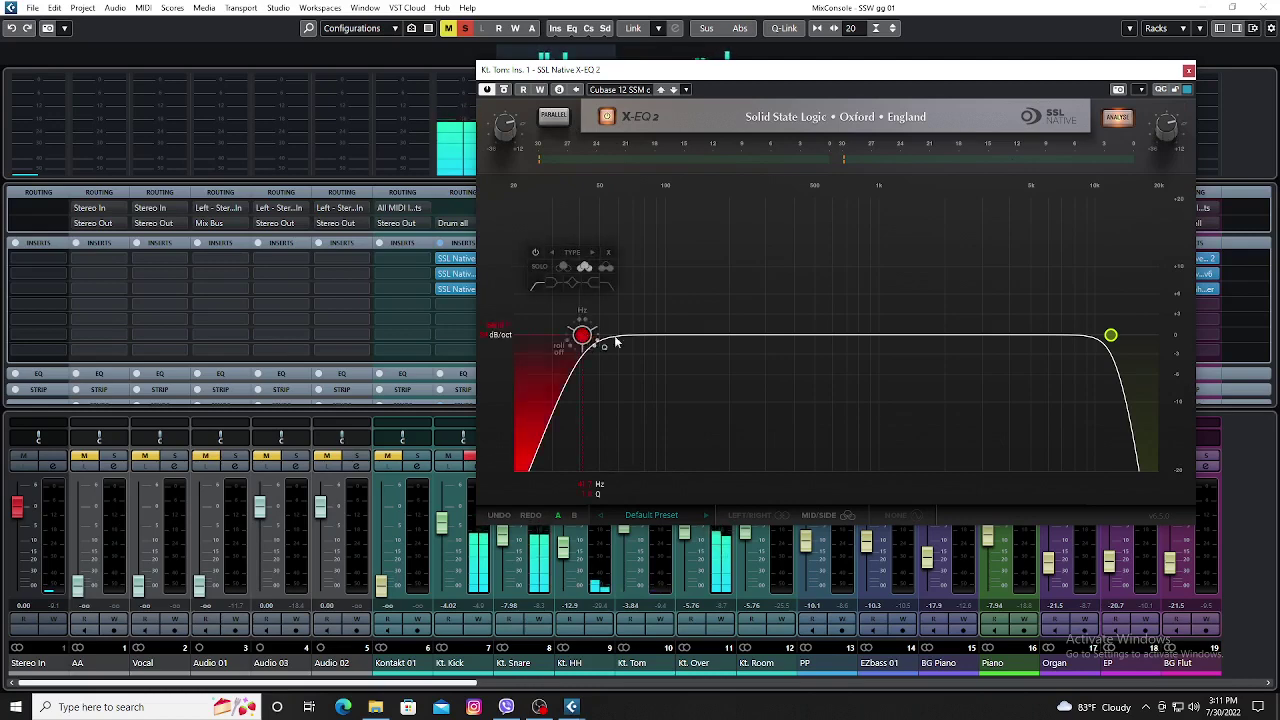
pyautogui.click(1111, 337)
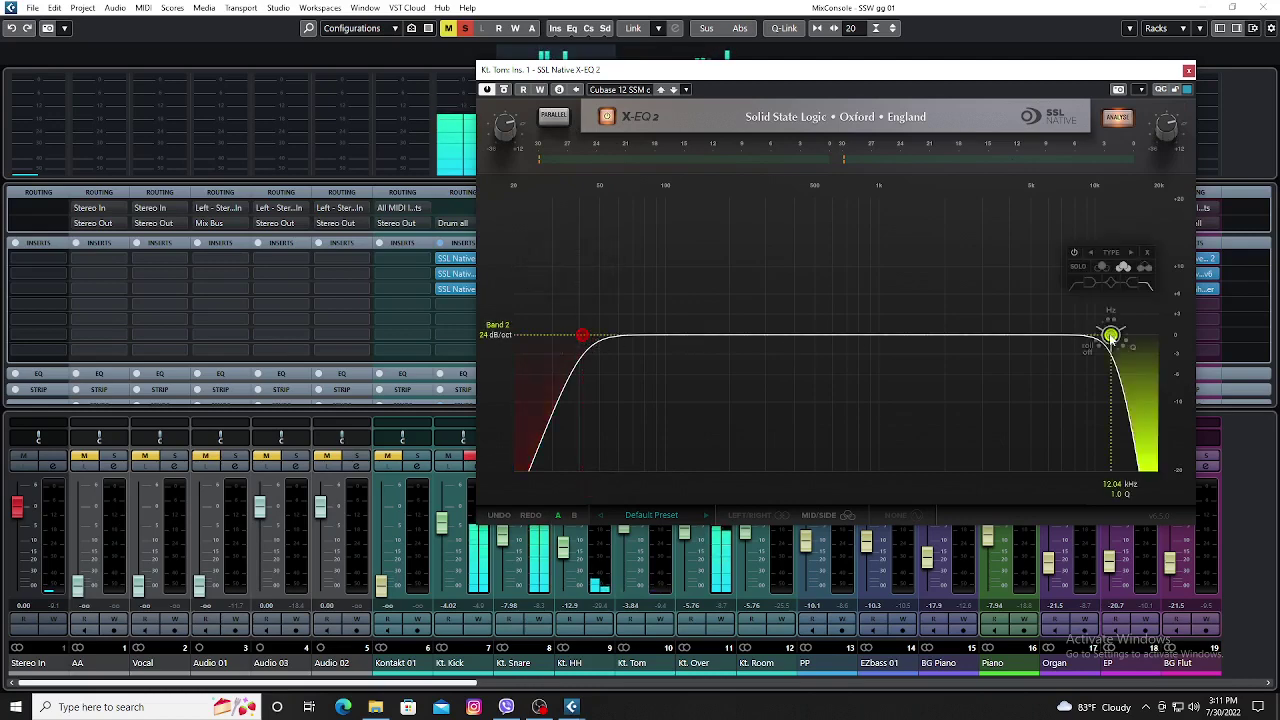
pyautogui.click(1188, 70)
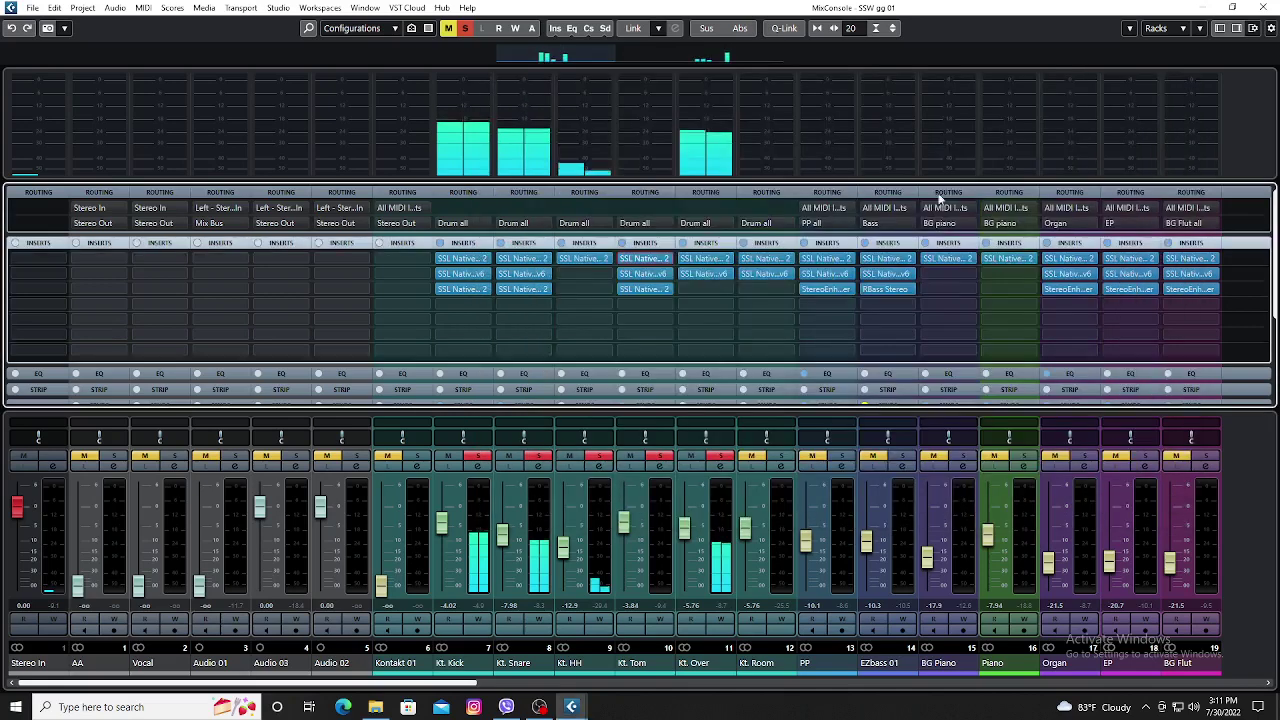
# Examine the ratio, knee, threshold, timing, sidechain filter and output gain settings of X-ValveComp on the Kt. Tom channel.
pyautogui.click(641, 275)
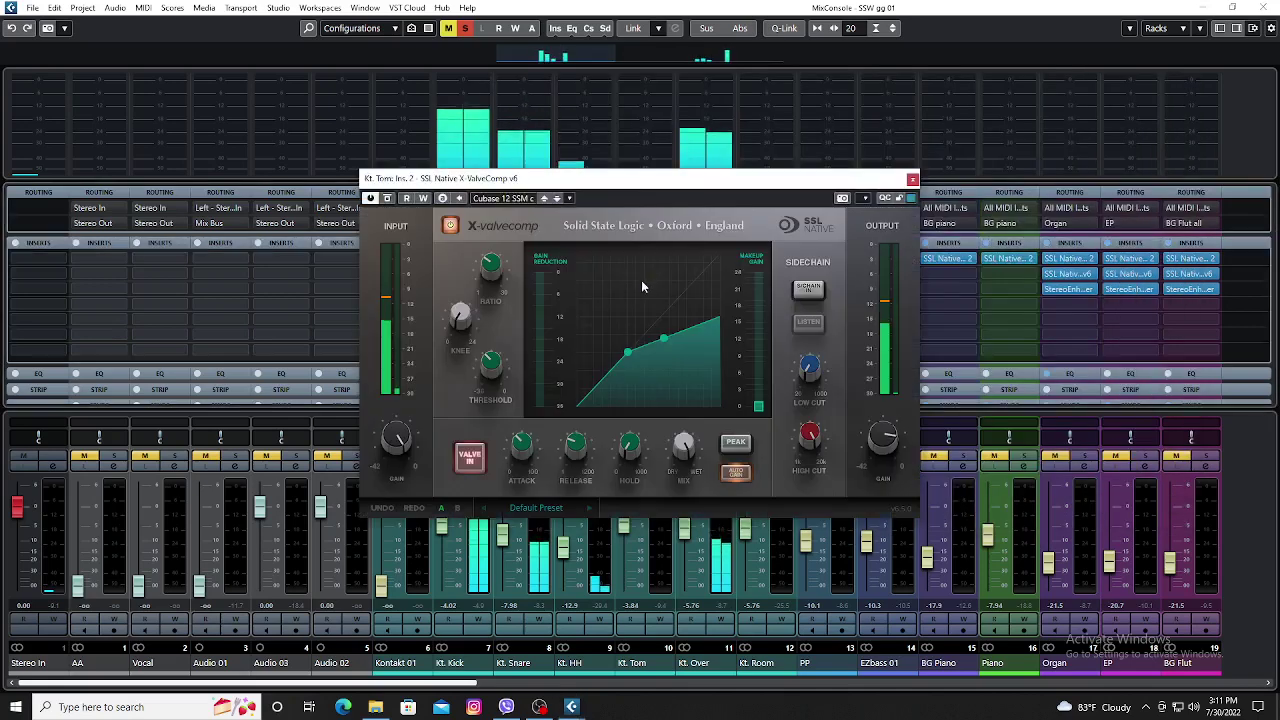
pyautogui.moveTo(492, 274)
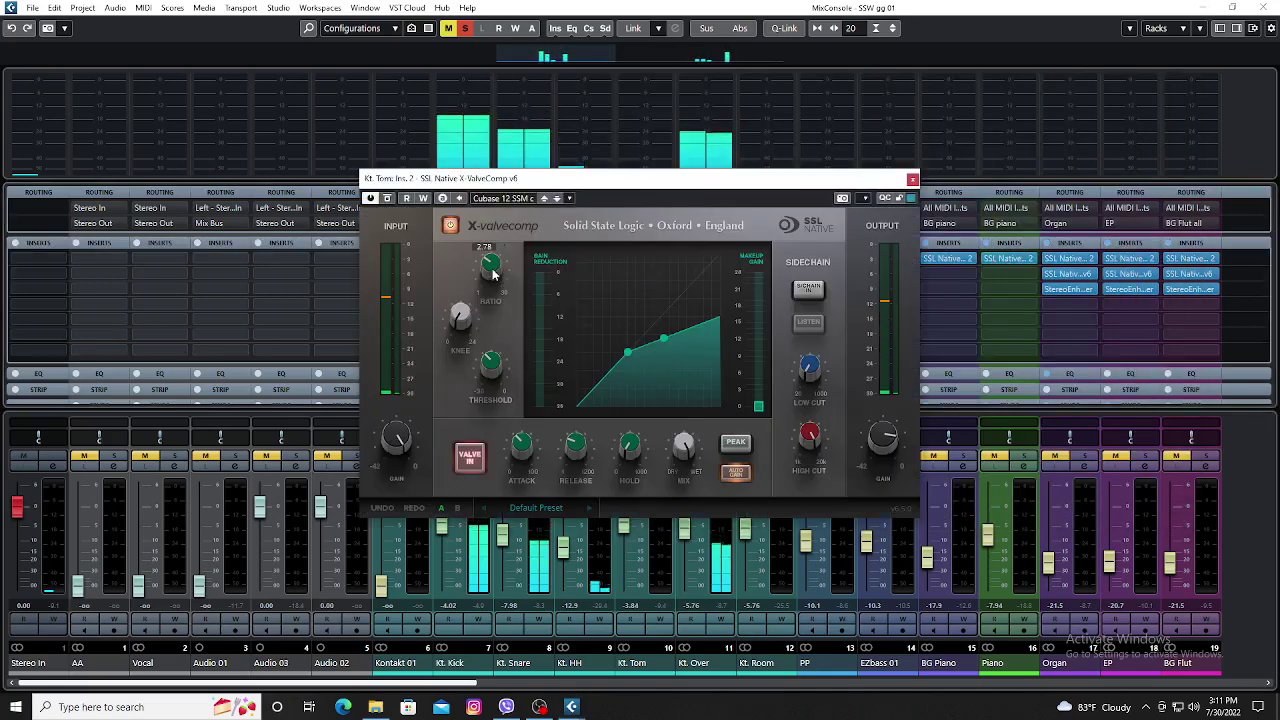
pyautogui.moveTo(463, 318)
pyautogui.moveTo(486, 372)
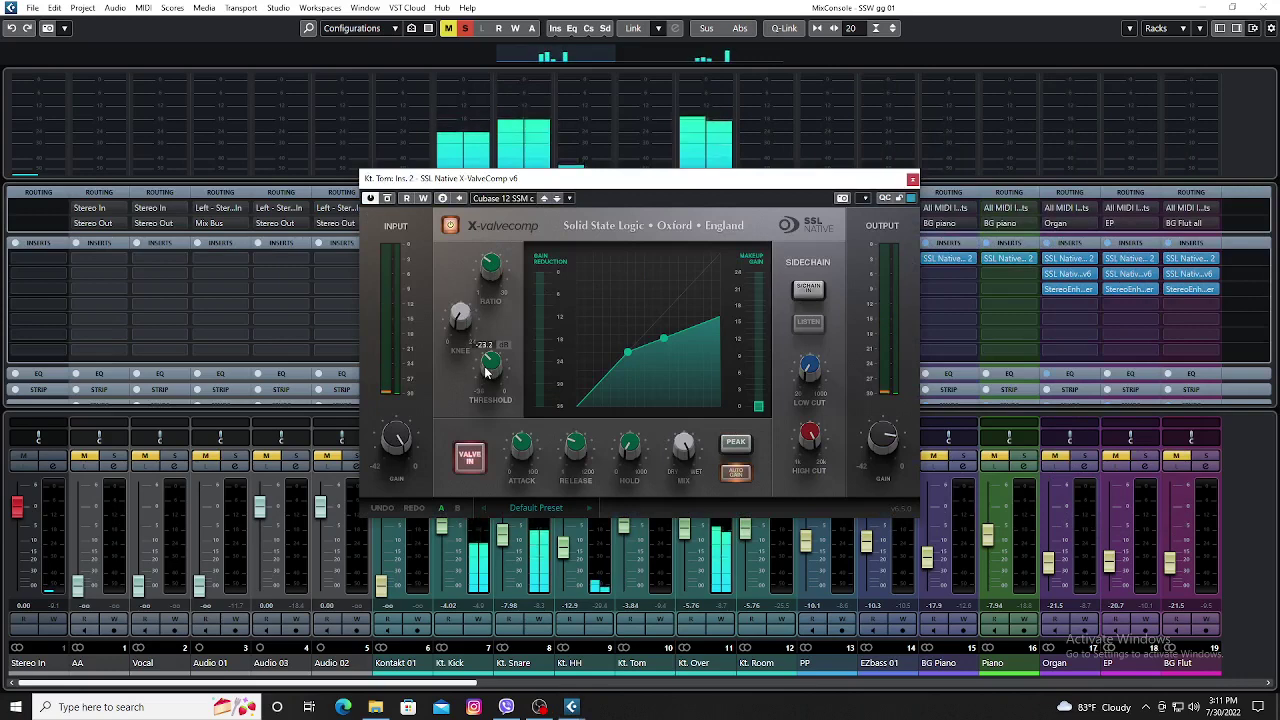
pyautogui.moveTo(519, 445)
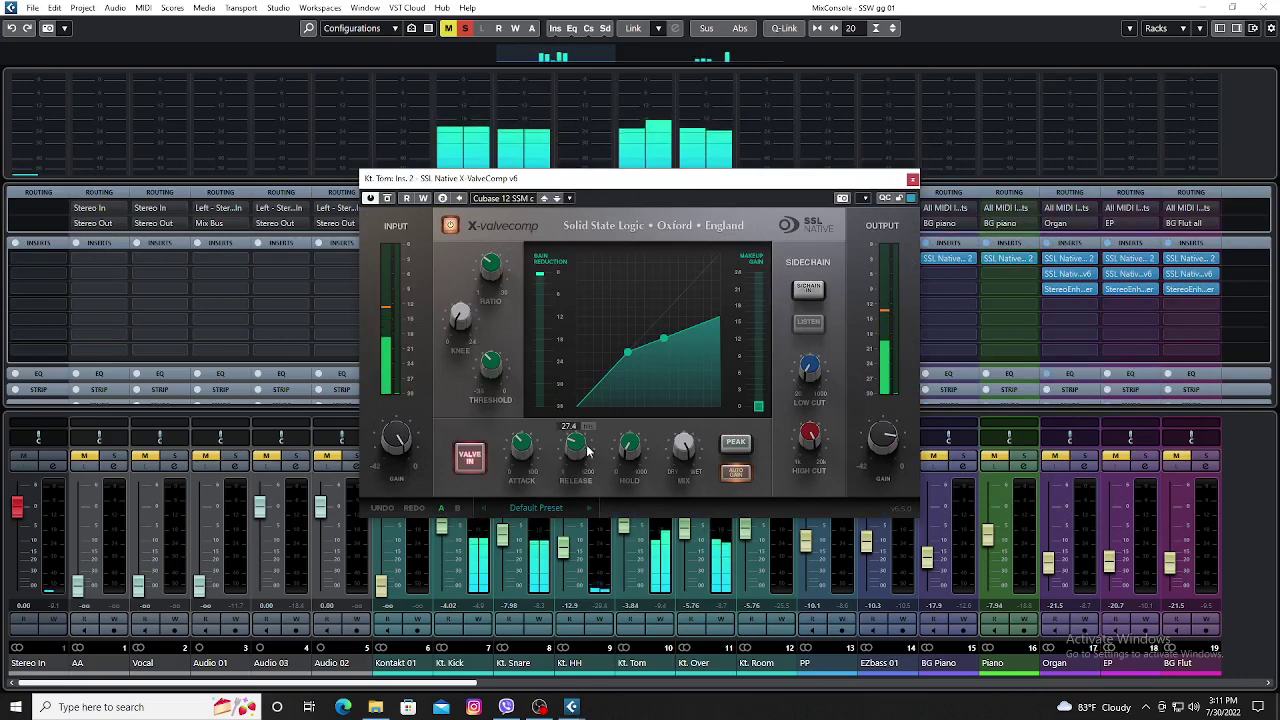
pyautogui.moveTo(585, 452)
pyautogui.moveTo(630, 450)
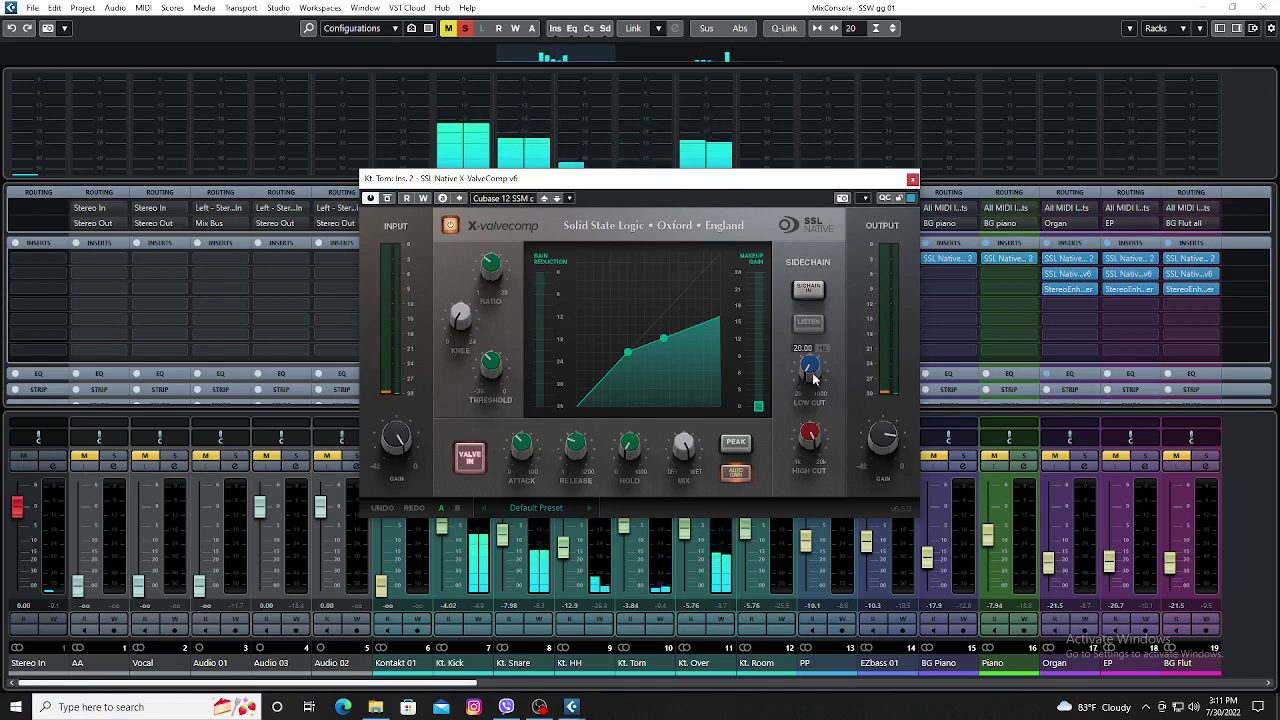
pyautogui.moveTo(812, 432)
pyautogui.moveTo(888, 440)
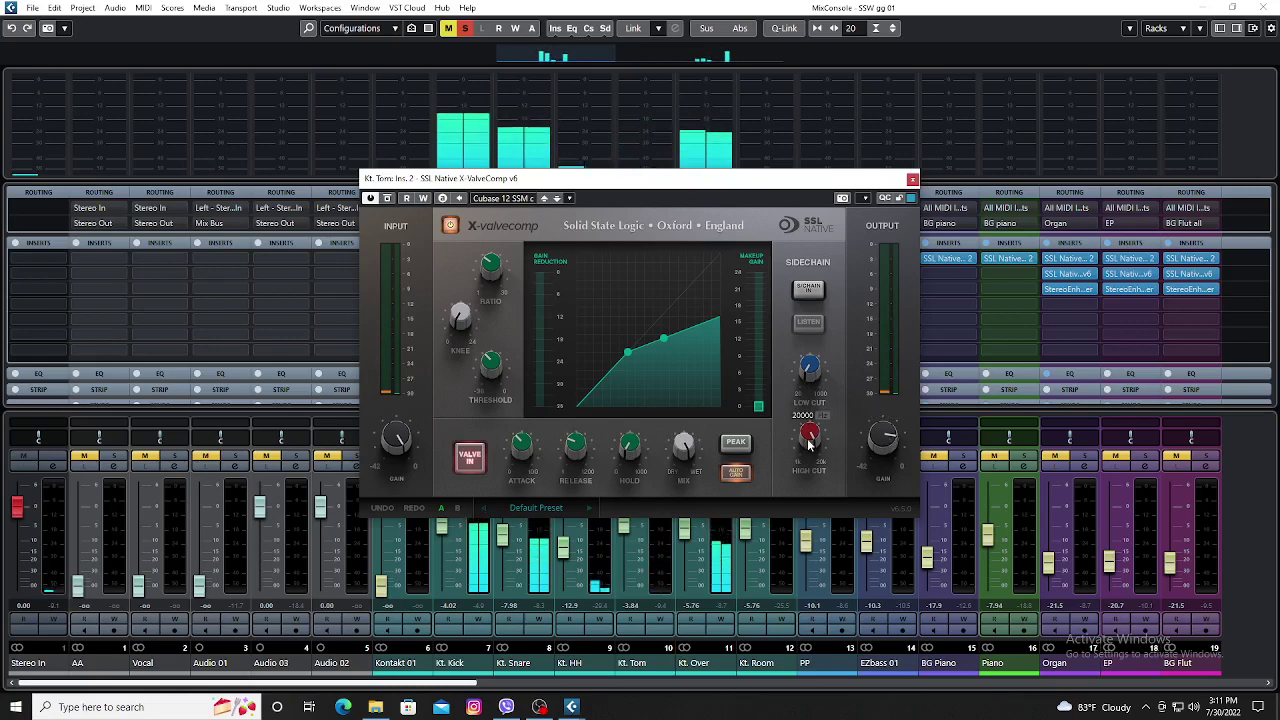
pyautogui.click(912, 179)
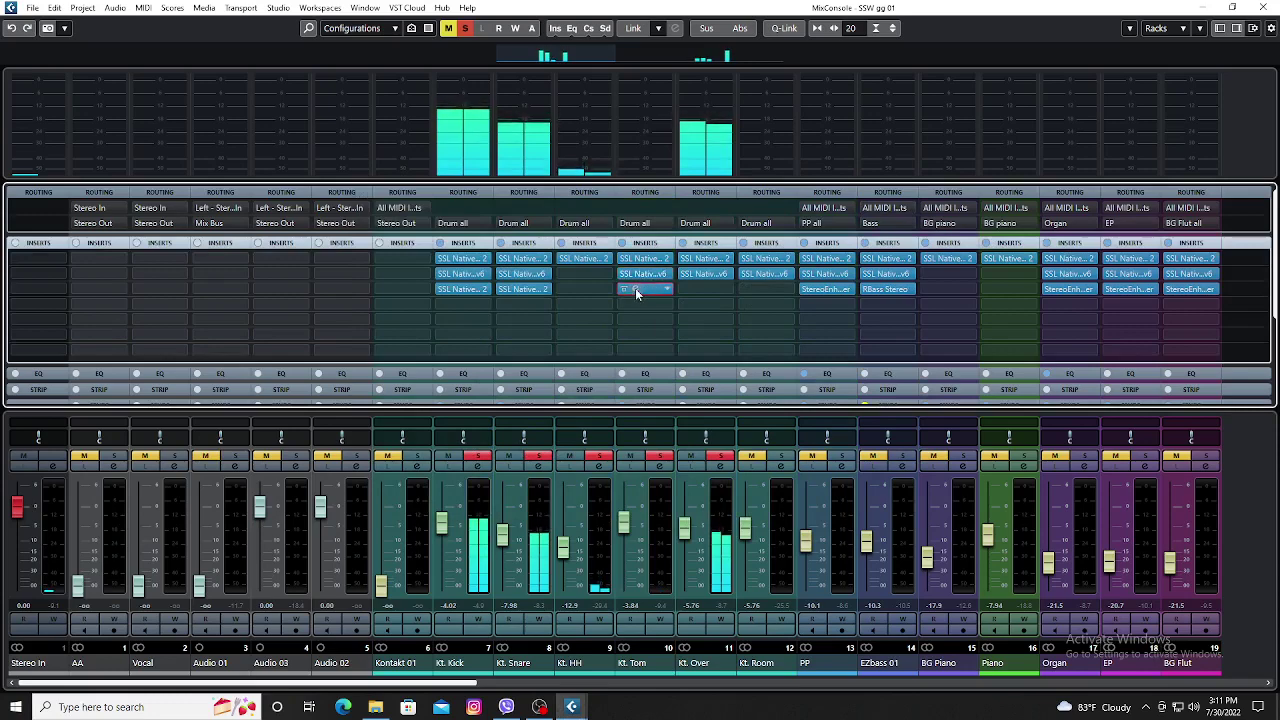
# Examine the EQ bands and output level of Channel Strip 2 on the Kt. Tom channel, and close the plug-in.
pyautogui.click(635, 290)
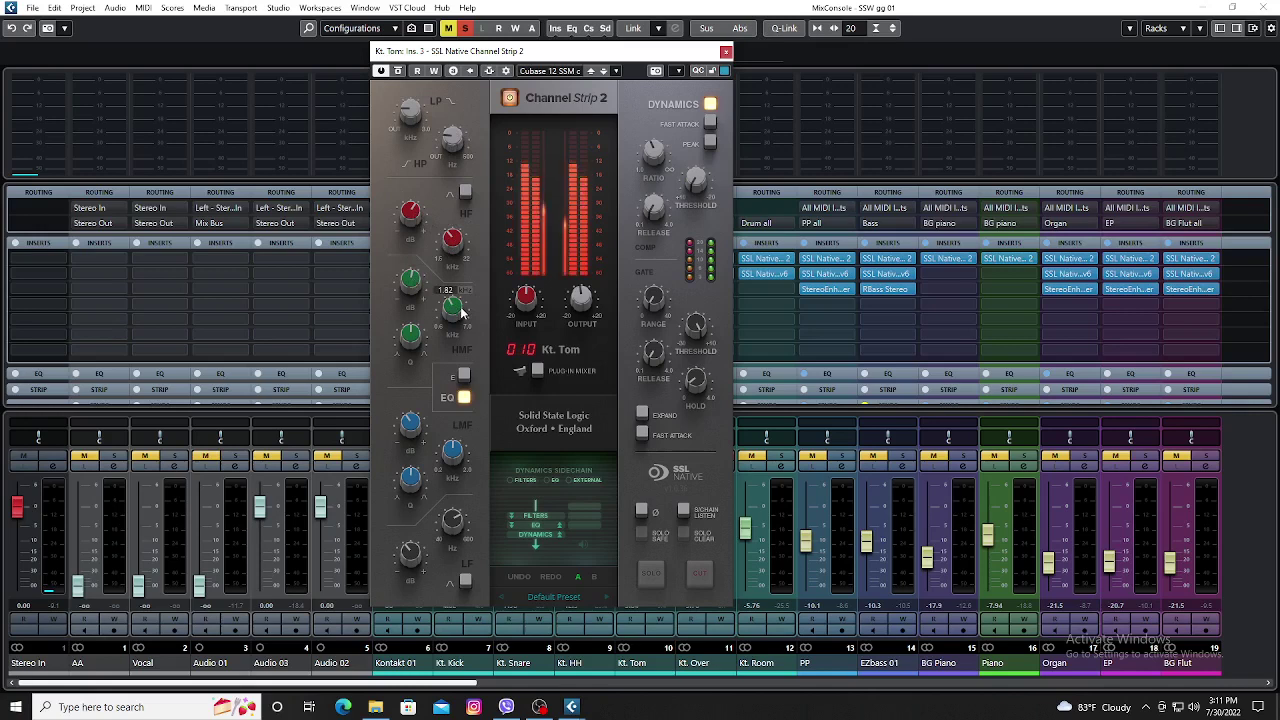
pyautogui.moveTo(414, 338)
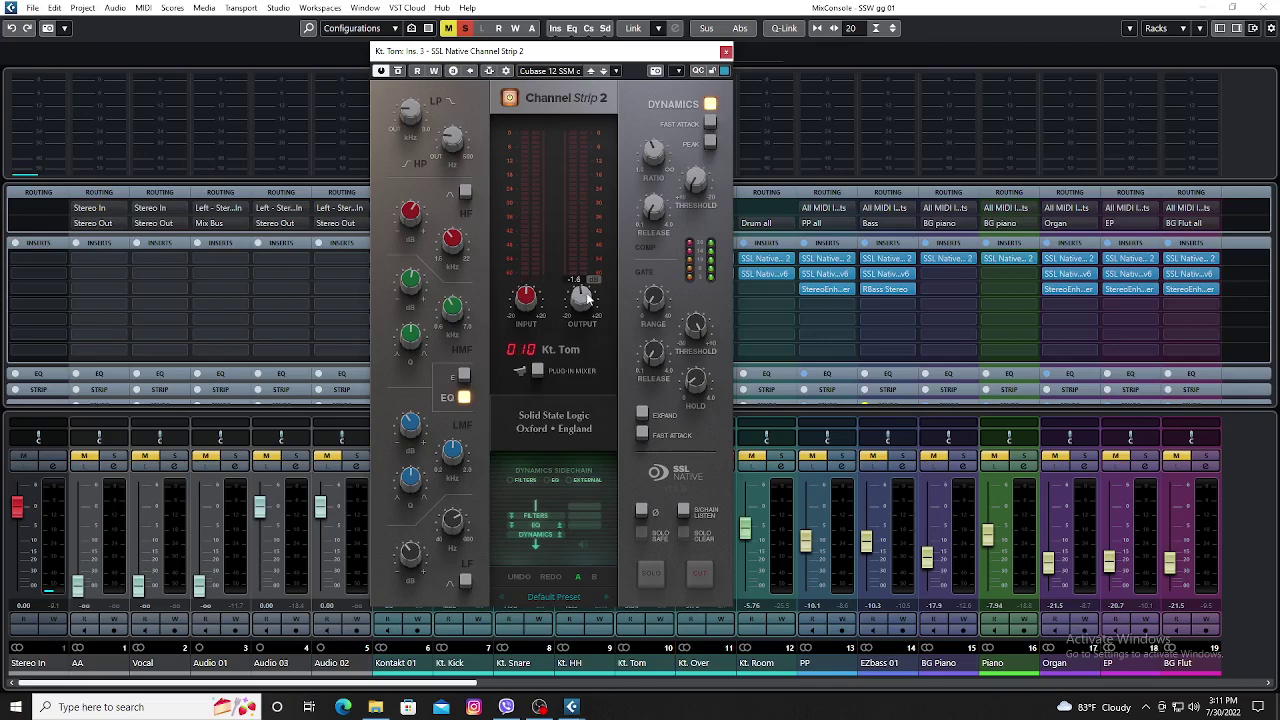
pyautogui.click(726, 52)
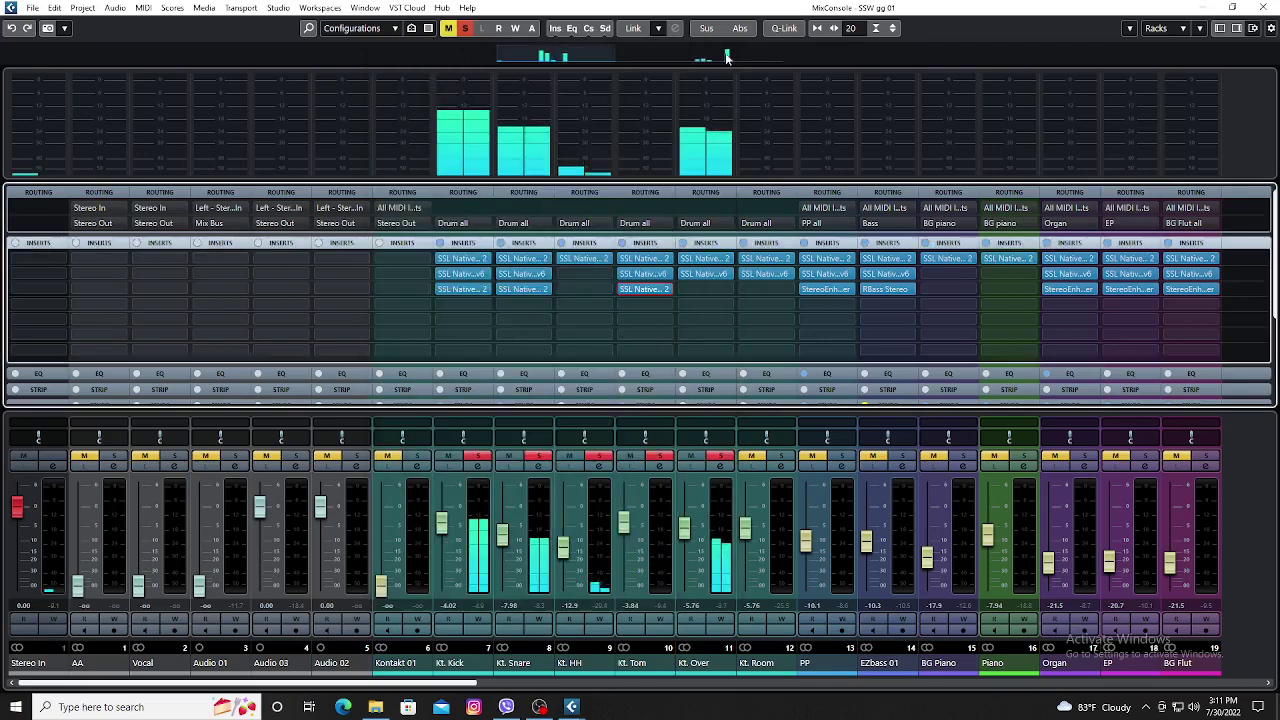
# Add Kt. Room to the soloed channels and examine the output gain and cut bands of its X-EQ 2.
pyautogui.click(781, 459)
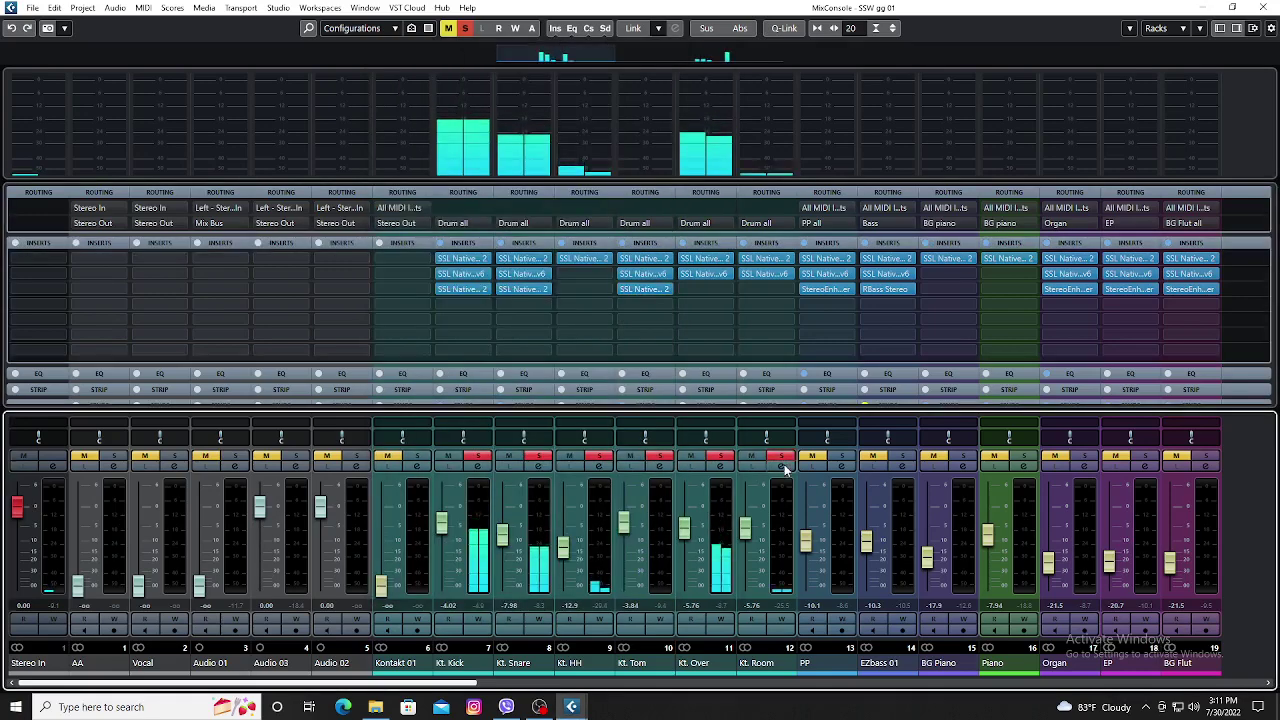
pyautogui.click(757, 665)
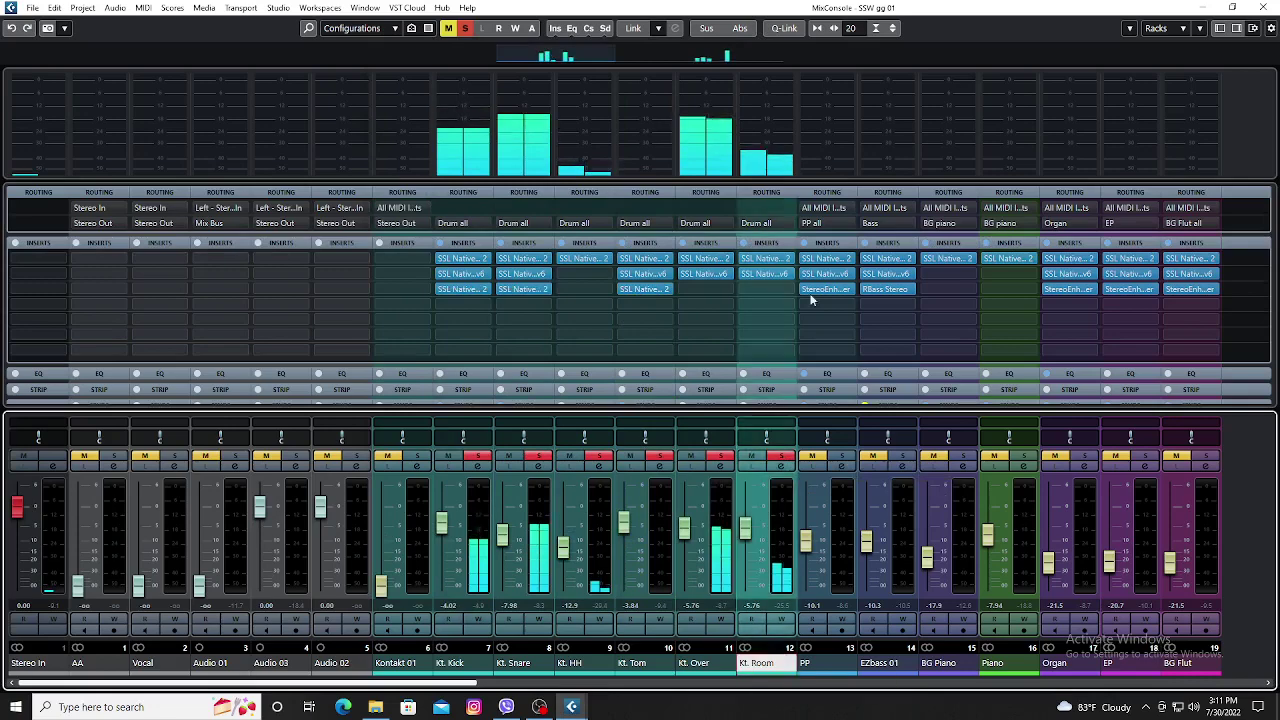
pyautogui.click(760, 259)
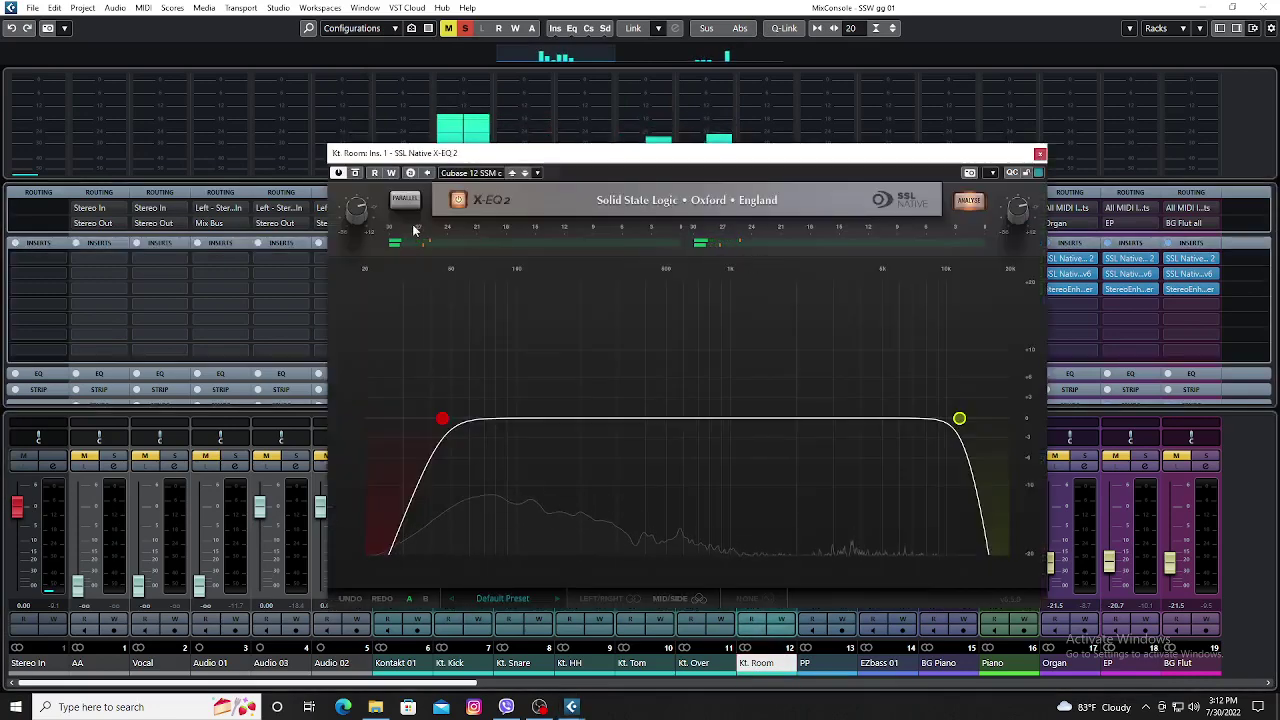
pyautogui.moveTo(1019, 216)
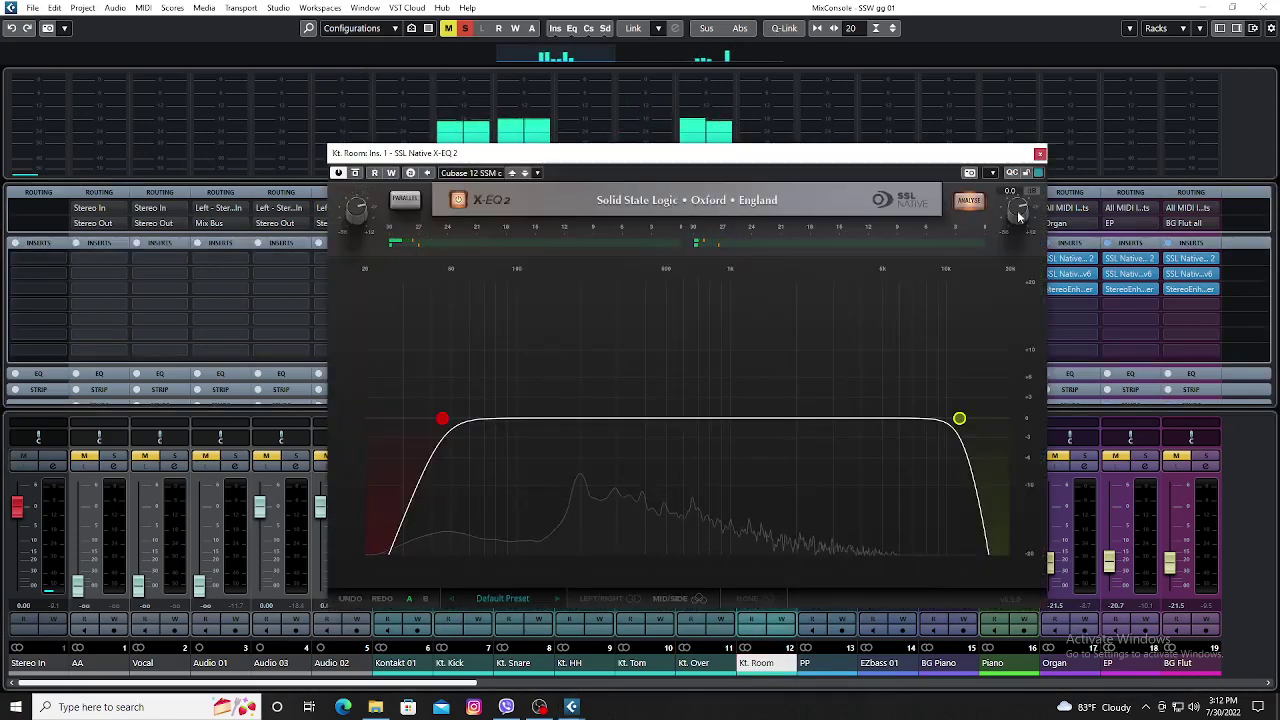
pyautogui.moveTo(441, 418)
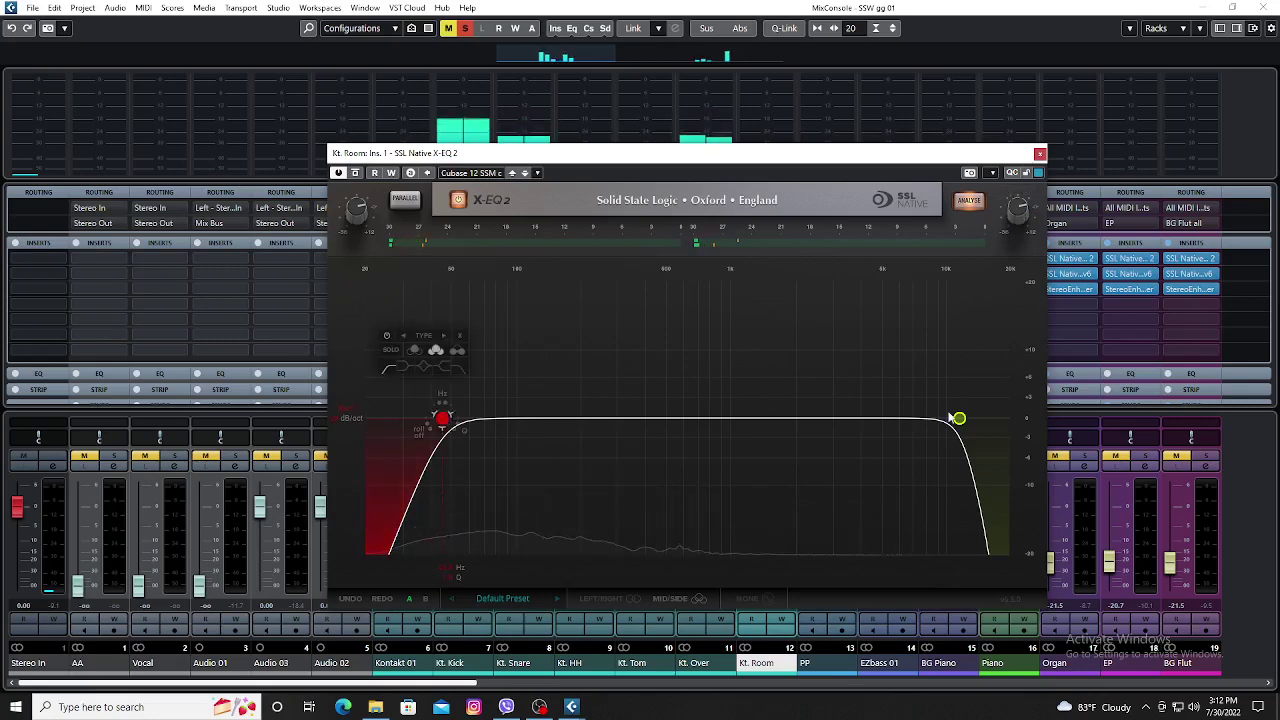
pyautogui.moveTo(962, 420)
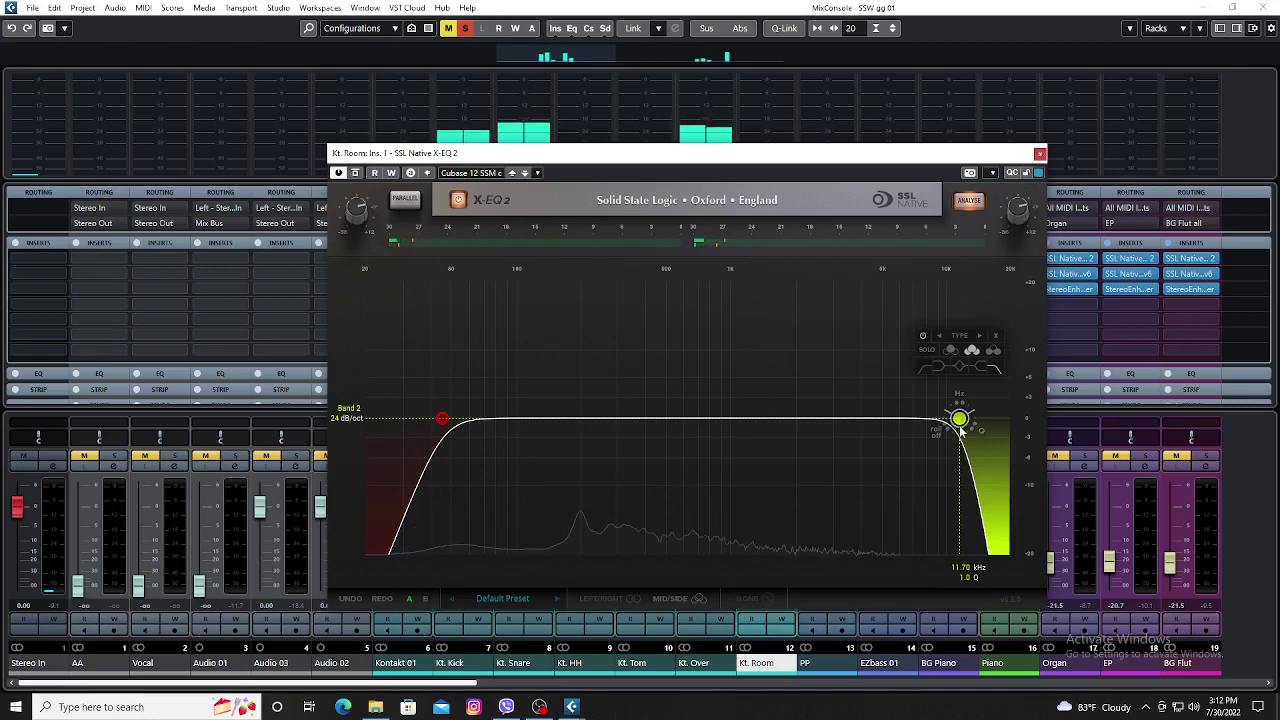
pyautogui.click(1040, 153)
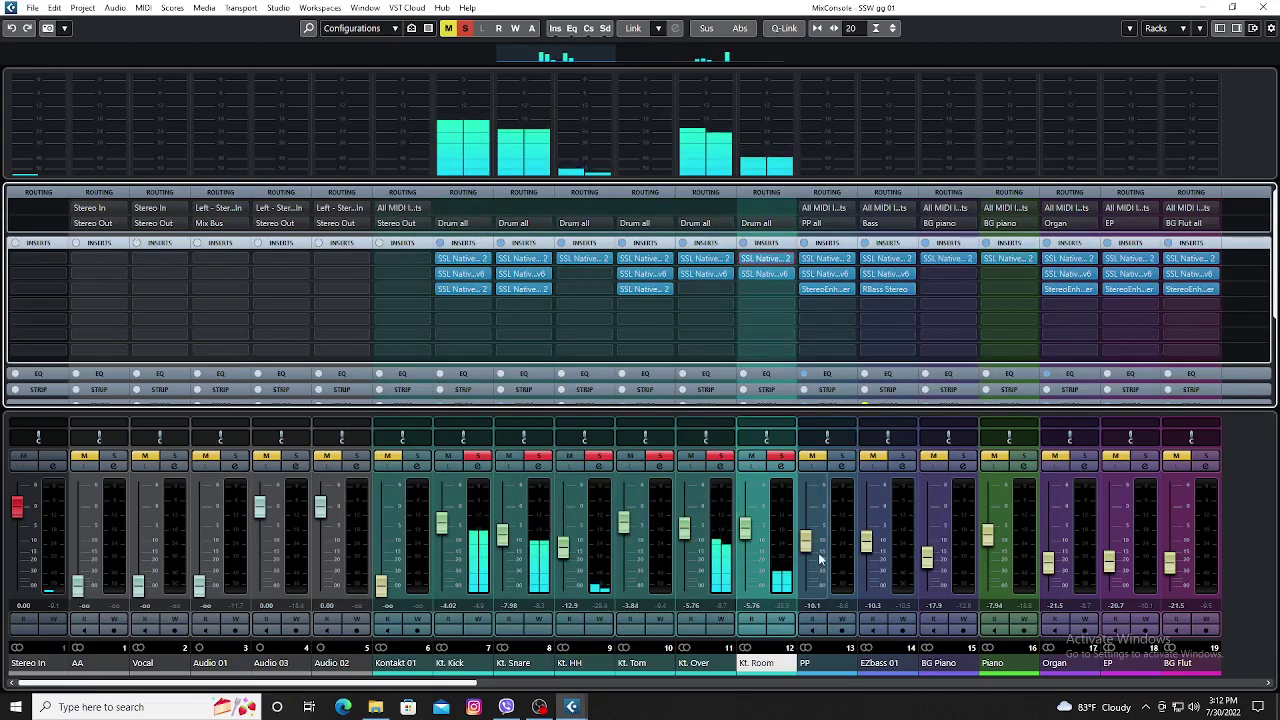
# Clear the drum solos so that only the PP channel is soloed, and open its X-EQ 2 insert.
pyautogui.click(840, 468)
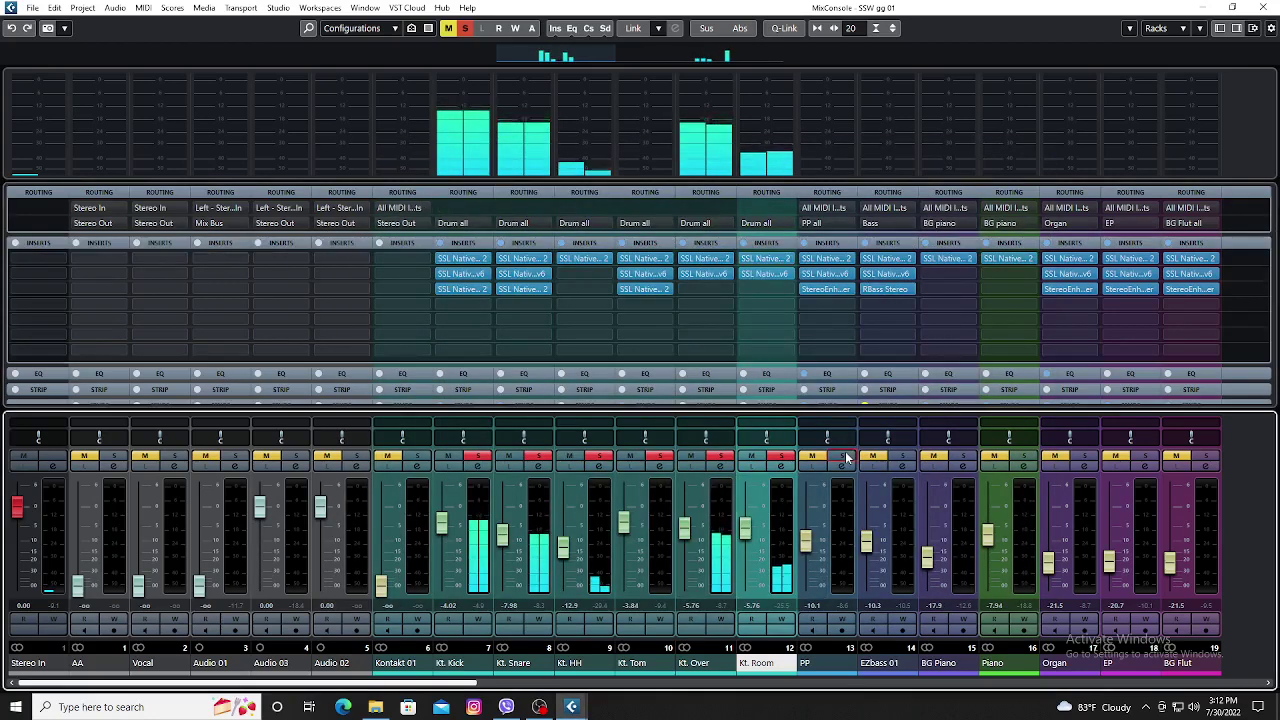
pyautogui.click(853, 590)
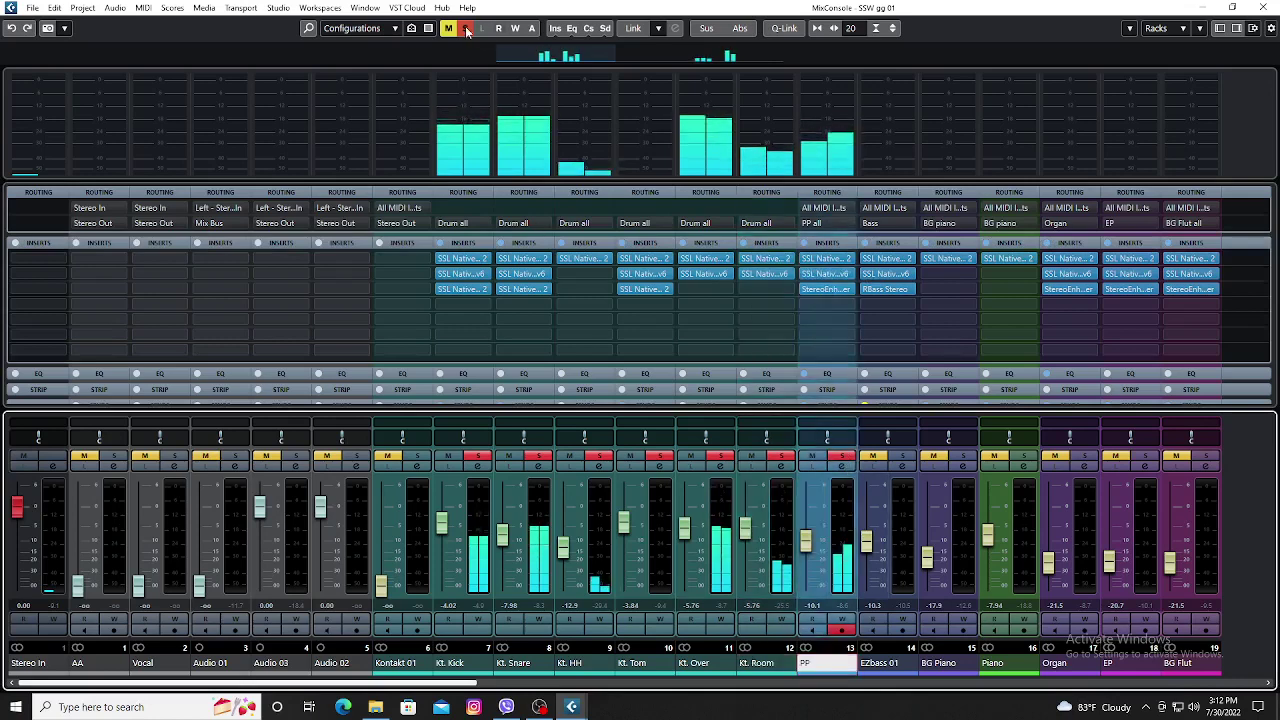
pyautogui.click(466, 28)
pyautogui.click(842, 455)
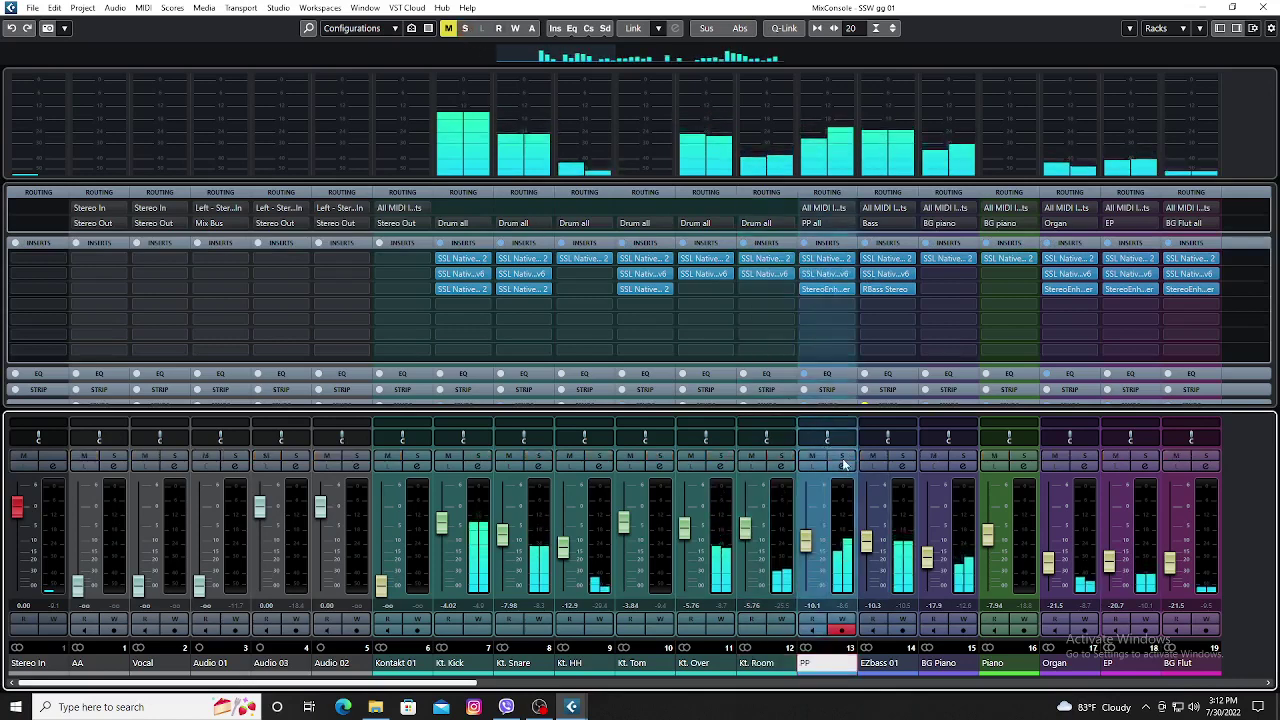
pyautogui.click(824, 259)
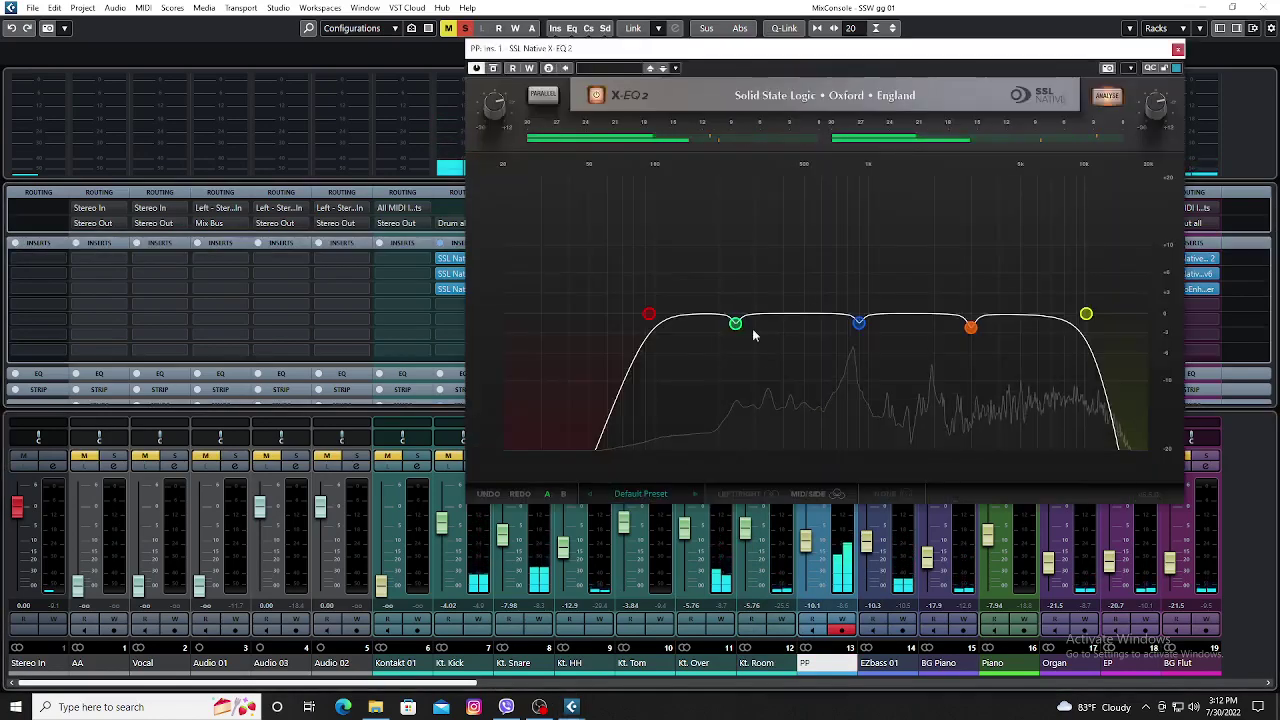
# Audition Band 3 and Band 4 of the PP channel's X-EQ 2 by soloing each band in turn.
pyautogui.click(736, 325)
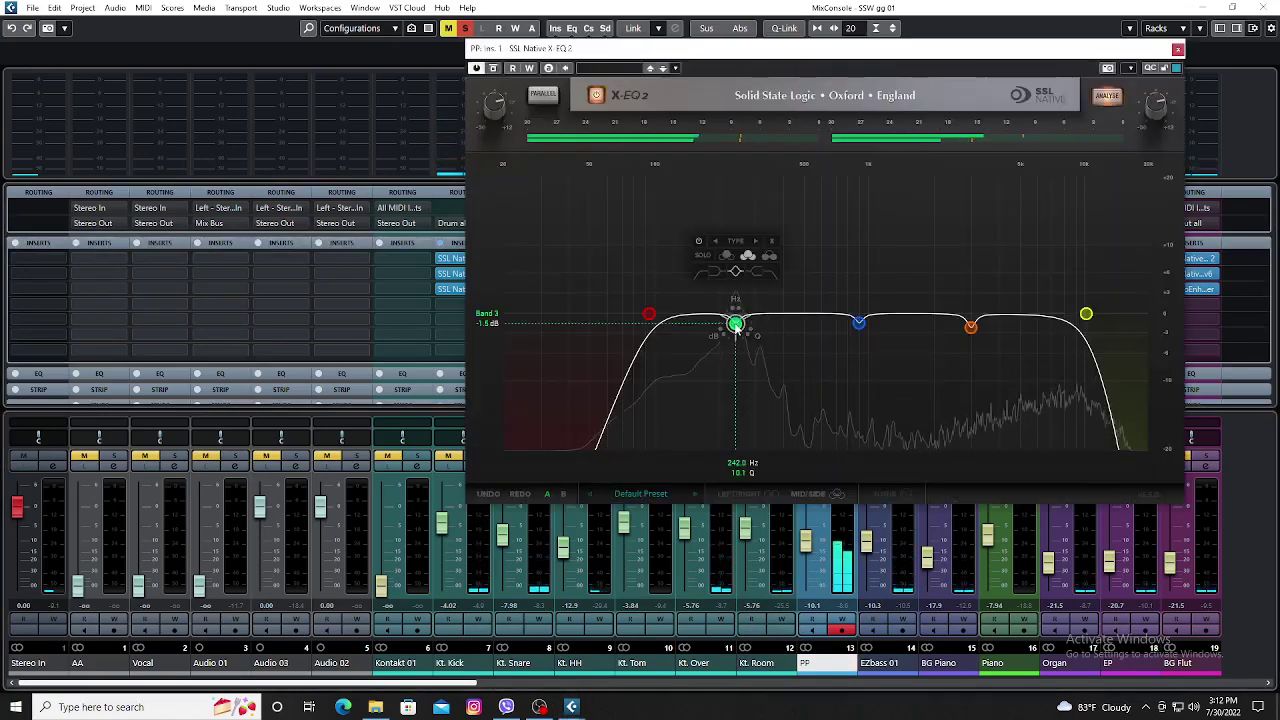
pyautogui.click(705, 257)
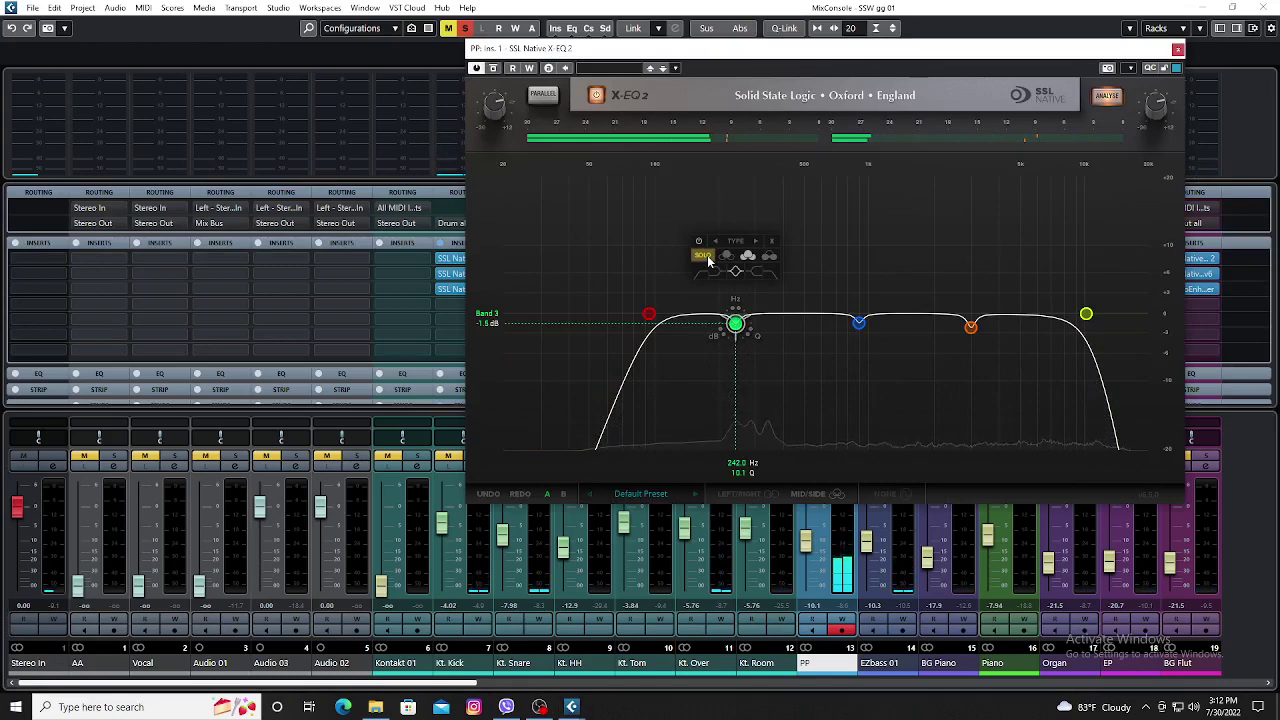
pyautogui.click(705, 257)
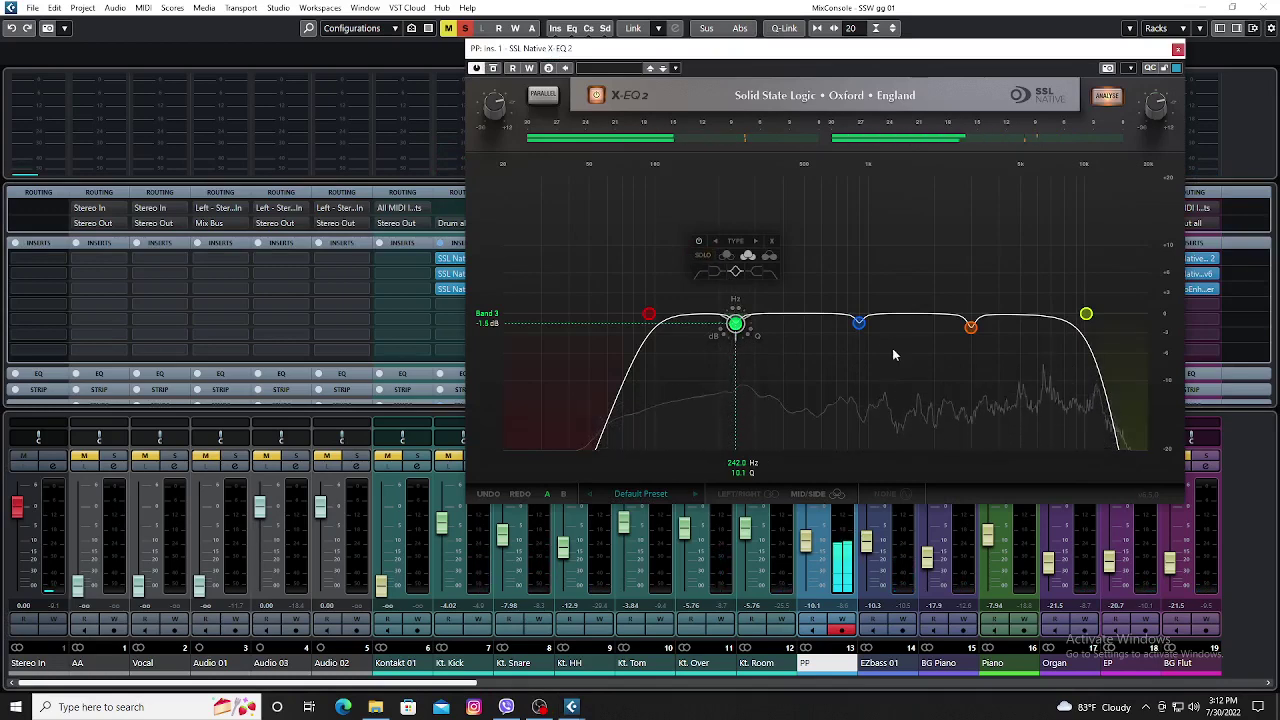
pyautogui.click(858, 323)
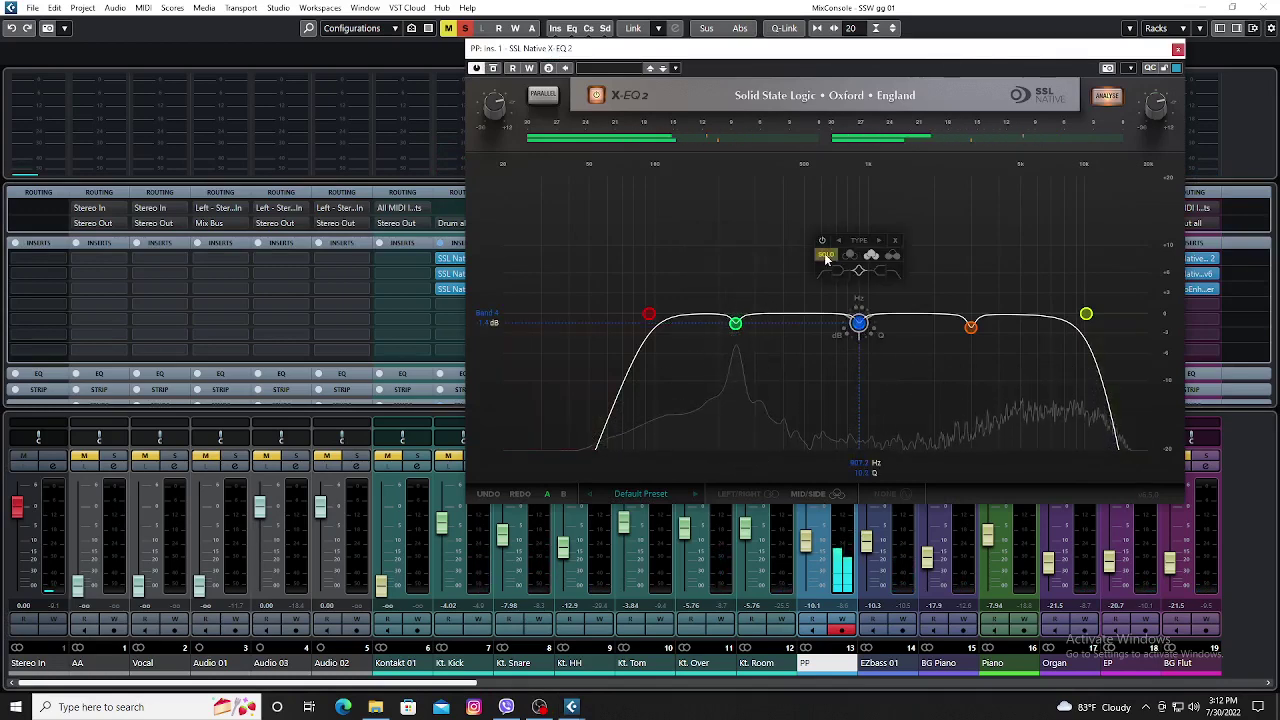
pyautogui.click(824, 254)
pyautogui.click(824, 254)
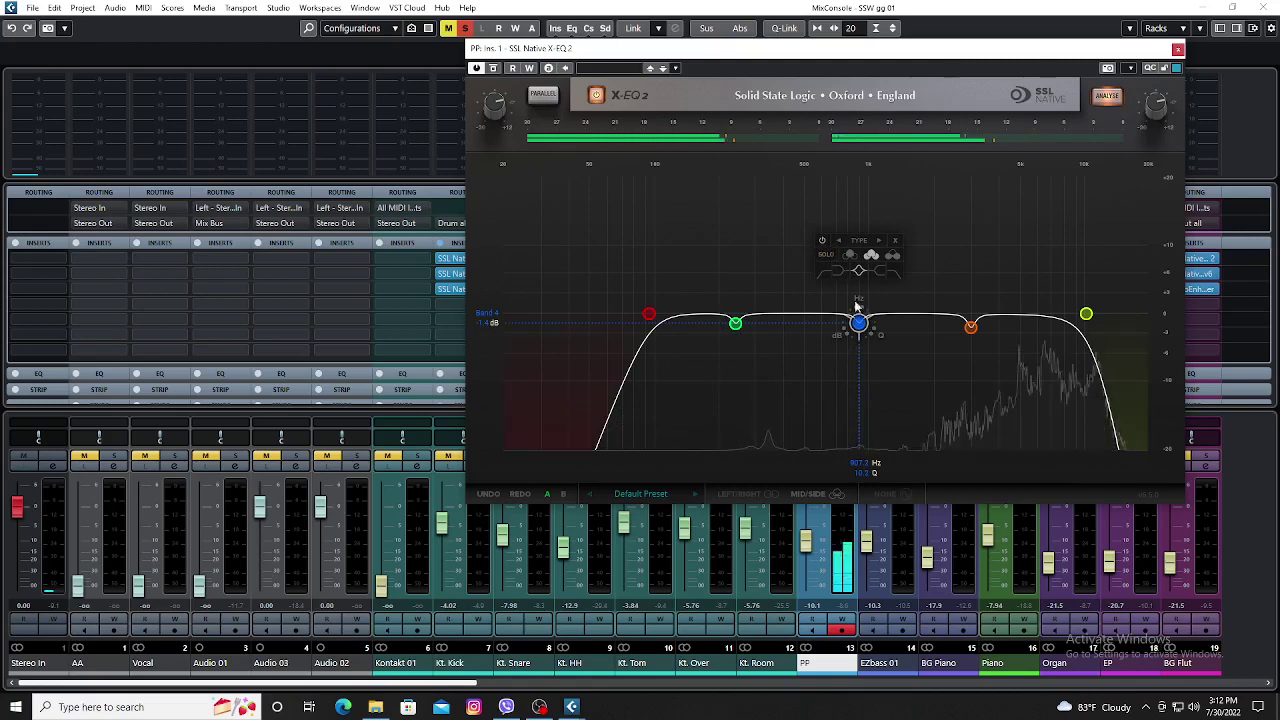
# Audition Band 5 and the high-cut band of the PP channel's X-EQ 2 in solo, and close the plug-in.
pyautogui.click(969, 328)
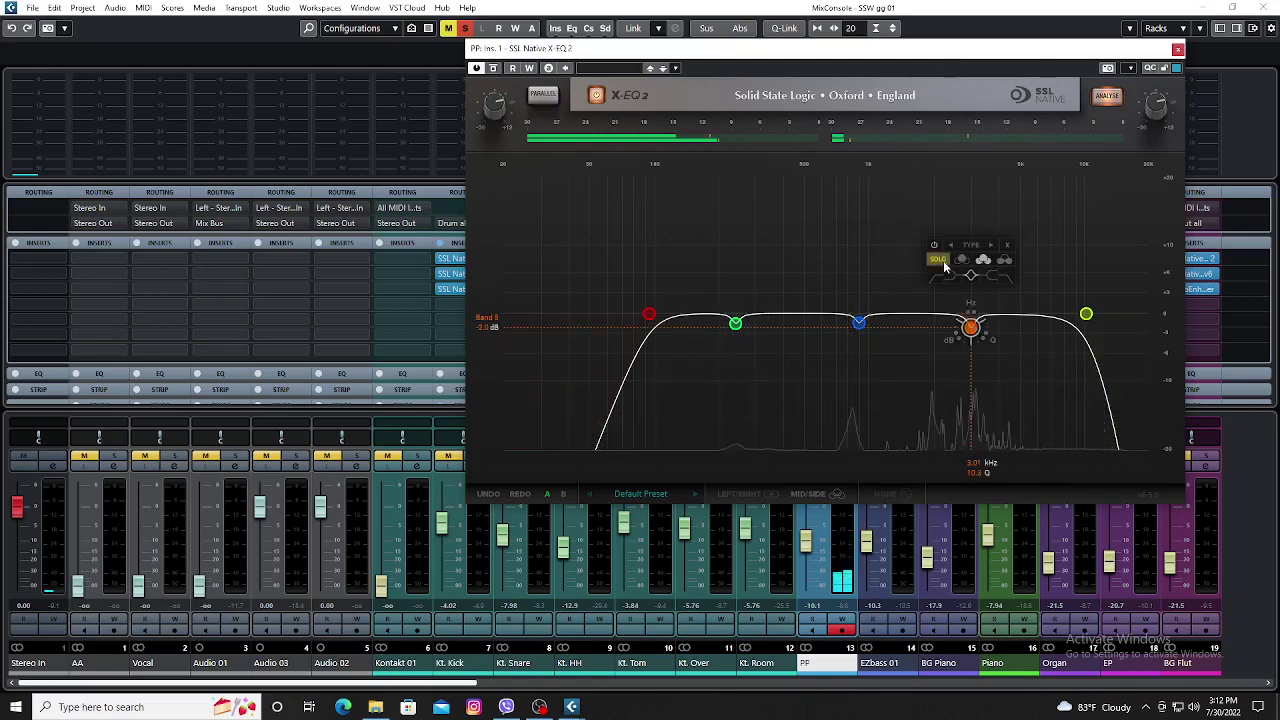
pyautogui.click(1086, 314)
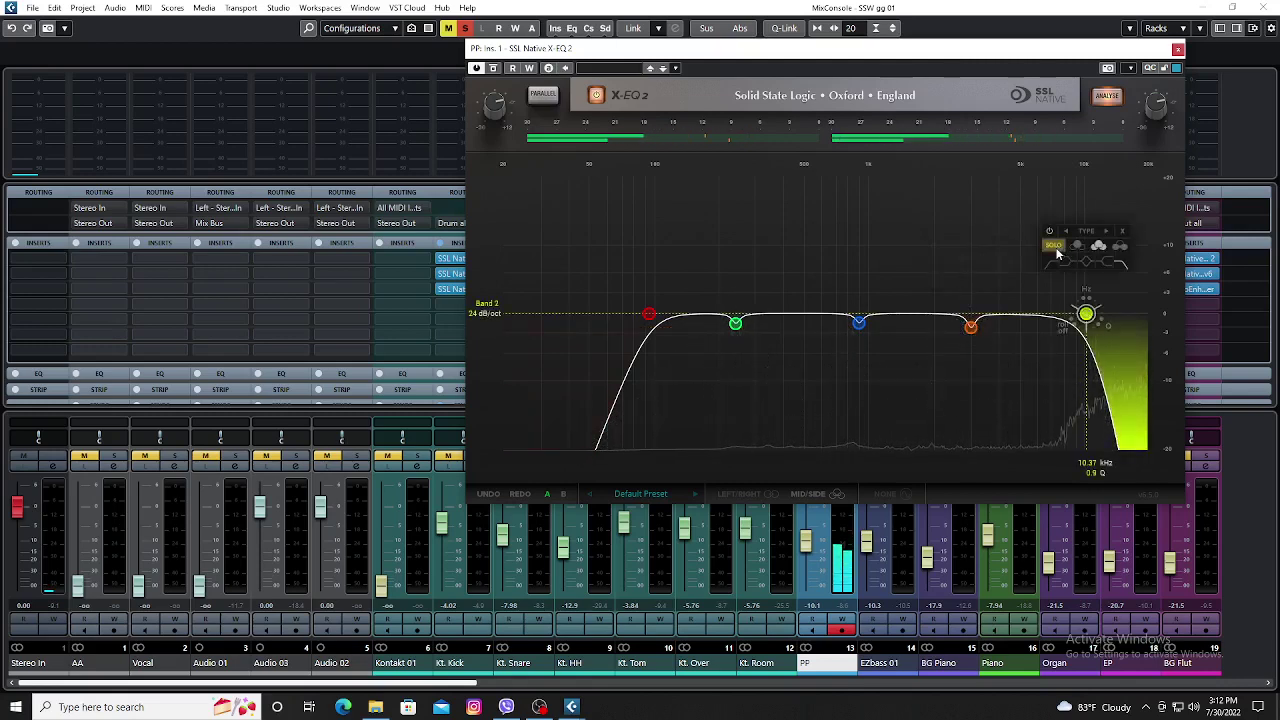
pyautogui.click(963, 234)
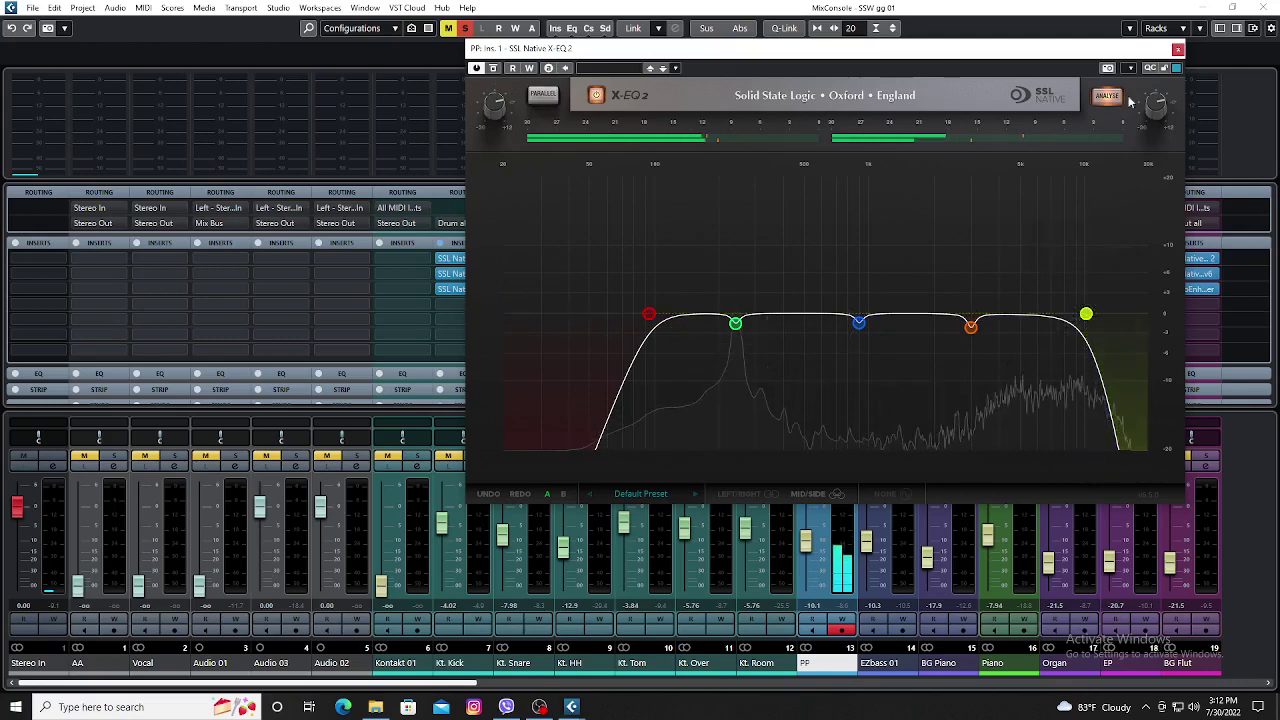
pyautogui.moveTo(1160, 110)
pyautogui.hotkey('ctrl', 'w')
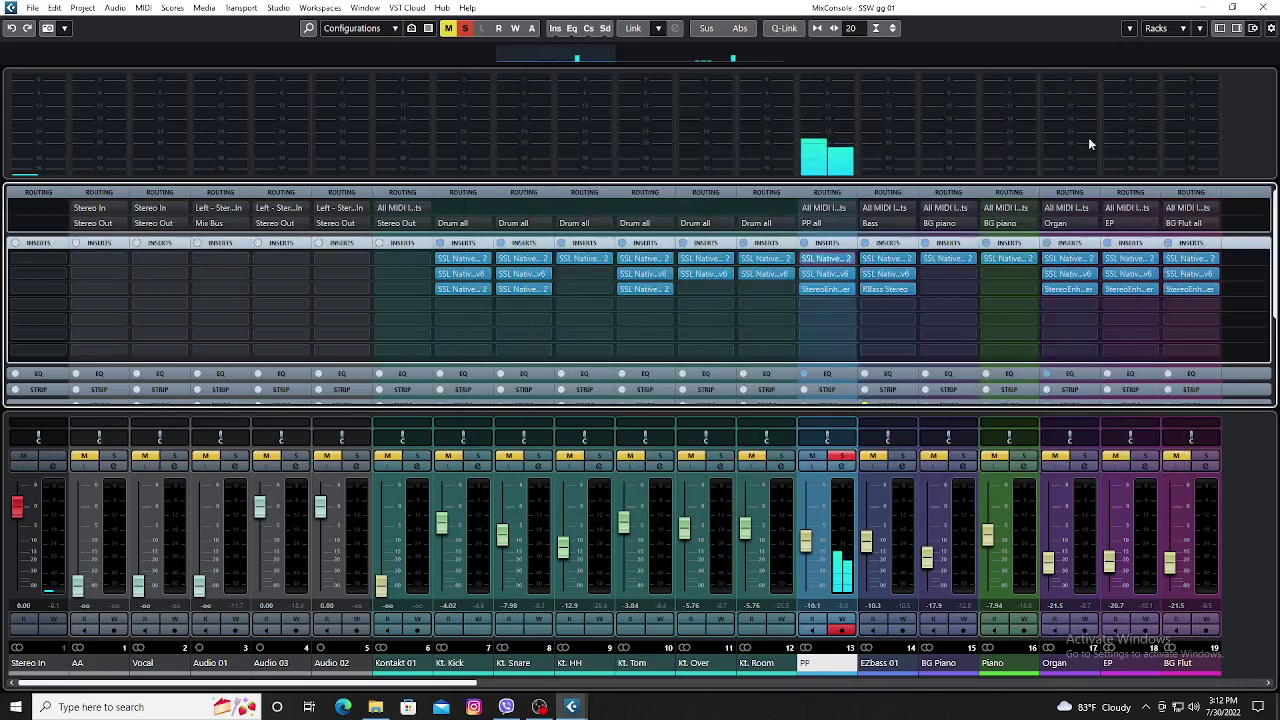
# Examine the compression, sidechain and output gain settings of X-ValveComp on the PP channel, and close the plug-in.
pyautogui.click(818, 279)
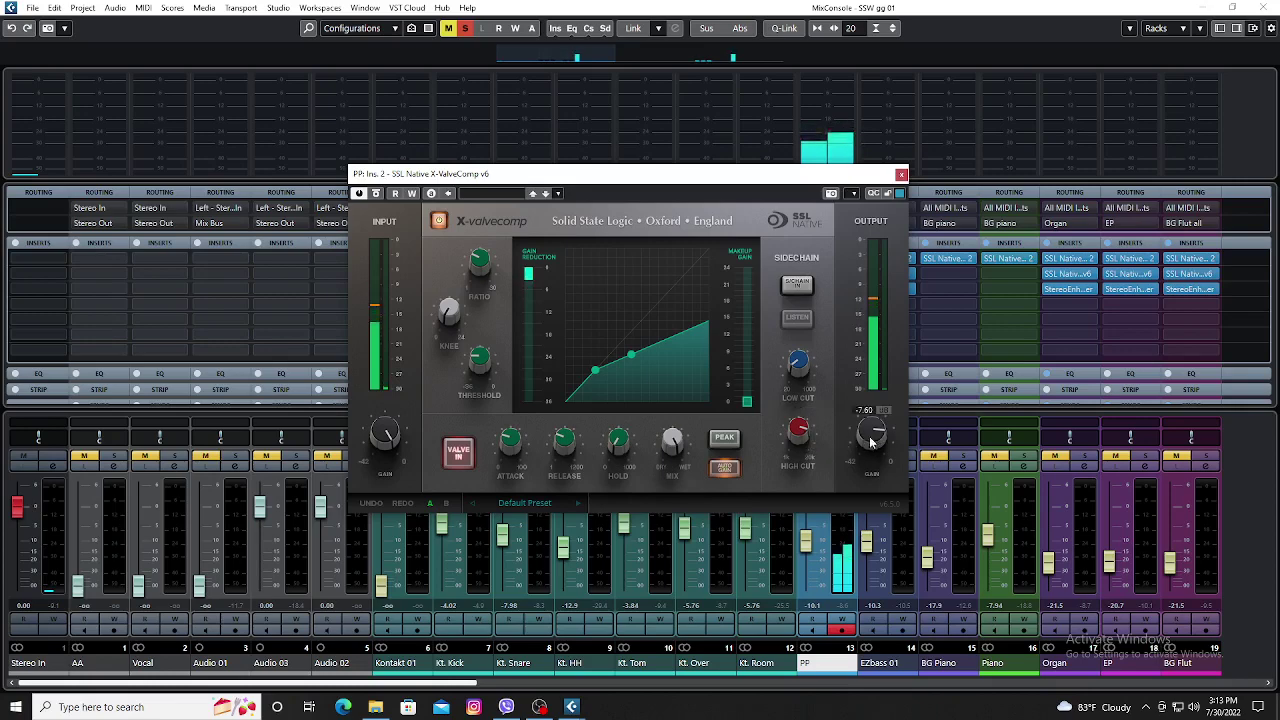
pyautogui.click(901, 175)
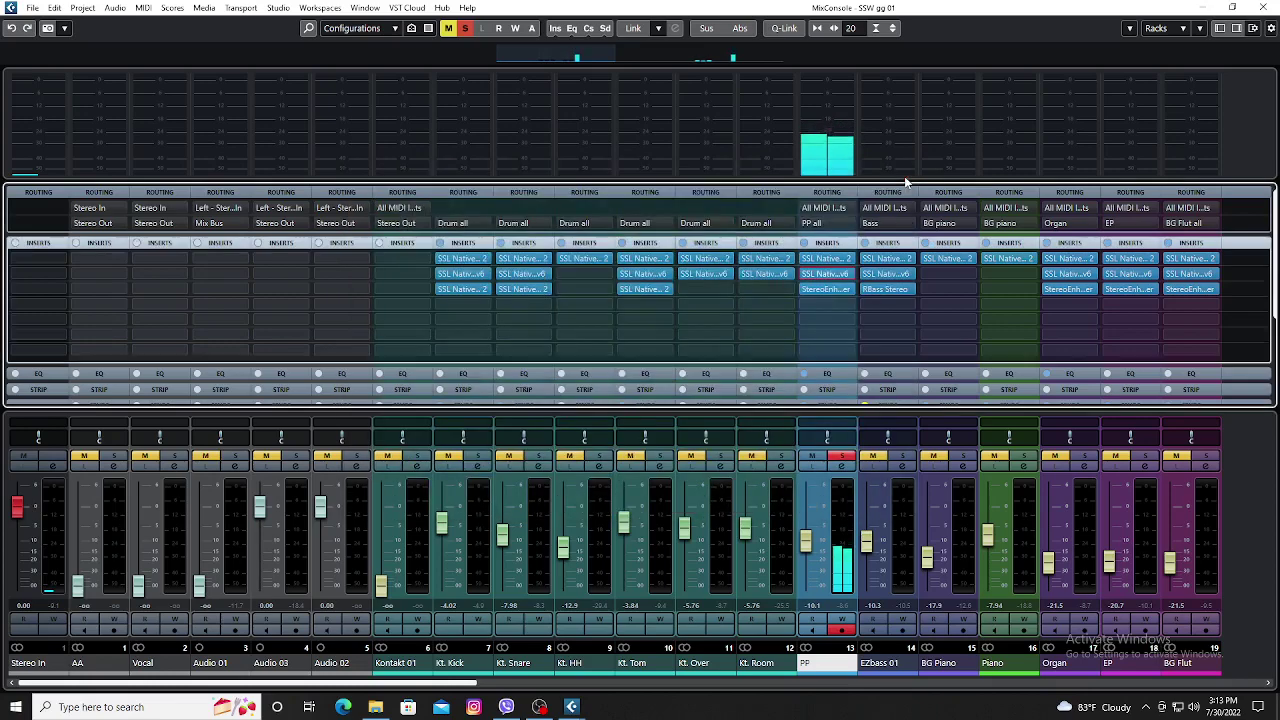
# Solo only the EZbass 01 channel and examine the low-cut, Band 2 and high-cut settings of its X-EQ 2.
pyautogui.click(903, 456)
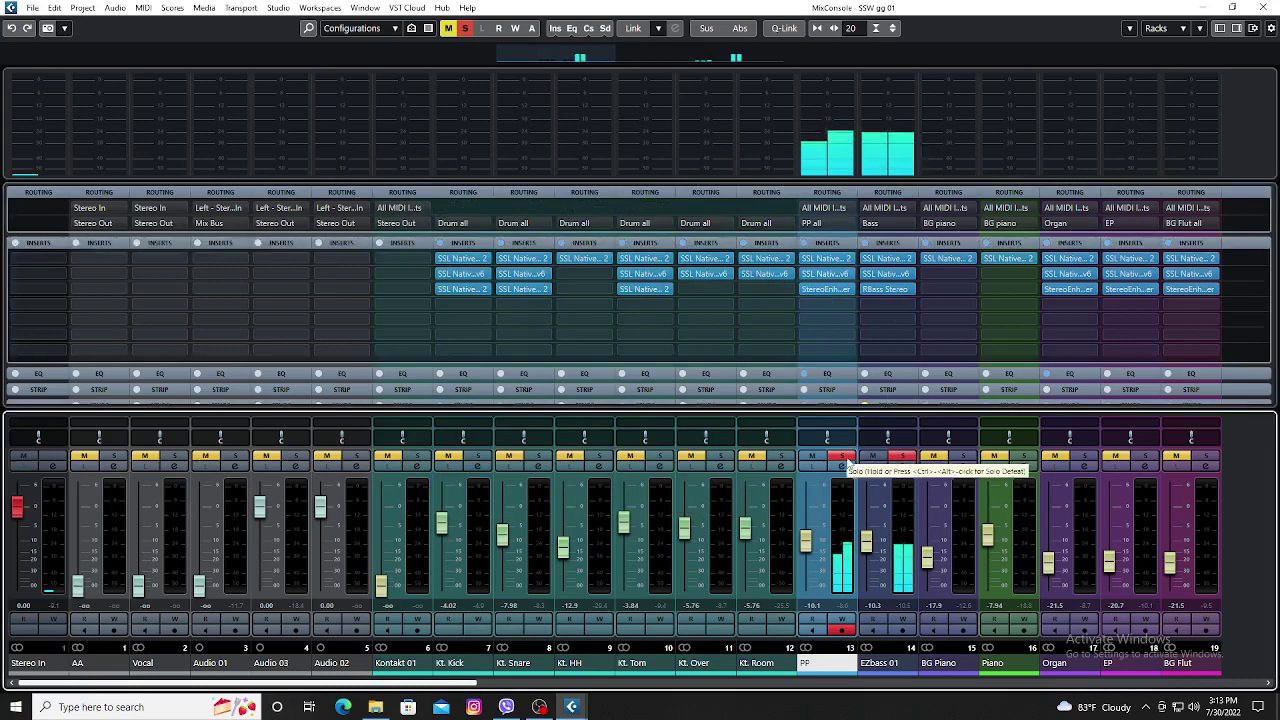
pyautogui.click(879, 258)
pyautogui.click(583, 360)
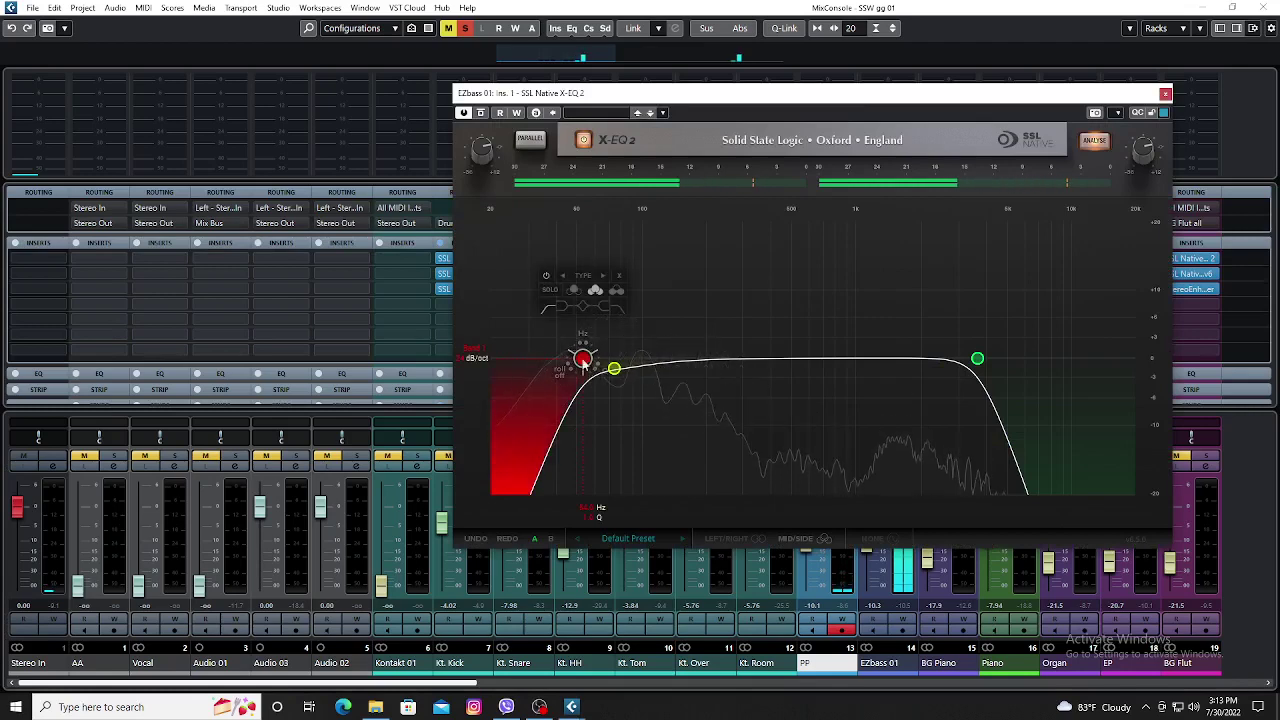
pyautogui.click(614, 370)
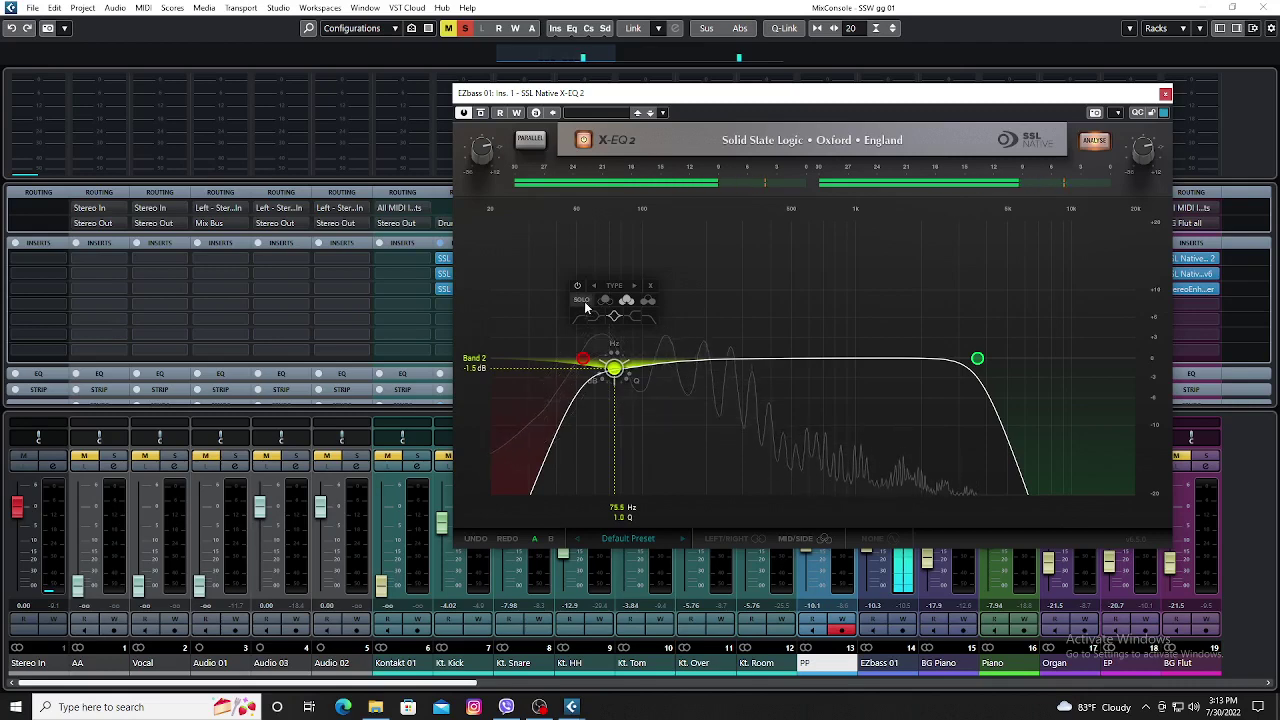
pyautogui.click(978, 360)
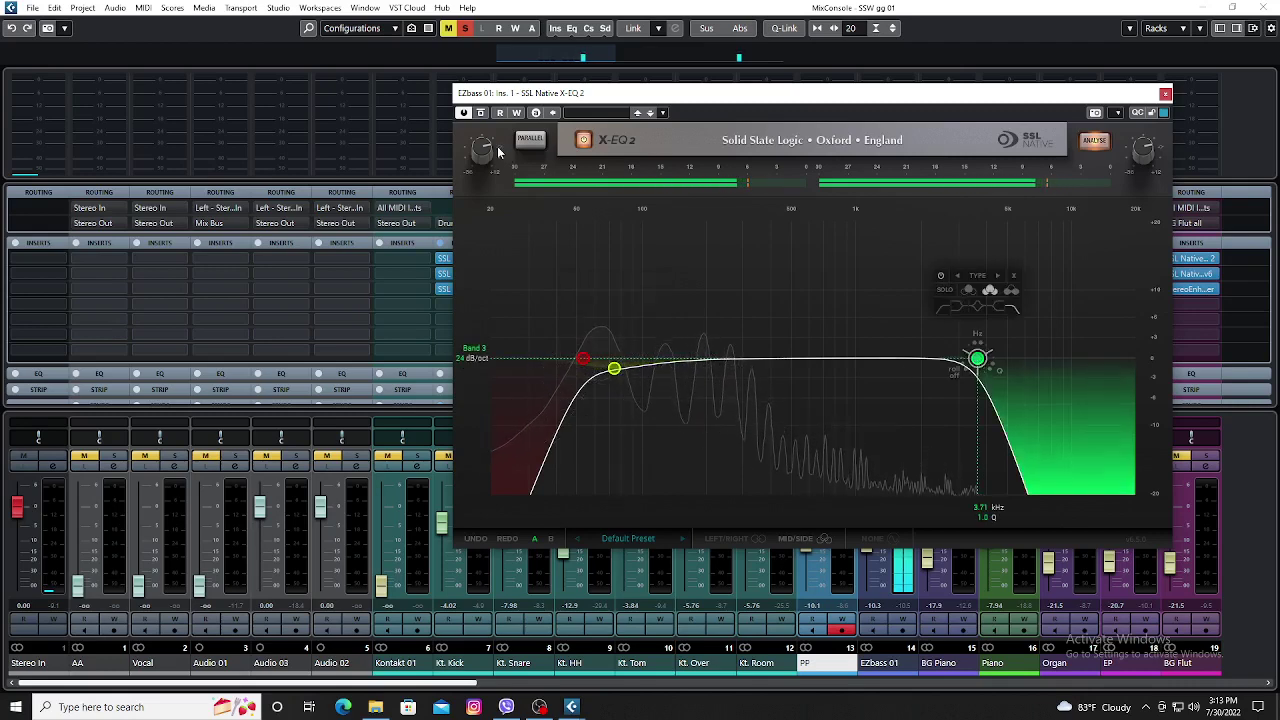
pyautogui.click(1165, 93)
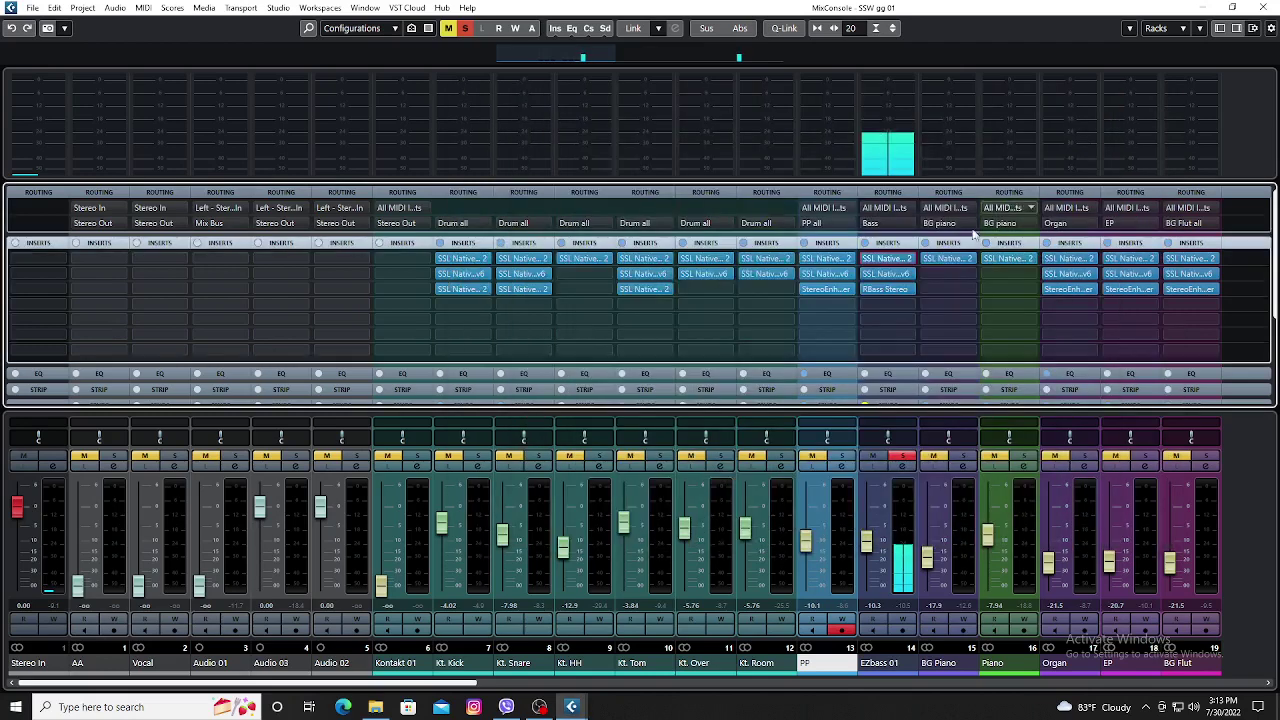
# Examine the X-ValveComp settings and the RBass intensity, frequency and gain on the EZbass 01 channel, closing each plug-in.
pyautogui.click(879, 273)
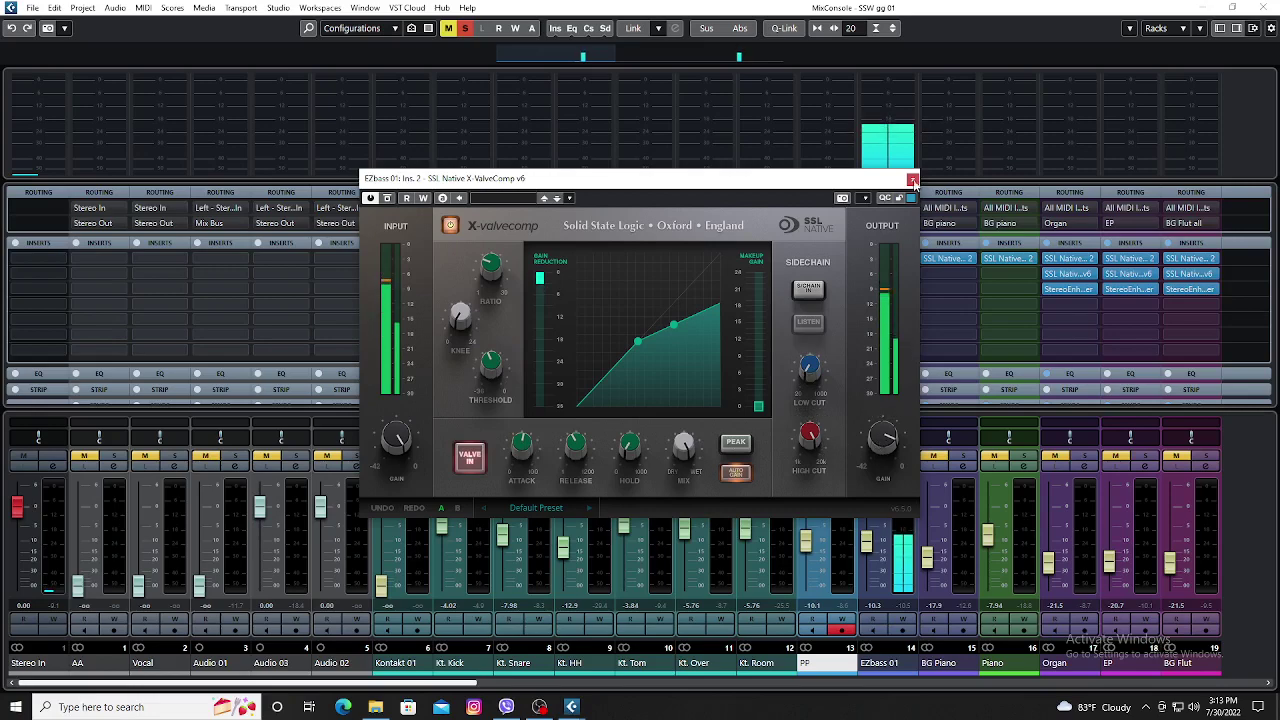
pyautogui.click(912, 180)
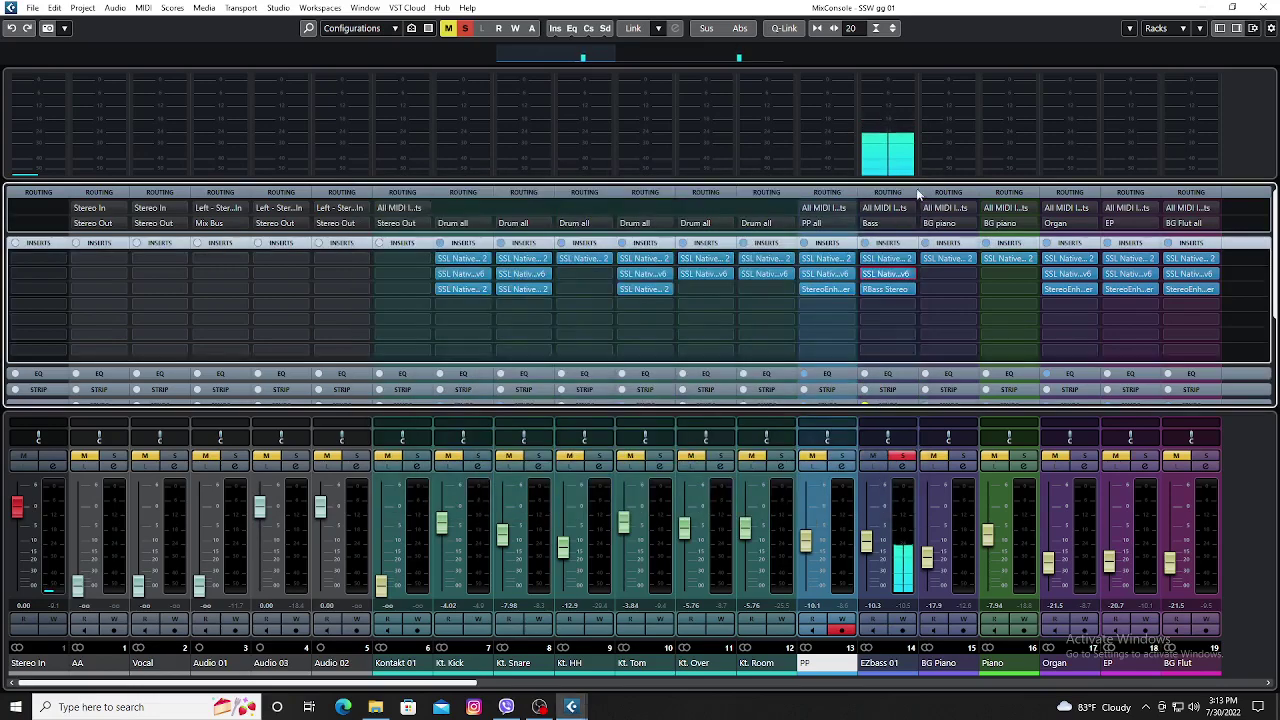
pyautogui.click(879, 288)
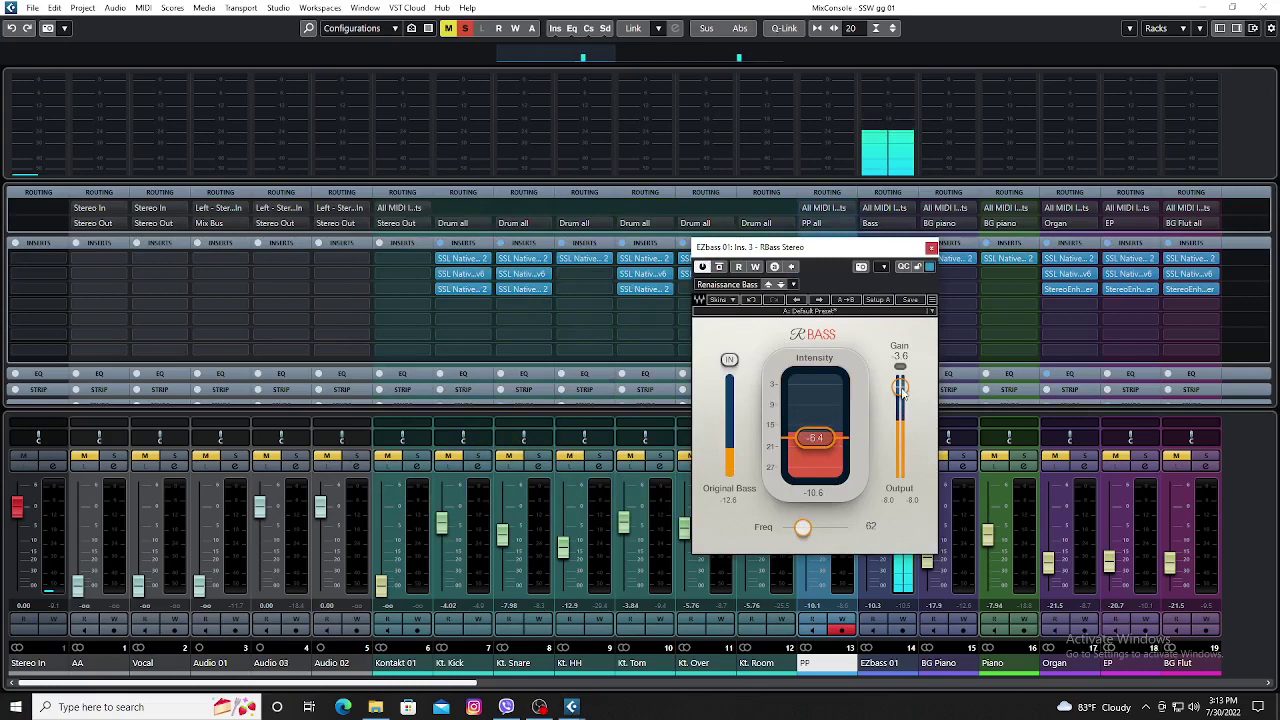
pyautogui.click(931, 248)
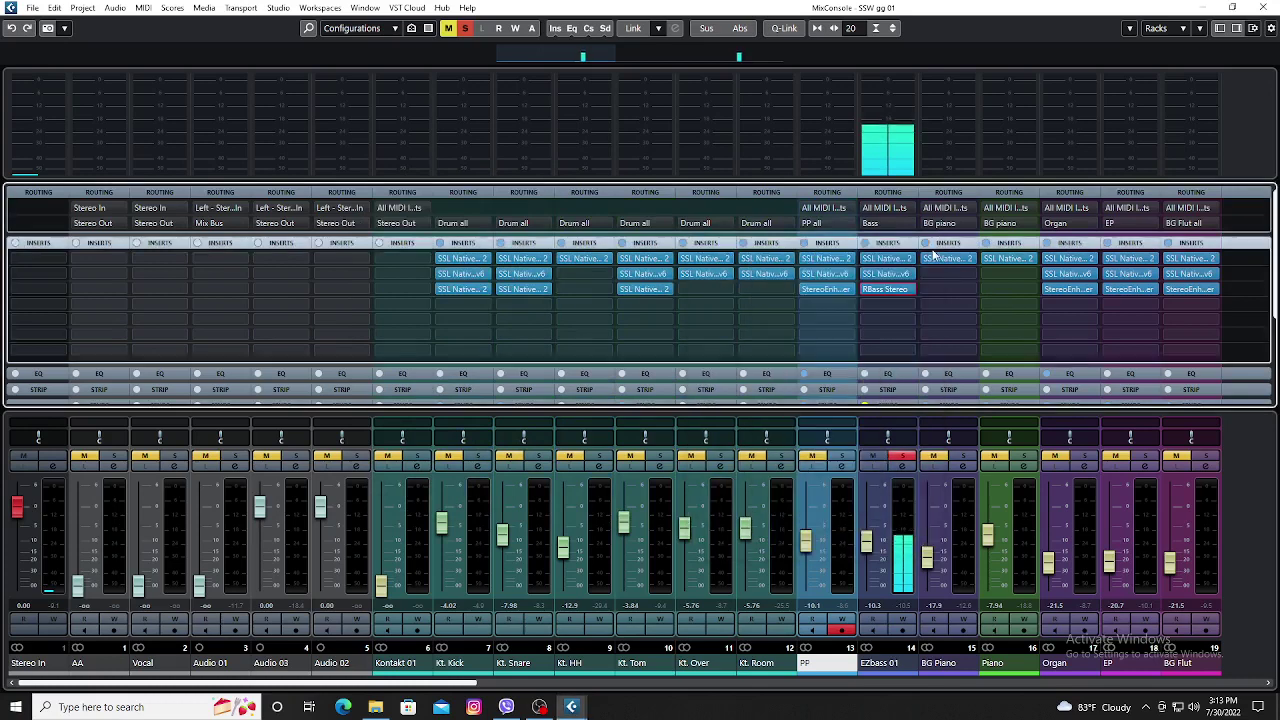
# Add PP, all the Kt. drum channels and Kontakt 01 to the soloed channels alongside EZbass 01.
pyautogui.click(843, 458)
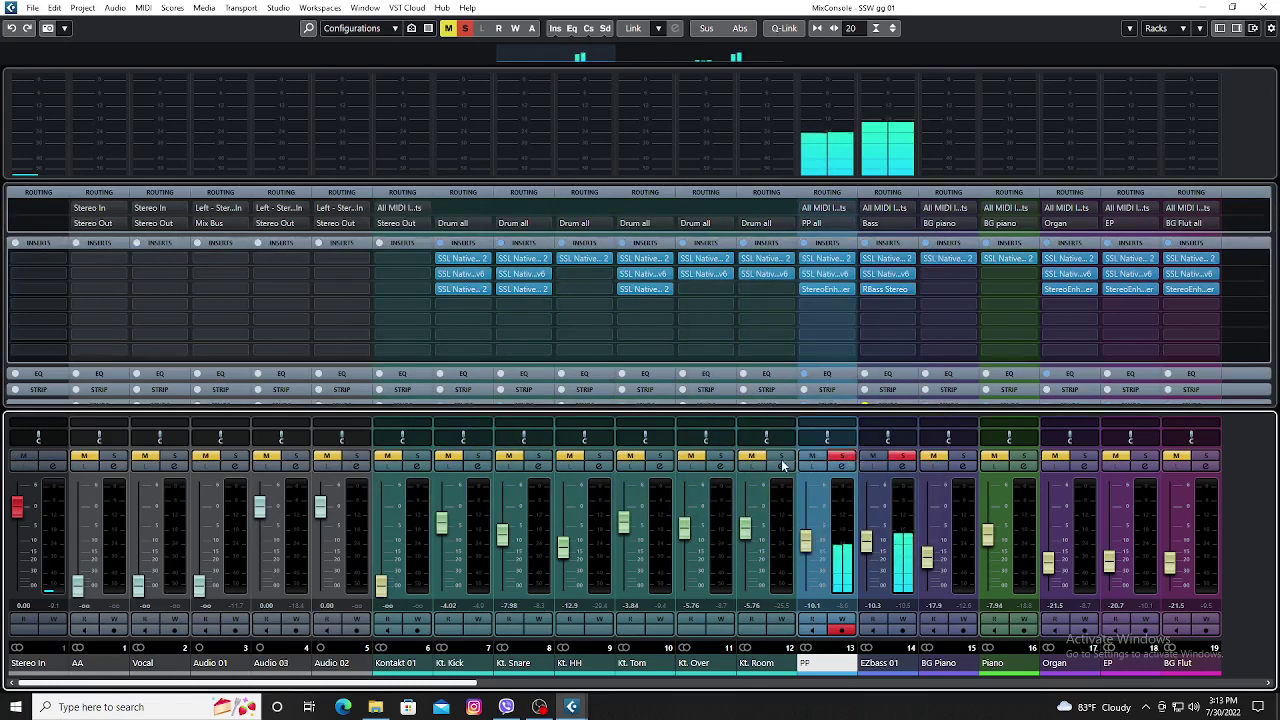
pyautogui.click(781, 457)
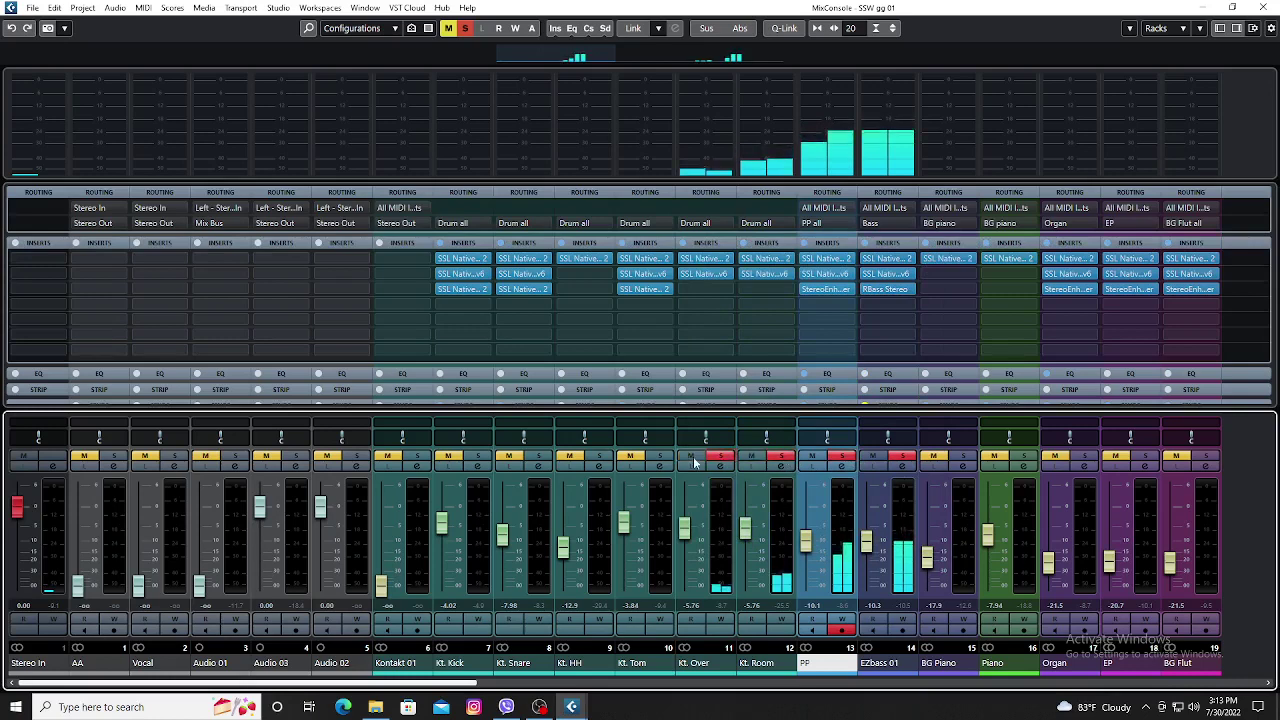
pyautogui.click(599, 457)
pyautogui.click(538, 457)
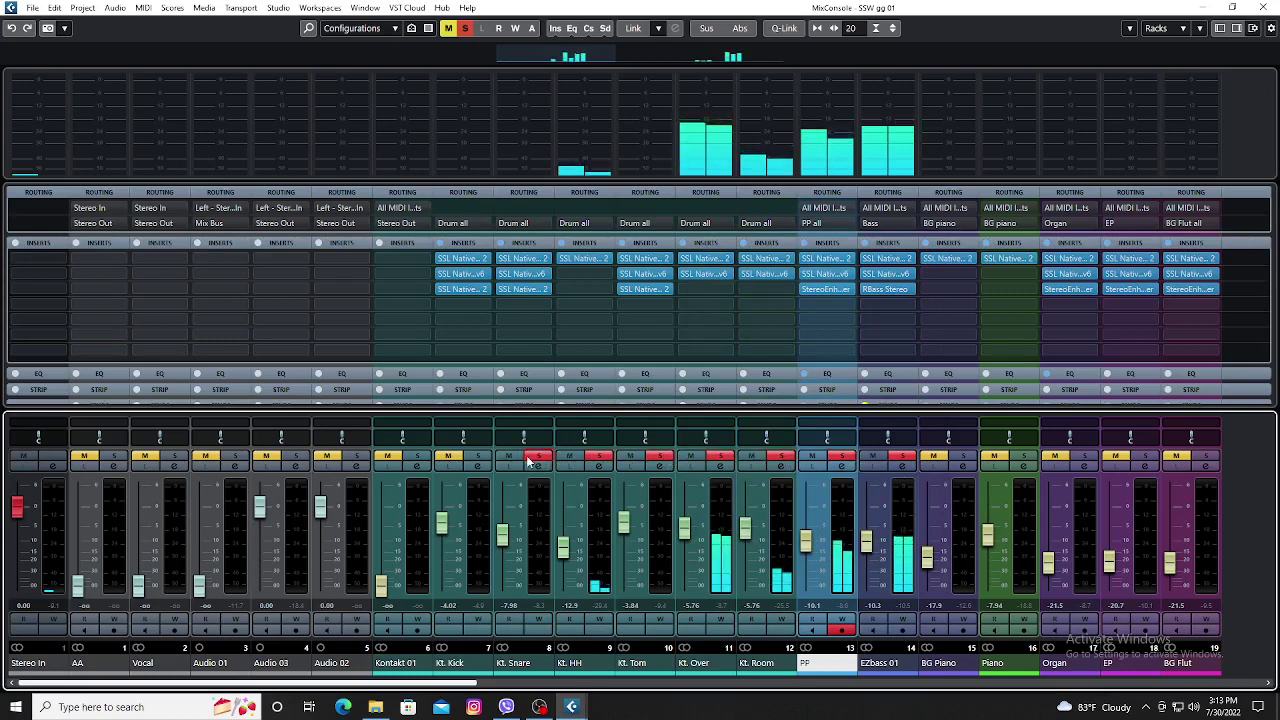
pyautogui.click(478, 457)
pyautogui.click(417, 457)
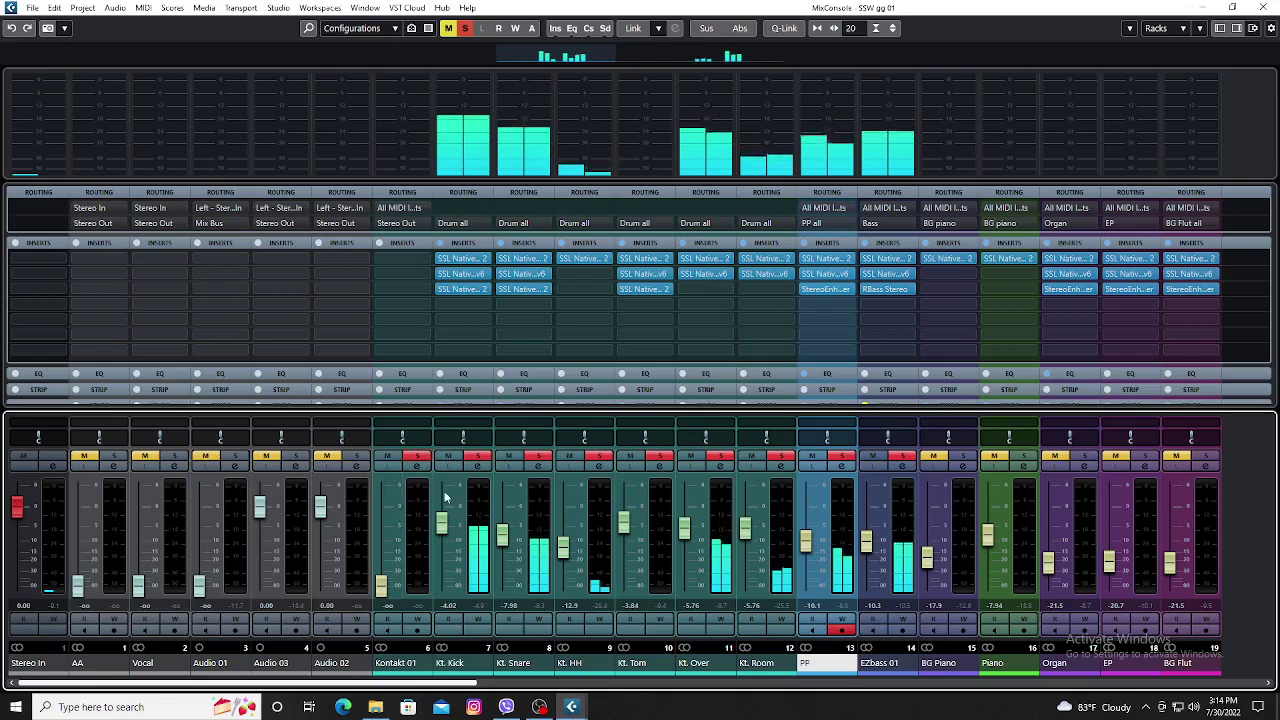
# Add BG Piano to the soloed channels and examine the filters, mid band and output gain of its X-EQ 2.
pyautogui.click(963, 457)
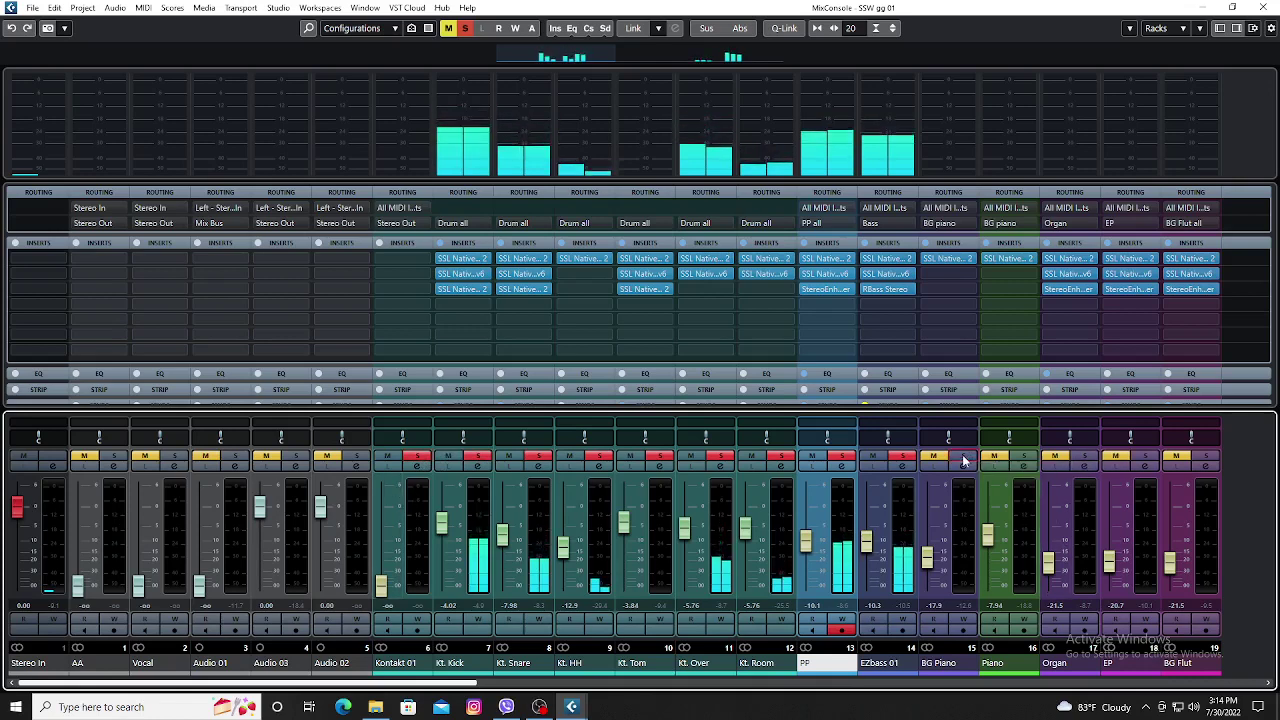
pyautogui.click(936, 258)
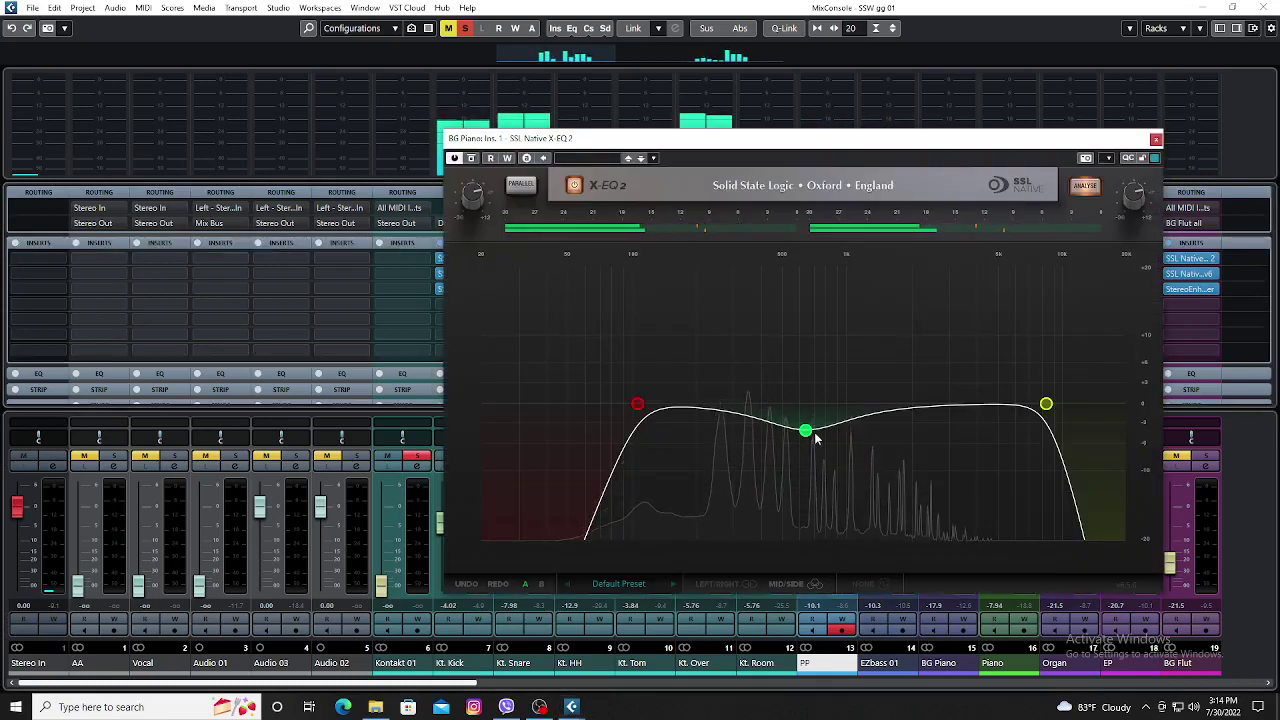
pyautogui.moveTo(805, 432)
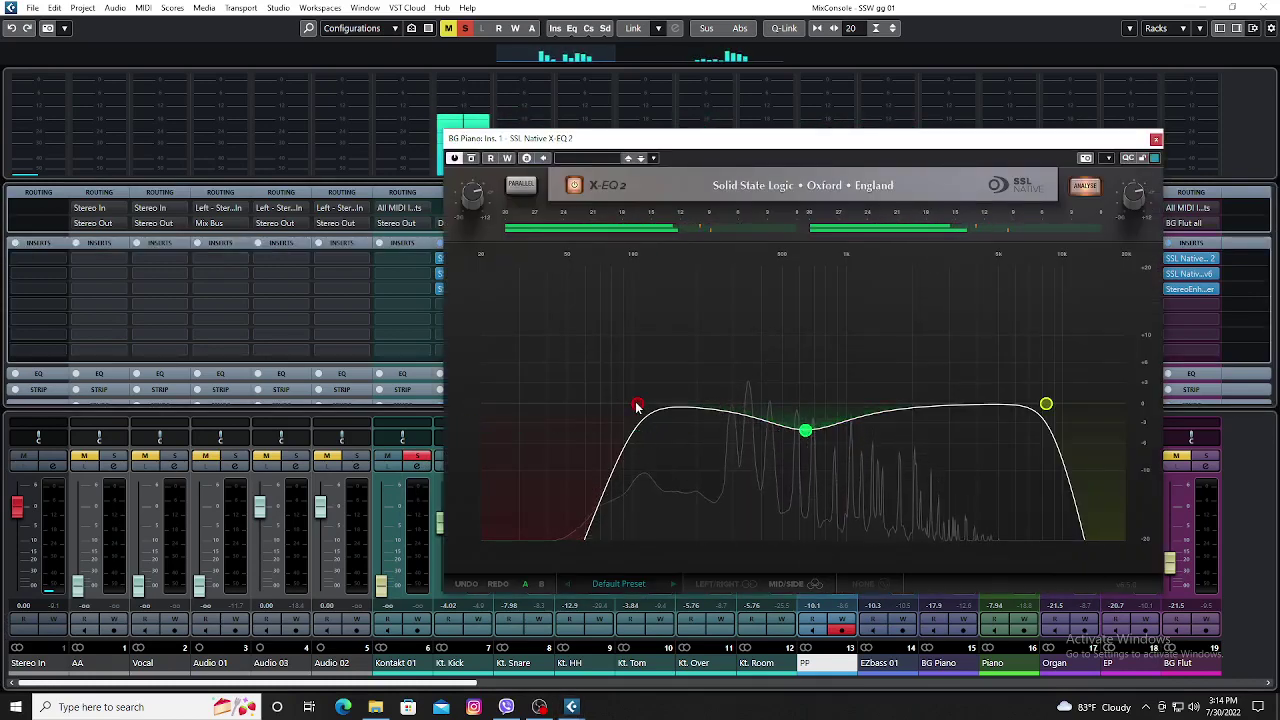
pyautogui.moveTo(637, 405)
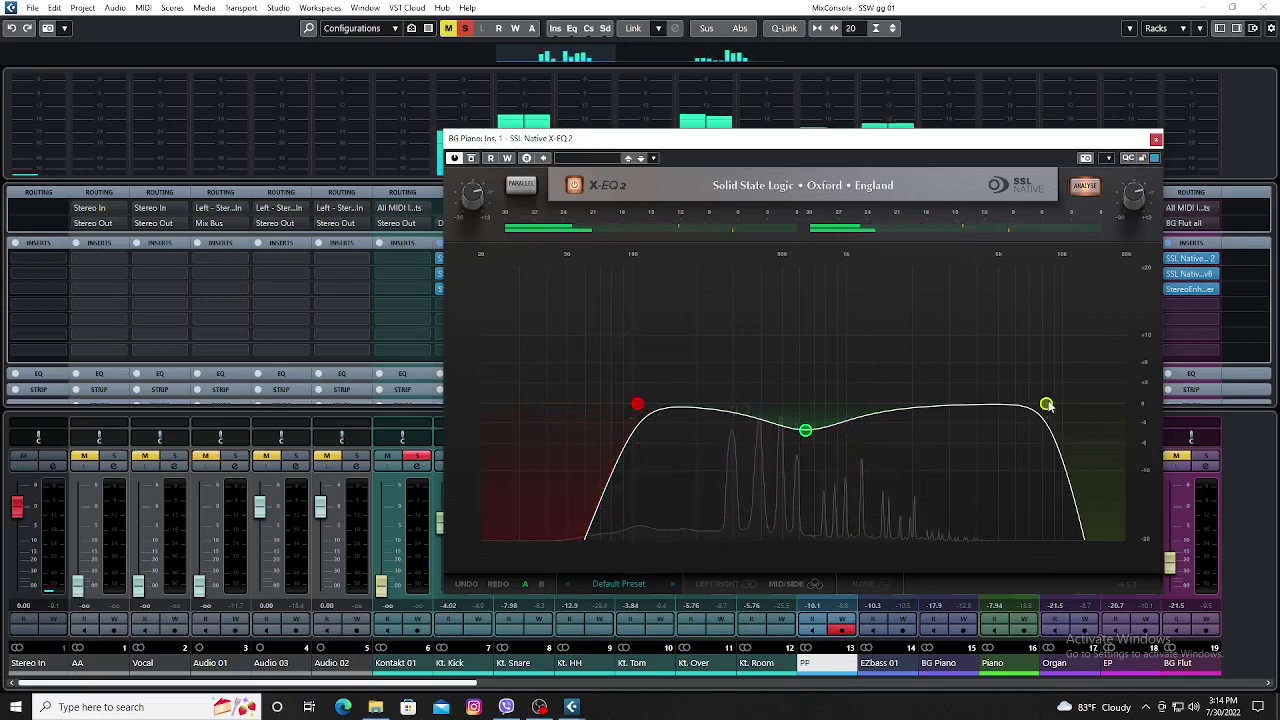
pyautogui.moveTo(1046, 403)
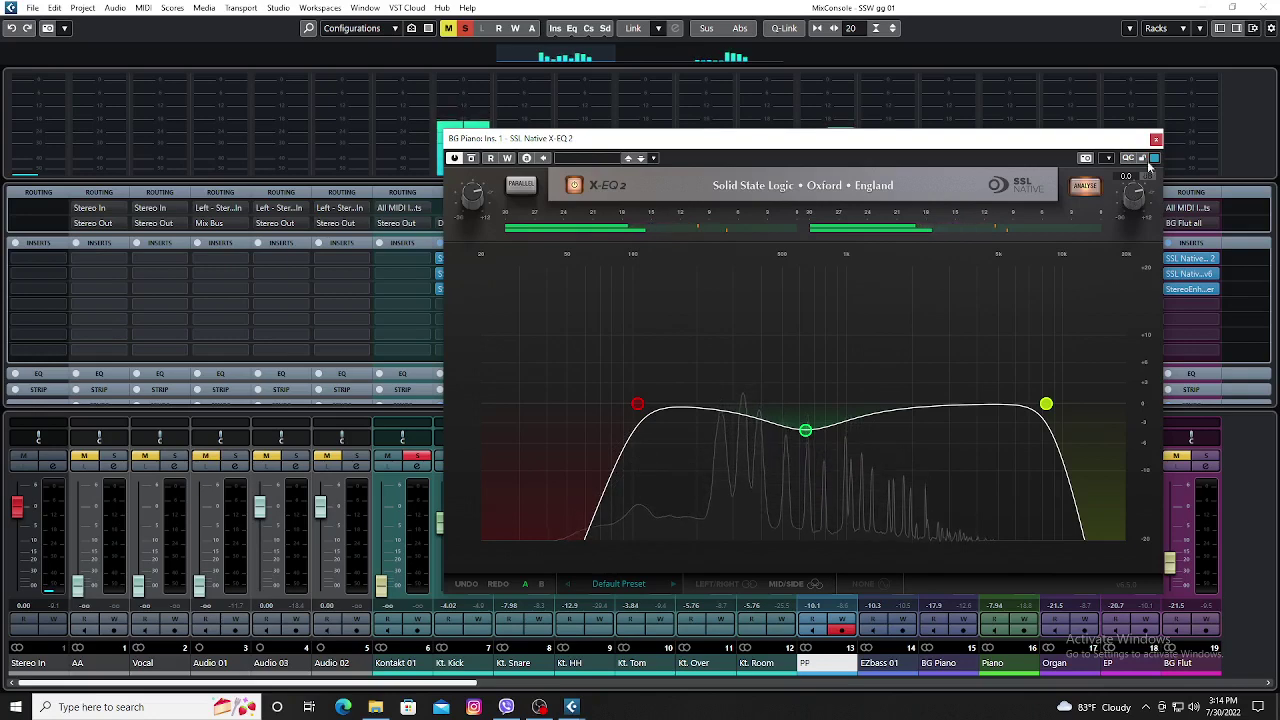
pyautogui.hotkey('ctrl', 'w')
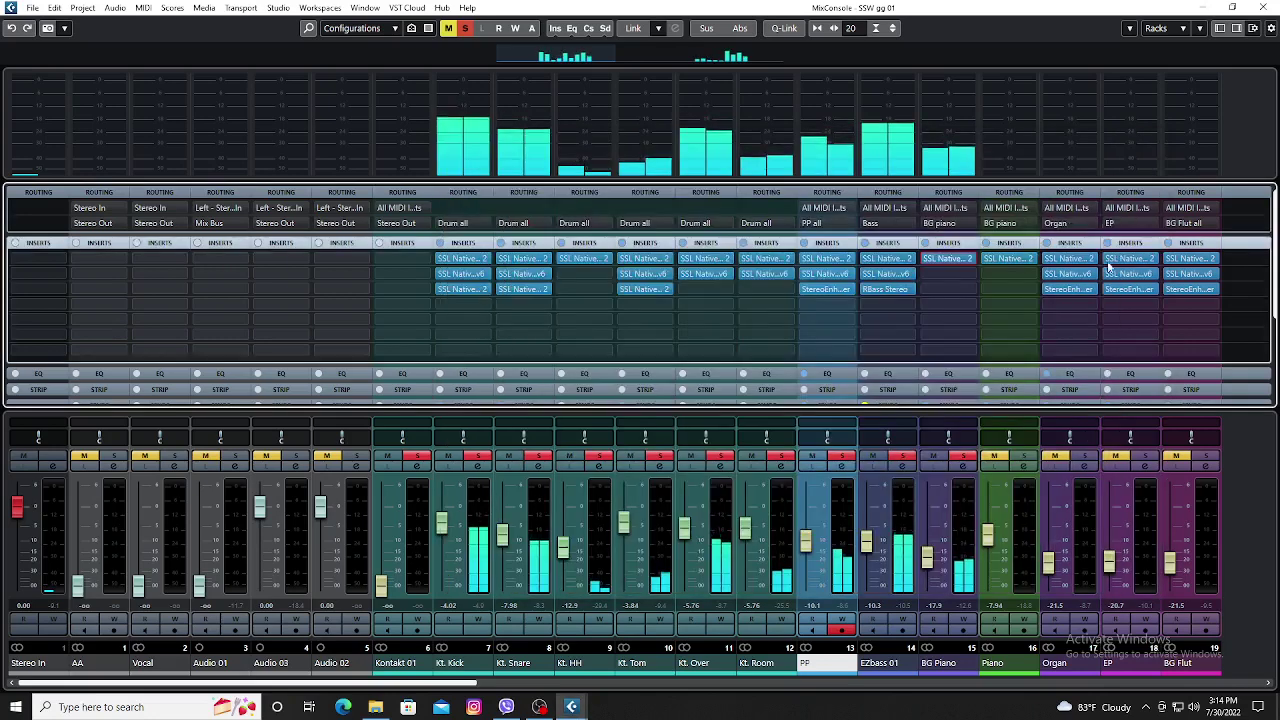
# Add Piano to the soloed channels and examine the filters, mid band and input gain of its X-EQ 2.
pyautogui.click(1024, 458)
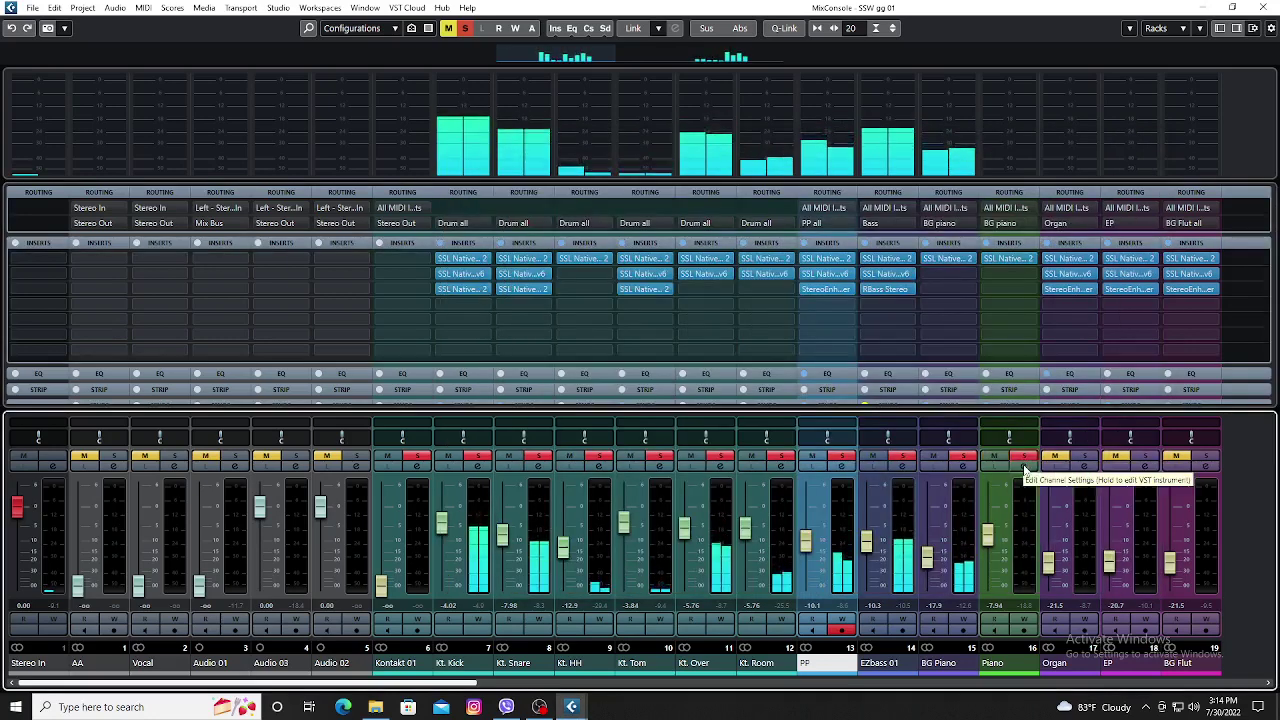
pyautogui.click(1003, 259)
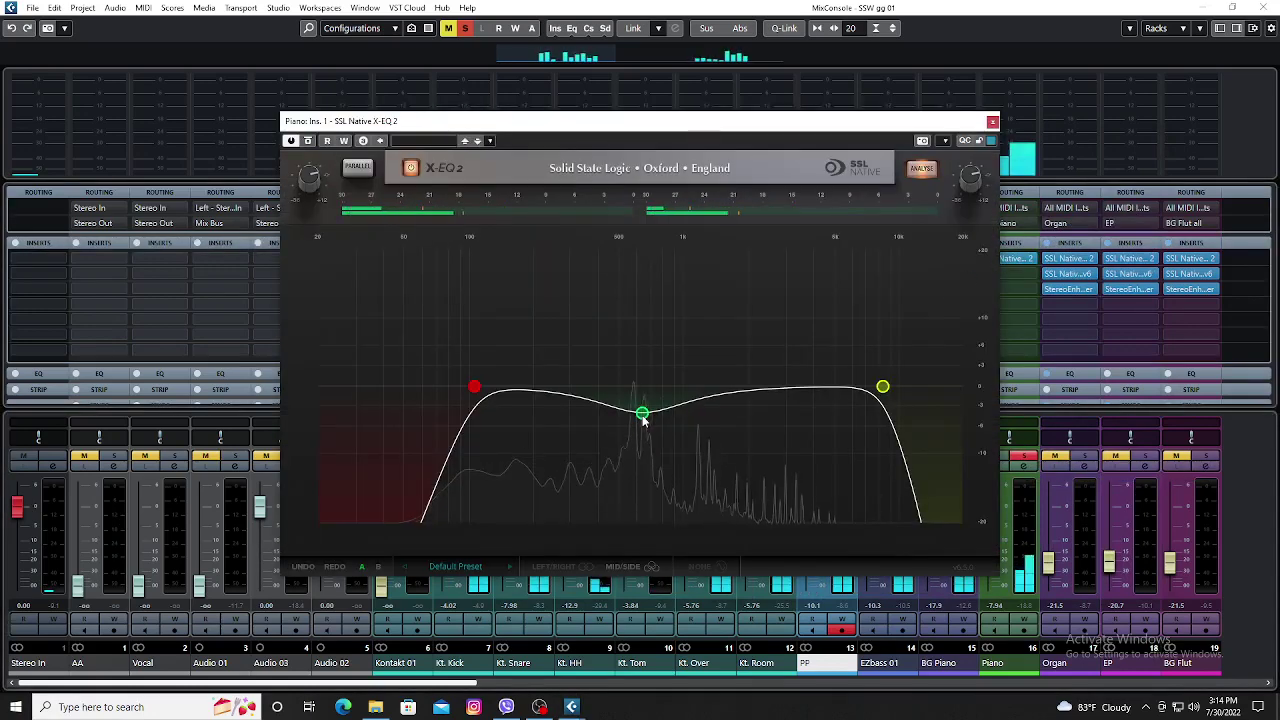
pyautogui.click(883, 388)
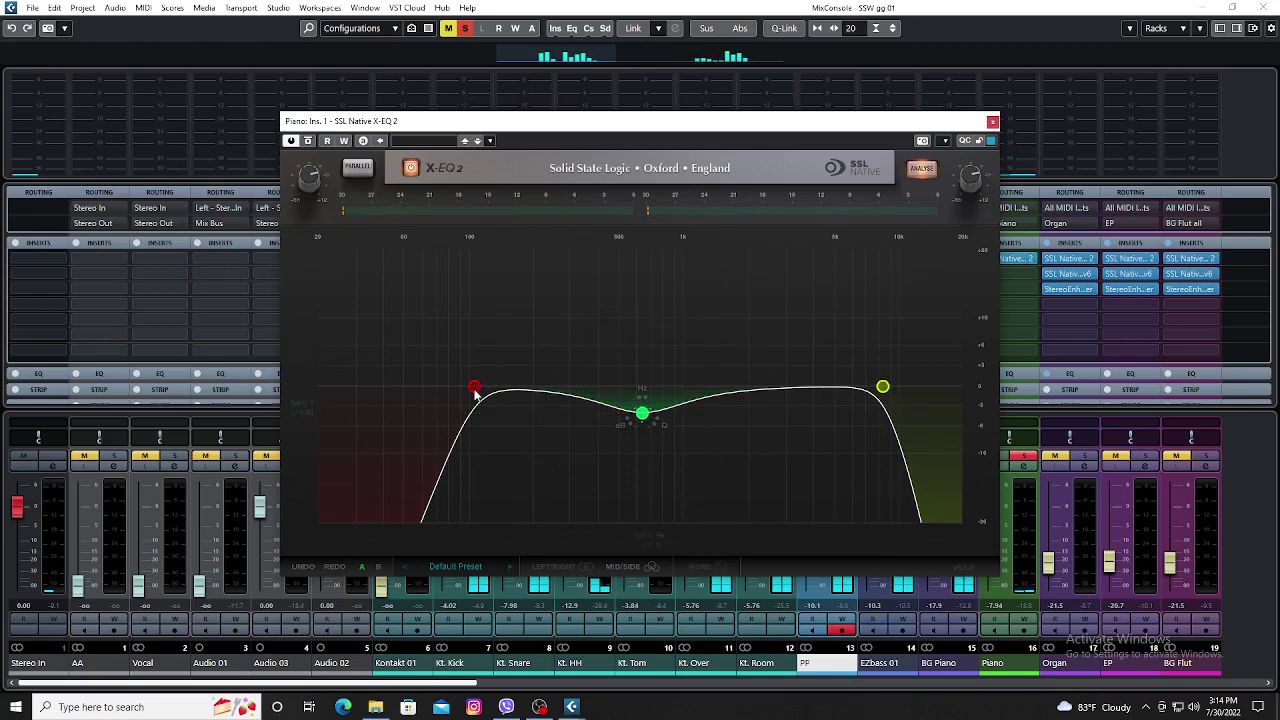
pyautogui.moveTo(475, 390)
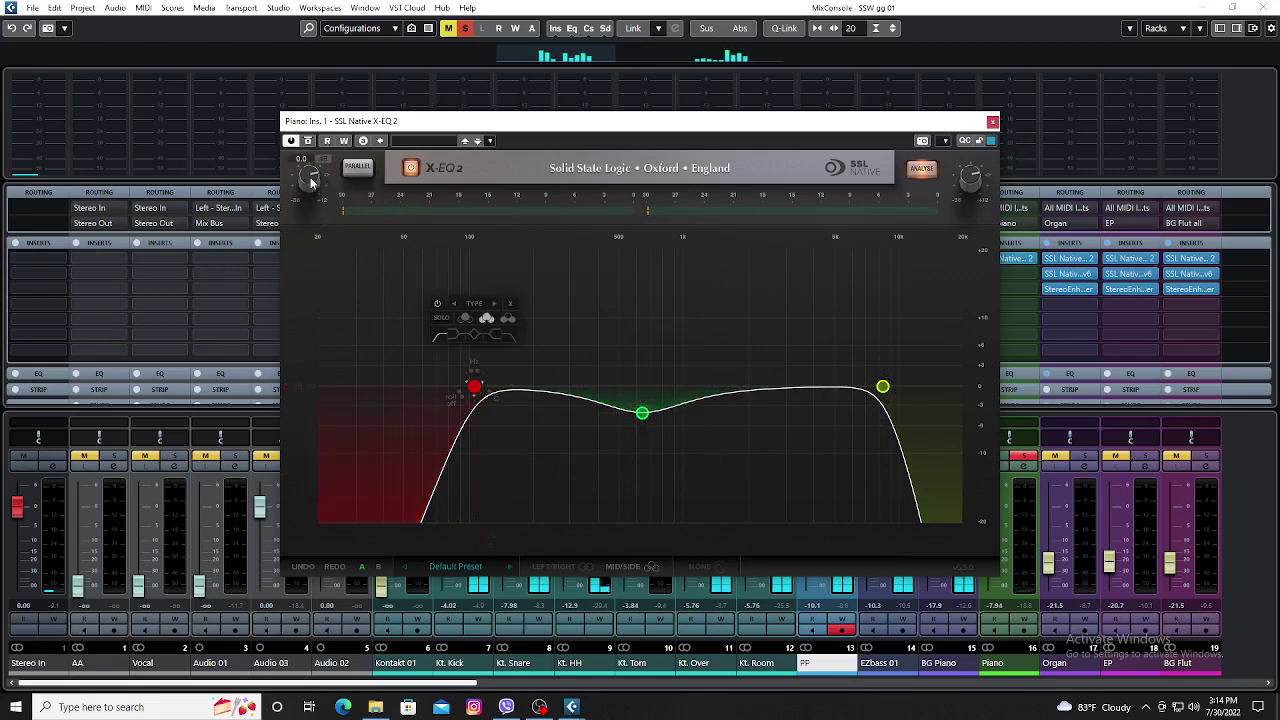
pyautogui.click(992, 121)
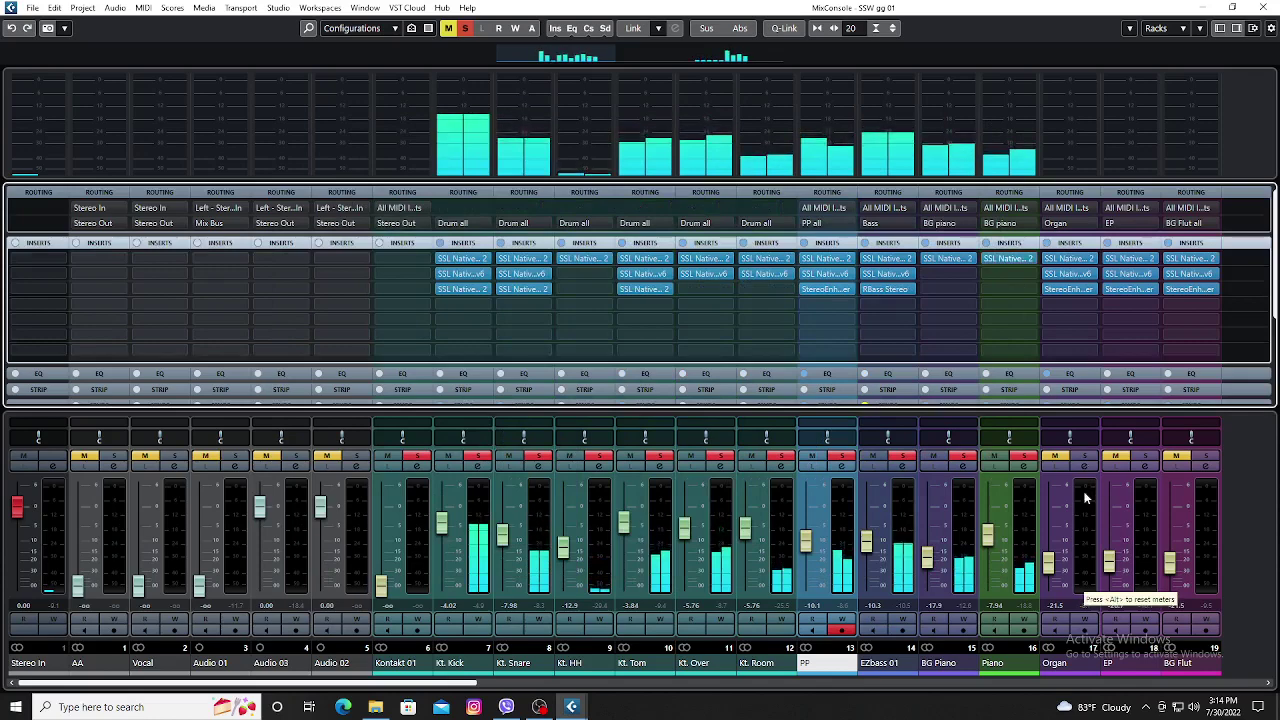
# Add Organ to the soloed channels and examine the width setting of its StereoEnhancer, closing the plug-in.
pyautogui.click(1086, 457)
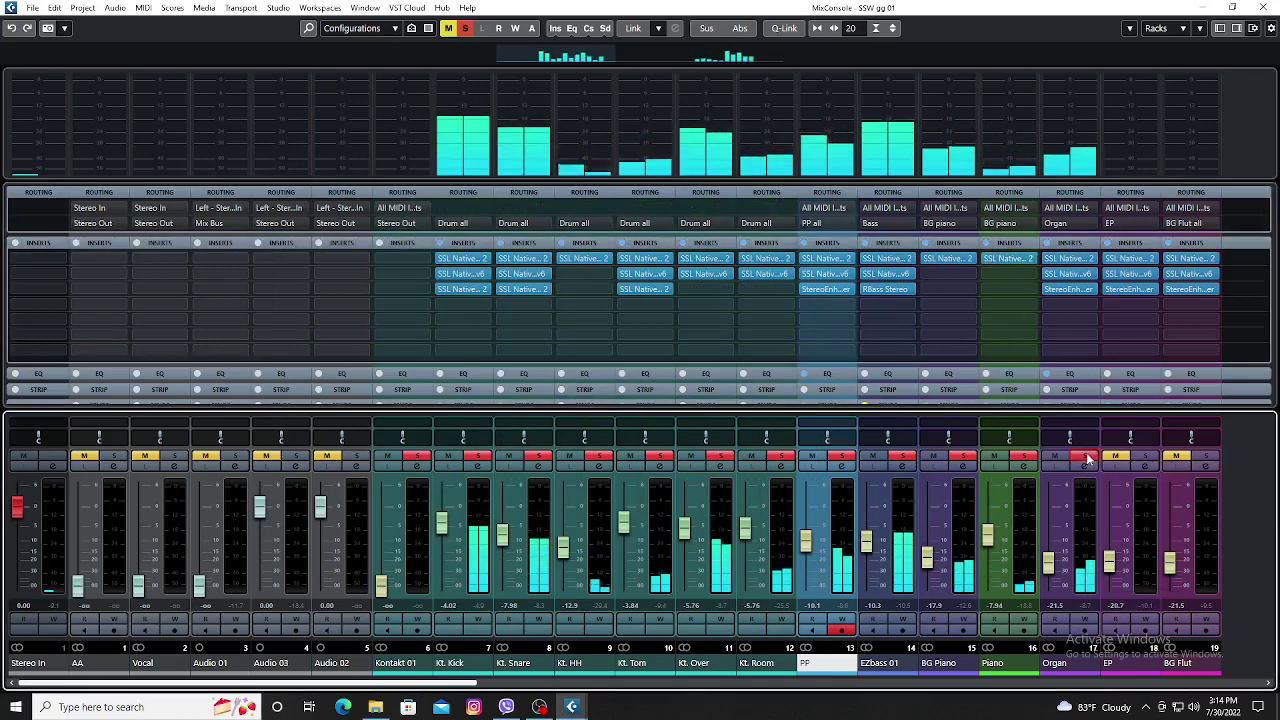
pyautogui.click(1062, 290)
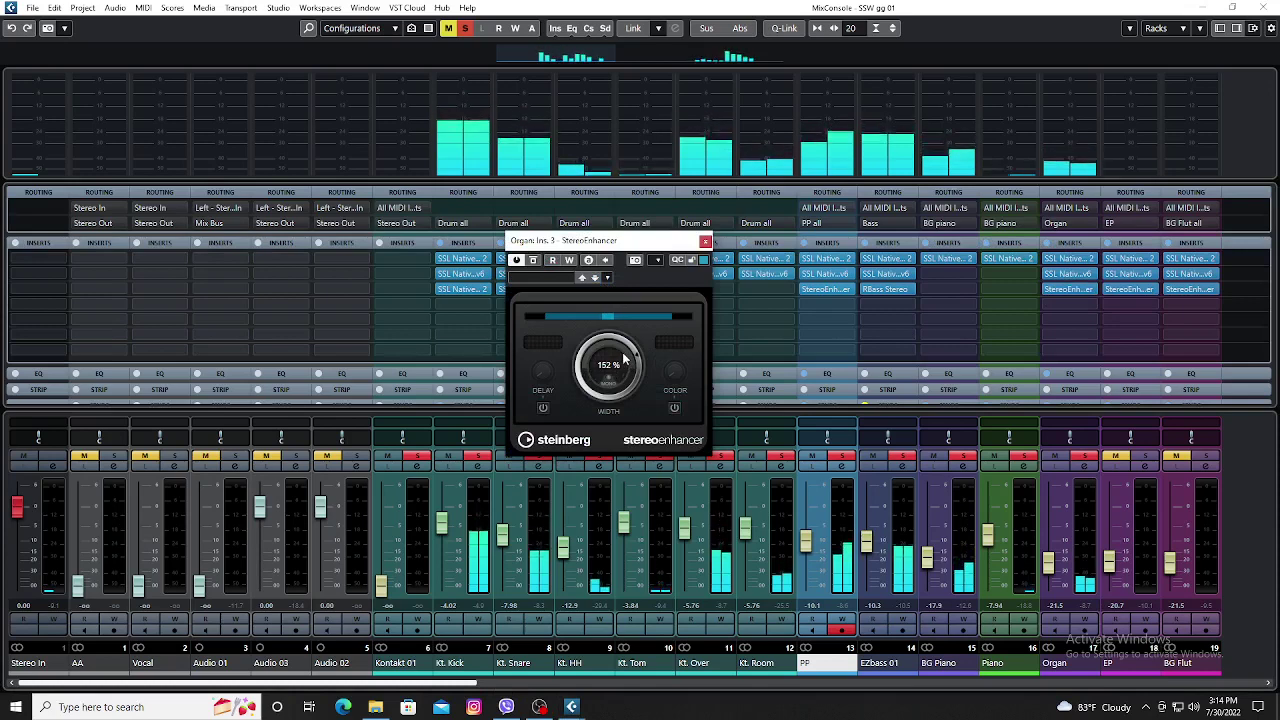
pyautogui.click(705, 241)
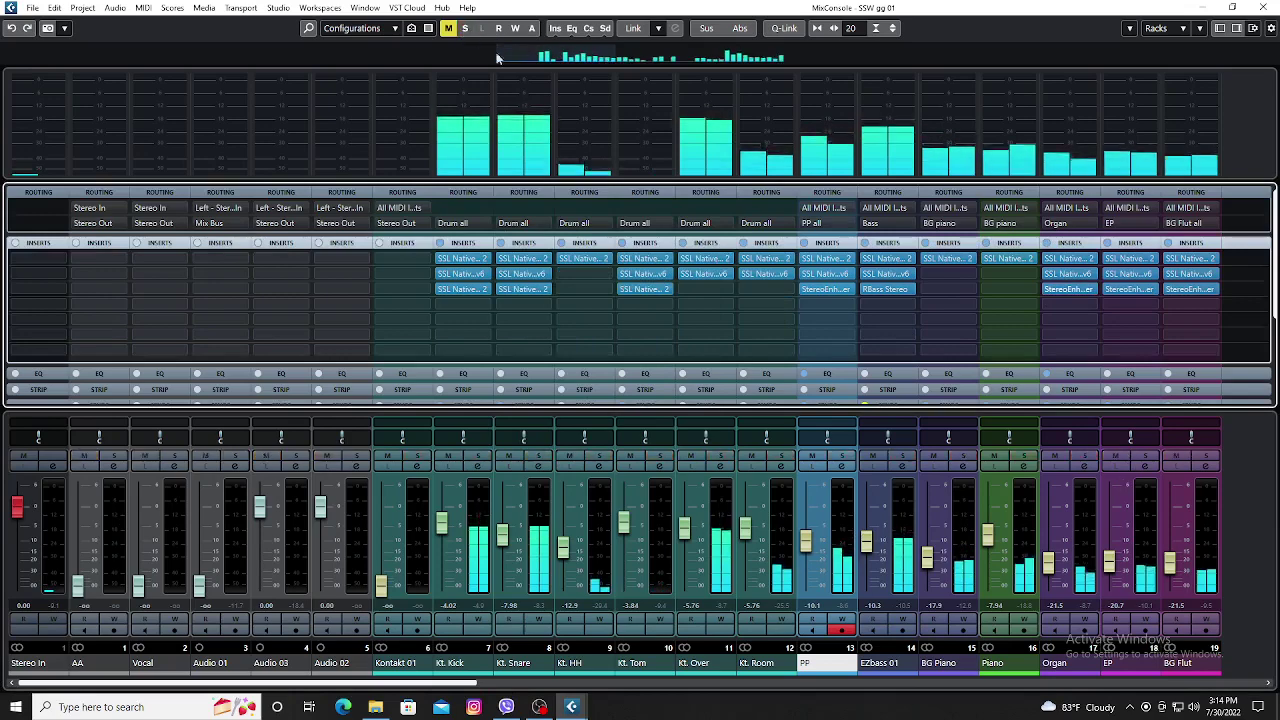
# Clear the other solos to solo only Organ and examine the filters and mid band of its X-EQ 2.
pyautogui.keyDown('ctrl'); pyautogui.click(1085, 456); pyautogui.keyUp('ctrl')
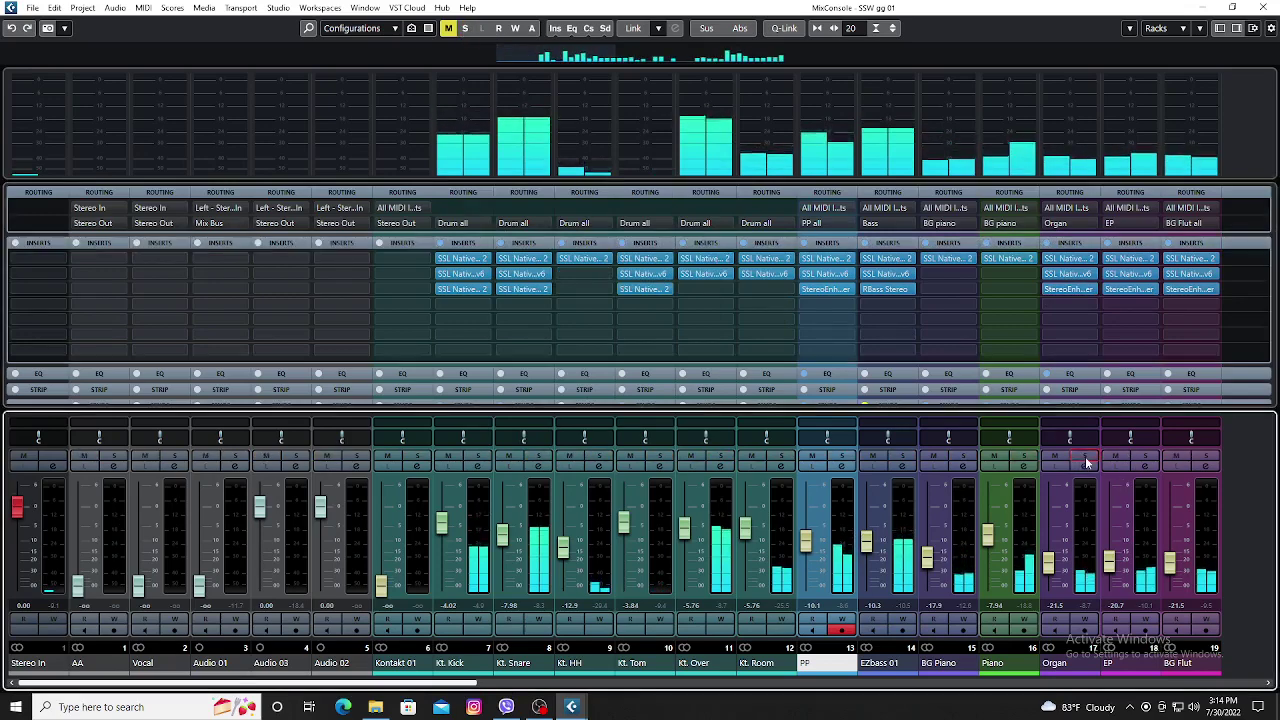
pyautogui.click(1065, 259)
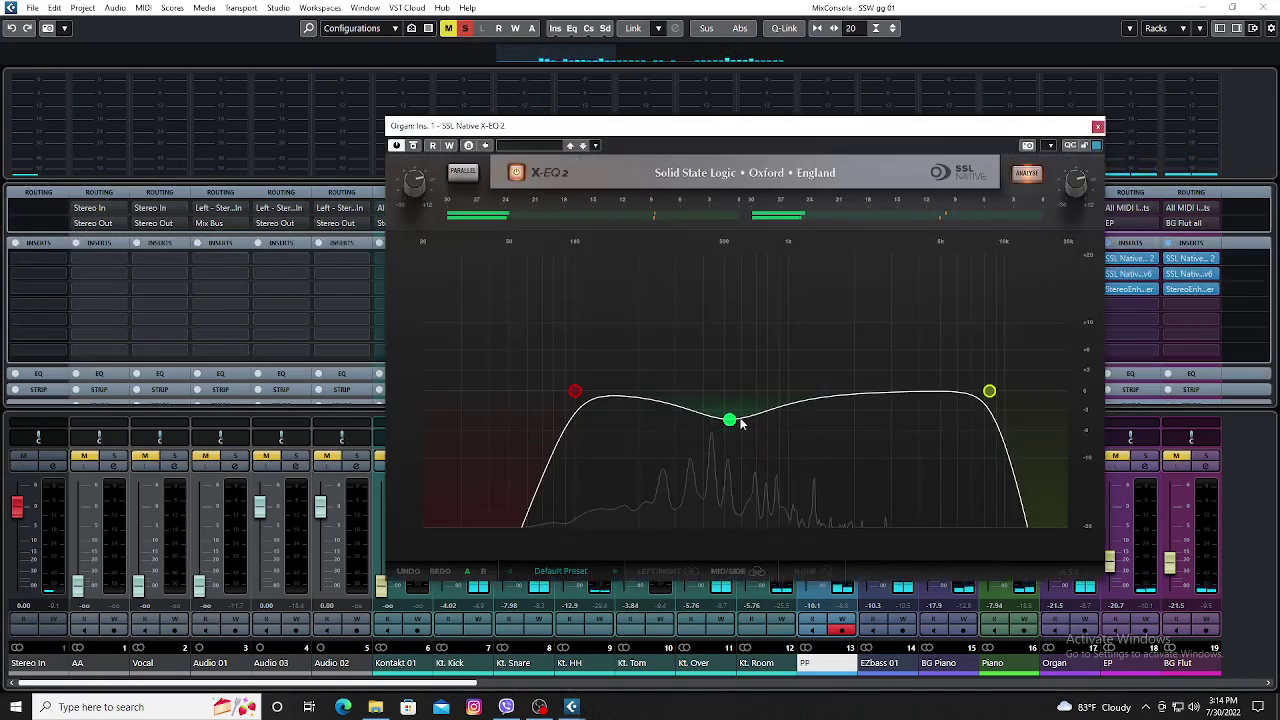
pyautogui.moveTo(731, 422)
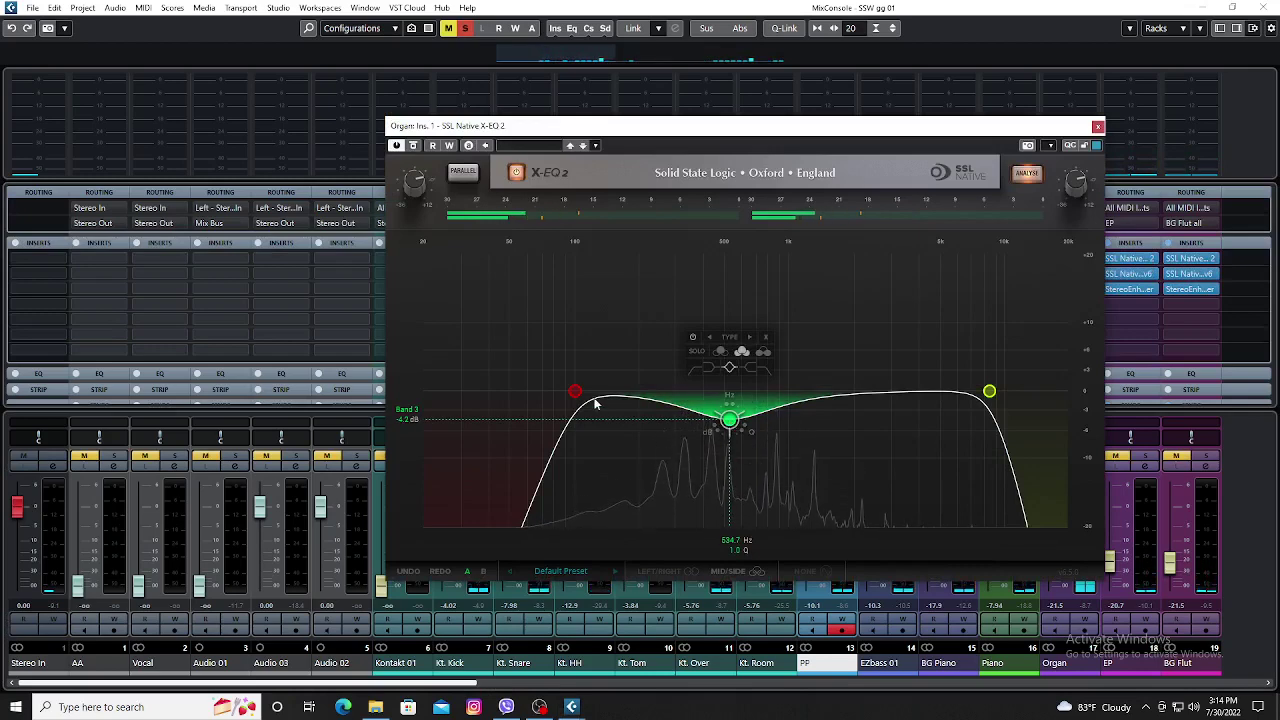
pyautogui.moveTo(575, 393)
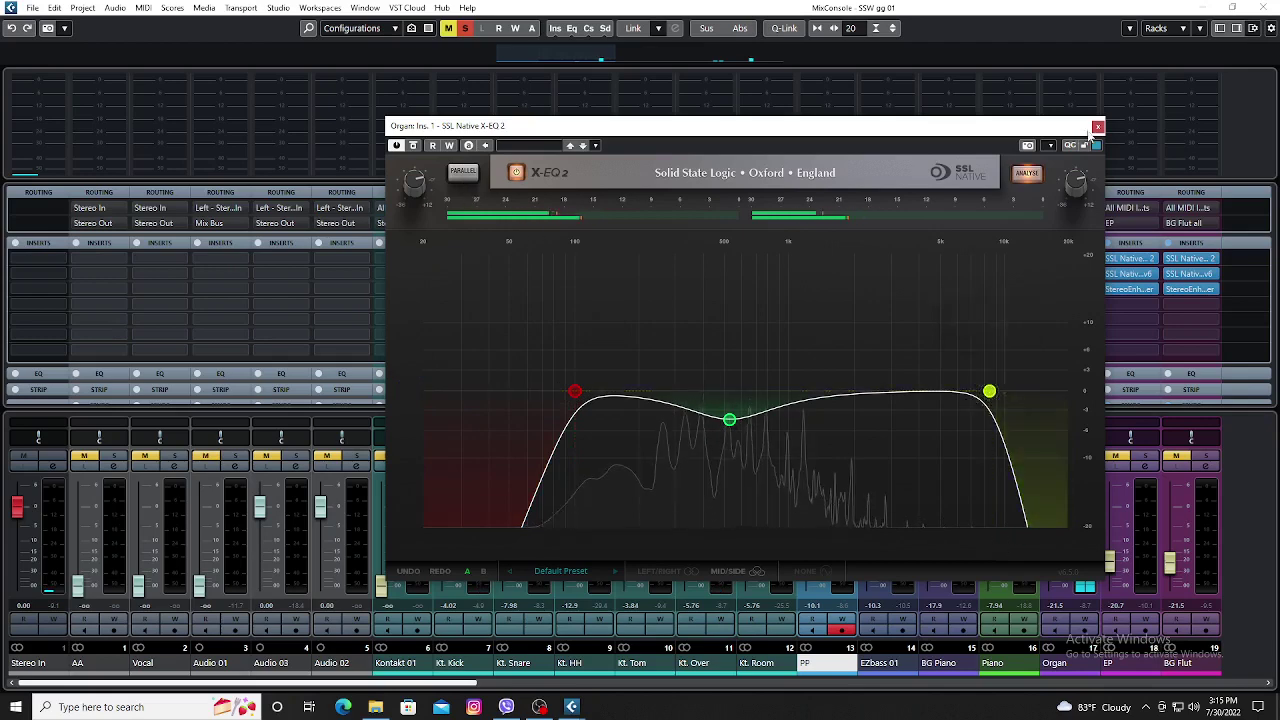
pyautogui.click(1097, 126)
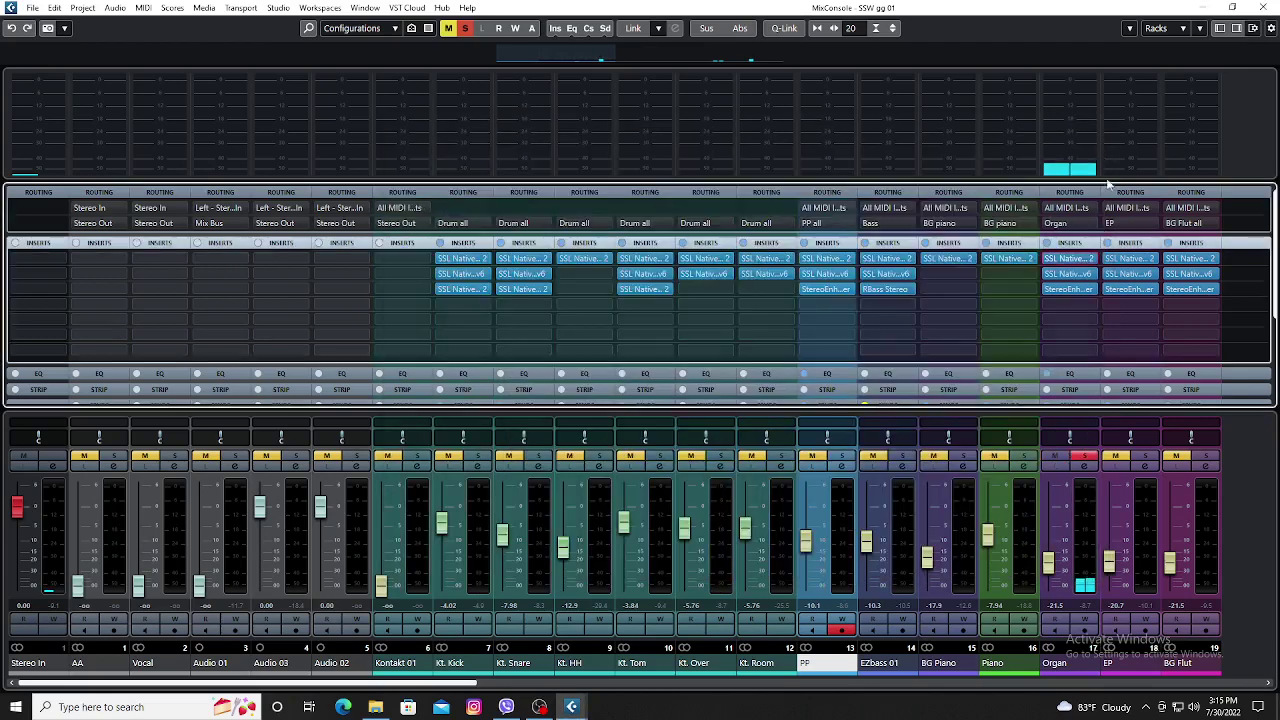
# Examine the X-ValveComp settings and the StereoEnhancer width on the Organ channel, closing each plug-in.
pyautogui.click(1062, 276)
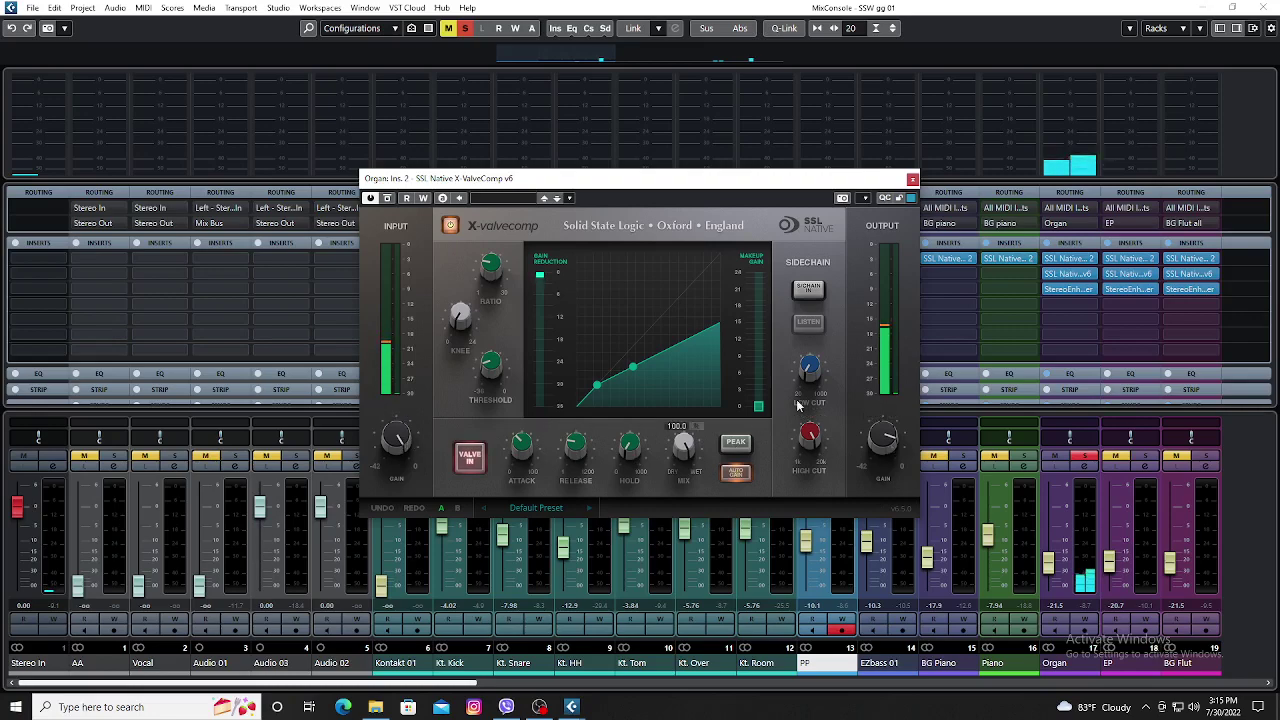
pyautogui.click(912, 180)
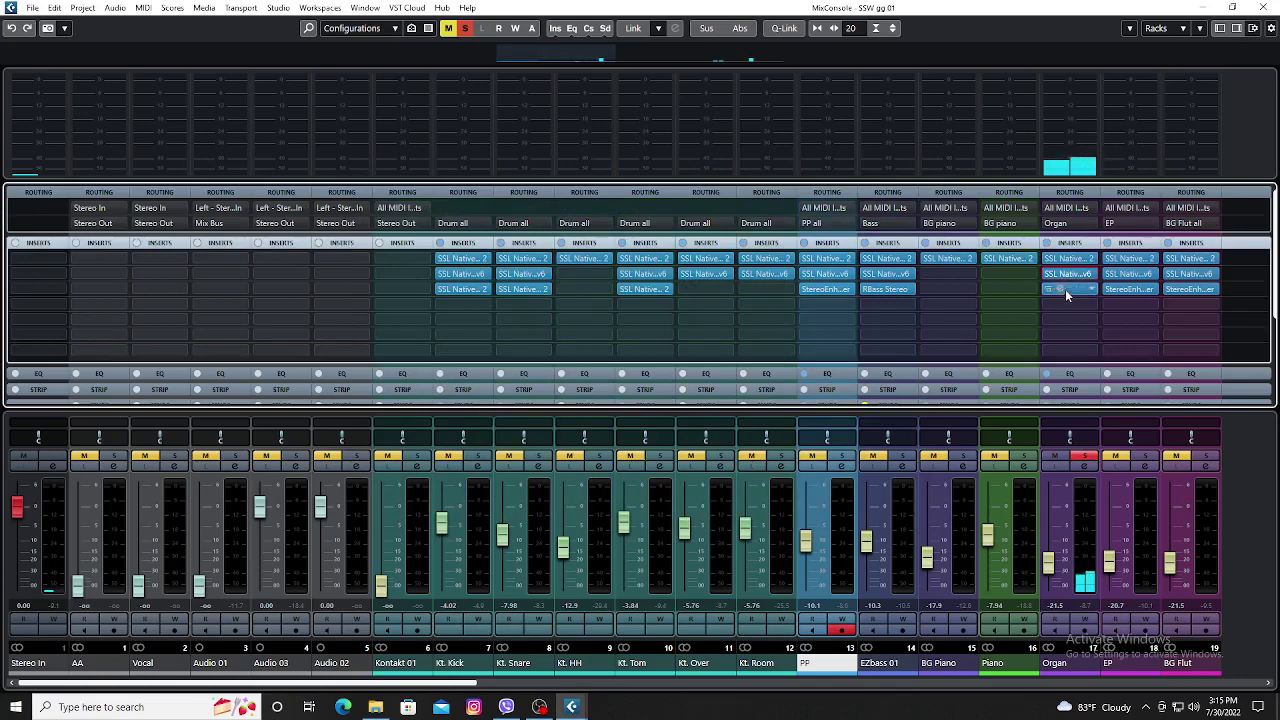
pyautogui.click(1059, 289)
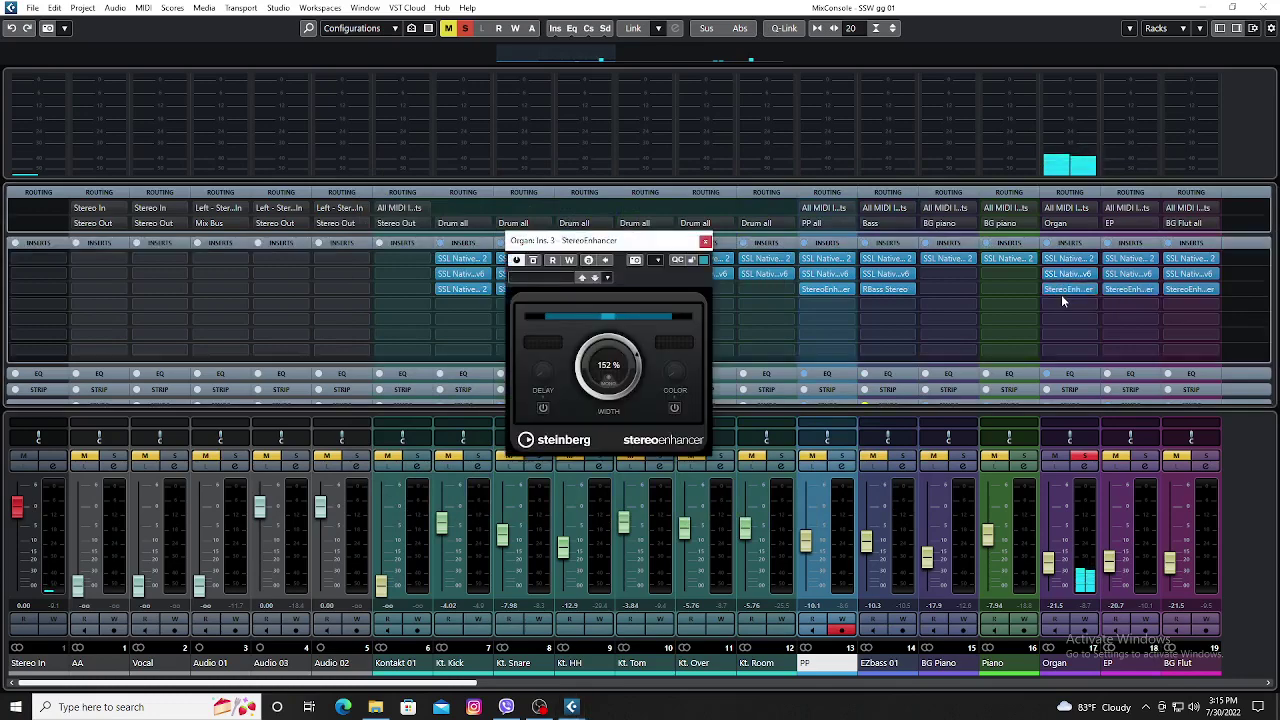
pyautogui.click(705, 242)
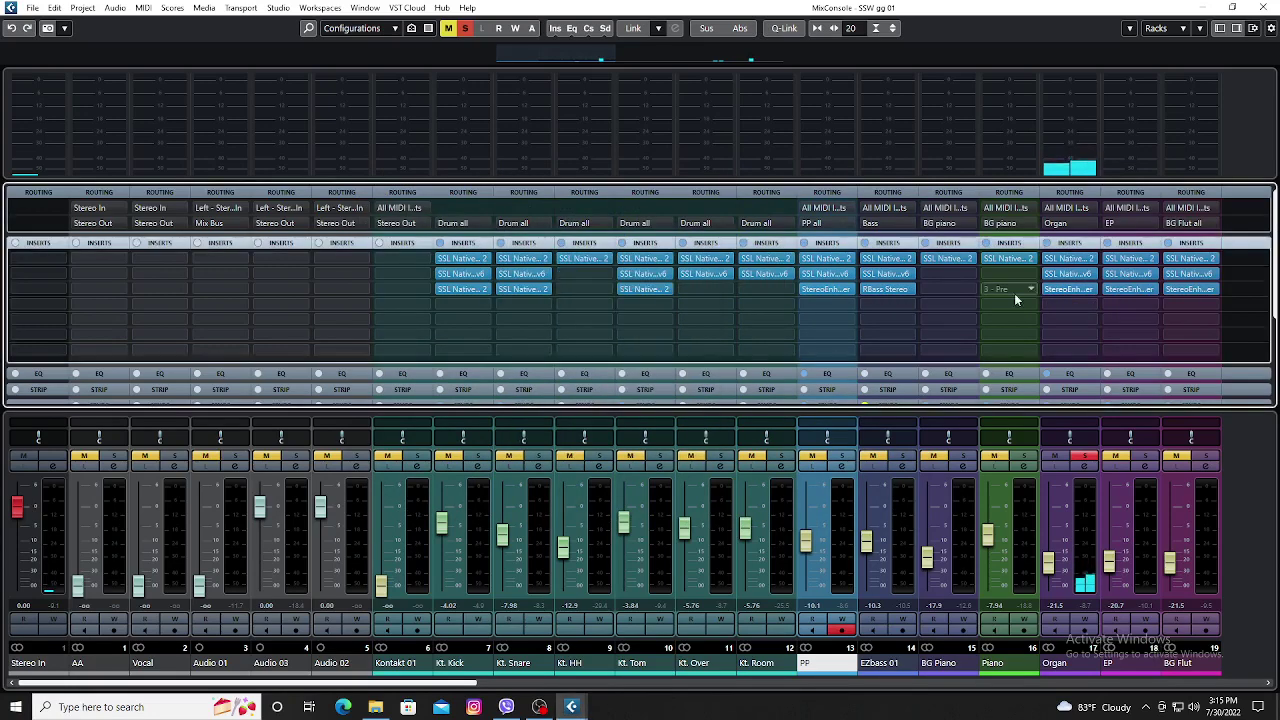
# Examine the low and high filters, mid band and input gain of the EP channel's X-EQ 2, closing the plug-in.
pyautogui.click(1122, 260)
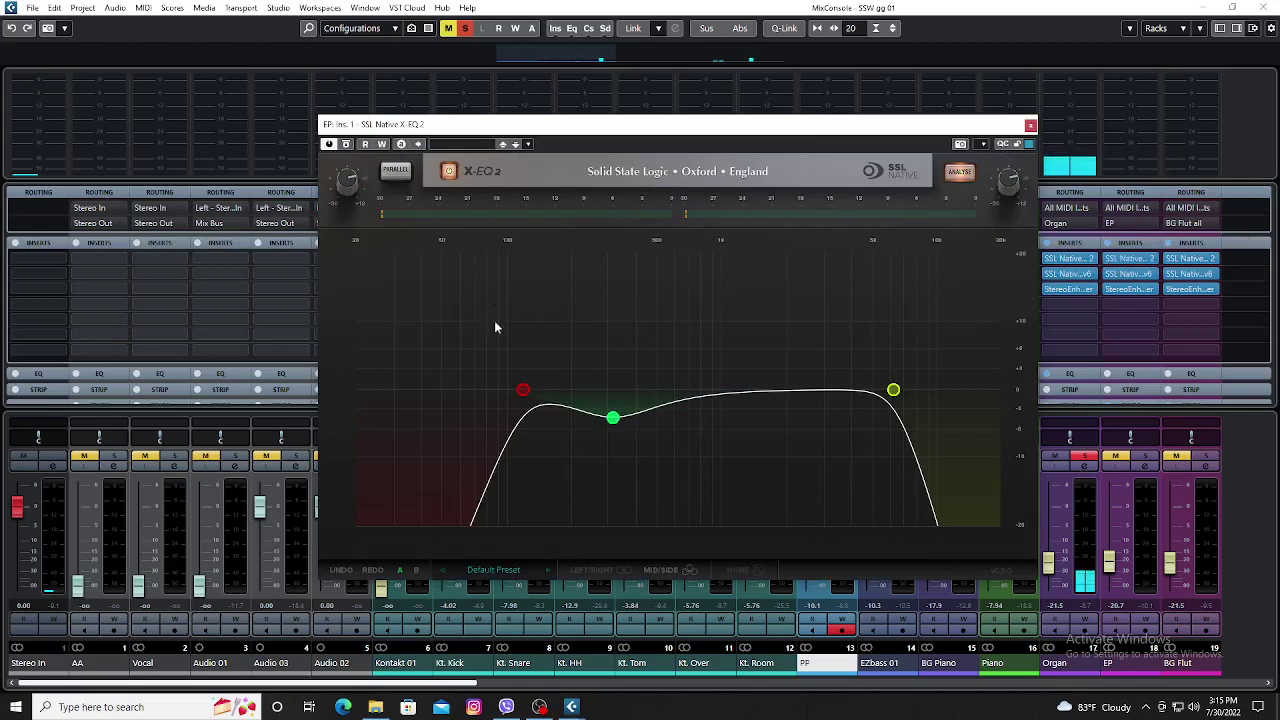
pyautogui.click(521, 391)
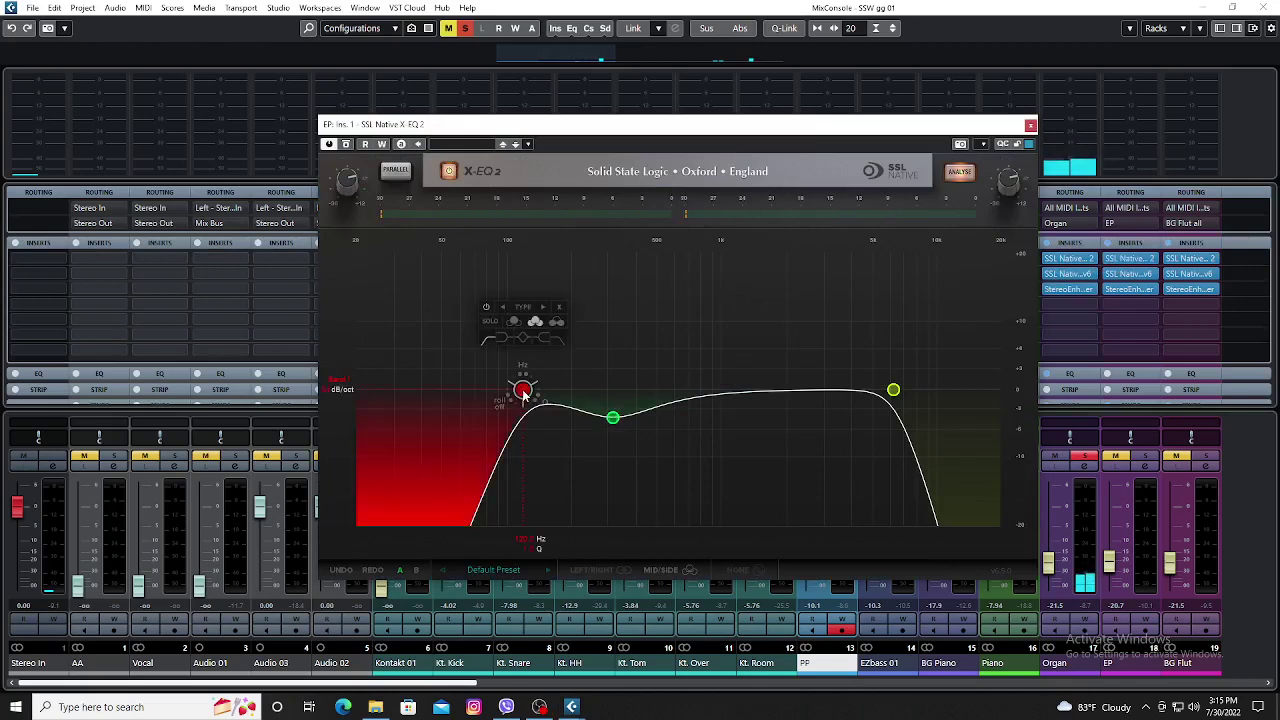
pyautogui.click(614, 418)
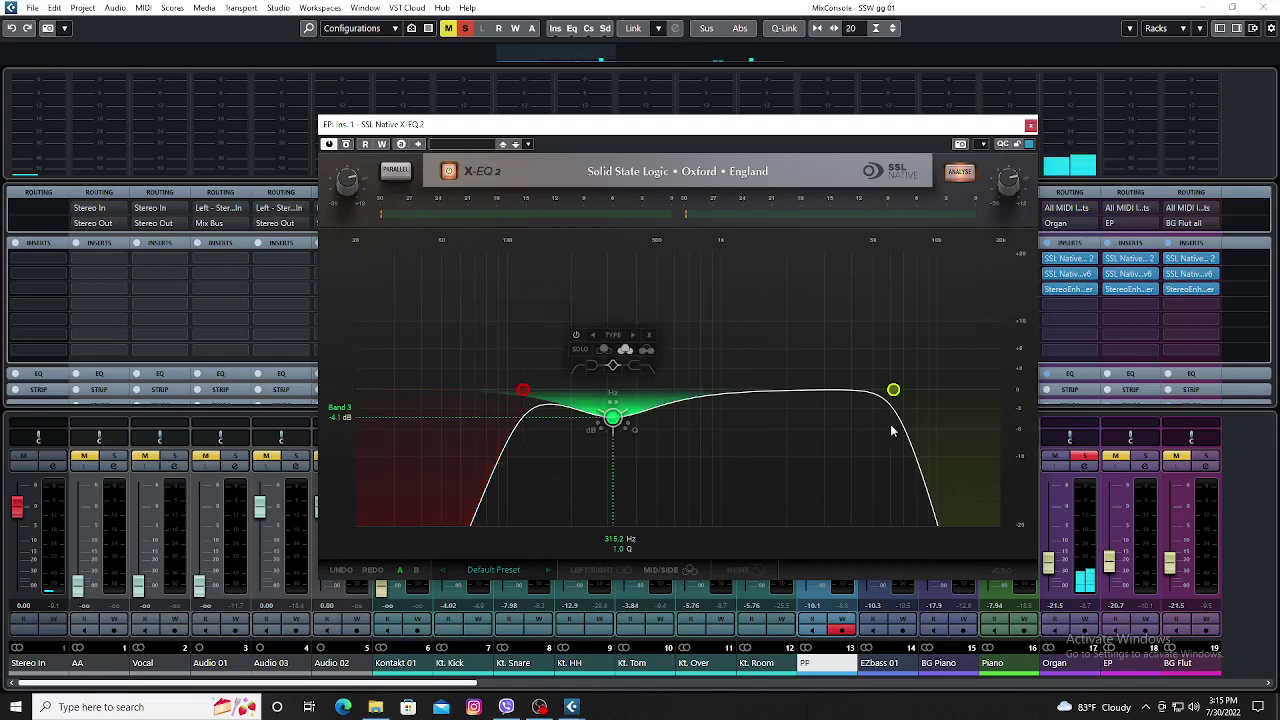
pyautogui.click(893, 390)
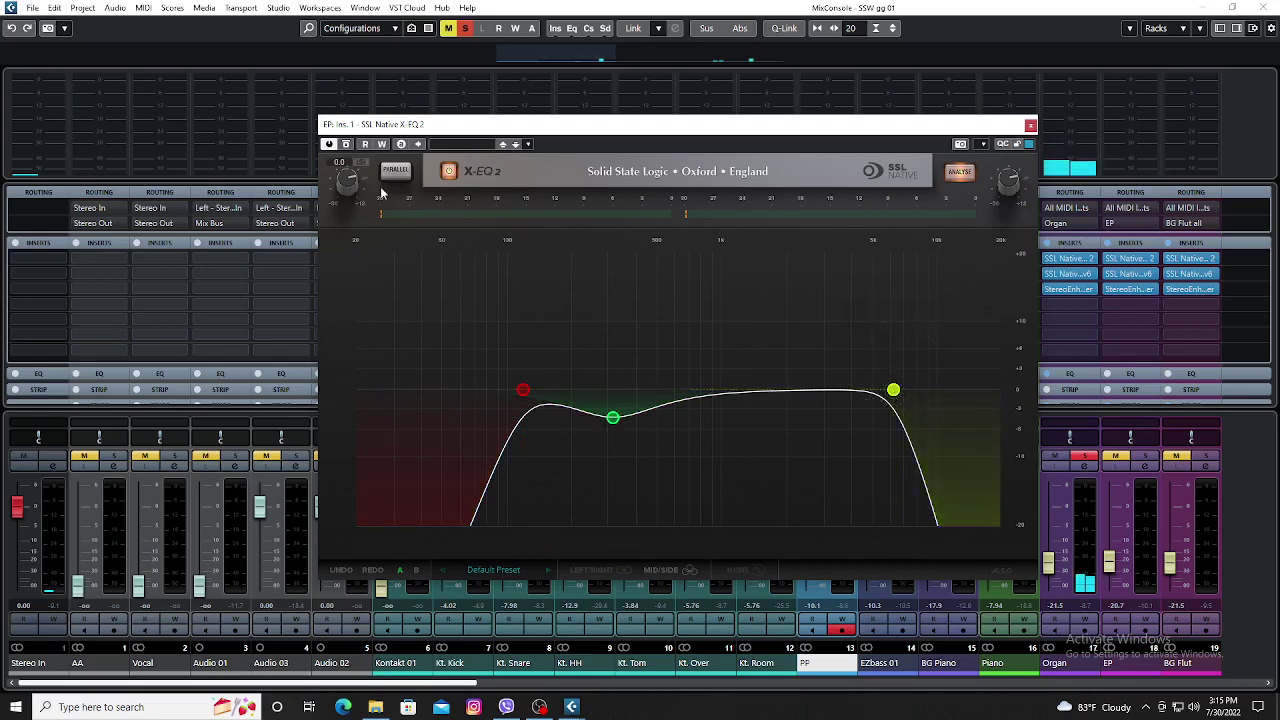
pyautogui.moveTo(893, 394)
pyautogui.click(1030, 126)
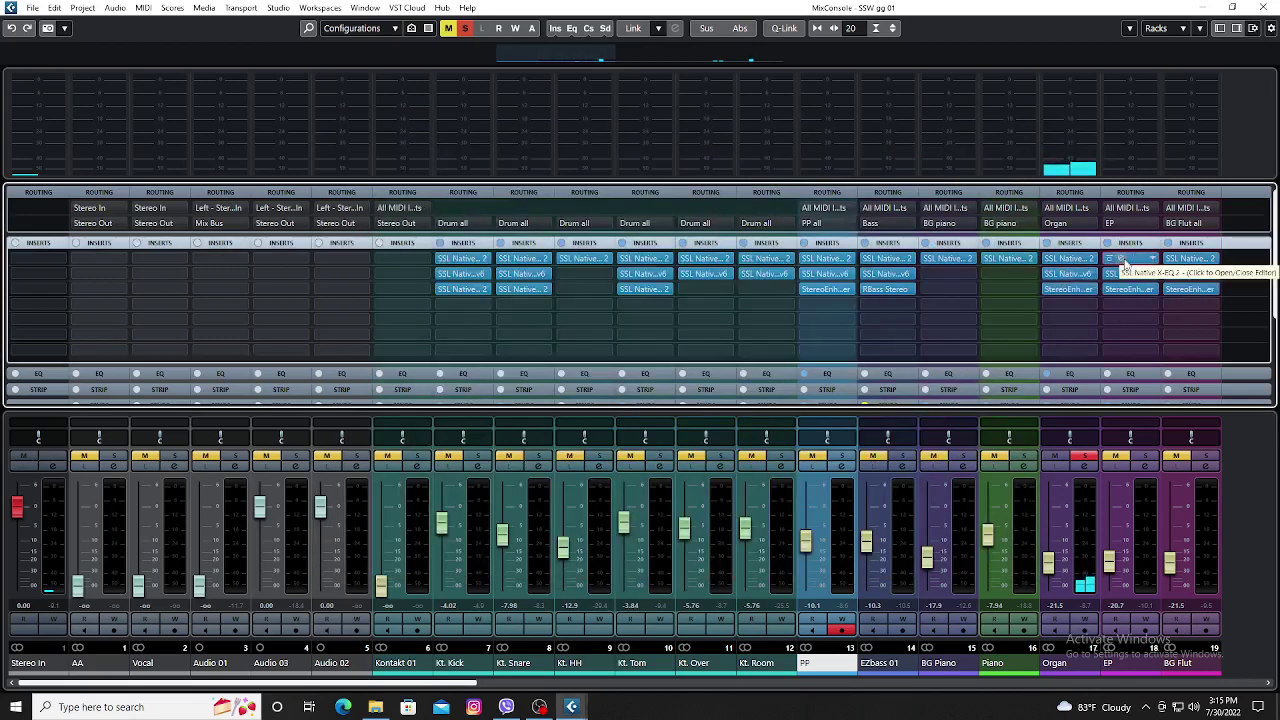
# Solo EP instead of Organ and examine the filters and mid band of its X-EQ 2 against the live signal.
pyautogui.click(1147, 460)
pyautogui.click(1146, 458)
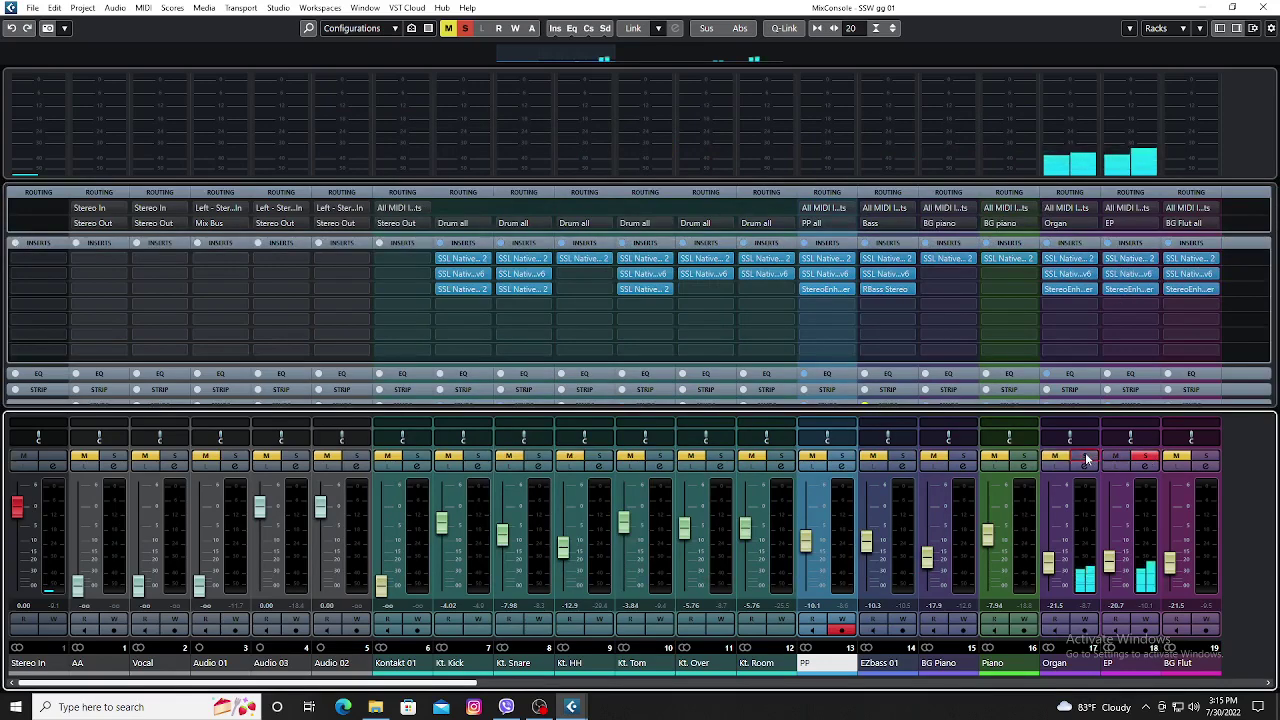
pyautogui.moveTo(455, 683); pyautogui.dragTo(625, 695)
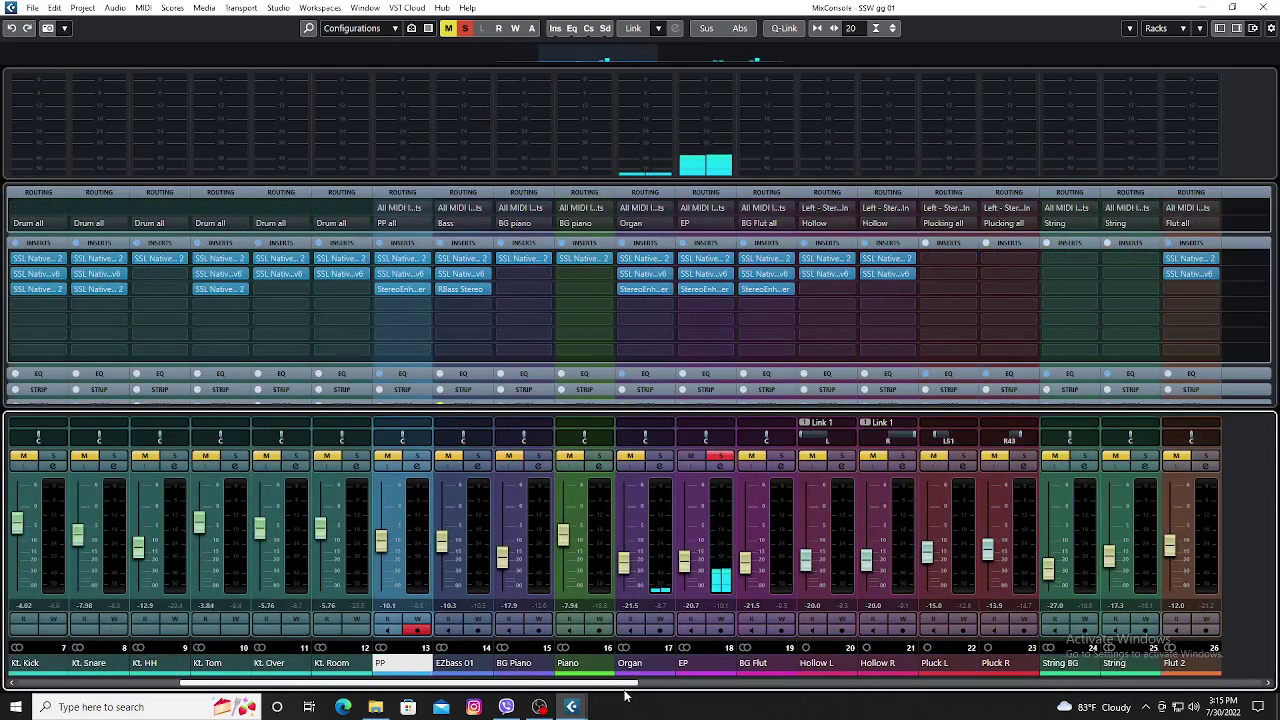
pyautogui.click(694, 259)
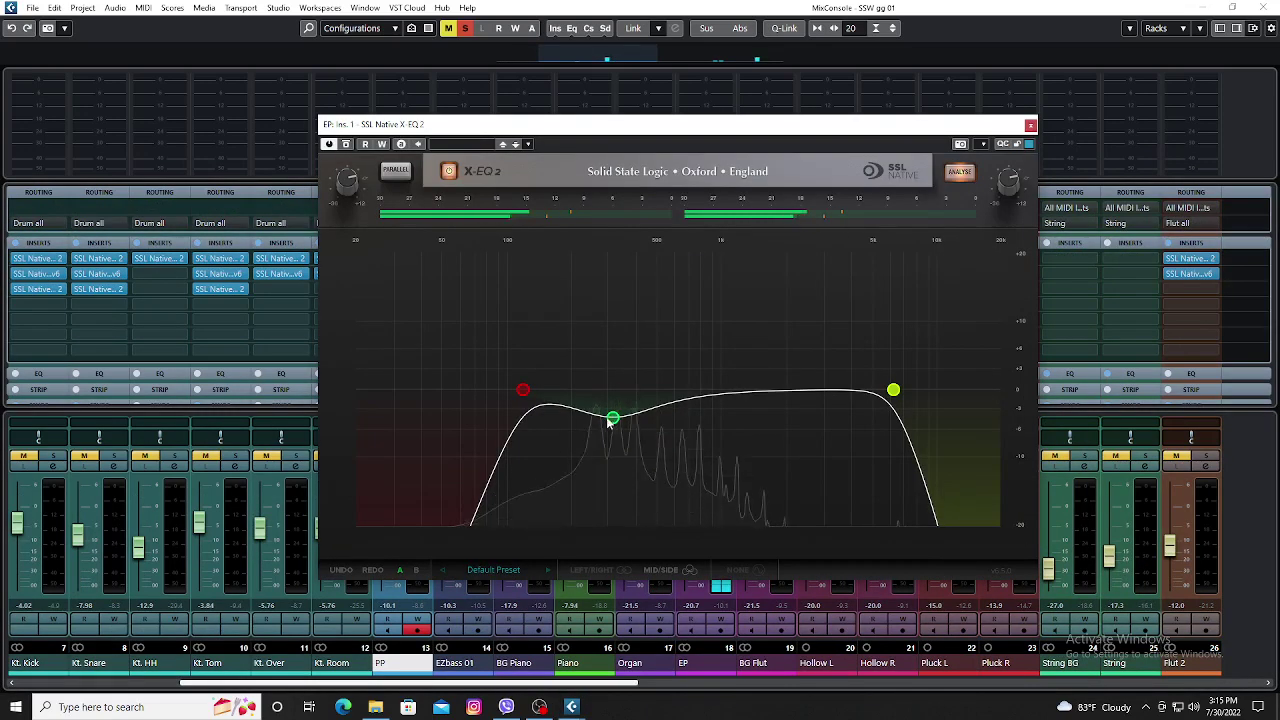
pyautogui.click(611, 418)
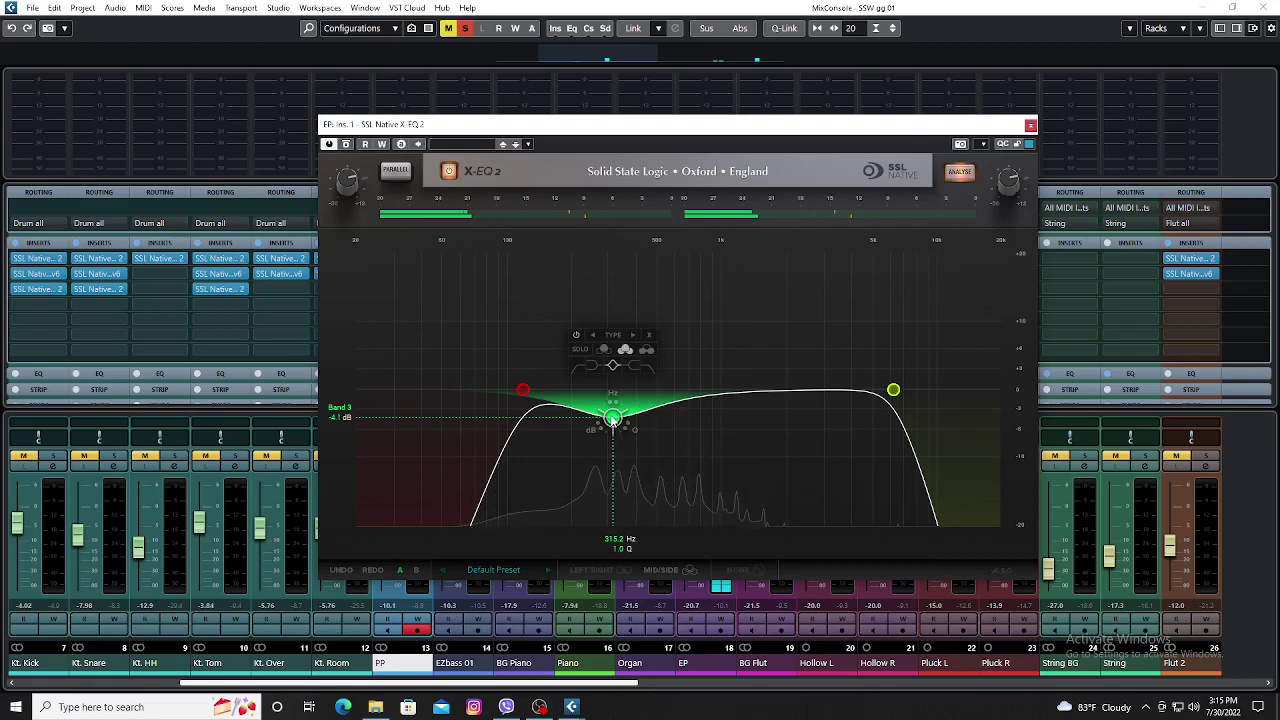
pyautogui.click(524, 391)
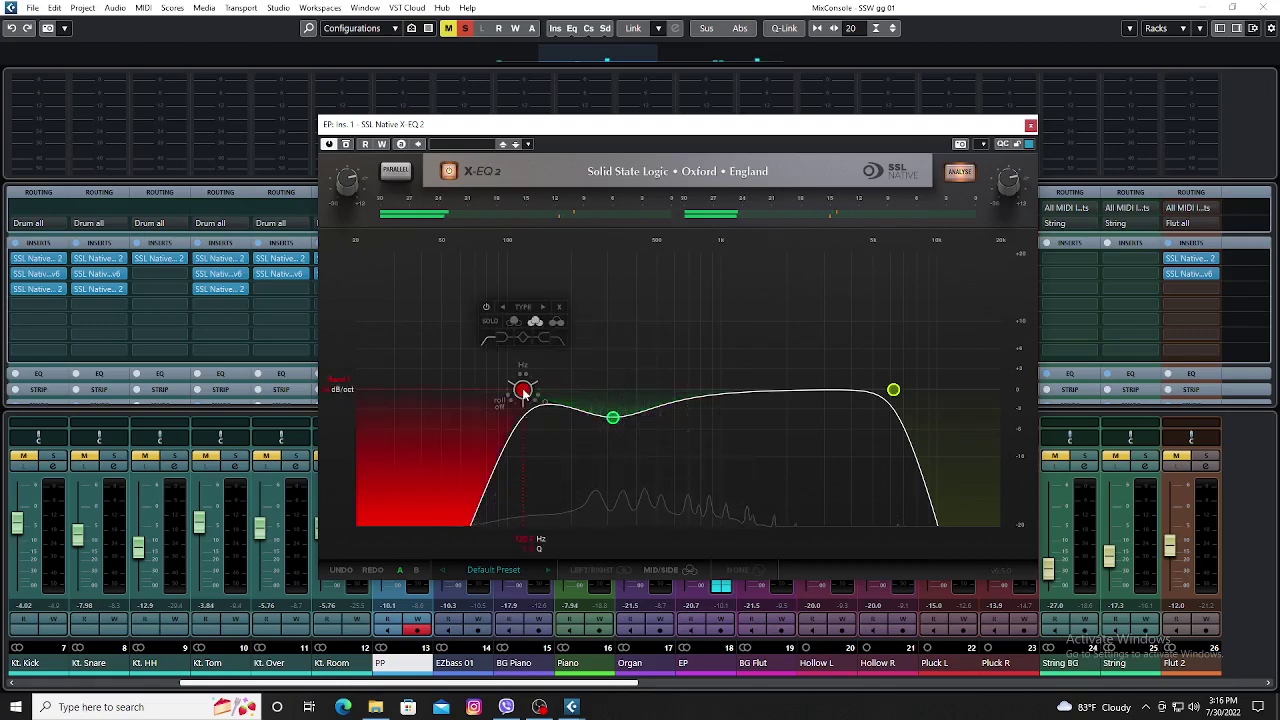
pyautogui.moveTo(522, 393)
pyautogui.mouseDown()
pyautogui.moveTo(522, 548)
pyautogui.moveTo(527, 395)
pyautogui.mouseUp()
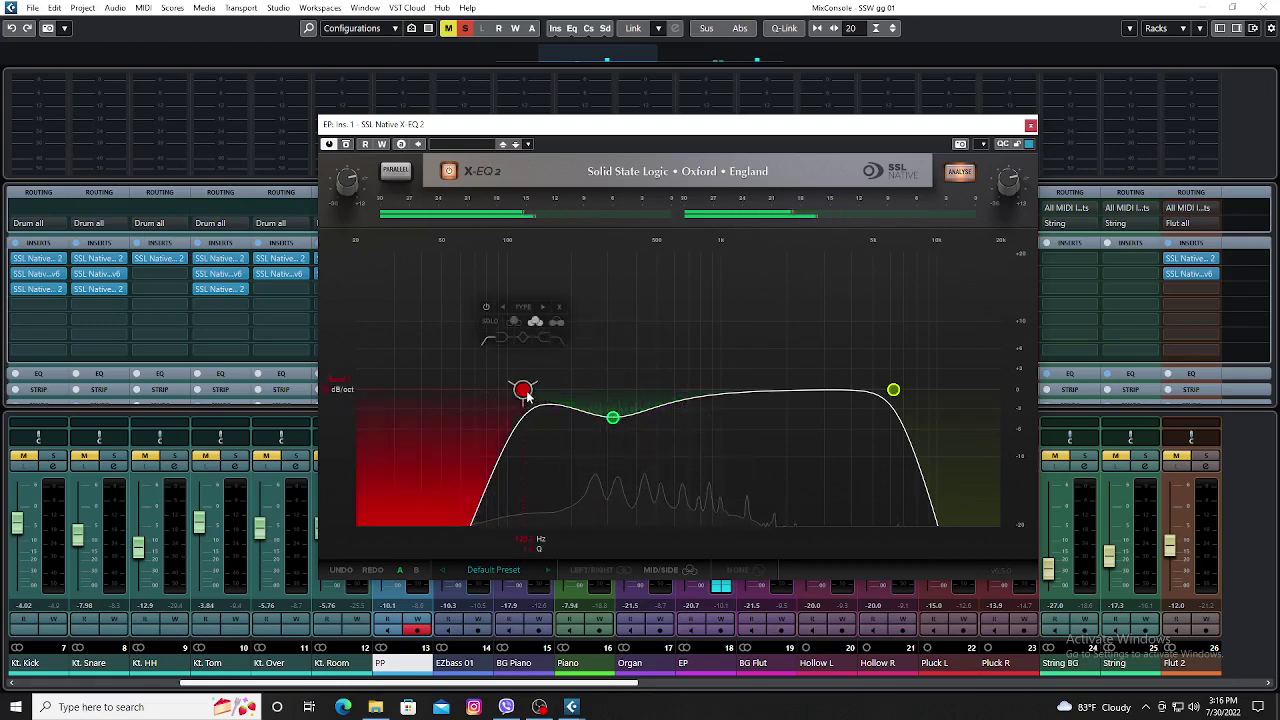
pyautogui.click(612, 417)
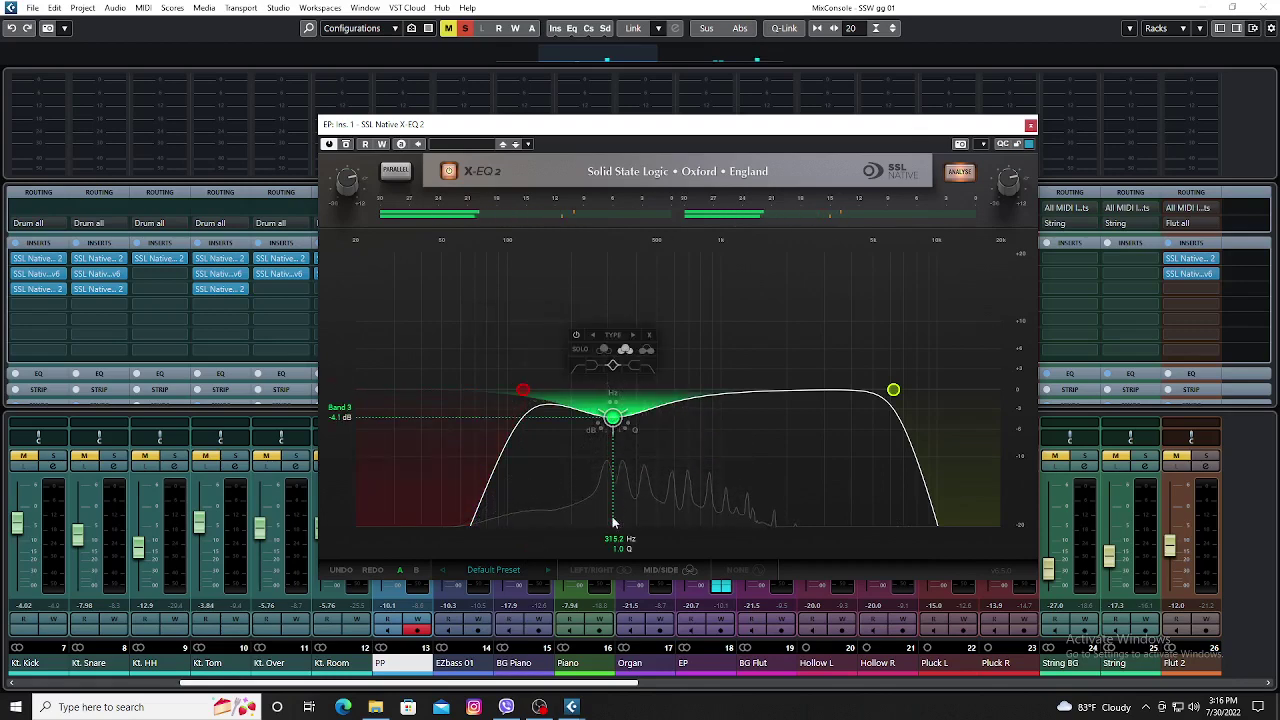
pyautogui.click(893, 390)
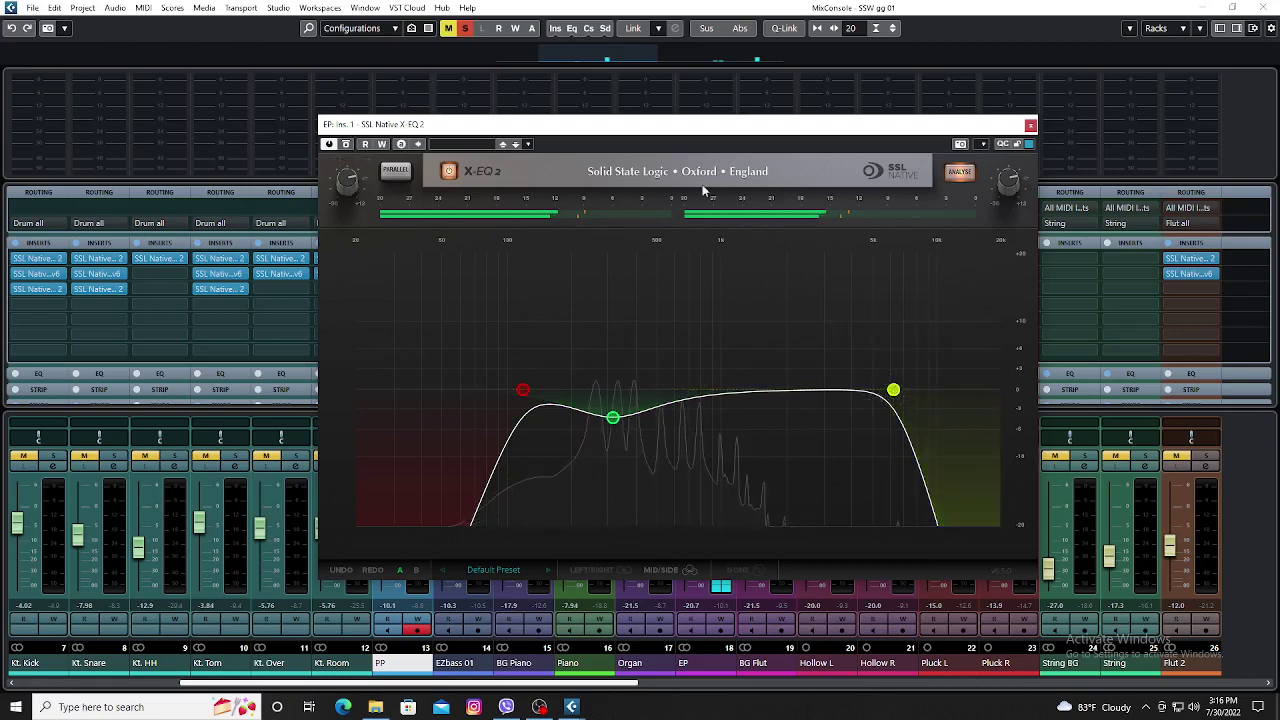
pyautogui.click(1031, 127)
# Examine the pre gain and FX sends in the EP and Organ channel settings, with Organ added to the soloed channels.
pyautogui.click(721, 467)
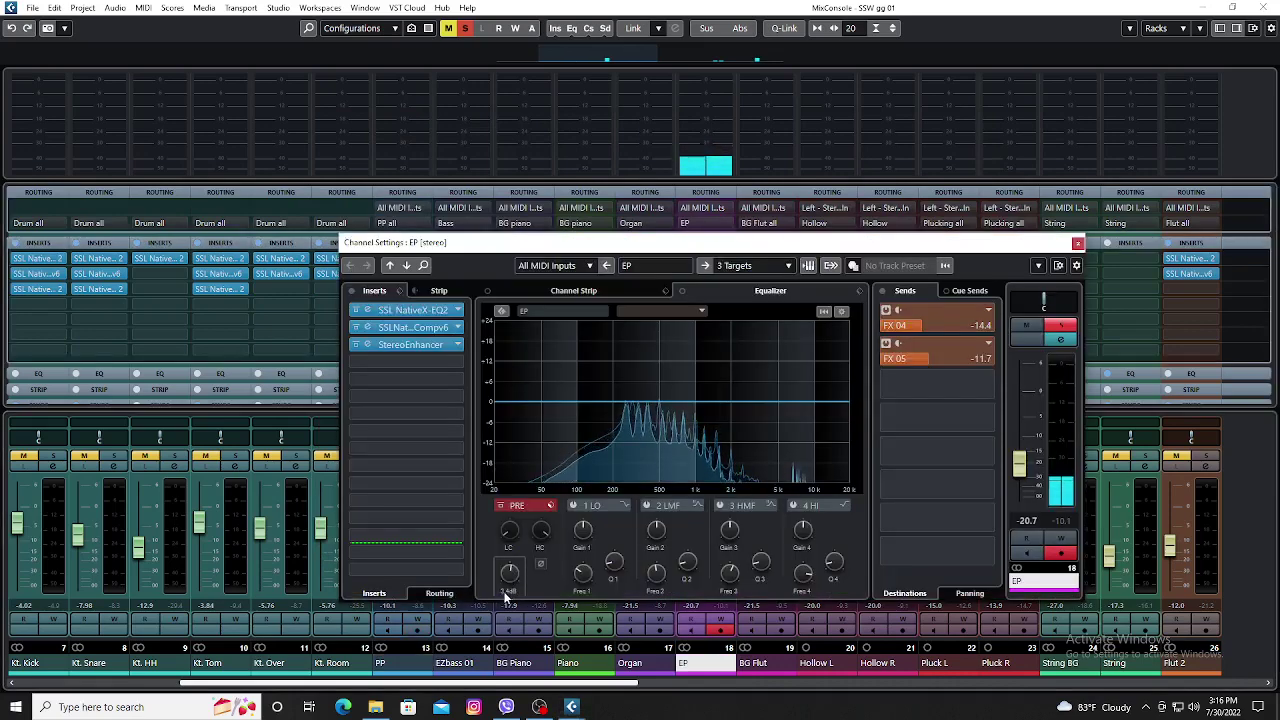
pyautogui.click(1077, 243)
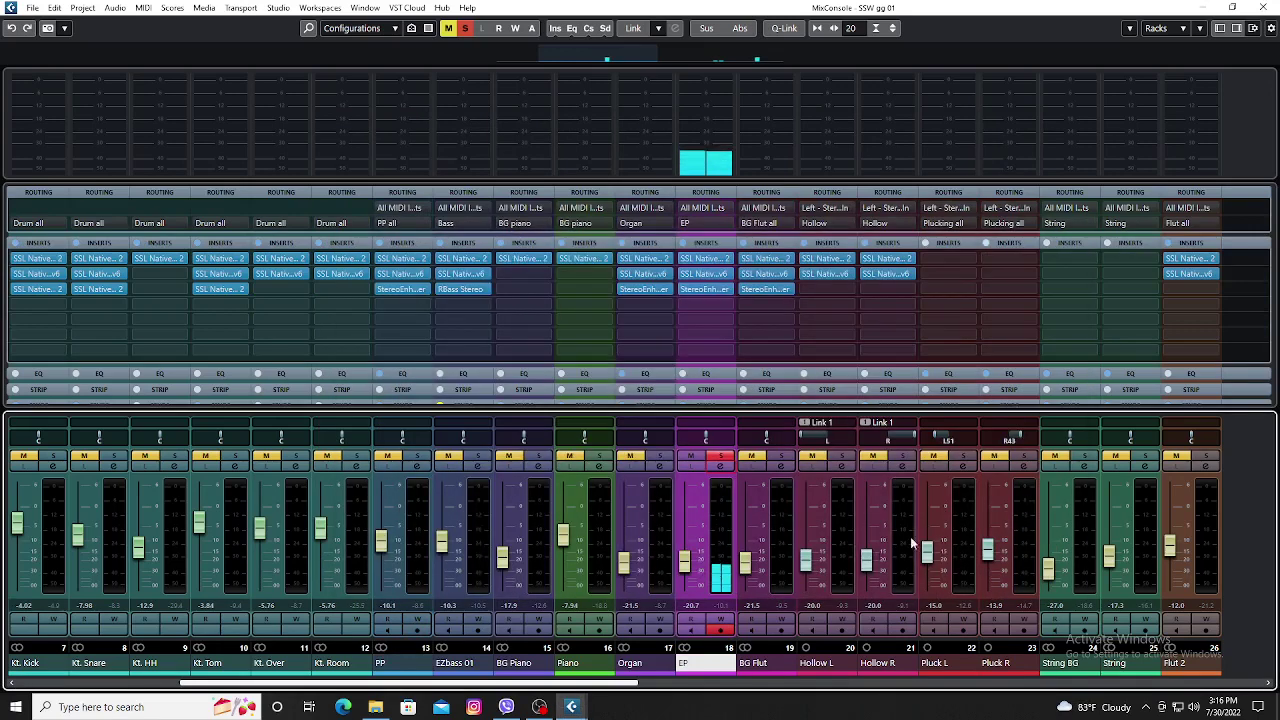
pyautogui.click(660, 466)
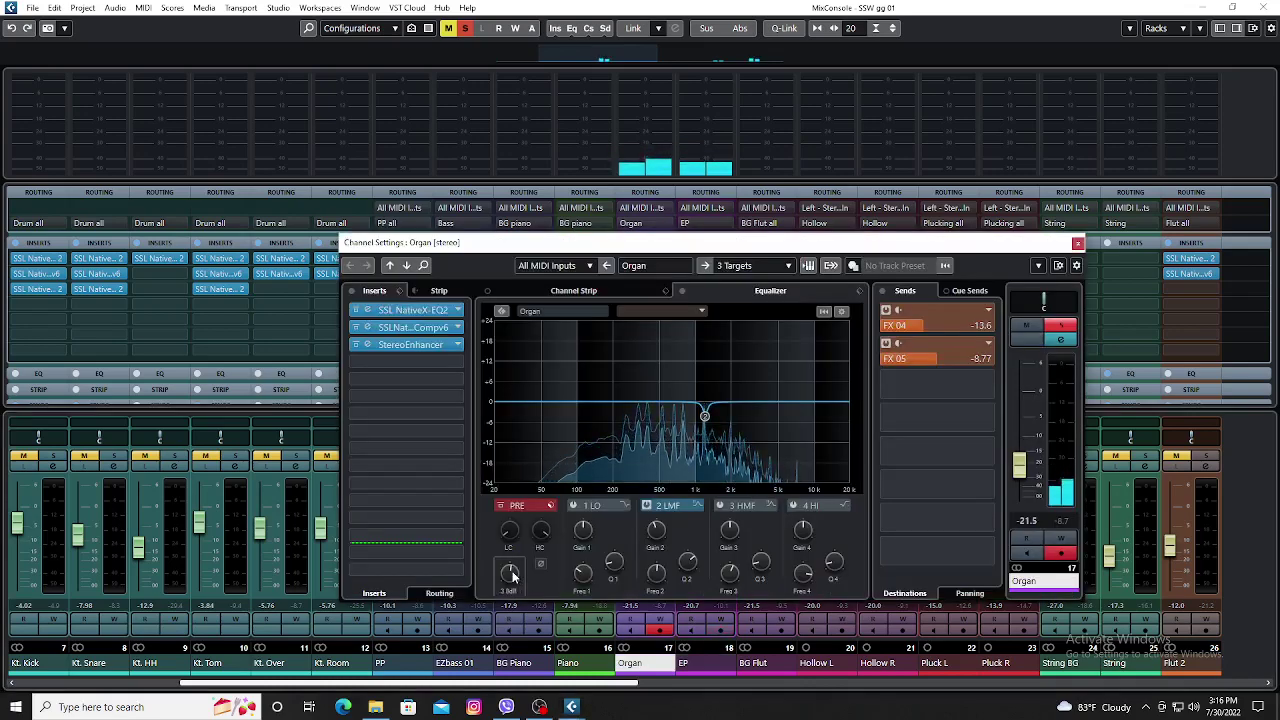
pyautogui.click(1077, 243)
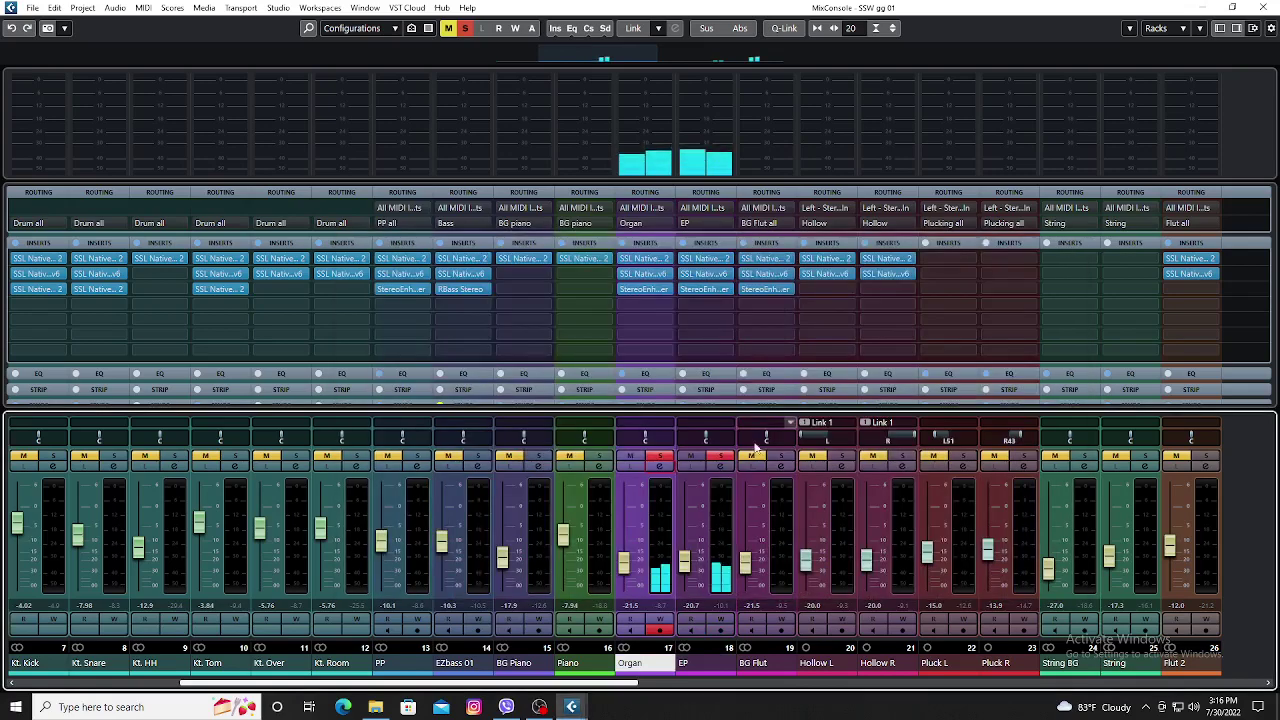
# Add Piano to the soloed channels and examine the pre gain and FX sends in its channel settings.
pyautogui.click(600, 466)
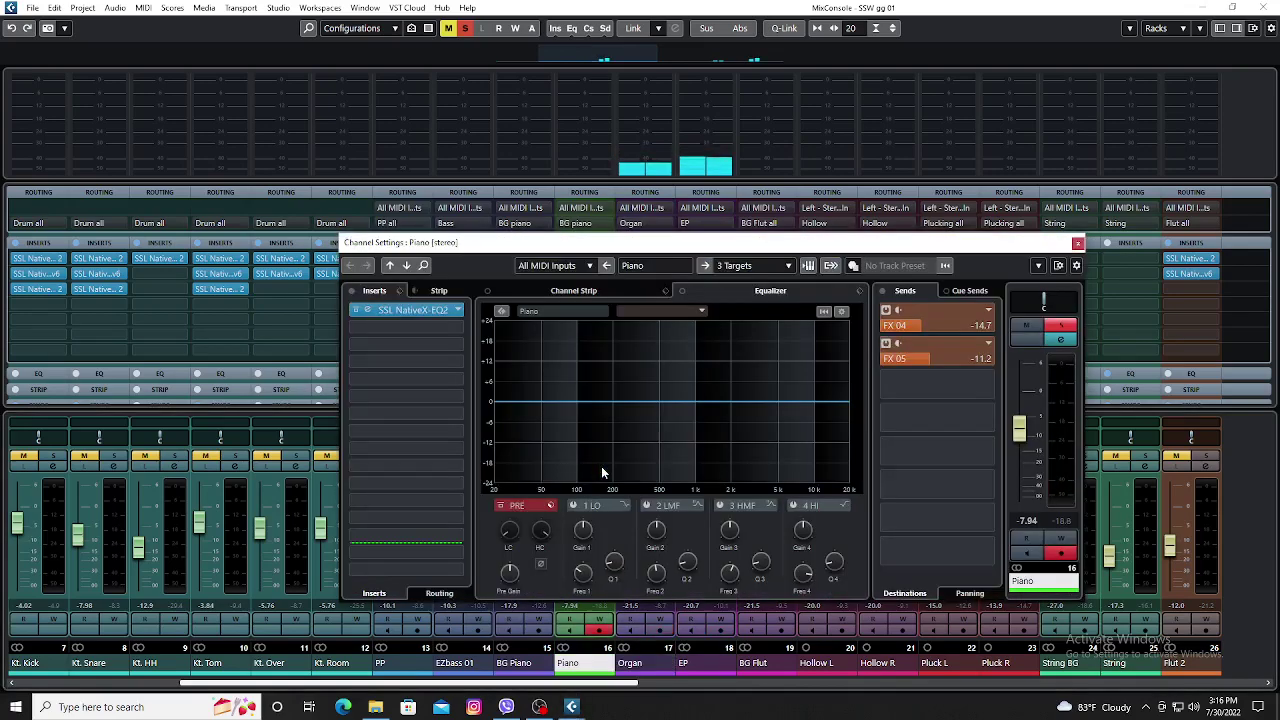
pyautogui.click(513, 578)
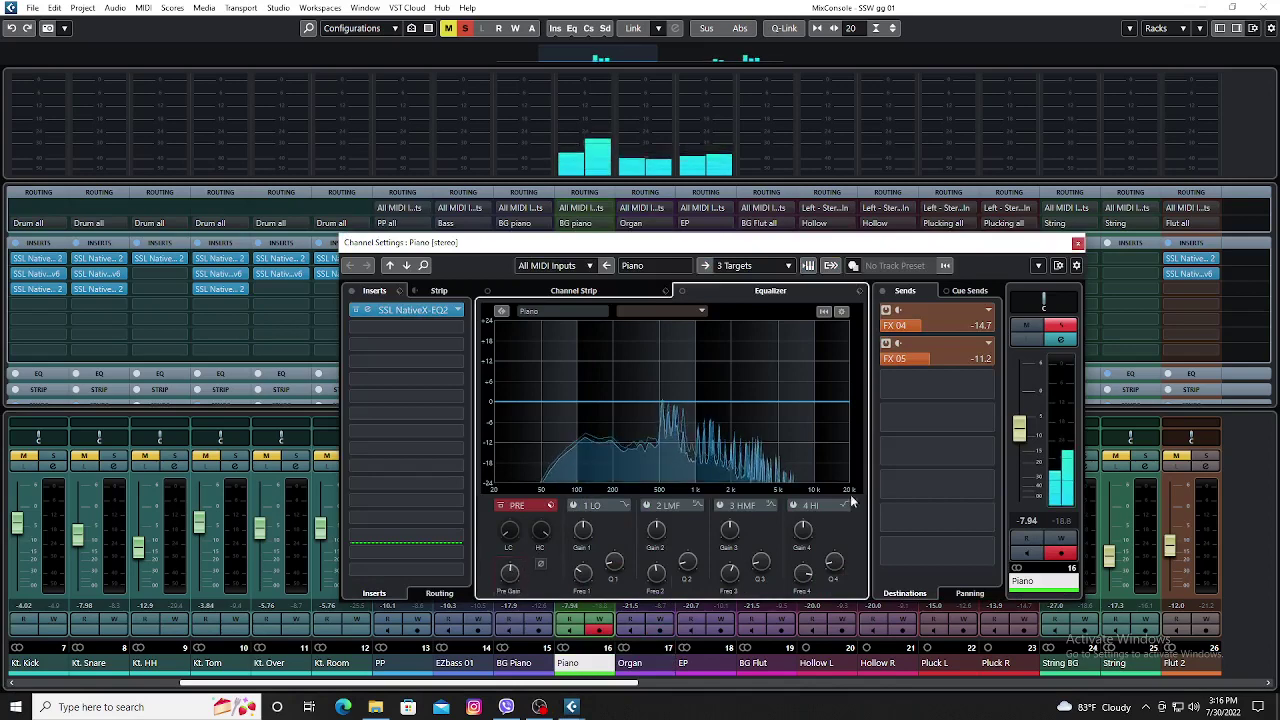
pyautogui.click(1077, 243)
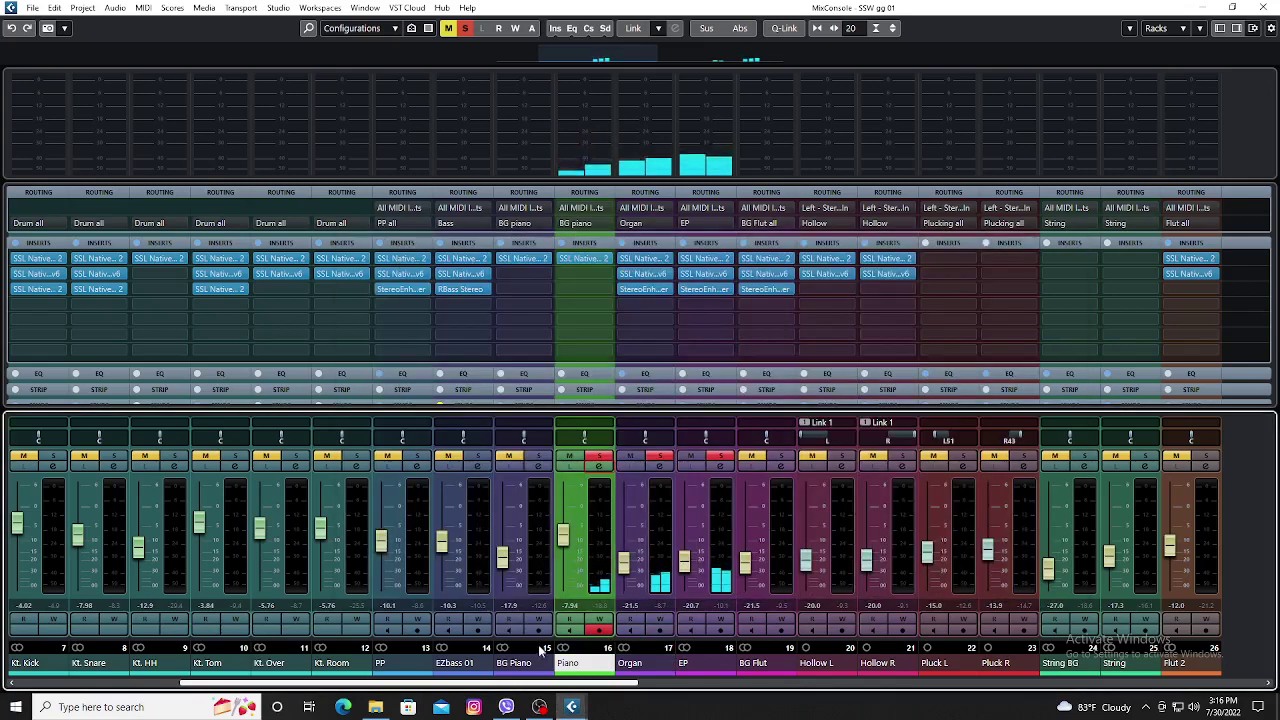
# Add BG Piano to the soloed channels and examine the FX 04 and FX 05 sends in its channel settings.
pyautogui.click(539, 458)
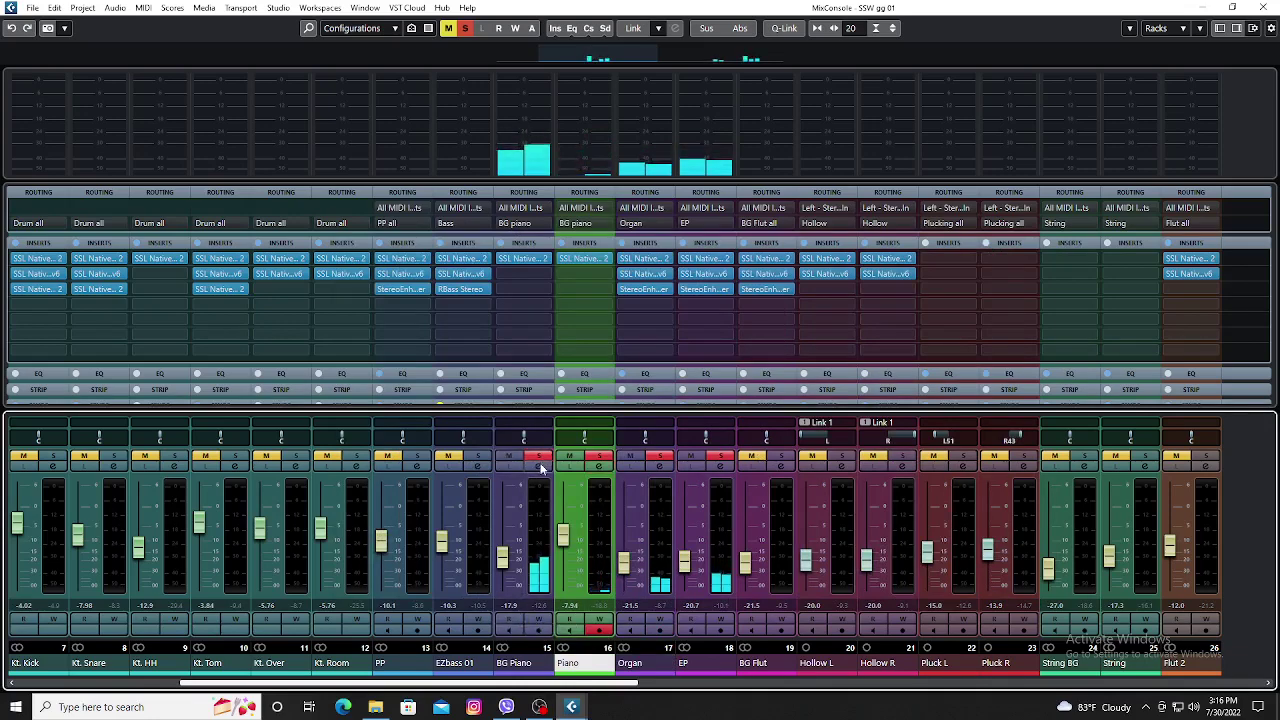
pyautogui.click(539, 467)
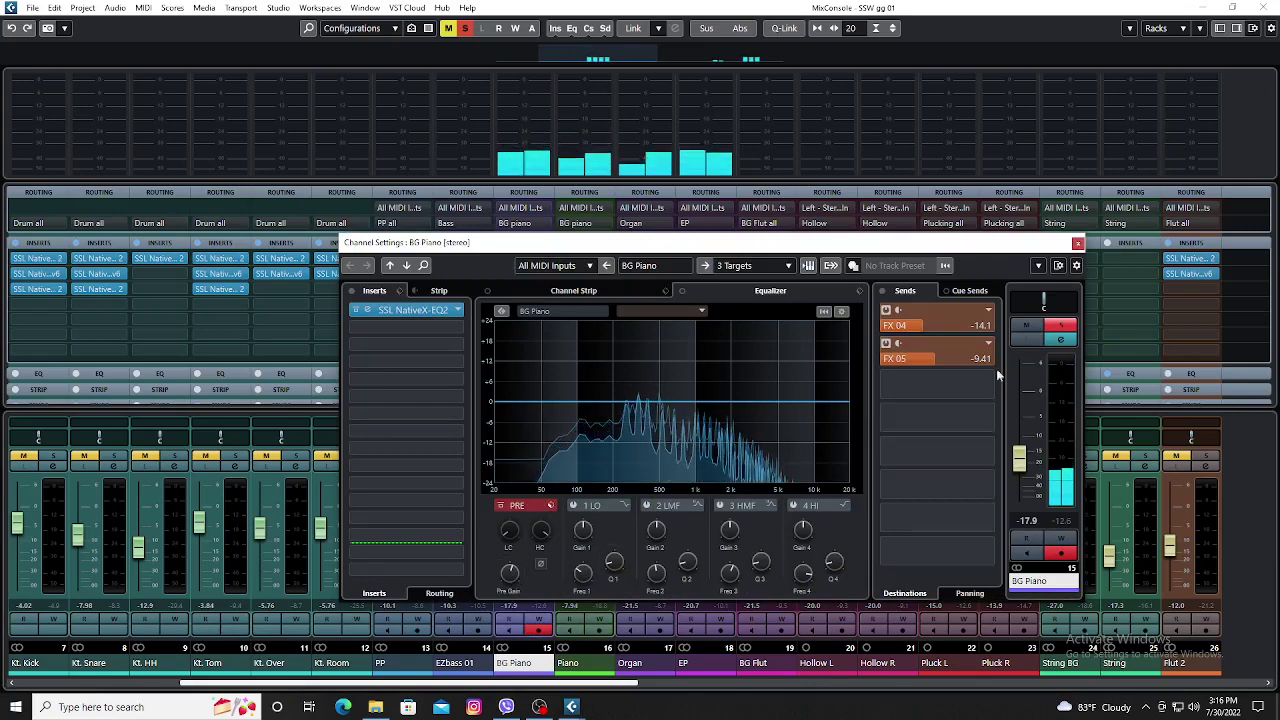
pyautogui.click(1077, 243)
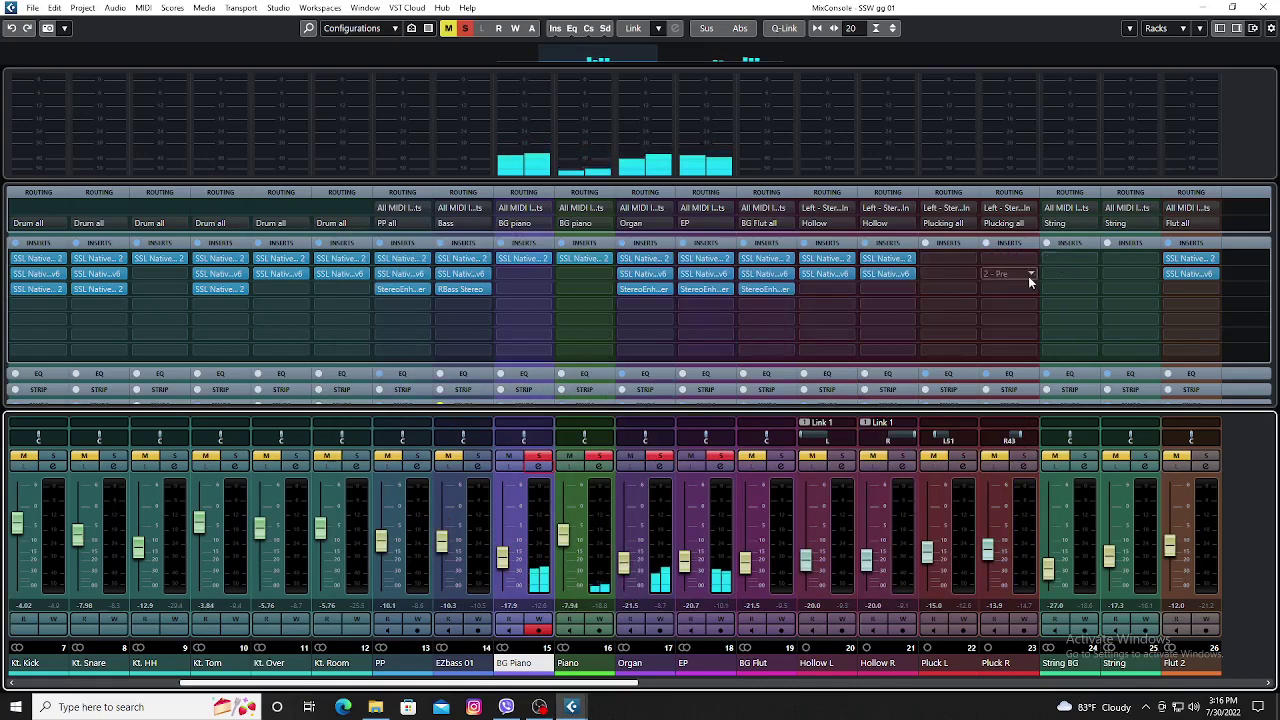
# Solo BG Flut alone, clearing the other solos, and examine the filters and mid band of its X-EQ 2 against the live signal.
pyautogui.click(786, 460)
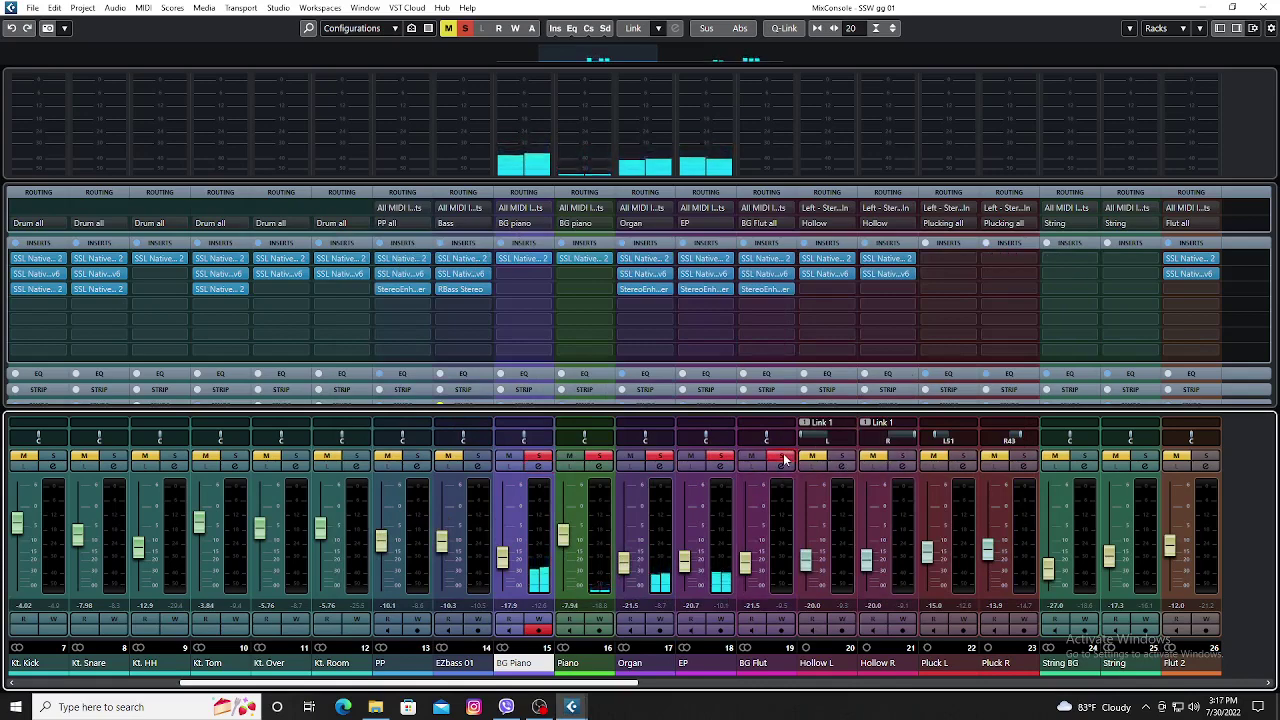
pyautogui.click(757, 260)
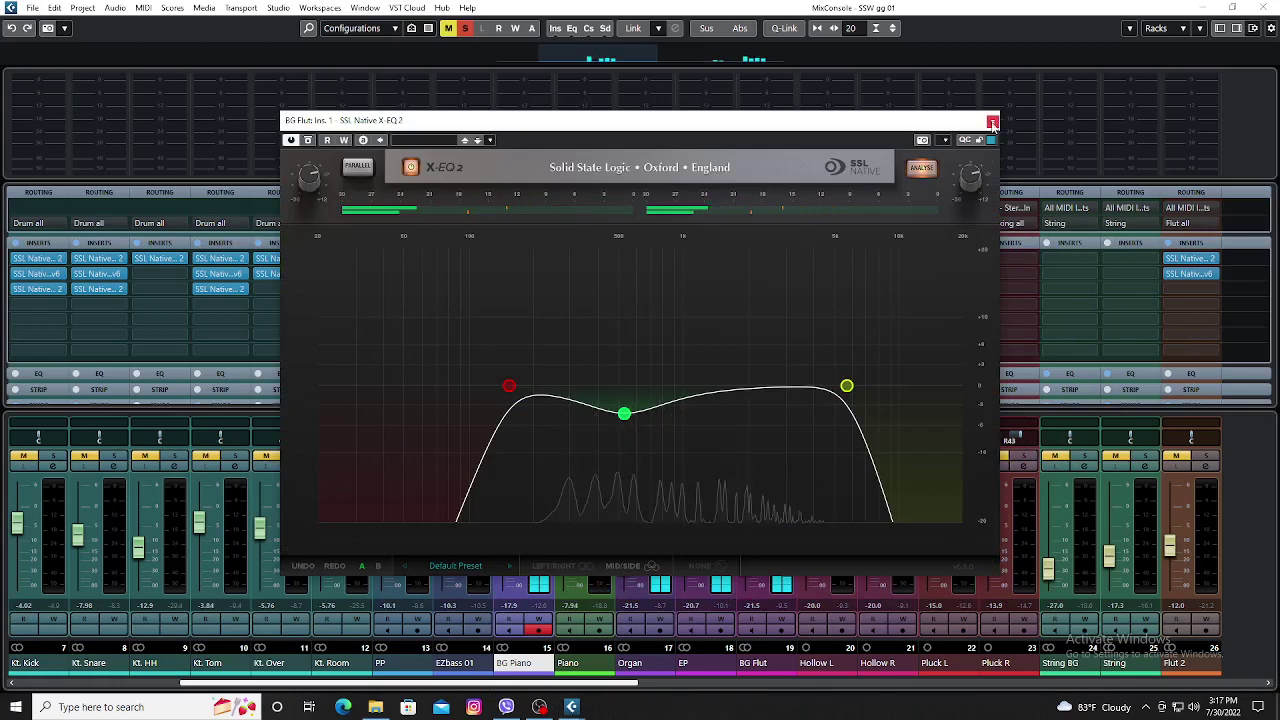
pyautogui.click(992, 122)
pyautogui.click(464, 28)
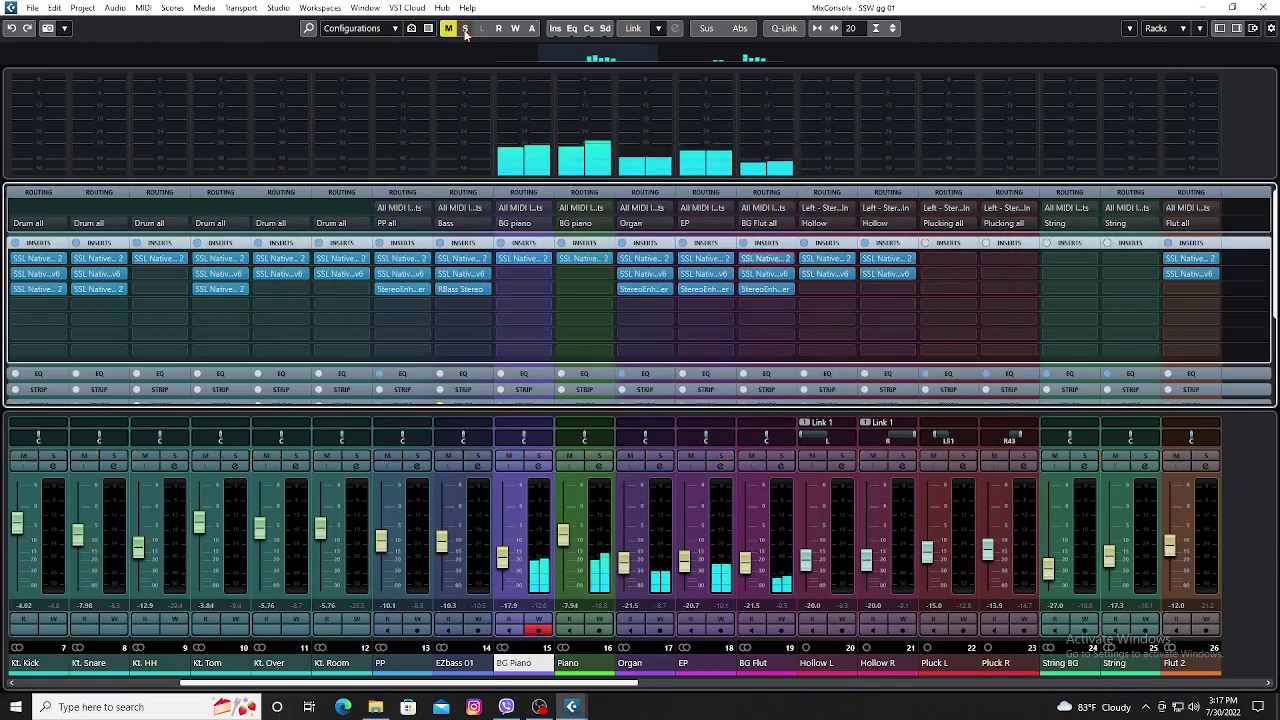
pyautogui.click(786, 460)
pyautogui.click(784, 459)
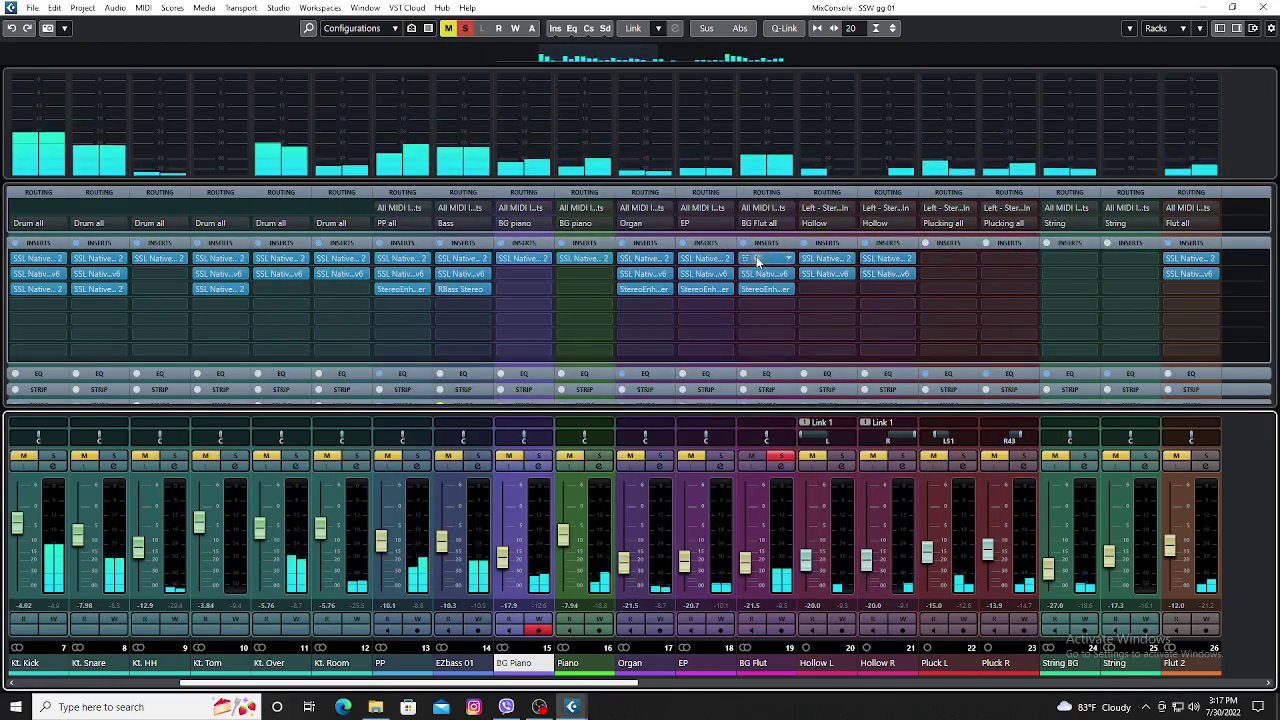
pyautogui.click(757, 260)
pyautogui.moveTo(623, 414)
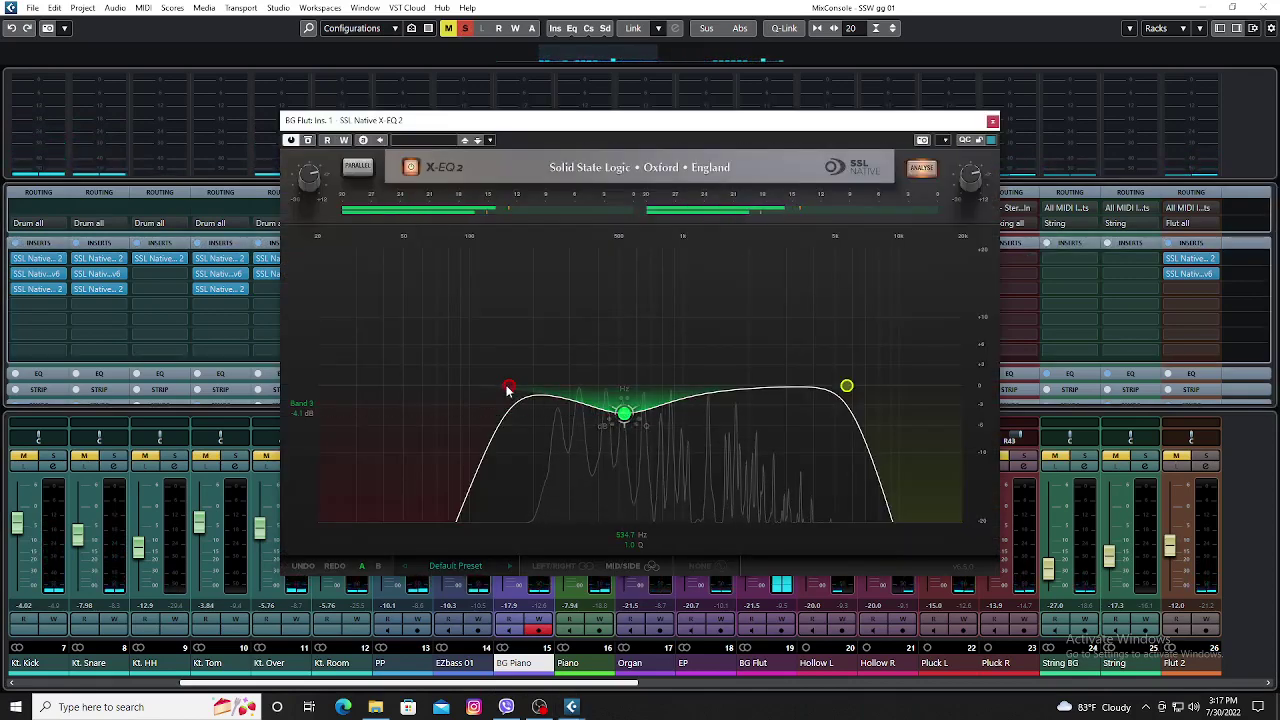
pyautogui.moveTo(509, 389)
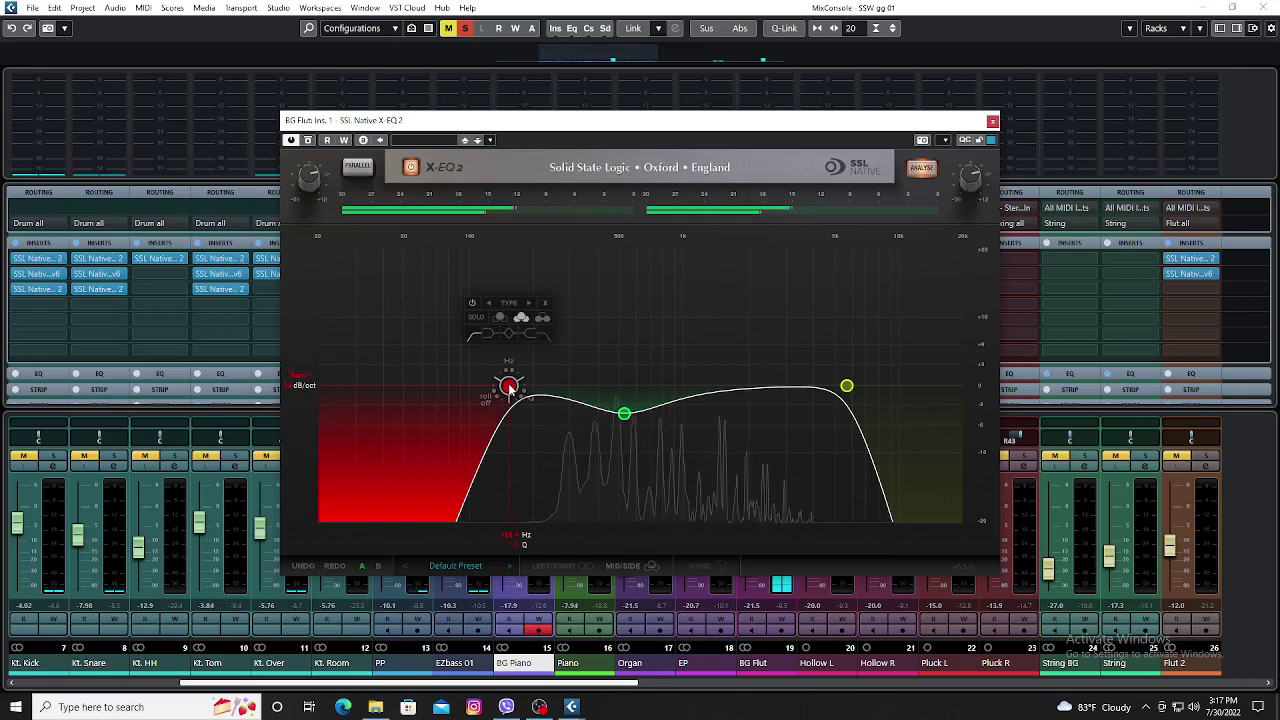
pyautogui.moveTo(847, 389)
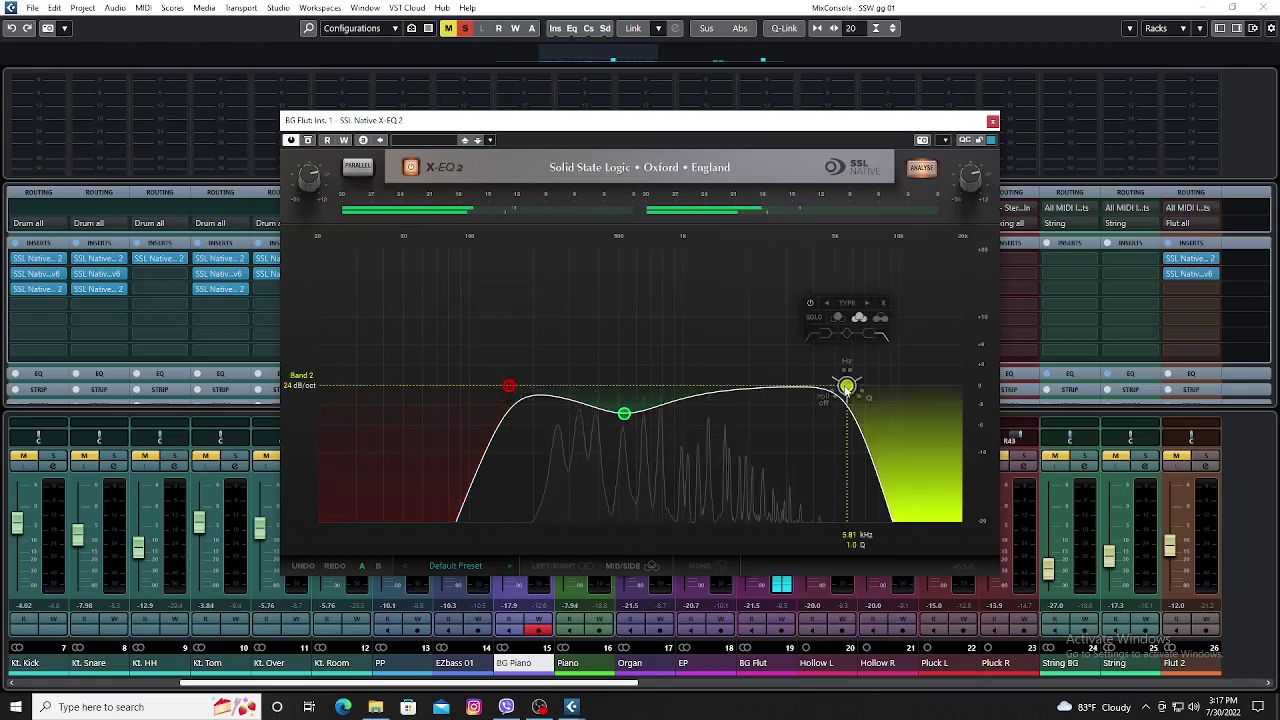
pyautogui.click(992, 122)
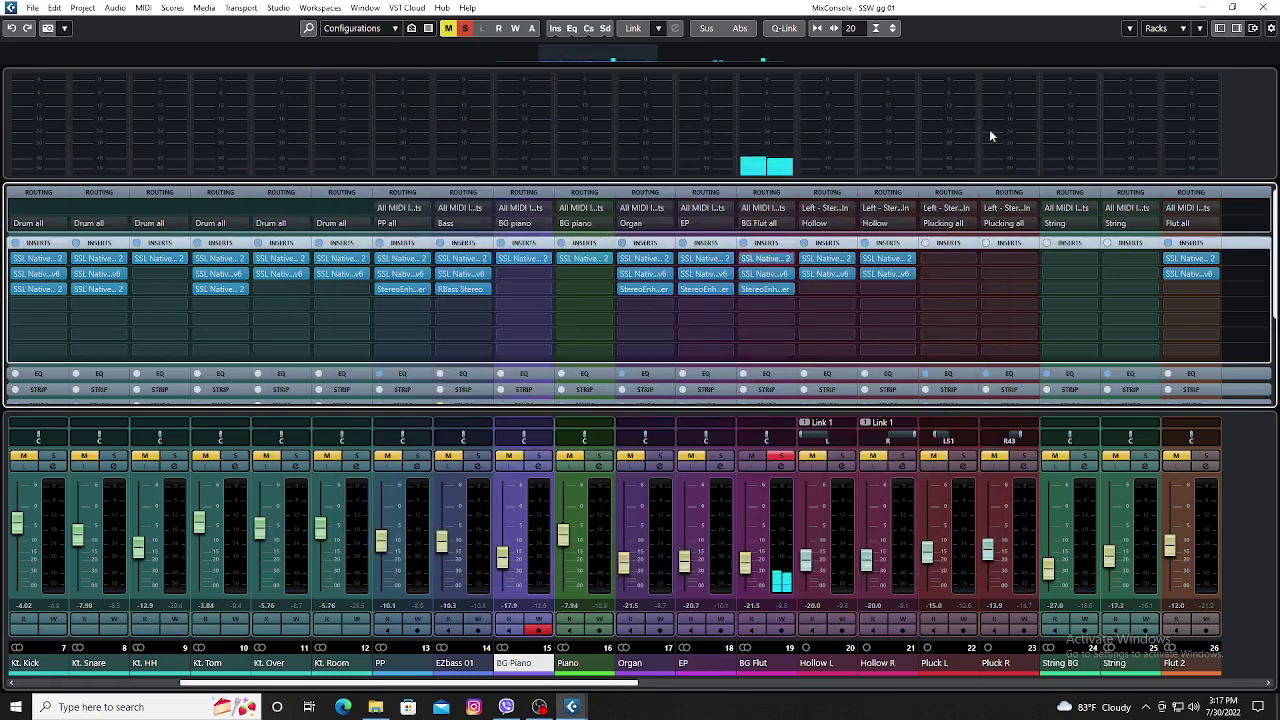
# Examine the compressor settings of BG Flut's X-ValveComp and the width setting of its StereoEnhancer.
pyautogui.click(756, 275)
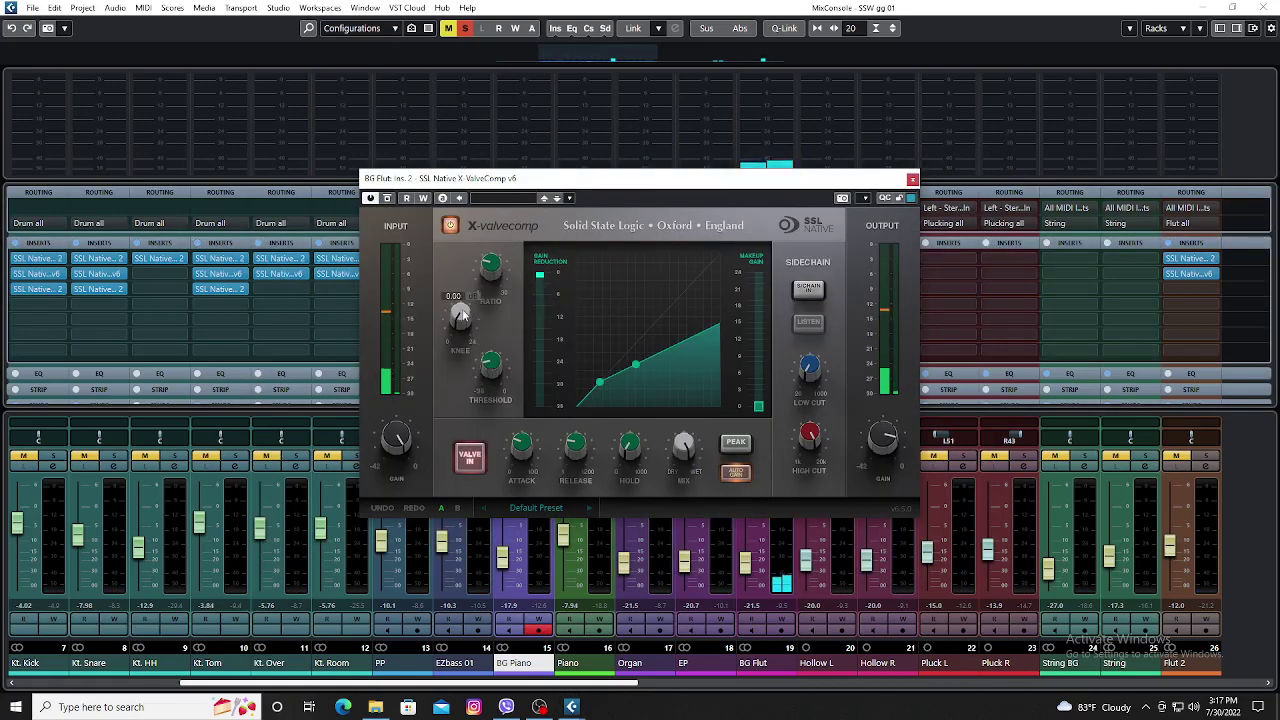
pyautogui.moveTo(518, 447)
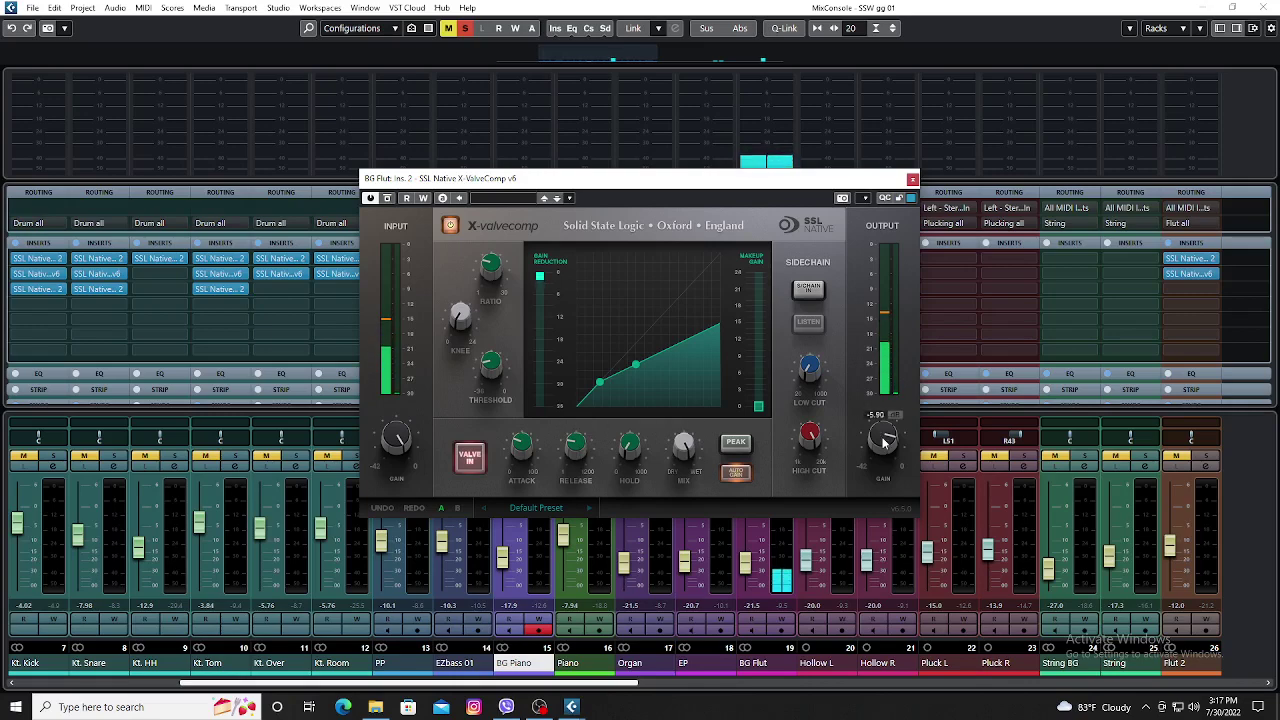
pyautogui.click(912, 180)
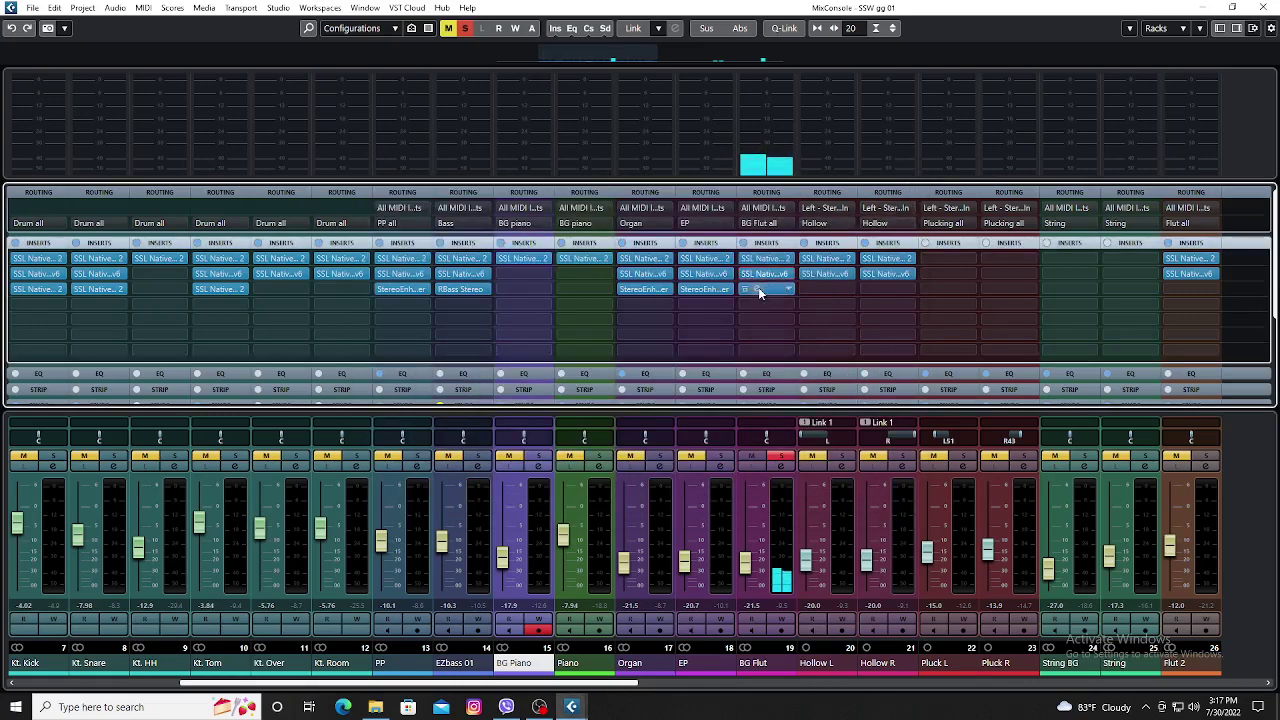
pyautogui.moveTo(758, 287); pyautogui.dragTo(758, 287)
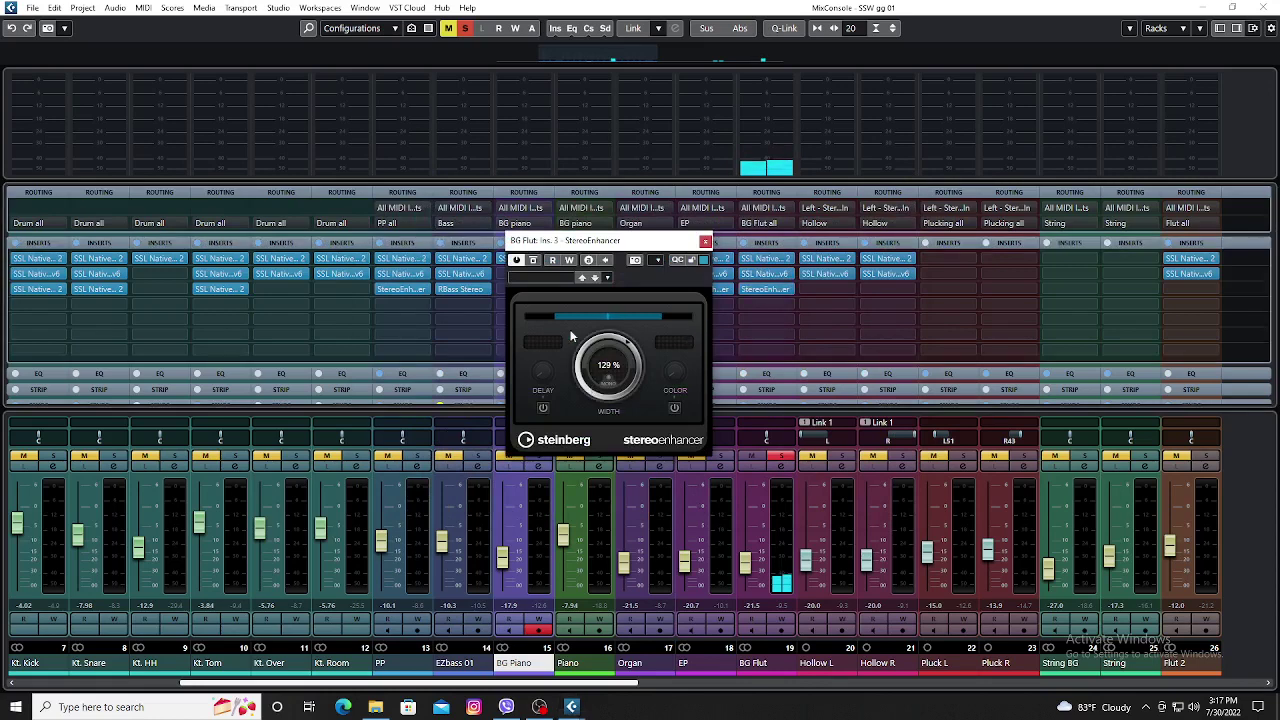
pyautogui.click(705, 241)
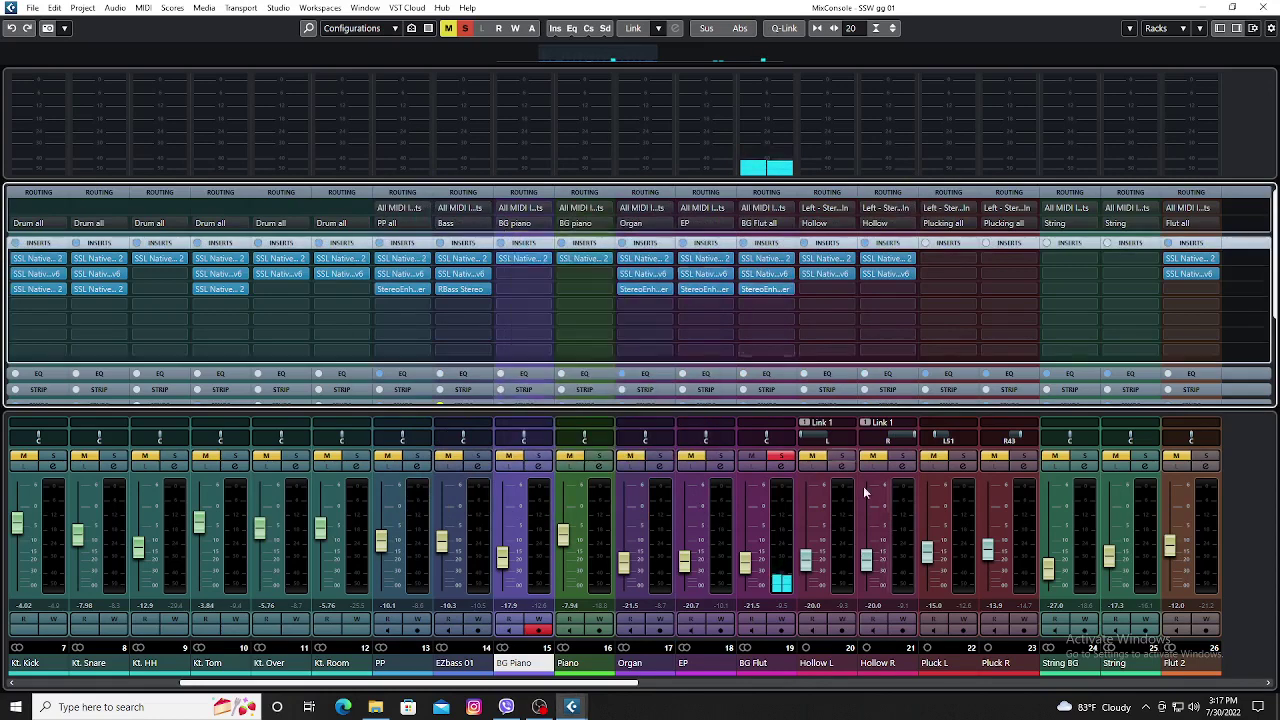
# Solo the linked Hollow L and Hollow R channels instead of BG Flut and audition each band of Hollow L's X-EQ 2.
pyautogui.click(845, 459)
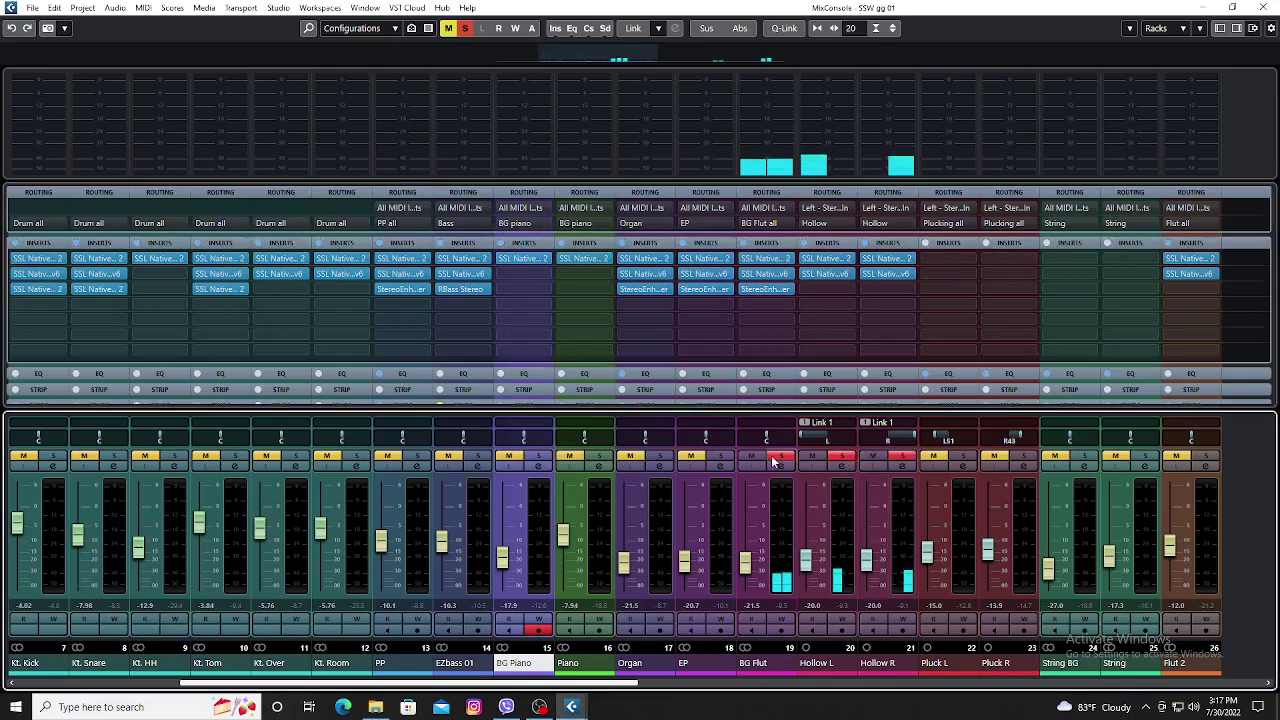
pyautogui.click(820, 262)
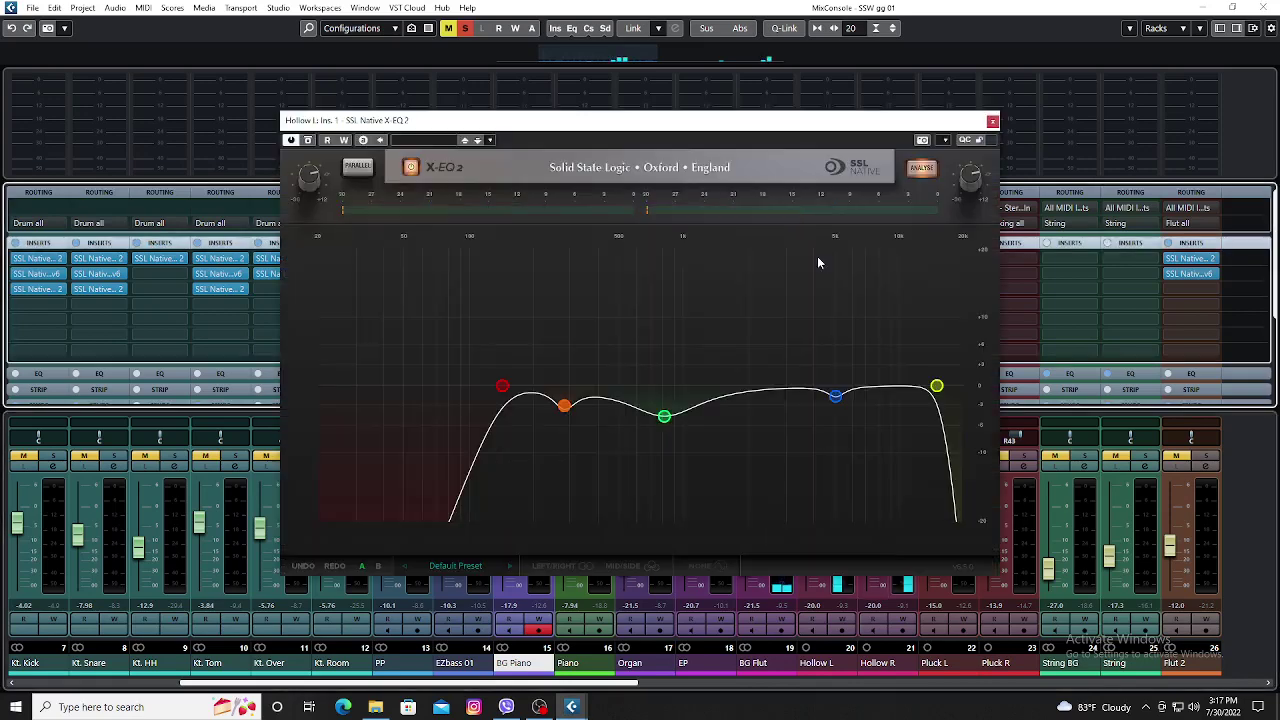
pyautogui.click(502, 386)
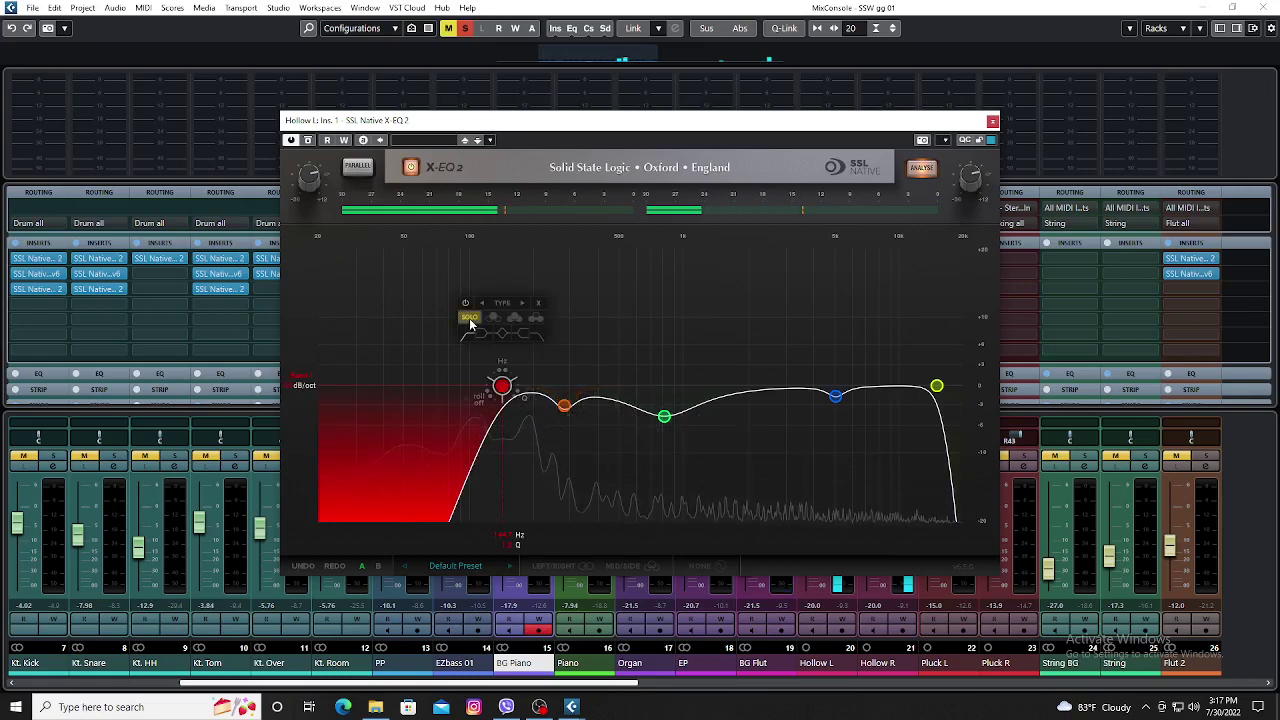
pyautogui.click(564, 409)
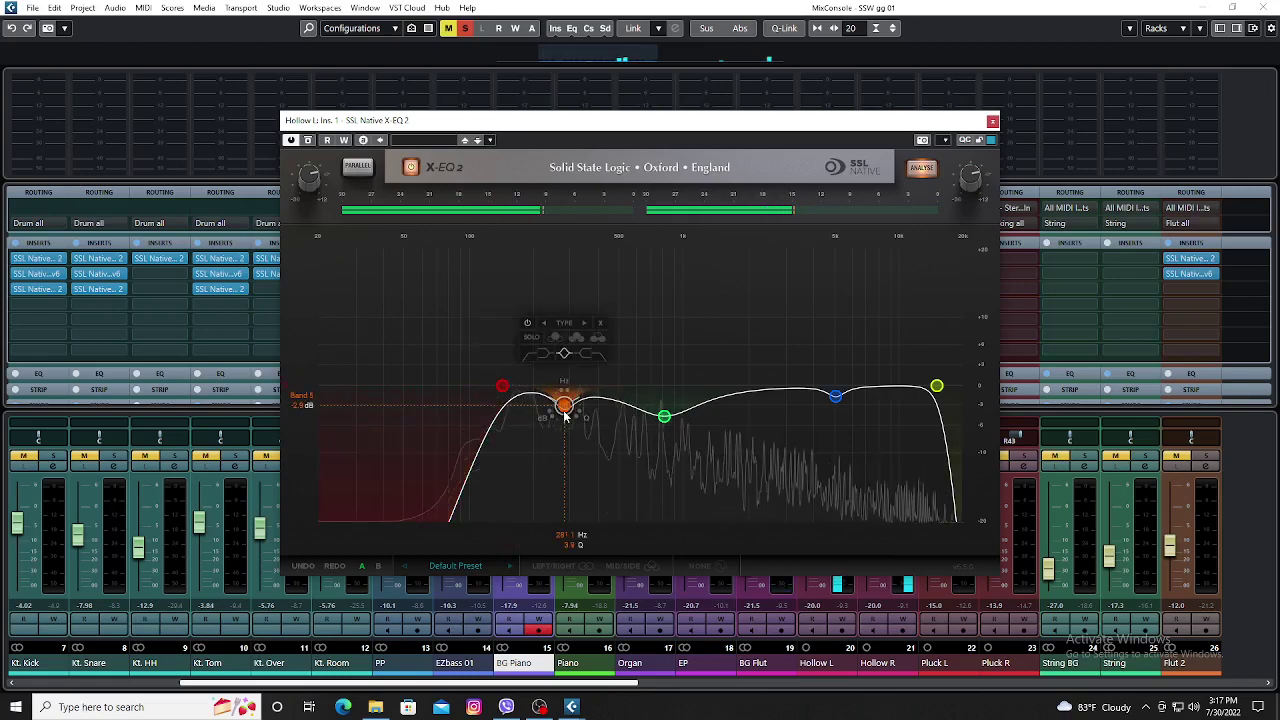
pyautogui.click(665, 416)
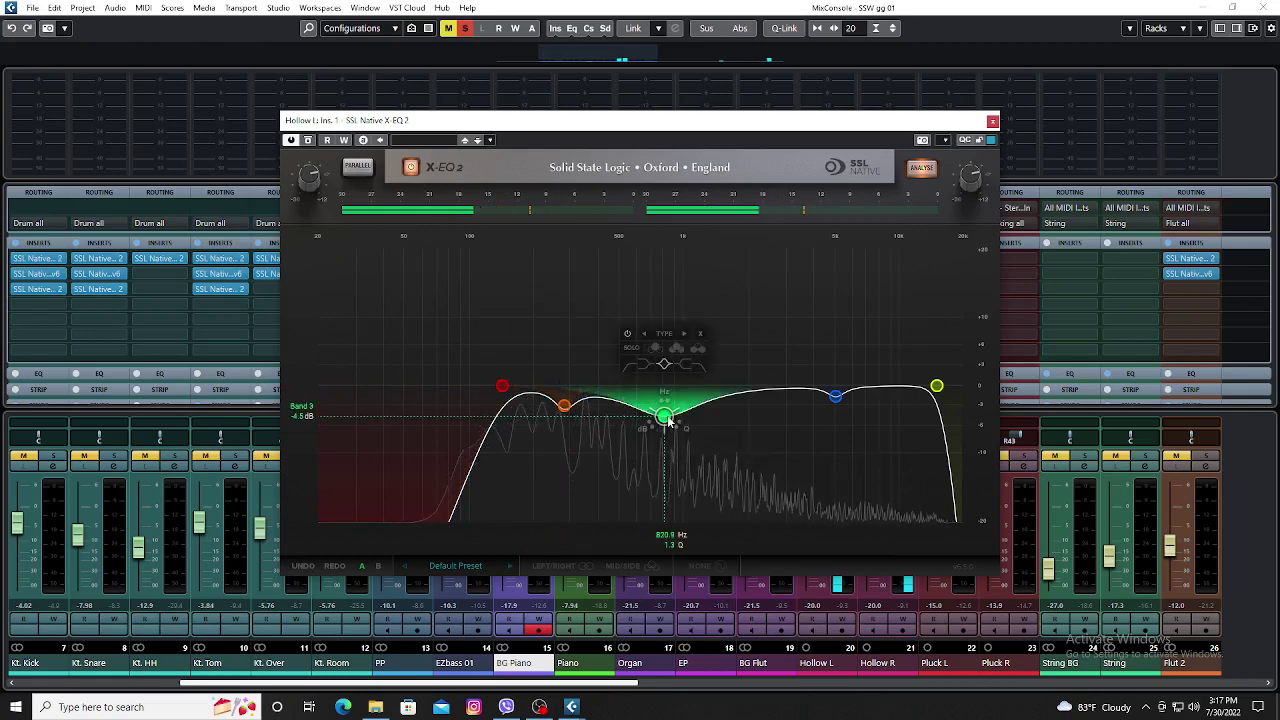
pyautogui.click(835, 397)
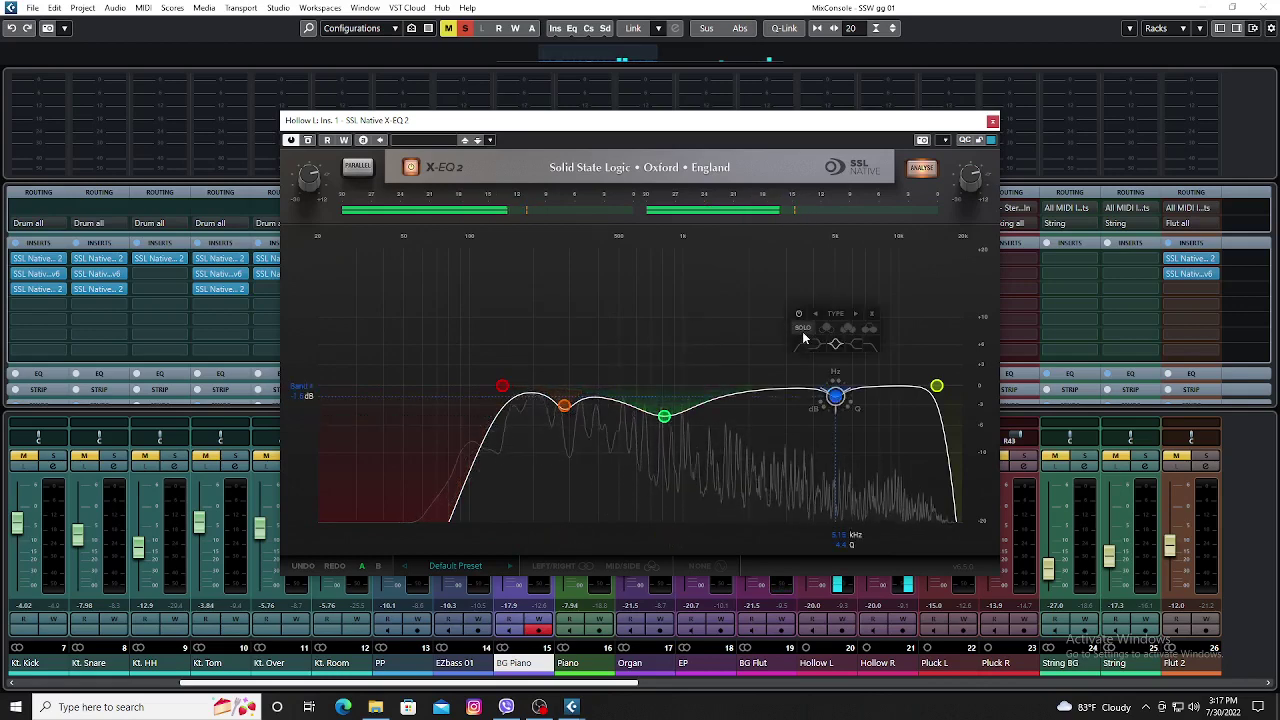
pyautogui.click(936, 386)
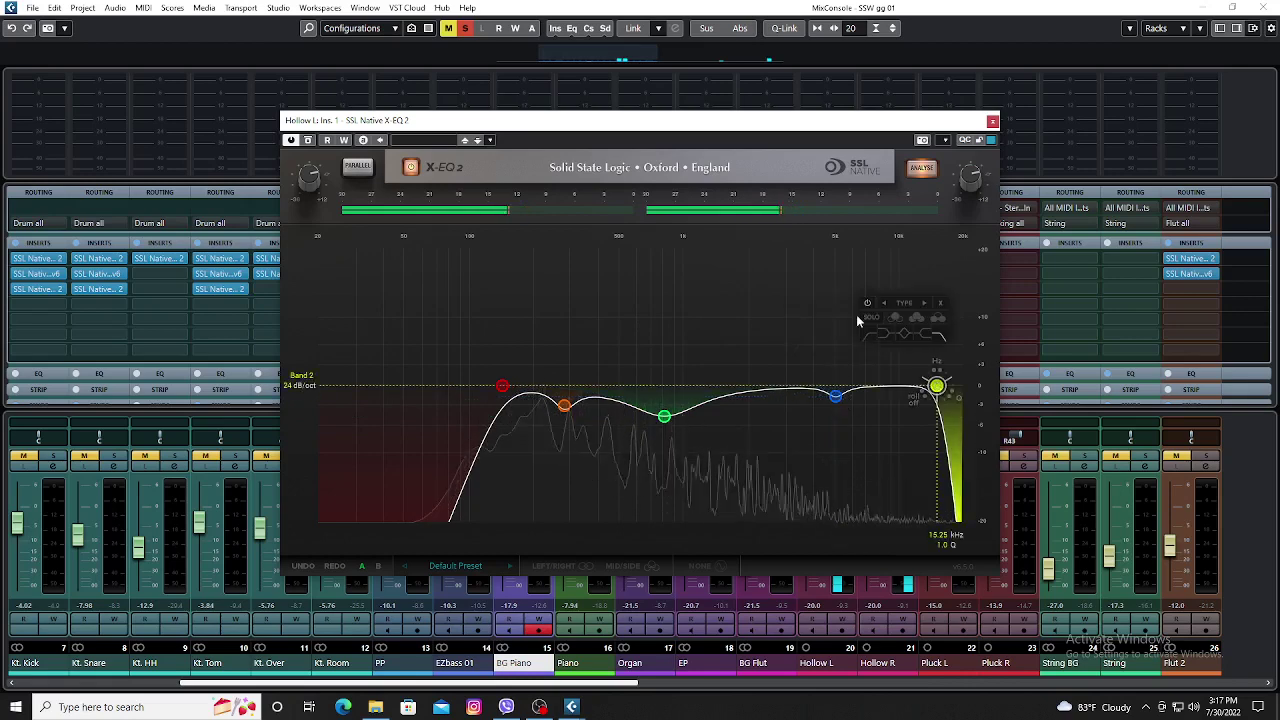
pyautogui.click(992, 121)
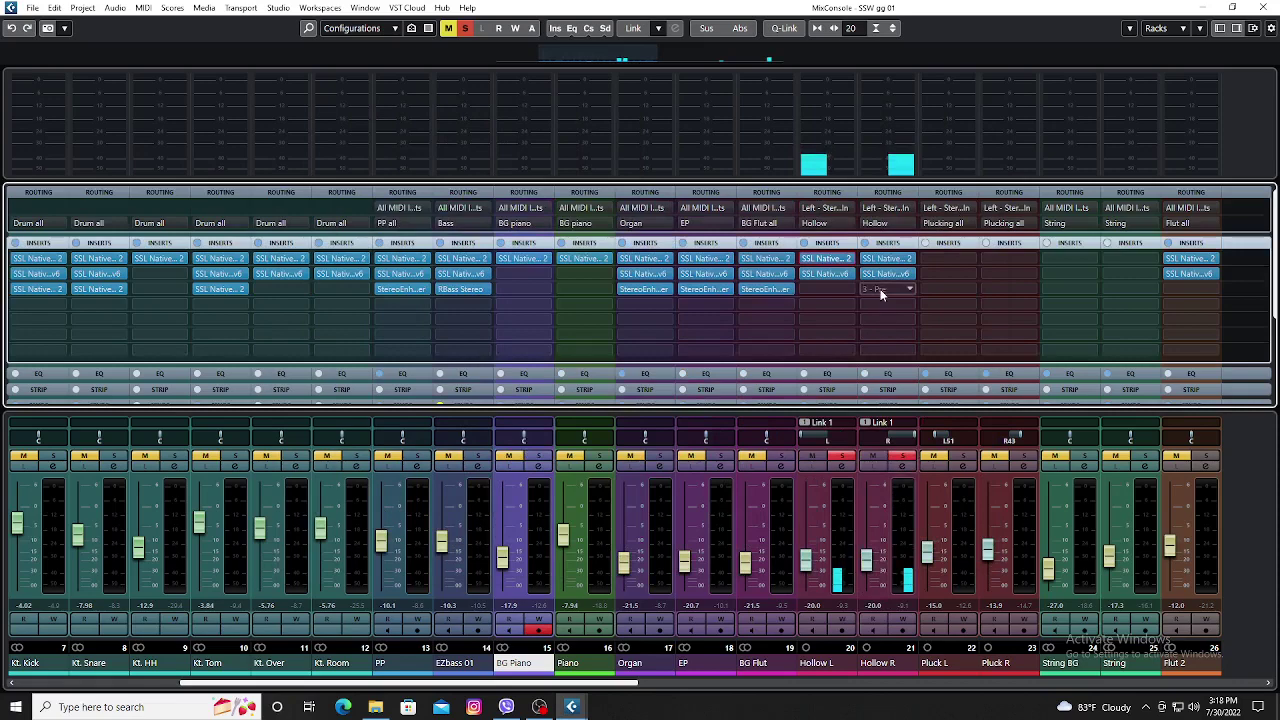
# Examine the X-EQ 2 curve and the X-ValveComp settings on the Hollow R channel.
pyautogui.click(881, 262)
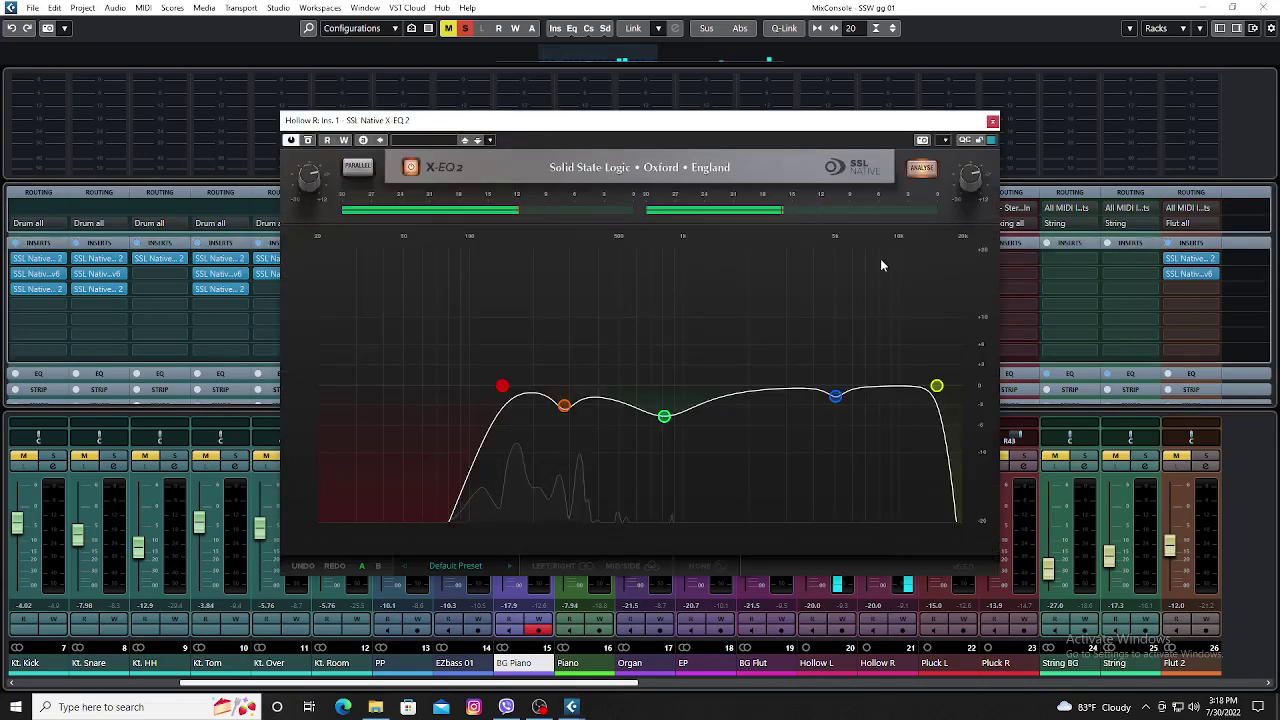
pyautogui.click(992, 121)
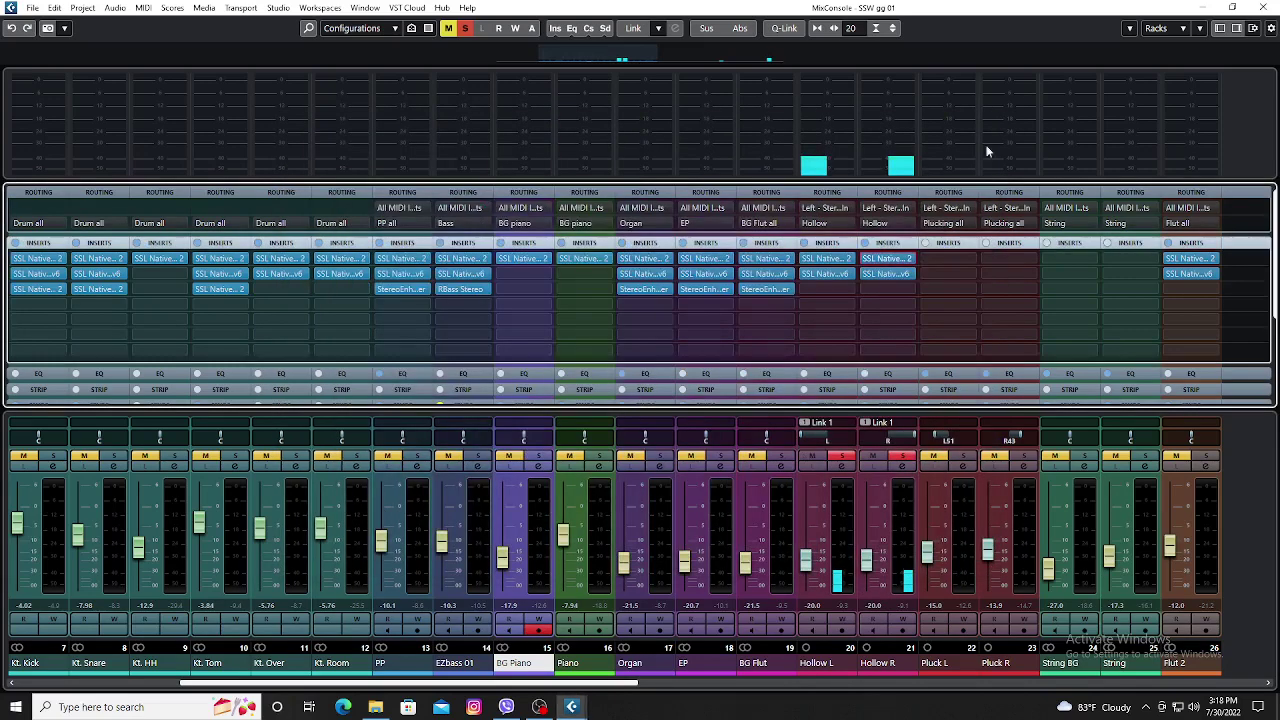
pyautogui.click(877, 273)
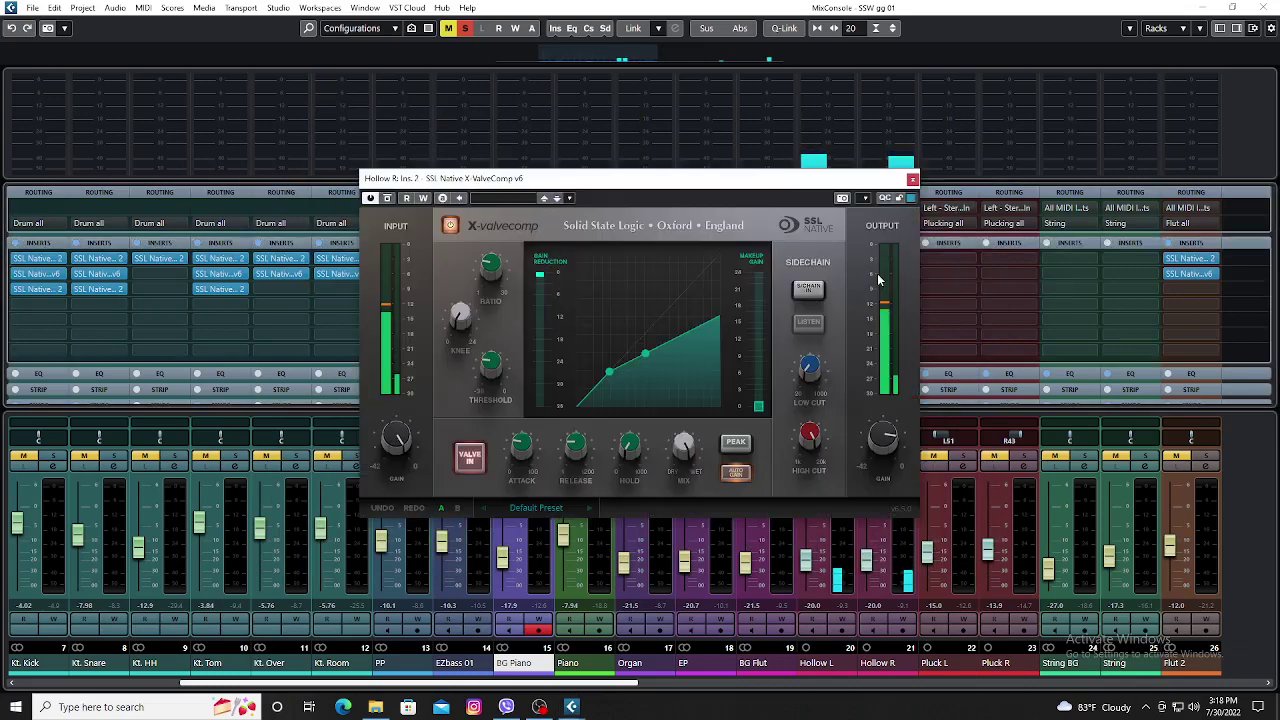
pyautogui.click(912, 180)
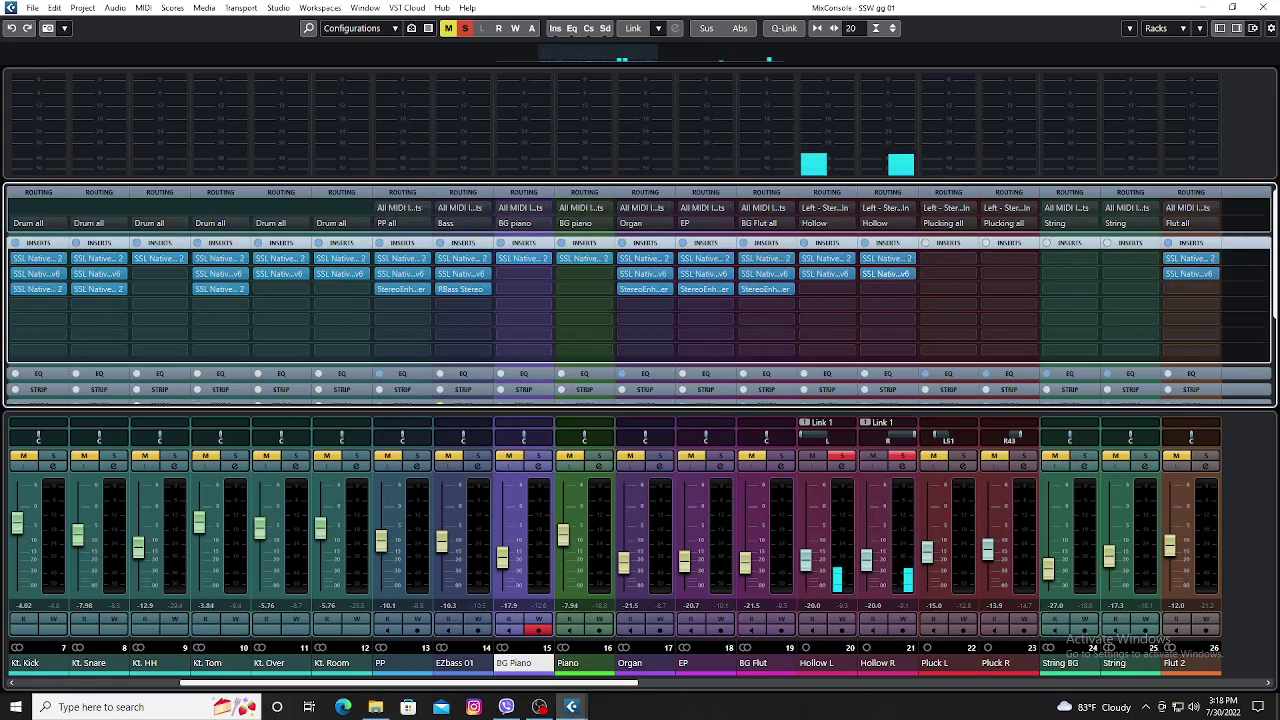
# Return to the project window, restart playback and solo the instrument tracks from Kontakt 01 down to Bell 2.
pyautogui.click(1262, 7)
pyautogui.click(1220, 28)
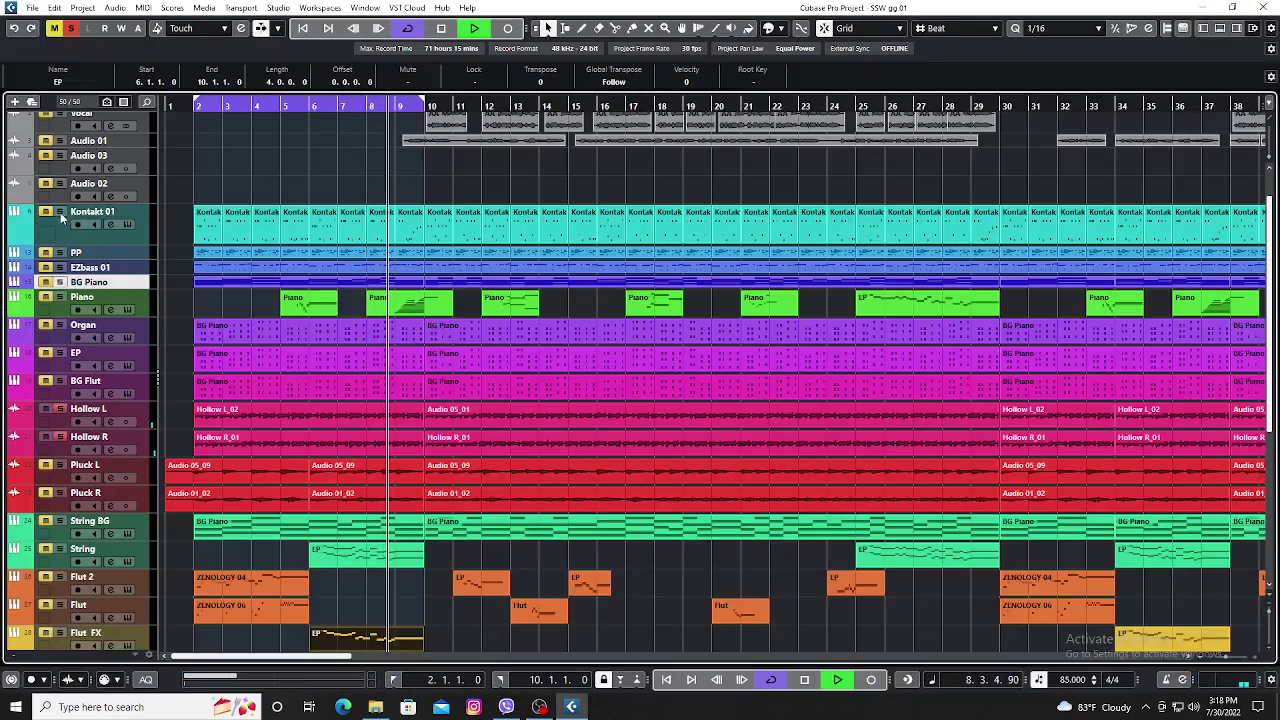
pyautogui.press('space')
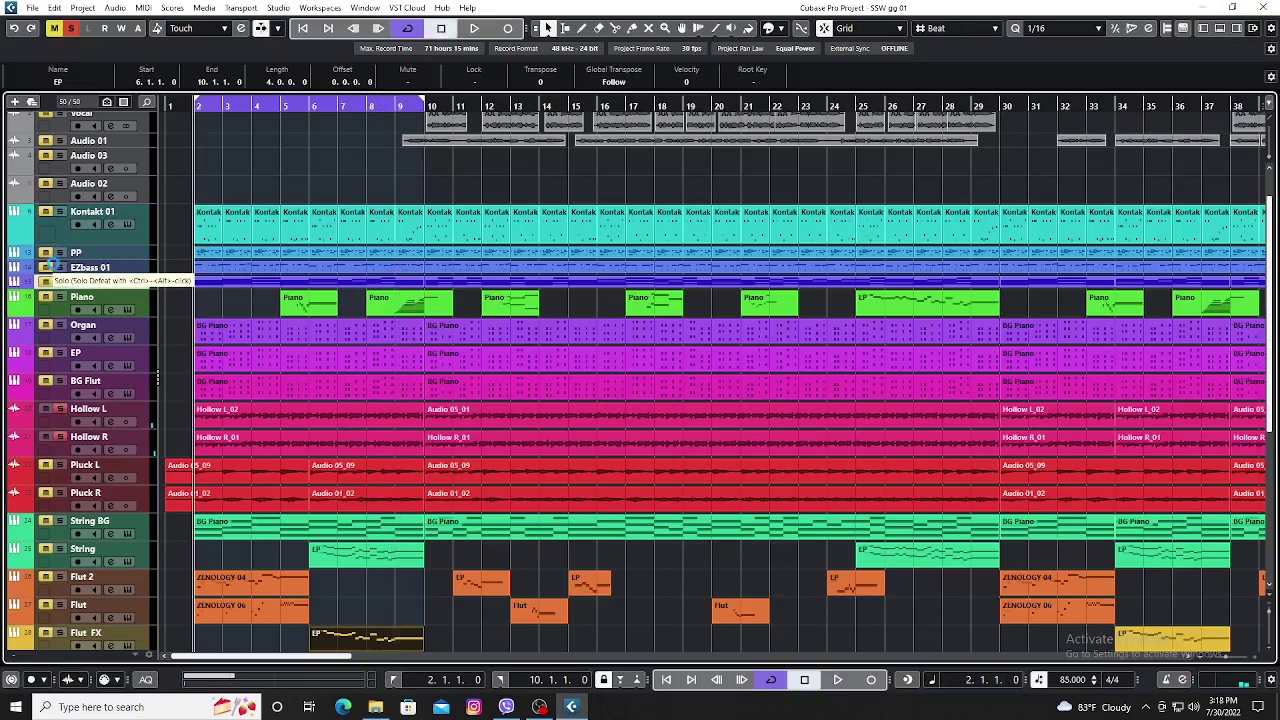
pyautogui.click(60, 212)
pyautogui.press('space')
pyautogui.click(60, 252)
pyautogui.click(60, 267)
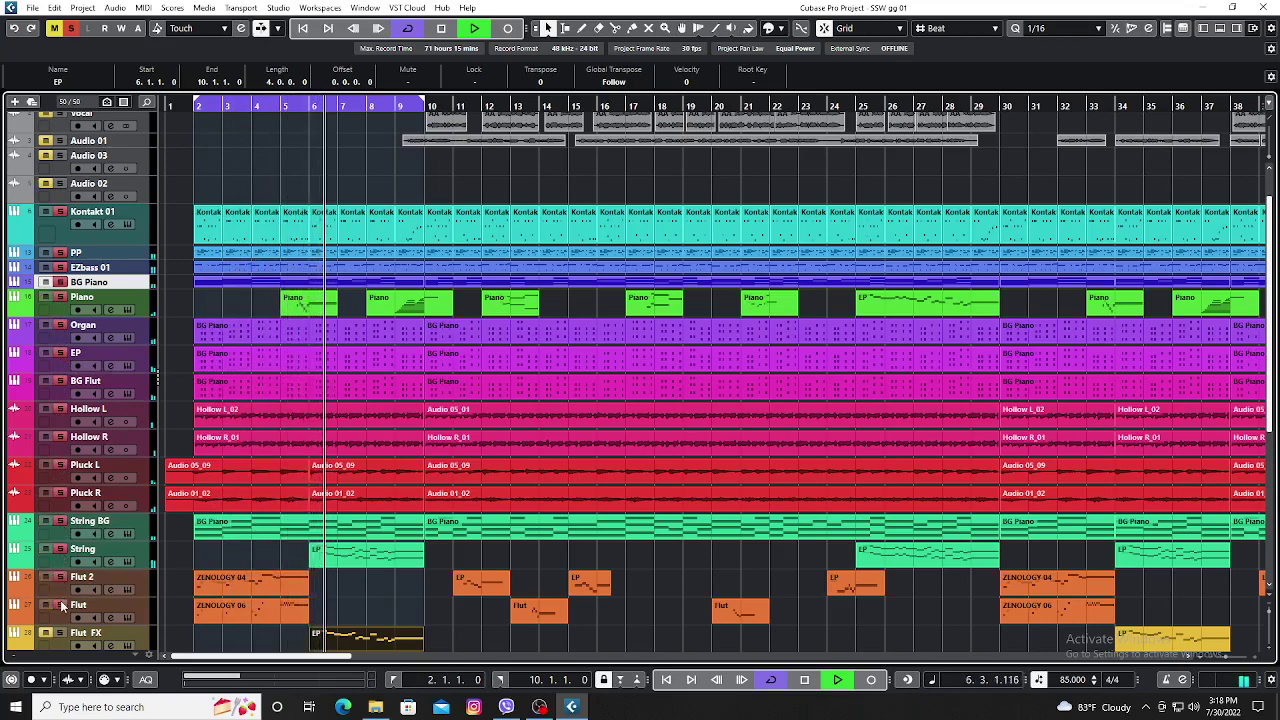
pyautogui.scroll(-4, 66, 638)
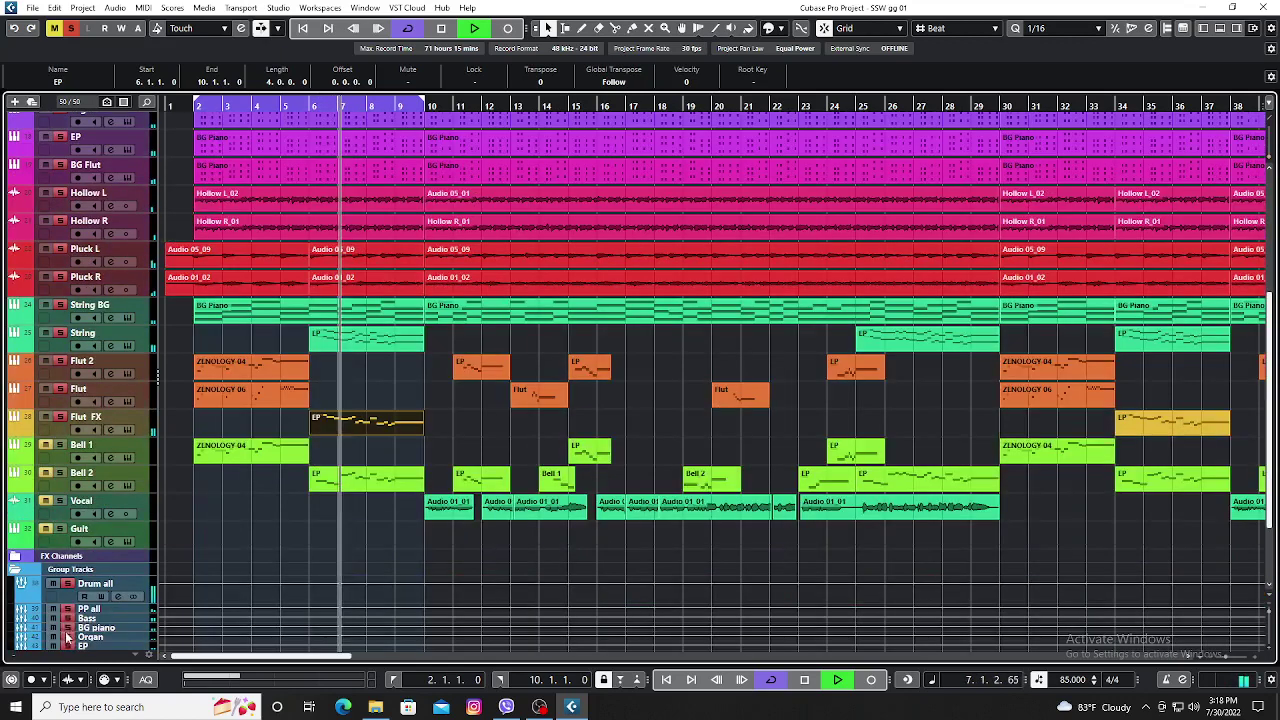
pyautogui.click(60, 485)
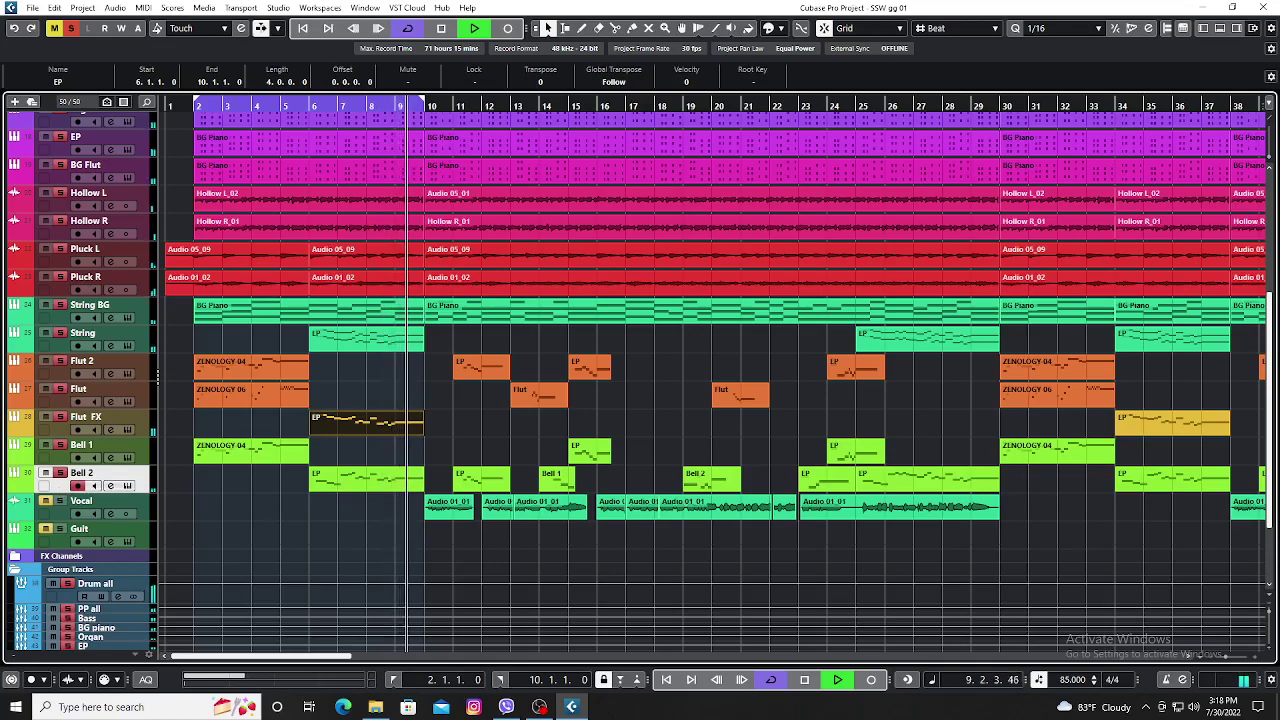
# Reduce the Kontakt 01 and Piano tracks to the minimum track height in the track list.
pyautogui.moveTo(1272, 345); pyautogui.dragTo(1274, 215)
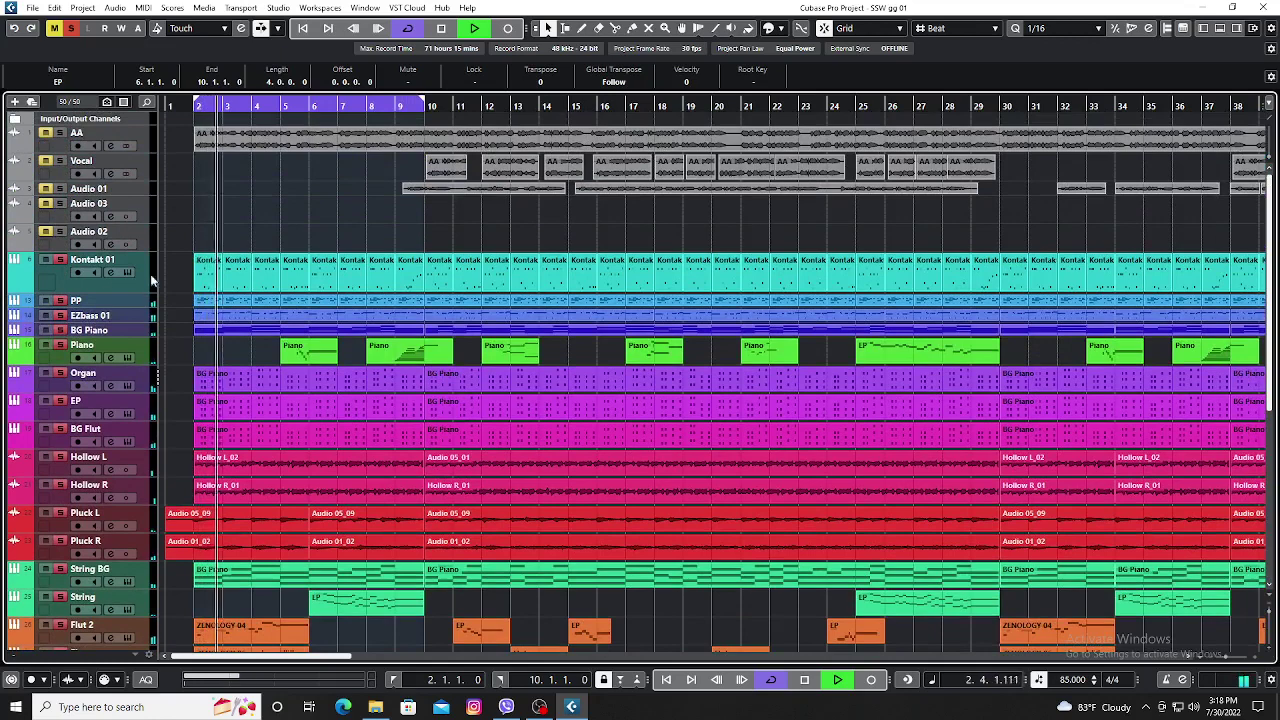
pyautogui.click(118, 285)
pyautogui.moveTo(122, 290); pyautogui.dragTo(122, 262)
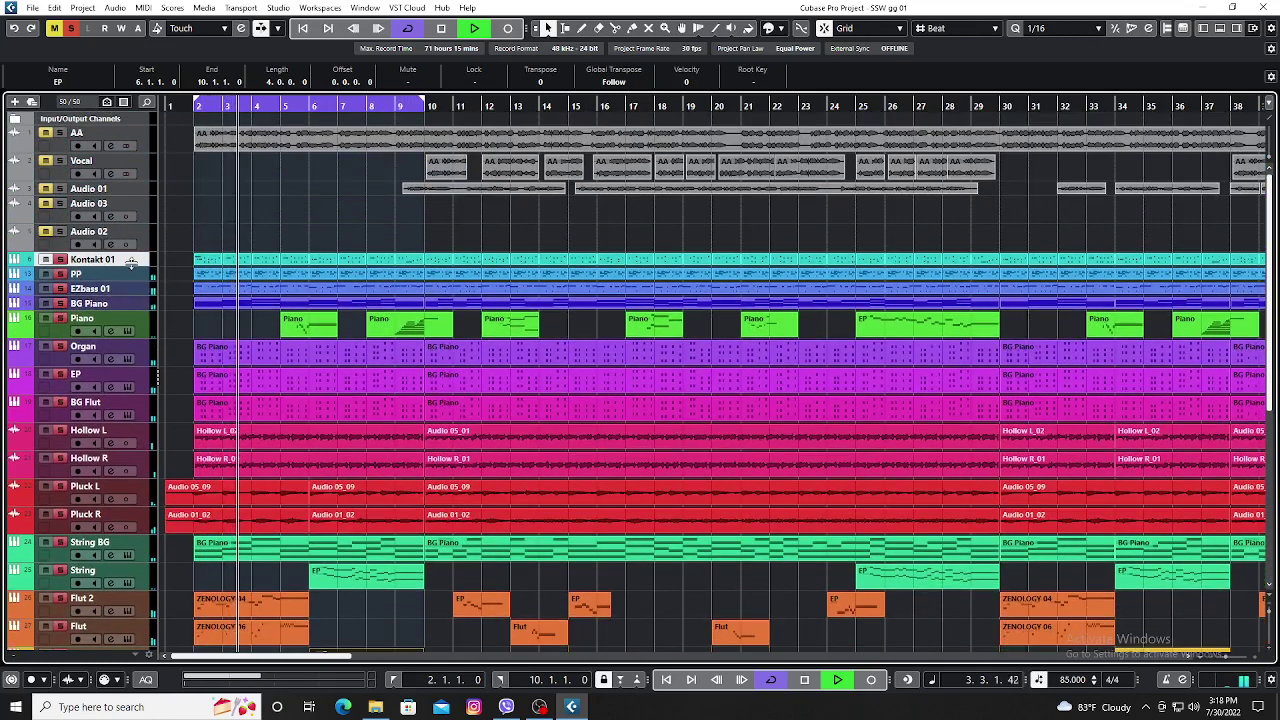
pyautogui.click(62, 338)
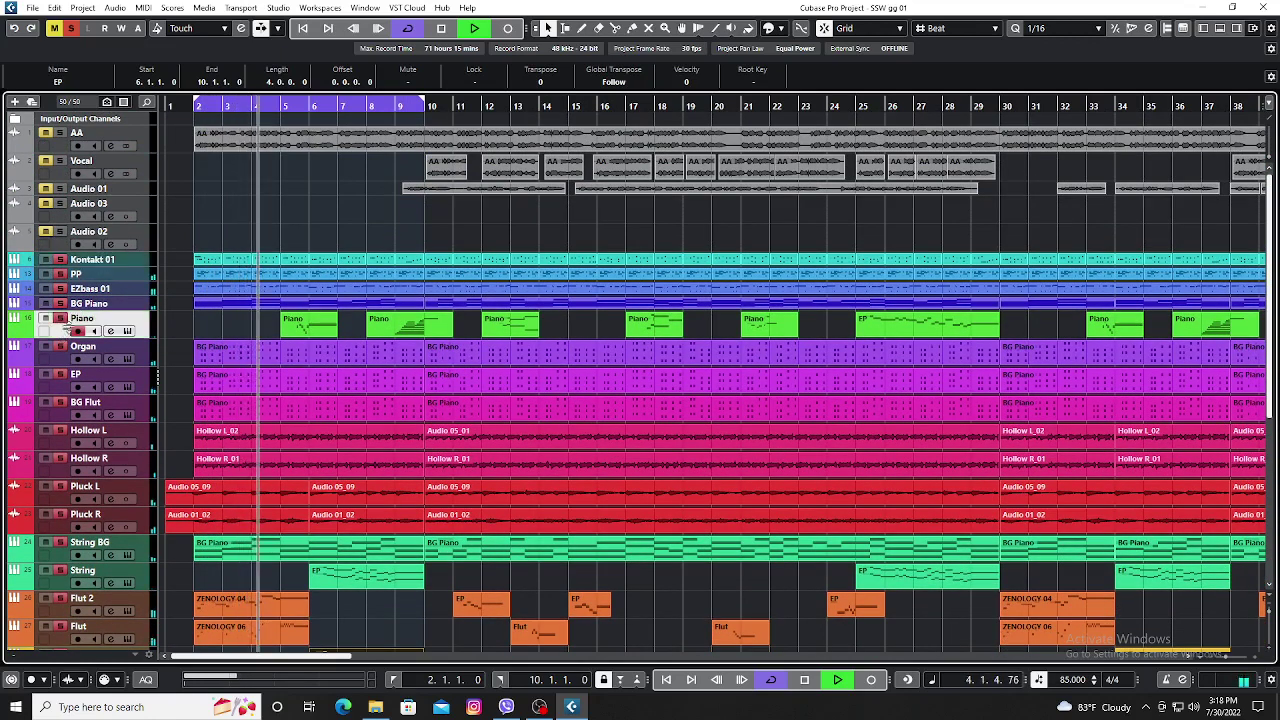
pyautogui.moveTo(62, 340); pyautogui.dragTo(62, 326)
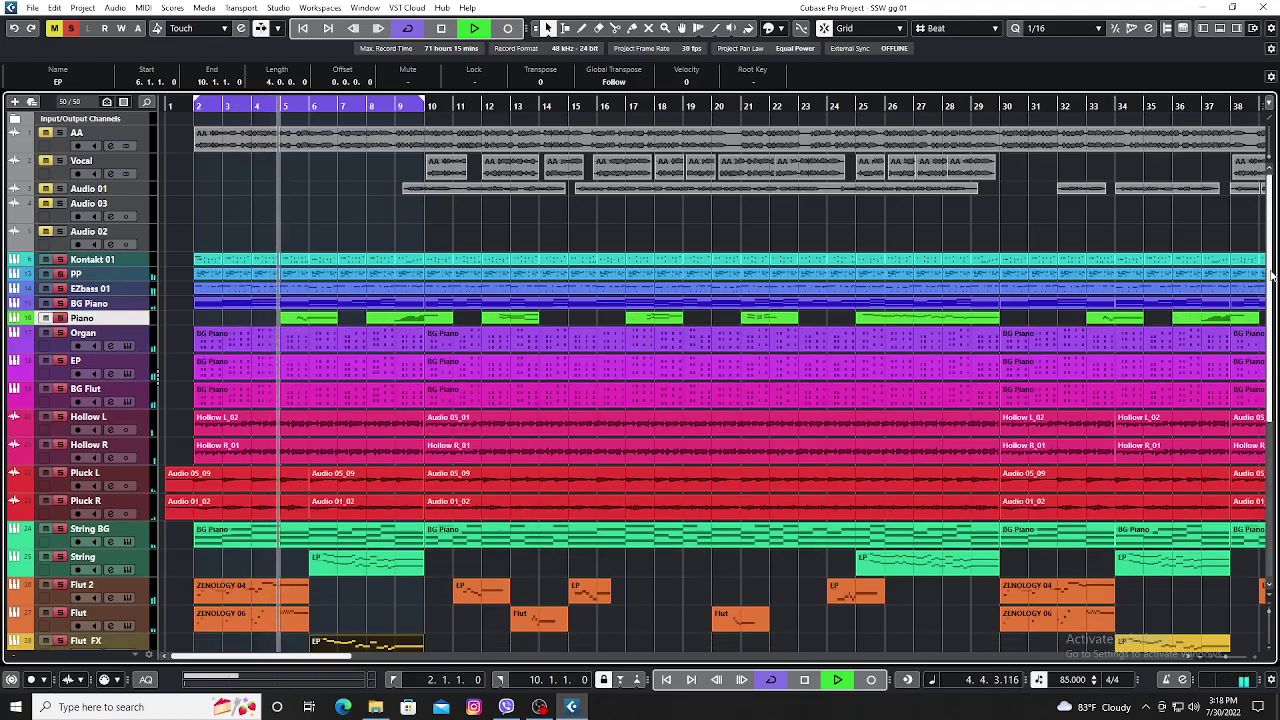
pyautogui.scroll(-5, 547, 28)
pyautogui.scroll(-2, 547, 28)
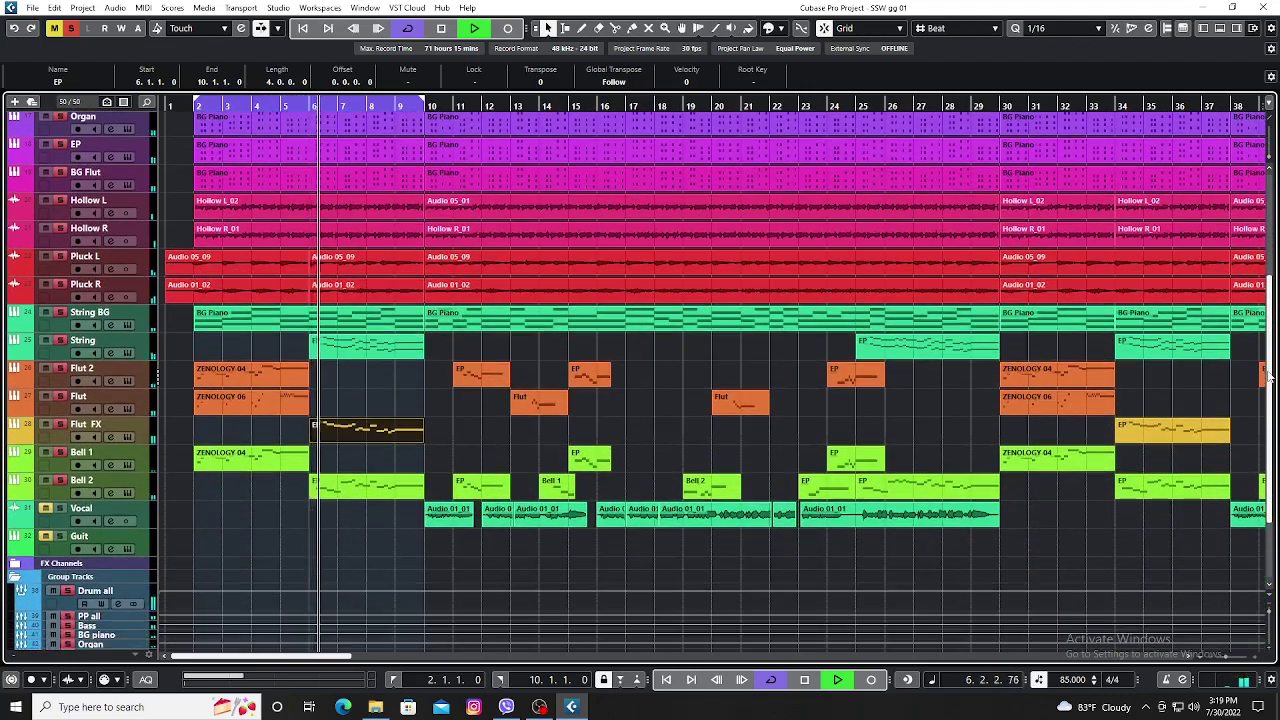
# Stop playback, clear all active solos, and restart playback with only the Kontakt 01 drum track soloed.
pyautogui.scroll(-1, 547, 28)
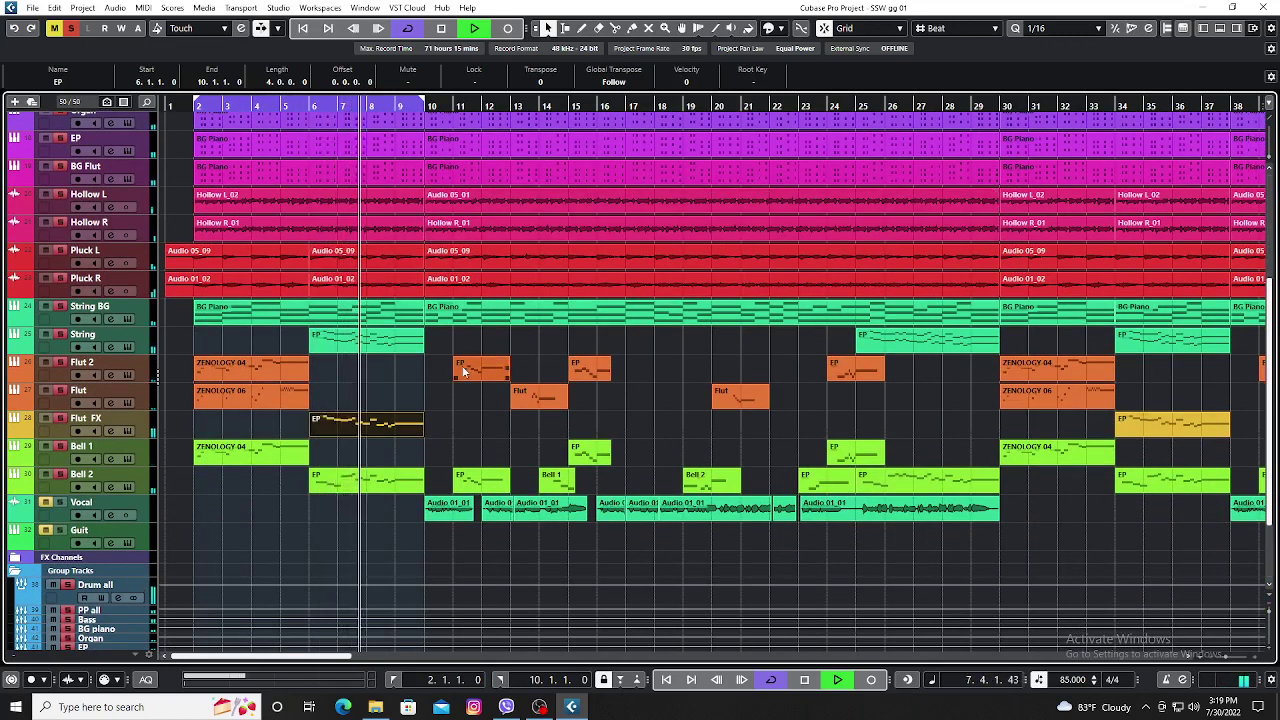
pyautogui.scroll(3, 1270, 313)
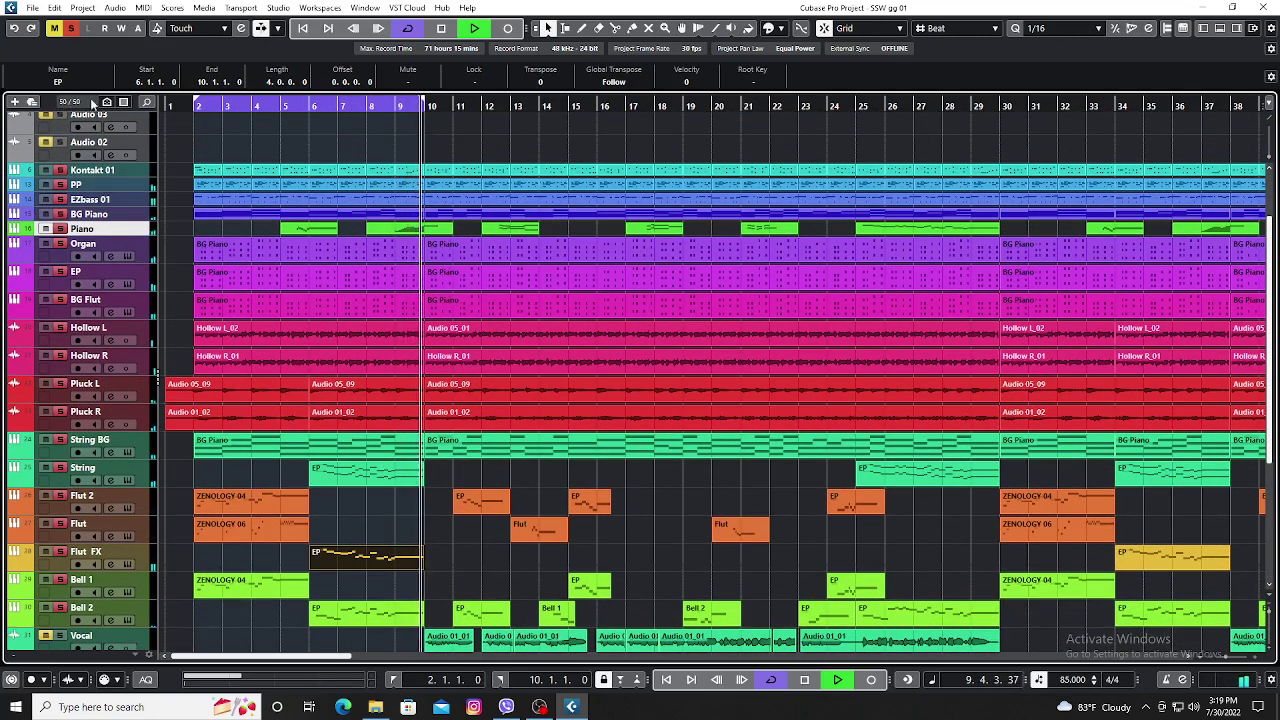
pyautogui.press('space')
pyautogui.click(70, 28)
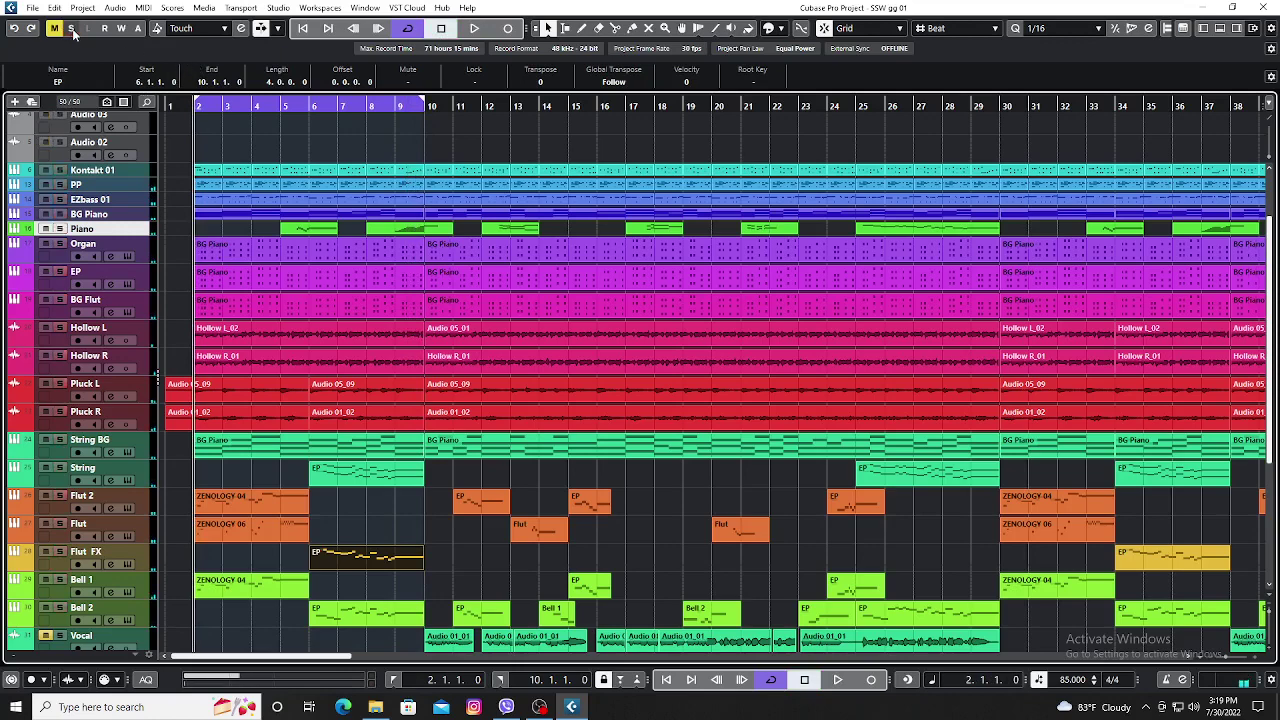
pyautogui.click(60, 170)
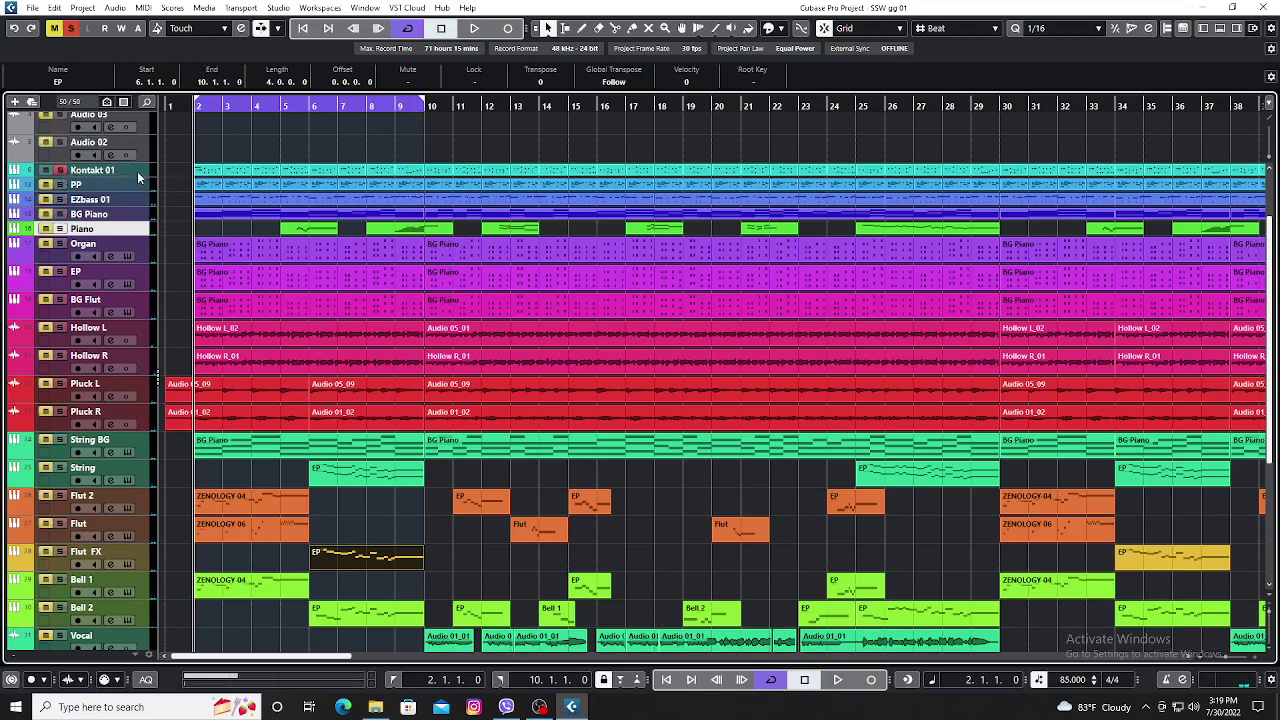
pyautogui.press('space')
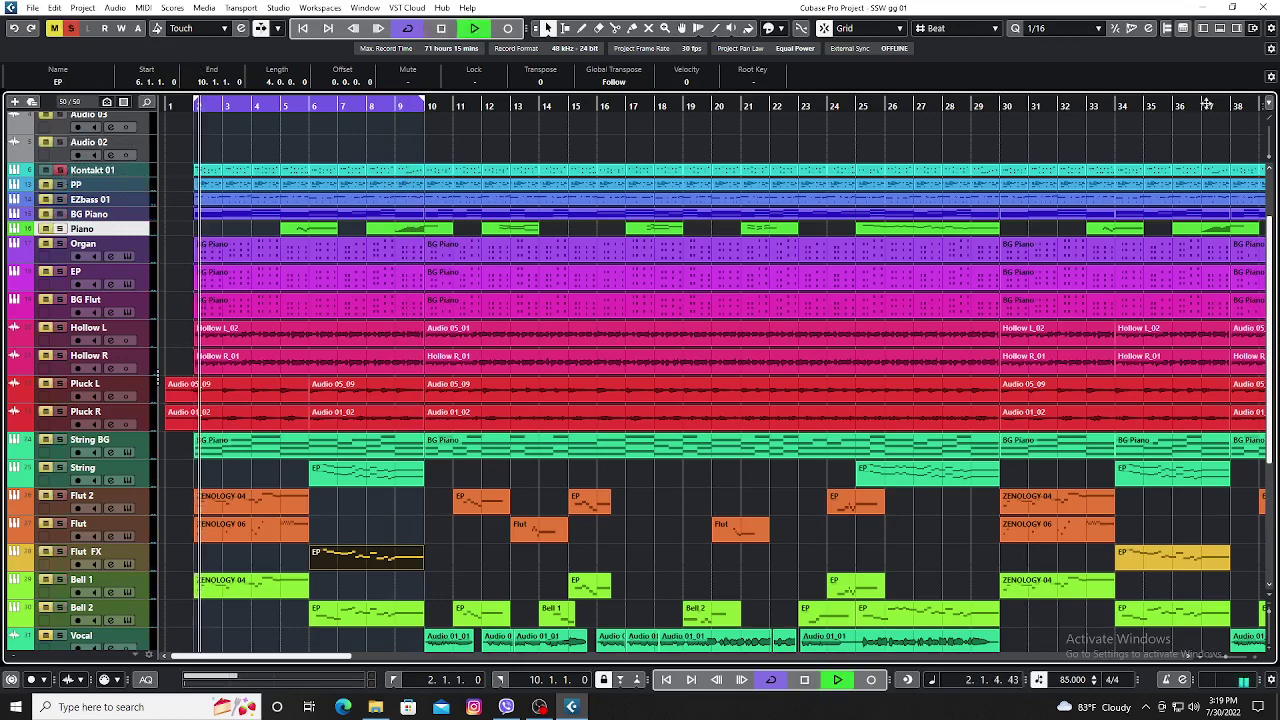
# Bring up the drum channels in the MixConsole and bypass the inserts on each one from Kt. Kick through Kt. Room.
pyautogui.click(1219, 28)
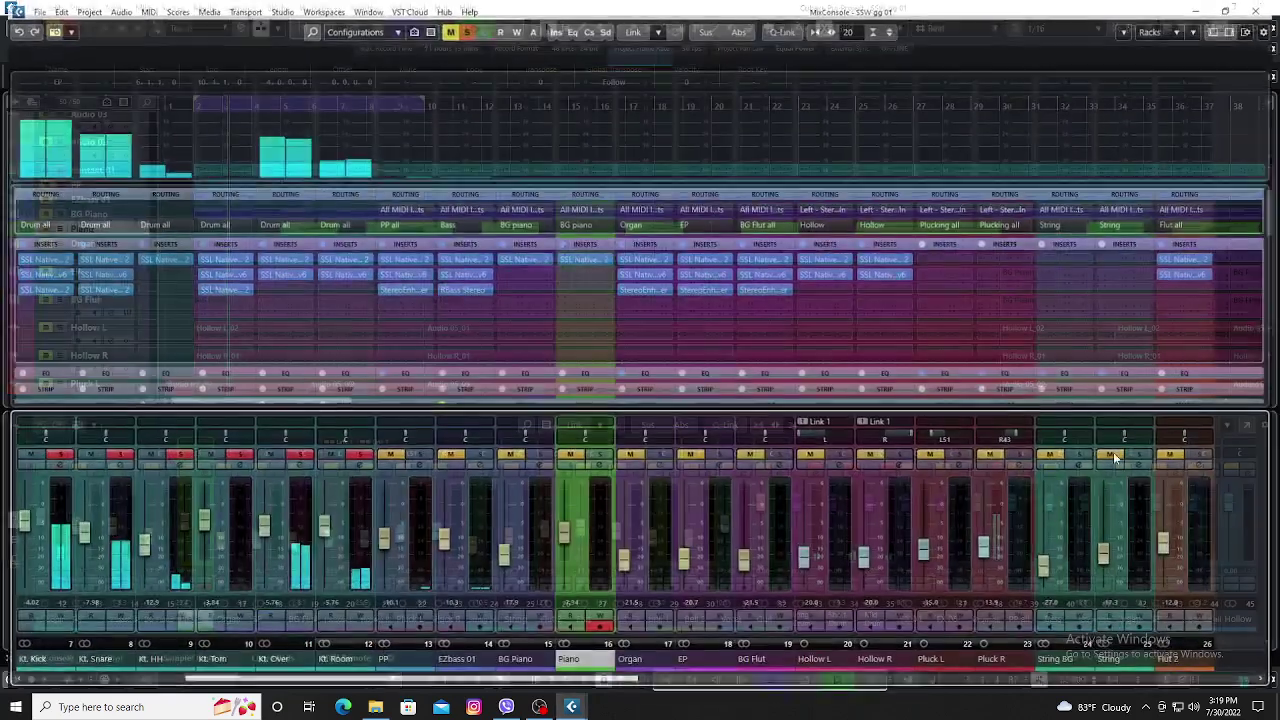
pyautogui.click(1246, 424)
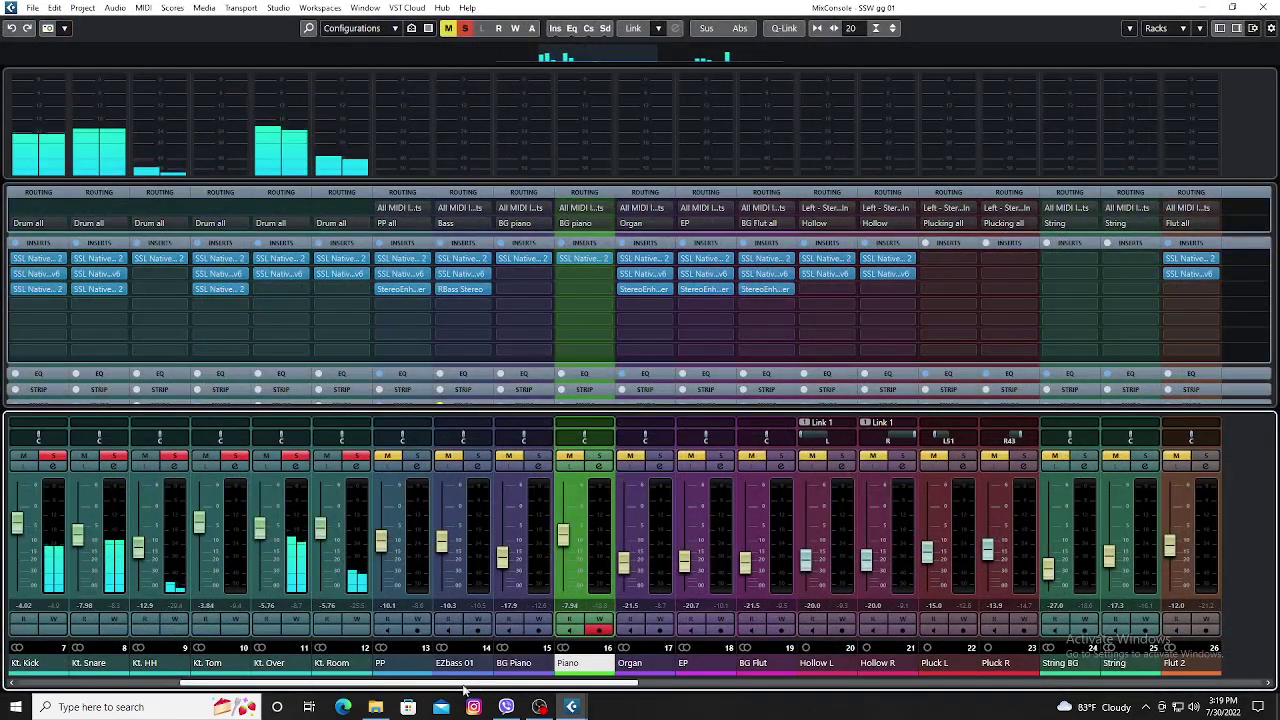
pyautogui.moveTo(420, 683); pyautogui.dragTo(280, 683)
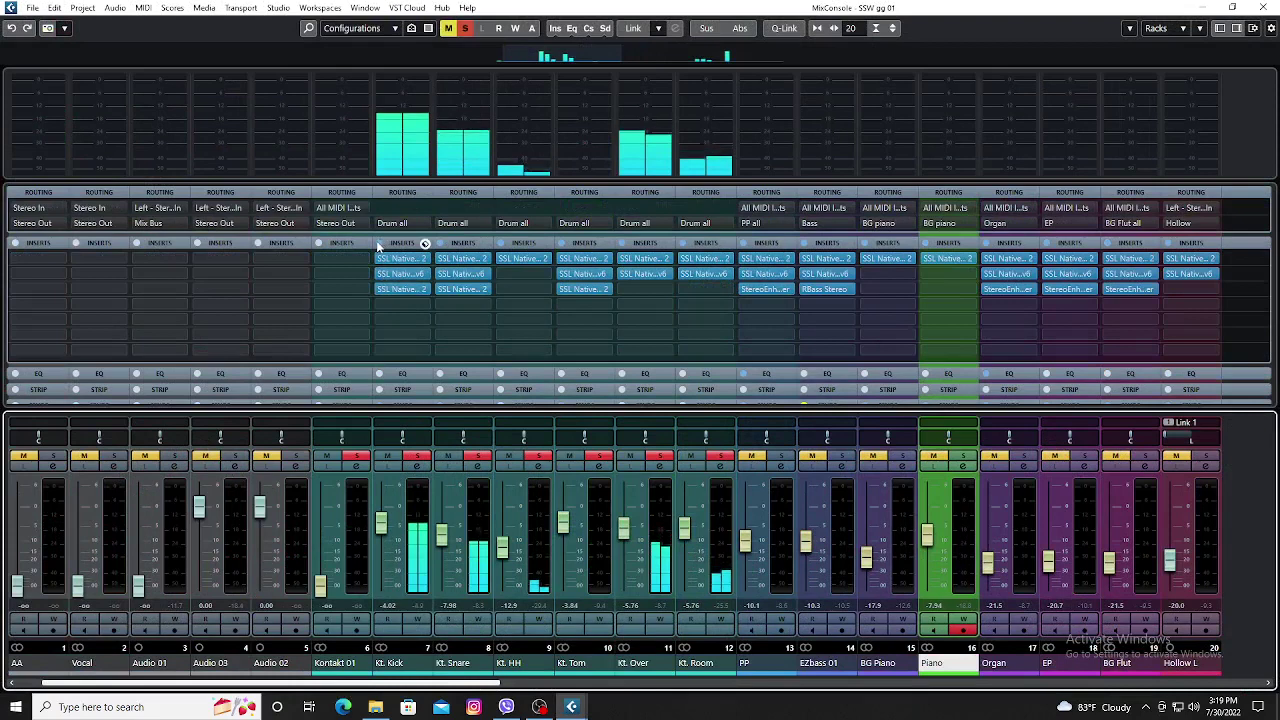
pyautogui.click(423, 243)
pyautogui.click(441, 243)
pyautogui.click(501, 243)
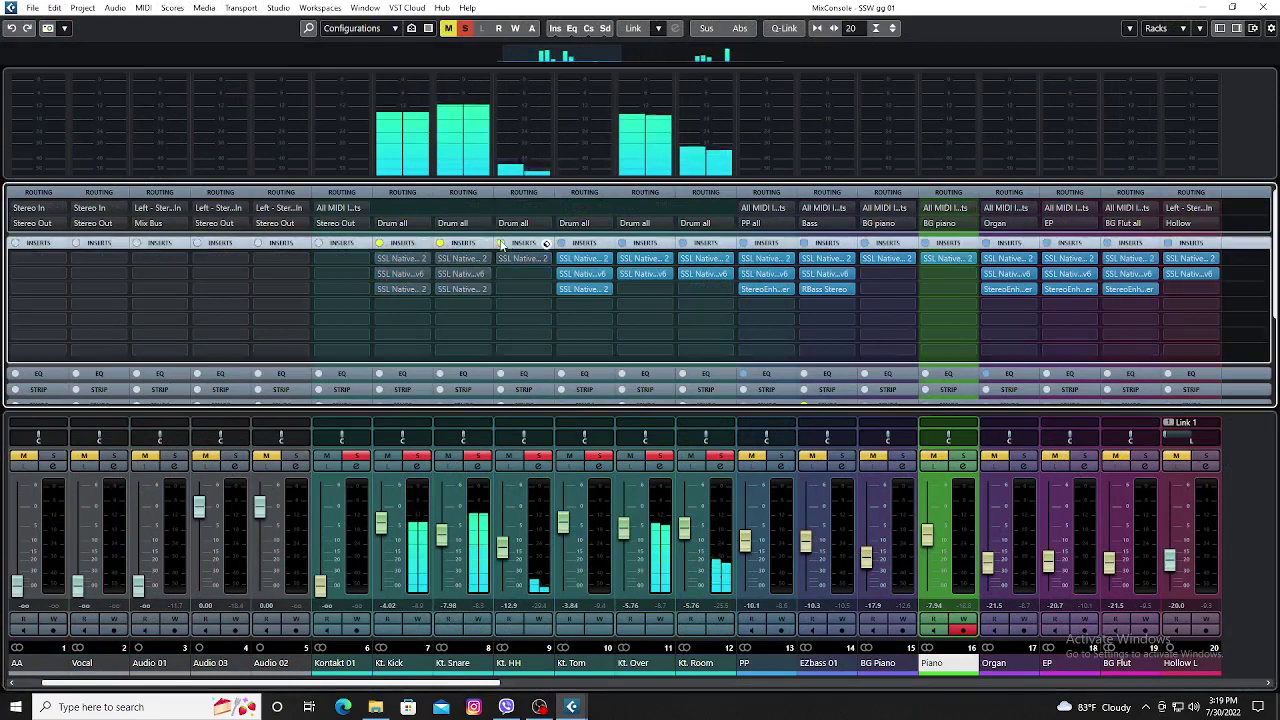
pyautogui.click(562, 243)
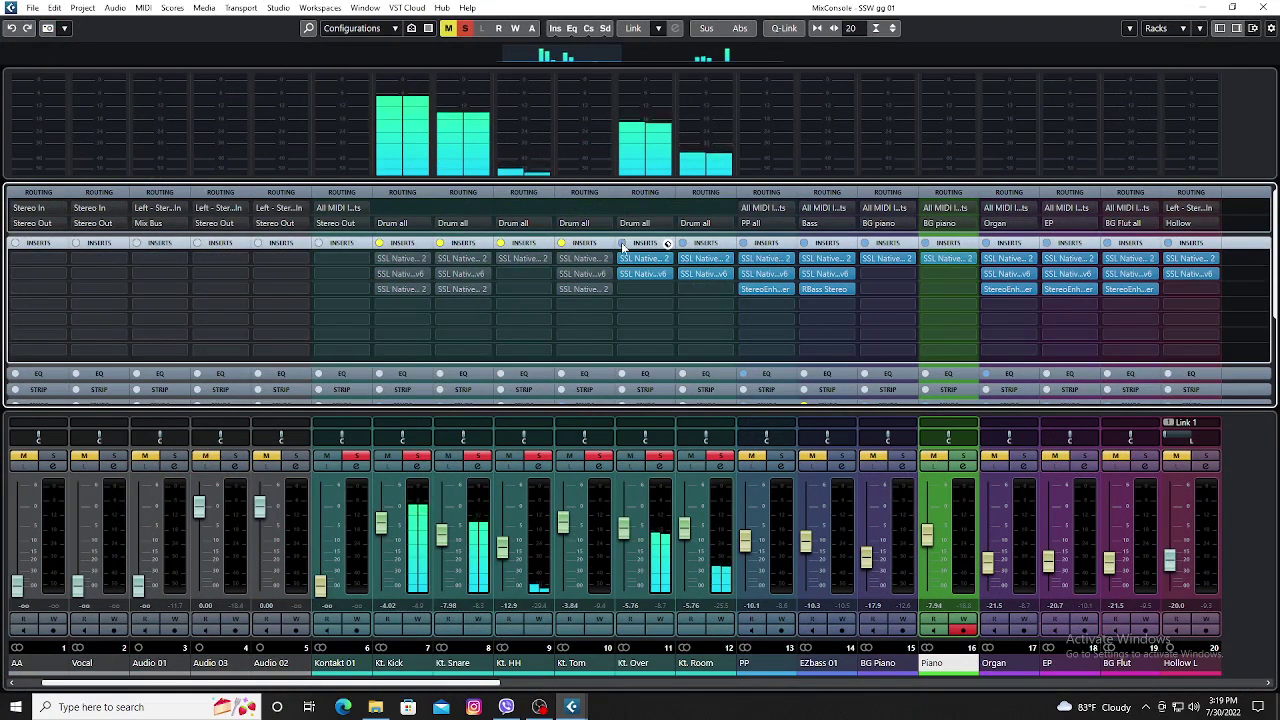
pyautogui.click(623, 243)
pyautogui.click(683, 243)
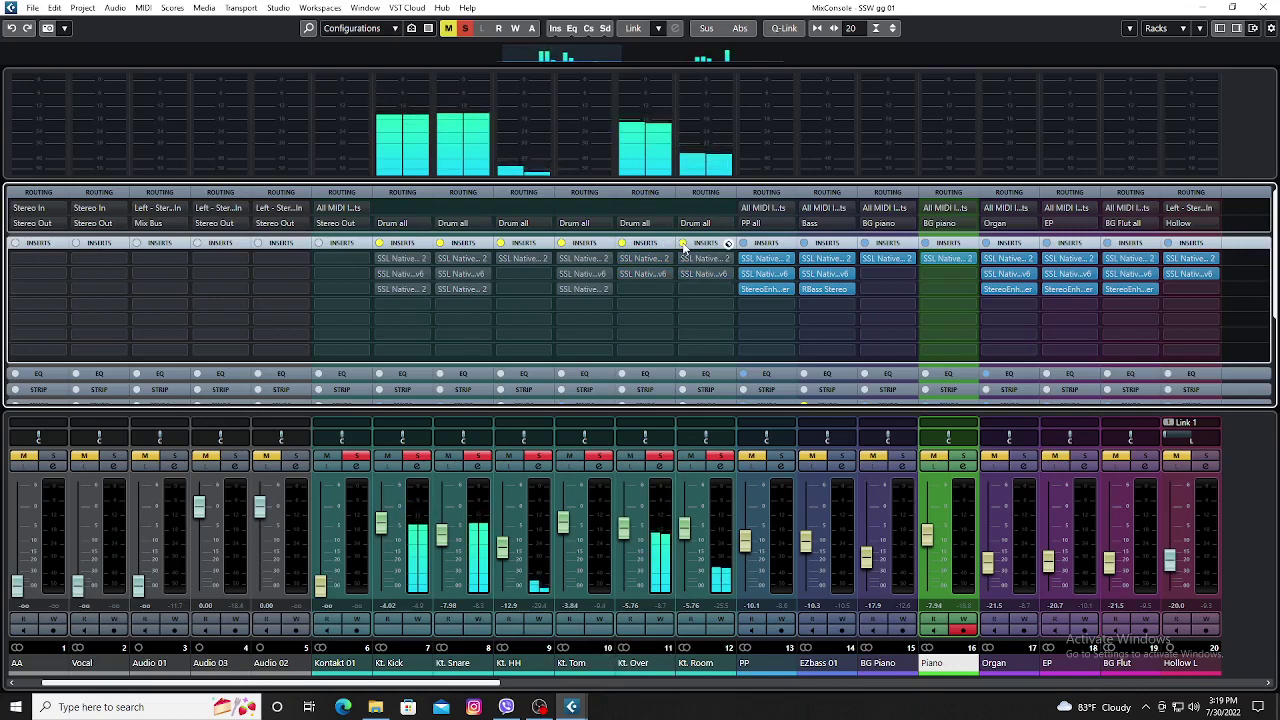
# Reactivate the inserts on the drum channels one by one, from Kt. Room back to Kt. Kick.
pyautogui.click(683, 244)
pyautogui.click(622, 243)
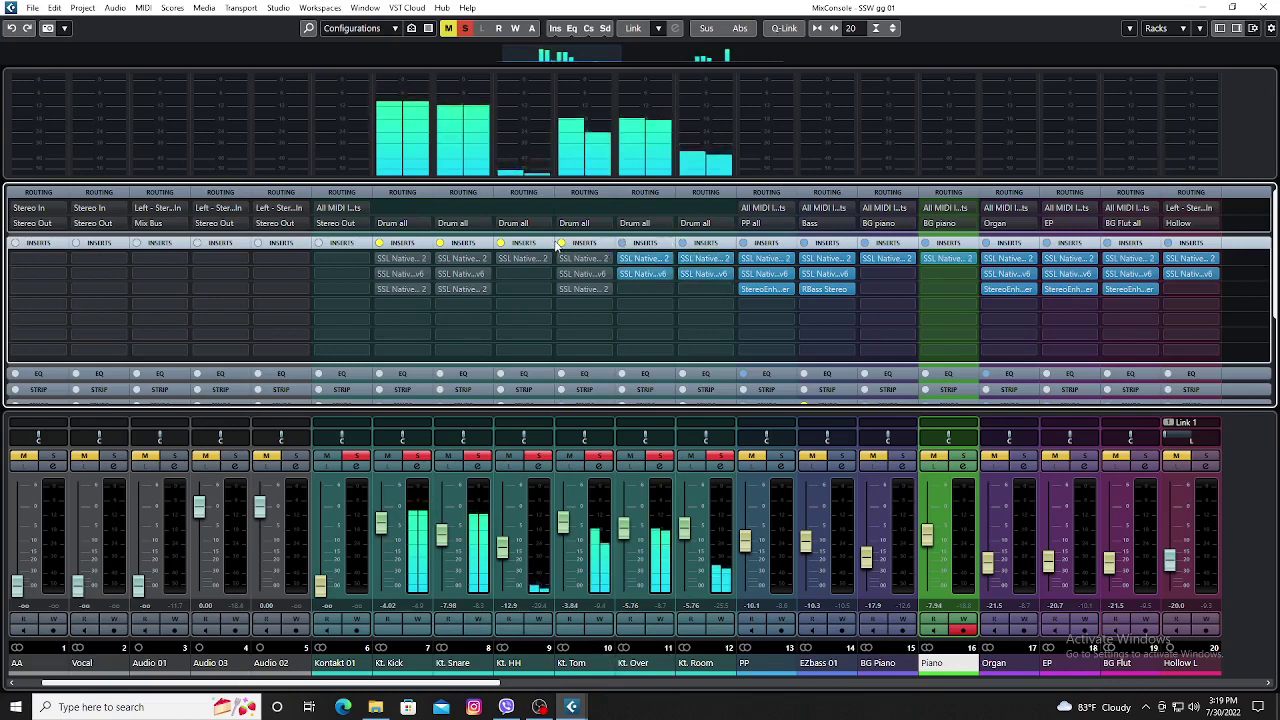
pyautogui.click(562, 243)
pyautogui.click(501, 243)
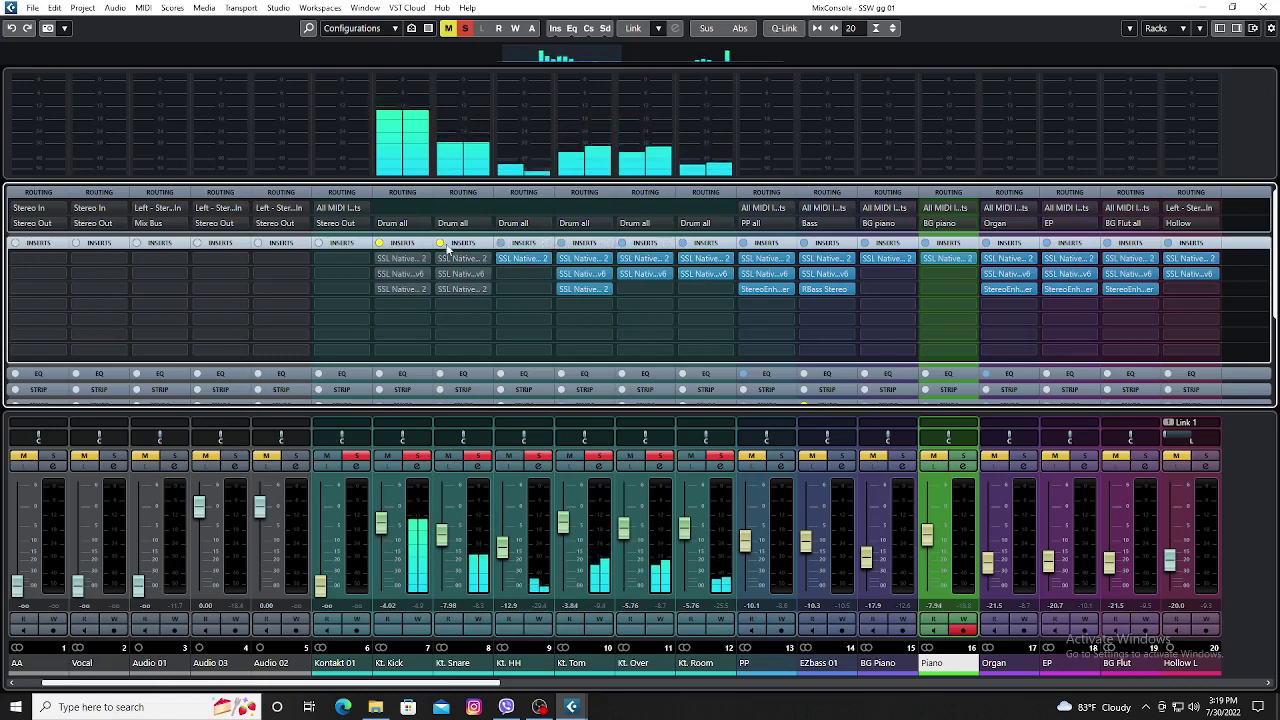
pyautogui.click(440, 243)
pyautogui.click(380, 243)
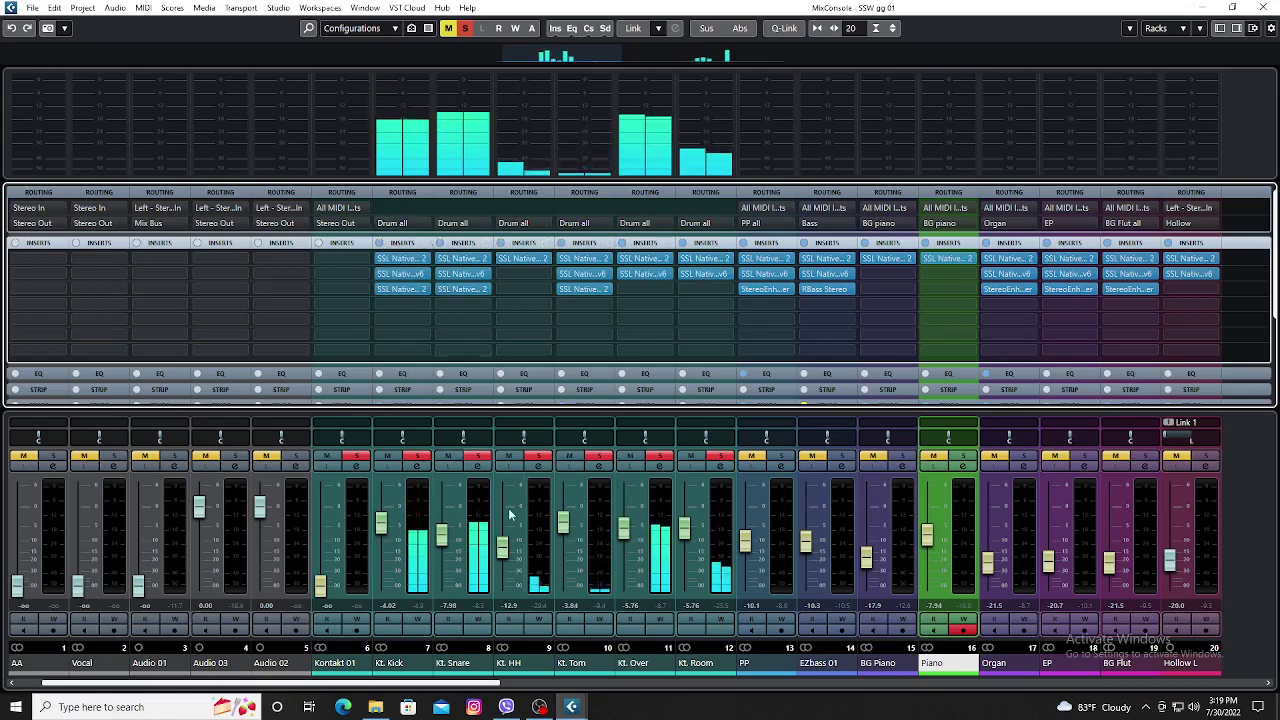
# Examine the SSL Native Bus Compressor 2 settings on the Drum all group and bypass the compressor for comparison.
pyautogui.hscroll(10, 505, 688)
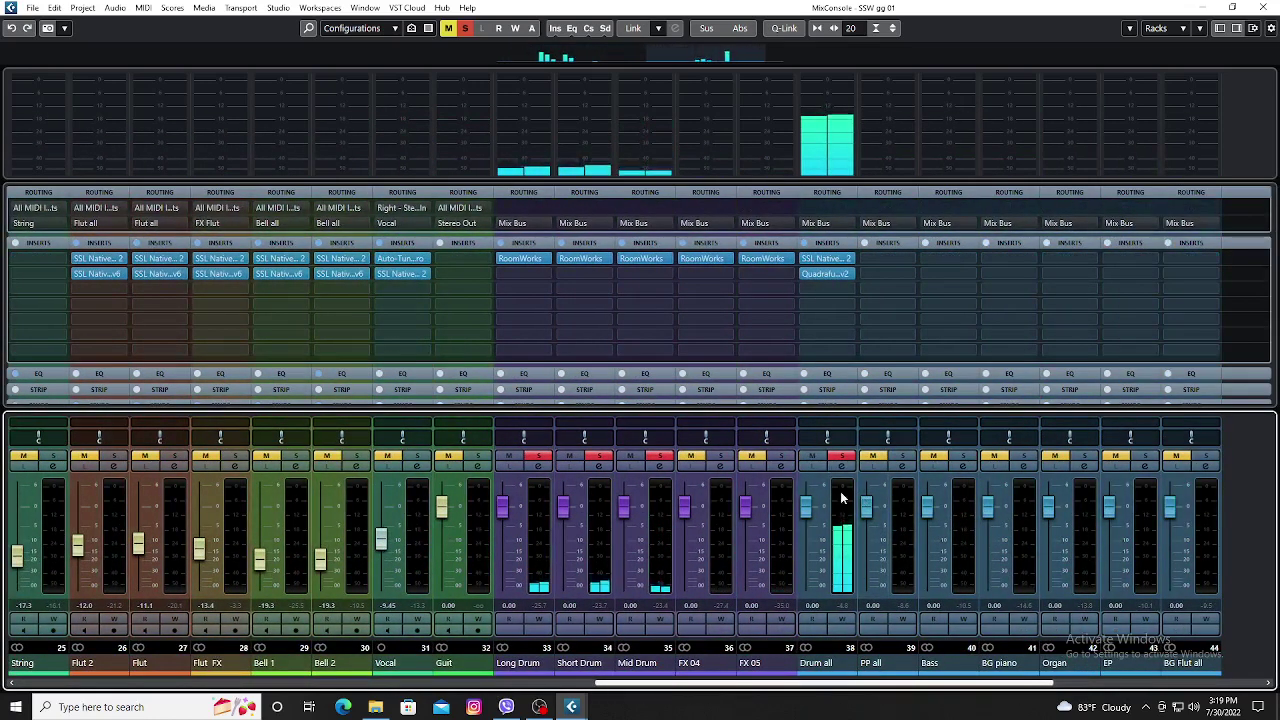
pyautogui.click(820, 259)
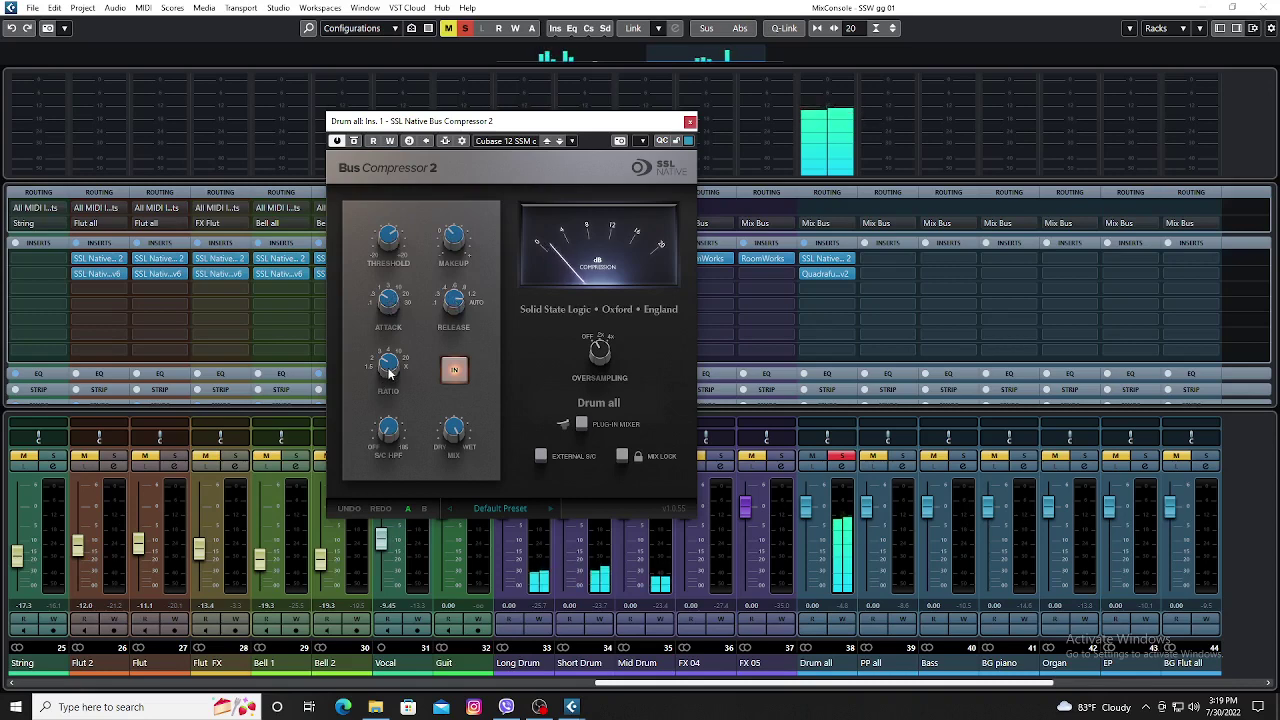
pyautogui.click(356, 141)
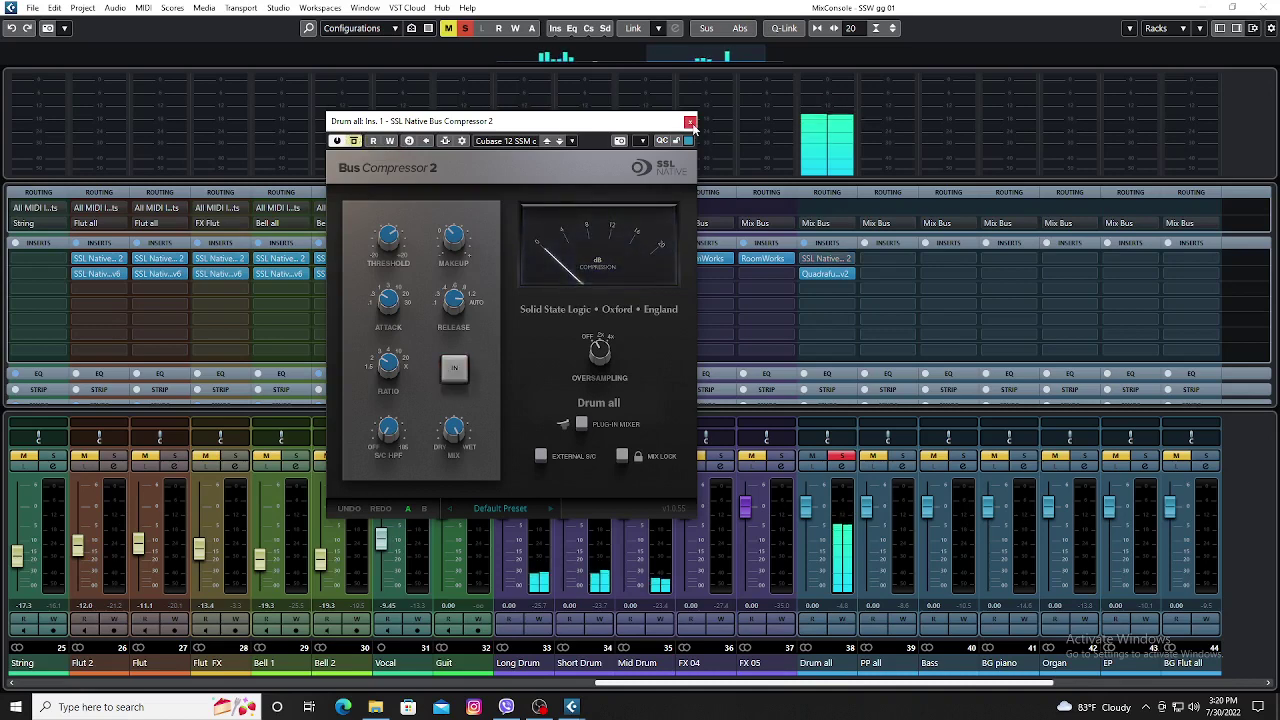
pyautogui.click(690, 122)
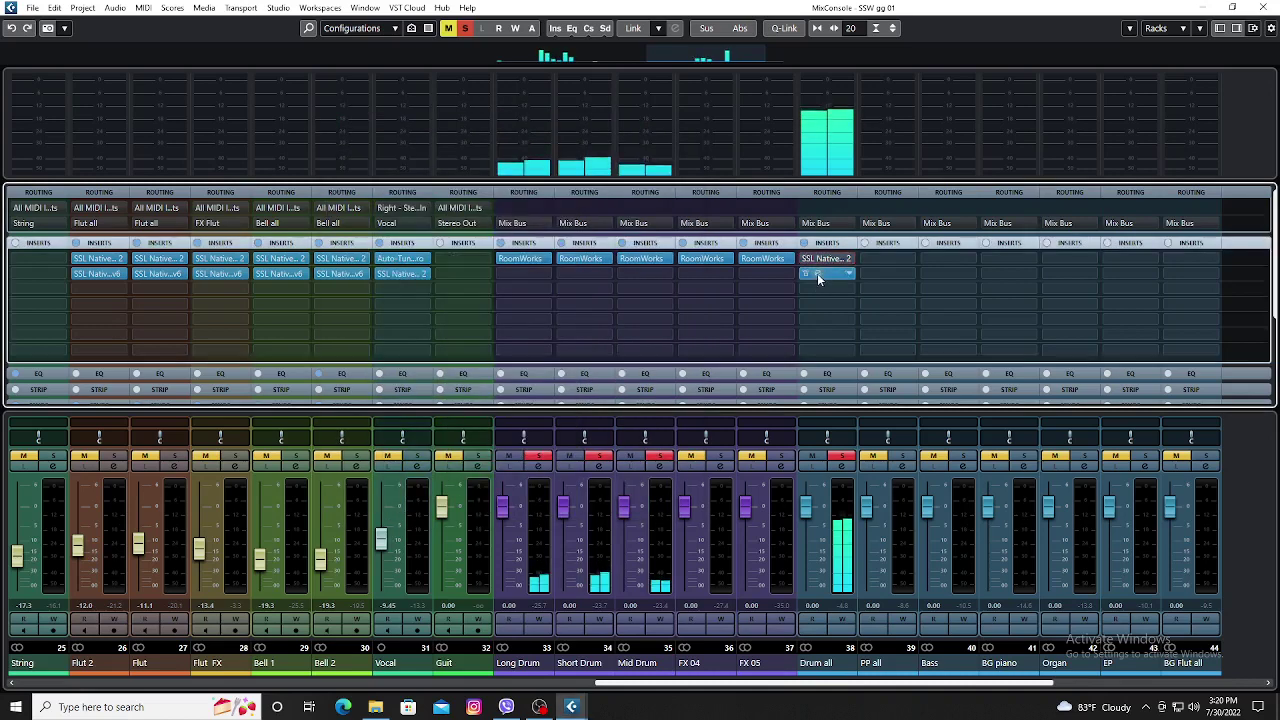
# Review the Quadrafuzz v2 drive and width settings on the Drum all group and reactivate all of that channel's inserts.
pyautogui.click(819, 272)
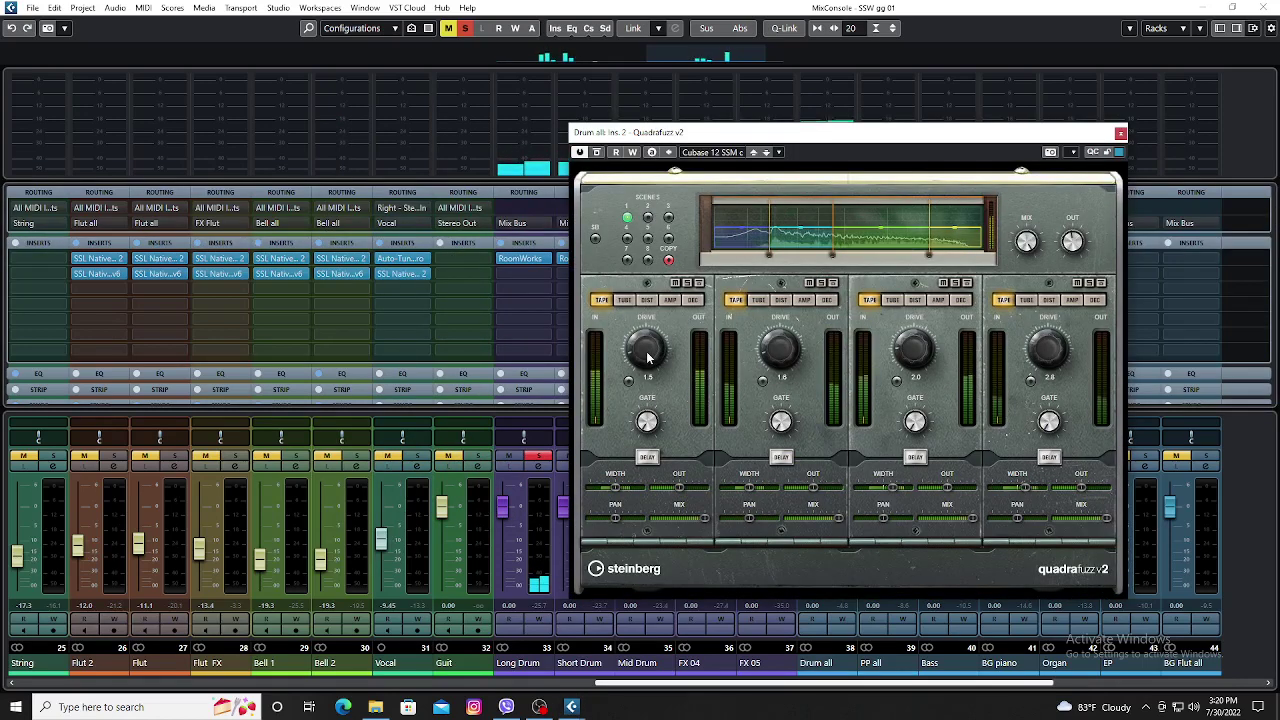
pyautogui.moveTo(647, 357)
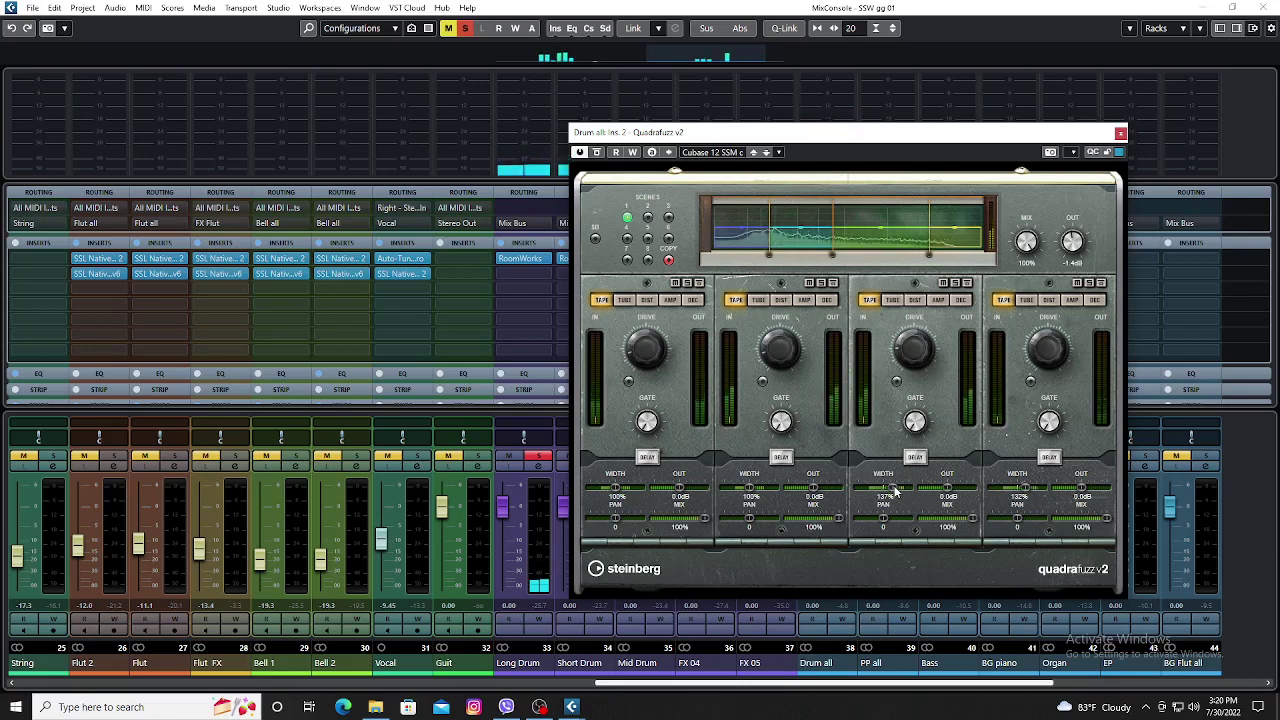
pyautogui.click(1120, 133)
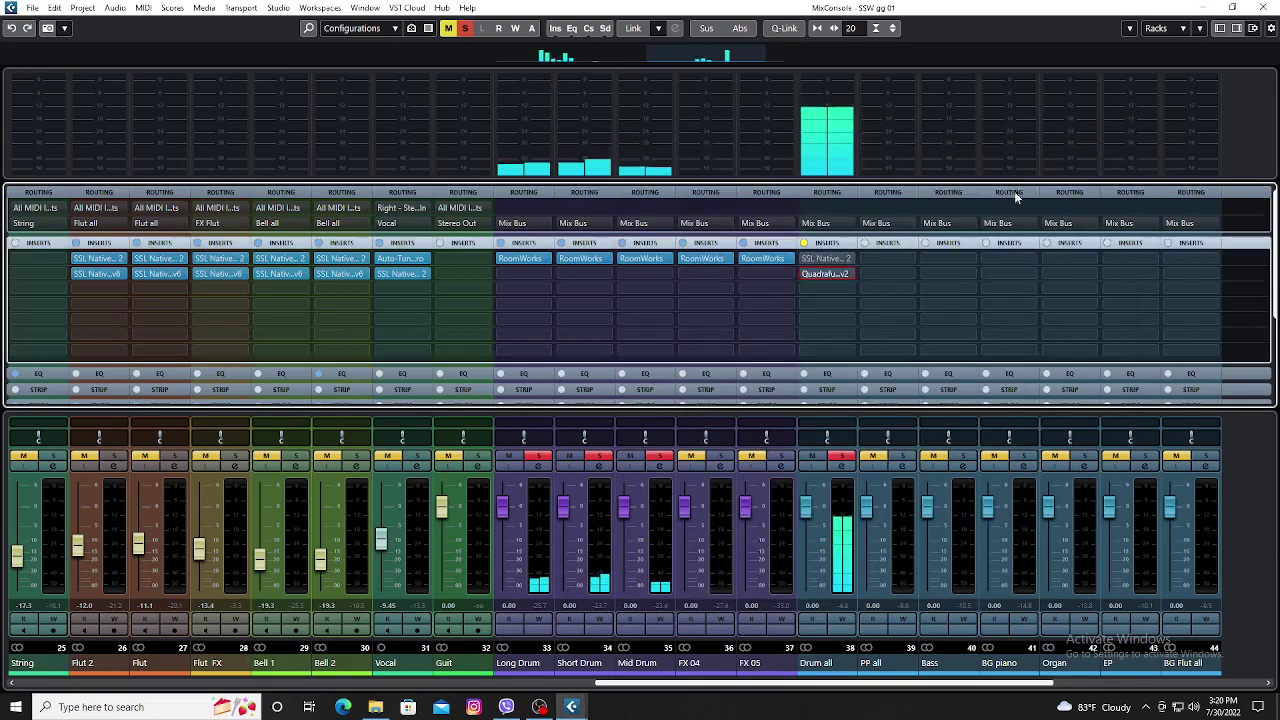
pyautogui.click(804, 243)
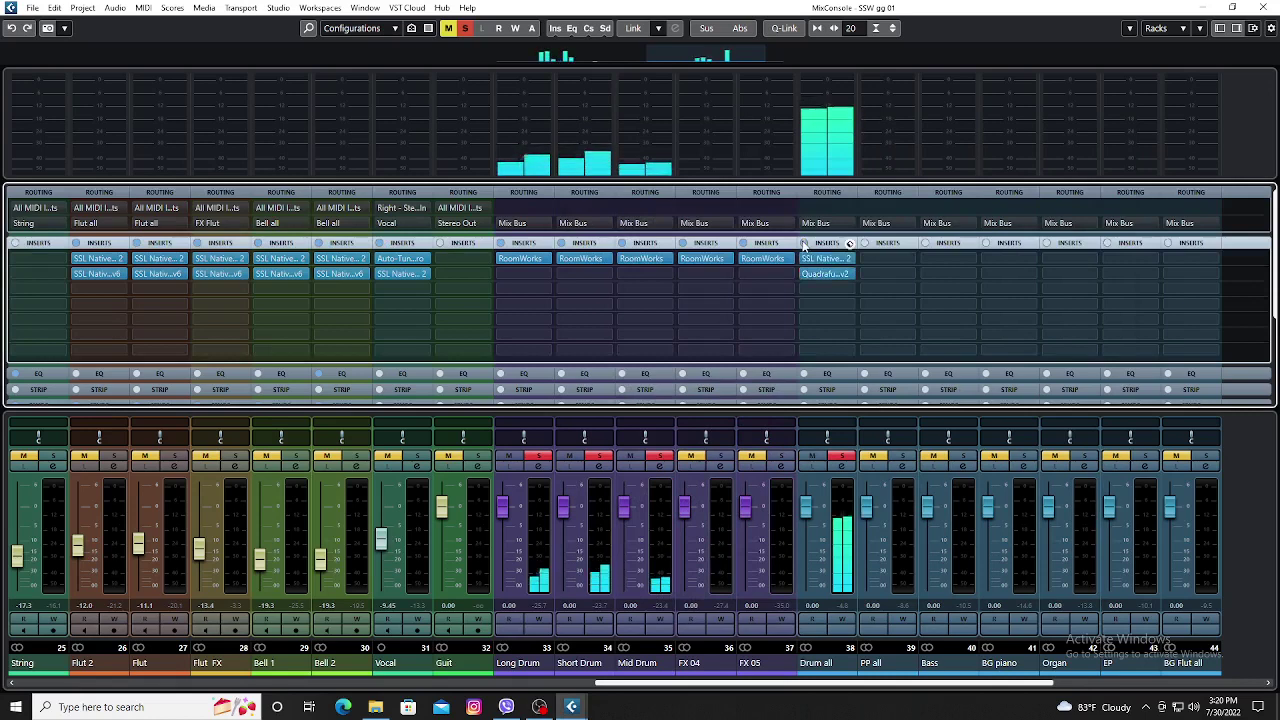
# Examine the RoomWorks reverb settings on the Long Drum effects channel, keeping its channel strip in view.
pyautogui.click(516, 261)
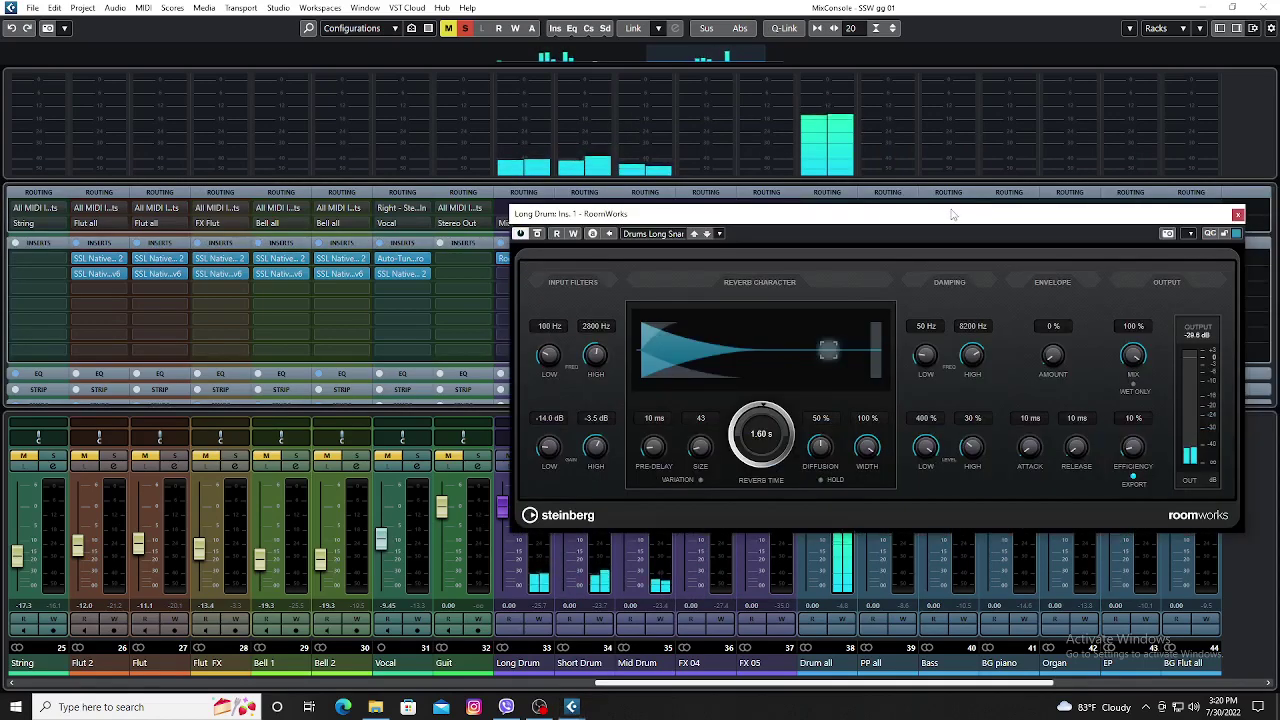
pyautogui.moveTo(955, 215); pyautogui.dragTo(976, 114)
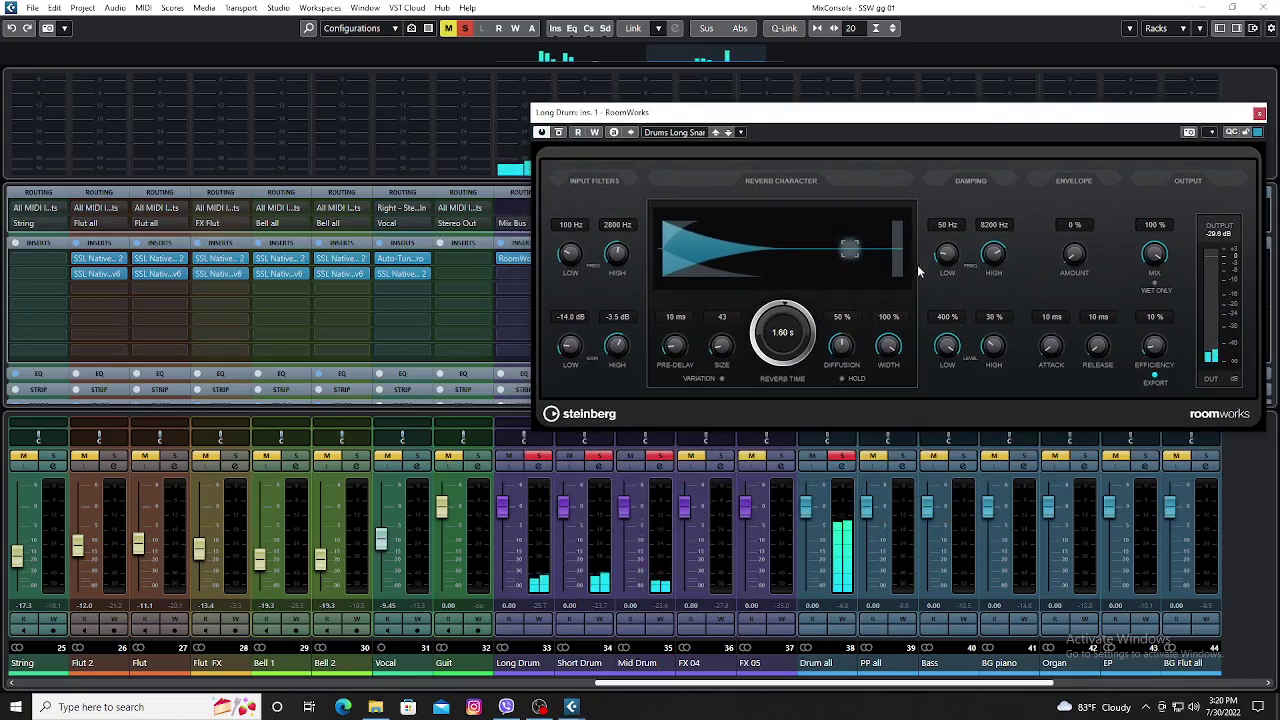
pyautogui.click(528, 668)
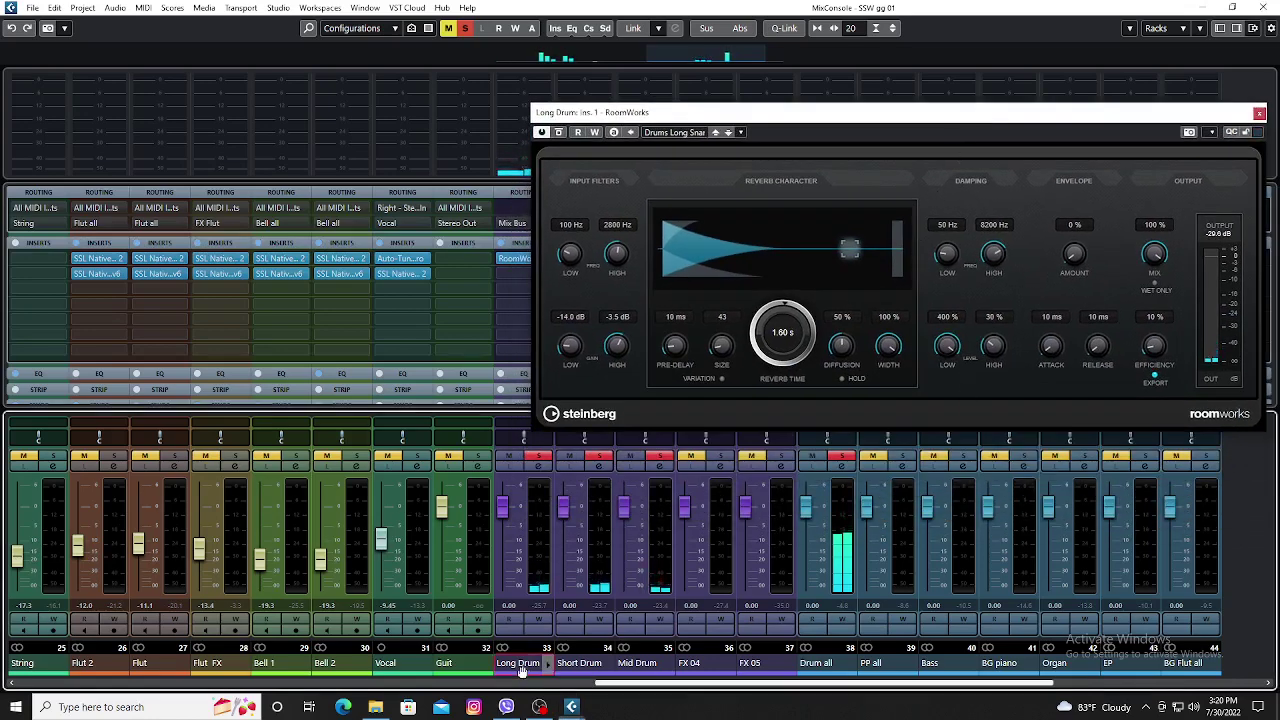
pyautogui.moveTo(968, 125); pyautogui.dragTo(643, 67)
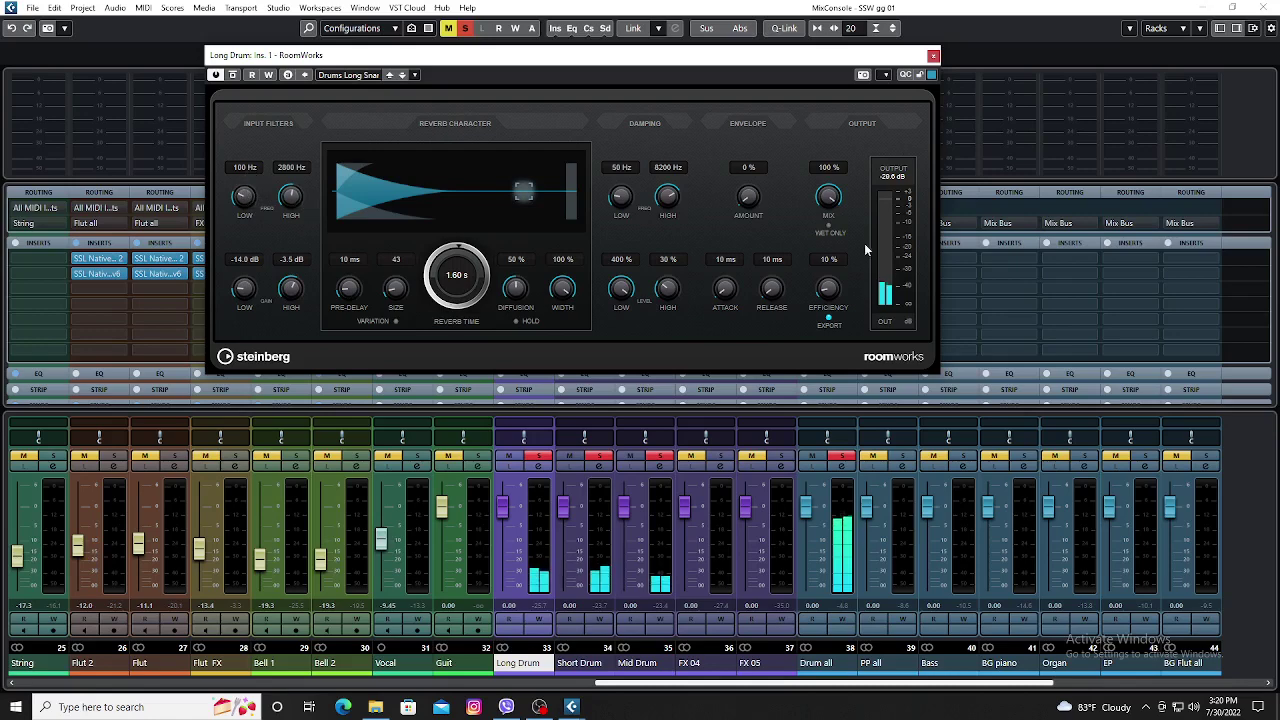
pyautogui.click(933, 58)
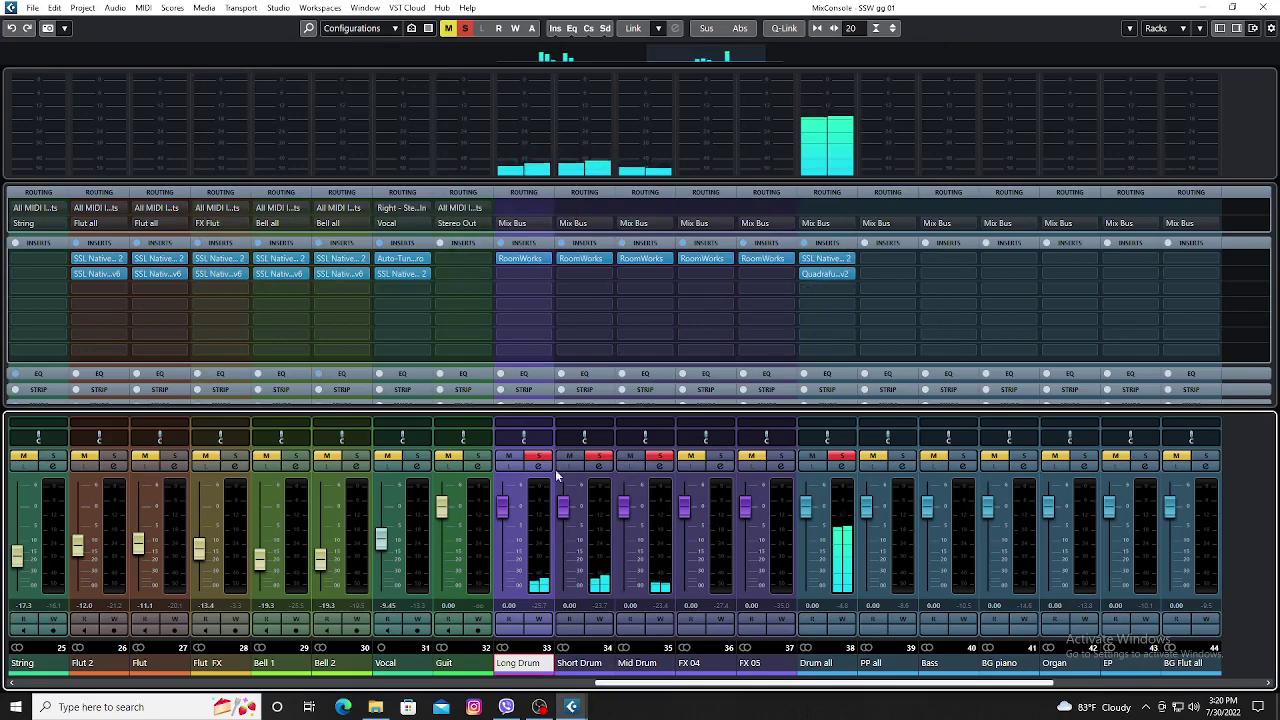
# Select the Short Drum effects channel and examine its RoomWorks reverb settings.
pyautogui.click(577, 662)
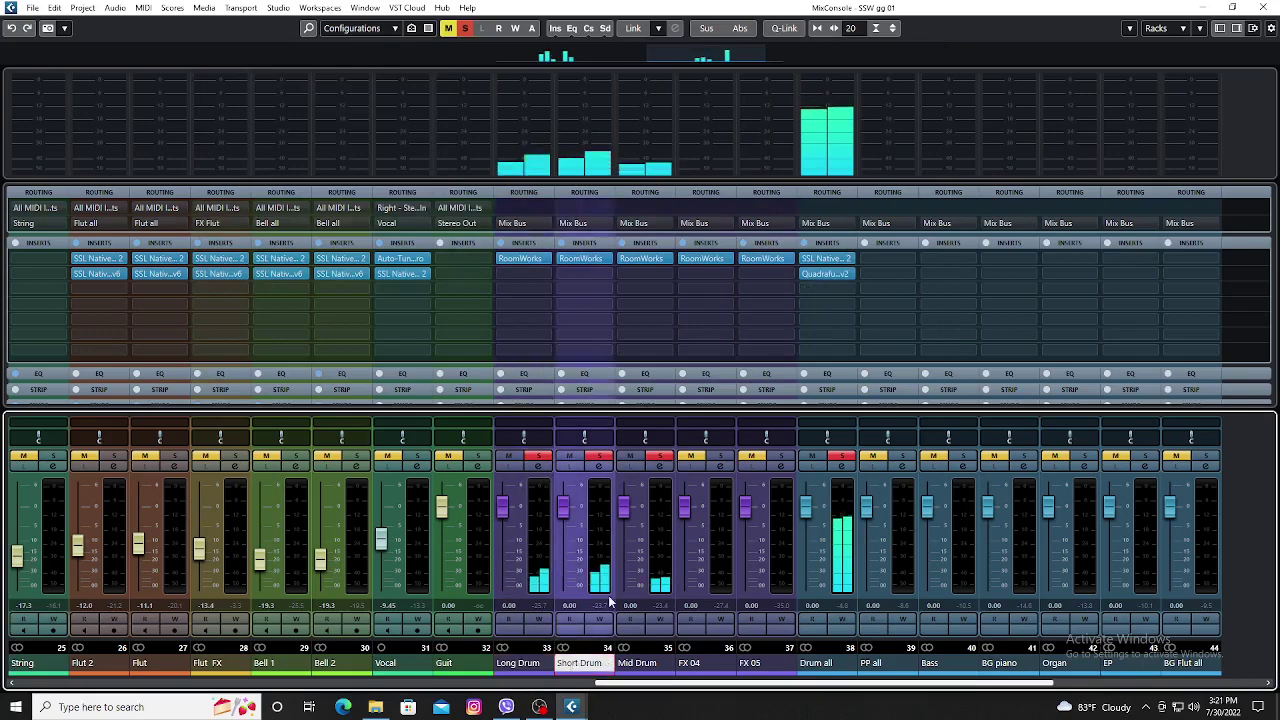
pyautogui.click(575, 258)
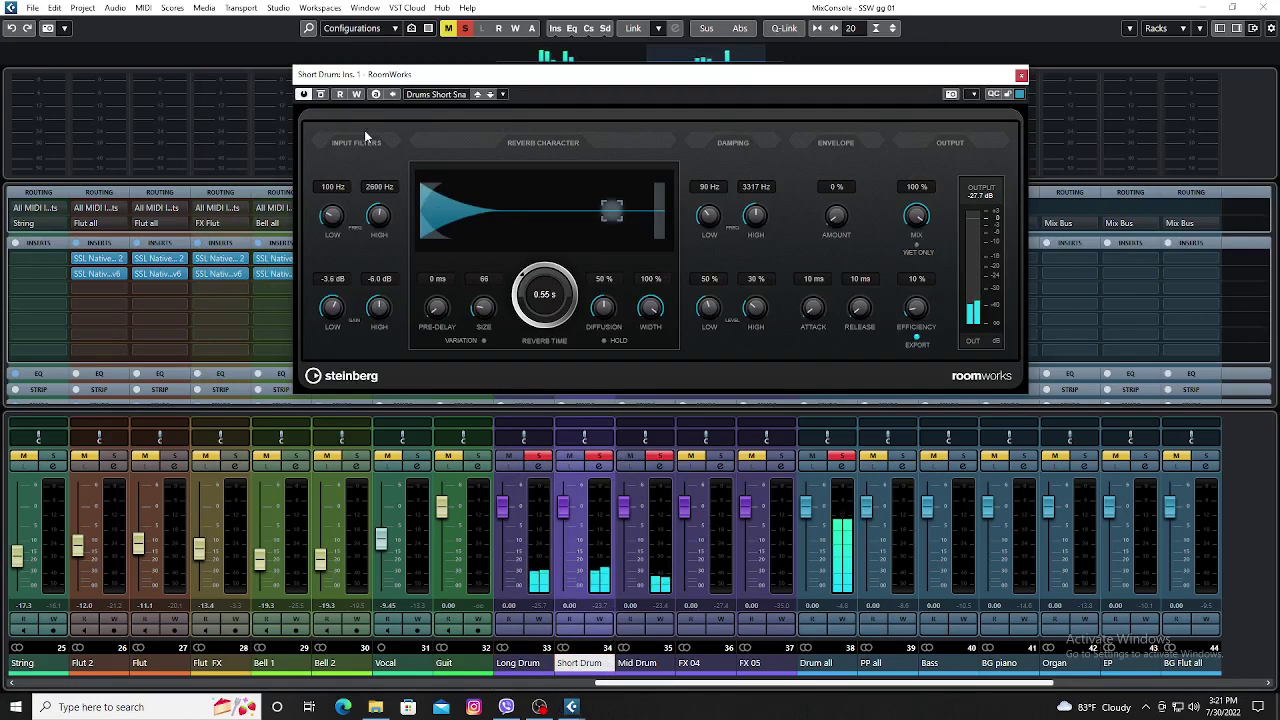
pyautogui.click(1022, 76)
# Select the Mid Drum effects channel and examine its RoomWorks reverb settings.
pyautogui.click(648, 650)
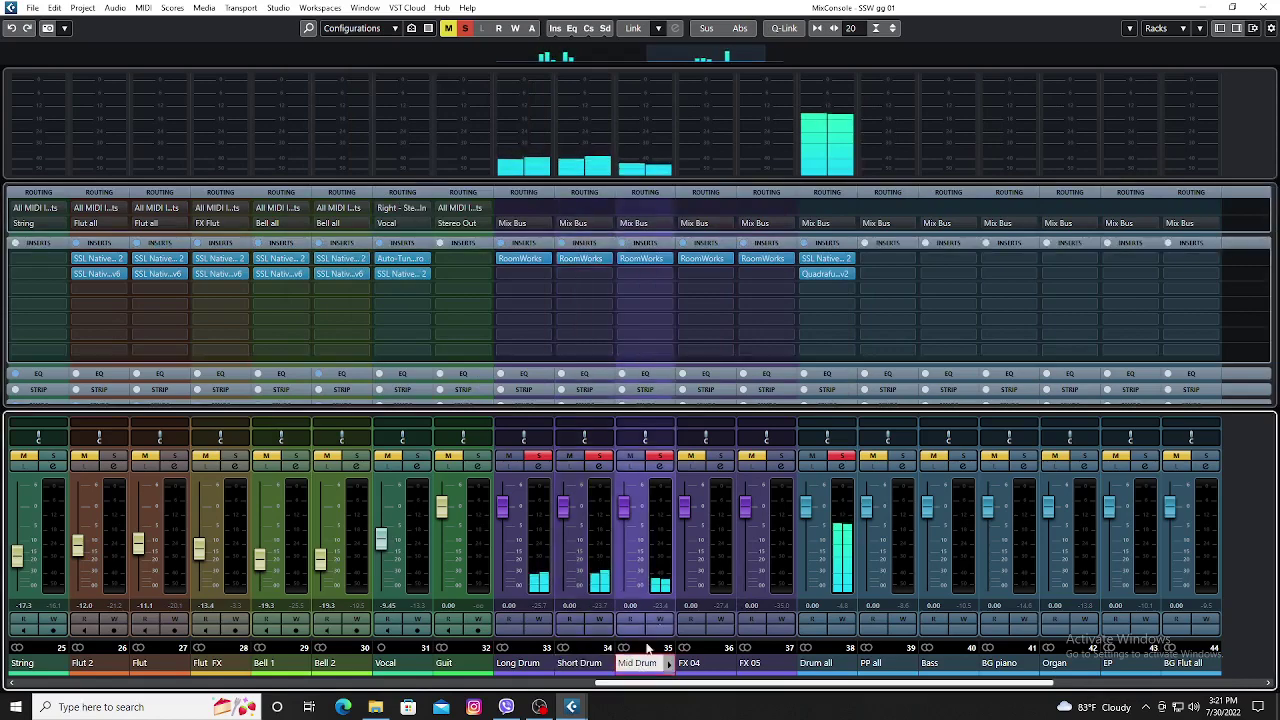
pyautogui.click(638, 260)
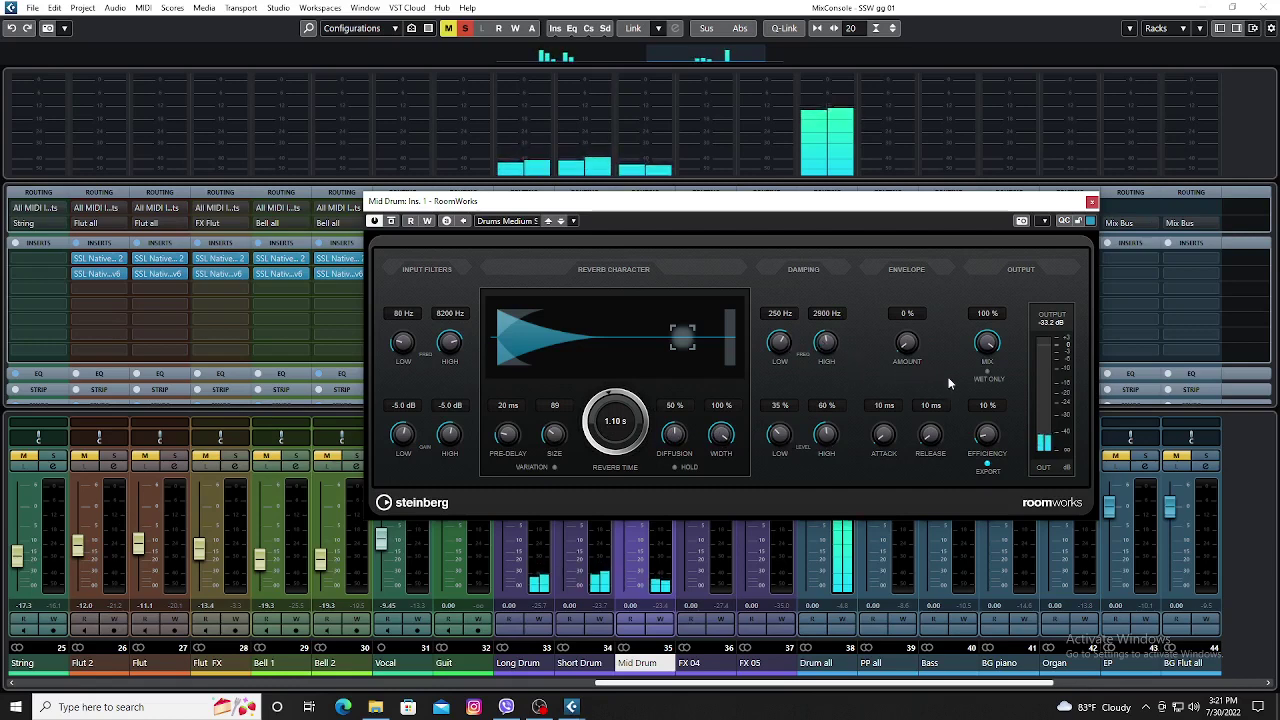
pyautogui.click(1092, 203)
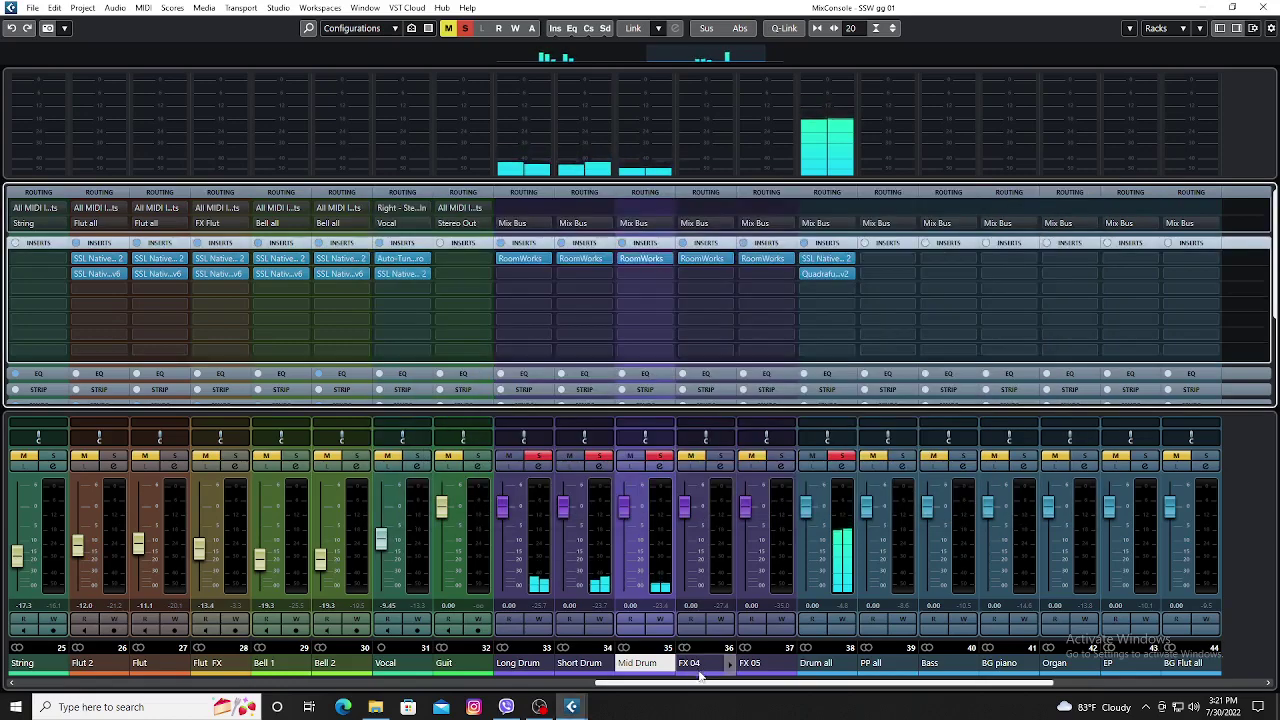
# Collapse the inserts rack in the mixer and examine the Long, Short and Mid Drum sends on the drum channels.
pyautogui.moveTo(716, 686); pyautogui.dragTo(333, 684)
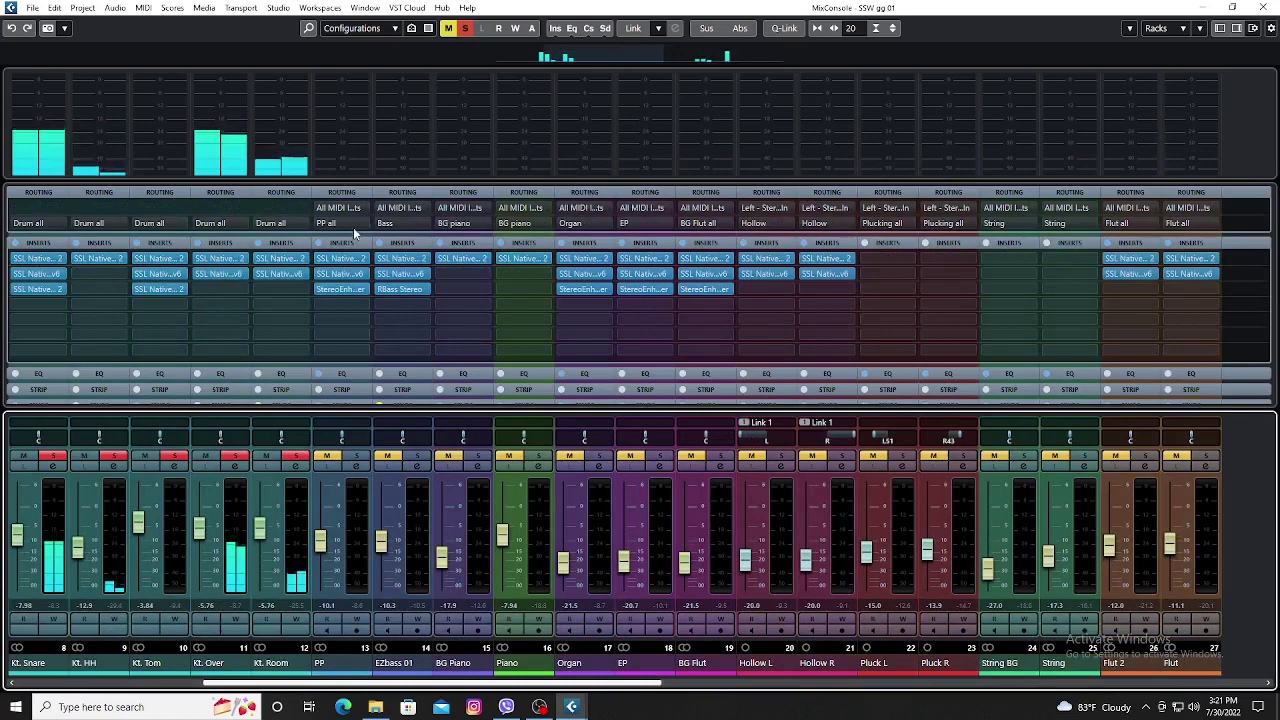
pyautogui.click(341, 244)
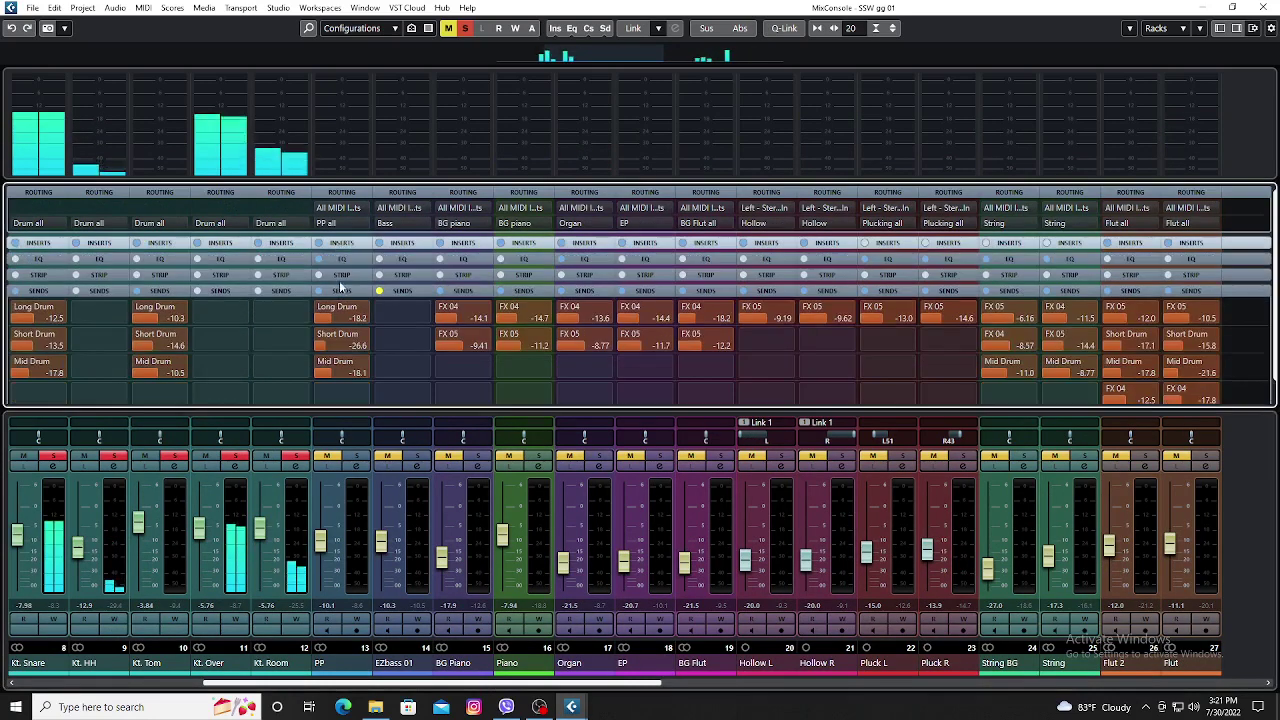
pyautogui.moveTo(491, 686); pyautogui.dragTo(380, 686)
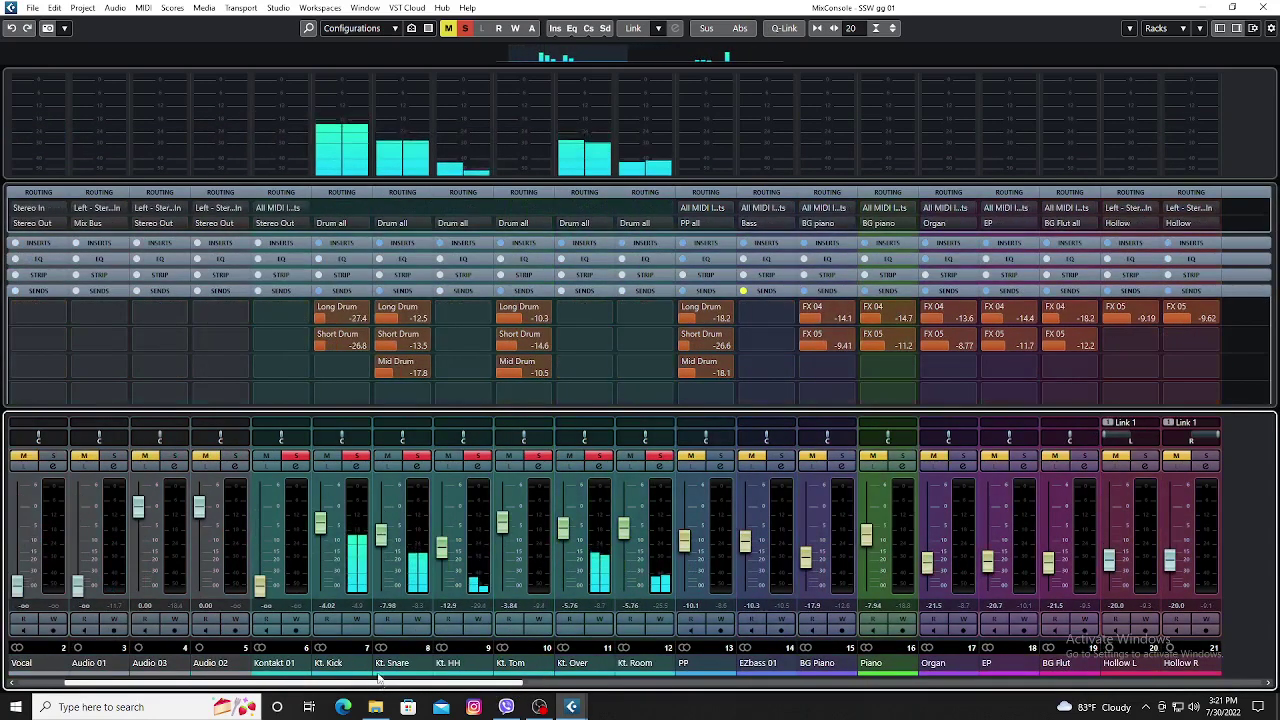
# Clear all solos, solo the Kt. Snare channel and re-enable its bypassed sends.
pyautogui.click(466, 29)
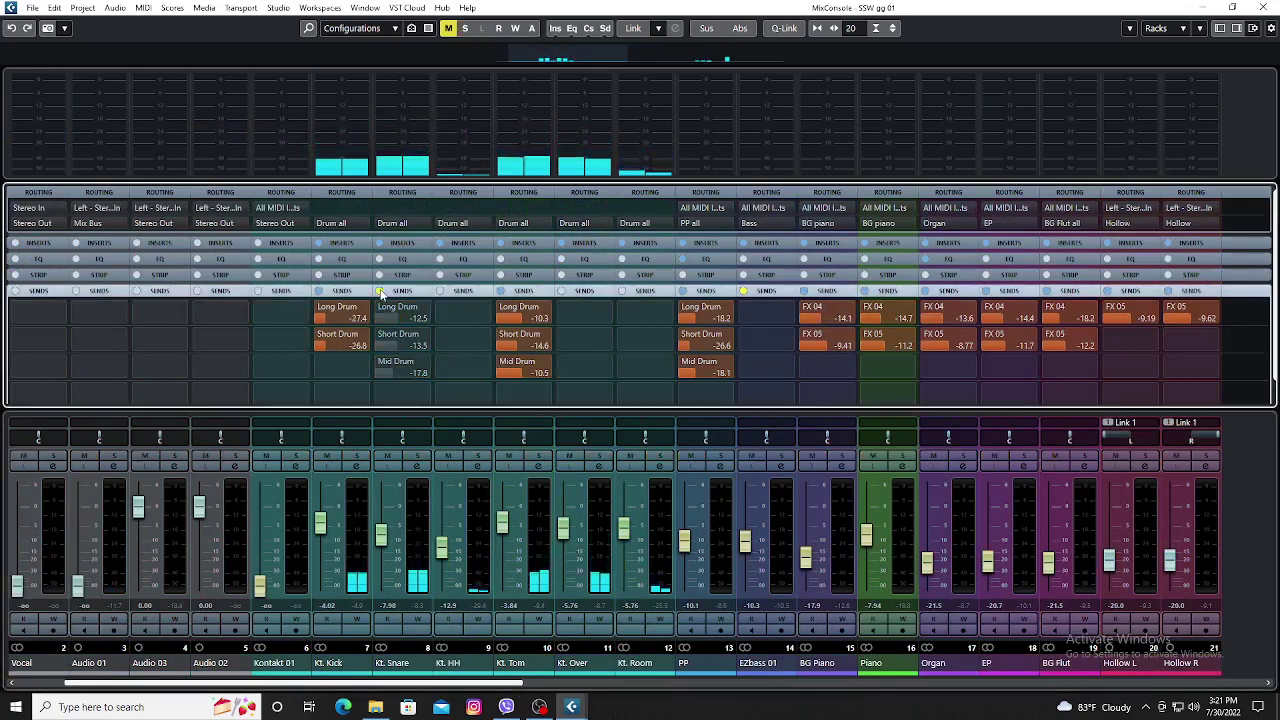
pyautogui.click(417, 457)
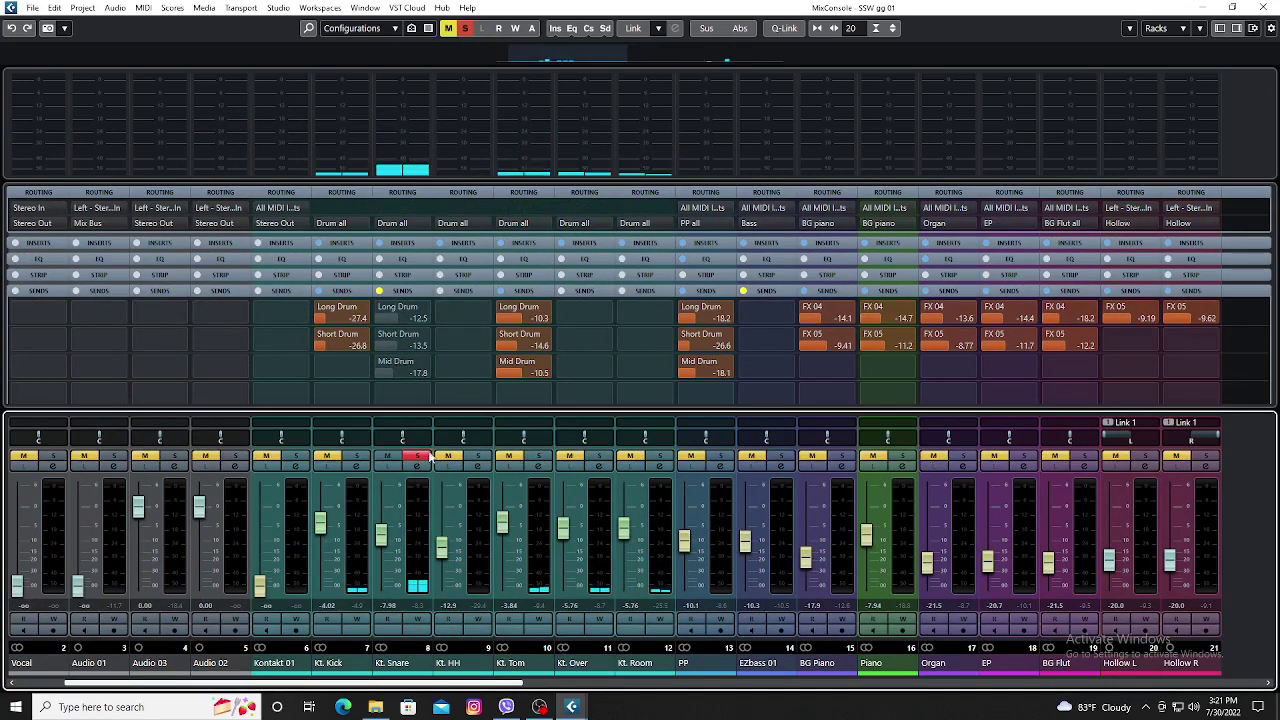
pyautogui.click(379, 290)
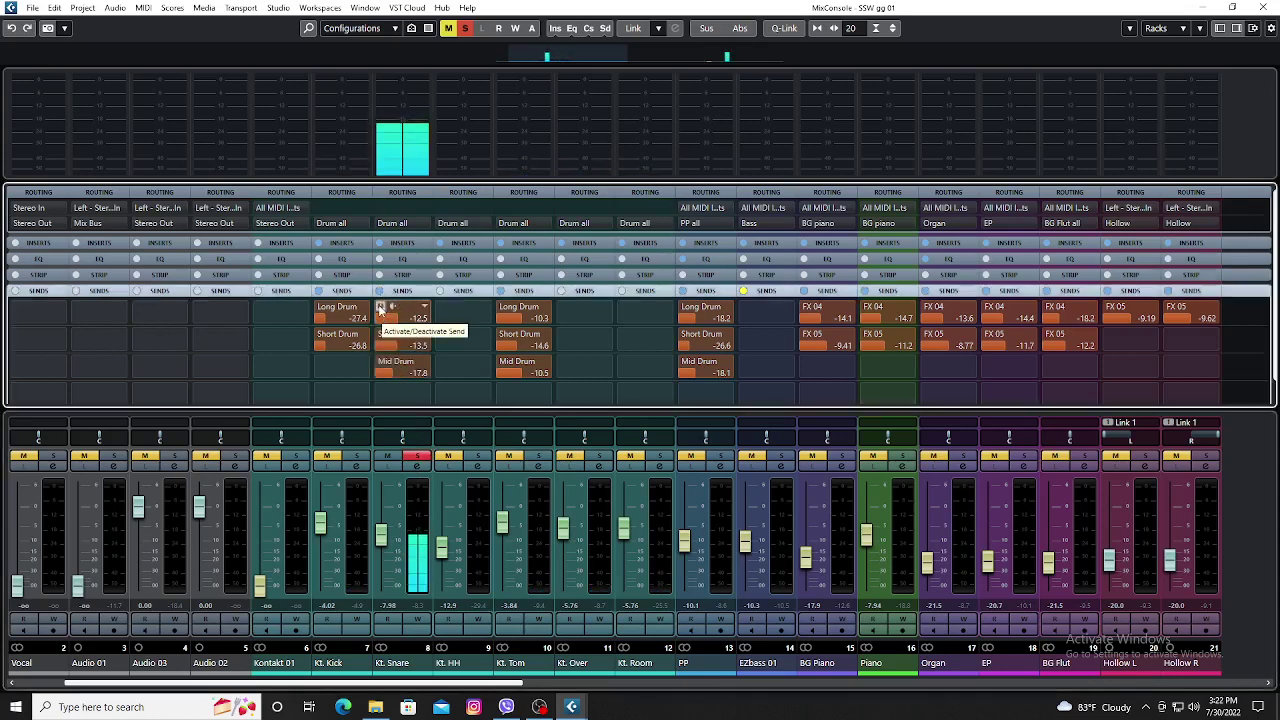
# Deactivate the Short Drum and Mid Drum sends on Kt. Snare, leaving only its Long Drum send active.
pyautogui.click(379, 308)
pyautogui.click(380, 338)
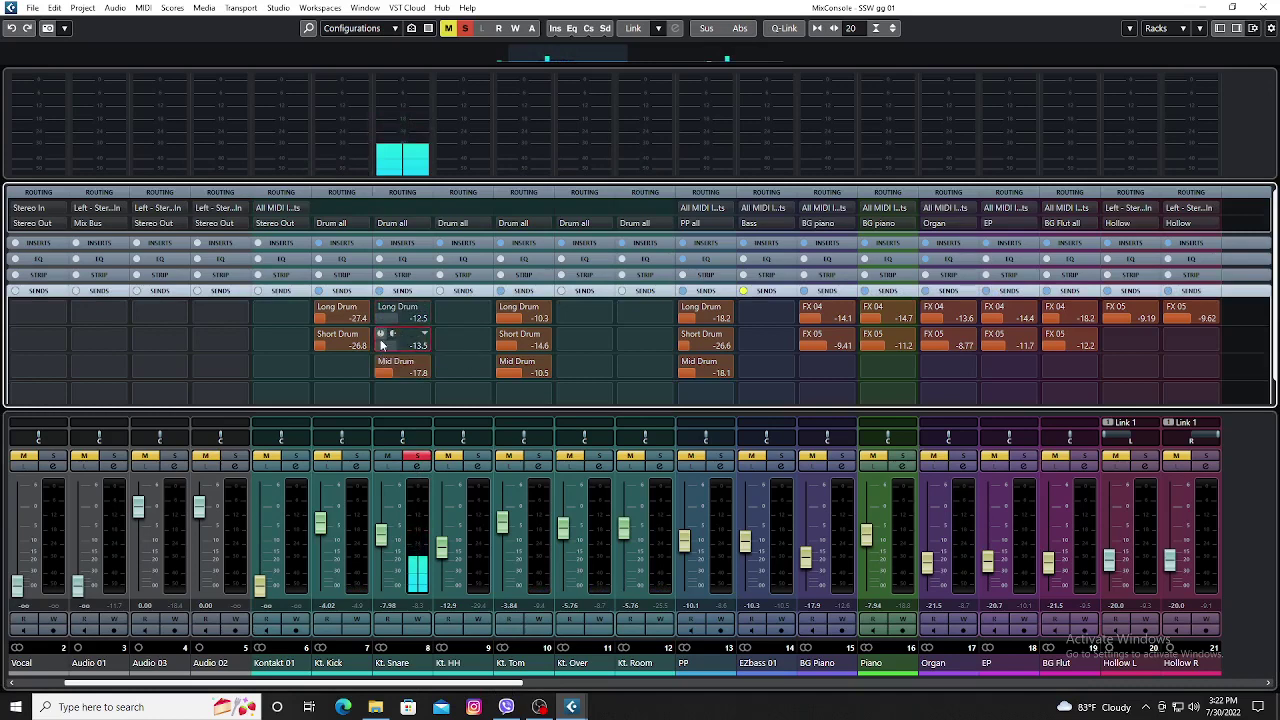
pyautogui.click(380, 362)
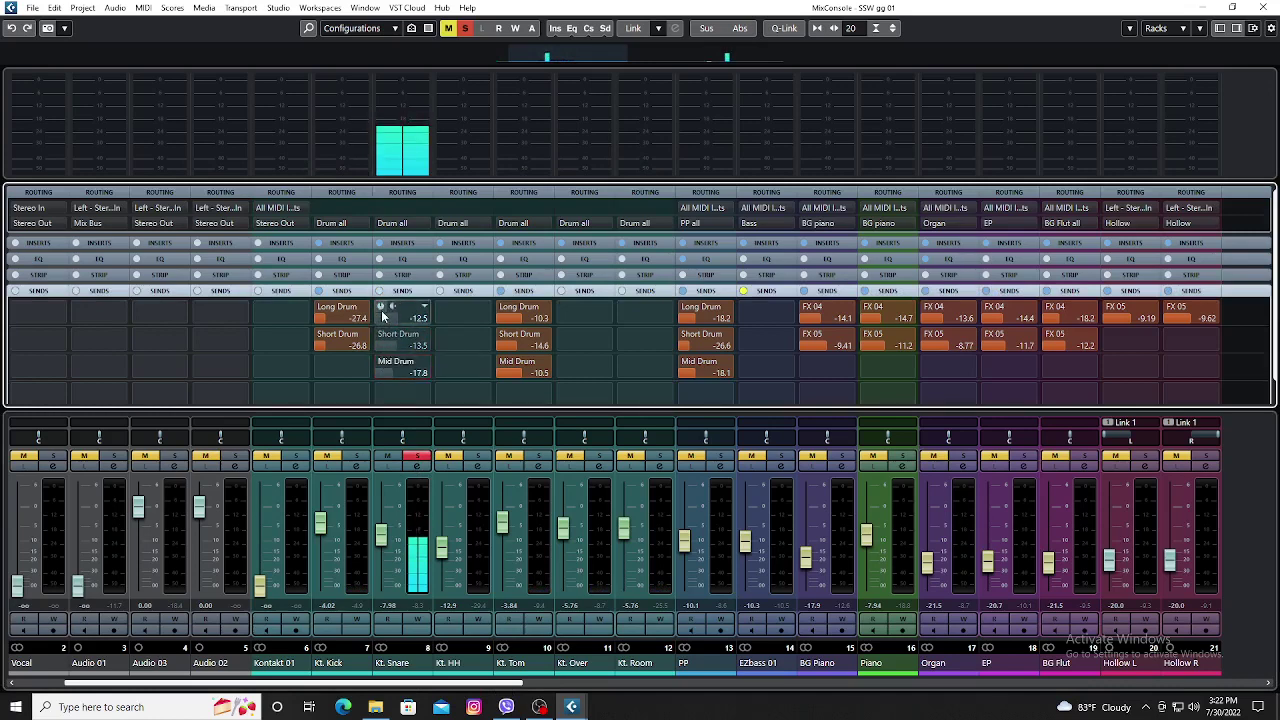
pyautogui.click(380, 307)
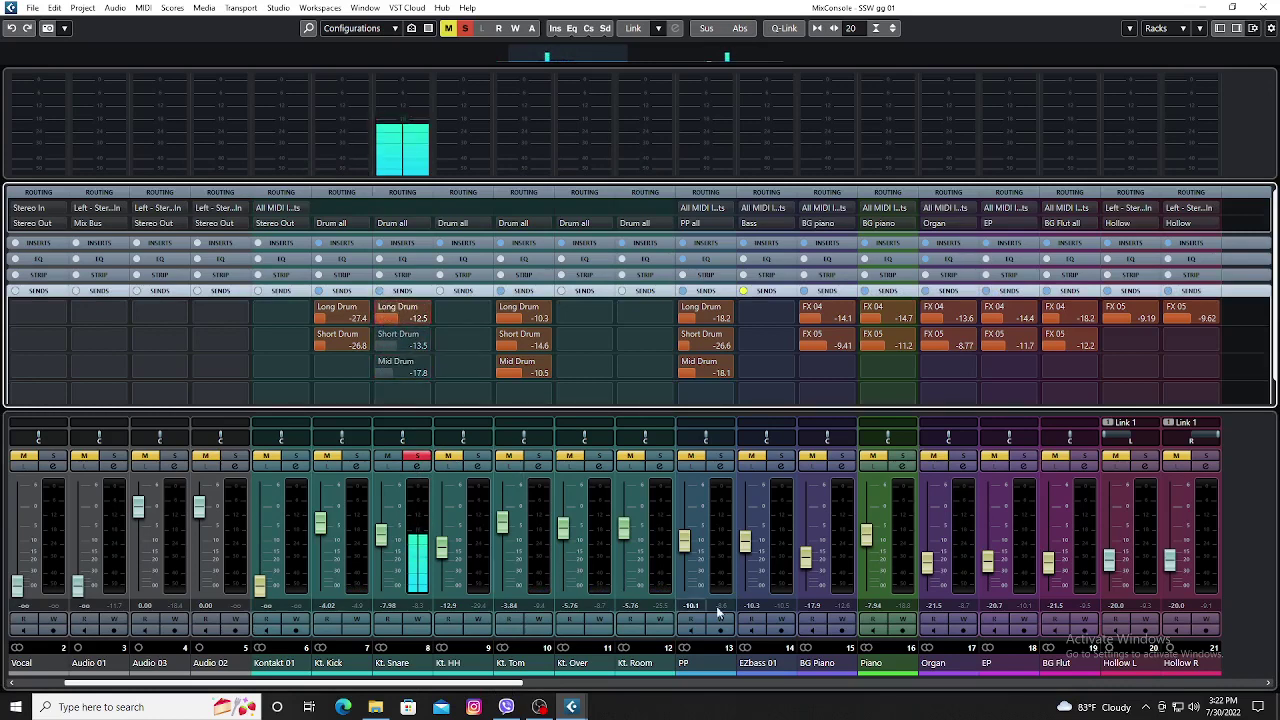
# Narrow the mixer channels until 37 fit in view and solo the Long Drum effects channel.
pyautogui.press('g')
pyautogui.press('g')
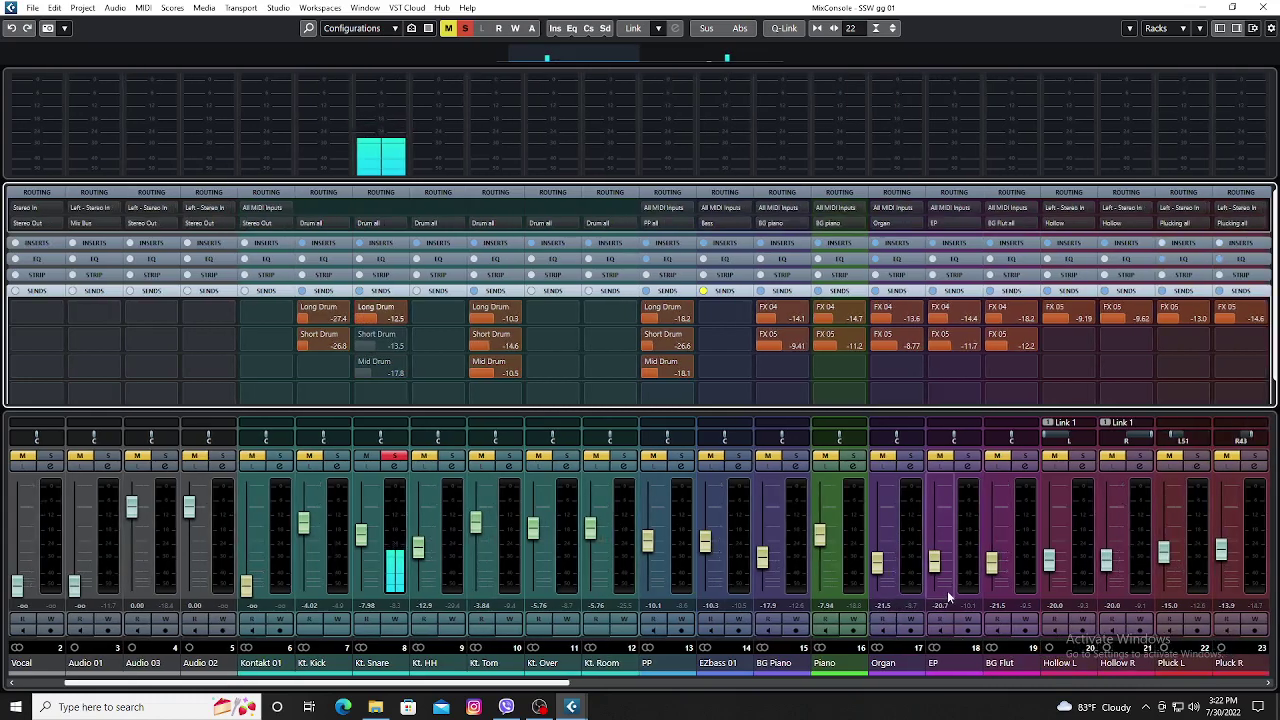
pyautogui.press('g')
pyautogui.press('g')
pyautogui.press('g')
pyautogui.press('g')
pyautogui.press('g')
pyautogui.press('g')
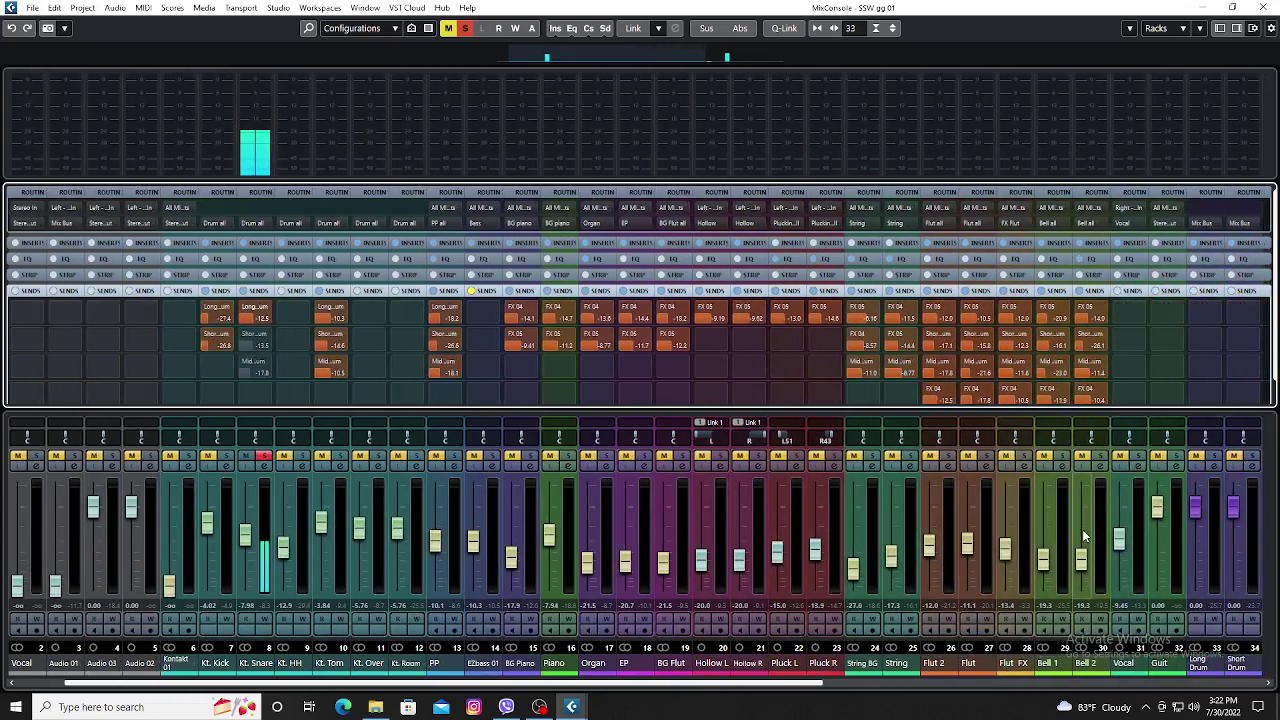
pyautogui.press('g')
pyautogui.press('g')
pyautogui.press('g')
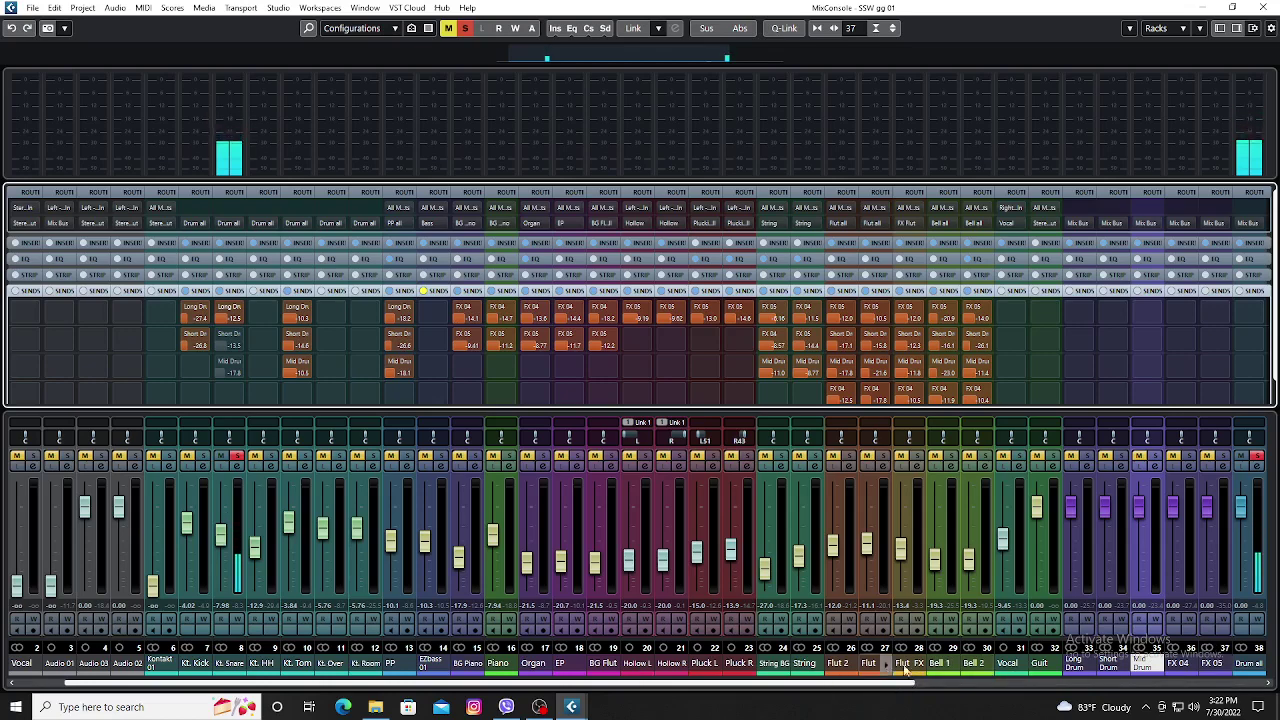
pyautogui.click(1087, 457)
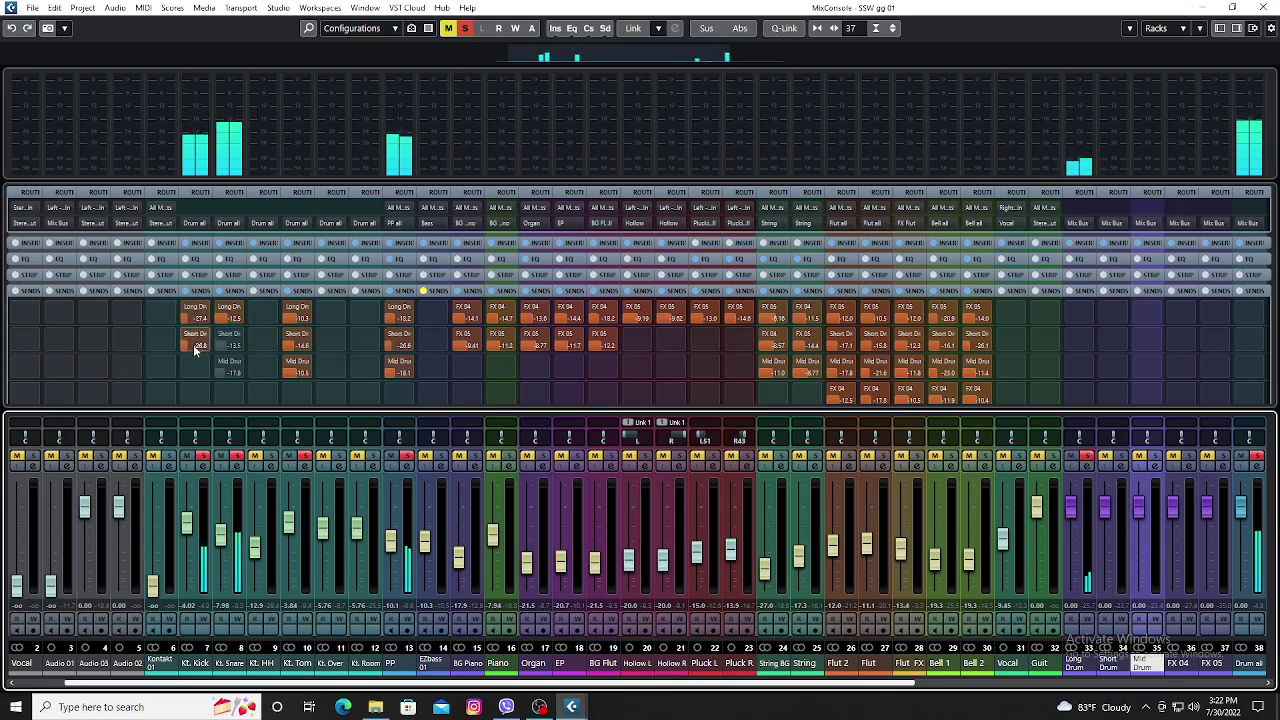
# Reactivate the Short Drum and Mid Drum sends on Kt. Snare and solo the Short Drum and Mid Drum effects channels.
pyautogui.click(218, 338)
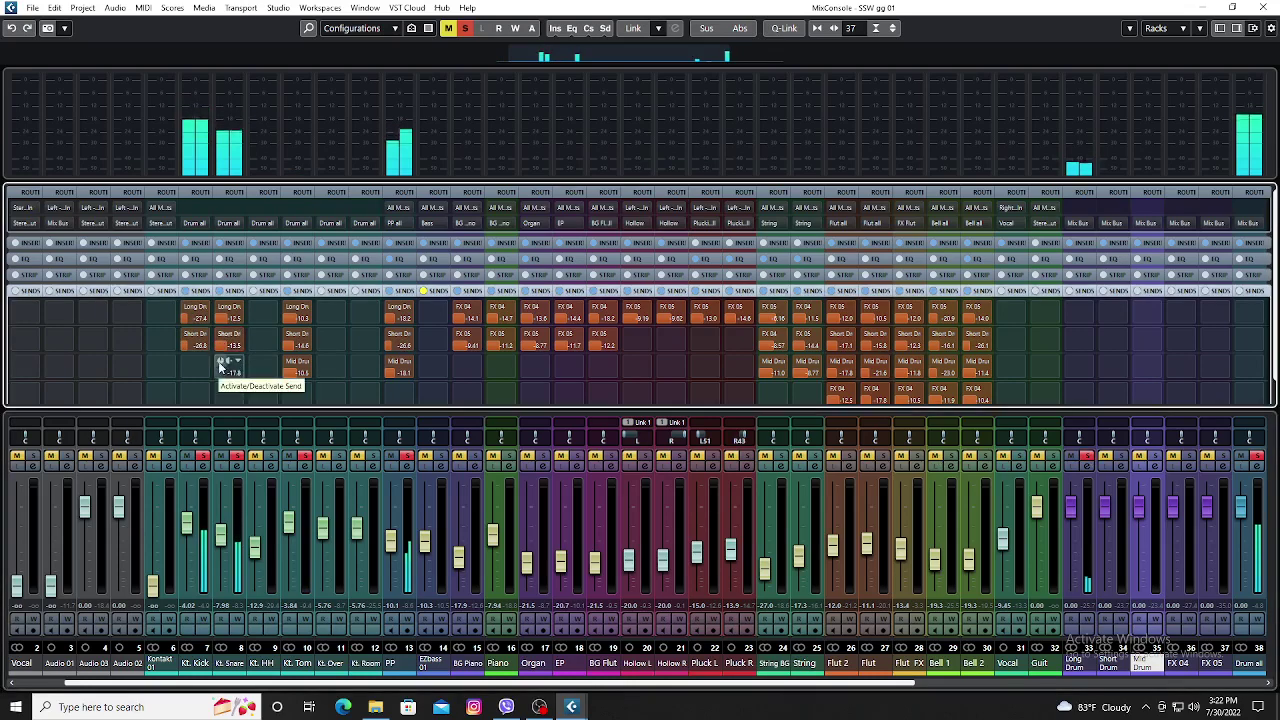
pyautogui.click(203, 457)
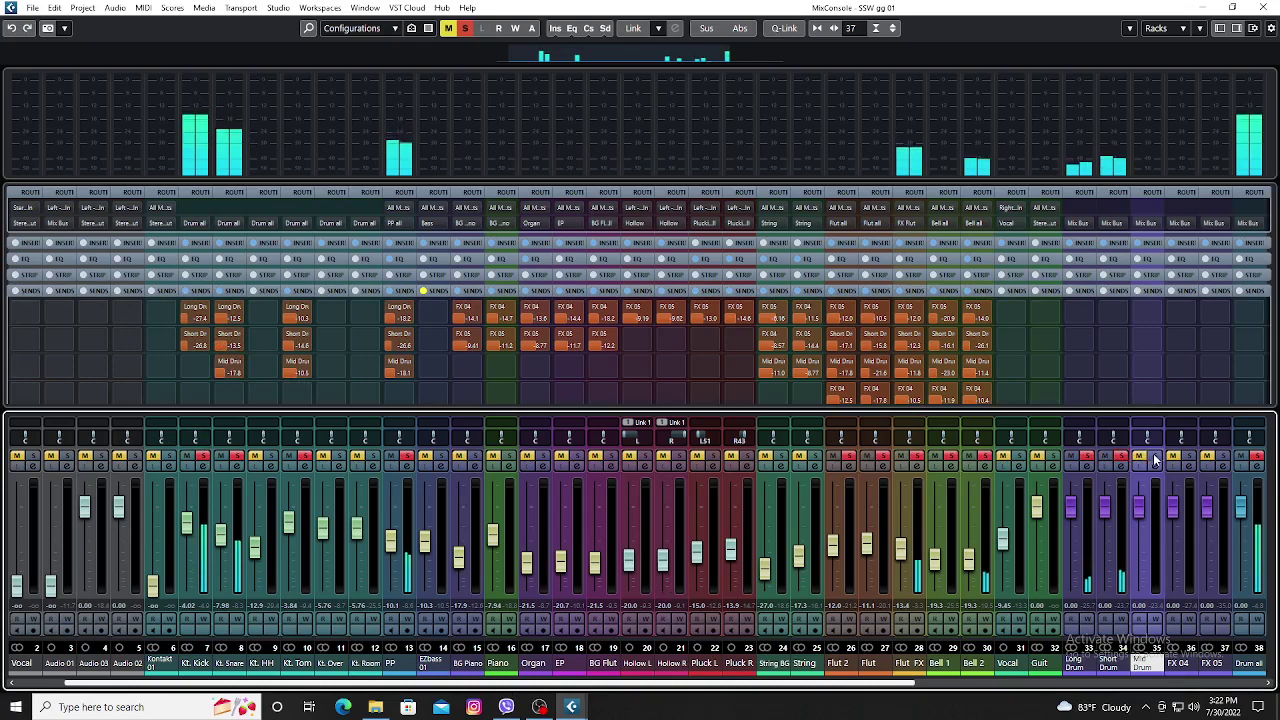
pyautogui.click(1121, 457)
pyautogui.click(1155, 457)
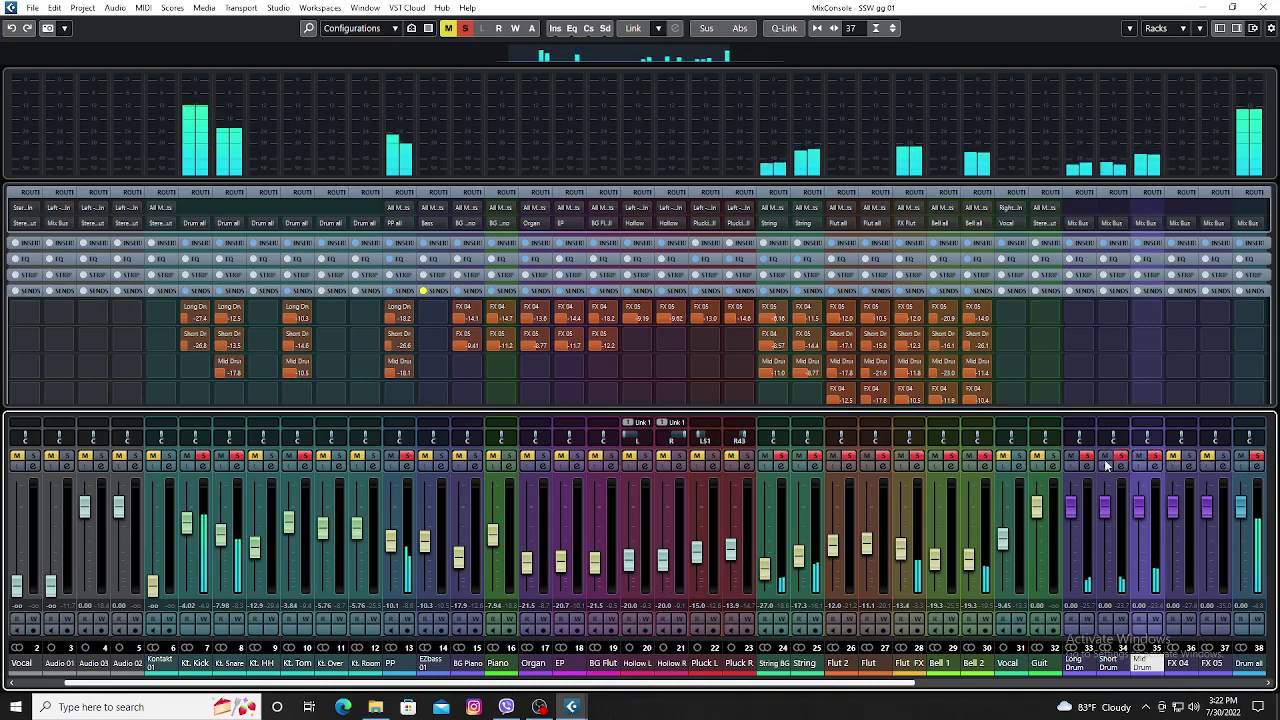
# Reduce the soloed instruments to Kt. Snare and Kt. Kick, keeping the three drum effects channels soloed.
pyautogui.click(236, 457)
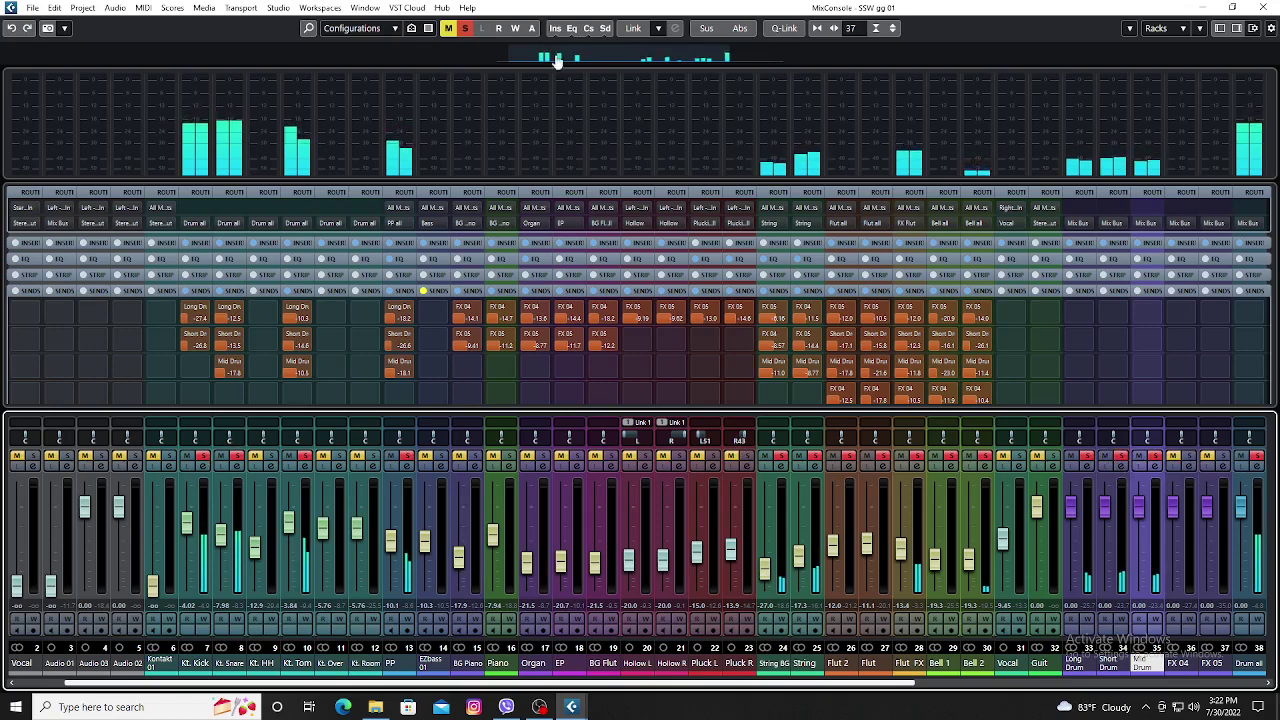
pyautogui.keyDown('ctrl'); pyautogui.click(236, 457); pyautogui.keyUp('ctrl')
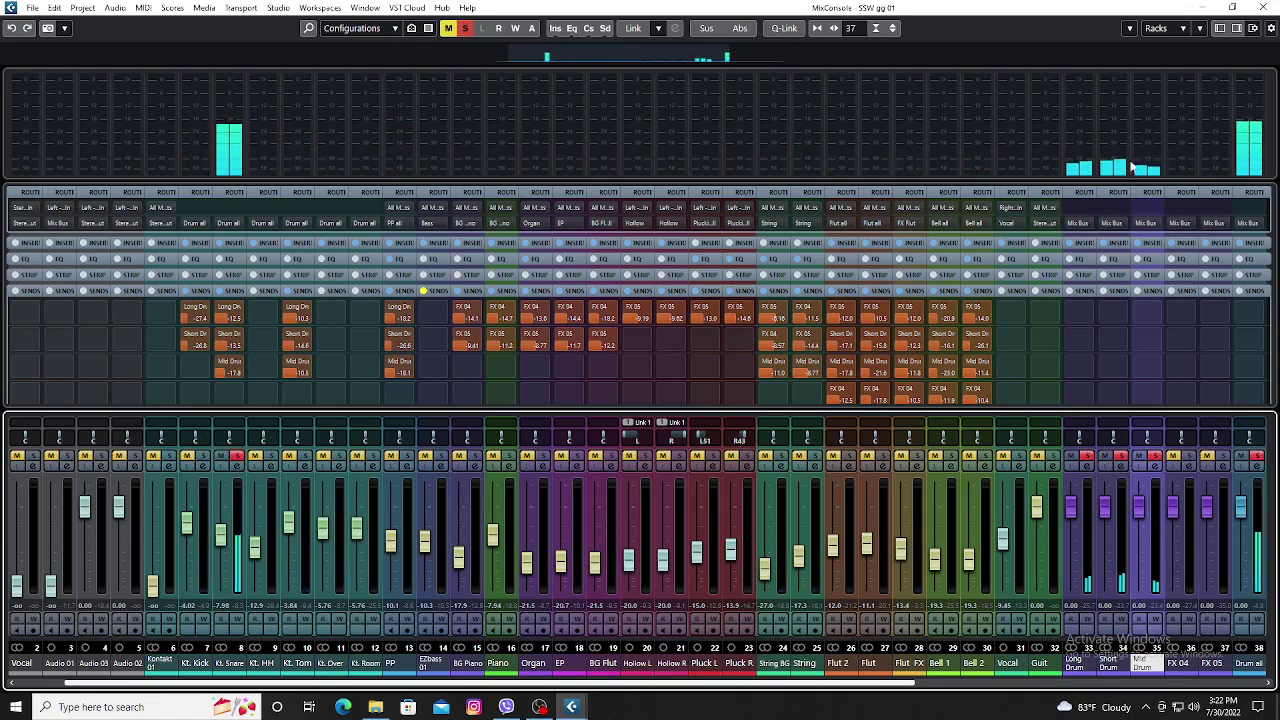
pyautogui.click(203, 457)
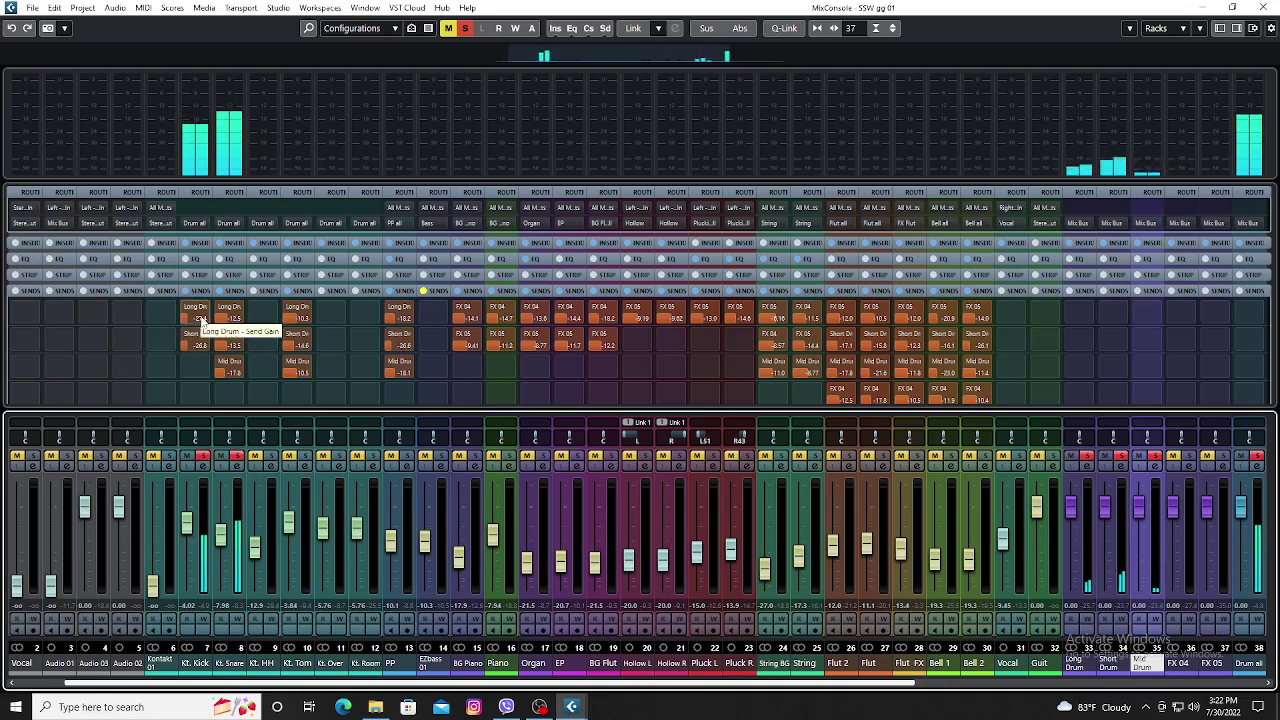
# Widen the mixer channels until 18 are in view and add Kt. Tom to the soloed channels.
pyautogui.press('h')
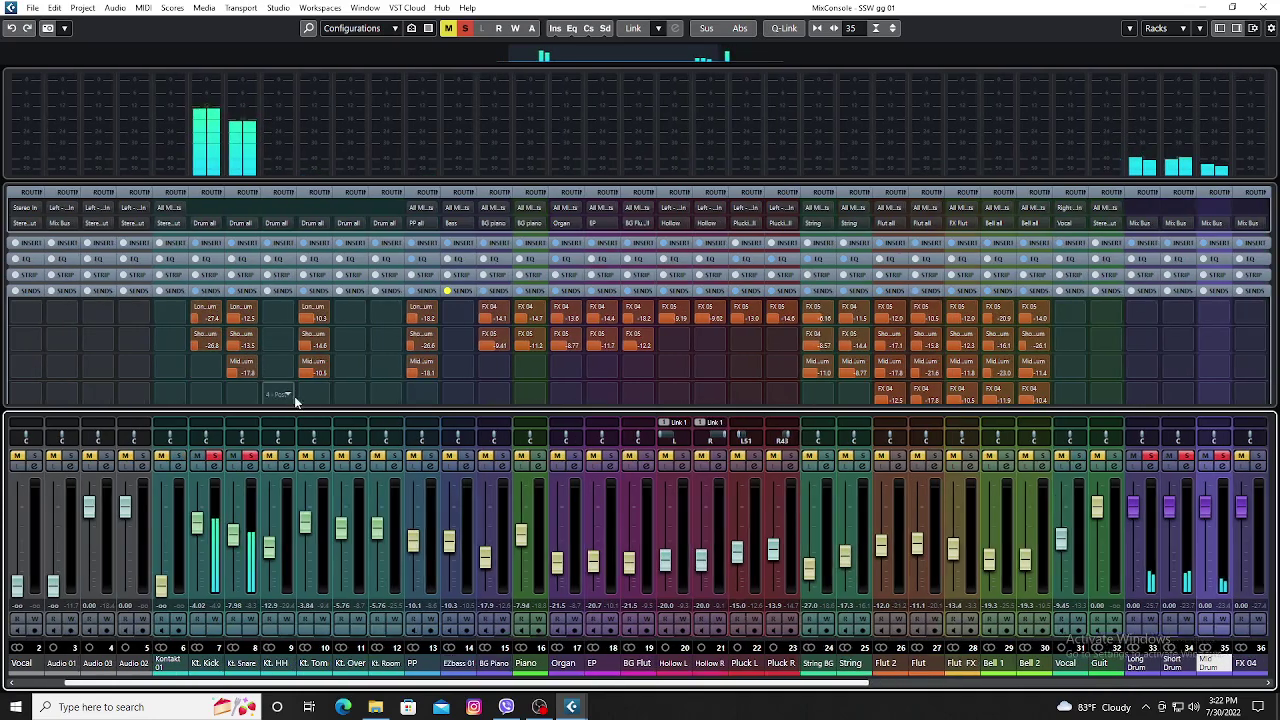
pyautogui.press('h')
pyautogui.press('h')
pyautogui.press('h')
pyautogui.press('h')
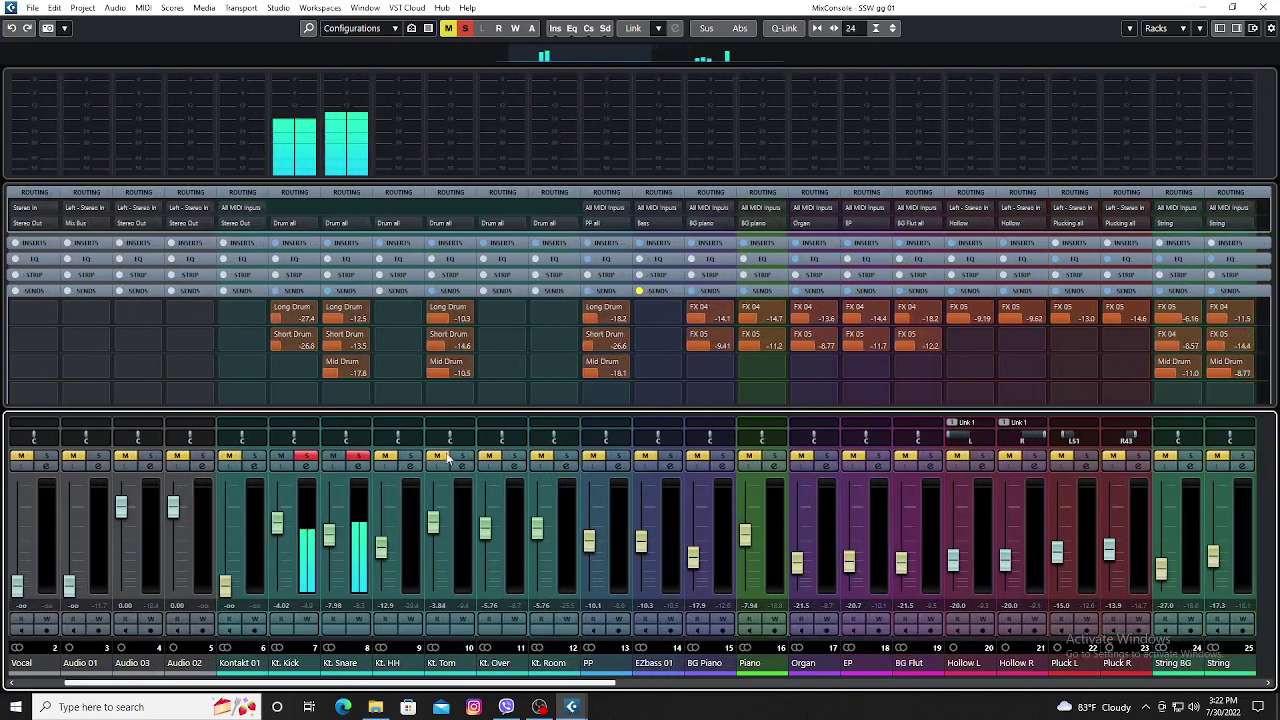
pyautogui.press('h')
pyautogui.press('h')
pyautogui.press('h')
pyautogui.press('h')
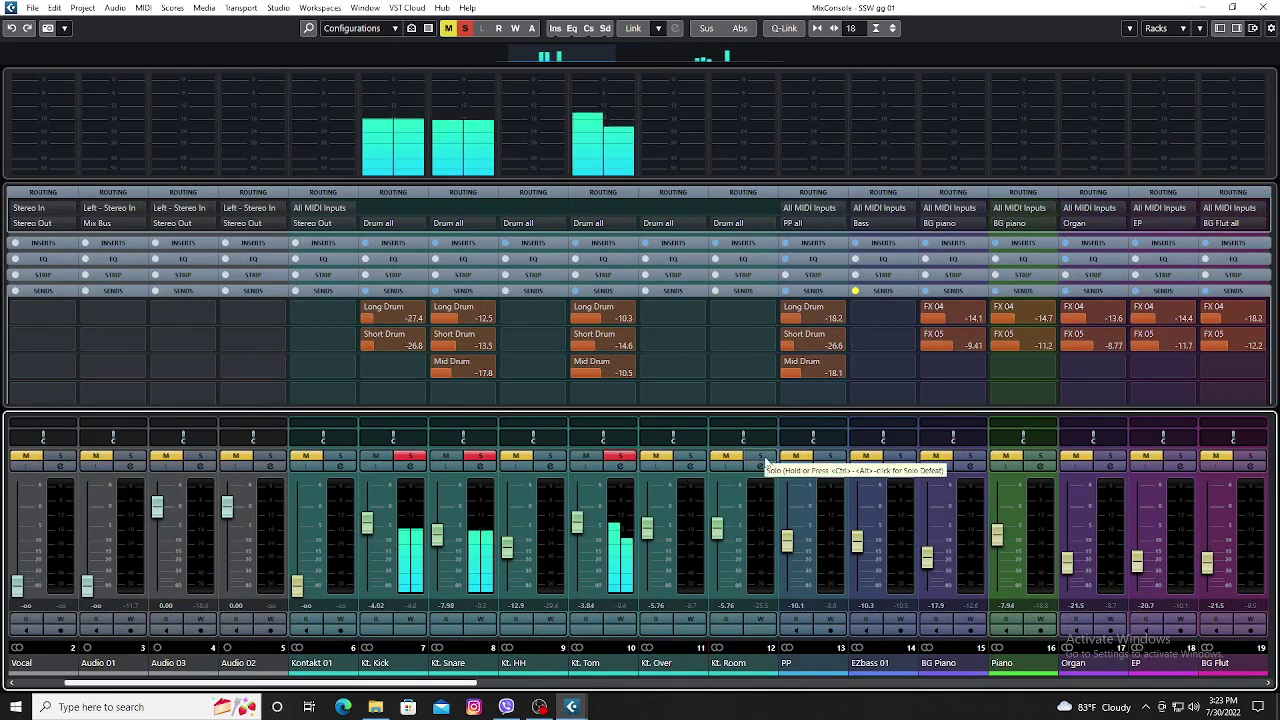
# Raise the Kt. Tom fader to -3.16 and lower its Long Drum send to -14.3.
pyautogui.click(578, 524)
pyautogui.moveTo(578, 527); pyautogui.dragTo(578, 522)
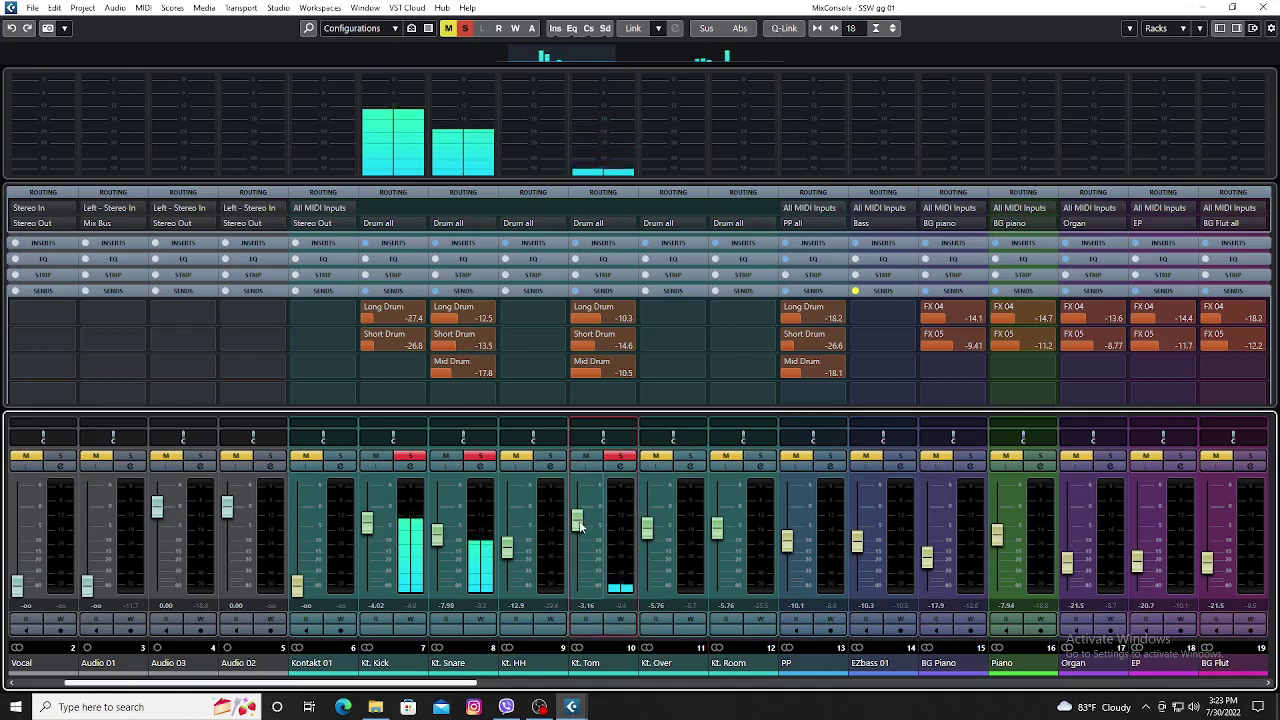
pyautogui.click(596, 322)
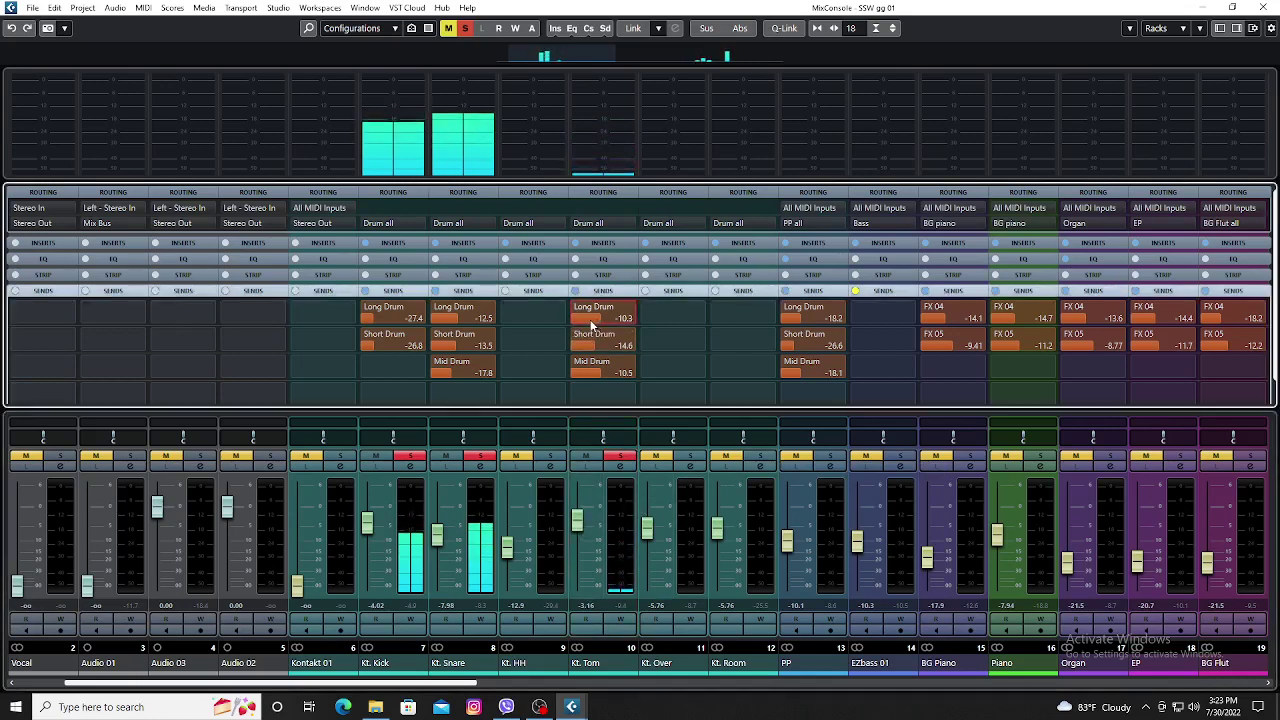
# Solo Kt. HH and Kt. Over, and add a Long Drum send at -14.0 to Kt. HH.
pyautogui.click(550, 456)
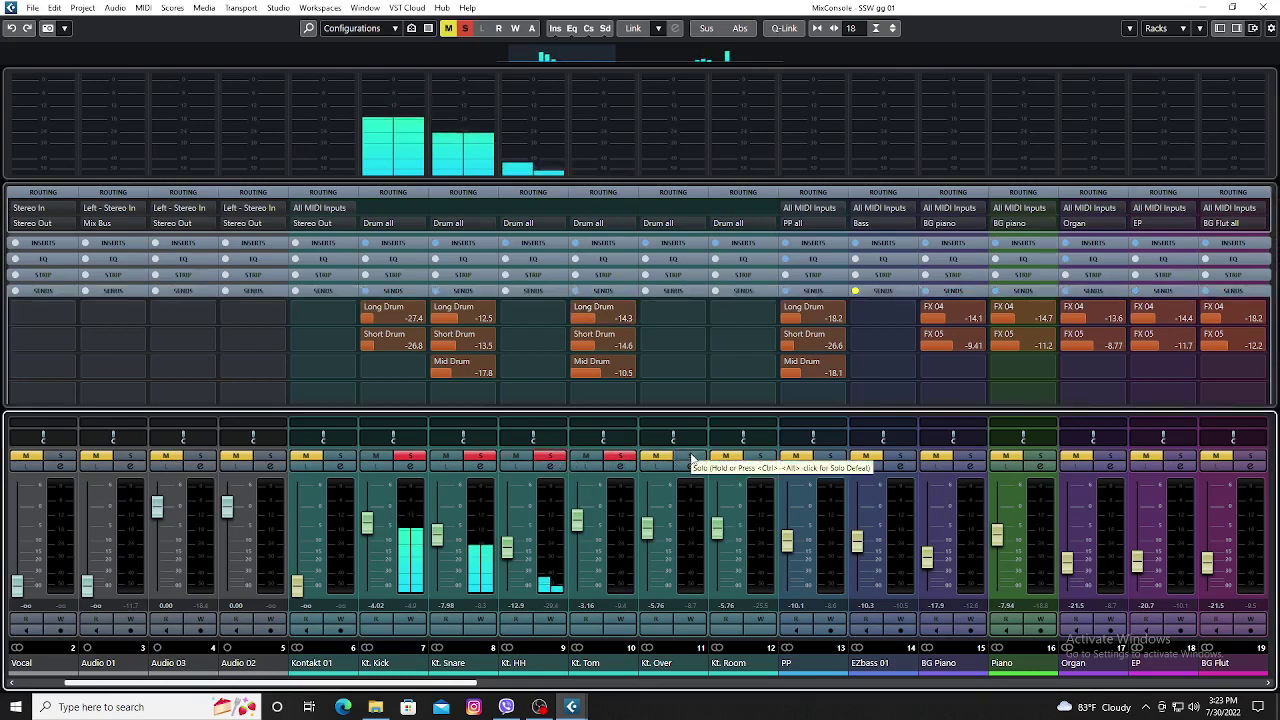
pyautogui.click(690, 456)
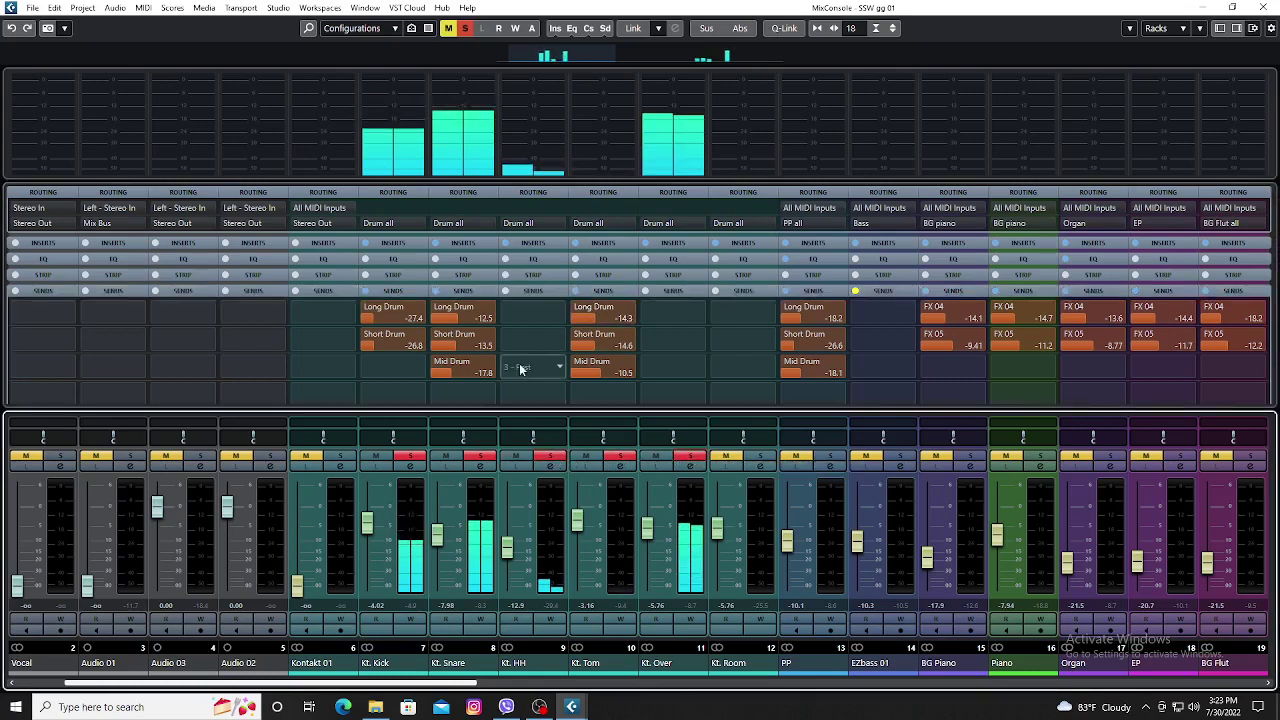
pyautogui.click(528, 313)
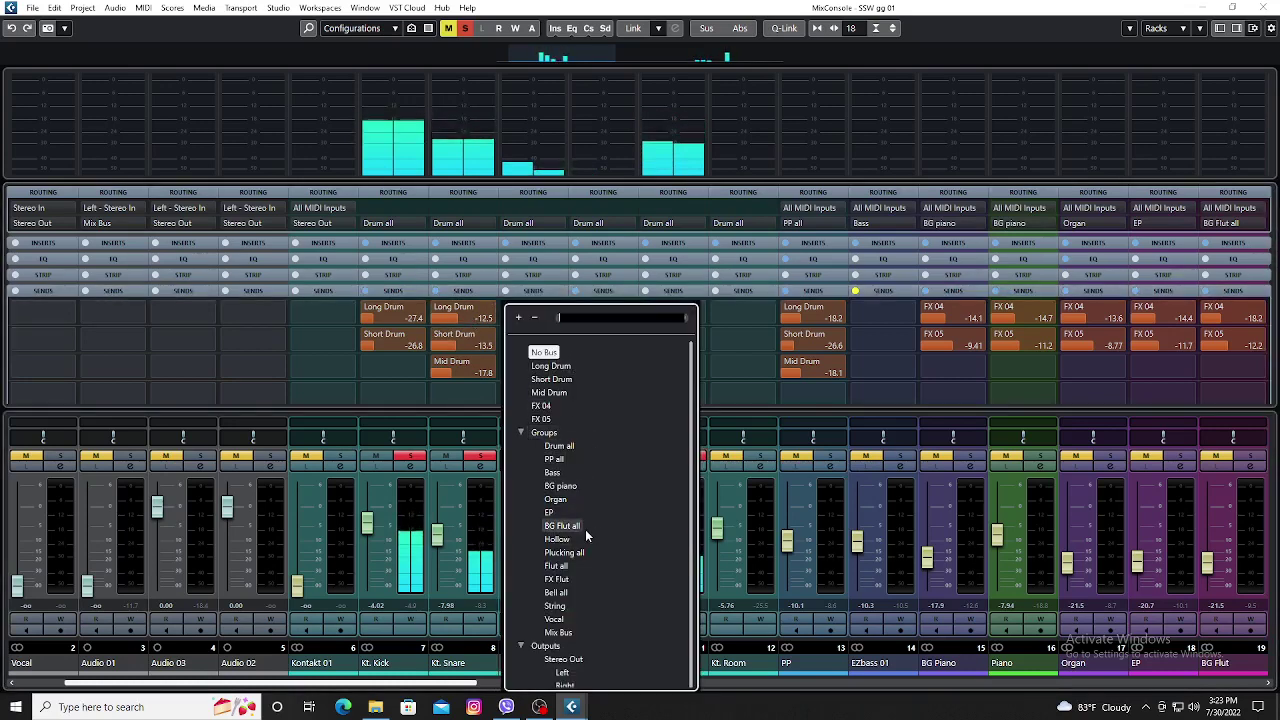
pyautogui.scroll(-1, 594, 542)
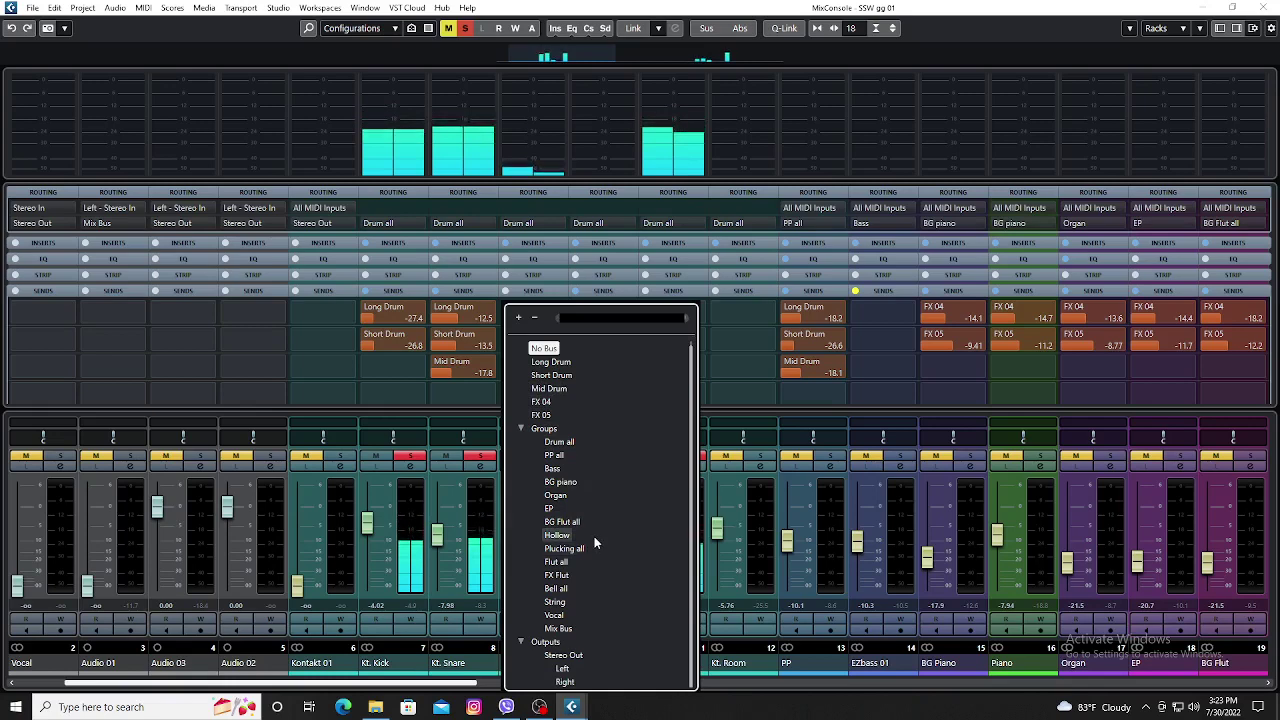
pyautogui.click(565, 363)
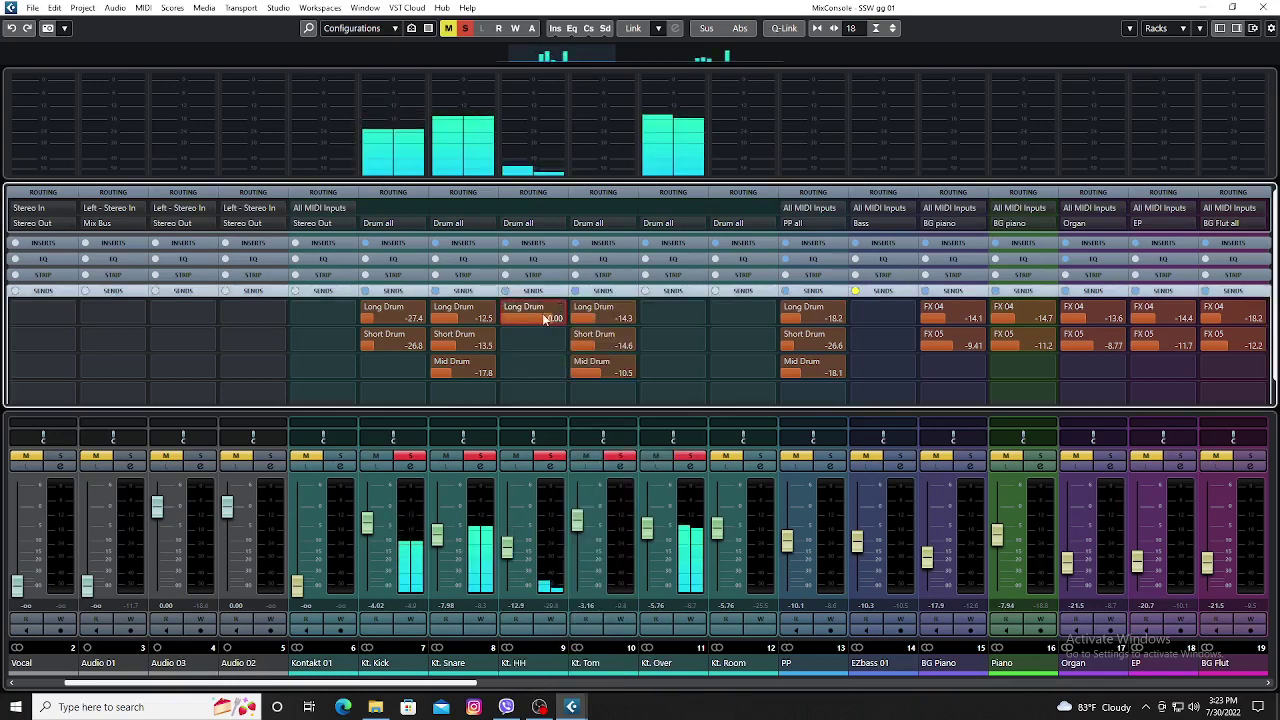
pyautogui.moveTo(546, 321); pyautogui.dragTo(492, 316)
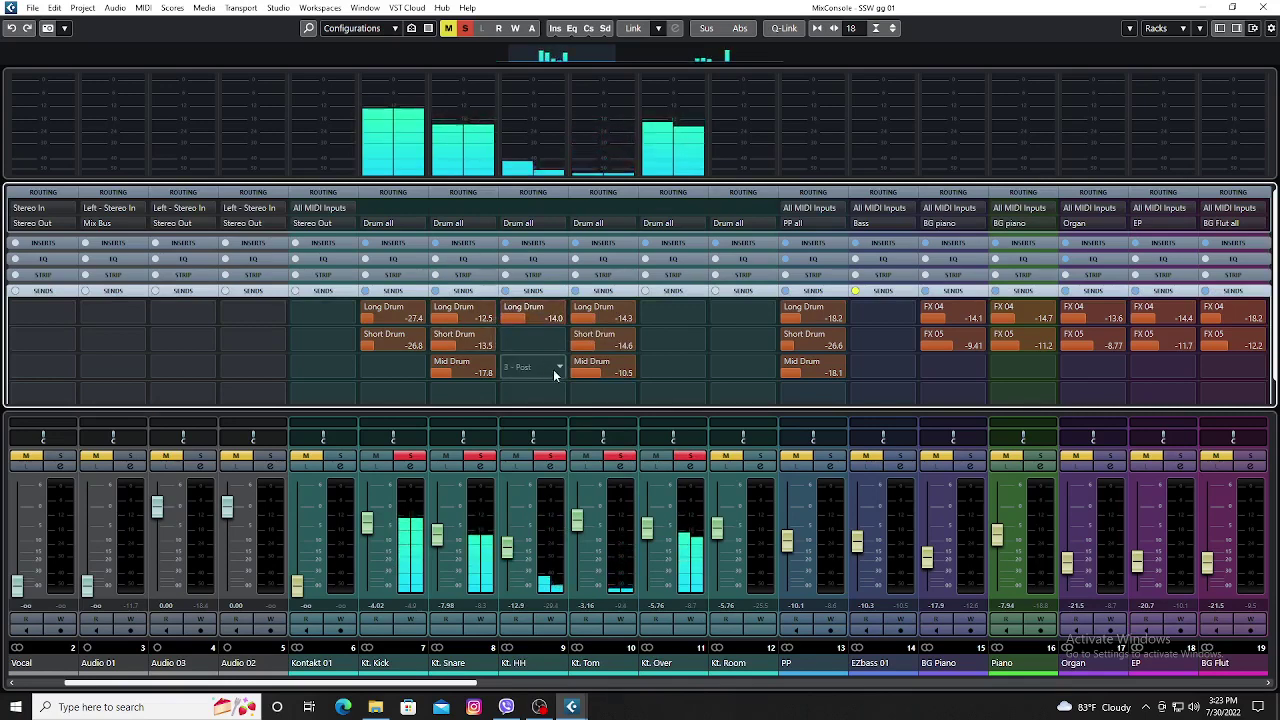
# Solo Kt. Room and examine the signal on the Long Drum, Short Drum and Mid Drum effects channels.
pyautogui.click(766, 457)
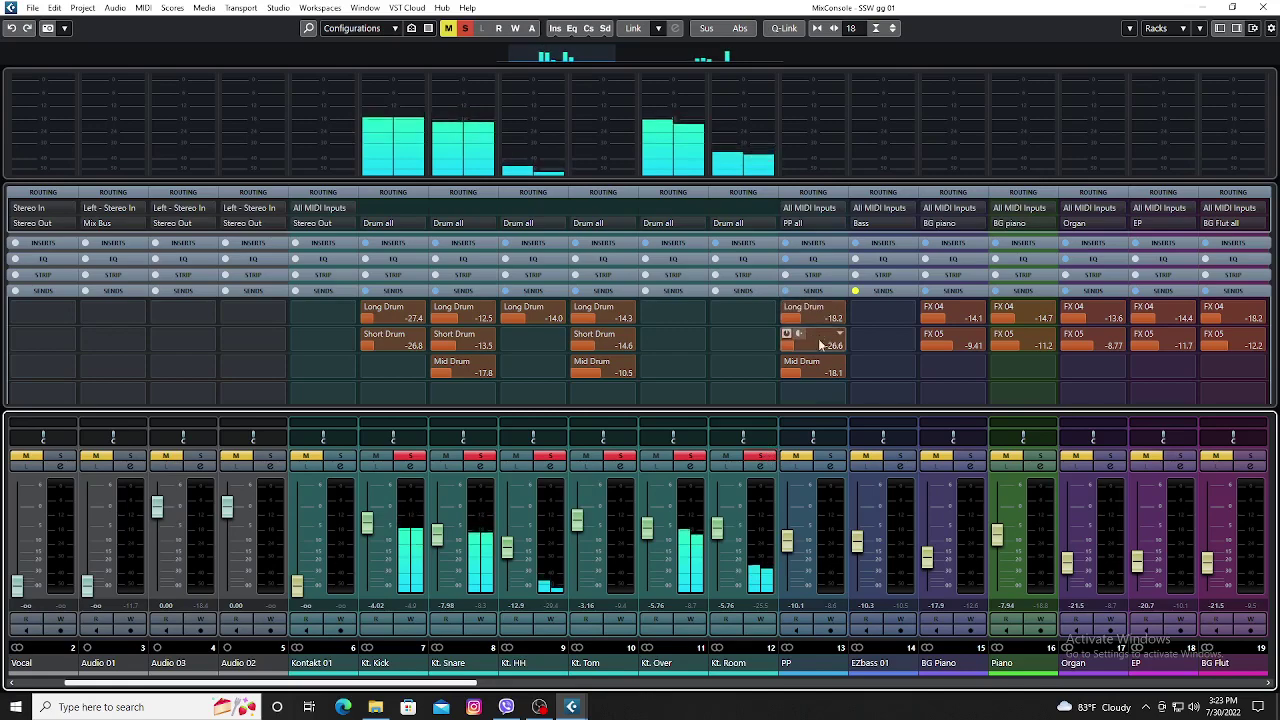
pyautogui.click(618, 686)
pyautogui.click(618, 686)
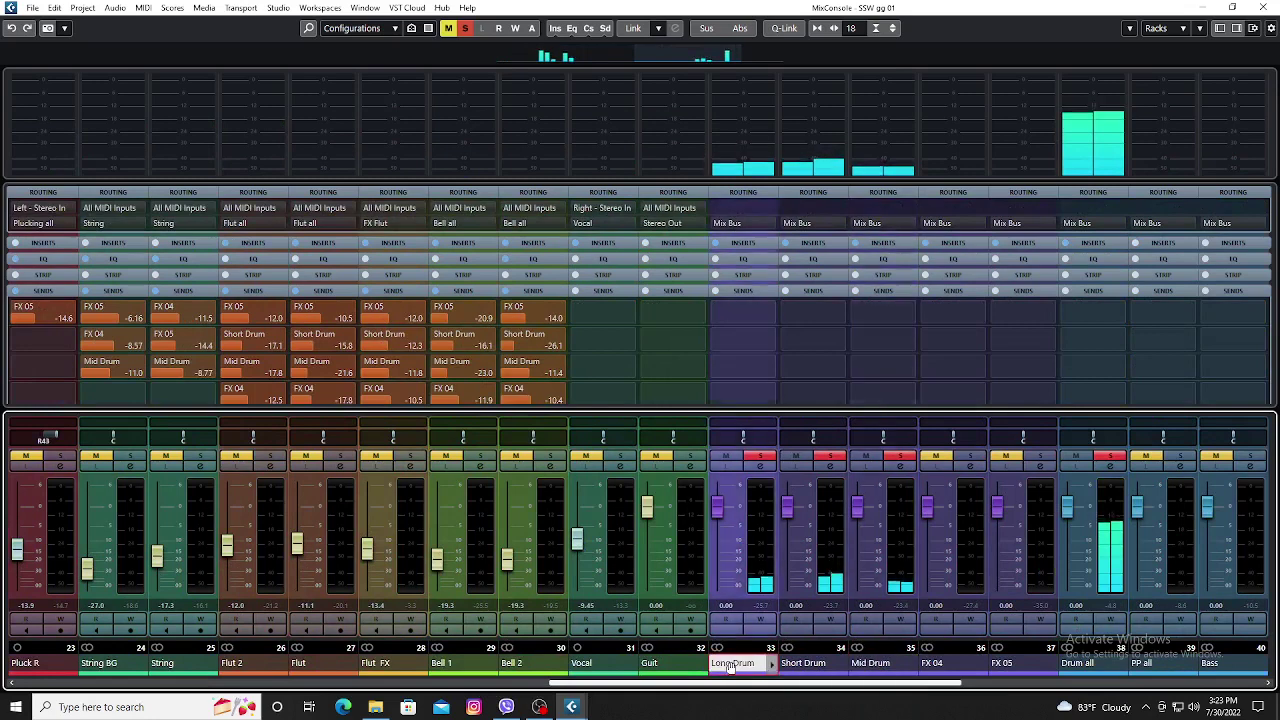
pyautogui.click(805, 665)
pyautogui.click(870, 665)
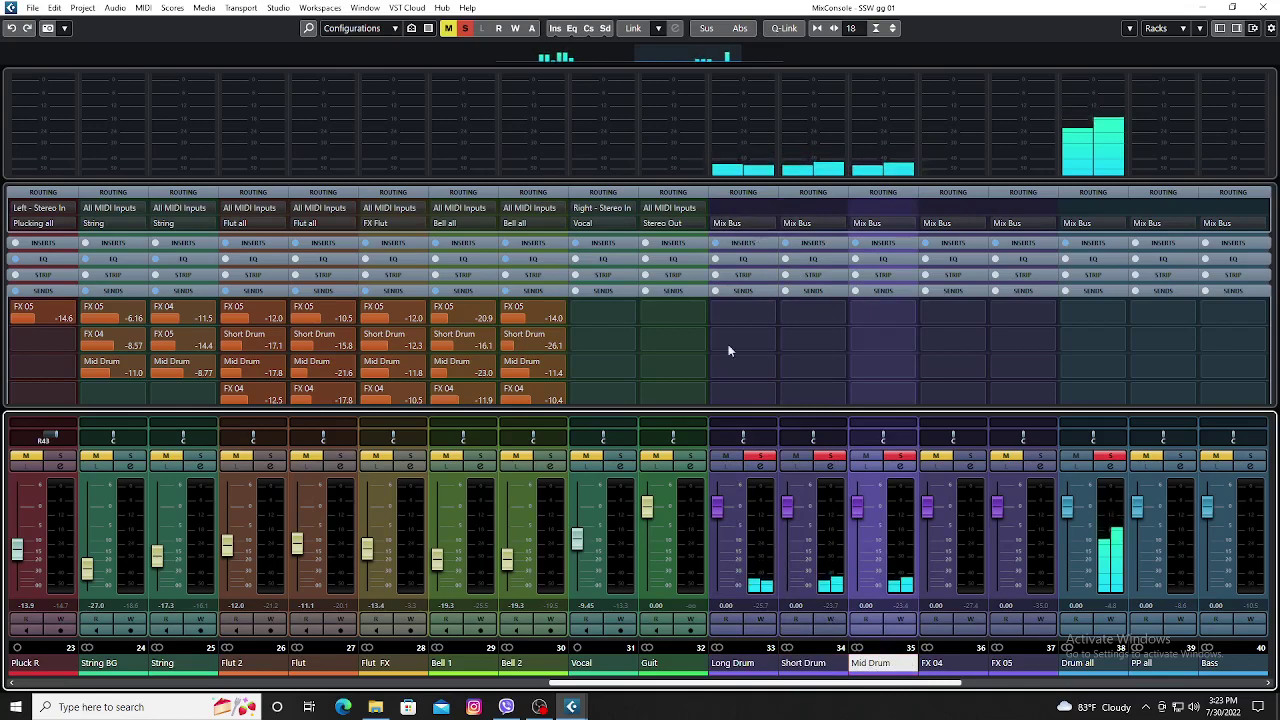
pyautogui.click(532, 684)
pyautogui.hscroll(-5, 533, 690)
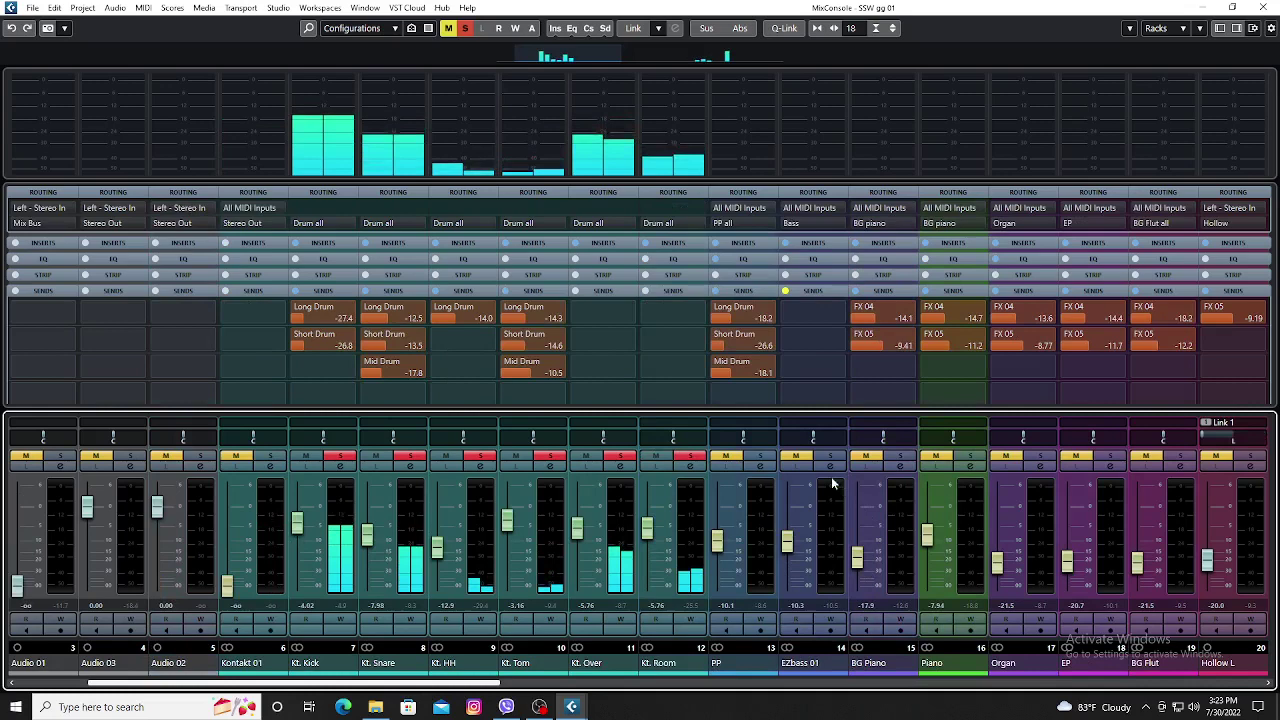
# Solo PP and EZbass 01, and turn off the sends bypass on EZbass 01.
pyautogui.click(760, 456)
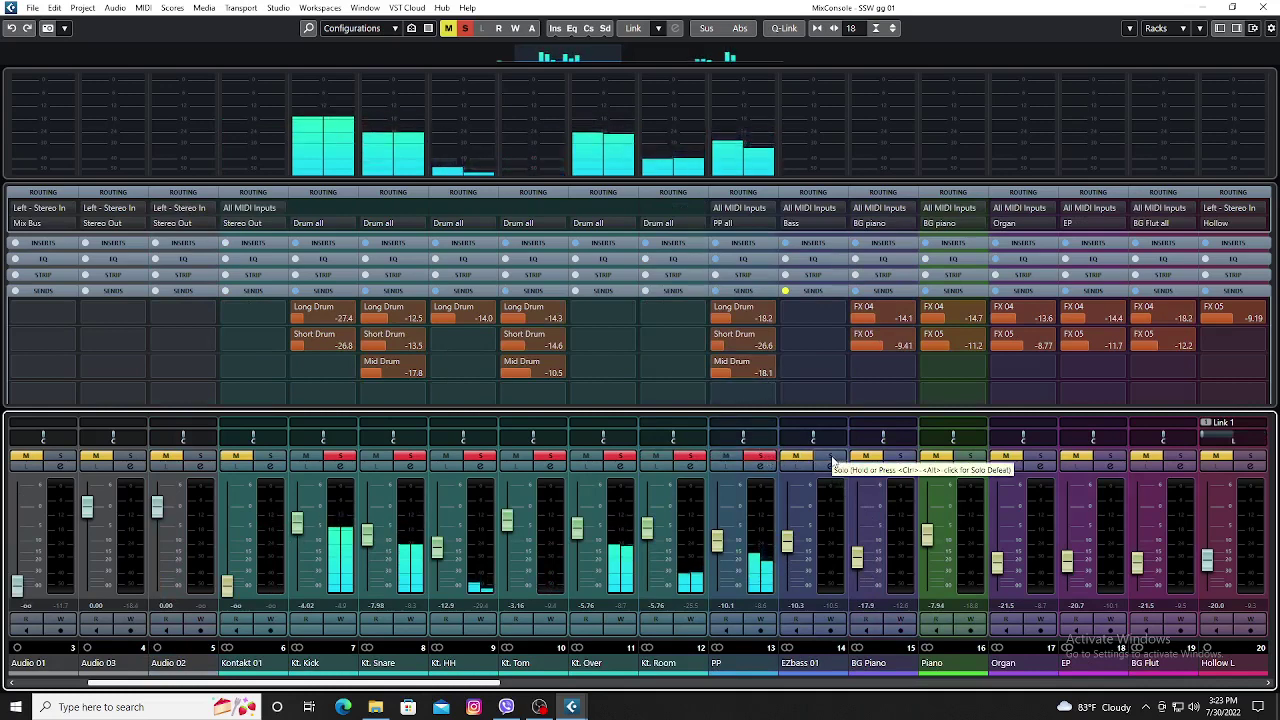
pyautogui.click(832, 458)
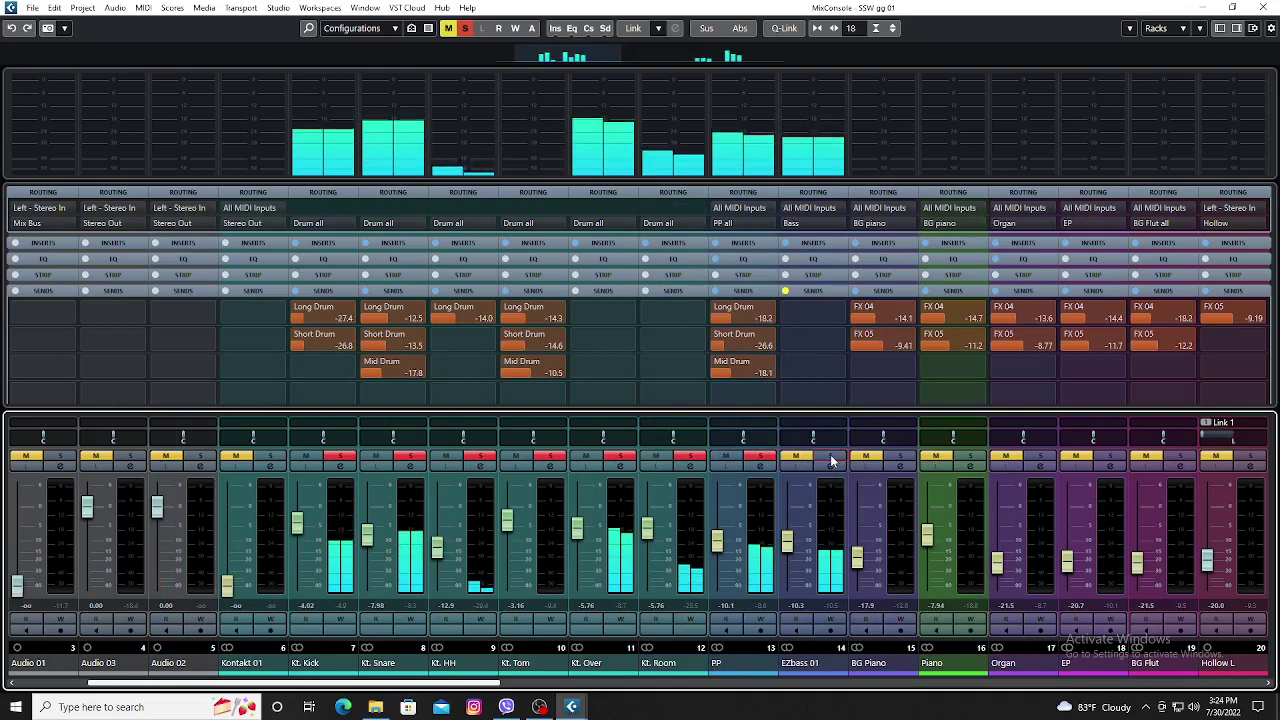
pyautogui.click(786, 292)
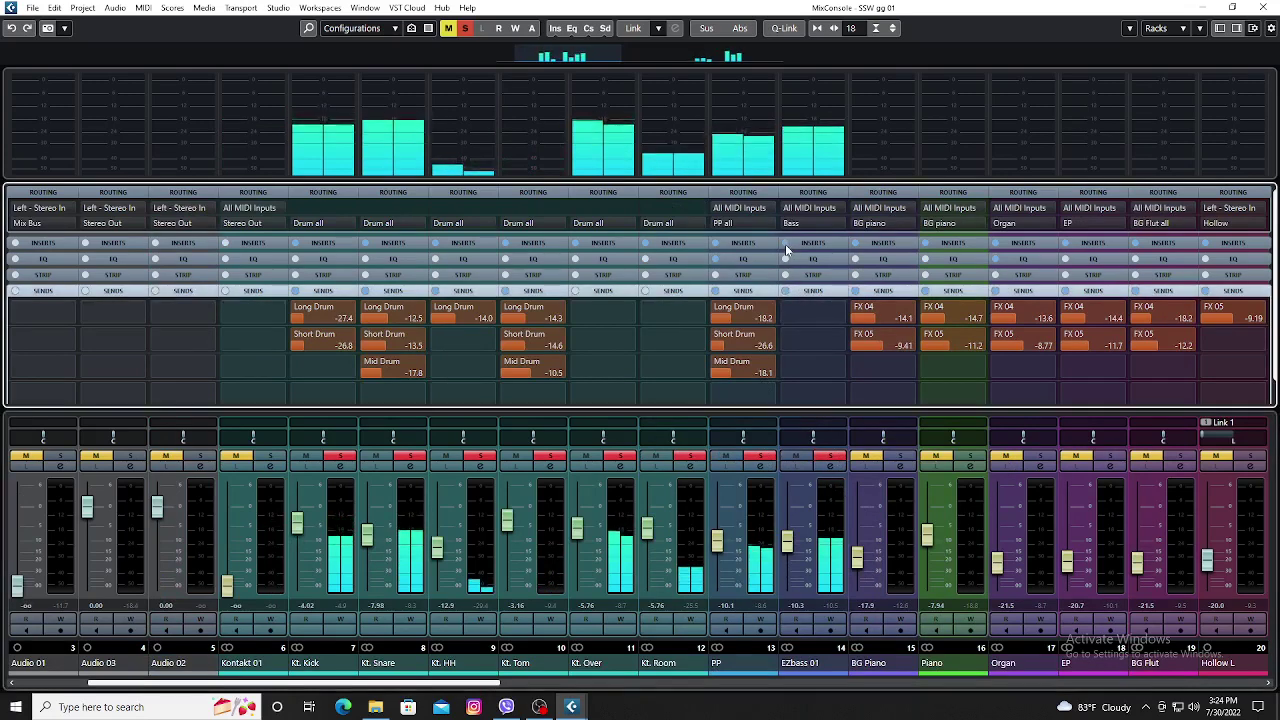
pyautogui.click(785, 244)
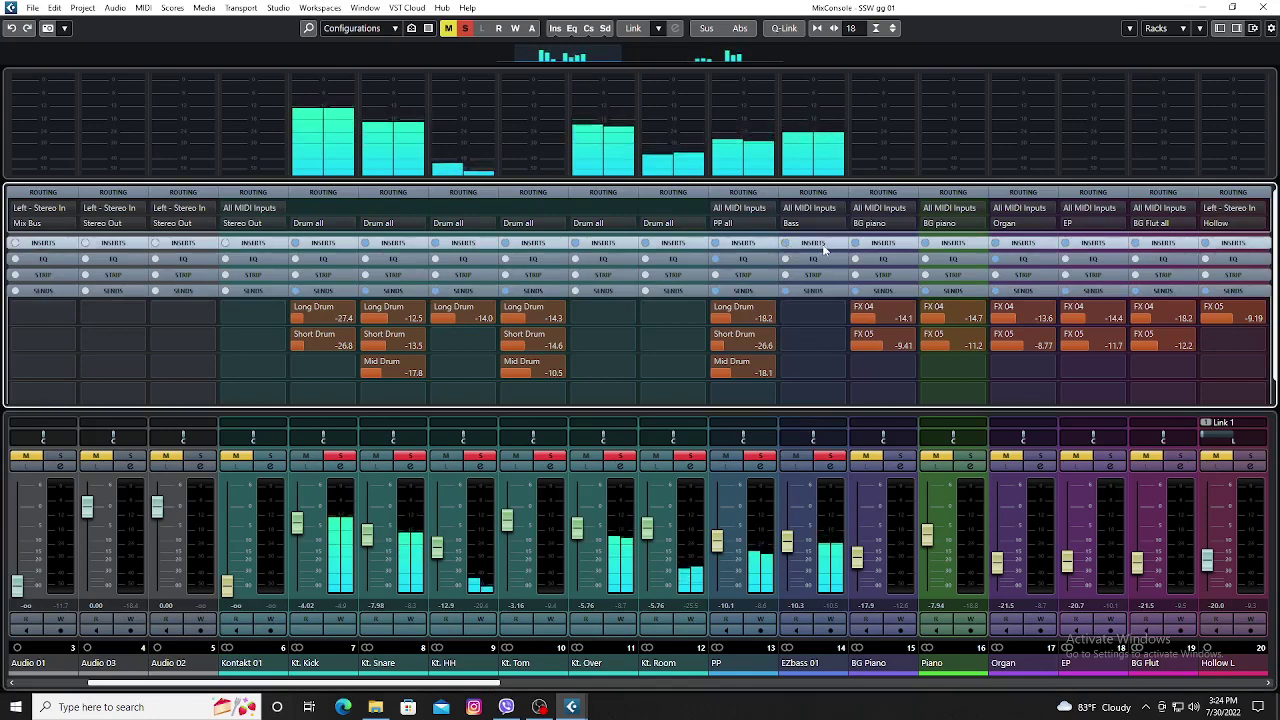
# Show the EZbass 01 inserts and bypass and re-enable them to compare the bass with and without processing.
pyautogui.click(820, 246)
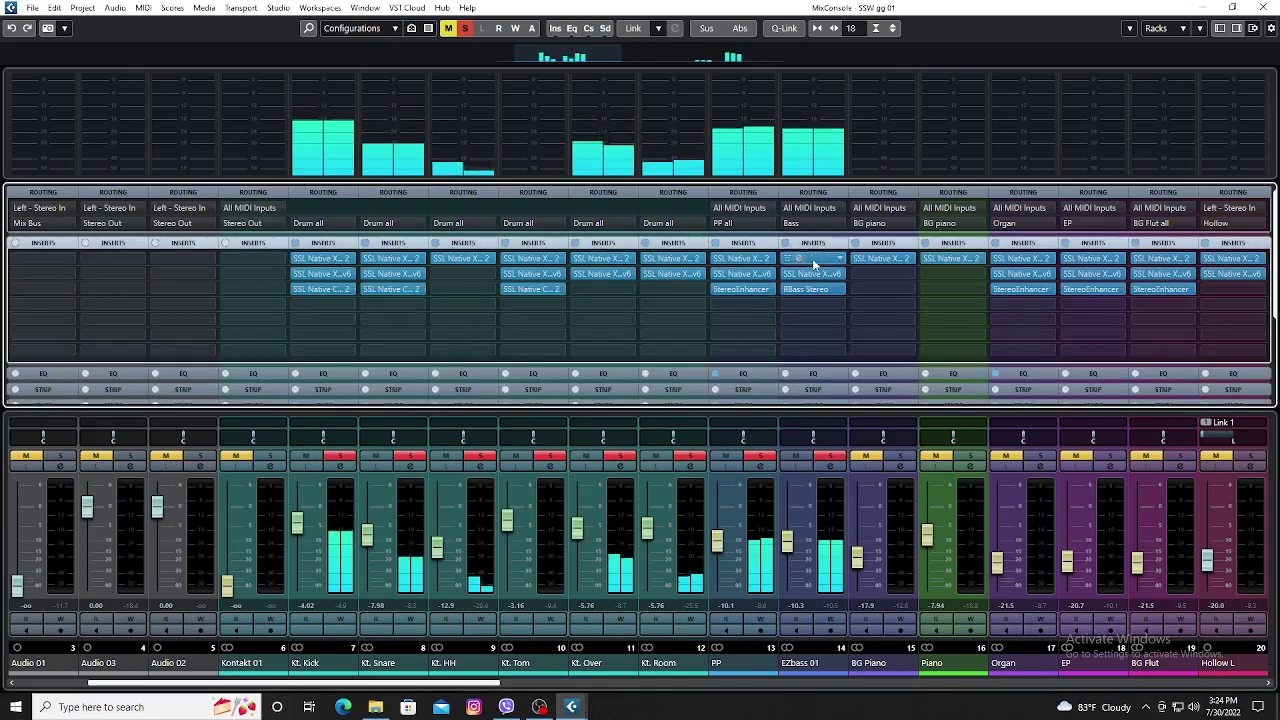
pyautogui.click(786, 244)
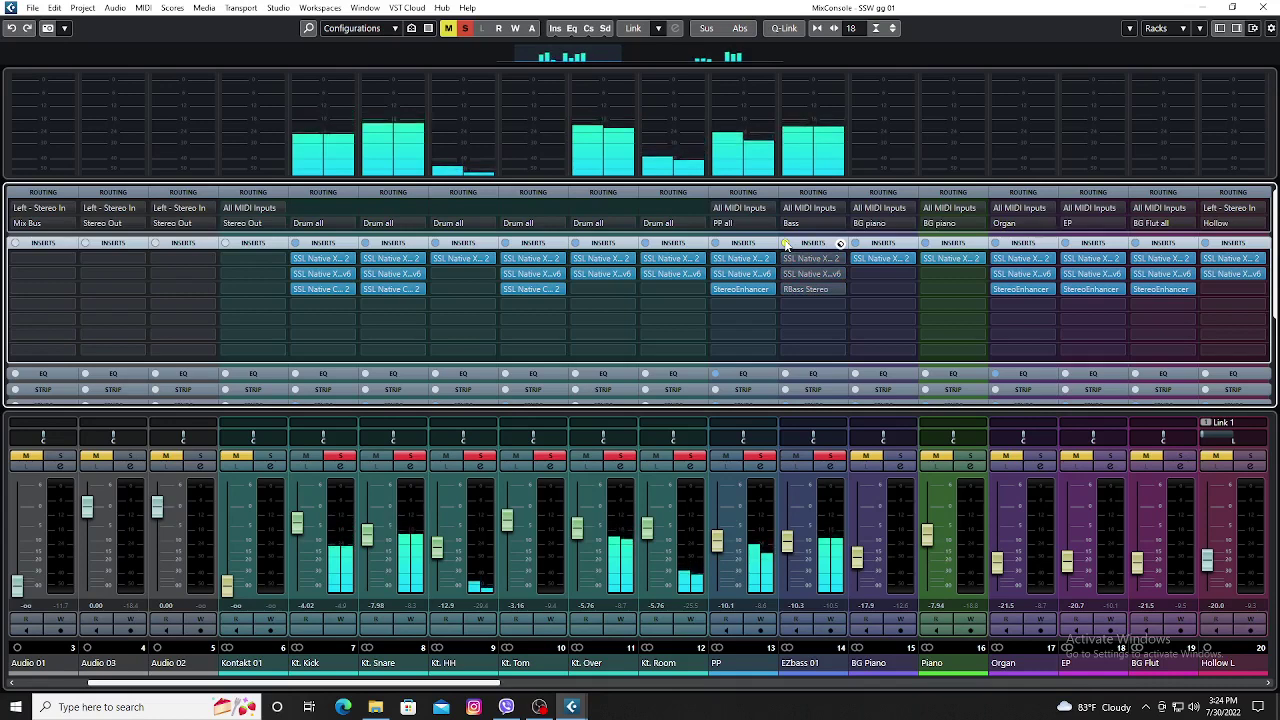
pyautogui.click(786, 244)
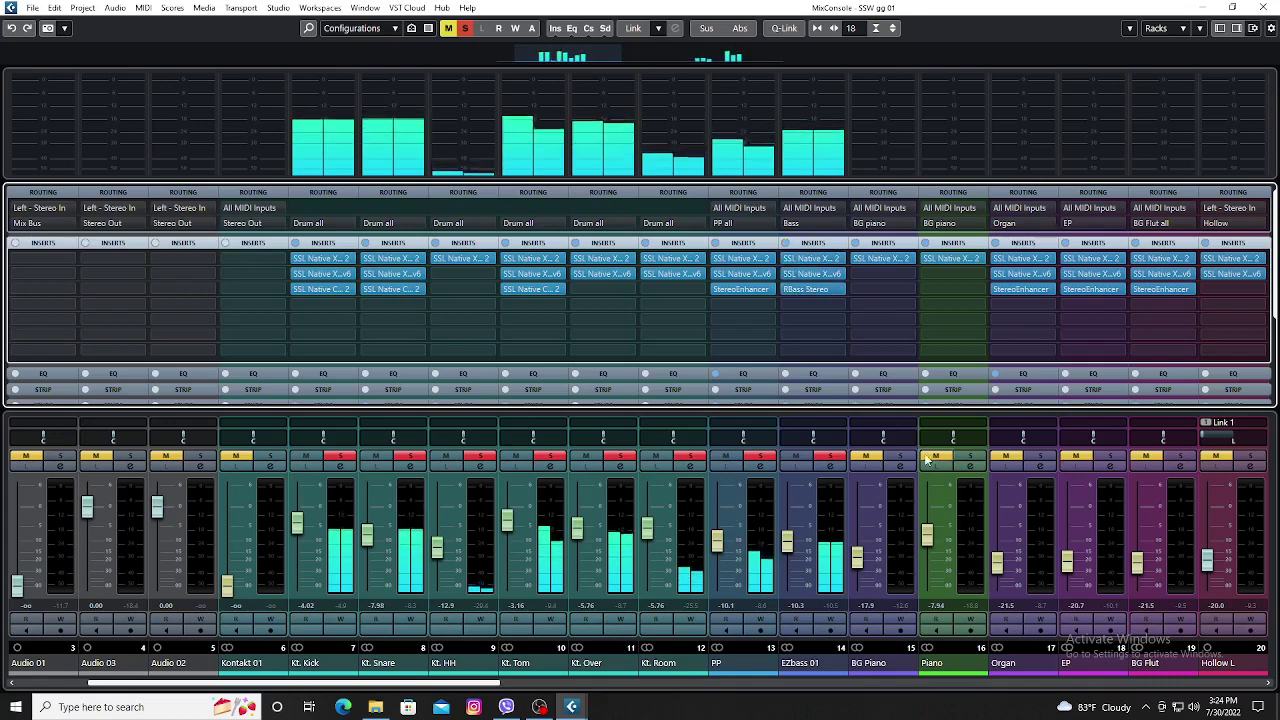
# Add BG Piano to the soloed channels, clear every solo, and solo BG Piano alone.
pyautogui.click(866, 456)
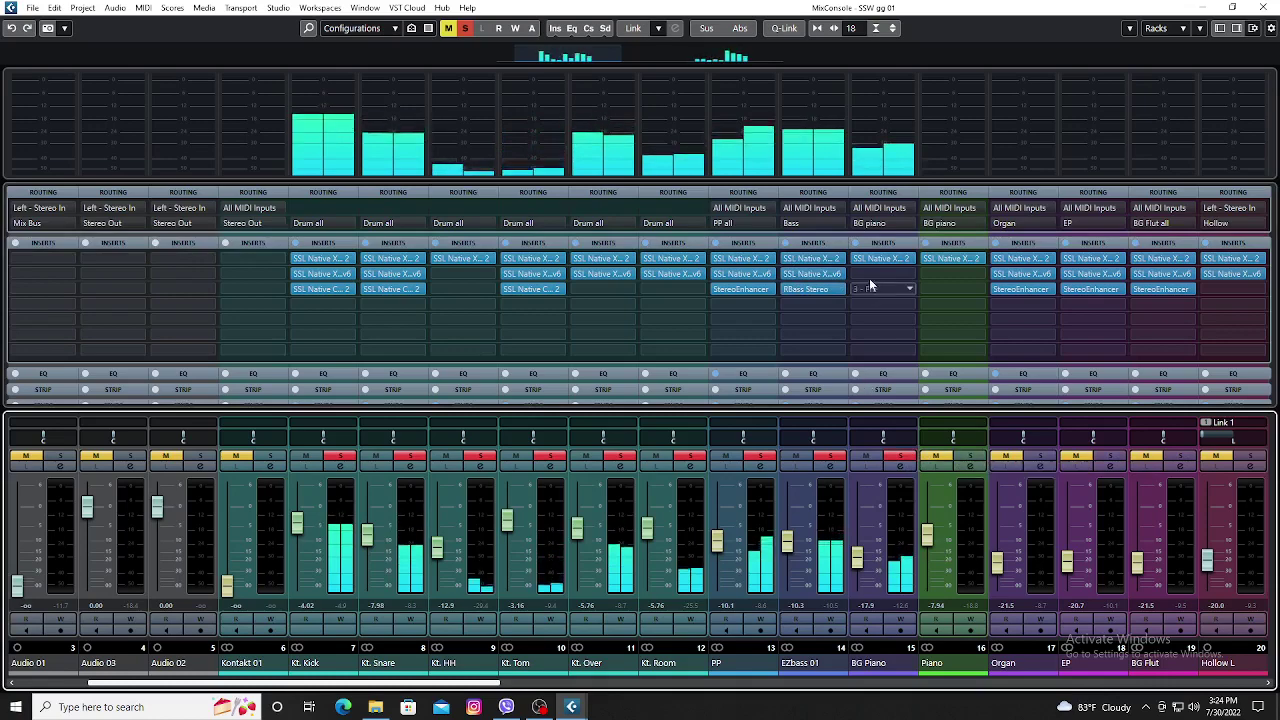
pyautogui.scroll(-3, 872, 300)
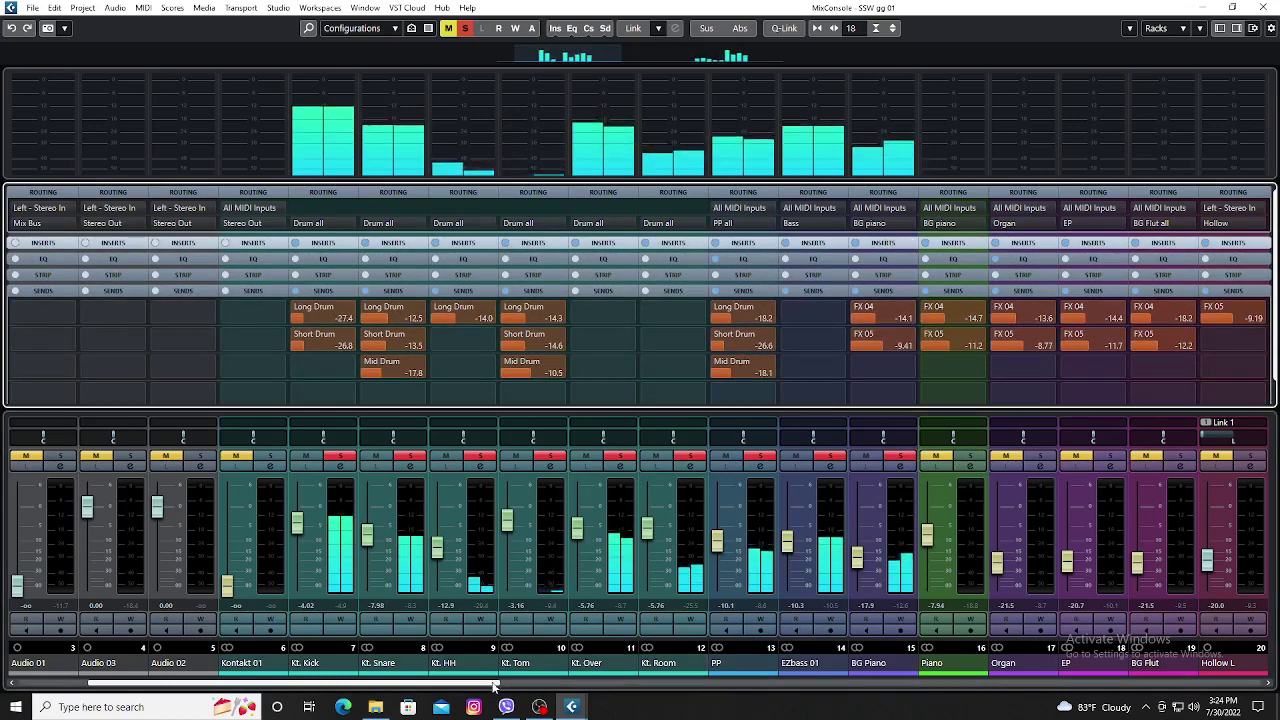
pyautogui.moveTo(493, 685); pyautogui.dragTo(692, 685)
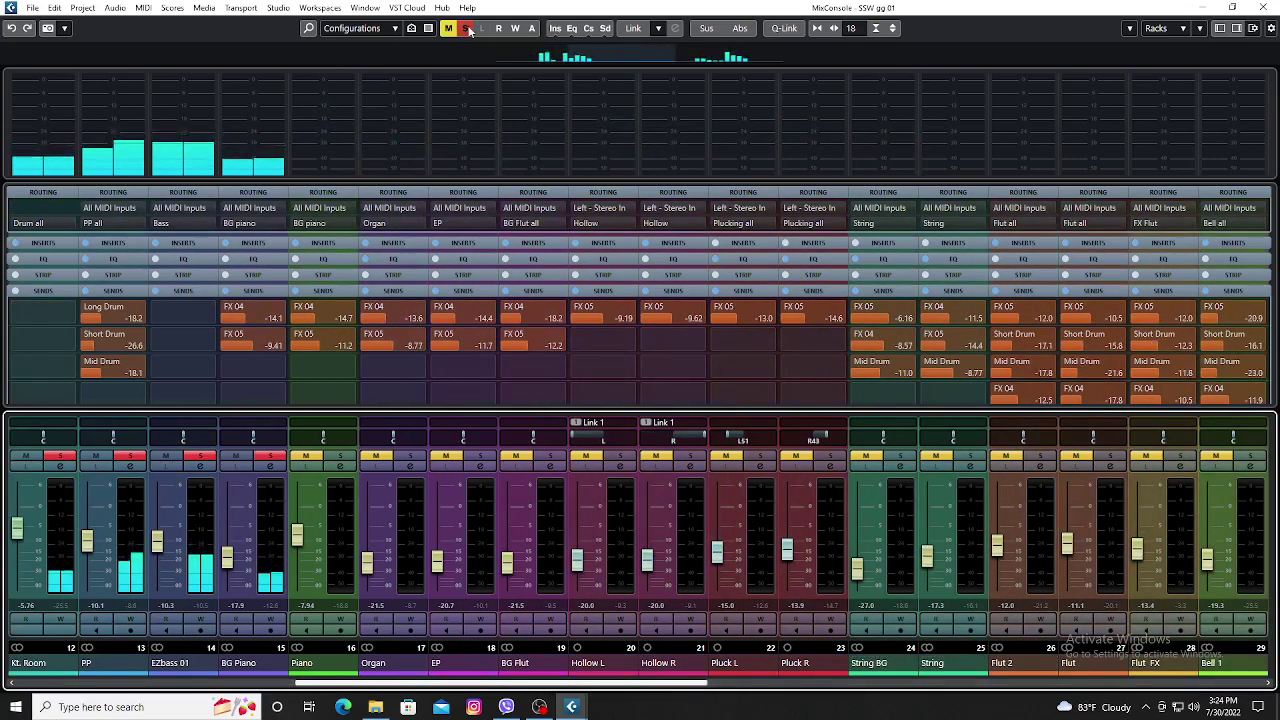
pyautogui.click(466, 28)
pyautogui.click(272, 457)
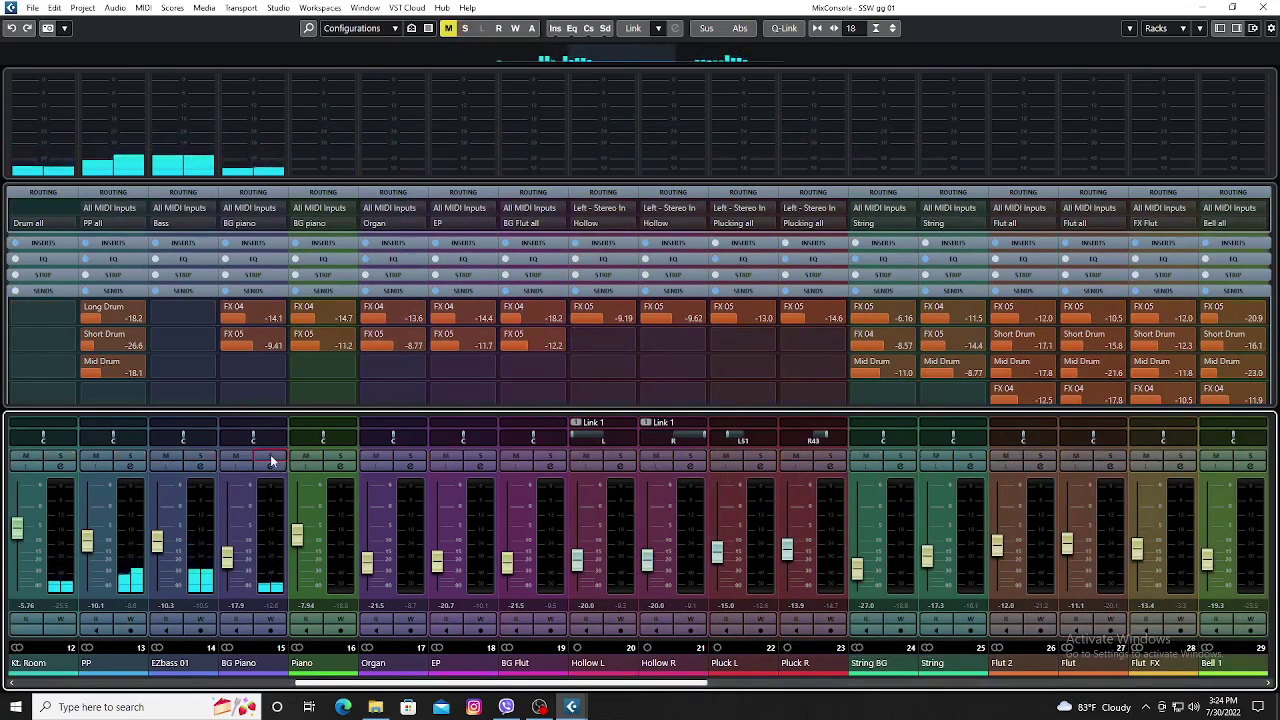
# Examine the RoomWorks reverb settings inserted on the FX 04 channel and close the plug-in.
pyautogui.click(712, 684)
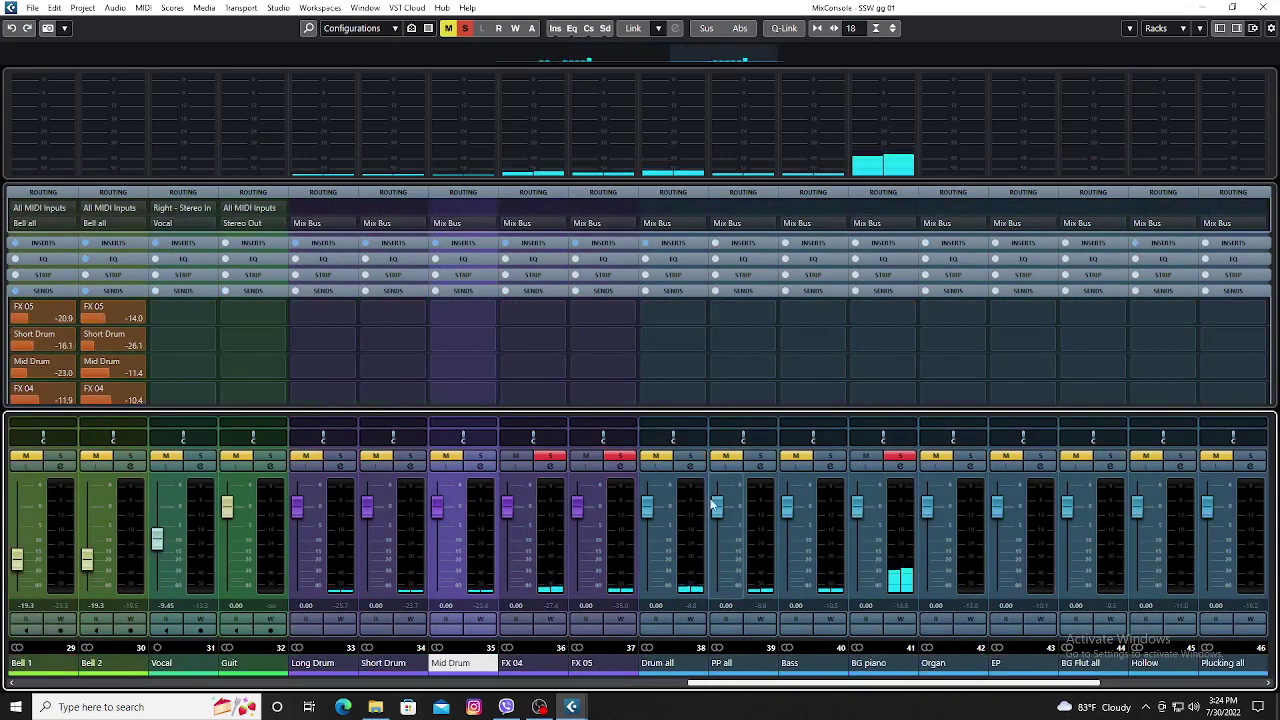
pyautogui.click(606, 244)
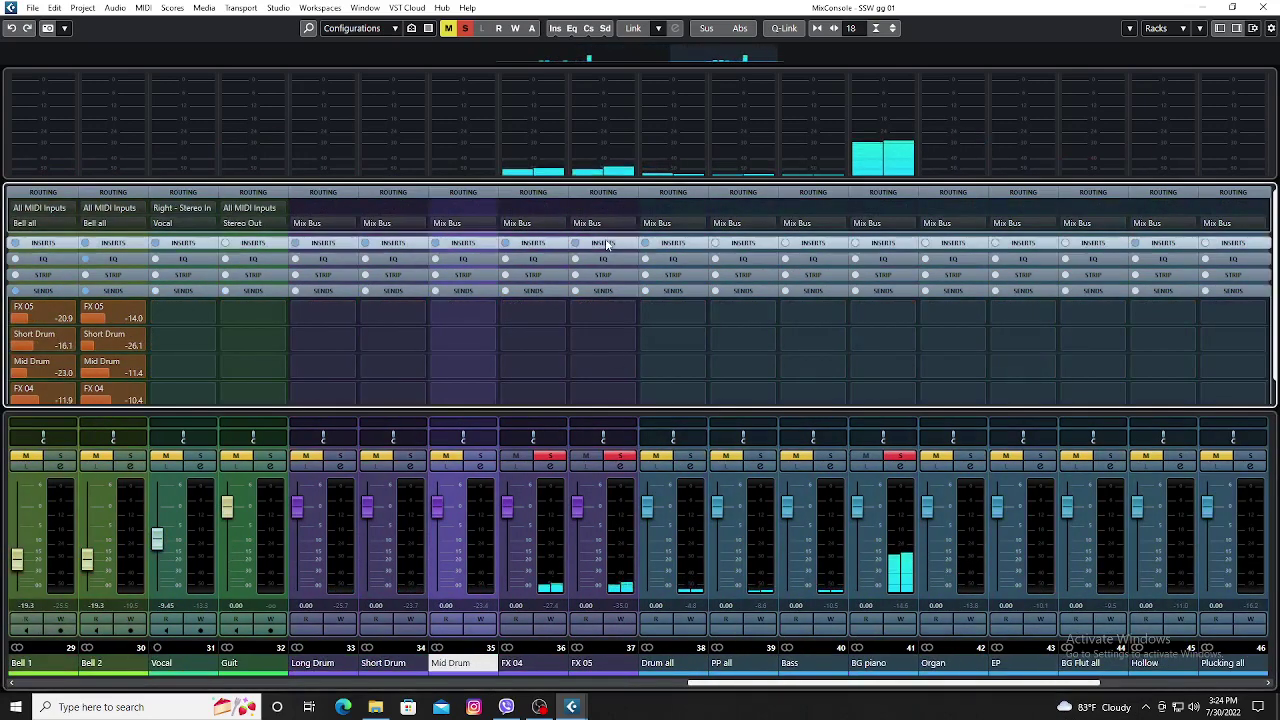
pyautogui.click(606, 244)
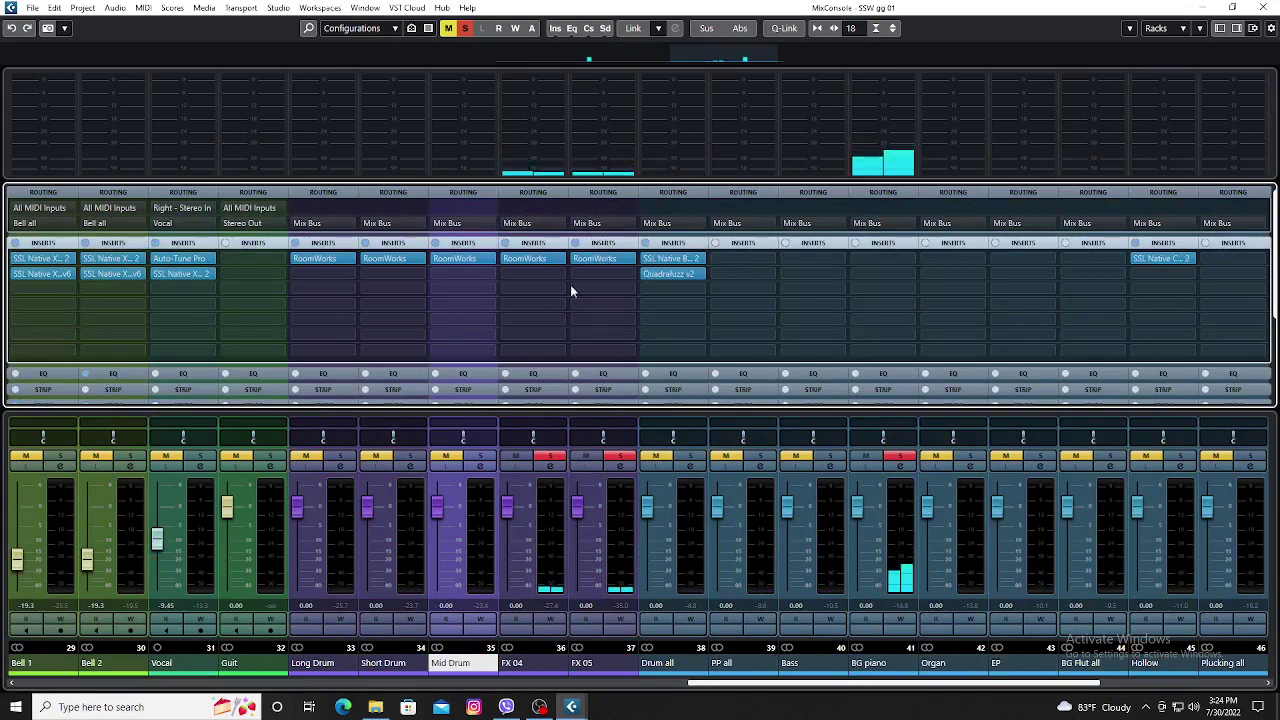
pyautogui.click(527, 260)
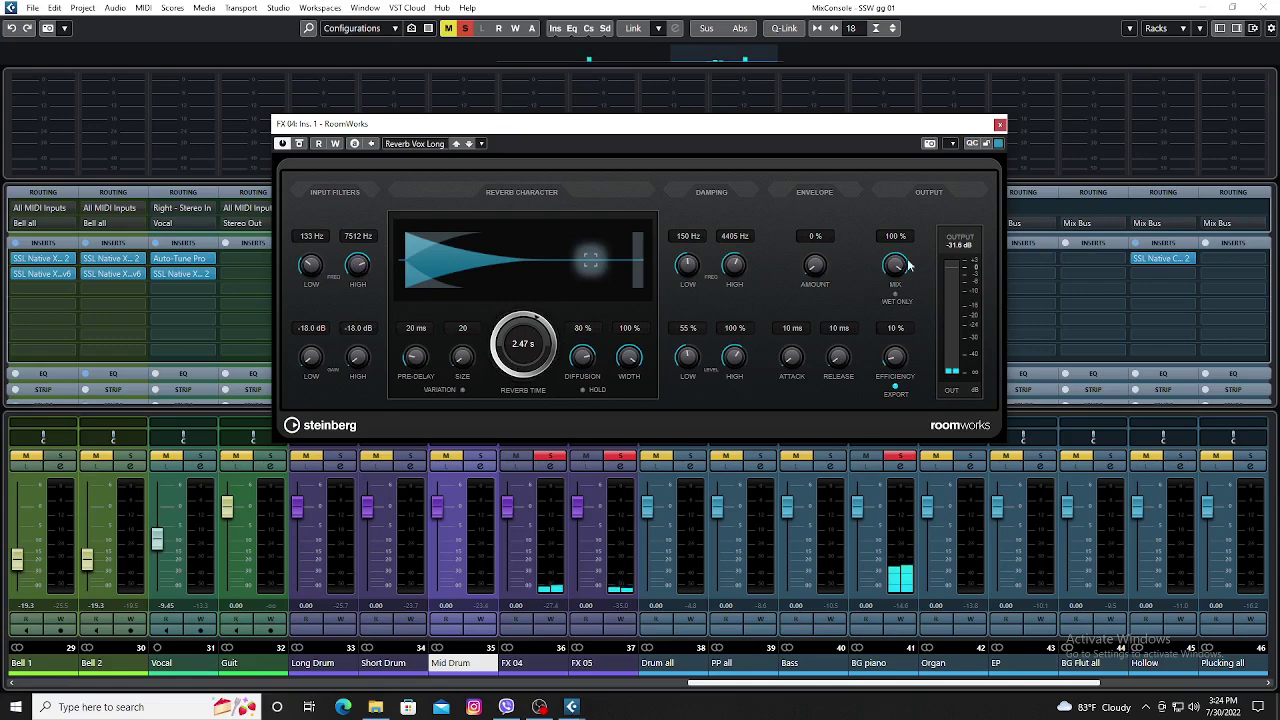
pyautogui.click(999, 126)
# Examine the RoomWorks reverb settings inserted on the FX 05 channel and close the plug-in.
pyautogui.click(592, 662)
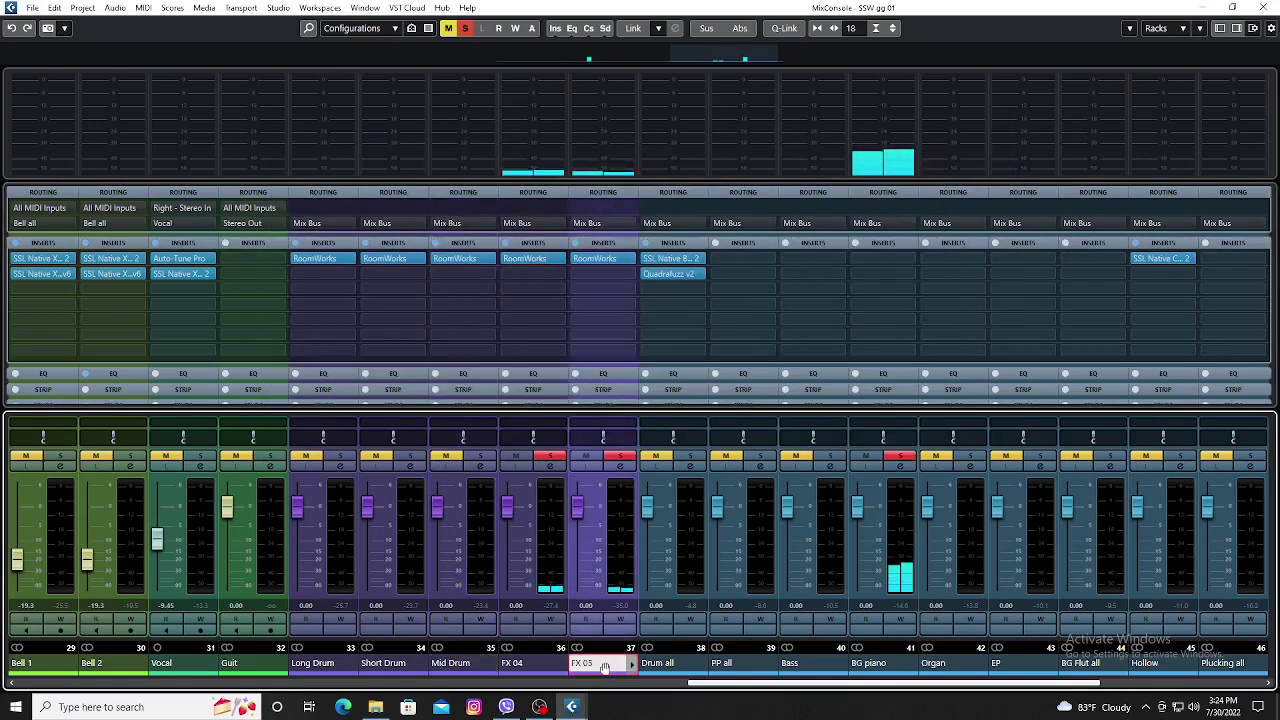
pyautogui.click(588, 260)
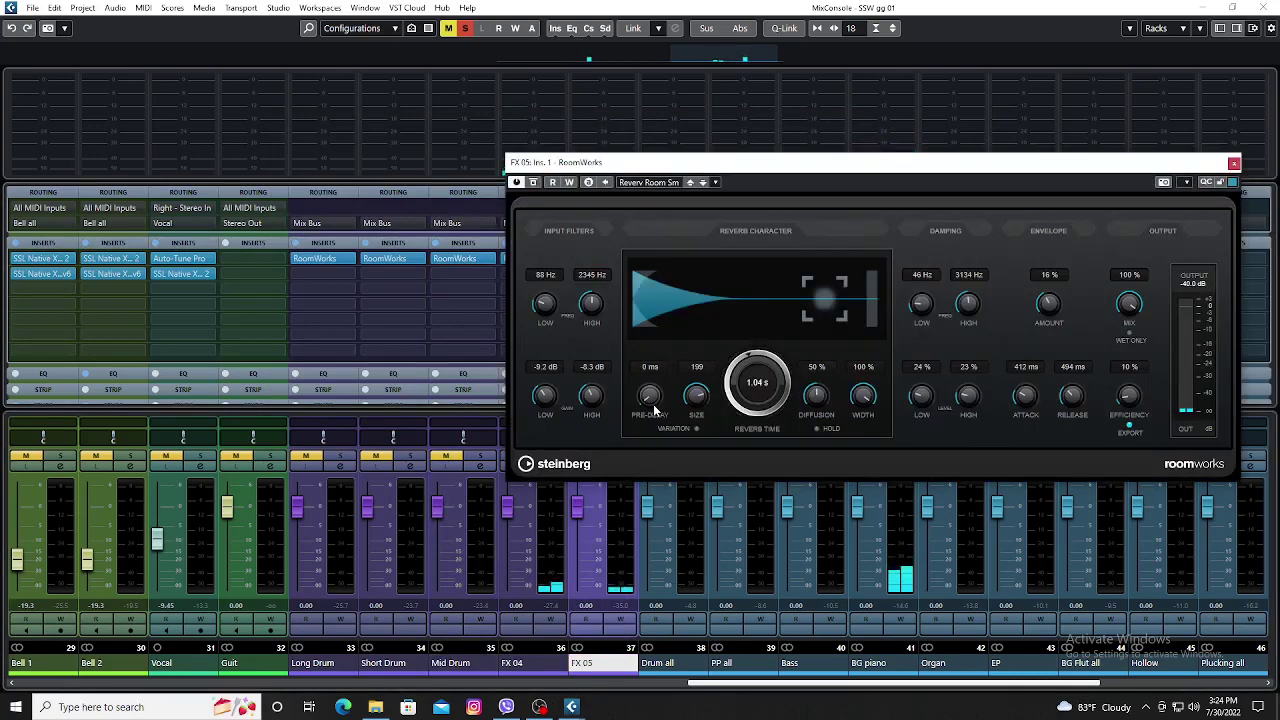
pyautogui.click(1234, 163)
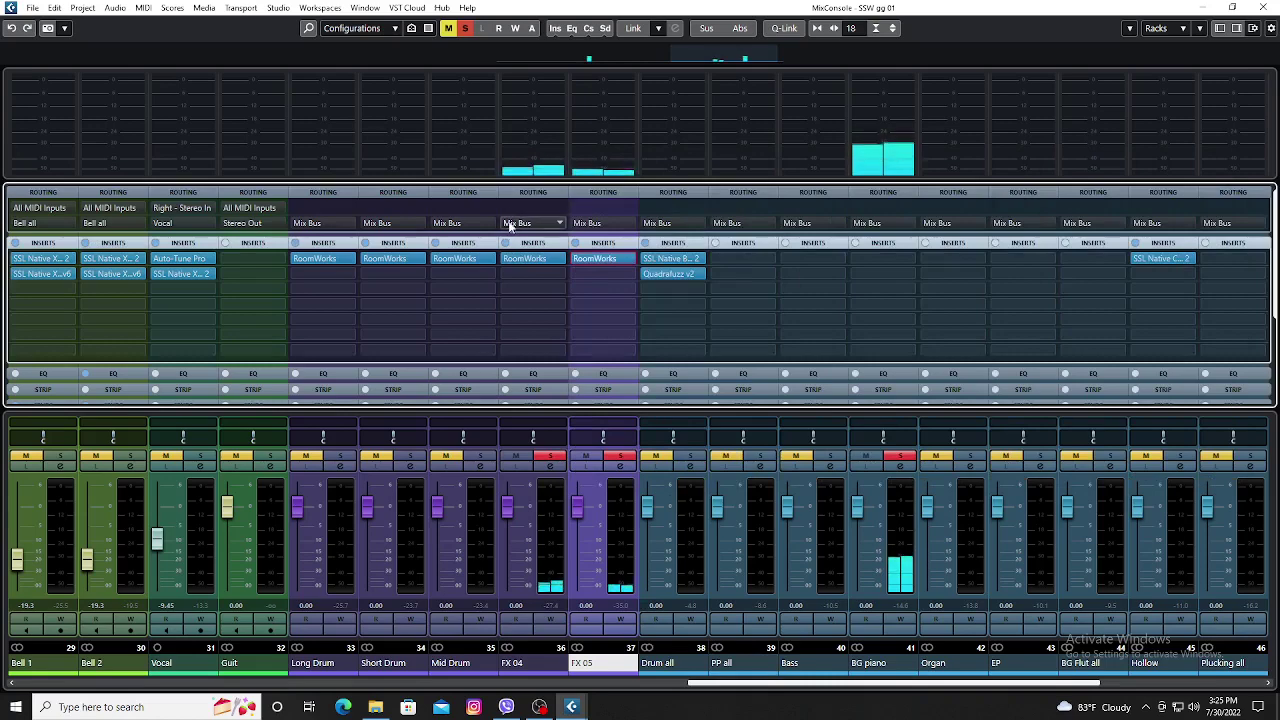
# Go back to the BG Piano channel and examine its send levels to FX 04 and FX 05.
pyautogui.click(530, 663)
pyautogui.moveTo(803, 690); pyautogui.dragTo(314, 690)
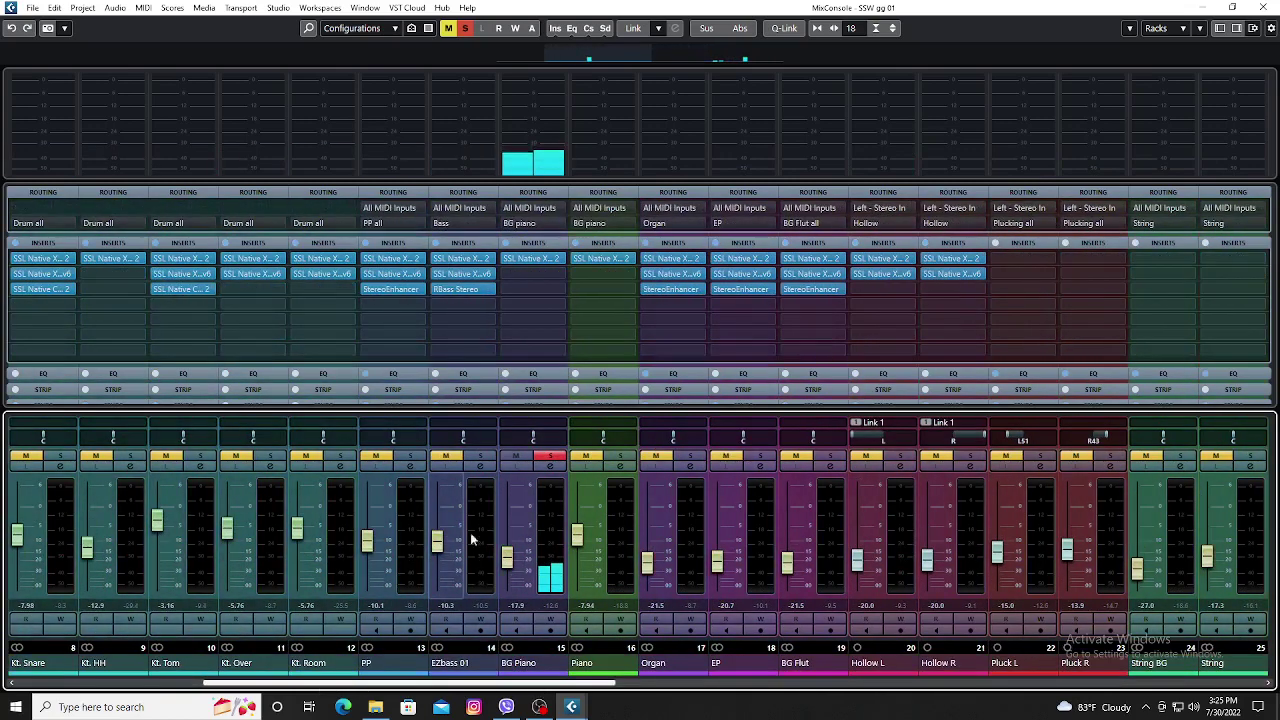
pyautogui.click(540, 244)
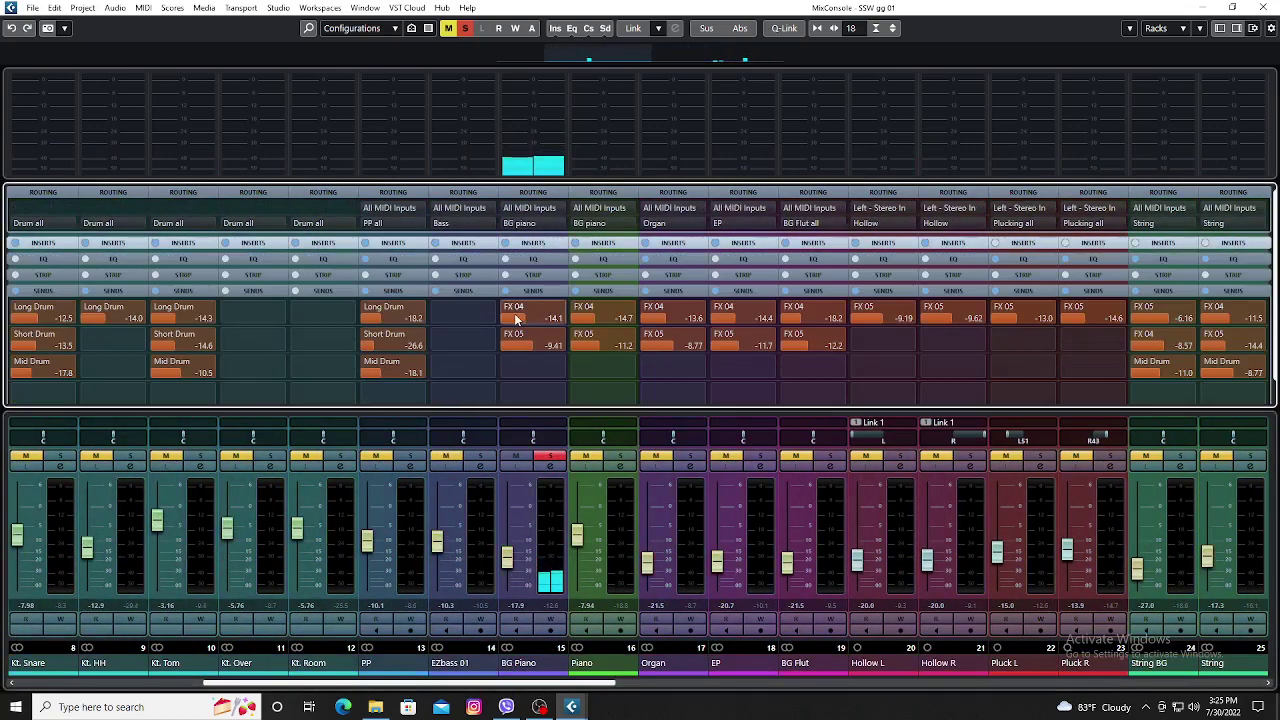
pyautogui.moveTo(528, 343)
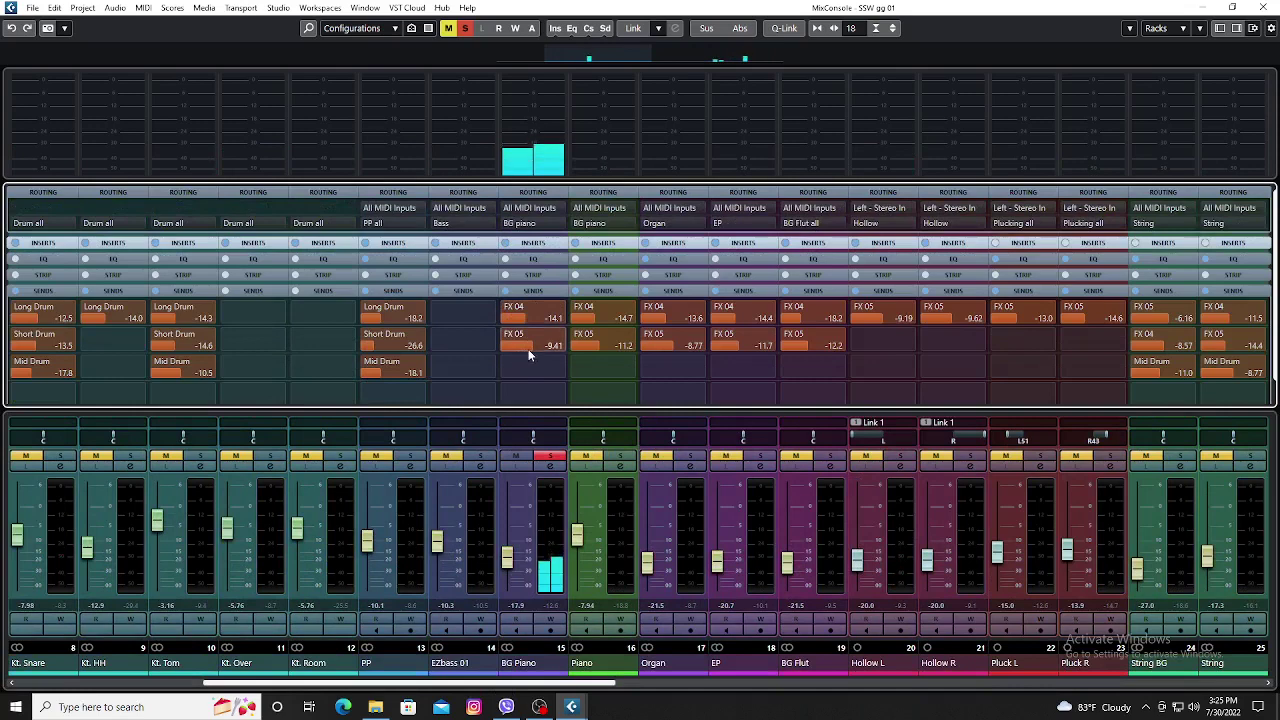
# Add Piano, Organ, EP, BG Flut, the linked Hollow pair, Pluck L and Pluck R to the solo.
pyautogui.click(622, 457)
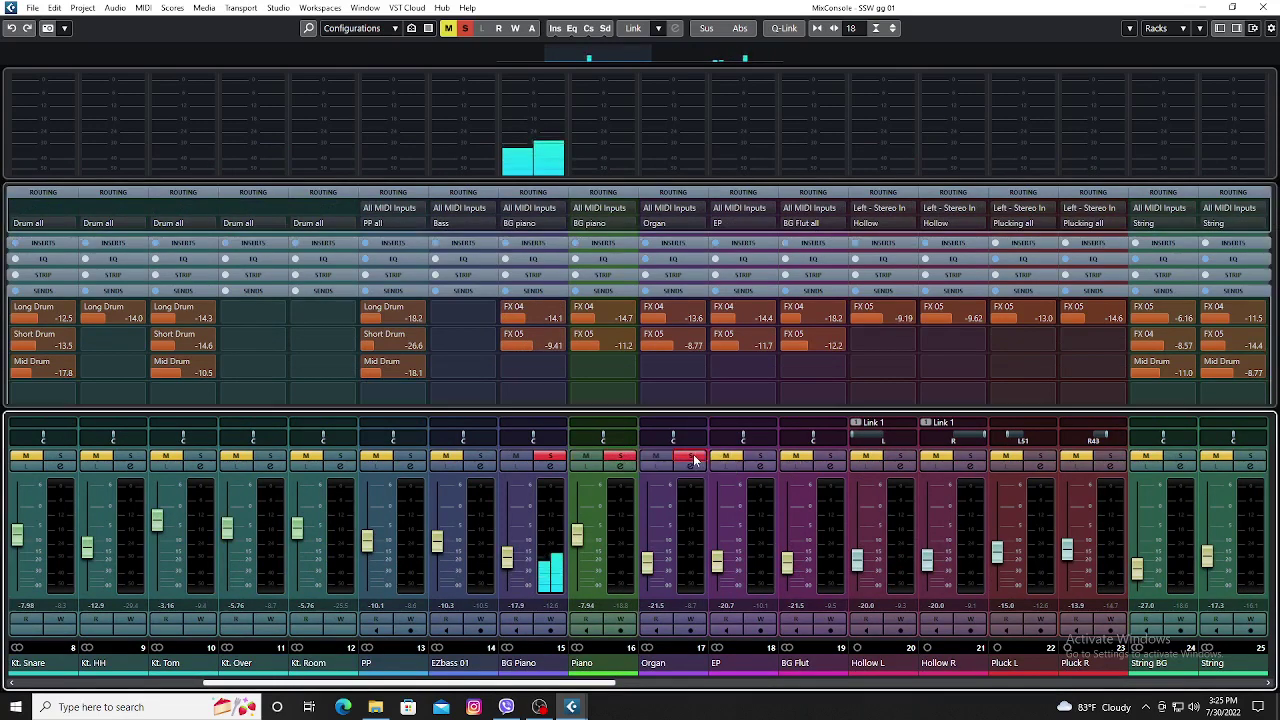
pyautogui.click(760, 457)
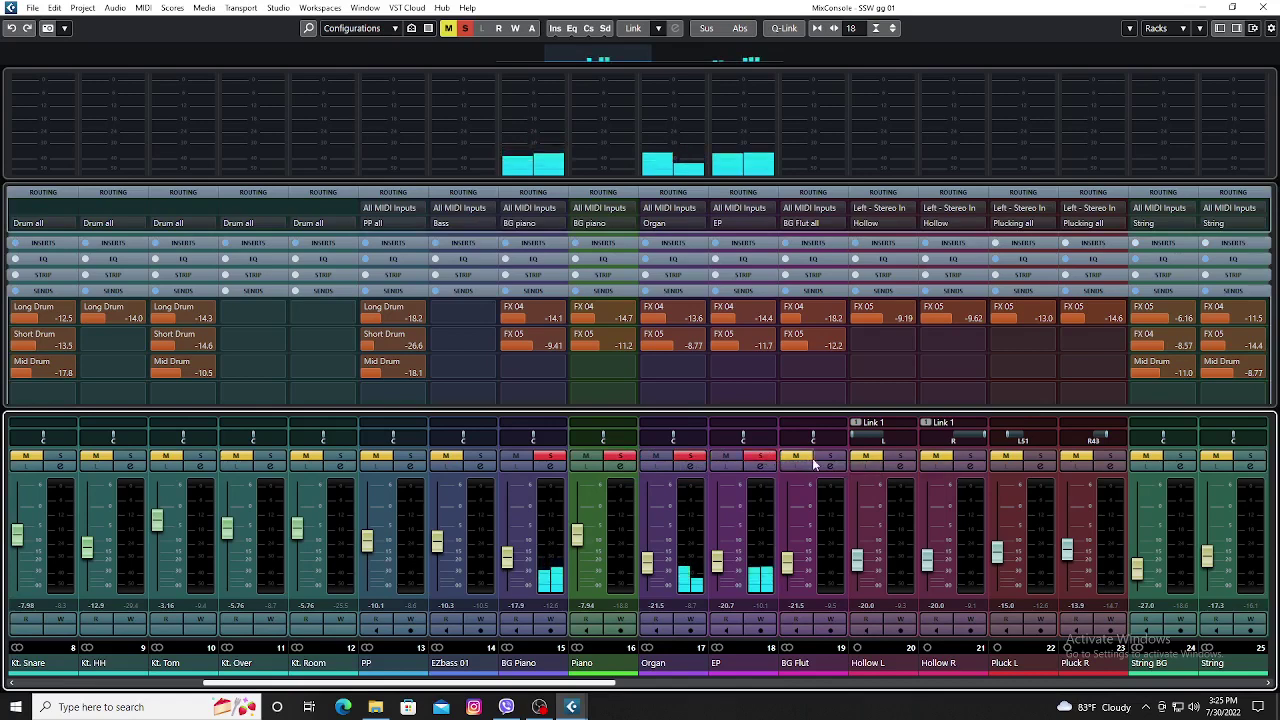
pyautogui.click(831, 457)
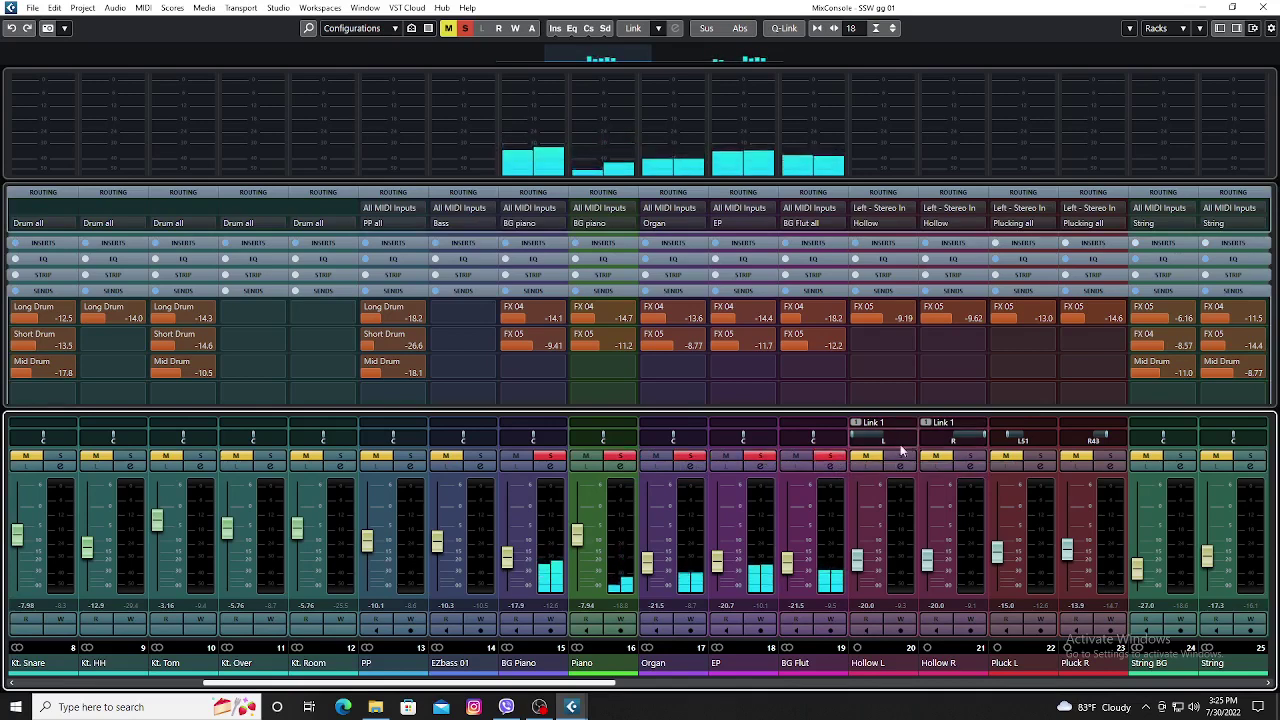
pyautogui.click(900, 458)
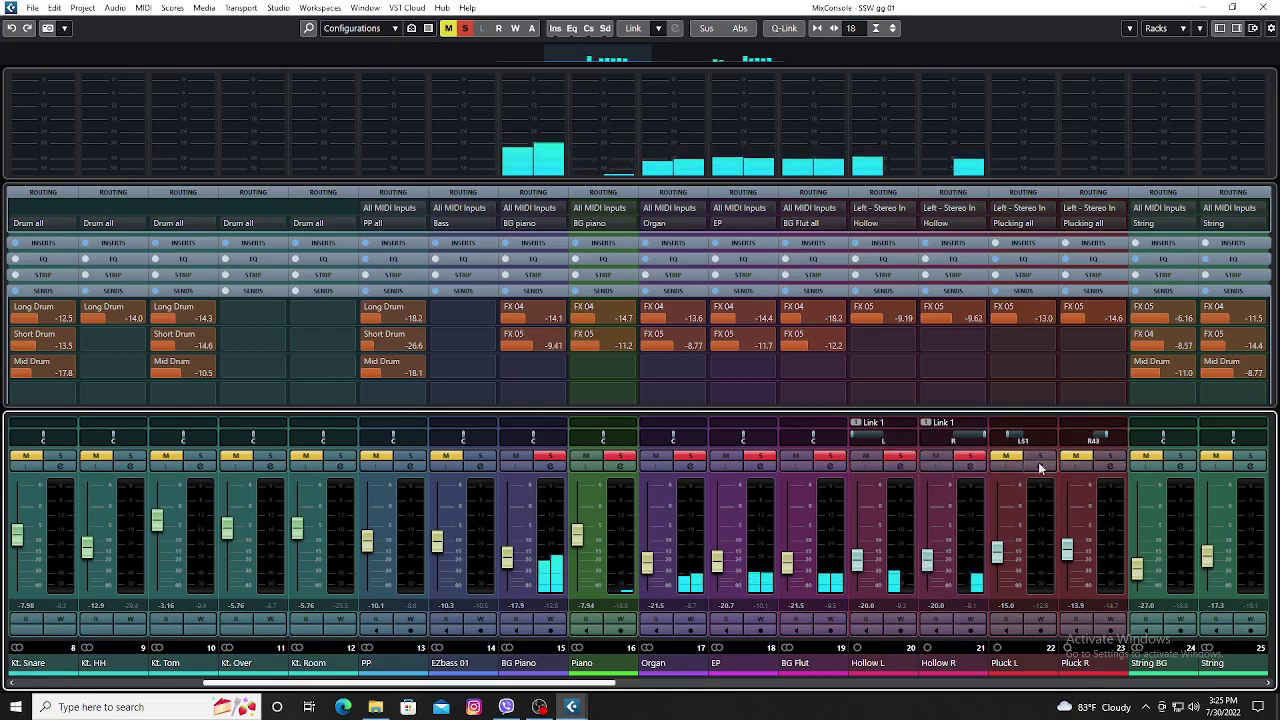
pyautogui.click(1041, 458)
pyautogui.click(1110, 458)
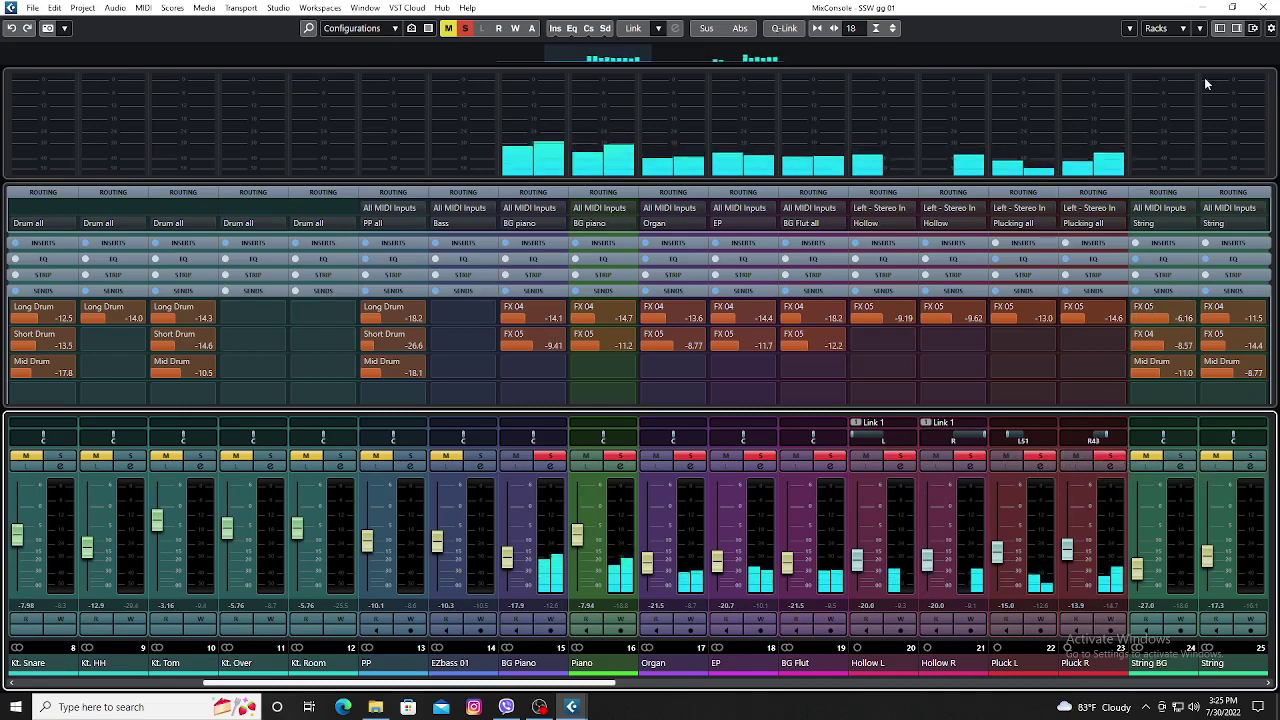
# Return to the project window, add Kontakt 01, PP and EZbass 01 to the solo, and replay from the cycle start.
pyautogui.click(1259, 7)
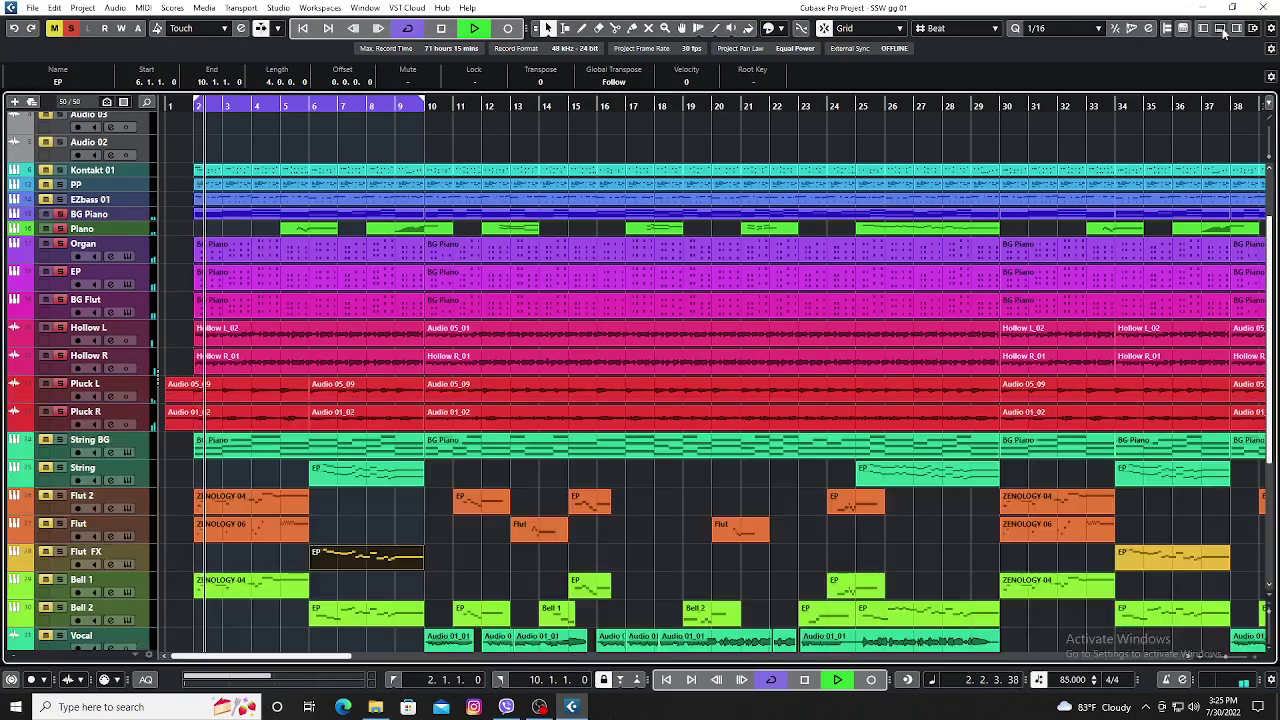
pyautogui.click(60, 170)
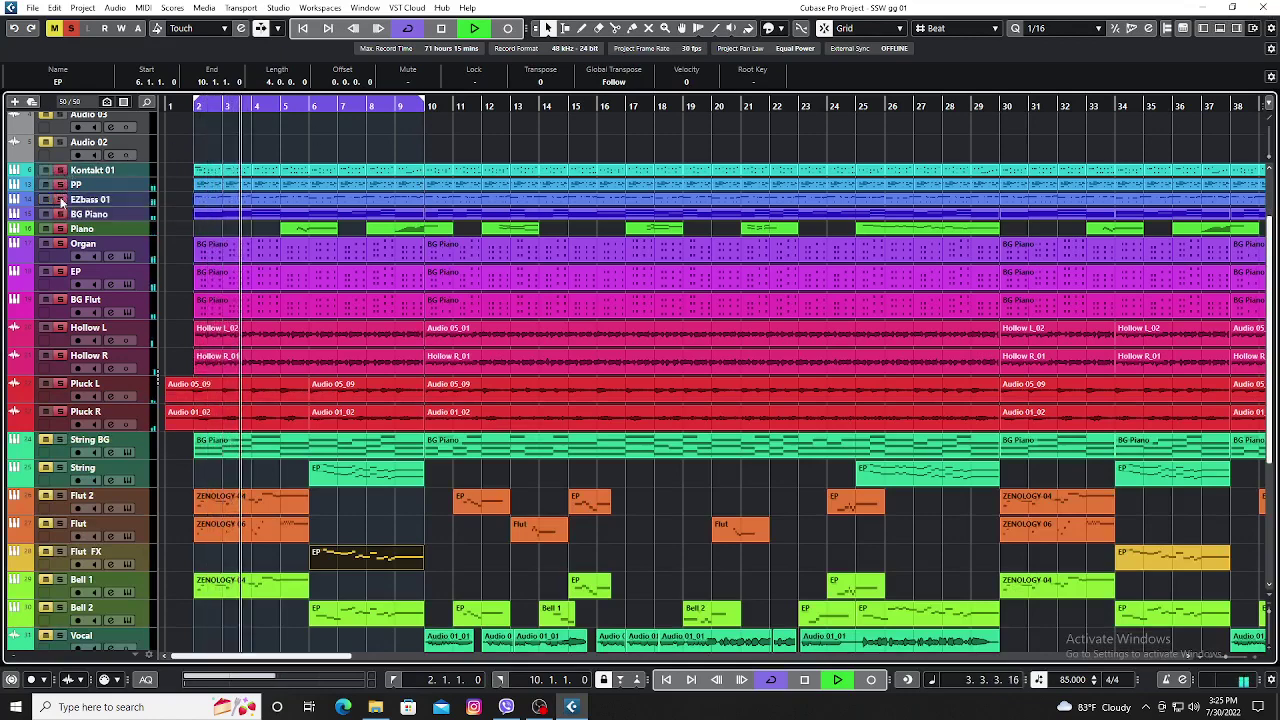
pyautogui.press('KP_1')
pyautogui.click(139, 201)
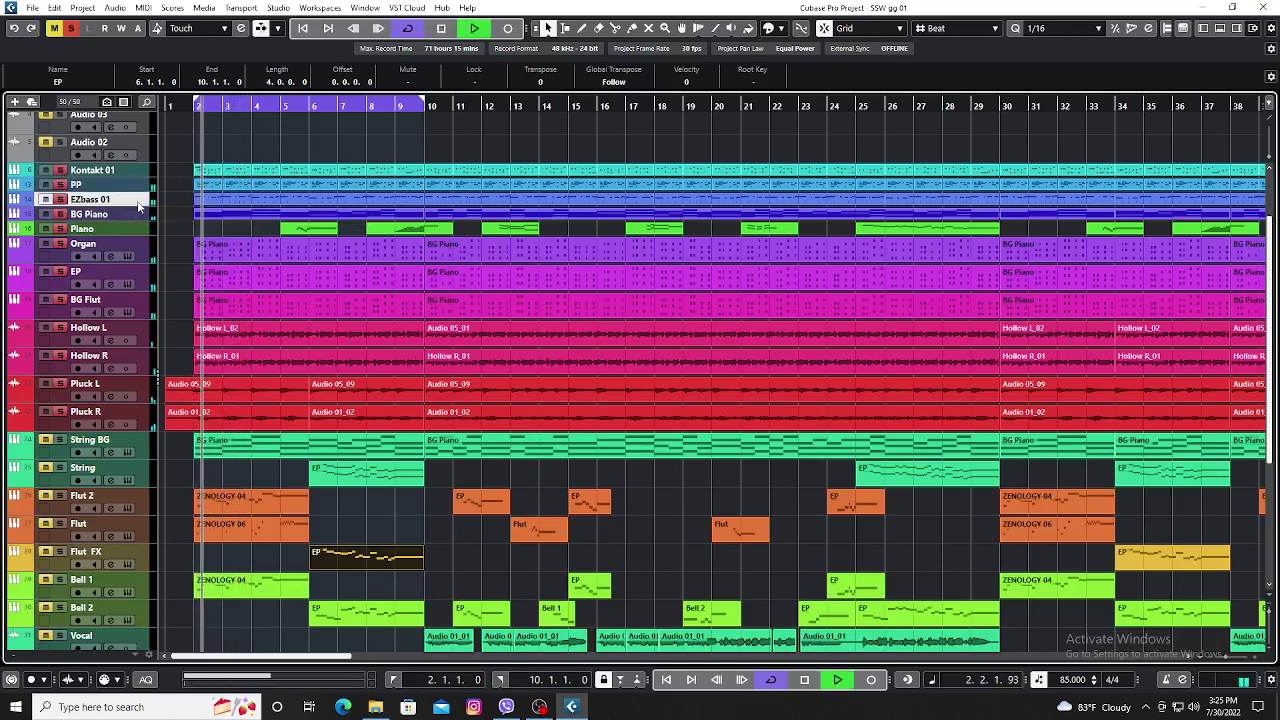
# Clear every solo and solo the Drum all and PP all group tracks.
pyautogui.click(71, 28)
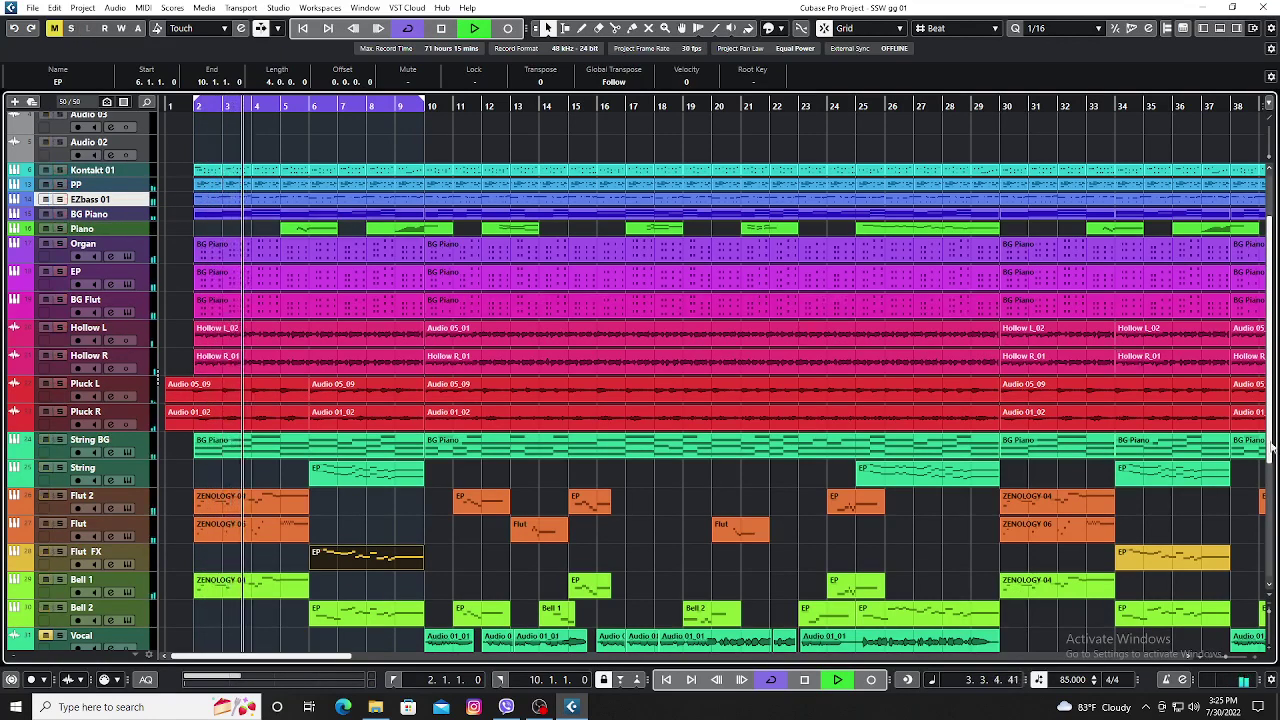
pyautogui.click(1270, 616)
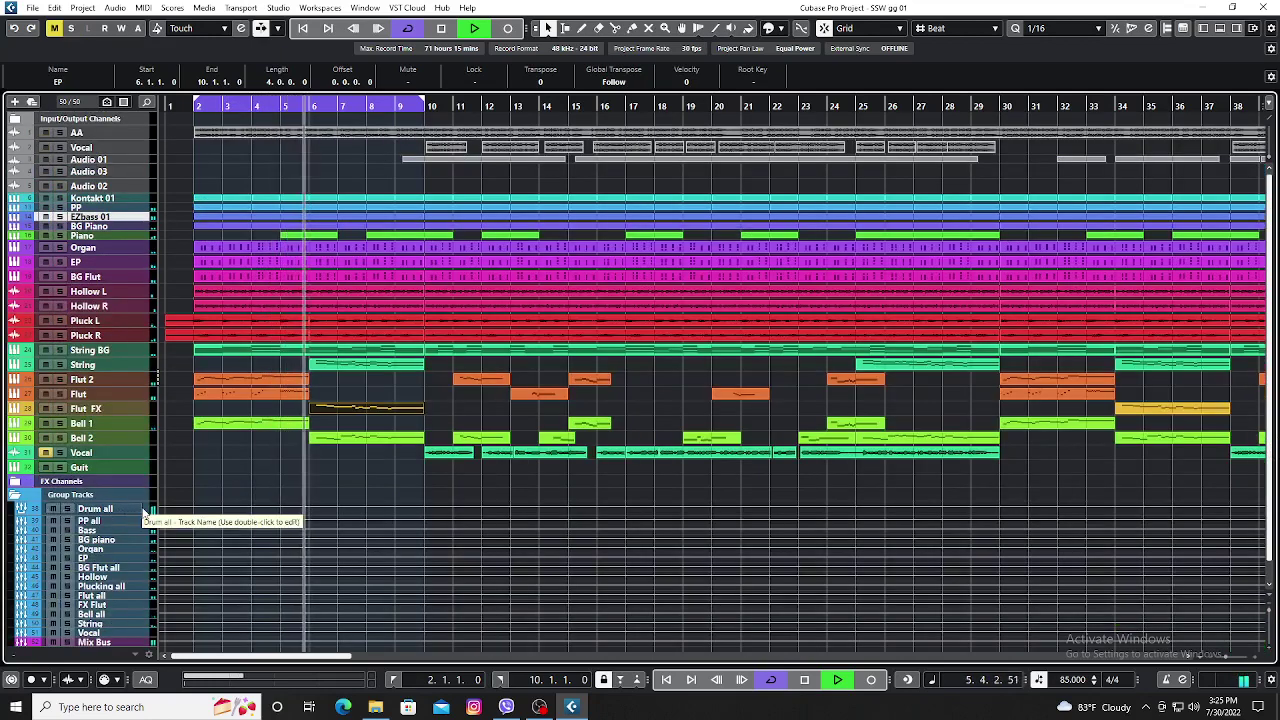
pyautogui.click(68, 521)
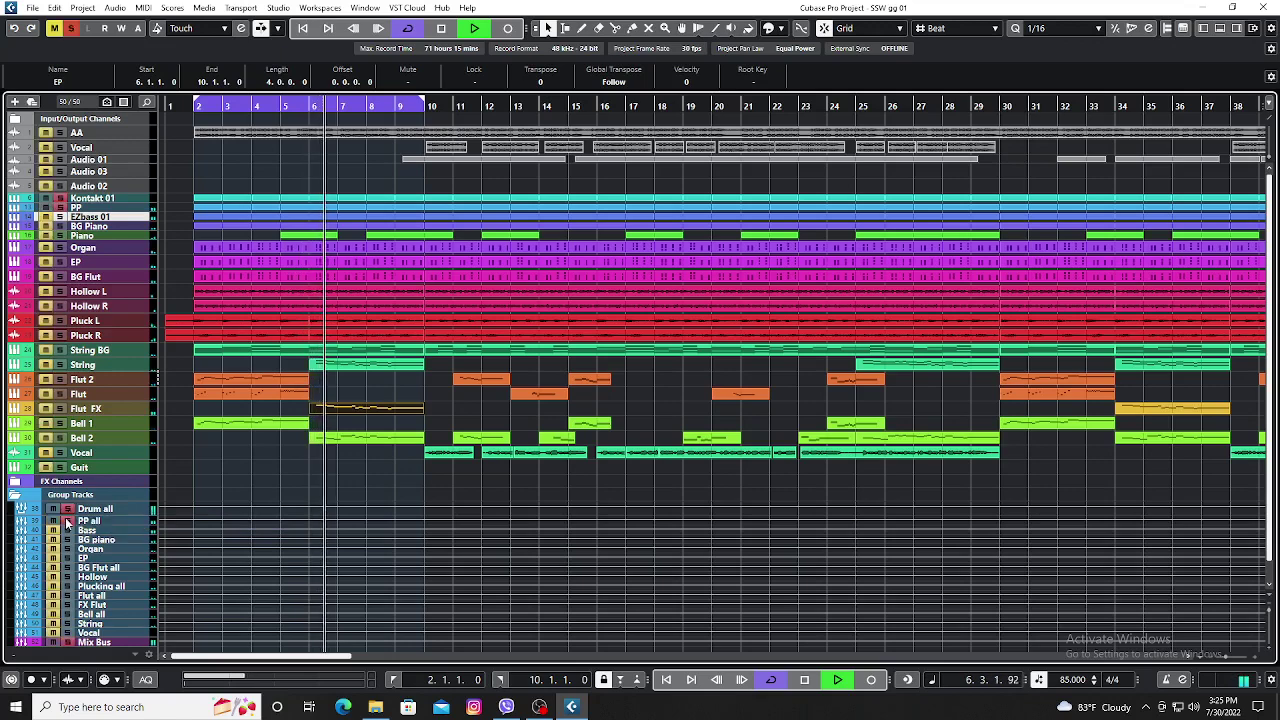
# Open the full MixConsole and examine the insert plug-ins on the group channels and Mix Bus.
pyautogui.click(1220, 27)
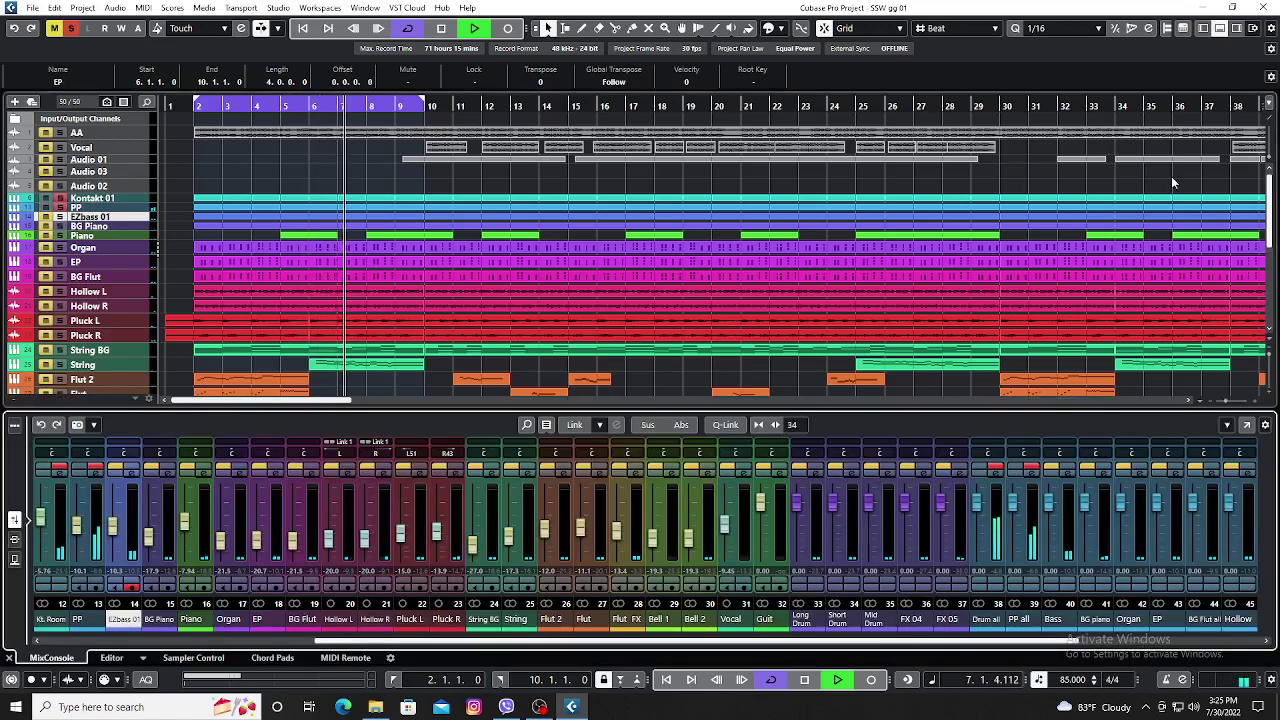
pyautogui.hscroll(4, 871, 640)
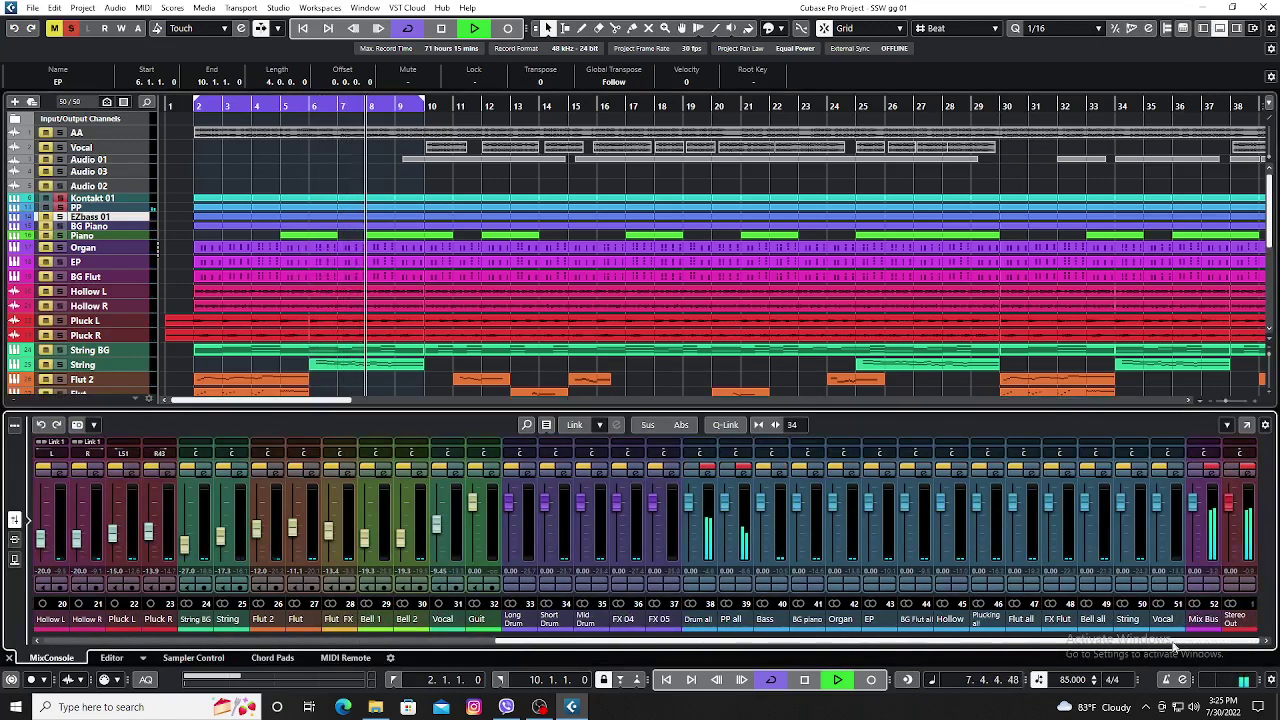
pyautogui.click(1246, 424)
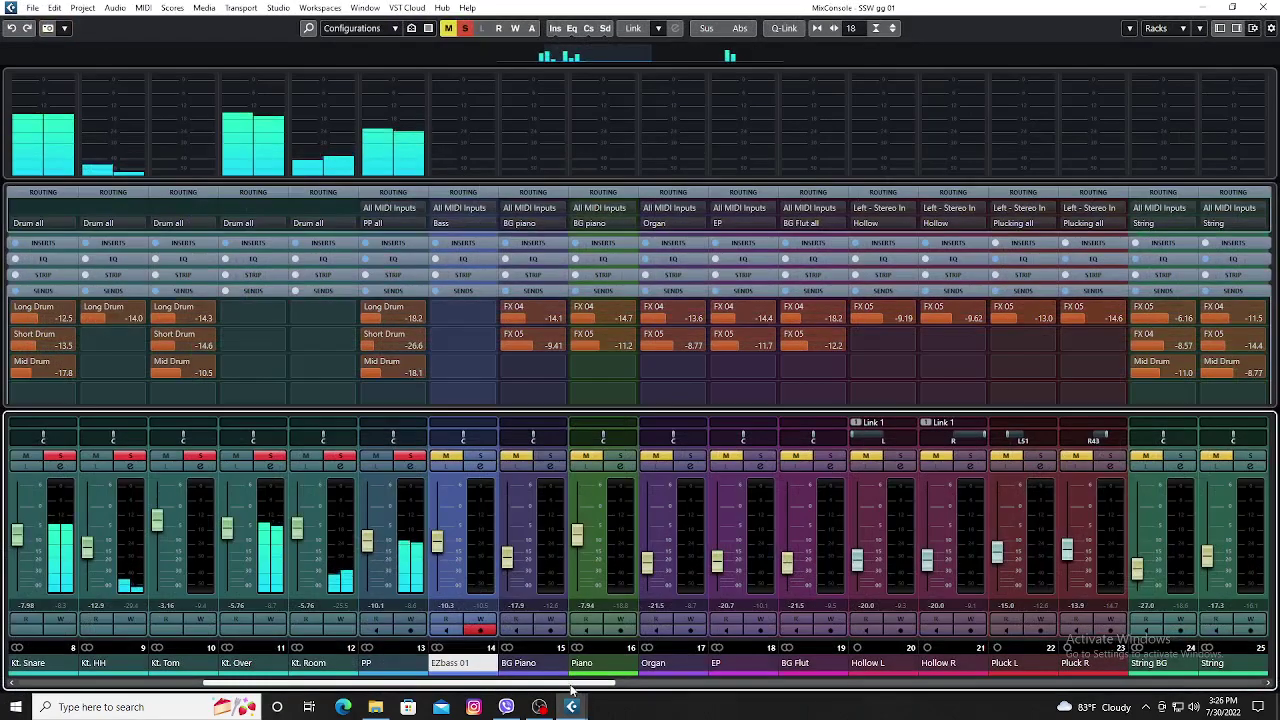
pyautogui.hscroll(12, 572, 690)
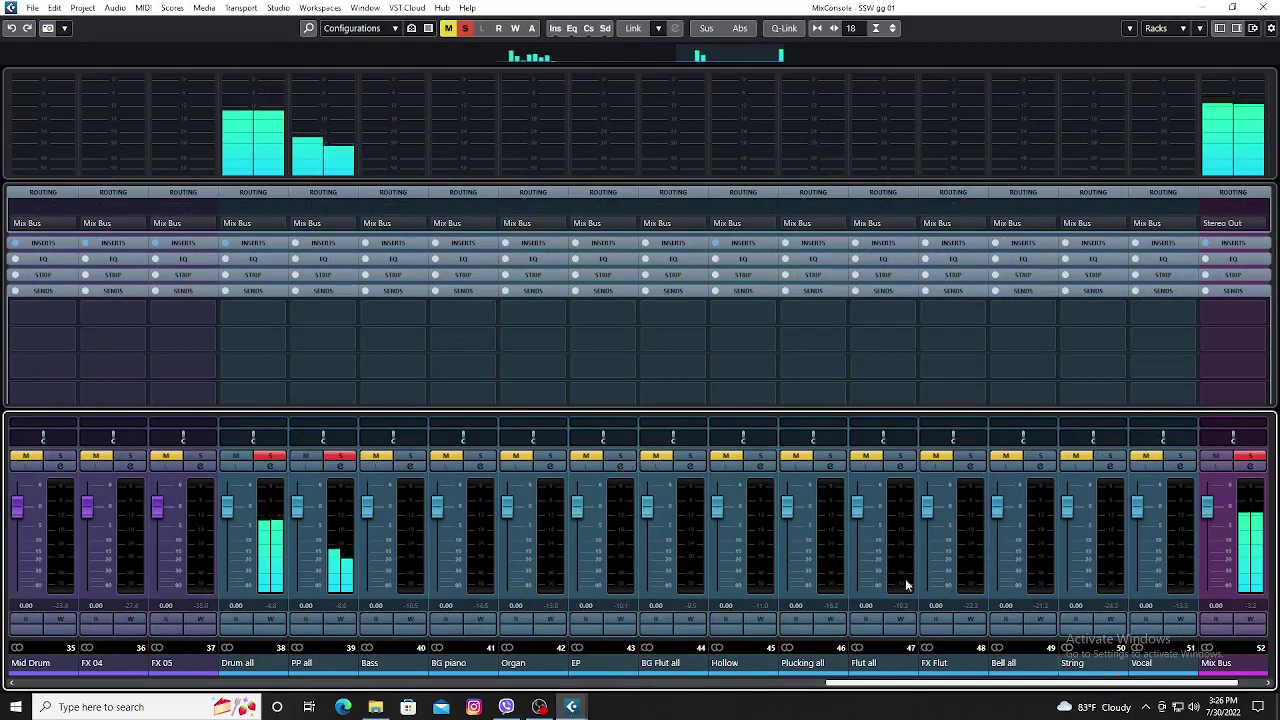
pyautogui.click(264, 242)
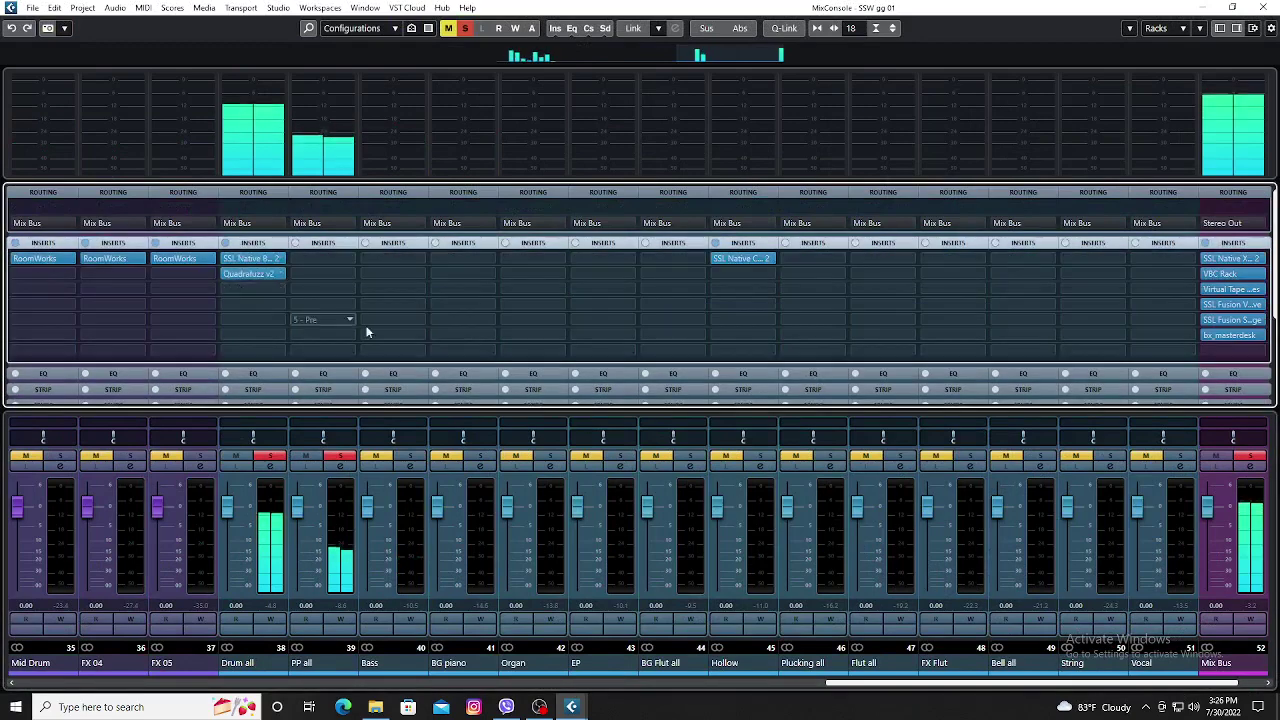
# Add the Bass, BG piano, Organ, EP, BG Flut all and Hollow group channels to the solo.
pyautogui.click(410, 456)
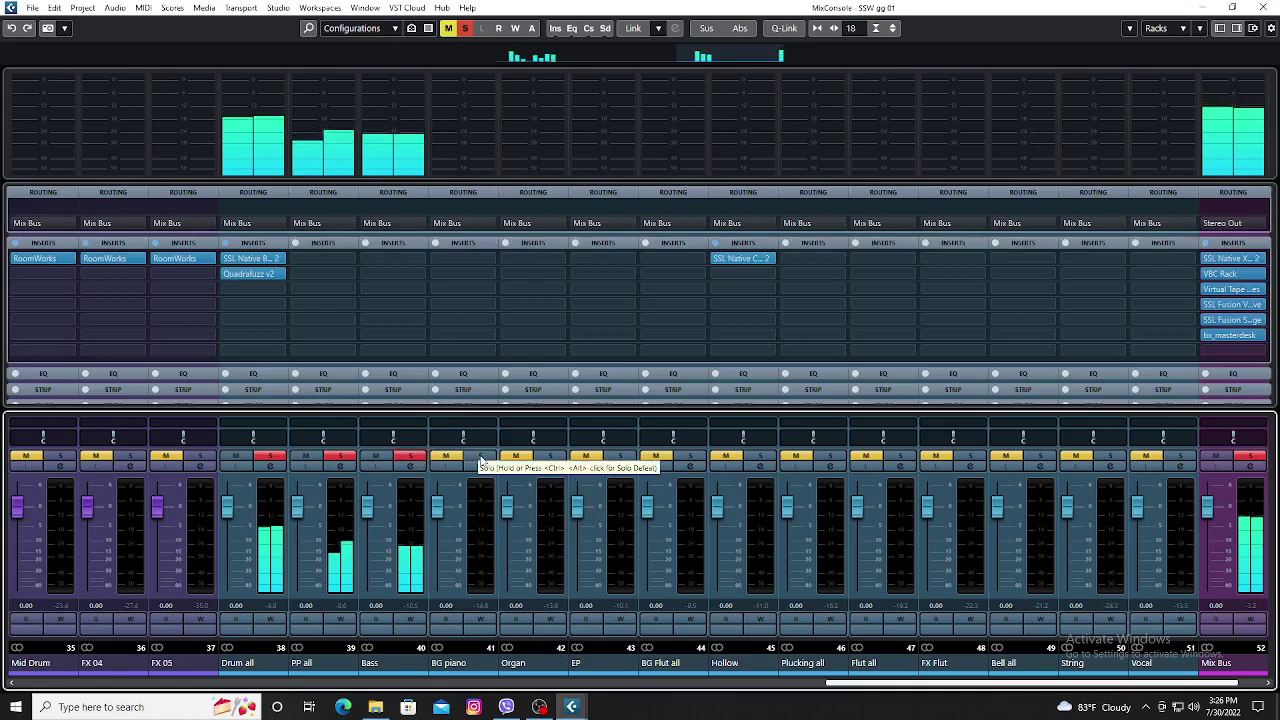
pyautogui.click(481, 457)
pyautogui.click(550, 457)
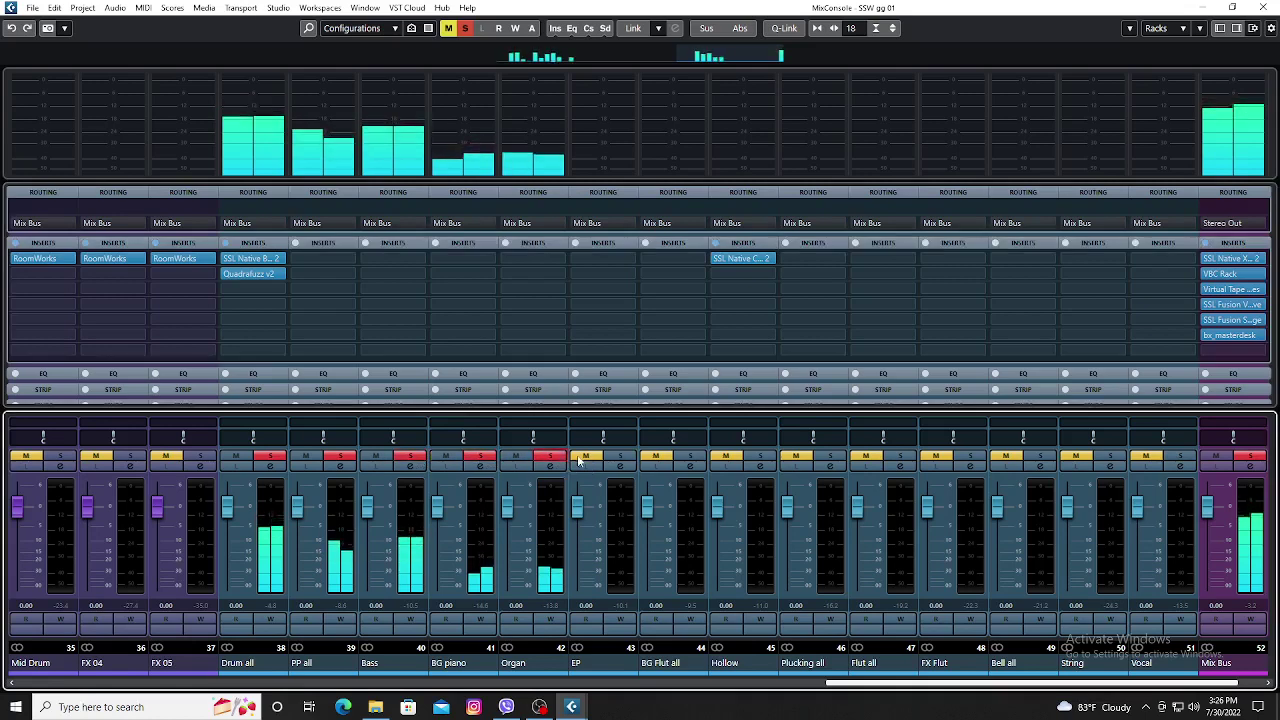
pyautogui.click(620, 457)
pyautogui.click(690, 457)
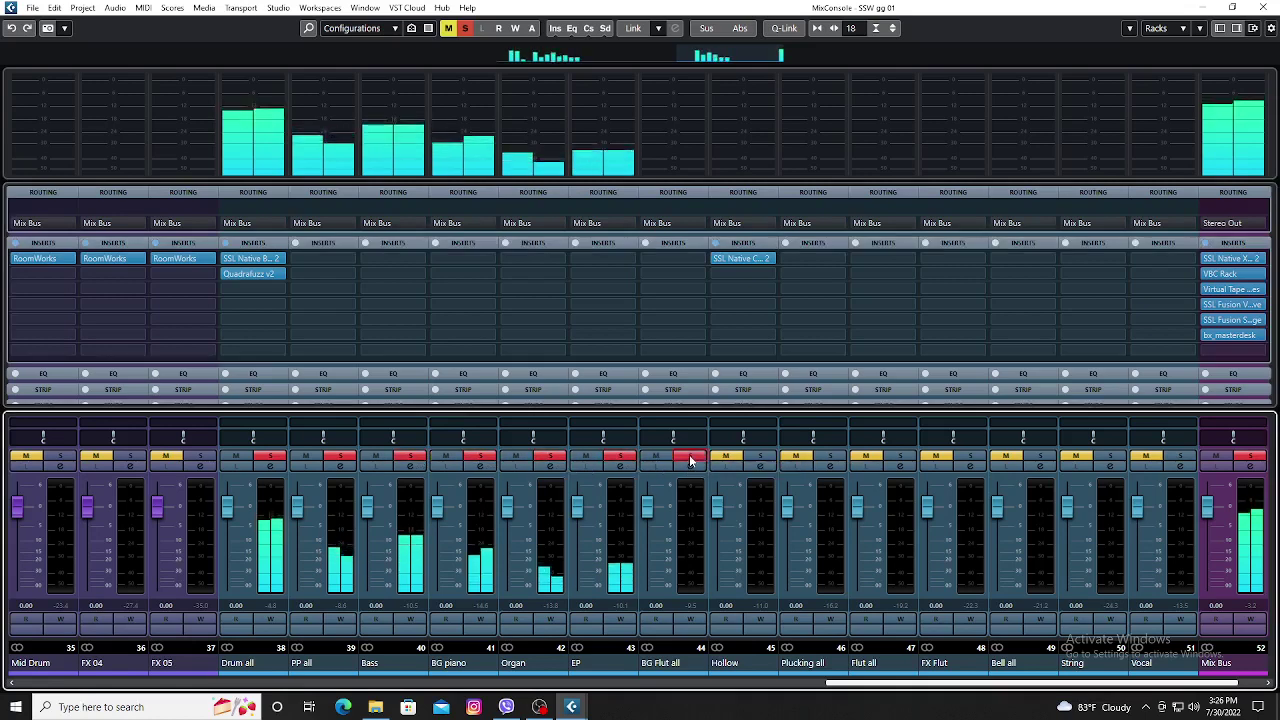
pyautogui.click(764, 458)
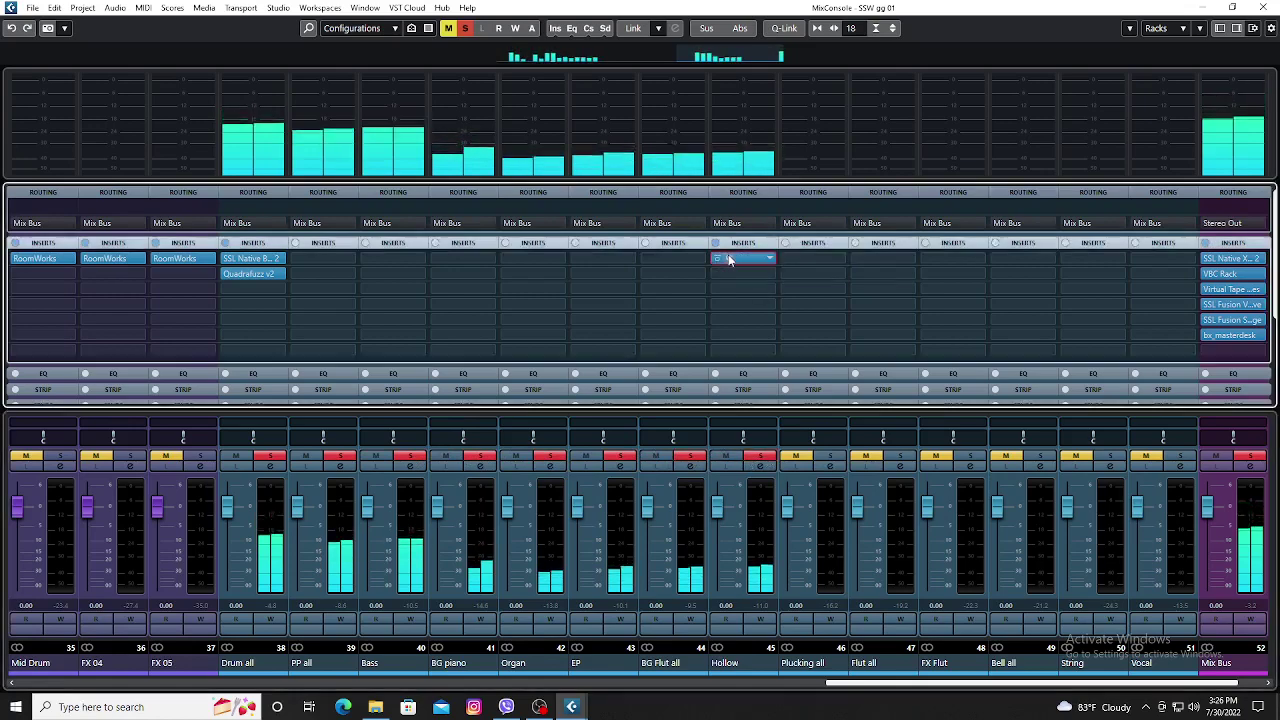
# Examine the SSL Native Channel Strip 2 insert on the Hollow group channel, then close it.
pyautogui.click(730, 259)
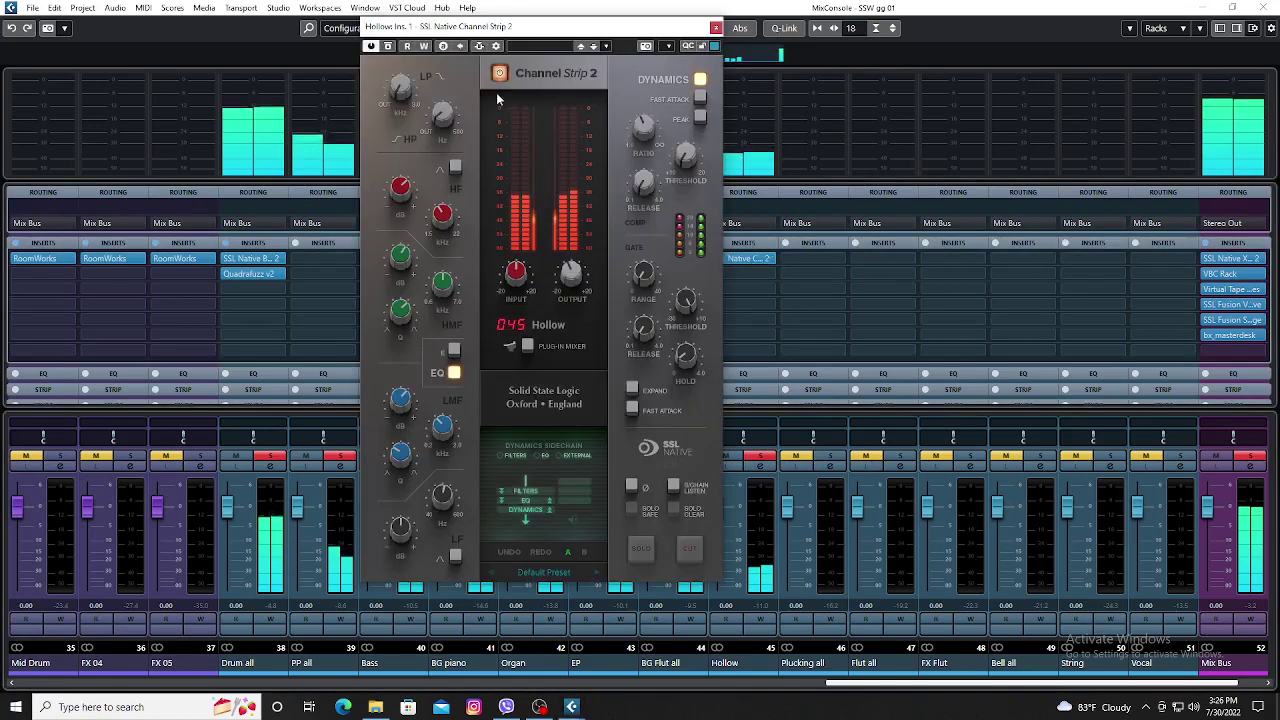
pyautogui.click(749, 667)
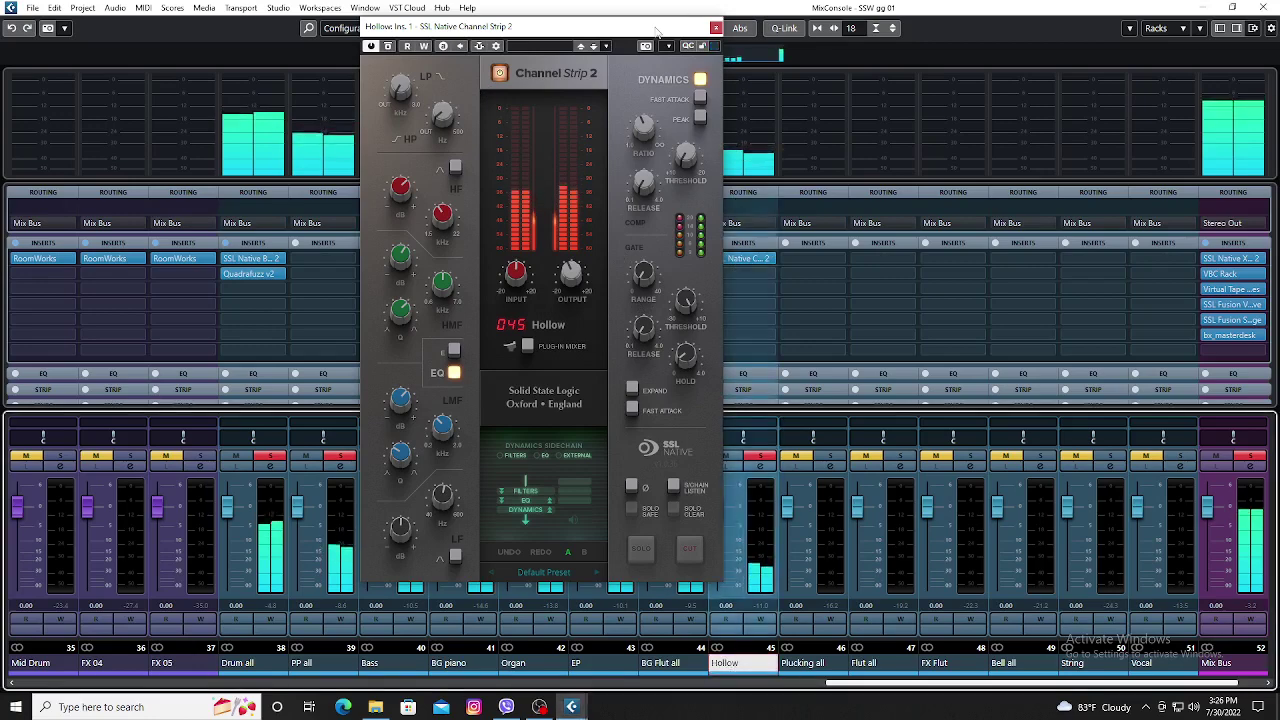
pyautogui.moveTo(657, 31); pyautogui.dragTo(561, 35)
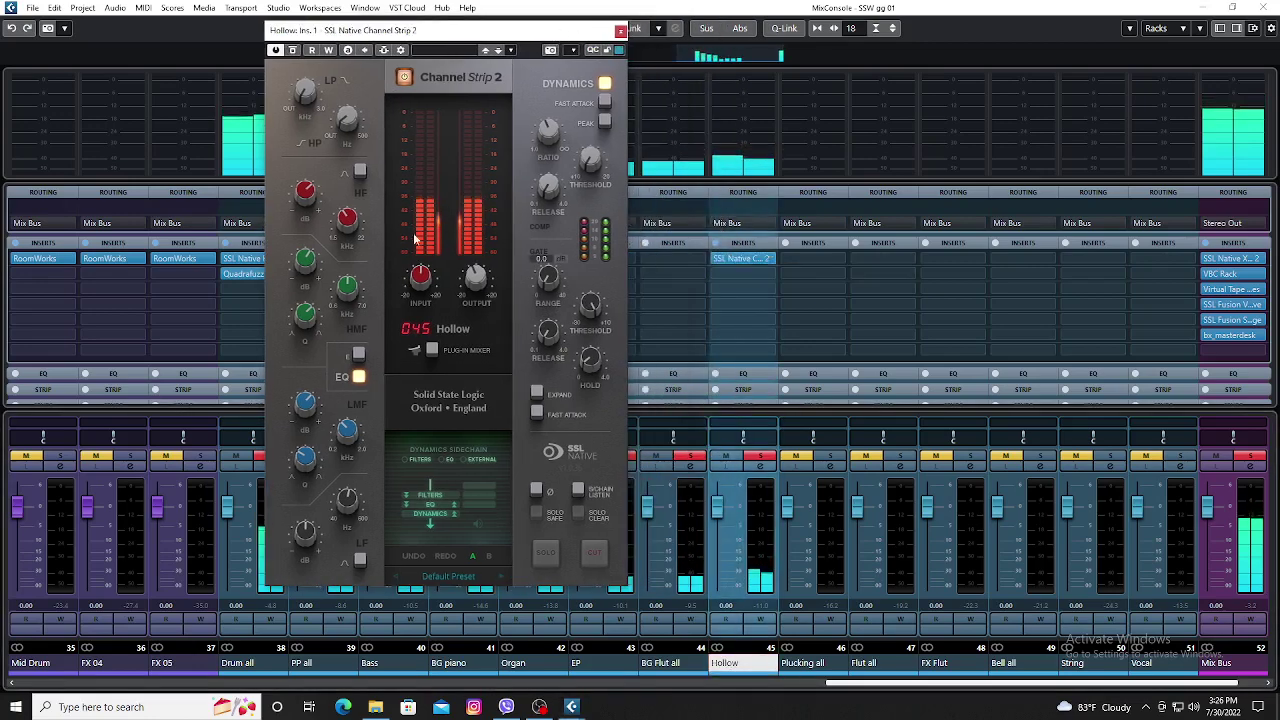
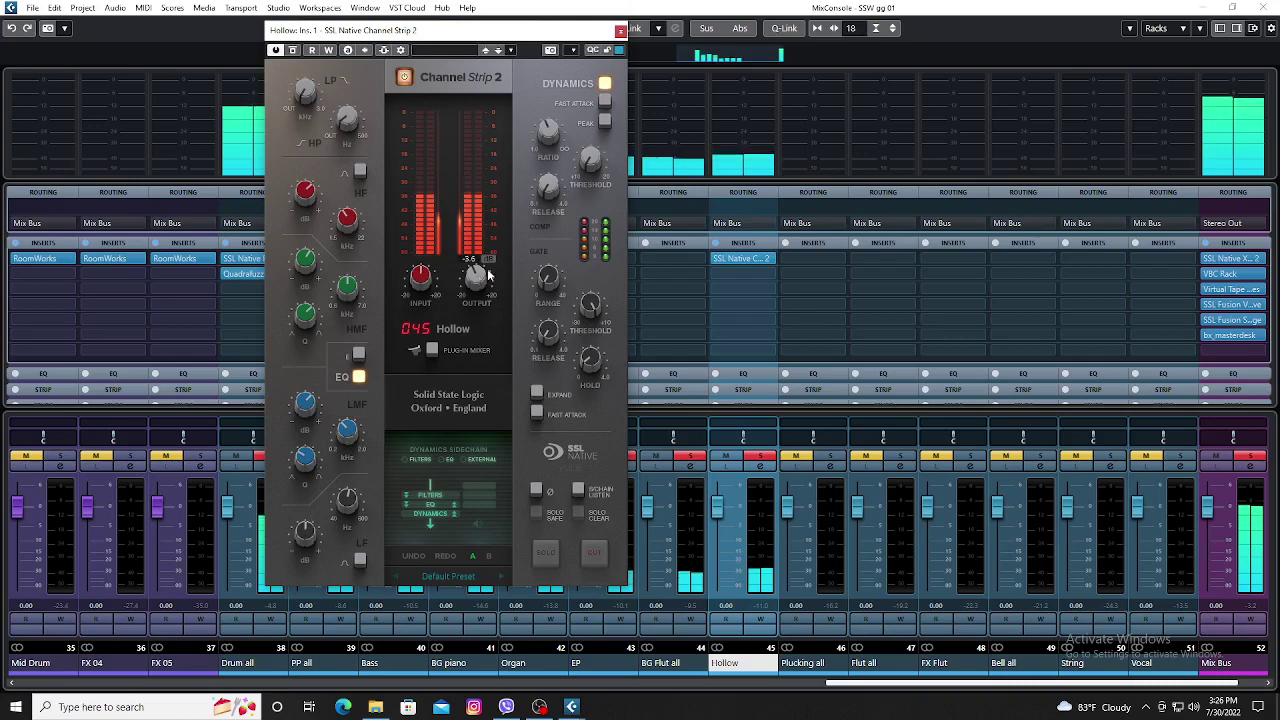
pyautogui.click(621, 31)
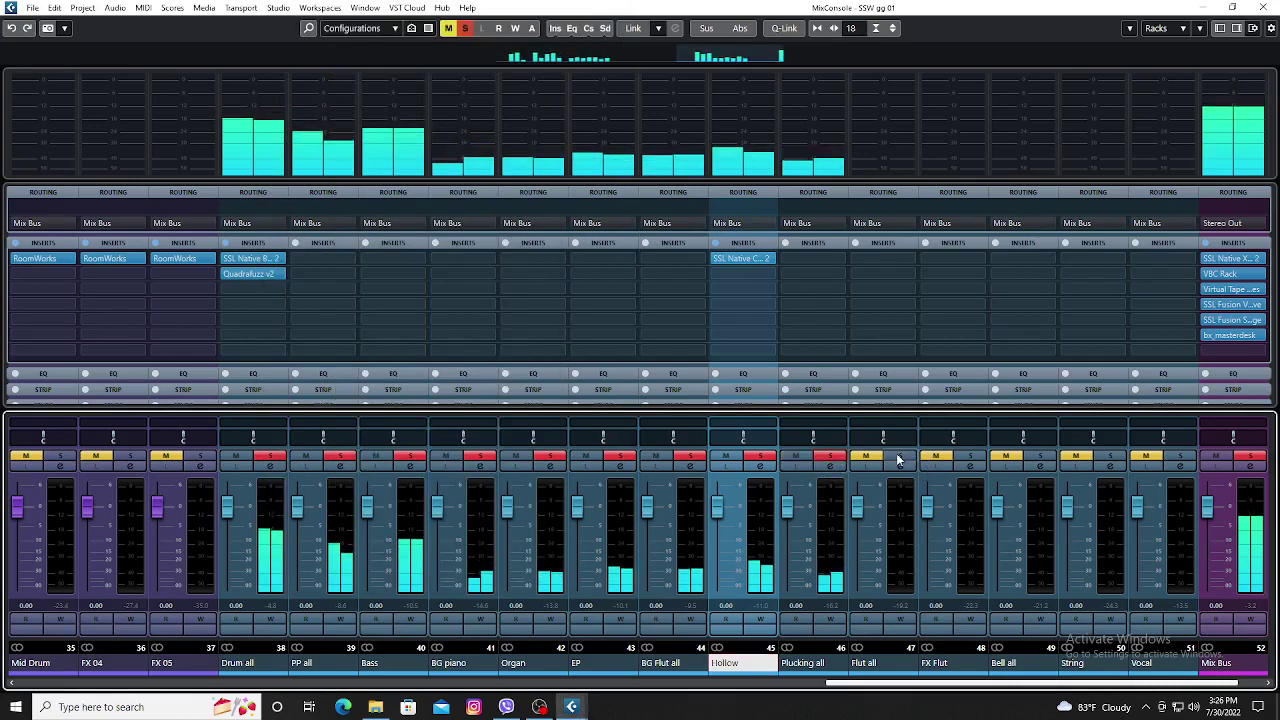
# Add the Plucking all, Flut all, FX Flut, Bell all, String and Vocal group channels to the solo.
pyautogui.click(899, 457)
pyautogui.click(968, 460)
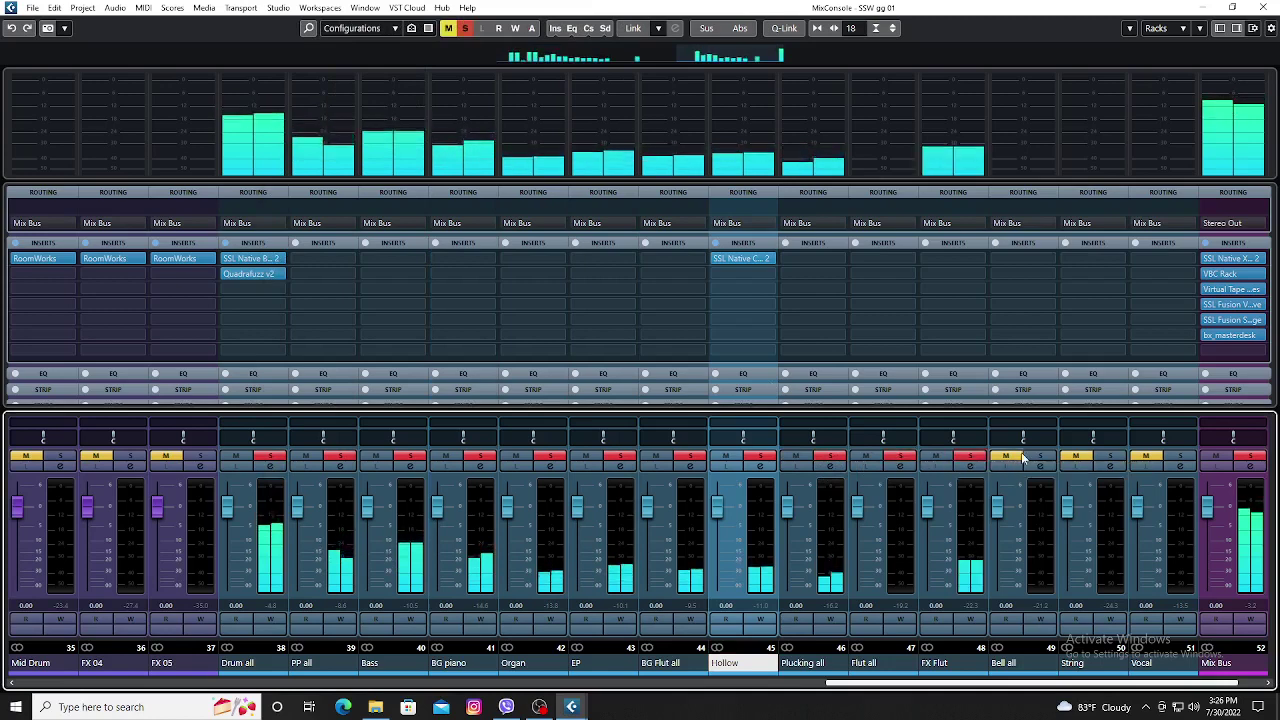
pyautogui.click(1040, 460)
pyautogui.click(1110, 458)
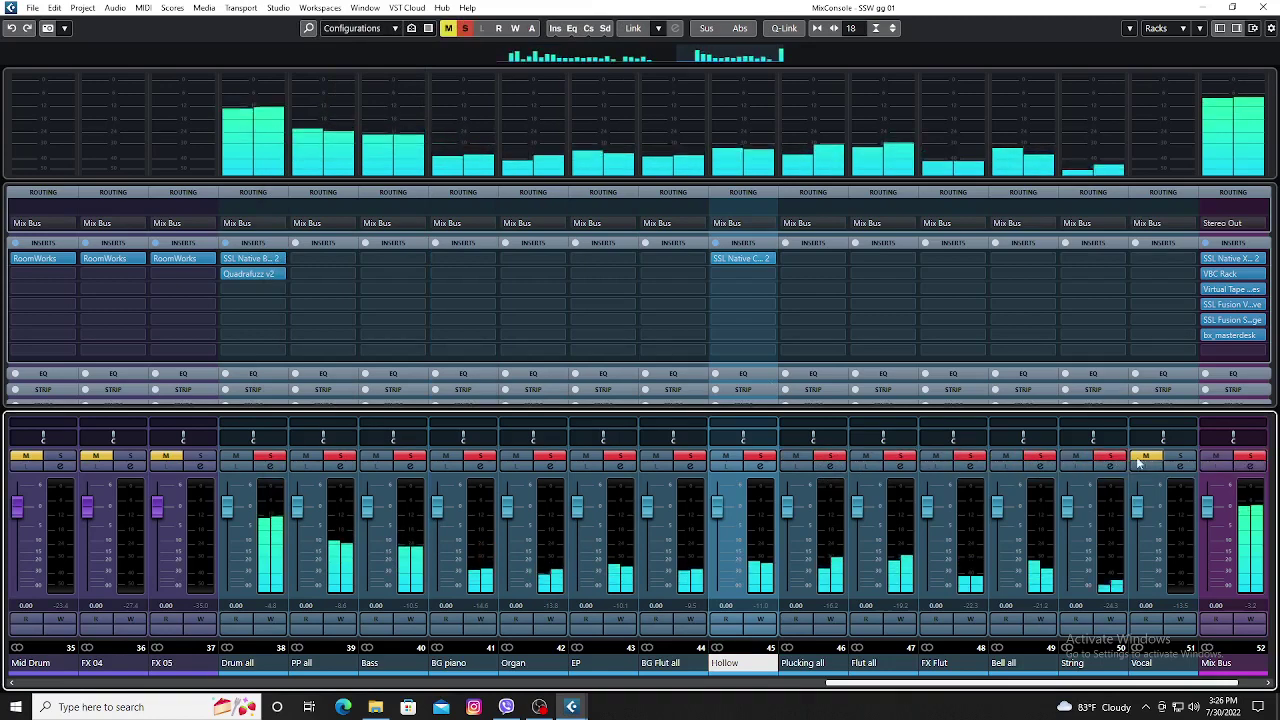
pyautogui.click(1181, 458)
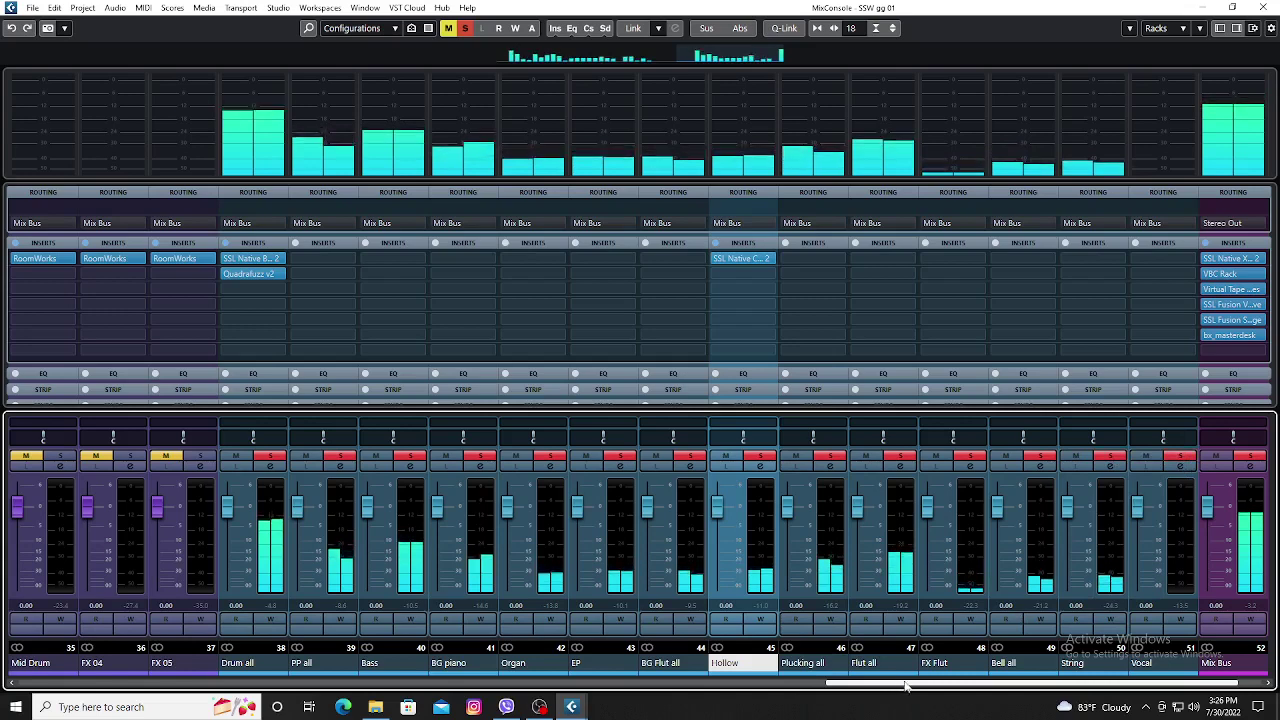
# Select the Mix Bus channel and examine the filter curve of its SSL Native X-EQ 2 insert.
pyautogui.moveTo(1048, 682); pyautogui.dragTo(1070, 682)
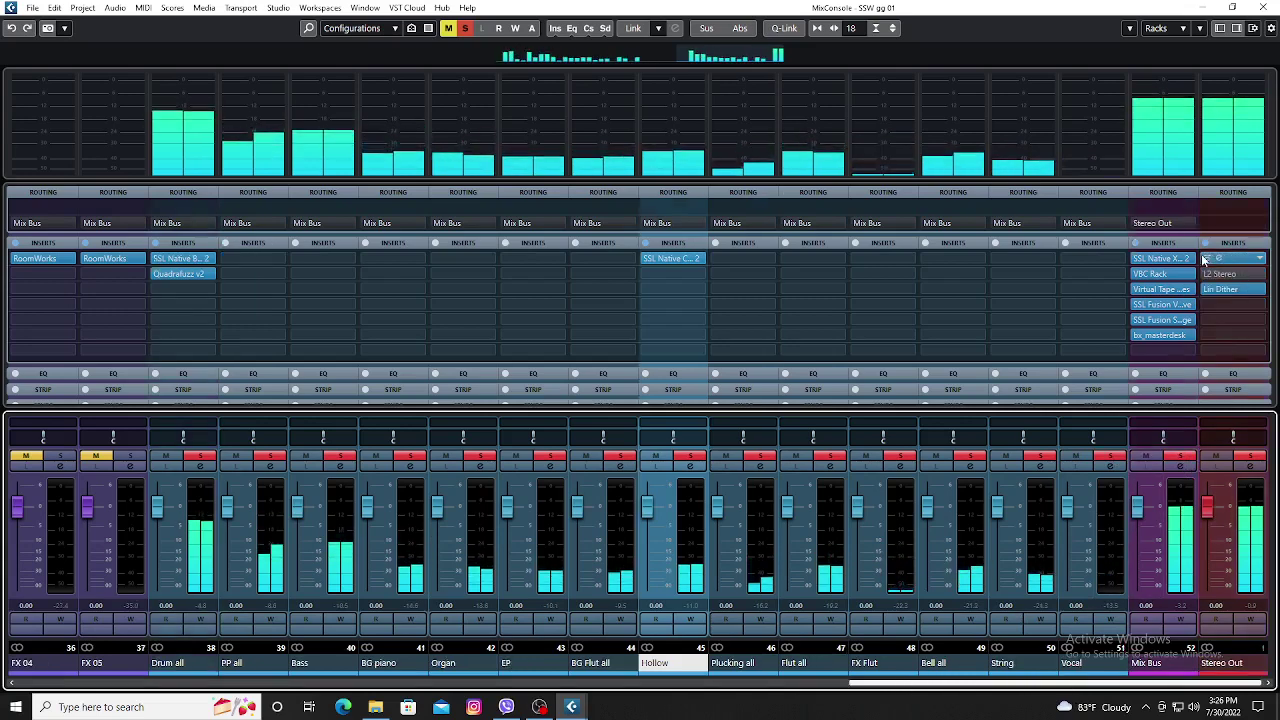
pyautogui.click(1148, 262)
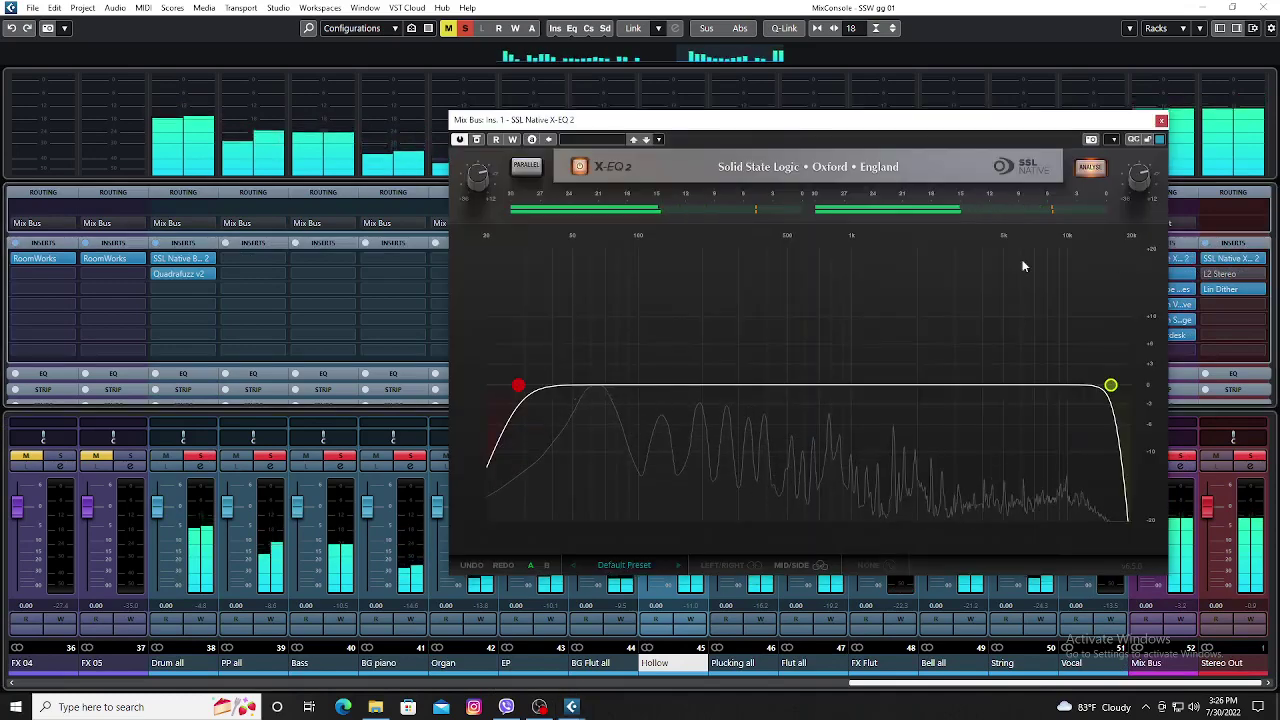
pyautogui.moveTo(518, 385)
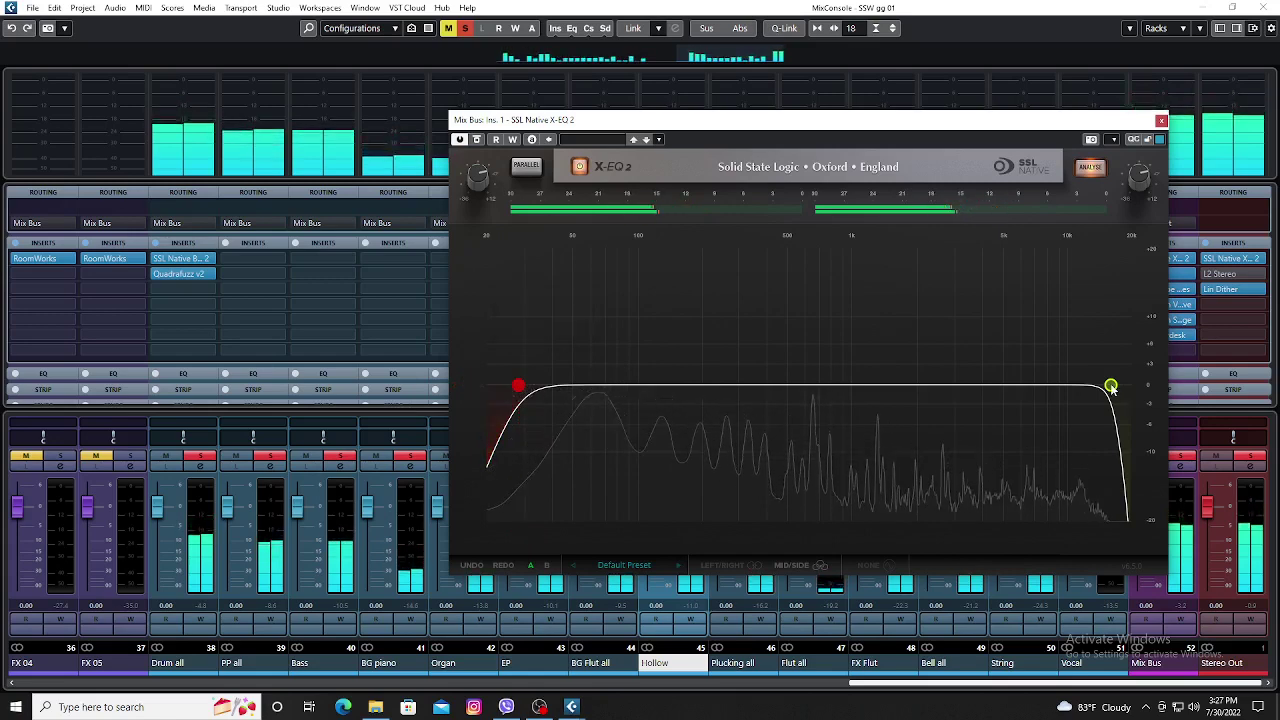
pyautogui.moveTo(1110, 387)
pyautogui.click(1160, 600)
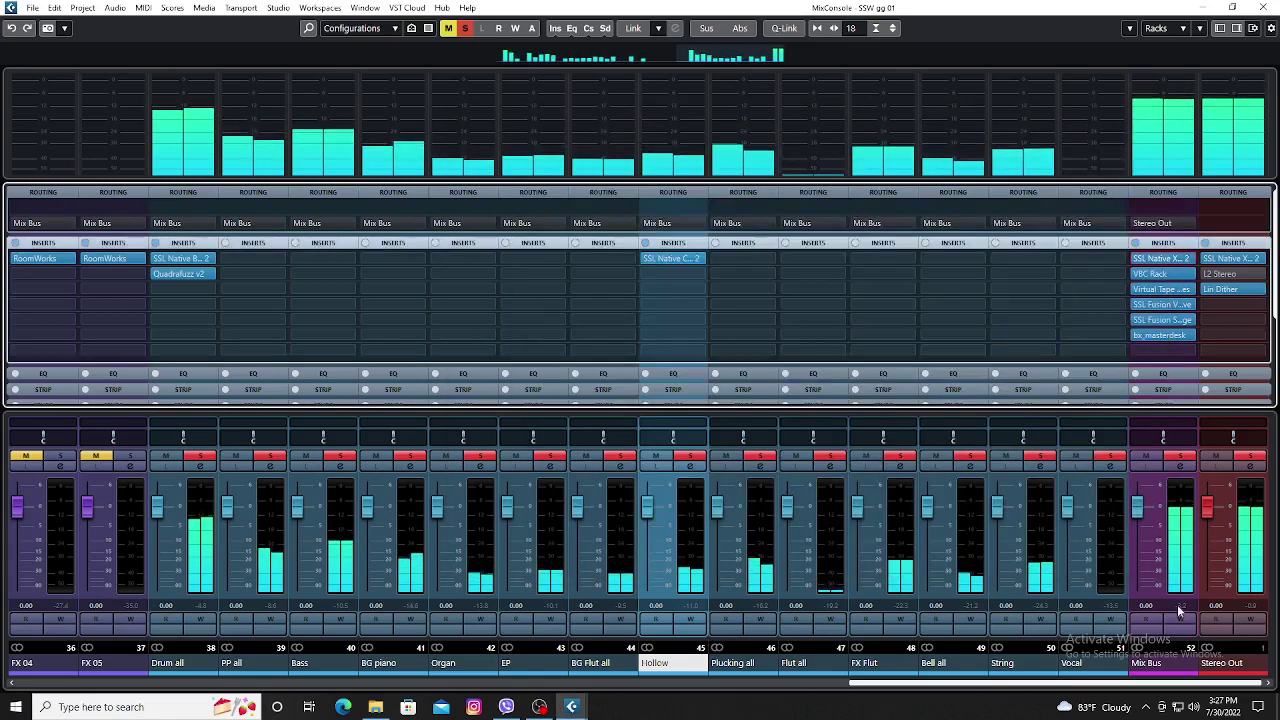
pyautogui.click(1153, 672)
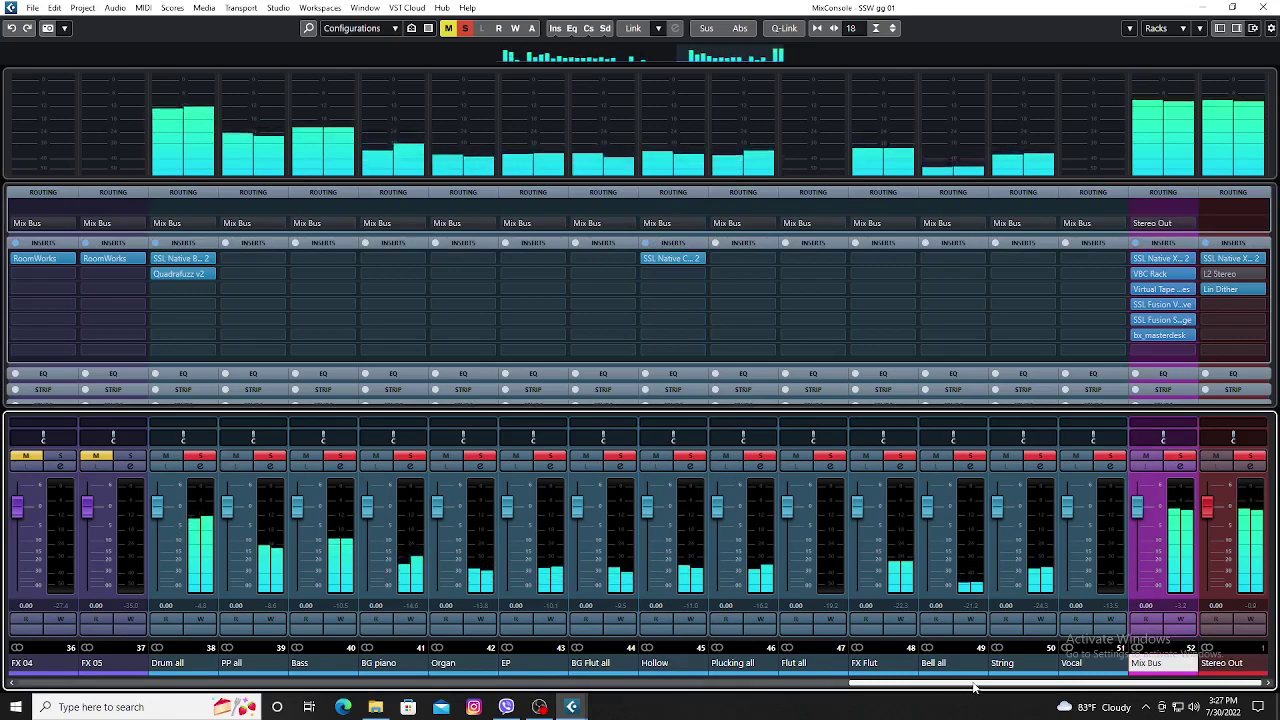
pyautogui.click(1152, 261)
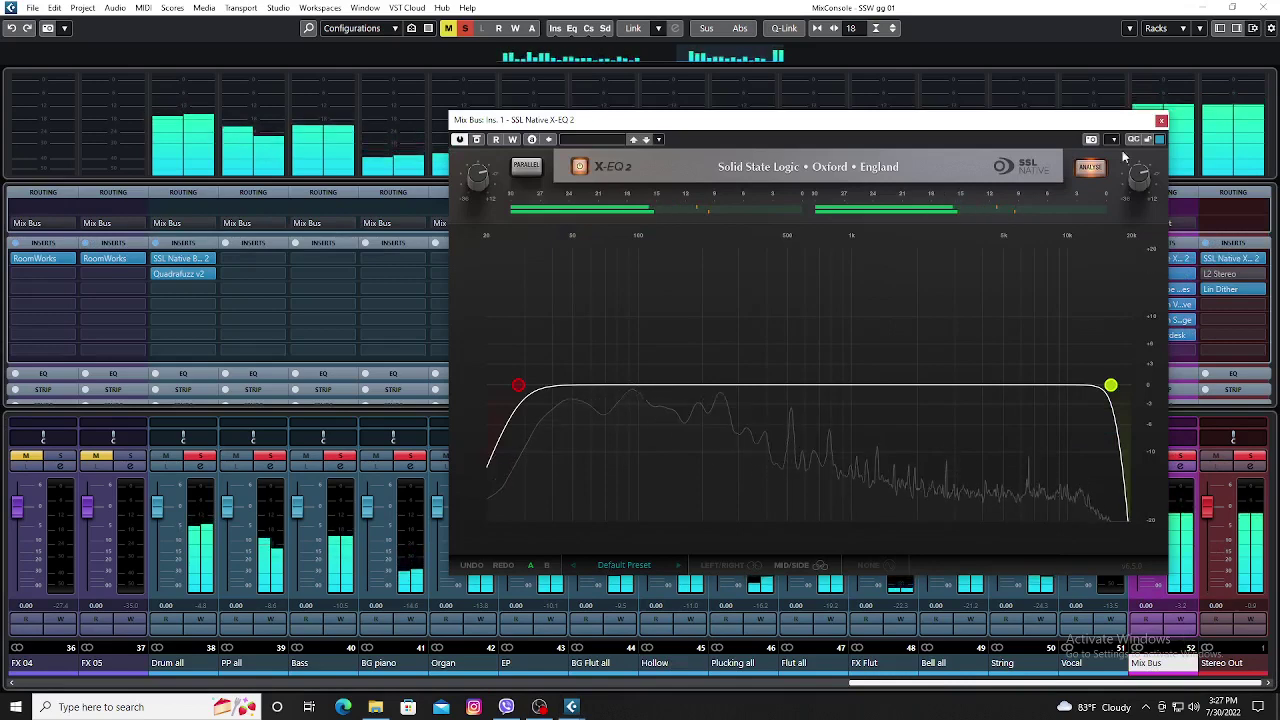
pyautogui.click(1160, 121)
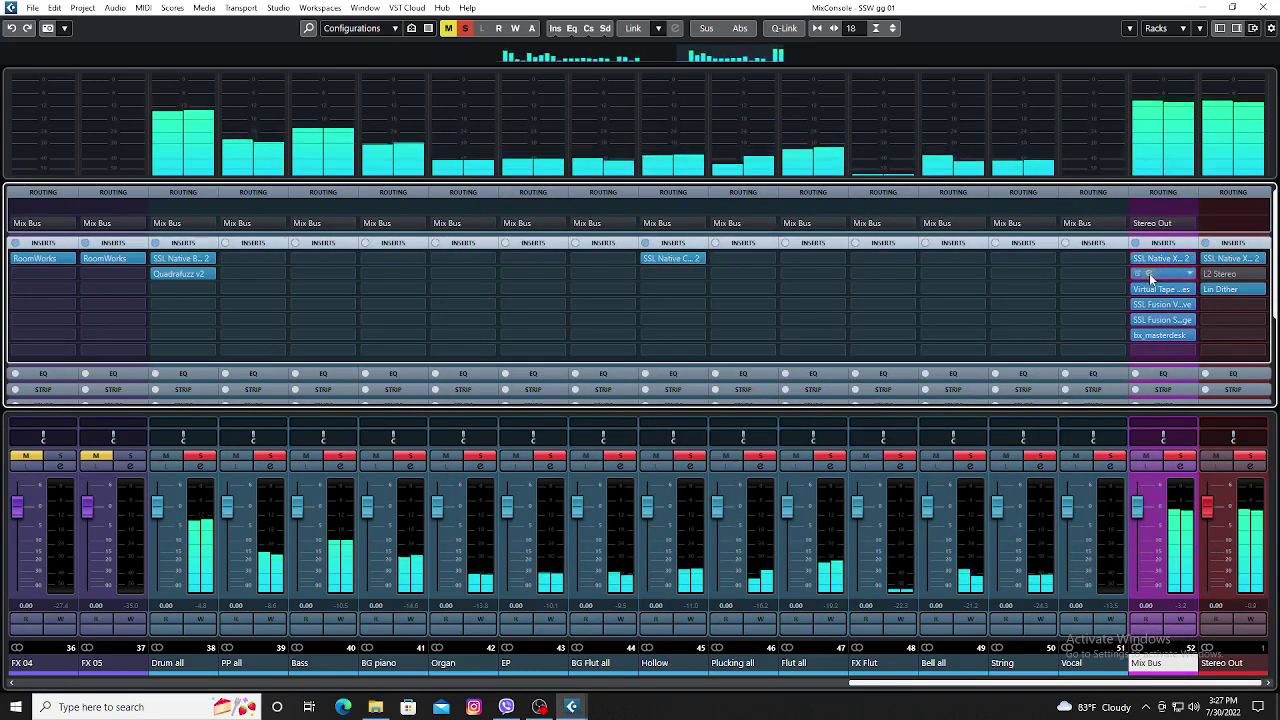
# Examine the settings of the VBC Rack and Virtual Tape Machines inserts on the Mix Bus.
pyautogui.click(1149, 273)
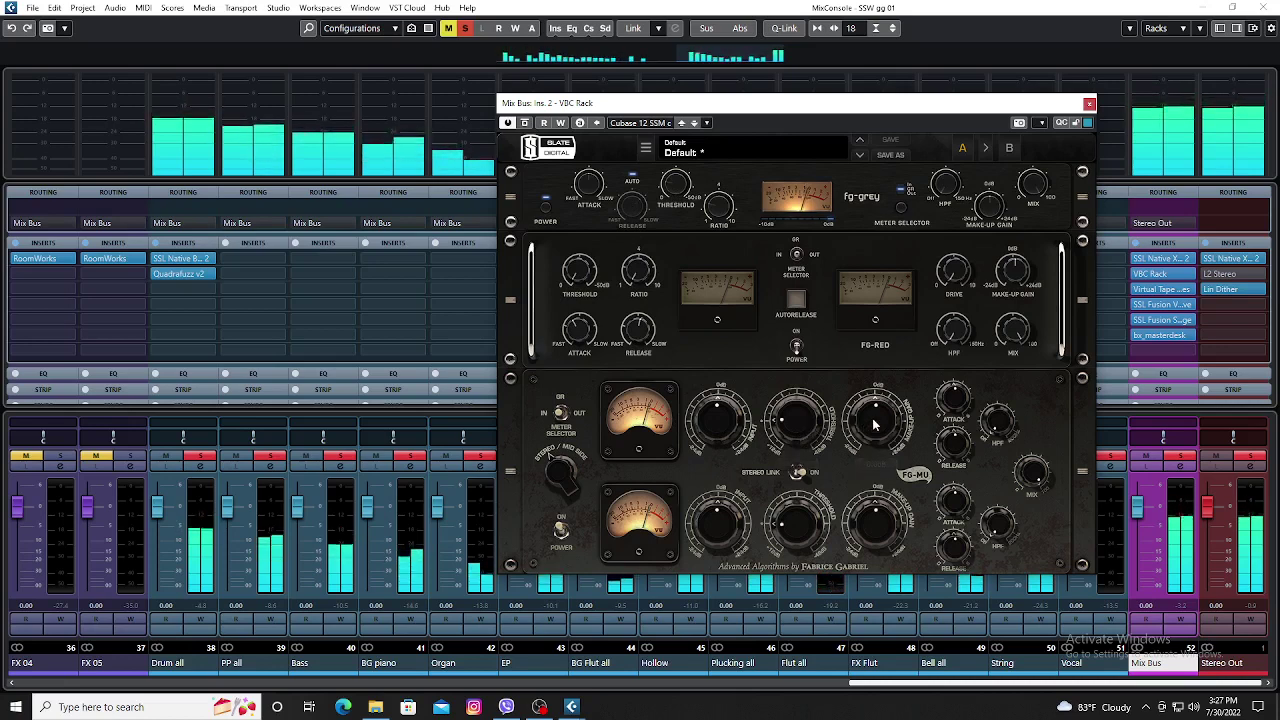
pyautogui.click(1089, 104)
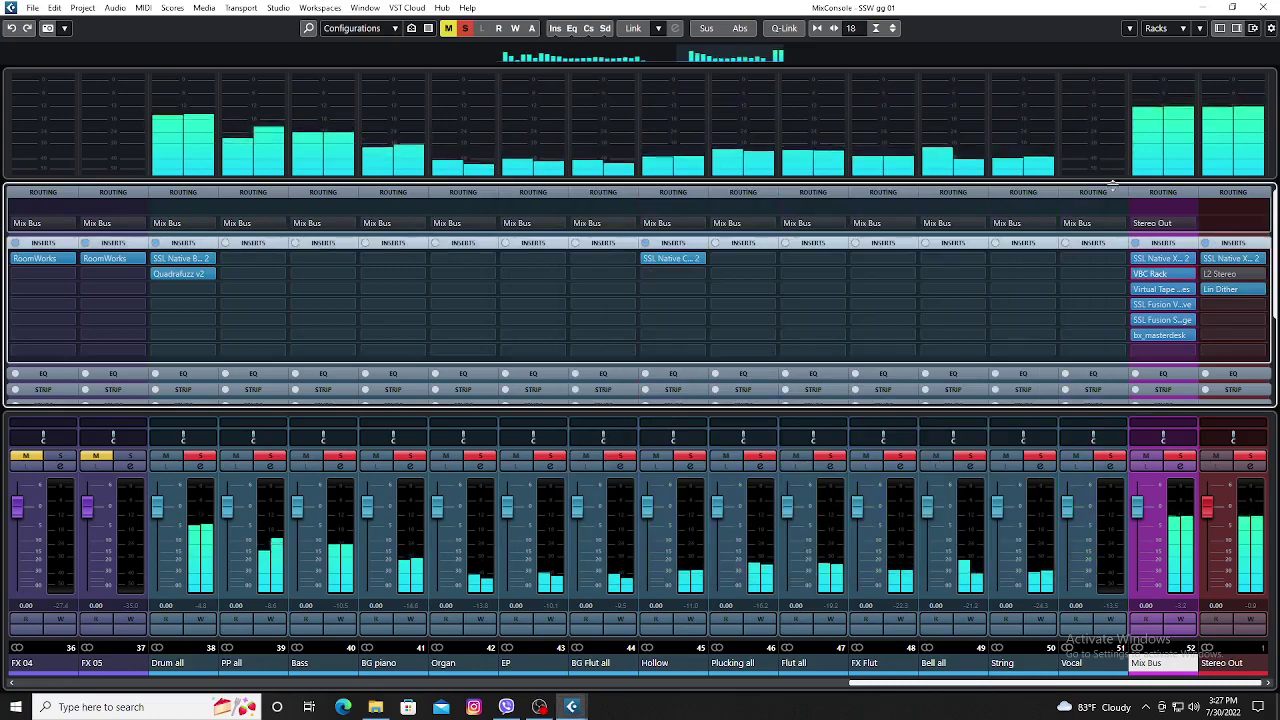
pyautogui.click(1149, 291)
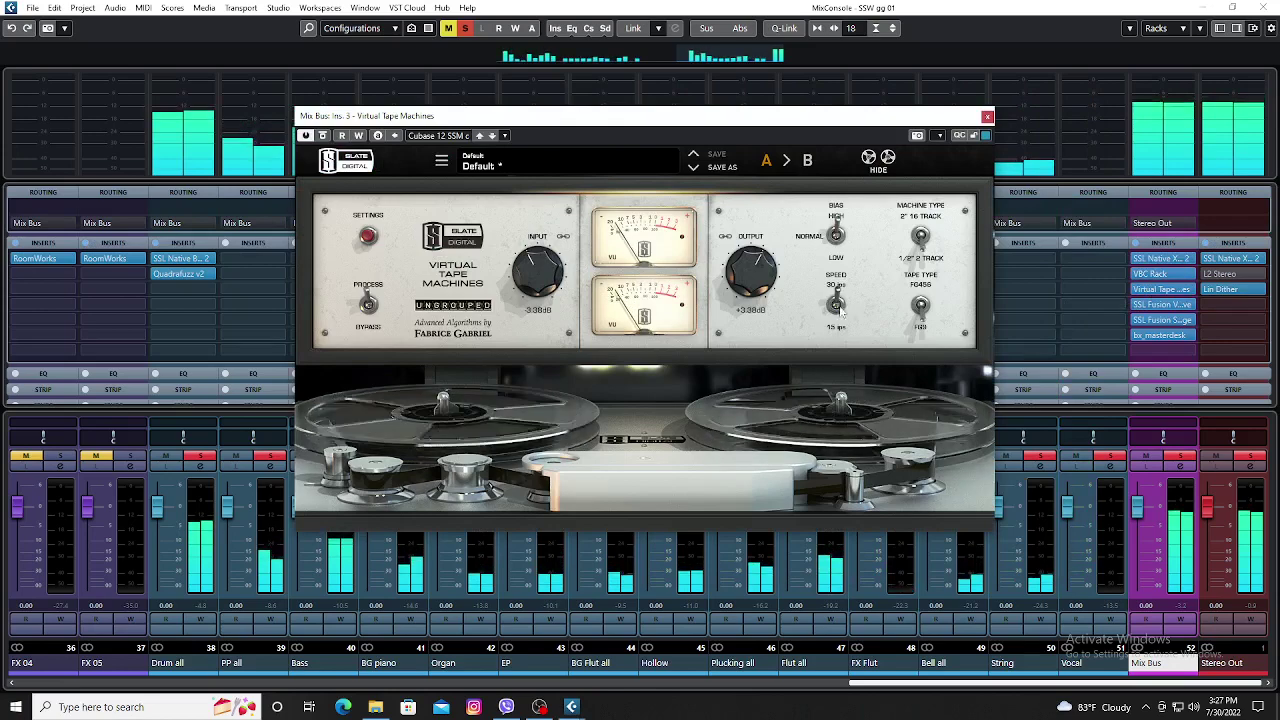
pyautogui.click(987, 116)
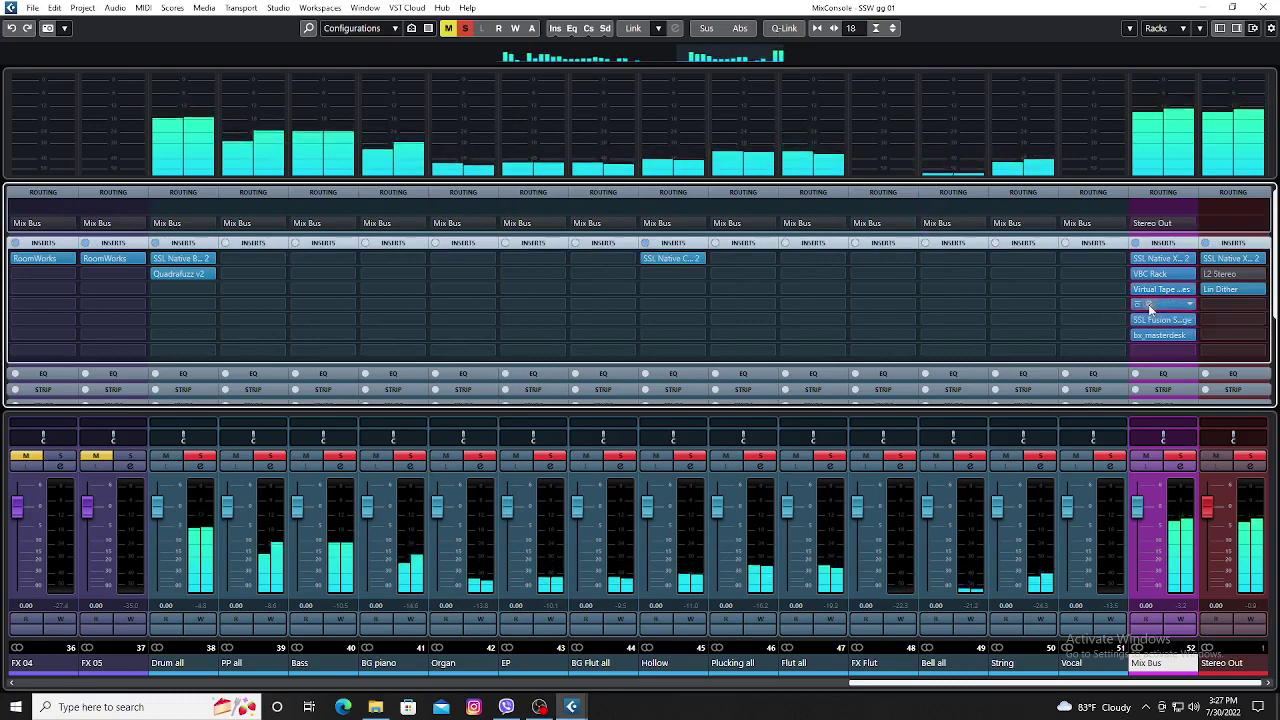
# Examine the SSL Fusion Vintage Drive, SSL Fusion Stereo Image and bx_masterdesk inserts on the Mix Bus.
pyautogui.click(1150, 305)
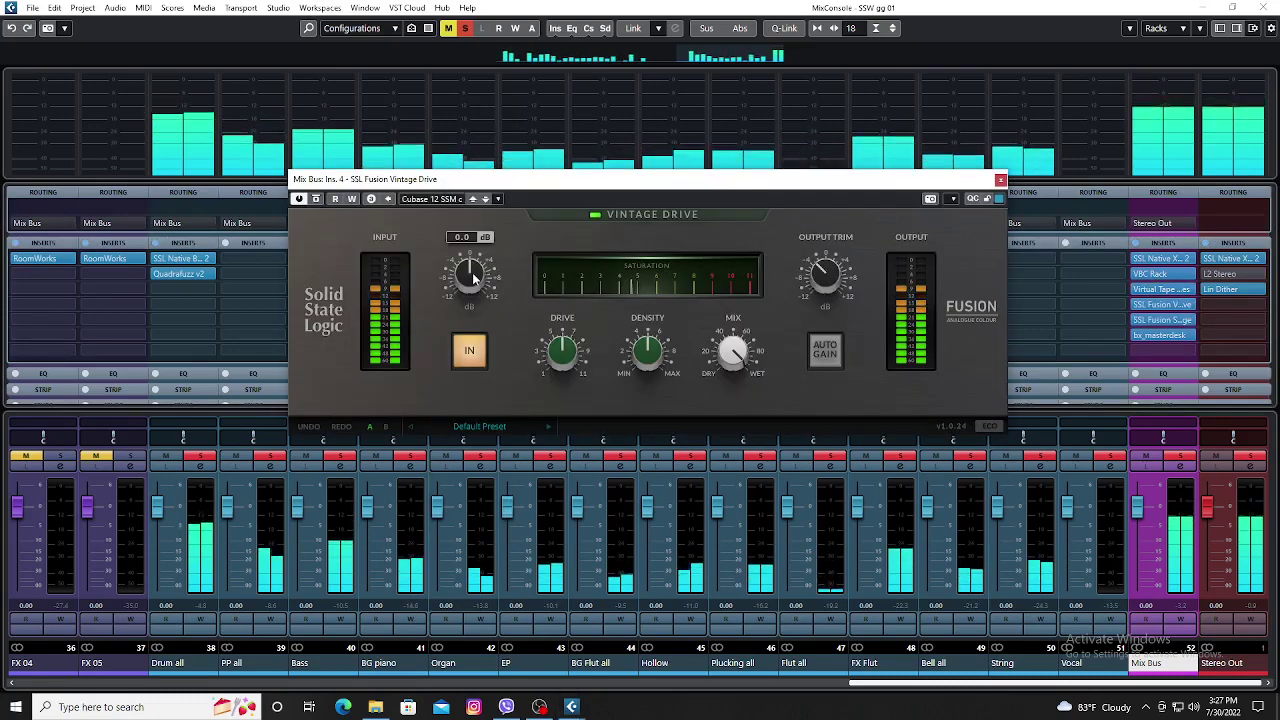
pyautogui.click(1000, 181)
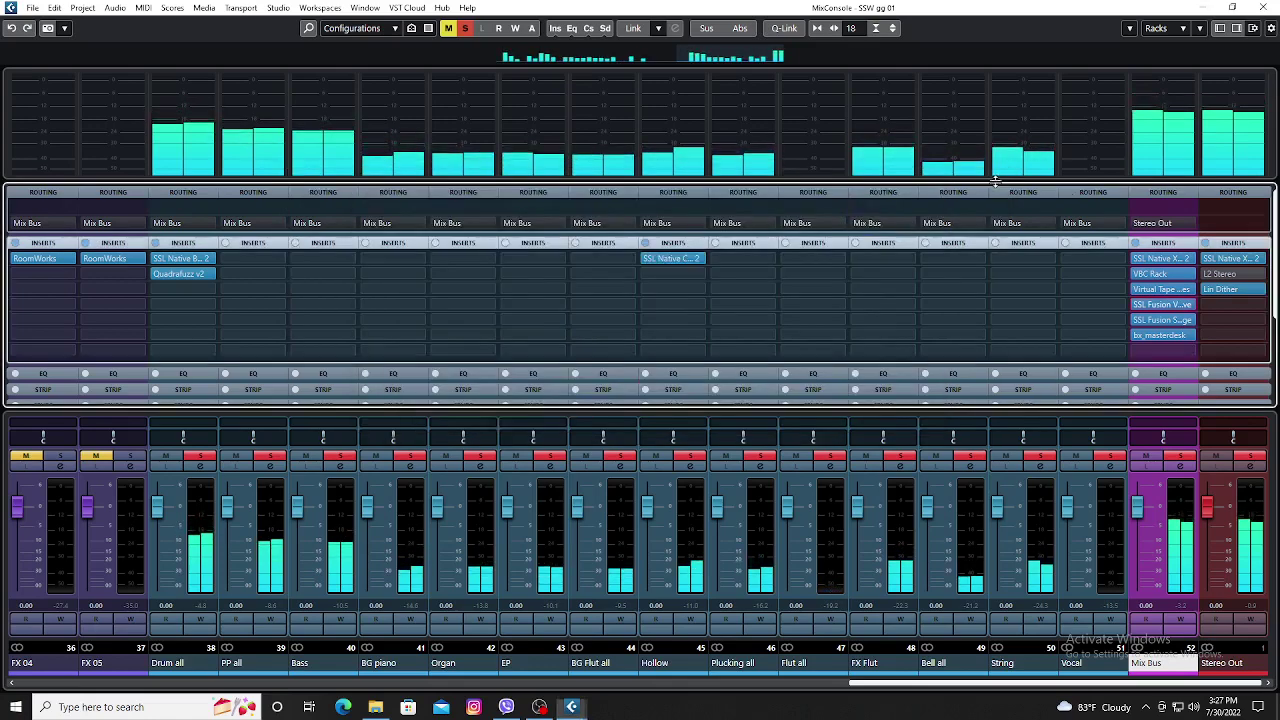
pyautogui.click(1160, 319)
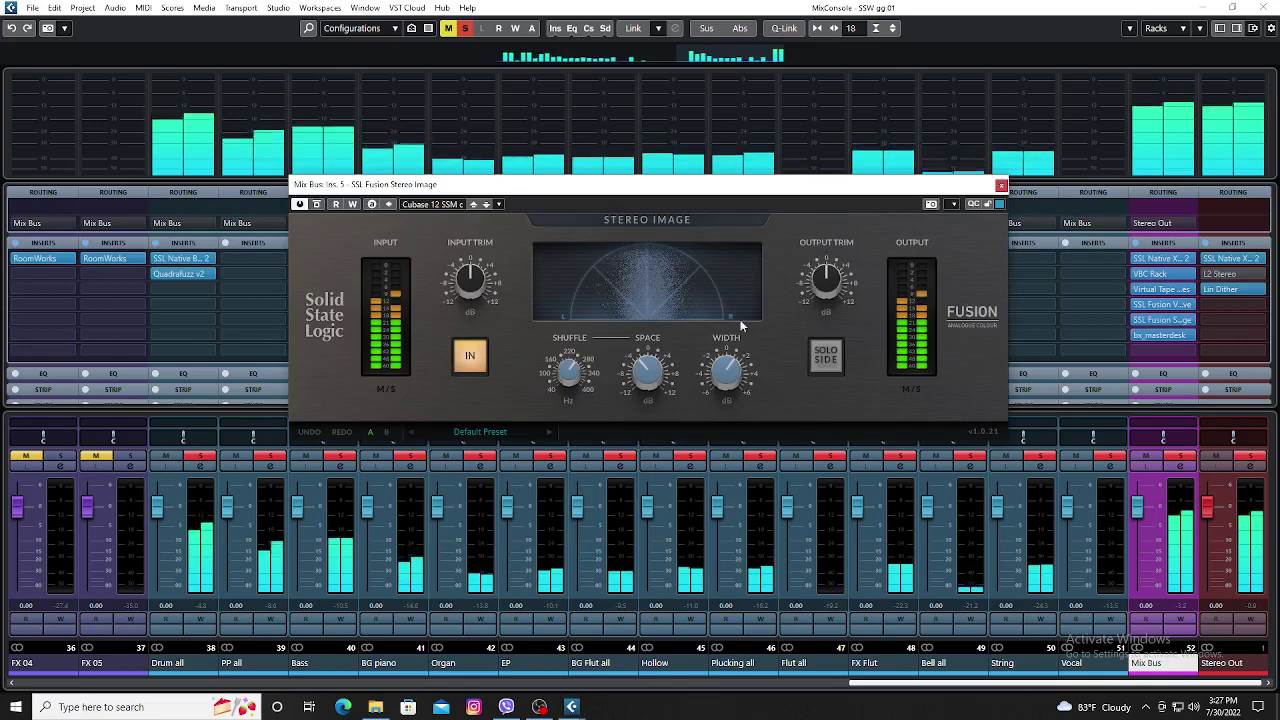
pyautogui.click(1153, 320)
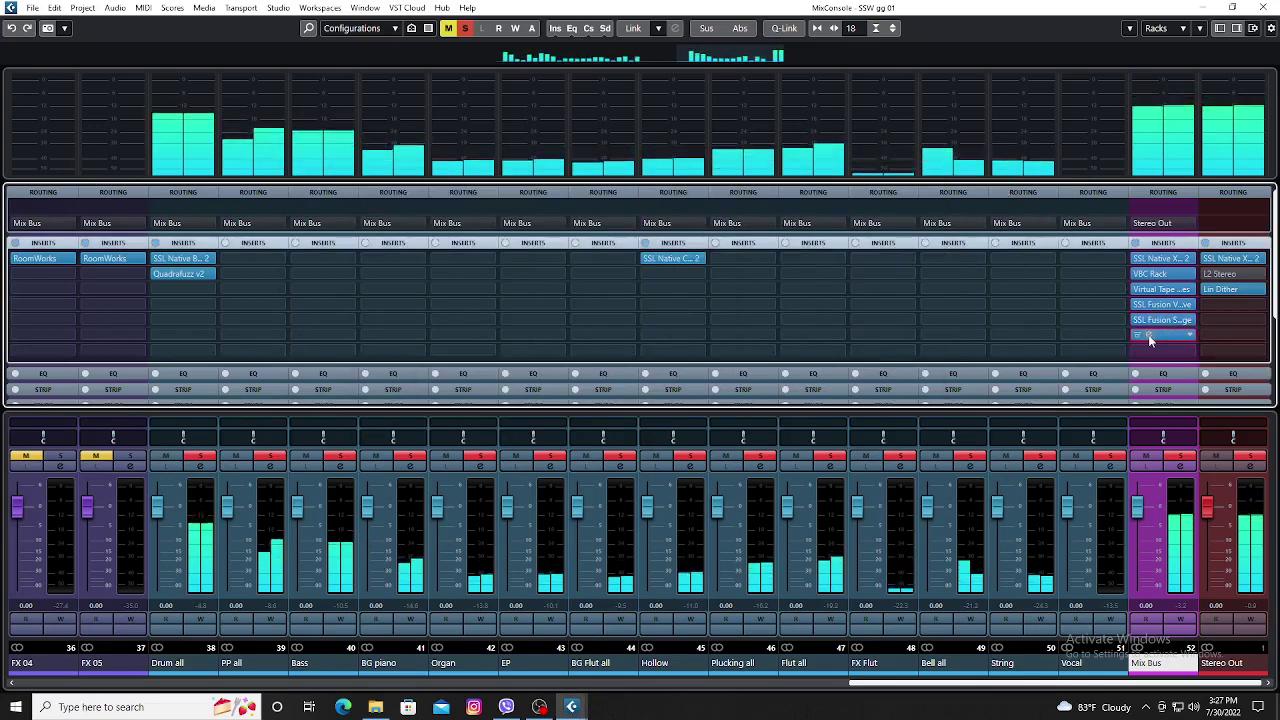
pyautogui.click(1148, 334)
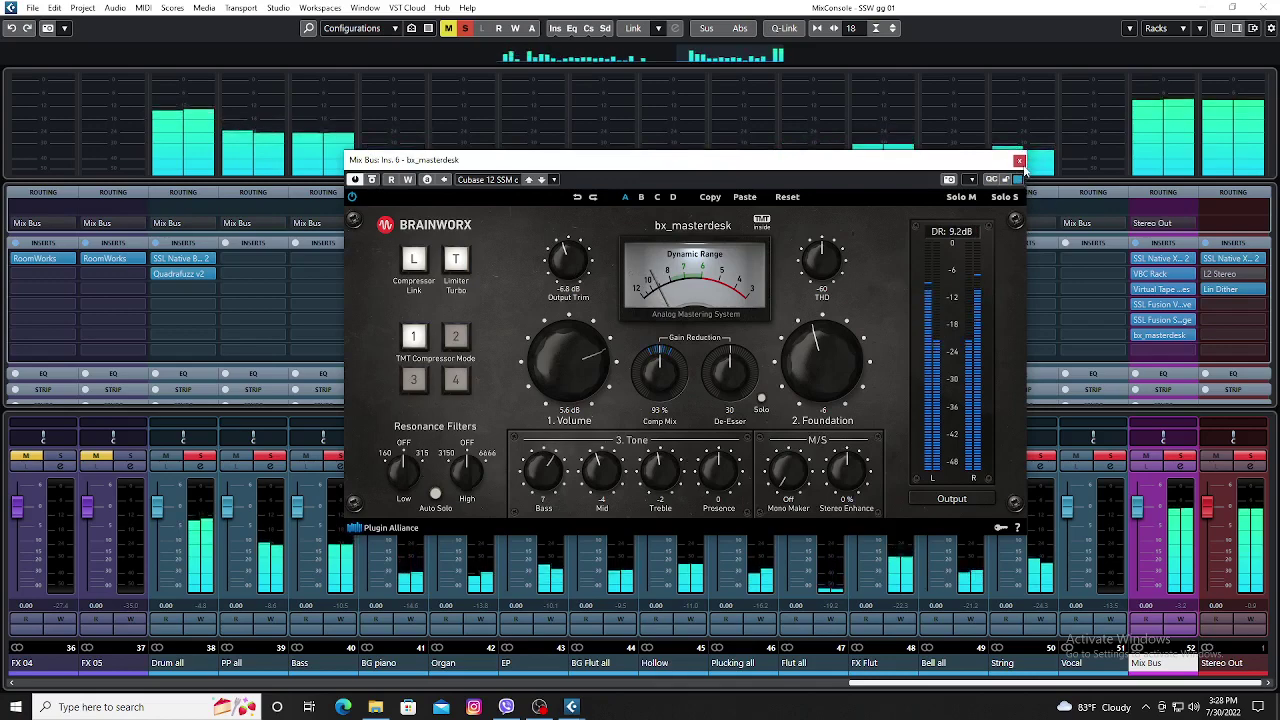
pyautogui.click(1019, 161)
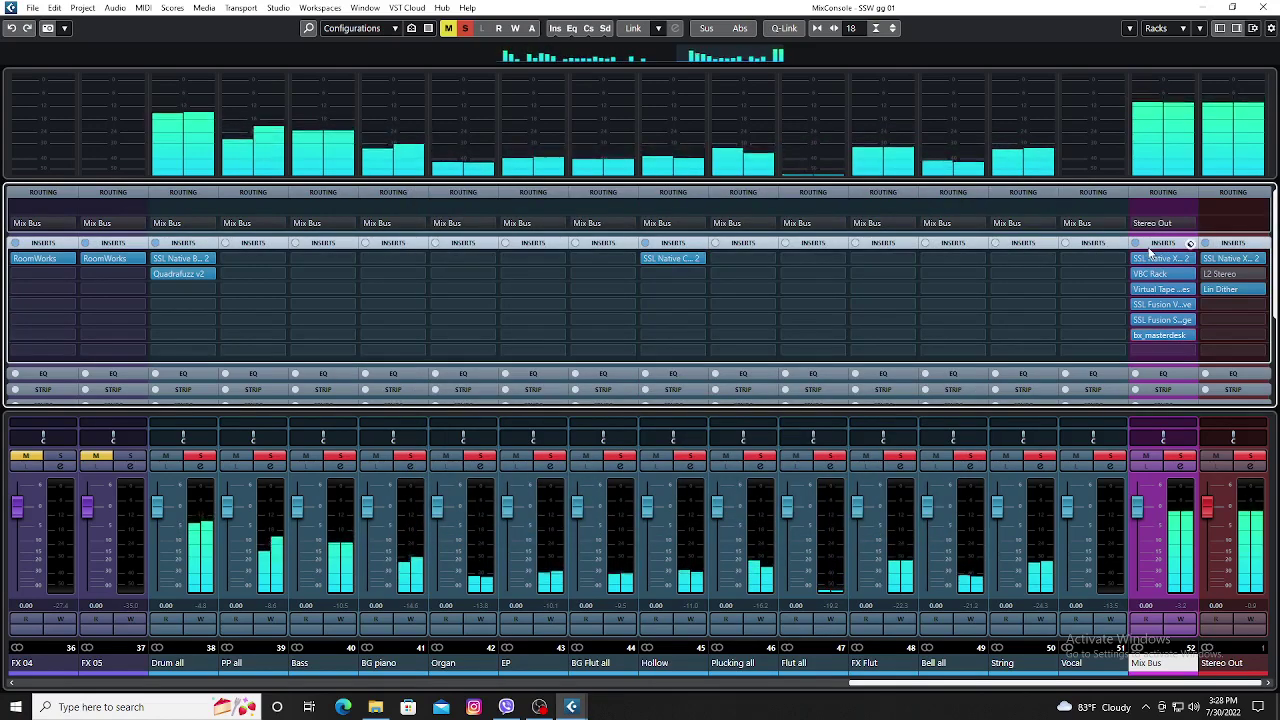
# Audition the Mix Bus with its whole insert chain bypassed, re-enabling the inserts one at a time from SSL Native X-EQ 2 to bx_masterdesk.
pyautogui.click(1137, 244)
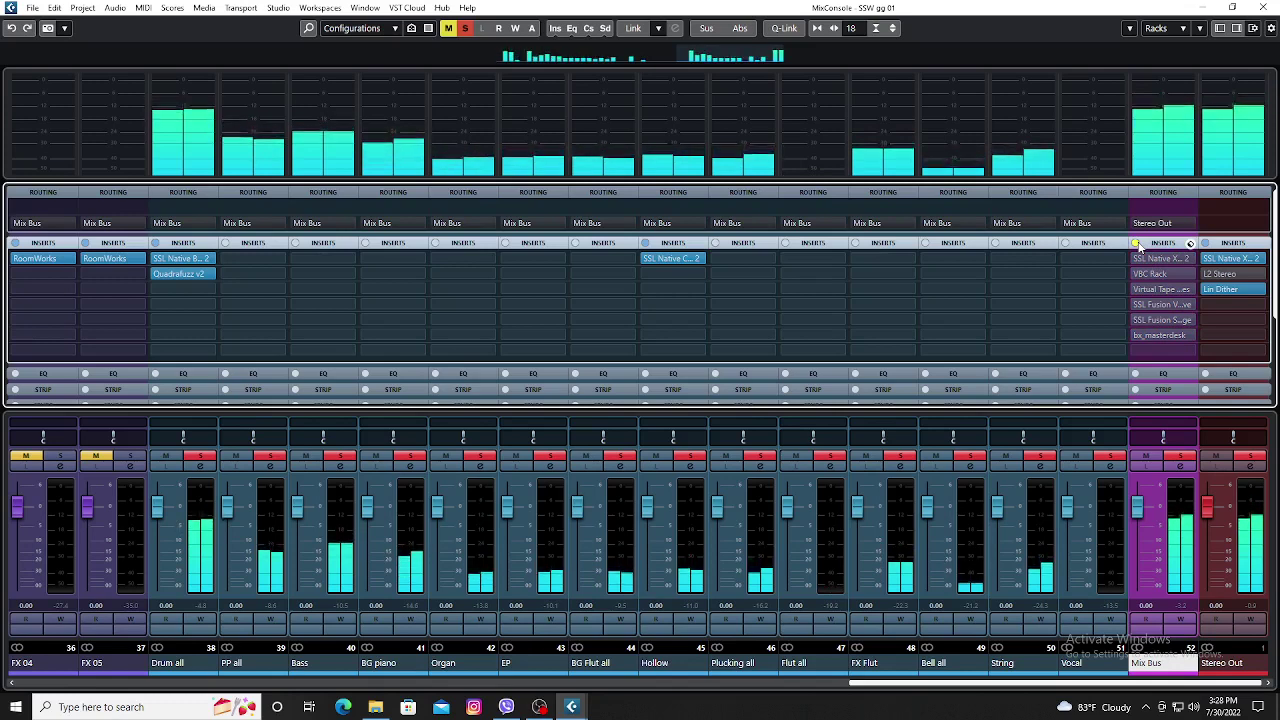
pyautogui.click(1137, 244)
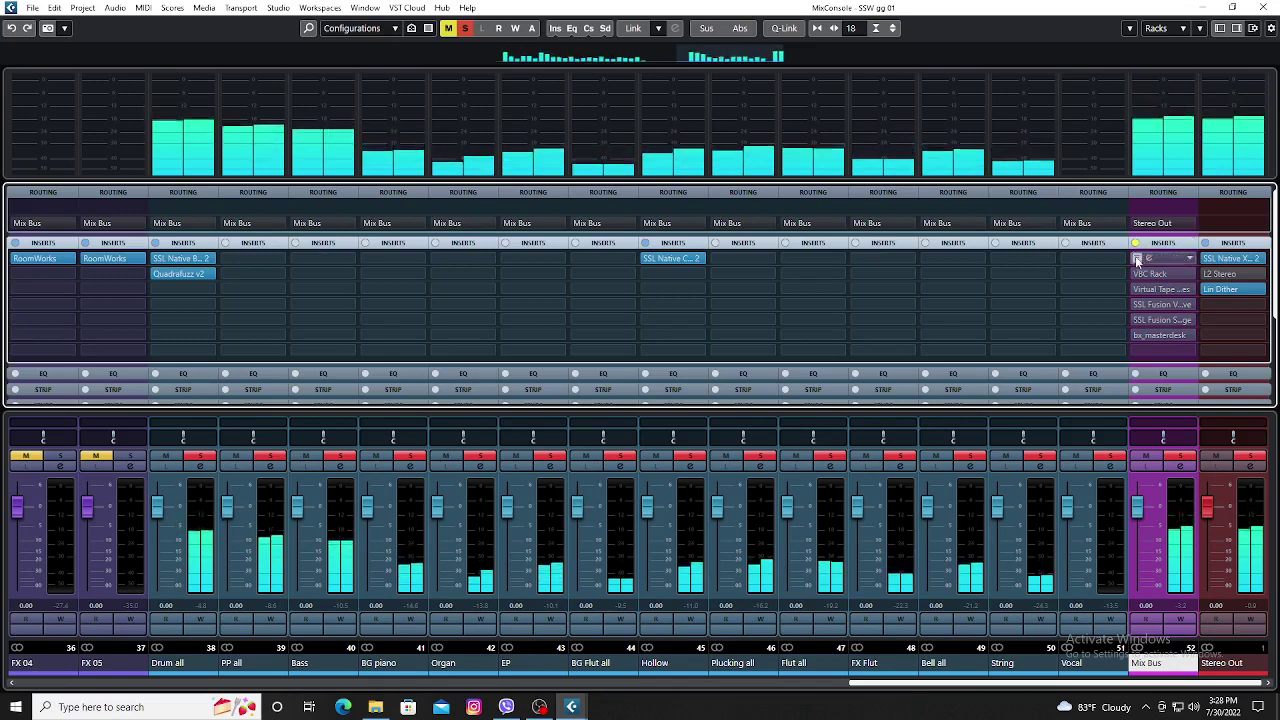
pyautogui.click(1137, 260)
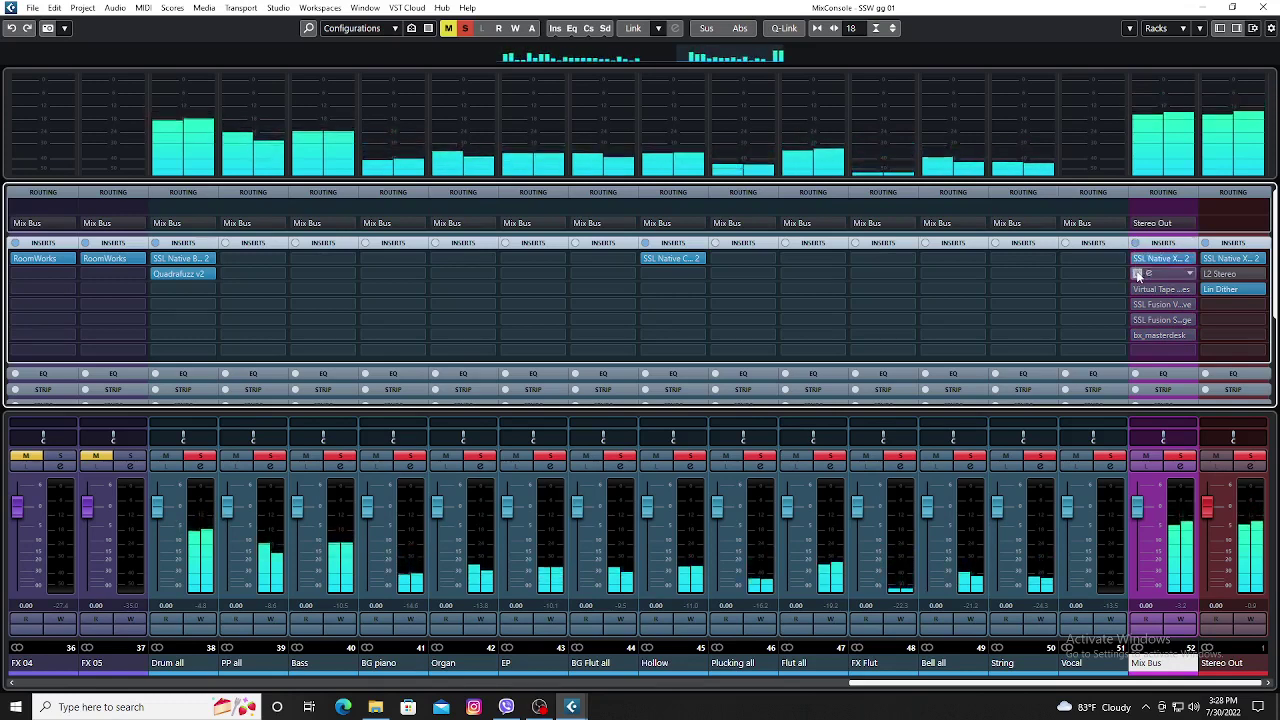
pyautogui.click(1137, 276)
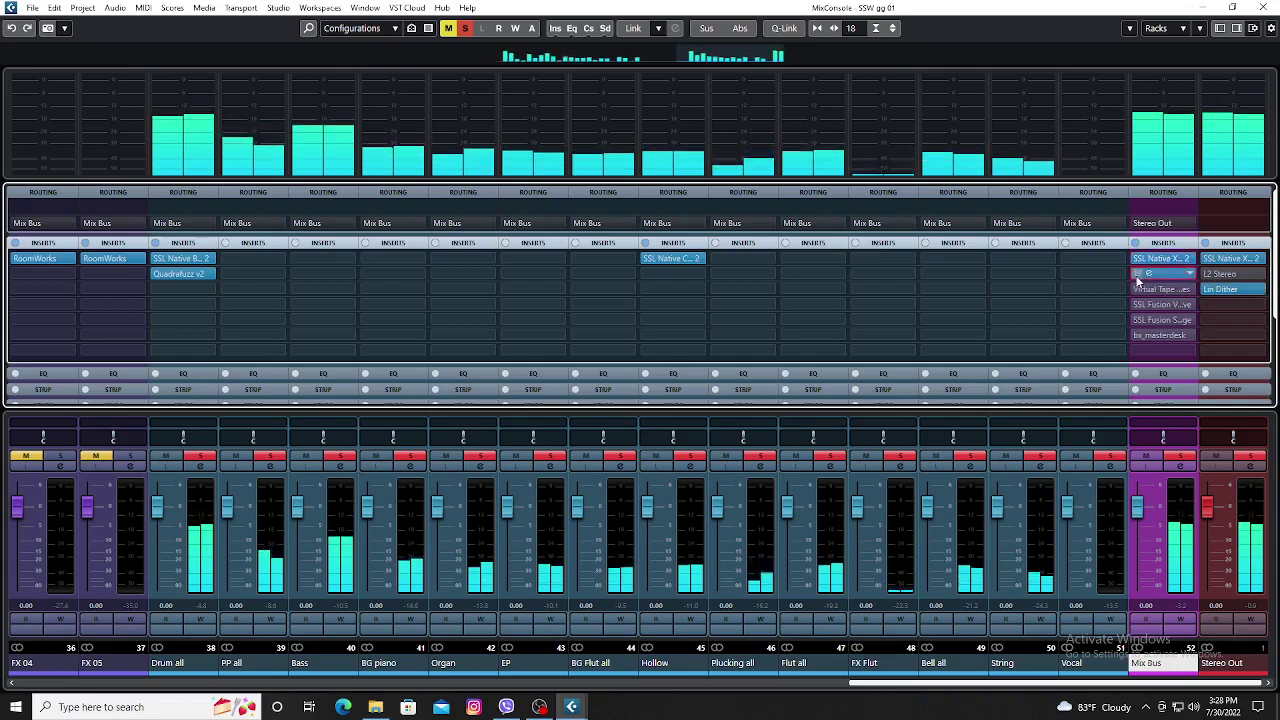
pyautogui.click(1137, 289)
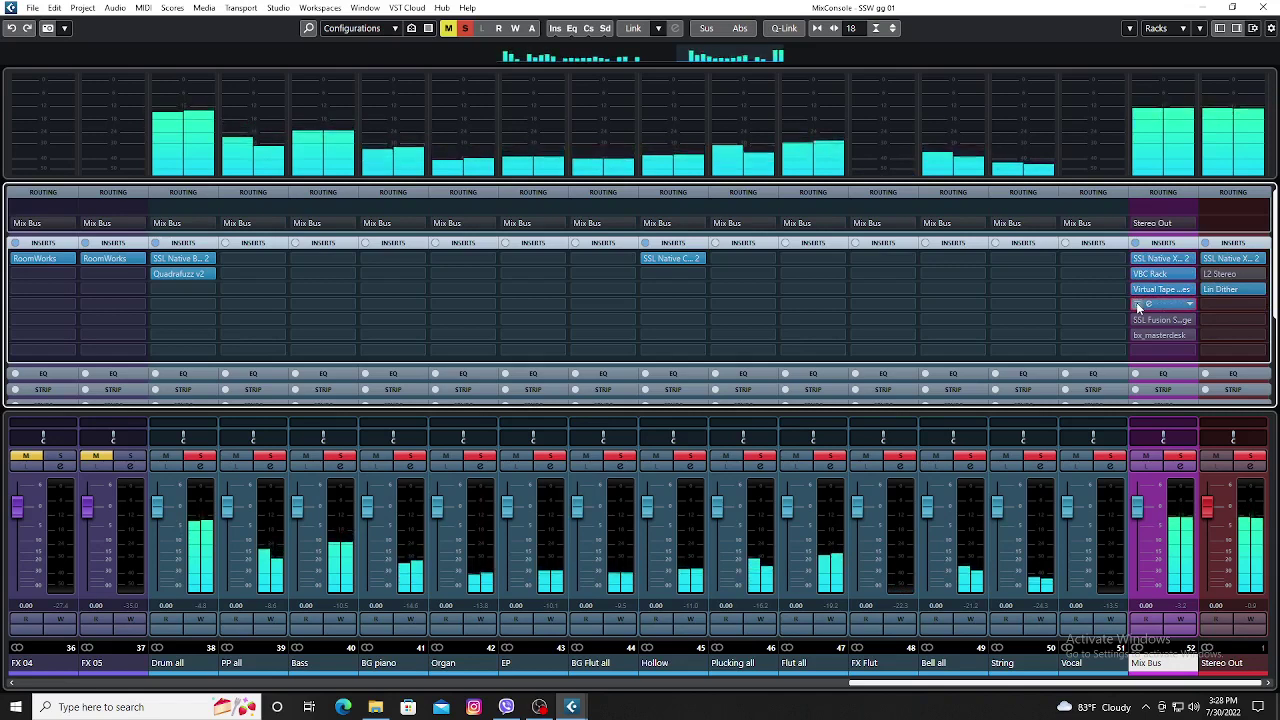
pyautogui.click(1137, 304)
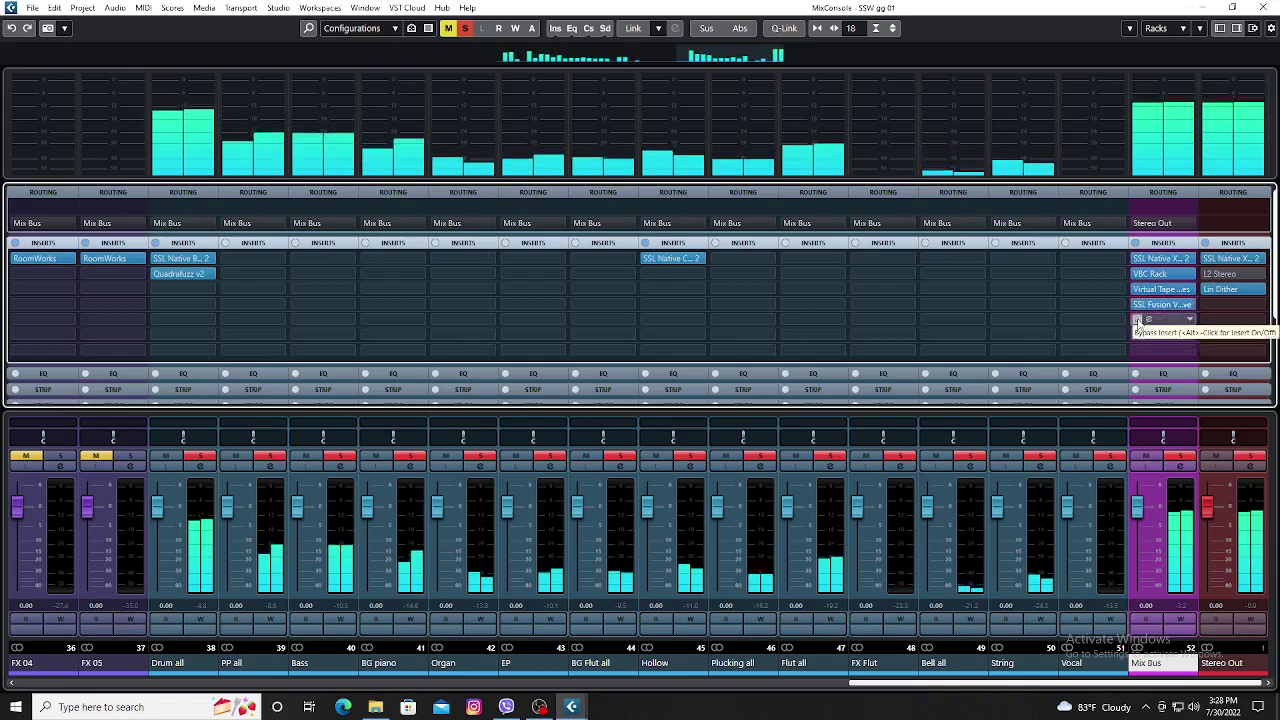
pyautogui.click(1137, 318)
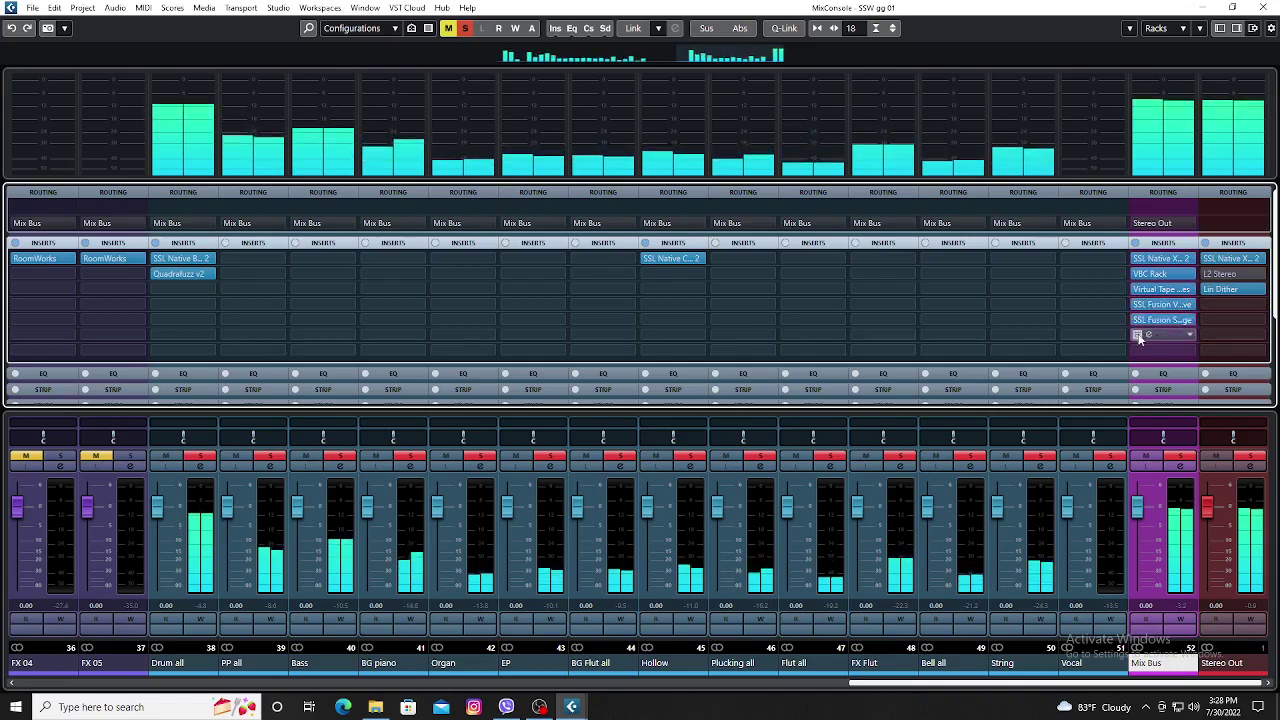
pyautogui.click(1137, 335)
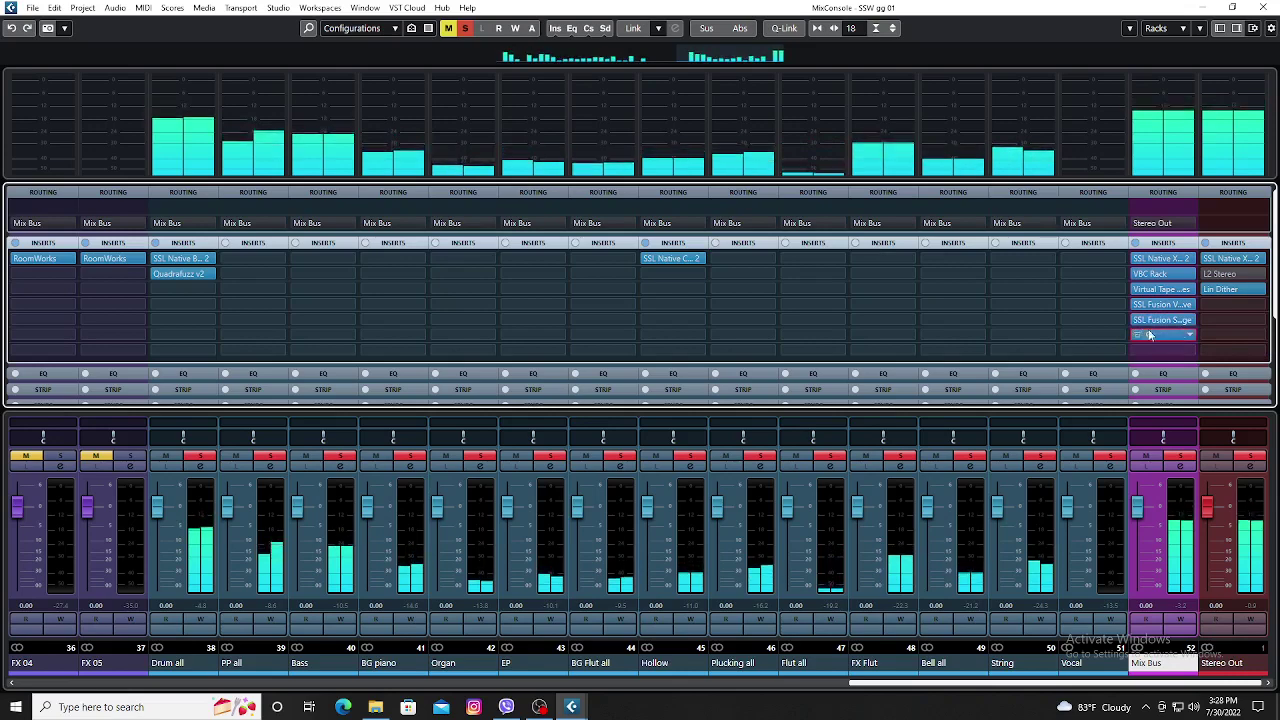
# Examine the SSL Native X-EQ 2 and Lin Dither inserts on the Stereo Out channel and take its L2 Stereo insert out of bypass.
pyautogui.click(1219, 259)
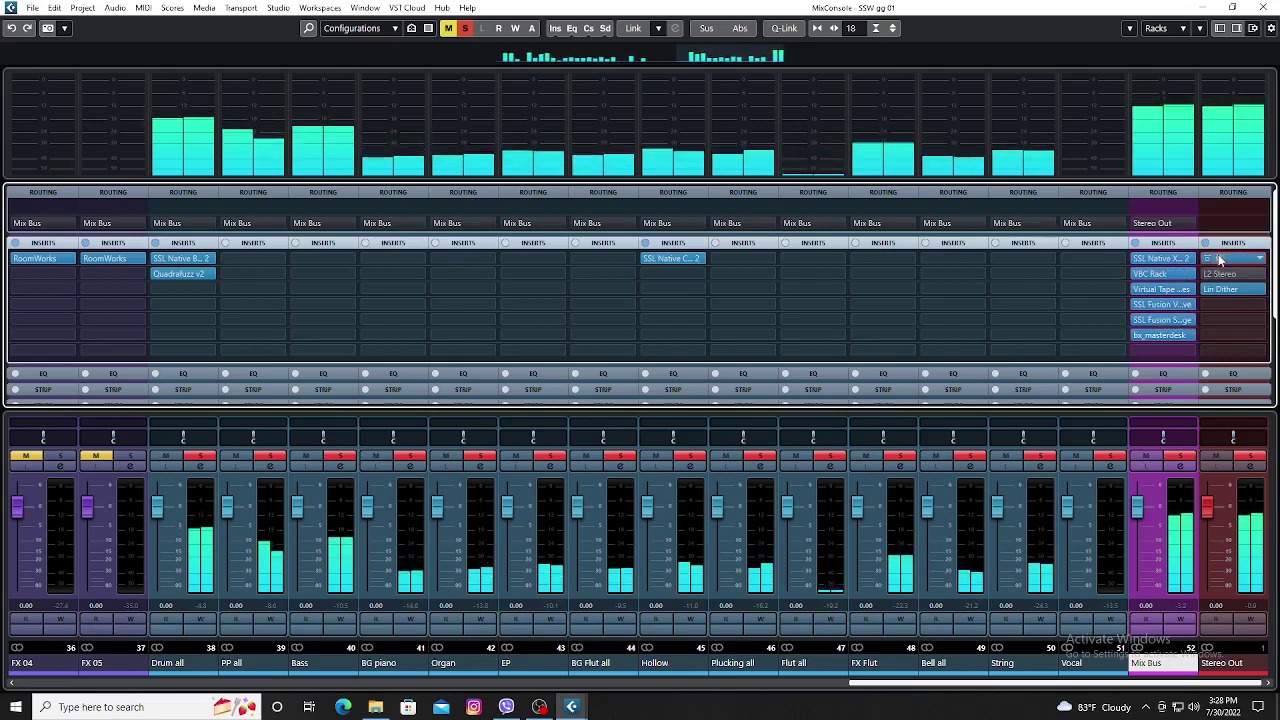
pyautogui.click(1234, 668)
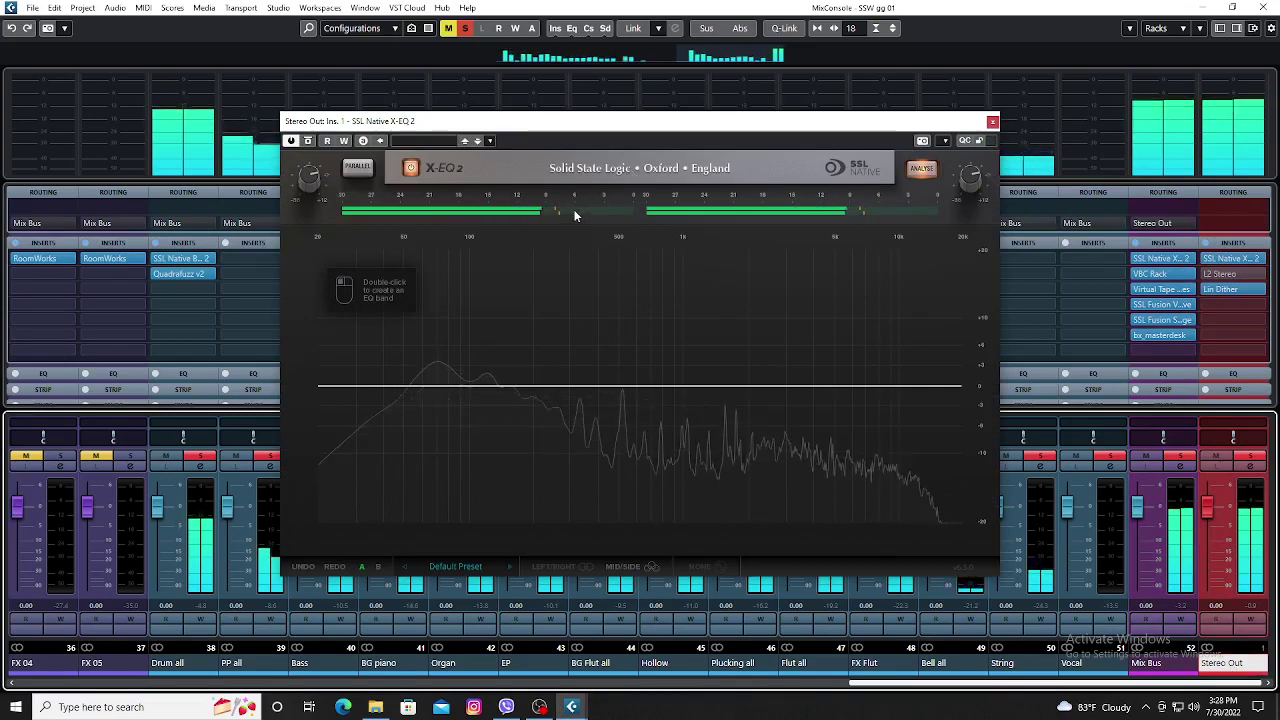
pyautogui.click(992, 121)
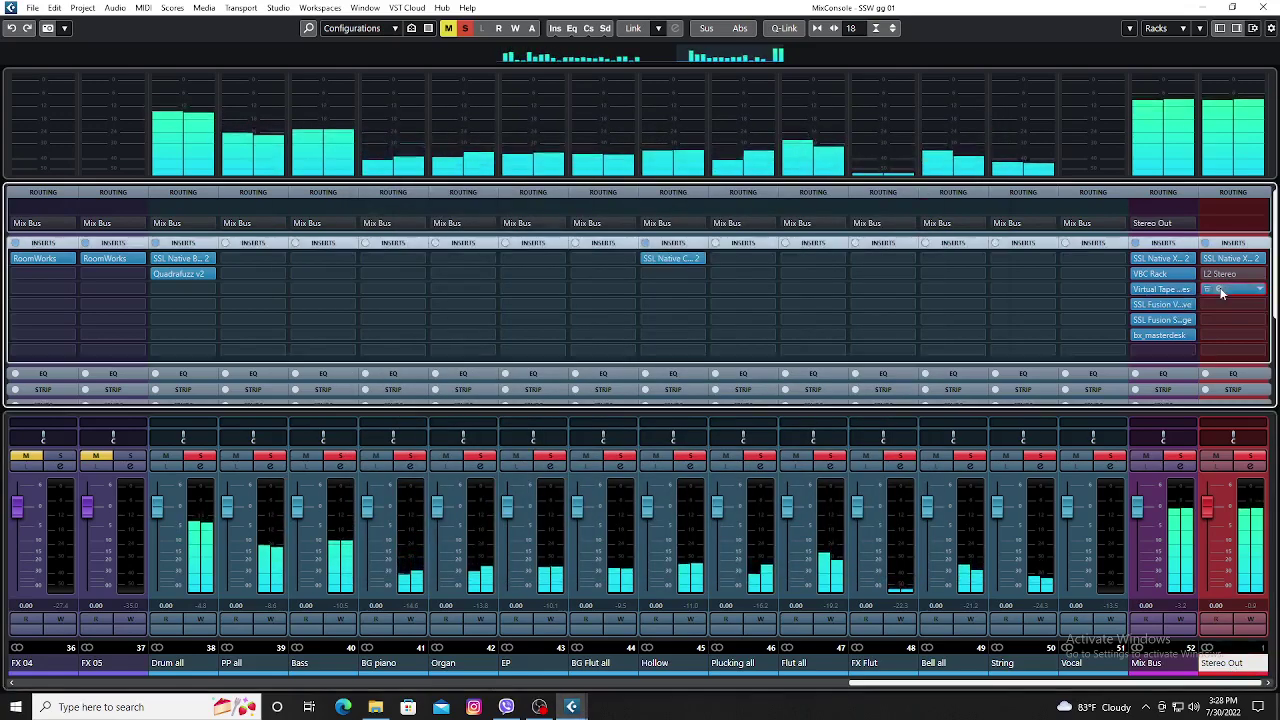
pyautogui.click(1219, 289)
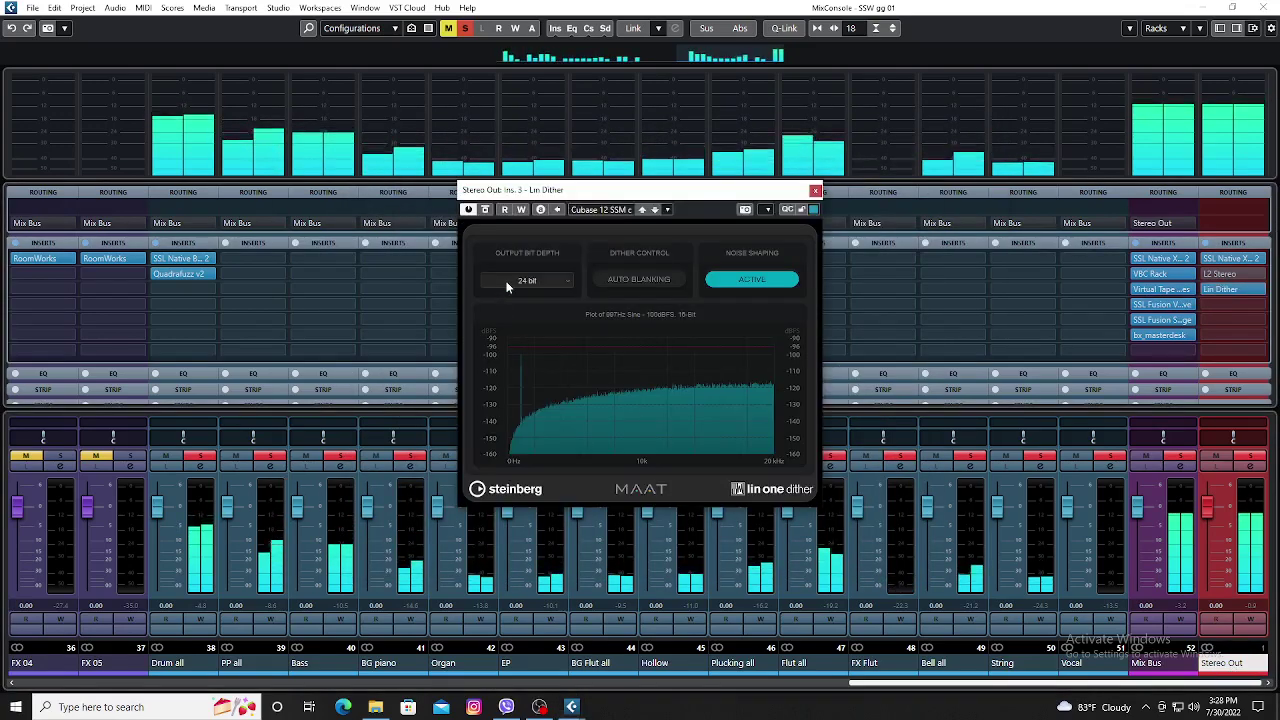
pyautogui.click(815, 191)
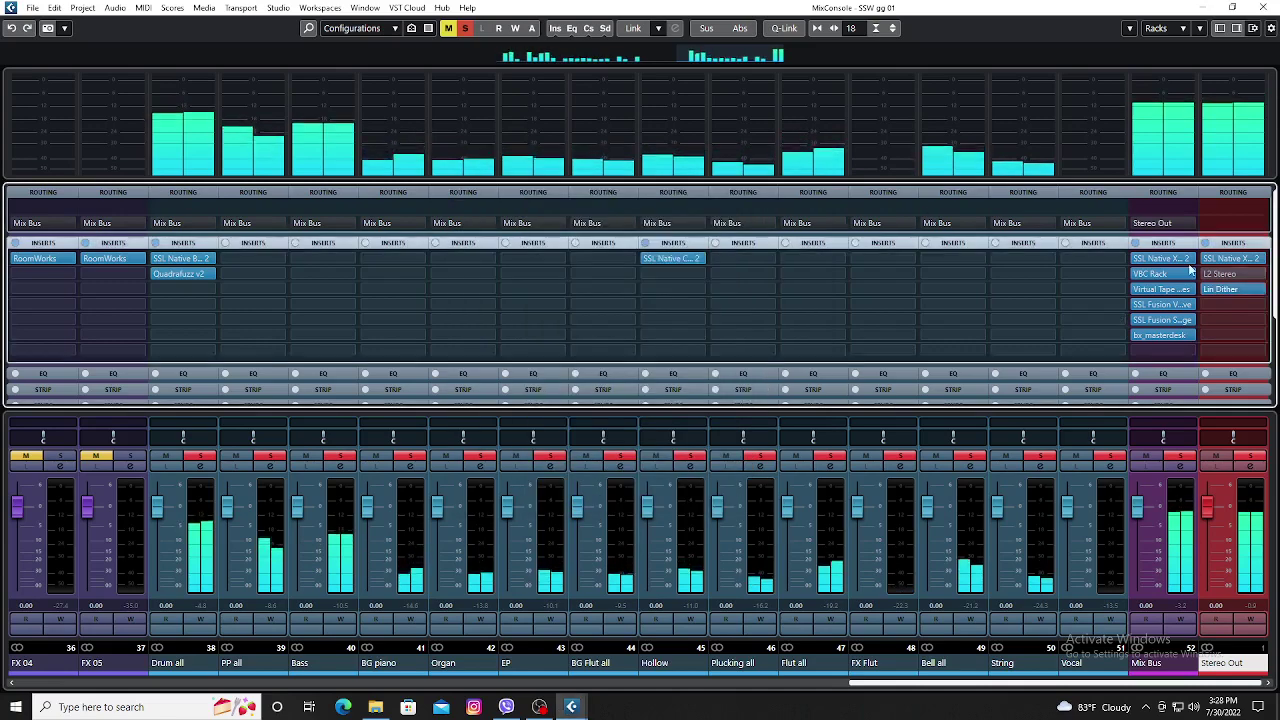
pyautogui.click(1220, 279)
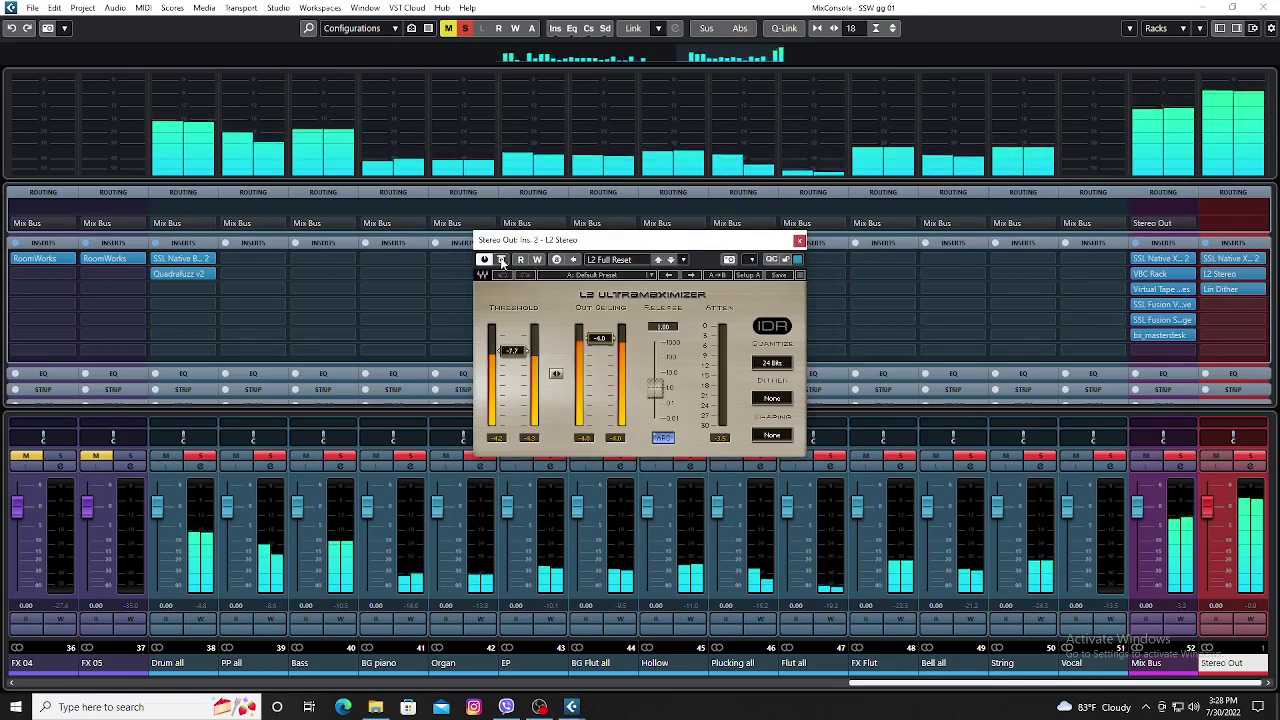
pyautogui.click(799, 241)
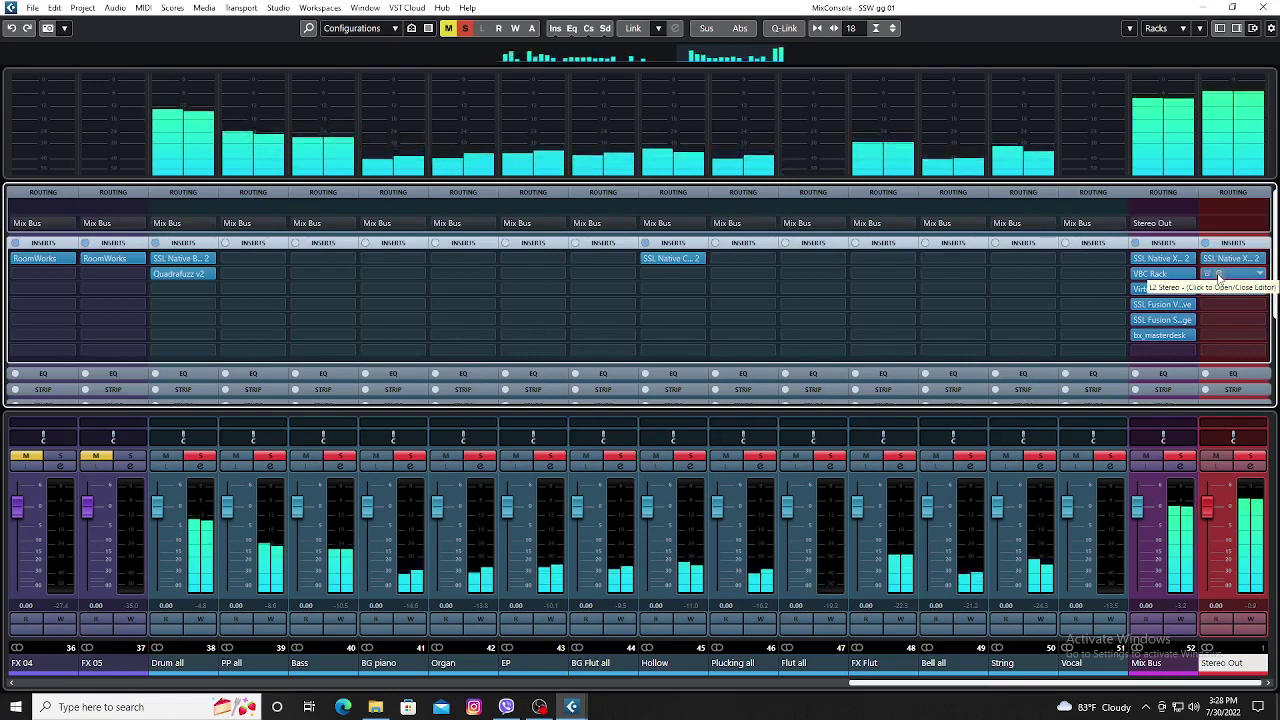
# Return to the full project arrangement and extend the right locator to 12.3.1.0 with cycle playback switched off.
pyautogui.click(1264, 11)
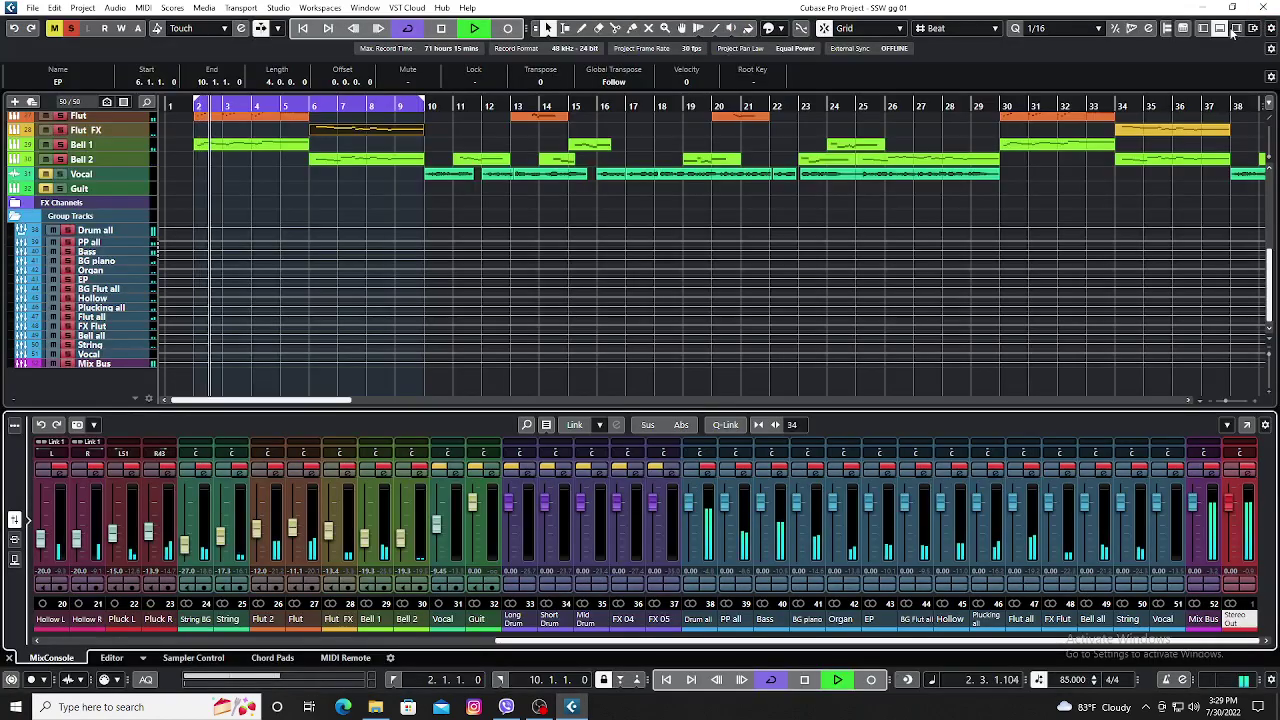
pyautogui.click(1220, 28)
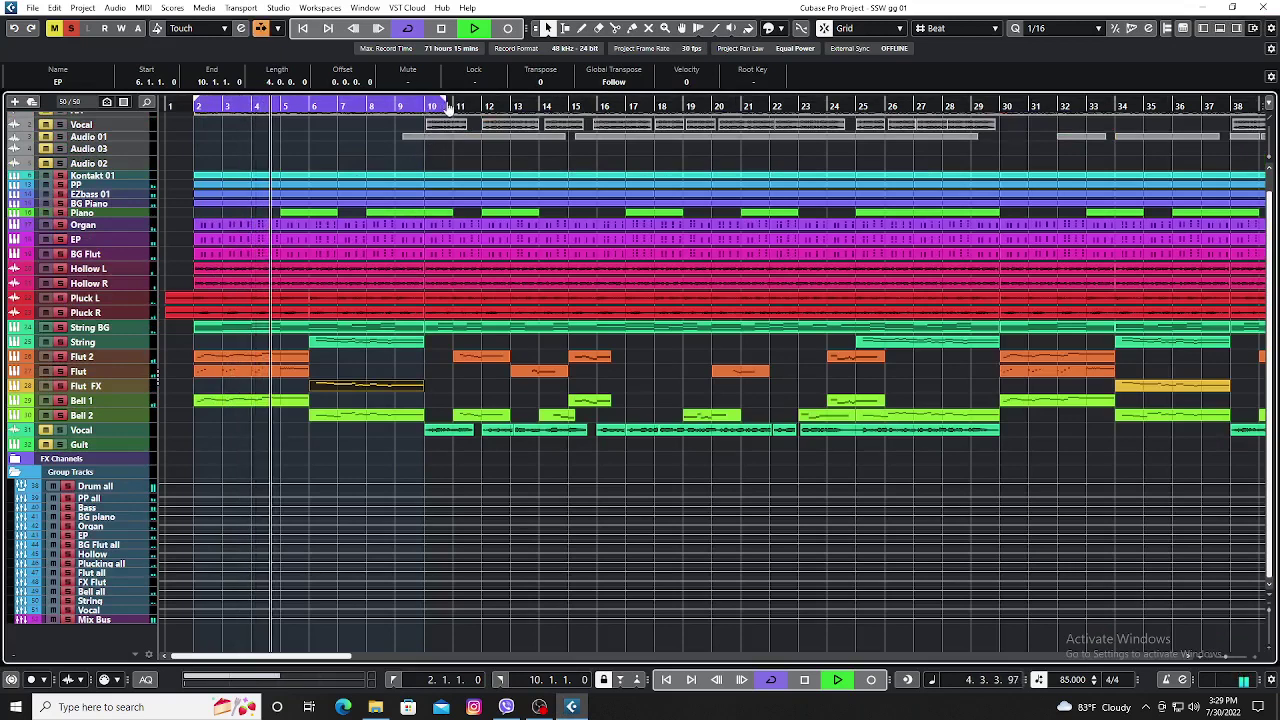
pyautogui.moveTo(493, 113); pyautogui.dragTo(493, 113)
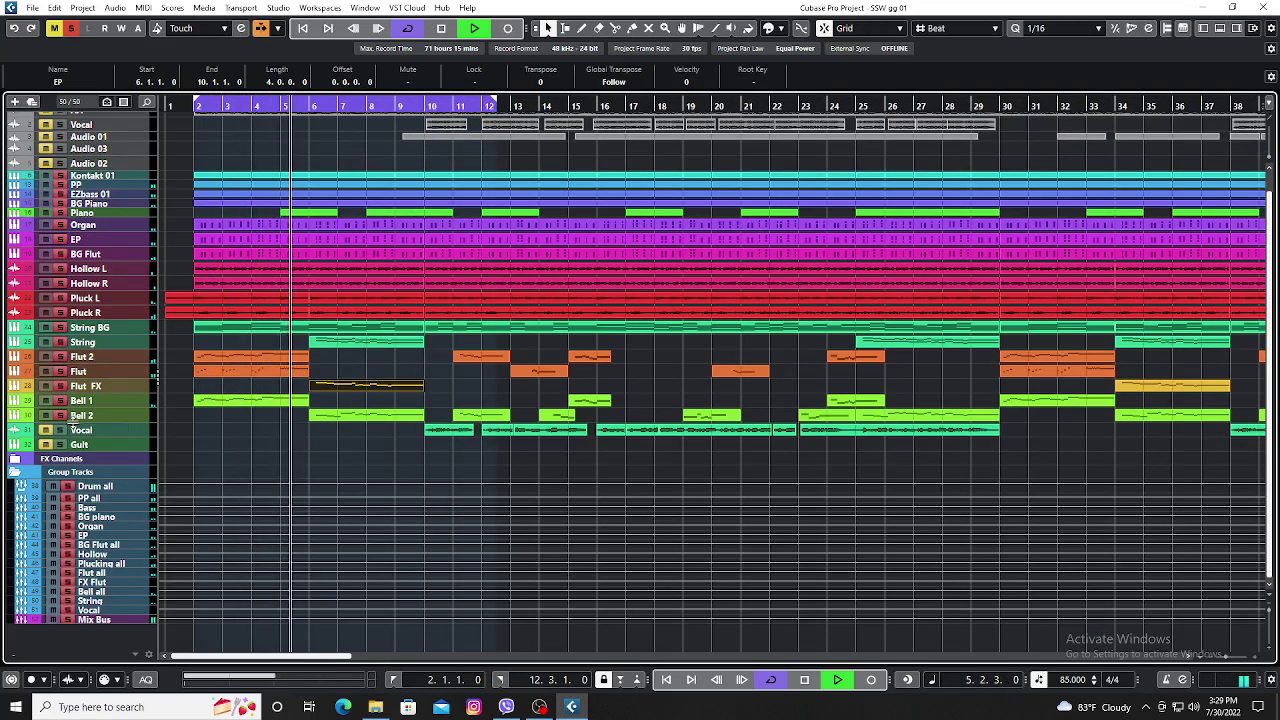
pyautogui.press('KP_Divide')
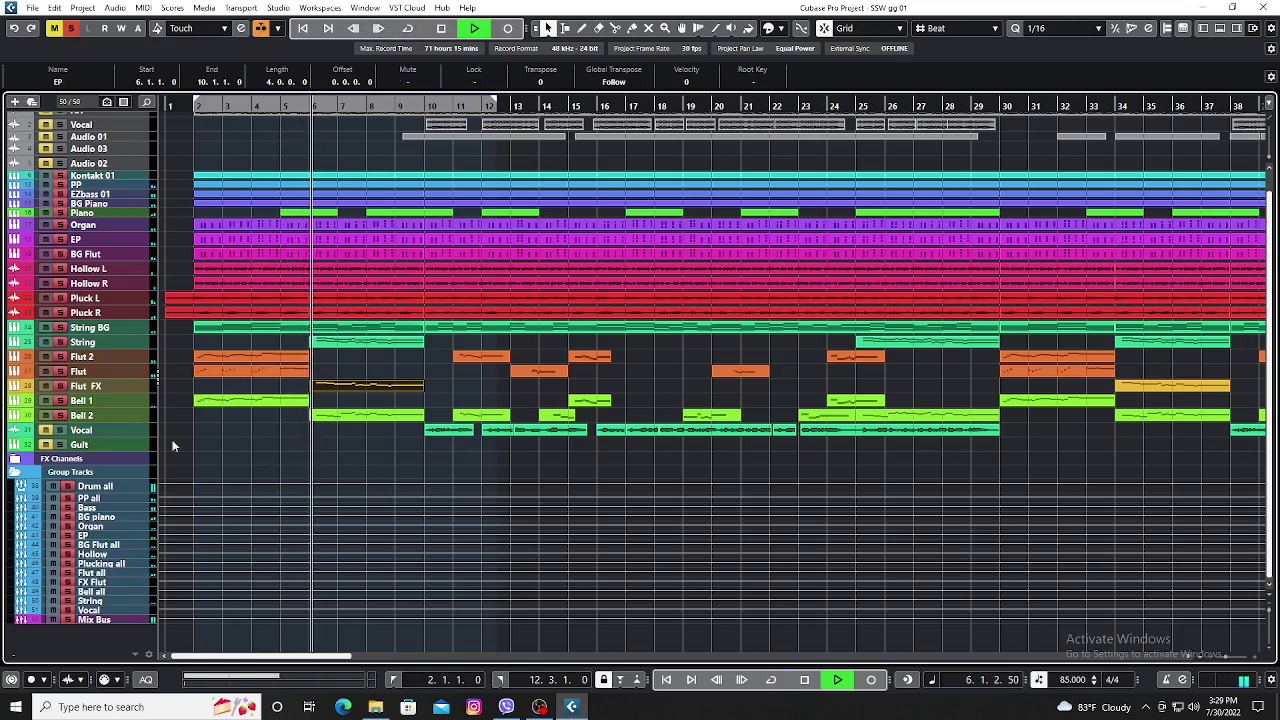
# Collapse and re-expand the Group Tracks folder, and expand the FX Channels folder in the track list.
pyautogui.click(140, 431)
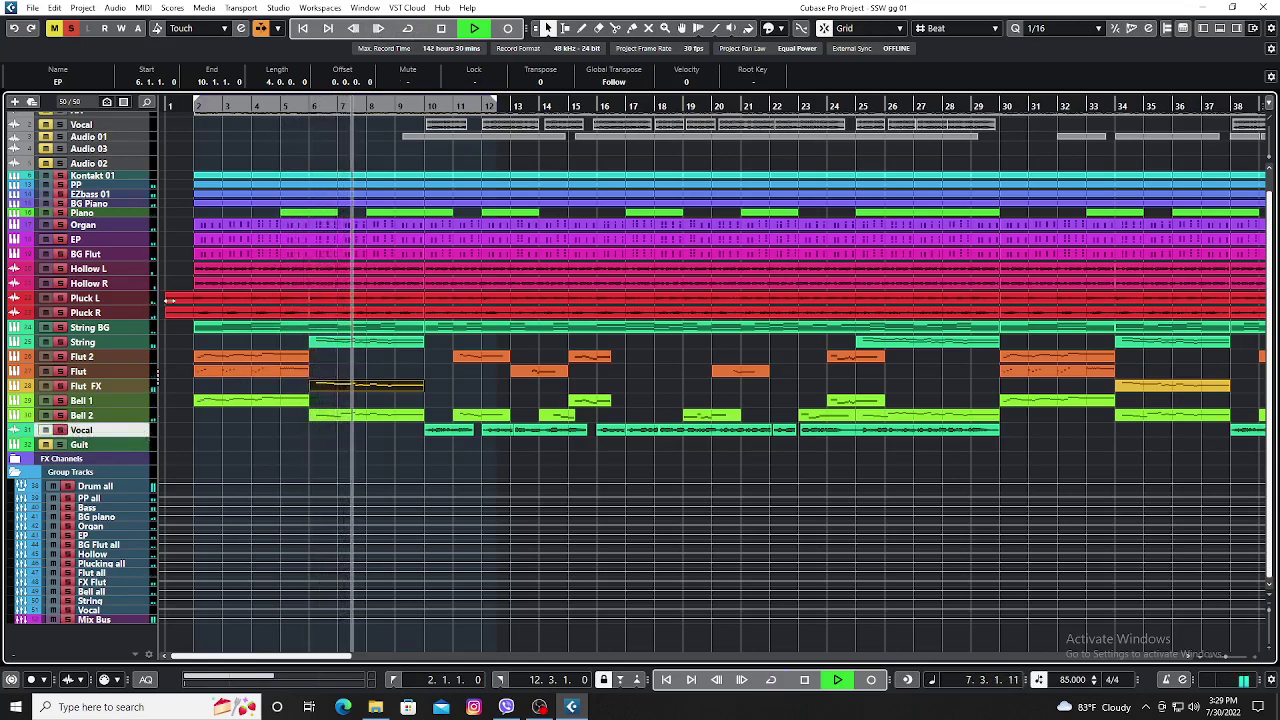
pyautogui.click(15, 471)
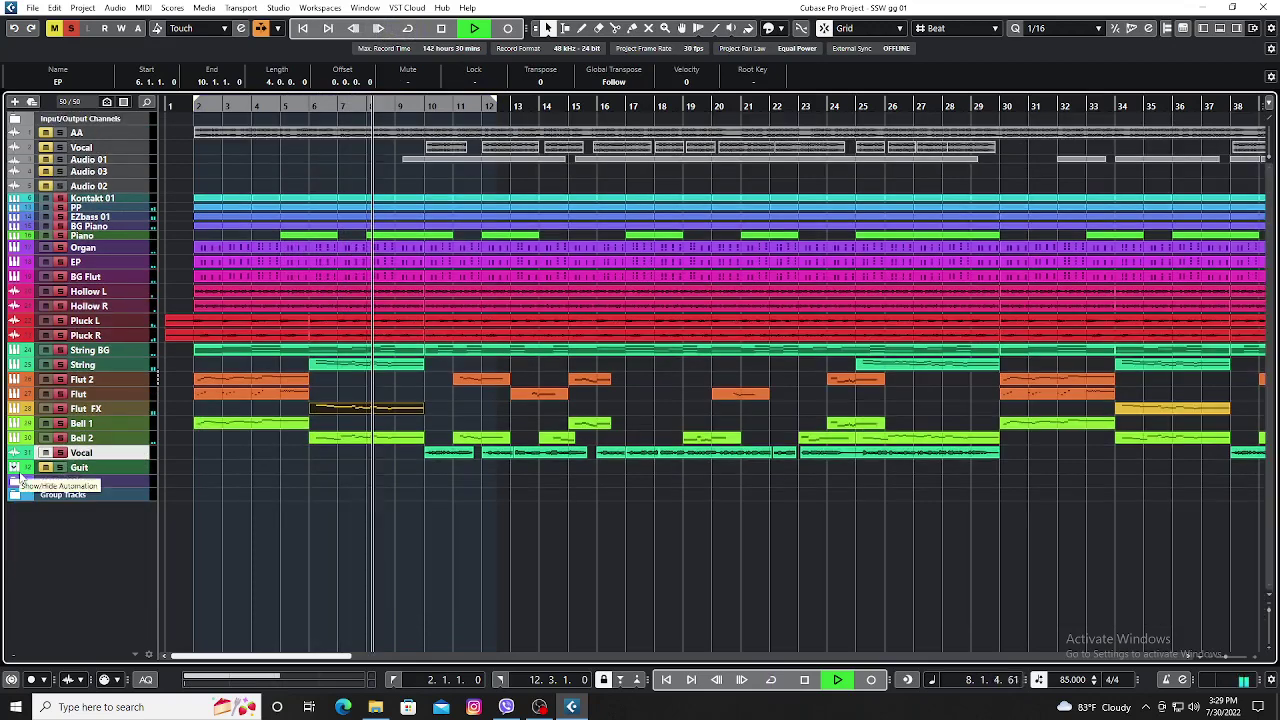
pyautogui.click(22, 495)
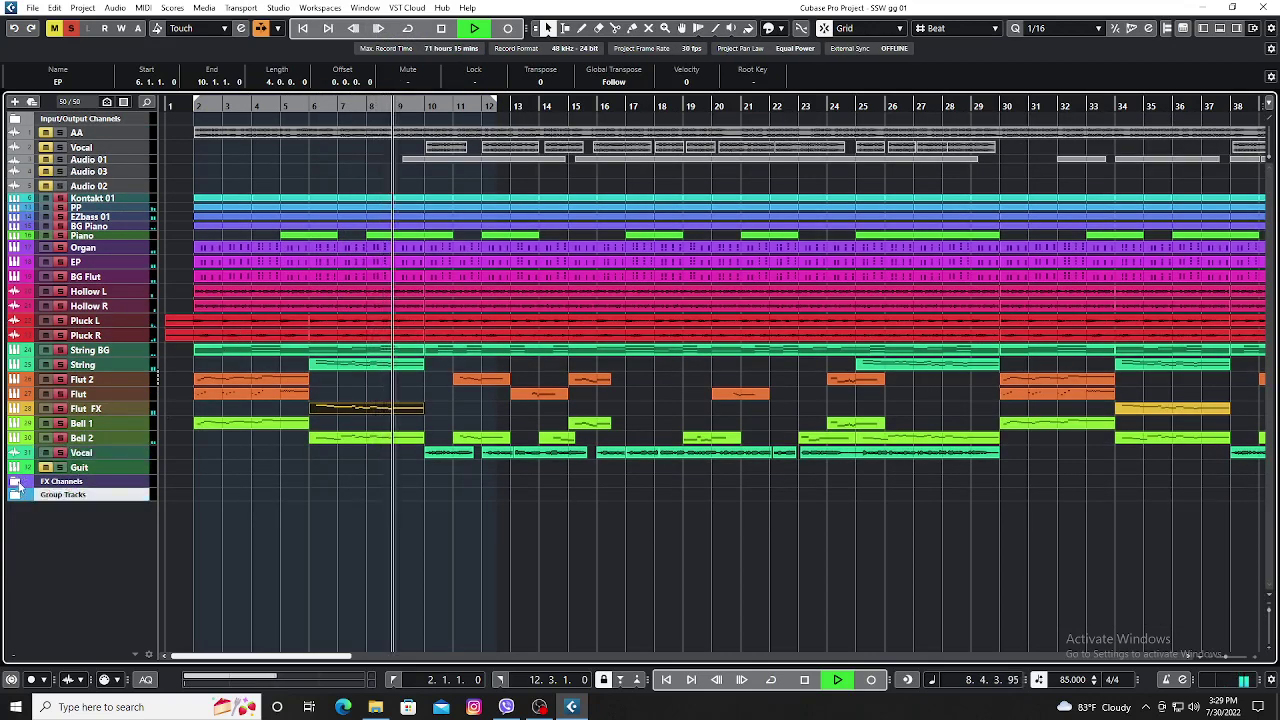
pyautogui.click(14, 495)
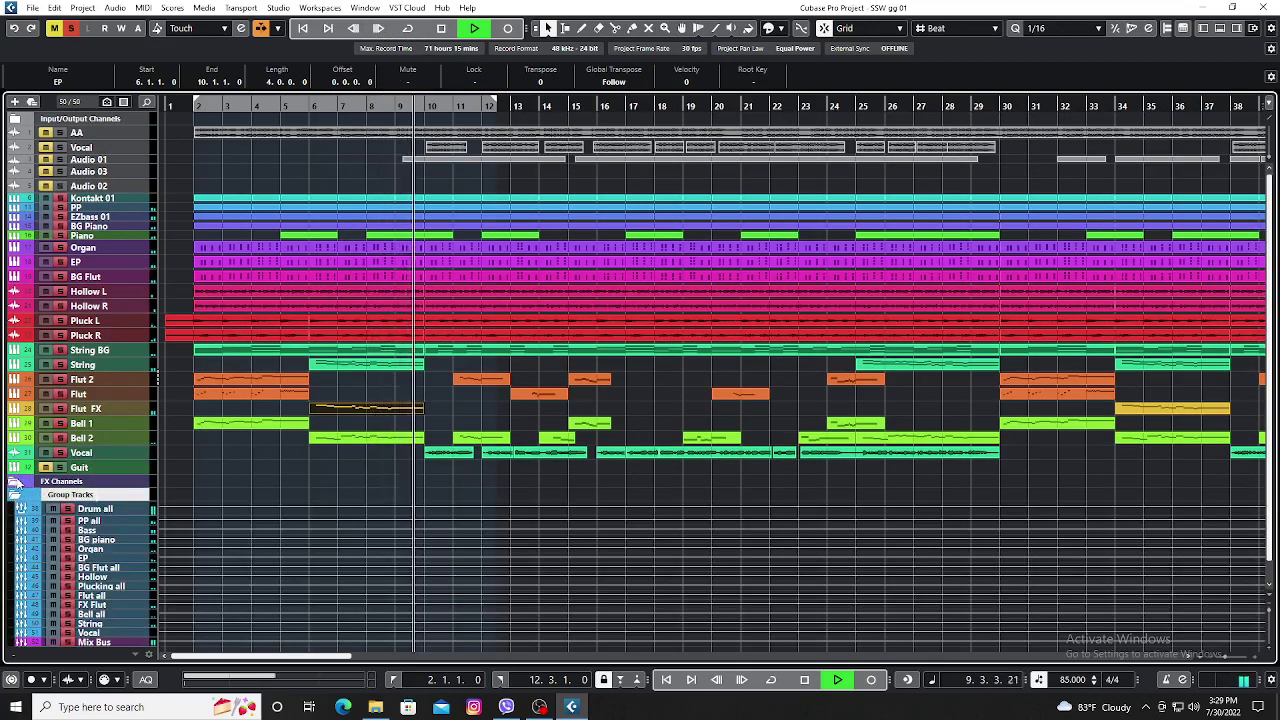
pyautogui.click(15, 481)
# Show the Vocal track's settings in the Inspector and lower its volume to about -10.3.
pyautogui.click(143, 453)
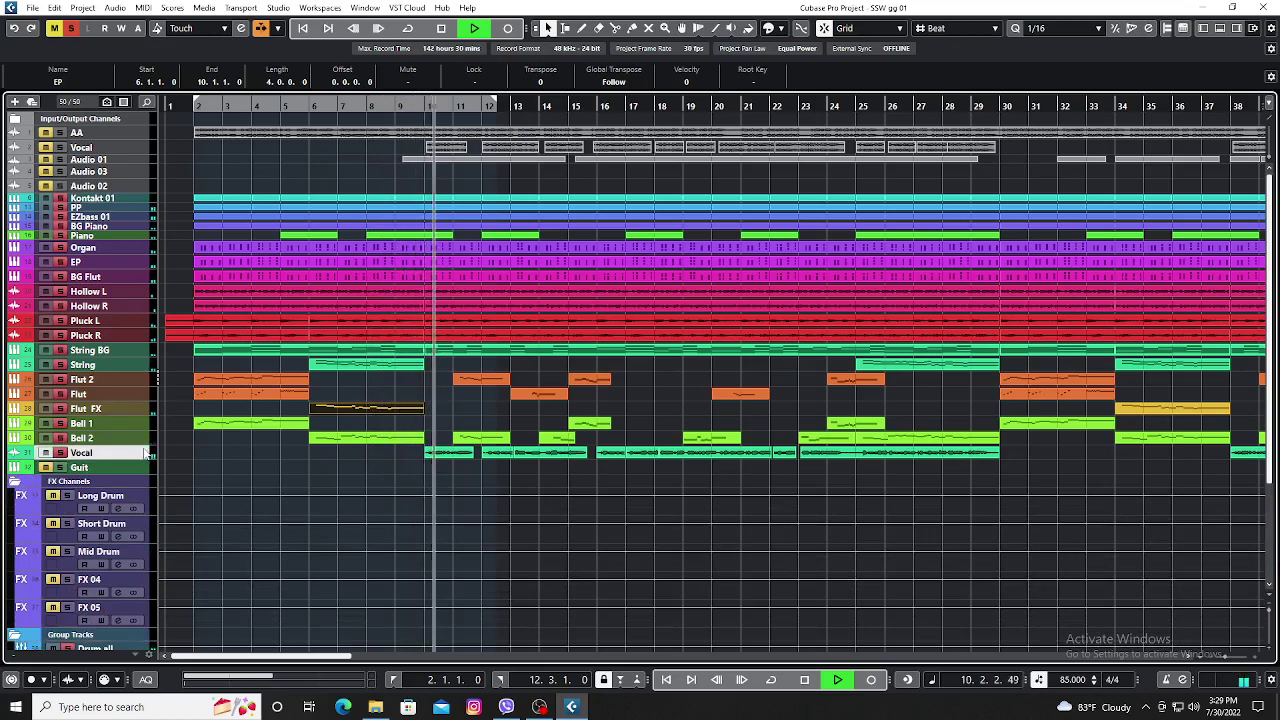
pyautogui.click(1203, 28)
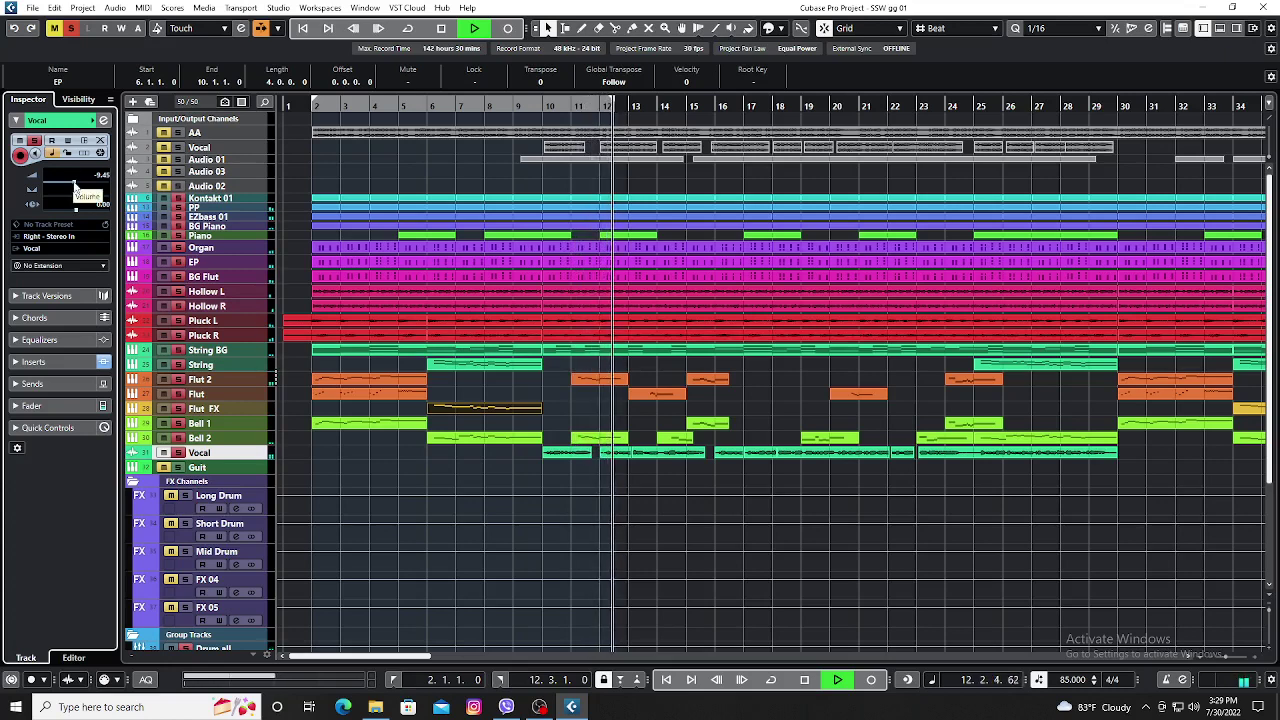
pyautogui.scroll(1, 74, 186)
pyautogui.scroll(-3, 74, 186)
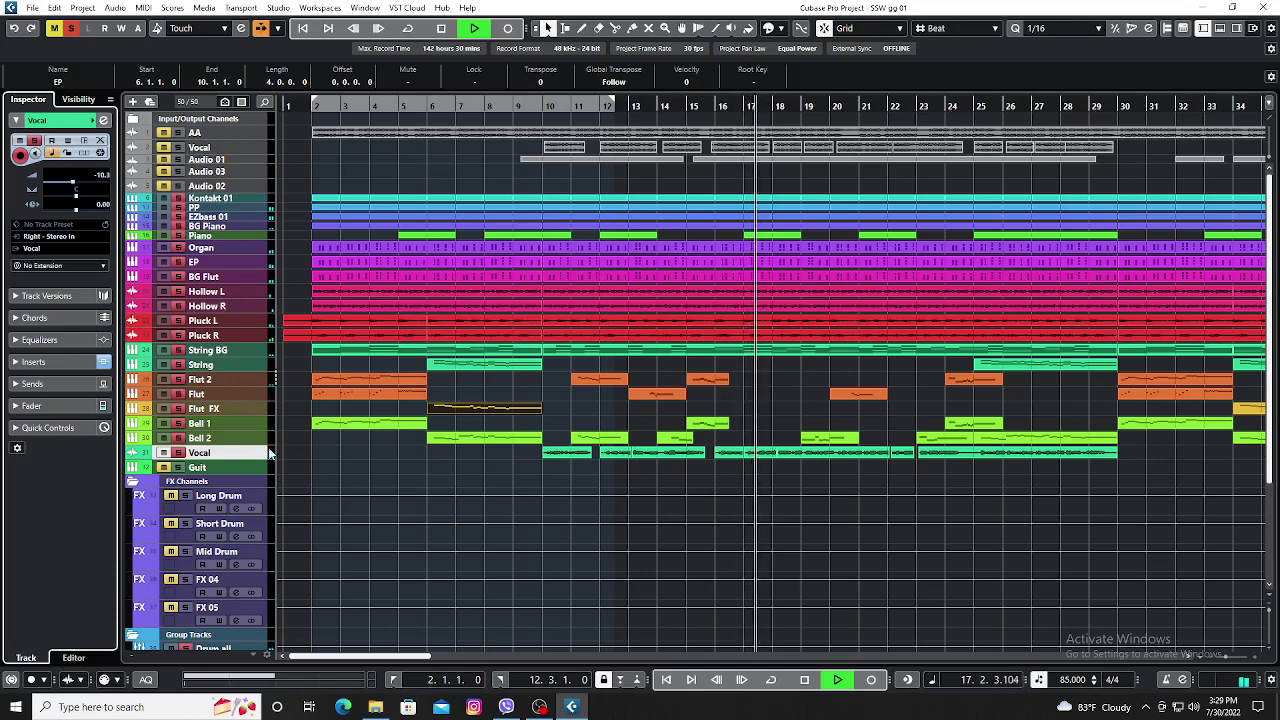
# Increase the Vocal track's height and restart playback from bar 23.
pyautogui.moveTo(254, 459); pyautogui.dragTo(257, 478)
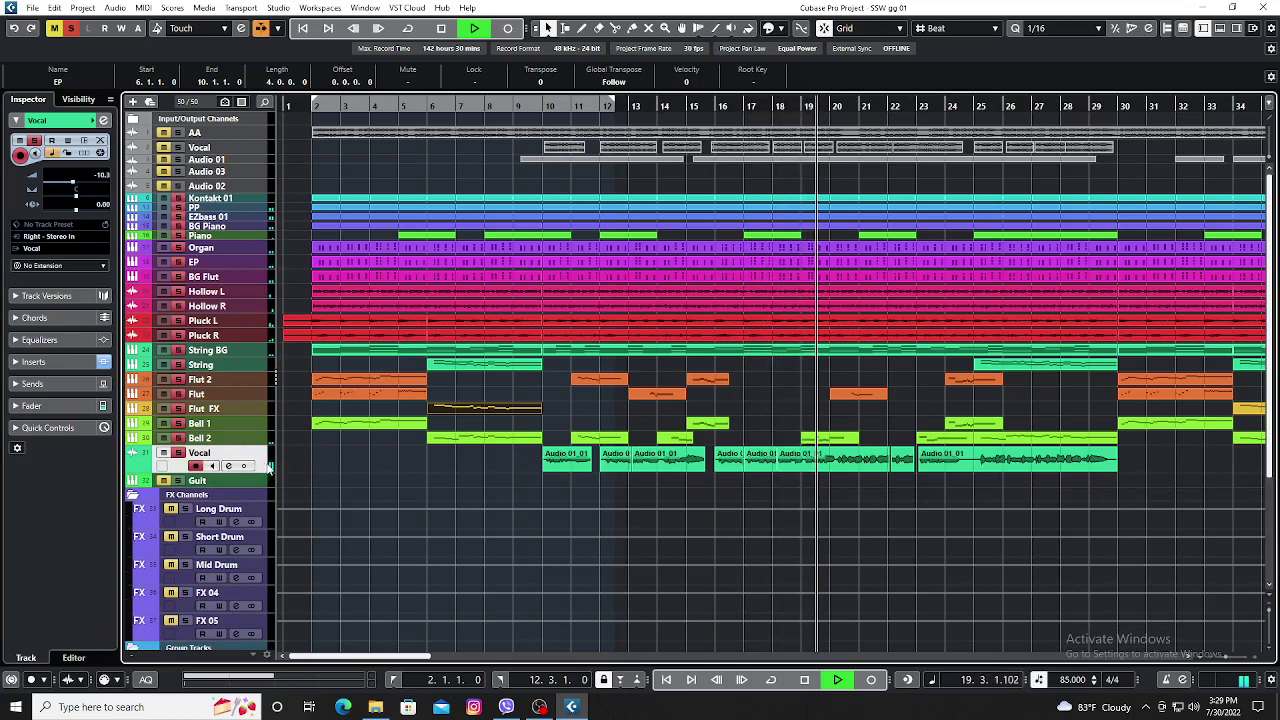
pyautogui.press('space')
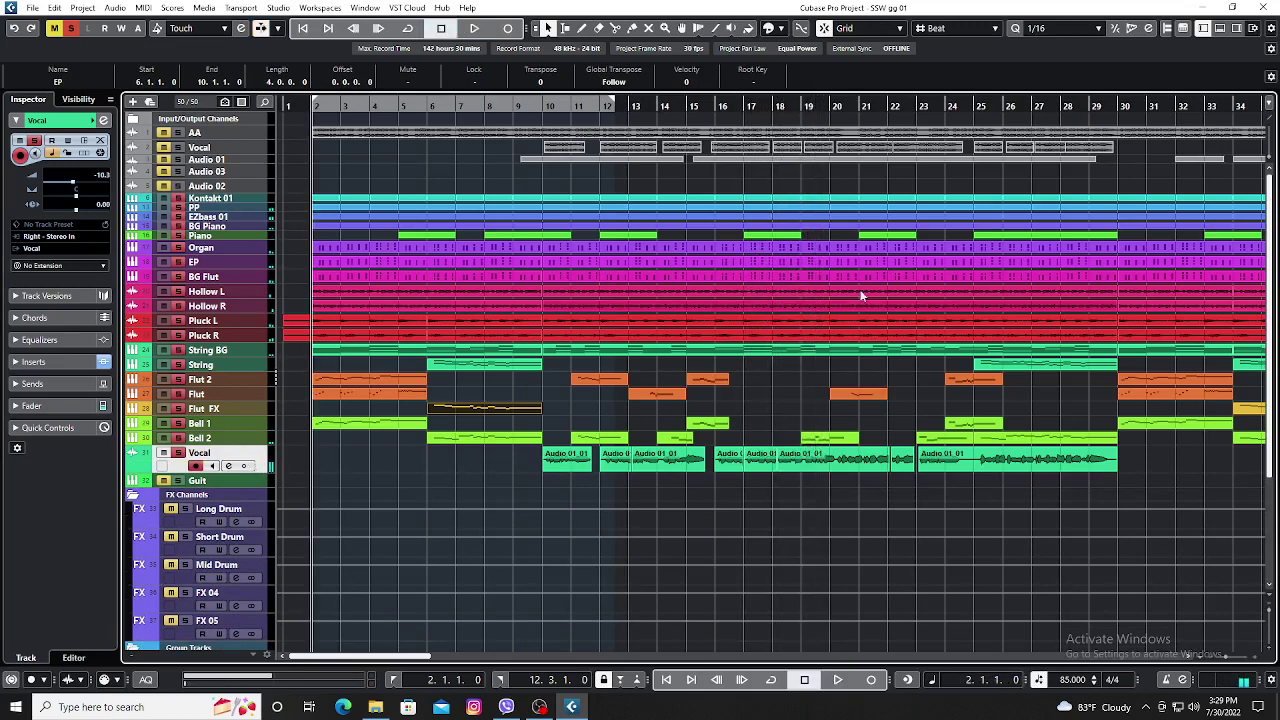
pyautogui.click(916, 106)
pyautogui.press('space')
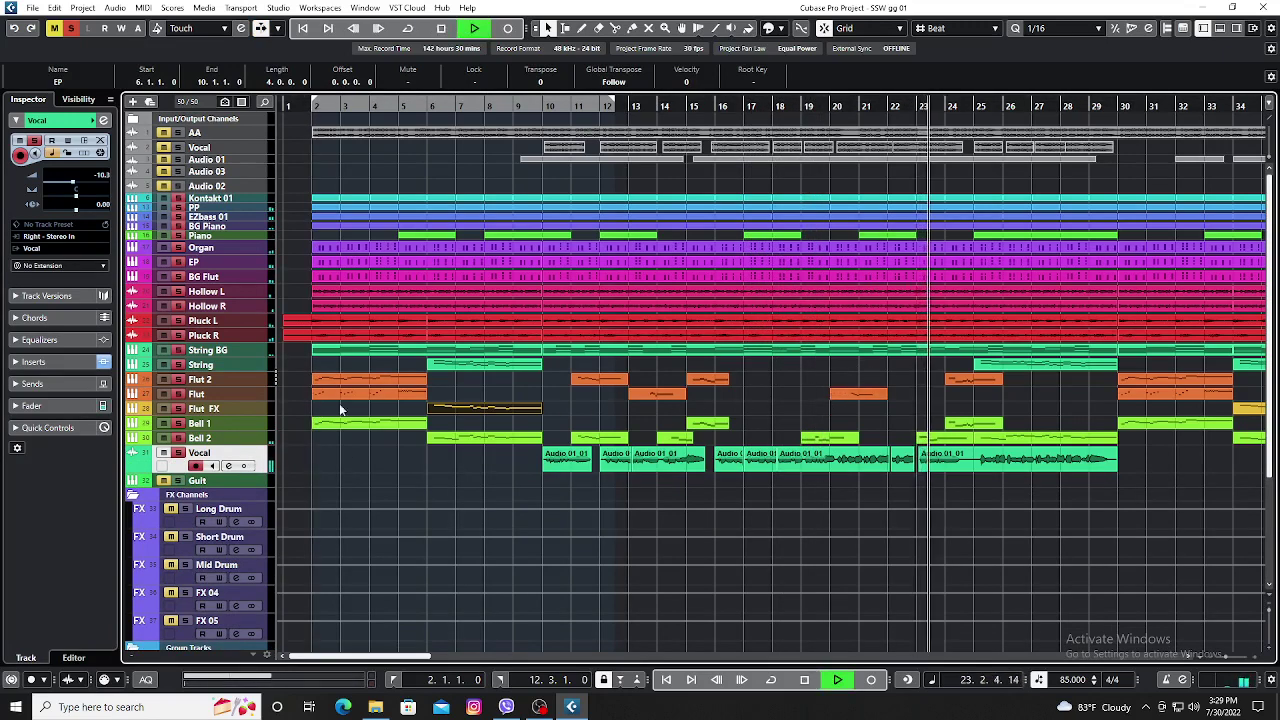
# Deselect the Flut FX event and increase the Kontakt 01 track's height, with more of the song's bars in view.
pyautogui.press('g')
pyautogui.press('g')
pyautogui.press('g')
pyautogui.press('g')
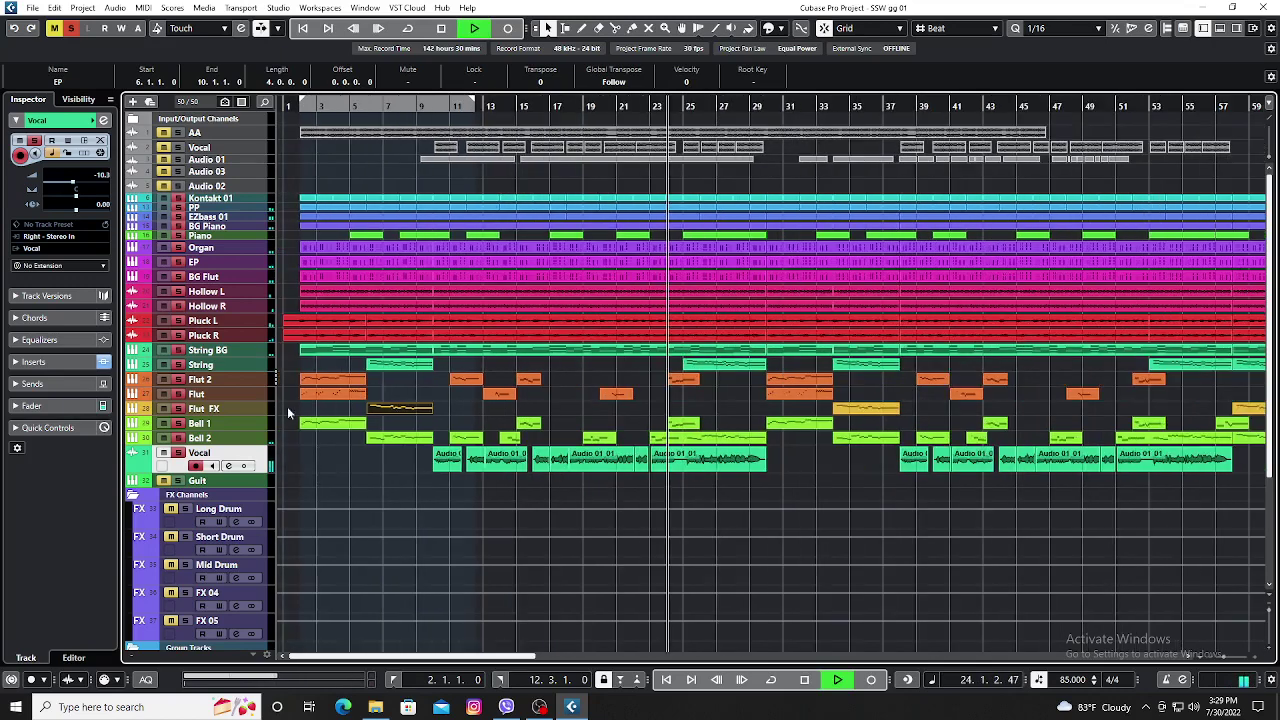
pyautogui.click(323, 414)
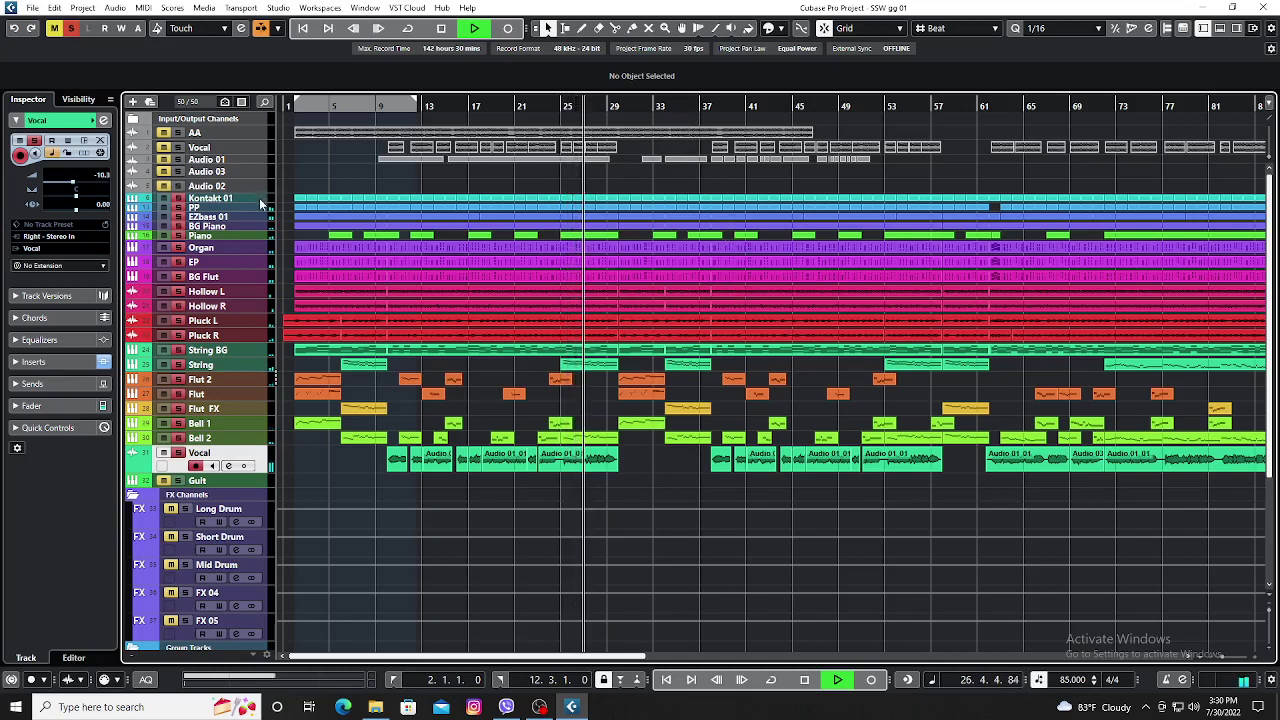
pyautogui.moveTo(265, 200); pyautogui.dragTo(258, 226)
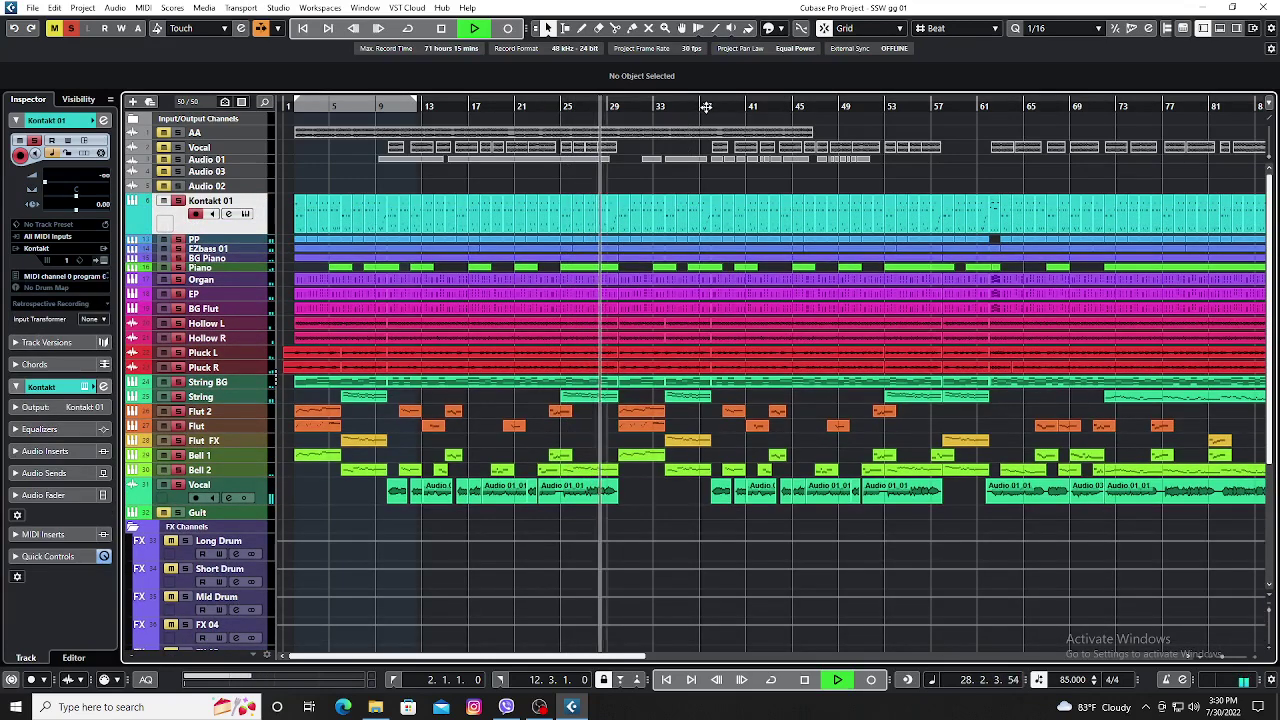
# Stop playback and move the playhead to 56.4.1.0.
pyautogui.press('space')
pyautogui.click(929, 106)
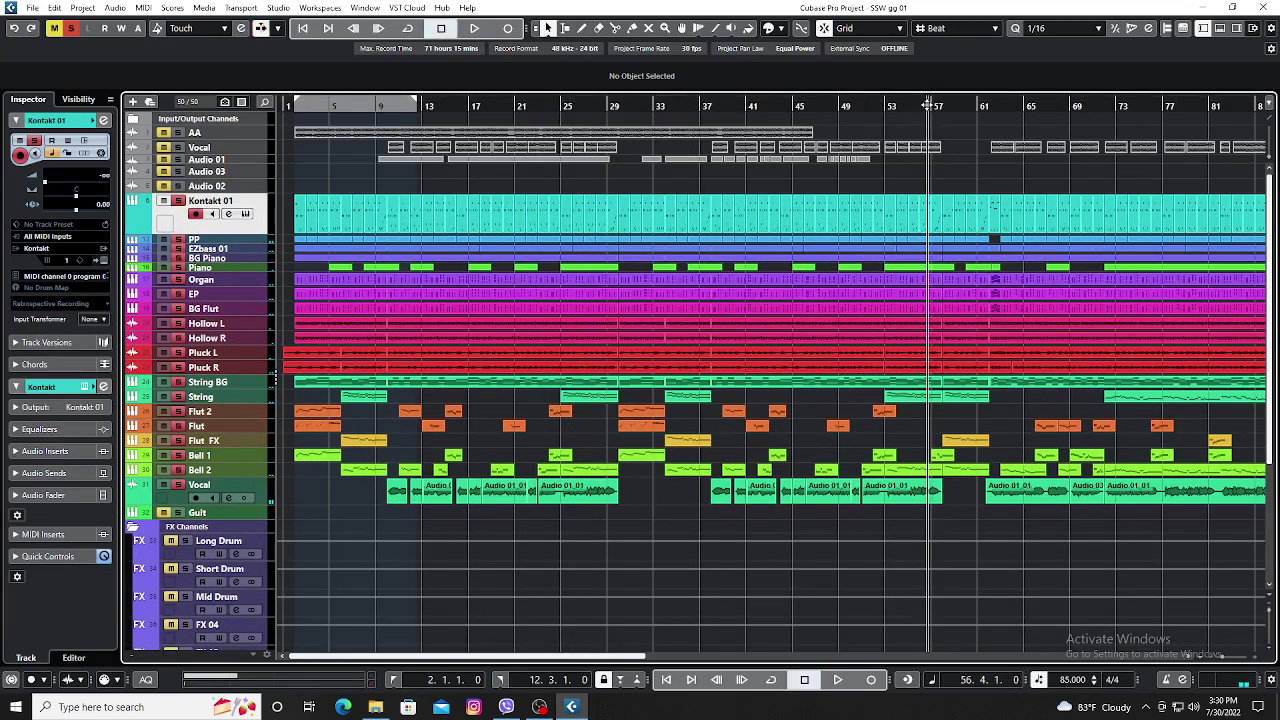
# Start playback and shrink the Kontakt 01 track to single-row height in the arrangement.
pyautogui.press('space')
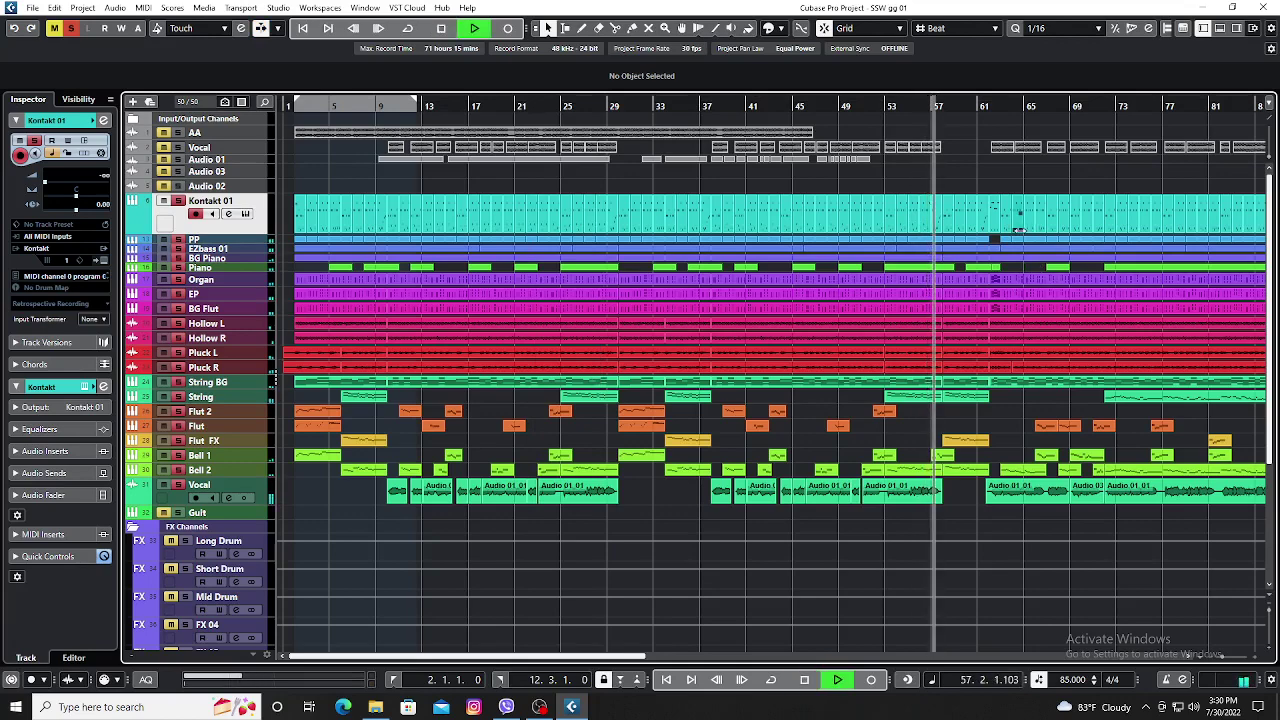
pyautogui.press('g')
pyautogui.press('g')
pyautogui.press('g')
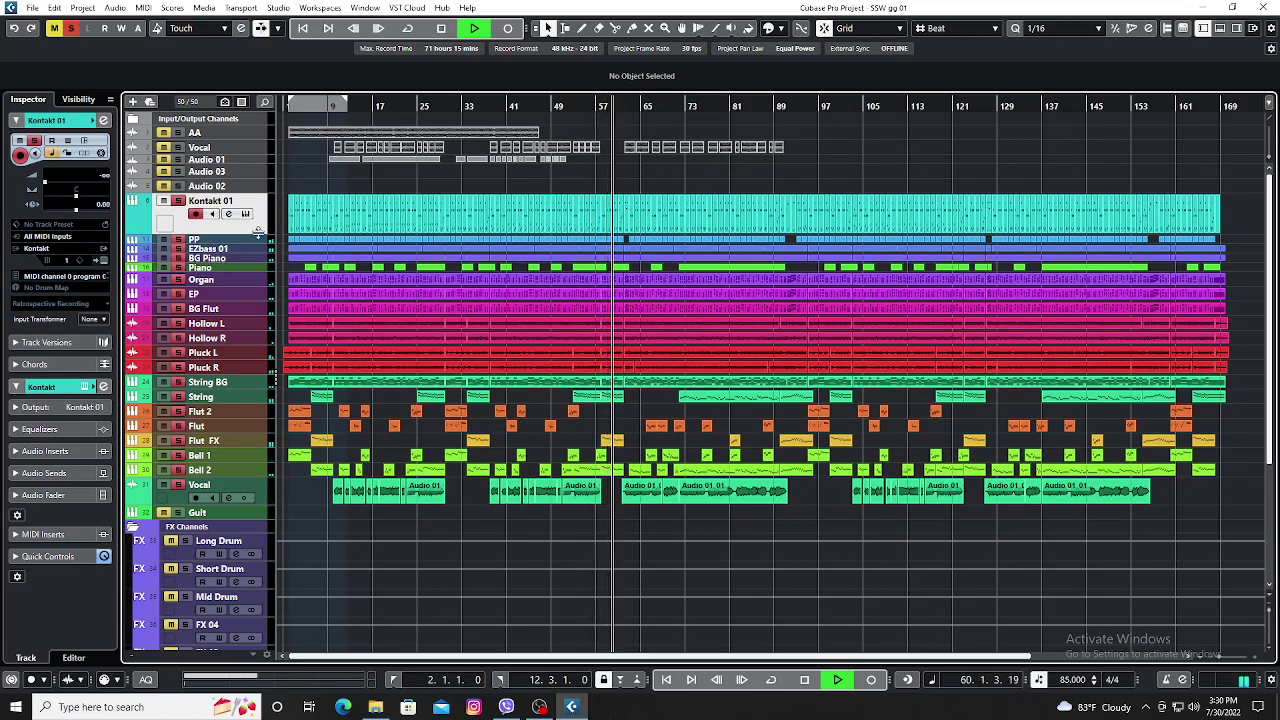
pyautogui.moveTo(265, 235); pyautogui.dragTo(265, 210)
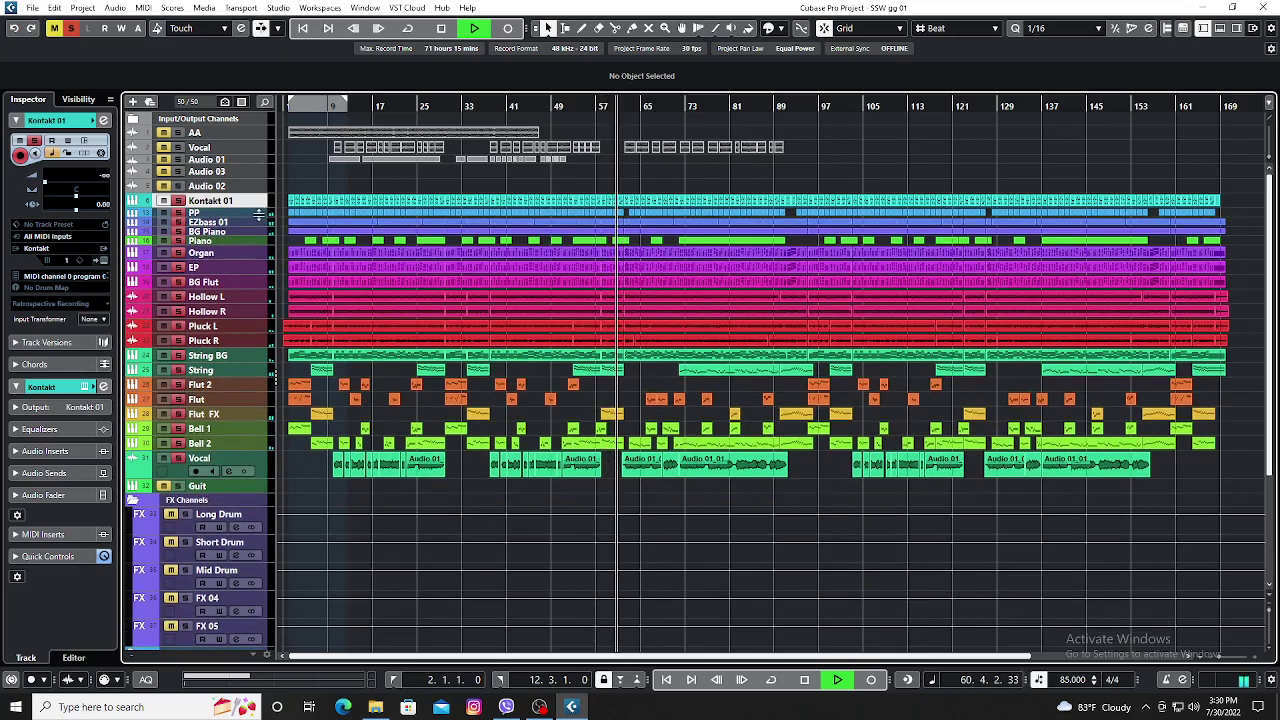
pyautogui.press('h')
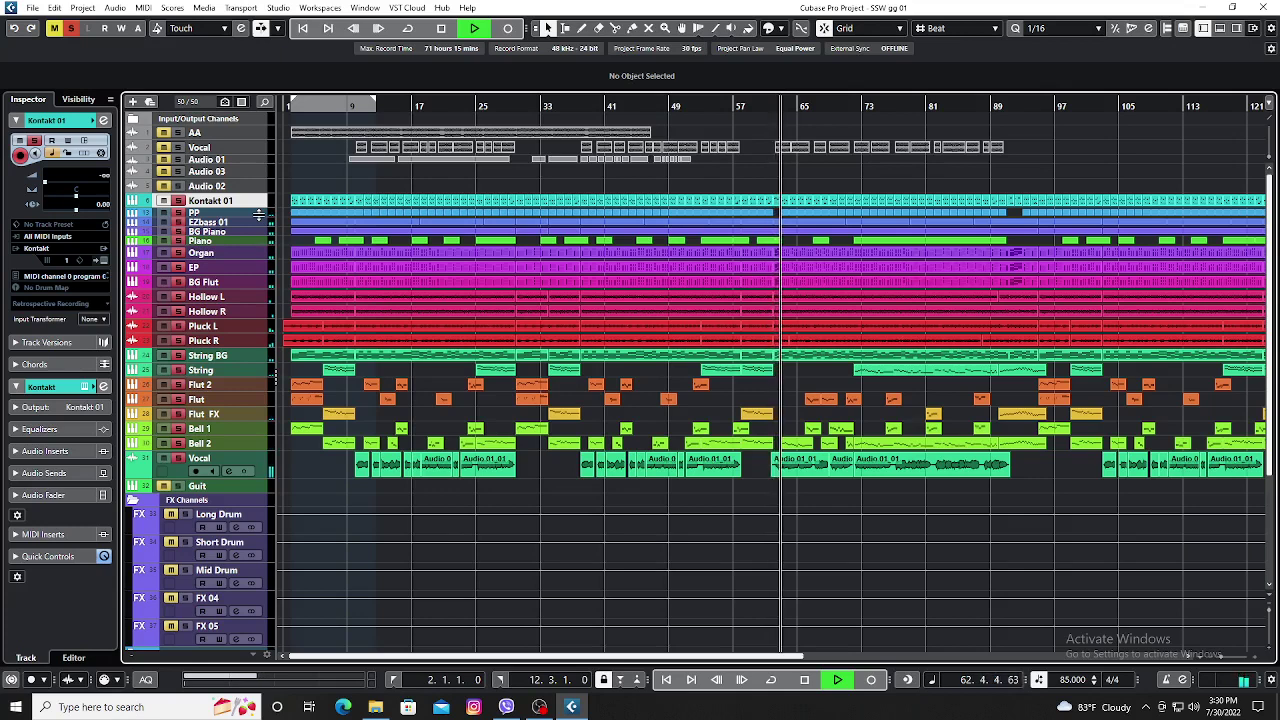
# Select and enlarge the green Vocal track, and deactivate all solo states so every track is audible.
pyautogui.click(181, 474)
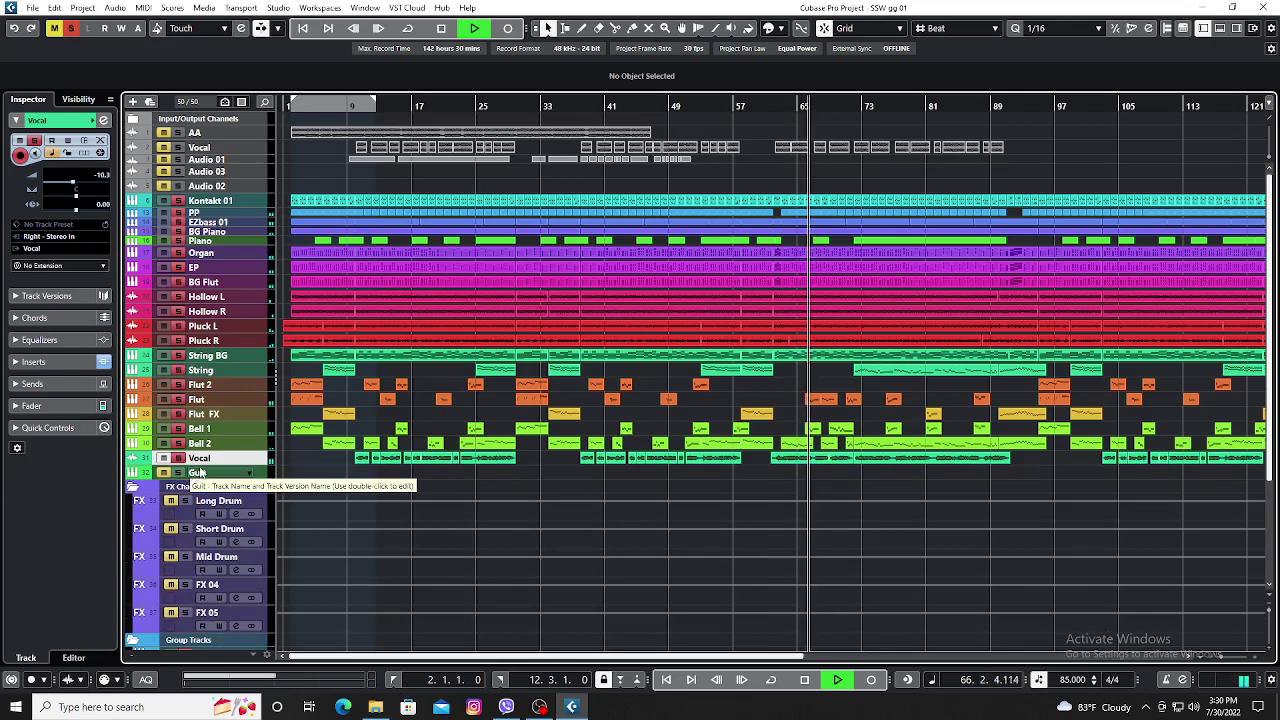
pyautogui.moveTo(262, 463); pyautogui.dragTo(262, 490)
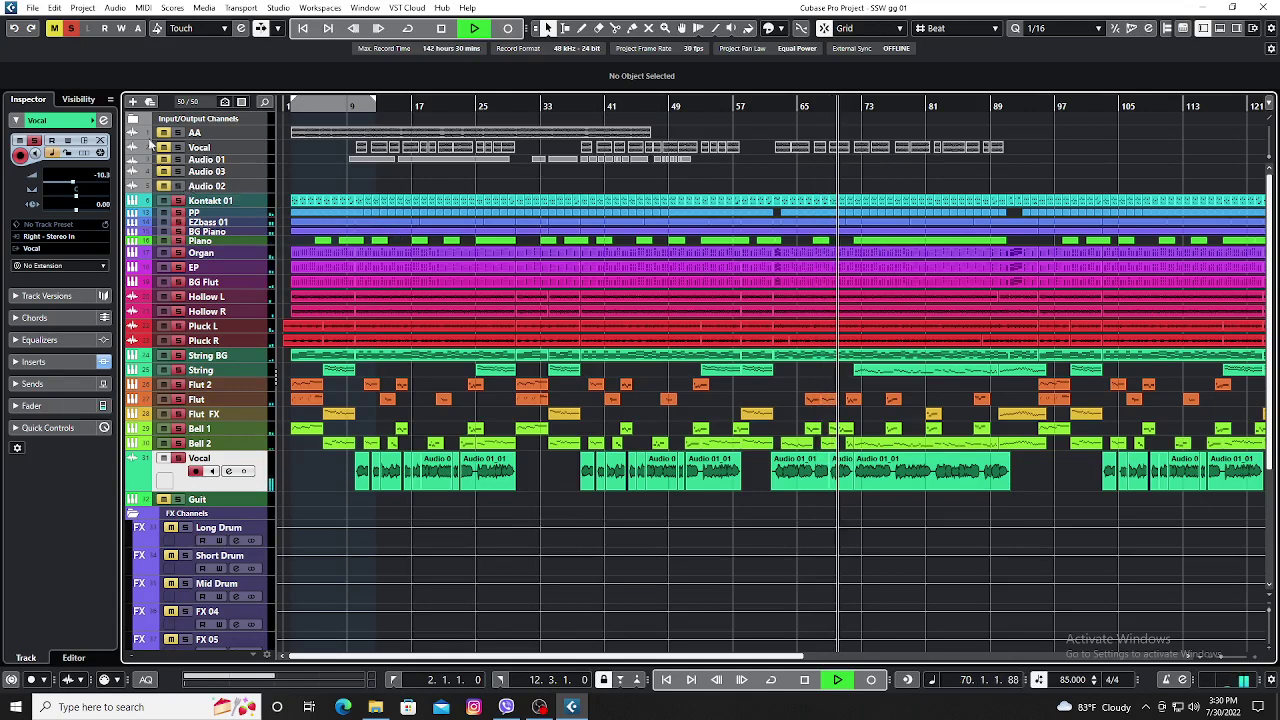
pyautogui.click(72, 28)
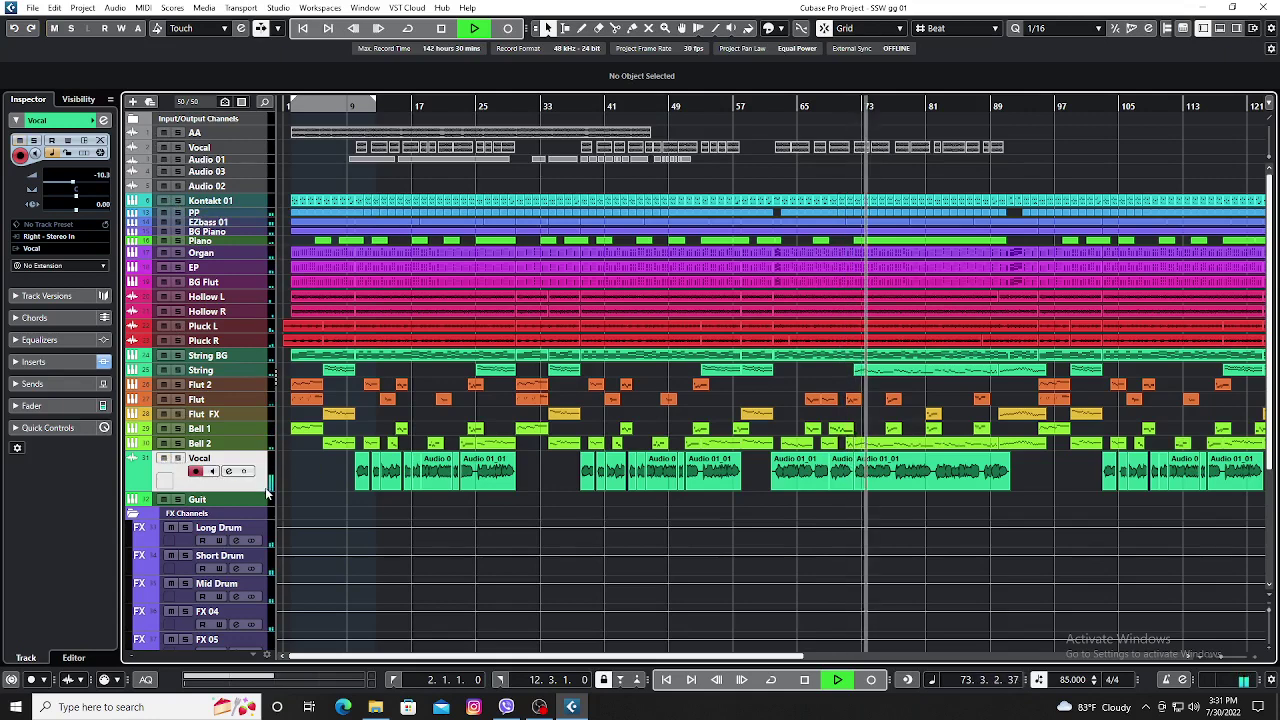
# Reduce the Vocal track's height slightly with the whole arrangement in view.
pyautogui.press('g')
pyautogui.press('g')
pyautogui.press('g')
pyautogui.press('g')
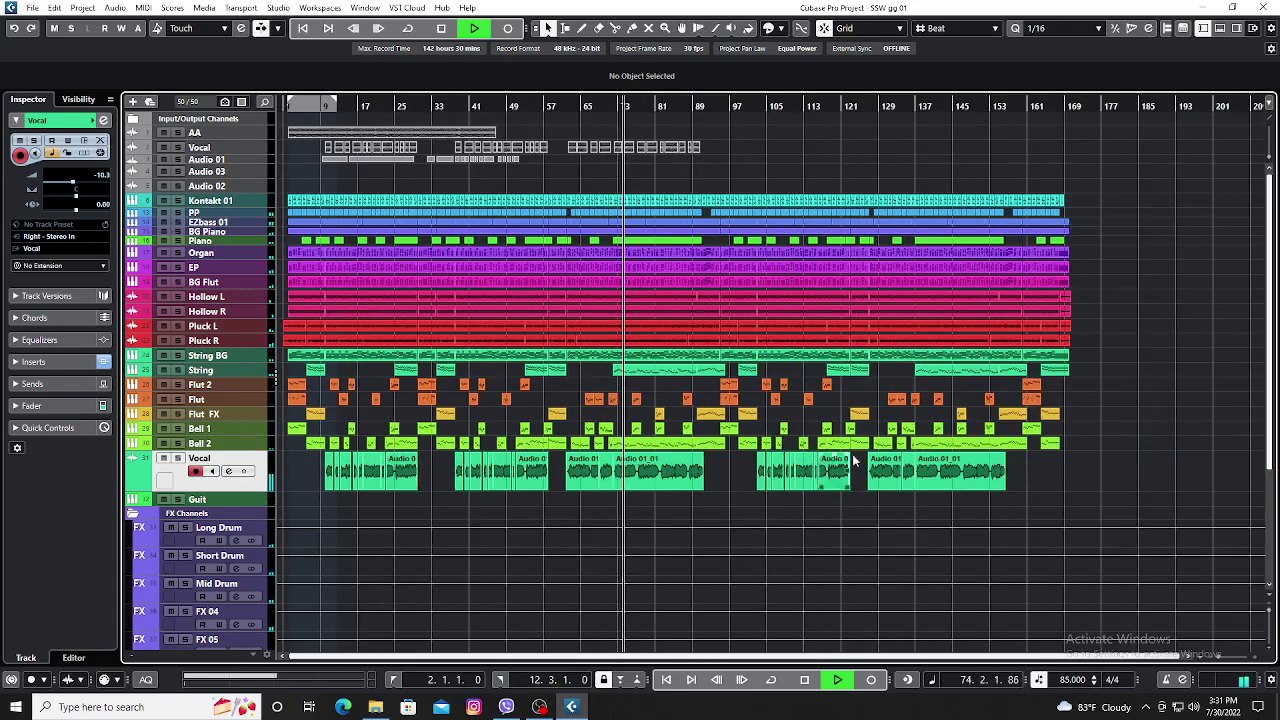
pyautogui.moveTo(255, 488); pyautogui.dragTo(260, 481)
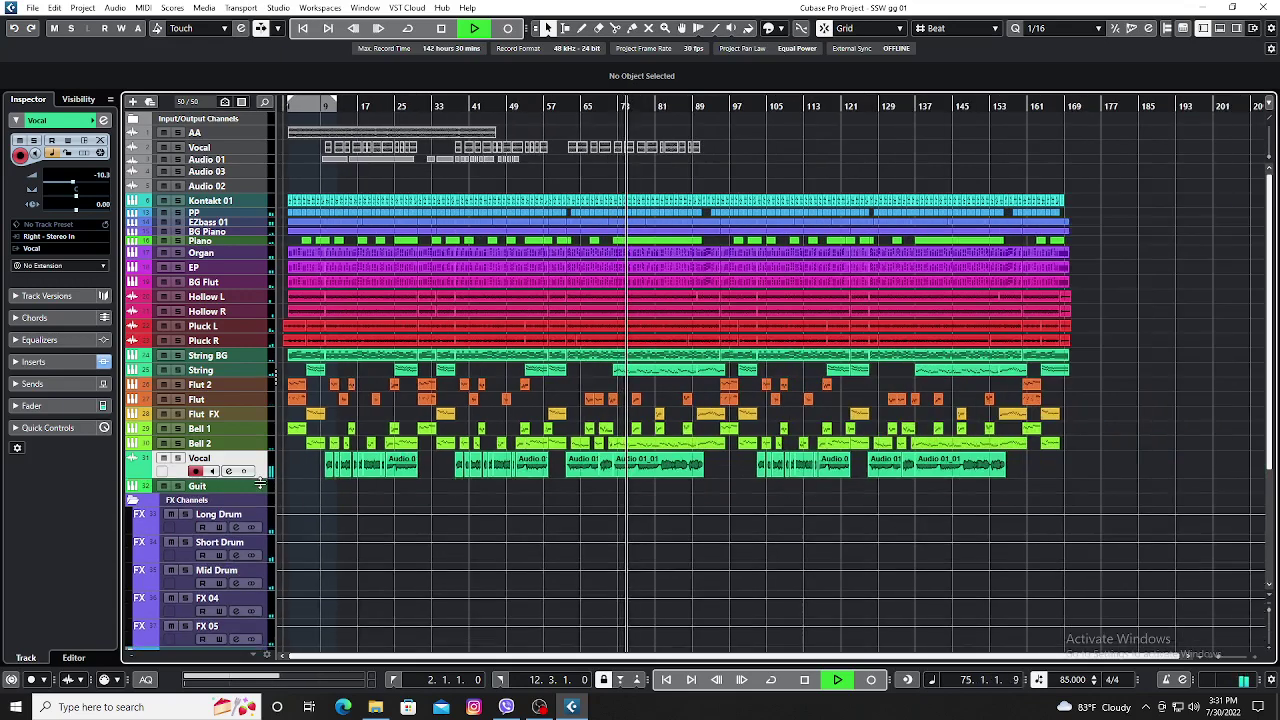
# Open the Vocal channel settings and review its Auto-Tune Pro and SSL Native X-EQ 2 inserts.
pyautogui.click(229, 472)
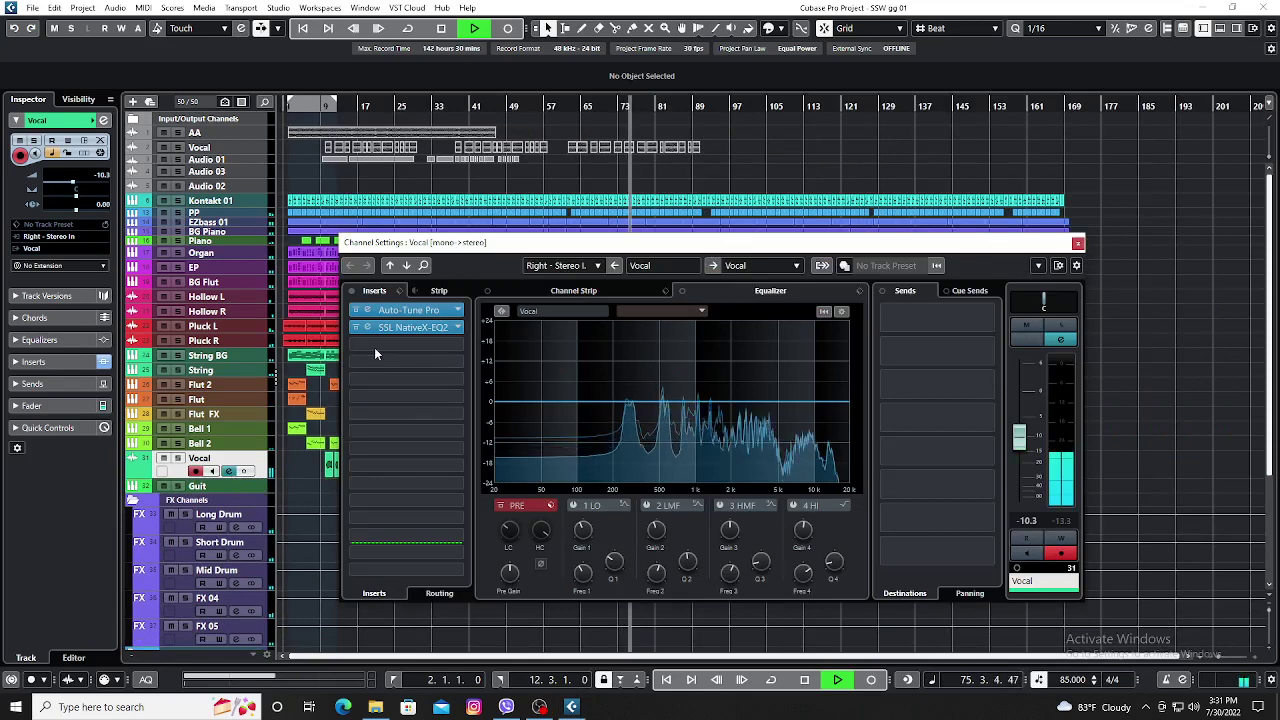
pyautogui.click(367, 309)
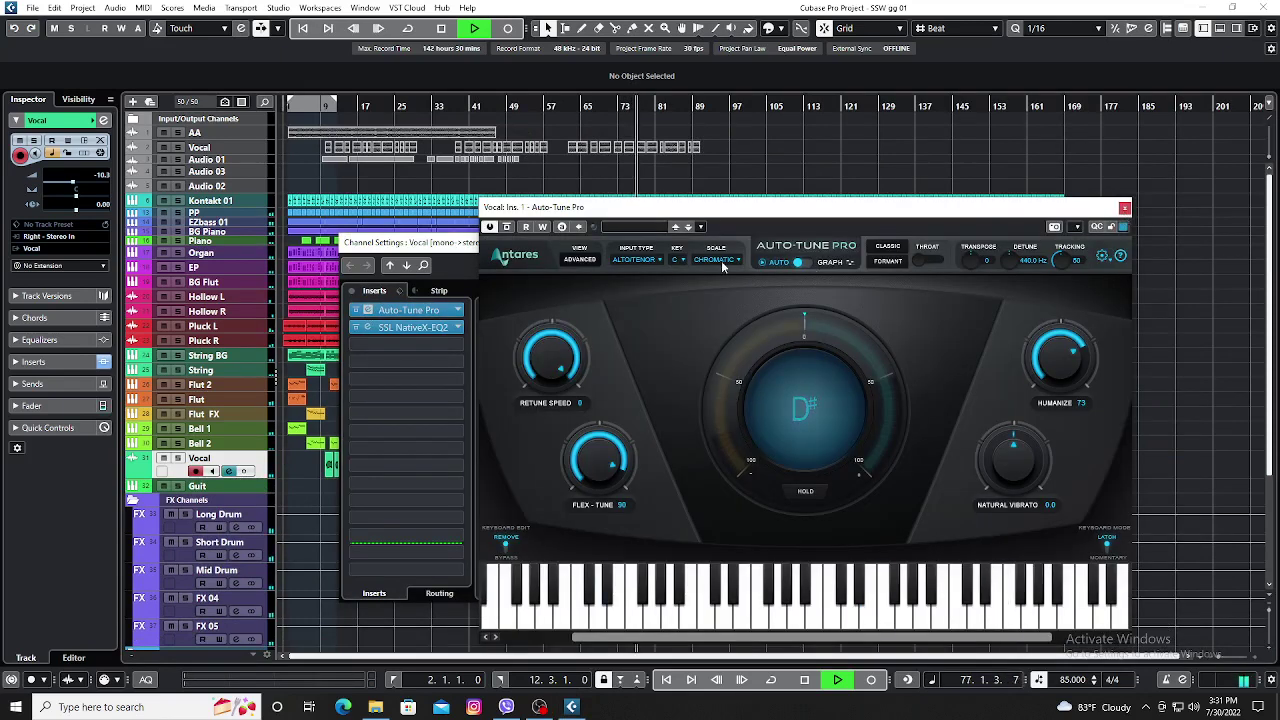
pyautogui.click(1124, 209)
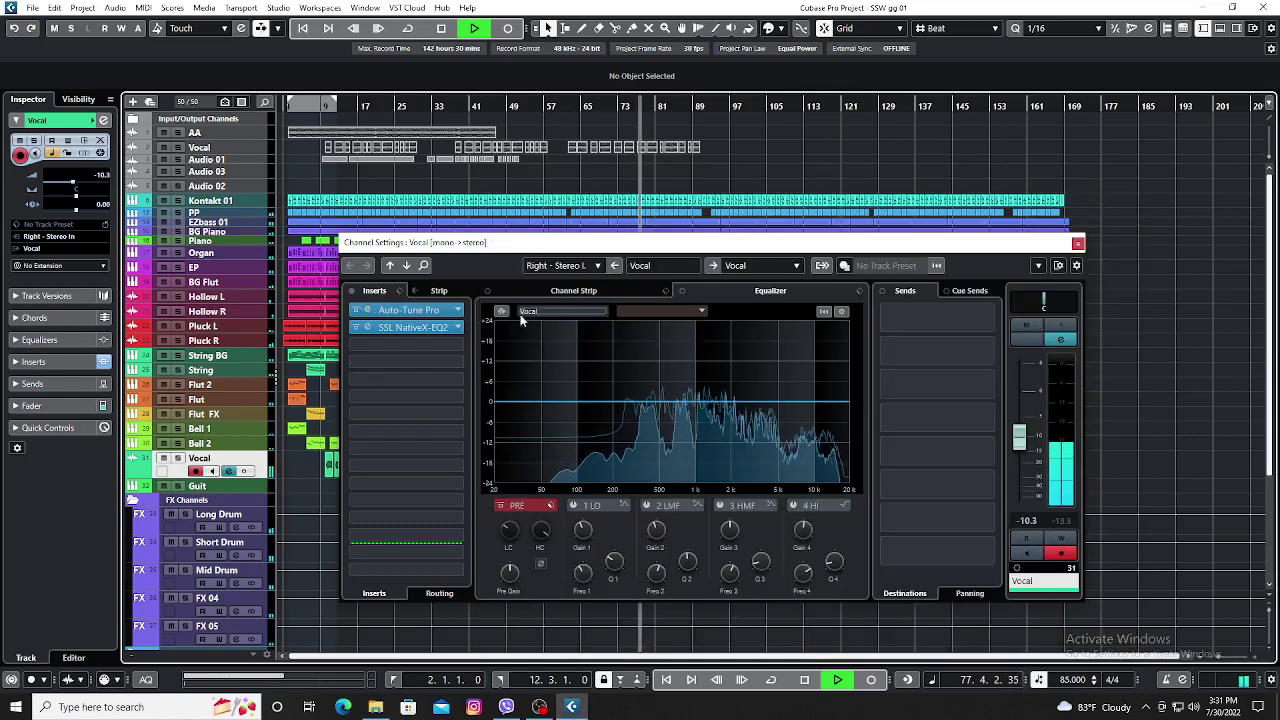
pyautogui.click(413, 328)
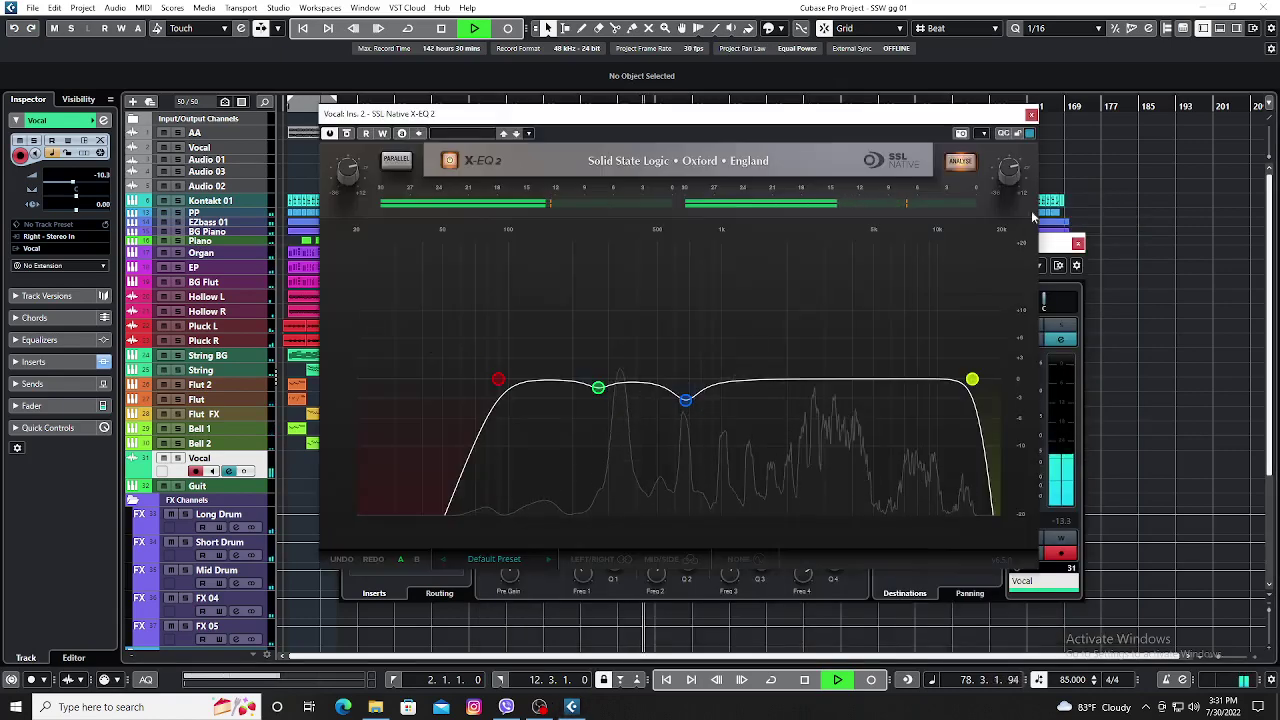
pyautogui.click(1031, 113)
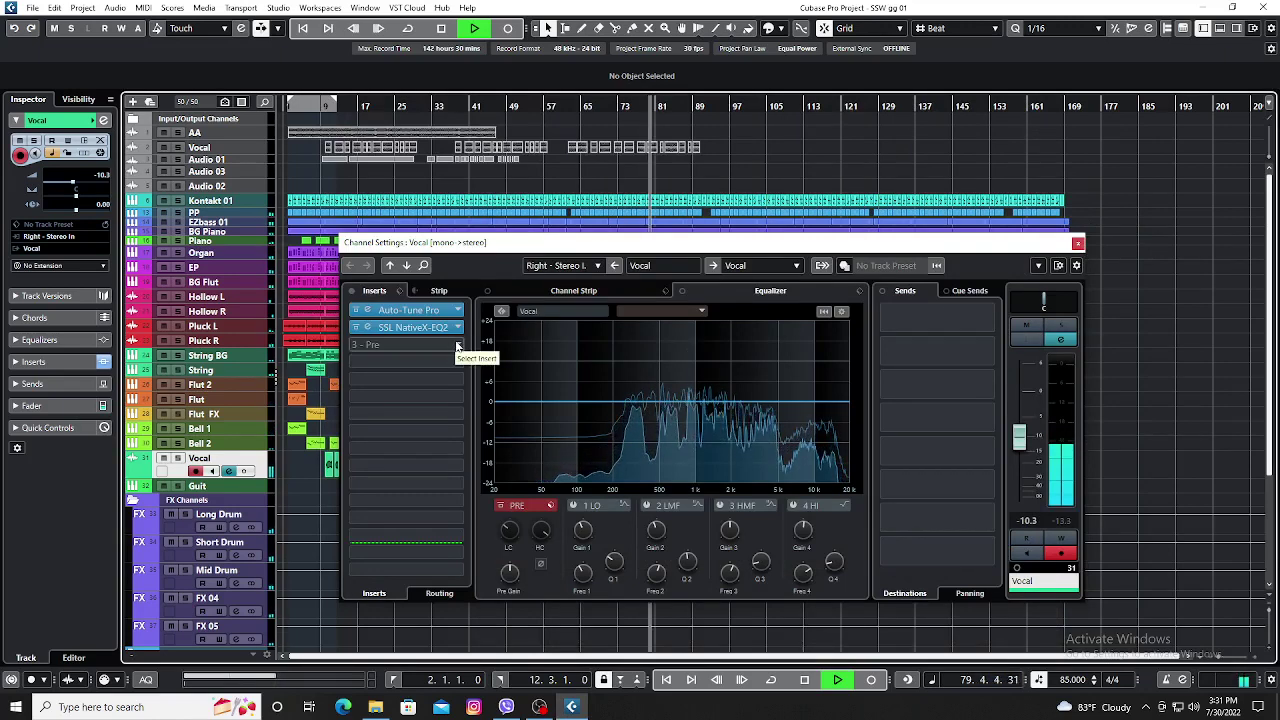
# Insert SSL Native X-ValveComp v6 in the Vocal channel's third slot and set a soft knee with a threshold of about -26.8.
pyautogui.click(457, 346)
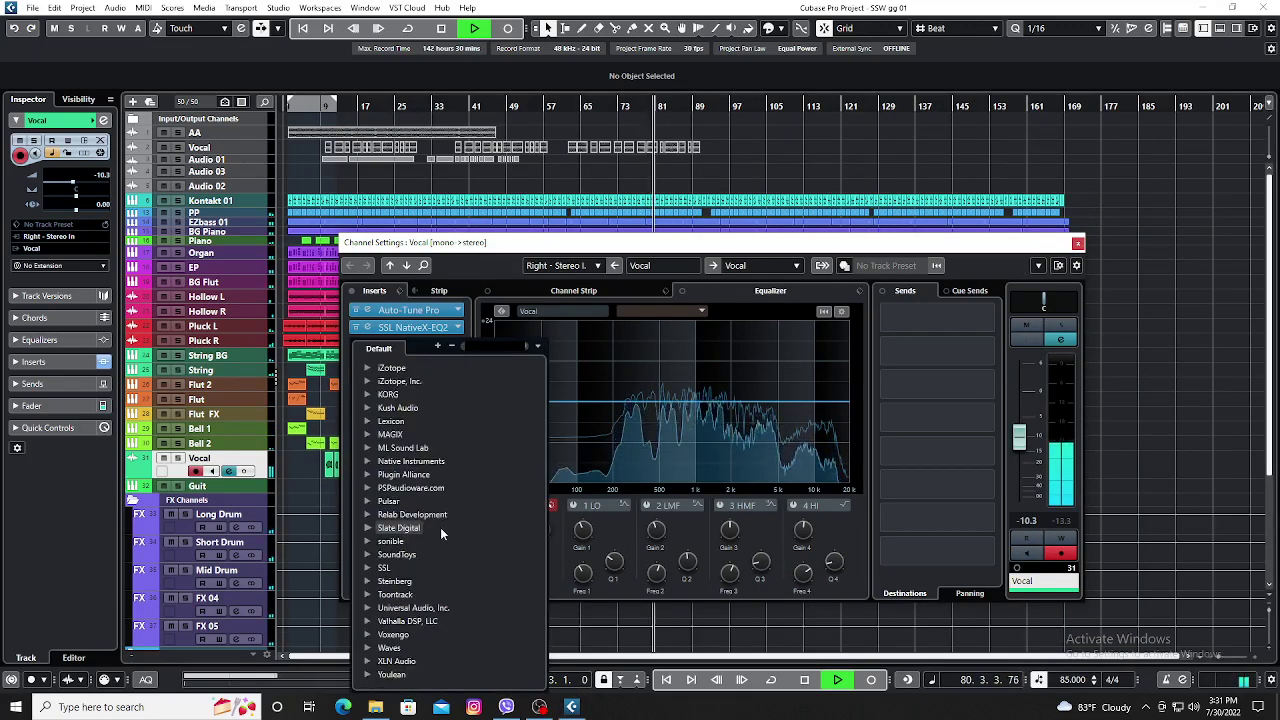
pyautogui.click(369, 567)
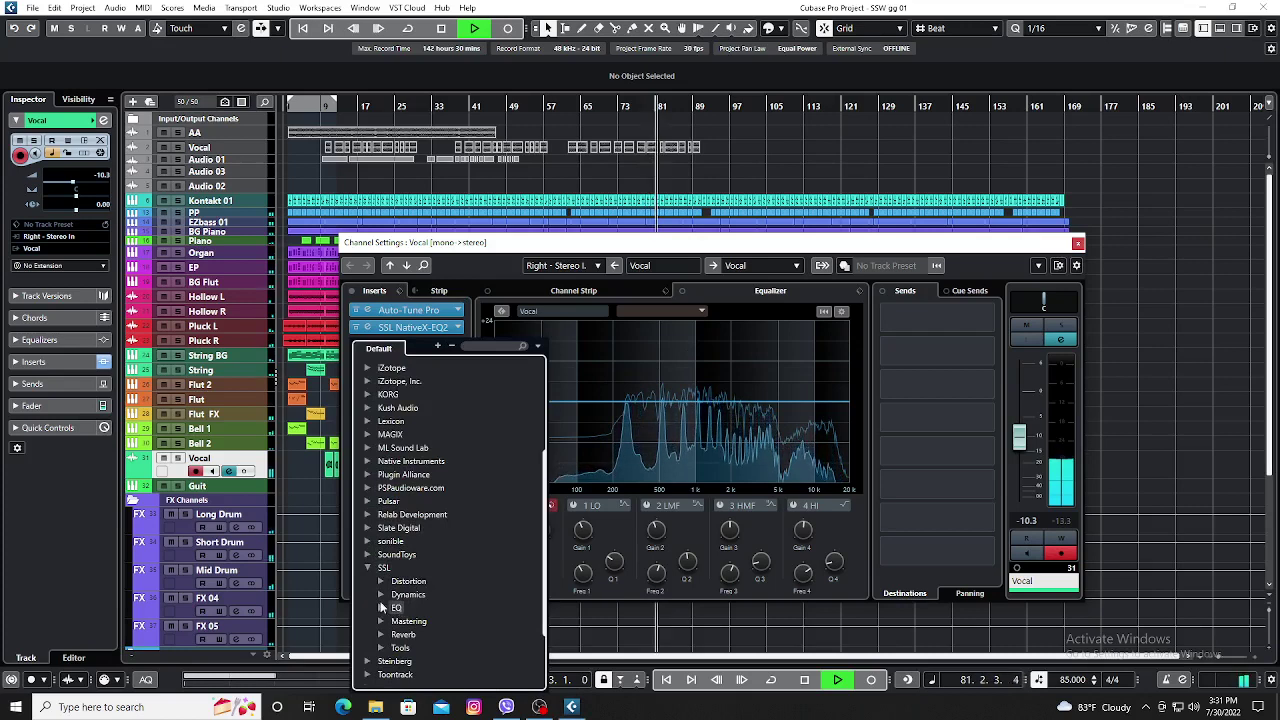
pyautogui.click(383, 594)
pyautogui.click(455, 661)
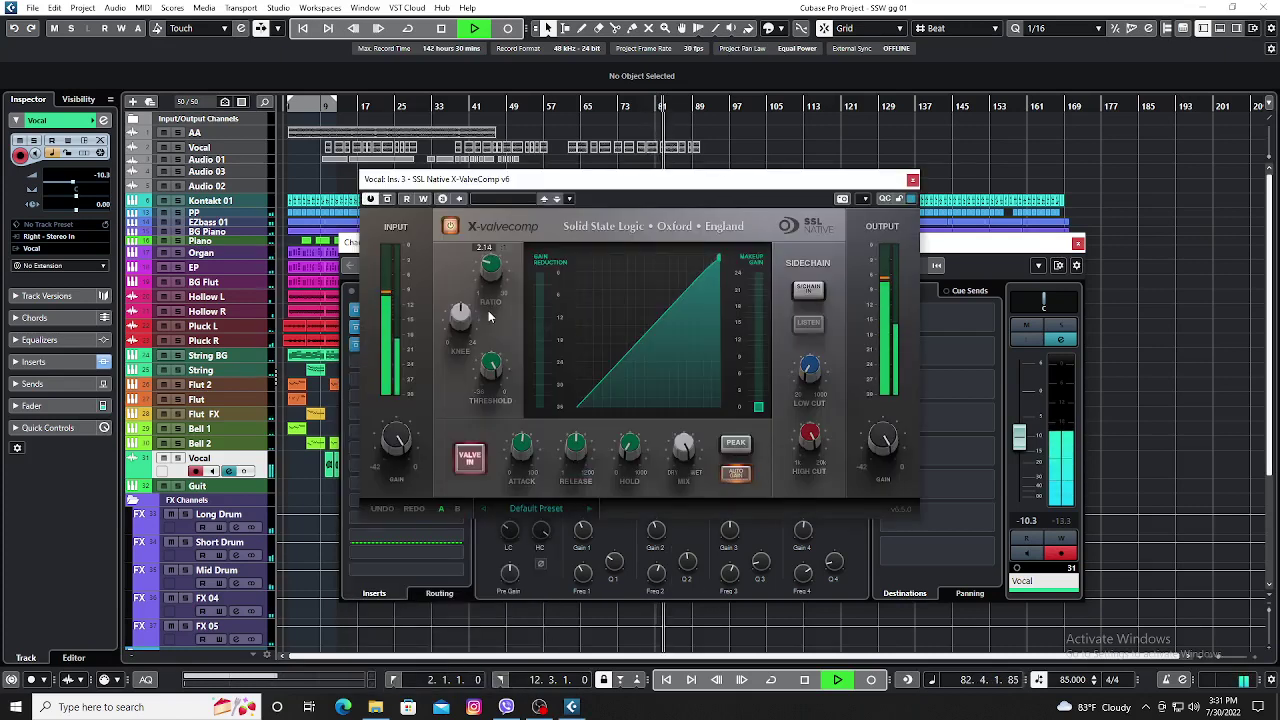
pyautogui.moveTo(468, 307); pyautogui.dragTo(468, 370)
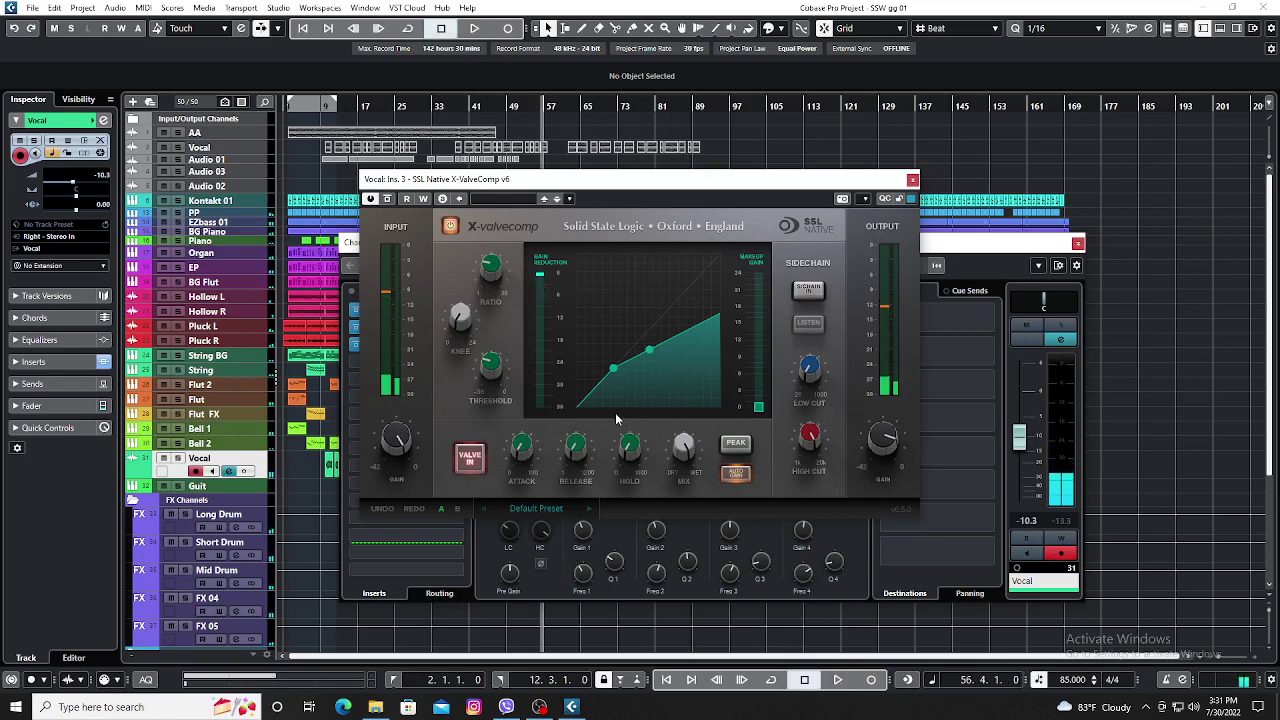
# Close the Vocal channel settings and play the song from bar 62 with the compressor window kept open beside the vocal clips.
pyautogui.click(1077, 245)
pyautogui.moveTo(788, 183); pyautogui.dragTo(1175, 265)
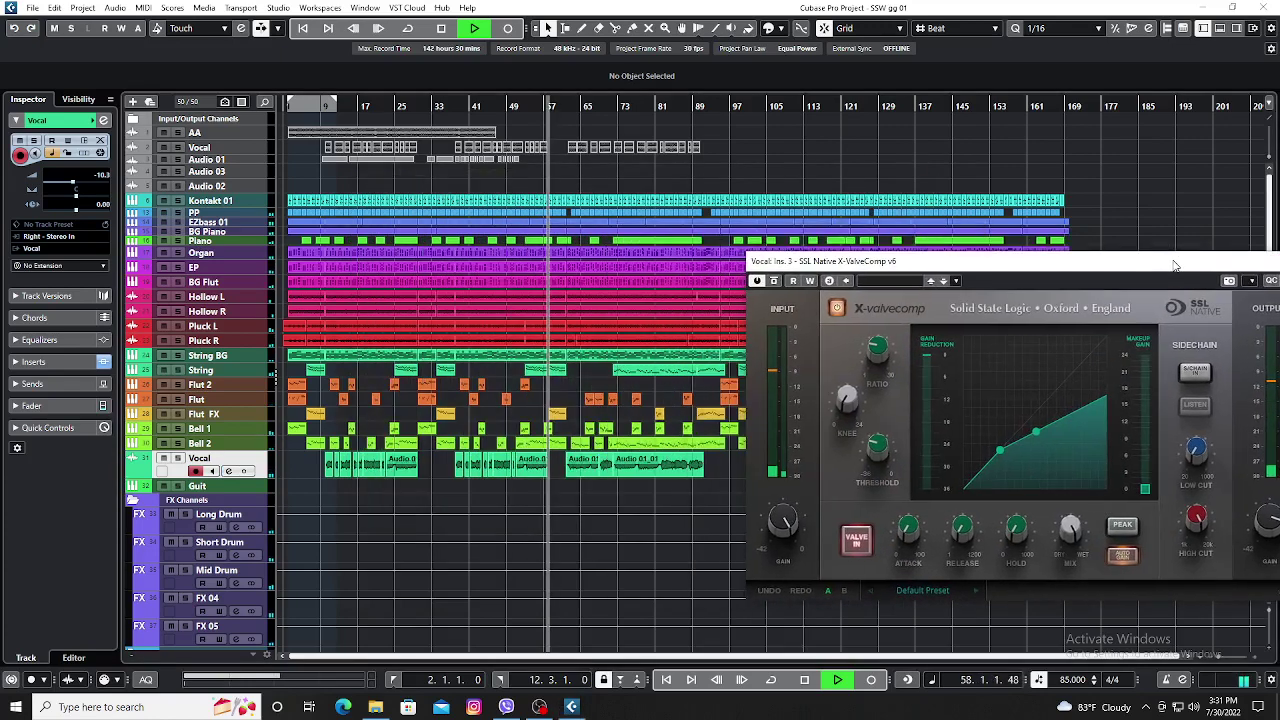
pyautogui.press('space')
pyautogui.click(566, 106)
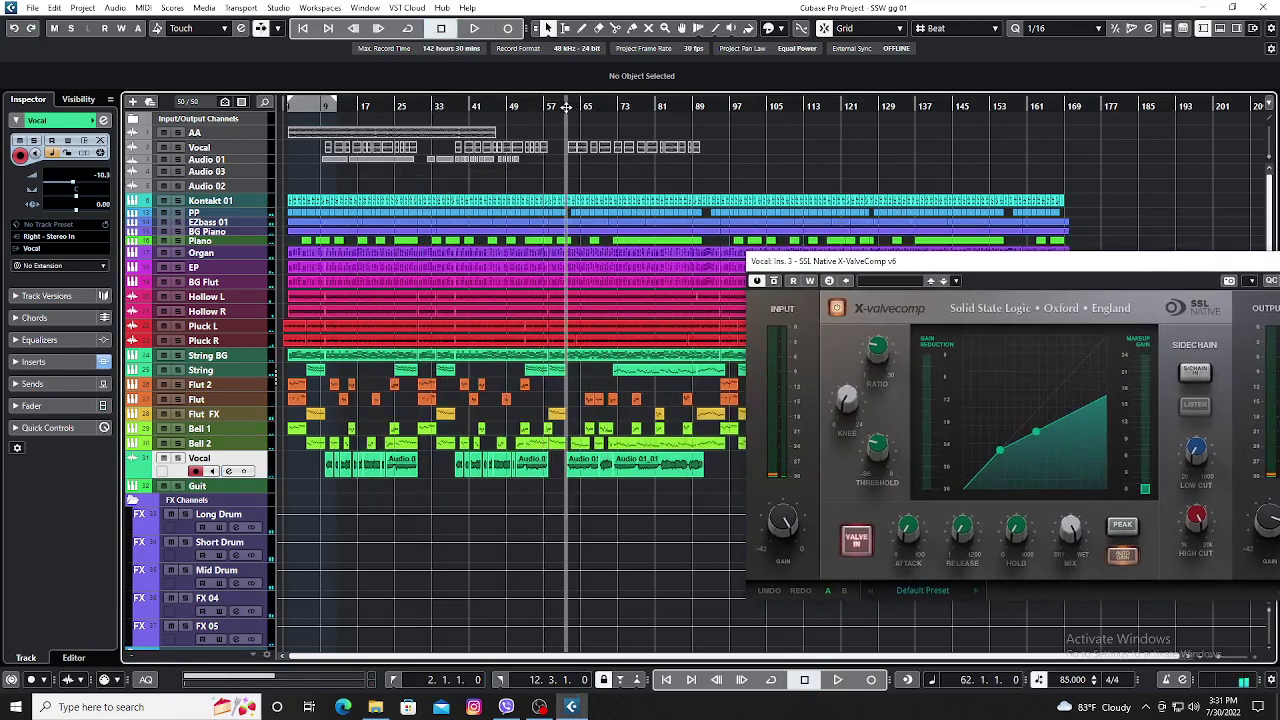
pyautogui.moveTo(1141, 269); pyautogui.dragTo(1043, 252)
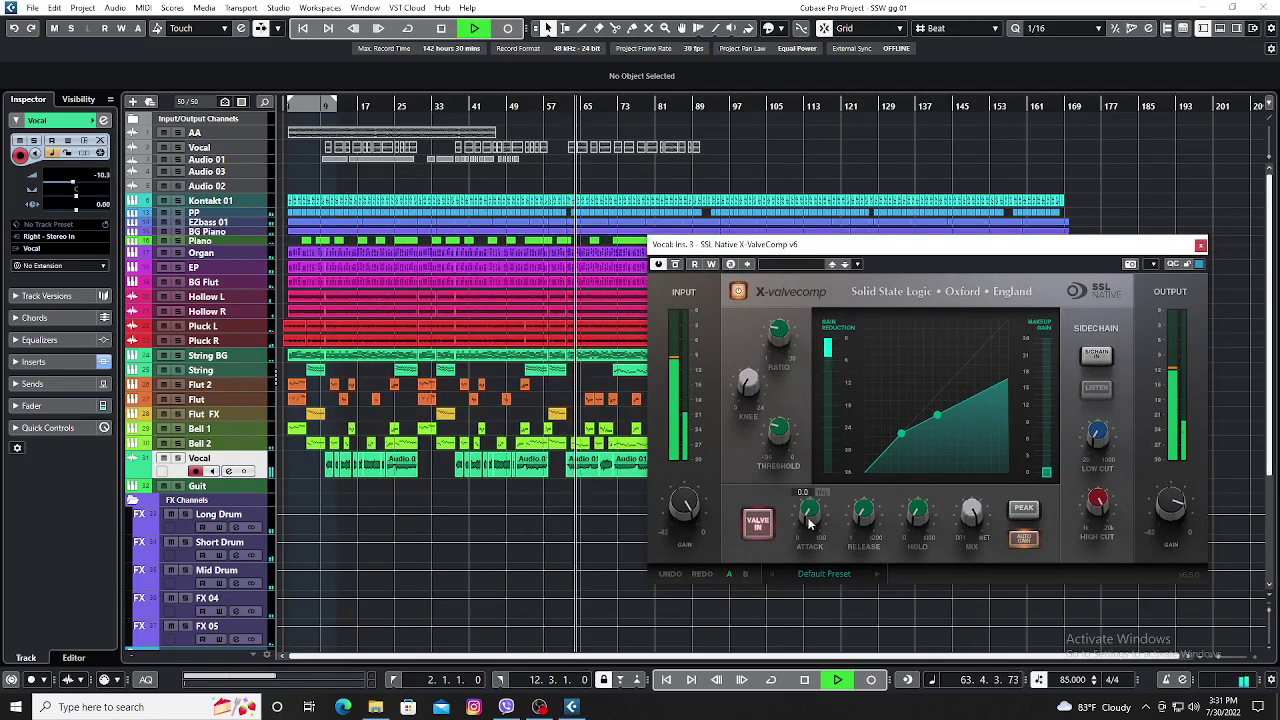
# Raise the vocal compressor's attack time and set its release to about 46.4.
pyautogui.moveTo(810, 522); pyautogui.dragTo(815, 491)
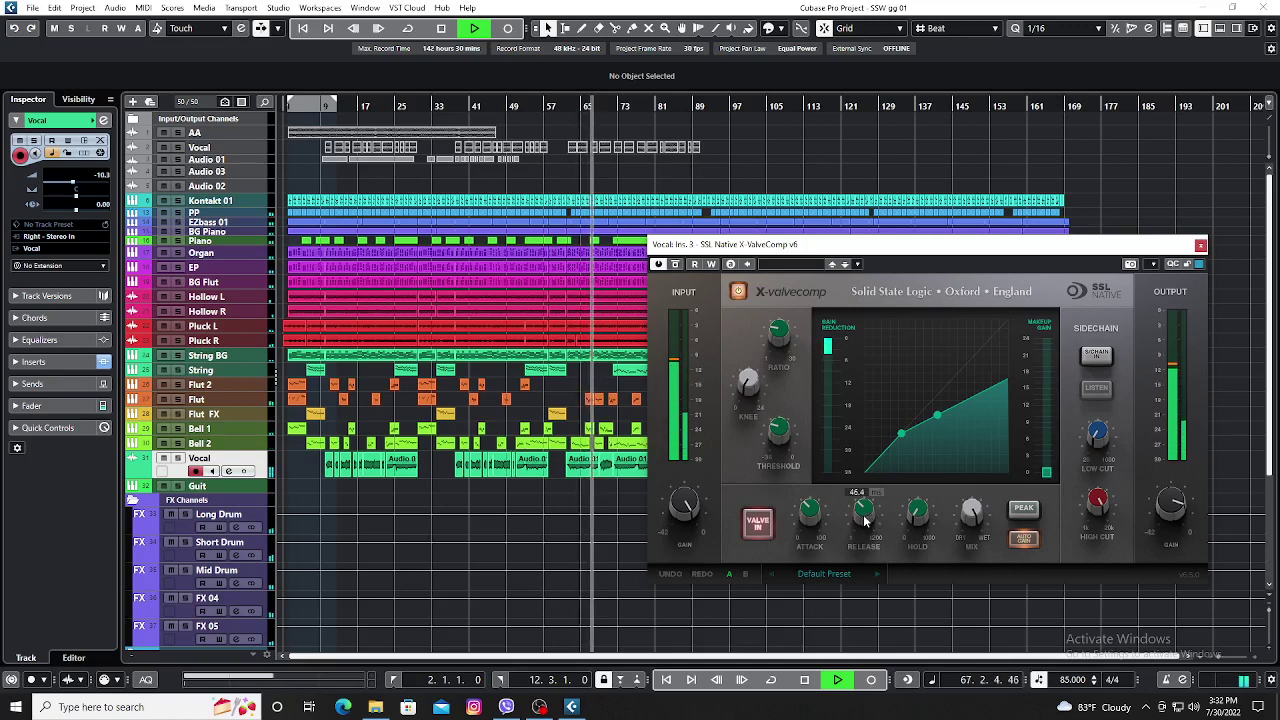
pyautogui.moveTo(1168, 514)
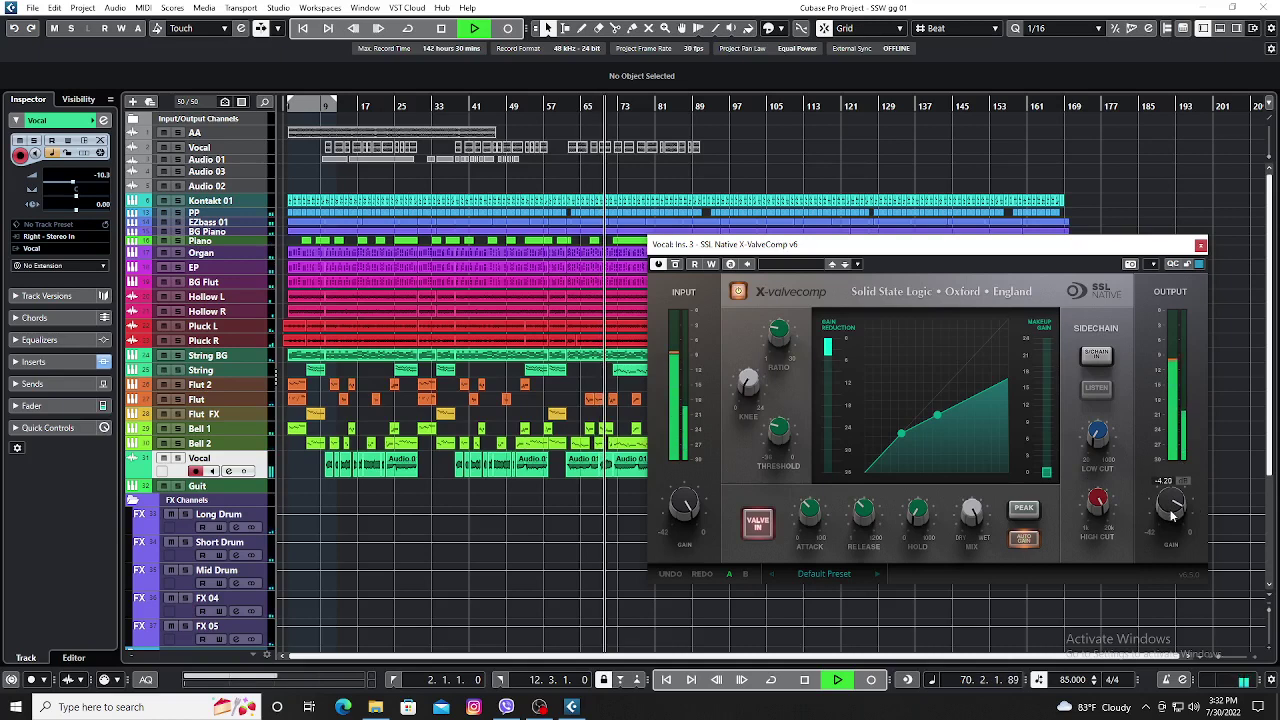
pyautogui.moveTo(895, 513)
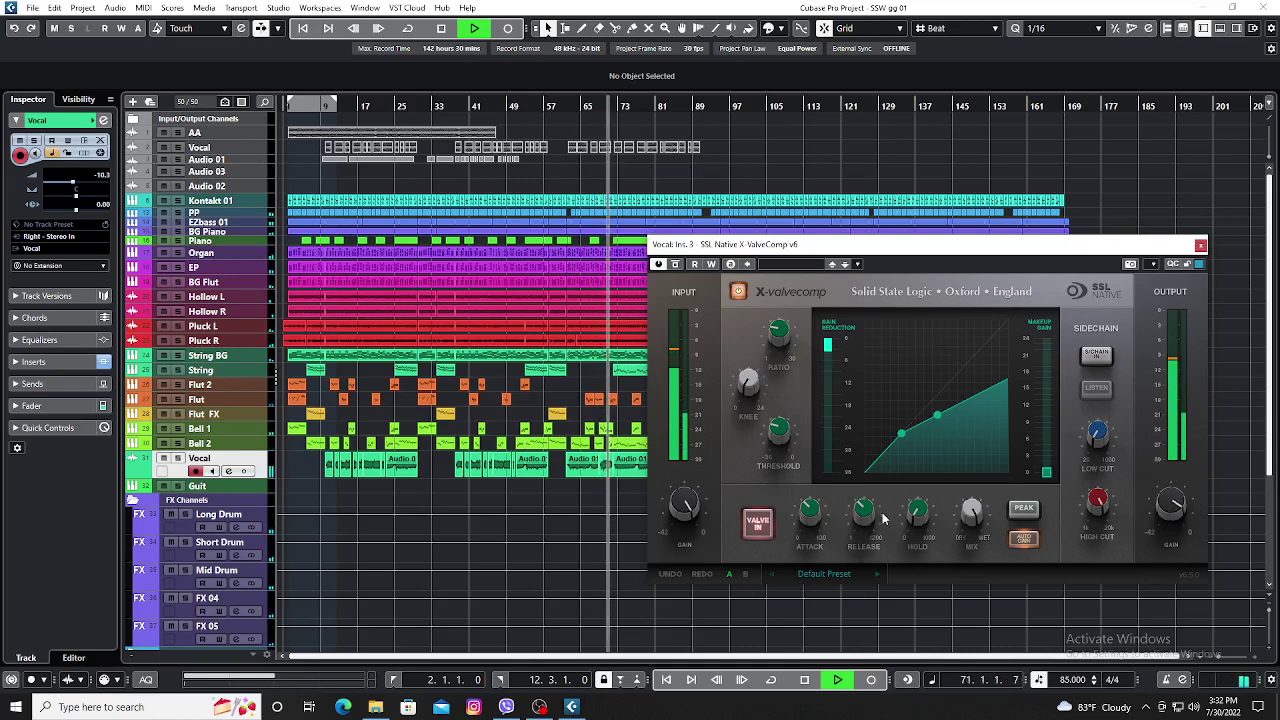
# Raise the X-ValveComp threshold to about -24 while the vocal plays, and close the compressor.
pyautogui.moveTo(781, 432)
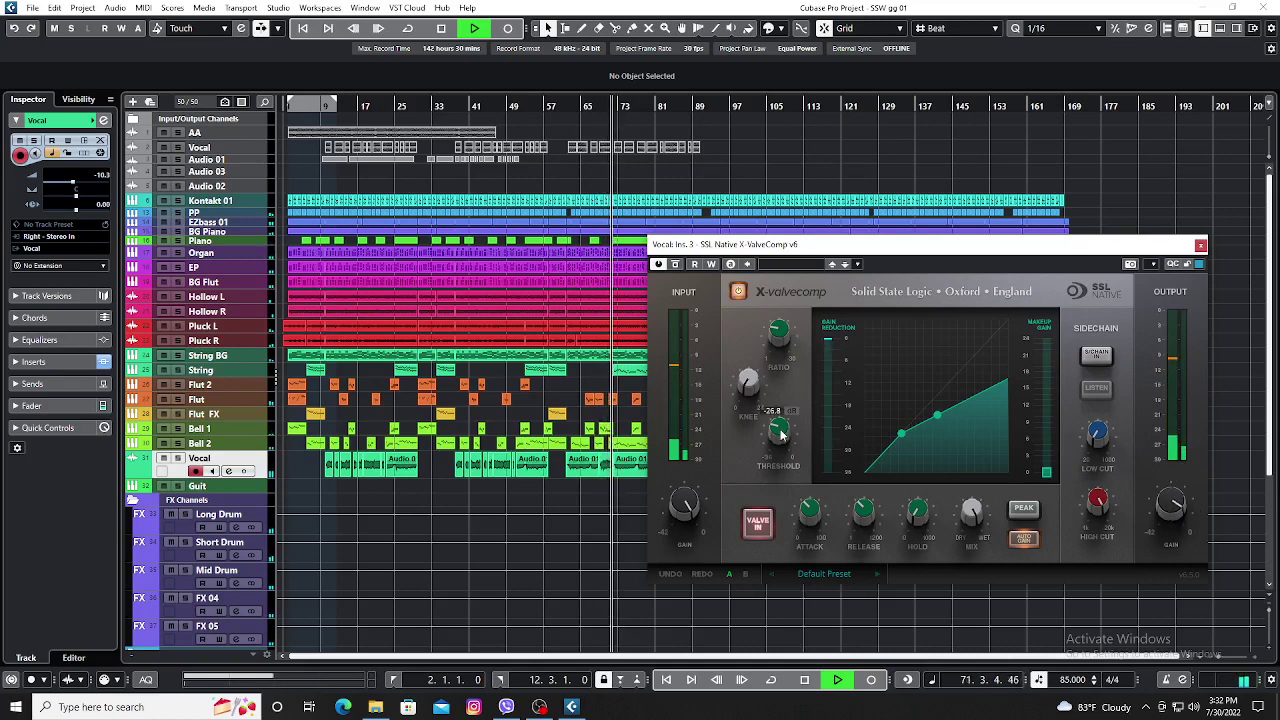
pyautogui.scroll(1, 781, 432)
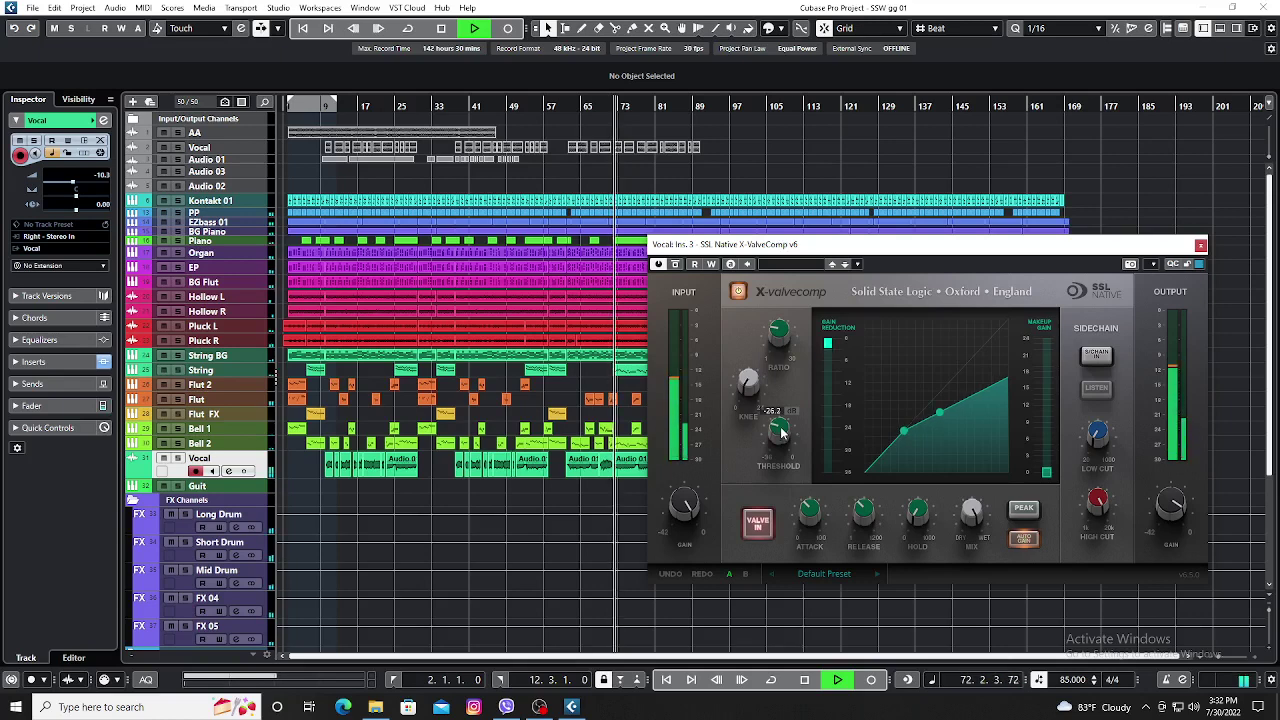
pyautogui.scroll(1, 781, 432)
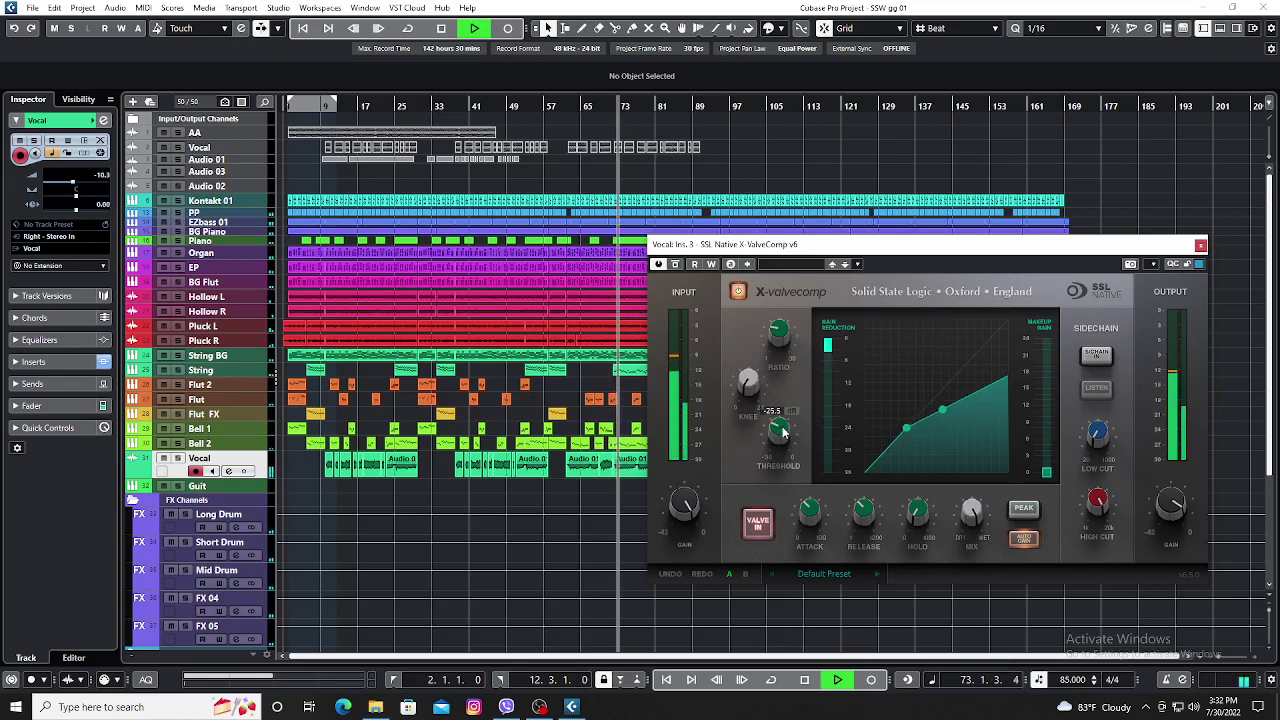
pyautogui.scroll(2, 783, 431)
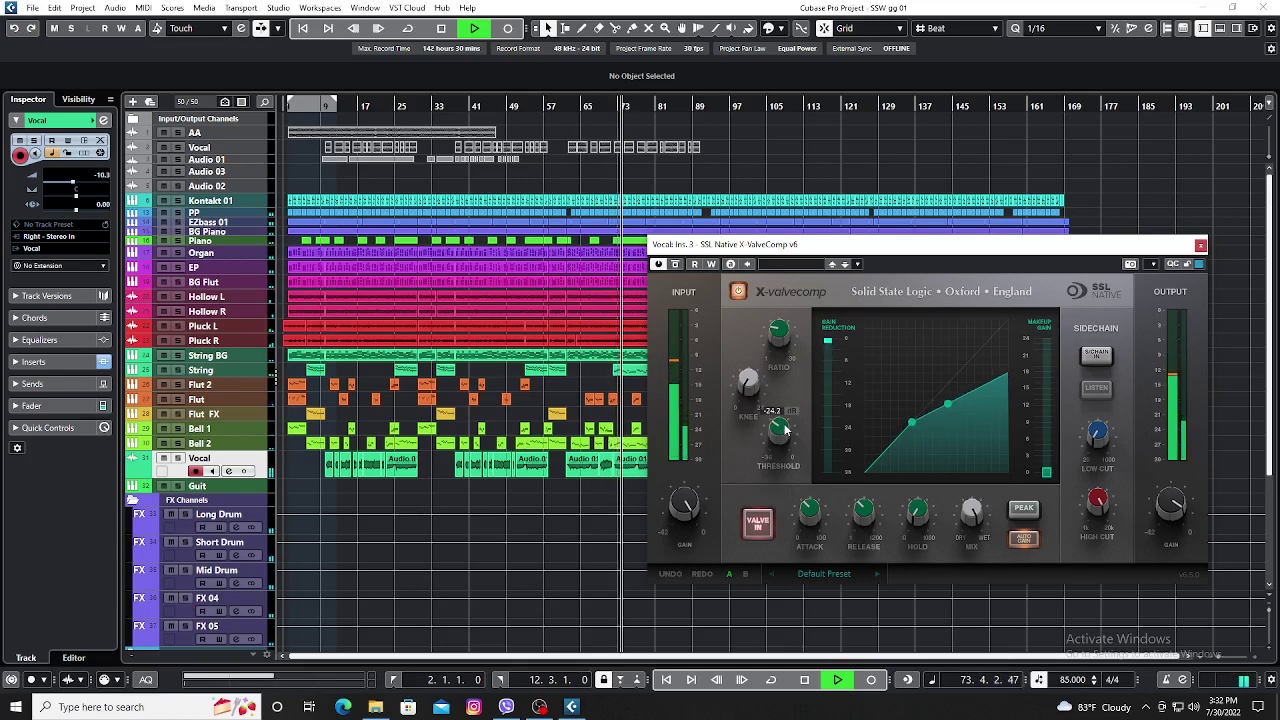
pyautogui.moveTo(786, 428); pyautogui.dragTo(783, 433)
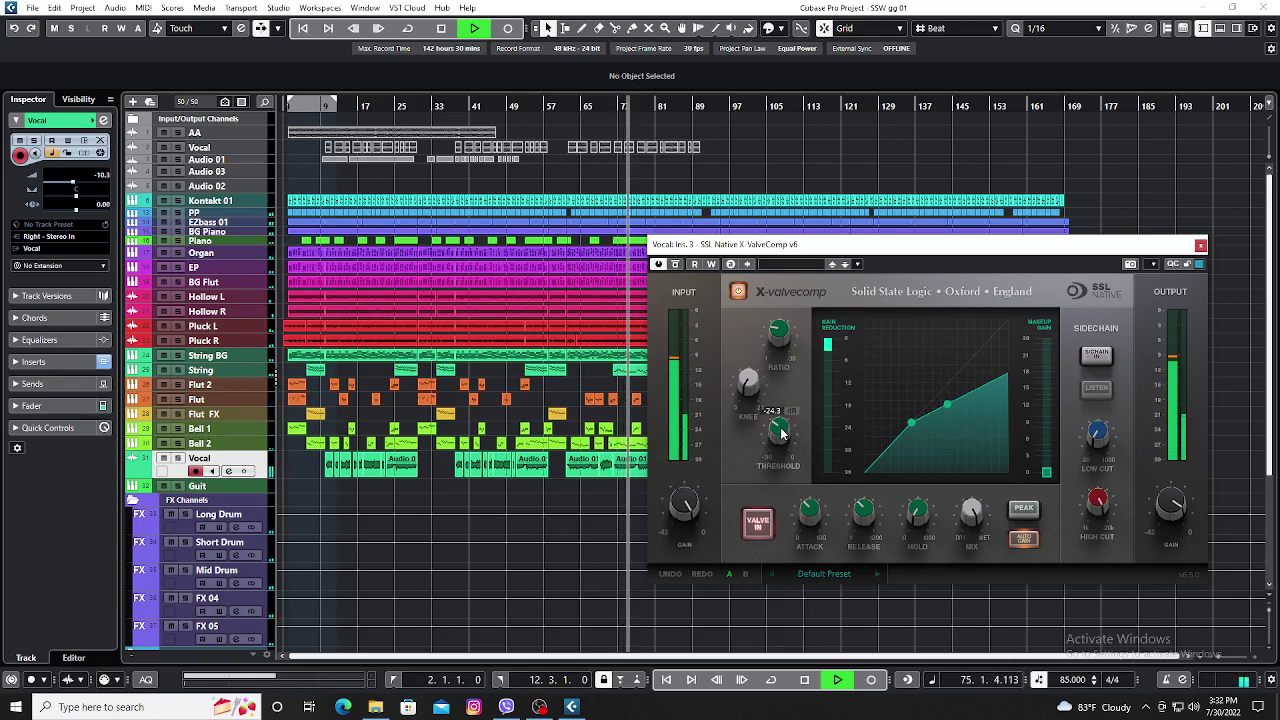
pyautogui.scroll(1, 783, 432)
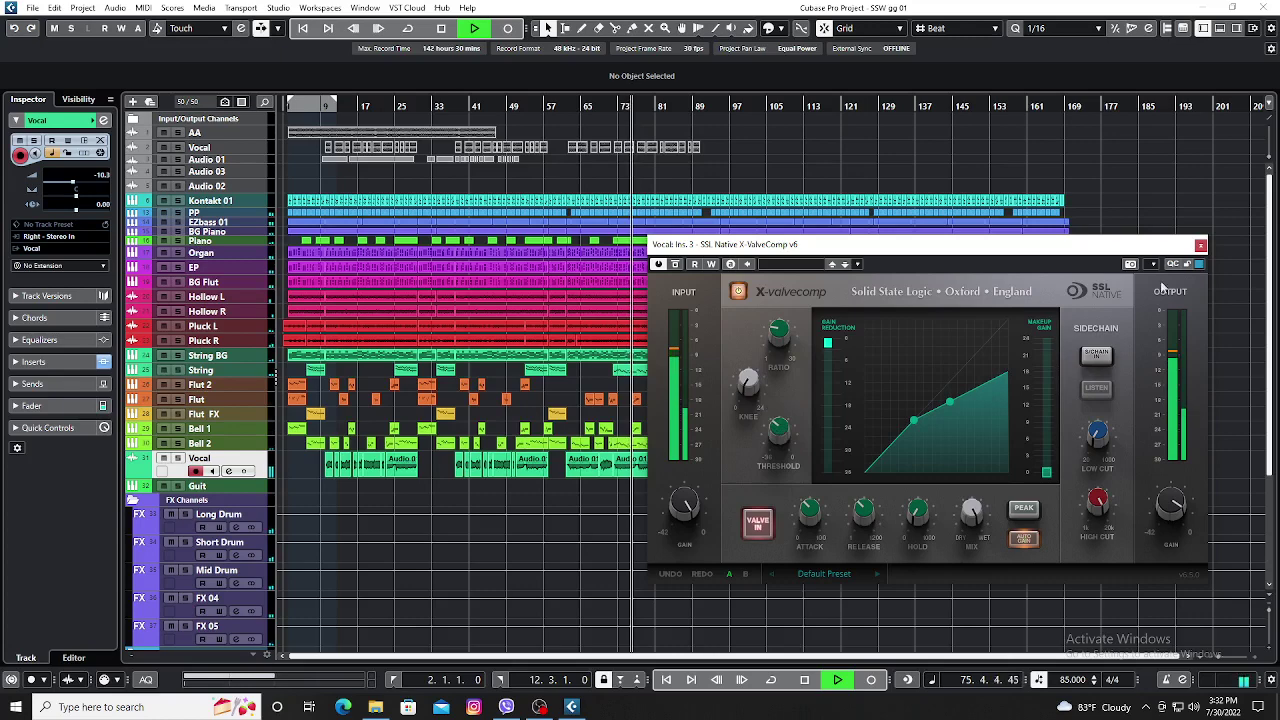
pyautogui.click(1200, 245)
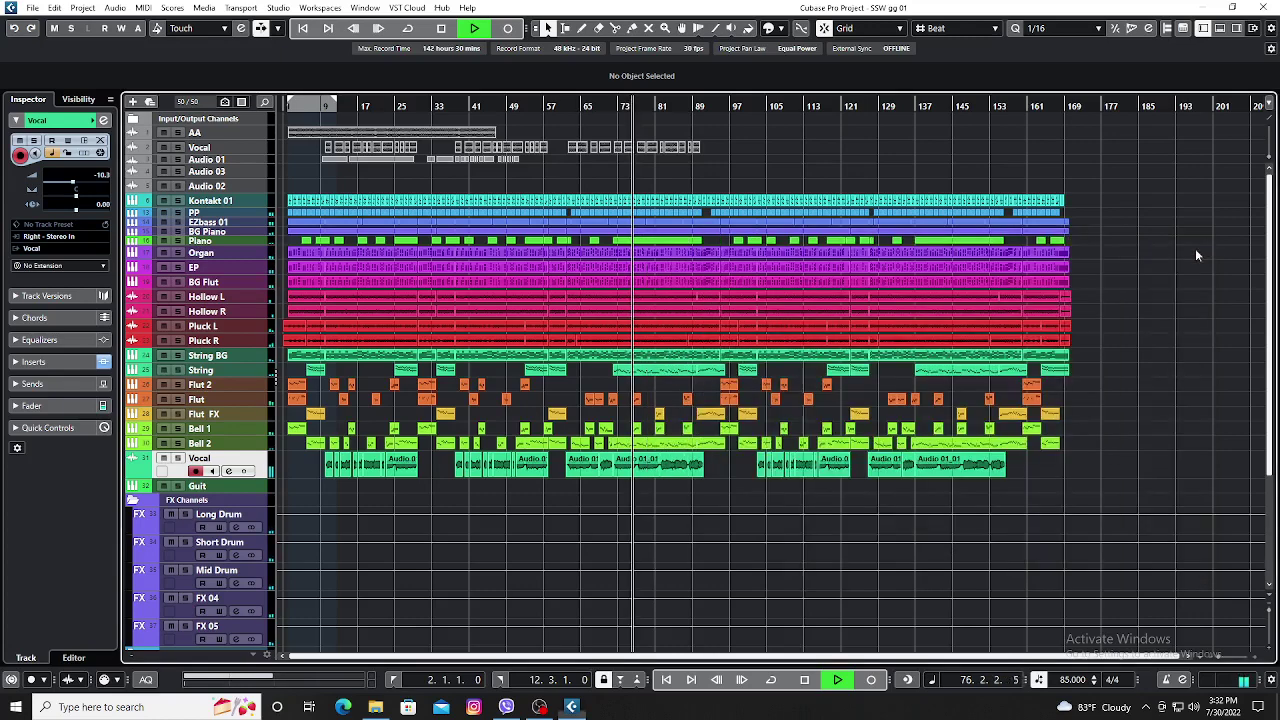
# Stop playback and insert the SSL Native X-Saturator v6 distortion plug-in in the Vocal channel's fourth insert slot.
pyautogui.click(228, 471)
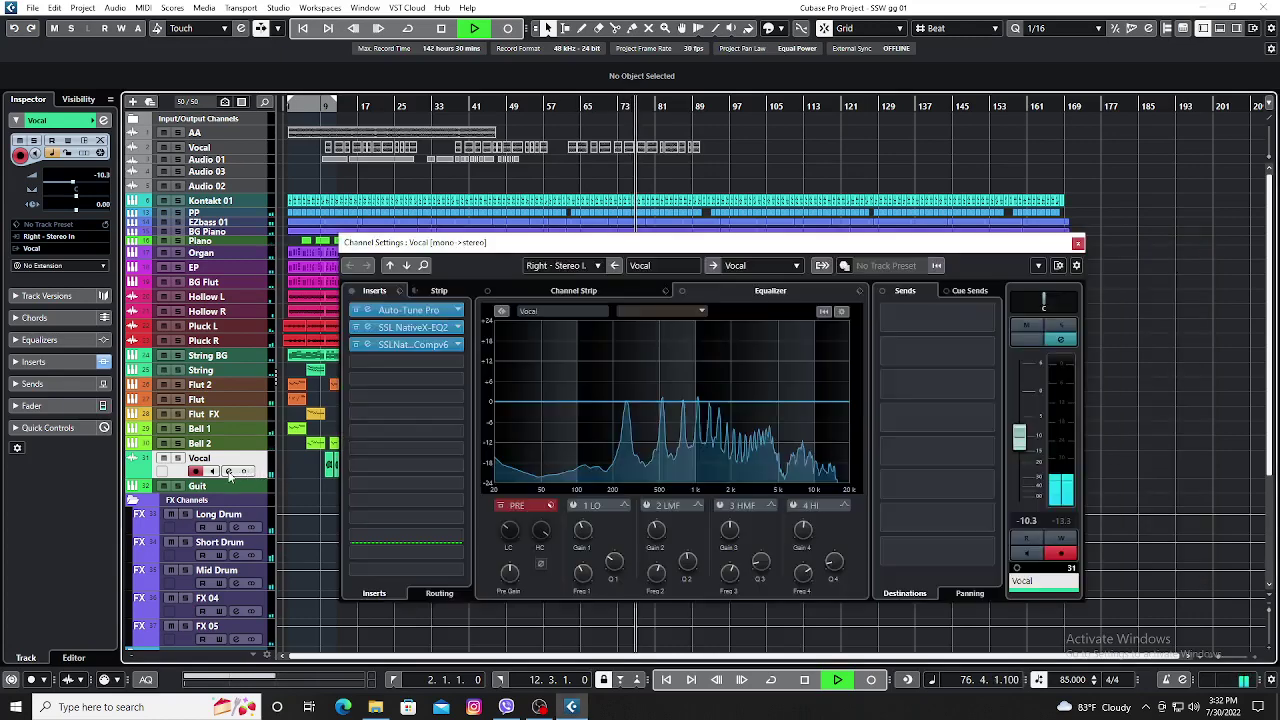
pyautogui.press('space')
pyautogui.click(457, 361)
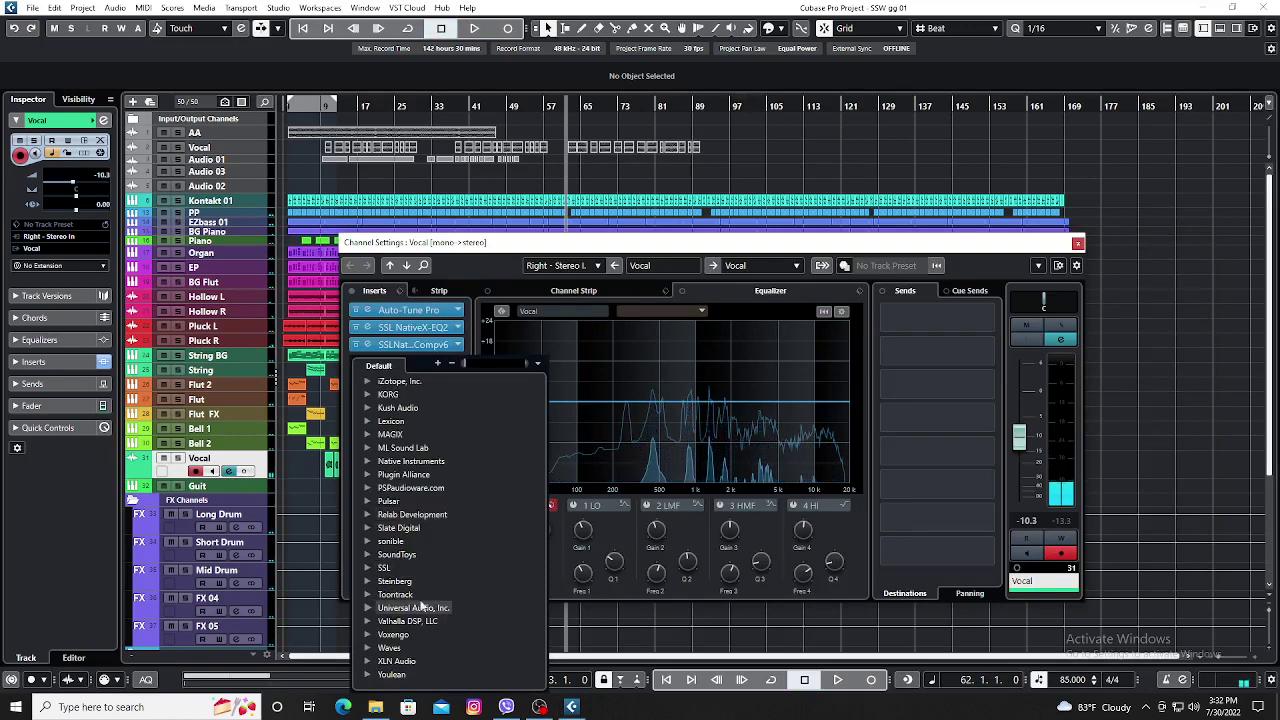
pyautogui.click(388, 567)
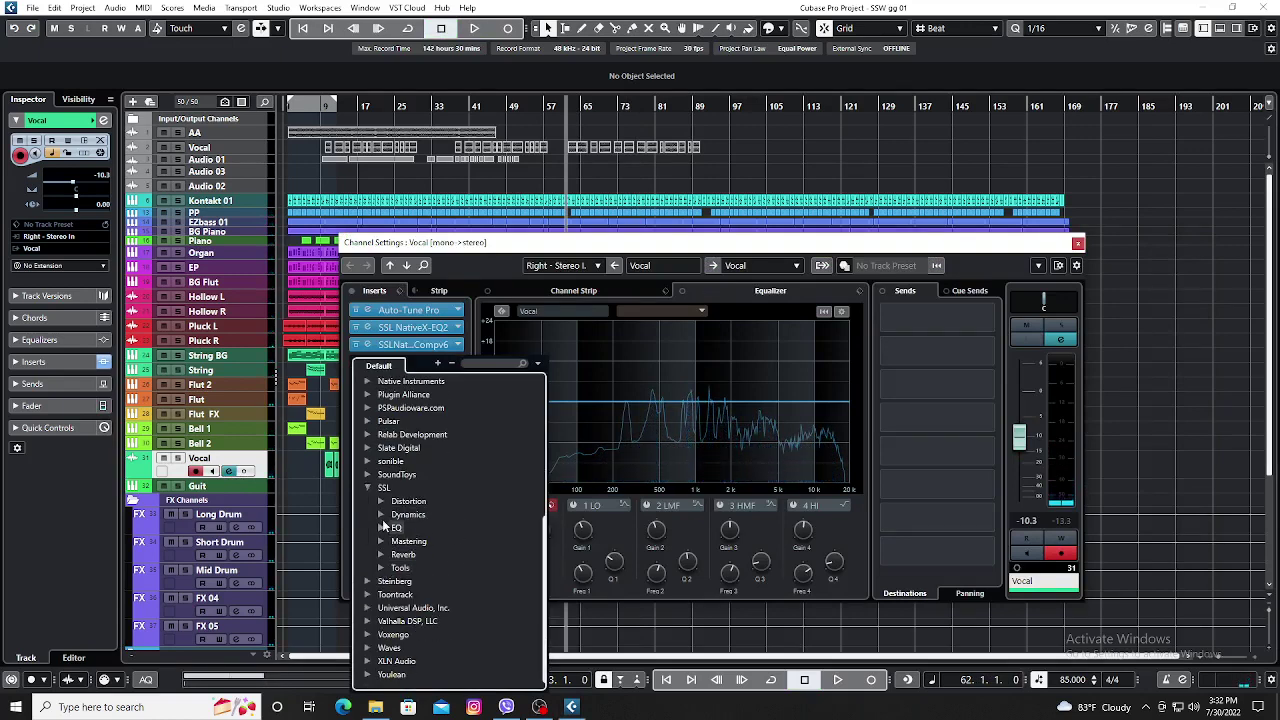
pyautogui.click(381, 514)
pyautogui.click(381, 514)
pyautogui.click(380, 500)
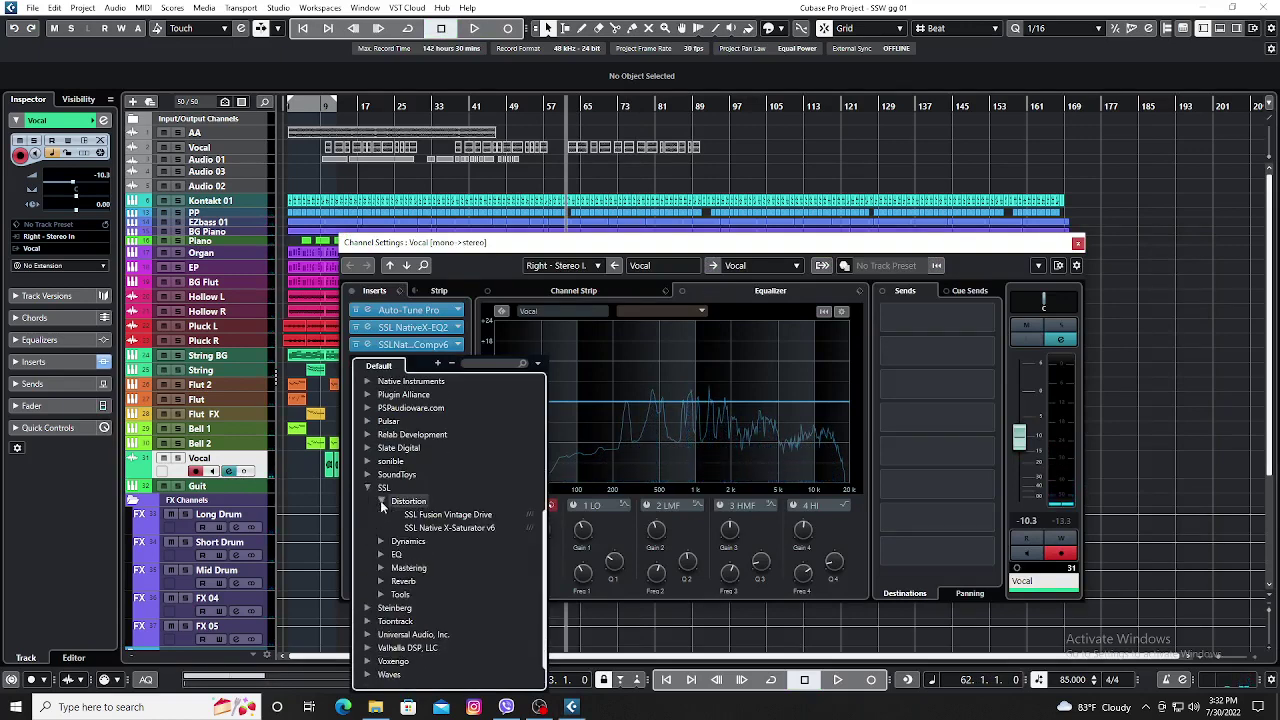
pyautogui.click(455, 527)
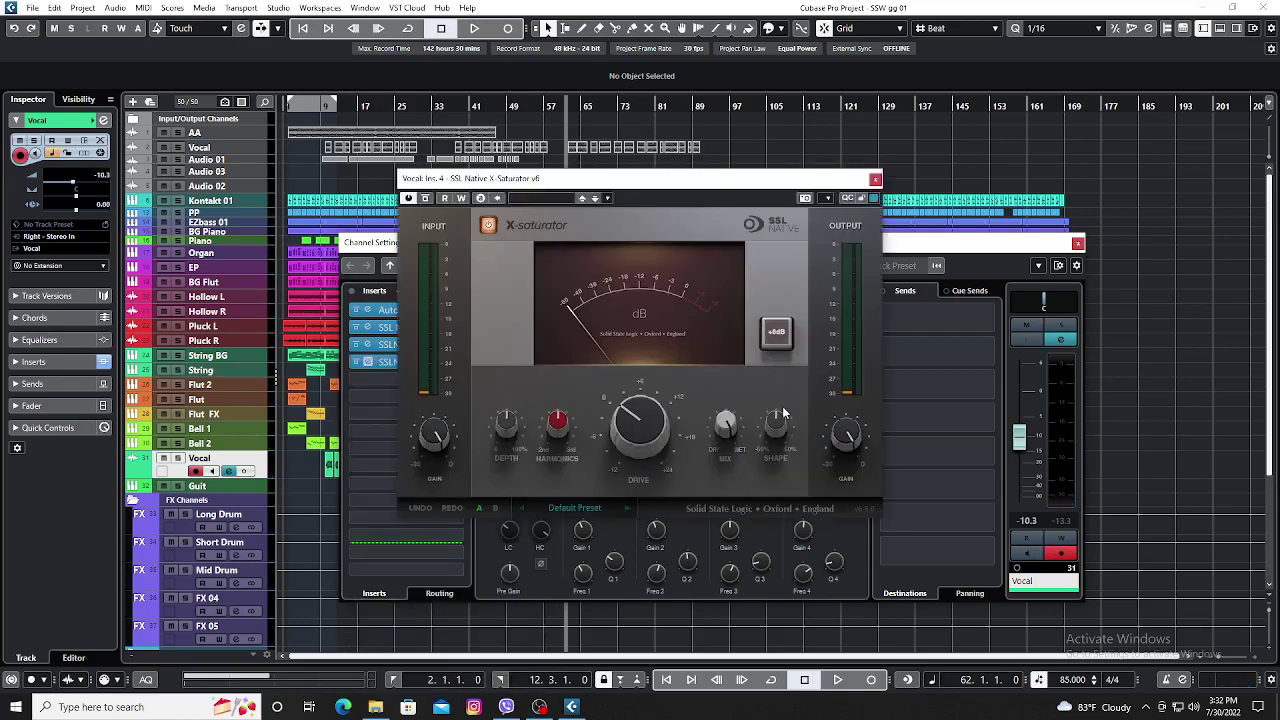
# While the song plays, raise the X-Saturator's drive and lower its output gain to about -7.3, comparing with the effect switched off.
pyautogui.press('space')
pyautogui.moveTo(655, 425)
pyautogui.mouseDown()
pyautogui.moveTo(648, 440)
pyautogui.moveTo(648, 418)
pyautogui.mouseUp()
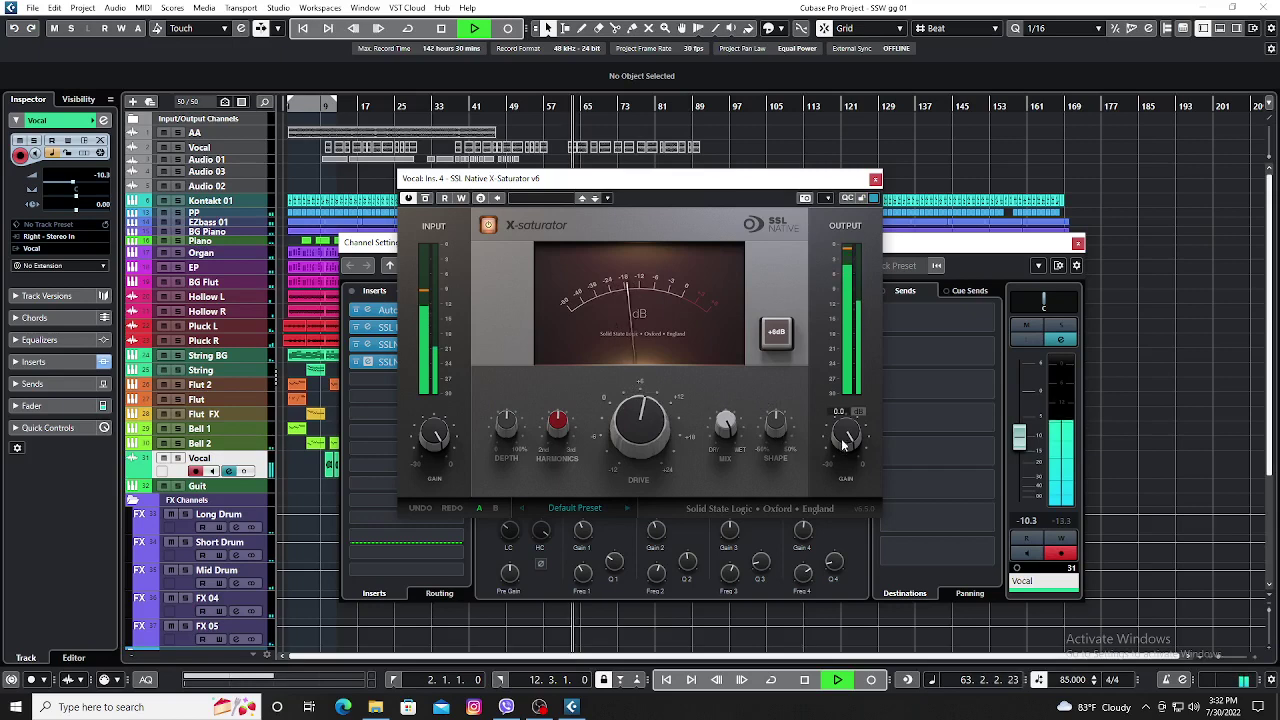
pyautogui.moveTo(841, 438); pyautogui.dragTo(840, 478)
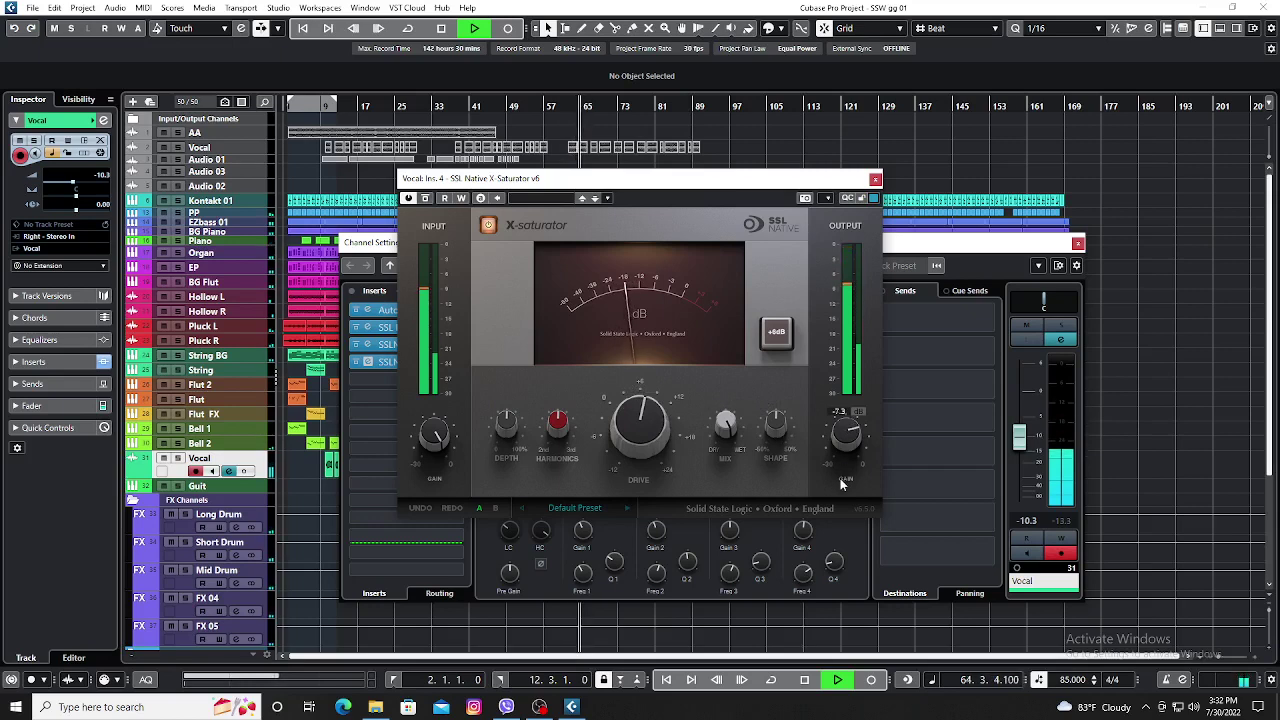
pyautogui.moveTo(631, 432)
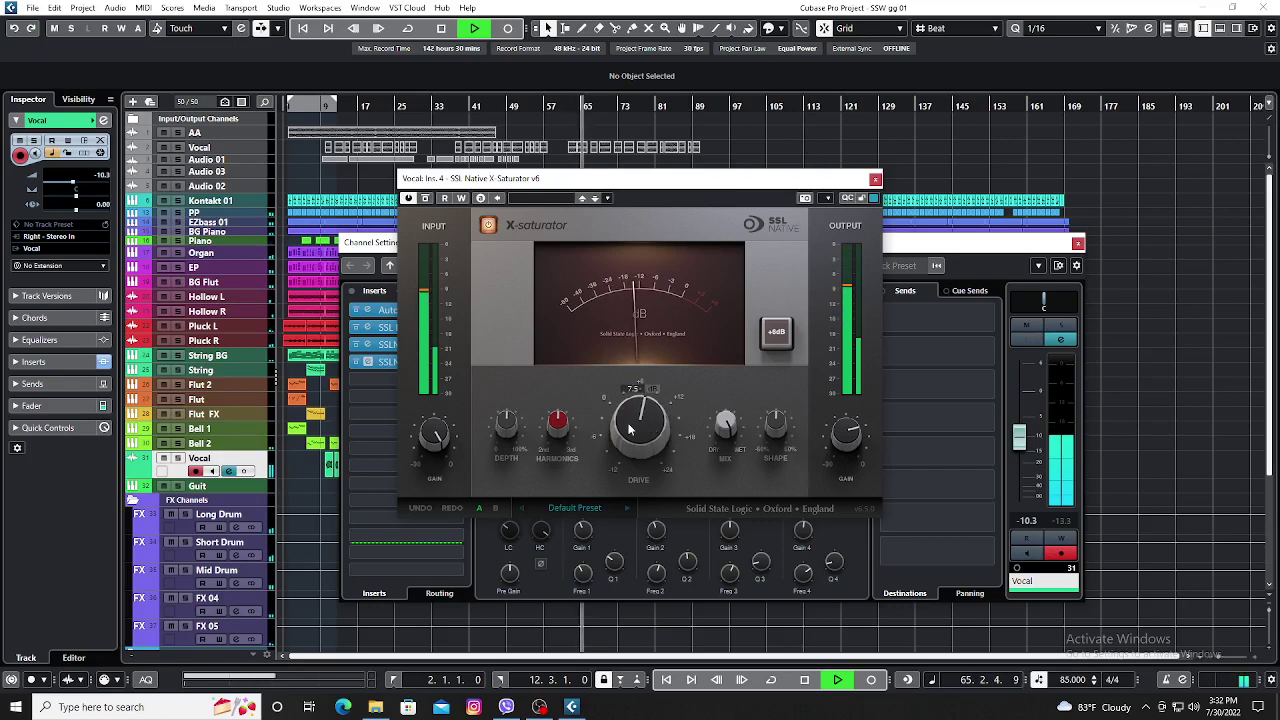
pyautogui.click(488, 226)
pyautogui.click(488, 226)
# Raise the X-Saturator's depth to about 74% and shift its harmonics towards the 3rd.
pyautogui.moveTo(511, 426)
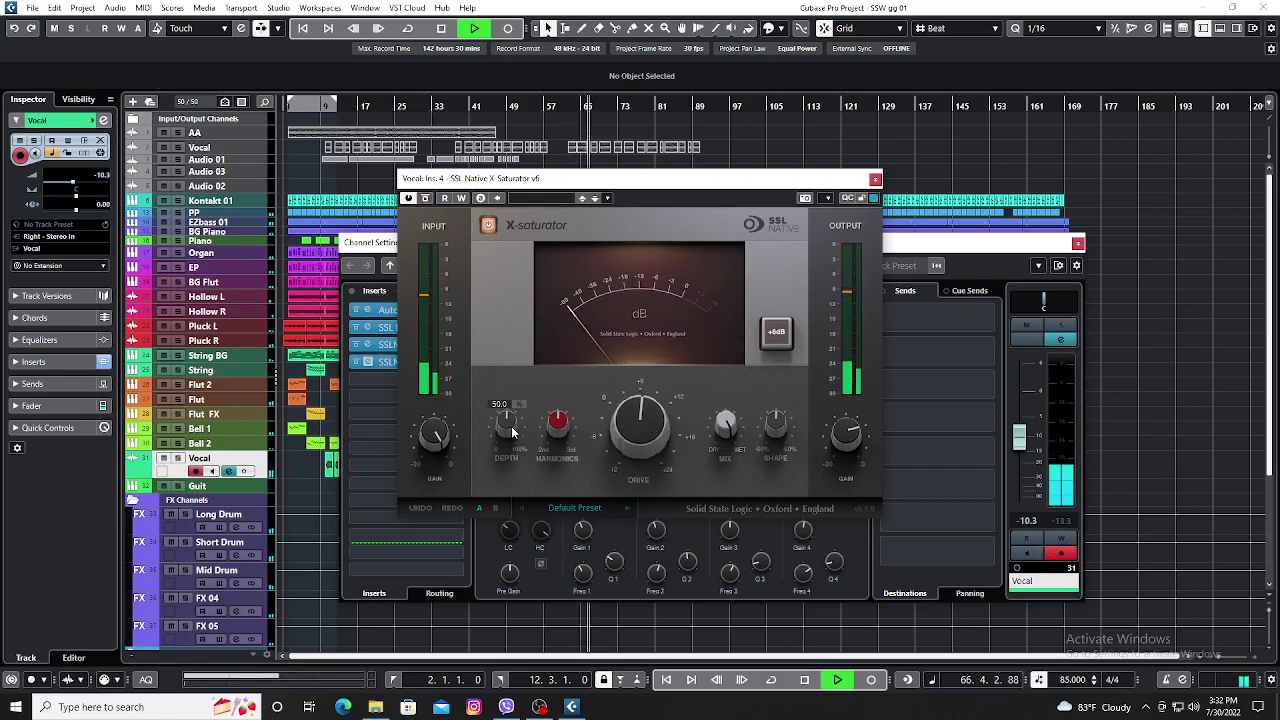
pyautogui.moveTo(510, 424); pyautogui.dragTo(522, 408)
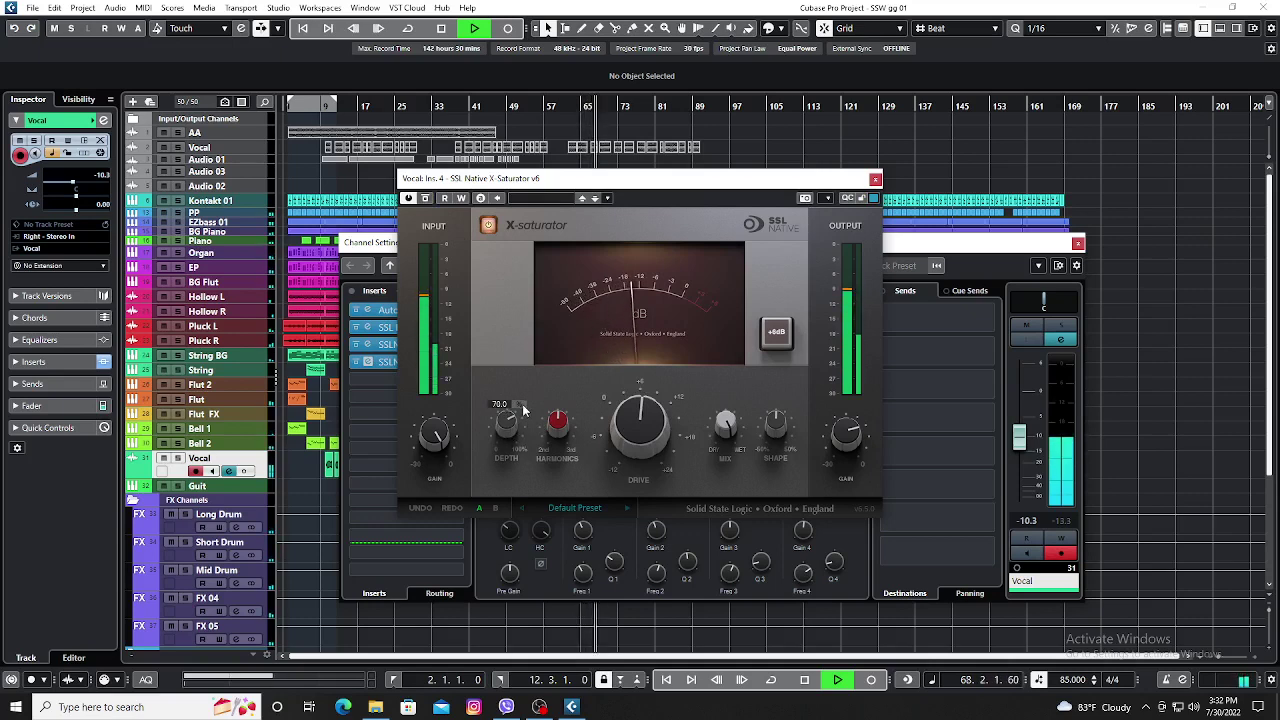
pyautogui.moveTo(561, 420); pyautogui.dragTo(574, 391)
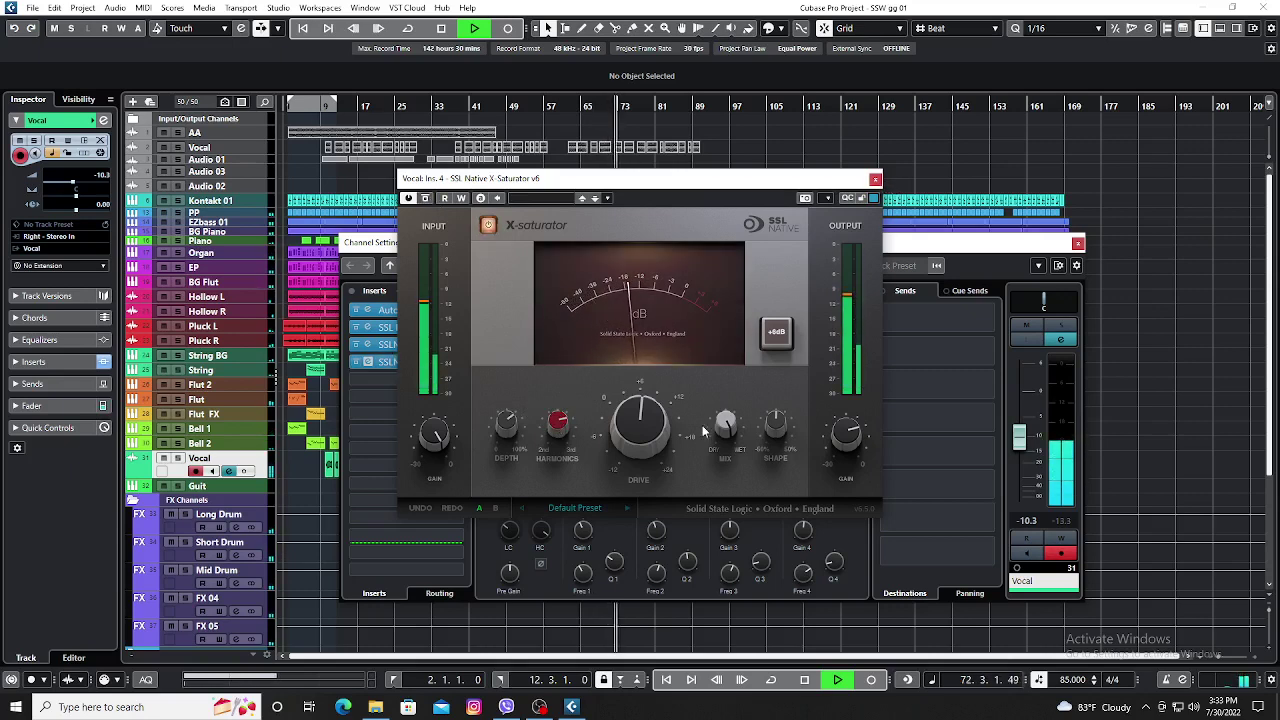
pyautogui.moveTo(565, 425); pyautogui.dragTo(522, 393)
pyautogui.moveTo(508, 437)
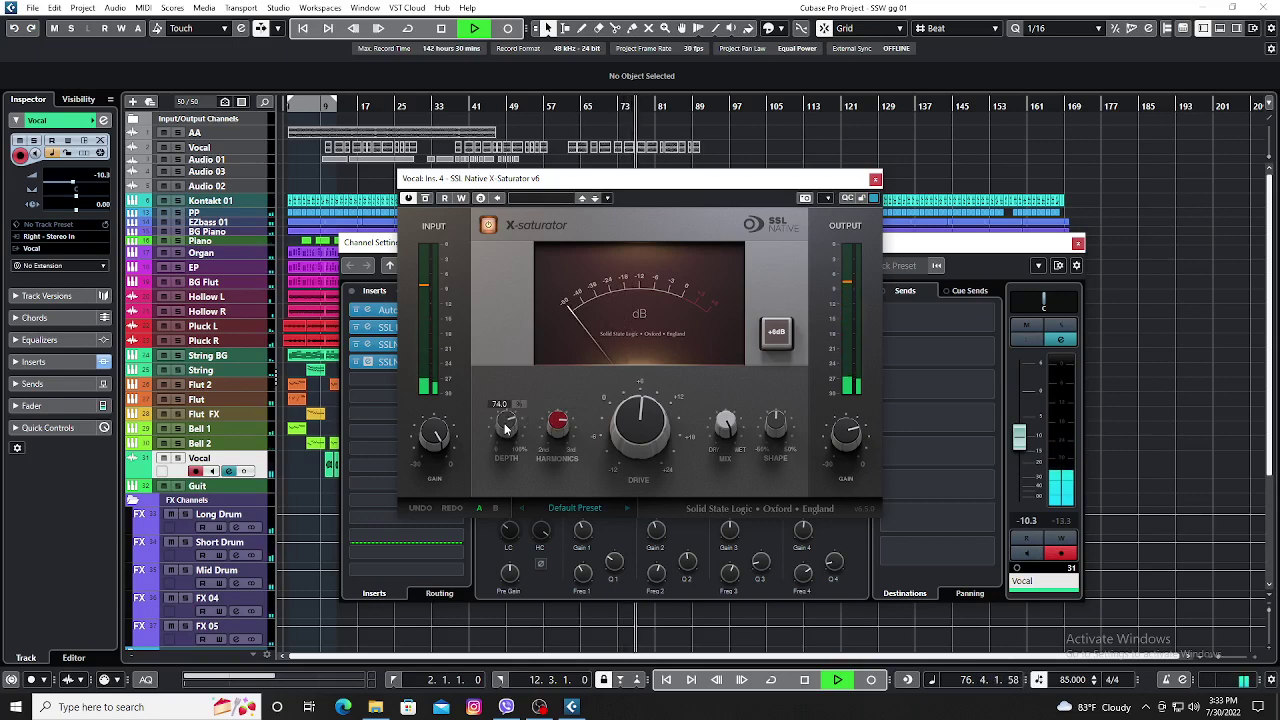
# Compare the playing vocal with the X-Saturator bypassed and active, and close the plug-in and the Vocal channel settings.
pyautogui.moveTo(851, 447)
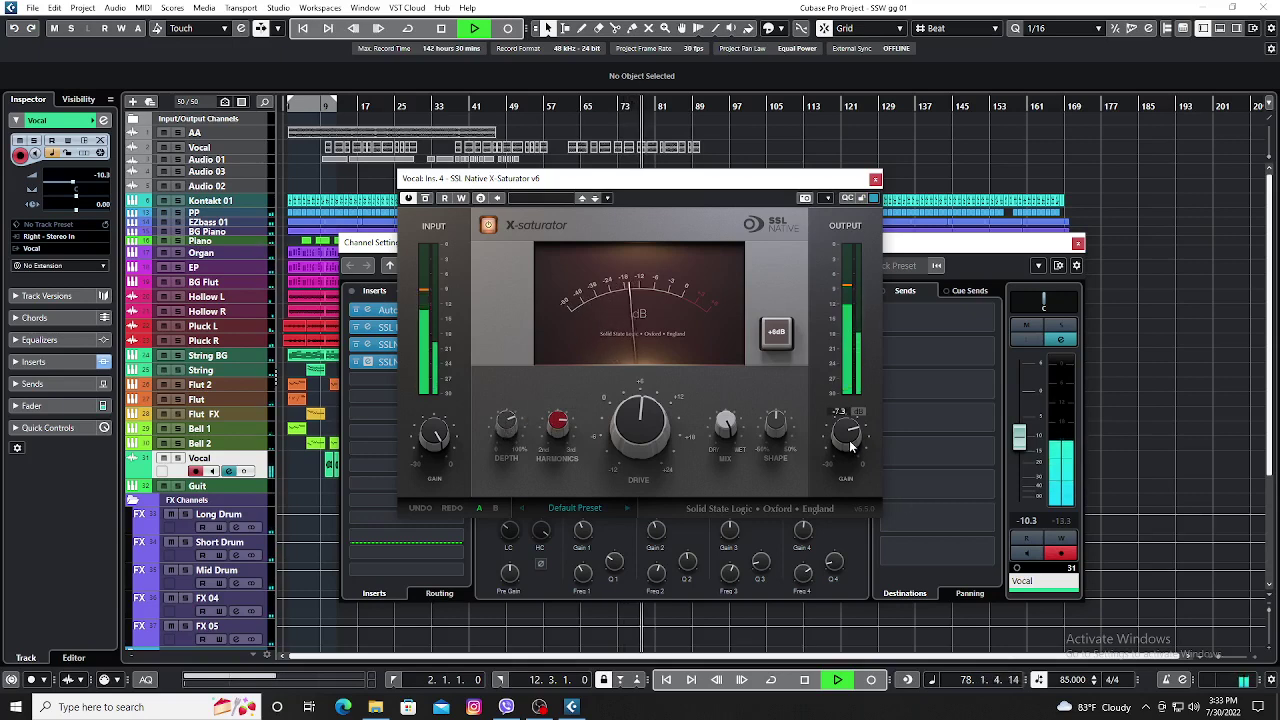
pyautogui.click(425, 198)
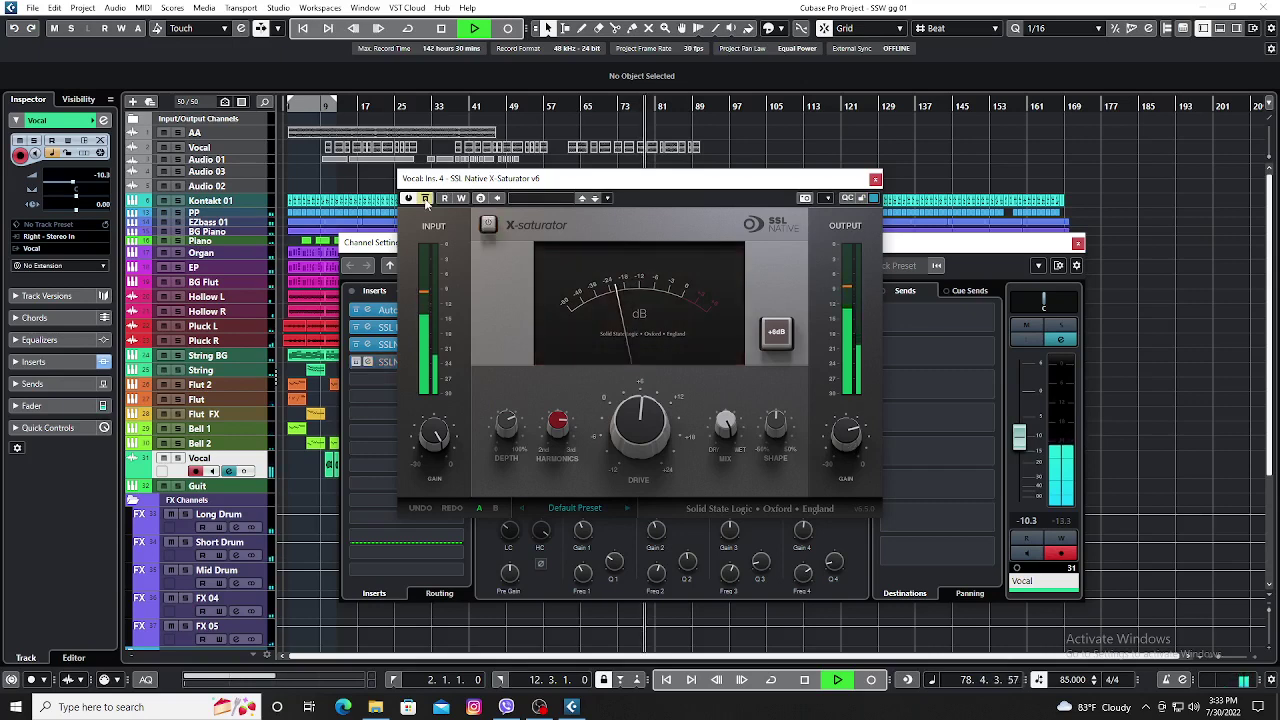
pyautogui.click(425, 198)
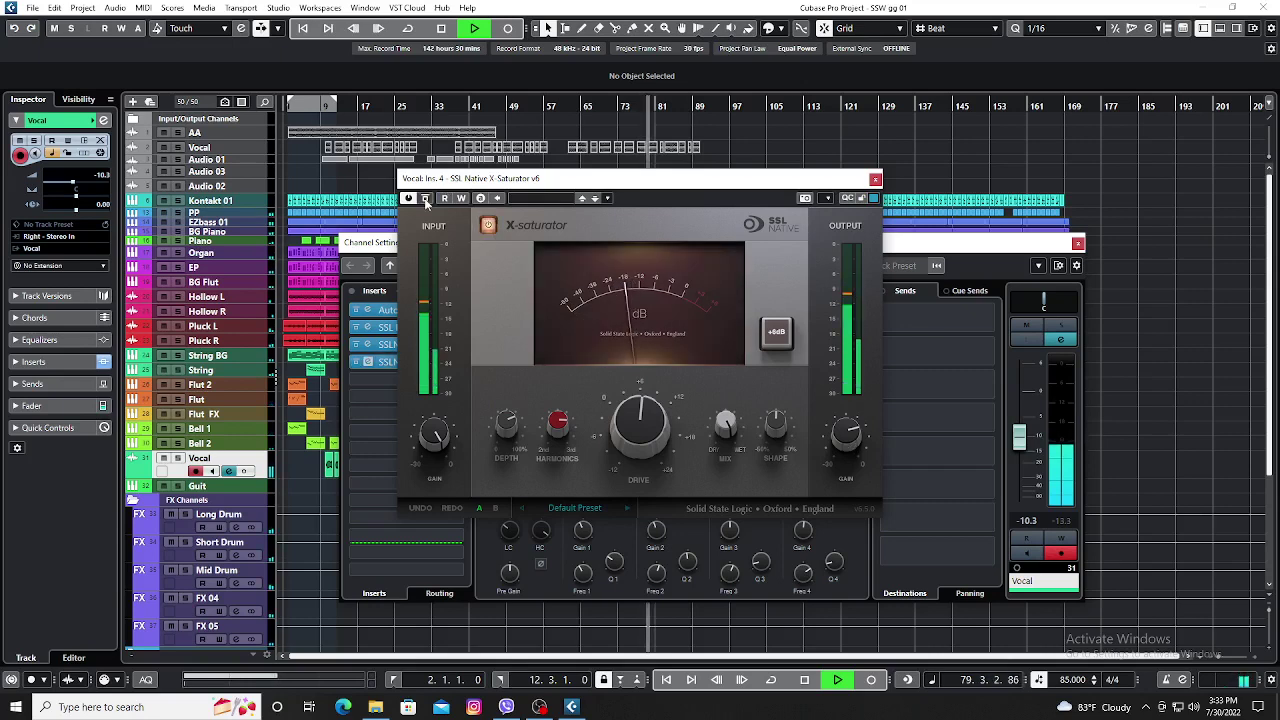
pyautogui.click(875, 179)
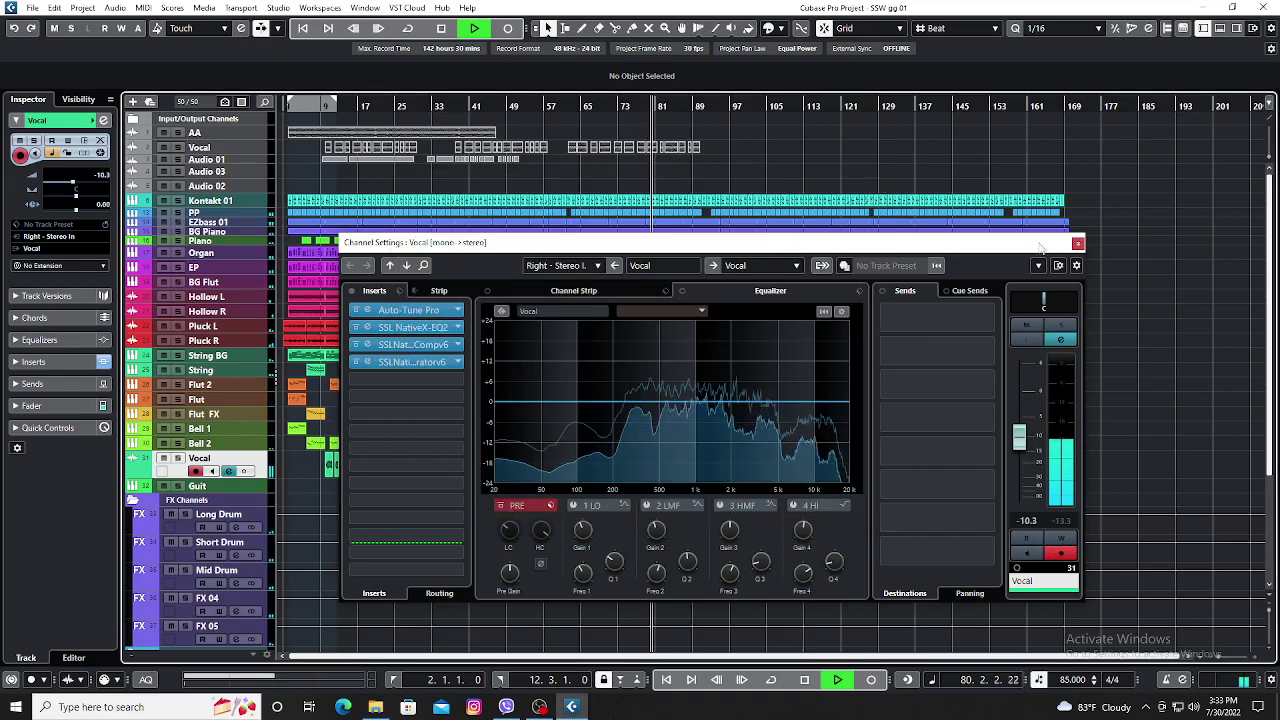
pyautogui.click(1077, 243)
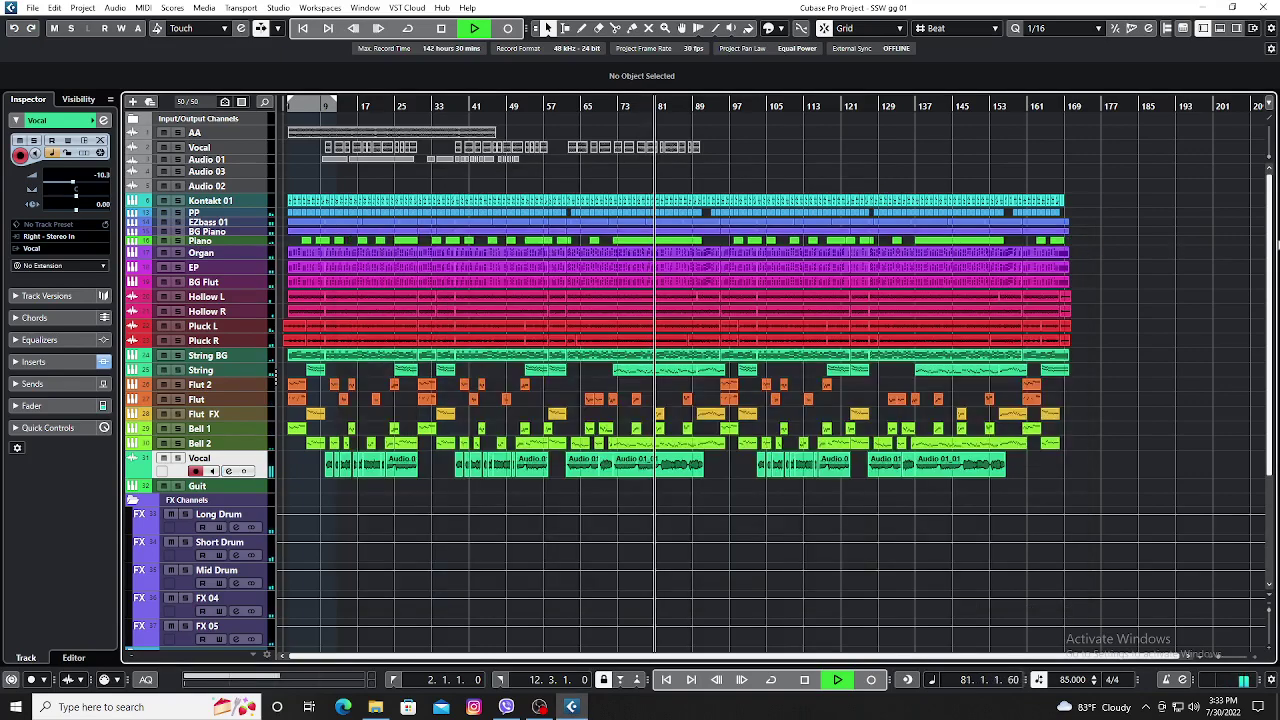
# Stop playback and add three stereo effect tracks with no effect below FX 05, routed to the Mix Bus inside the FX folder.
pyautogui.scroll(-2, 1270, 290)
pyautogui.scroll(-2, 1270, 295)
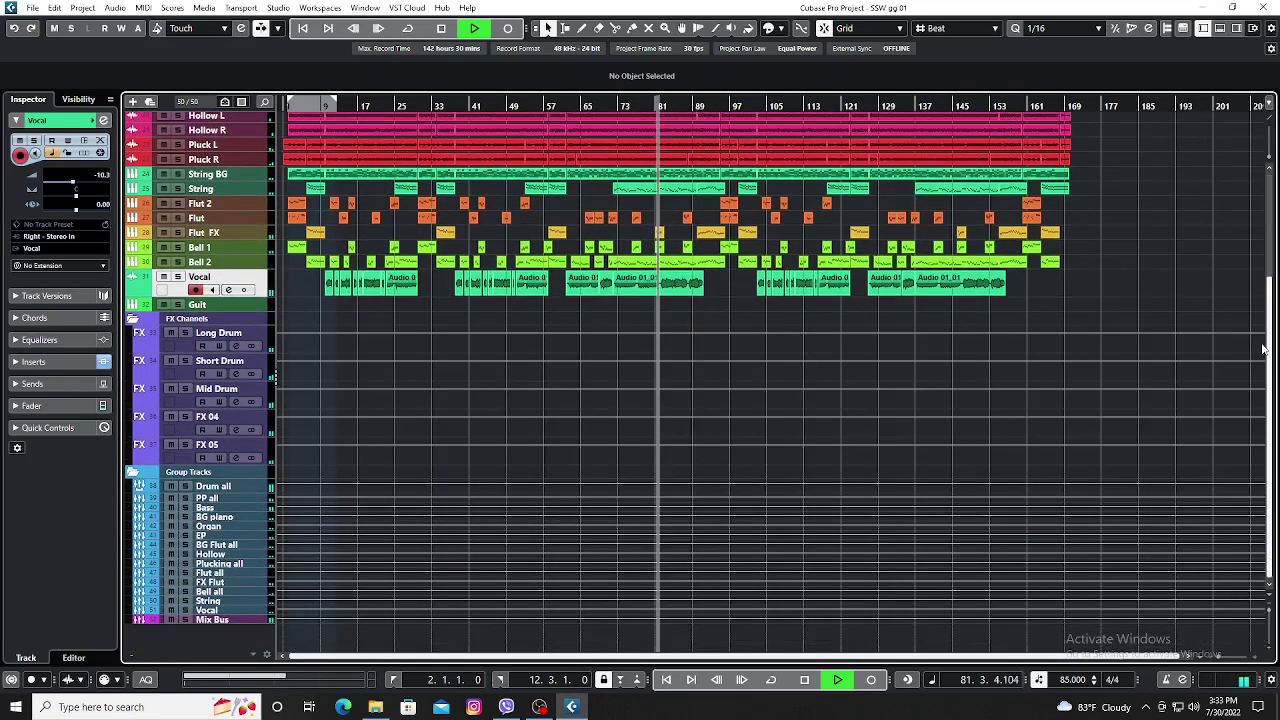
pyautogui.click(153, 457)
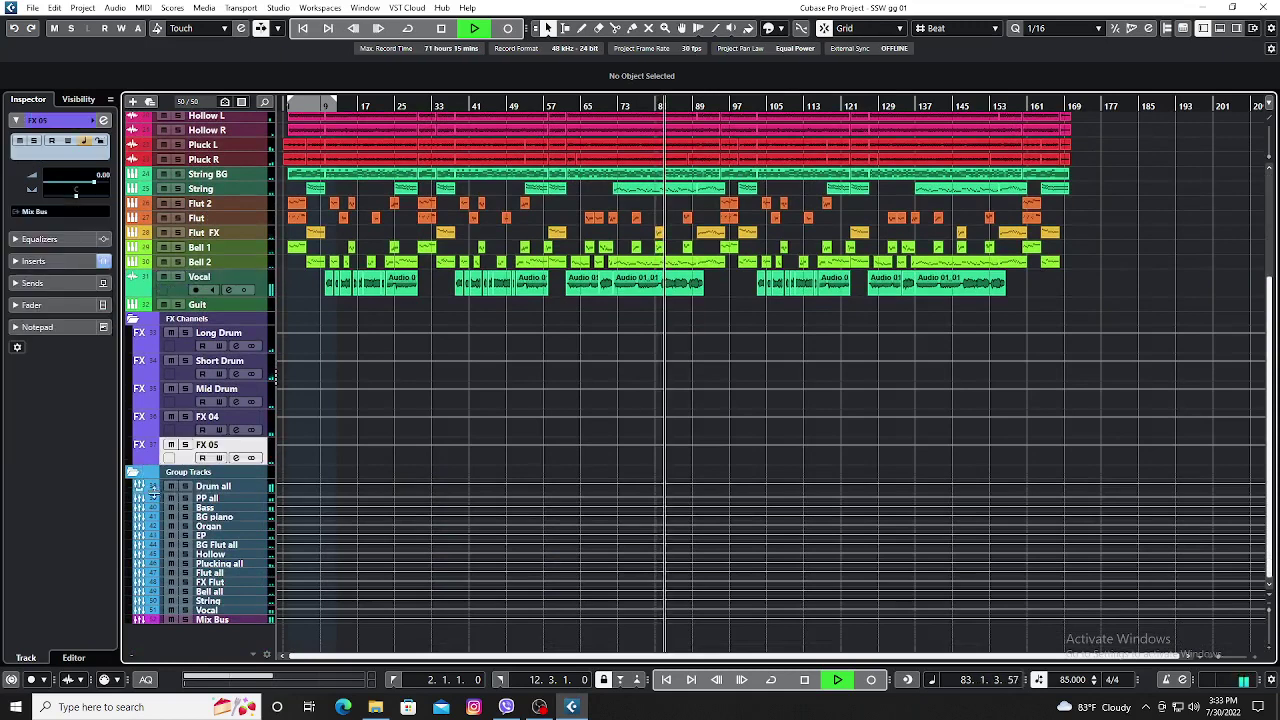
pyautogui.click(184, 296)
pyautogui.press('space')
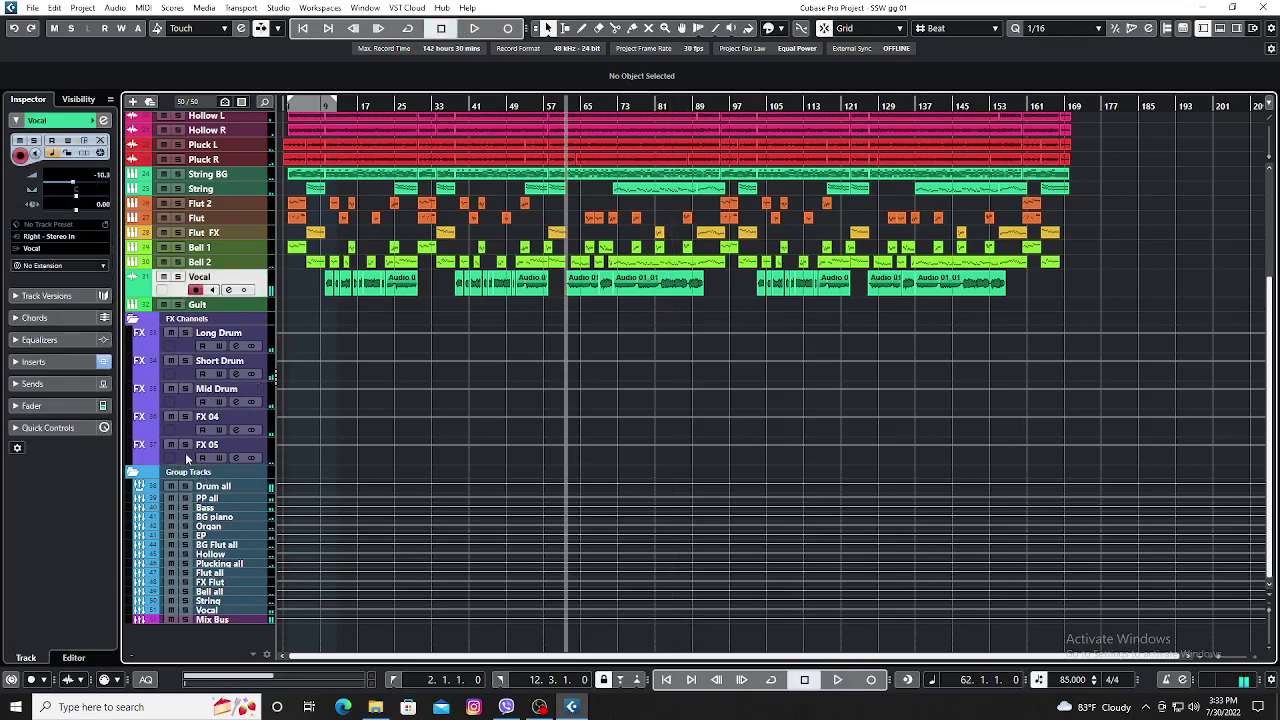
pyautogui.click(185, 452)
pyautogui.rightClick(197, 641)
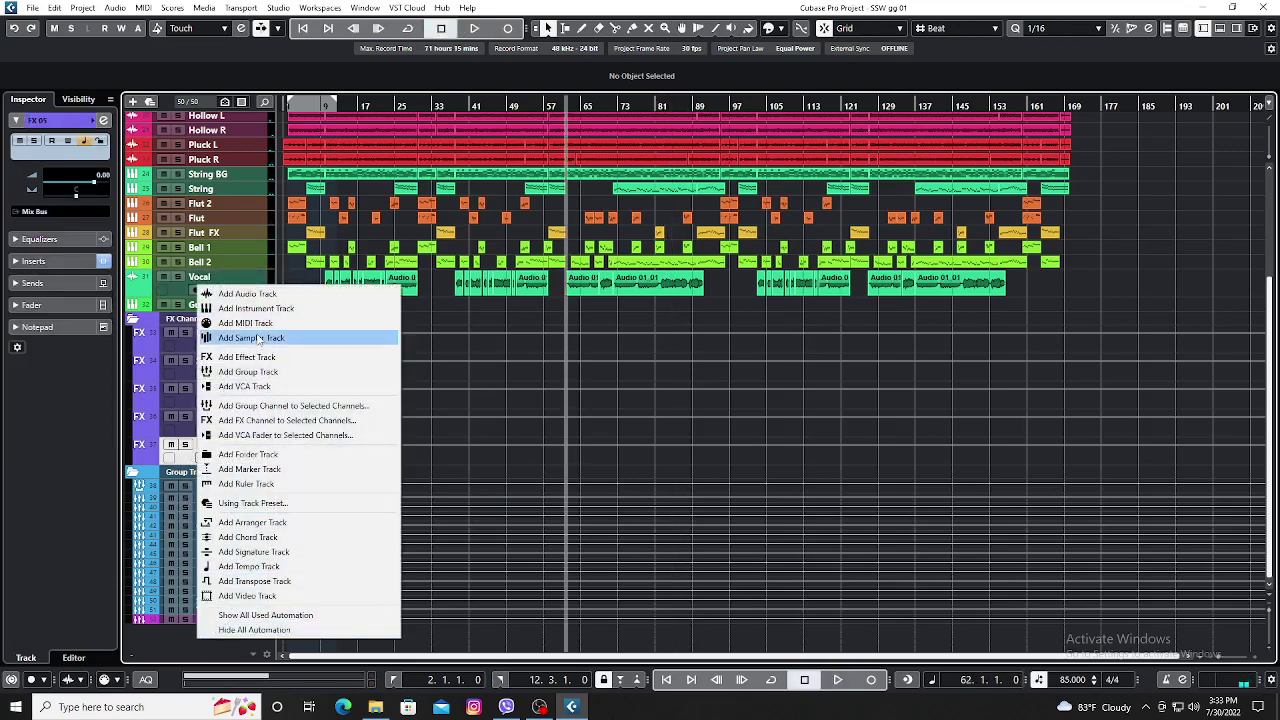
pyautogui.click(228, 357)
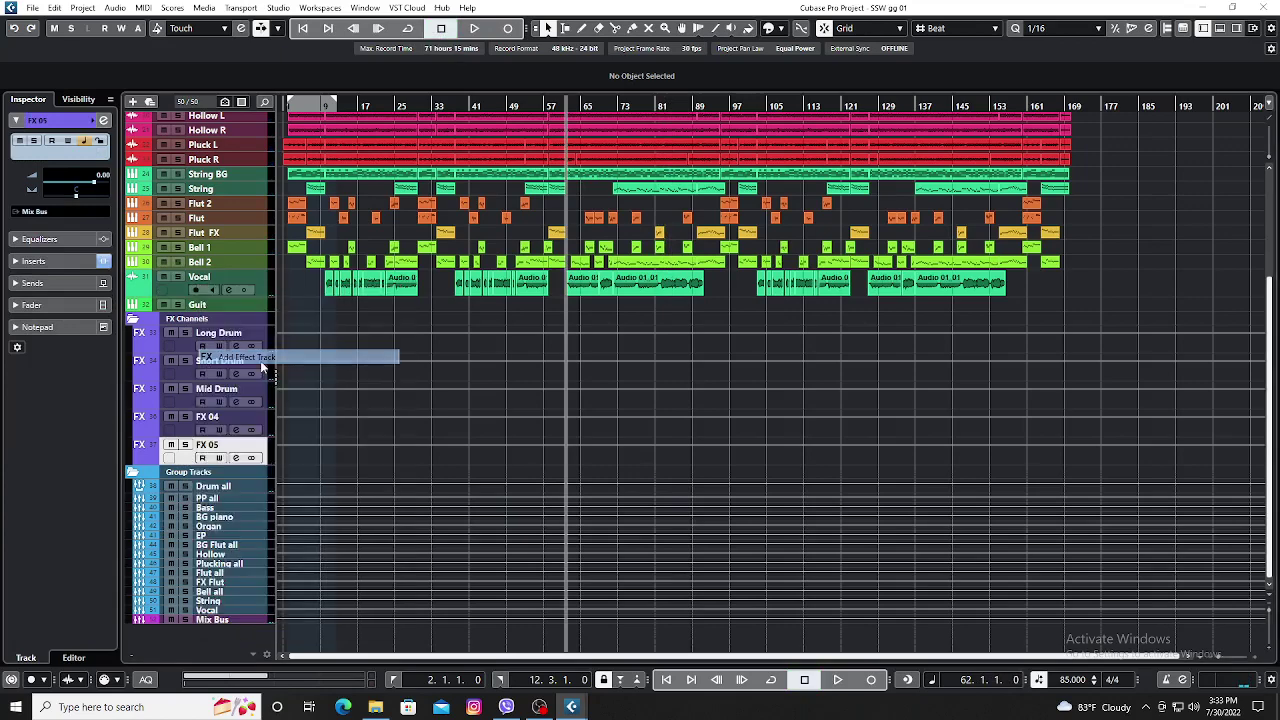
pyautogui.click(738, 346)
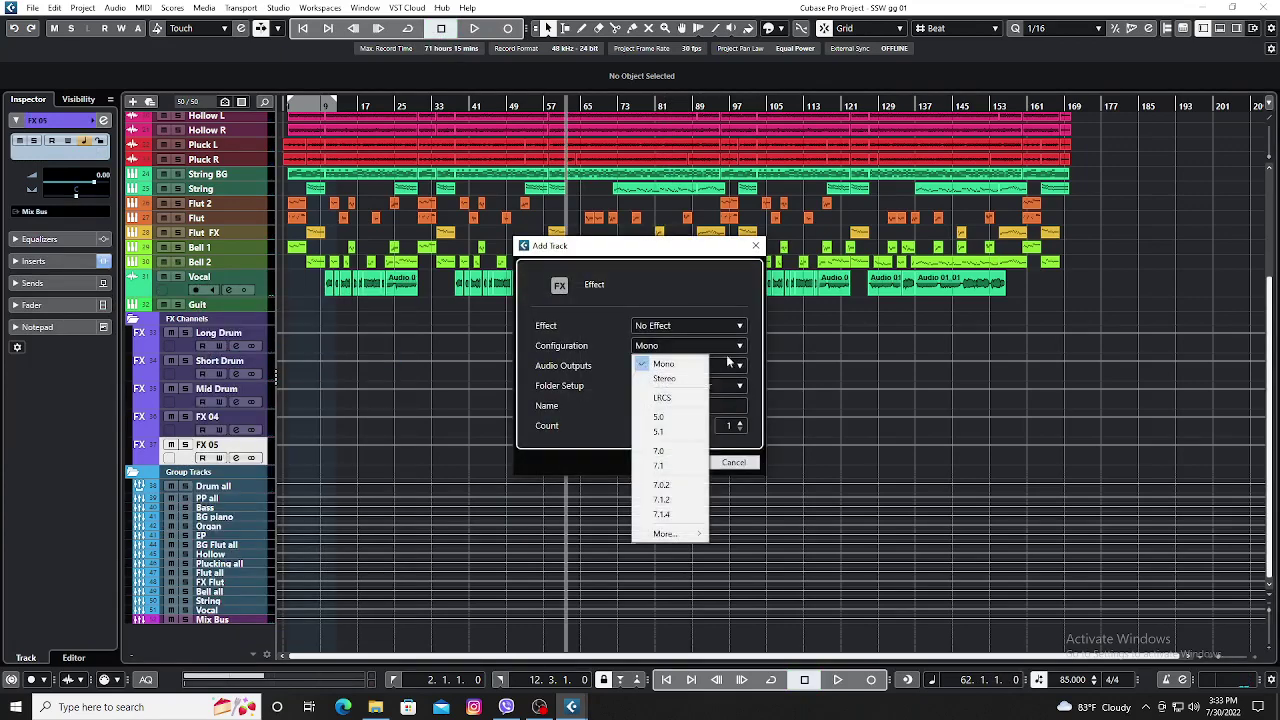
pyautogui.click(680, 374)
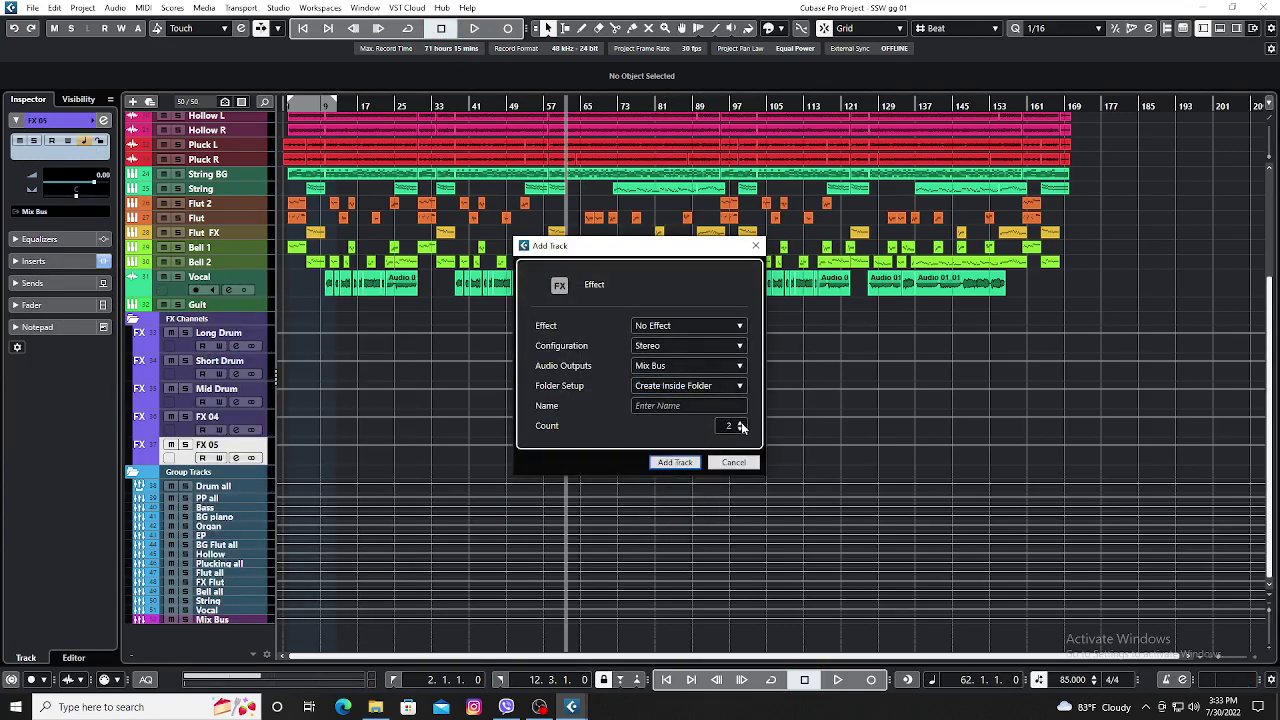
pyautogui.click(677, 463)
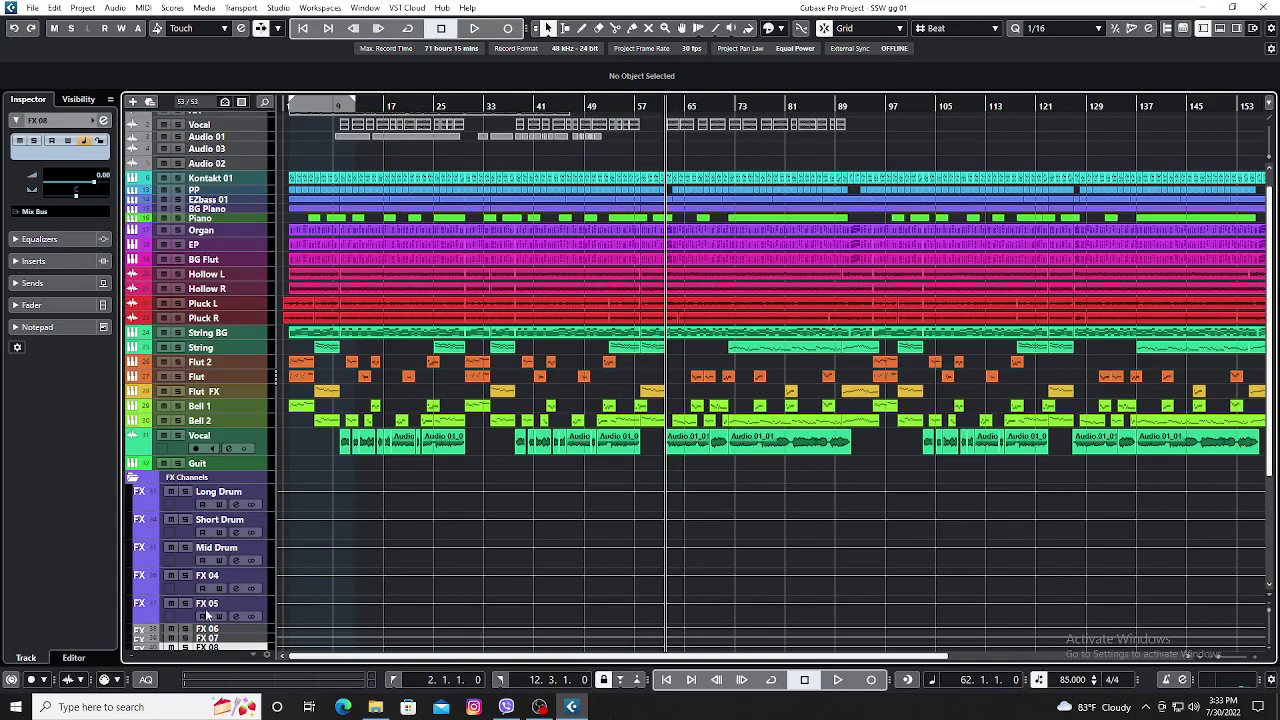
# Enlarge the FX 06 track's height so that its track controls are accessible.
pyautogui.click(181, 616)
pyautogui.click(257, 630)
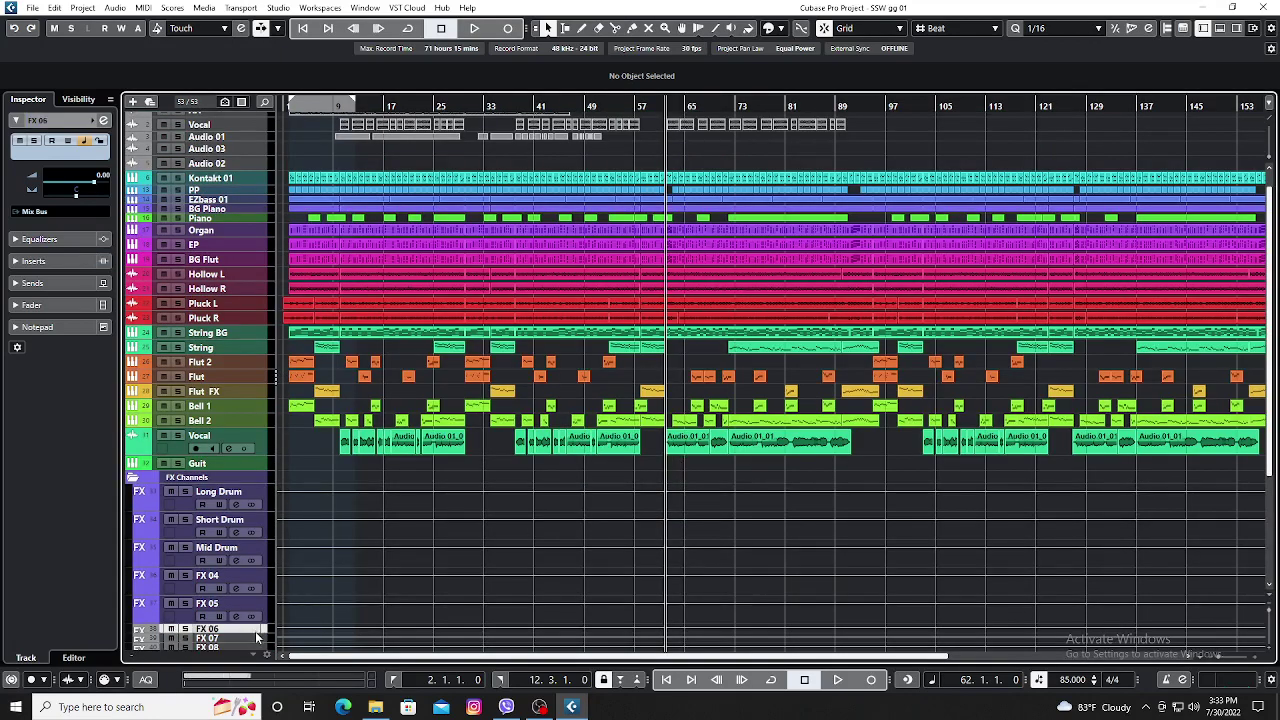
pyautogui.moveTo(256, 633); pyautogui.dragTo(249, 651)
pyautogui.scroll(-4, 398, 600)
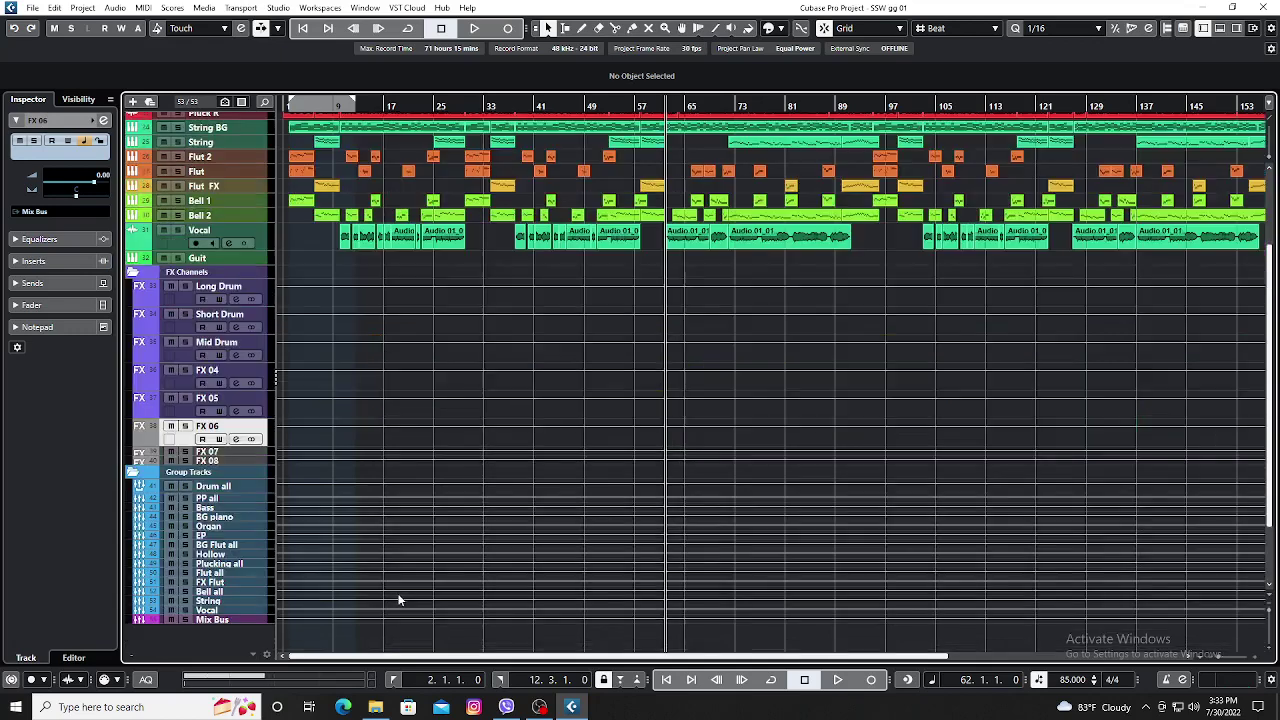
# Insert Steinberg's REVelation reverb in the first insert slot of the FX 06 channel.
pyautogui.click(237, 439)
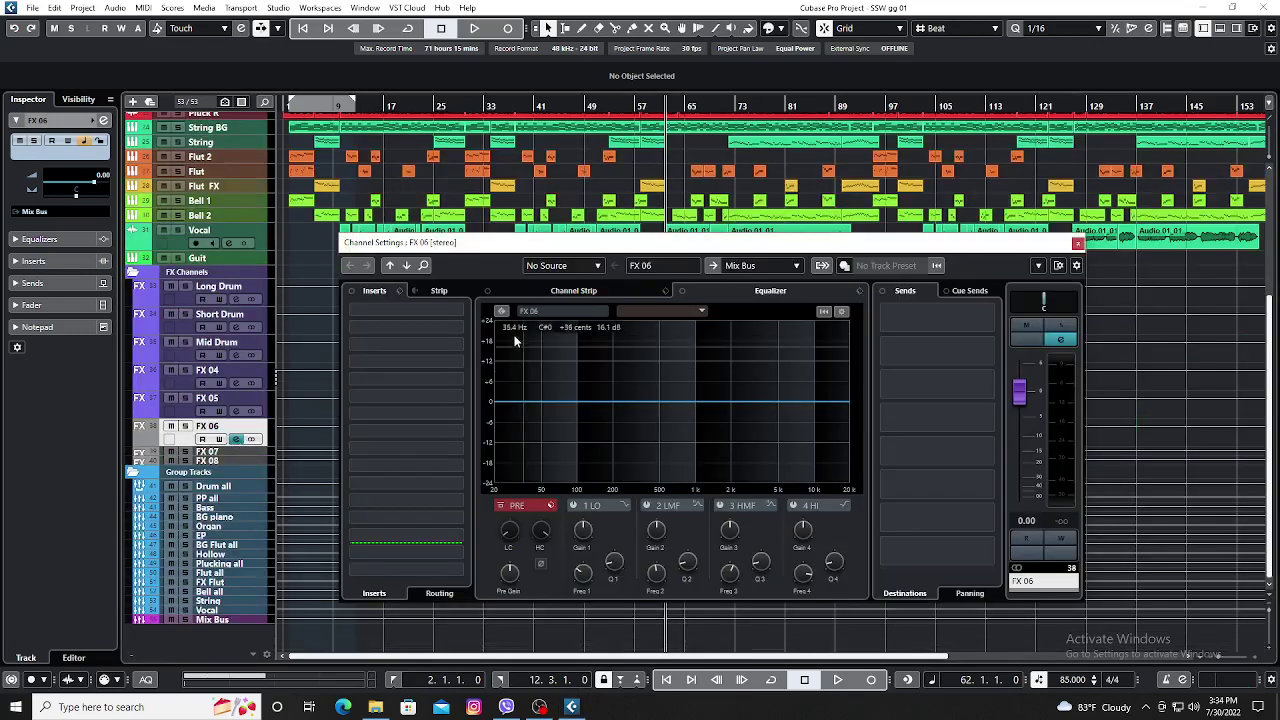
pyautogui.click(460, 311)
pyautogui.scroll(-3, 441, 485)
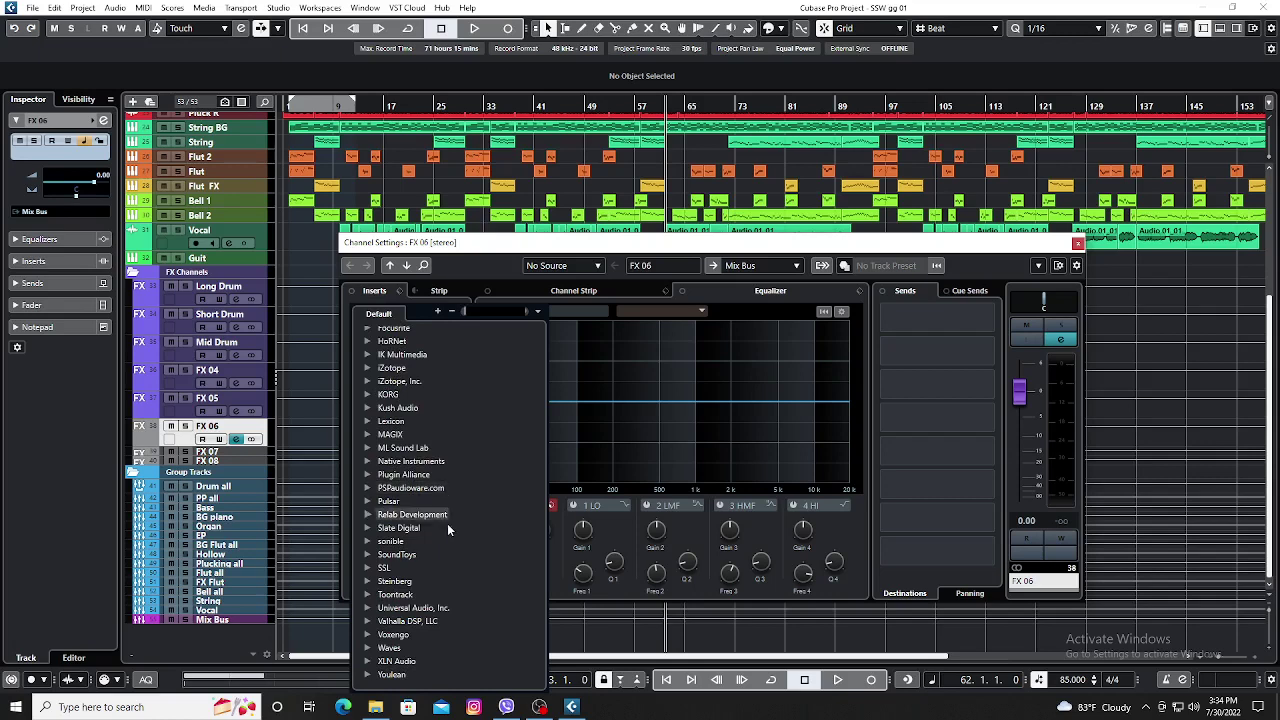
pyautogui.click(370, 581)
pyautogui.scroll(-5, 380, 555)
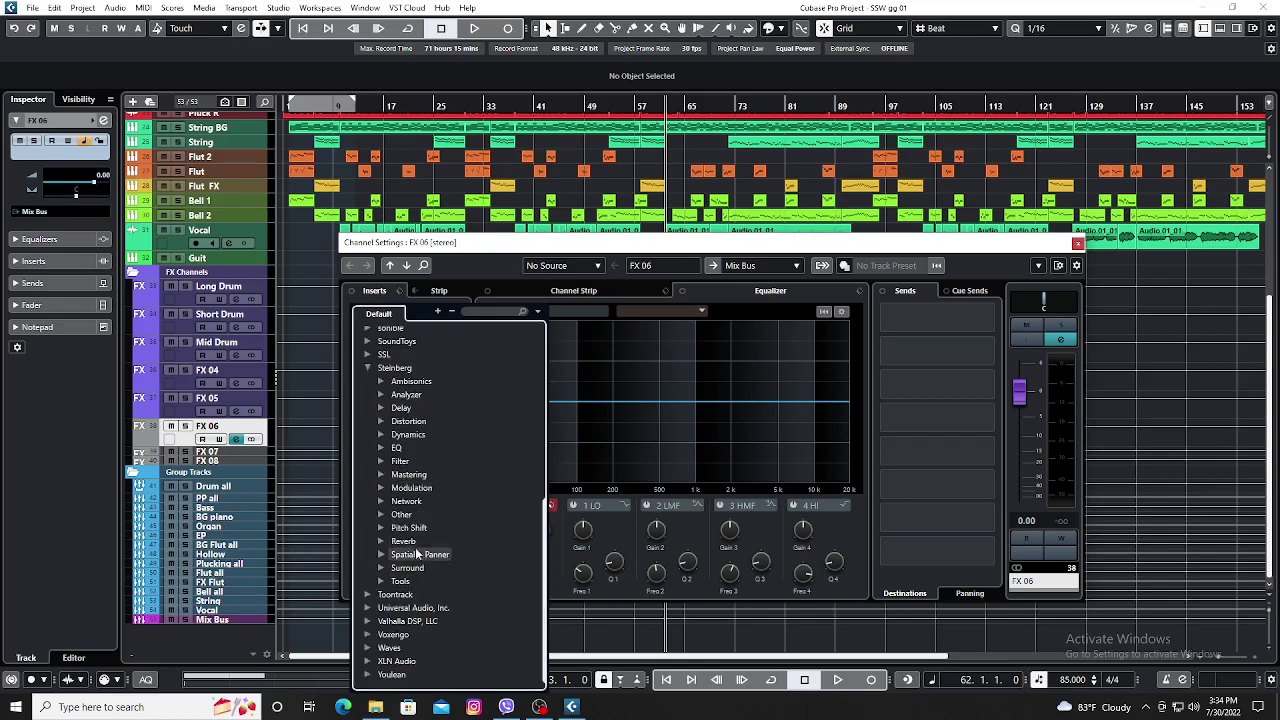
pyautogui.click(380, 540)
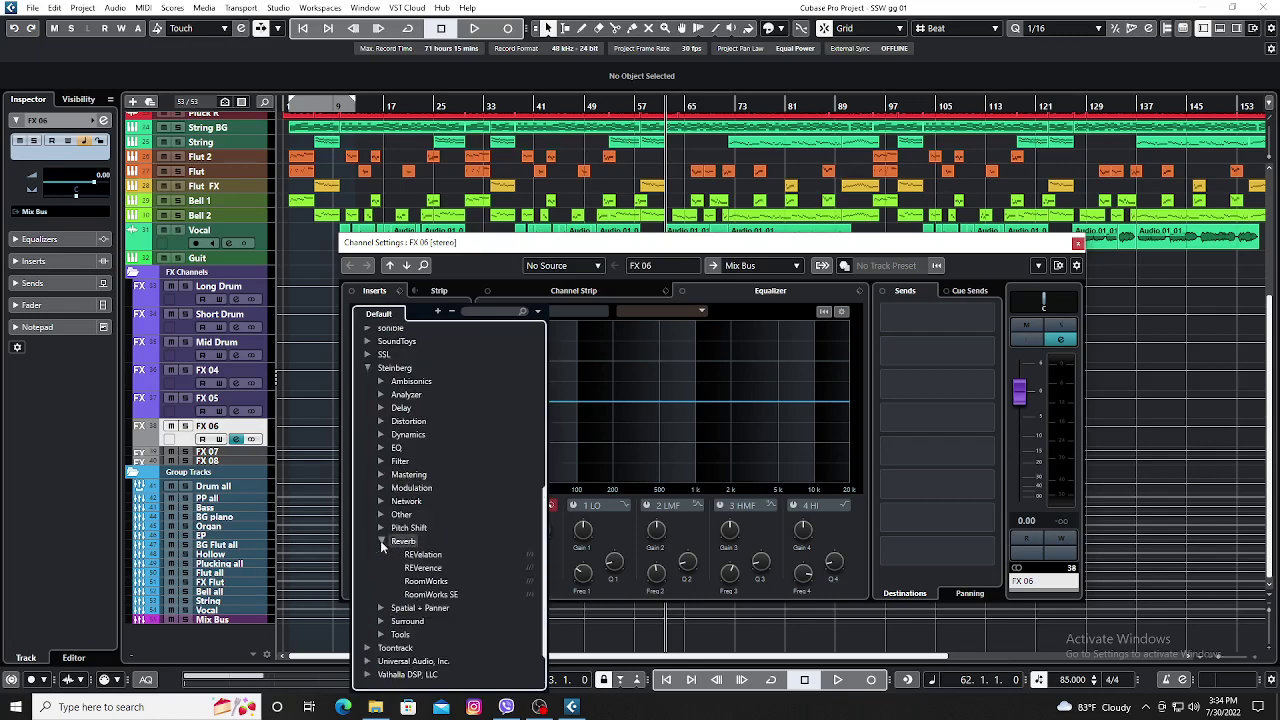
pyautogui.click(445, 550)
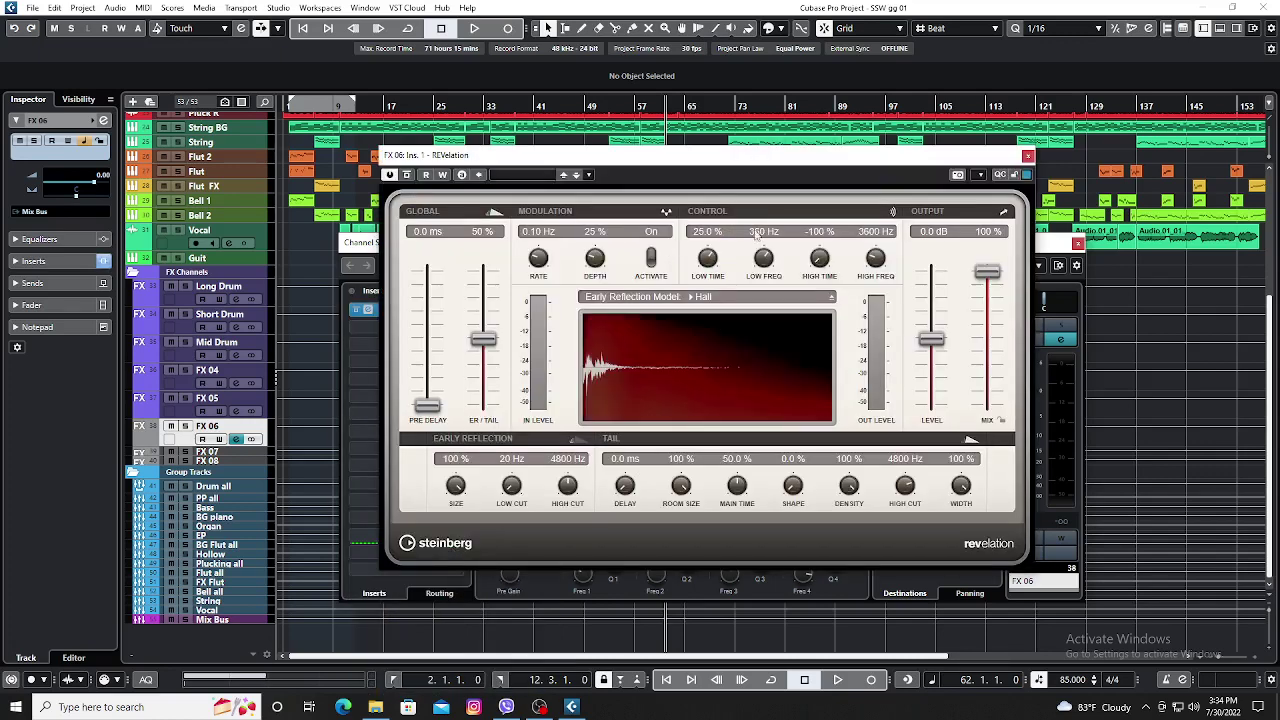
# Load the Vocal Chamber 011 preset into the REVelation reverb on FX 06.
pyautogui.click(590, 177)
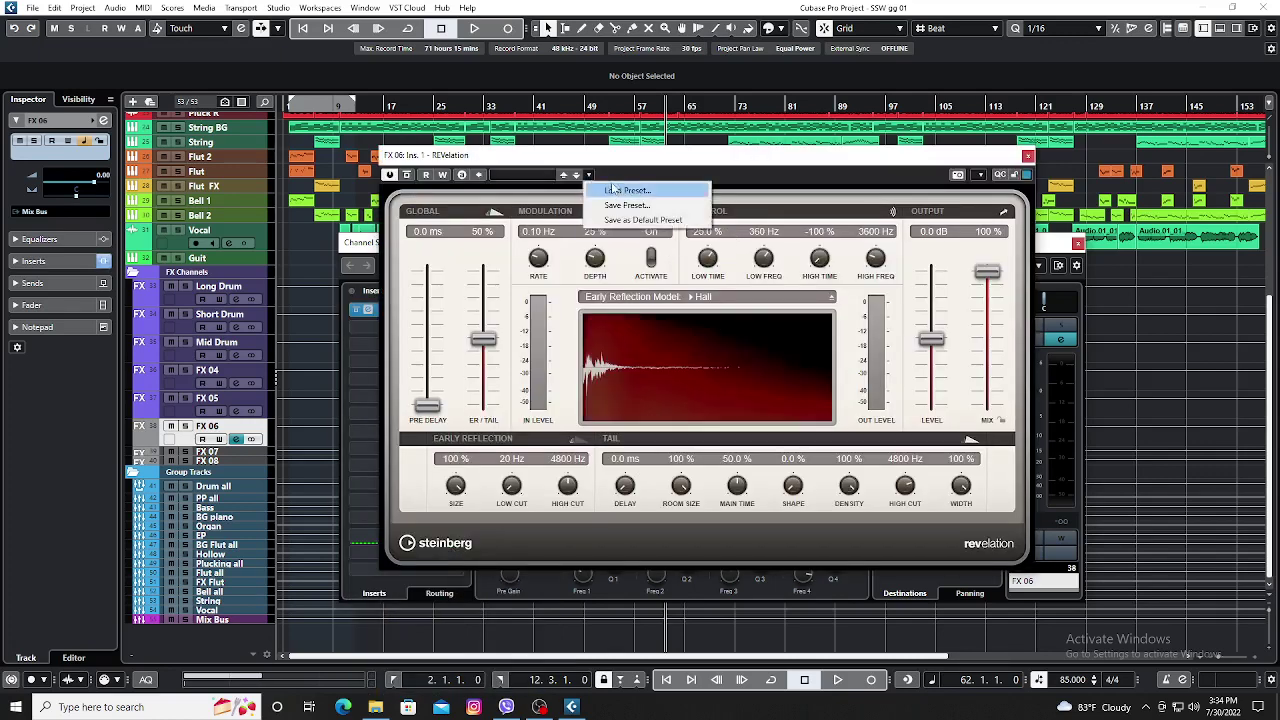
pyautogui.click(615, 184)
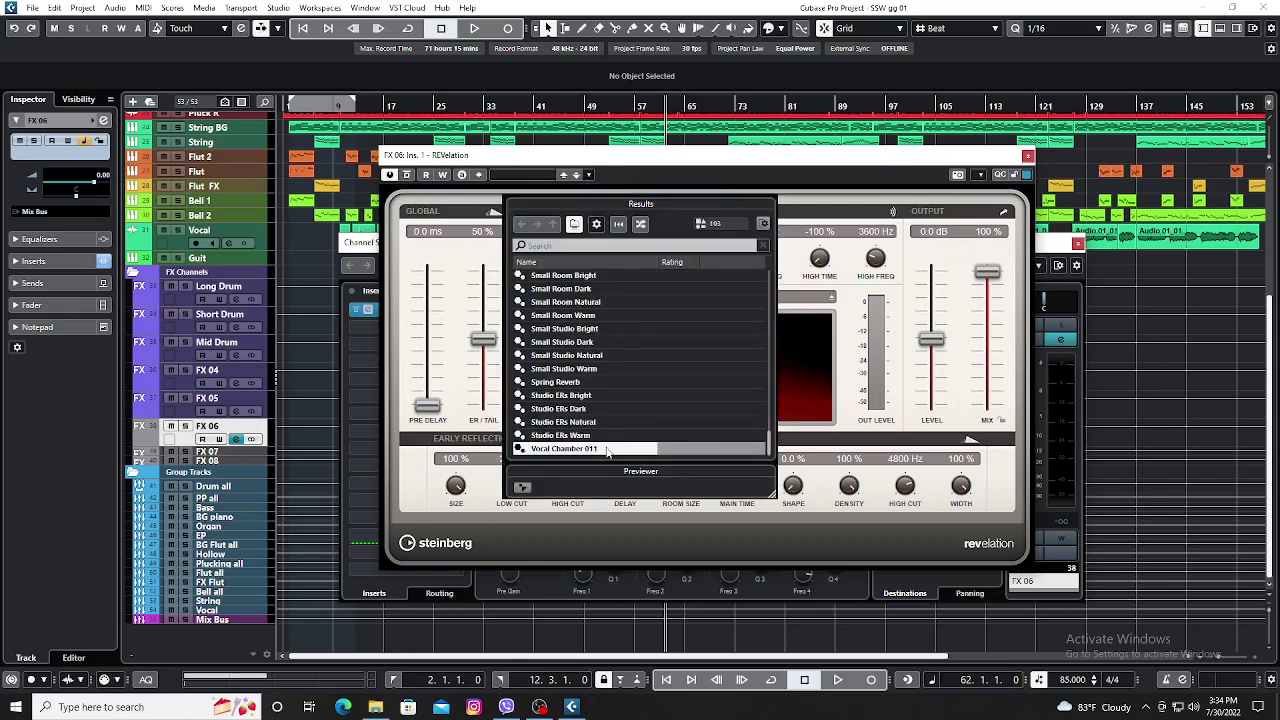
pyautogui.doubleClick(606, 449)
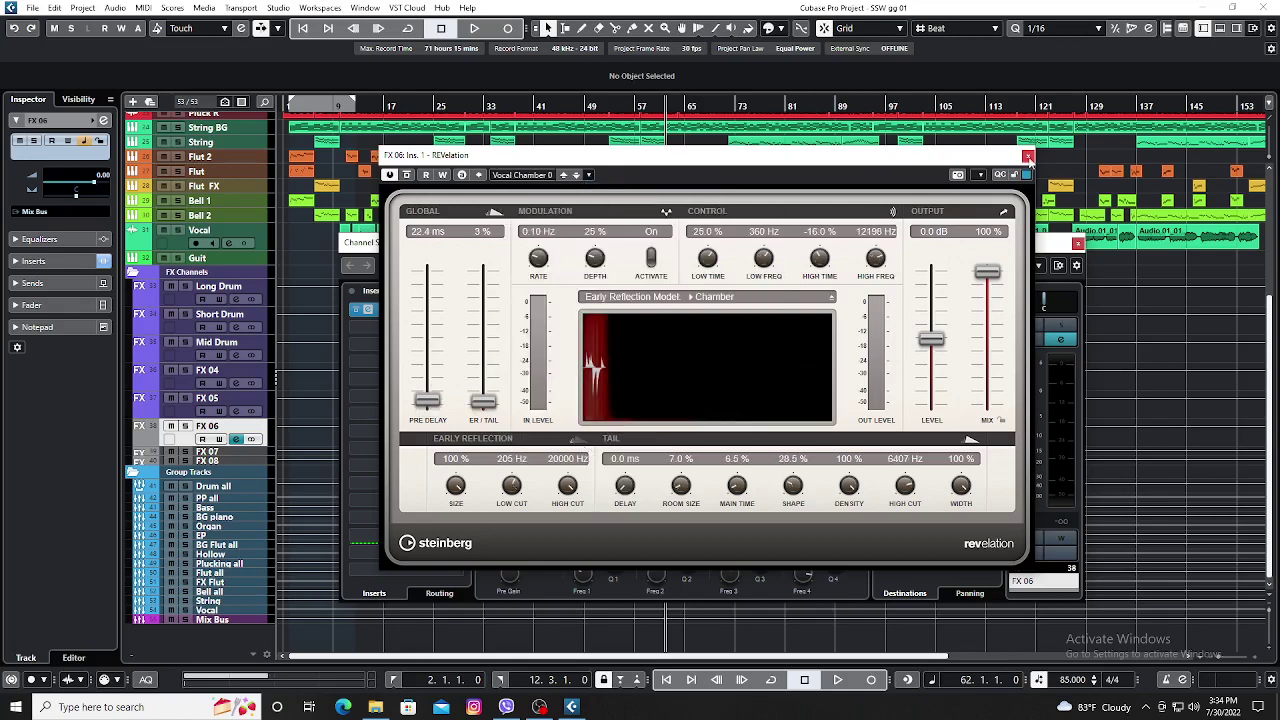
# Close the REVelation editor and the FX 06 channel settings.
pyautogui.click(1028, 156)
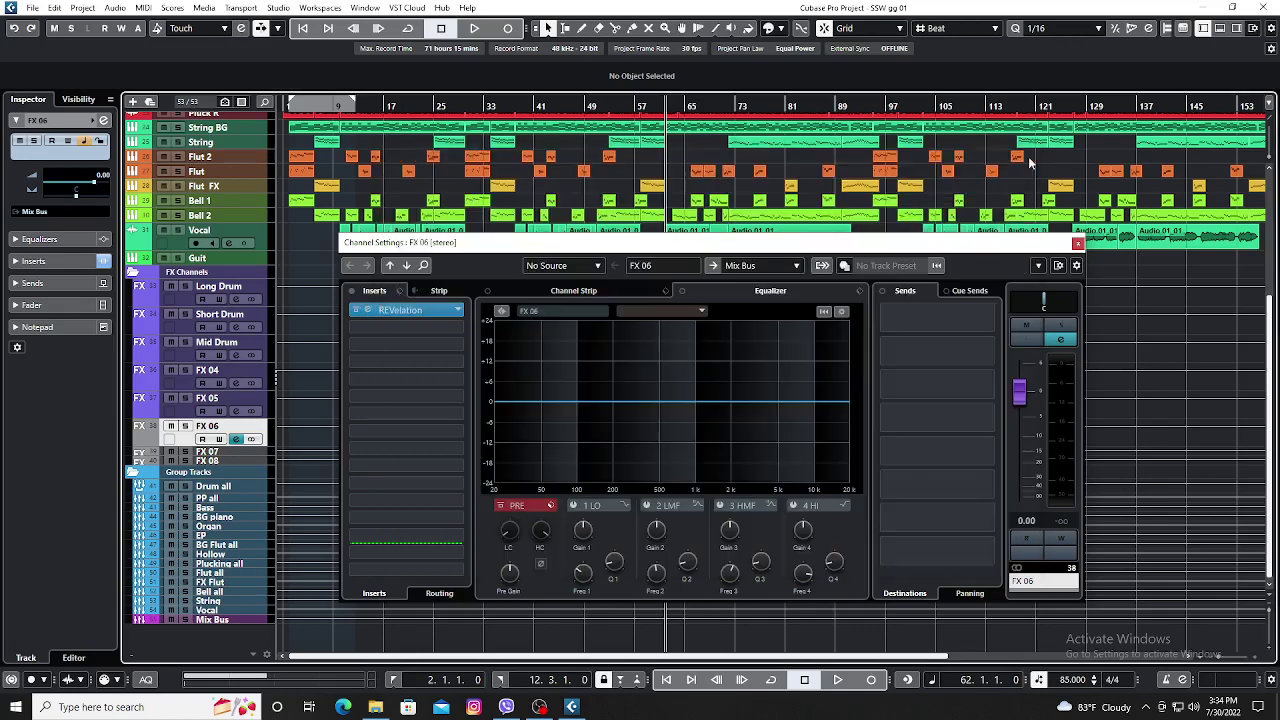
pyautogui.click(369, 310)
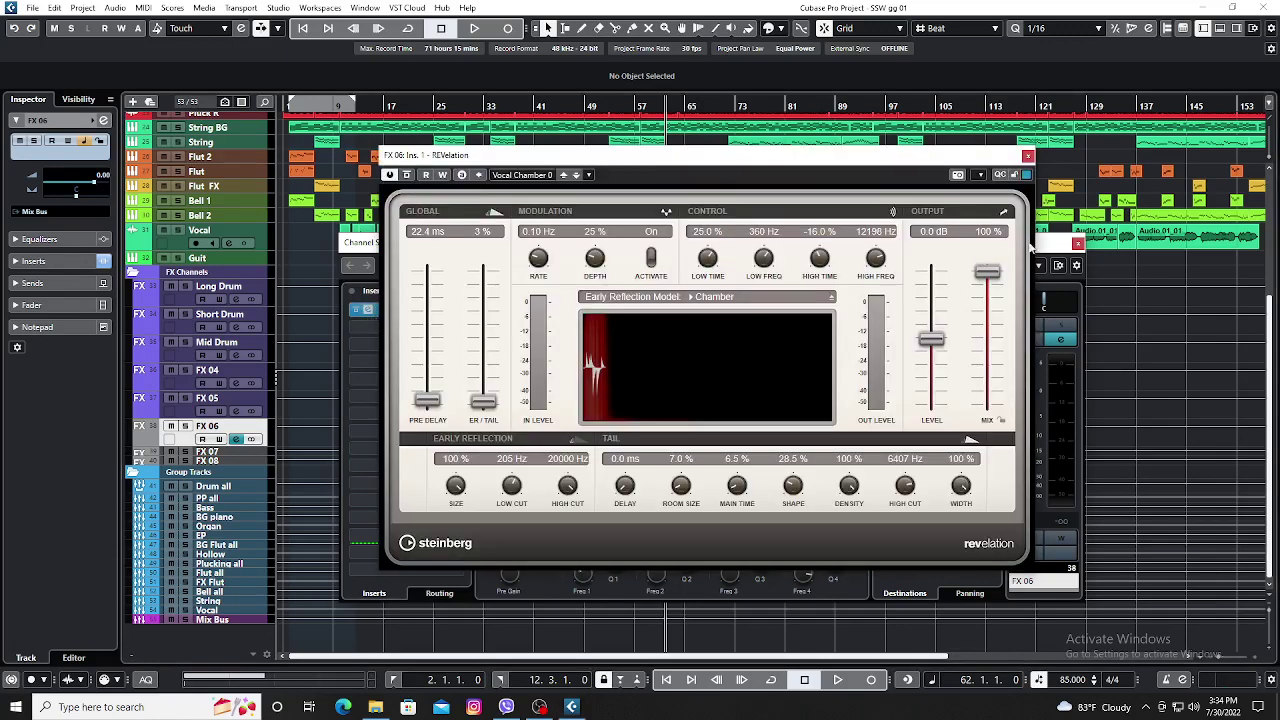
pyautogui.click(1027, 157)
pyautogui.click(1077, 244)
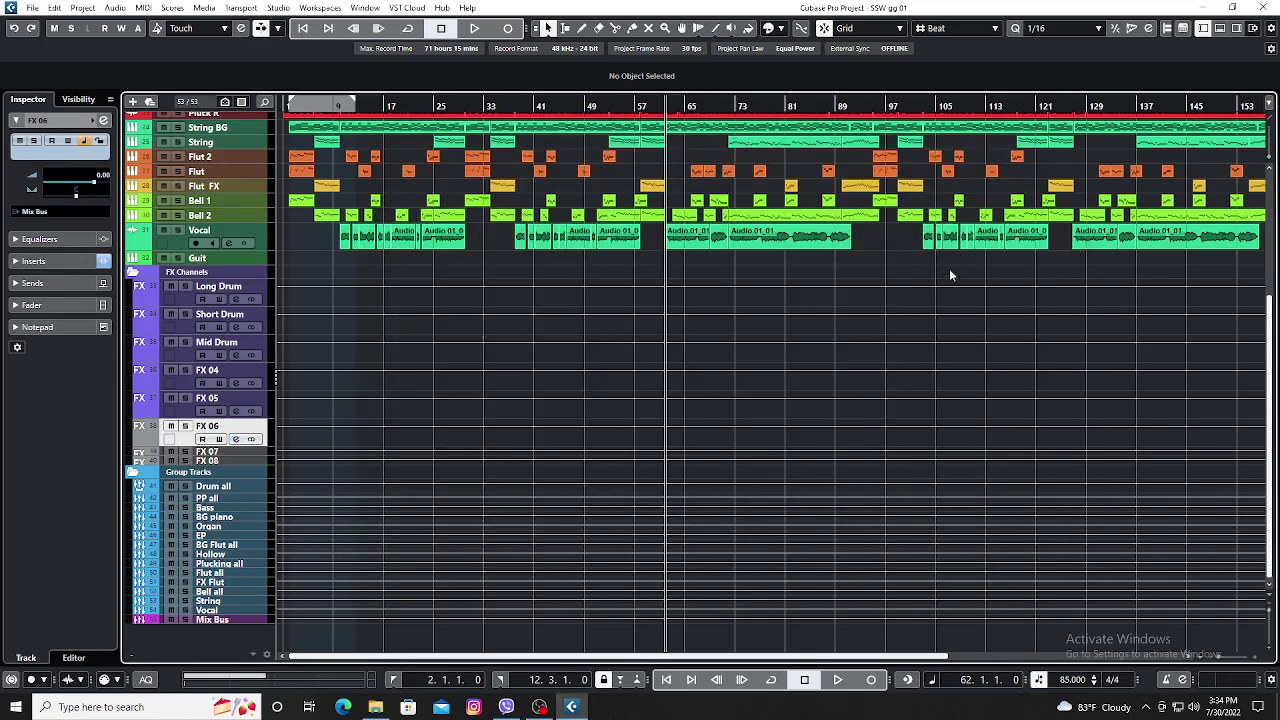
# Start playback and add an active send from the Vocal channel to FX 06 at about -11.7 dB.
pyautogui.press('space')
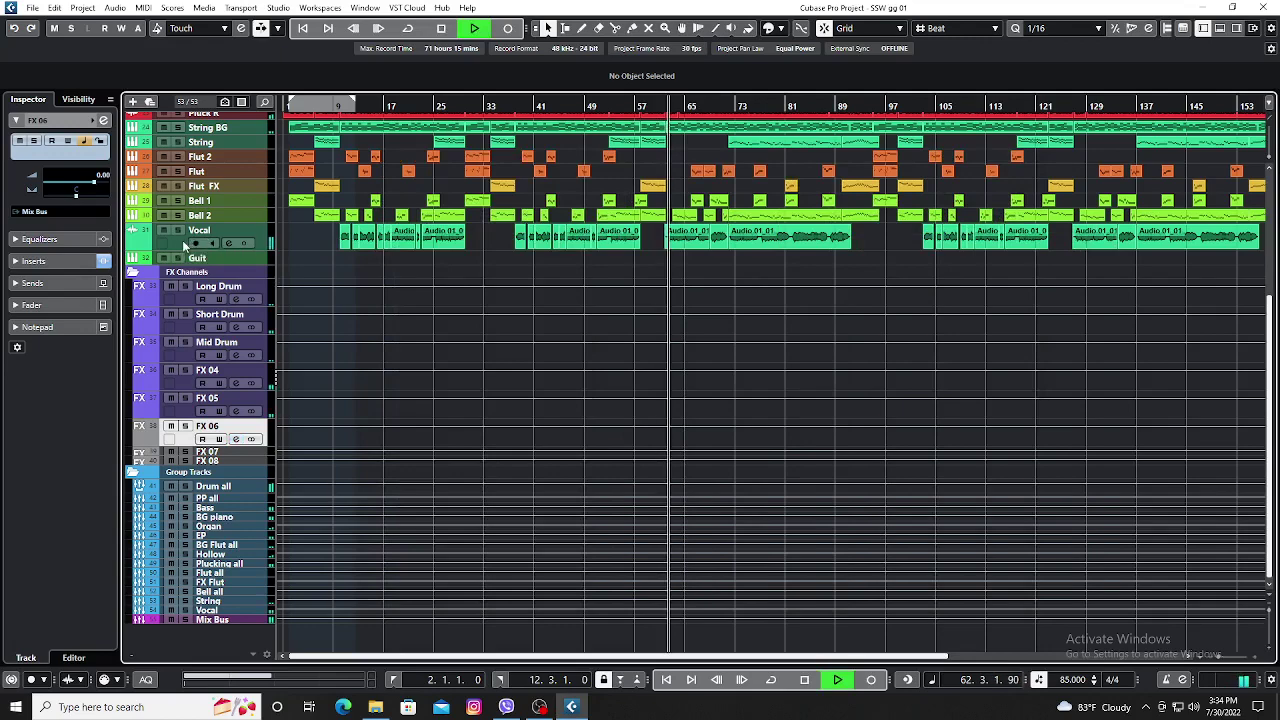
pyautogui.click(195, 243)
pyautogui.click(229, 243)
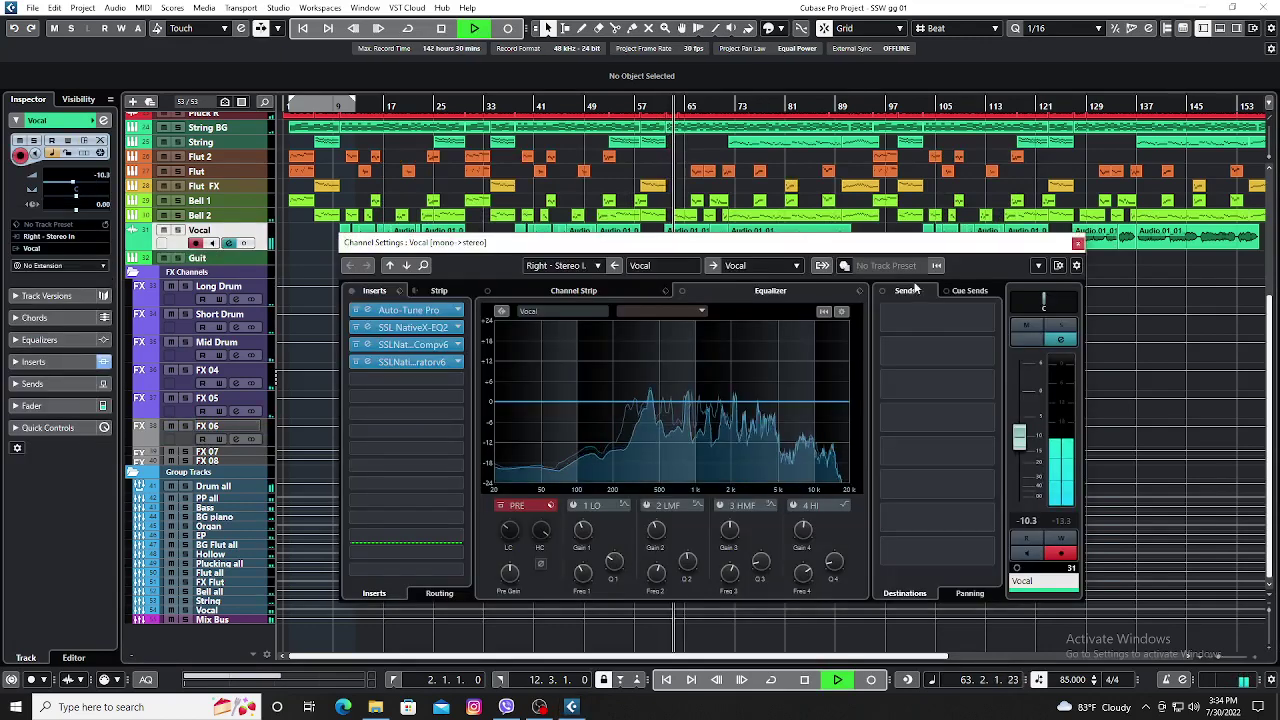
pyautogui.click(945, 316)
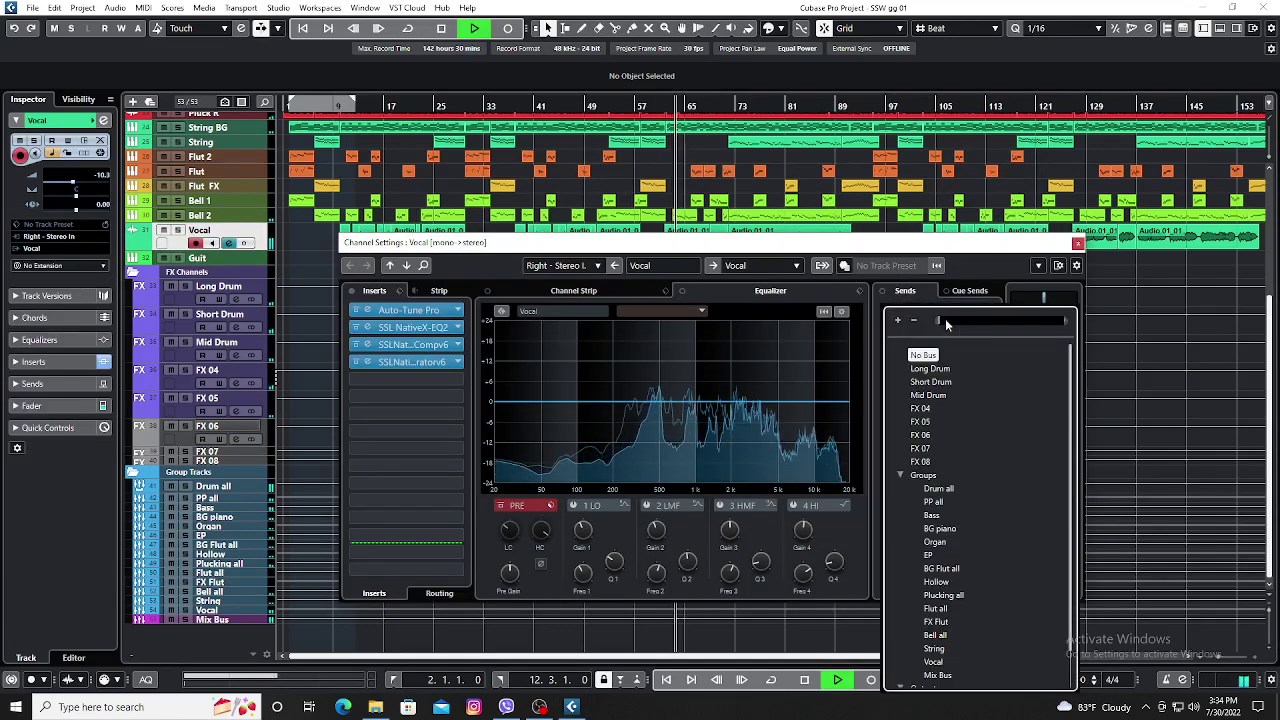
pyautogui.click(920, 435)
pyautogui.click(885, 310)
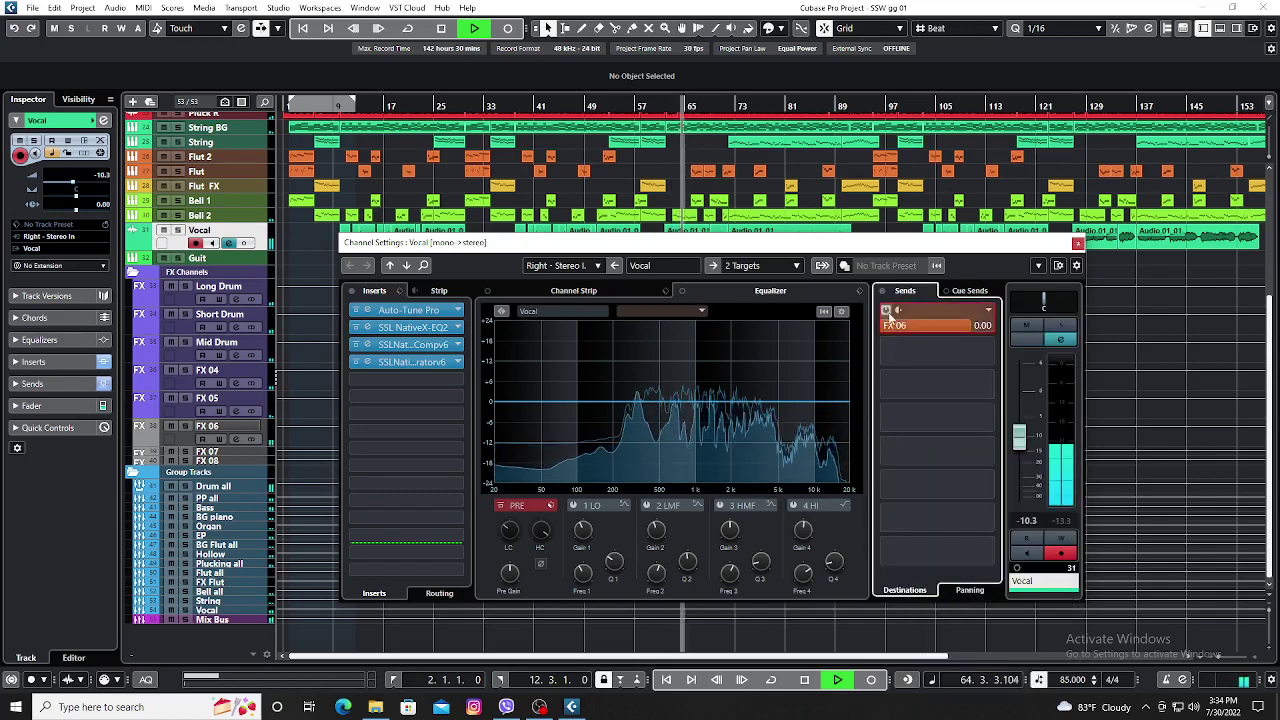
pyautogui.moveTo(960, 327); pyautogui.dragTo(882, 332)
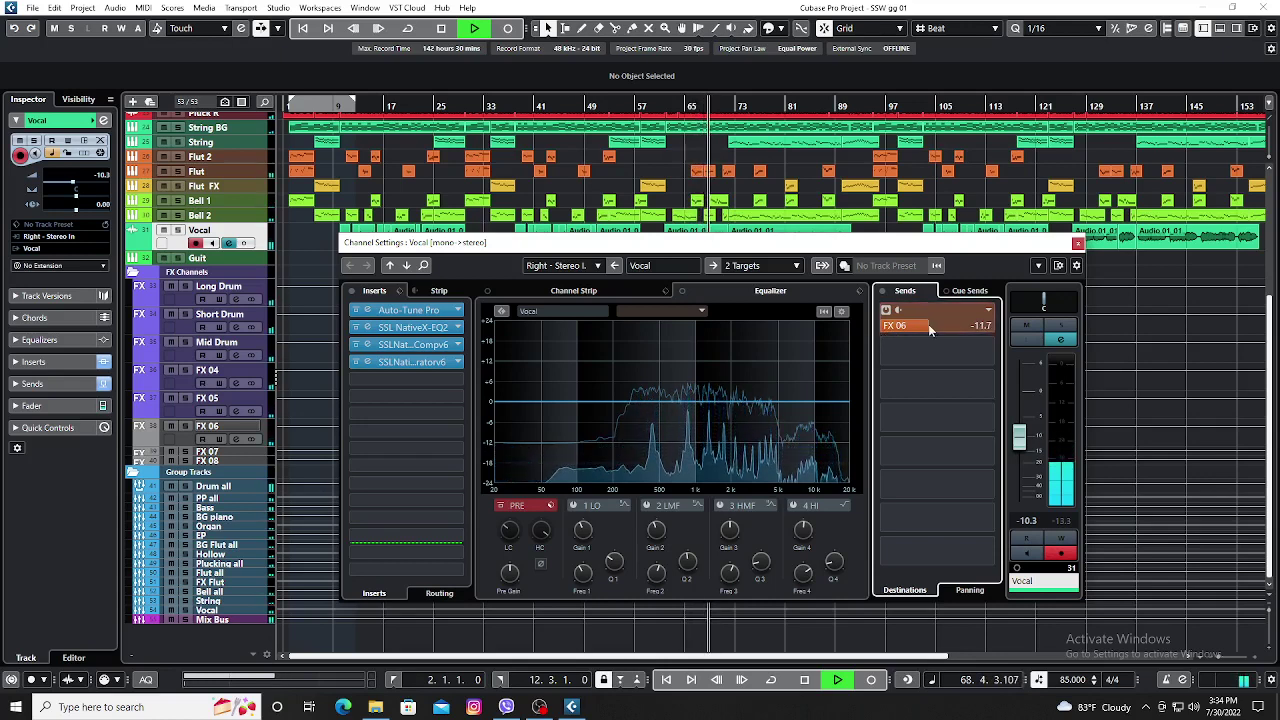
pyautogui.click(1077, 243)
# Solo the Vocal track and lower its FX 06 send level to about -16.8 dB.
pyautogui.click(178, 230)
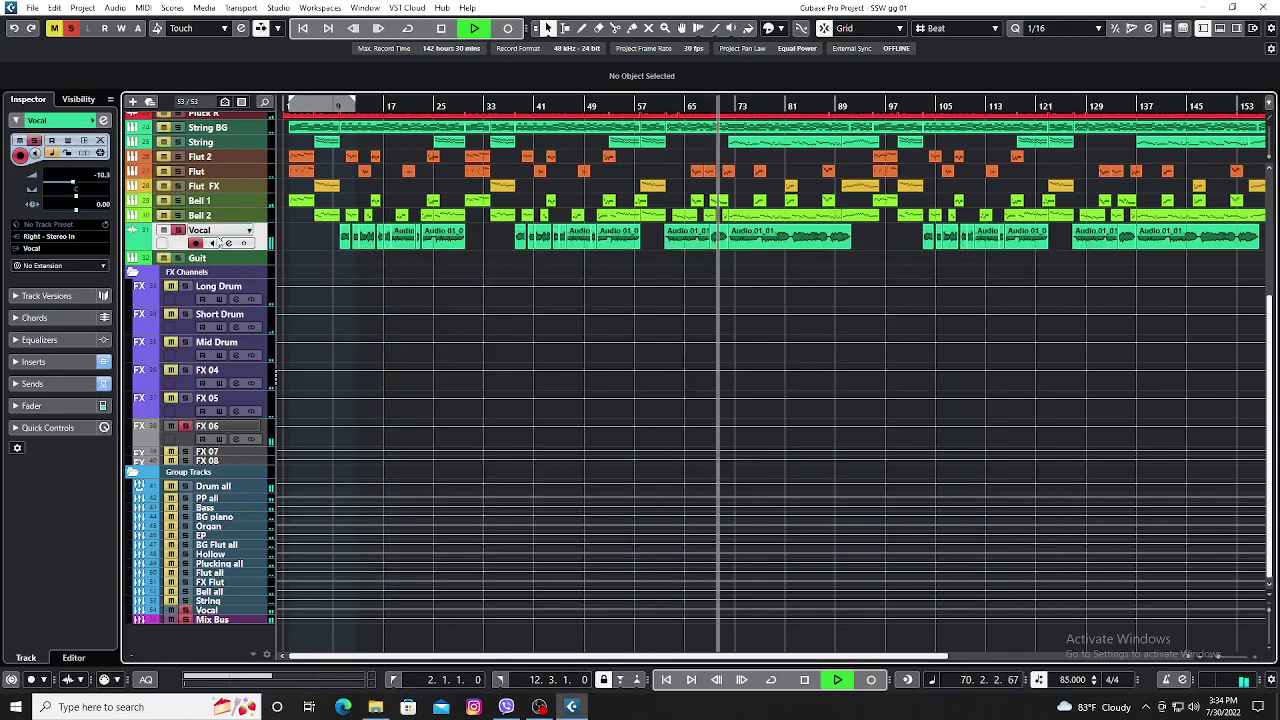
pyautogui.click(243, 243)
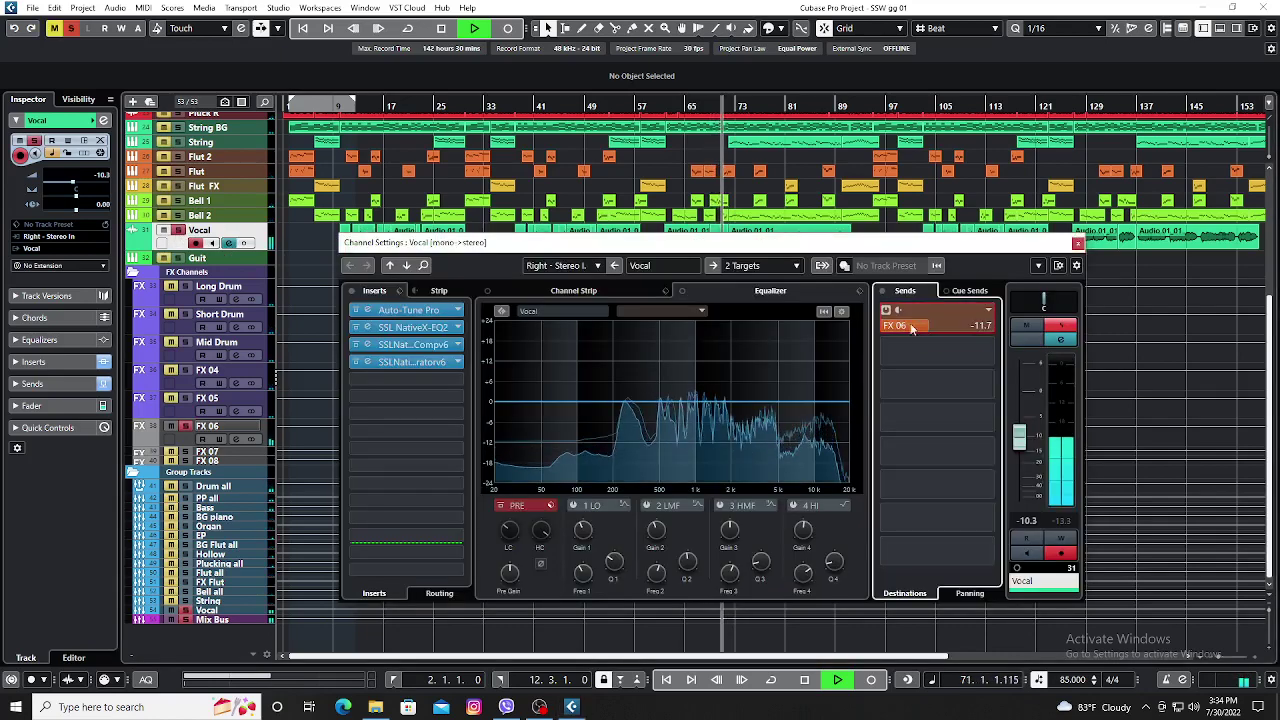
pyautogui.moveTo(940, 325); pyautogui.dragTo(887, 332)
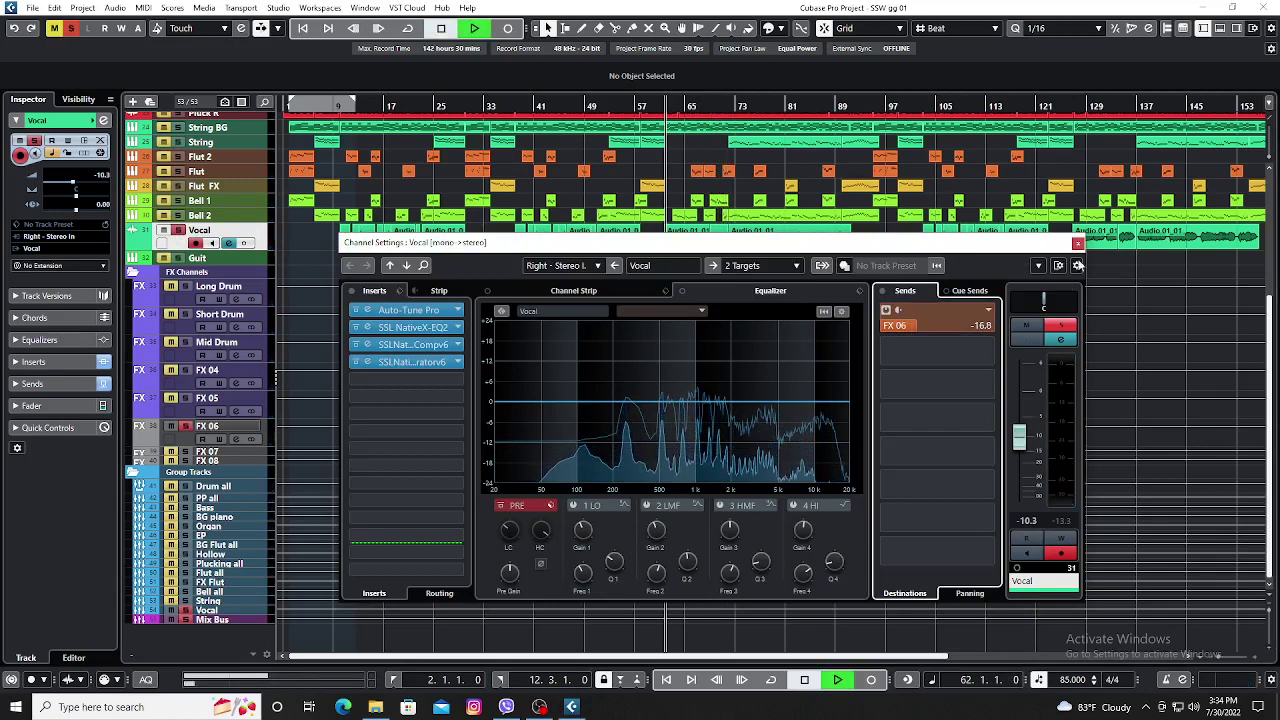
pyautogui.click(1077, 243)
# Check the FX 06 channel's signal in its channel settings while the soloed Vocal plays.
pyautogui.click(207, 426)
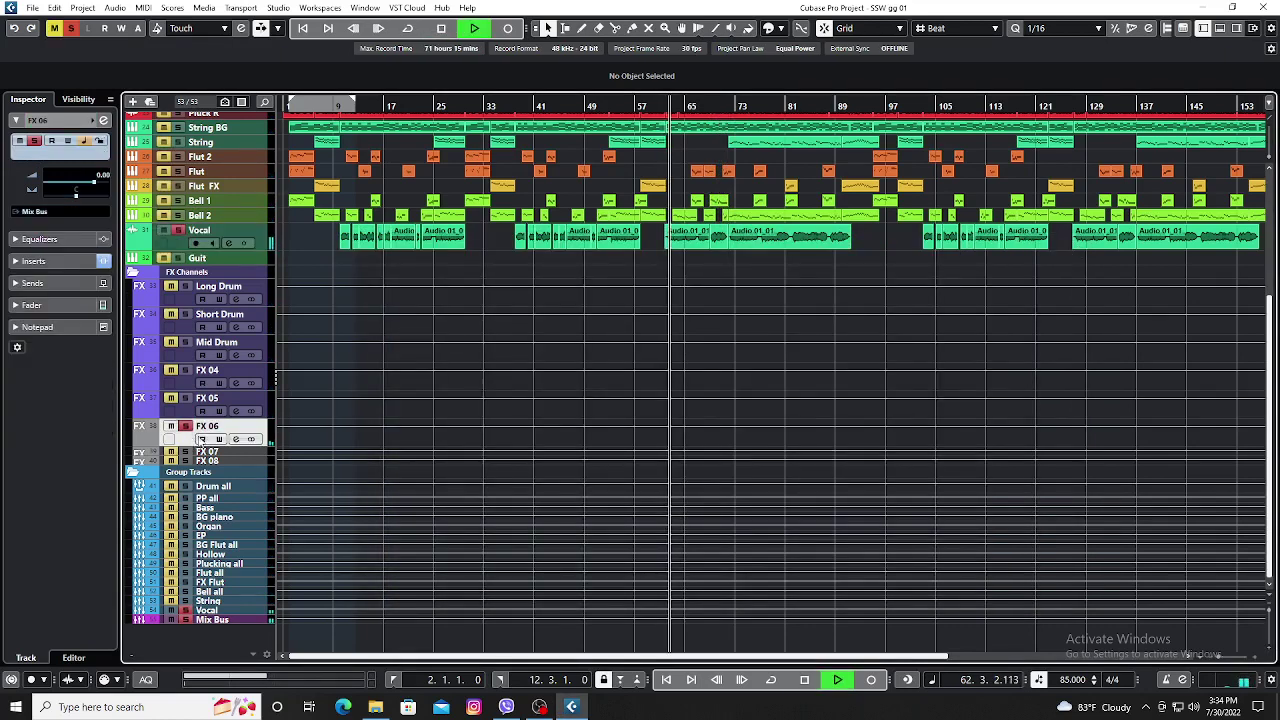
pyautogui.click(236, 439)
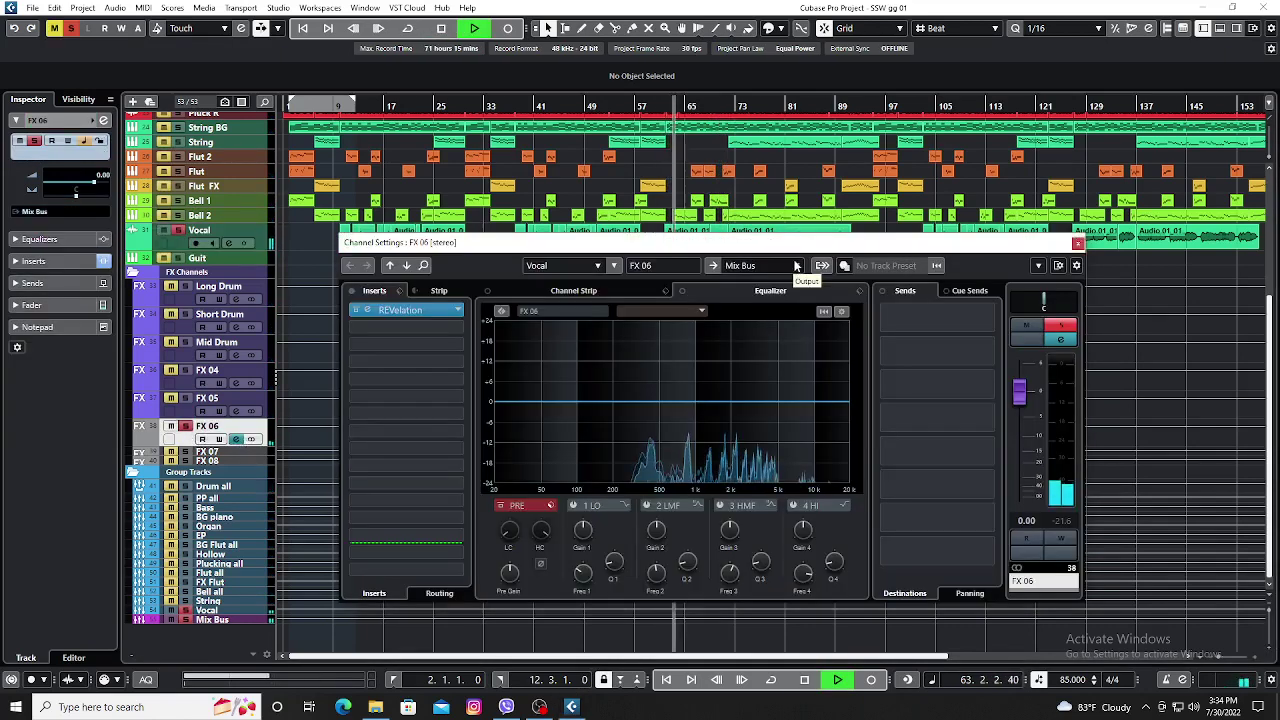
pyautogui.click(1077, 243)
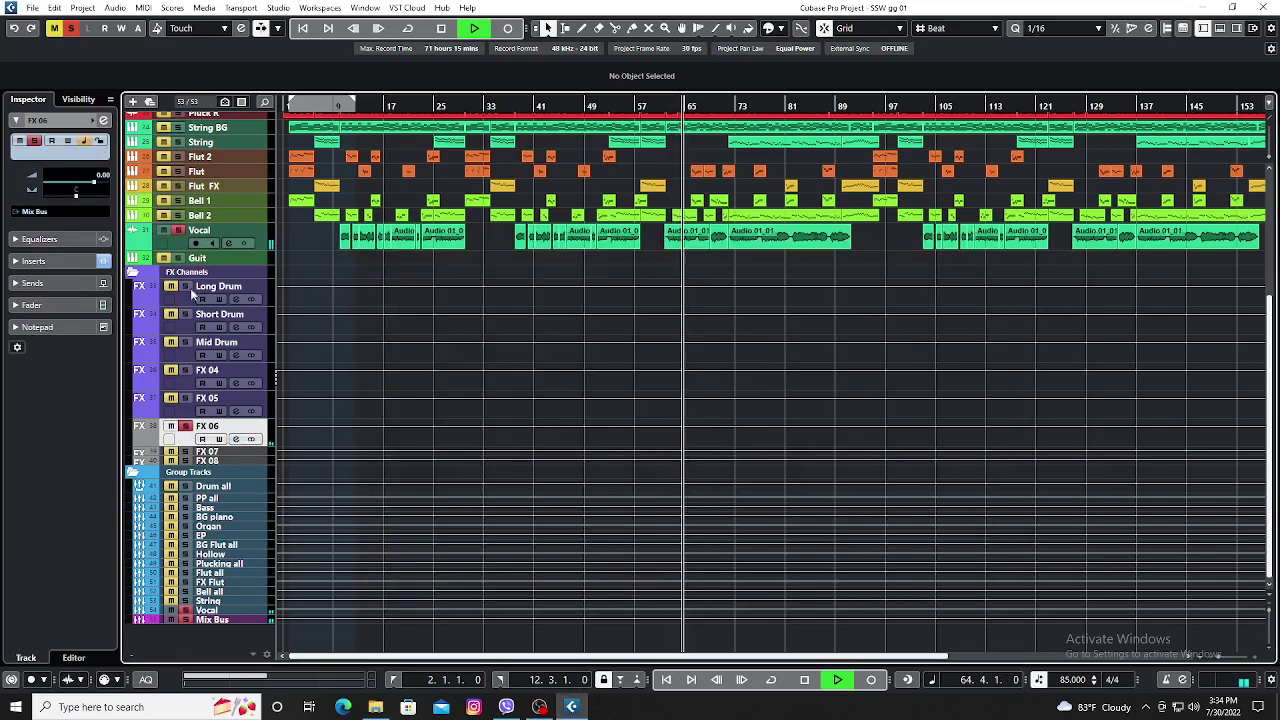
# Insert Steinberg's StereoEnhancer in the second insert slot of the FX 06 channel, after the reverb.
pyautogui.click(244, 440)
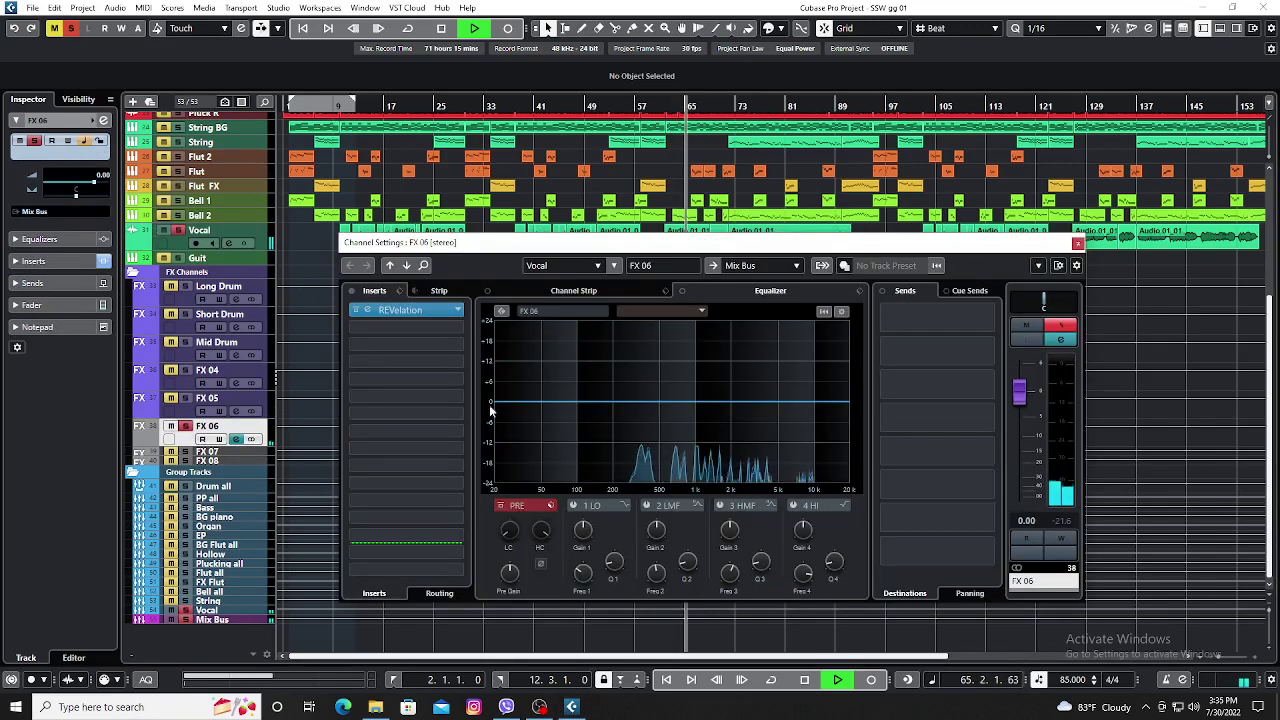
pyautogui.click(455, 337)
pyautogui.scroll(-3, 461, 540)
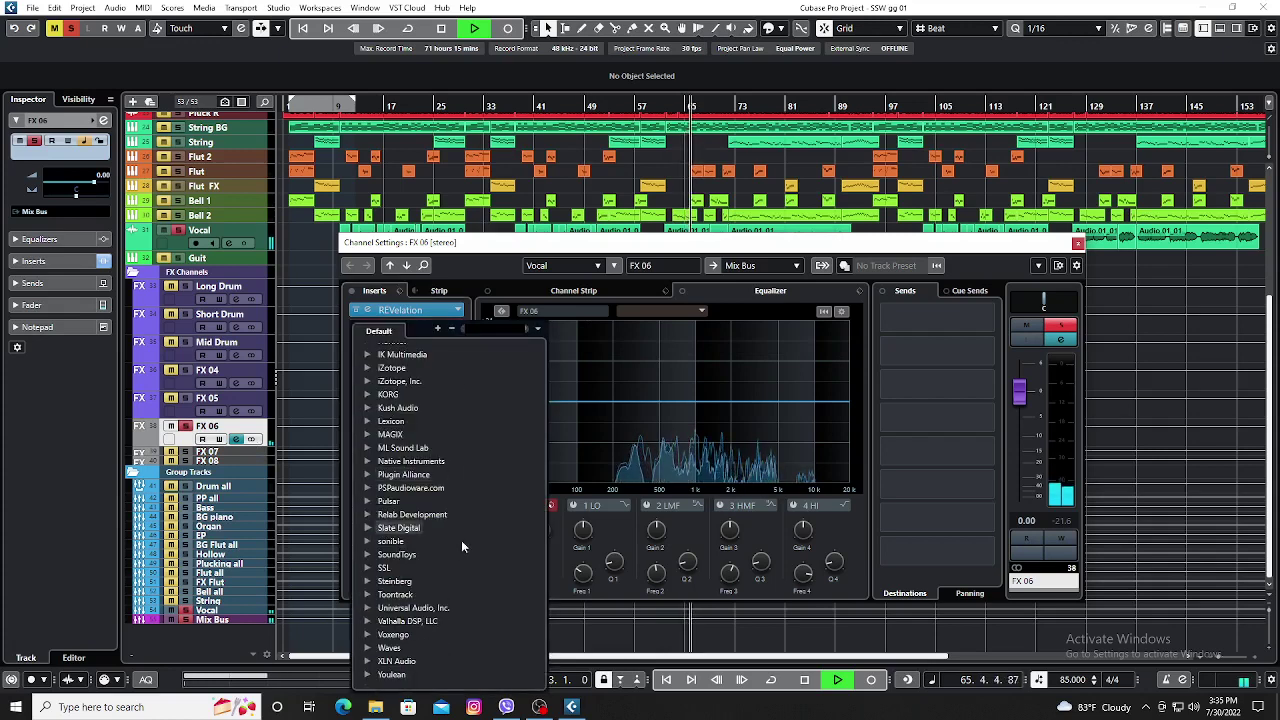
pyautogui.click(390, 581)
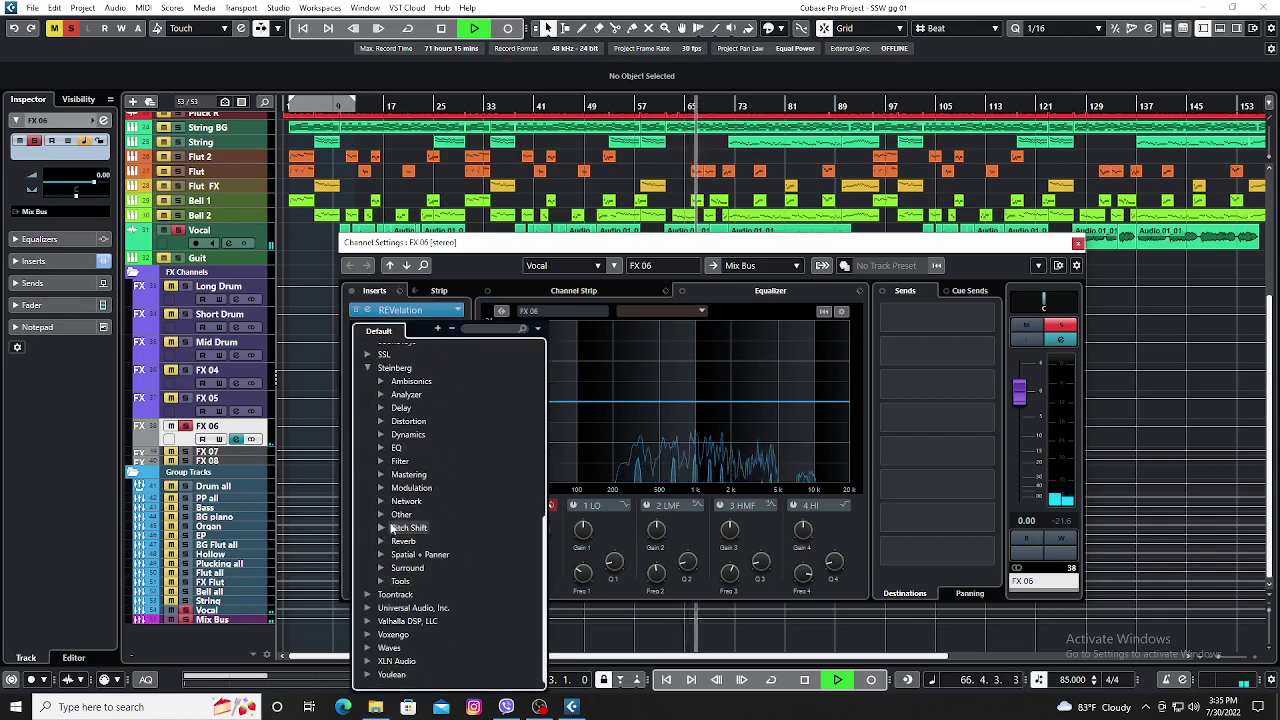
pyautogui.click(380, 554)
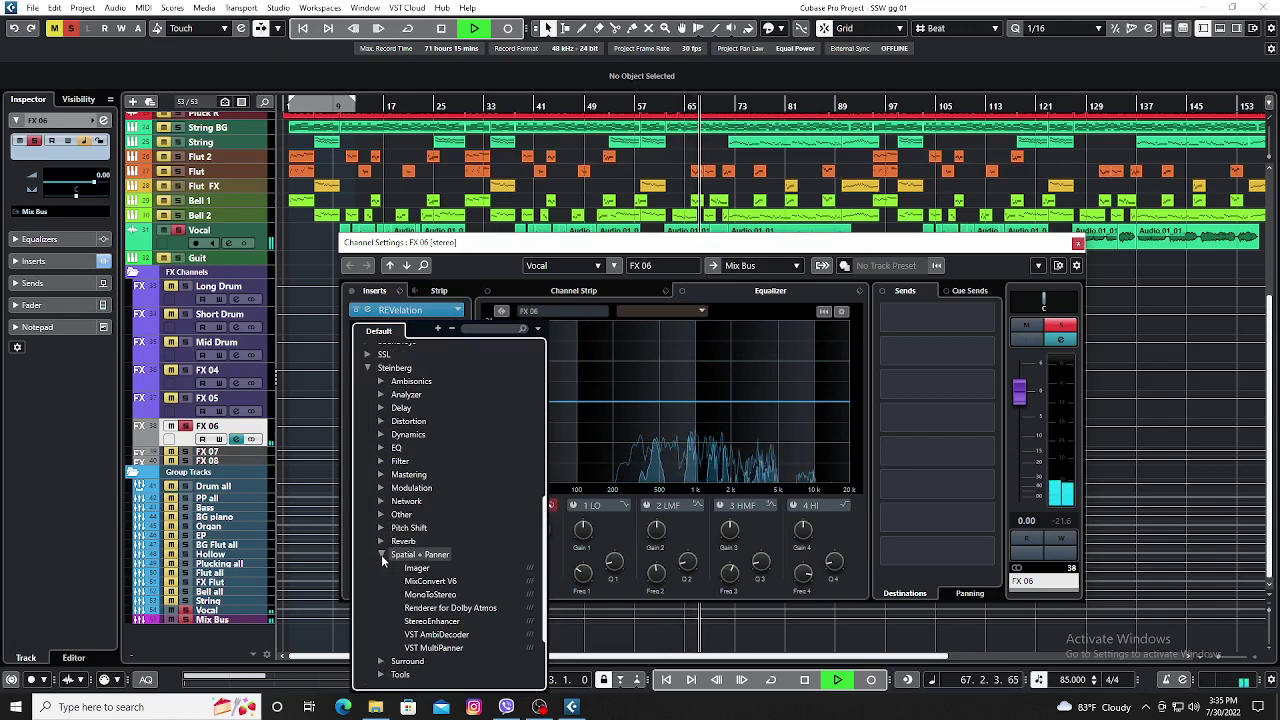
pyautogui.click(432, 621)
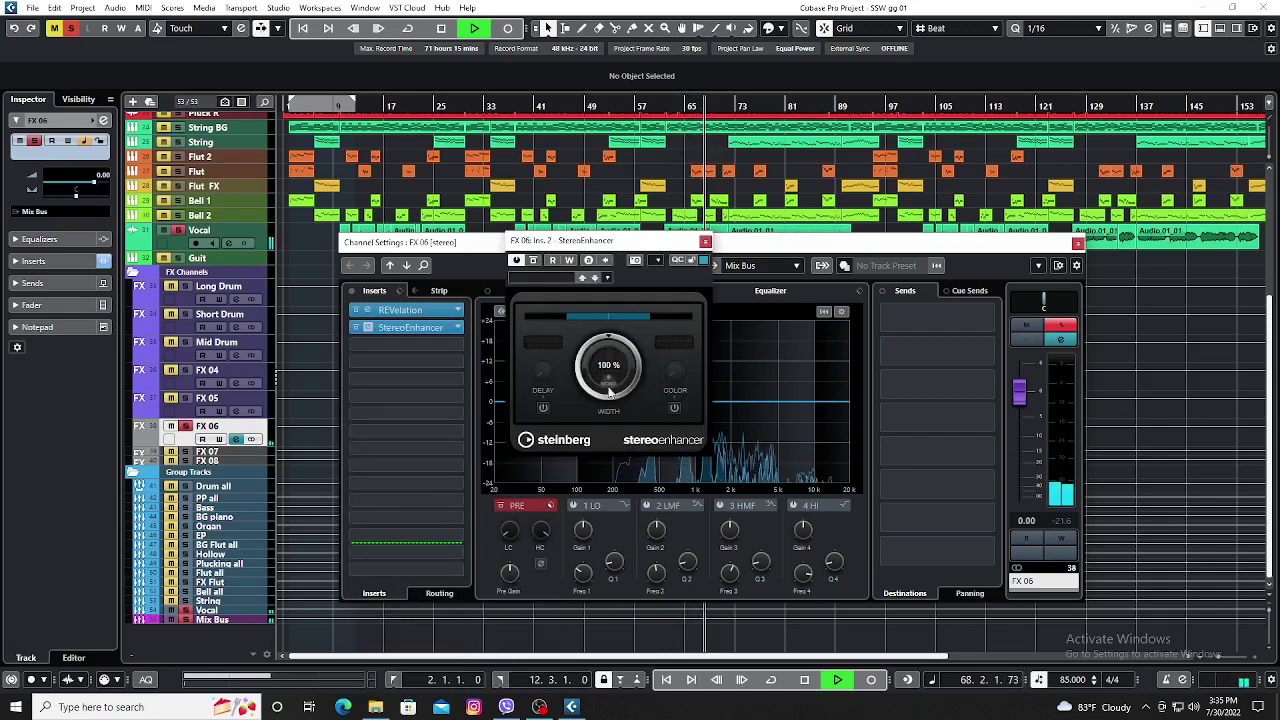
# Set the StereoEnhancer width on FX 06 to 152 % and compare the sound with the effect off and on.
pyautogui.moveTo(590, 381); pyautogui.dragTo(591, 358)
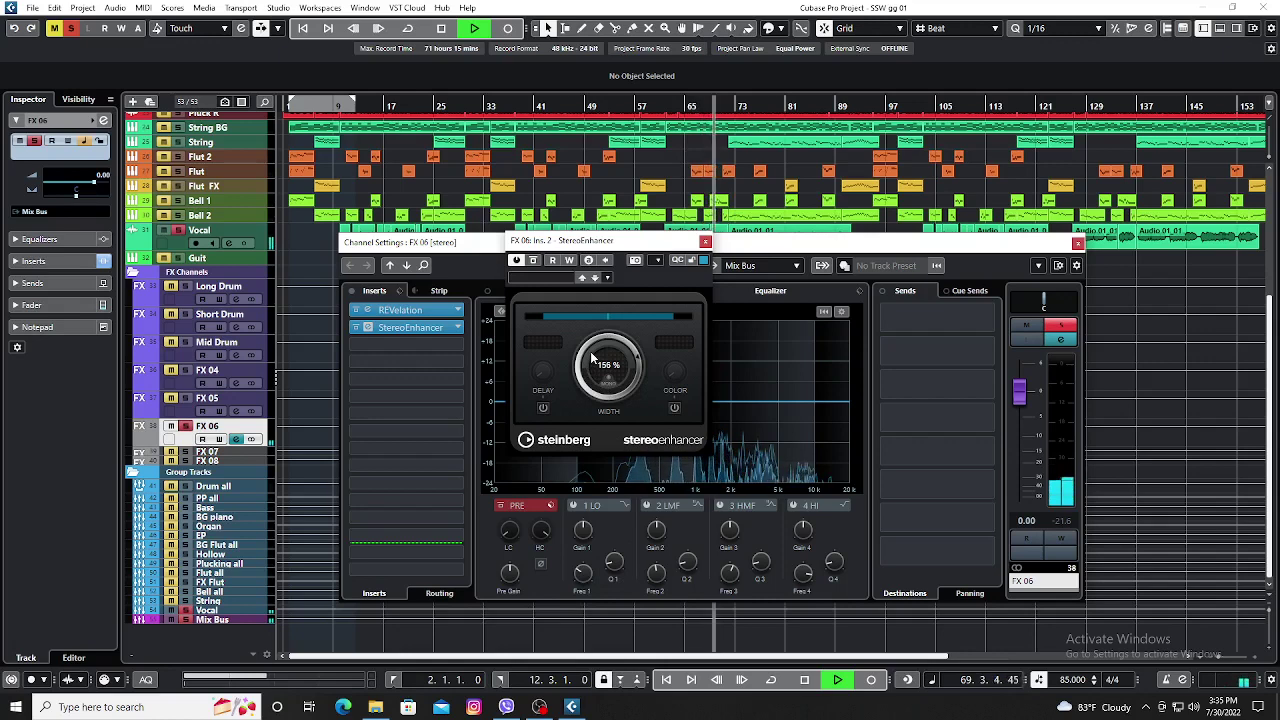
pyautogui.moveTo(591, 358); pyautogui.dragTo(593, 363)
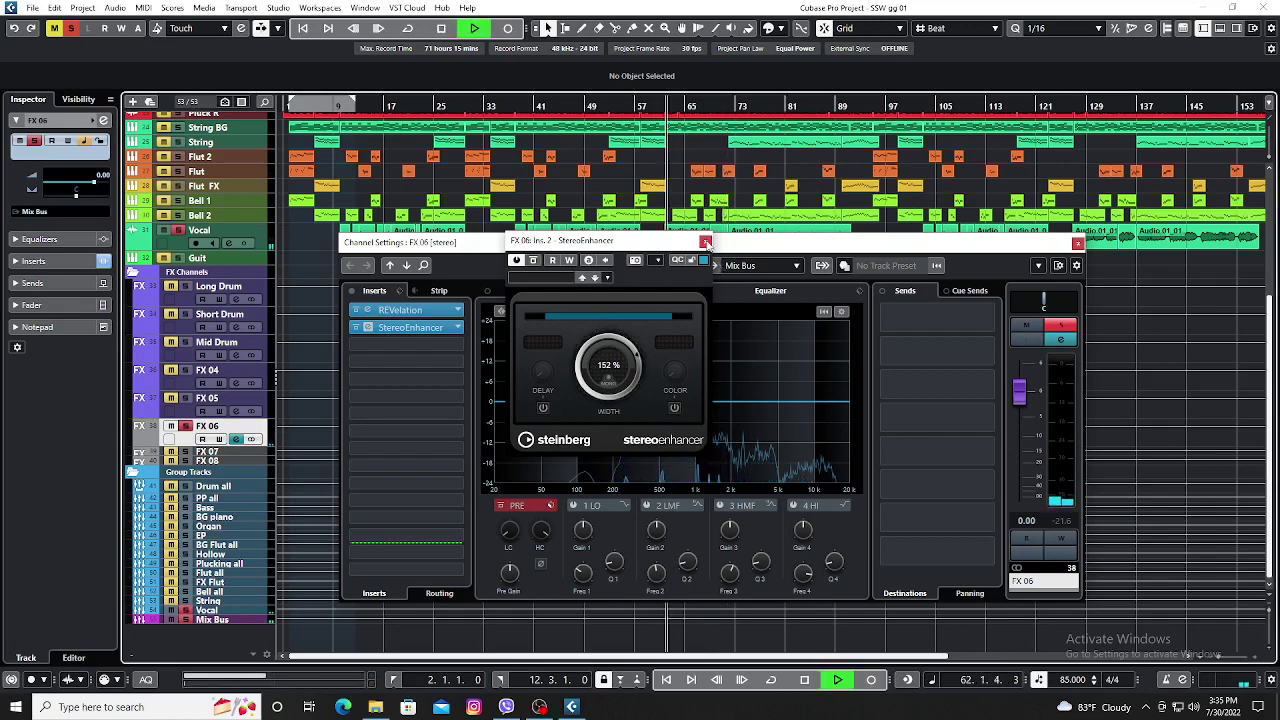
pyautogui.click(705, 243)
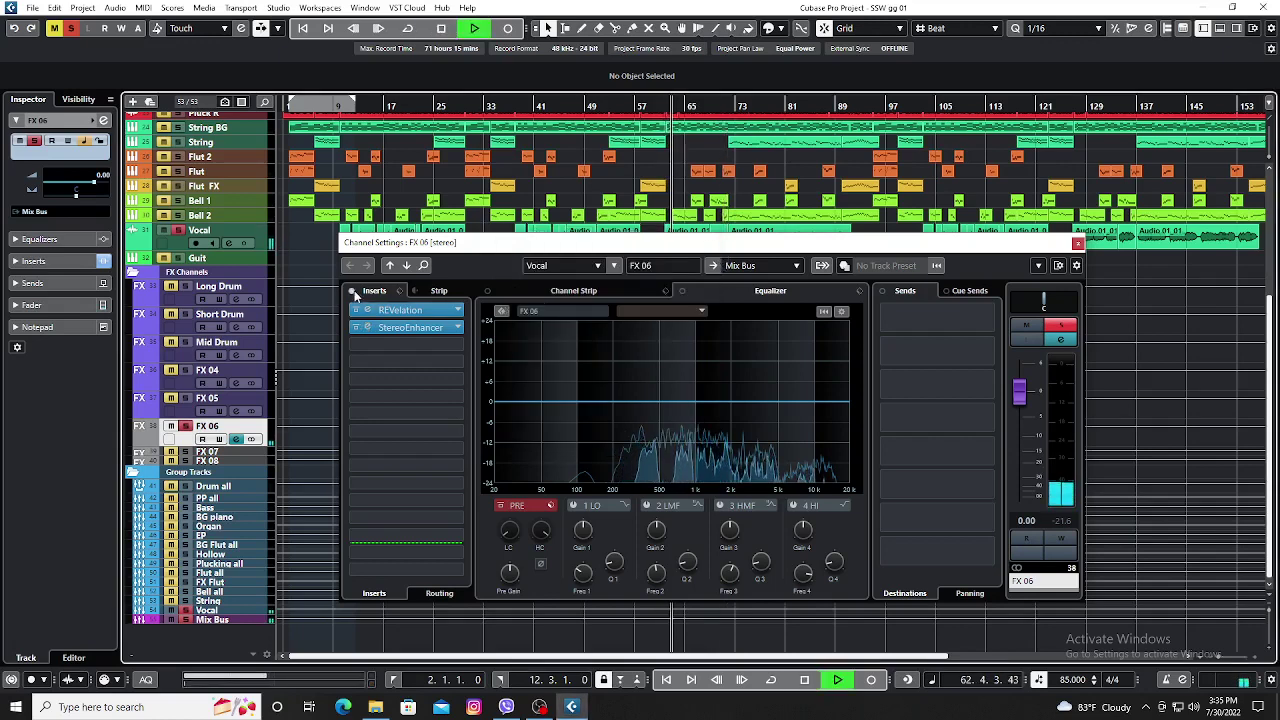
pyautogui.click(356, 328)
pyautogui.click(356, 328)
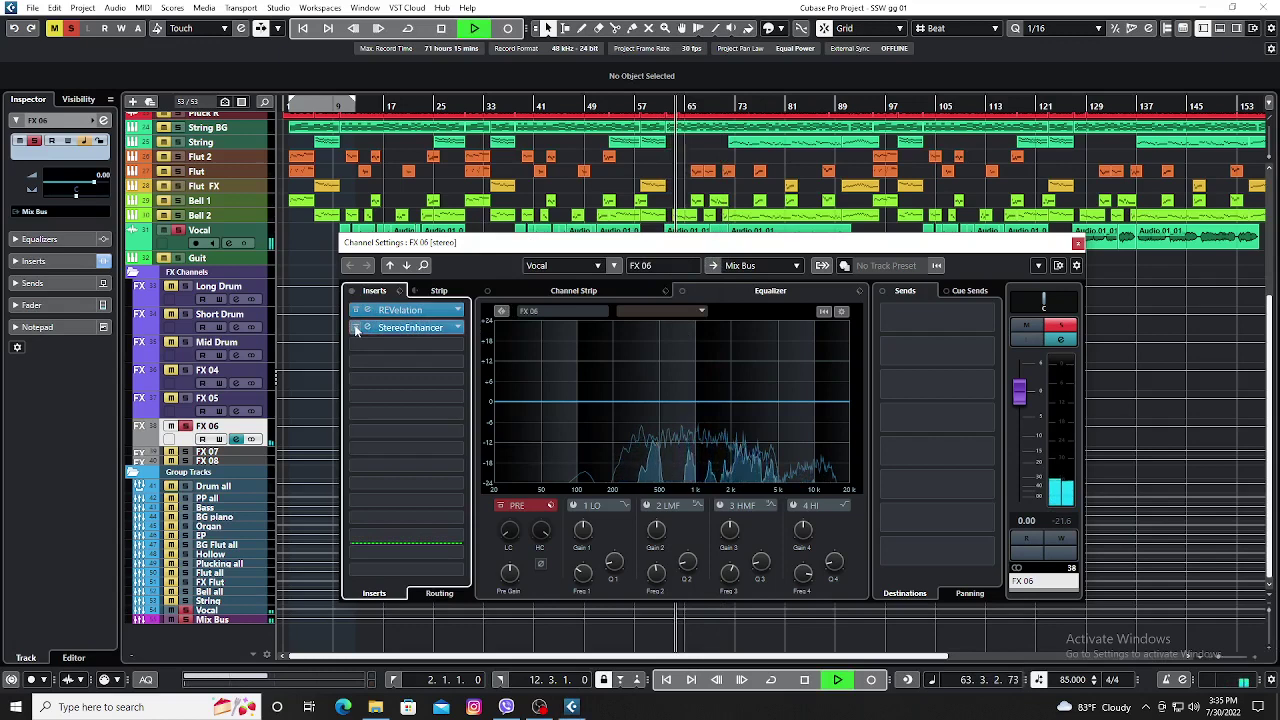
# Close the FX 06 channel settings and unsolo the Vocal track to hear the full mix.
pyautogui.click(1077, 244)
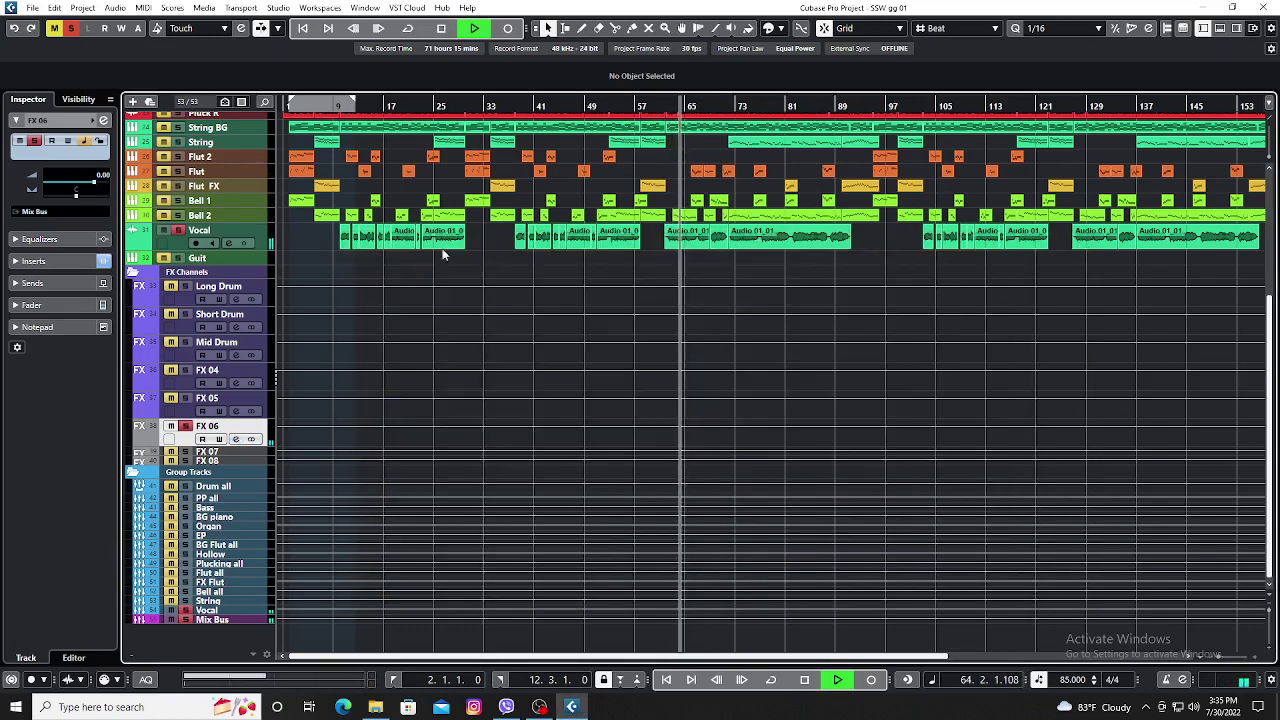
pyautogui.click(179, 231)
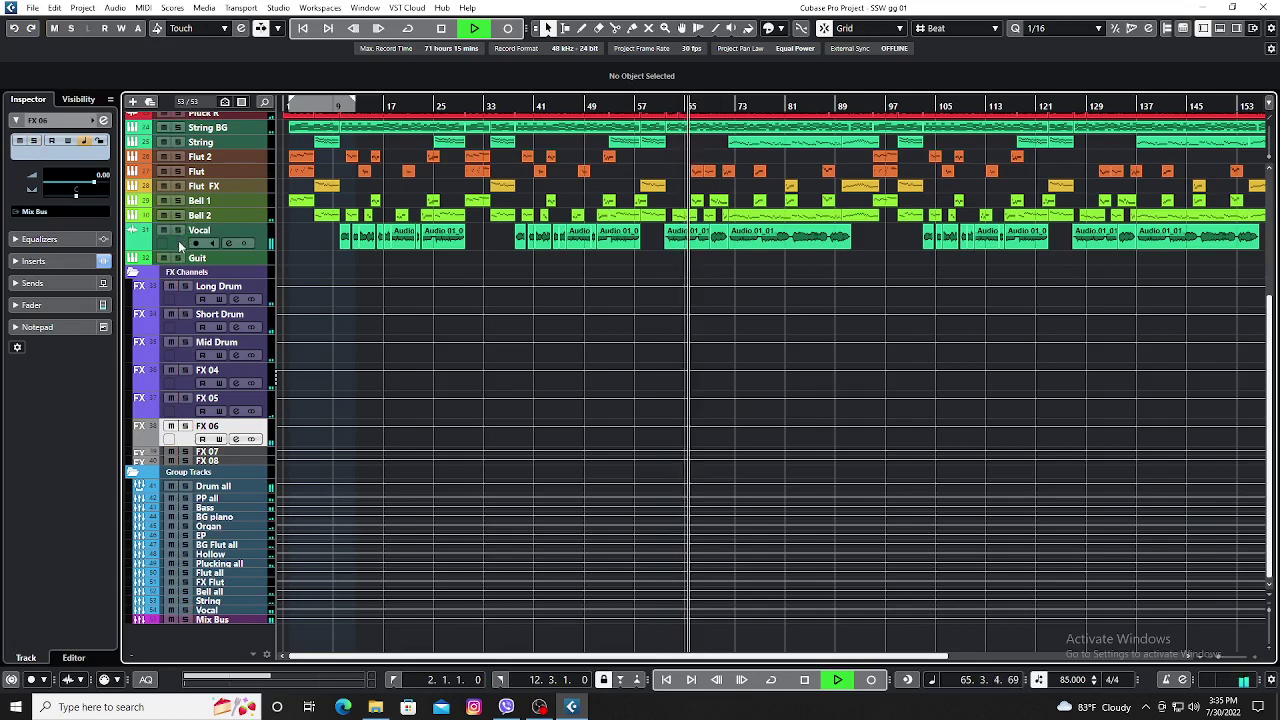
pyautogui.click(178, 240)
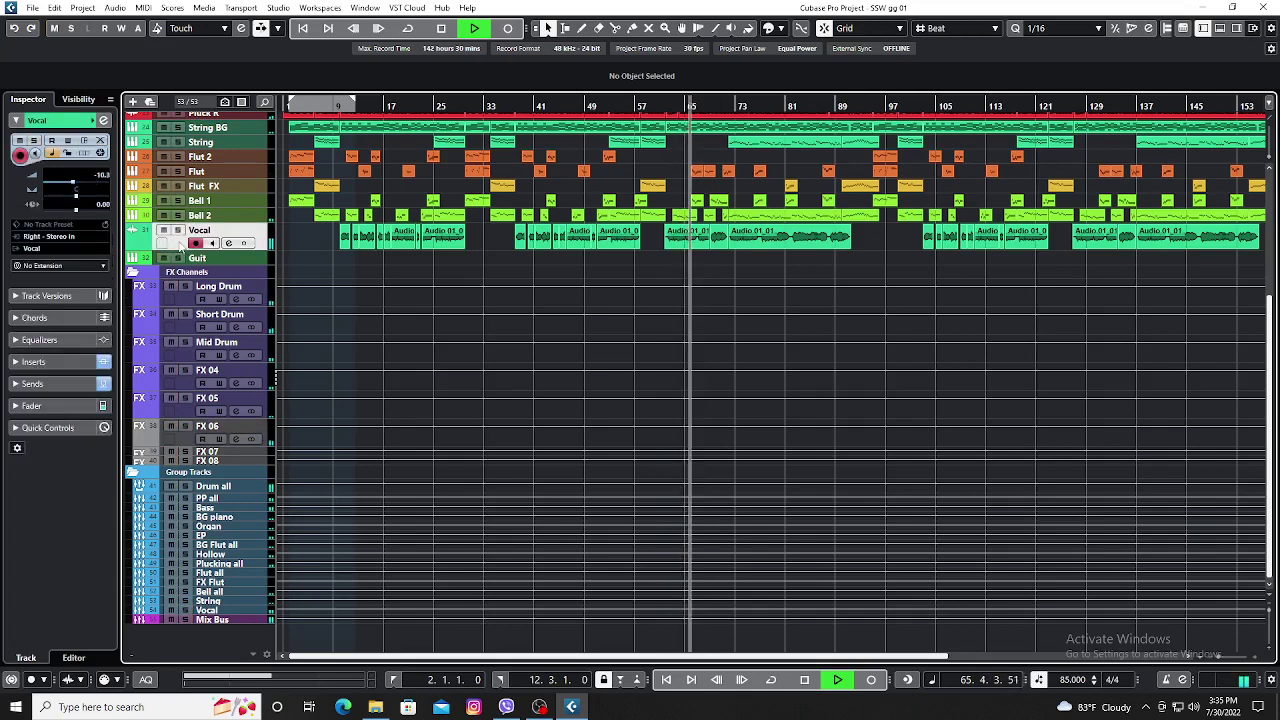
# Reduce the FX 06 track's height and enlarge FX 07 so that its track controls are accessible.
pyautogui.click(192, 440)
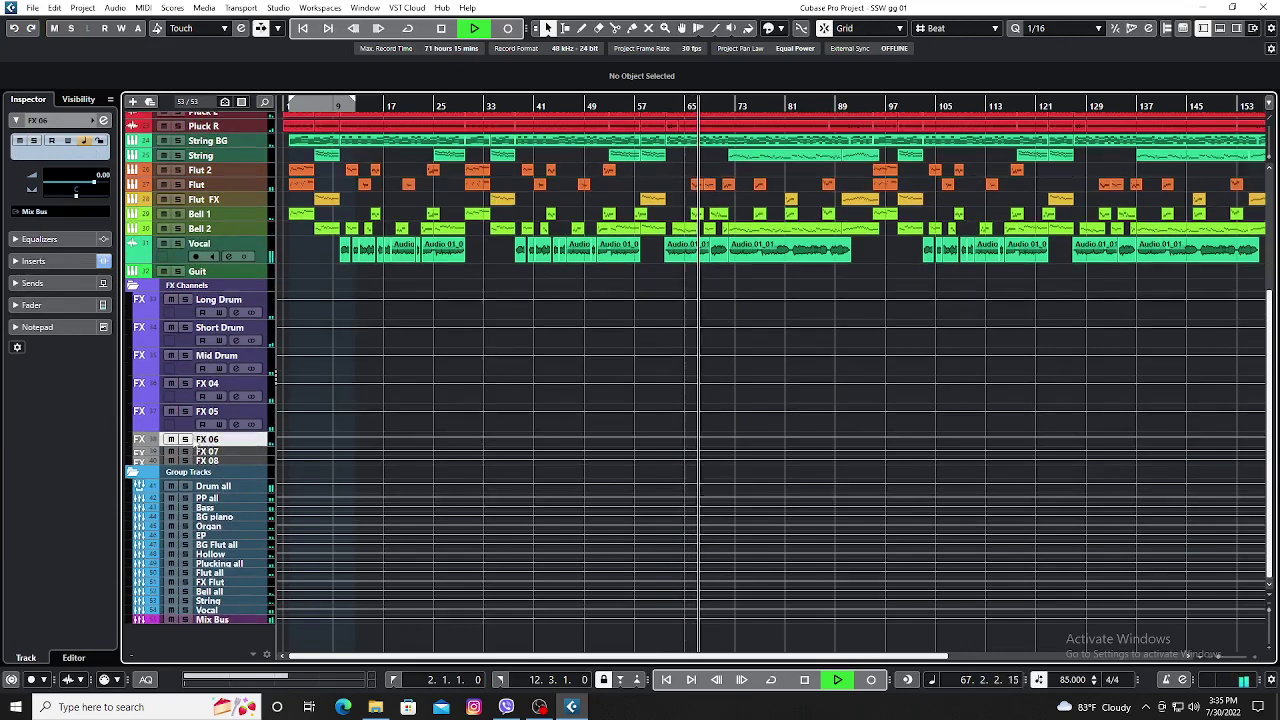
pyautogui.click(254, 454)
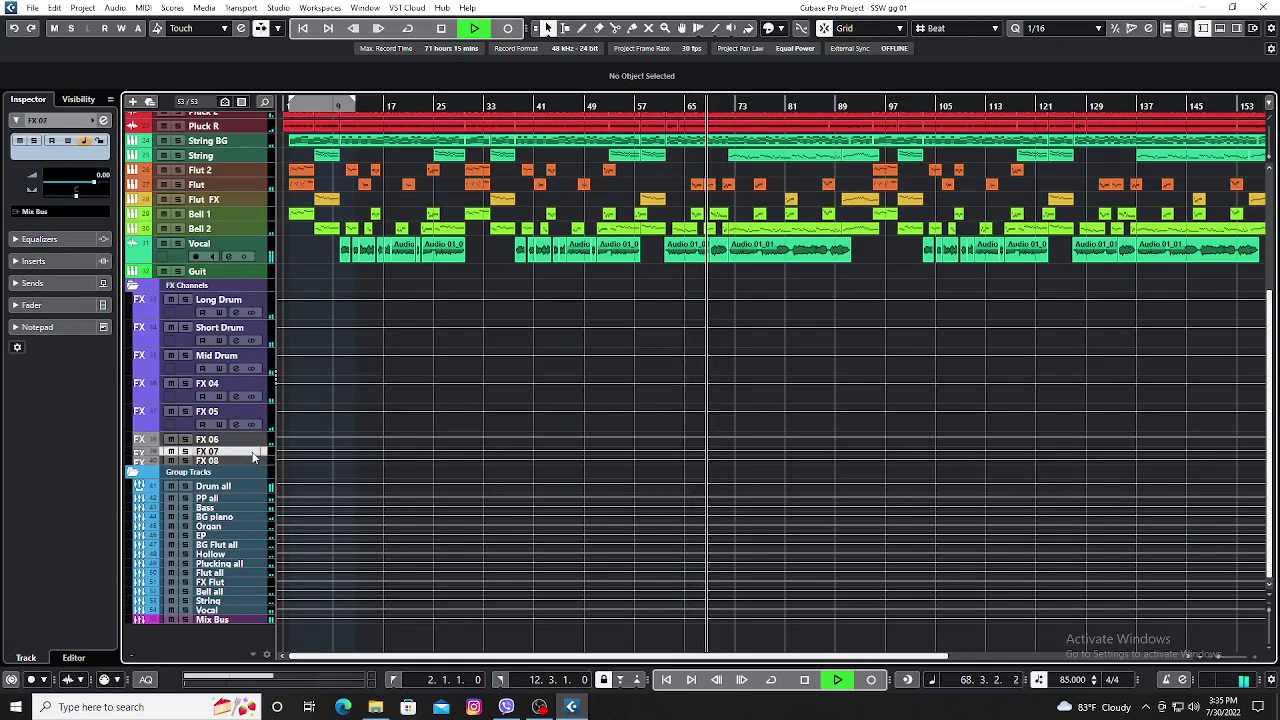
pyautogui.moveTo(254, 460); pyautogui.dragTo(247, 470)
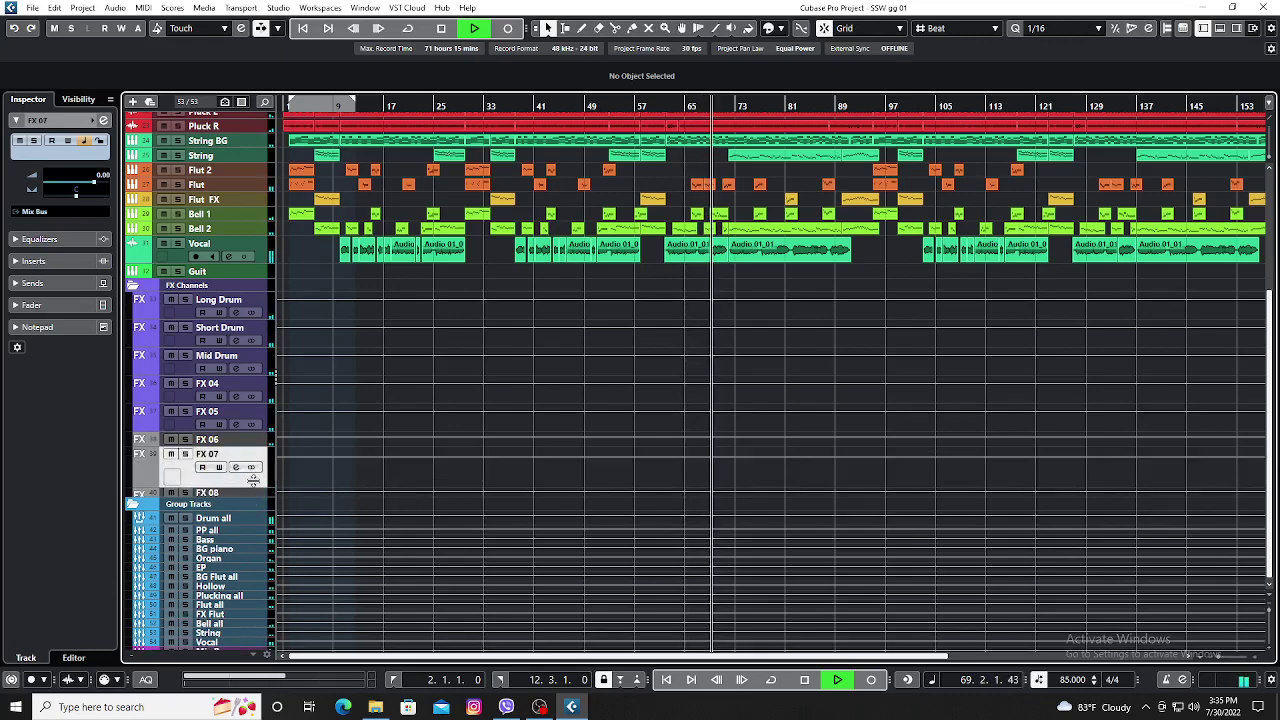
# Stop playback and insert Steinberg's REVelation reverb in the first insert slot of the FX 07 channel.
pyautogui.press('space')
pyautogui.click(237, 467)
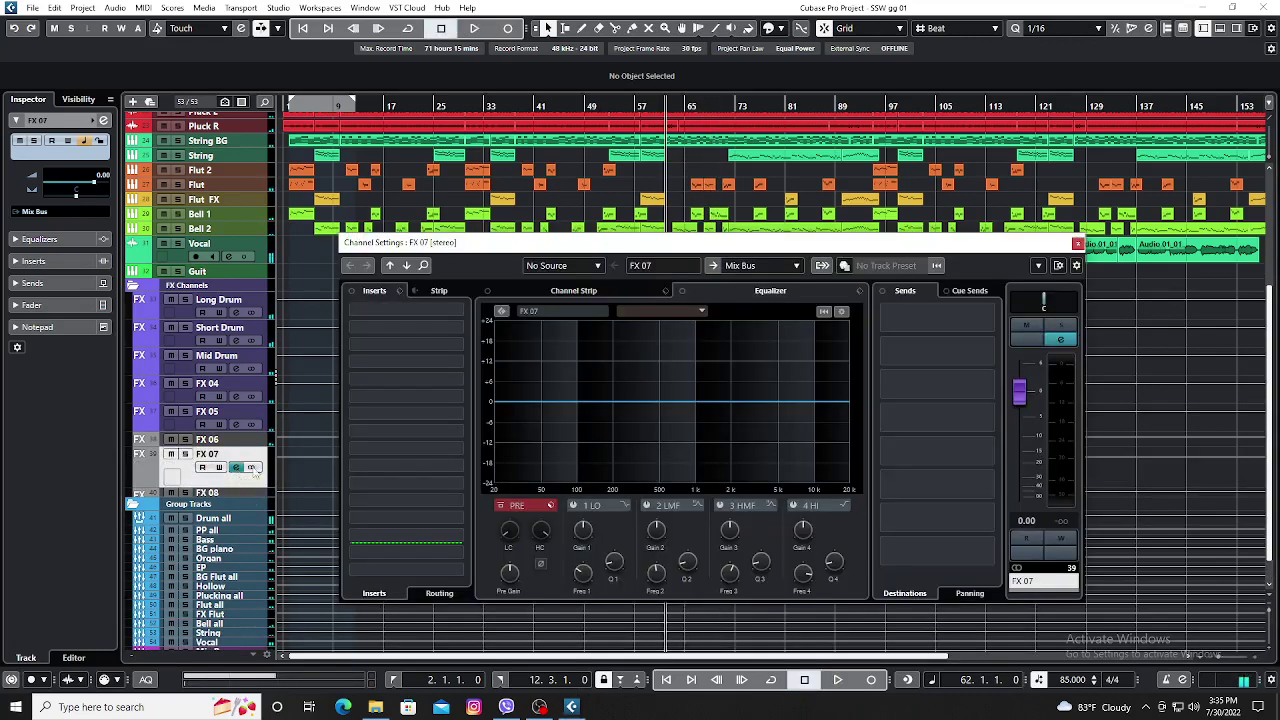
pyautogui.click(457, 318)
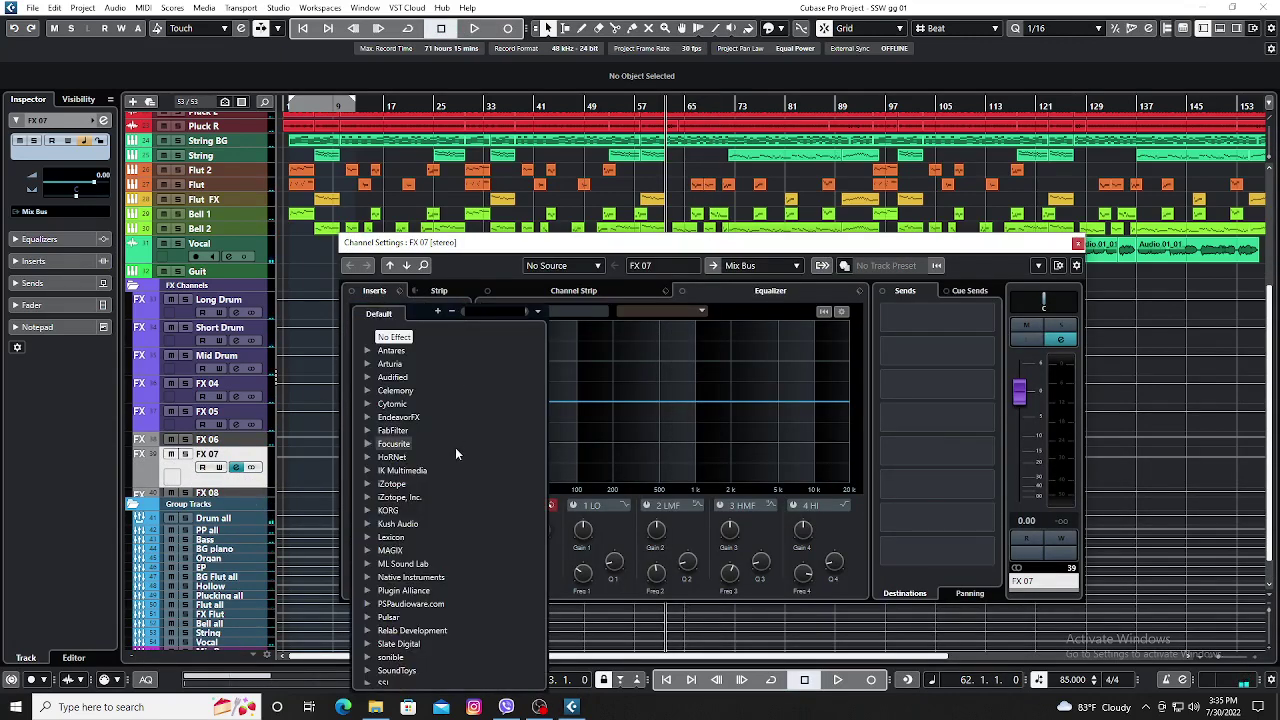
pyautogui.scroll(-3, 455, 453)
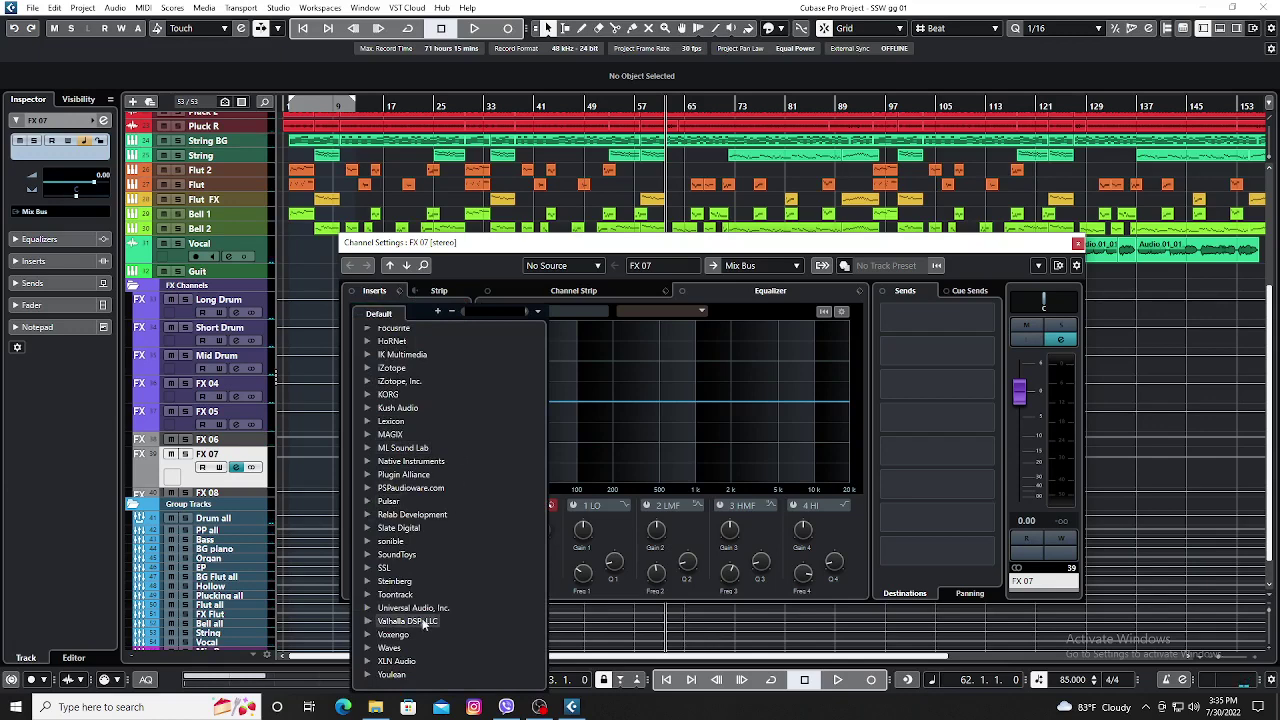
pyautogui.click(367, 581)
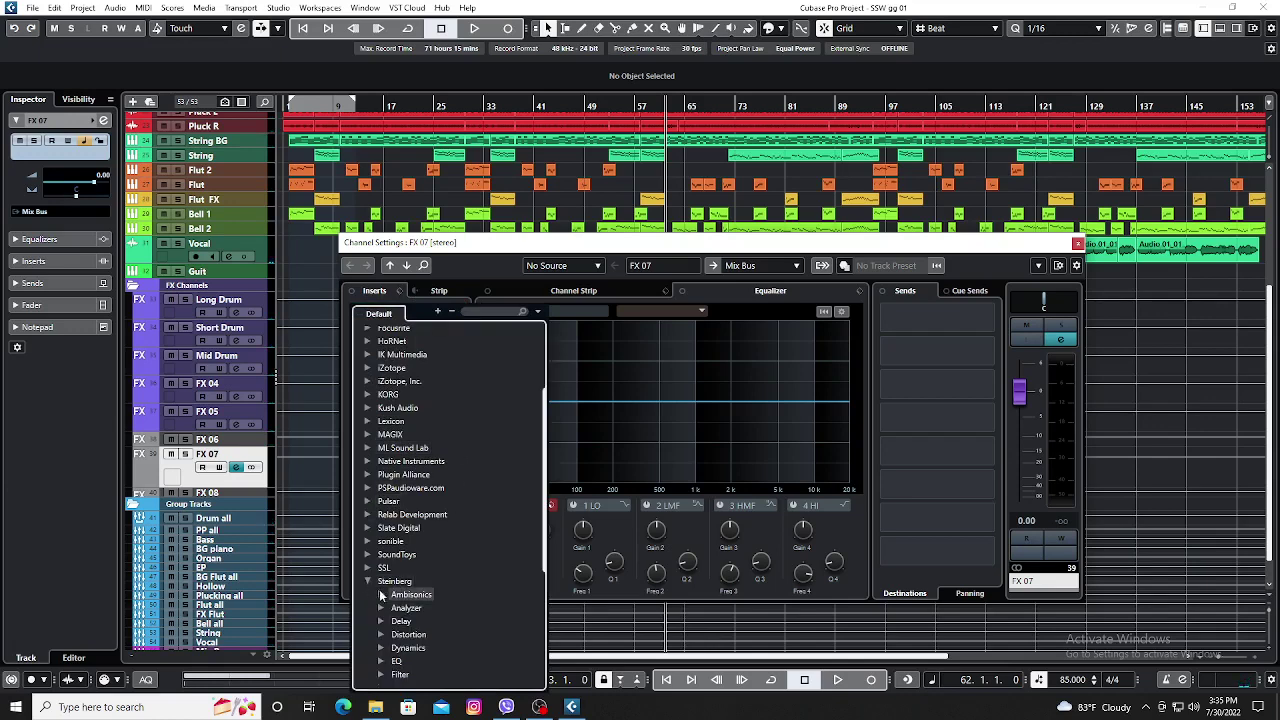
pyautogui.scroll(-5, 381, 595)
pyautogui.click(381, 541)
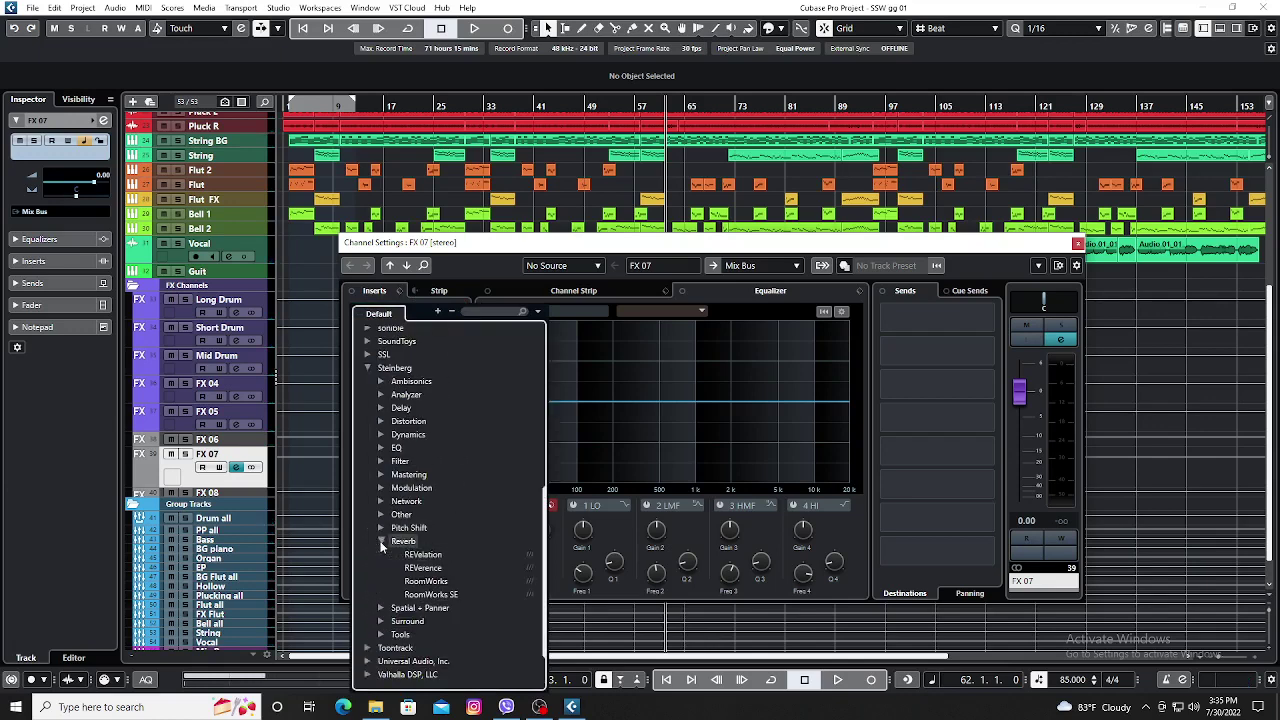
pyautogui.click(434, 556)
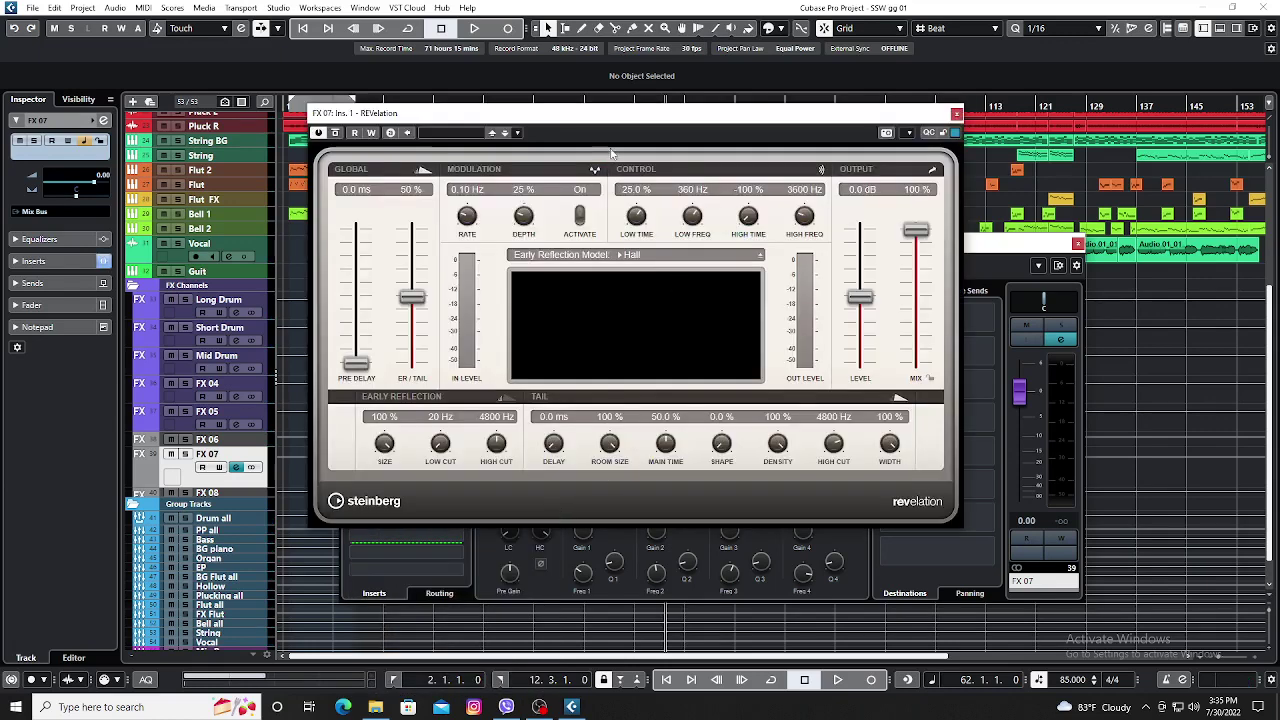
# Load the Plate Reverb preset into REVelation on FX 07 and close the plug-in and channel settings windows.
pyautogui.click(517, 133)
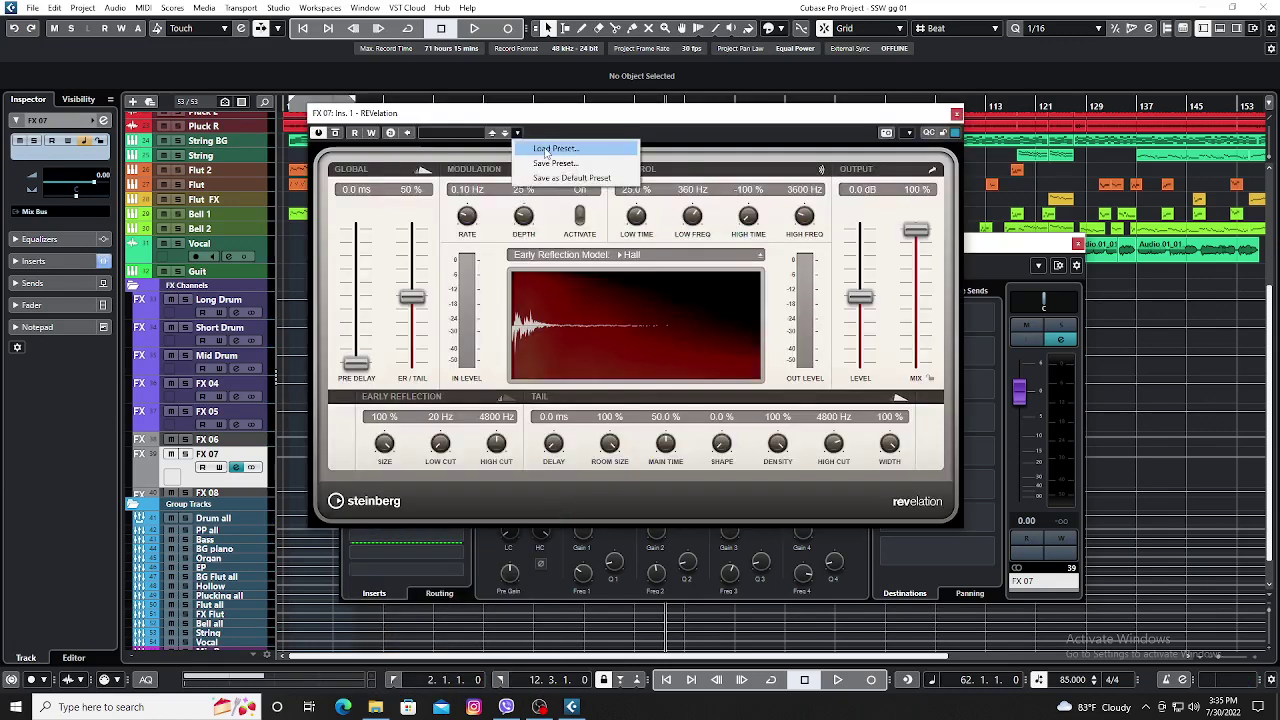
pyautogui.click(540, 144)
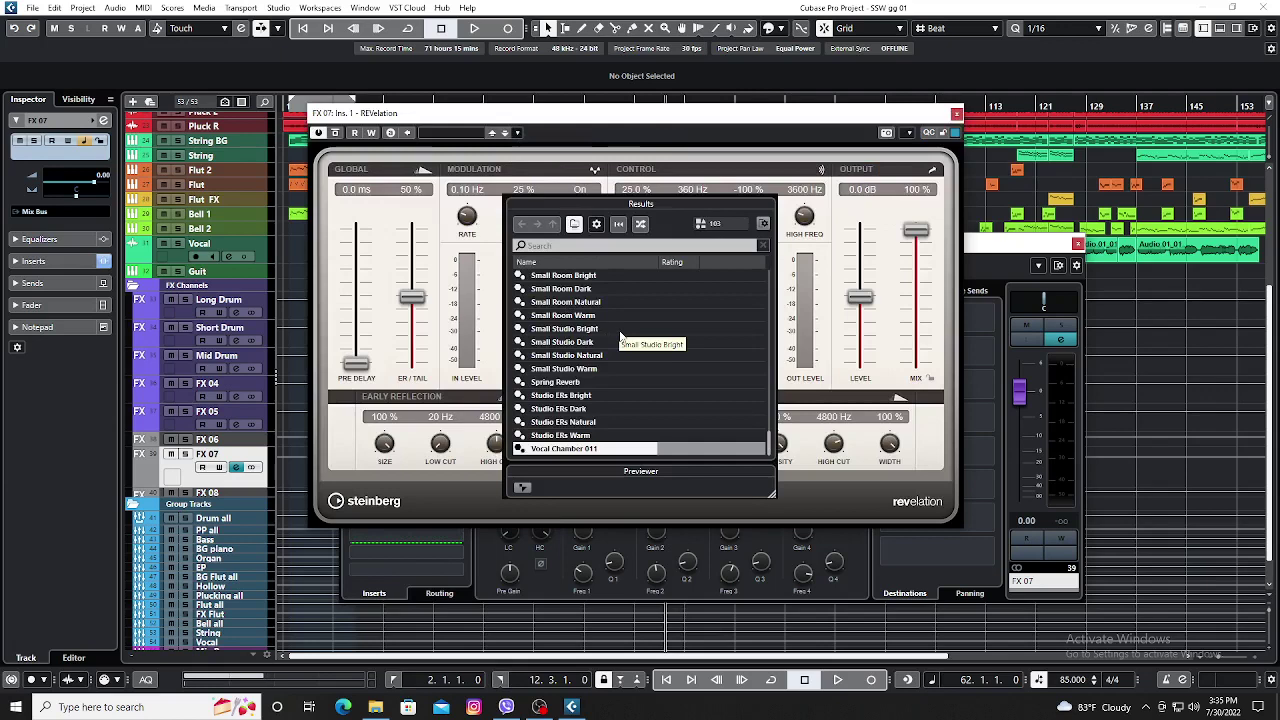
pyautogui.scroll(10, 620, 337)
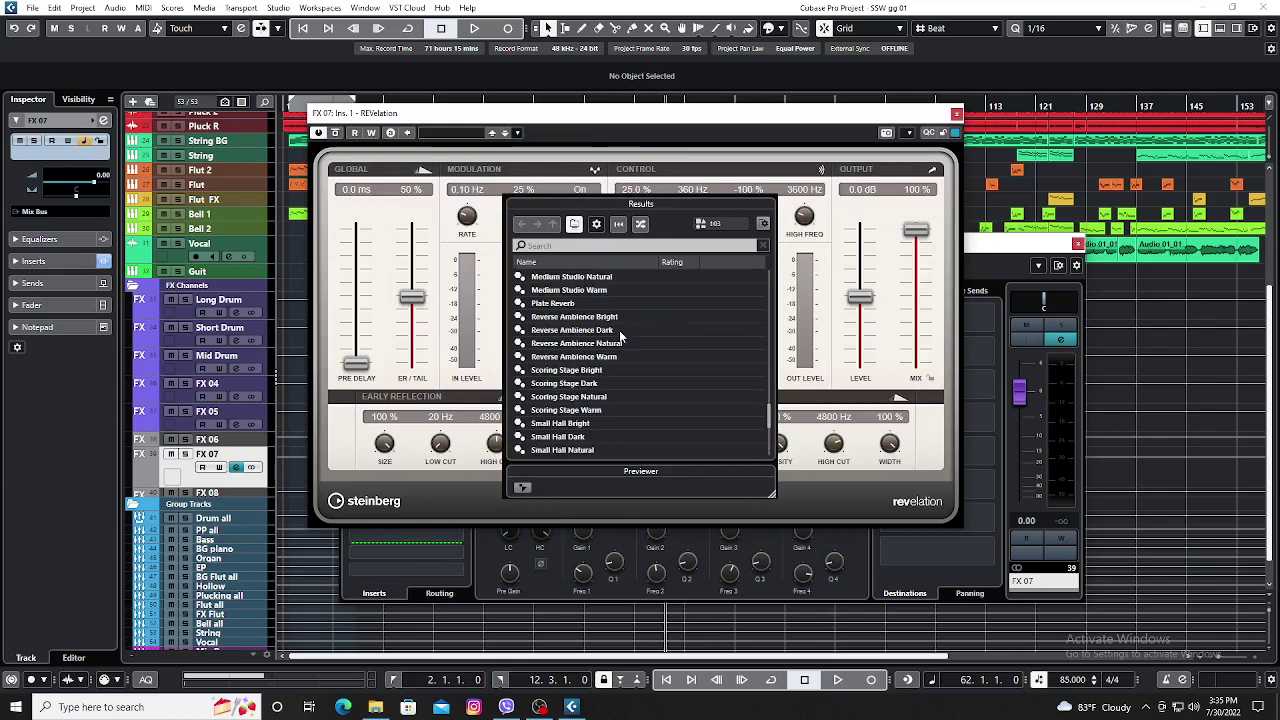
pyautogui.scroll(5, 620, 337)
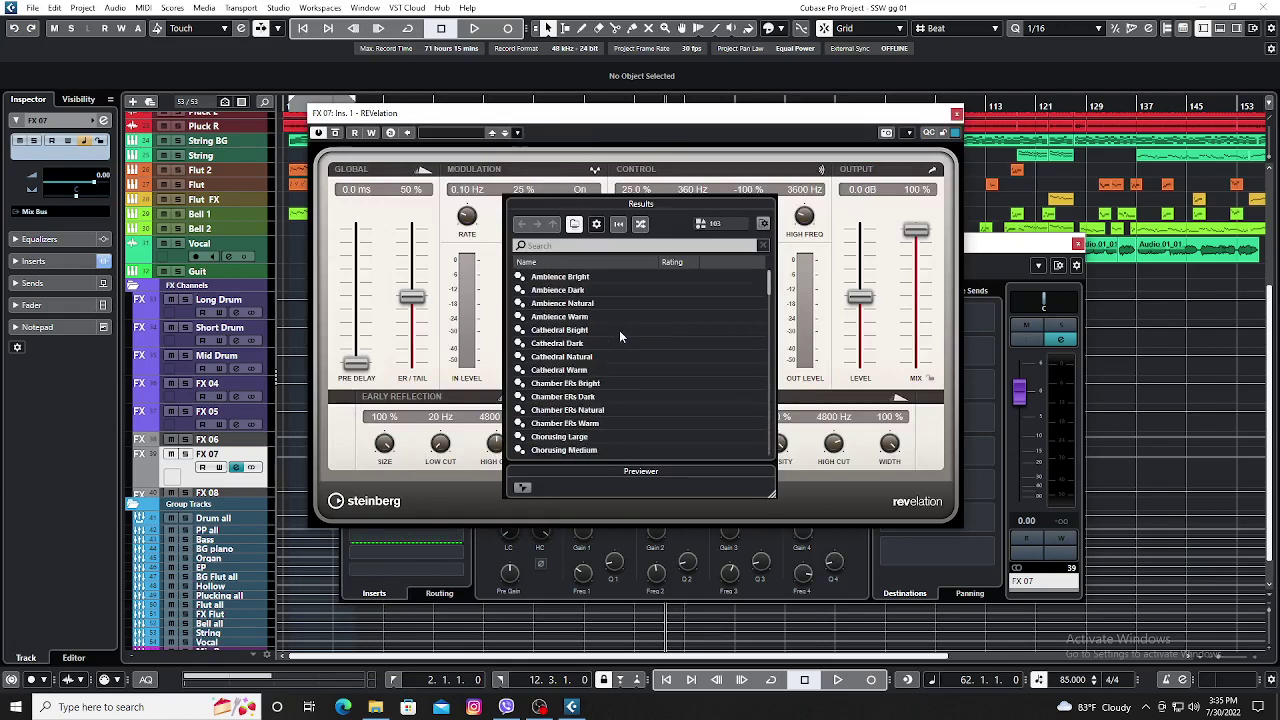
pyautogui.scroll(-7, 620, 337)
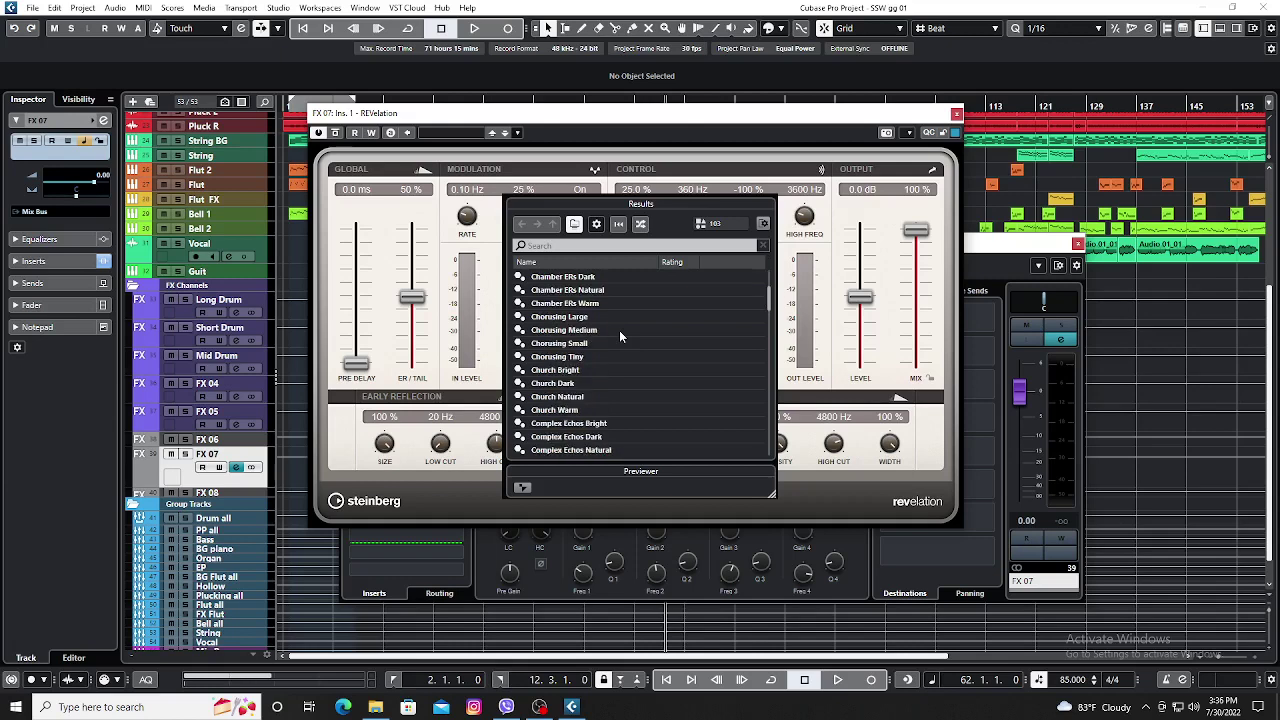
pyautogui.scroll(-4, 620, 337)
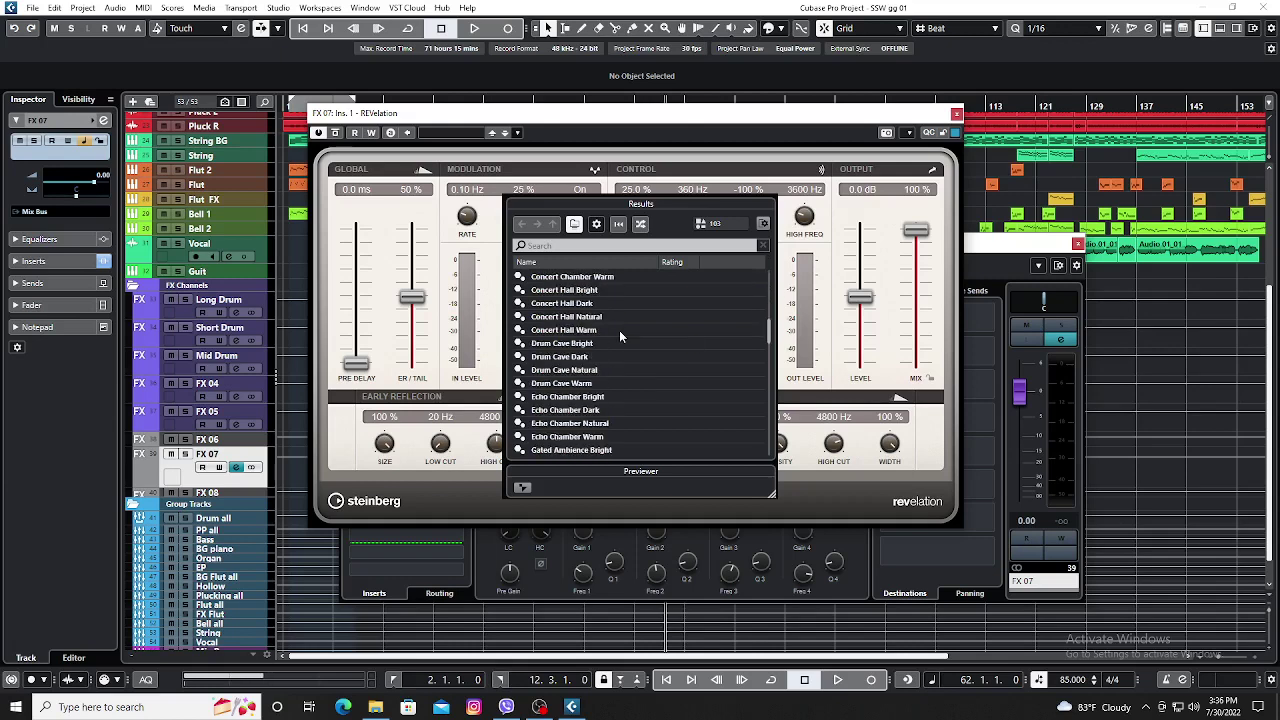
pyautogui.scroll(-9, 619, 330)
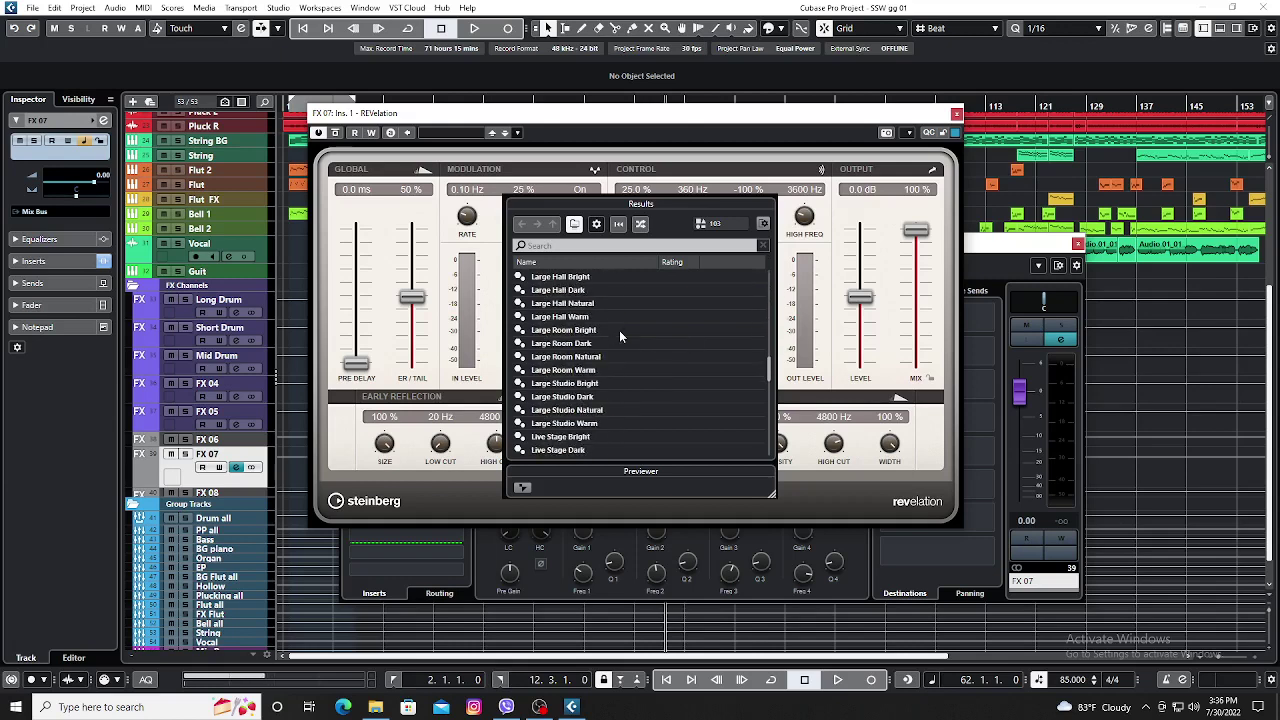
pyautogui.scroll(-3, 619, 330)
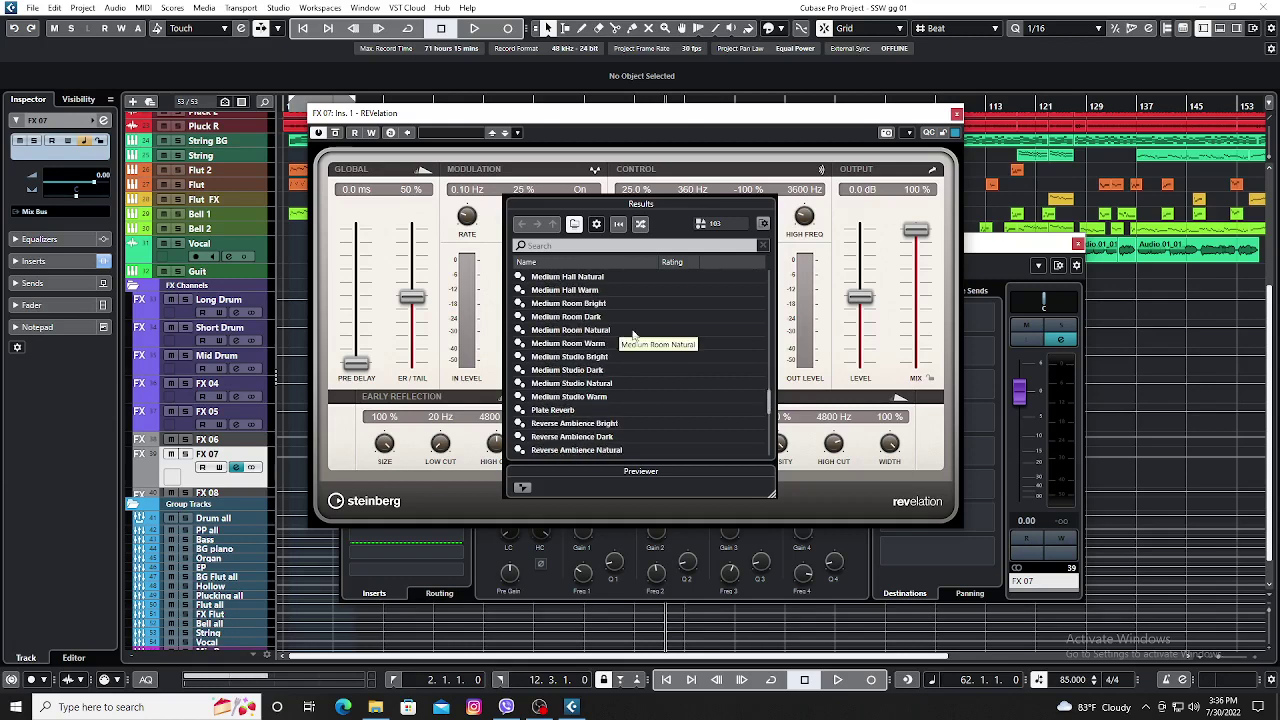
pyautogui.scroll(-1, 646, 335)
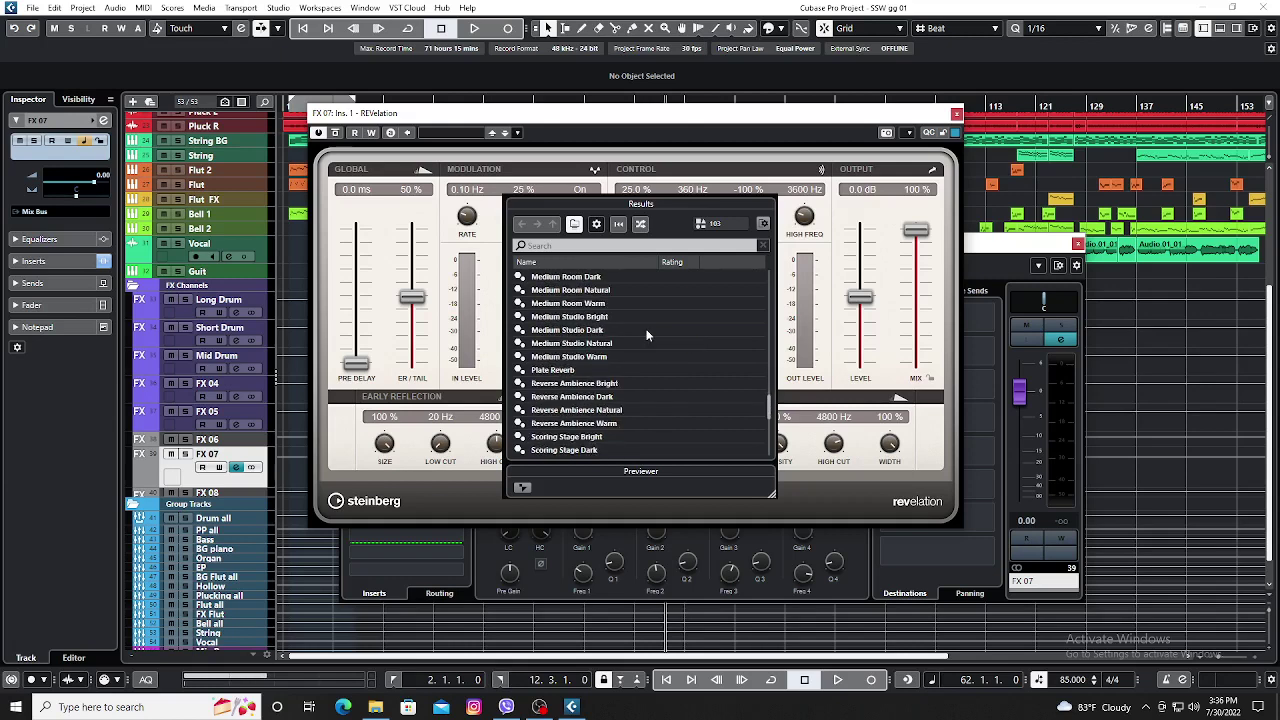
pyautogui.click(552, 372)
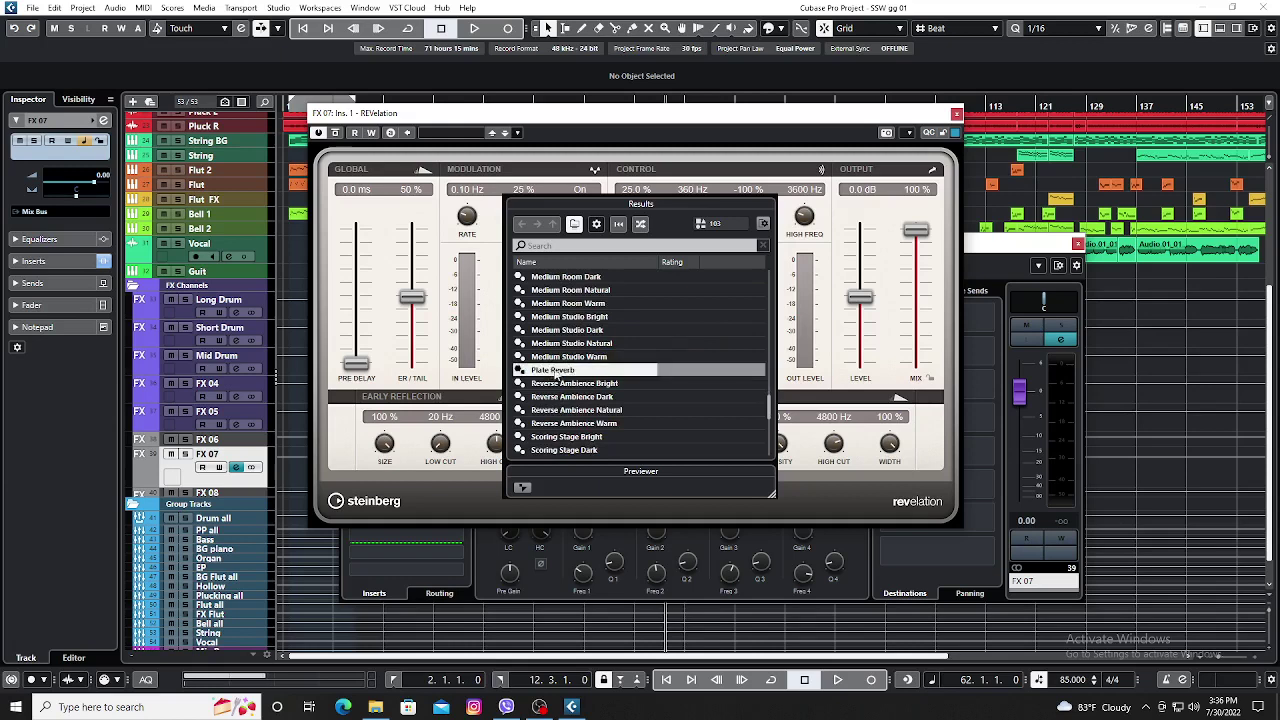
pyautogui.click(845, 119)
pyautogui.click(957, 113)
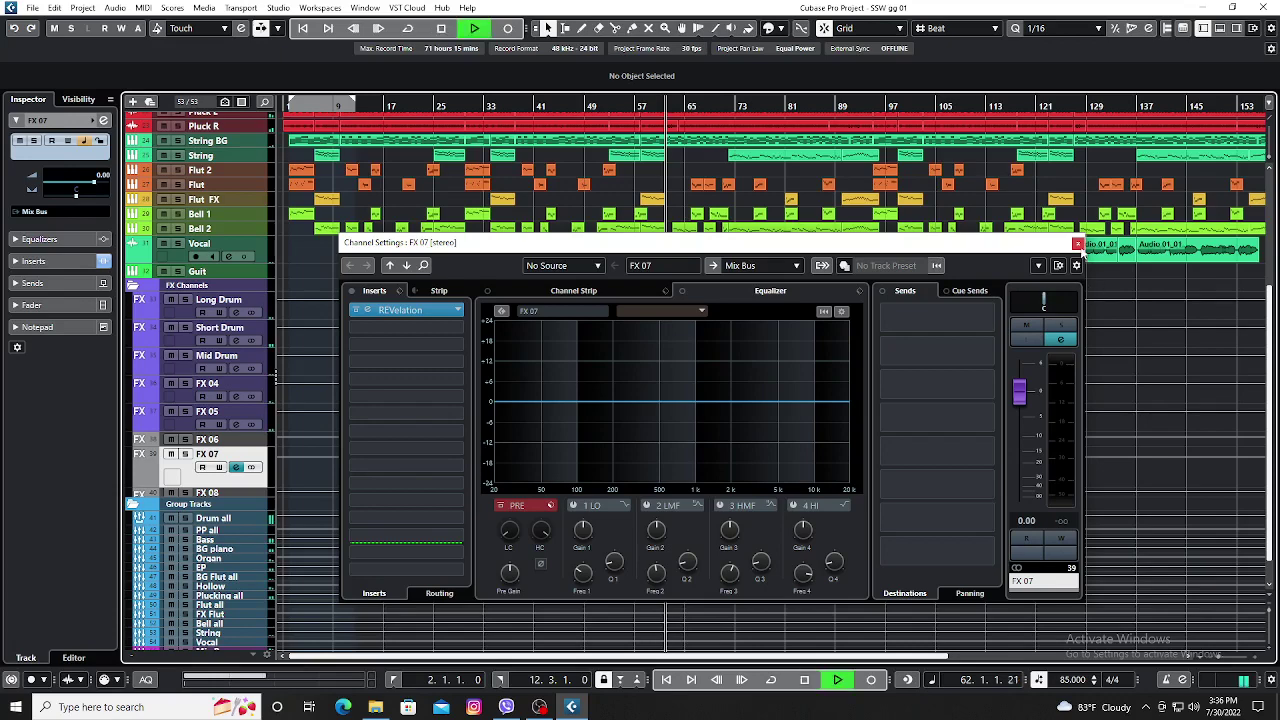
pyautogui.click(1077, 244)
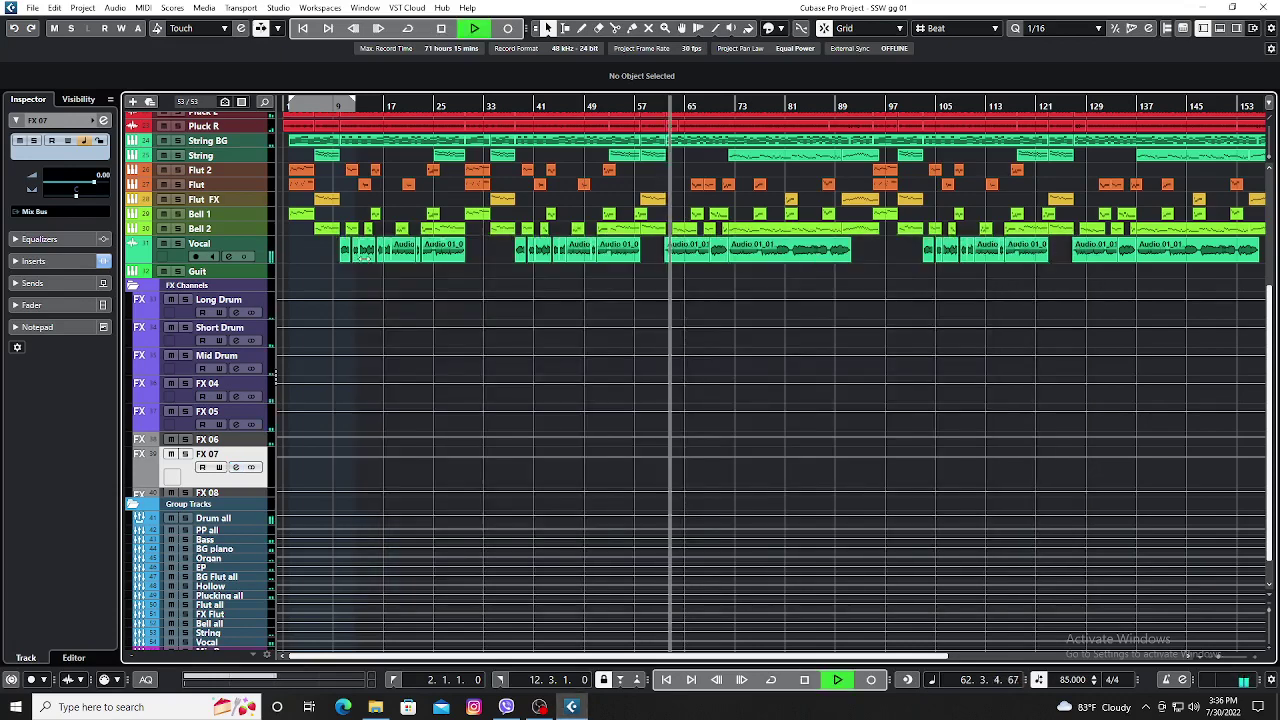
# Add a second send from the Vocal channel to FX 07 and set its level to -16.8 dB.
pyautogui.click(230, 257)
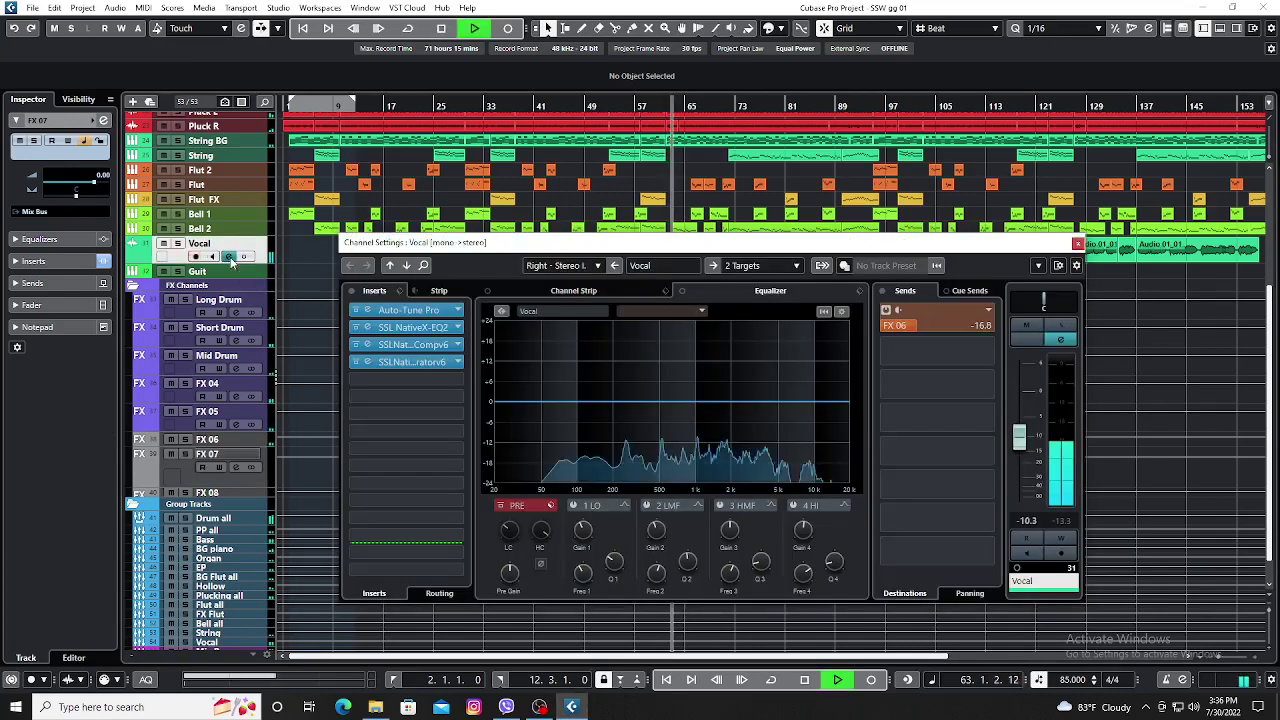
pyautogui.click(896, 349)
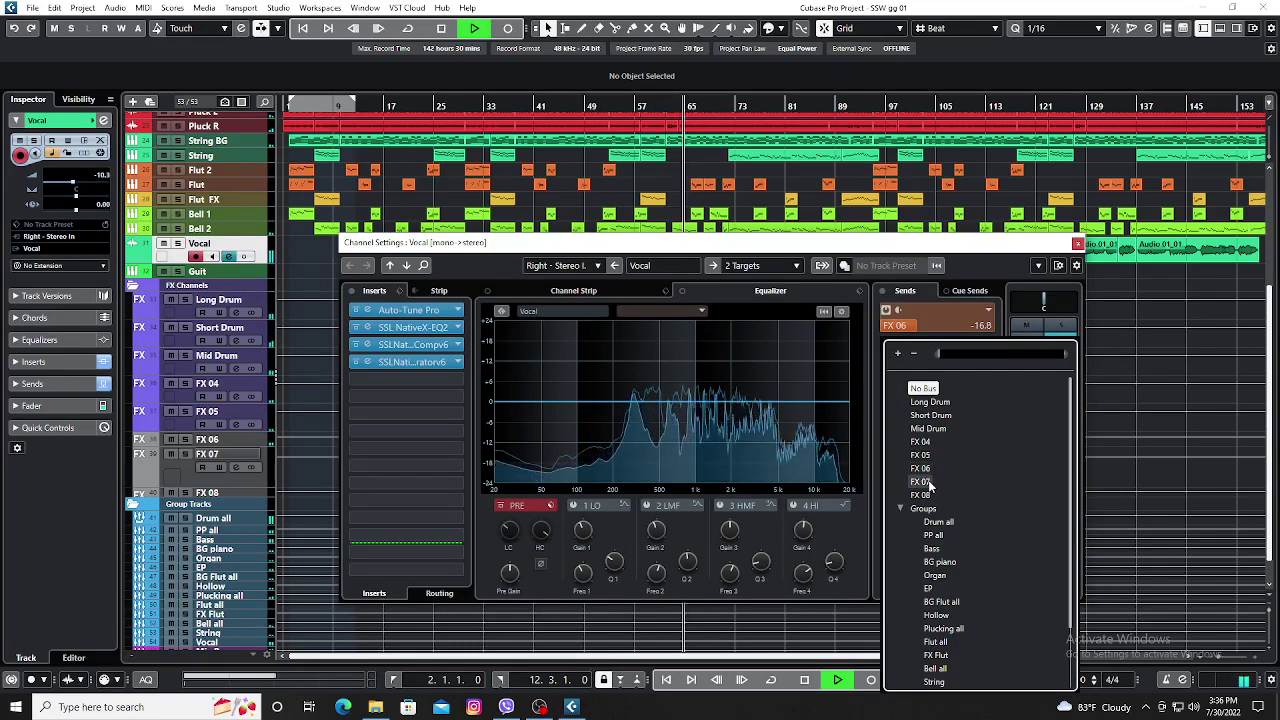
pyautogui.click(924, 482)
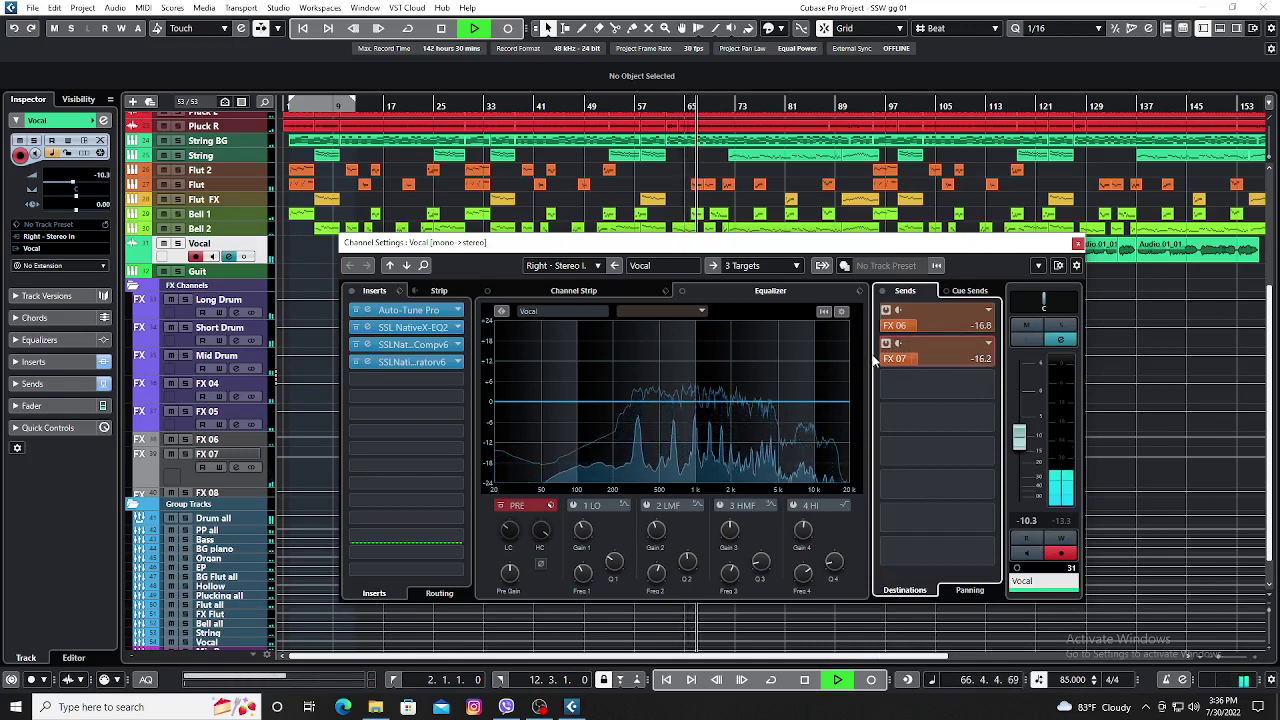
pyautogui.scroll(-2, 873, 363)
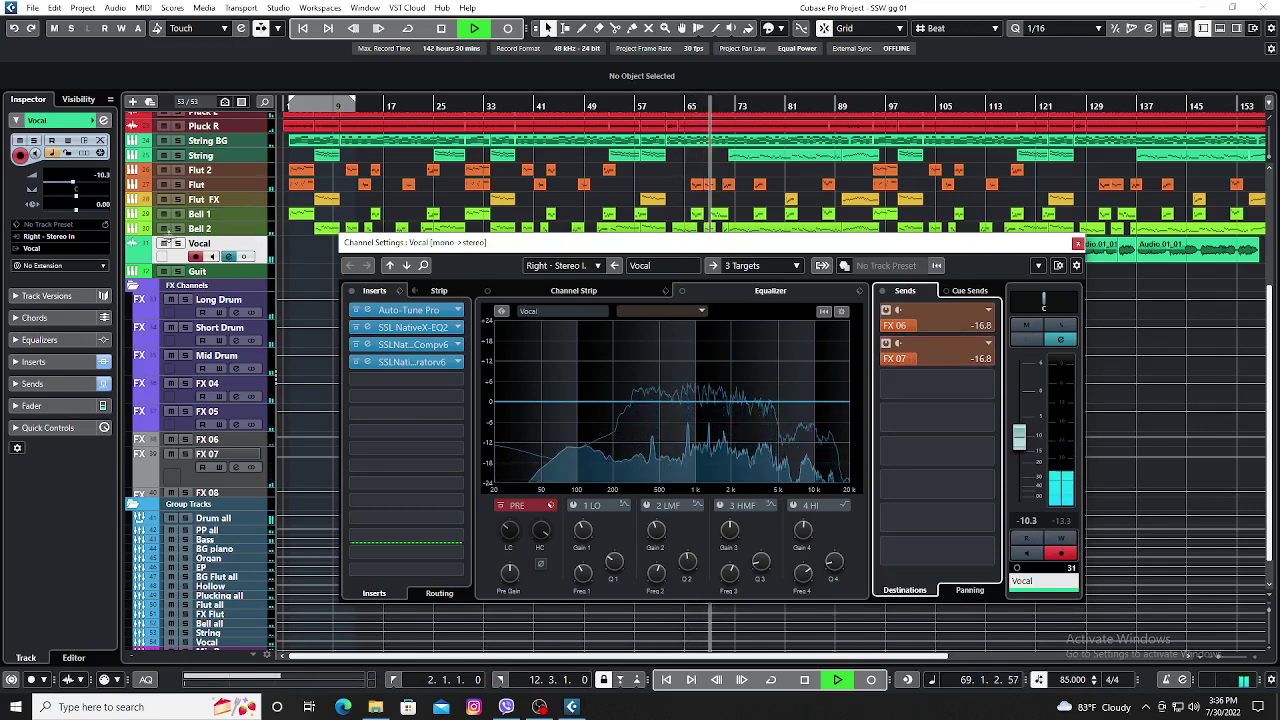
# Solo the Vocal track, raise its FX 07 send level to about -14.6 dB, and close the channel settings.
pyautogui.press('s')
pyautogui.moveTo(914, 360)
pyautogui.mouseDown()
pyautogui.moveTo(963, 360)
pyautogui.moveTo(931, 356)
pyautogui.mouseUp()
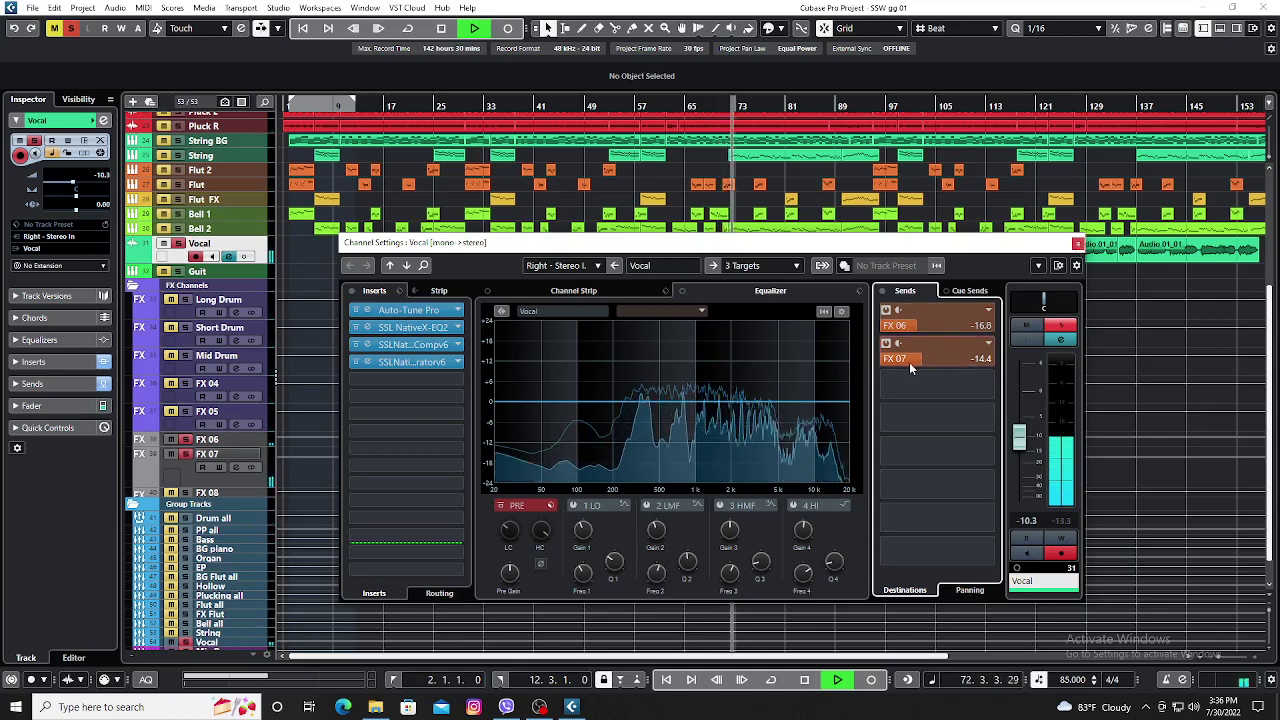
pyautogui.moveTo(909, 362); pyautogui.dragTo(933, 358)
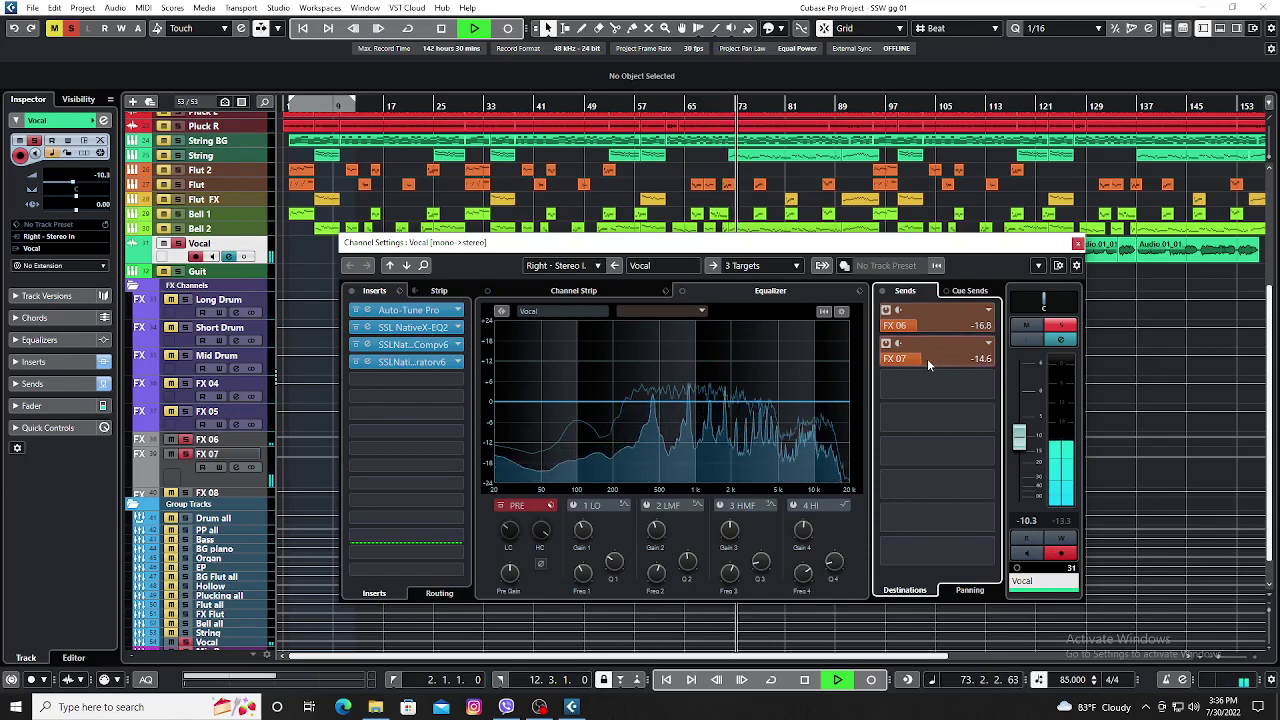
pyautogui.click(1077, 244)
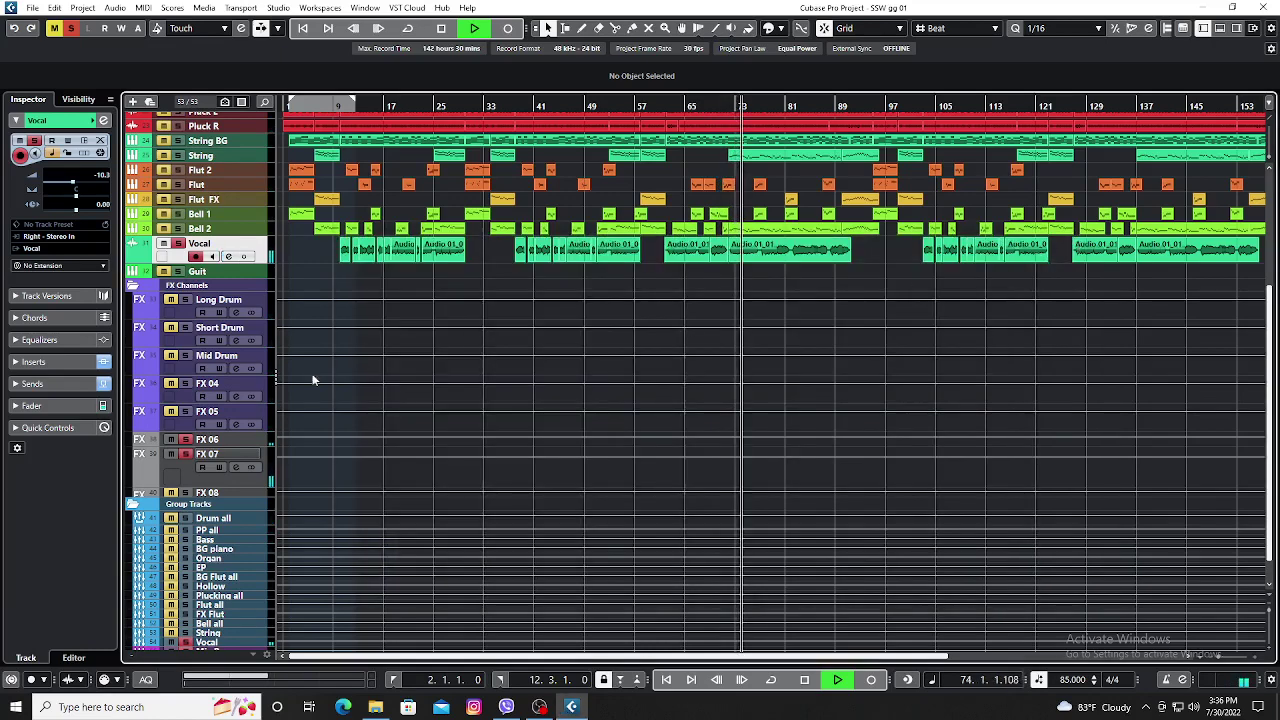
# Open the FX 07 channel settings and review REVelation's plate reverb parameters while the vocal plays.
pyautogui.scroll(-1, 265, 476)
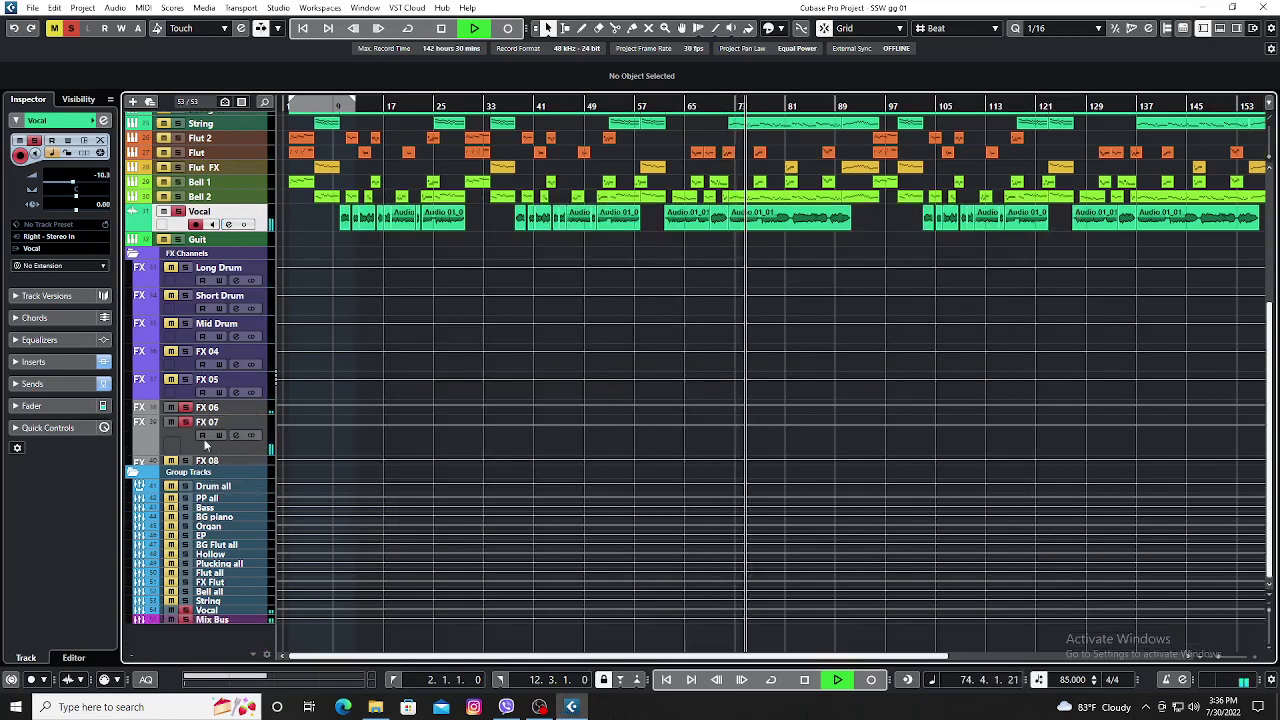
pyautogui.click(220, 448)
pyautogui.click(236, 435)
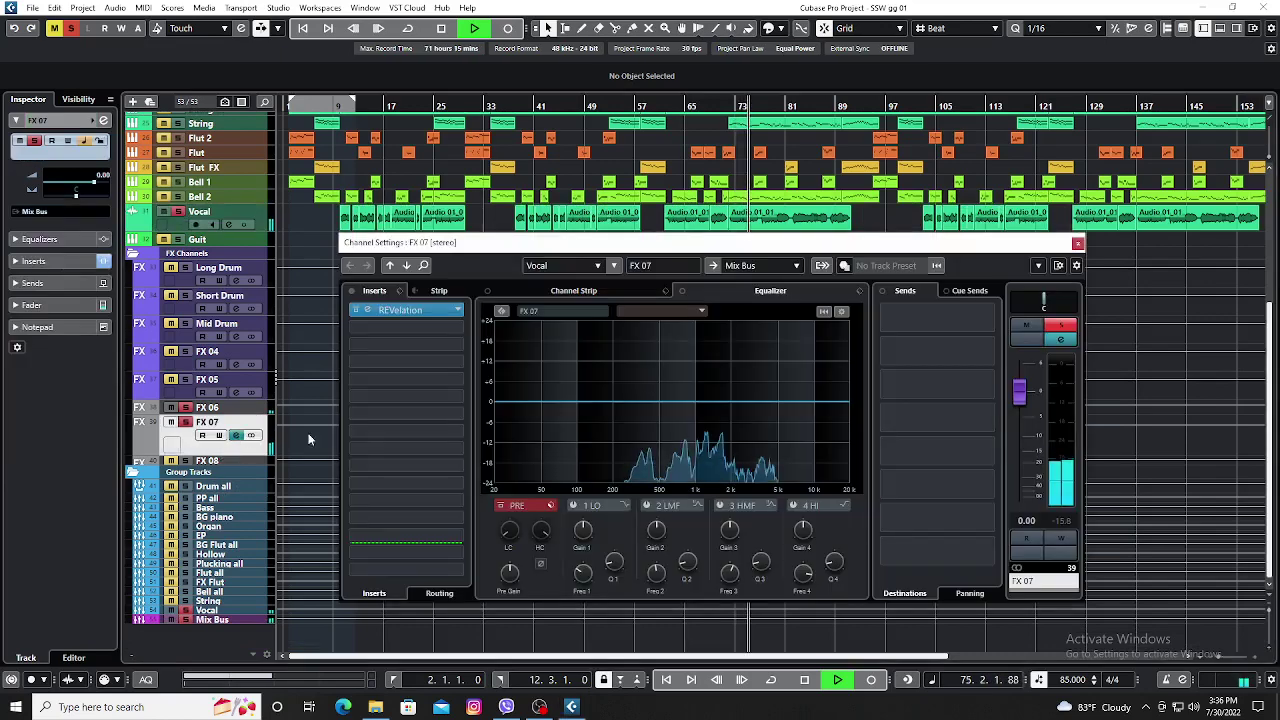
pyautogui.click(400, 310)
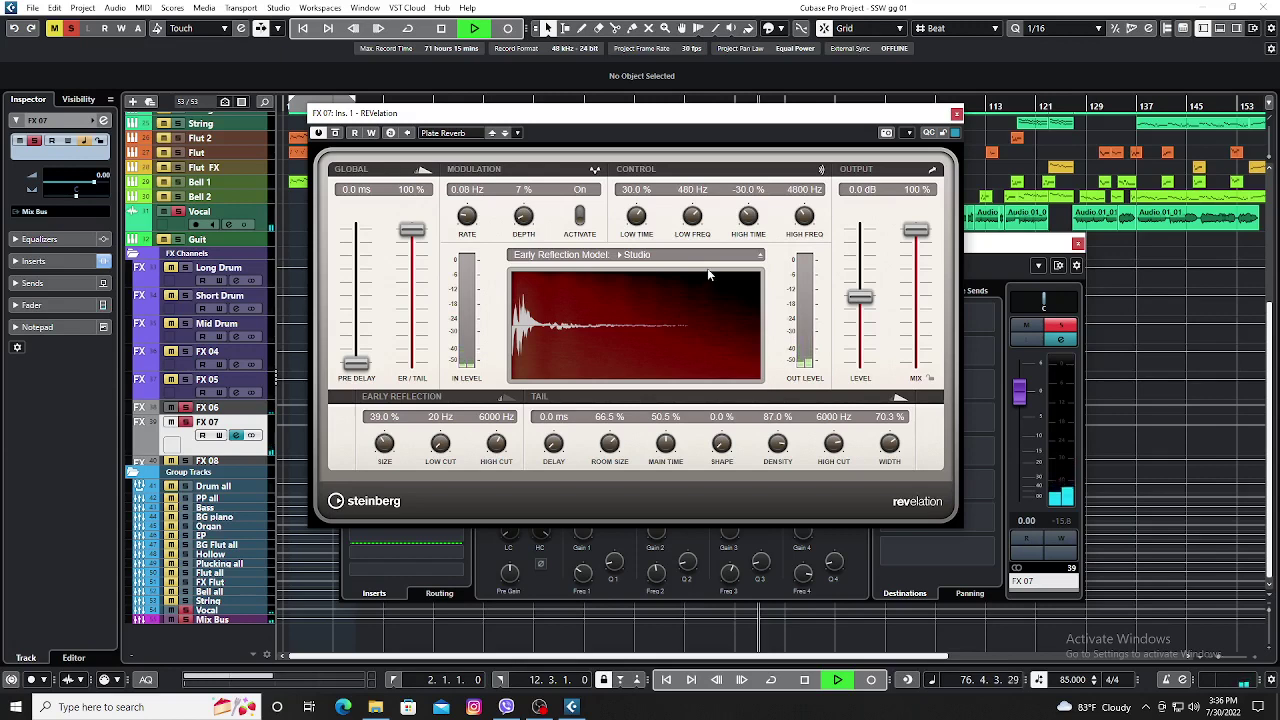
pyautogui.click(956, 115)
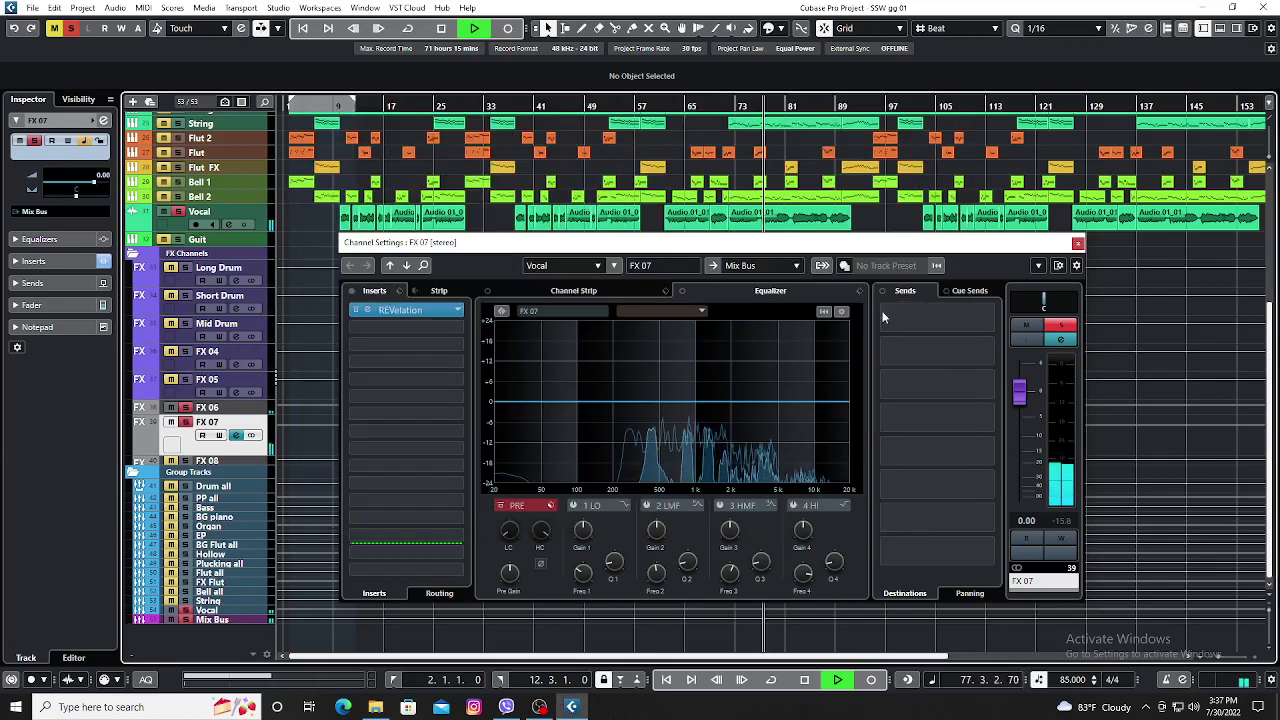
# Enable the low-cut filter in FX 07's equalizer and raise its frequency to roll off the reverb's low end.
pyautogui.moveTo(464, 438); pyautogui.dragTo(458, 330)
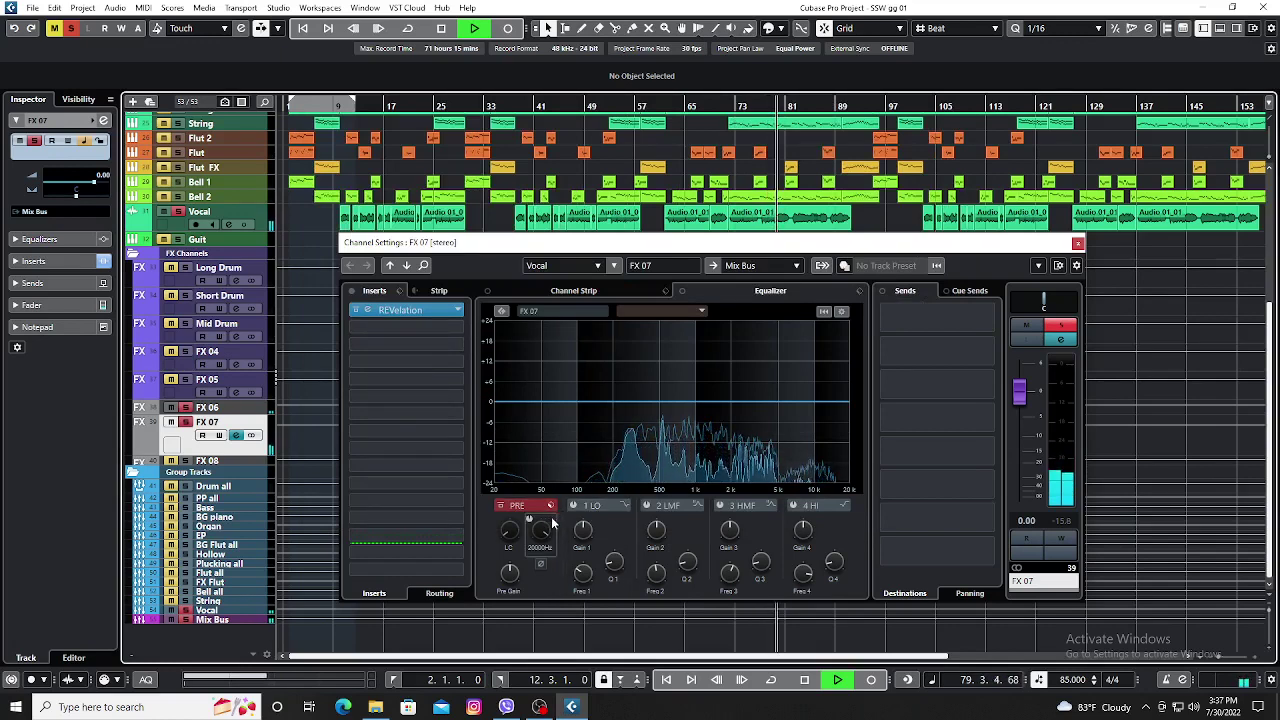
pyautogui.click(500, 520)
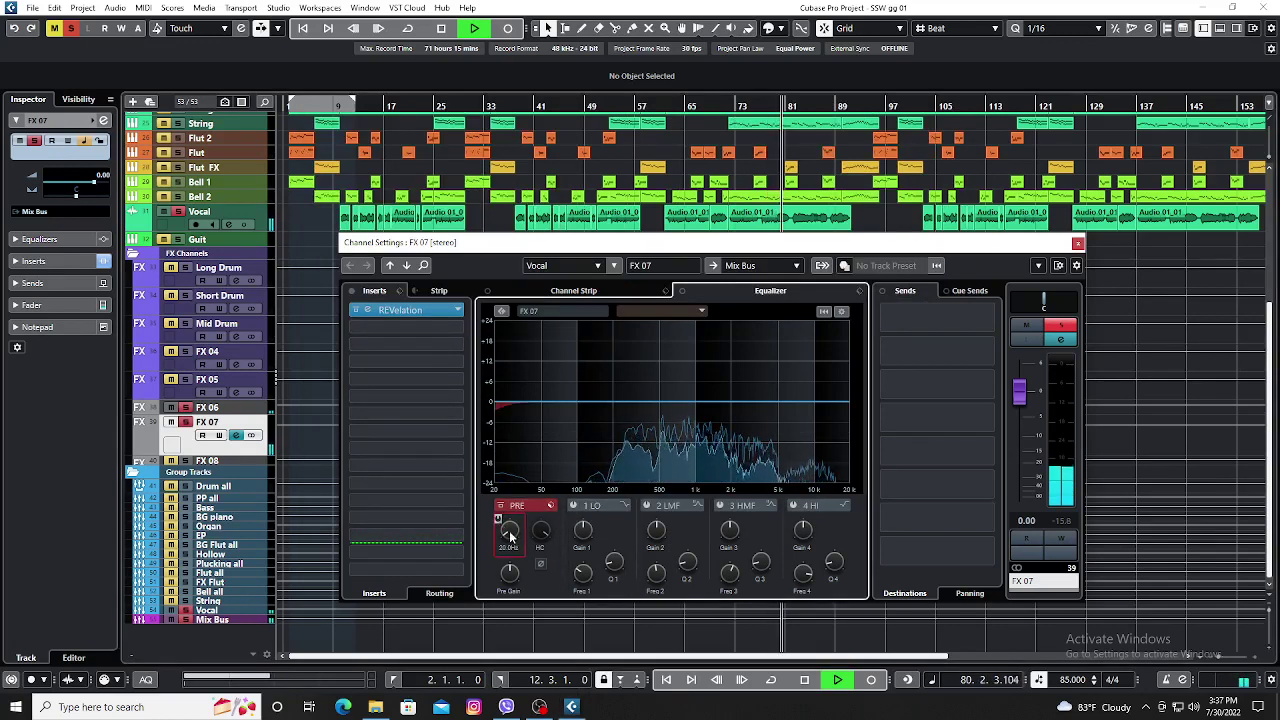
pyautogui.moveTo(499, 522); pyautogui.dragTo(518, 489)
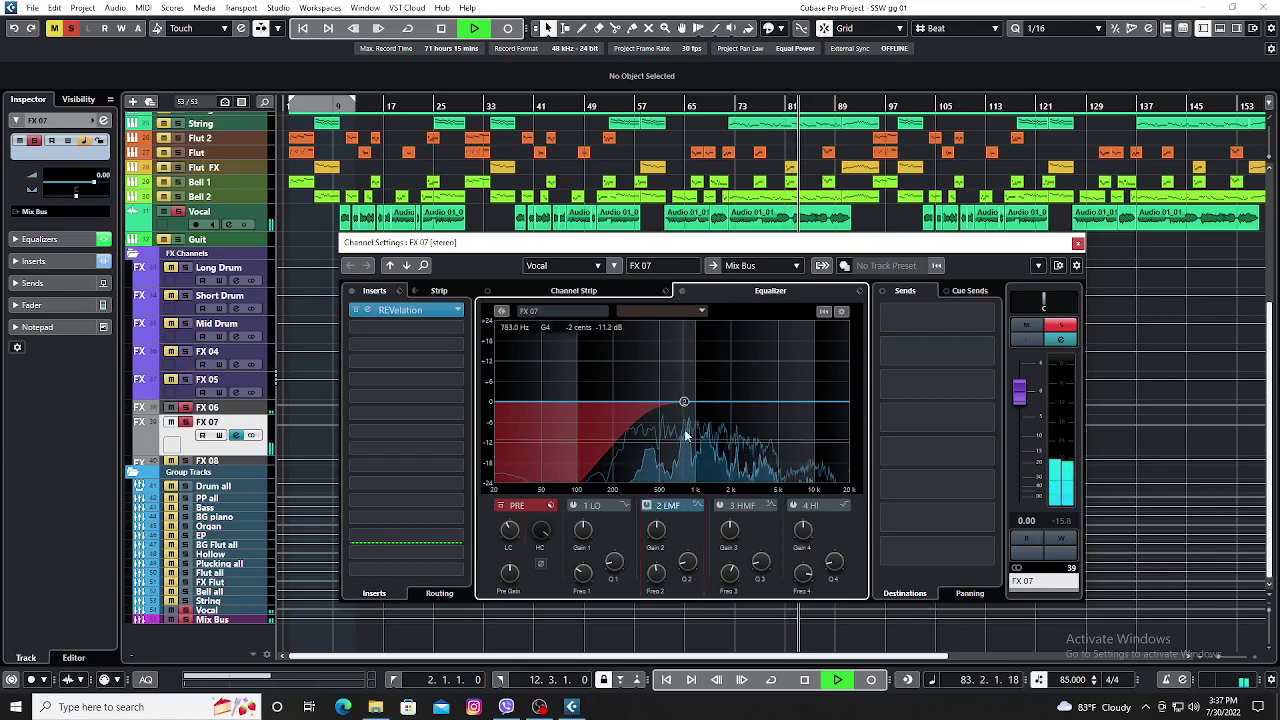
# Shape a narrow cut of about -5.7 dB at 1.40 kHz with FX 07's second EQ band and close the channel settings.
pyautogui.moveTo(685, 402); pyautogui.dragTo(701, 362)
pyautogui.moveTo(687, 561); pyautogui.dragTo(686, 572)
pyautogui.moveTo(656, 530)
pyautogui.mouseDown()
pyautogui.moveTo(660, 577)
pyautogui.moveTo(675, 540)
pyautogui.mouseUp()
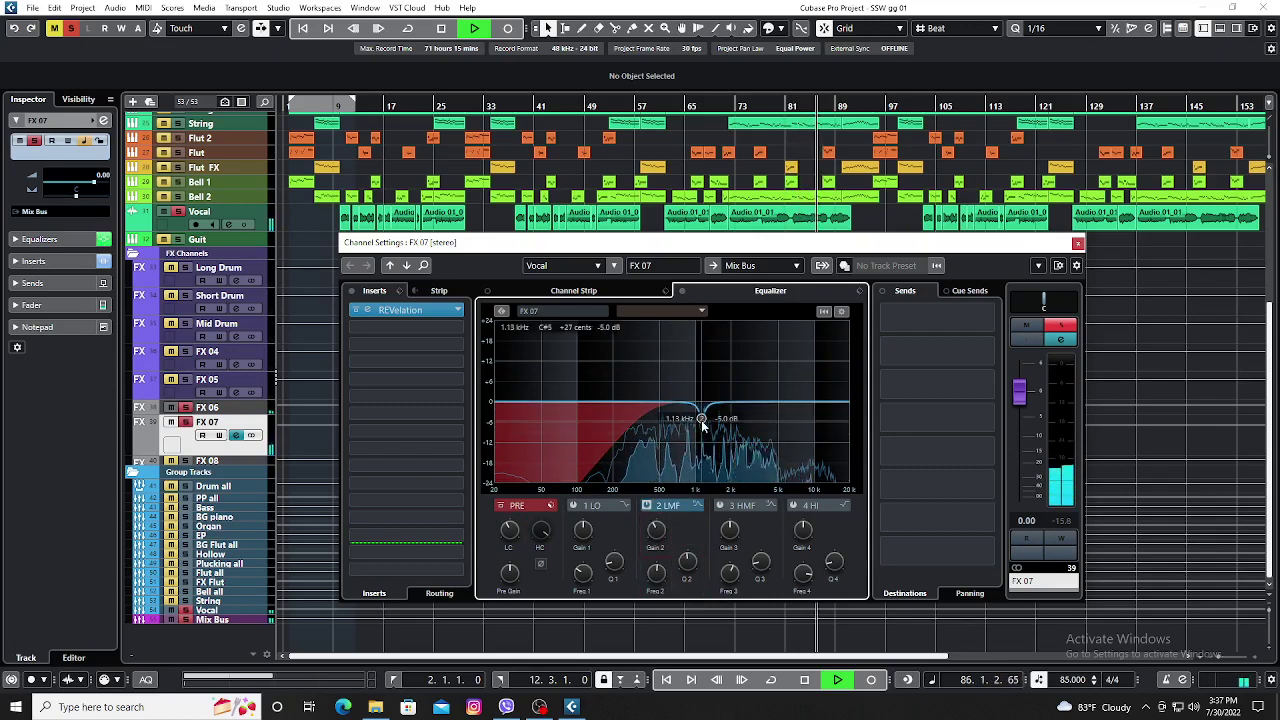
pyautogui.moveTo(700, 424)
pyautogui.mouseDown()
pyautogui.moveTo(688, 427)
pyautogui.moveTo(714, 430)
pyautogui.mouseUp()
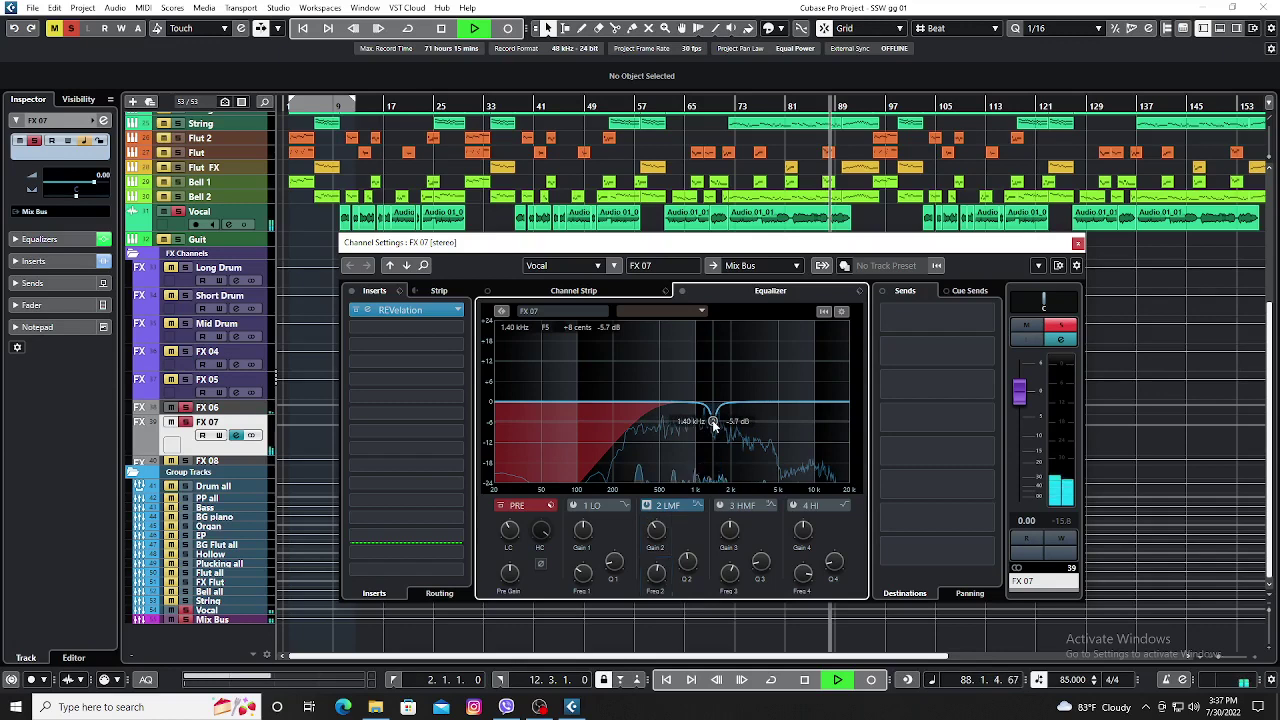
pyautogui.click(1077, 243)
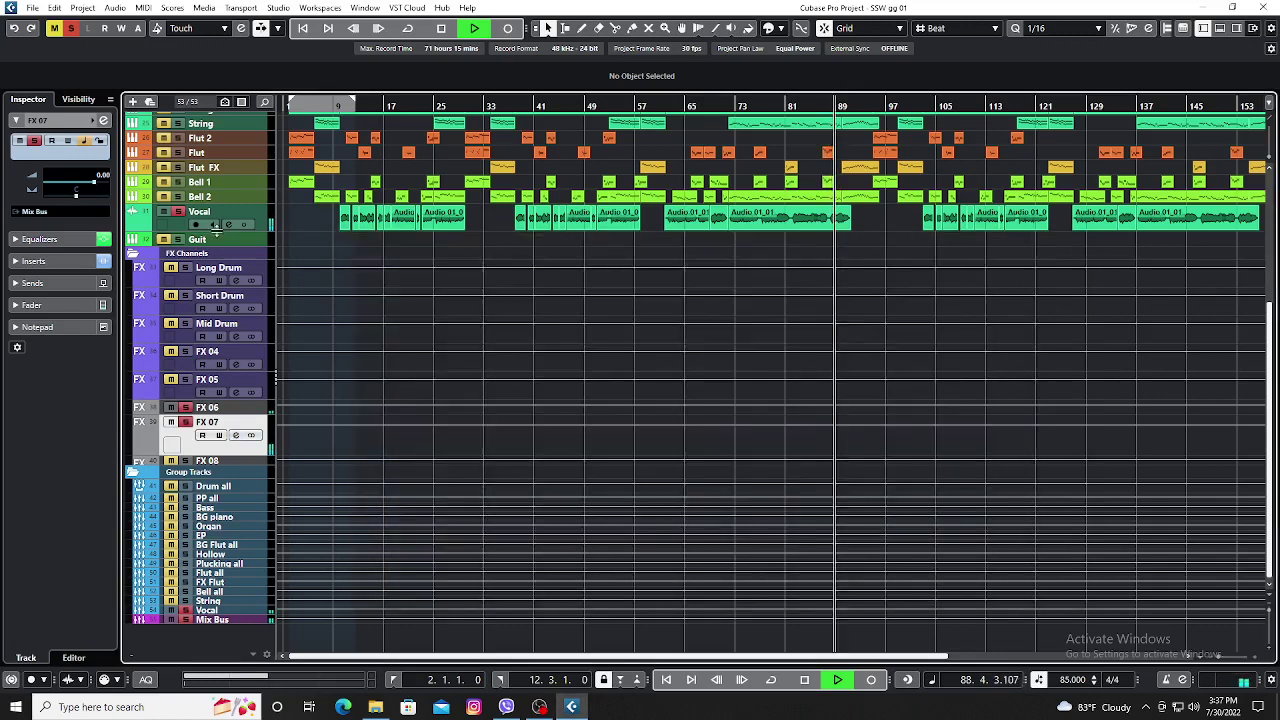
# Unsolo the Vocal track and reduce the heights of the Vocal and FX 07 tracks.
pyautogui.click(176, 212)
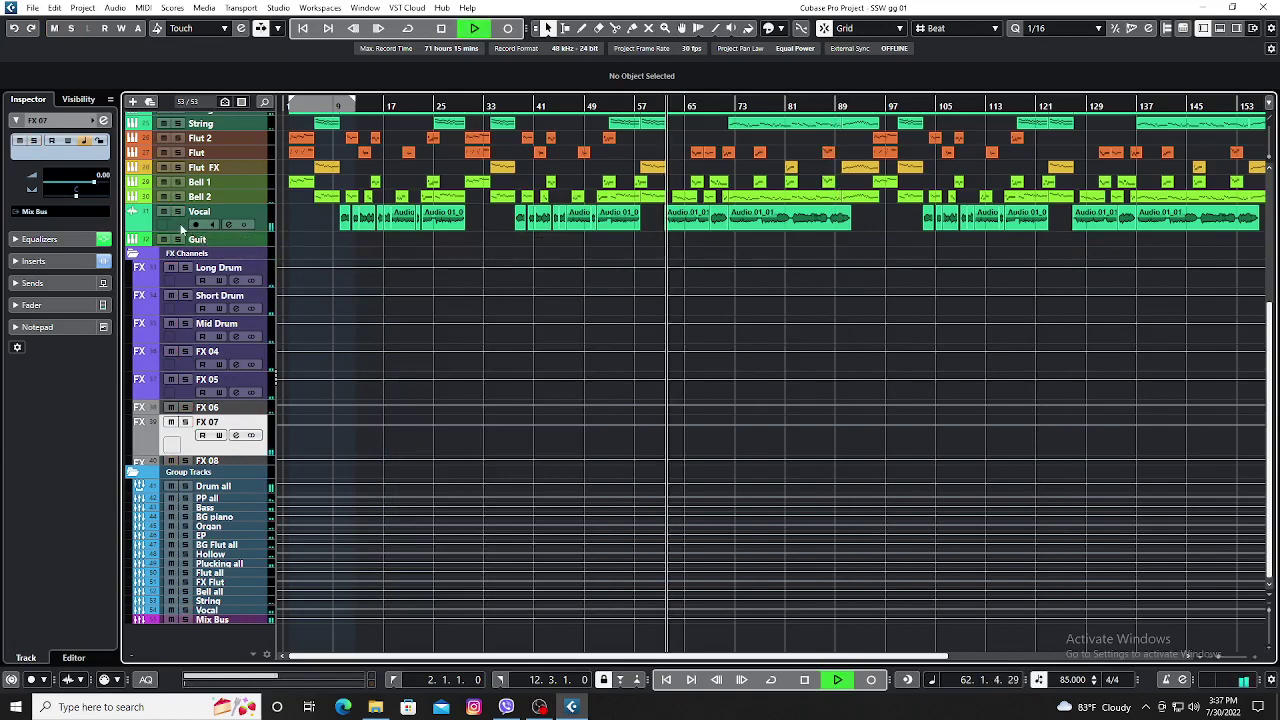
pyautogui.click(181, 225)
pyautogui.doubleClick(186, 224)
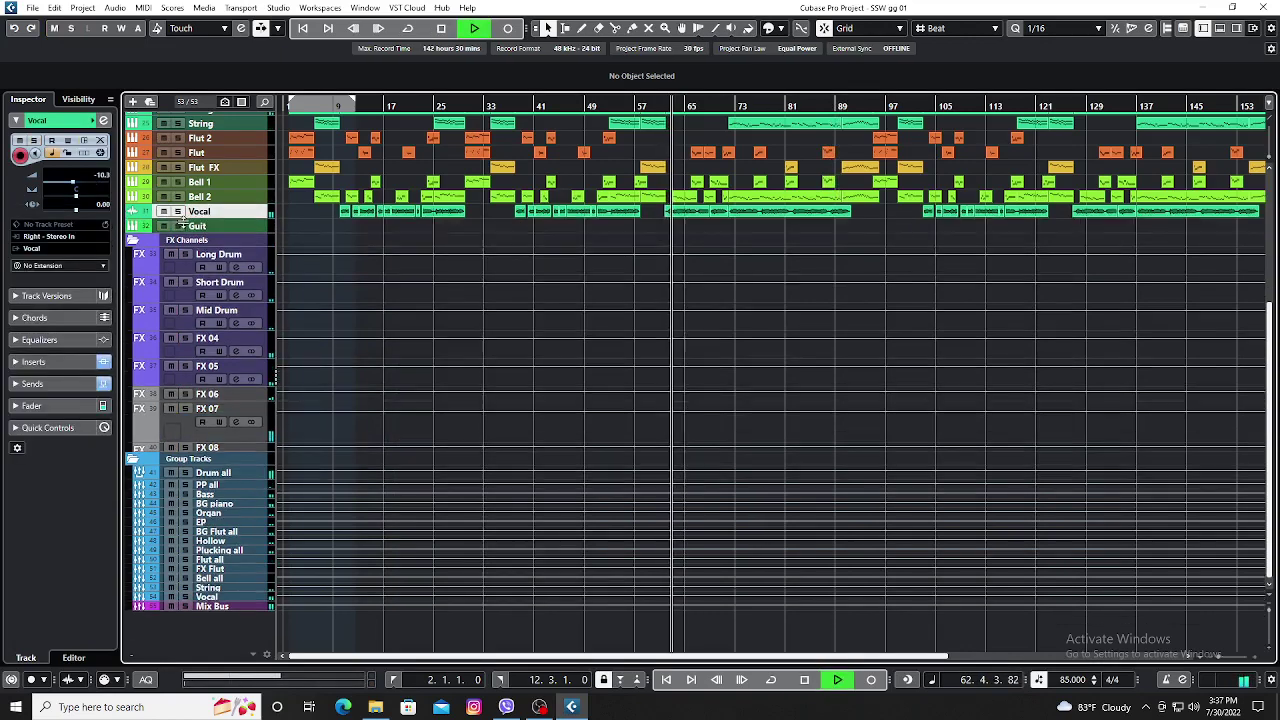
pyautogui.press('Return')
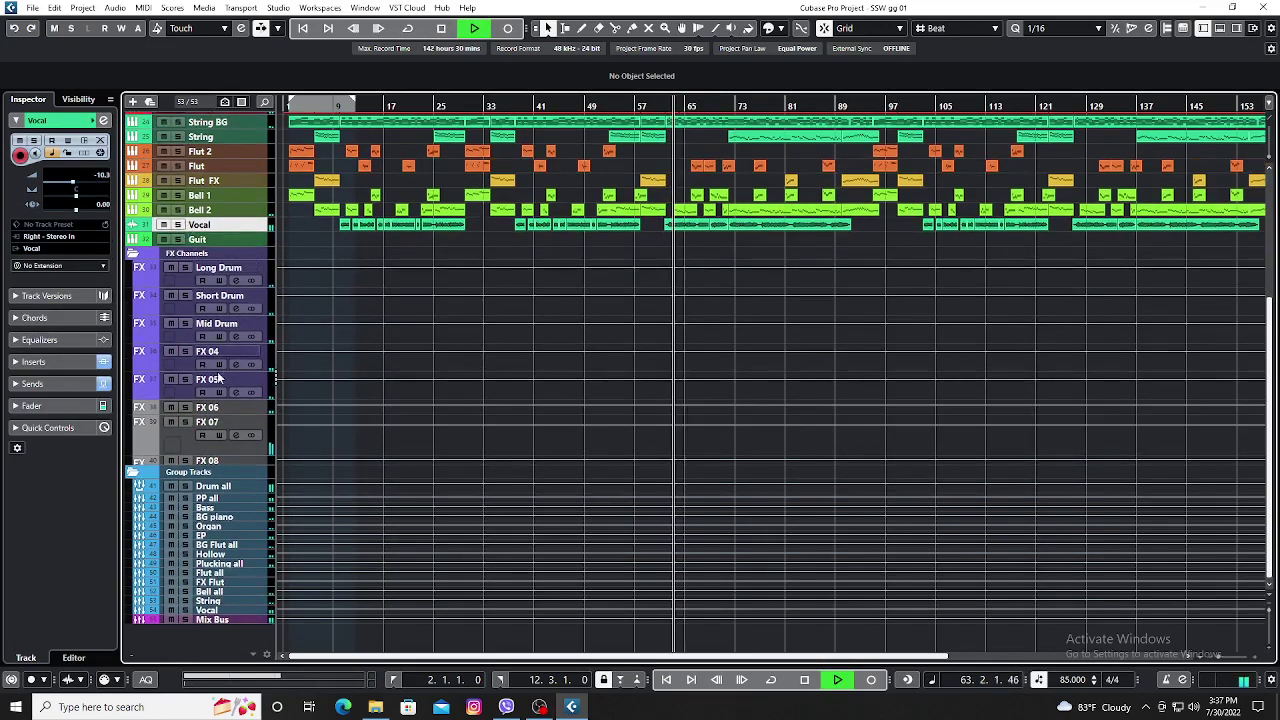
pyautogui.click(236, 450)
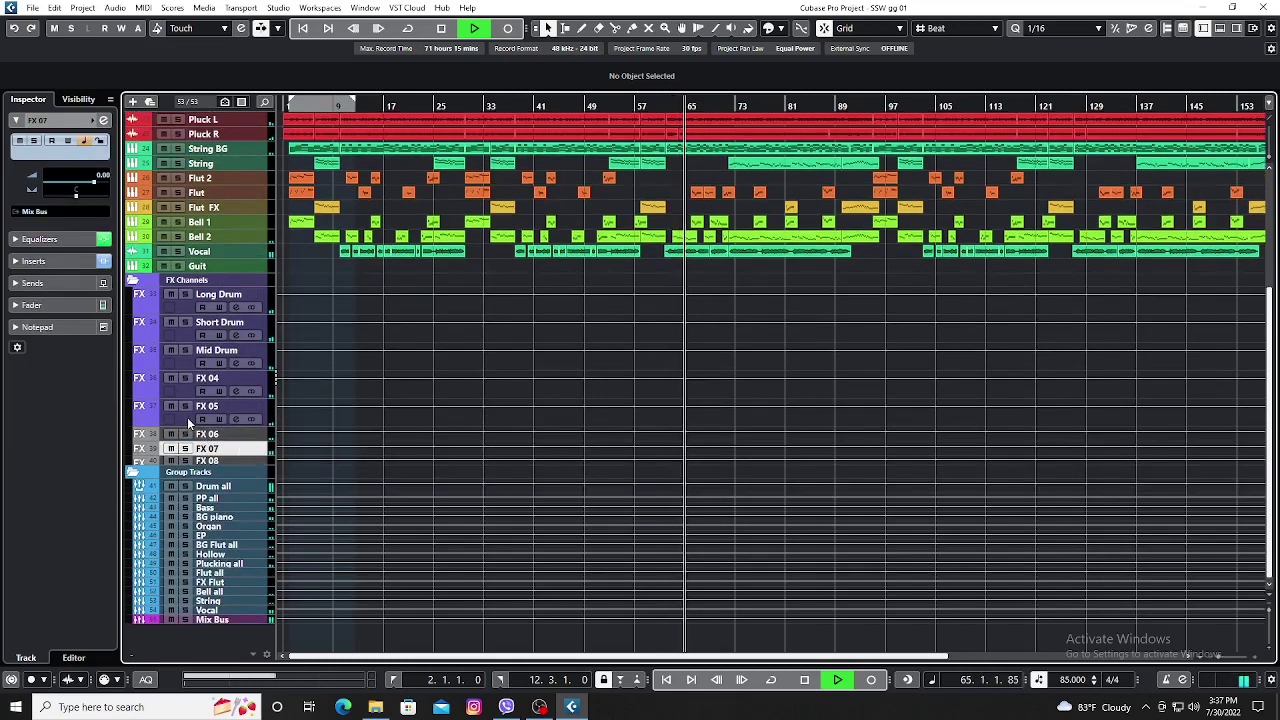
# Raise the Vocal track's volume to about -7.94 dB in the full mix.
pyautogui.click(220, 251)
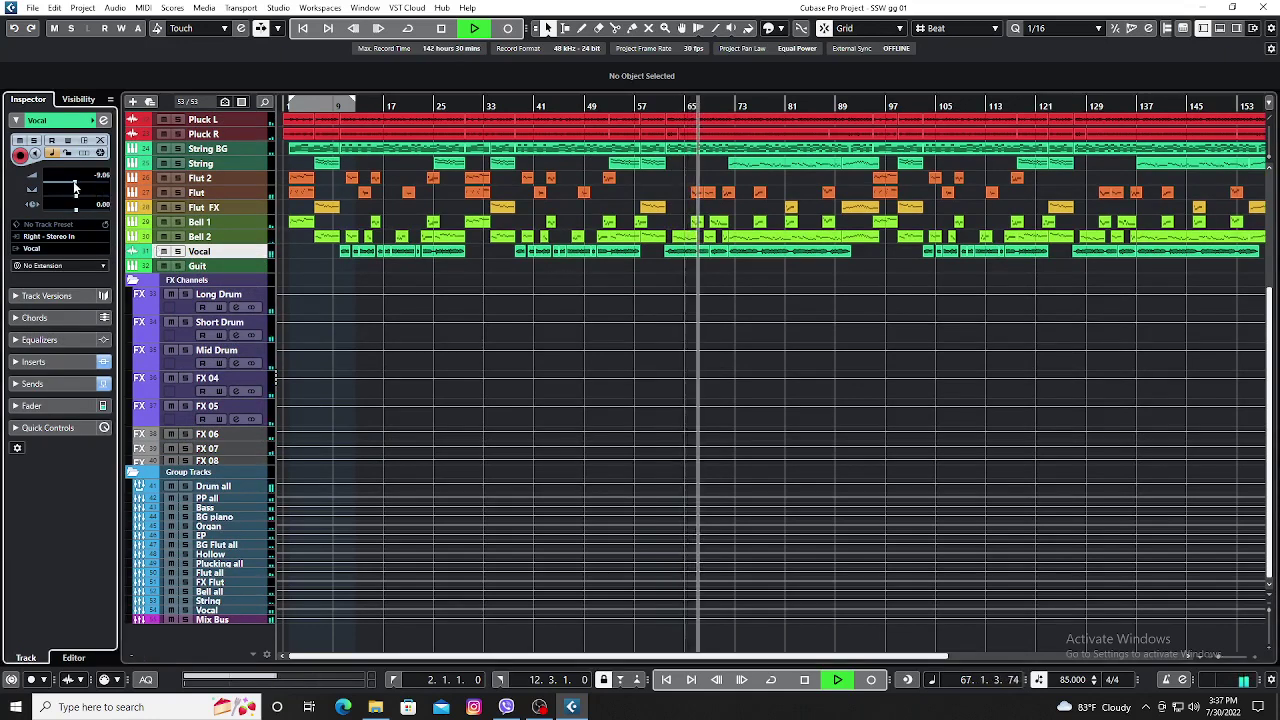
pyautogui.scroll(3, 77, 187)
pyautogui.scroll(-1, 77, 187)
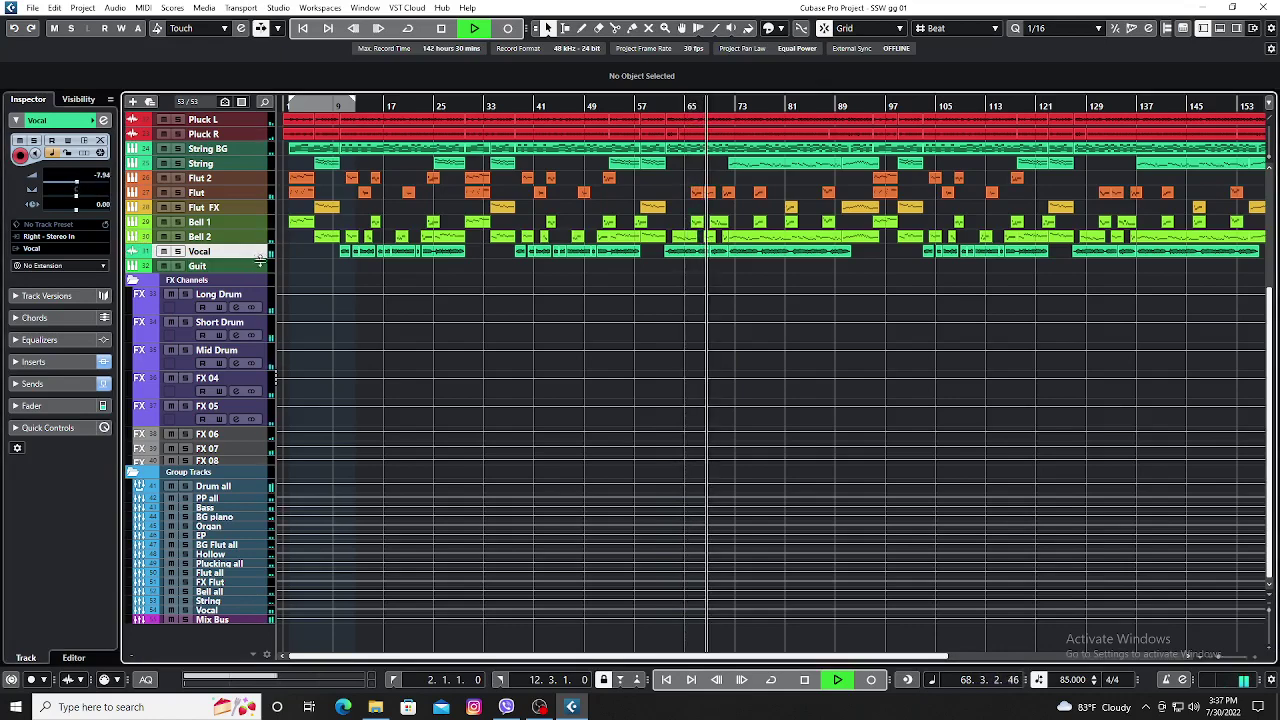
# Raise the Vocal track's send levels to -13.8 for FX 06 and -13.0 for FX 07, and close its channel settings.
pyautogui.moveTo(258, 258); pyautogui.dragTo(260, 286)
pyautogui.click(228, 264)
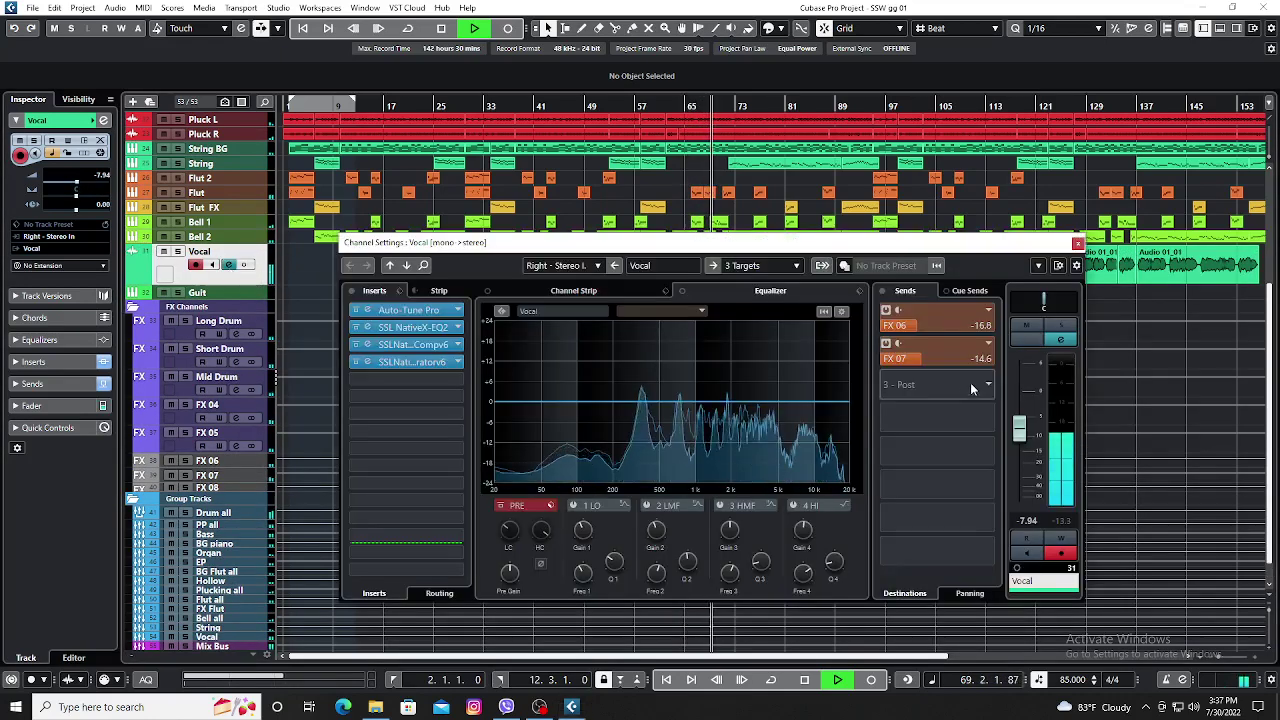
pyautogui.click(913, 330)
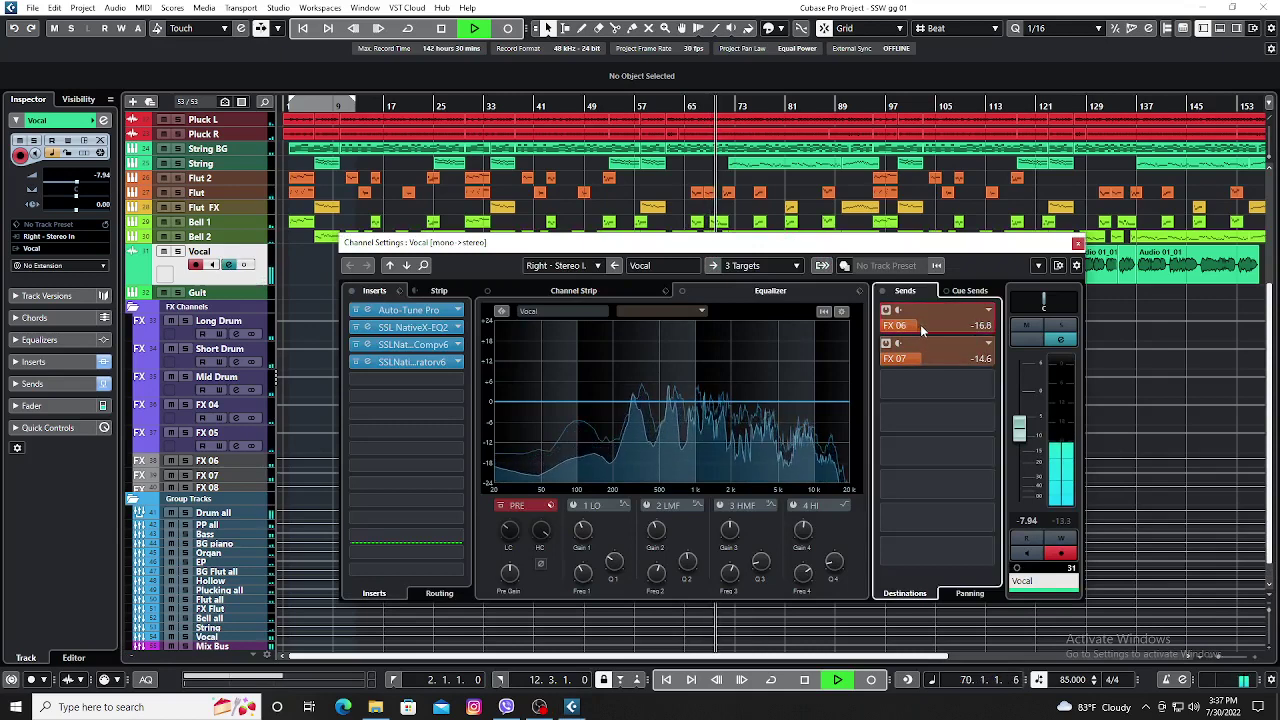
pyautogui.moveTo(922, 330); pyautogui.dragTo(931, 330)
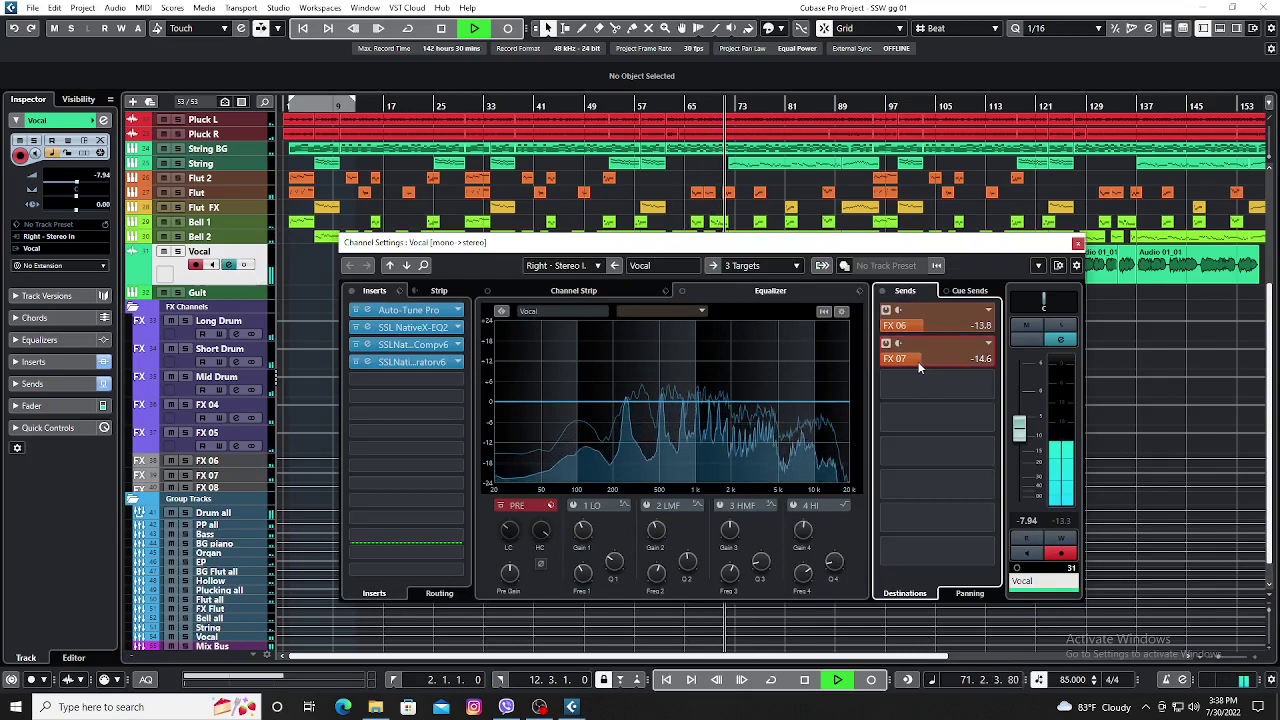
pyautogui.moveTo(918, 366); pyautogui.dragTo(937, 364)
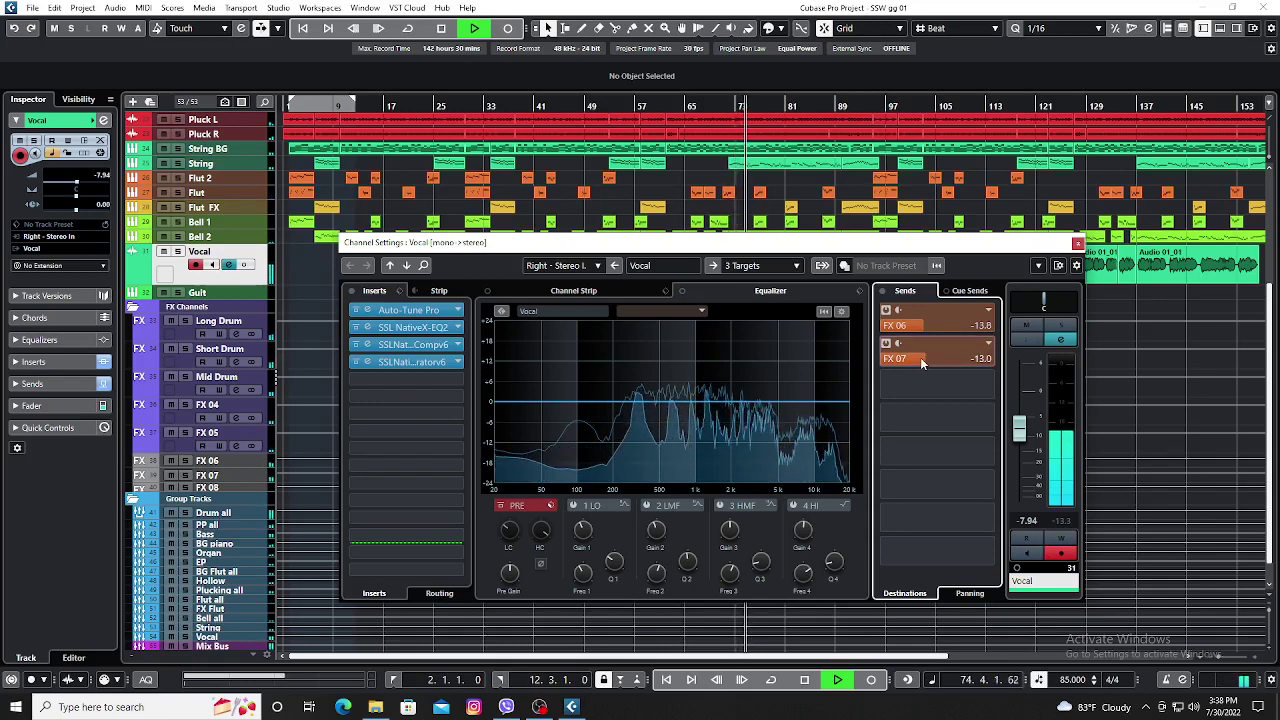
pyautogui.click(1077, 243)
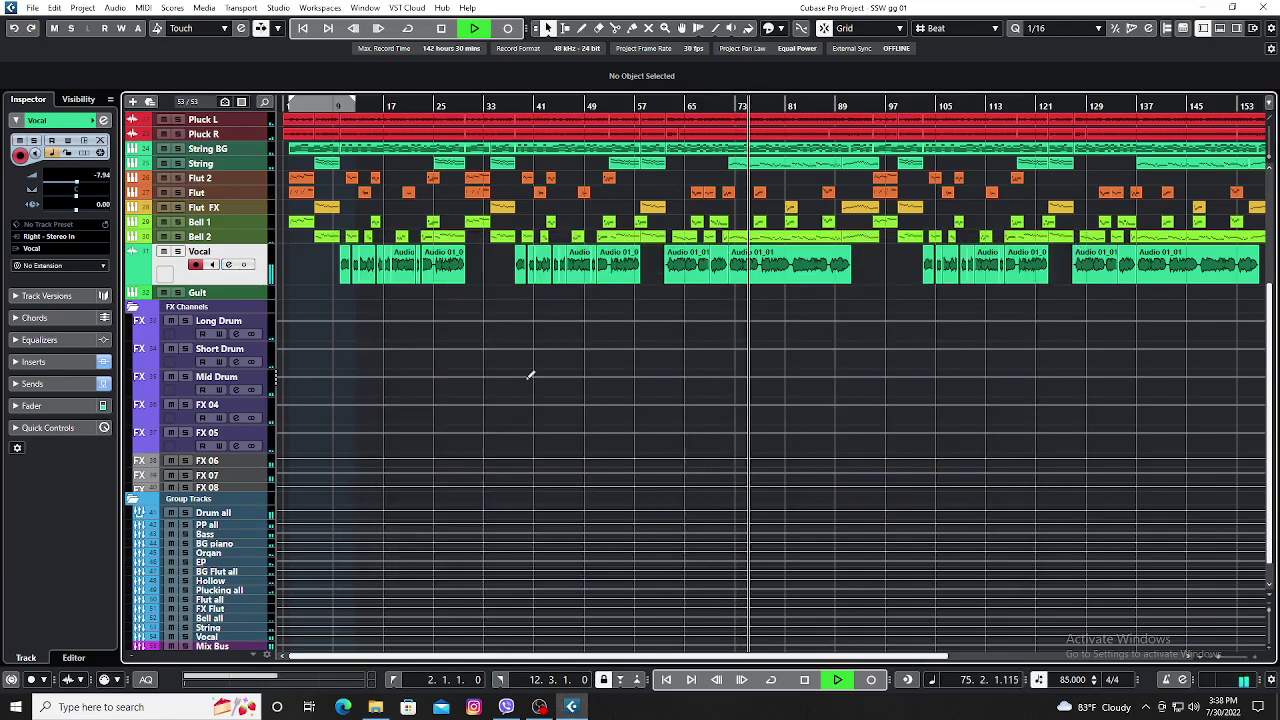
# Enlarge the FX 08 track and load Steinberg's RoomWorks reverb into its first insert slot.
pyautogui.click(260, 486)
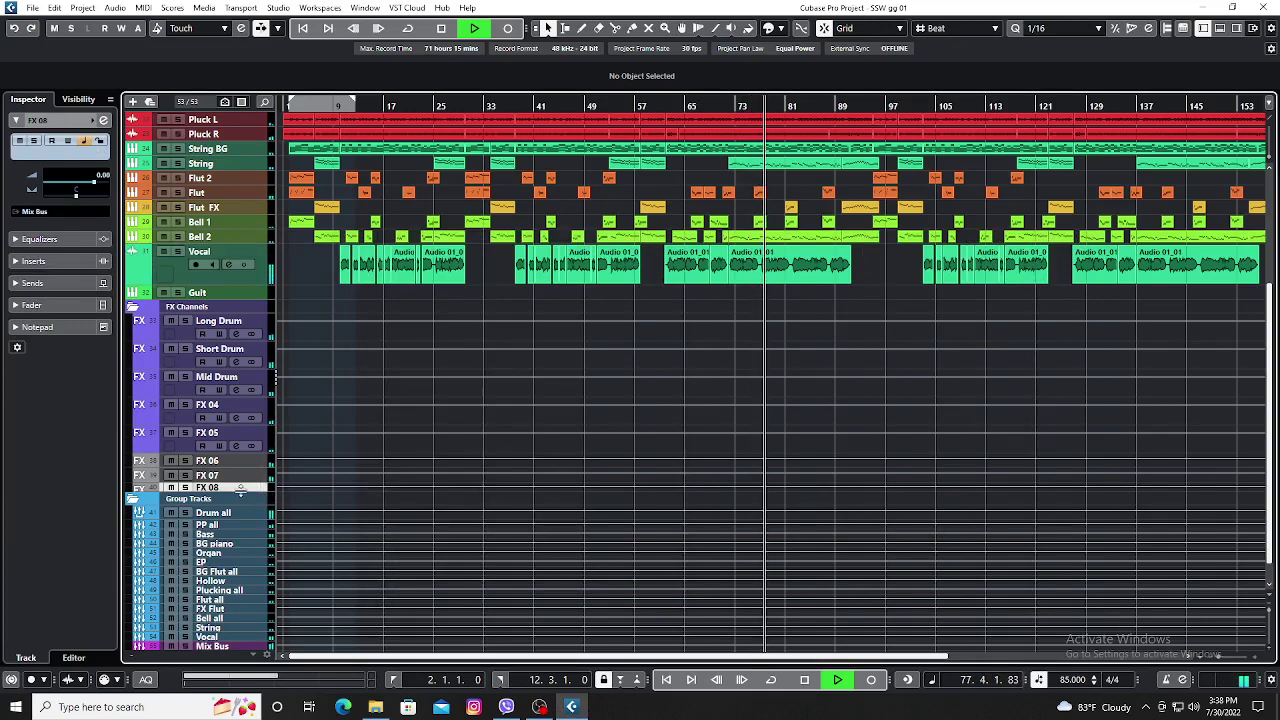
pyautogui.moveTo(240, 491); pyautogui.dragTo(240, 508)
pyautogui.click(236, 503)
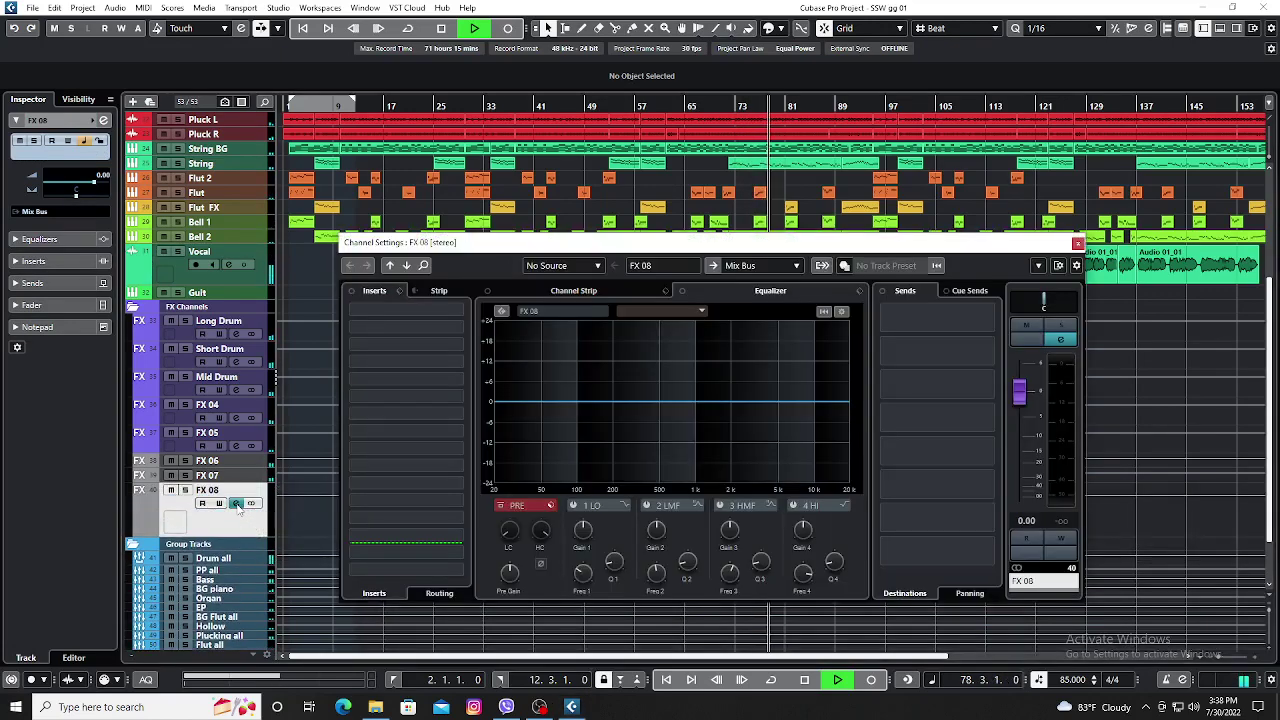
pyautogui.click(457, 316)
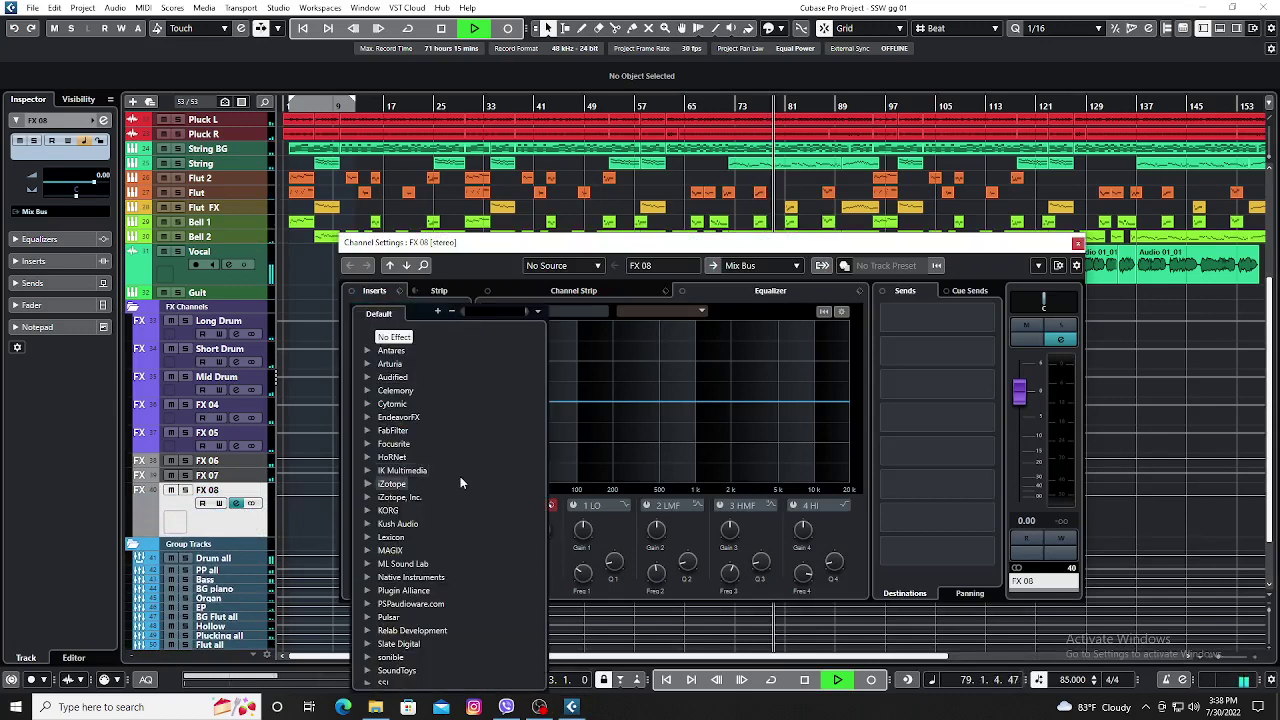
pyautogui.scroll(-3, 460, 478)
pyautogui.click(367, 581)
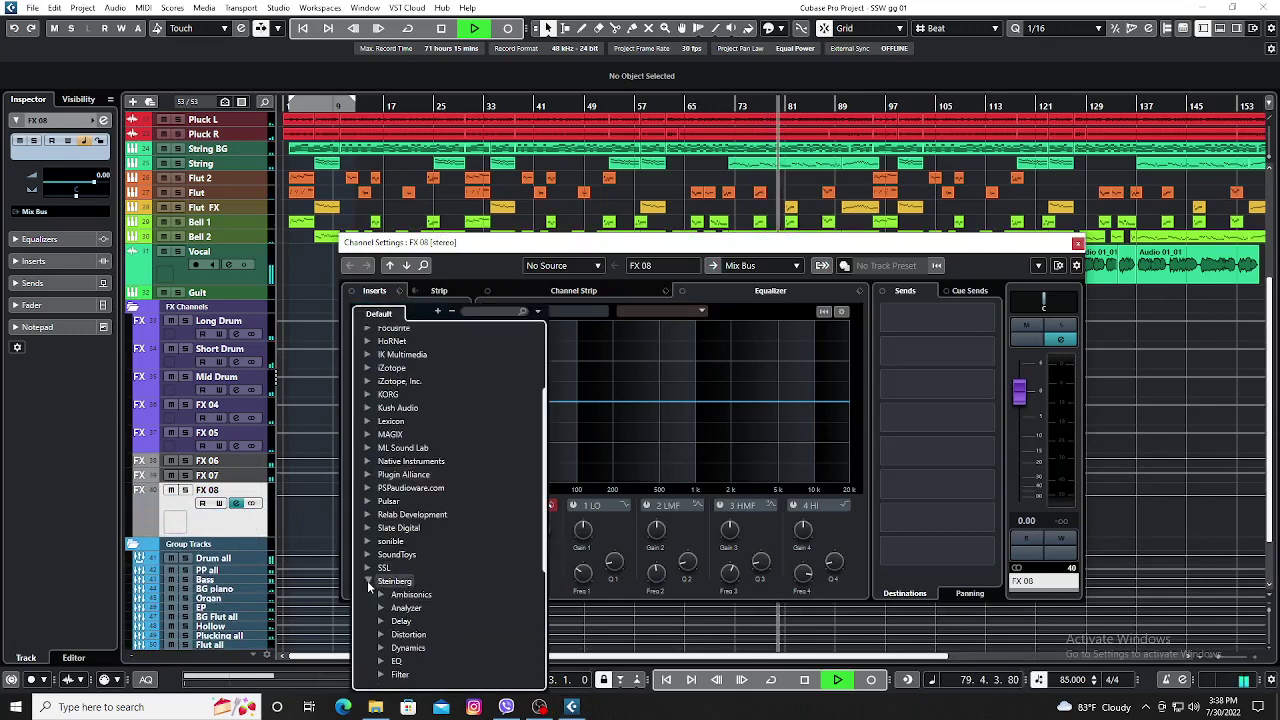
pyautogui.scroll(-3, 380, 585)
pyautogui.click(384, 540)
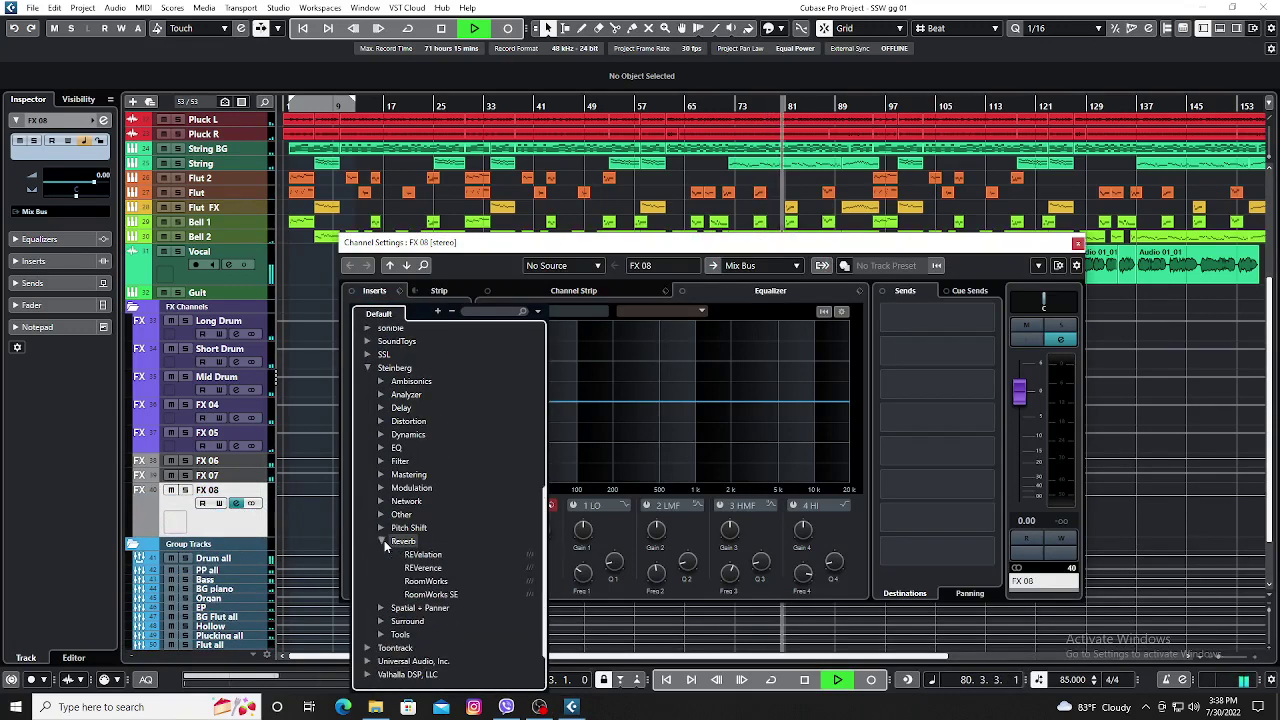
pyautogui.click(430, 567)
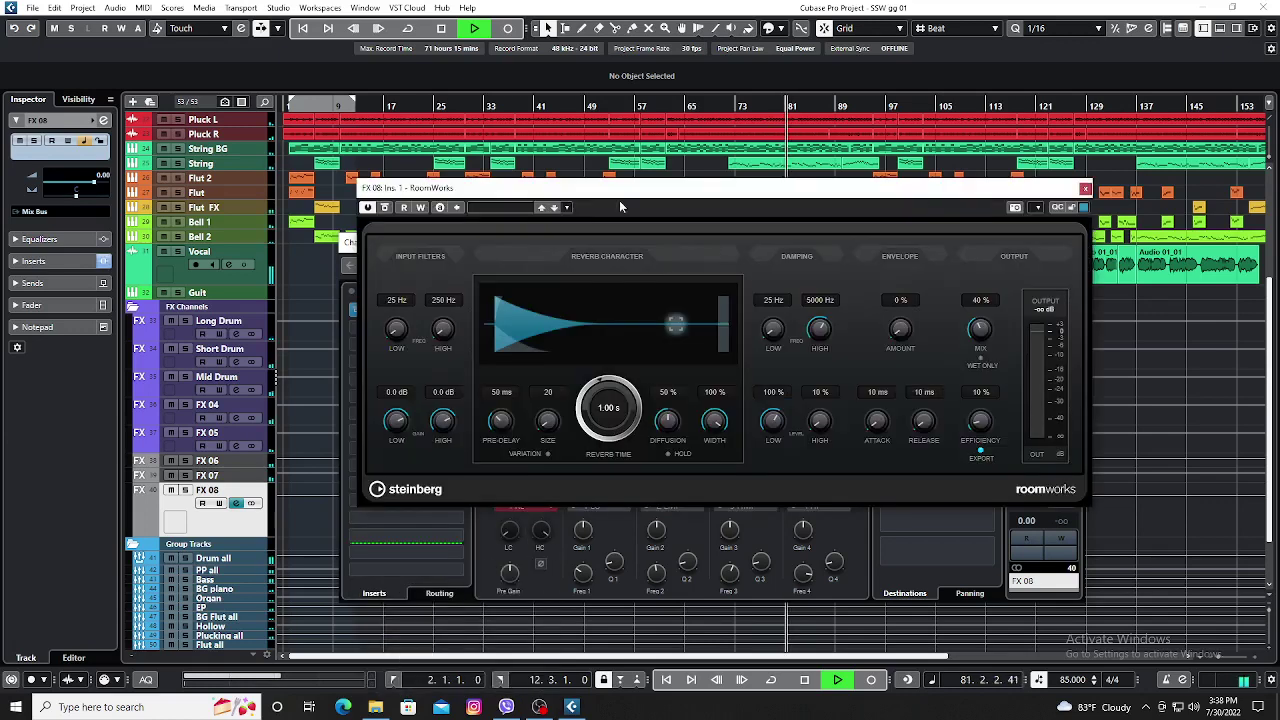
# Load the Surr. Vocal Plate preset in FX 08's RoomWorks, set its mix to 100%, and close the plug-in and channel settings.
pyautogui.click(567, 208)
pyautogui.click(590, 218)
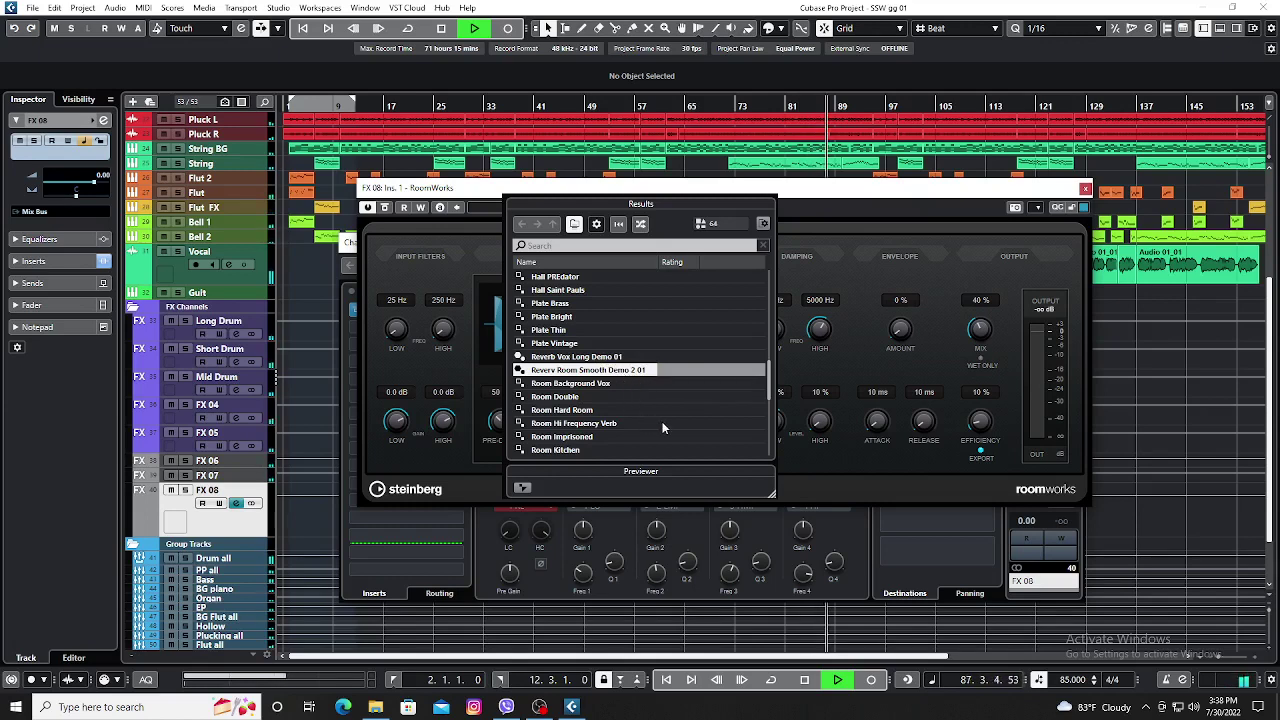
pyautogui.scroll(-3, 662, 428)
pyautogui.scroll(-4, 662, 428)
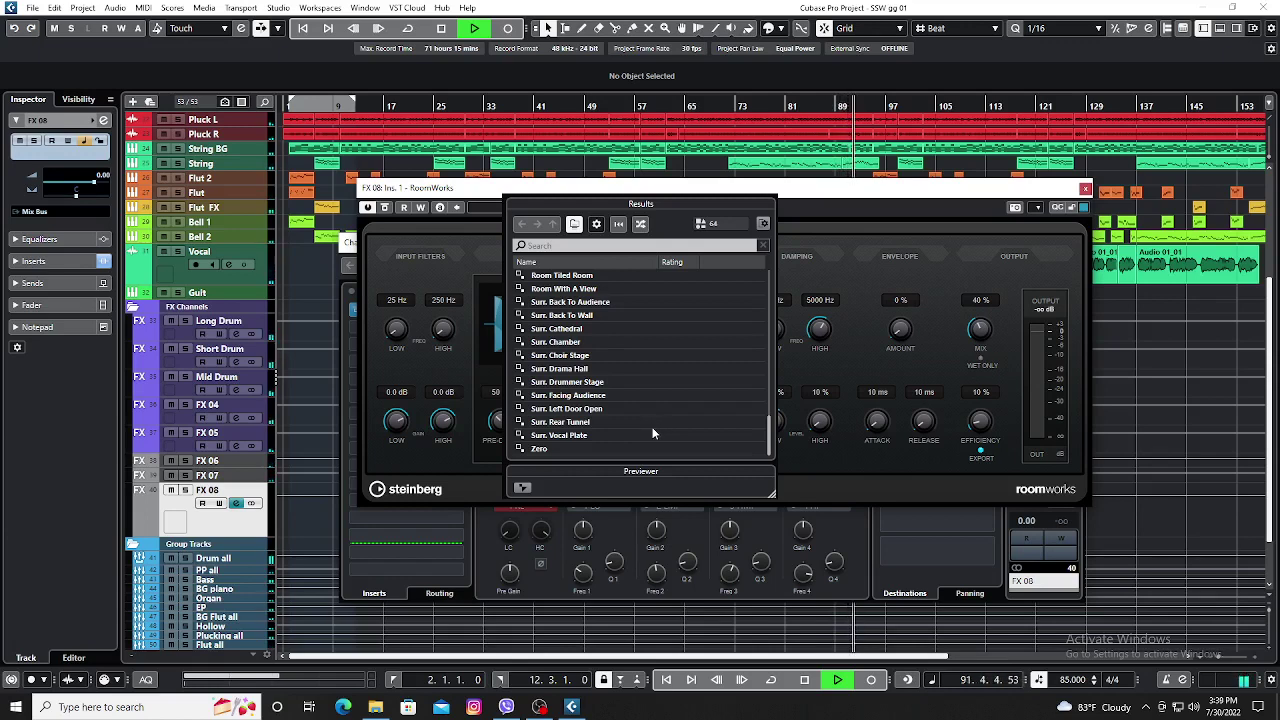
pyautogui.click(585, 436)
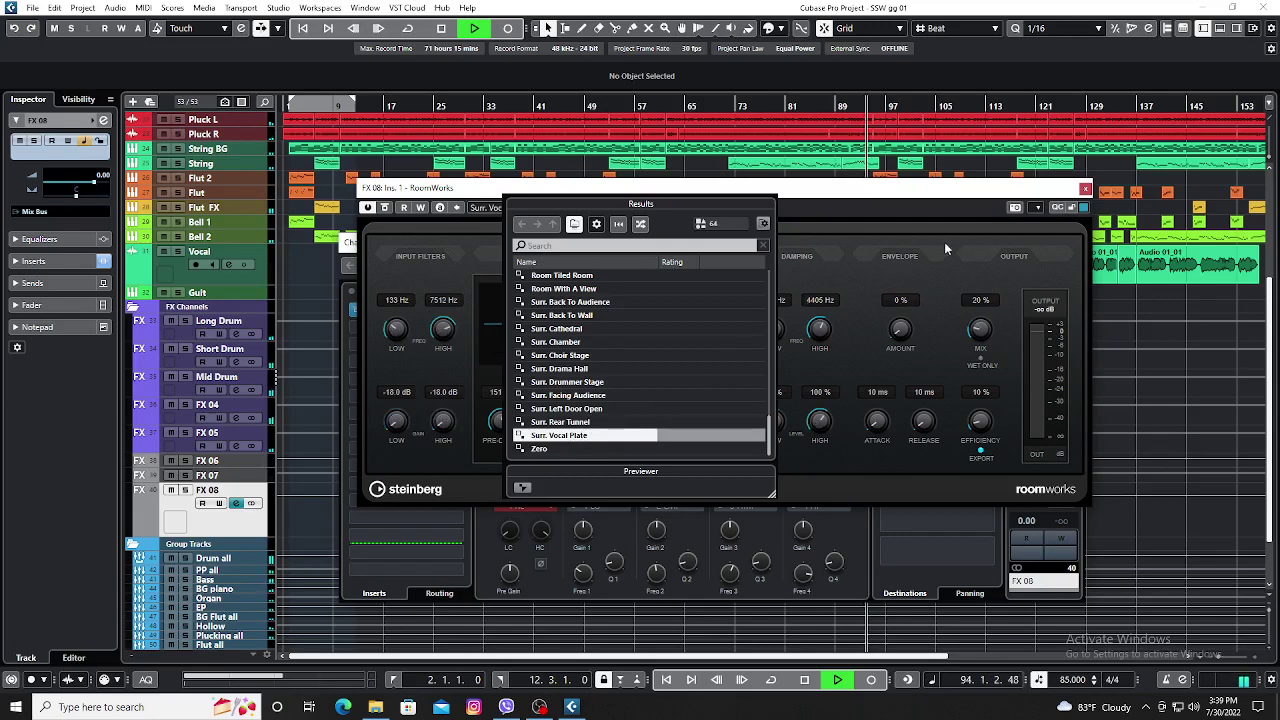
pyautogui.click(963, 189)
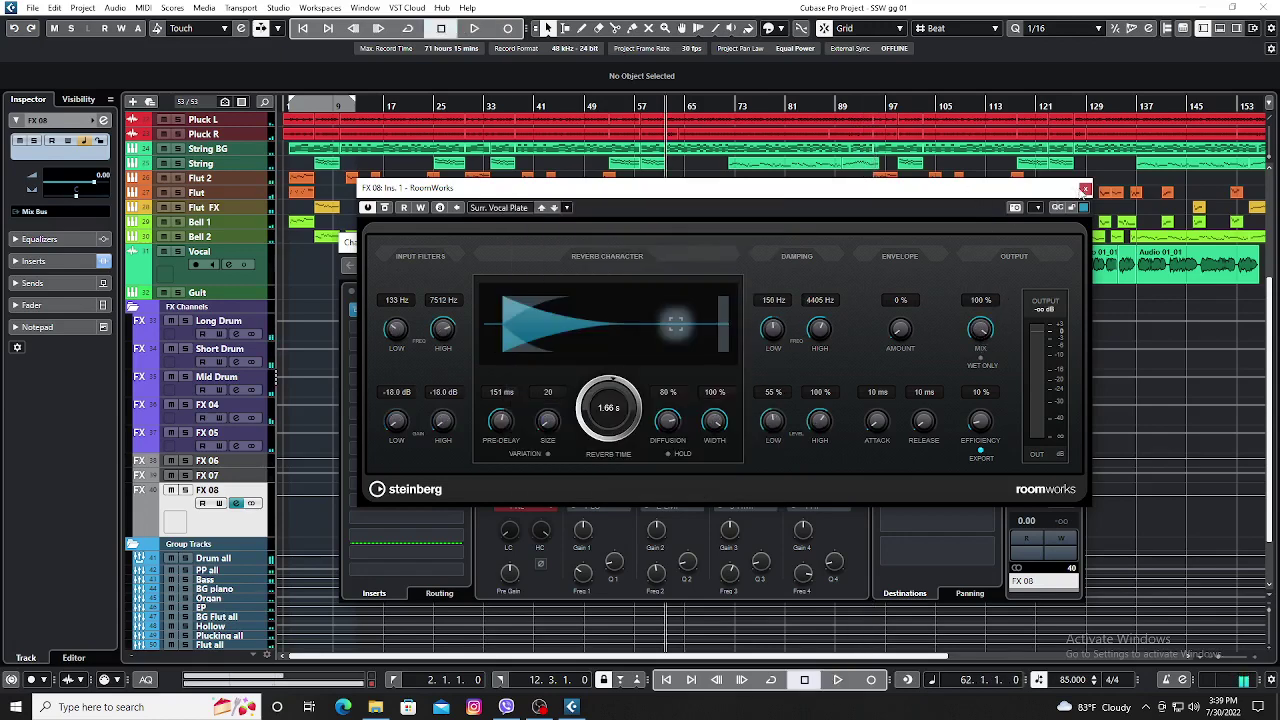
pyautogui.click(1085, 188)
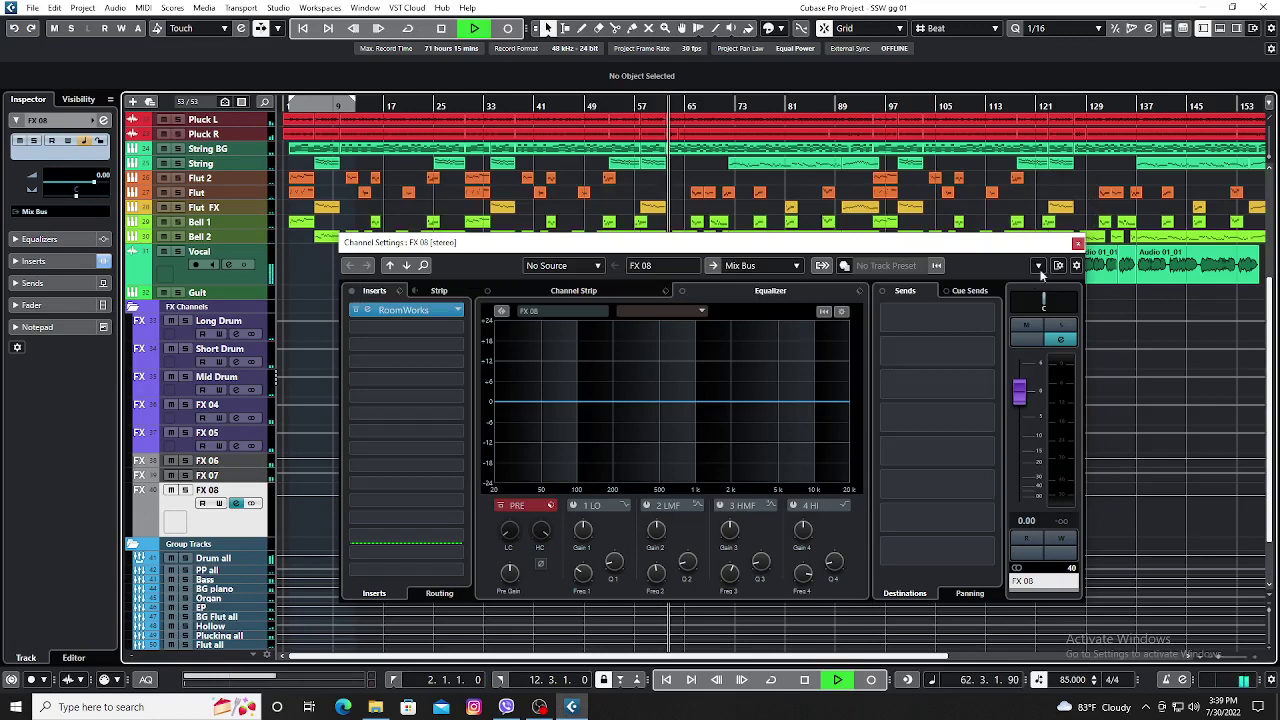
pyautogui.click(1078, 244)
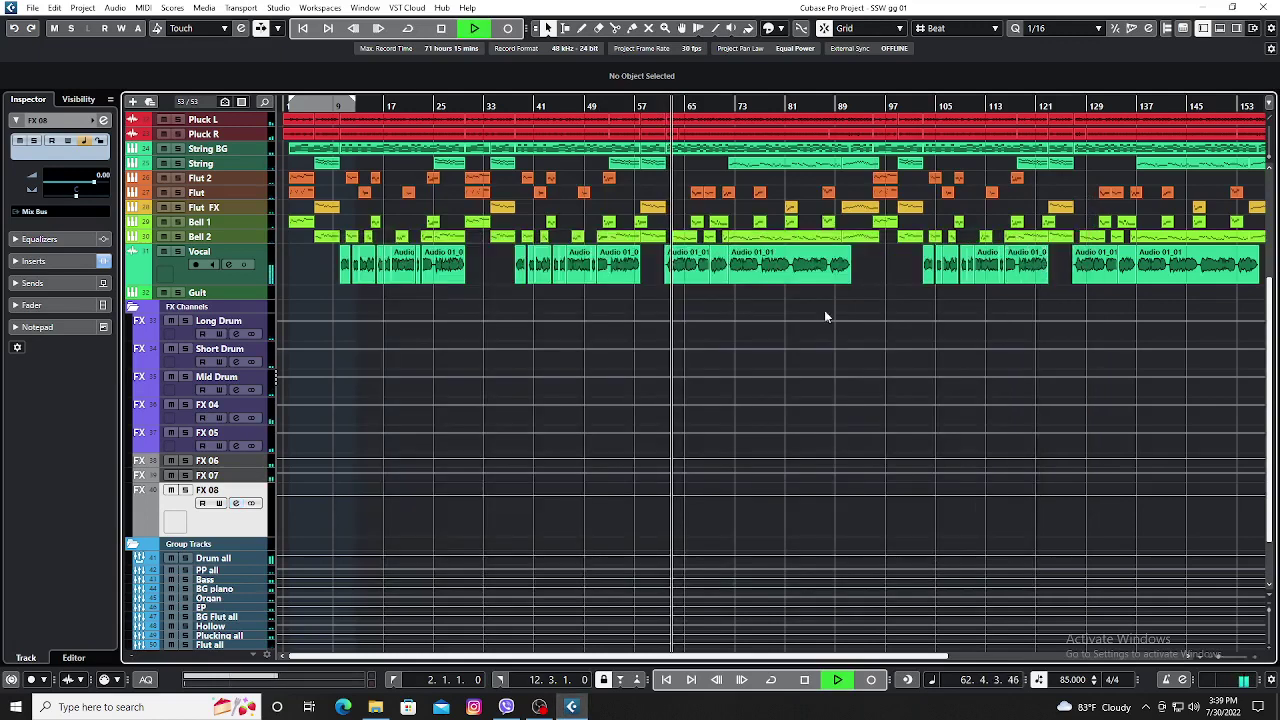
# Add an active send from the Vocal track to FX 08 and set its level to about -18.5.
pyautogui.click(228, 263)
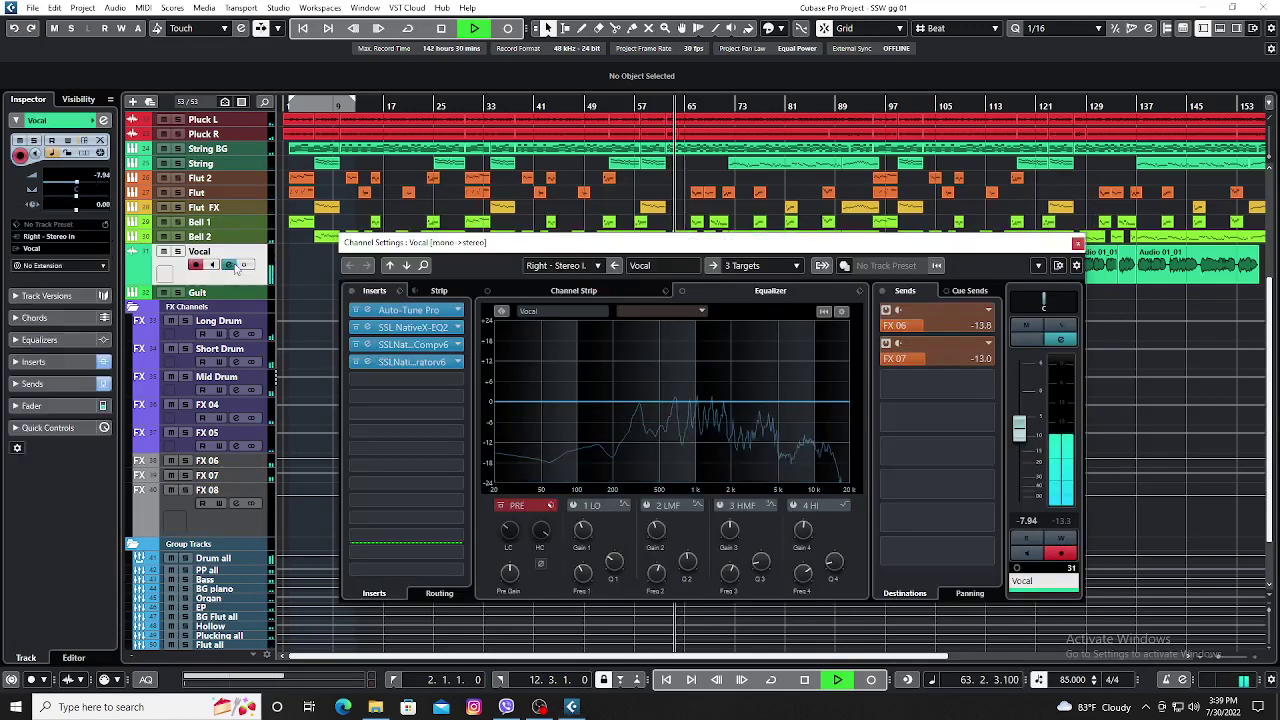
pyautogui.click(904, 384)
pyautogui.click(920, 528)
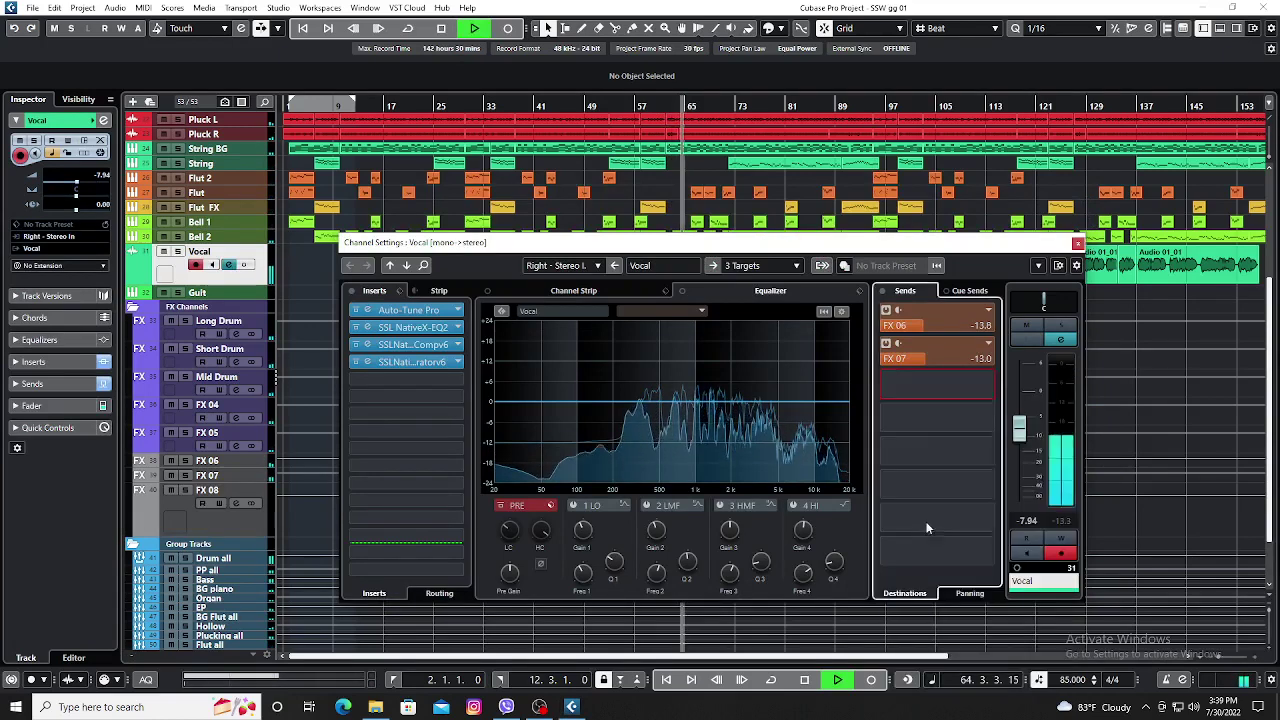
pyautogui.click(893, 378)
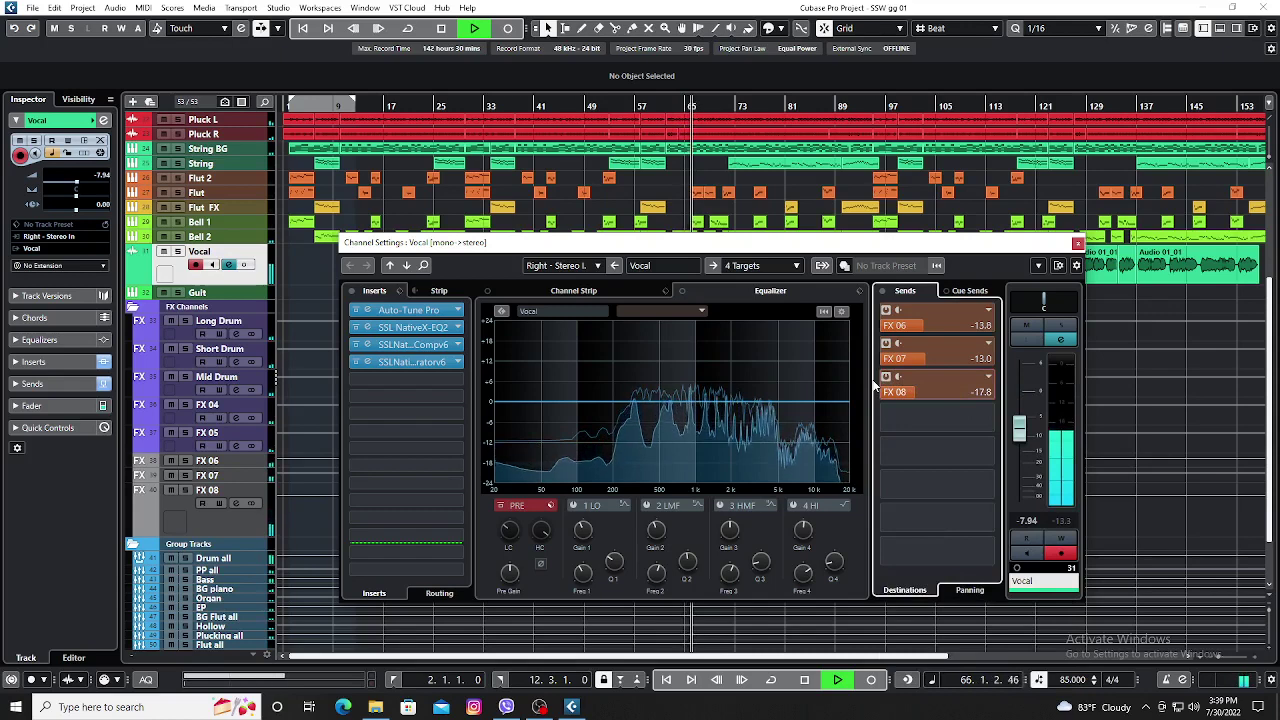
pyautogui.scroll(2, 880, 385)
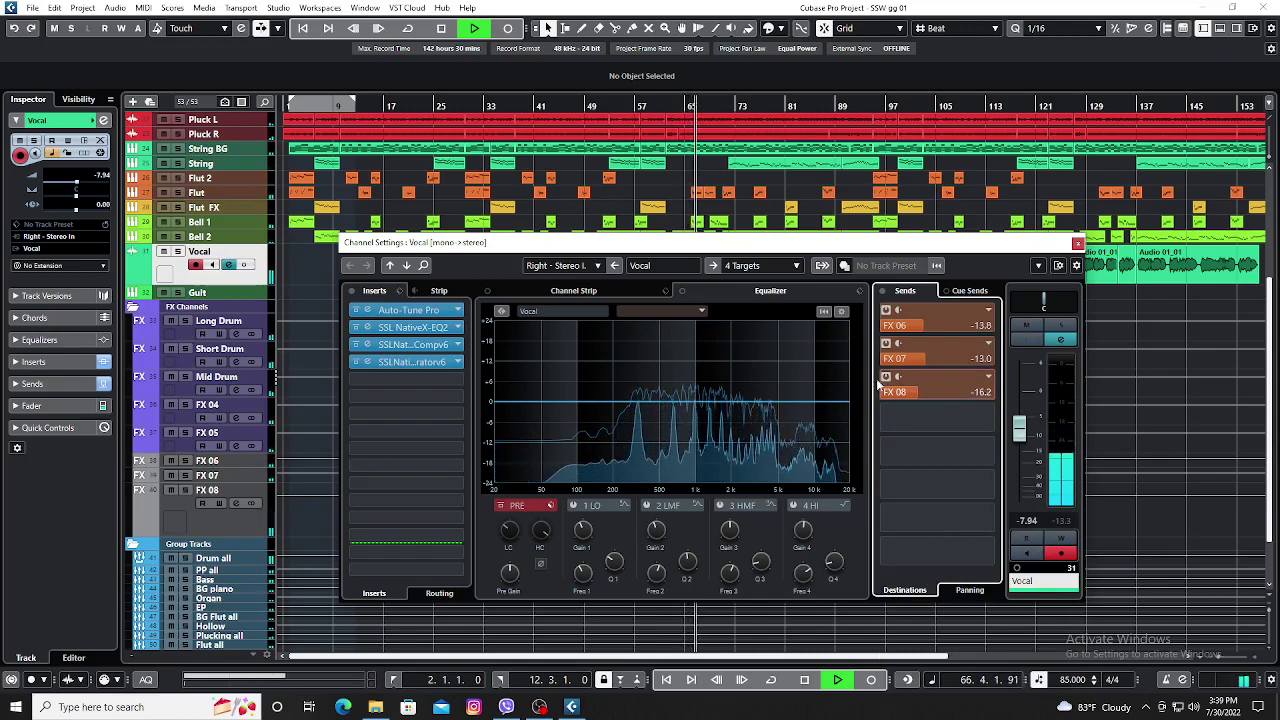
pyautogui.scroll(-6, 880, 385)
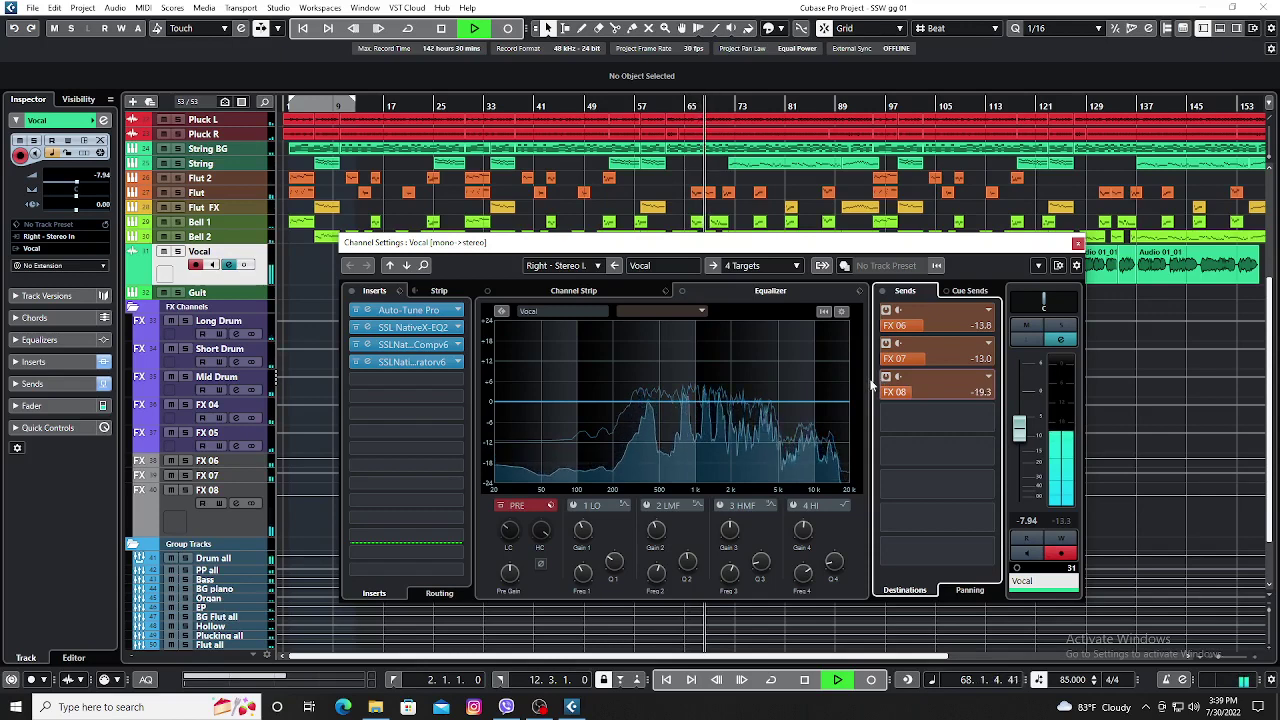
pyautogui.scroll(3, 868, 384)
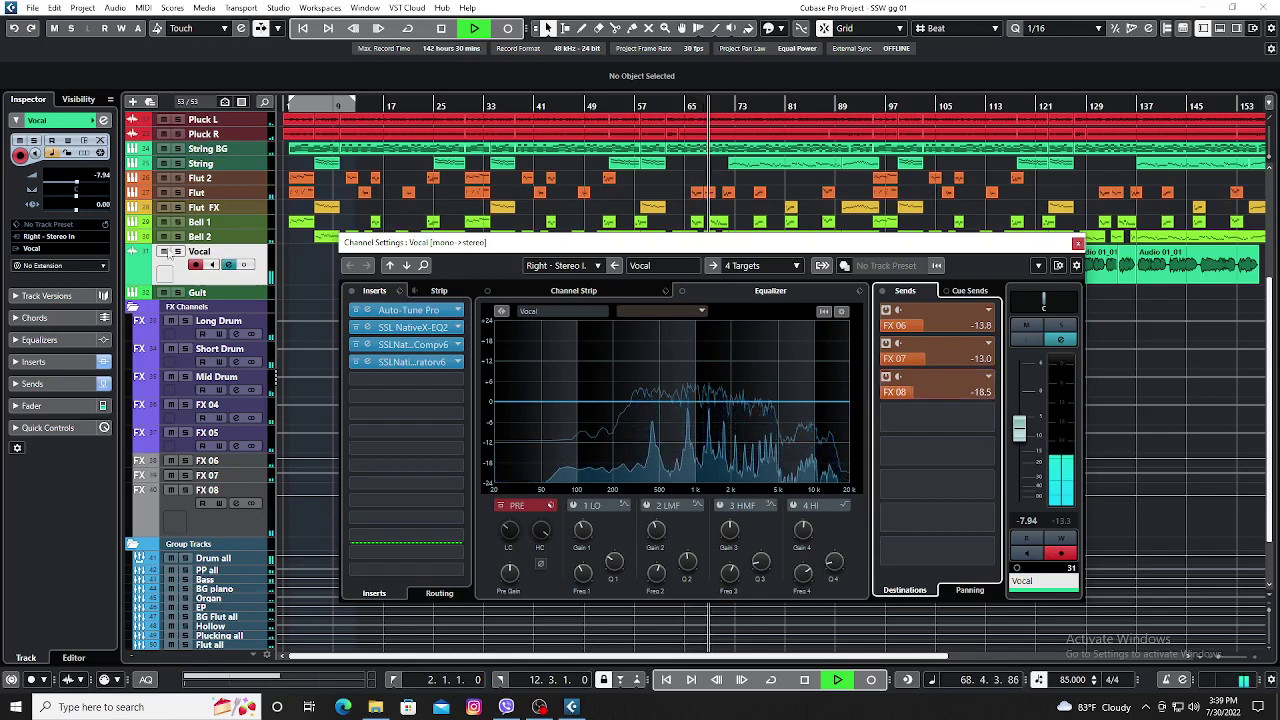
# Solo the Vocal track and lower its FX 08 send to about -20.5.
pyautogui.press('s')
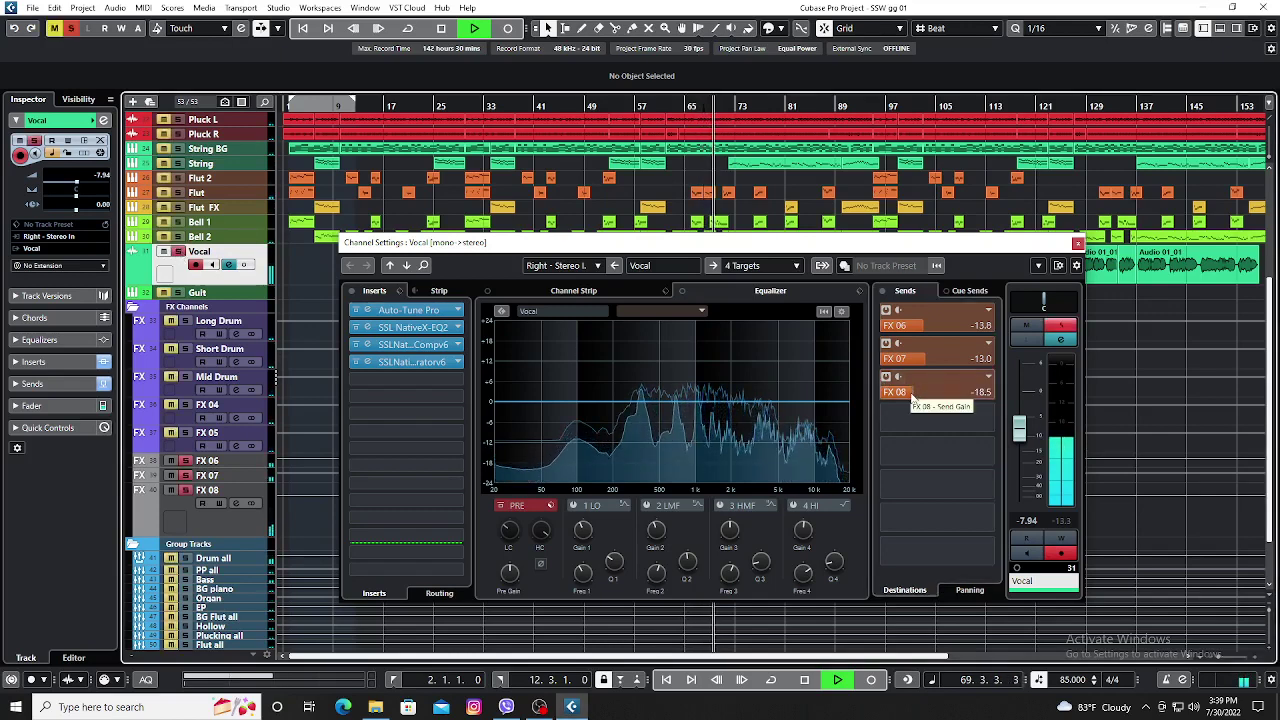
pyautogui.moveTo(918, 393); pyautogui.dragTo(898, 392)
pyautogui.scroll(3, 901, 392)
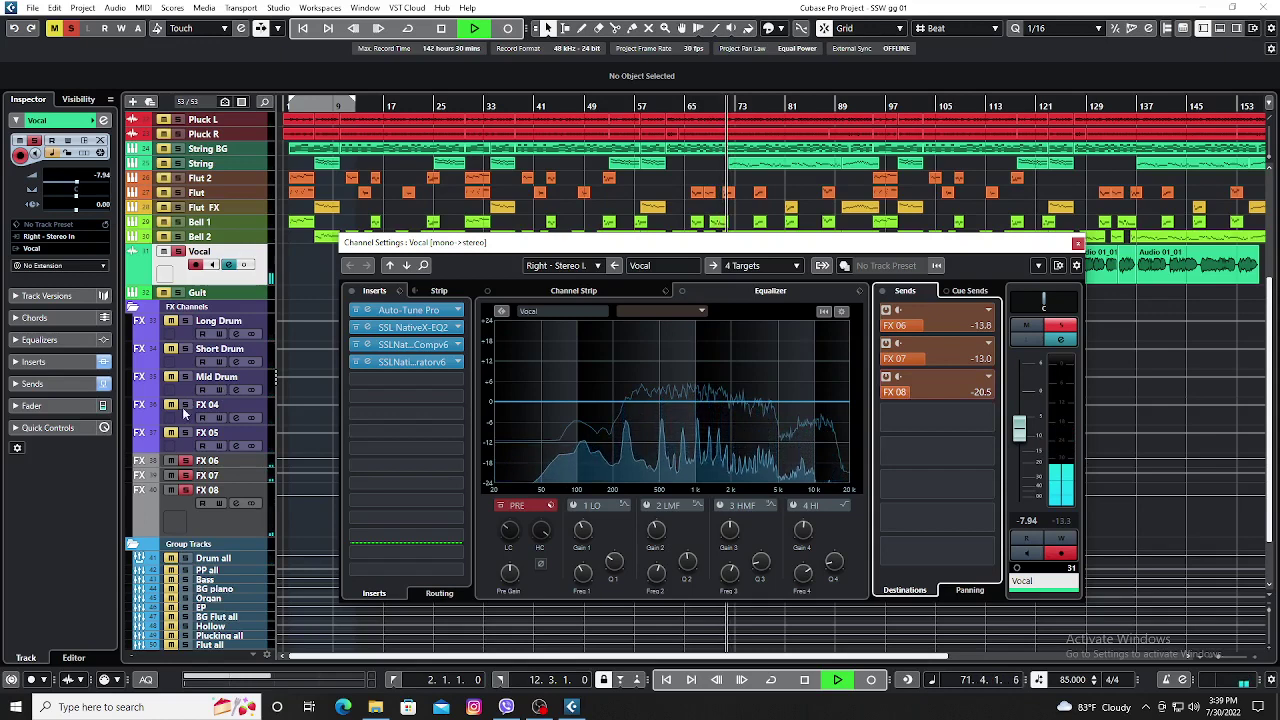
# Solo FX 04 as well and add an active Vocal send to it at about -14.4 during playback.
pyautogui.press('space')
pyautogui.press('space')
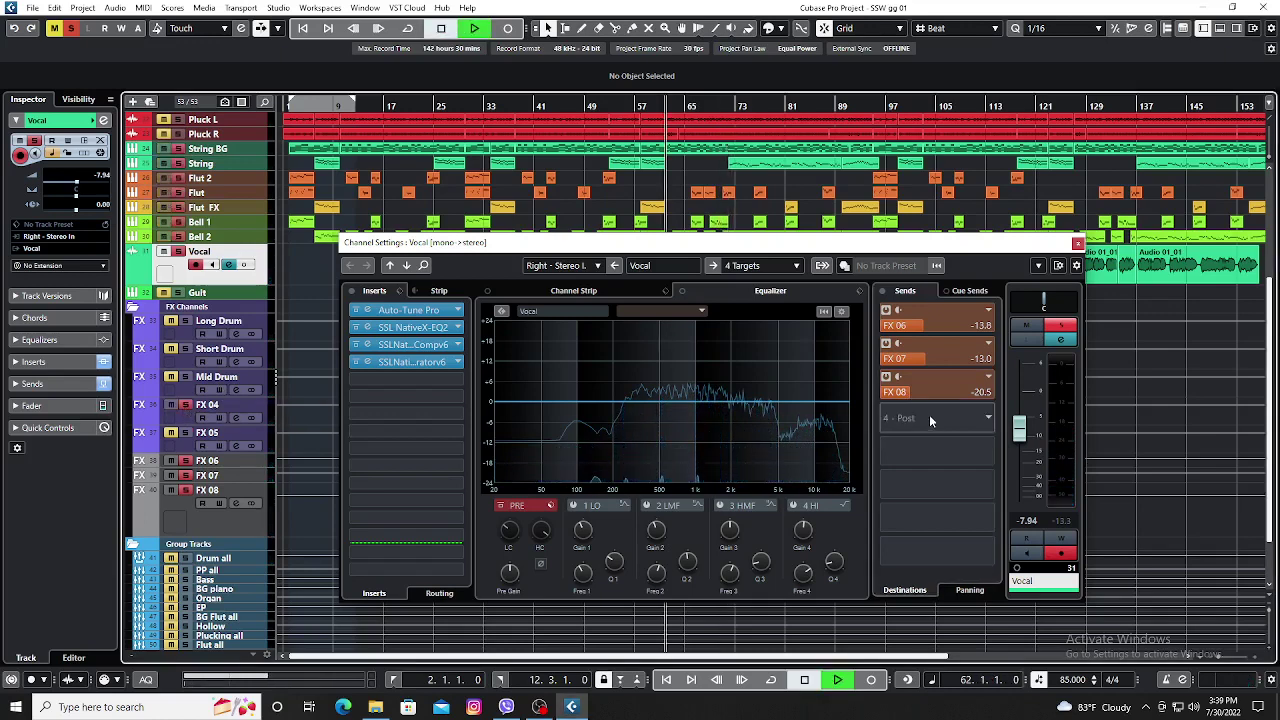
pyautogui.click(904, 416)
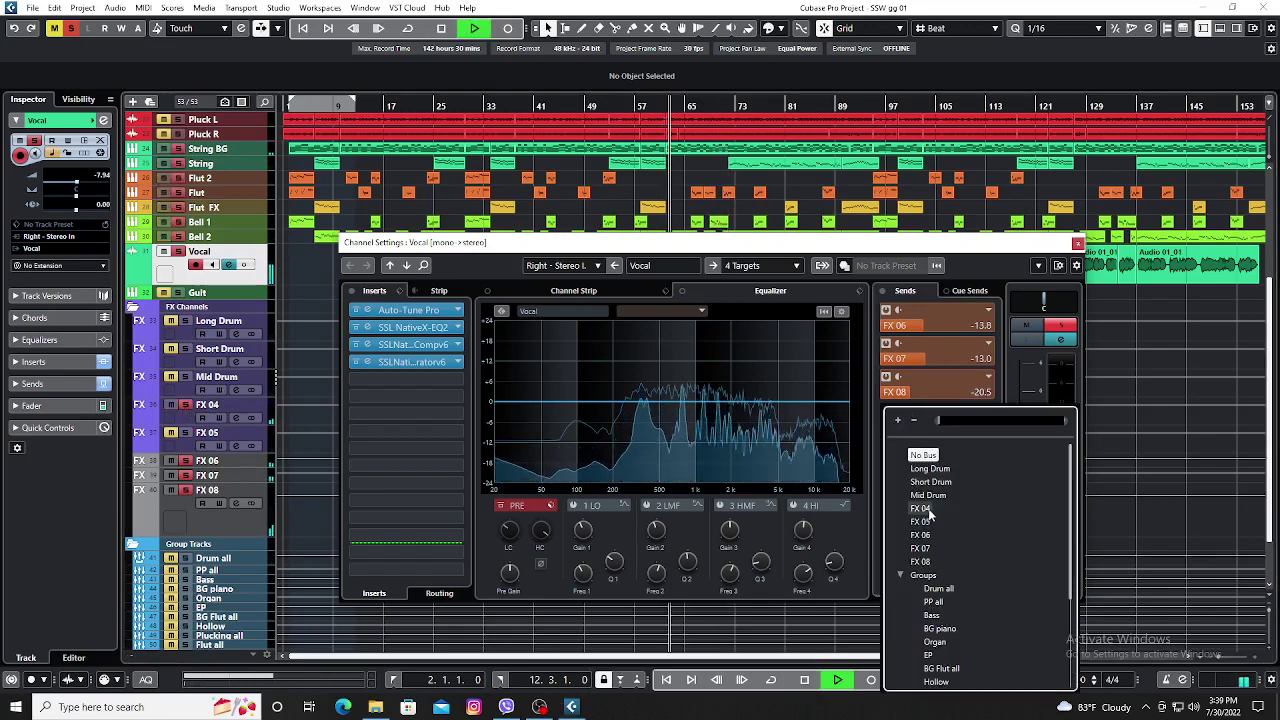
pyautogui.click(928, 508)
pyautogui.click(887, 413)
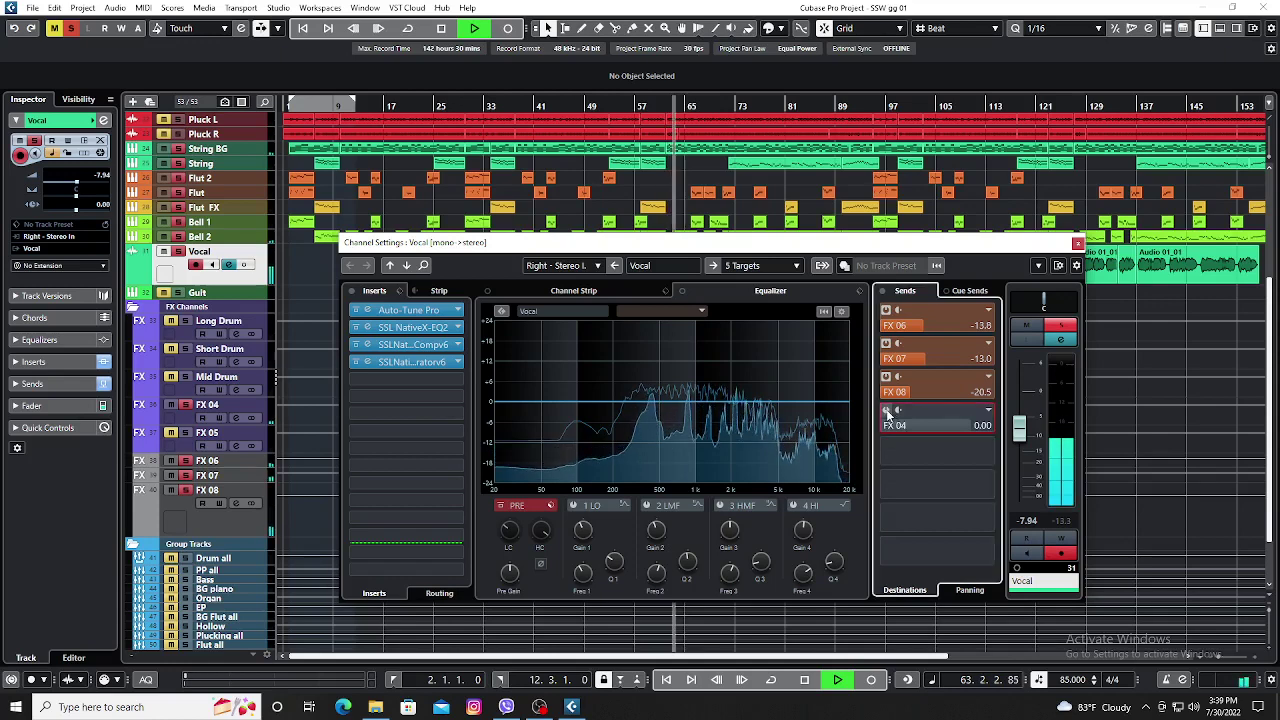
pyautogui.moveTo(962, 423); pyautogui.dragTo(886, 430)
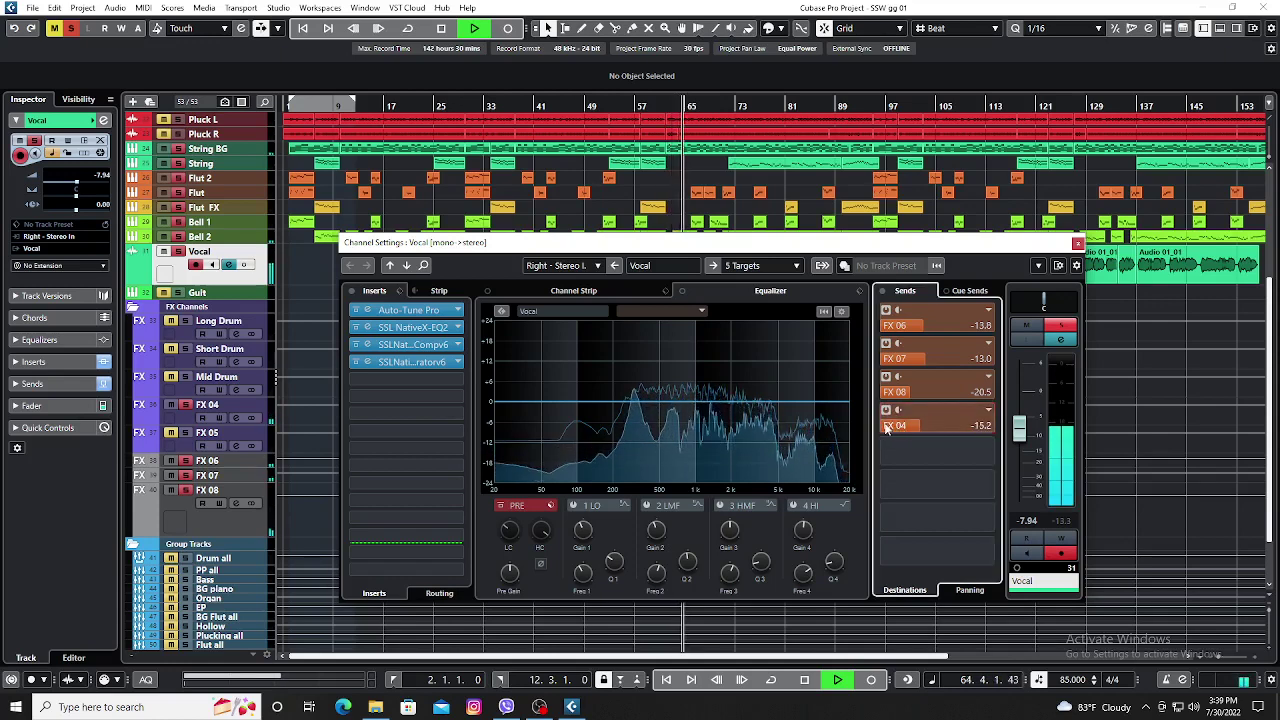
pyautogui.scroll(2, 886, 428)
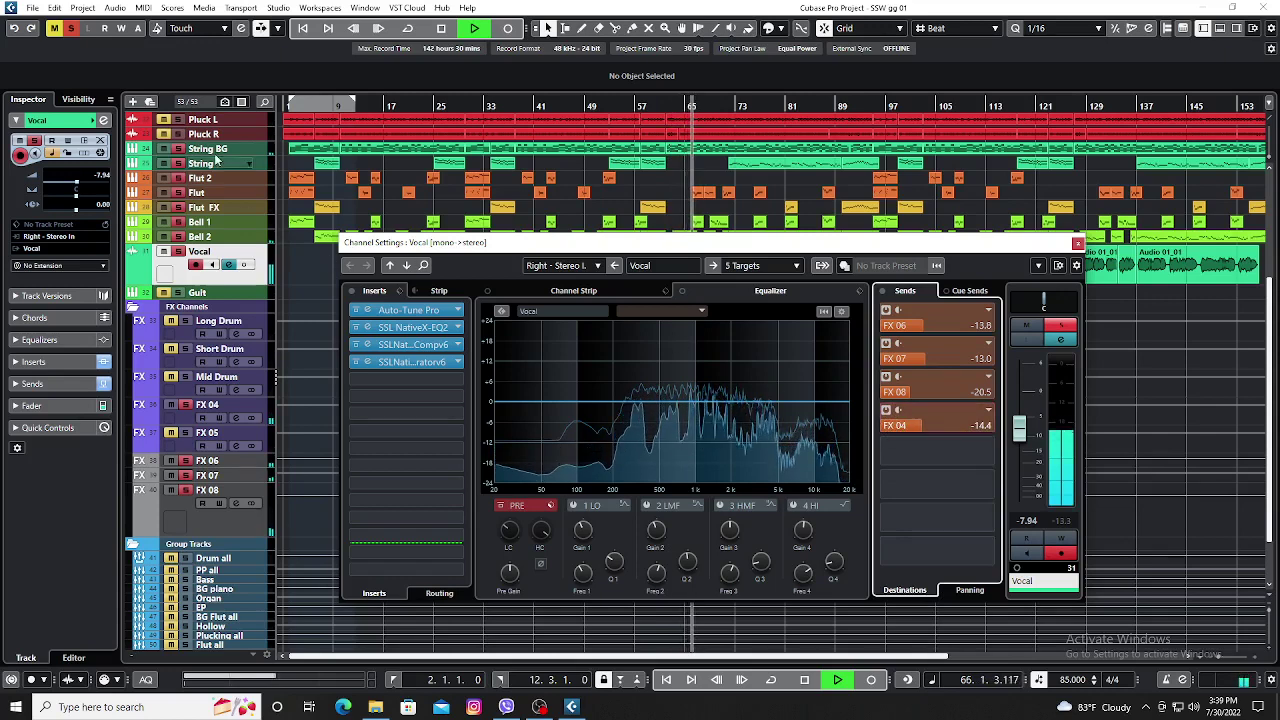
# Clear all solos, fine-tune the Vocal's FX 04 send to about -14.1 in the full mix, and close the channel settings.
pyautogui.press('space')
pyautogui.click(70, 27)
pyautogui.press('space')
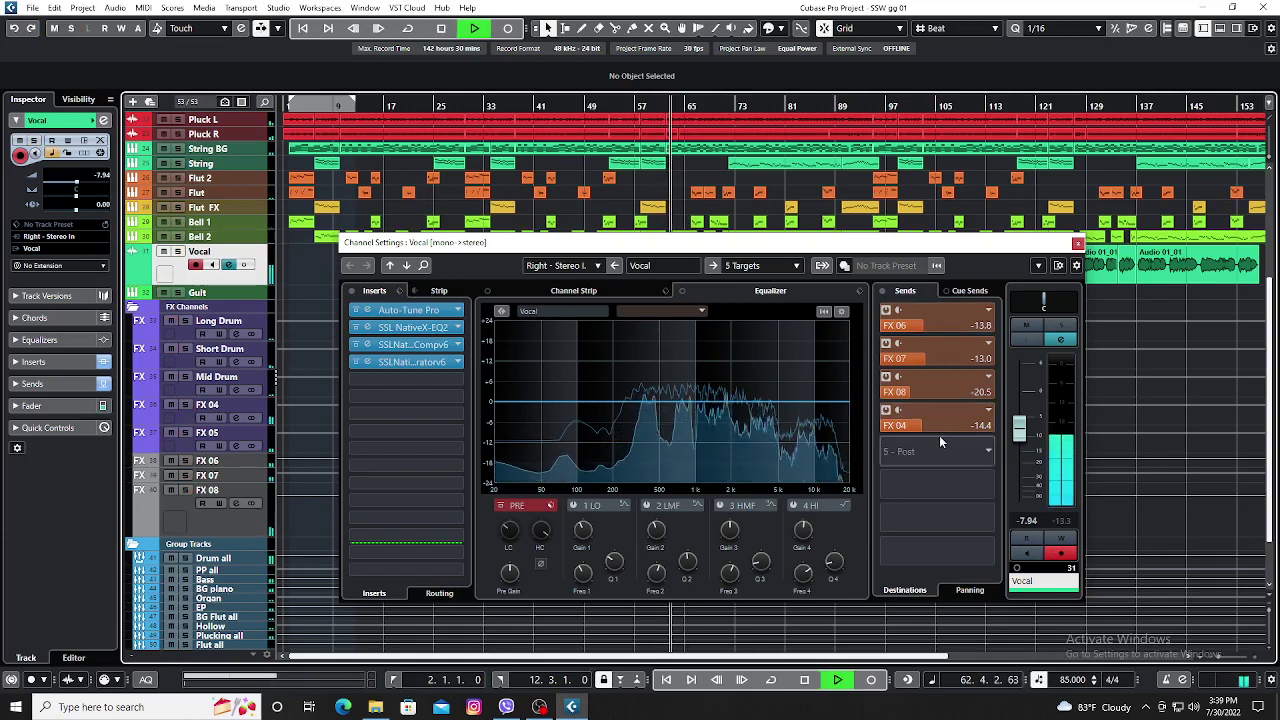
pyautogui.scroll(-1, 922, 424)
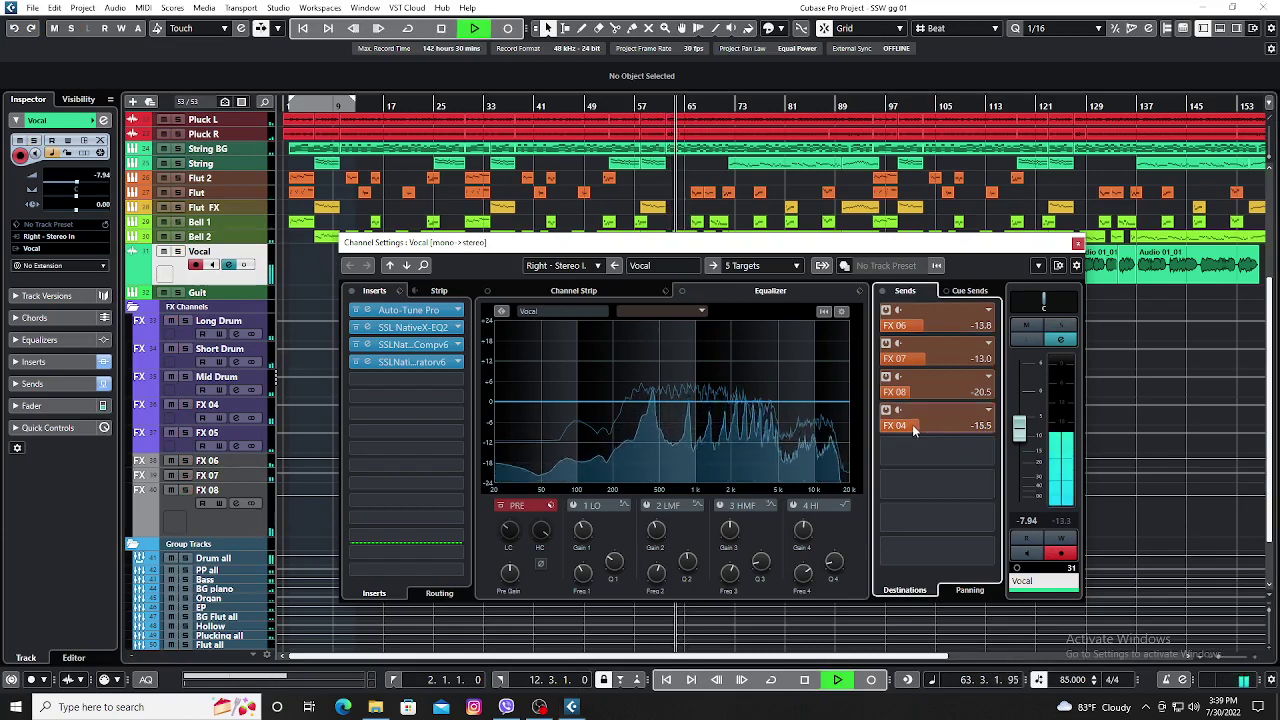
pyautogui.scroll(2, 915, 426)
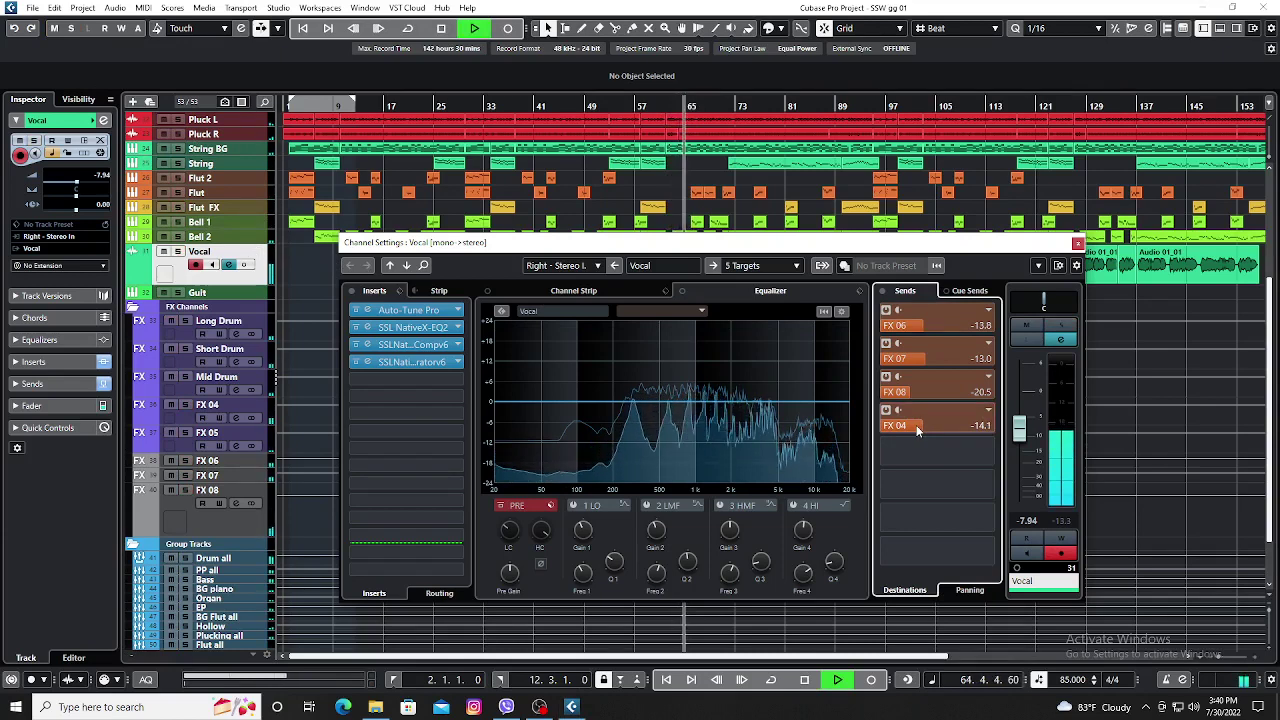
pyautogui.click(1077, 243)
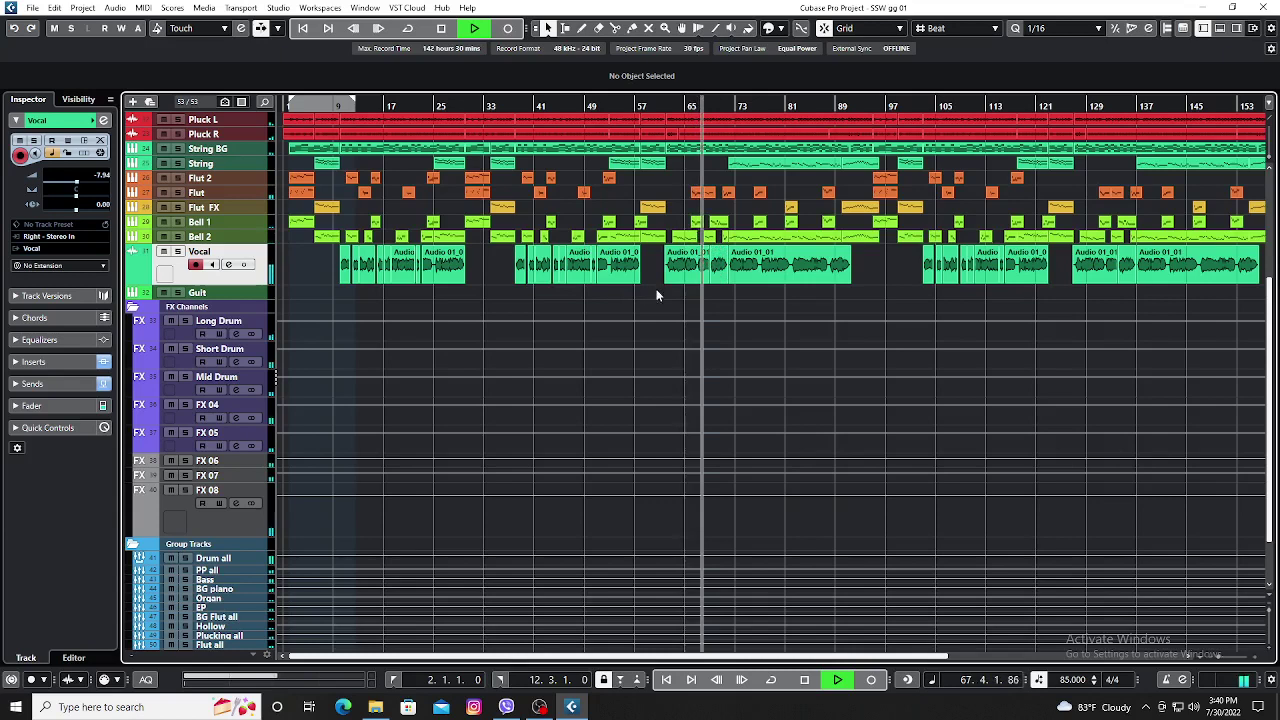
pyautogui.click(822, 297)
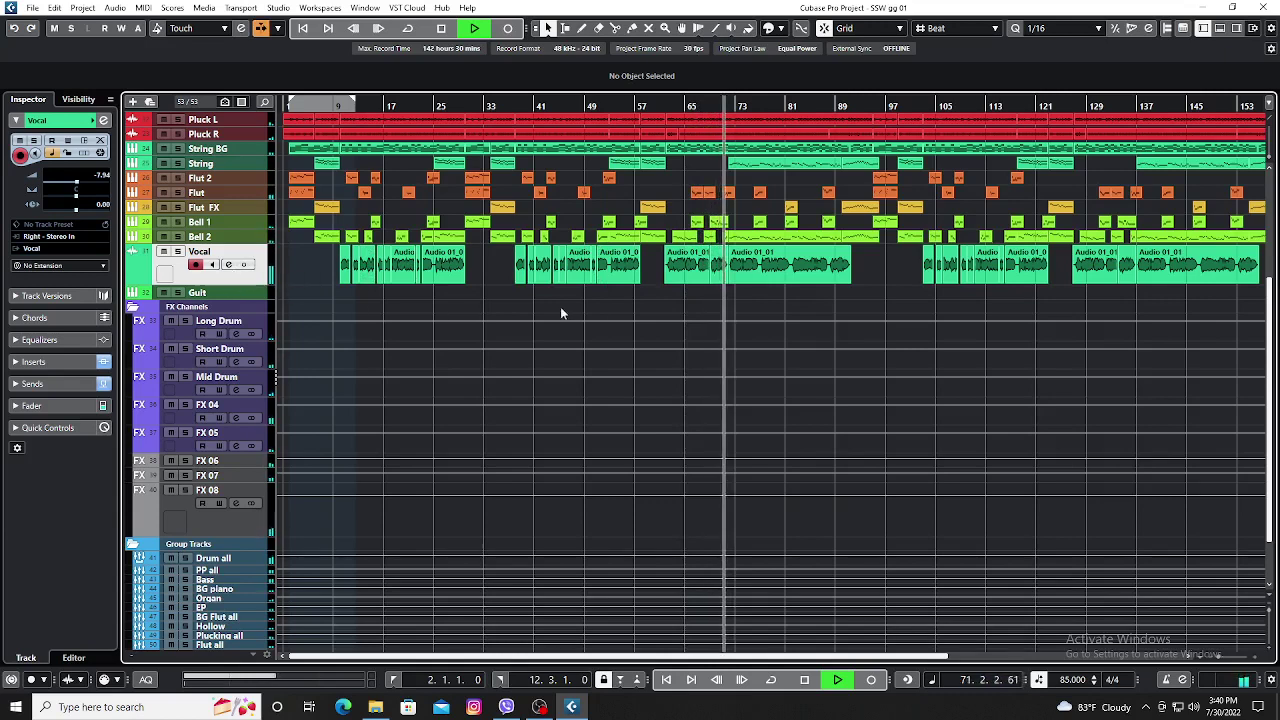
# Increase the Vocal track's height, bypass all its inserts and sends, and play back the dry vocal.
pyautogui.moveTo(245, 283); pyautogui.dragTo(257, 322)
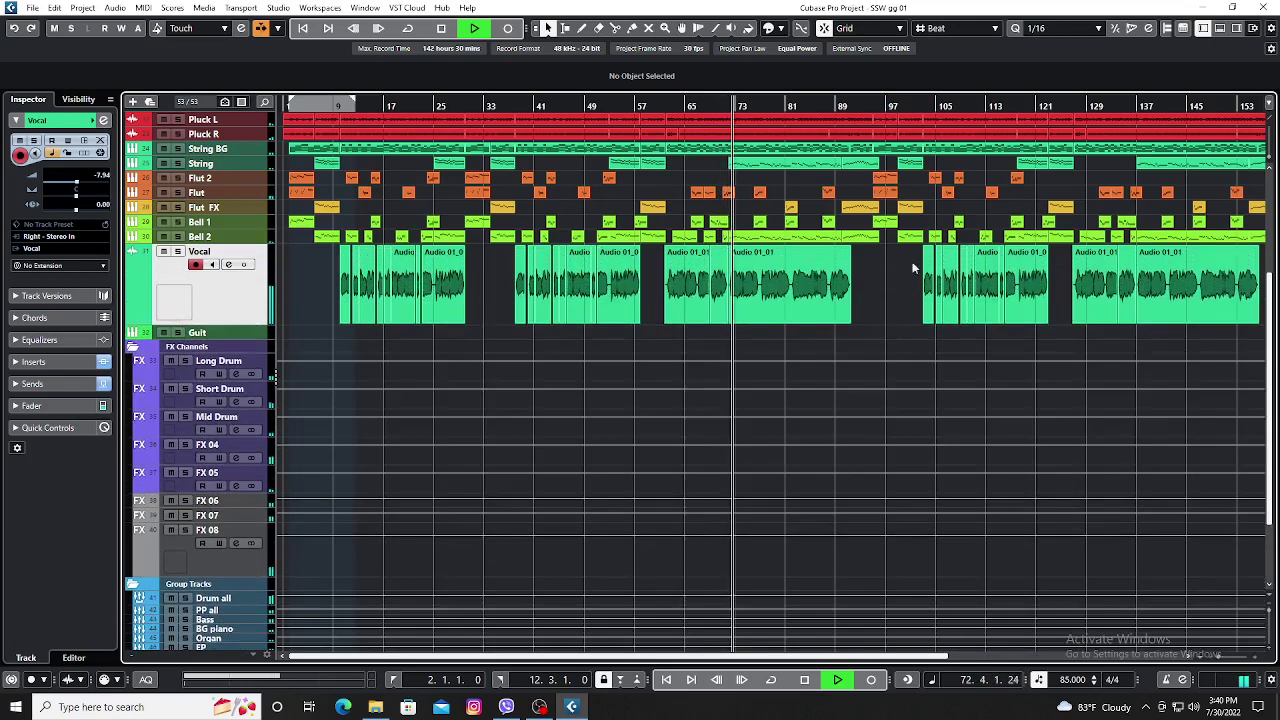
pyautogui.press('space')
pyautogui.click(229, 265)
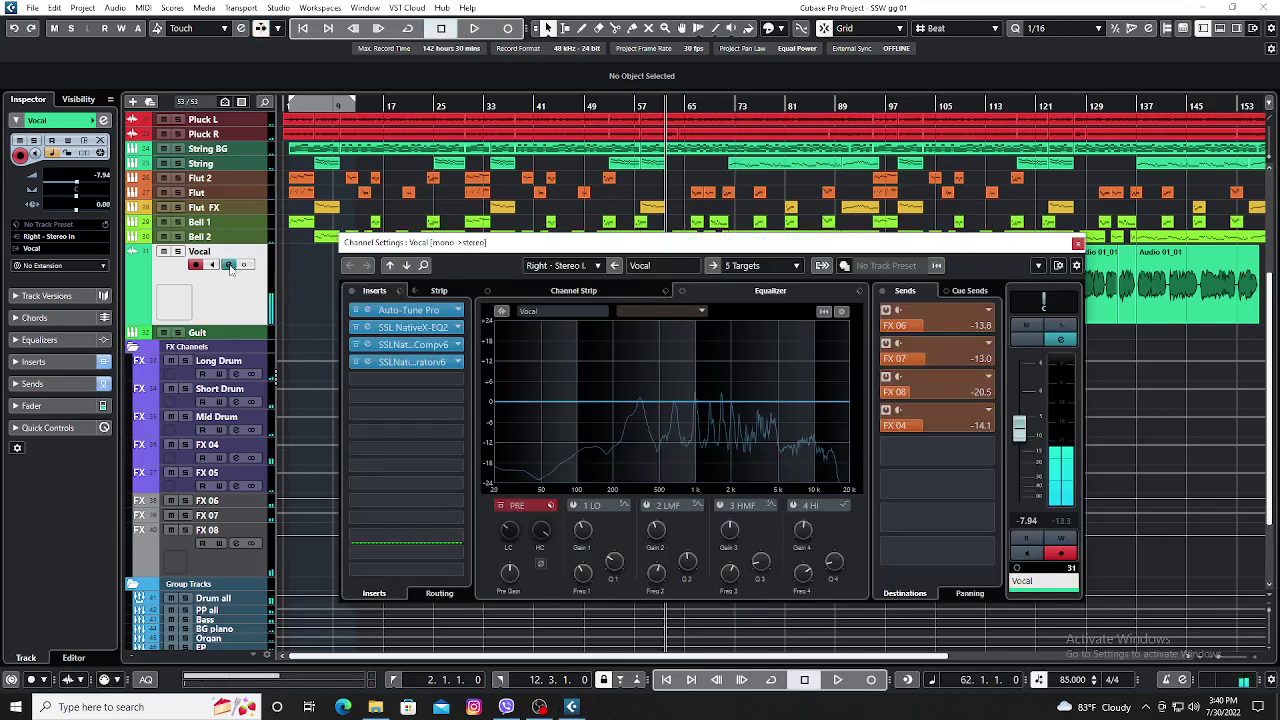
pyautogui.click(353, 290)
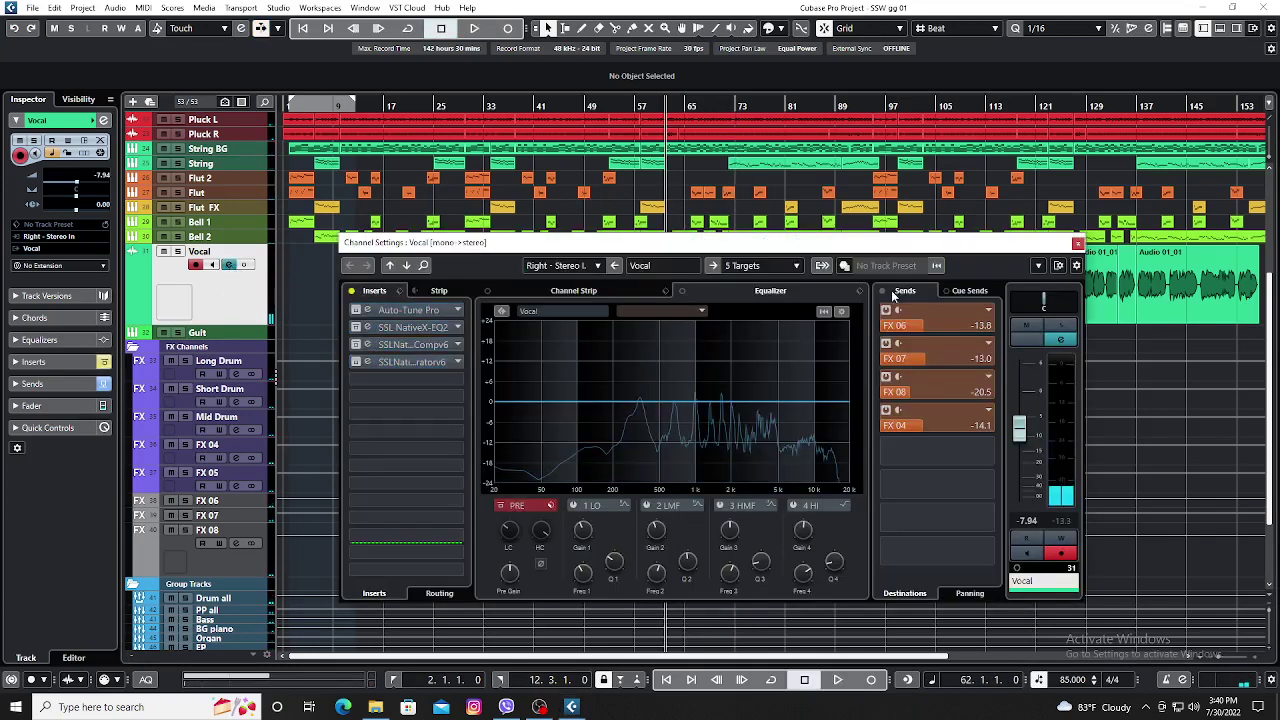
pyautogui.click(885, 290)
pyautogui.click(1078, 244)
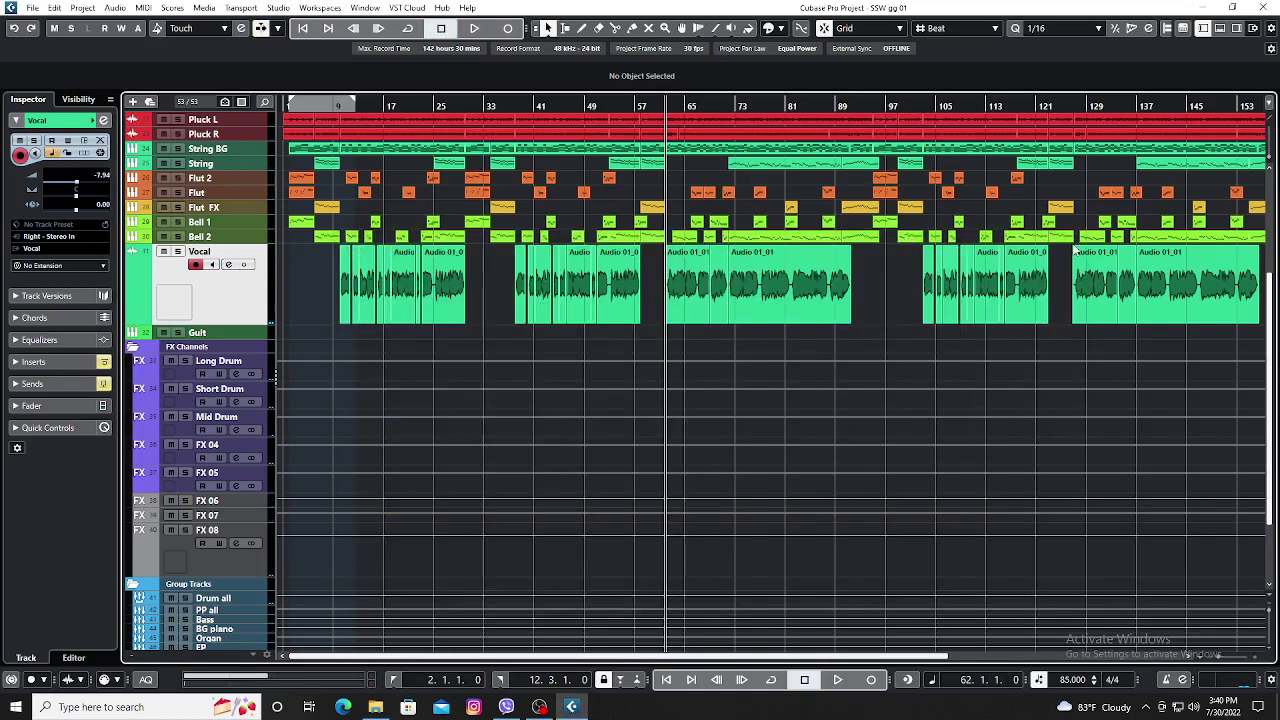
pyautogui.press('space')
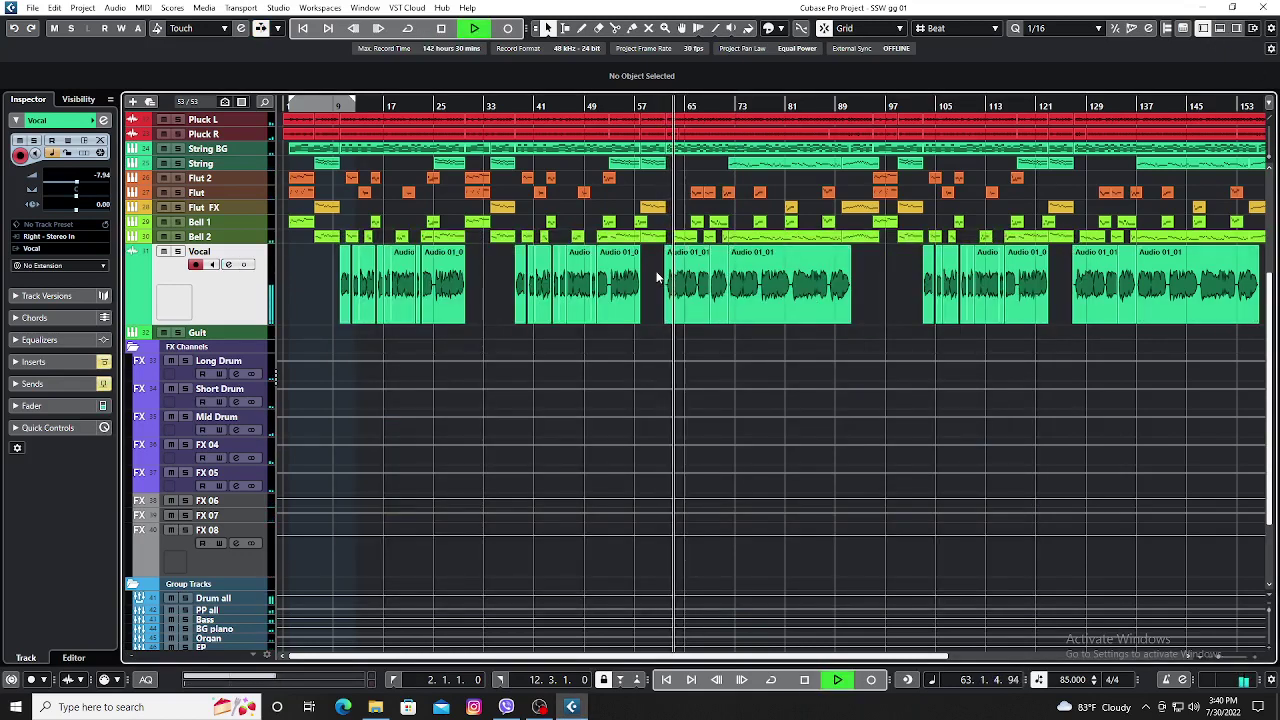
# Bounce the Vocal track's third group of events, about bars 62 to 91, and replace the originals with the bounced audio.
pyautogui.moveTo(660, 271); pyautogui.dragTo(870, 302)
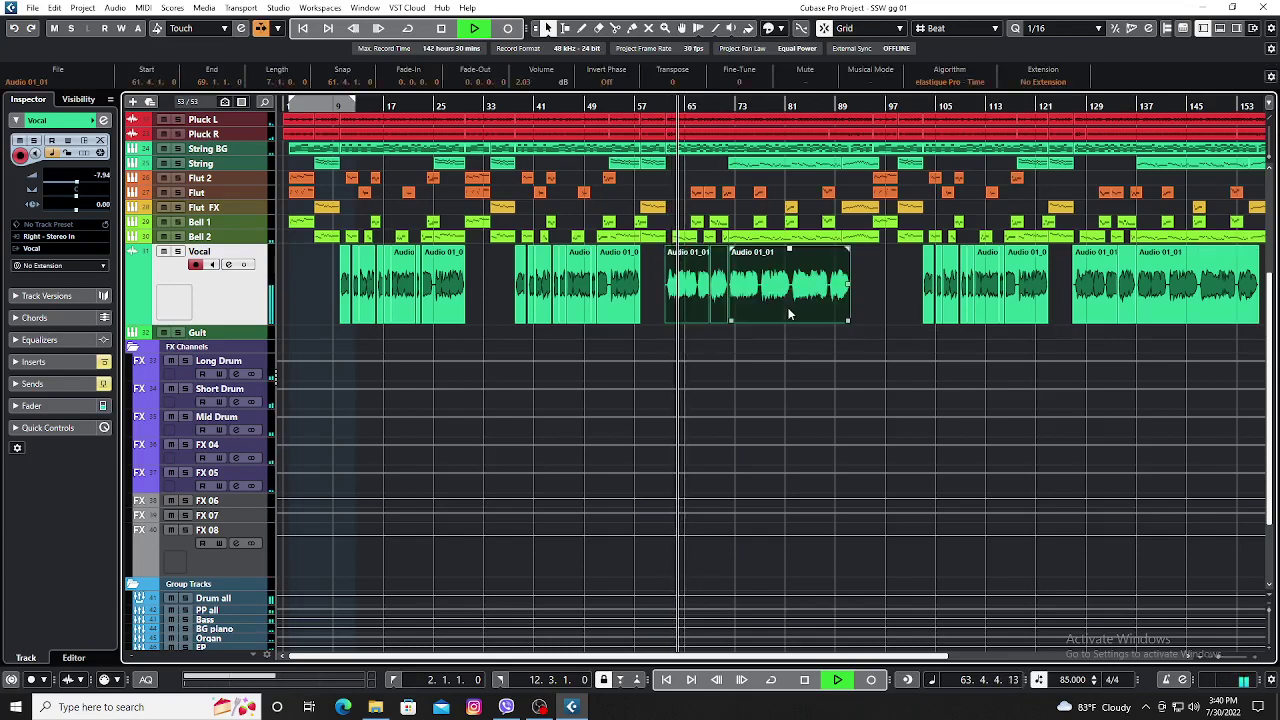
pyautogui.press('space')
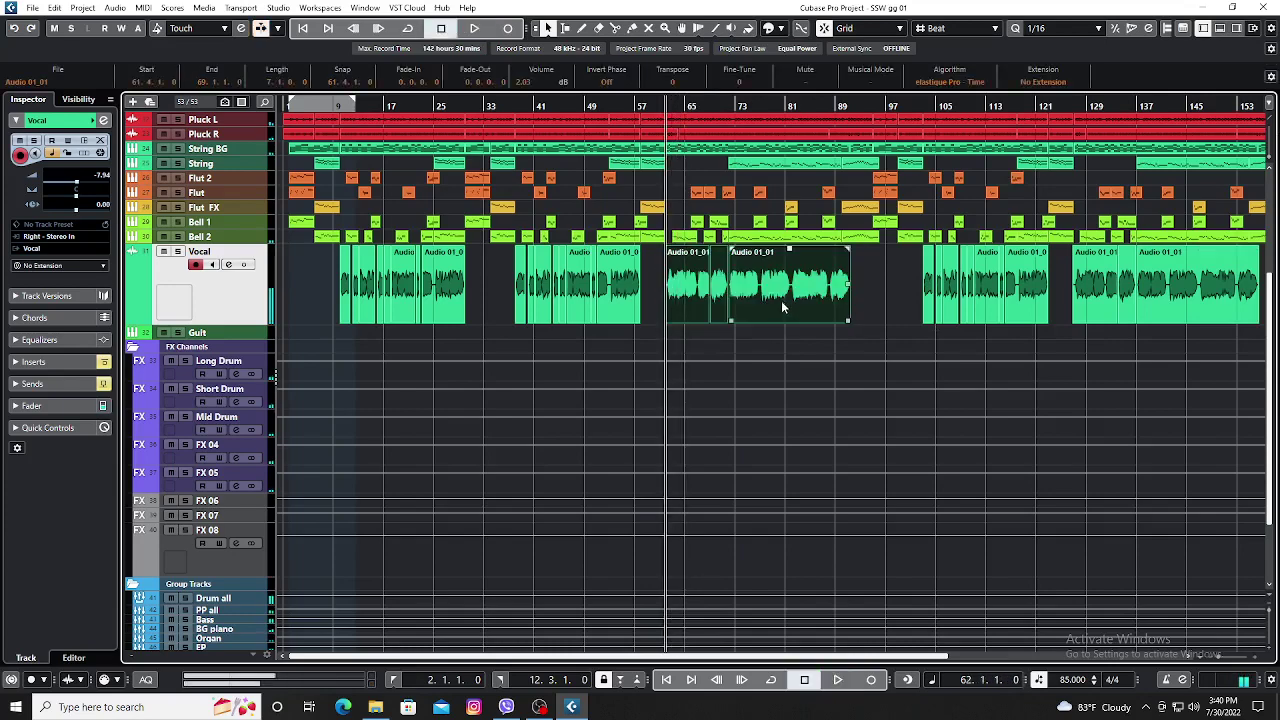
pyautogui.click(115, 8)
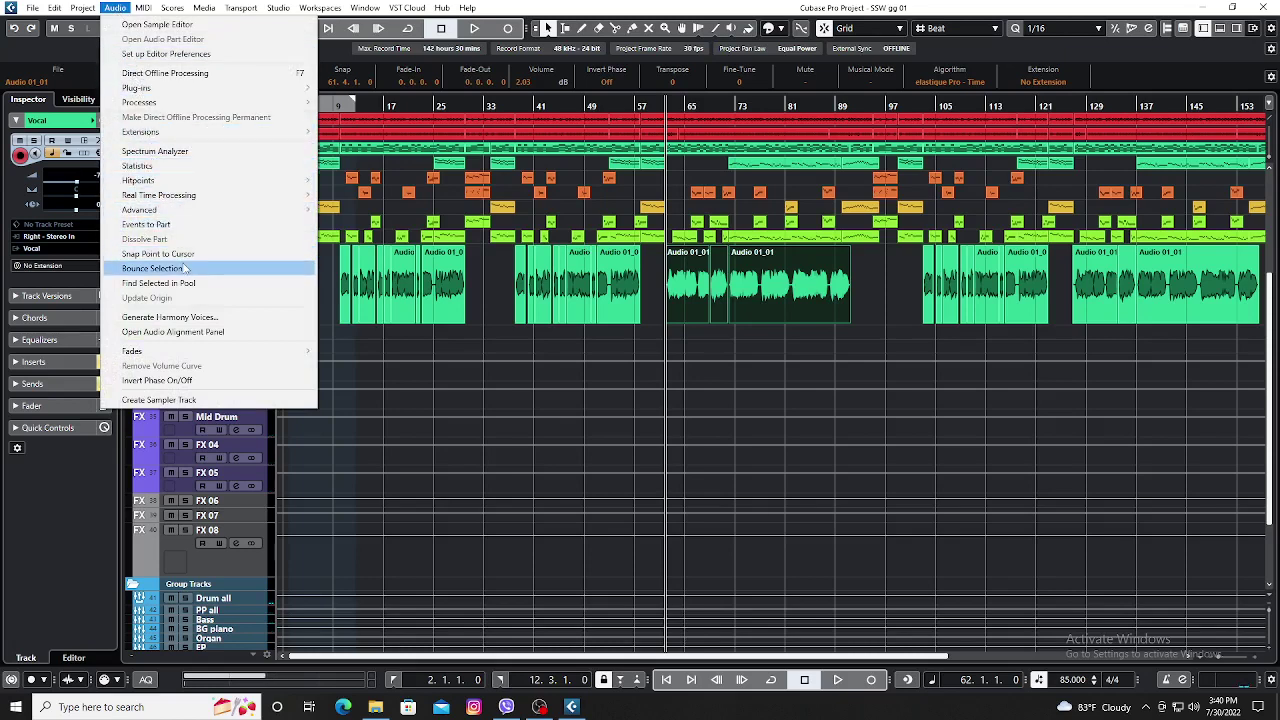
pyautogui.click(152, 268)
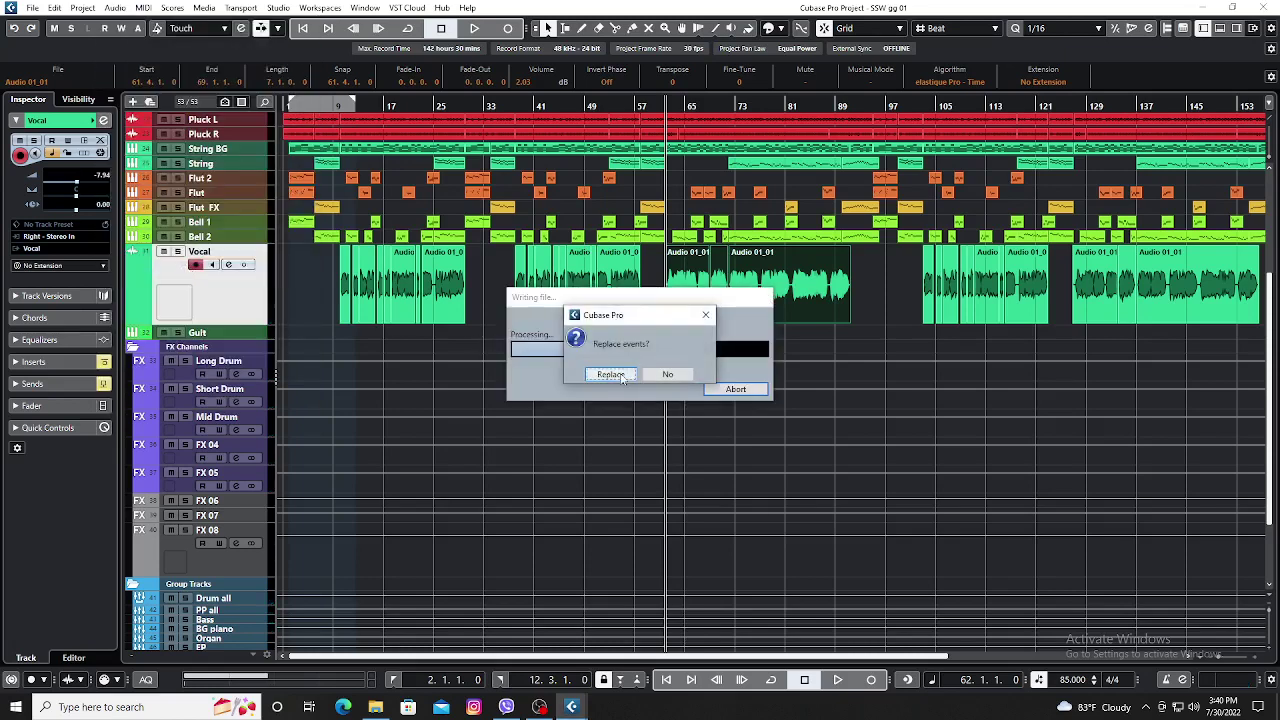
pyautogui.click(610, 374)
# Open the bounced vocal event in the Sample Editor, enable VariAudio editing, and show the editor in its own window.
pyautogui.doubleClick(743, 295)
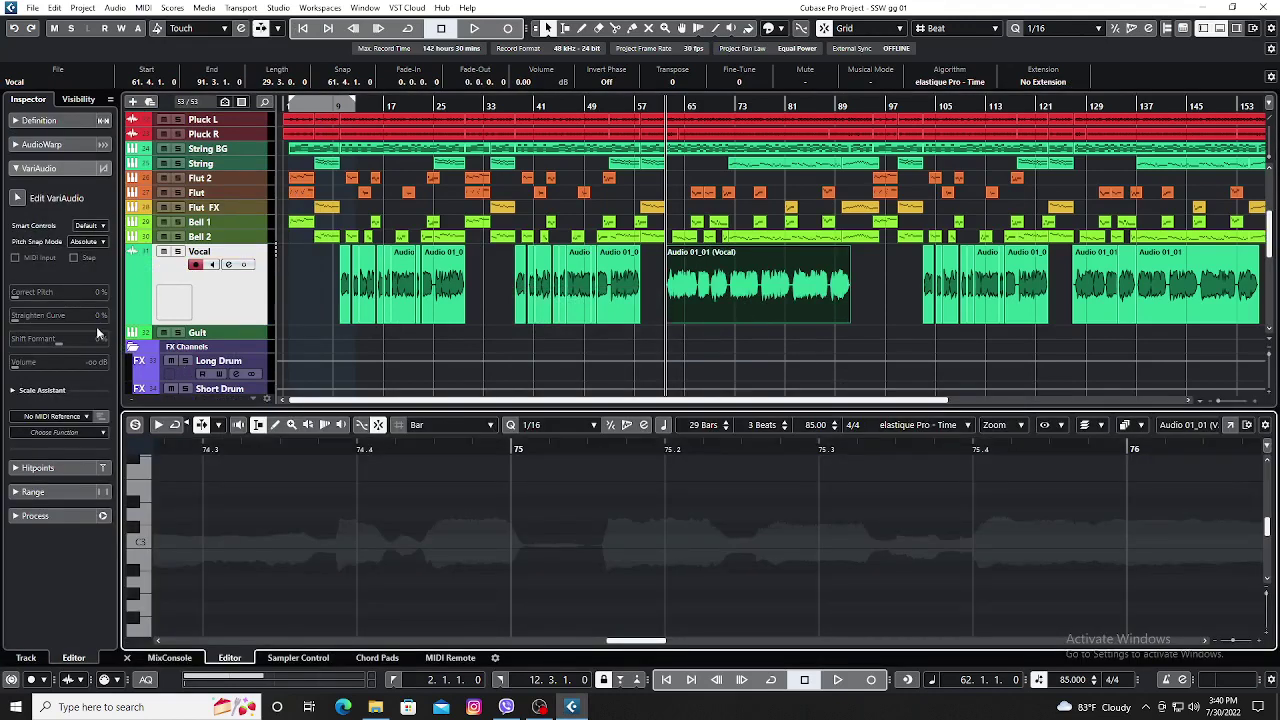
pyautogui.click(16, 145)
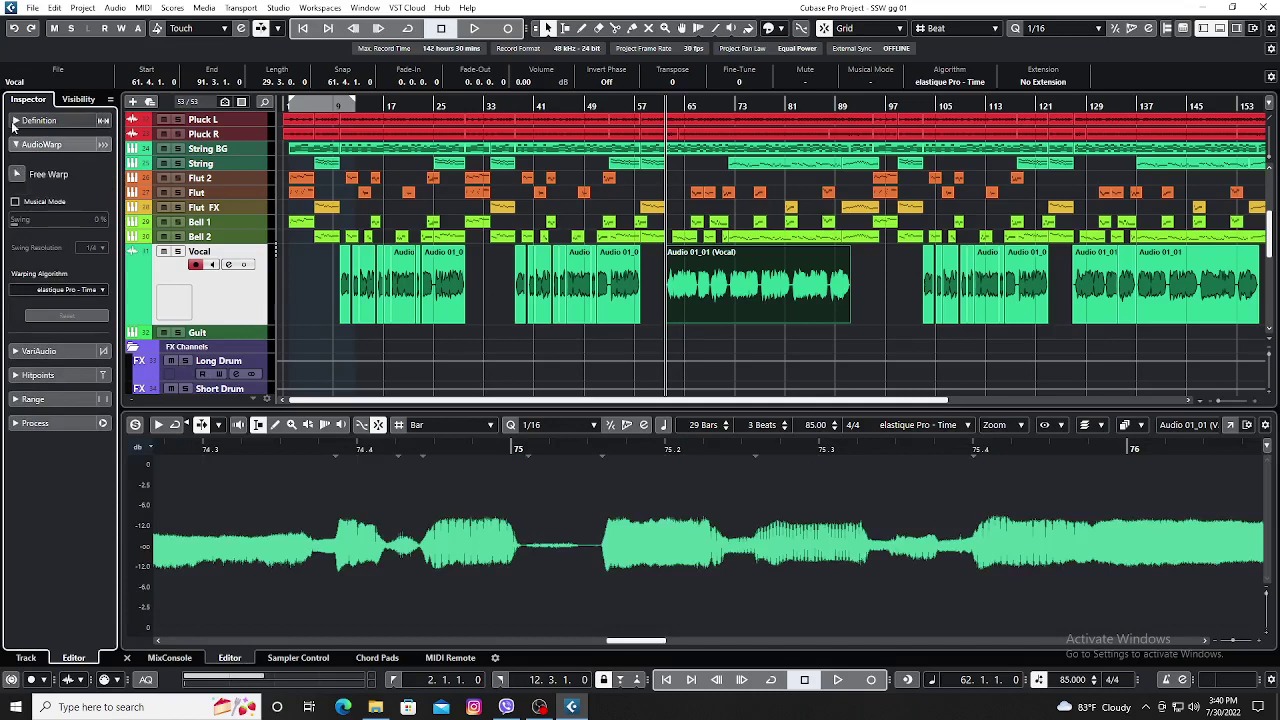
pyautogui.click(16, 120)
pyautogui.click(15, 121)
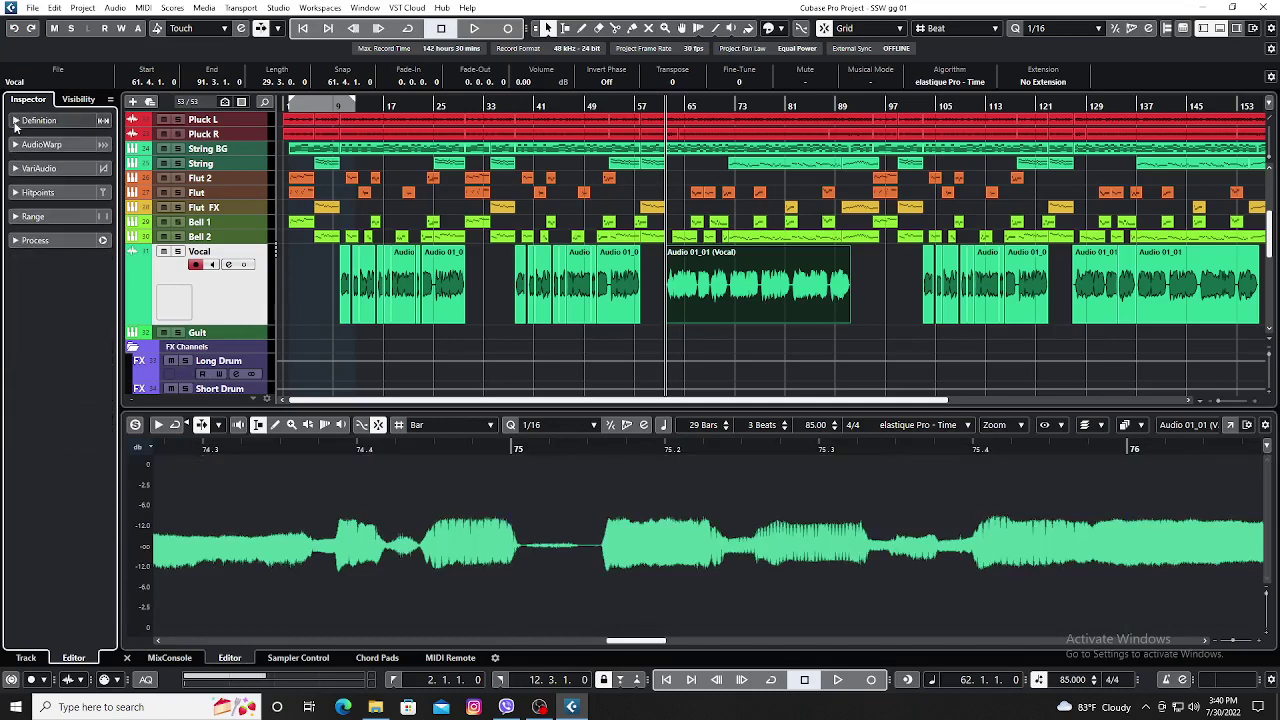
pyautogui.click(101, 148)
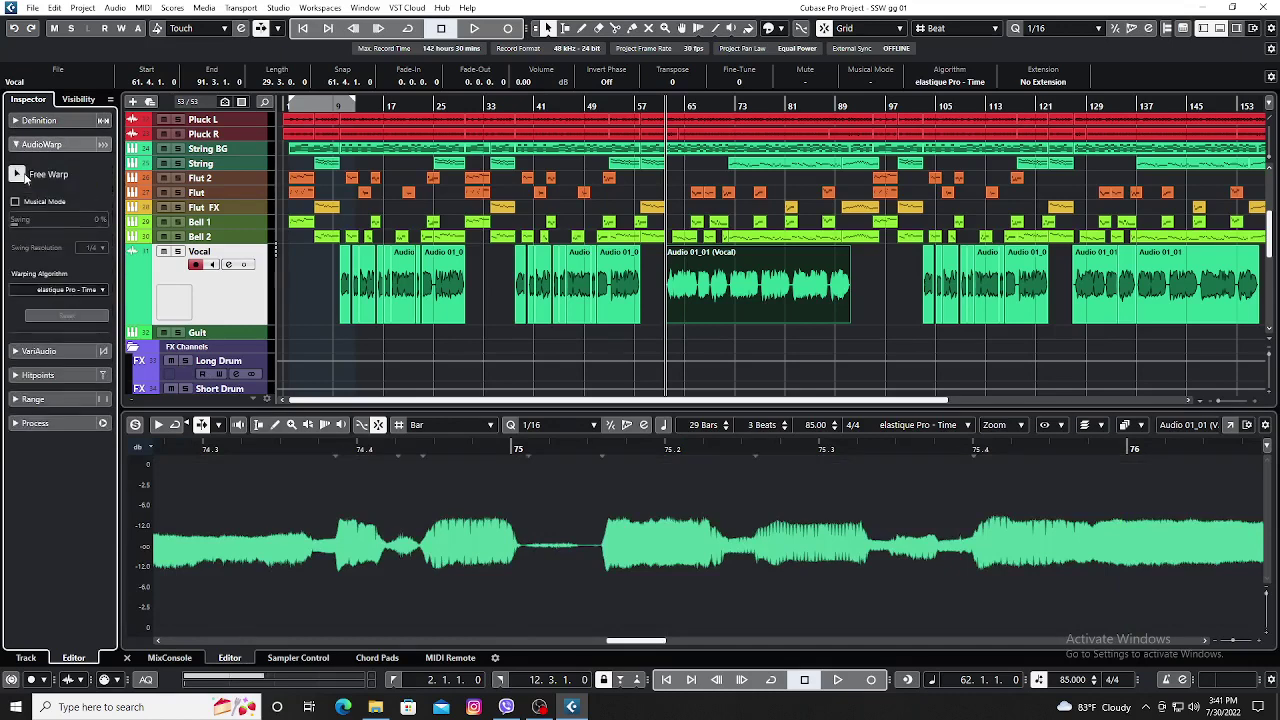
pyautogui.click(108, 148)
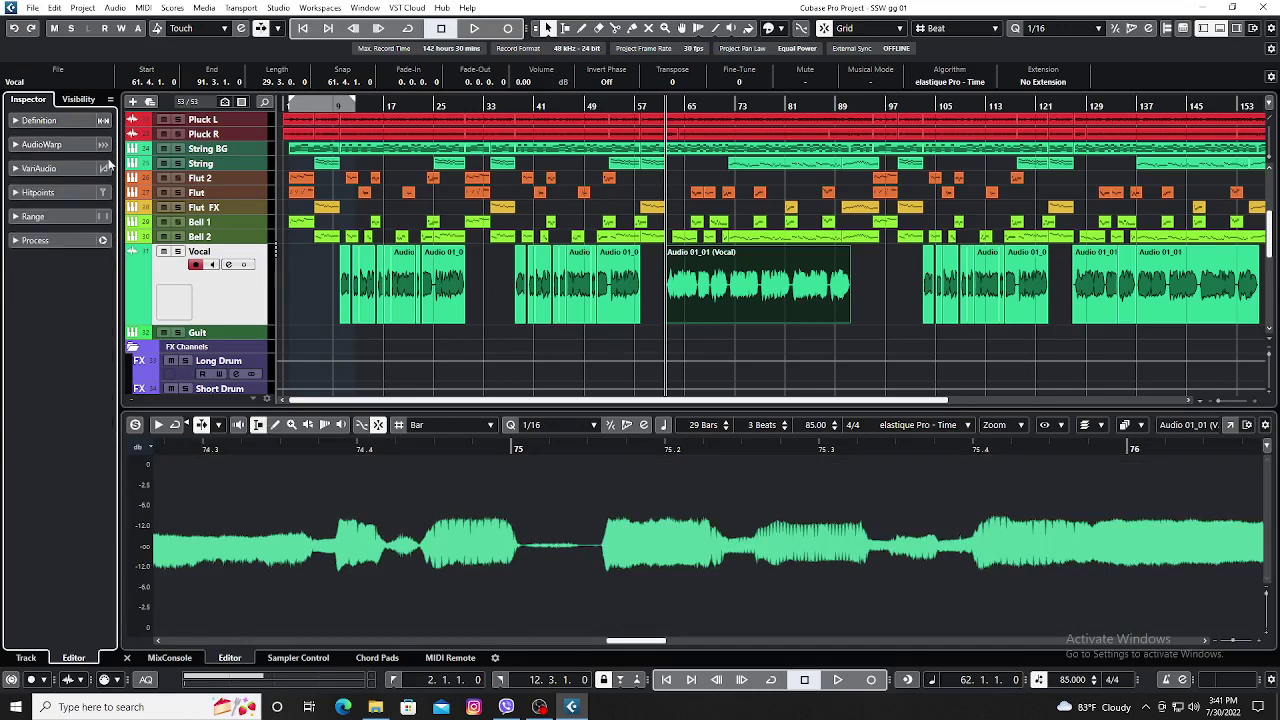
pyautogui.click(101, 169)
pyautogui.click(18, 198)
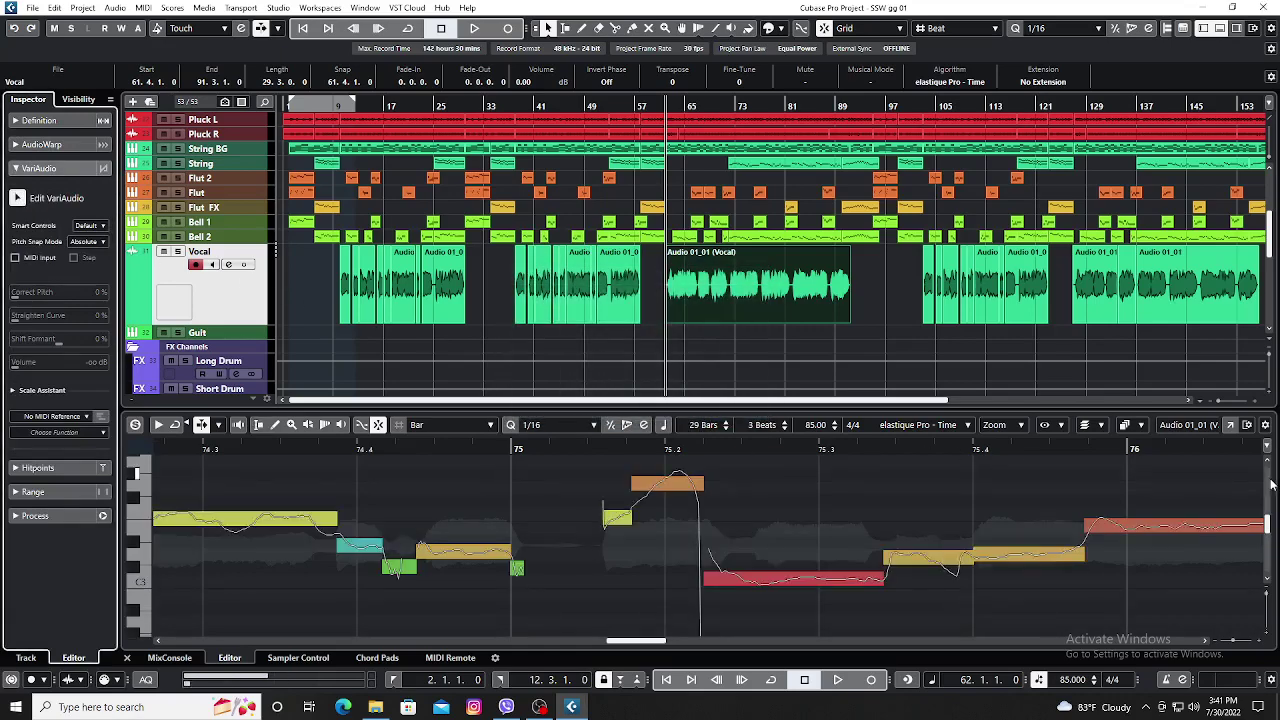
pyautogui.click(1232, 427)
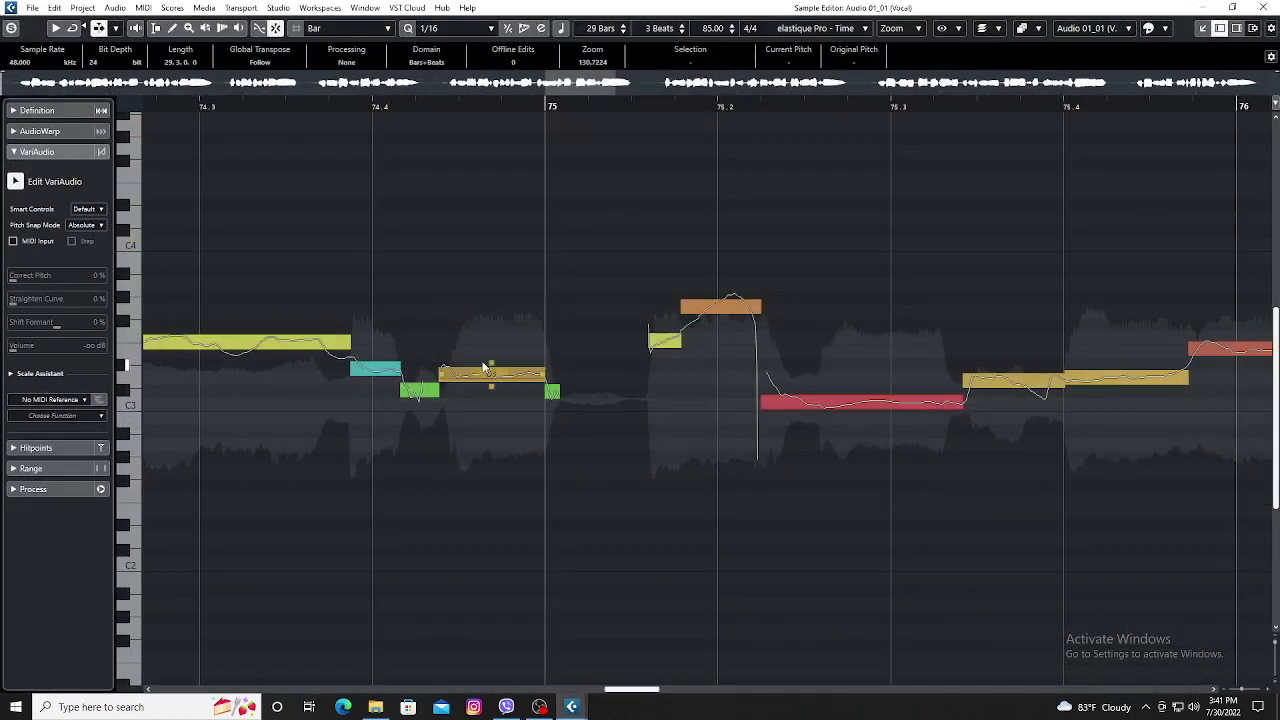
# Select all notes of the opening phrase in bars 62 to 66 and set Correct Pitch to about 28% during playback.
pyautogui.moveTo(640, 689); pyautogui.dragTo(177, 689)
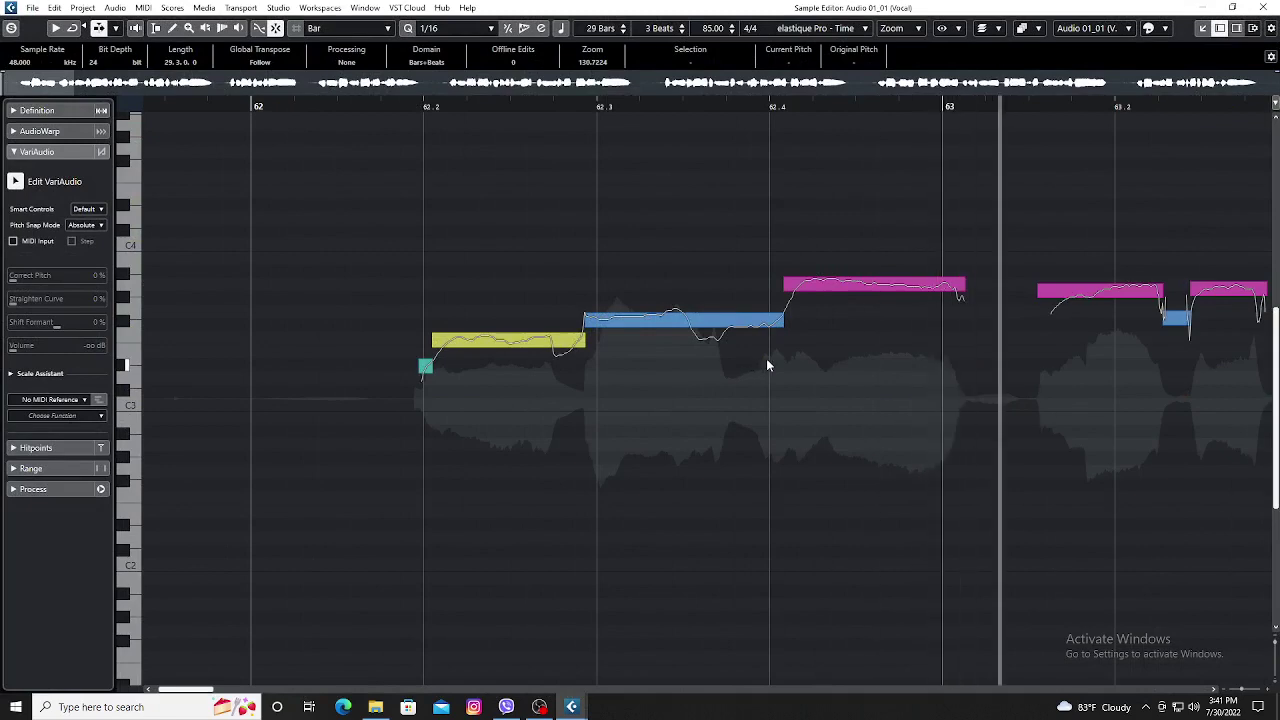
pyautogui.press('g')
pyautogui.press('g')
pyautogui.press('g')
pyautogui.press('g')
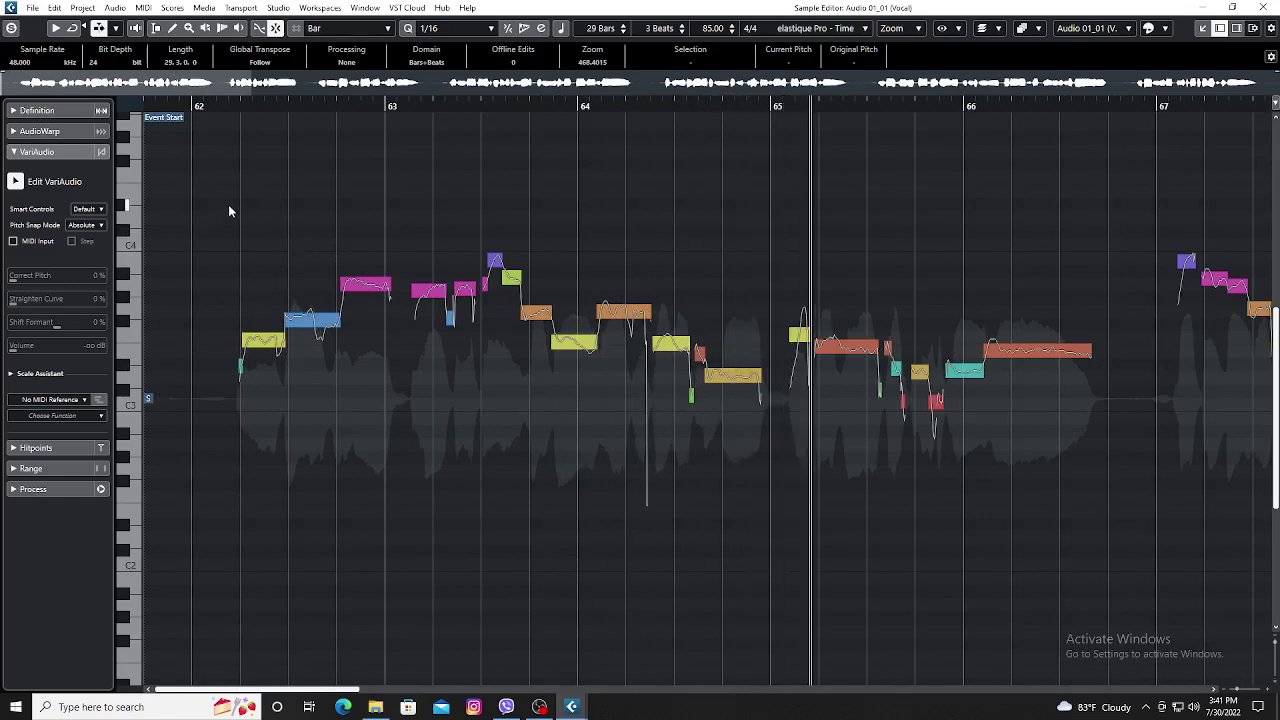
pyautogui.press('space')
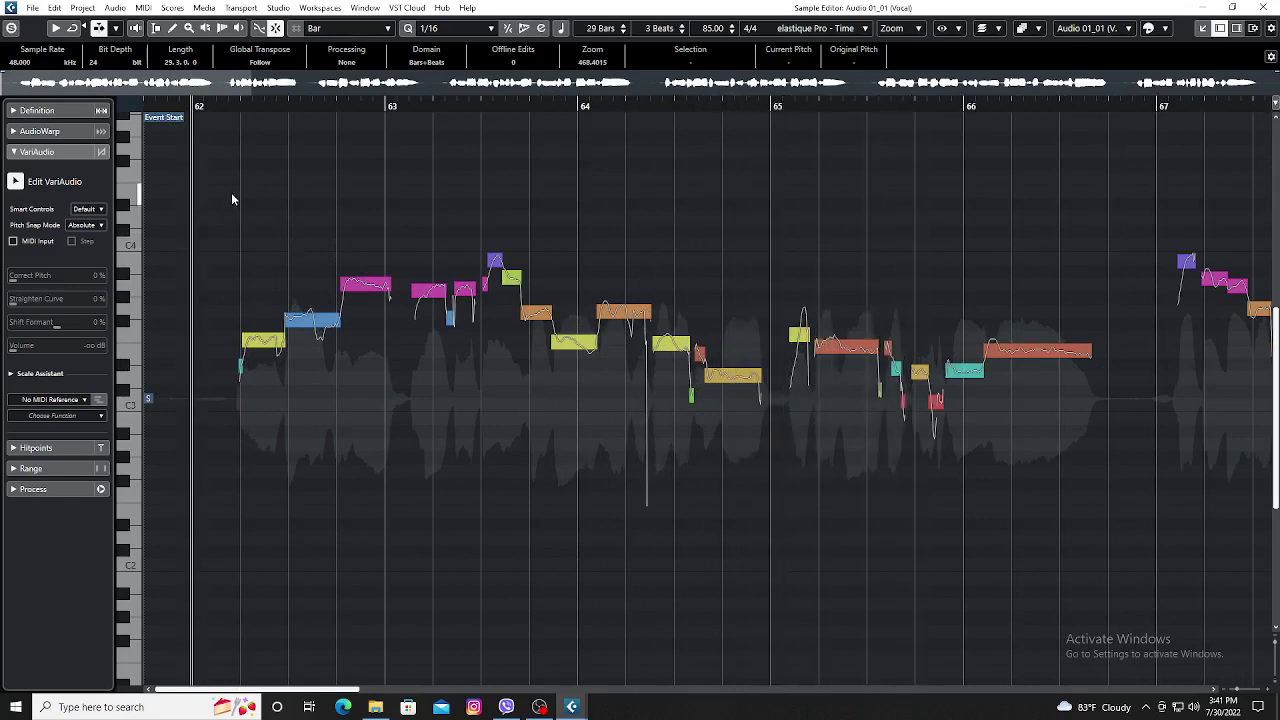
pyautogui.moveTo(232, 195); pyautogui.dragTo(1116, 569)
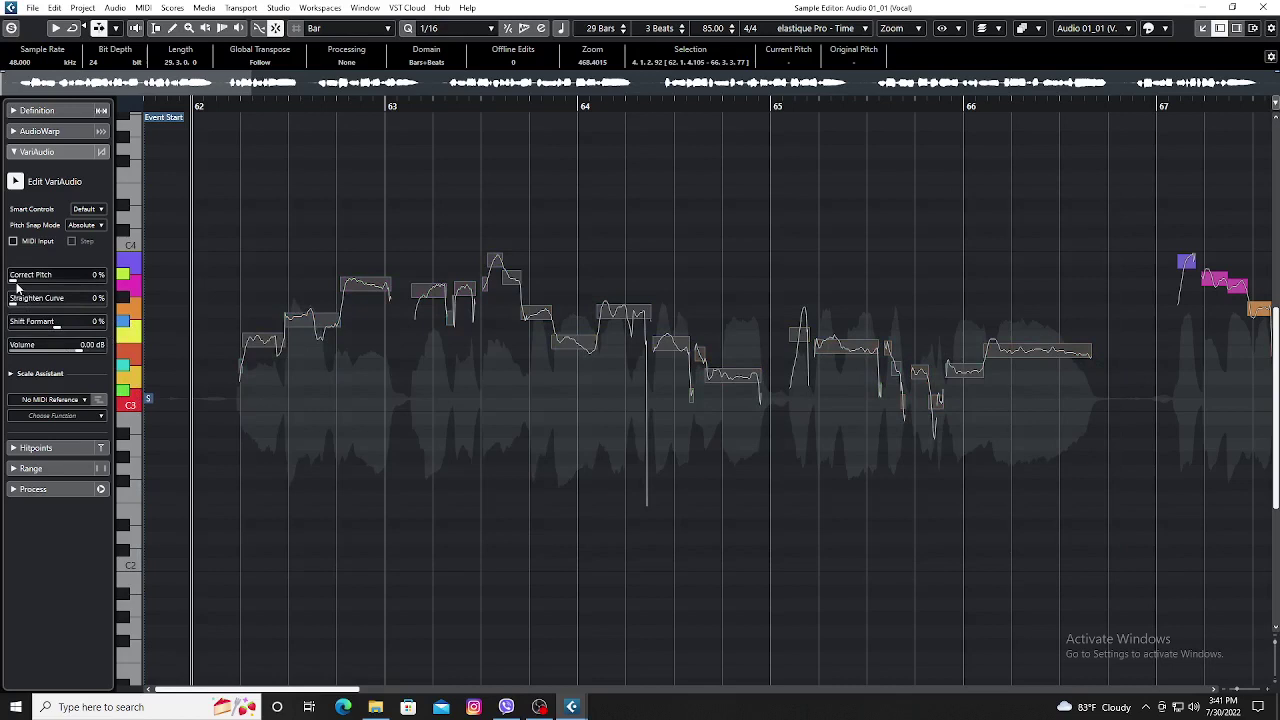
pyautogui.moveTo(15, 285); pyautogui.dragTo(25, 283)
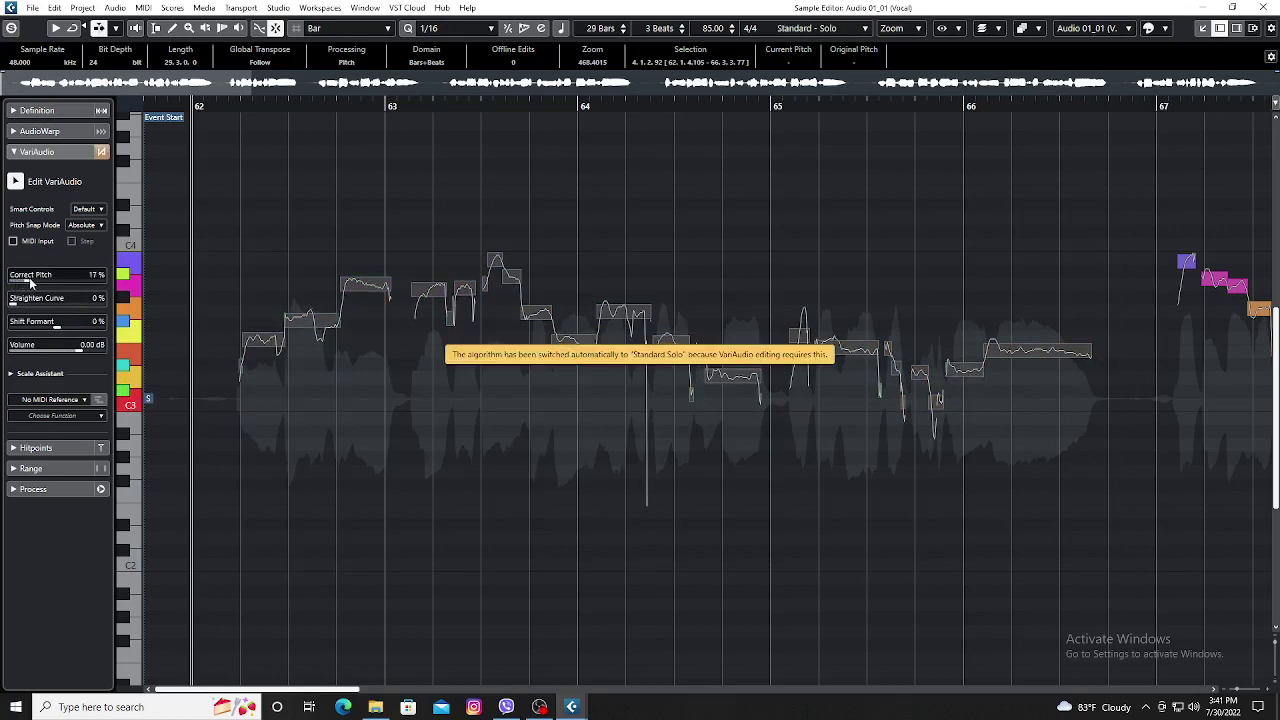
pyautogui.press('space')
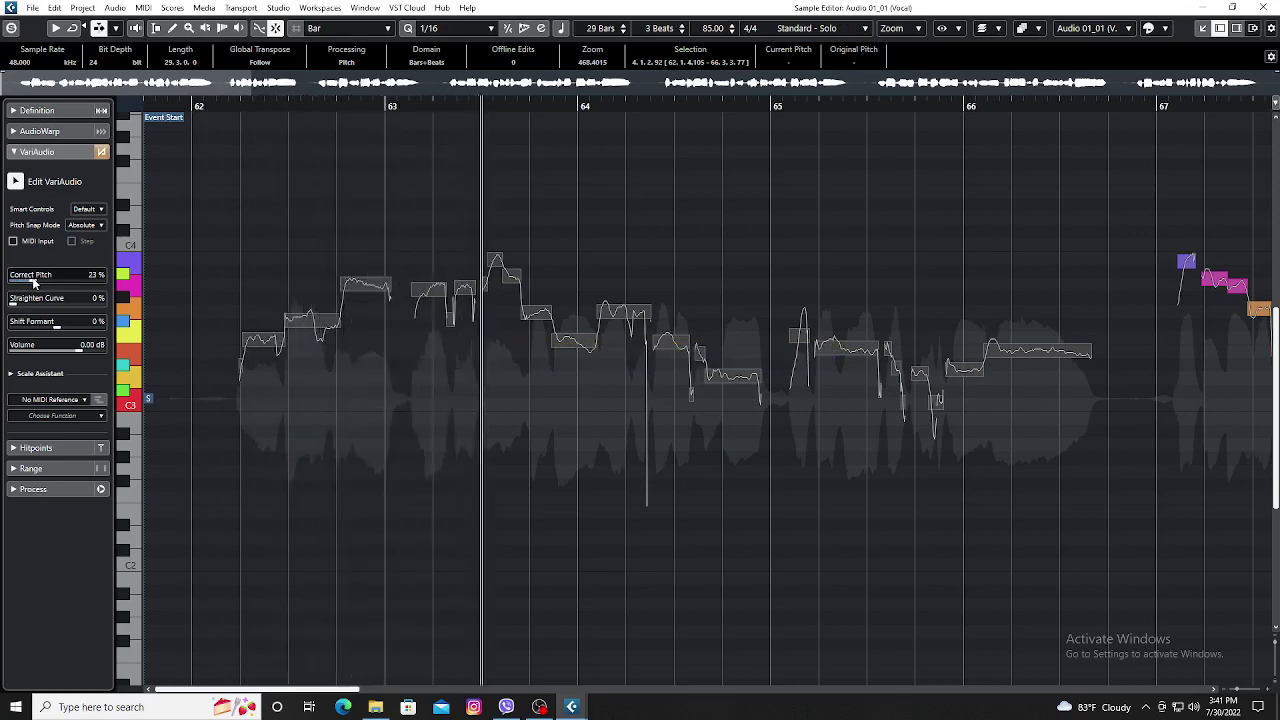
pyautogui.moveTo(35, 283); pyautogui.dragTo(41, 284)
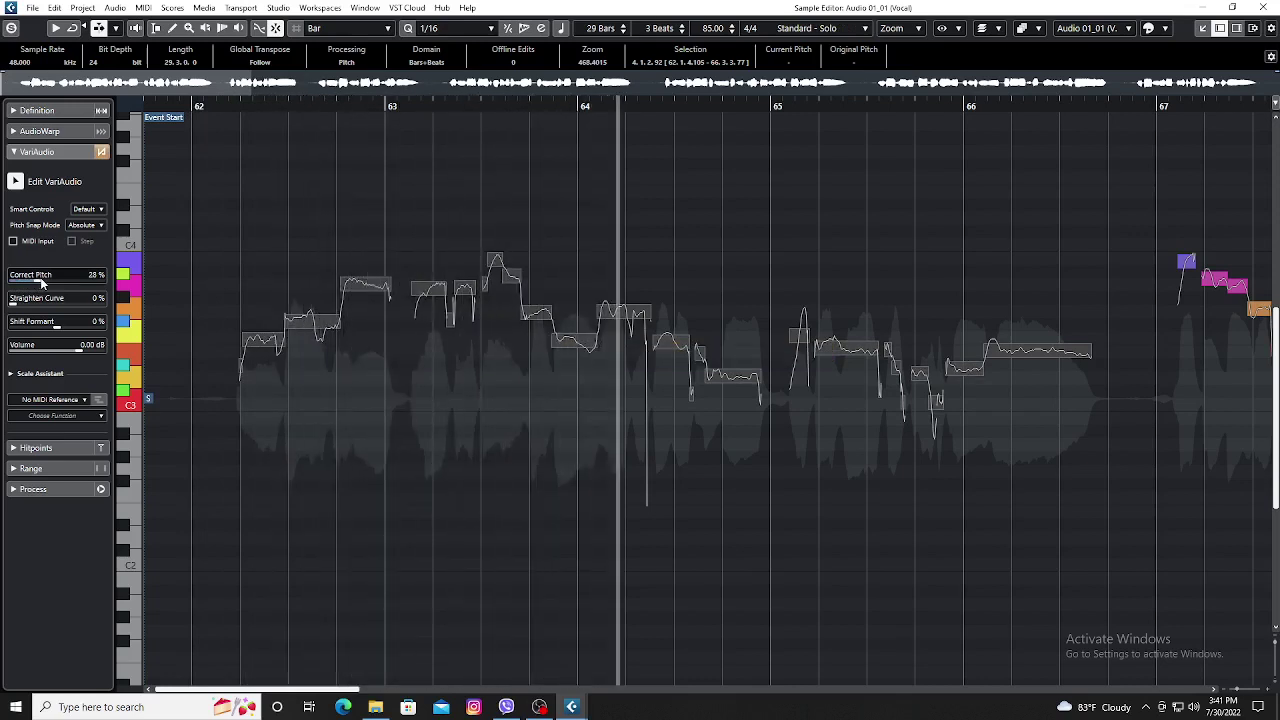
# Refine the opening phrase's pitch, setting Correct Pitch to 50% and Straighten Curve to 32%.
pyautogui.moveTo(23, 308); pyautogui.dragTo(34, 307)
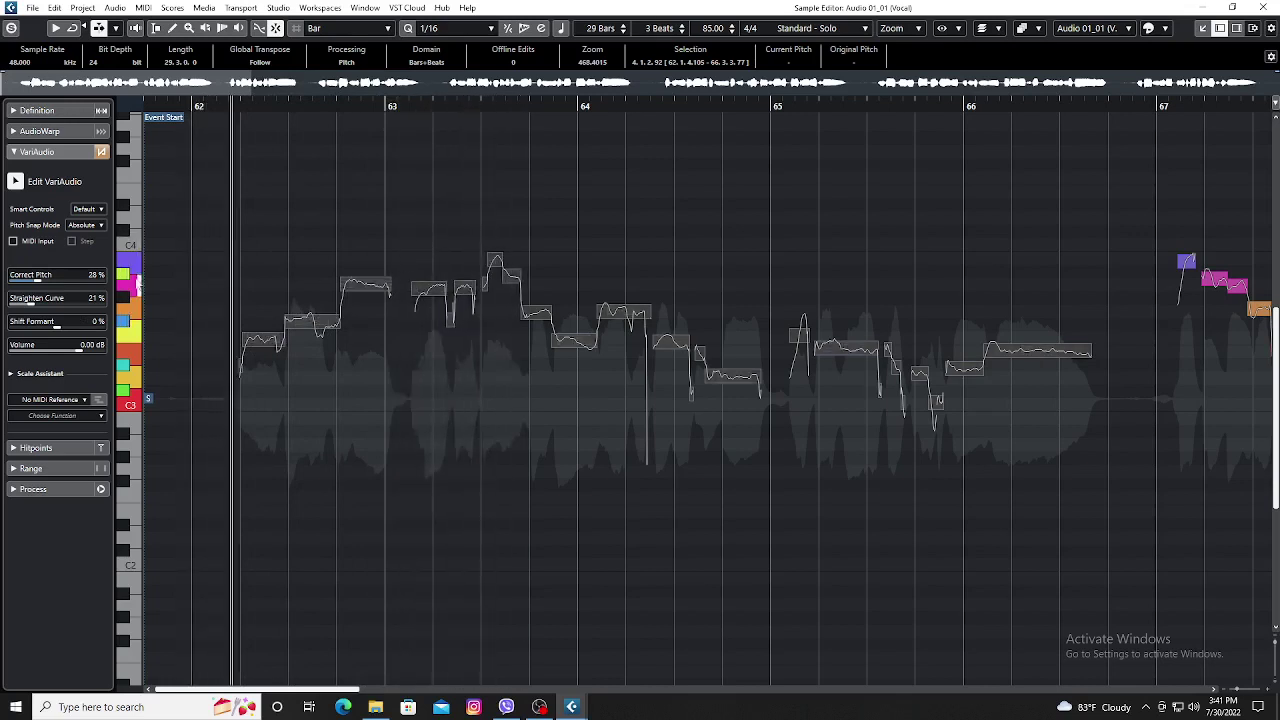
pyautogui.click(49, 283)
pyautogui.moveTo(49, 283); pyautogui.dragTo(41, 309)
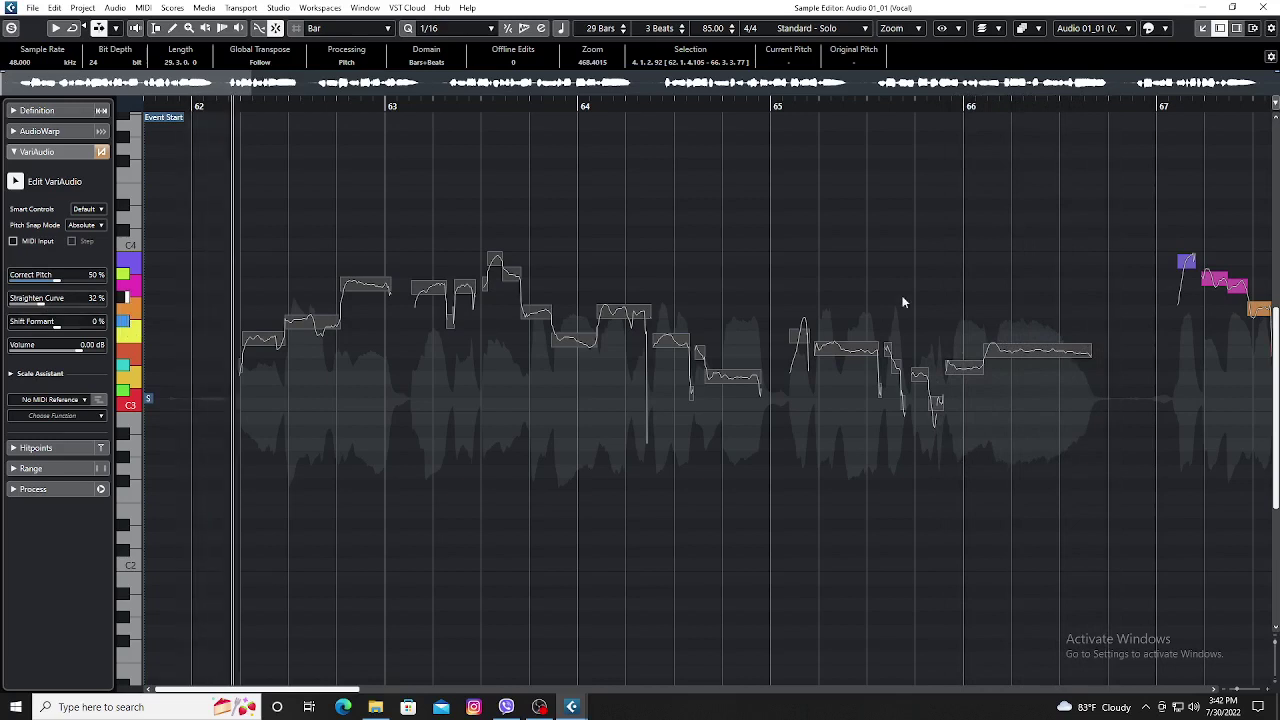
# Rejoin the split long note in bar 66, set its Correct Pitch to 59% and Straighten Curve to 52%, and audition the phrase.
pyautogui.click(770, 229)
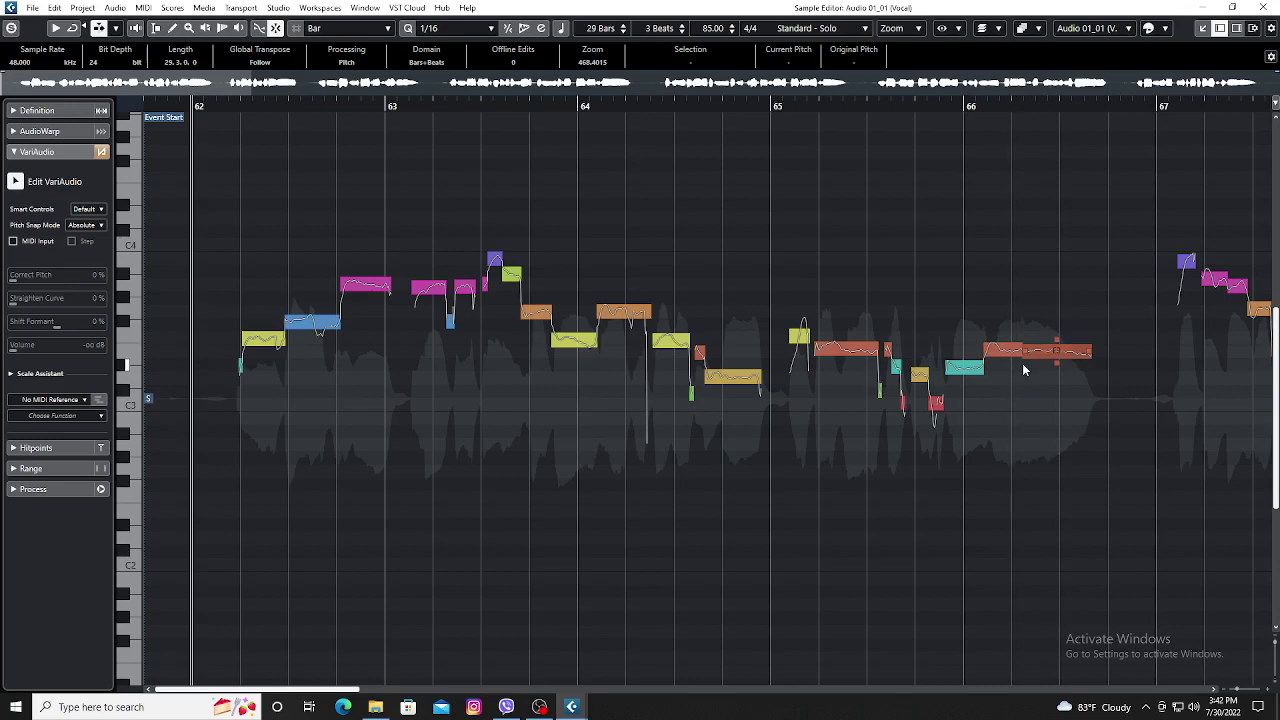
pyautogui.keyDown('alt'); pyautogui.keyDown('shift'); pyautogui.click(1022, 365); pyautogui.keyUp('shift'); pyautogui.keyUp('alt')
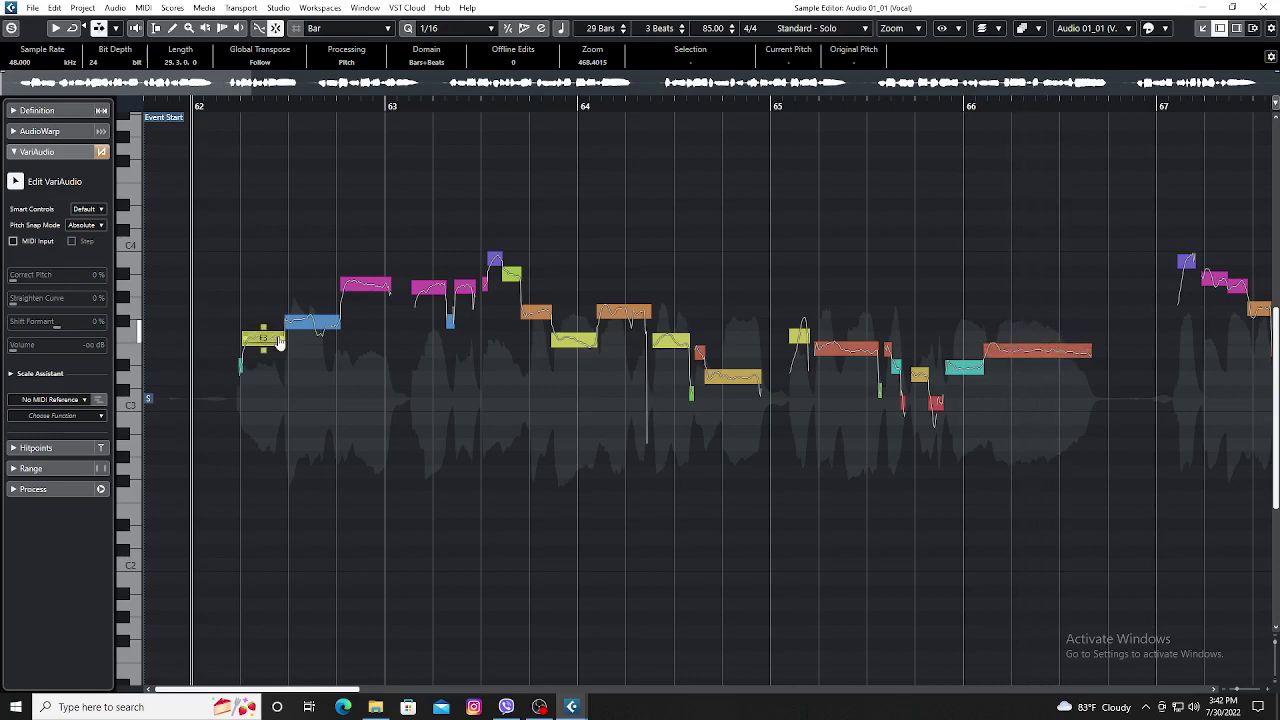
pyautogui.click(1070, 357)
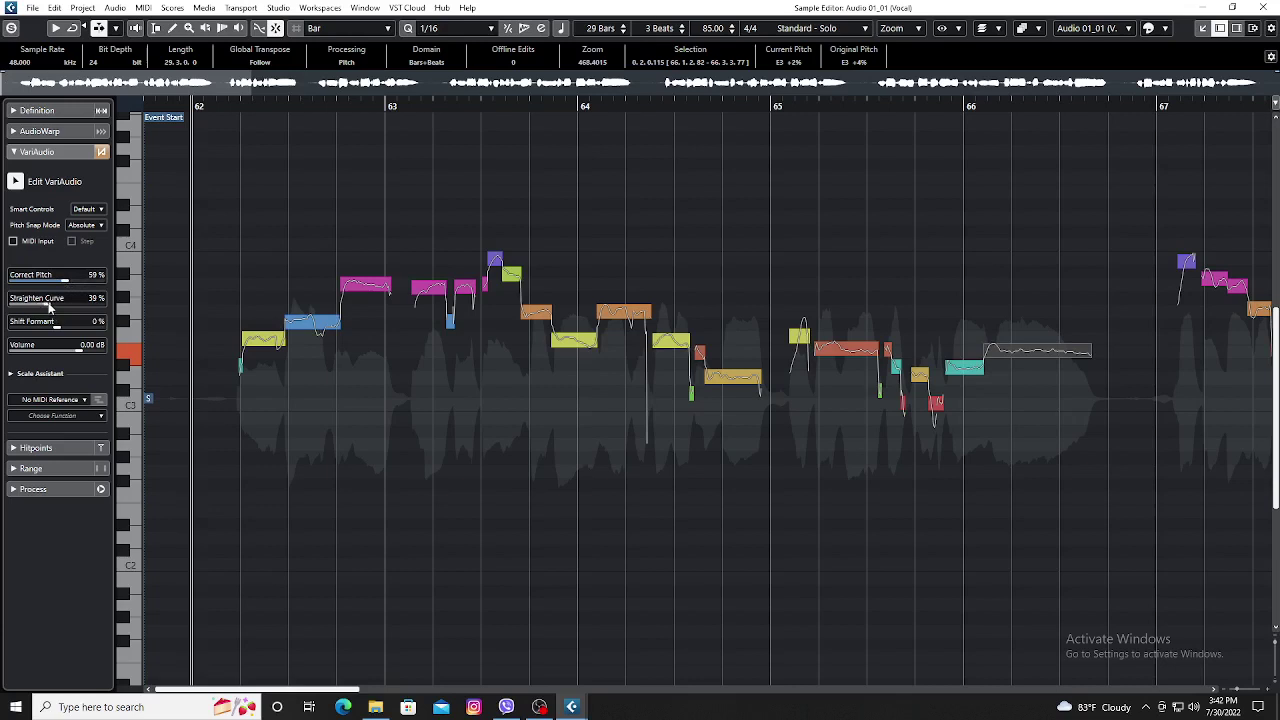
pyautogui.press('space')
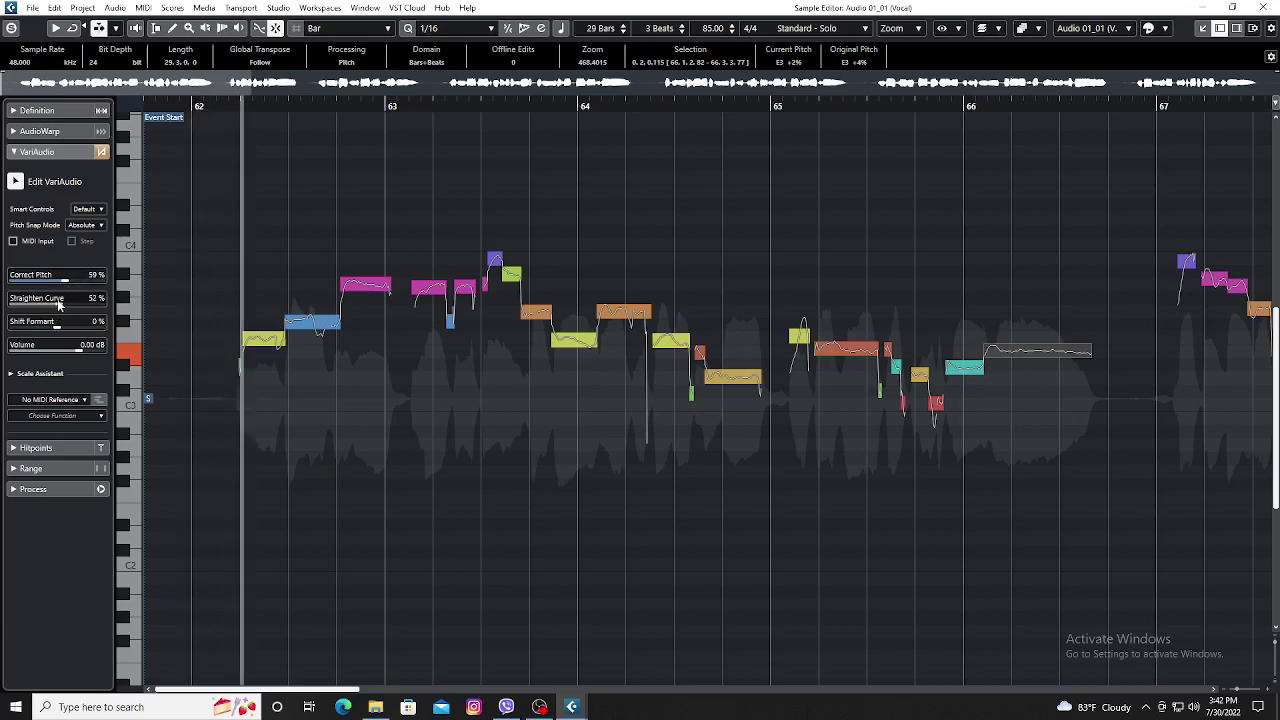
pyautogui.press('space')
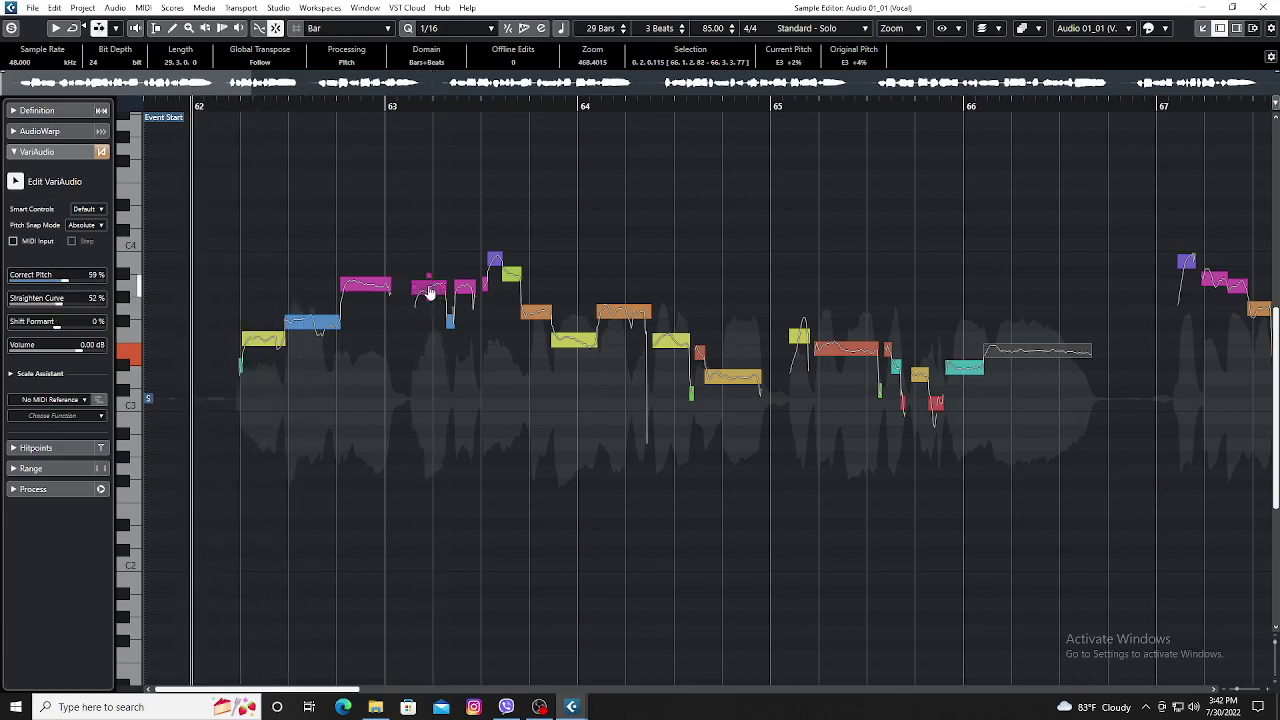
pyautogui.press('space')
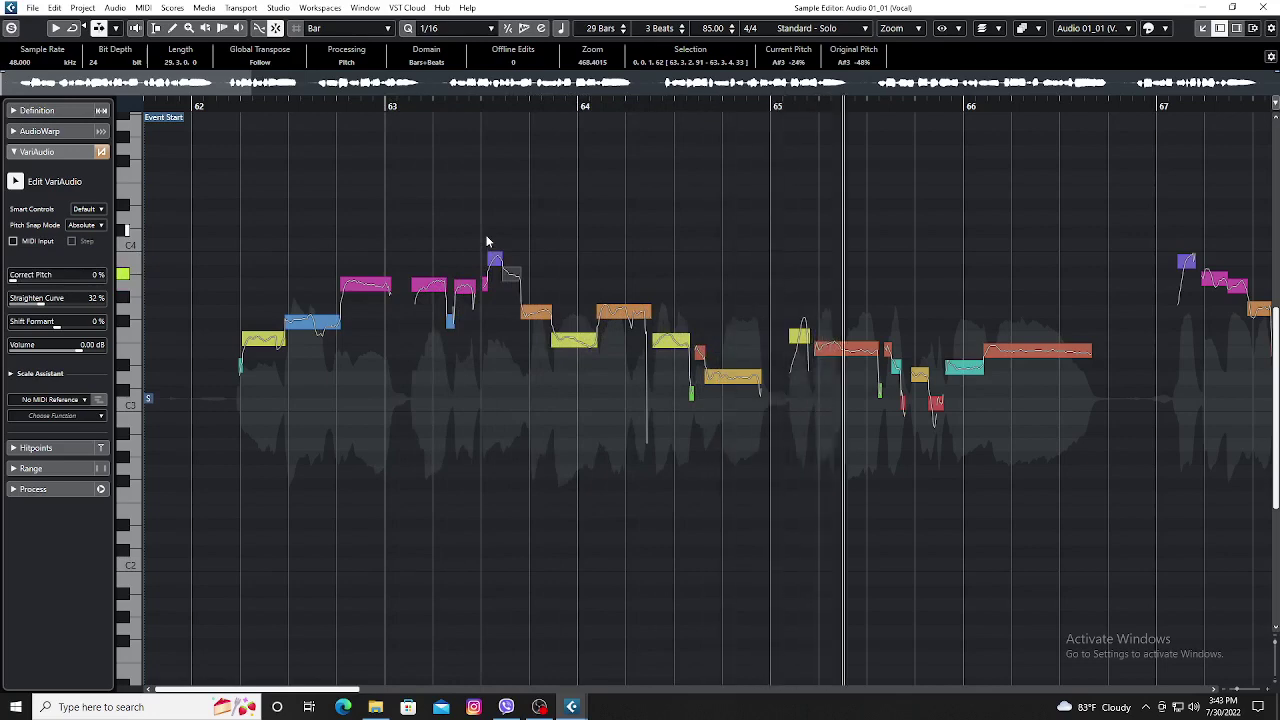
# Select the notes of the phrase in bars 67 to 68 and set Correct Pitch to 62% and Straighten Curve to 16%.
pyautogui.moveTo(353, 689); pyautogui.dragTo(475, 690)
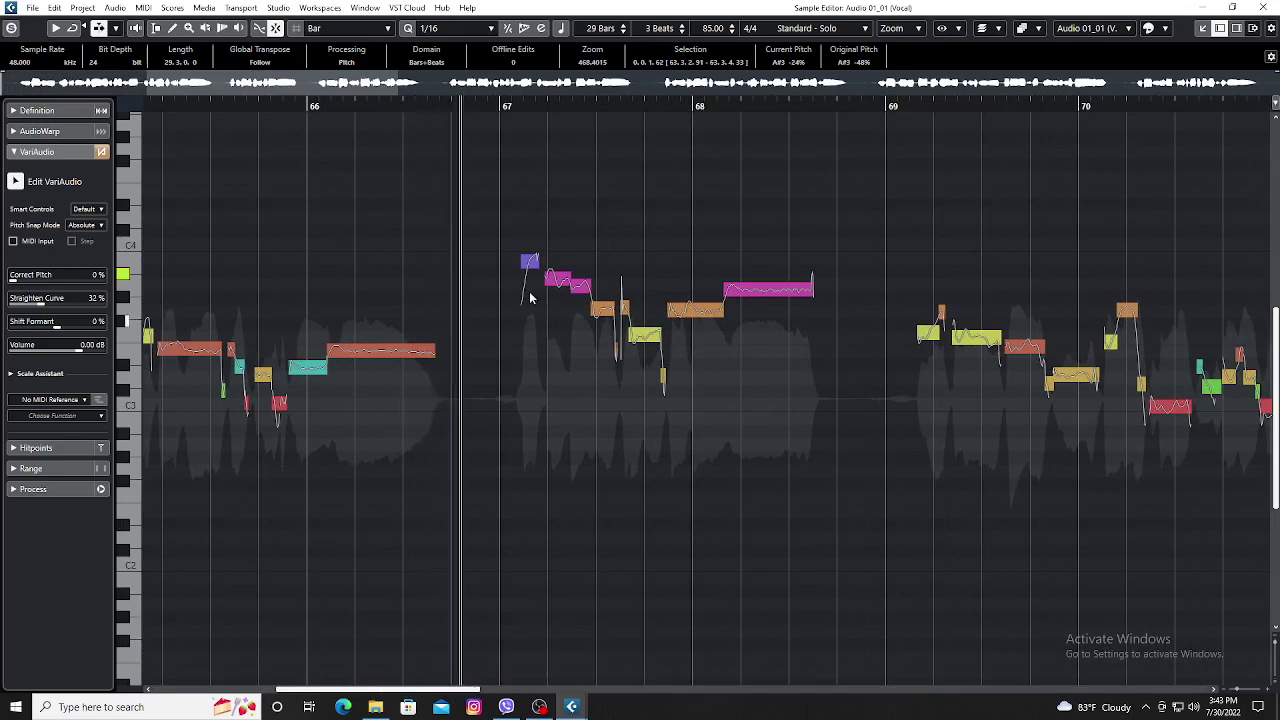
pyautogui.moveTo(509, 226); pyautogui.dragTo(841, 425)
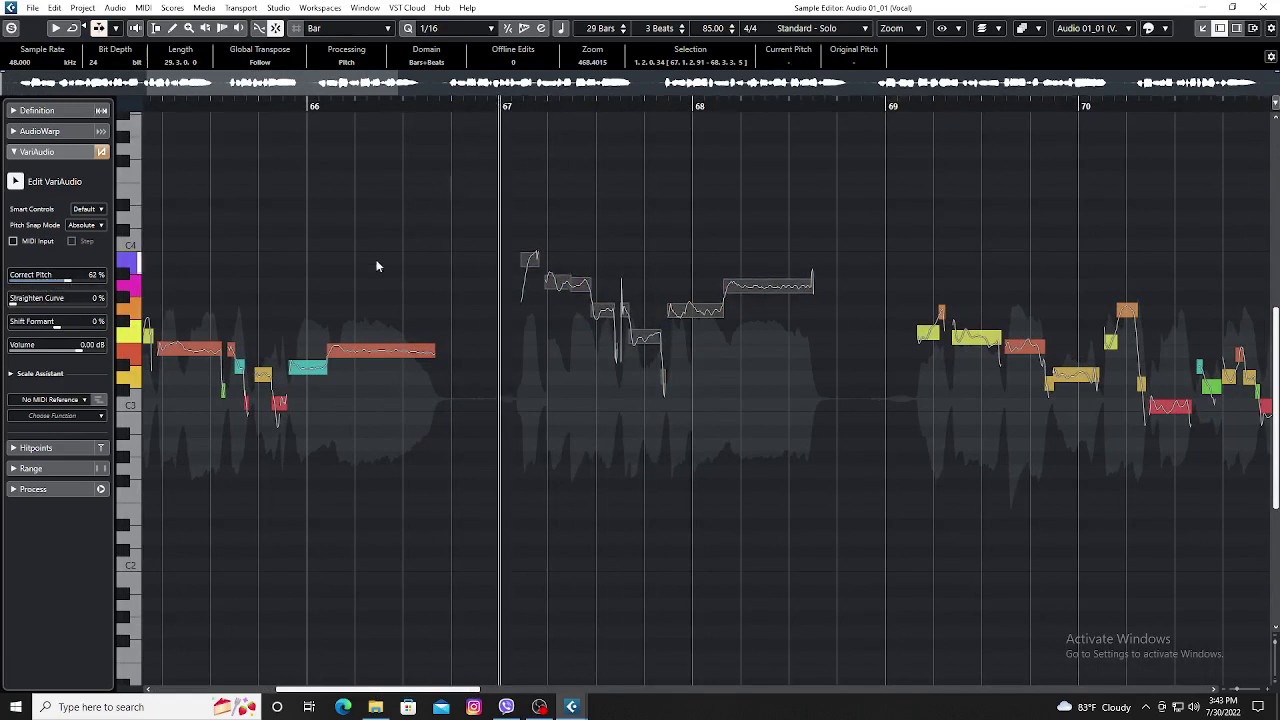
pyautogui.moveTo(51, 320); pyautogui.dragTo(35, 308)
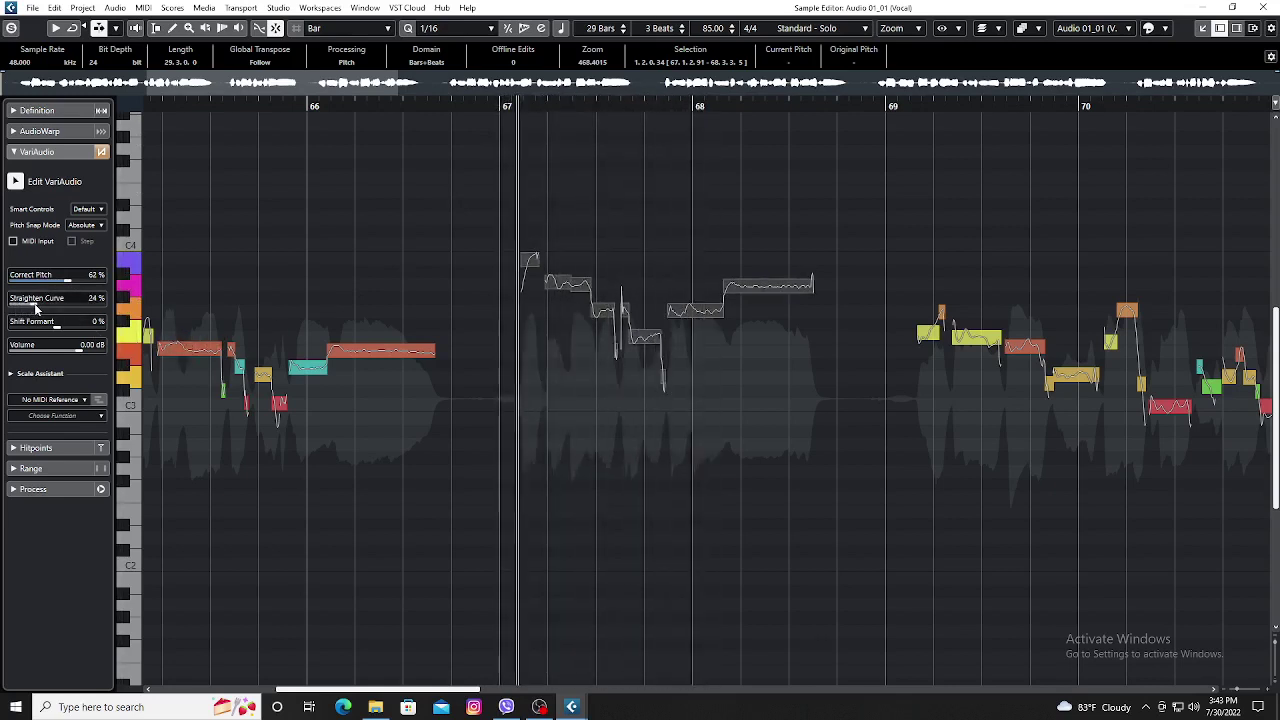
pyautogui.moveTo(35, 308); pyautogui.dragTo(29, 310)
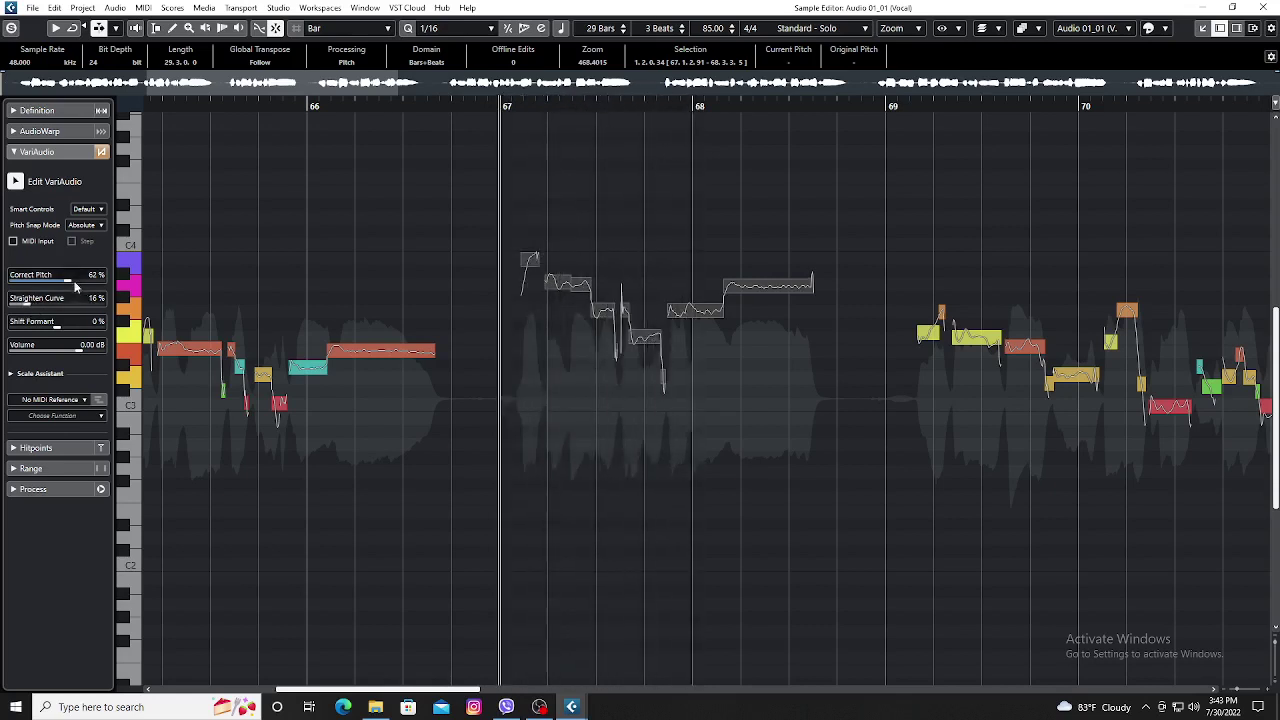
# Set Correct Pitch to 44% for the phrase in bars 67 to 68, and select all notes of the phrase in bars 69 to 71.
pyautogui.moveTo(69, 280); pyautogui.dragTo(53, 282)
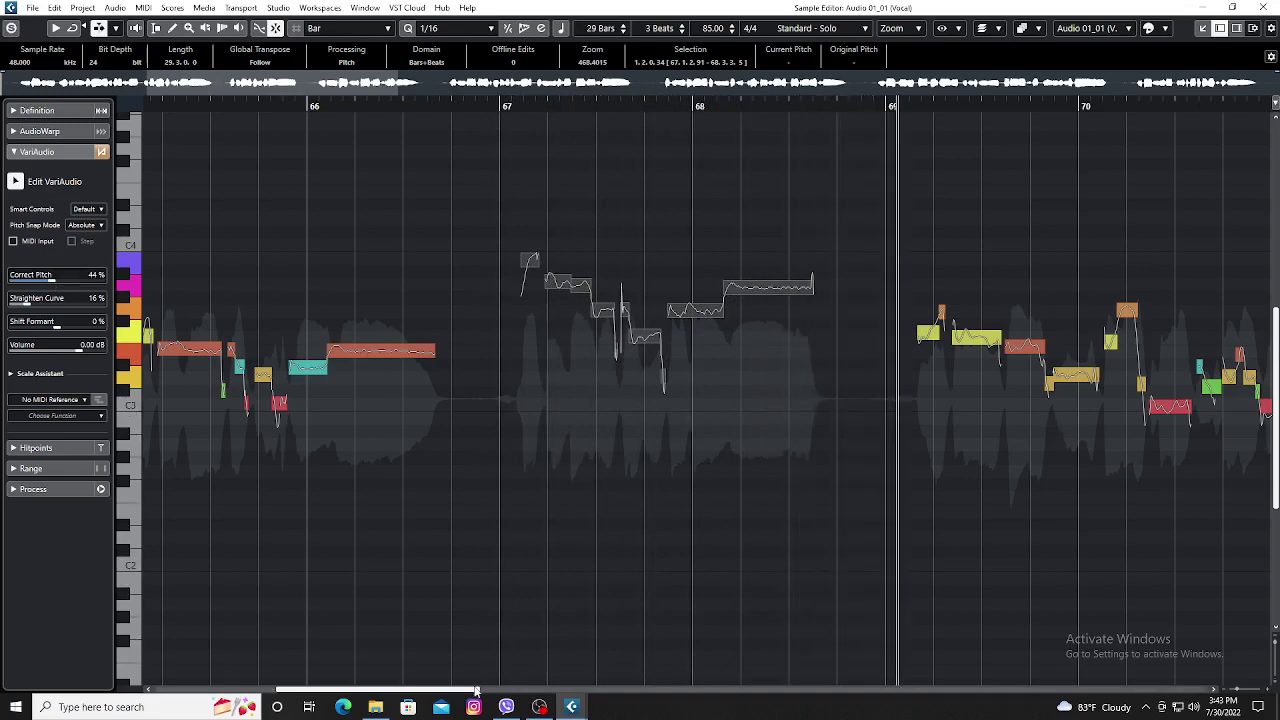
pyautogui.moveTo(476, 690); pyautogui.dragTo(551, 690)
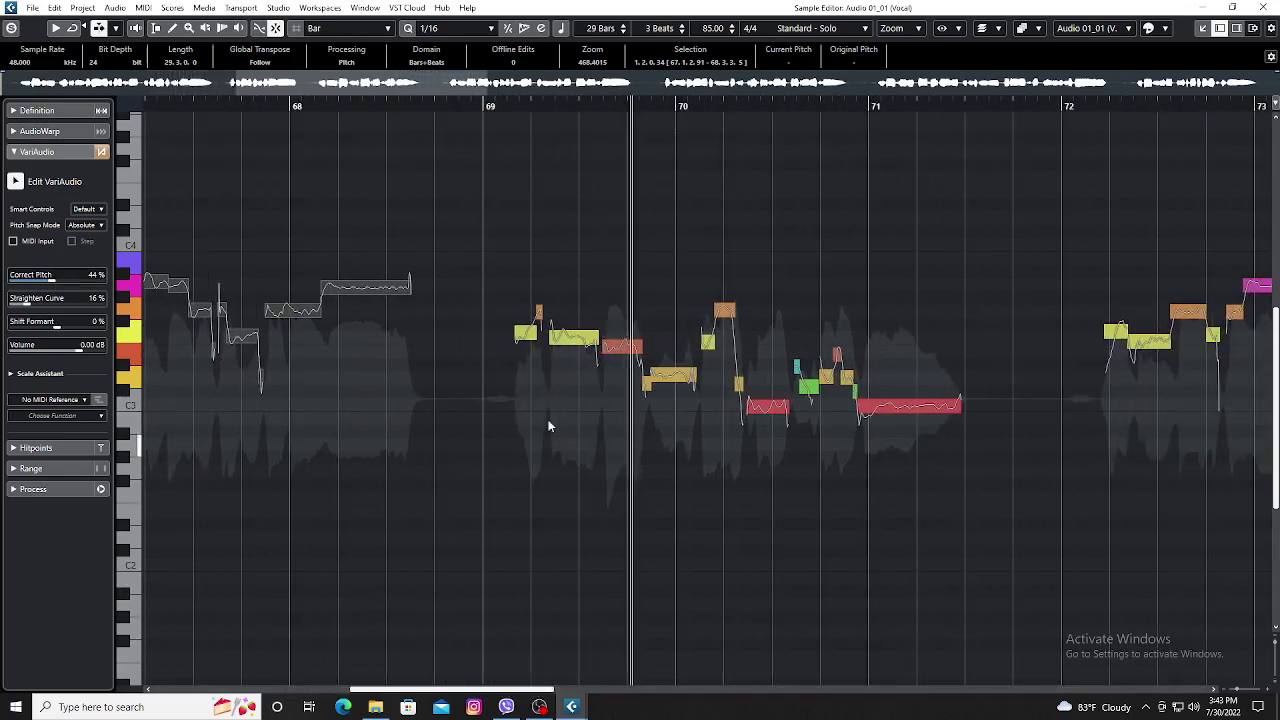
pyautogui.moveTo(523, 274); pyautogui.dragTo(994, 489)
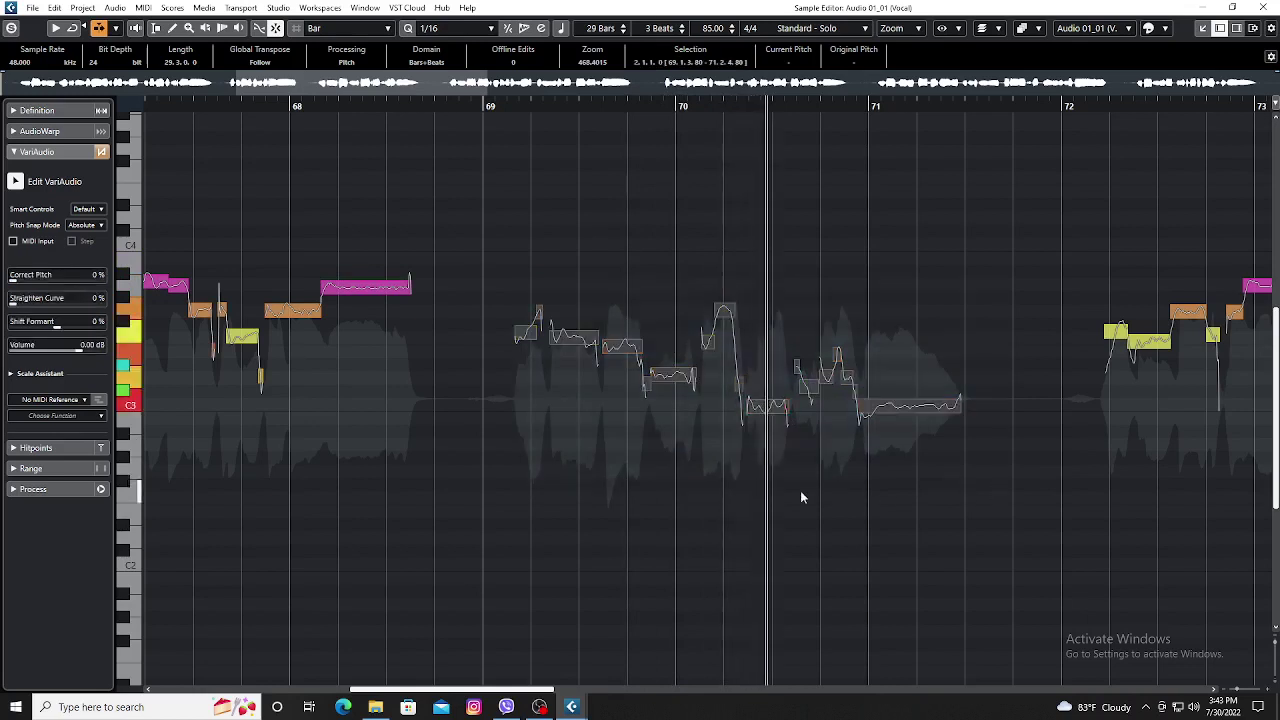
# Play the phrase from bar 69 and set its Correct Pitch to 54% and Straighten Curve to 26%.
pyautogui.click(488, 106)
pyautogui.press('space')
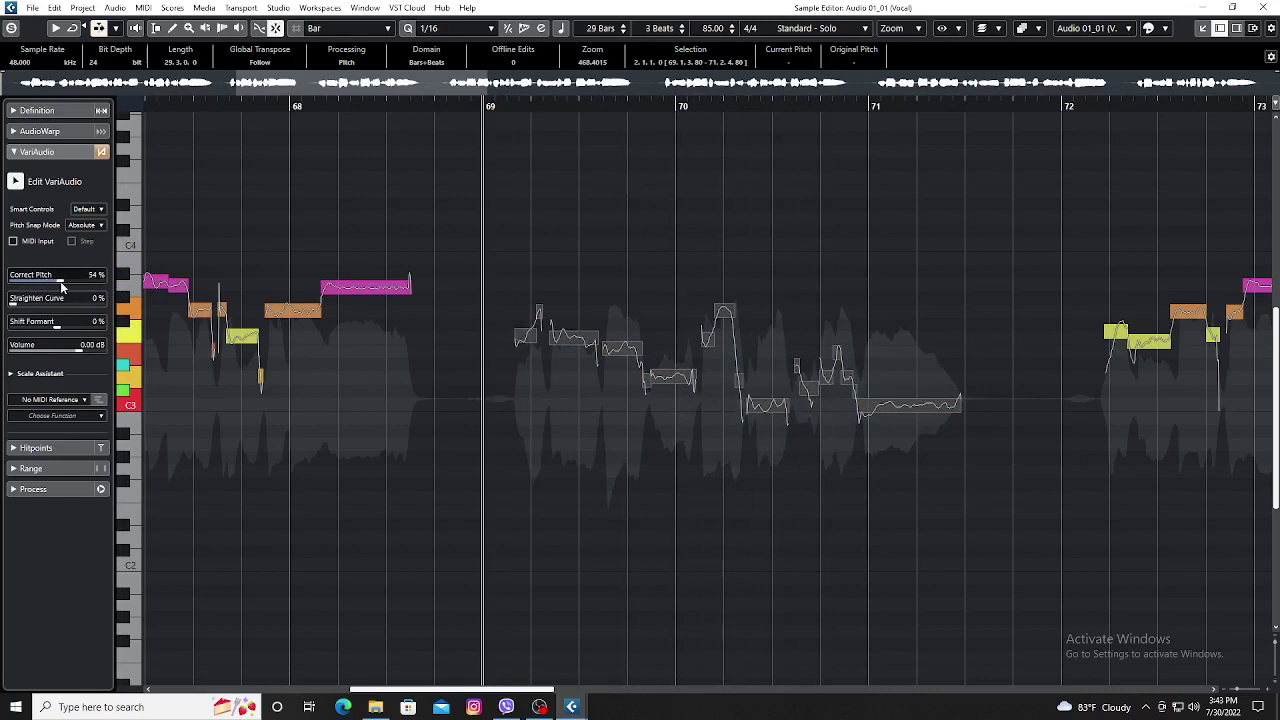
pyautogui.press('space')
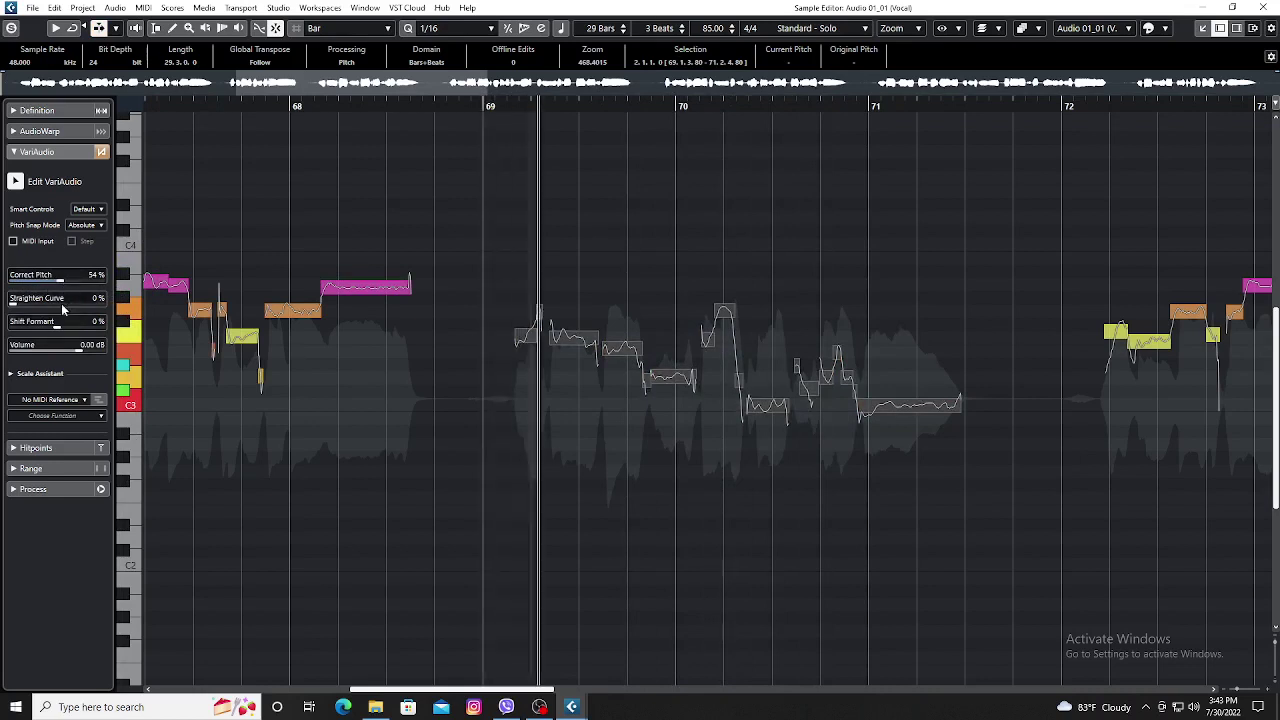
pyautogui.press('space')
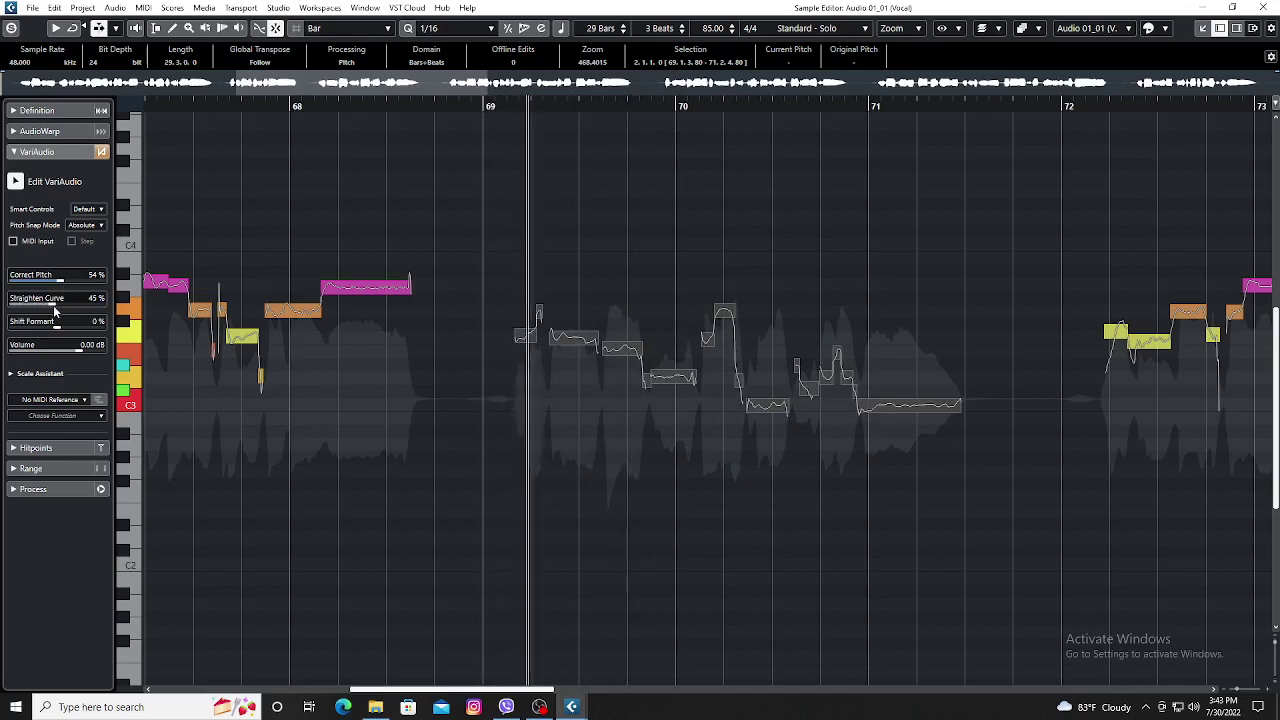
pyautogui.moveTo(53, 305); pyautogui.dragTo(46, 311)
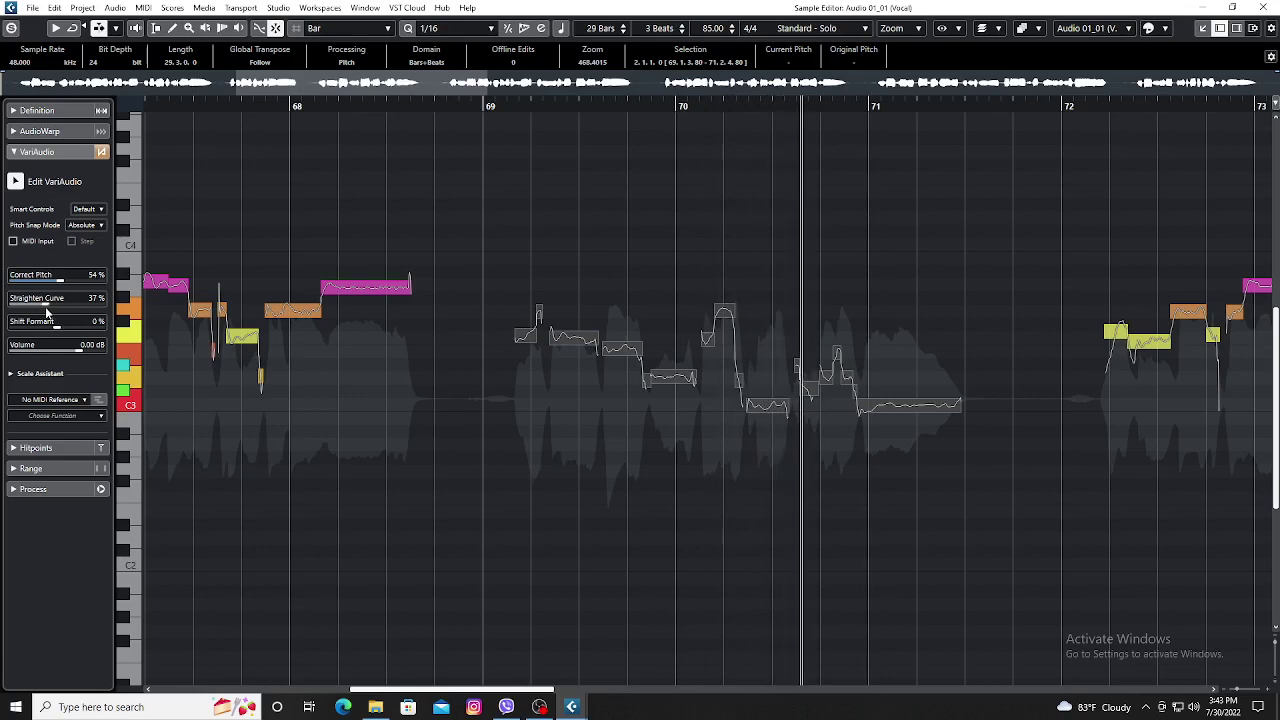
pyautogui.moveTo(42, 306); pyautogui.dragTo(35, 309)
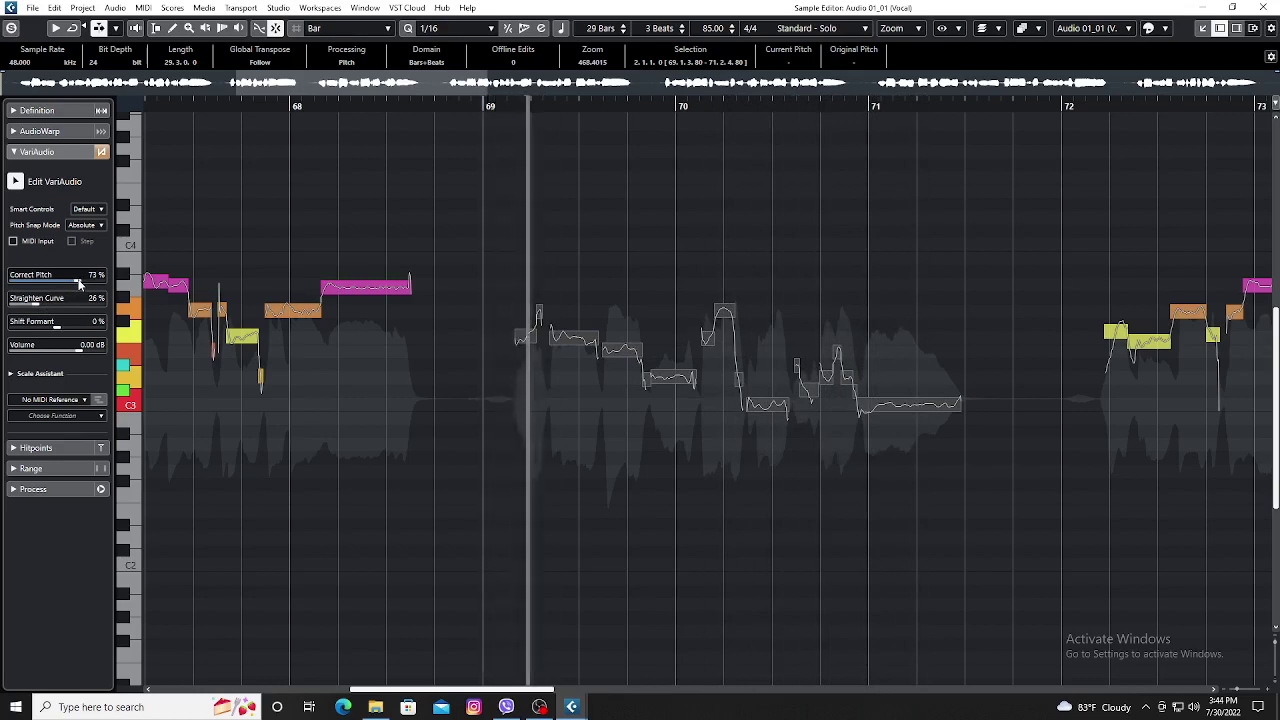
# Fine-tune the bars 69 to 71 phrase during playback to 58% Correct Pitch and 29% Straighten Curve.
pyautogui.moveTo(77, 284); pyautogui.dragTo(74, 284)
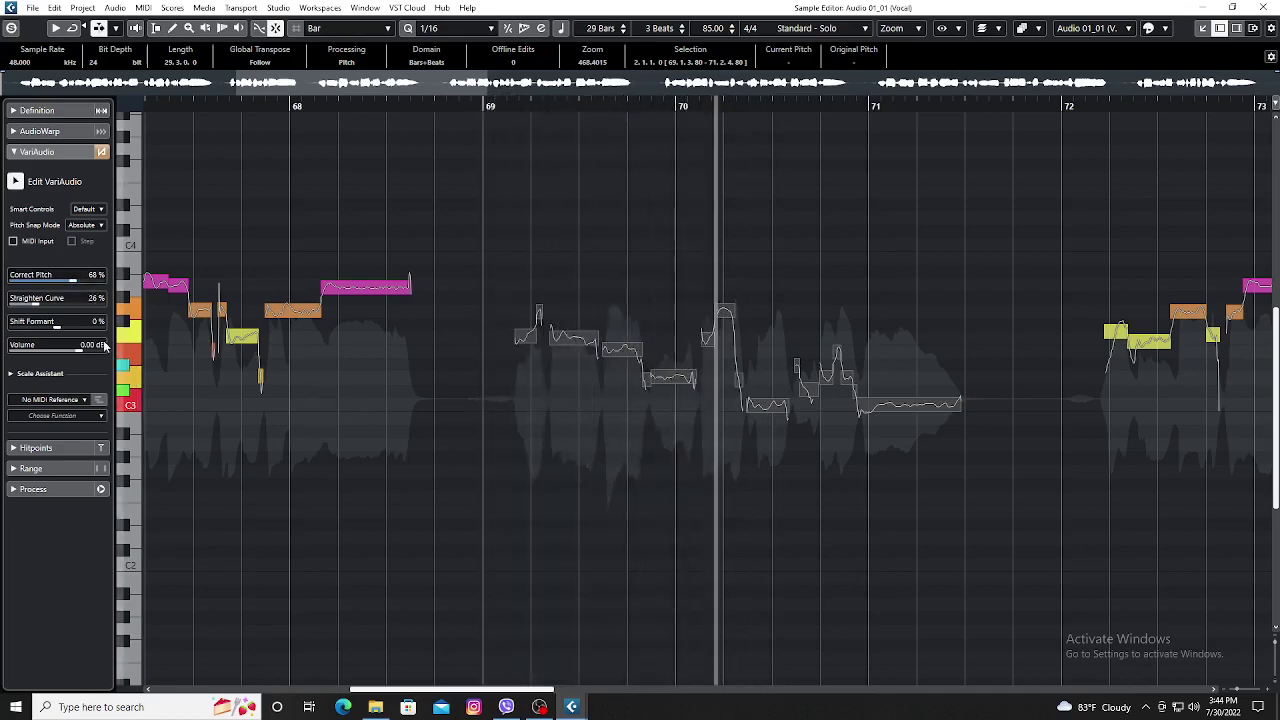
pyautogui.click(56, 307)
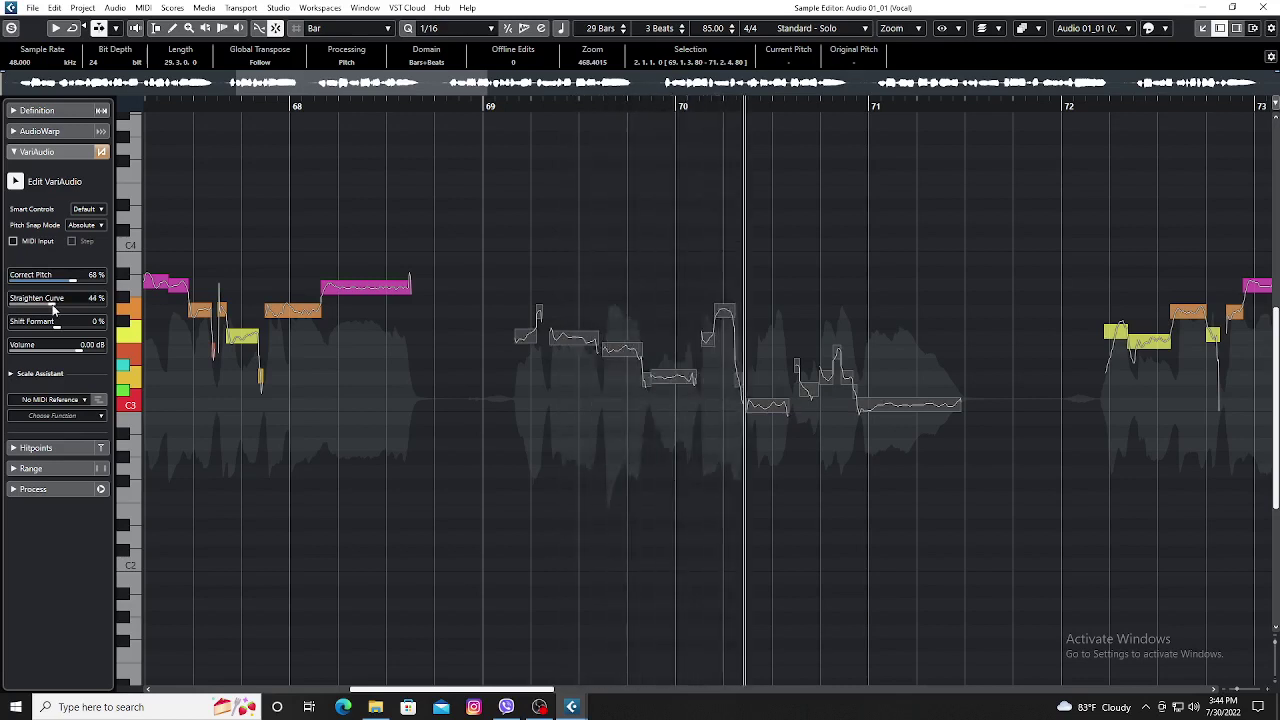
pyautogui.scroll(-2, 55, 308)
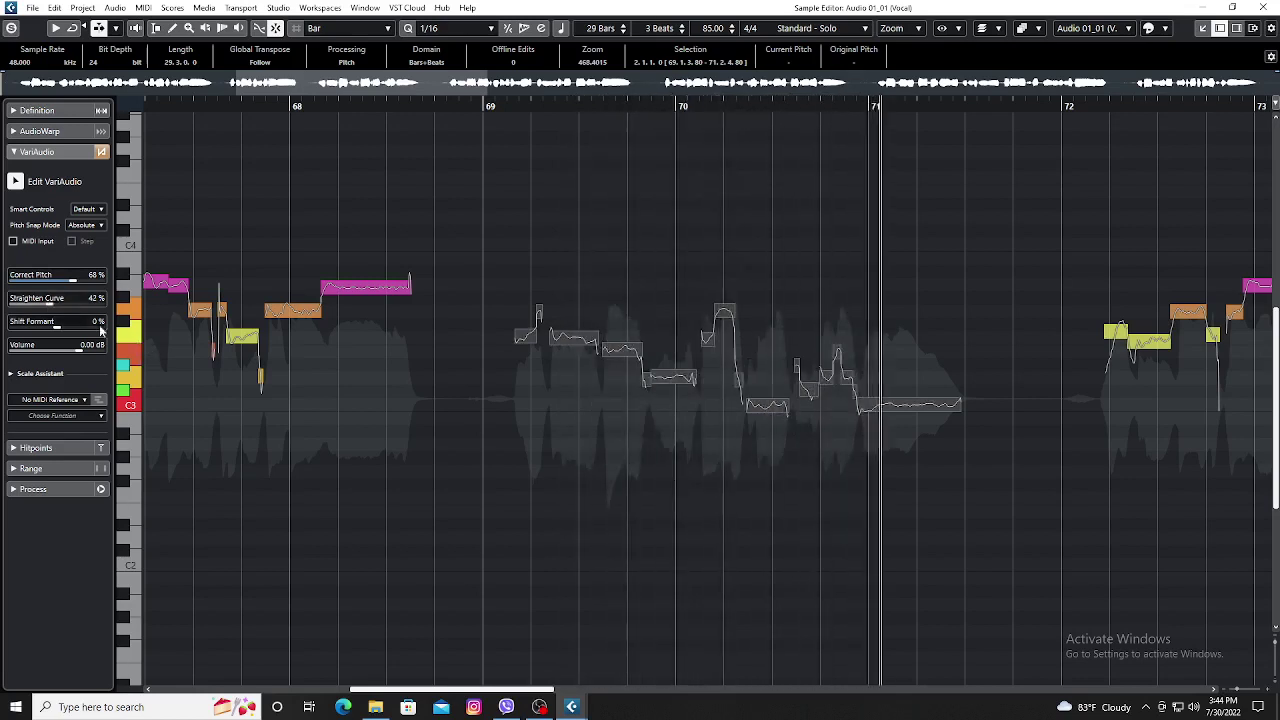
pyautogui.moveTo(56, 304); pyautogui.dragTo(71, 279)
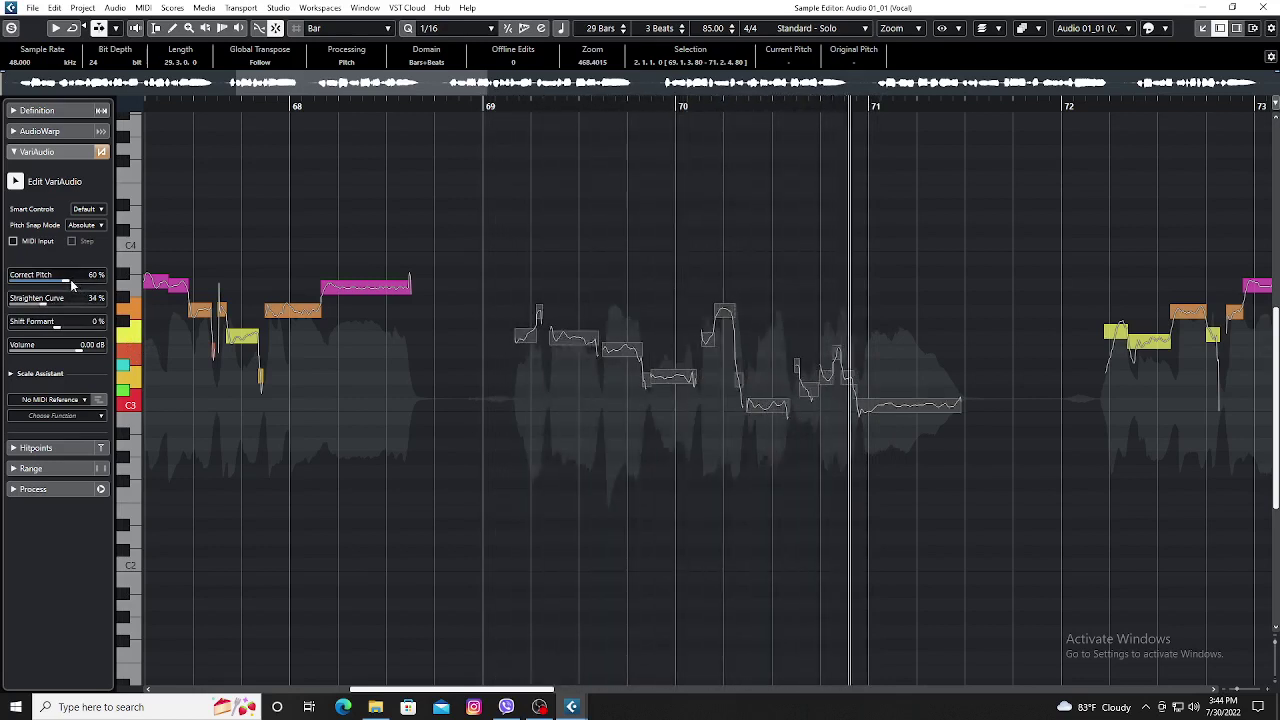
pyautogui.moveTo(71, 286); pyautogui.dragTo(45, 310)
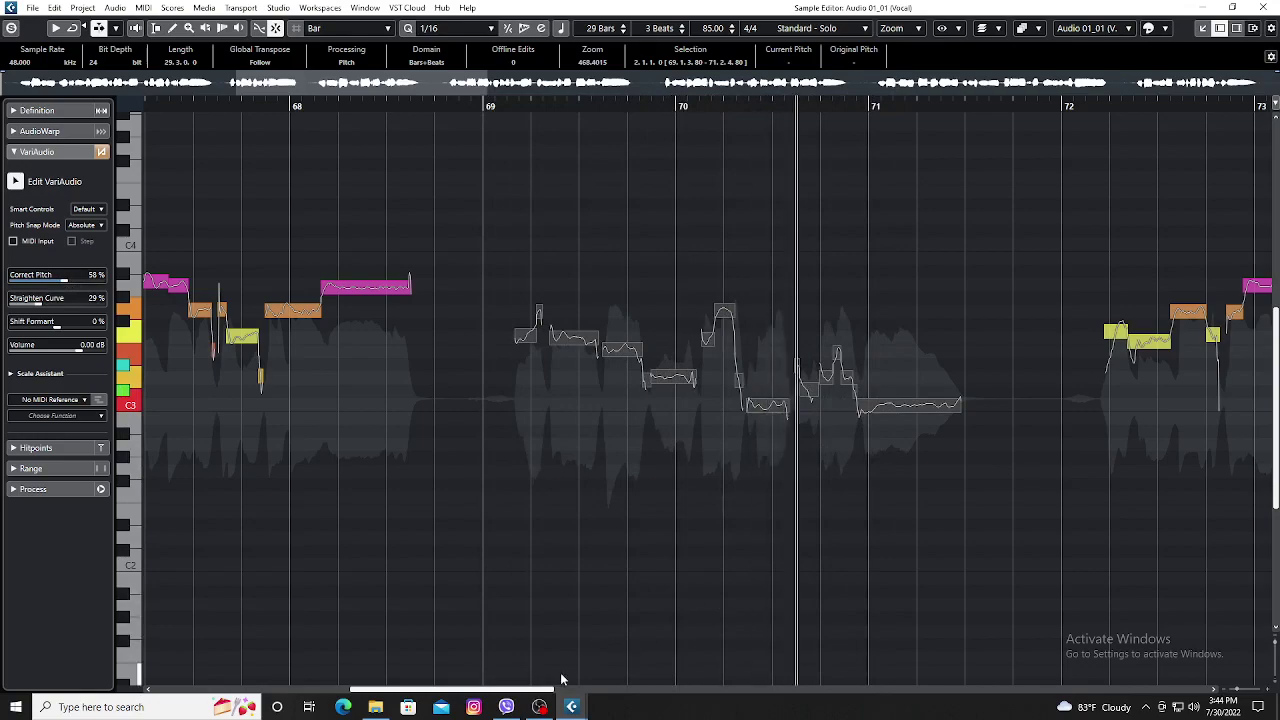
# Select all notes of the phrase in bars 72 to 76 and set their Correct Pitch to 71%.
pyautogui.moveTo(549, 692); pyautogui.dragTo(686, 692)
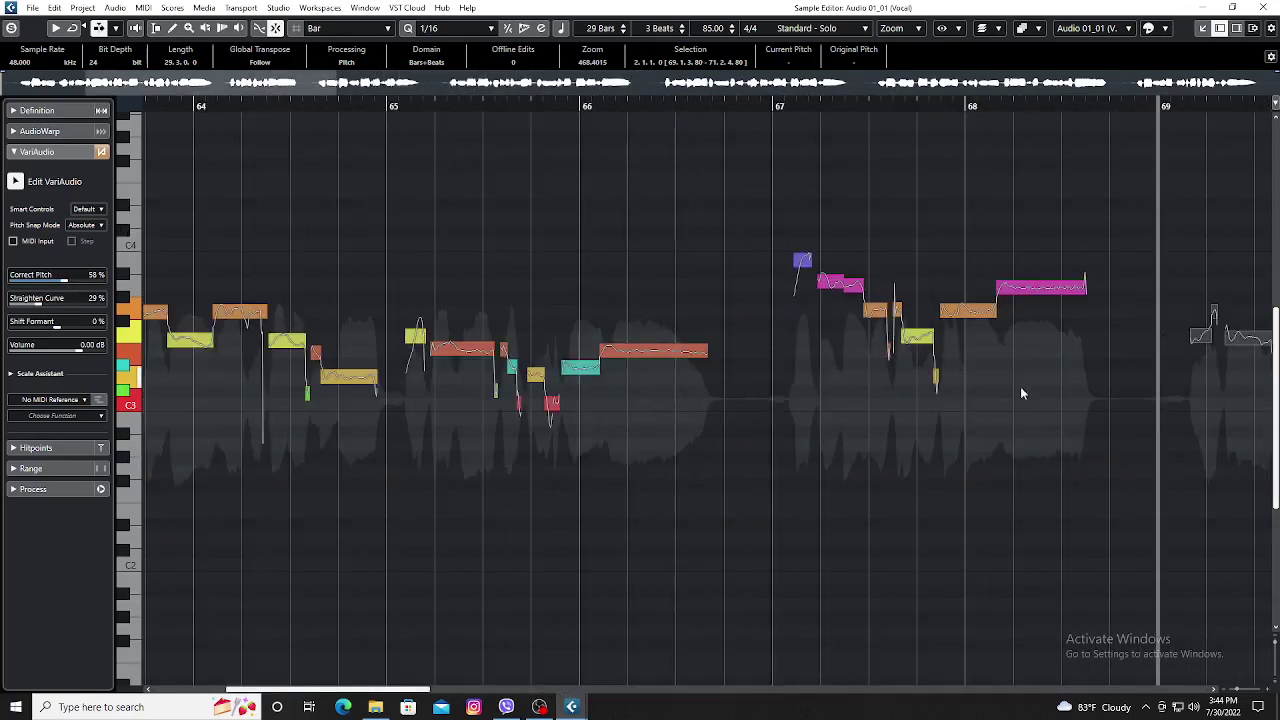
pyautogui.press('space')
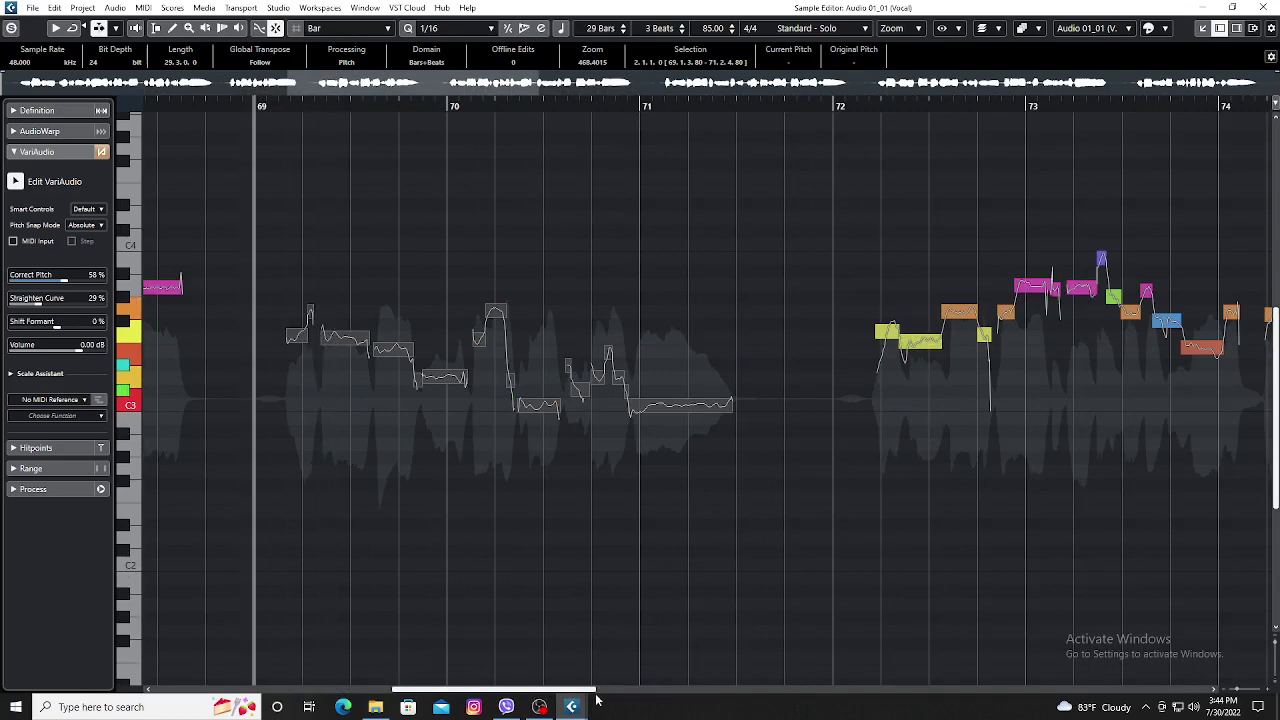
pyautogui.moveTo(596, 699); pyautogui.dragTo(683, 697)
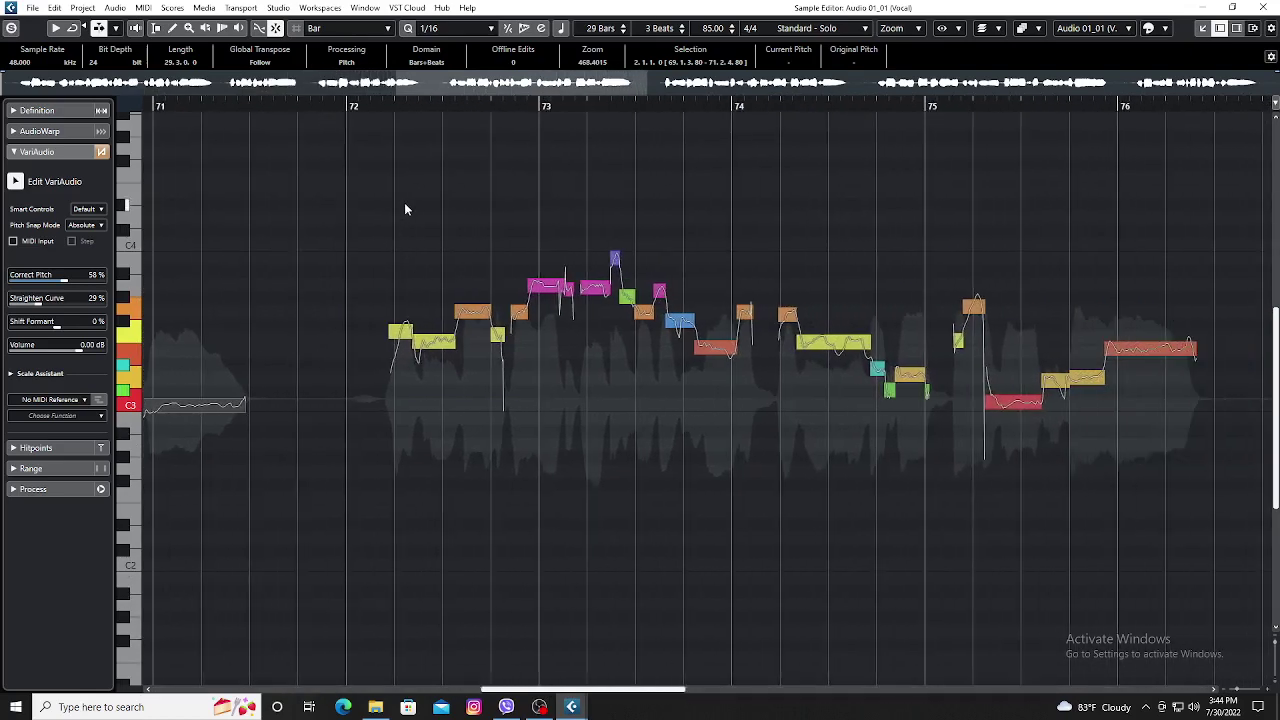
pyautogui.moveTo(404, 202); pyautogui.dragTo(1266, 582)
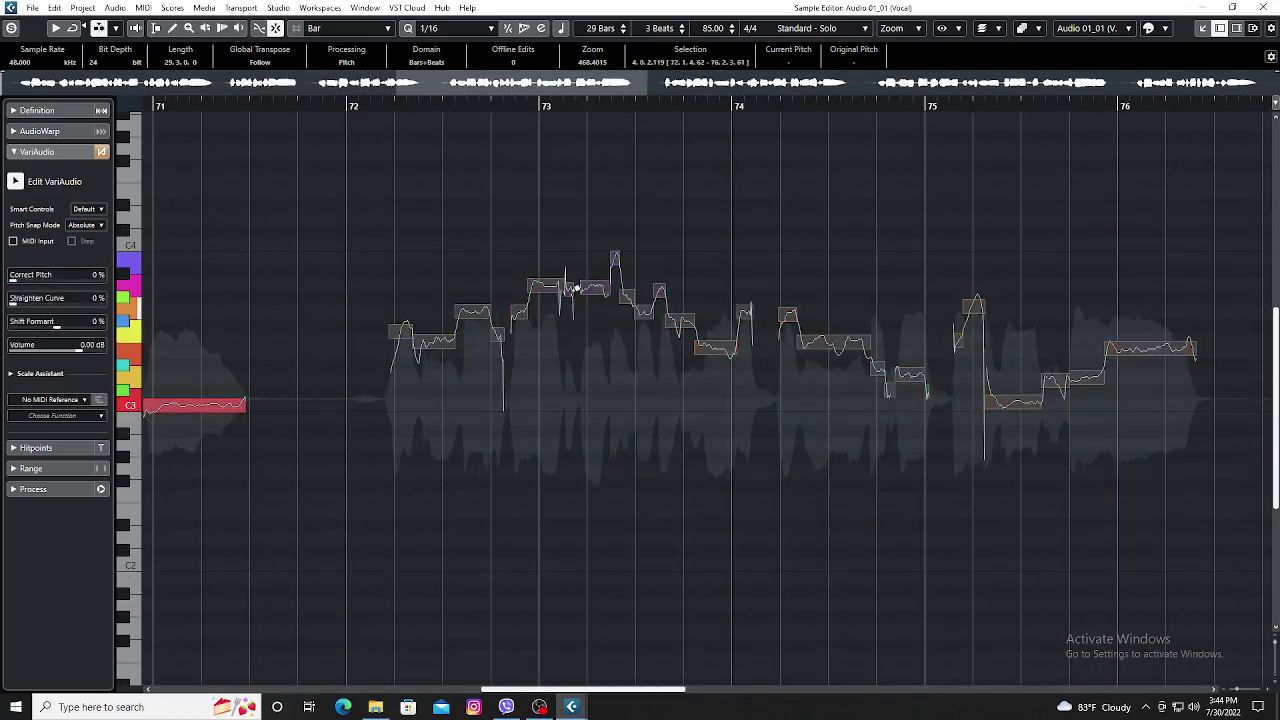
pyautogui.press('space')
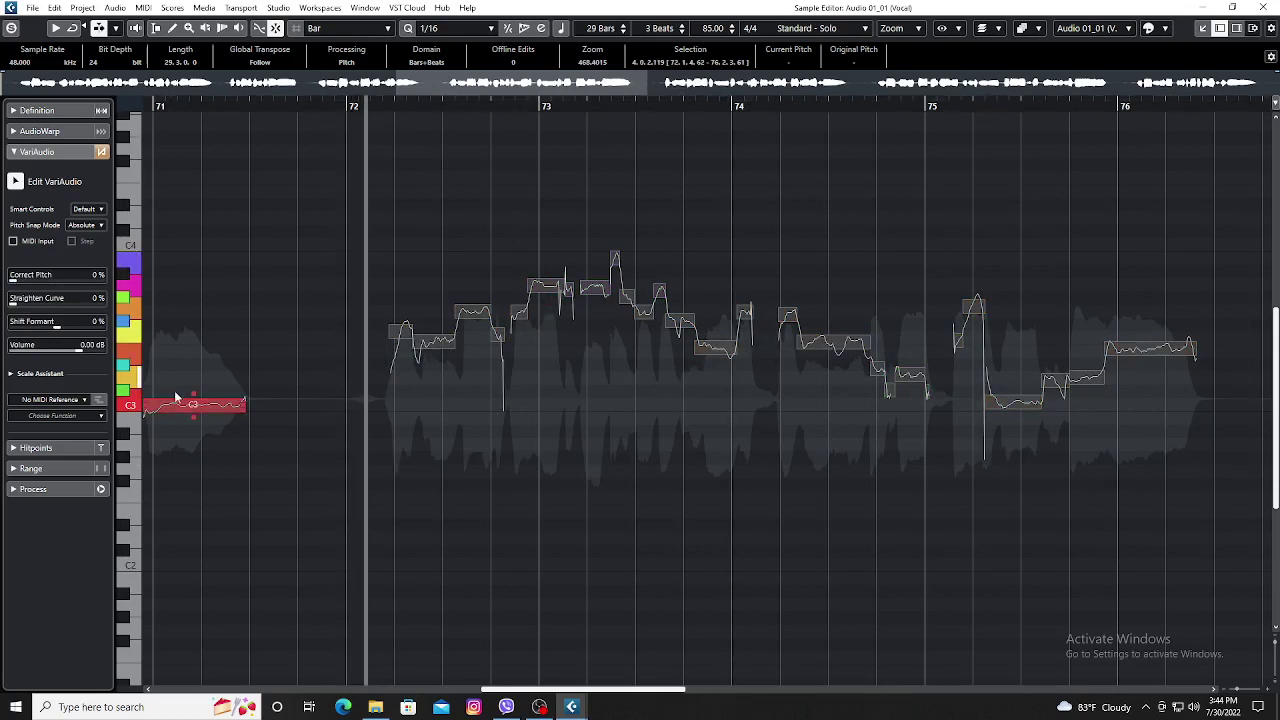
pyautogui.press('space')
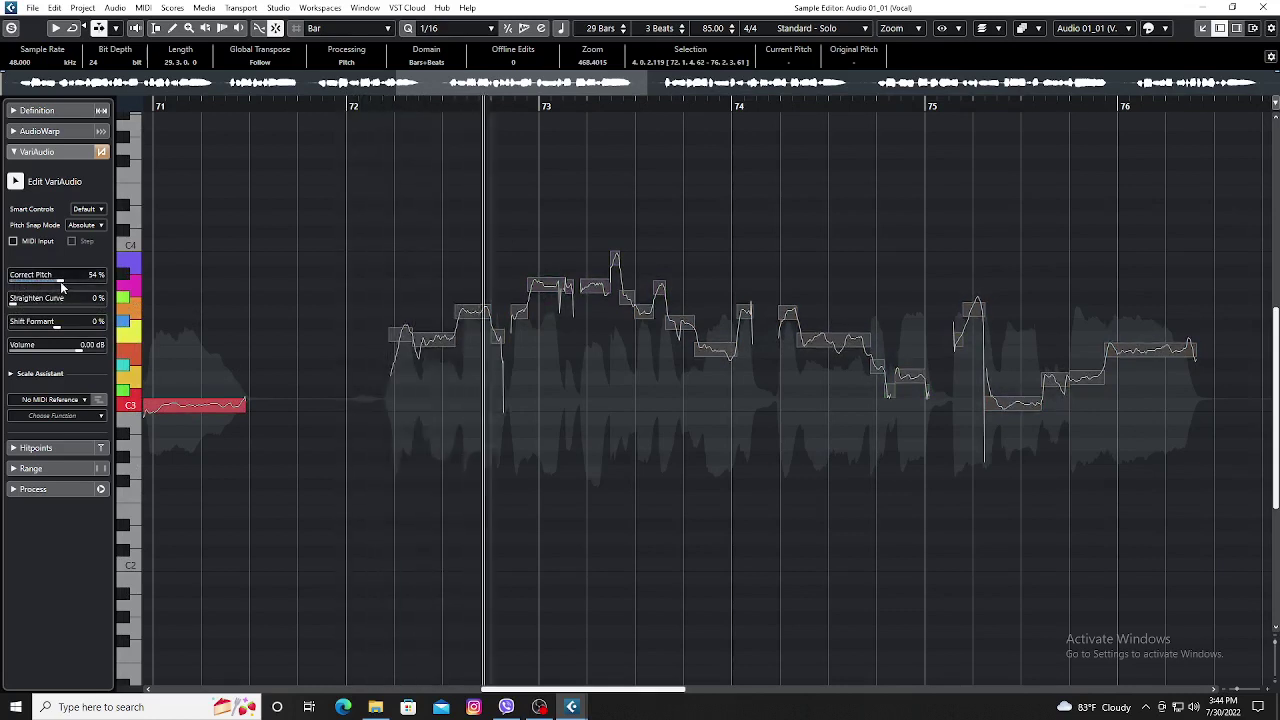
pyautogui.moveTo(73, 282); pyautogui.dragTo(78, 282)
# Set the bars 72 to 76 phrase's Straighten Curve to 8% and raise the blue note late in bar 73 by one semitone.
pyautogui.press('space')
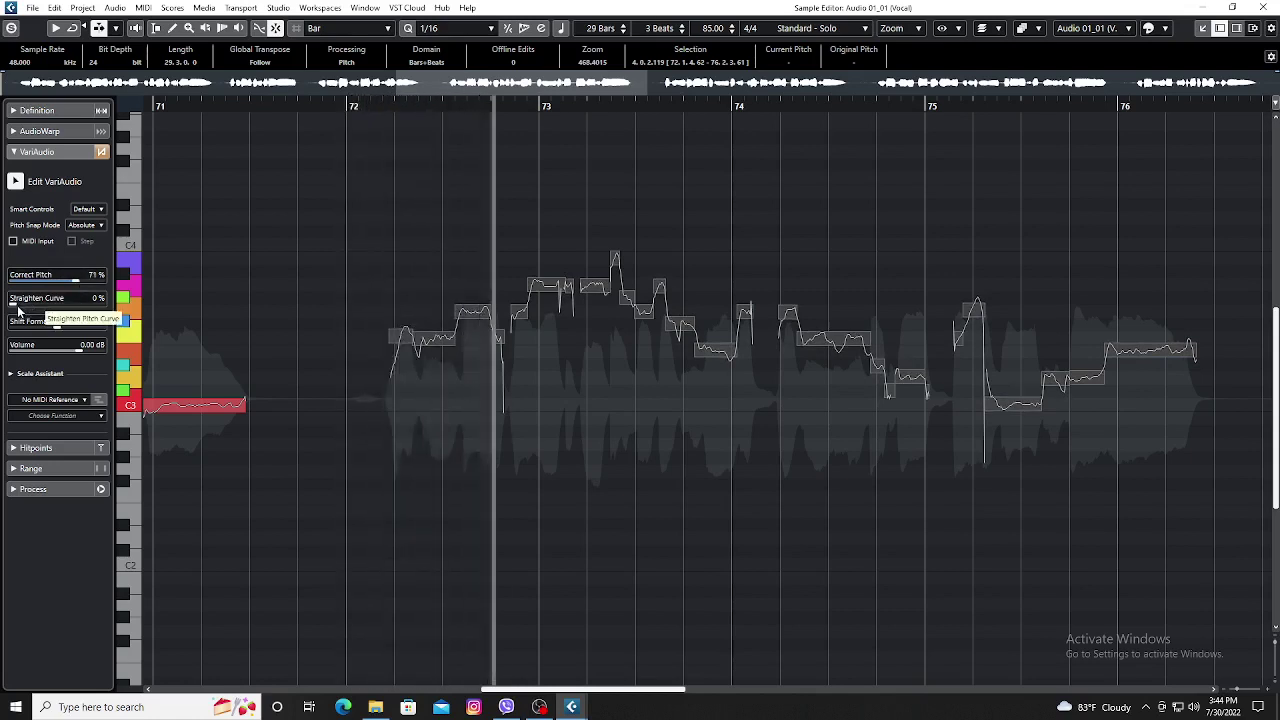
pyautogui.scroll(5, 42, 312)
pyautogui.scroll(1, 41, 311)
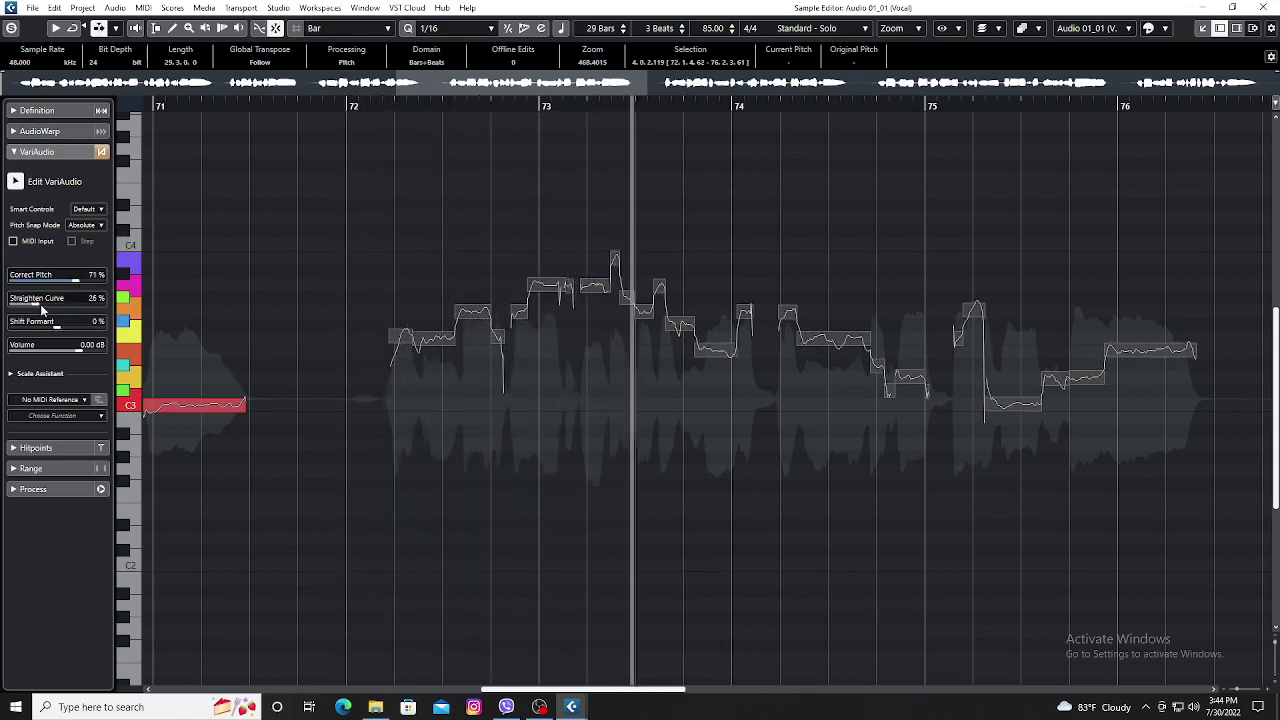
pyautogui.moveTo(40, 303); pyautogui.dragTo(26, 311)
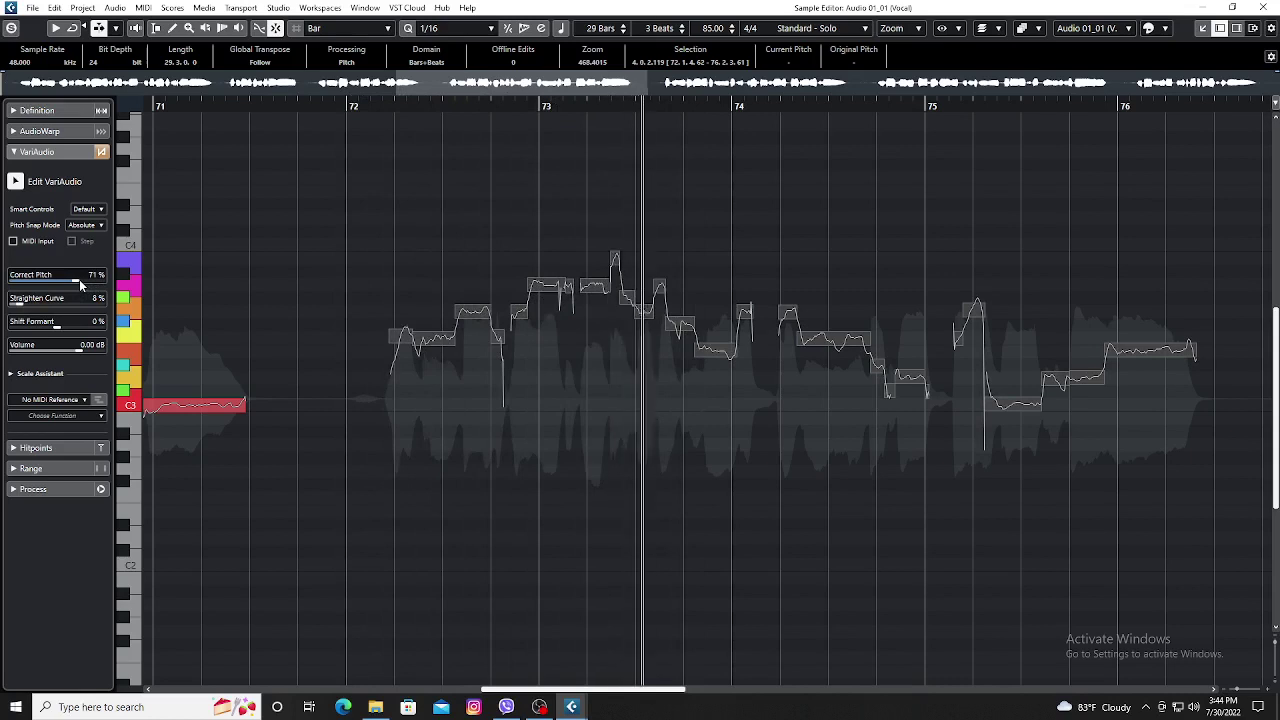
pyautogui.click(678, 296)
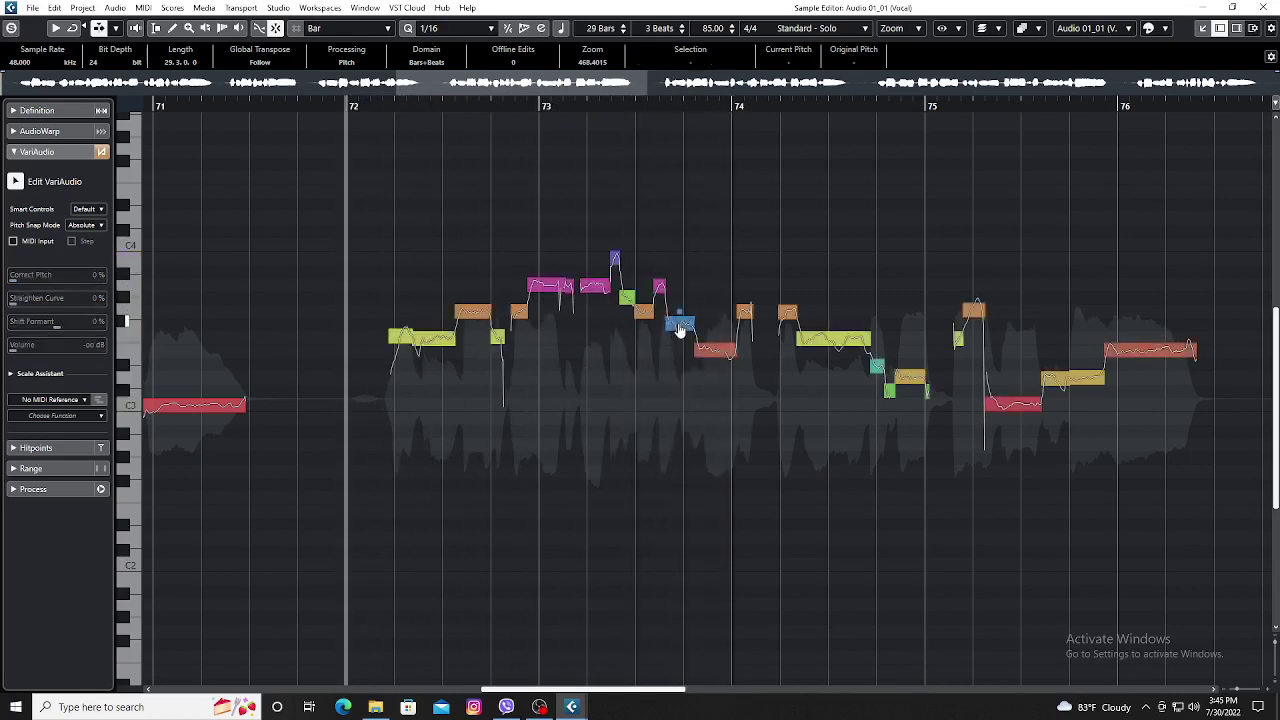
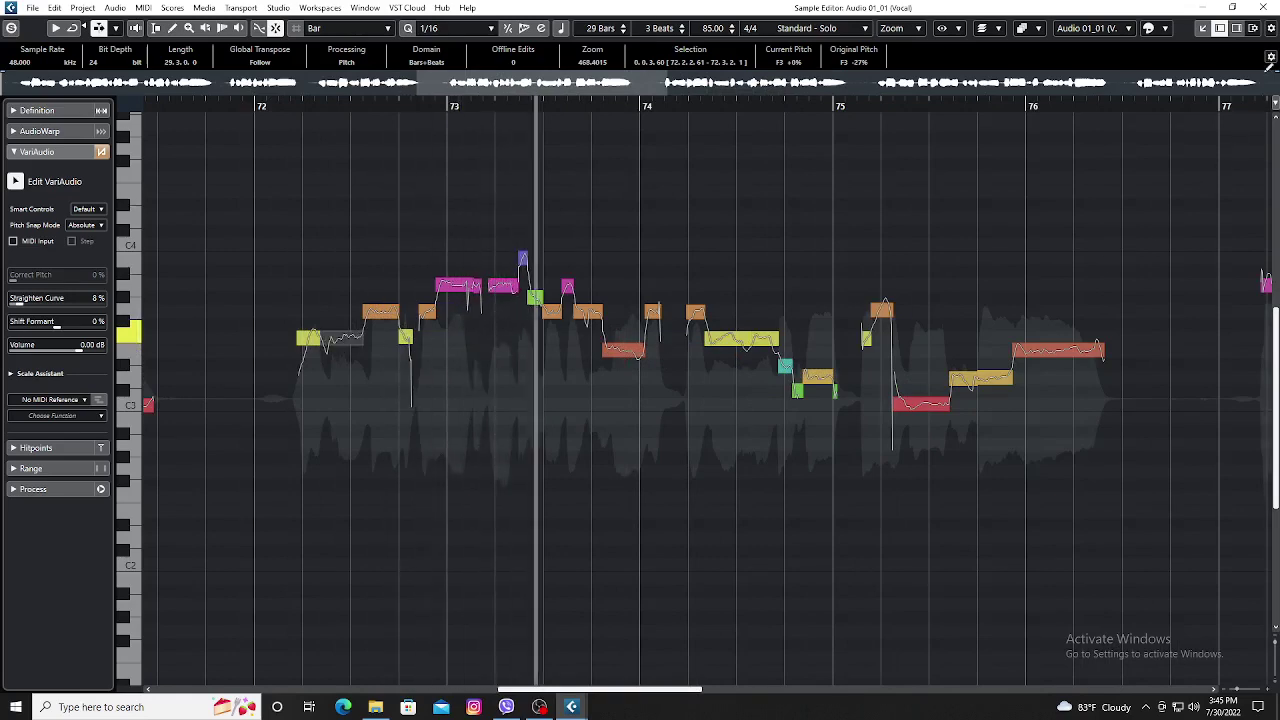
# Reactivate the bypassed inserts and sends of the Vocal channel, and close the sample editor to show only the project tracks.
pyautogui.click(1264, 7)
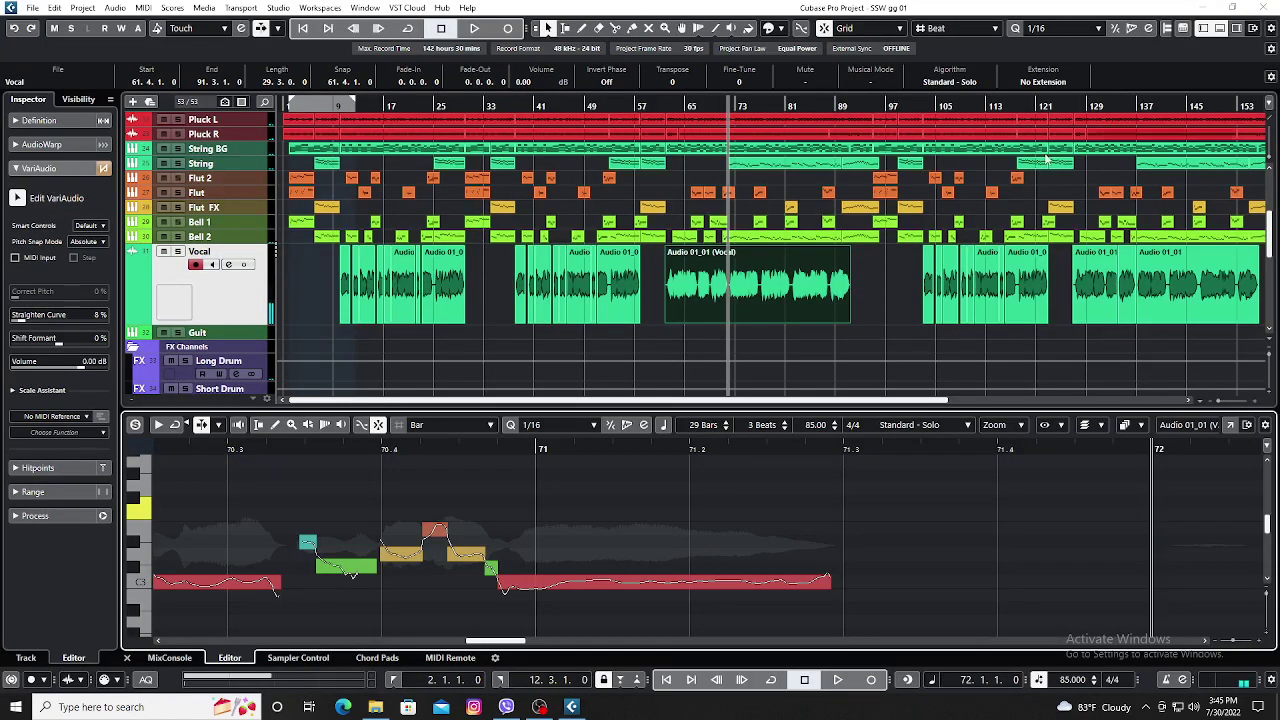
pyautogui.click(228, 265)
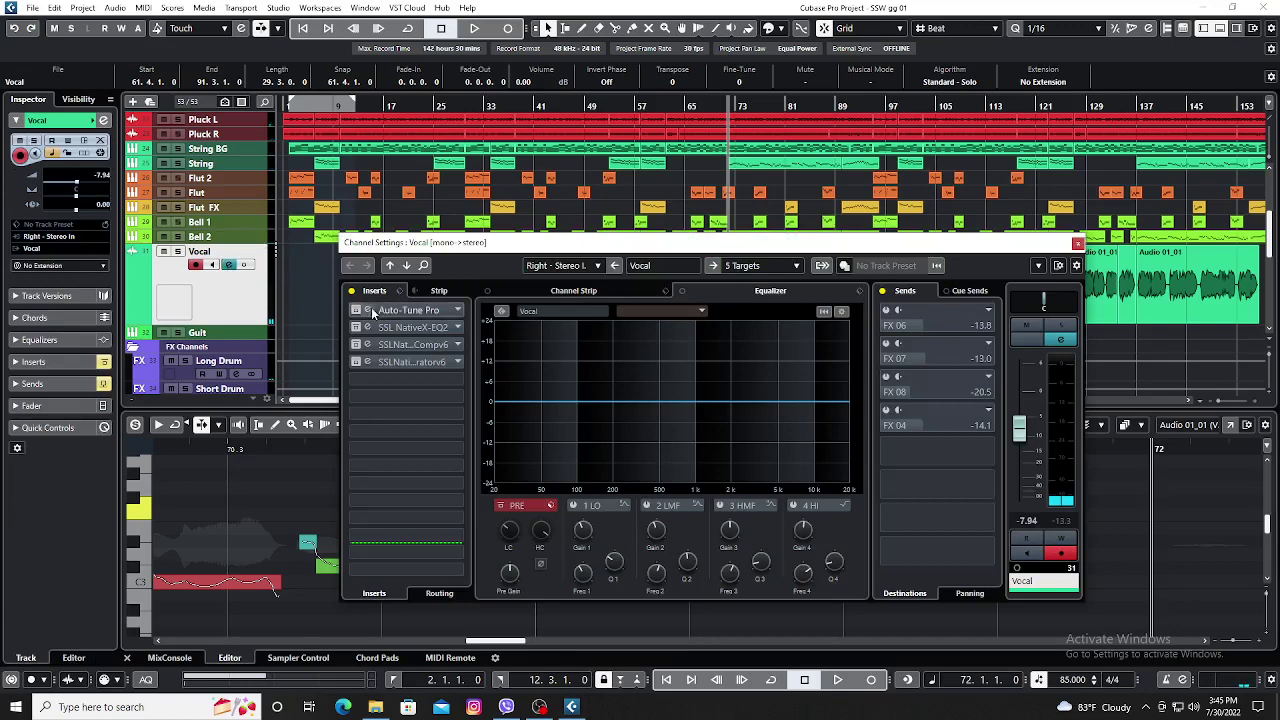
pyautogui.press('space')
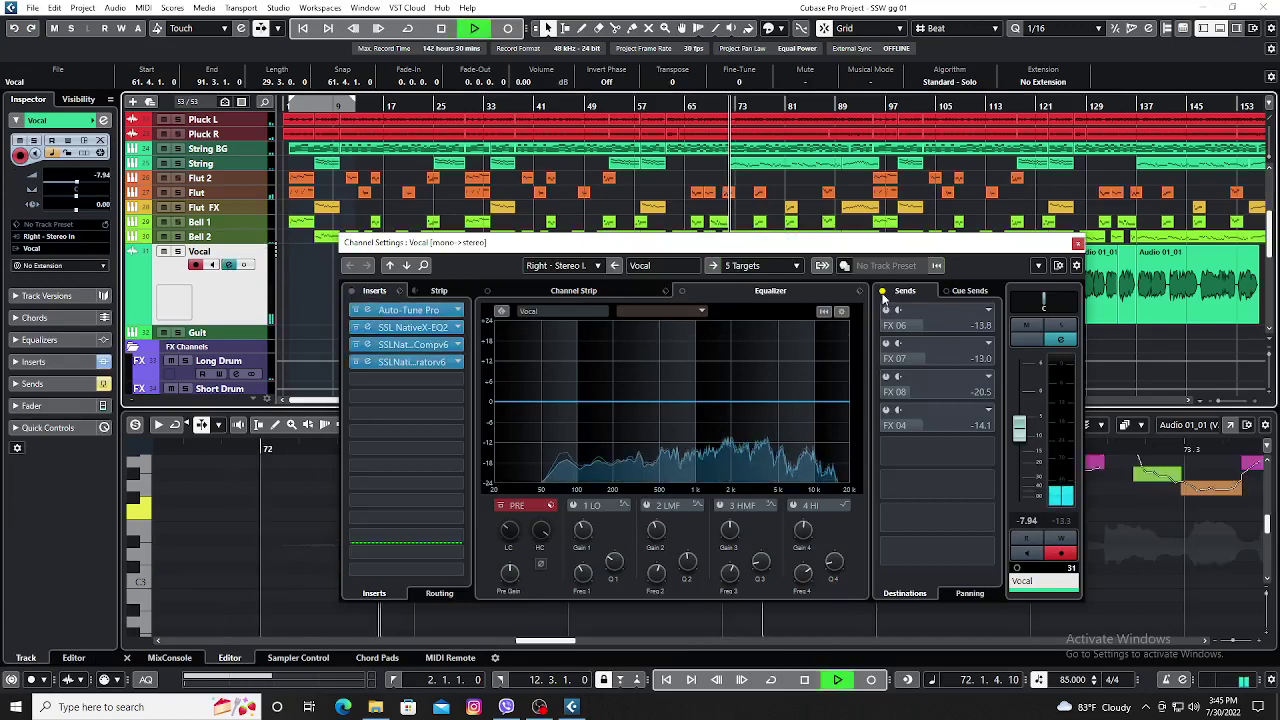
pyautogui.click(1077, 243)
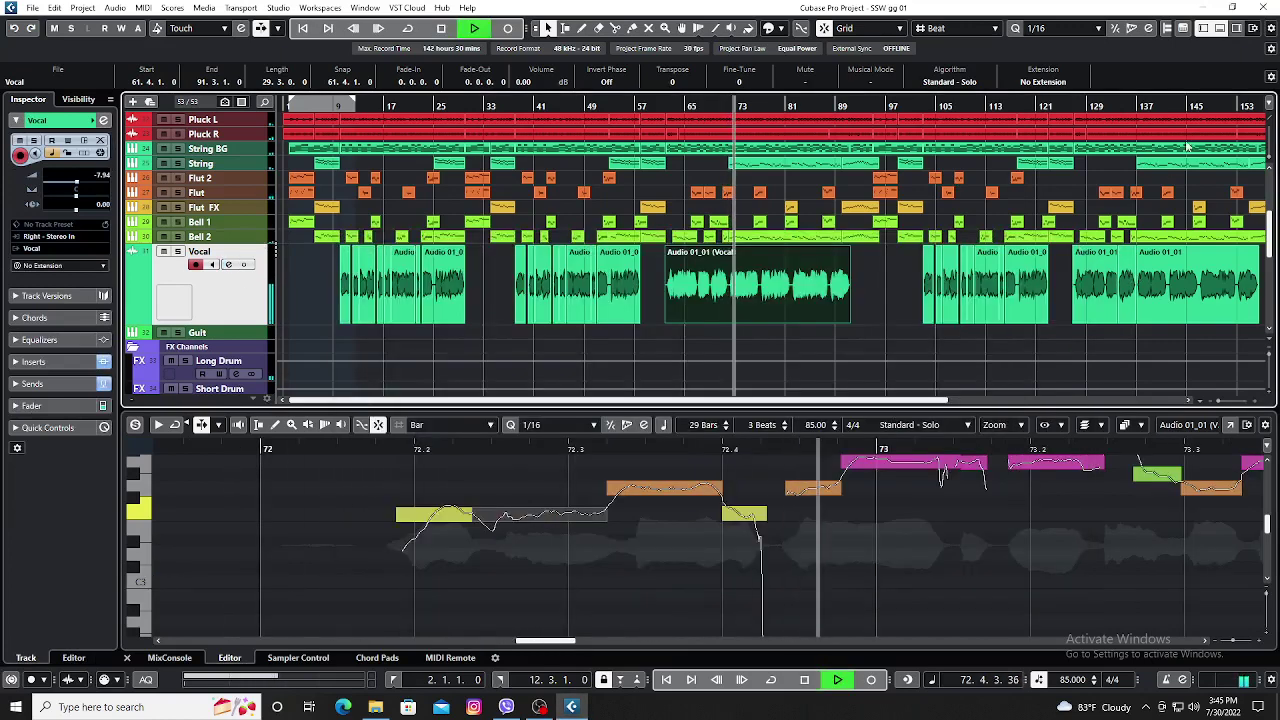
pyautogui.click(1220, 30)
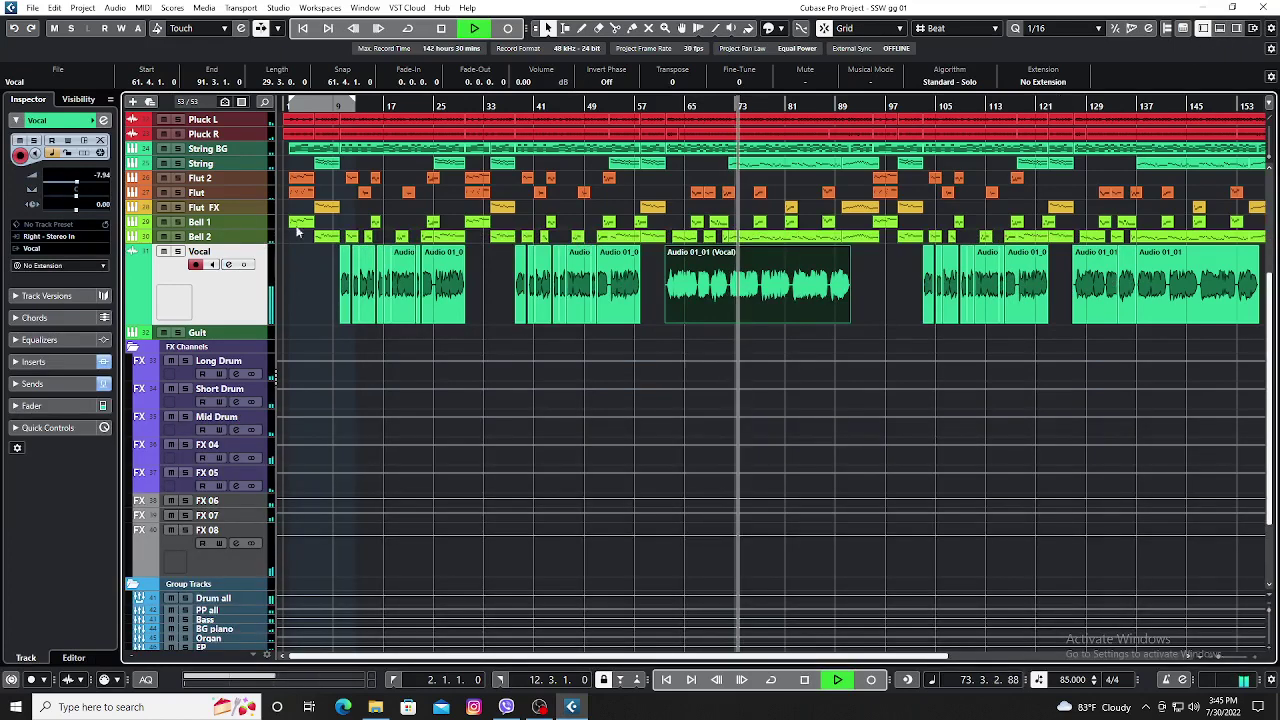
# Rebalance the Vocal channel's sends during playback: FX 06 at -16.2, FX 07 at -19.7, FX 08 at -18.9 and FX 04 at -15.5 dB.
pyautogui.click(228, 264)
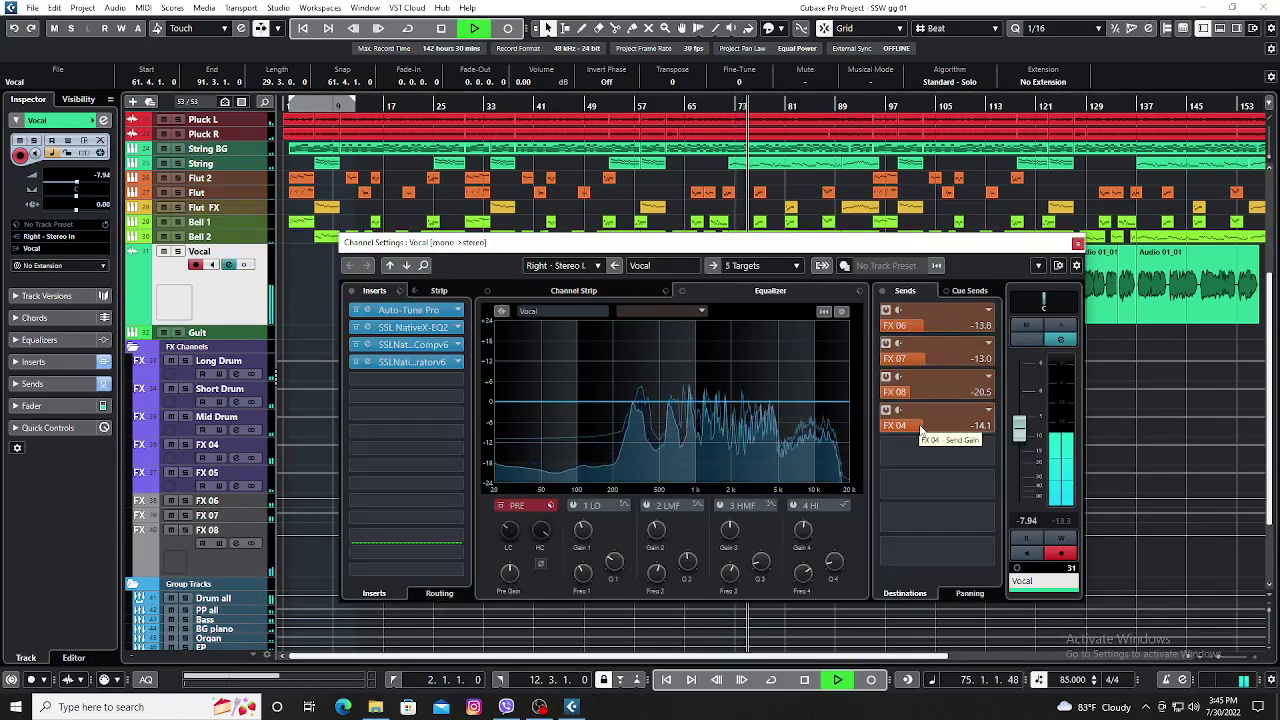
pyautogui.moveTo(921, 430)
pyautogui.mouseDown()
pyautogui.moveTo(907, 432)
pyautogui.moveTo(918, 426)
pyautogui.mouseUp()
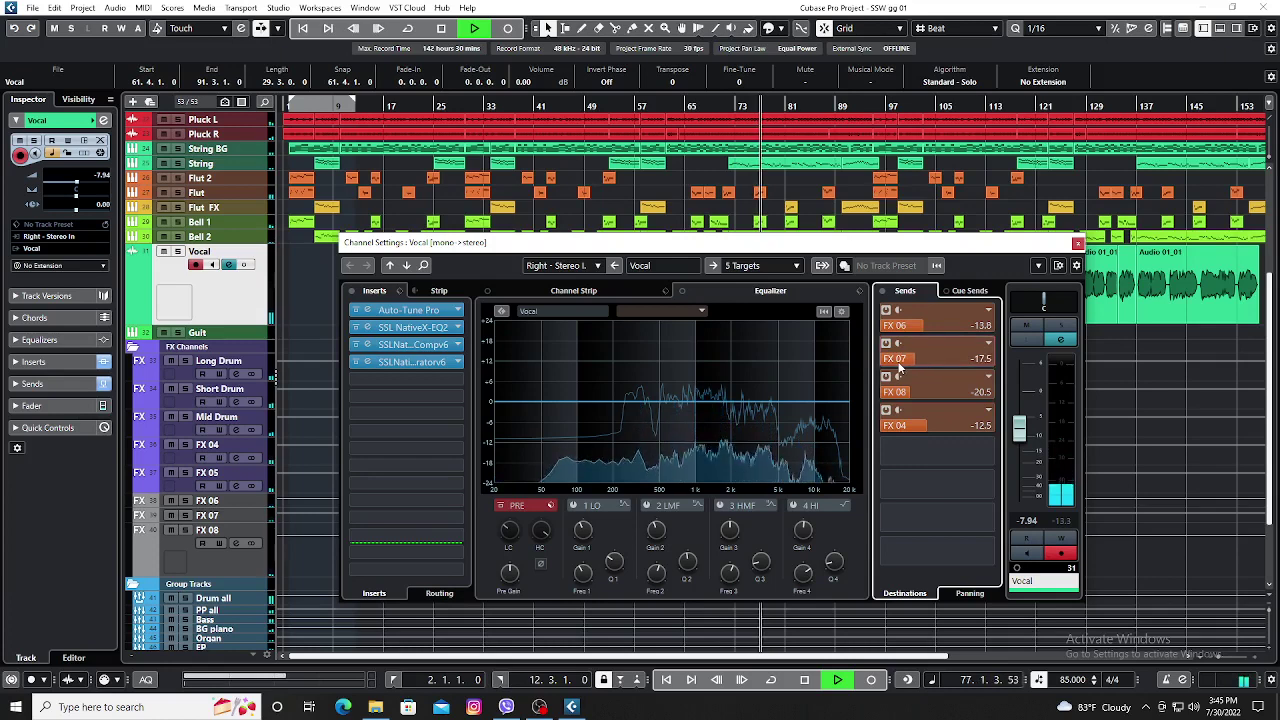
pyautogui.moveTo(898, 368); pyautogui.dragTo(894, 326)
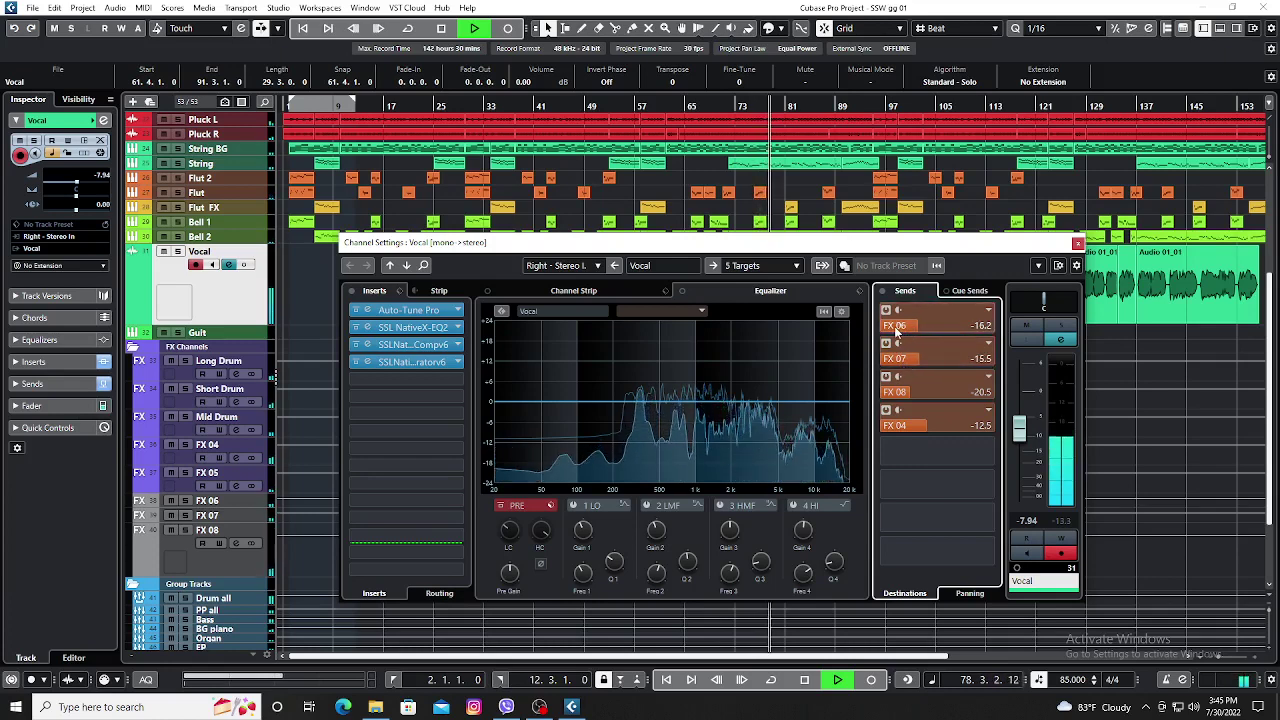
pyautogui.moveTo(896, 392)
pyautogui.mouseDown()
pyautogui.moveTo(925, 392)
pyautogui.moveTo(905, 394)
pyautogui.moveTo(919, 393)
pyautogui.moveTo(891, 371)
pyautogui.mouseUp()
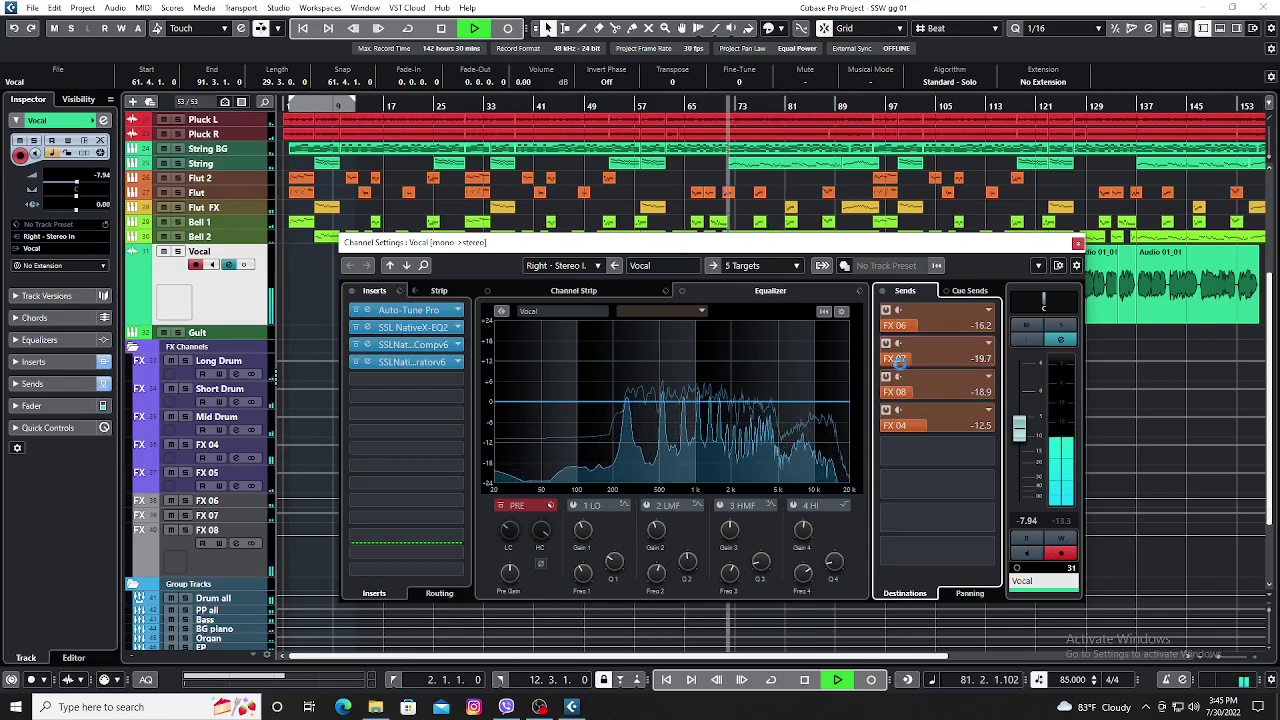
pyautogui.moveTo(920, 430); pyautogui.dragTo(884, 430)
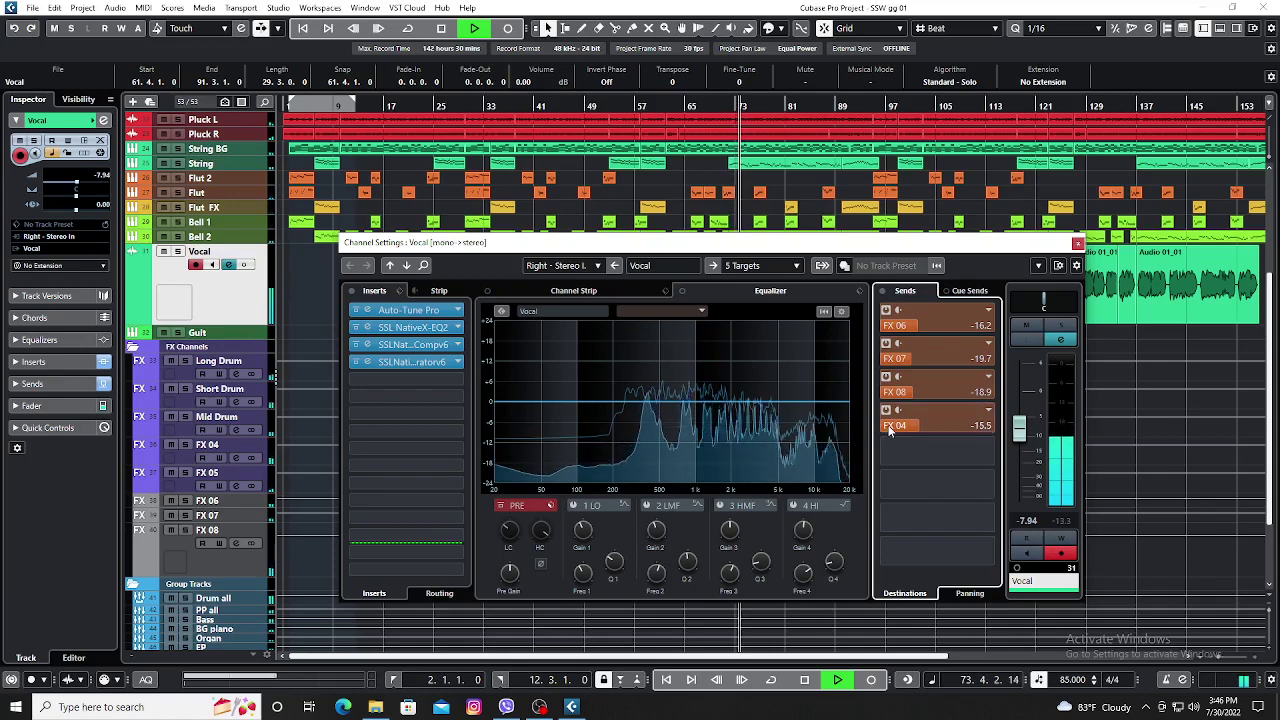
pyautogui.click(1077, 244)
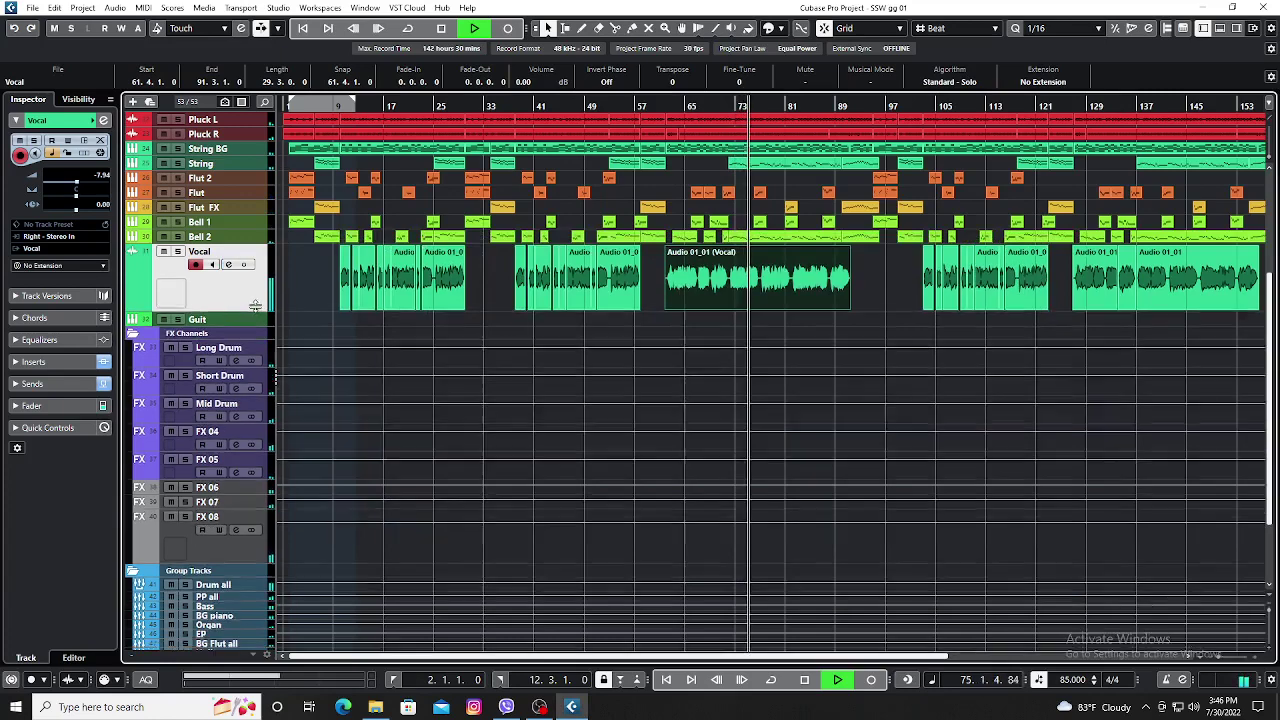
# Reduce the heights of the Vocal and FX 08 tracks so more of the track list fits.
pyautogui.moveTo(252, 322); pyautogui.dragTo(252, 272)
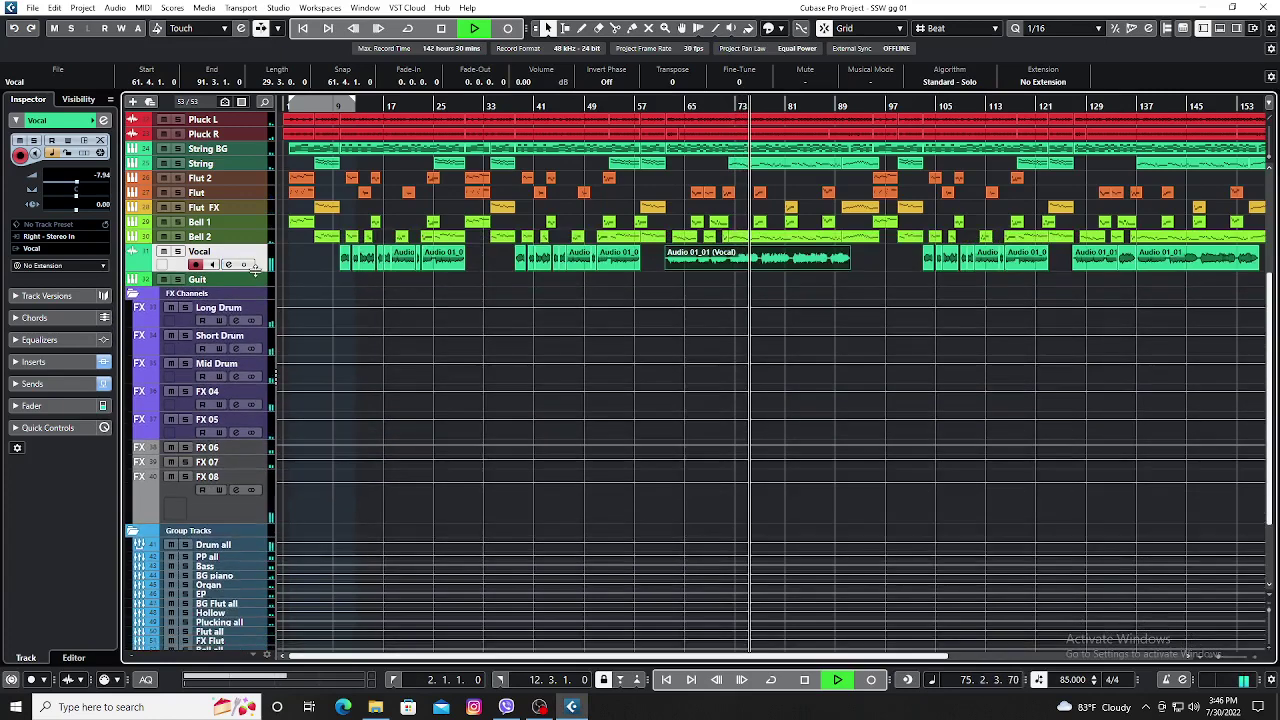
pyautogui.click(256, 520)
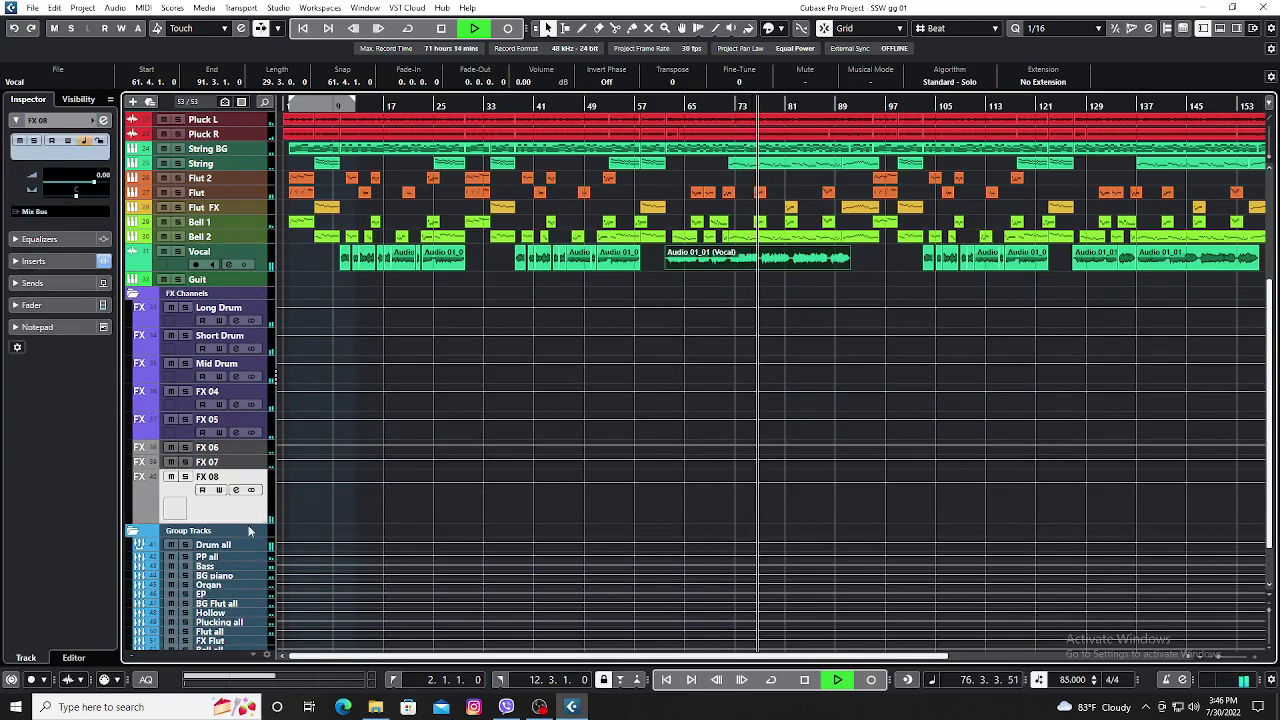
pyautogui.moveTo(248, 523); pyautogui.dragTo(252, 480)
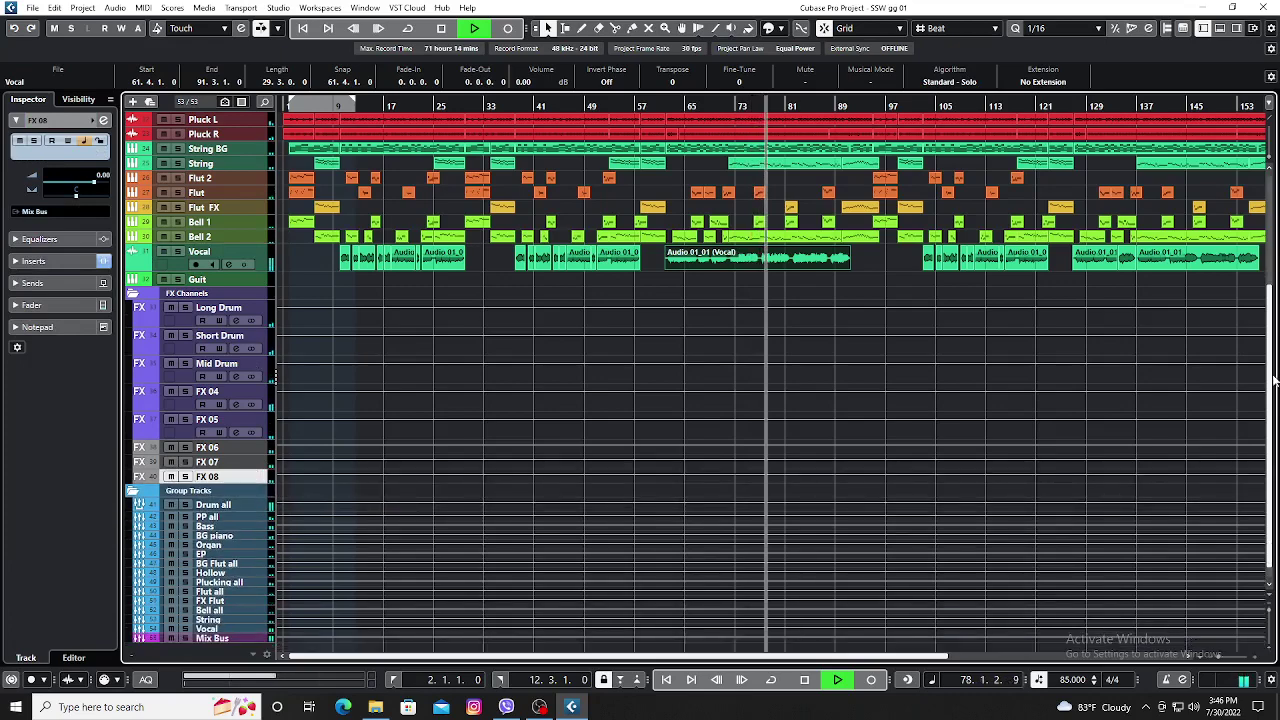
# Stop playback and add one stereo effect track with no effect, output to Mix Bus, inside the FX Channels folder.
pyautogui.scroll(-1, 1274, 396)
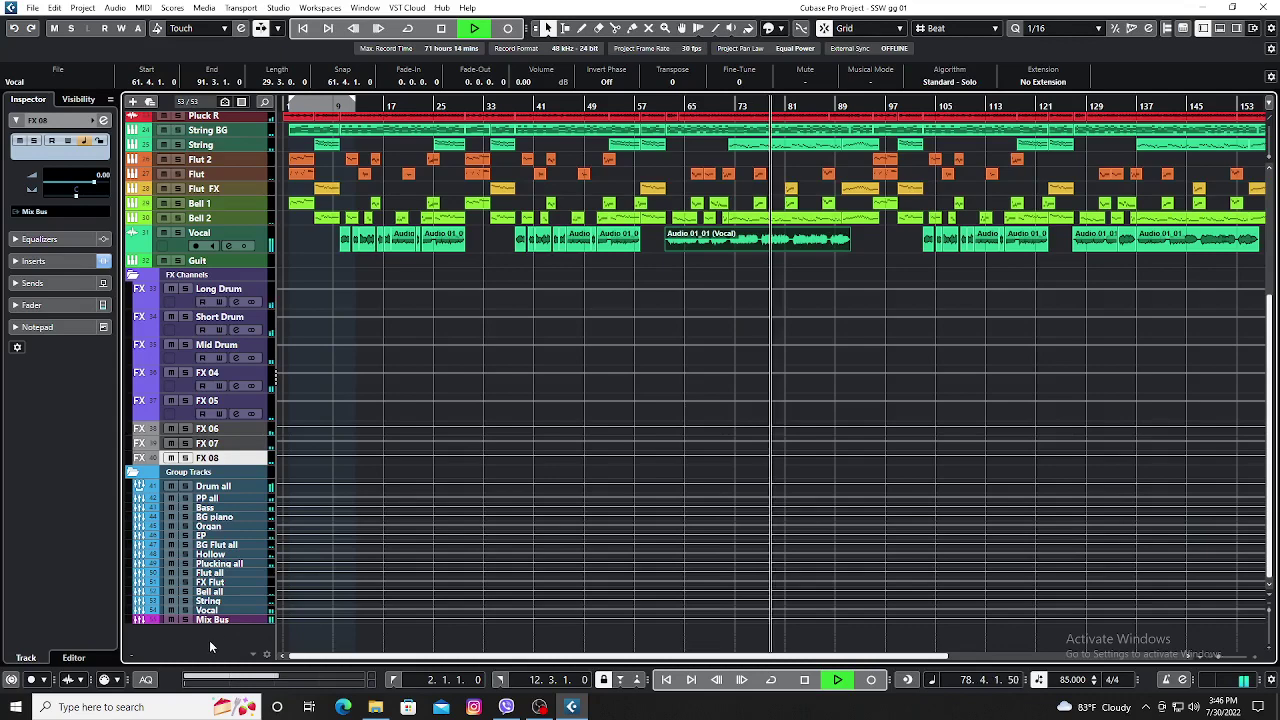
pyautogui.press('space')
pyautogui.rightClick(209, 640)
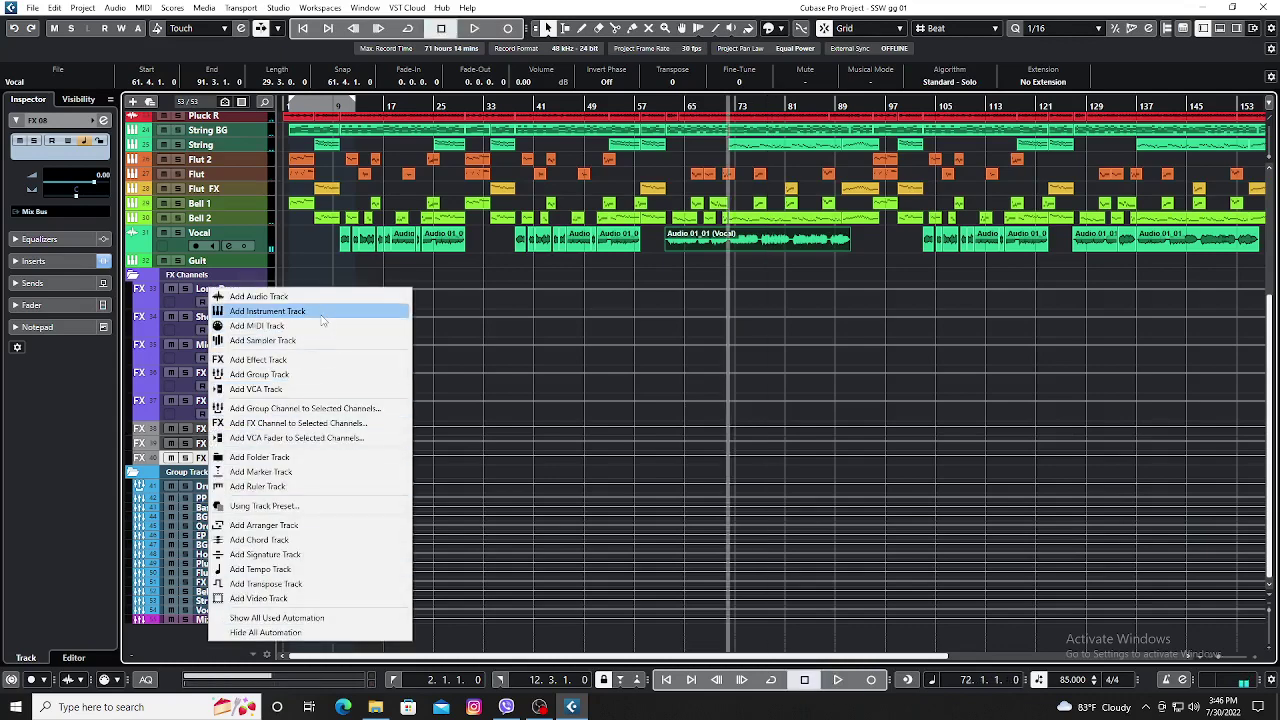
pyautogui.click(300, 359)
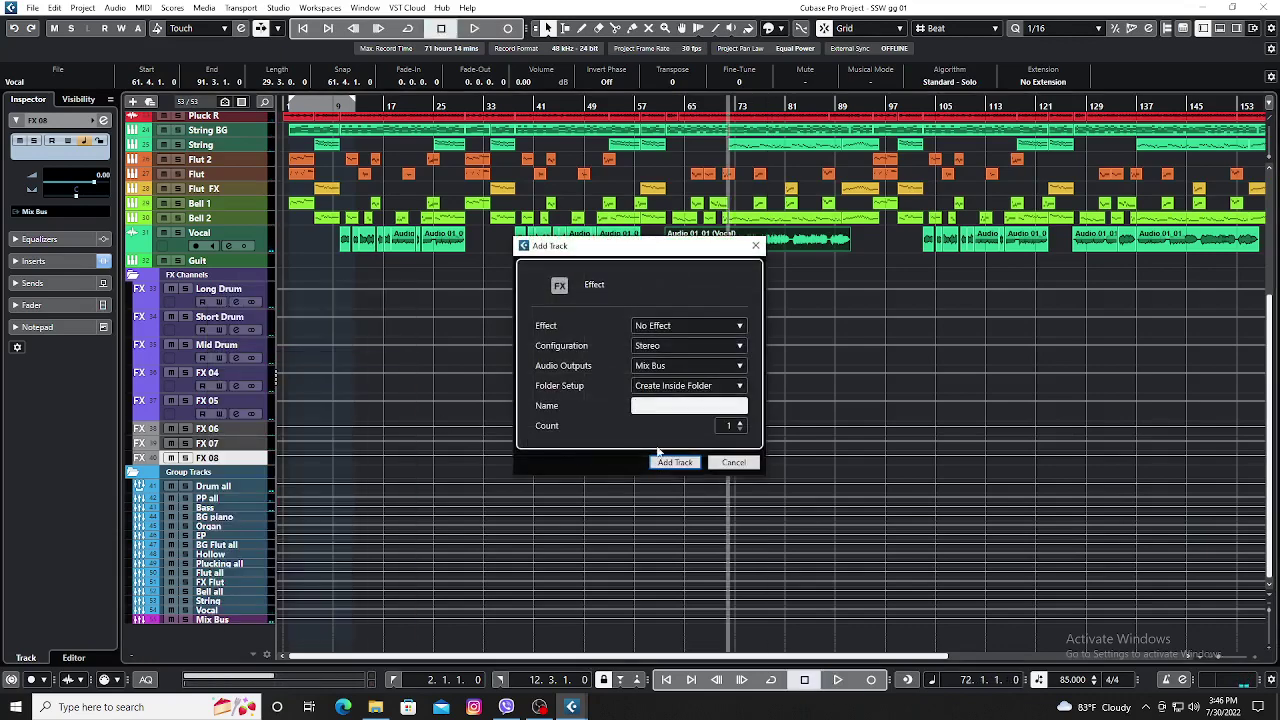
pyautogui.click(683, 465)
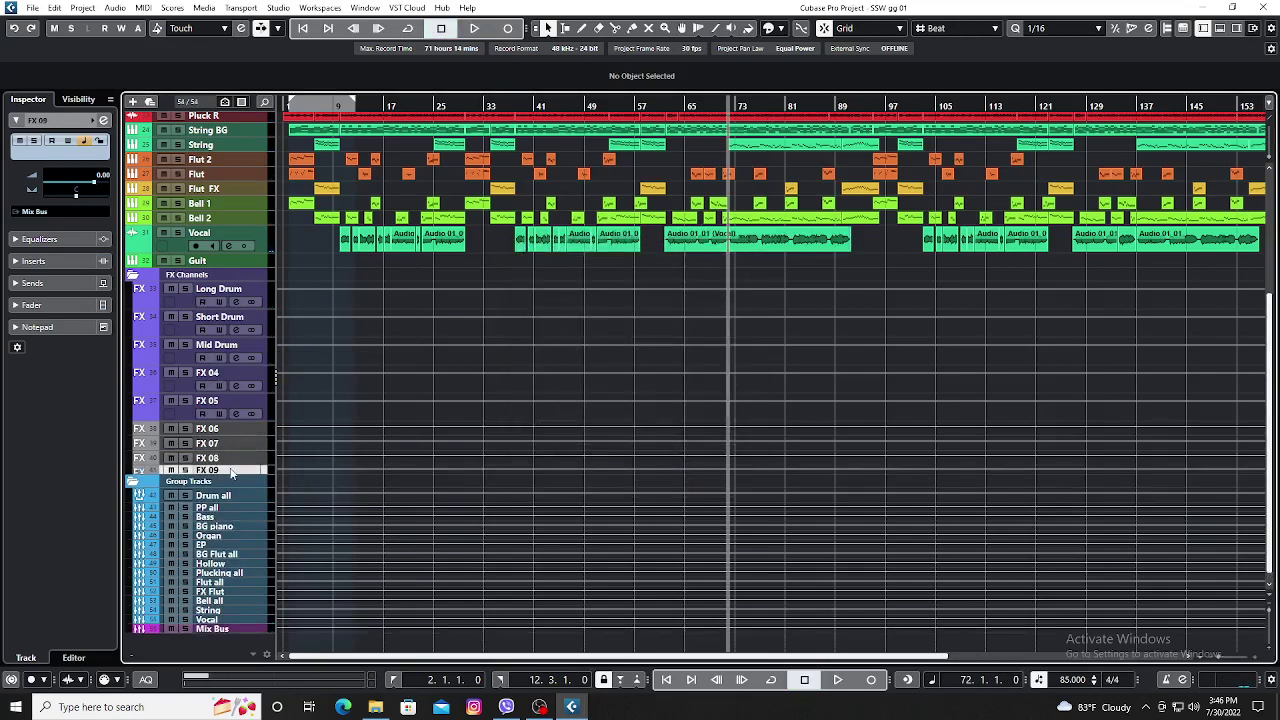
# Load Waves H-Delay Stereo in the first insert slot of the FX 09 channel during playback.
pyautogui.press('space')
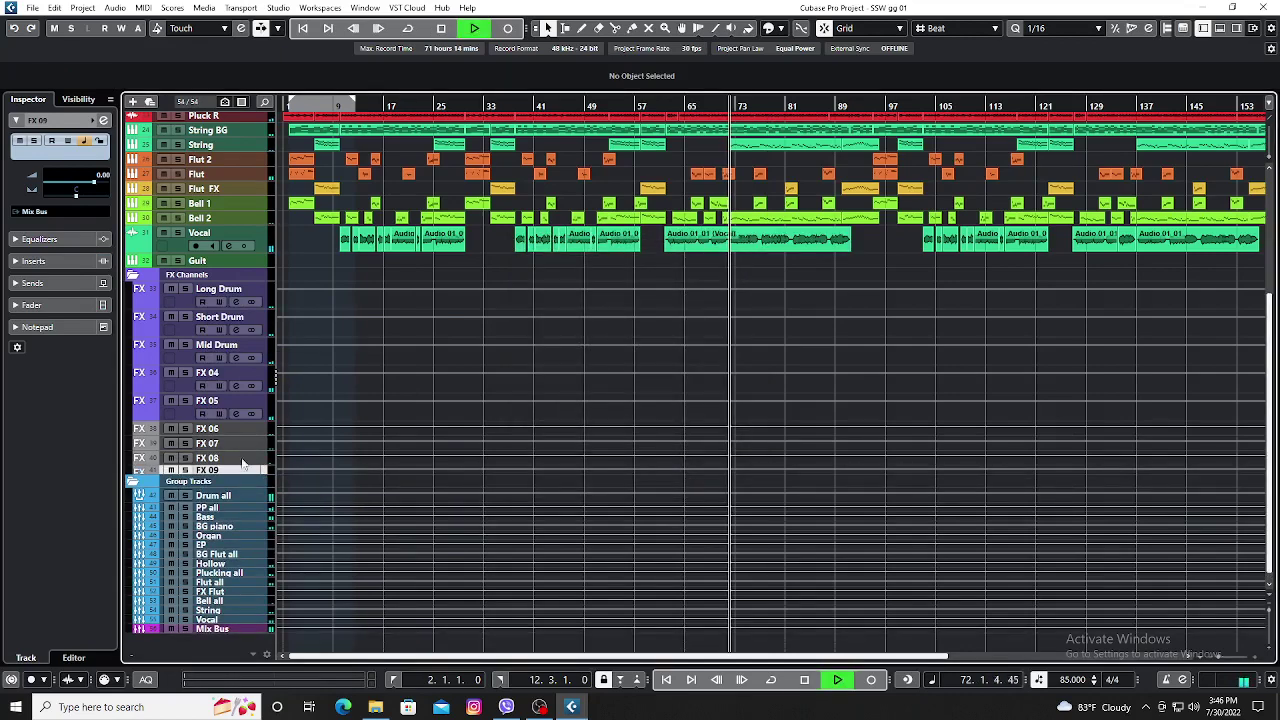
pyautogui.click(103, 121)
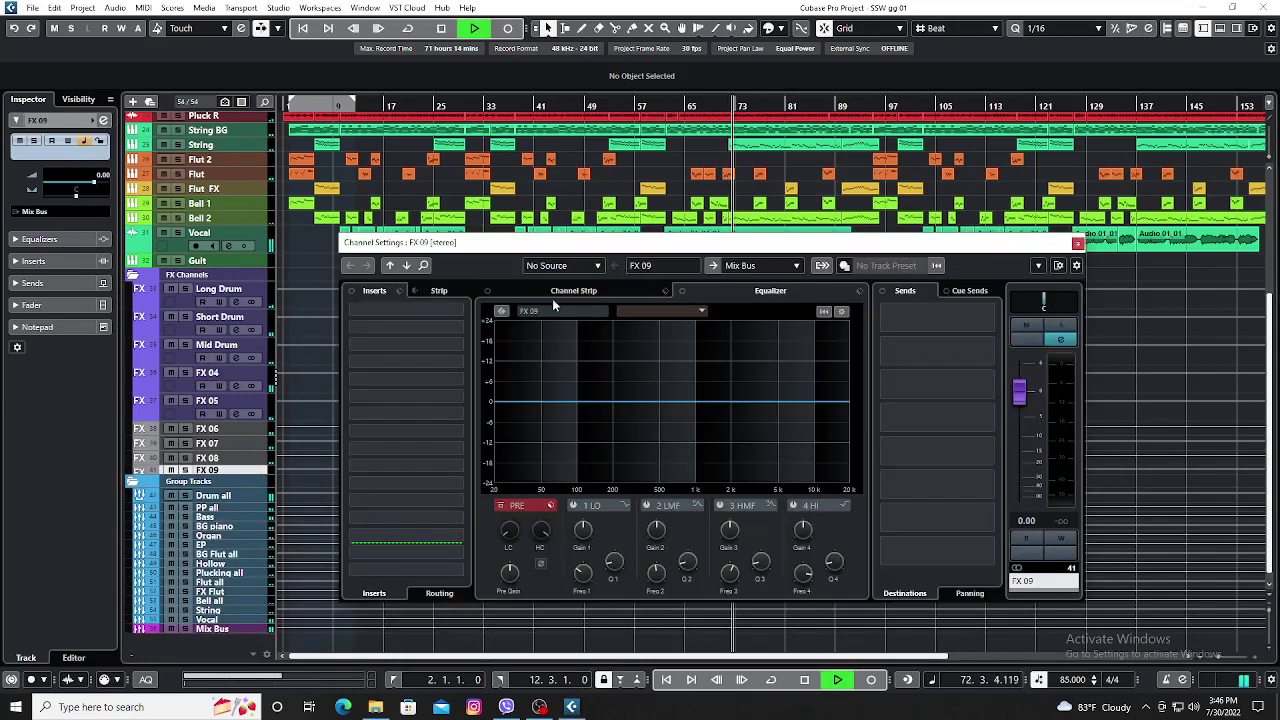
pyautogui.click(454, 316)
pyautogui.scroll(-3, 467, 467)
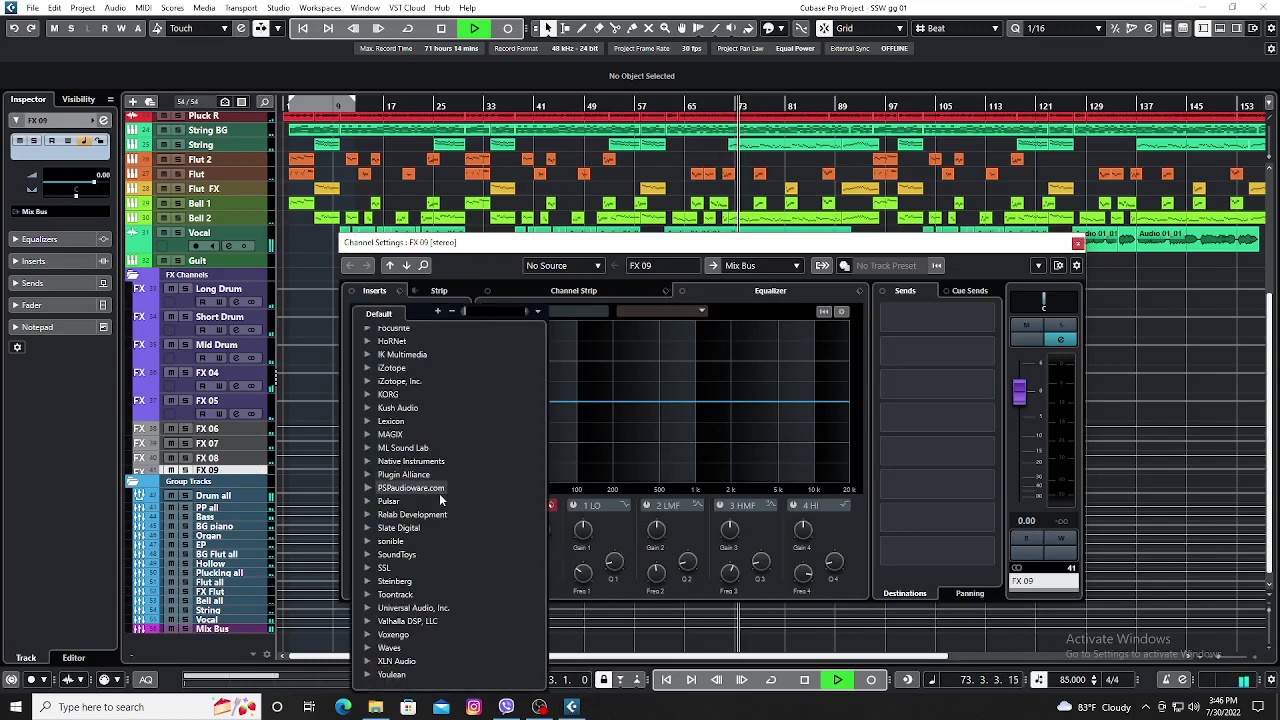
pyautogui.click(389, 647)
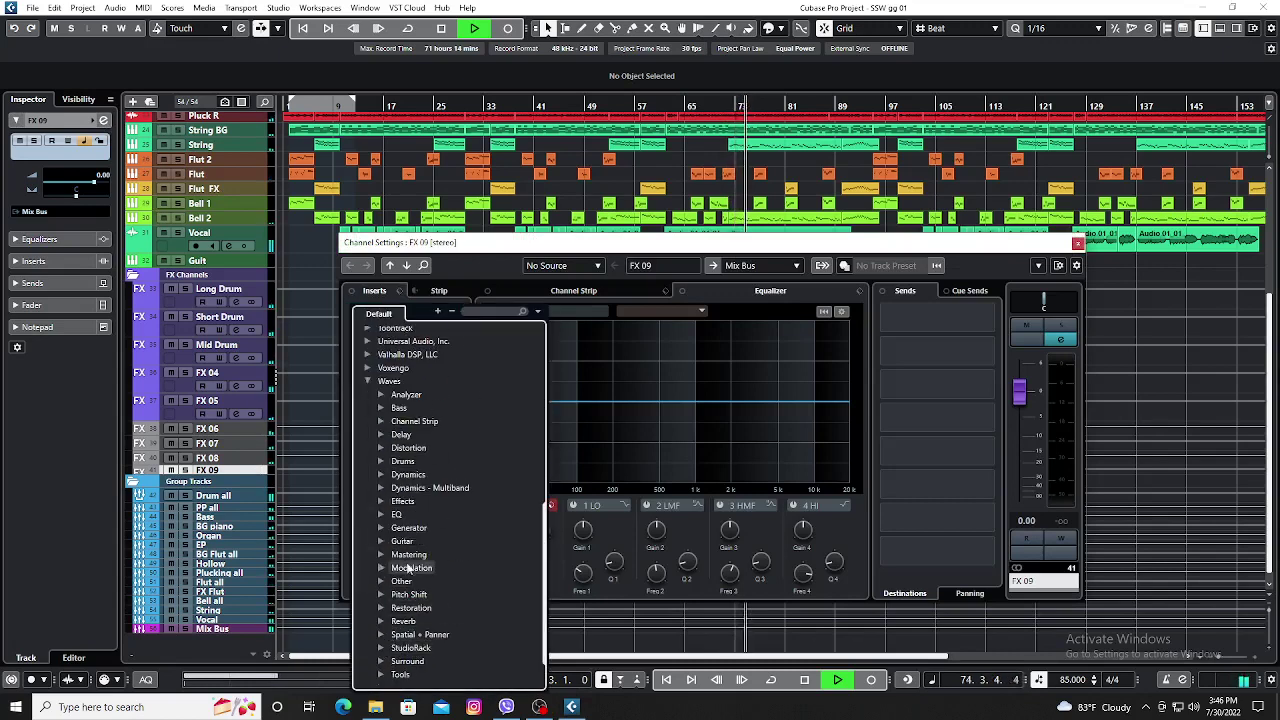
pyautogui.click(380, 434)
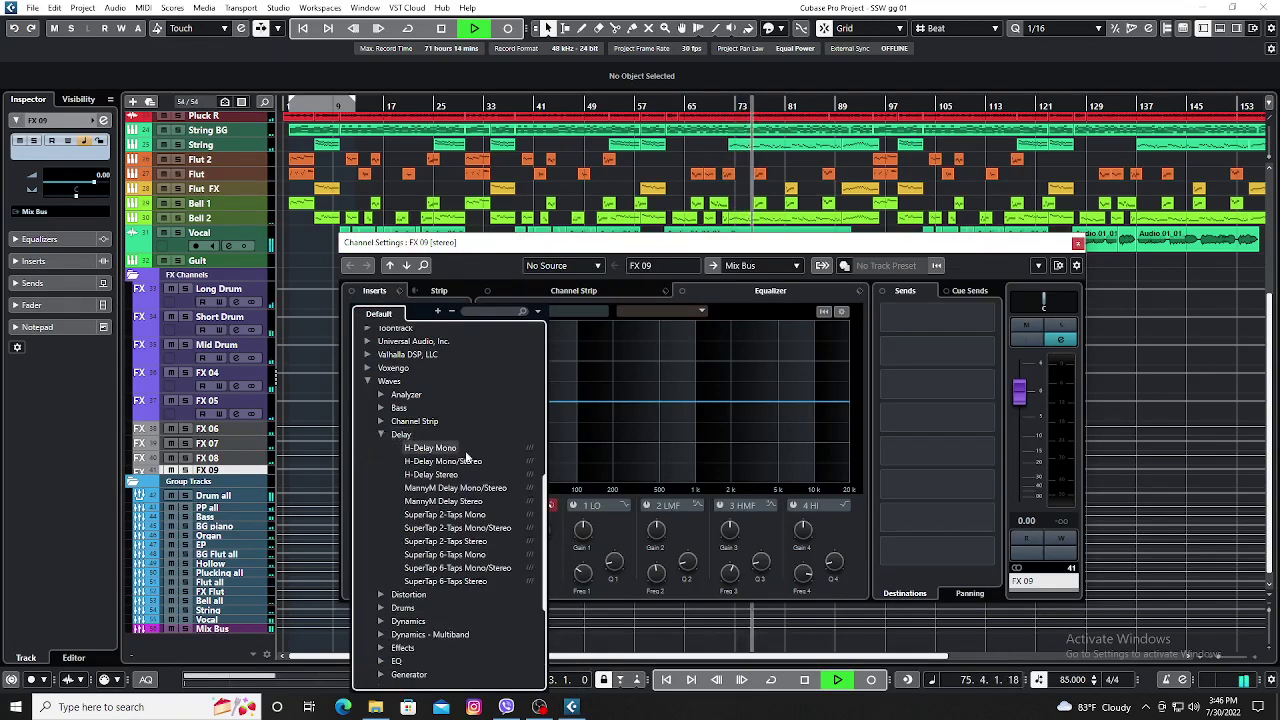
pyautogui.click(430, 474)
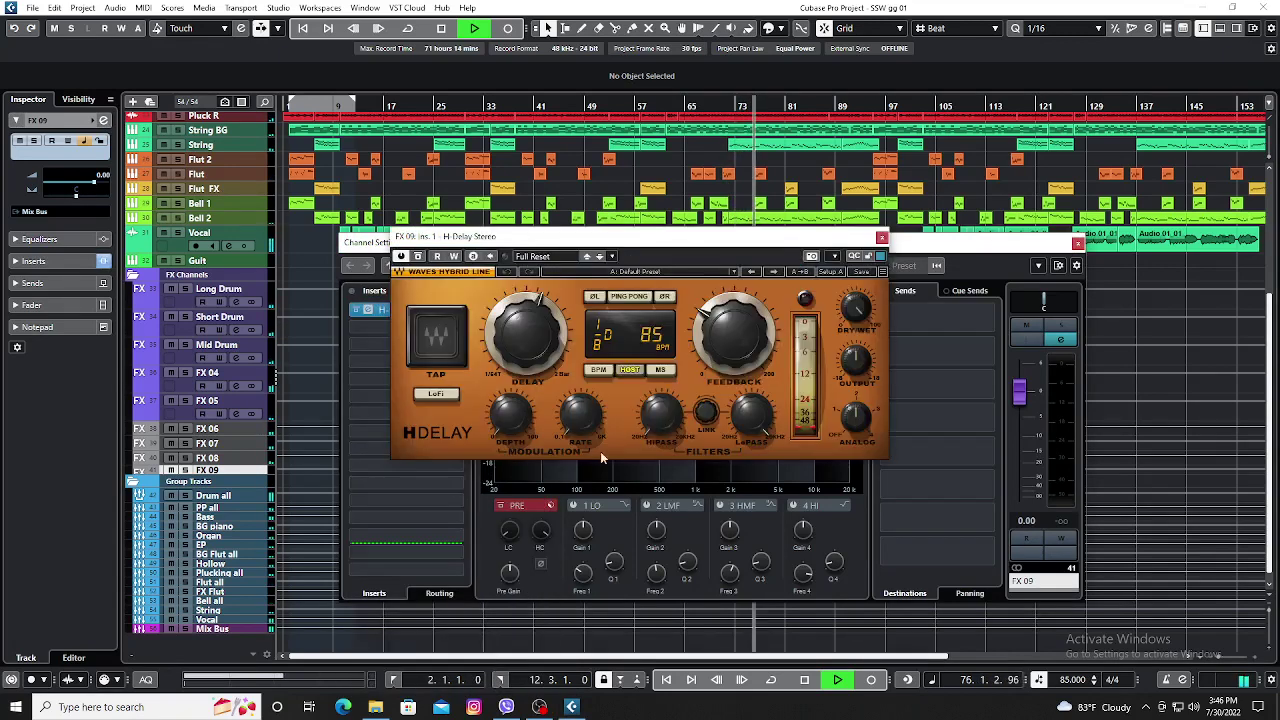
# Enable Ping Pong in H-Delay and set its delay time to 1/4T, leaving only the project tracks open with playback stopped.
pyautogui.click(631, 298)
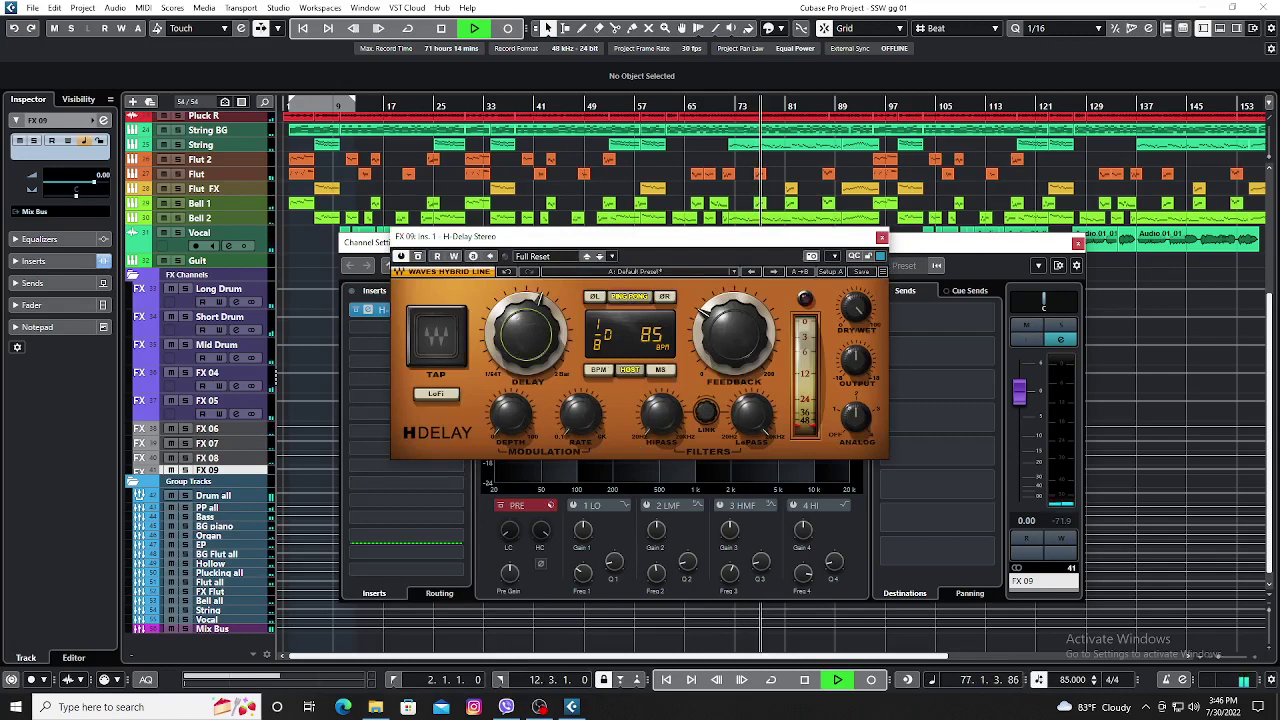
pyautogui.moveTo(527, 333); pyautogui.dragTo(527, 312)
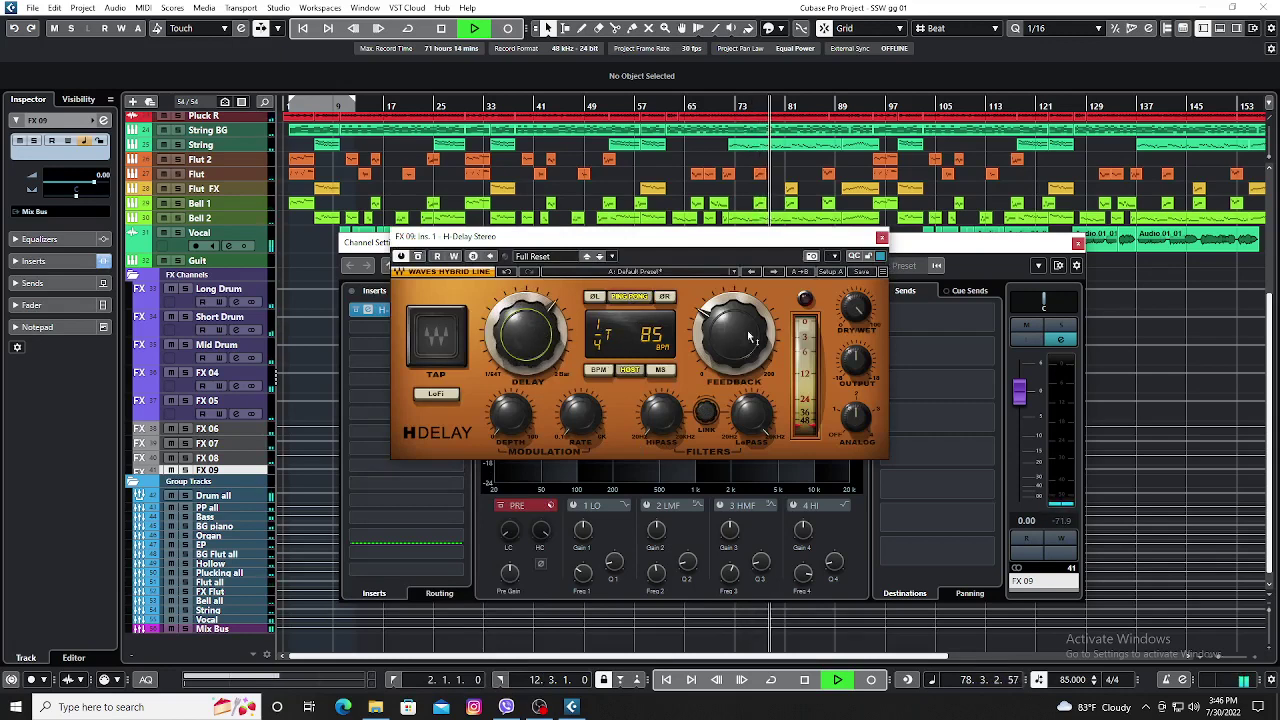
pyautogui.click(881, 238)
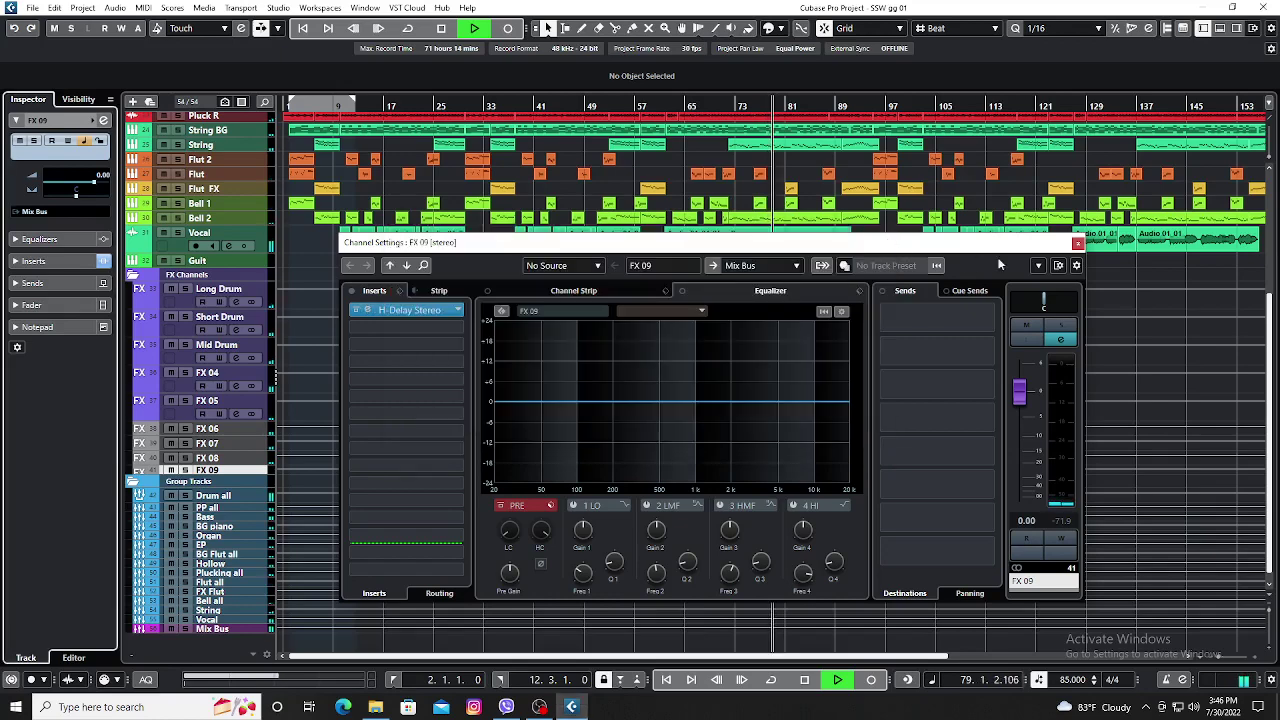
pyautogui.click(1078, 243)
pyautogui.press('space')
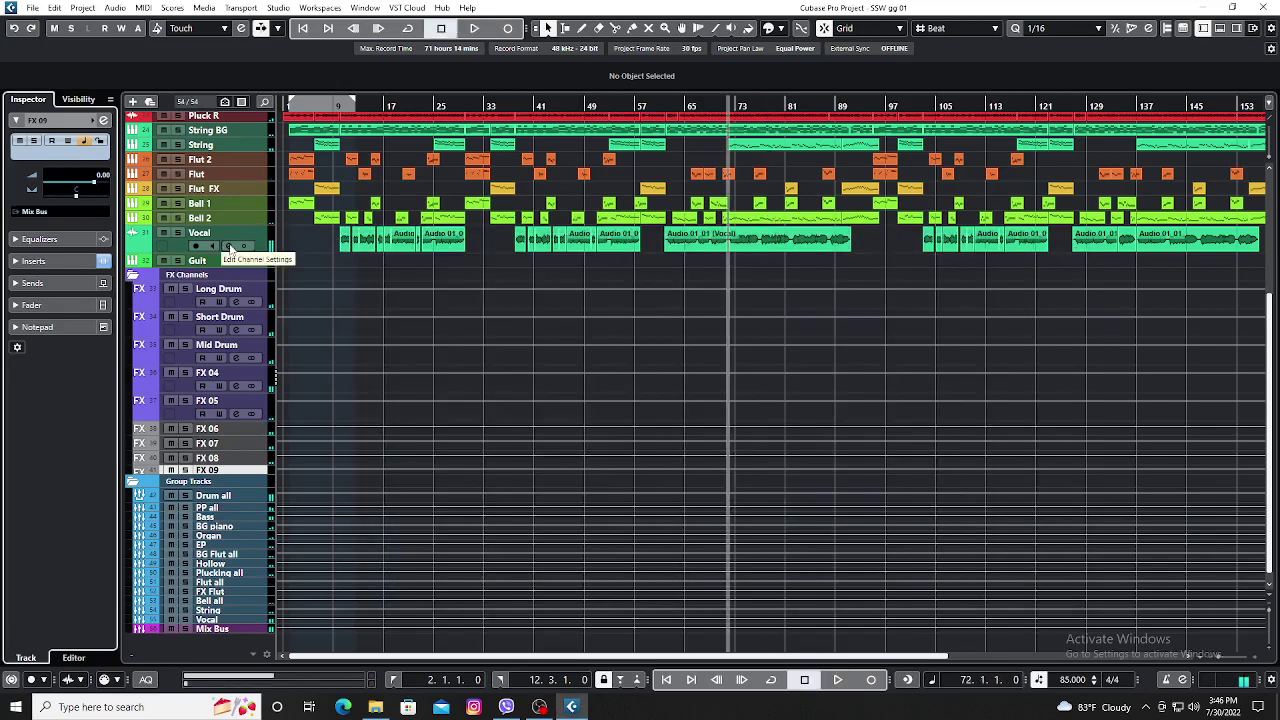
# Add a send from the Vocal channel to FX 09 and balance its level at -20.9 dB during playback.
pyautogui.click(229, 247)
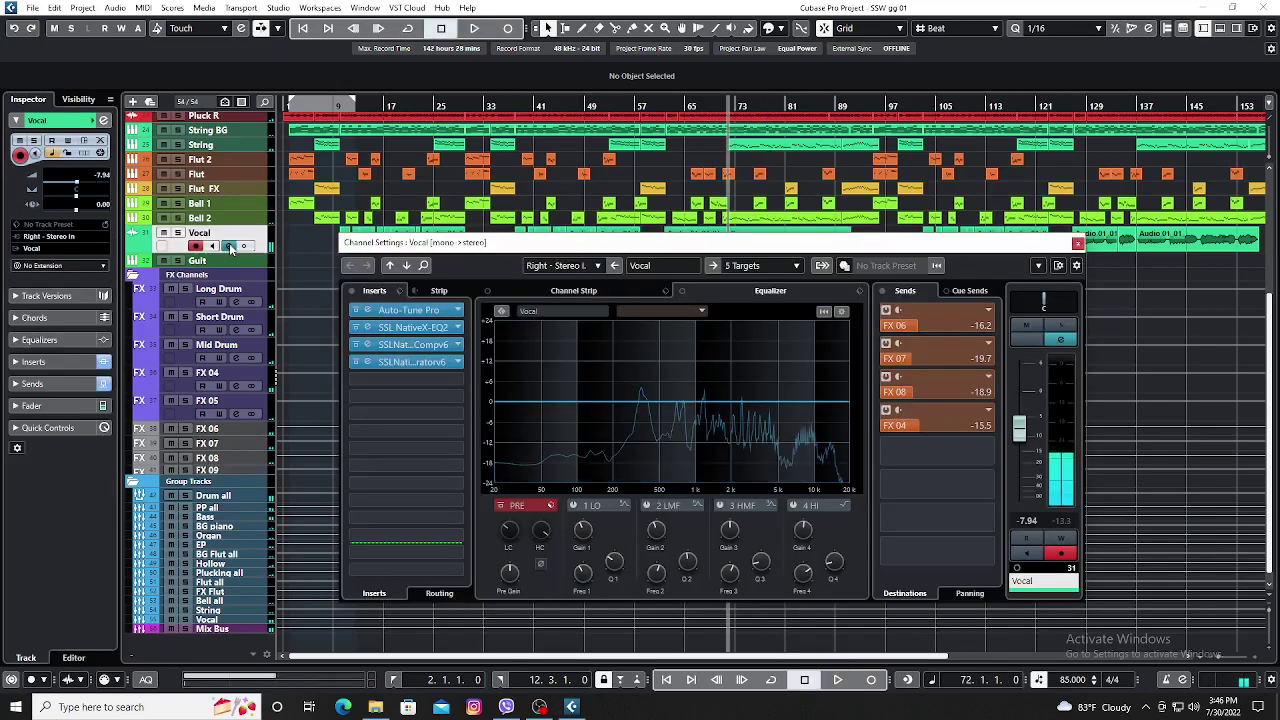
pyautogui.click(919, 452)
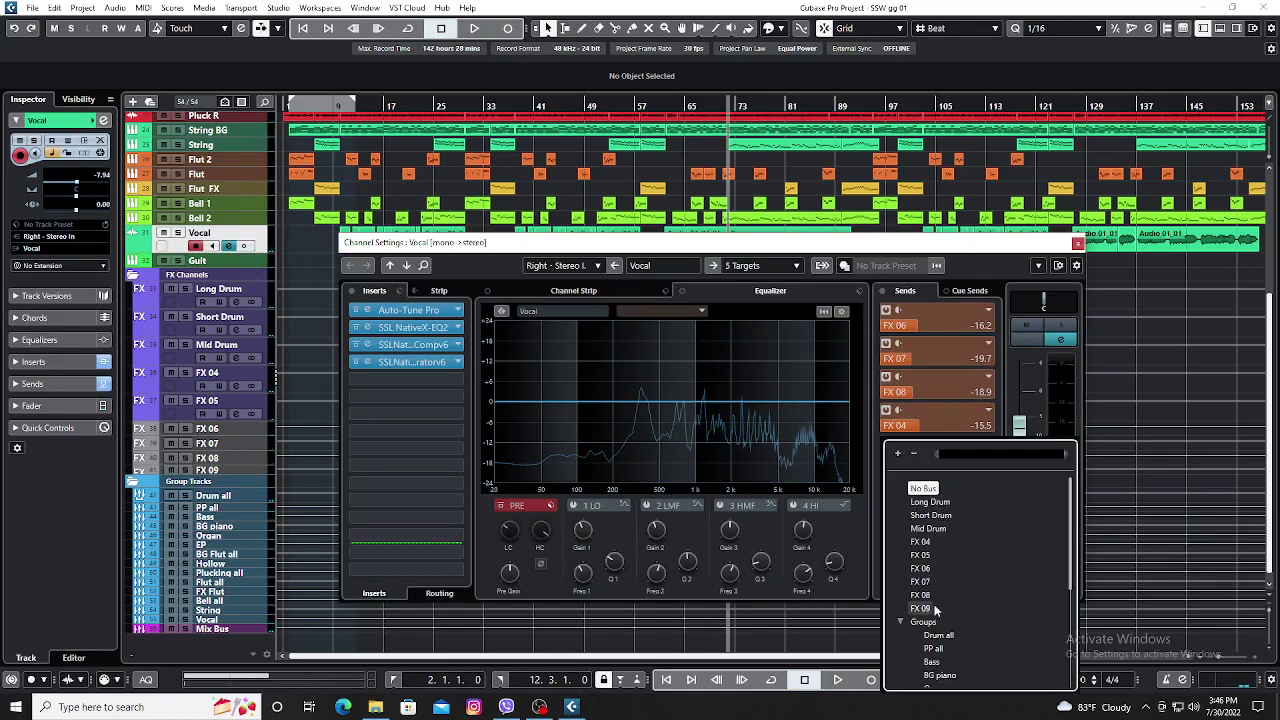
pyautogui.click(933, 609)
pyautogui.press('space')
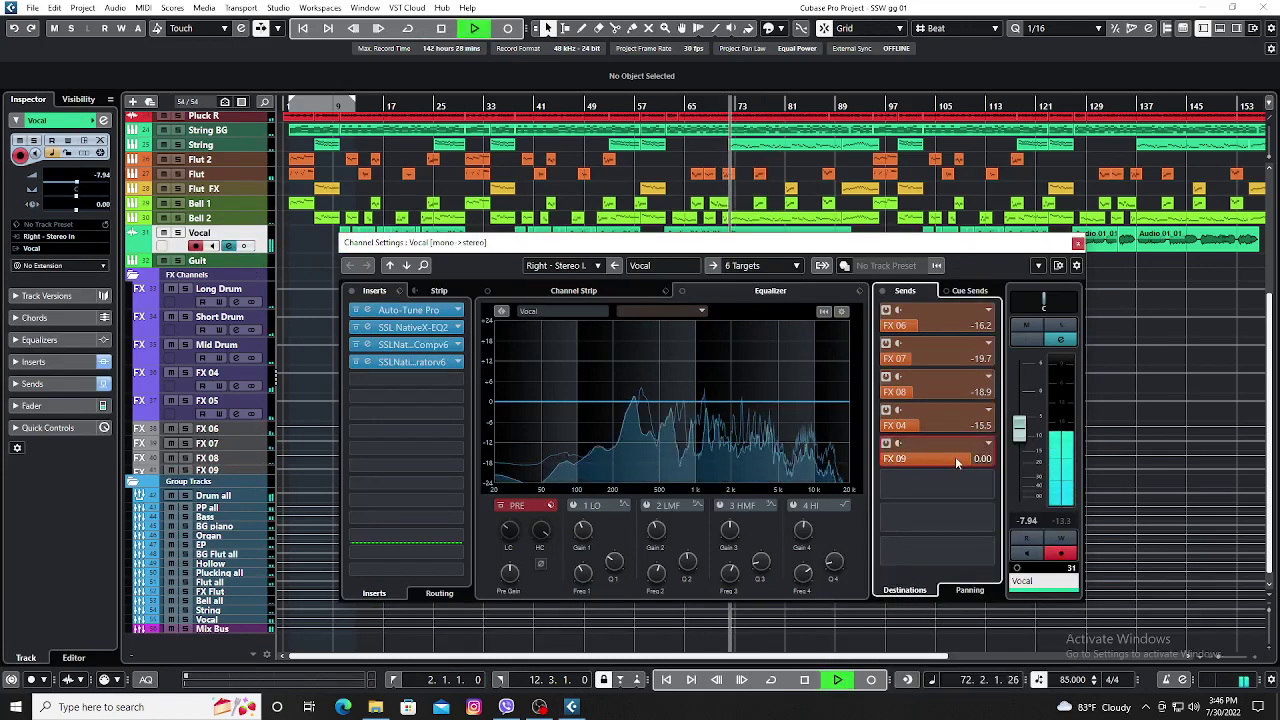
pyautogui.press('space')
pyautogui.moveTo(957, 462); pyautogui.dragTo(883, 463)
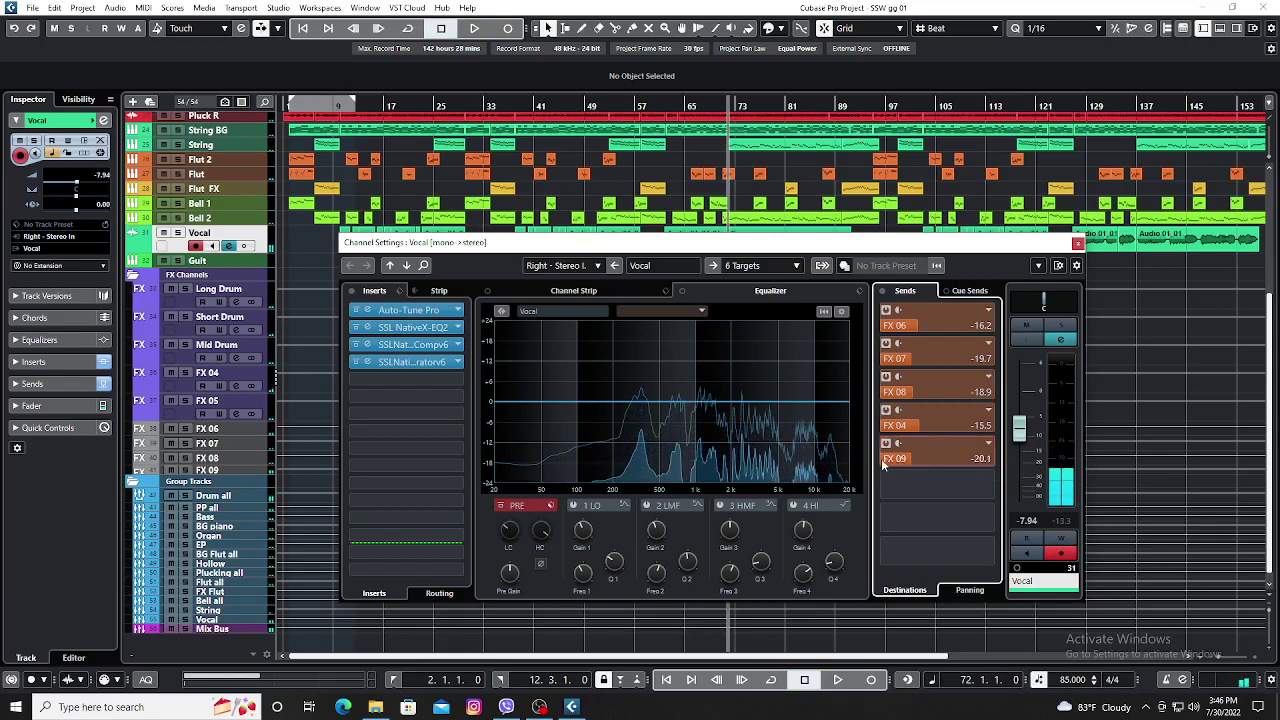
pyautogui.press('space')
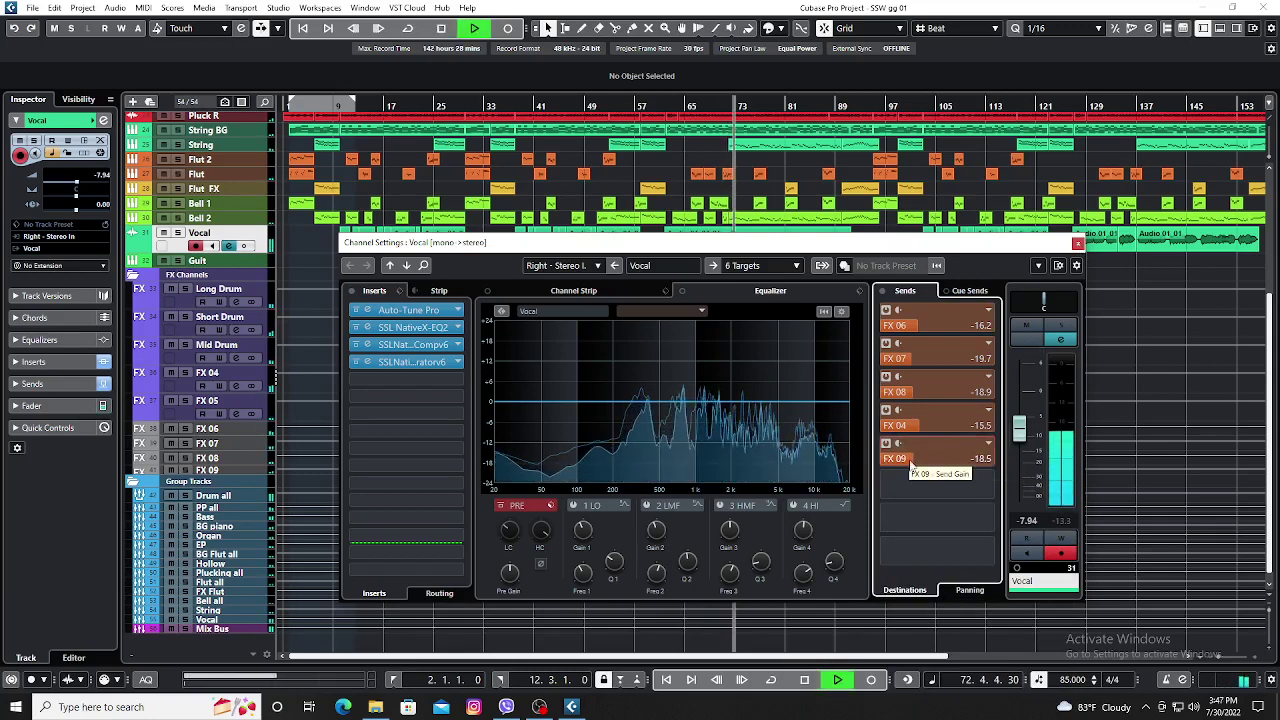
pyautogui.moveTo(909, 461); pyautogui.dragTo(901, 465)
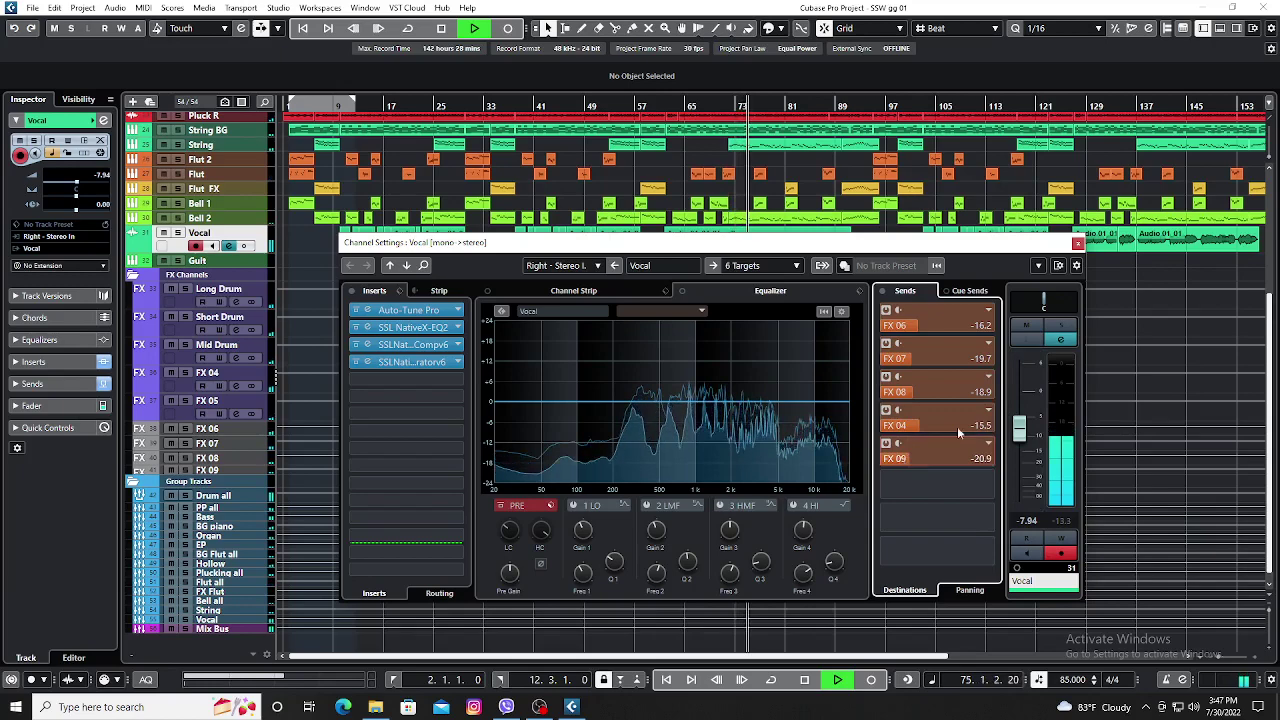
pyautogui.click(1077, 244)
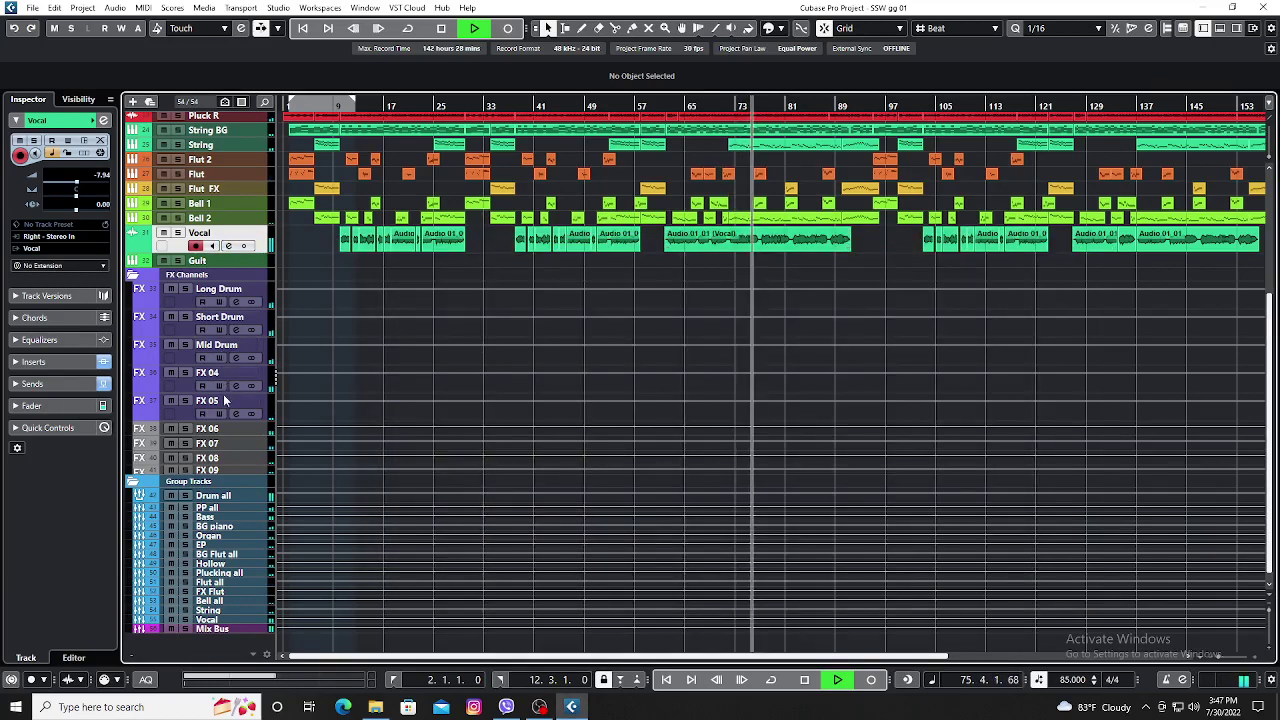
# Reopen the H-Delay on FX 09 and, while listening, reduce its feedback, raise the high-pass and lower the low-pass filter.
pyautogui.click(255, 469)
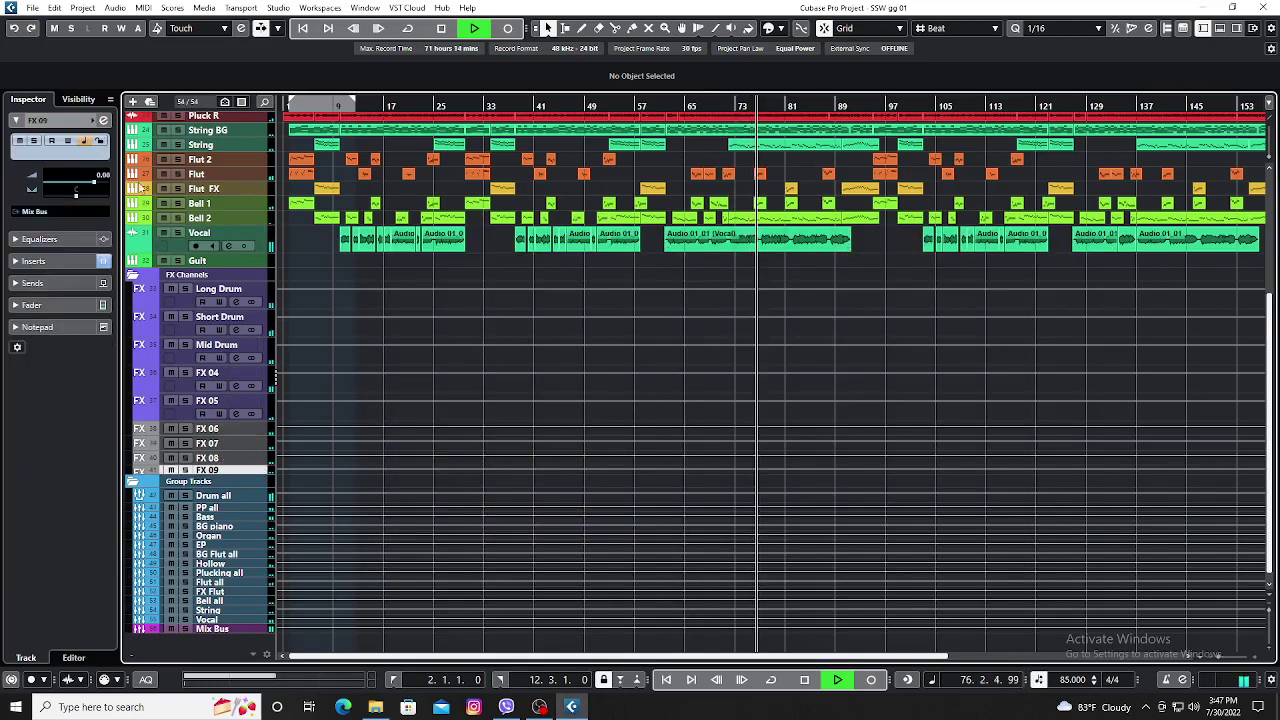
pyautogui.click(103, 120)
pyautogui.click(396, 313)
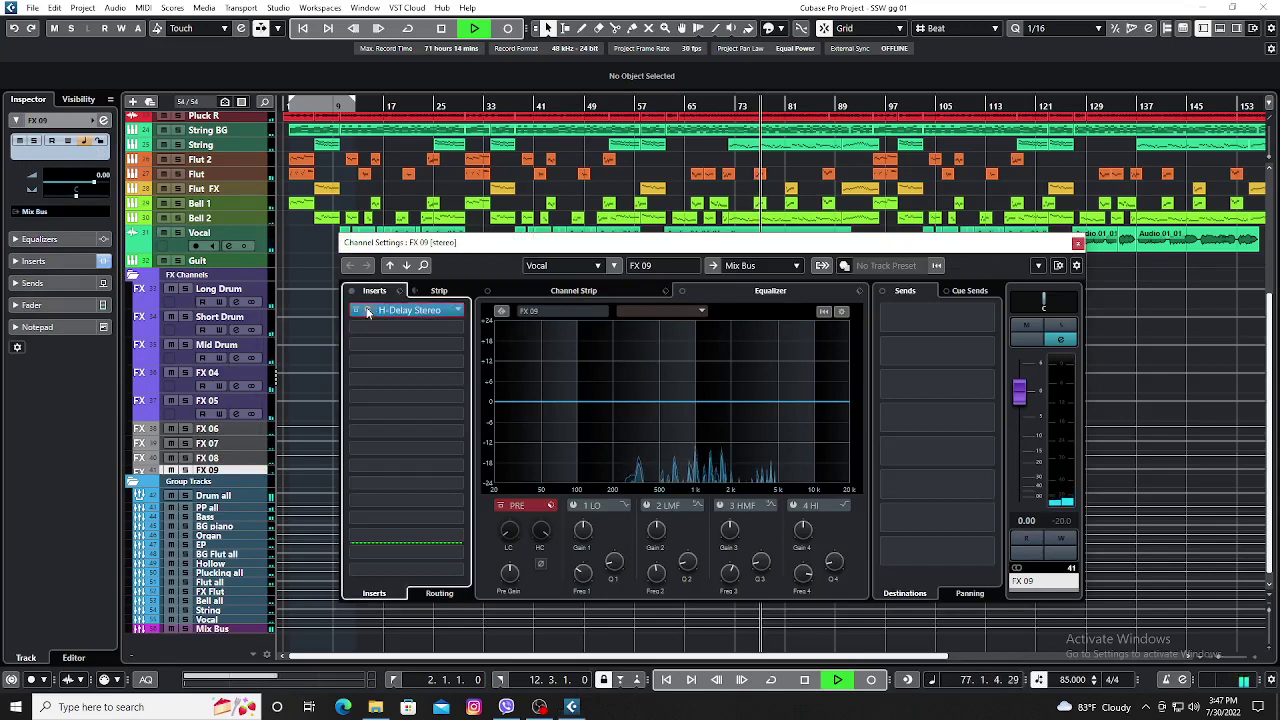
pyautogui.press('space')
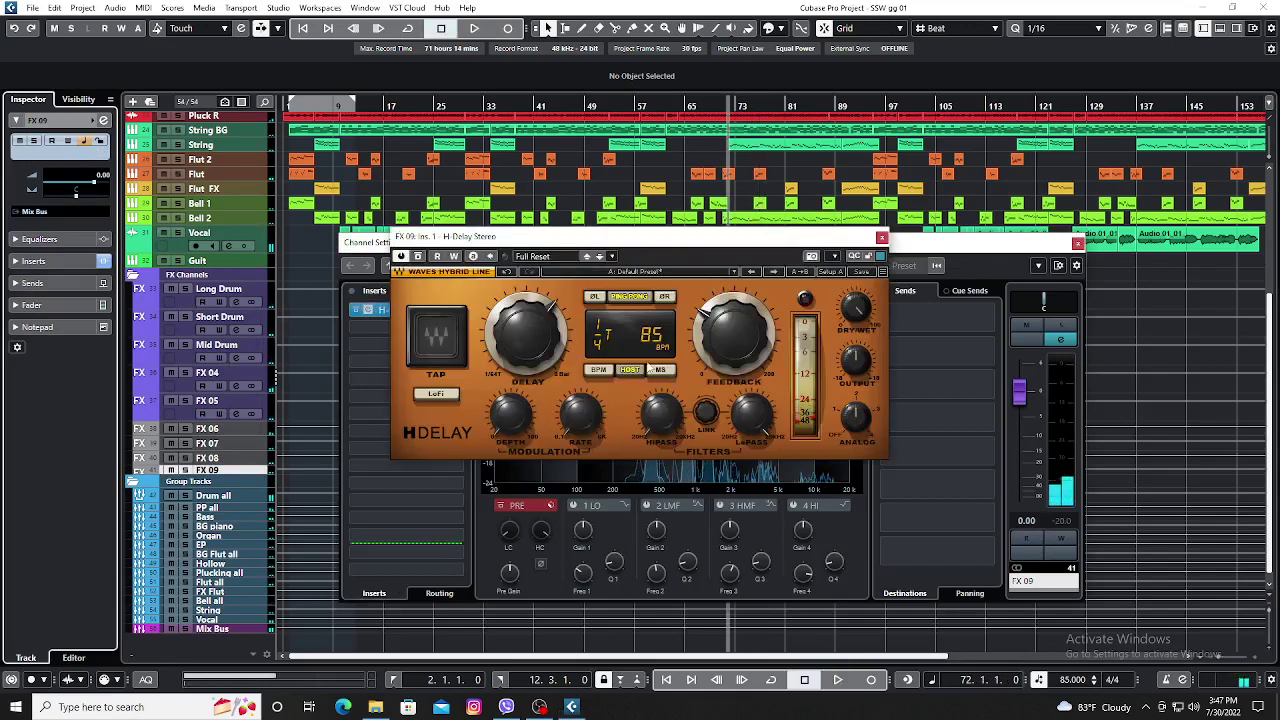
pyautogui.press('space')
pyautogui.click(740, 348)
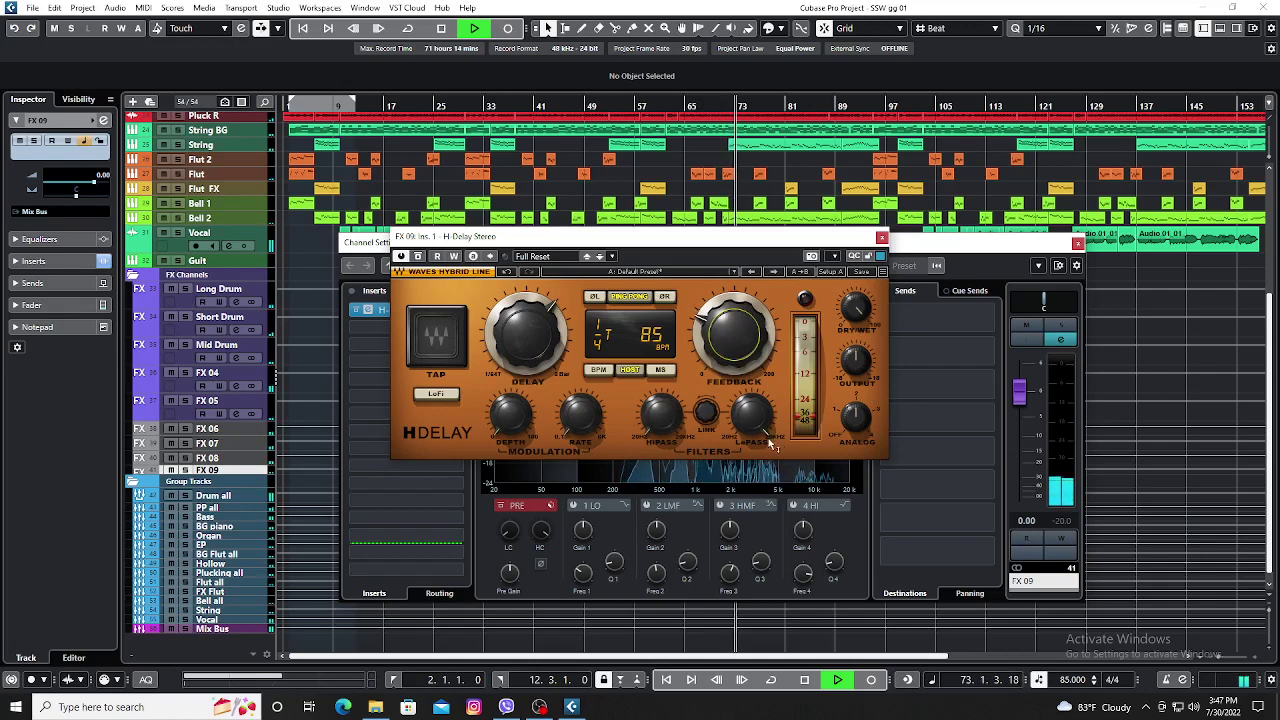
pyautogui.click(661, 414)
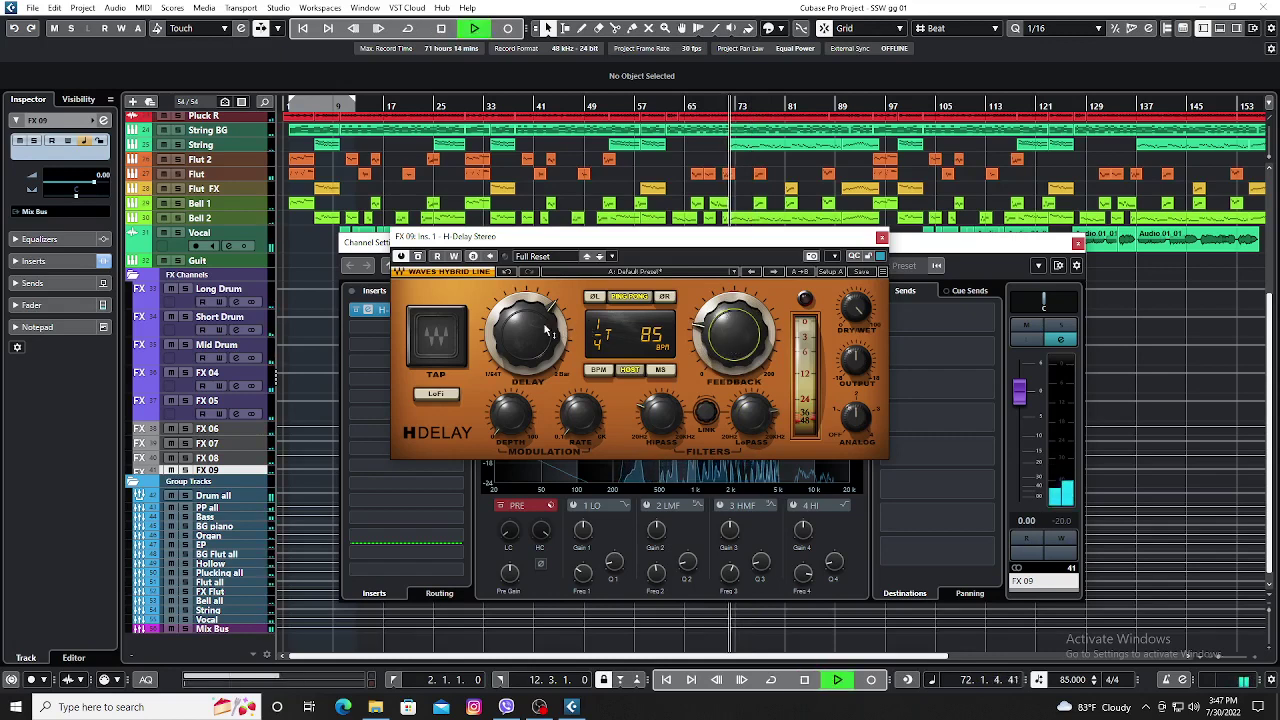
pyautogui.press('space')
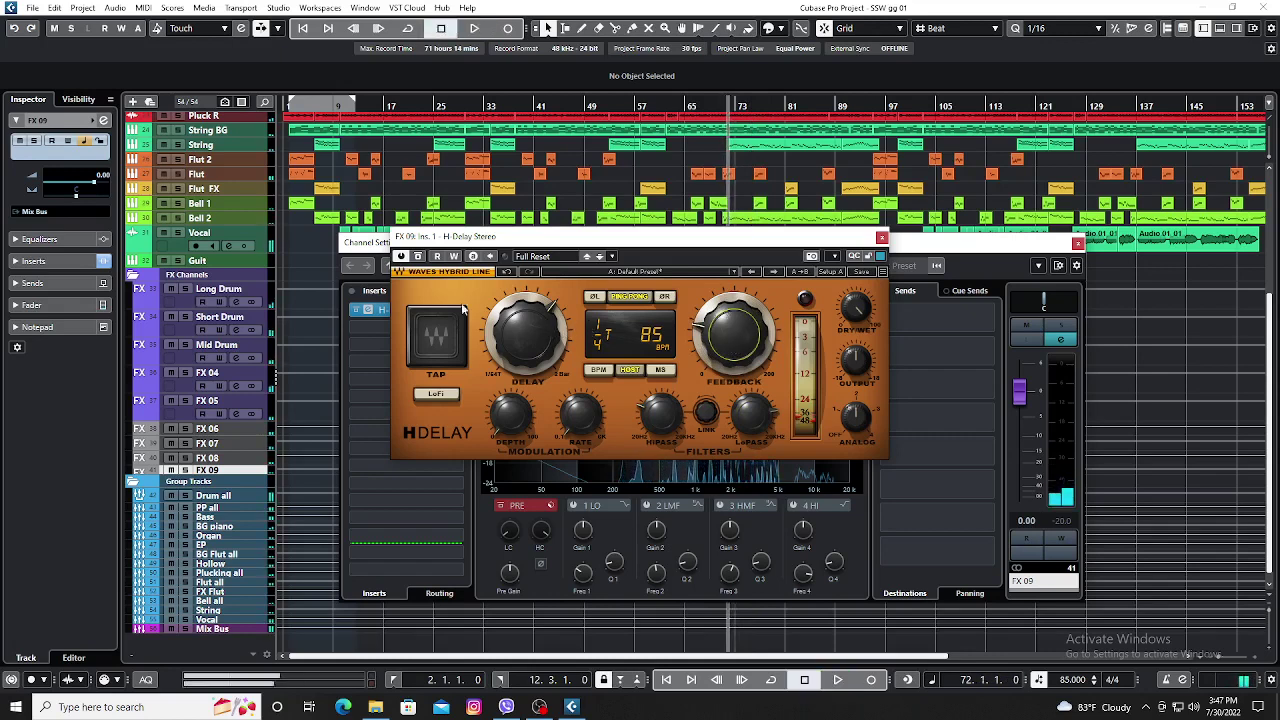
# Solo the Vocal track and, while listening, lower the H-Delay's output level and adjust its Analog control.
pyautogui.click(178, 233)
pyautogui.press('space')
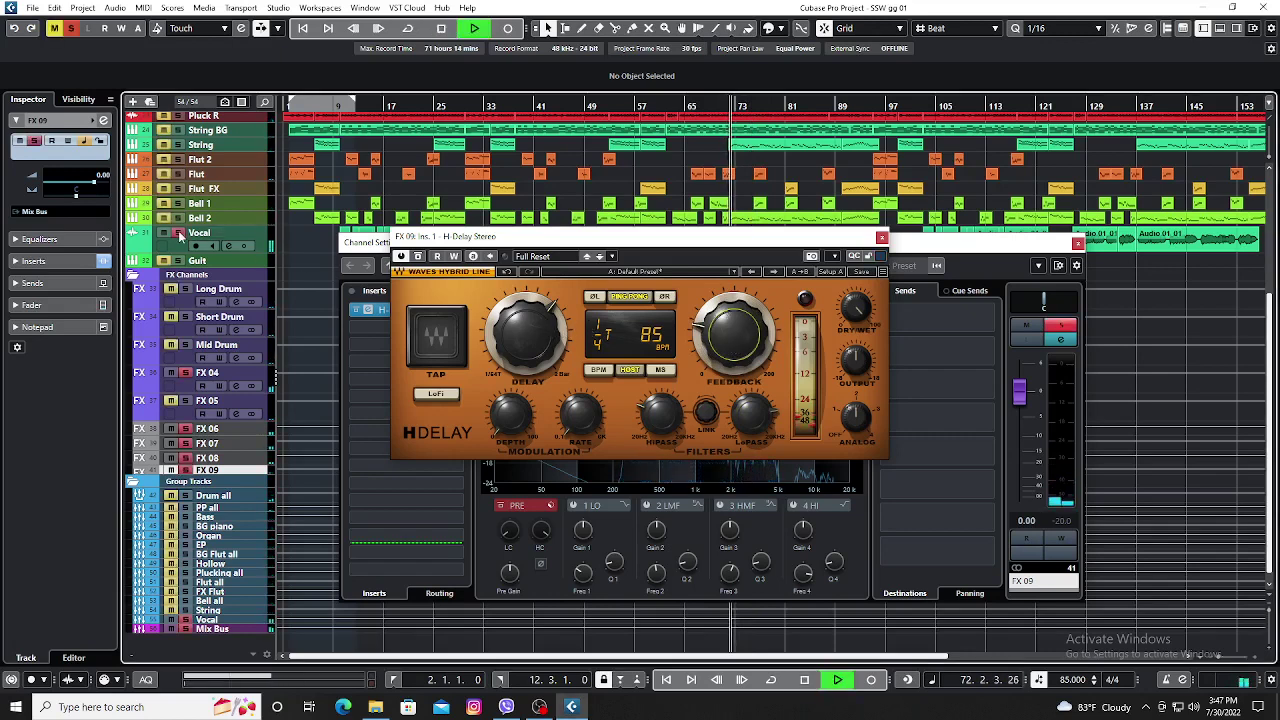
pyautogui.press('space')
pyautogui.press('space')
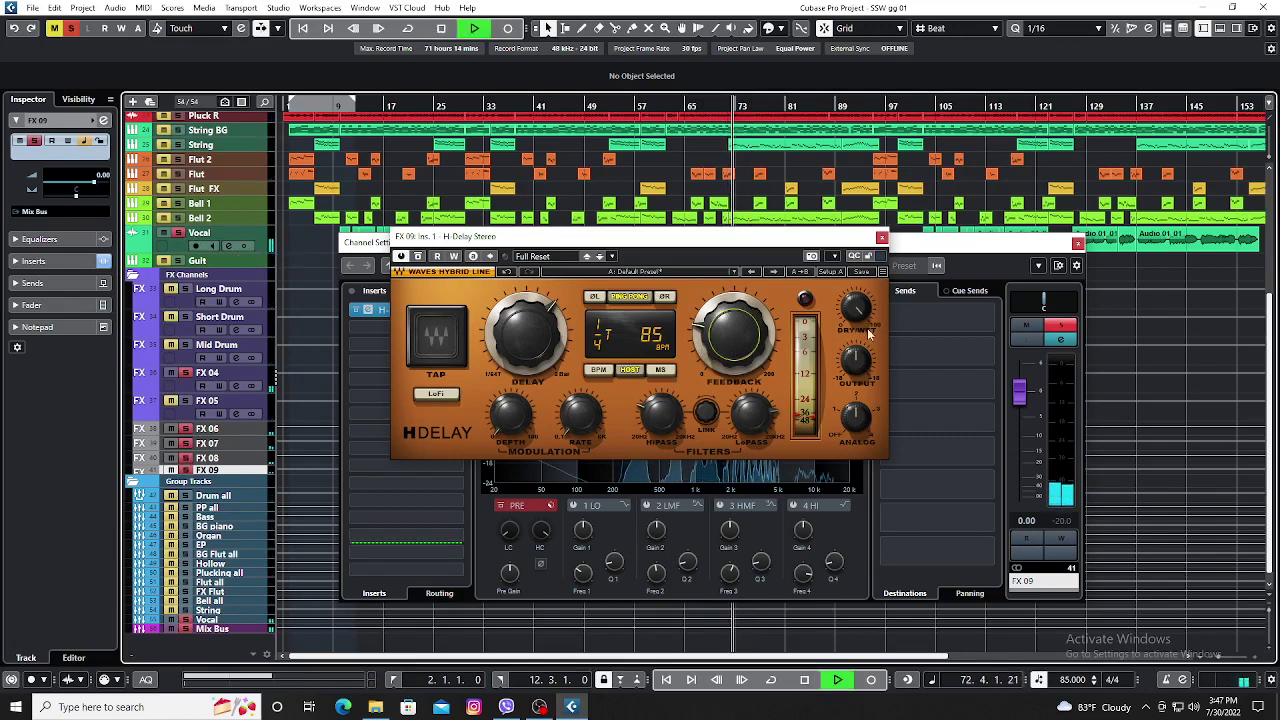
pyautogui.moveTo(862, 422); pyautogui.dragTo(862, 414)
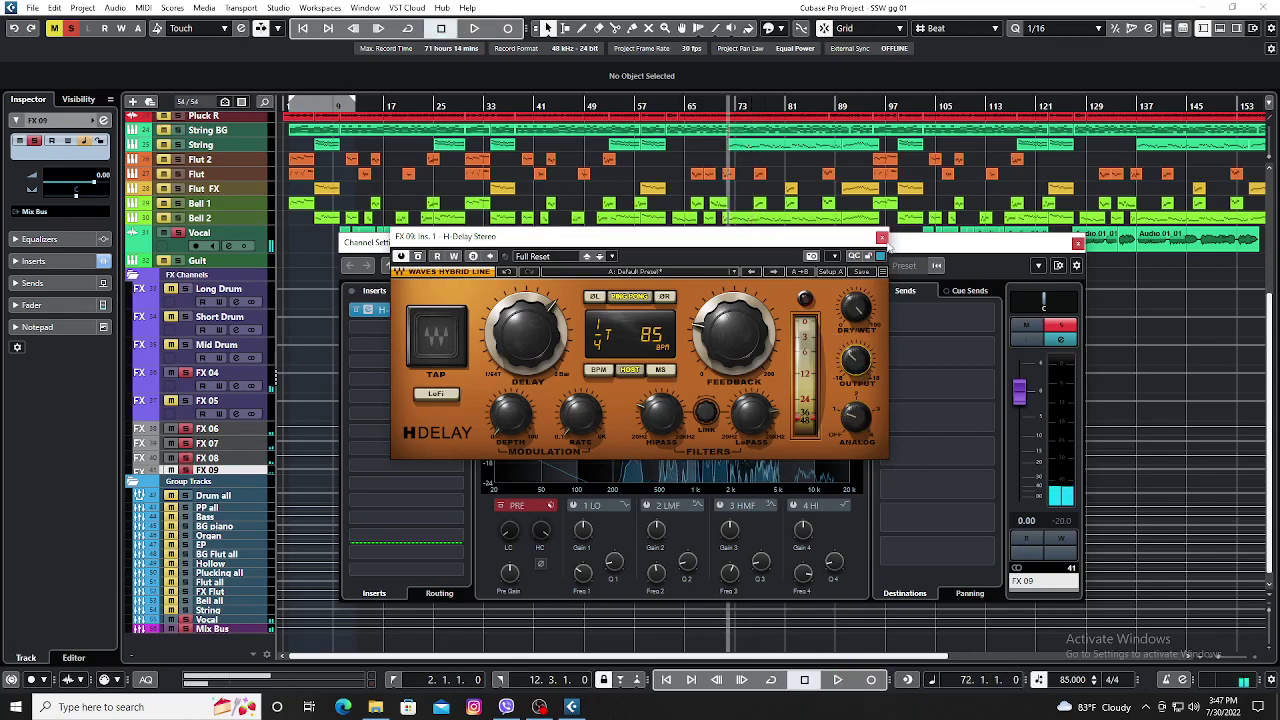
# Close the H-Delay, unsolo the Vocal track and bring up the Vocal channel's settings.
pyautogui.click(881, 238)
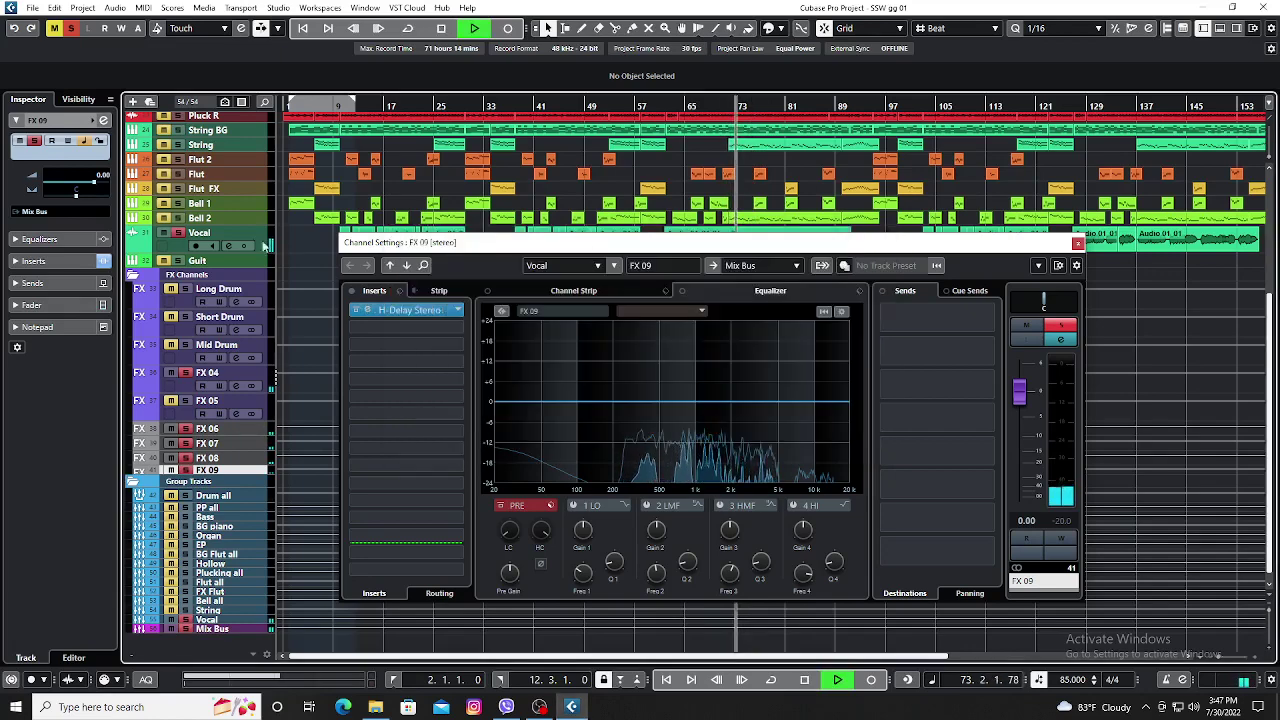
pyautogui.click(182, 234)
pyautogui.click(178, 247)
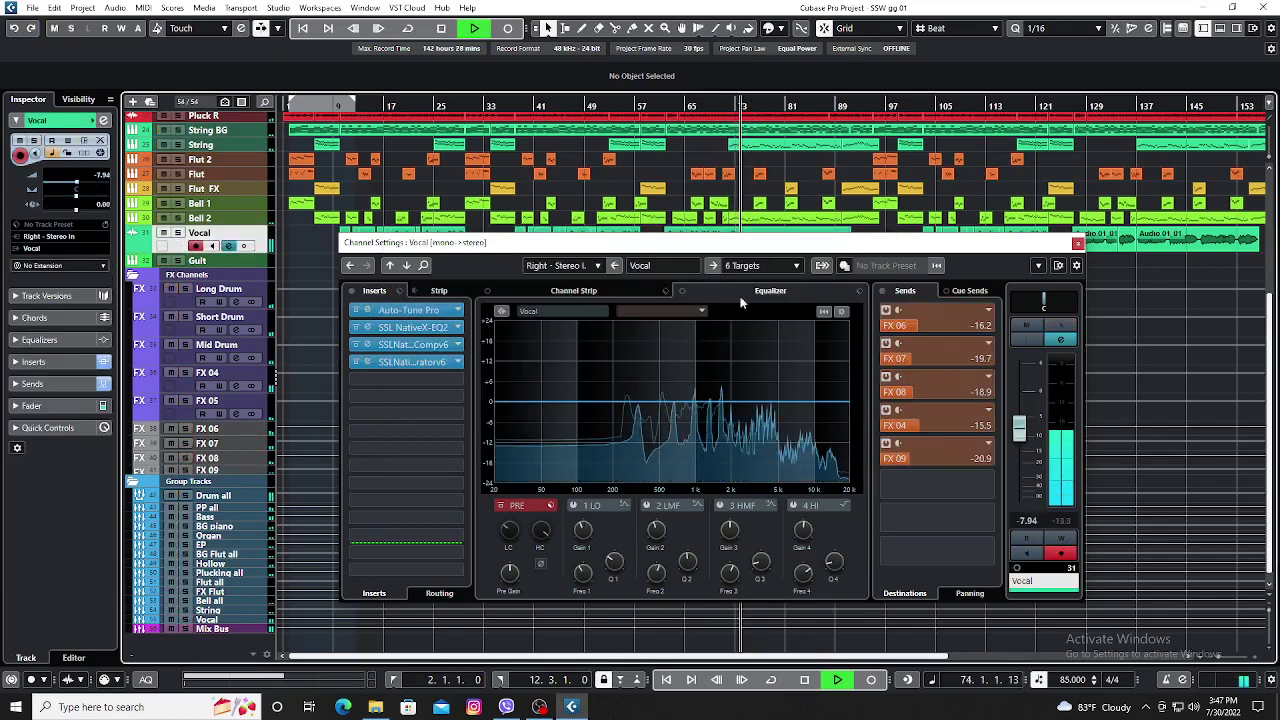
# Close the Vocal channel's settings, restart playback from about bar 61 and open the Vocal event starting there in the Sample Editor.
pyautogui.click(1077, 243)
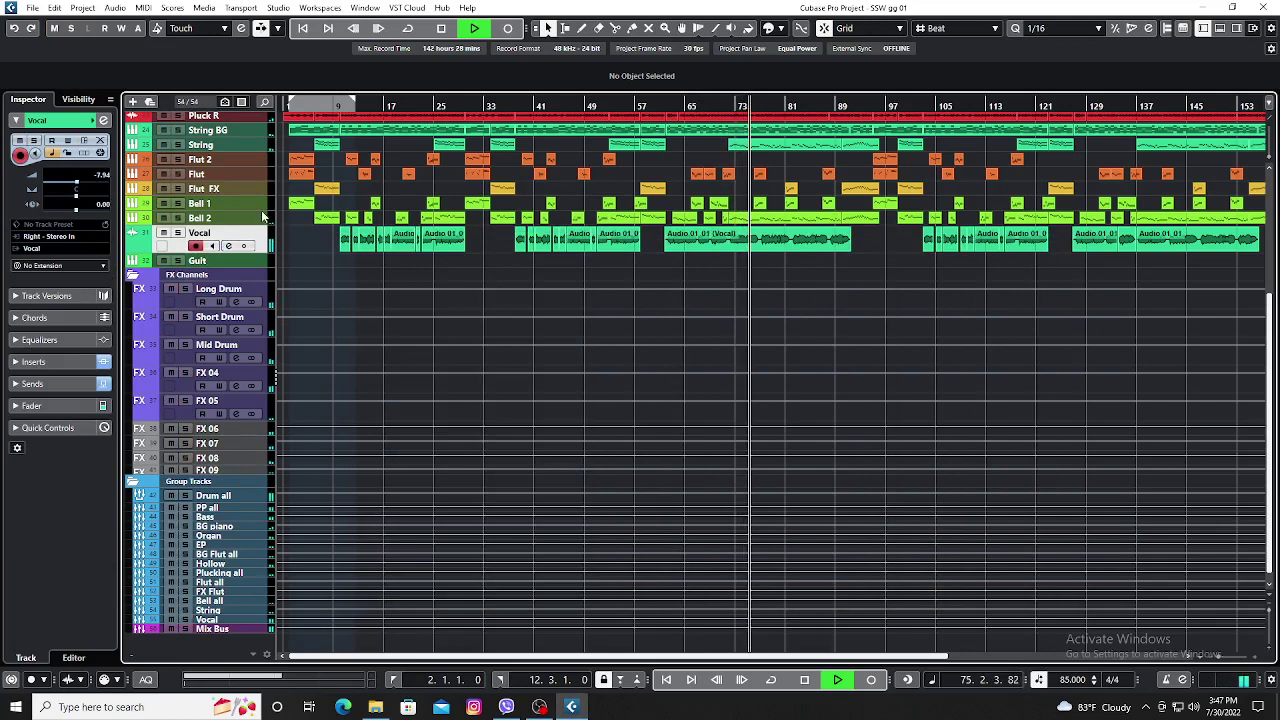
pyautogui.press('space')
pyautogui.click(666, 104)
pyautogui.press('space')
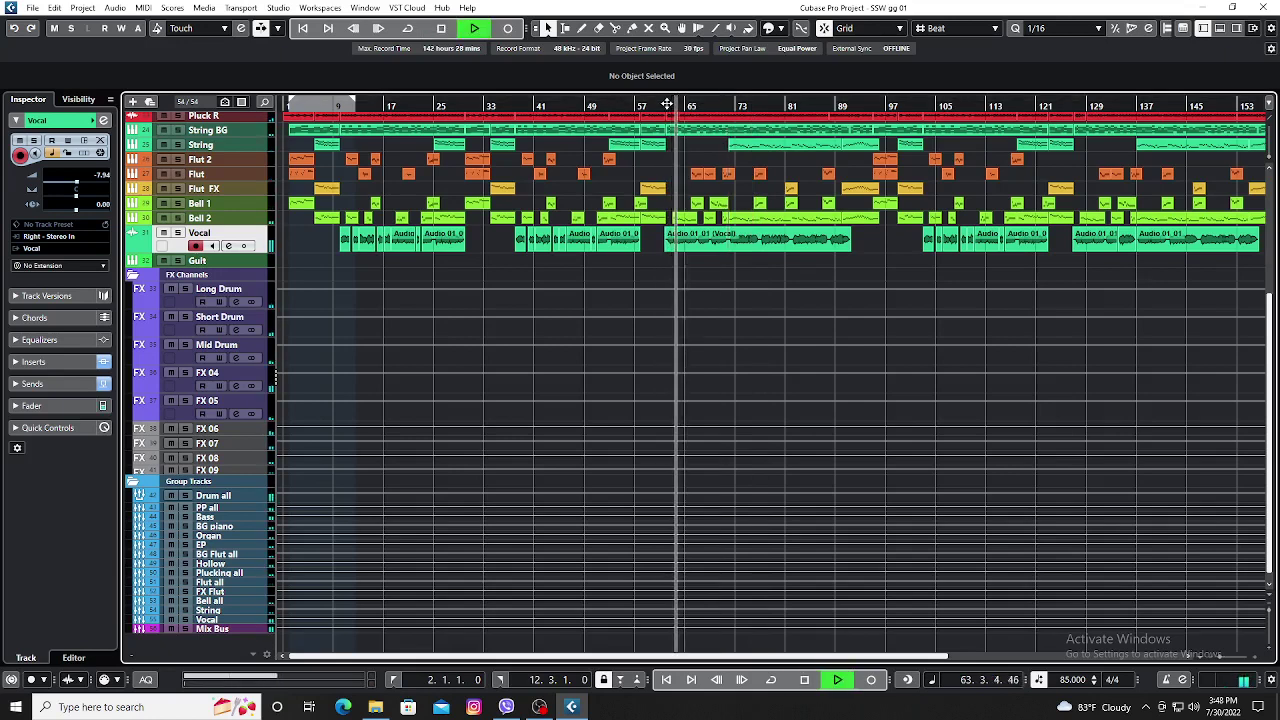
pyautogui.doubleClick(699, 233)
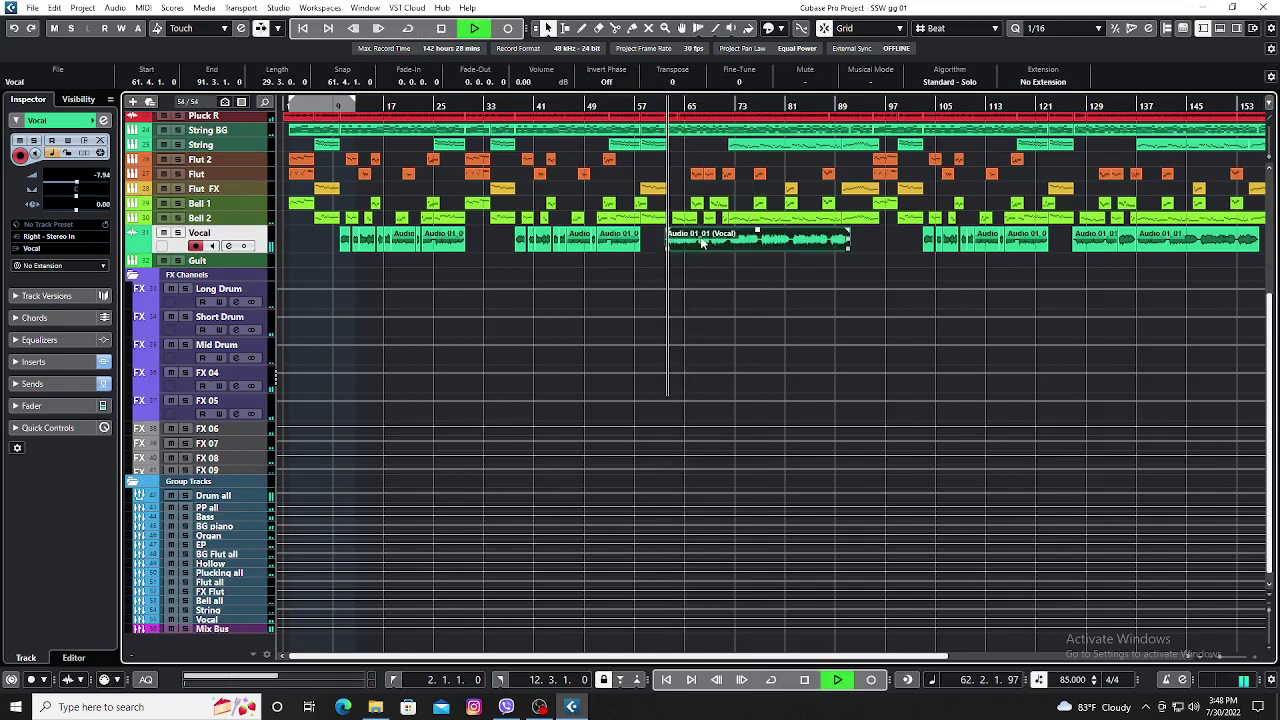
pyautogui.click(1232, 424)
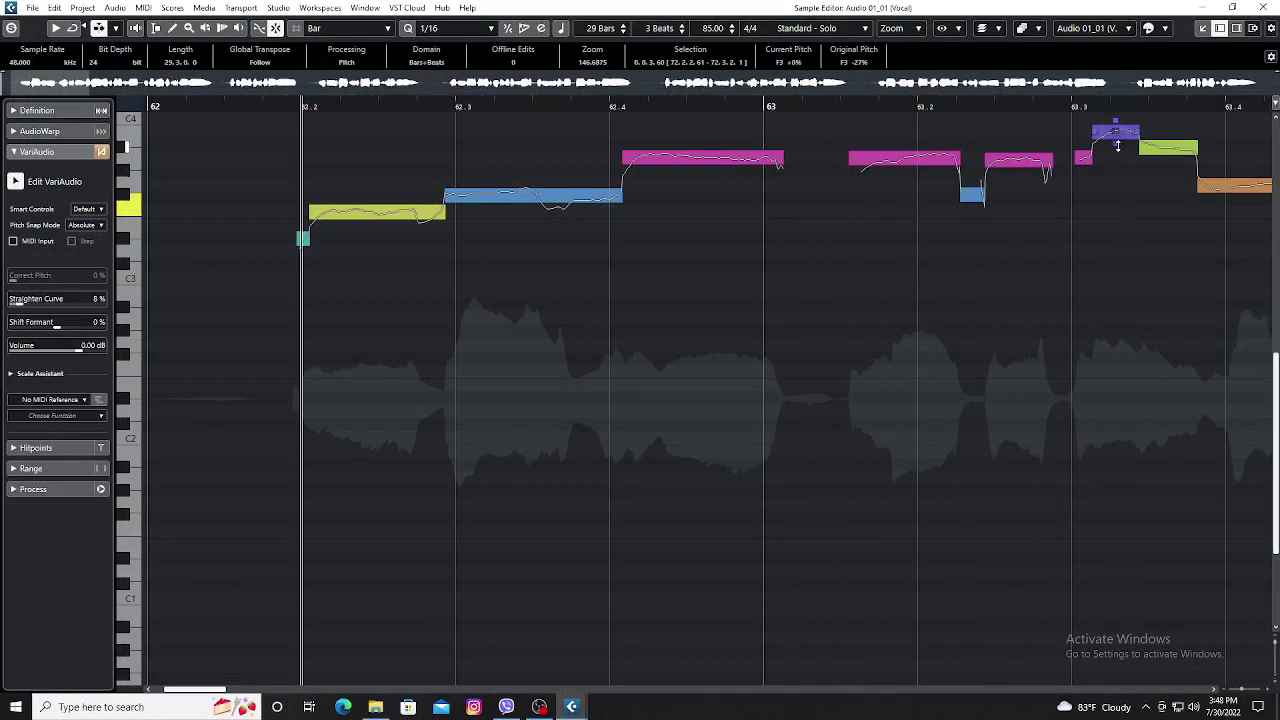
# Move the vocal note just after 63.3 to C4 and set its Straighten Curve to 13% while listening.
pyautogui.moveTo(1116, 140); pyautogui.dragTo(1116, 210)
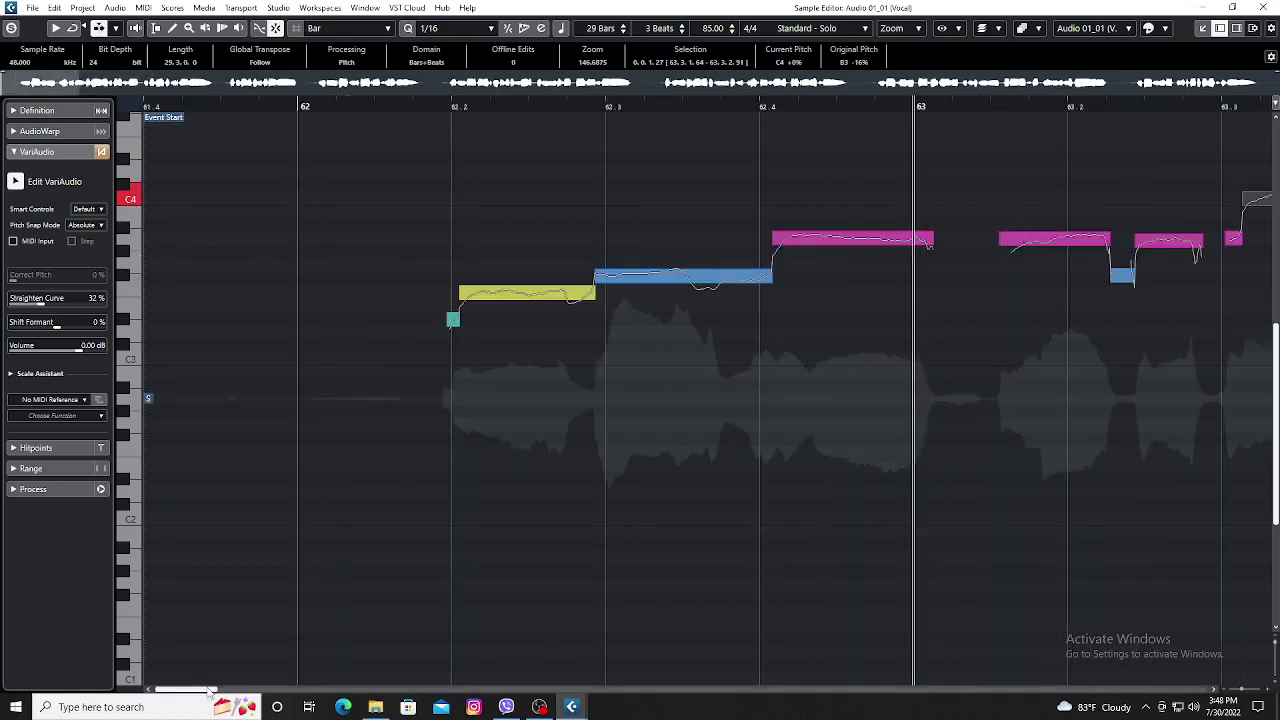
pyautogui.moveTo(208, 692); pyautogui.dragTo(225, 692)
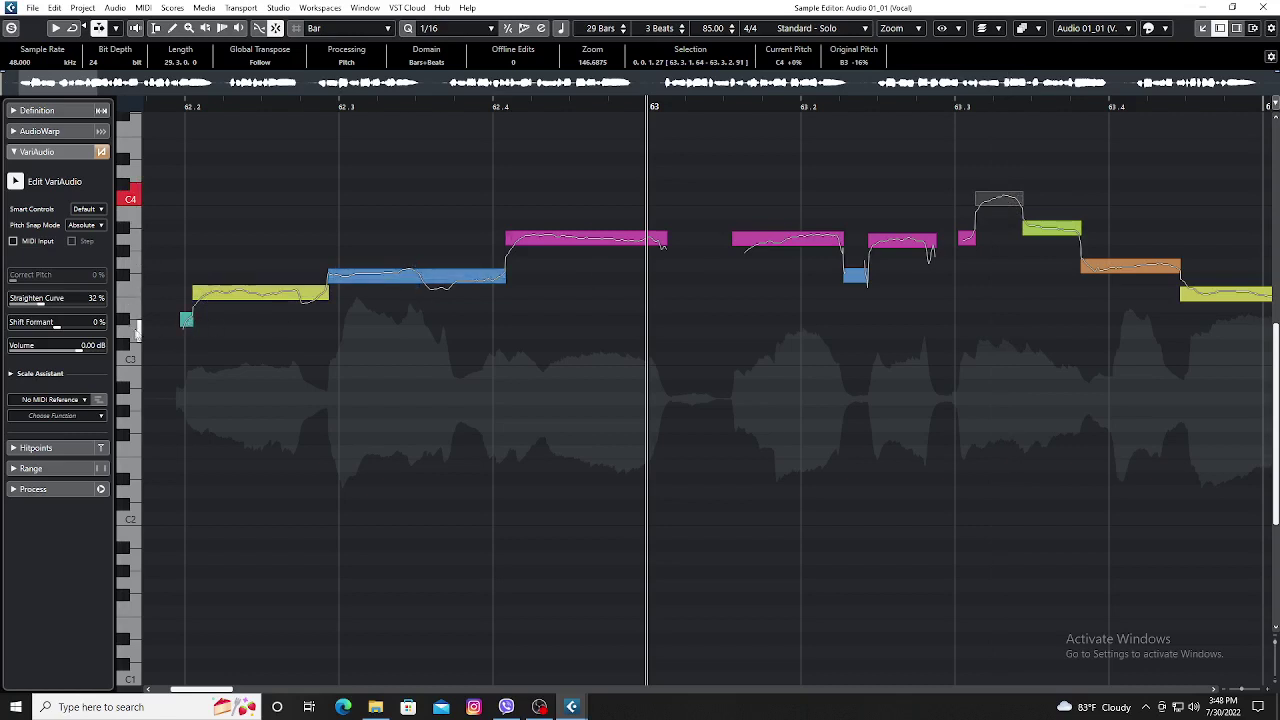
pyautogui.press('space')
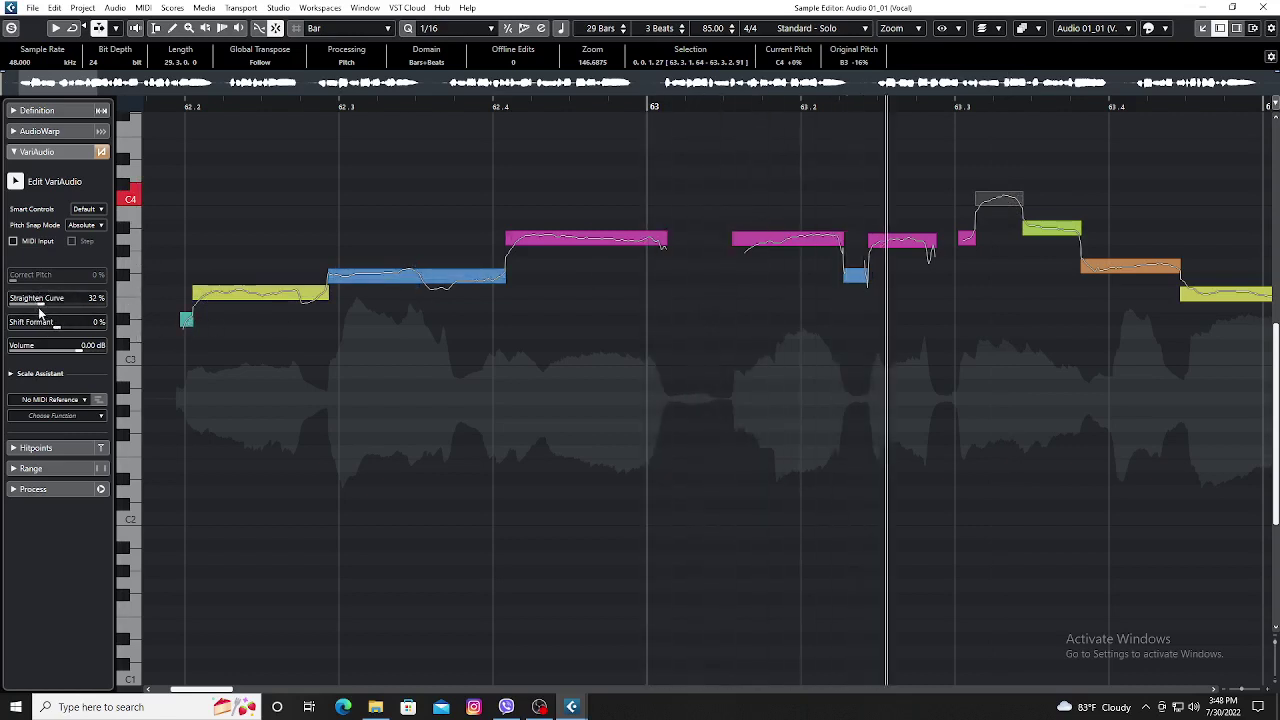
pyautogui.press('space')
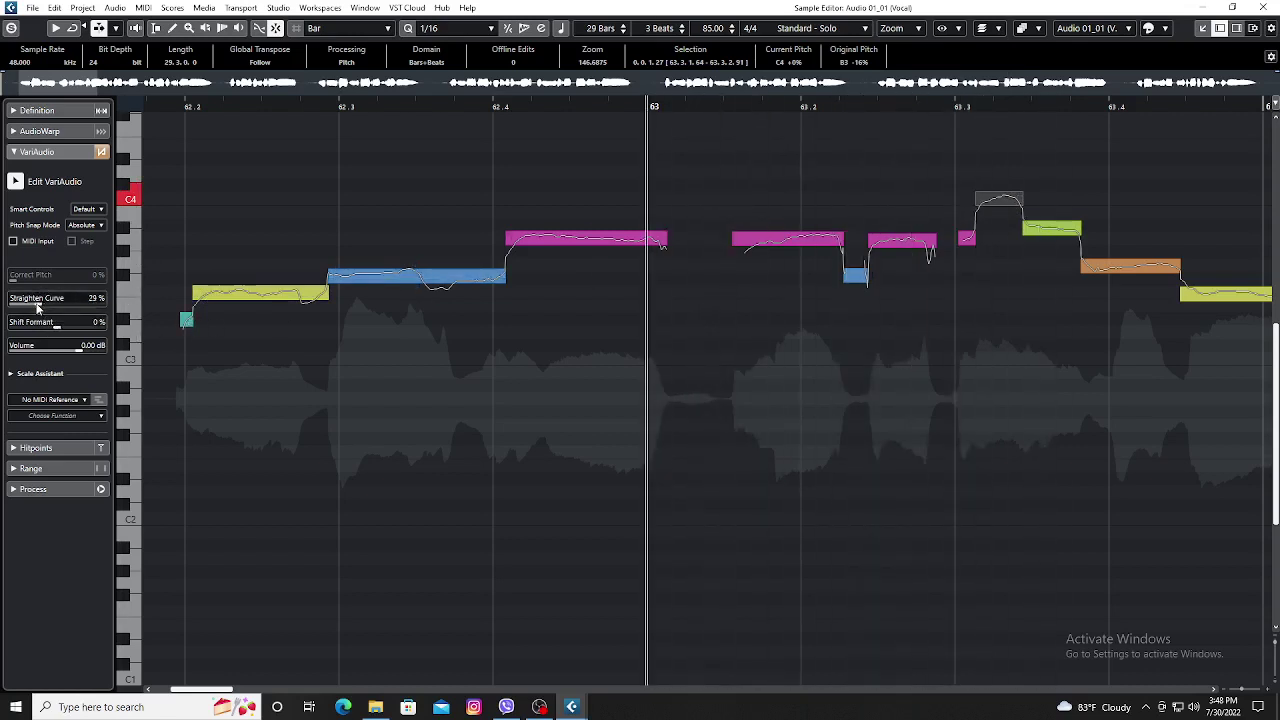
pyautogui.press('space')
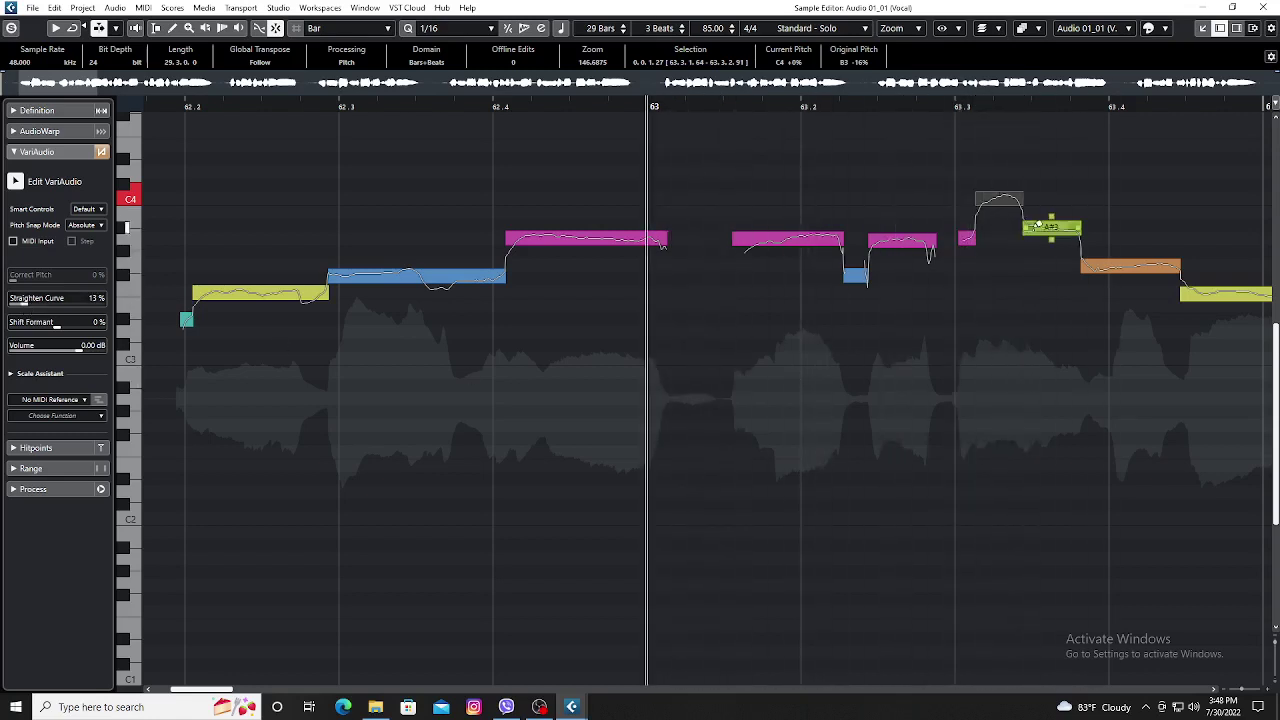
# Lower the A#3 vocal note after 63.3 to A3, move the C4 note before it to B3 and listen to the phrase.
pyautogui.moveTo(1046, 233); pyautogui.dragTo(1046, 245)
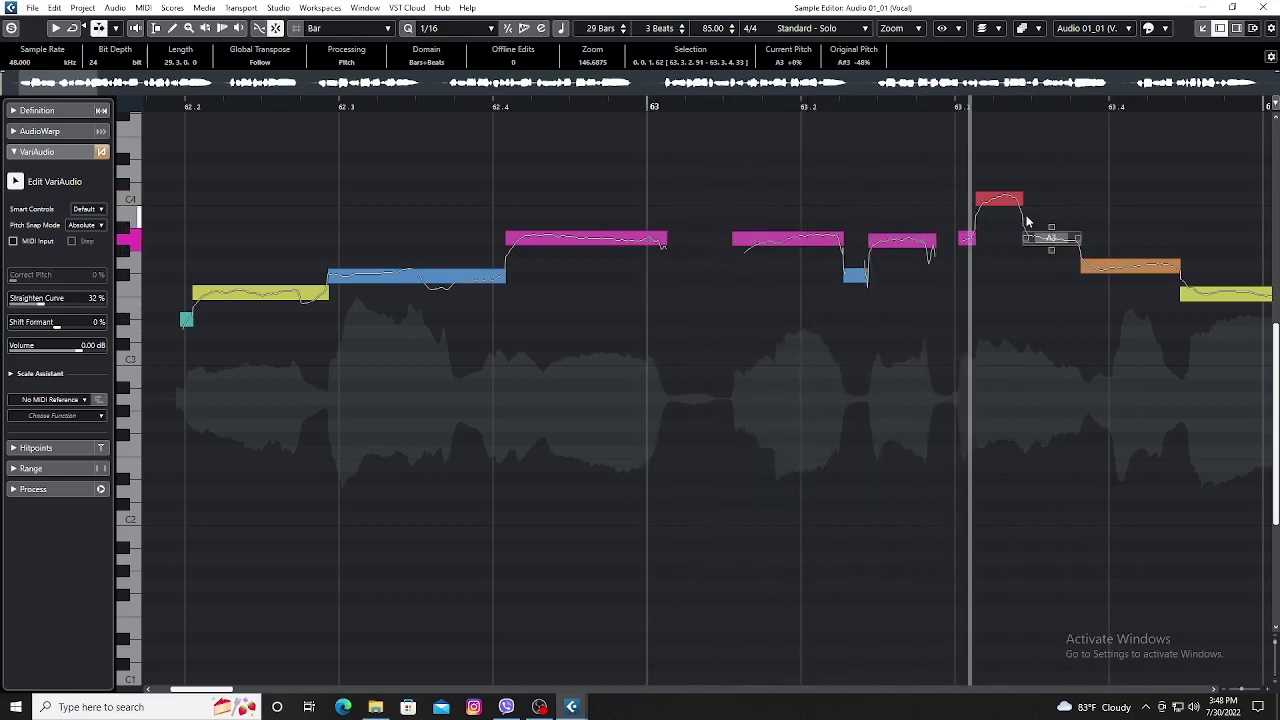
pyautogui.moveTo(1002, 205); pyautogui.dragTo(997, 219)
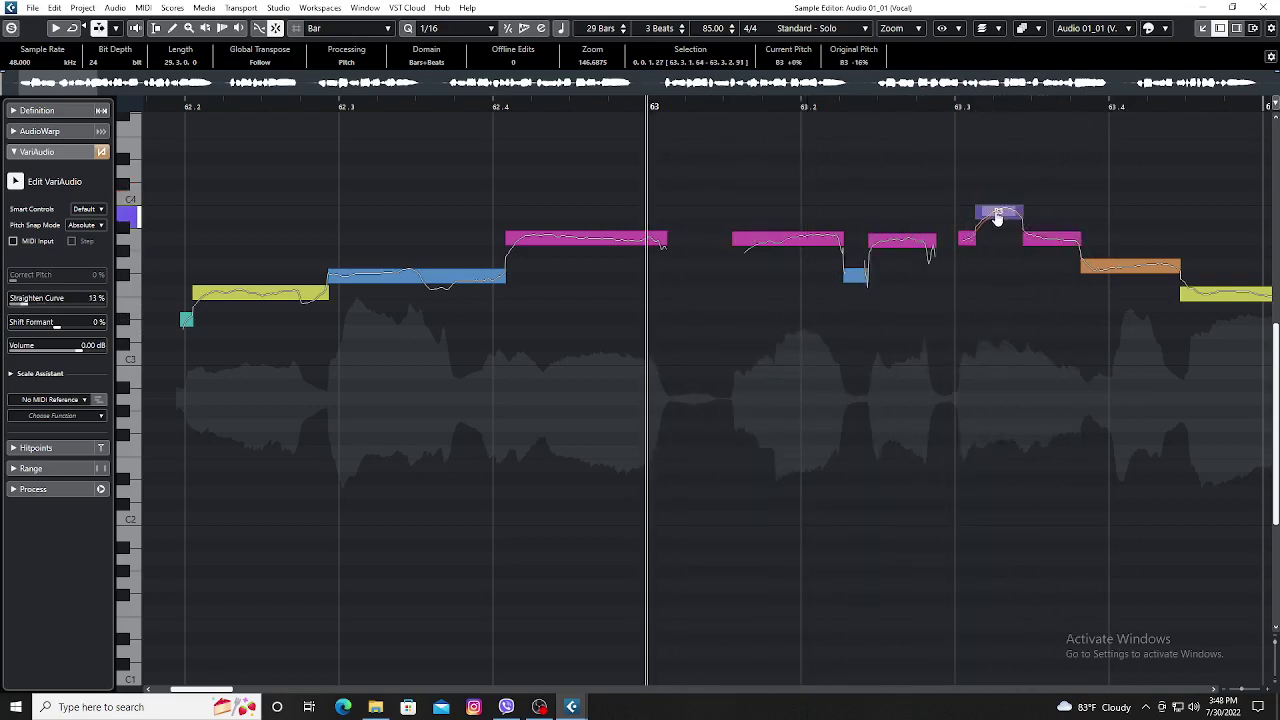
pyautogui.press('space')
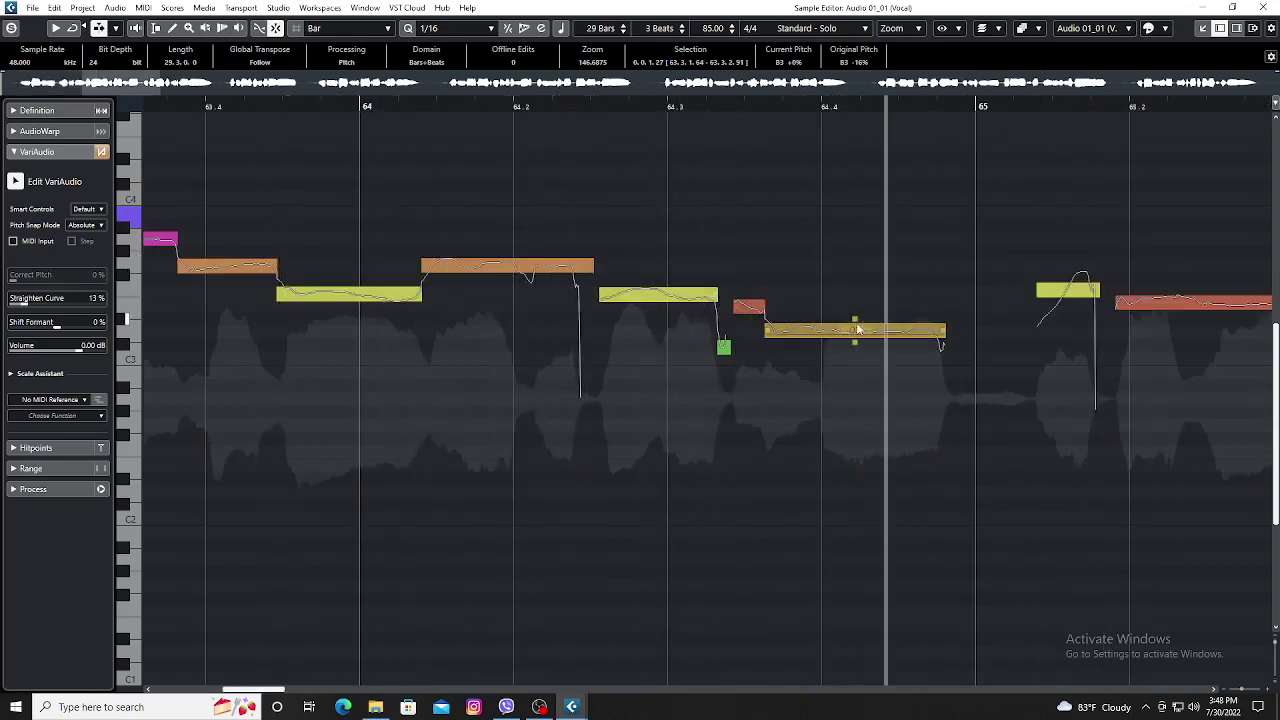
pyautogui.press('space')
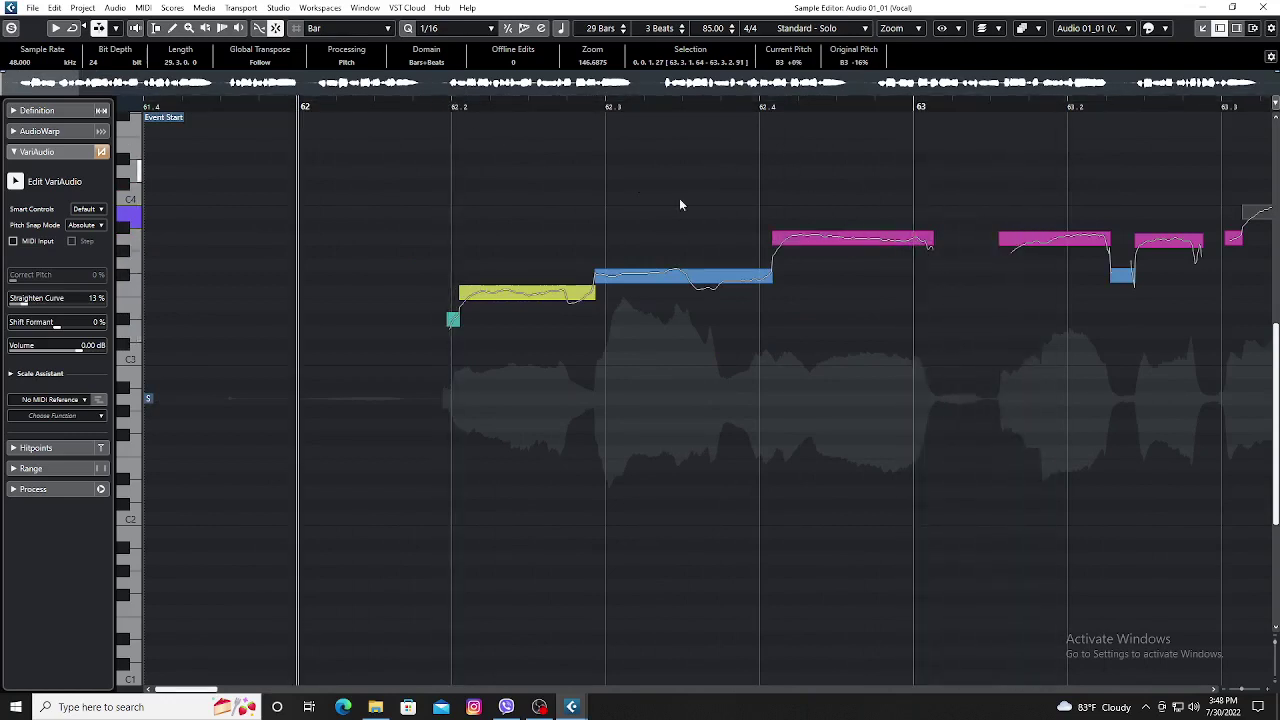
pyautogui.press('space')
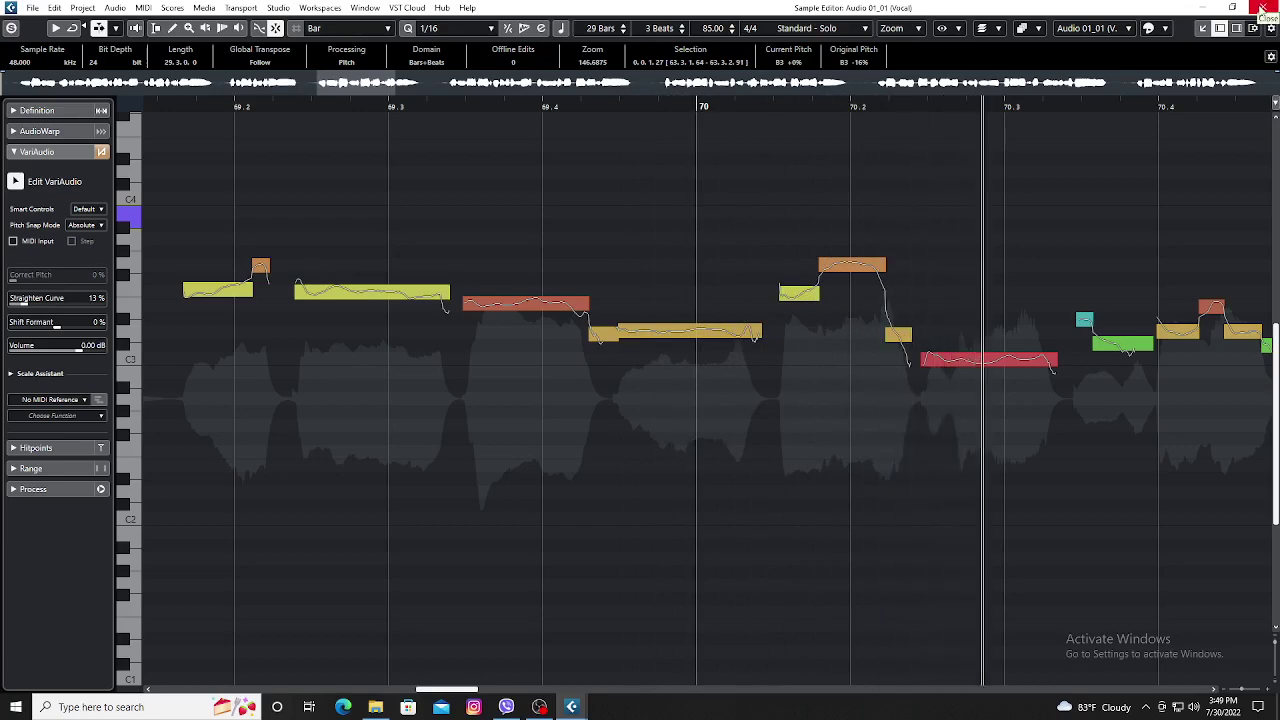
# Close the Sample Editor and set the Vocal track's volume to -9.85 dB during playback.
pyautogui.click(1265, 7)
pyautogui.click(1220, 28)
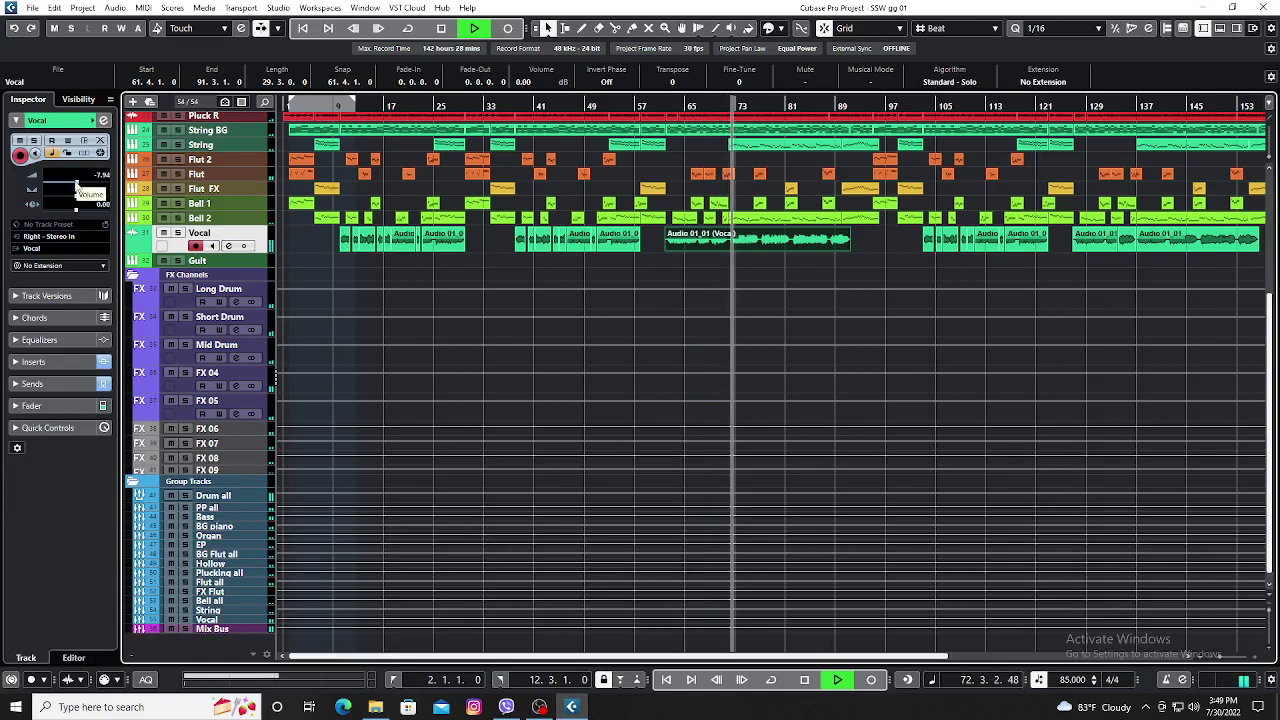
pyautogui.moveTo(77, 187); pyautogui.dragTo(73, 187)
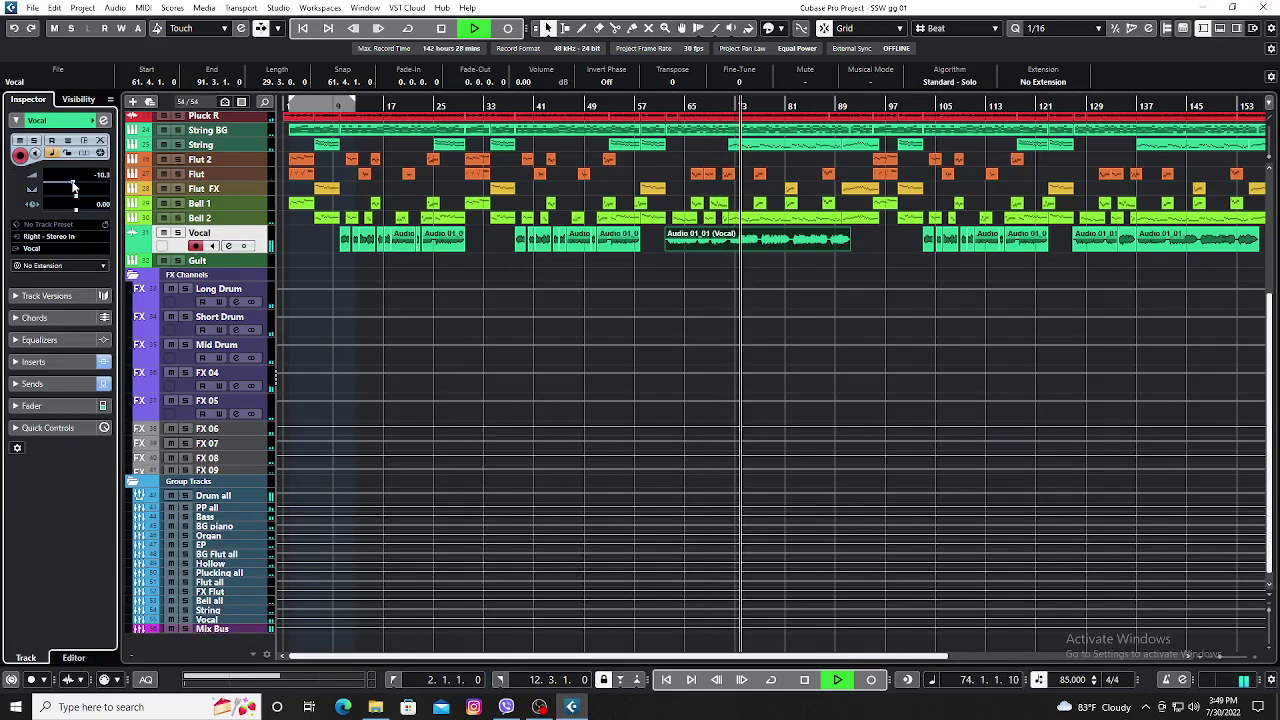
pyautogui.scroll(1, 73, 187)
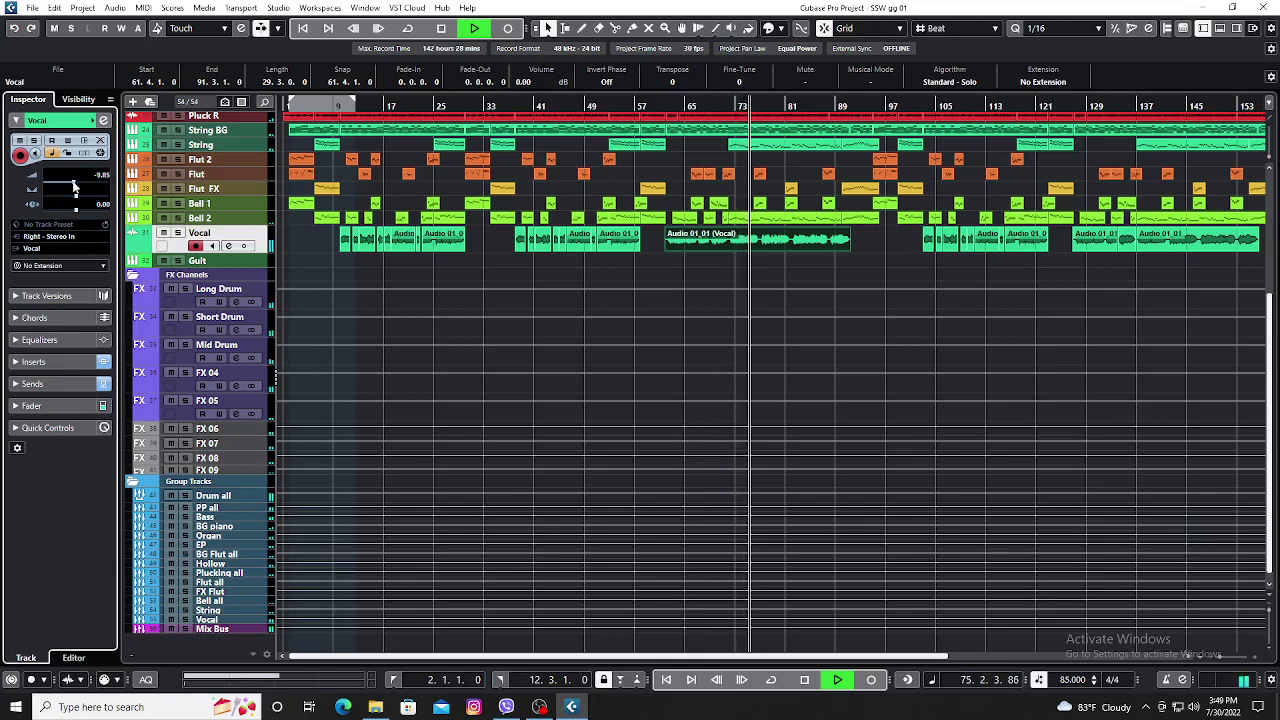
# Bring up the Vocal channel's settings and compare the sound with all its sends bypassed and active.
pyautogui.click(228, 245)
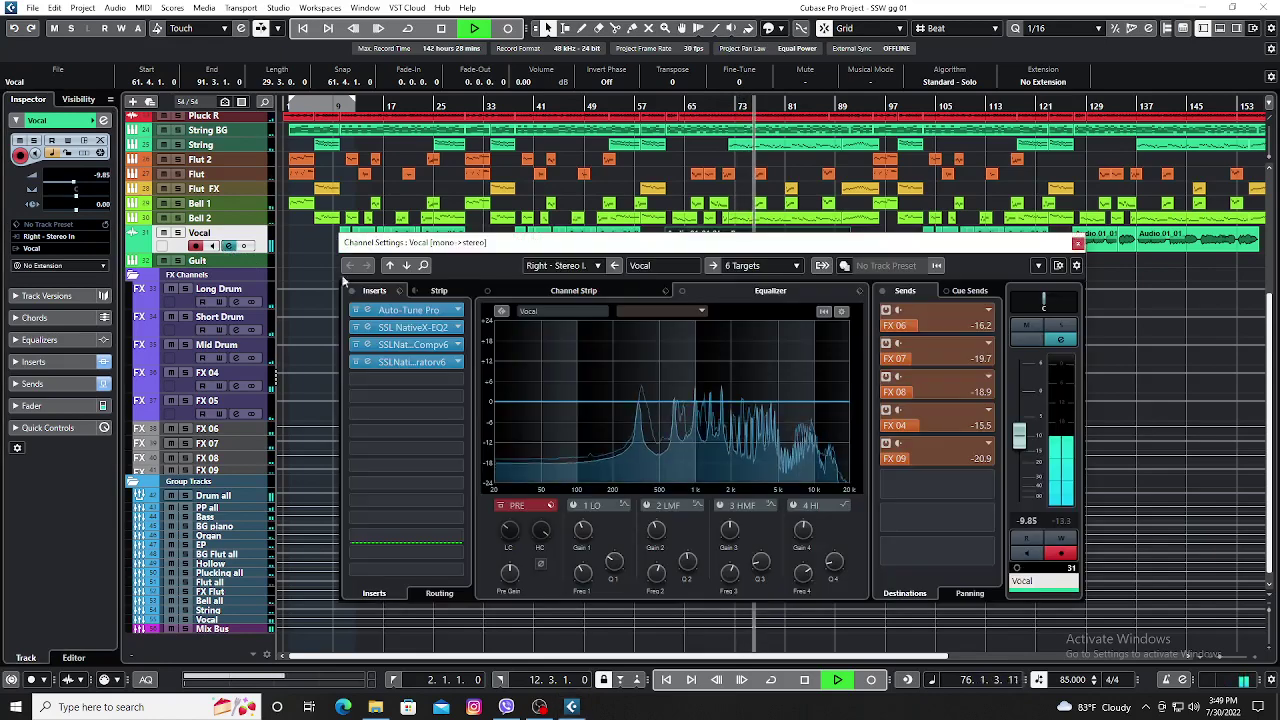
pyautogui.click(883, 293)
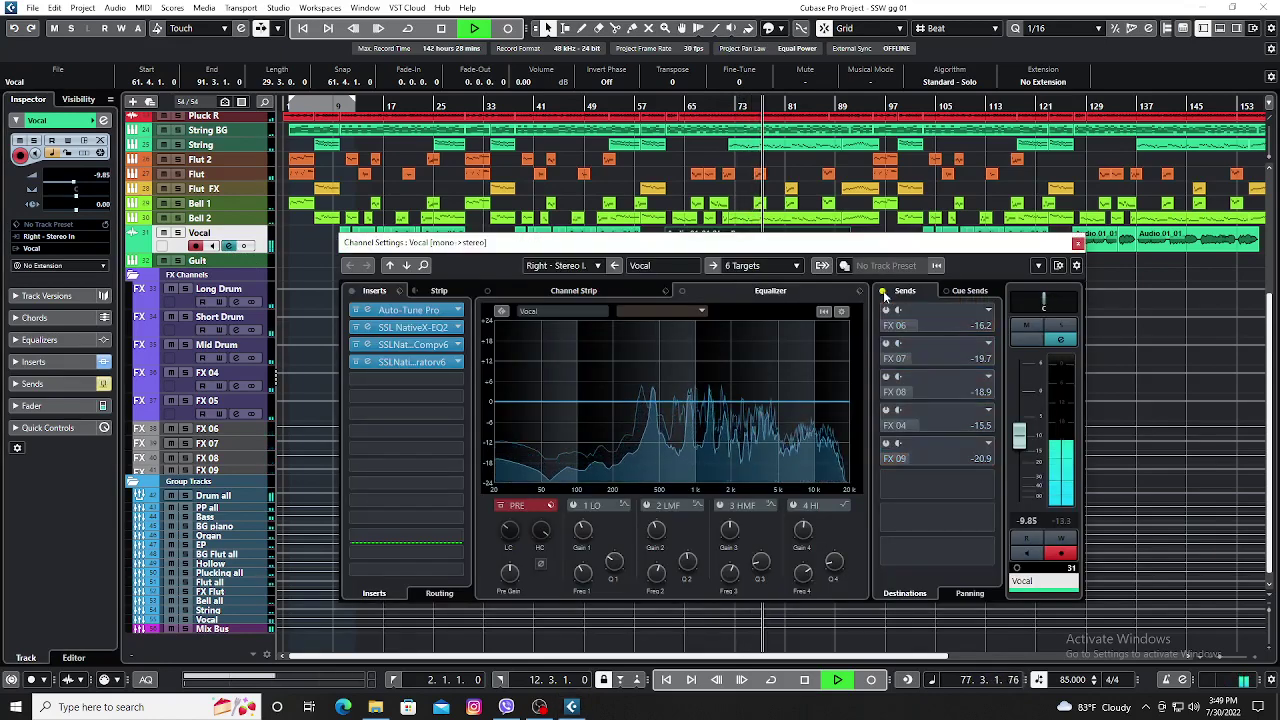
pyautogui.click(883, 293)
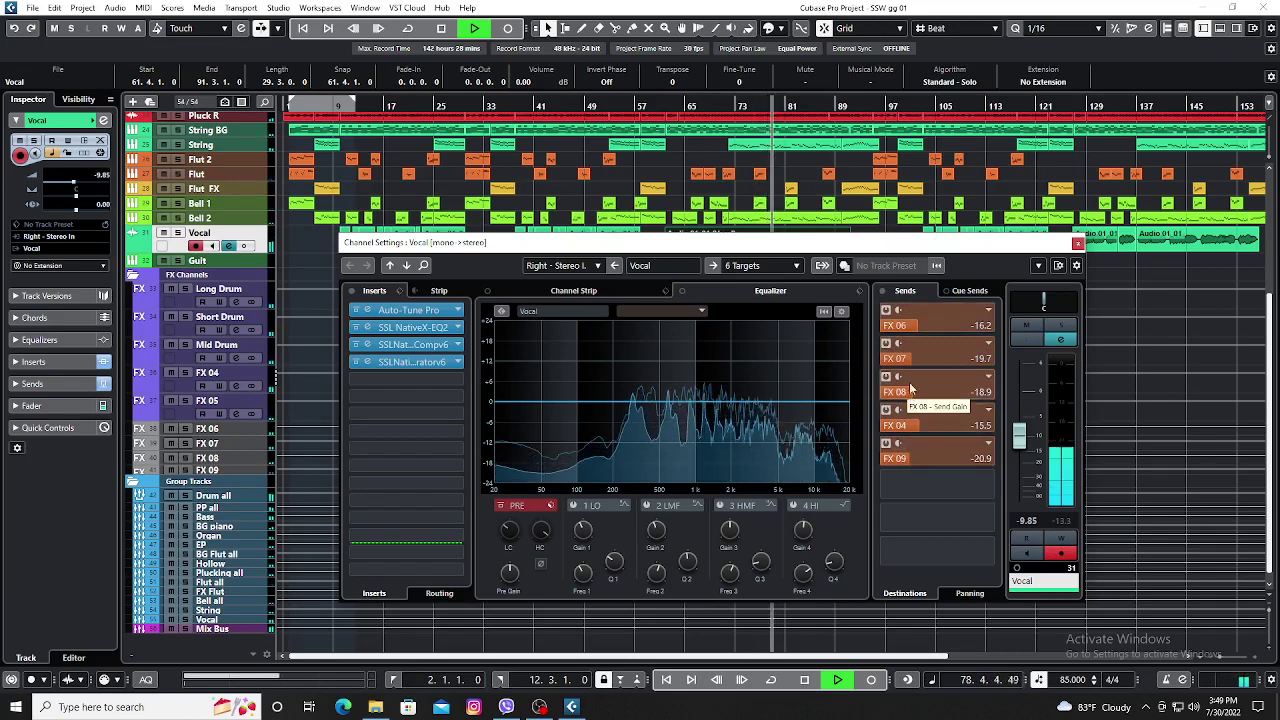
# While listening, set the Vocal channel's send levels to -15.8 dB for FX 06 and -18.2 dB for FX 07.
pyautogui.scroll(1, 929, 330)
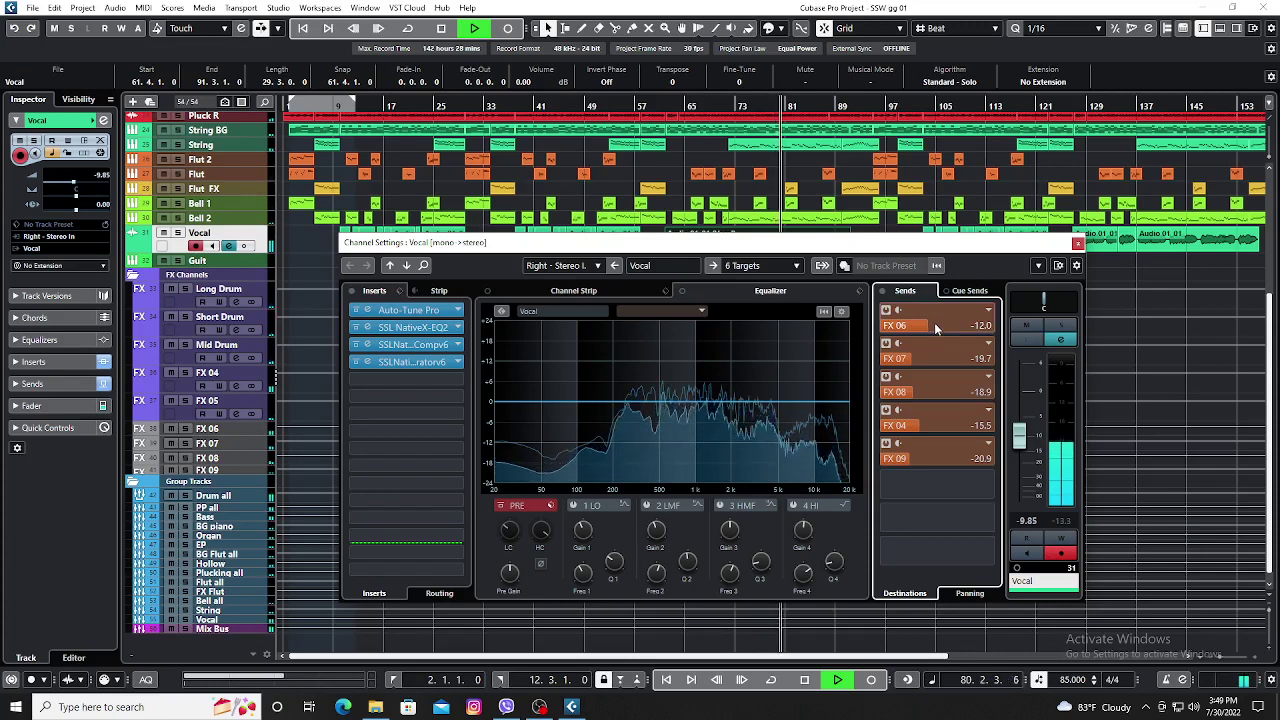
pyautogui.scroll(-1, 933, 326)
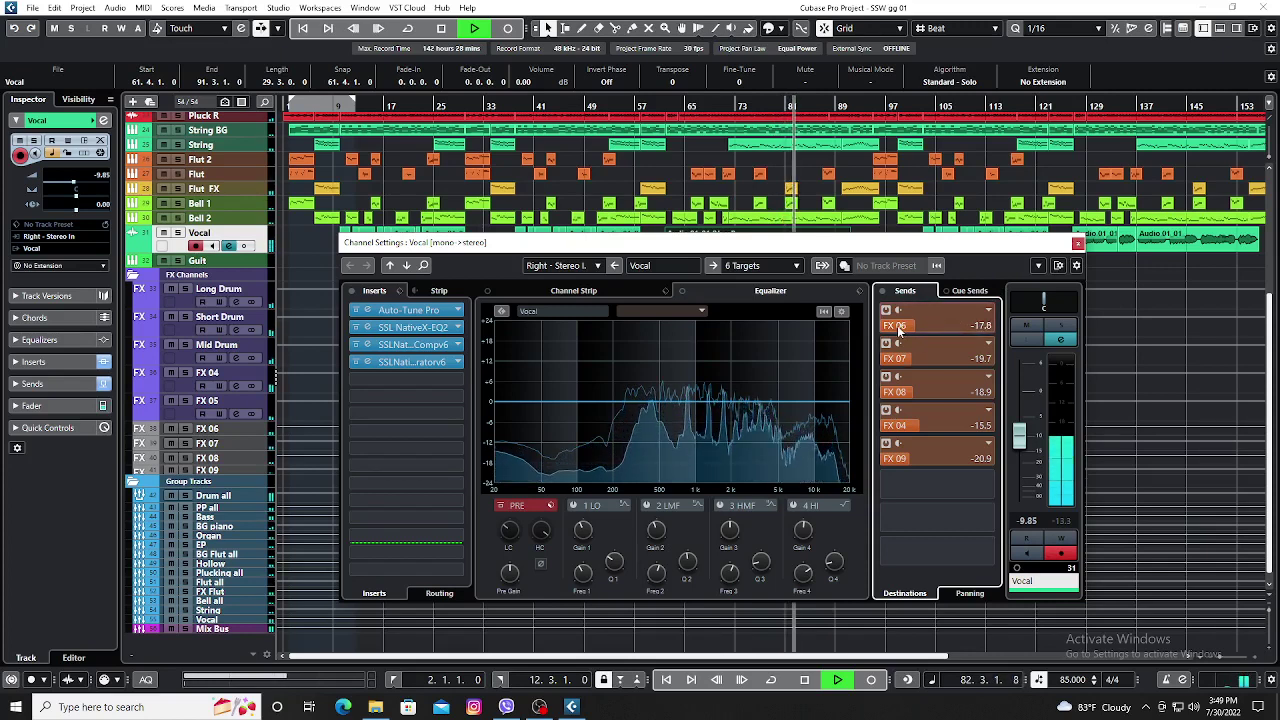
pyautogui.scroll(2, 899, 326)
pyautogui.scroll(6, 907, 343)
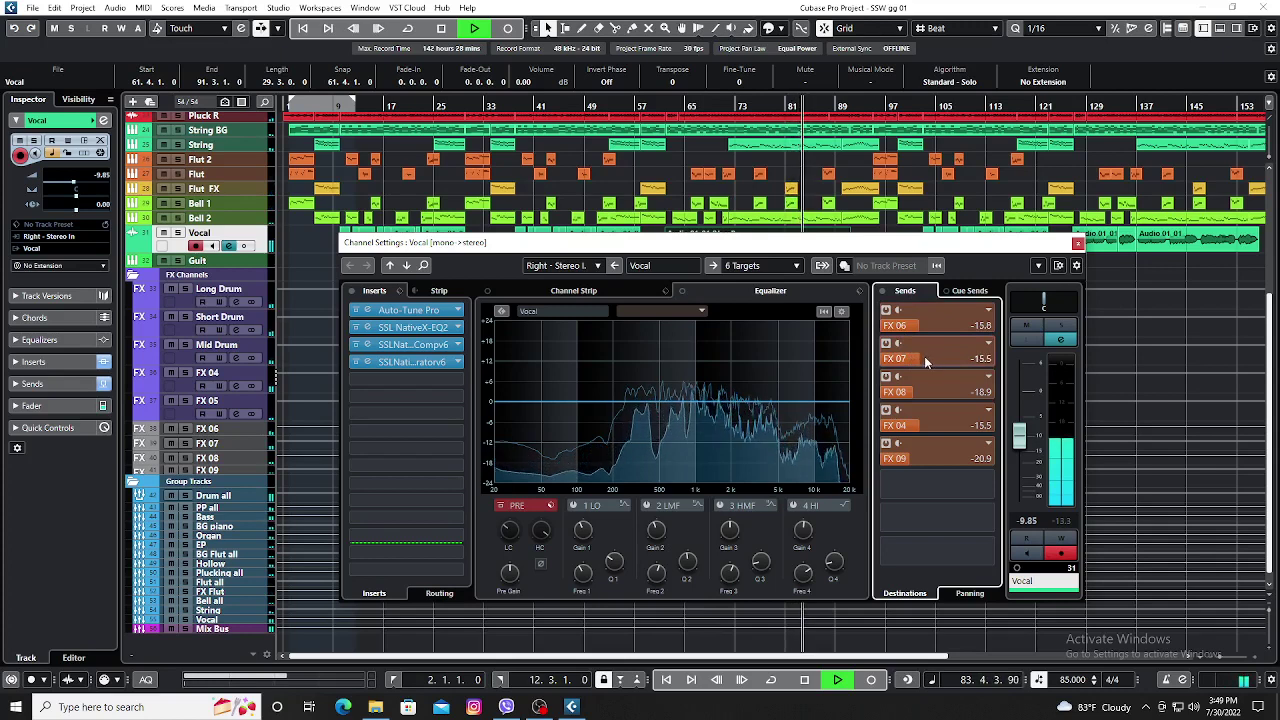
pyautogui.scroll(-2, 920, 358)
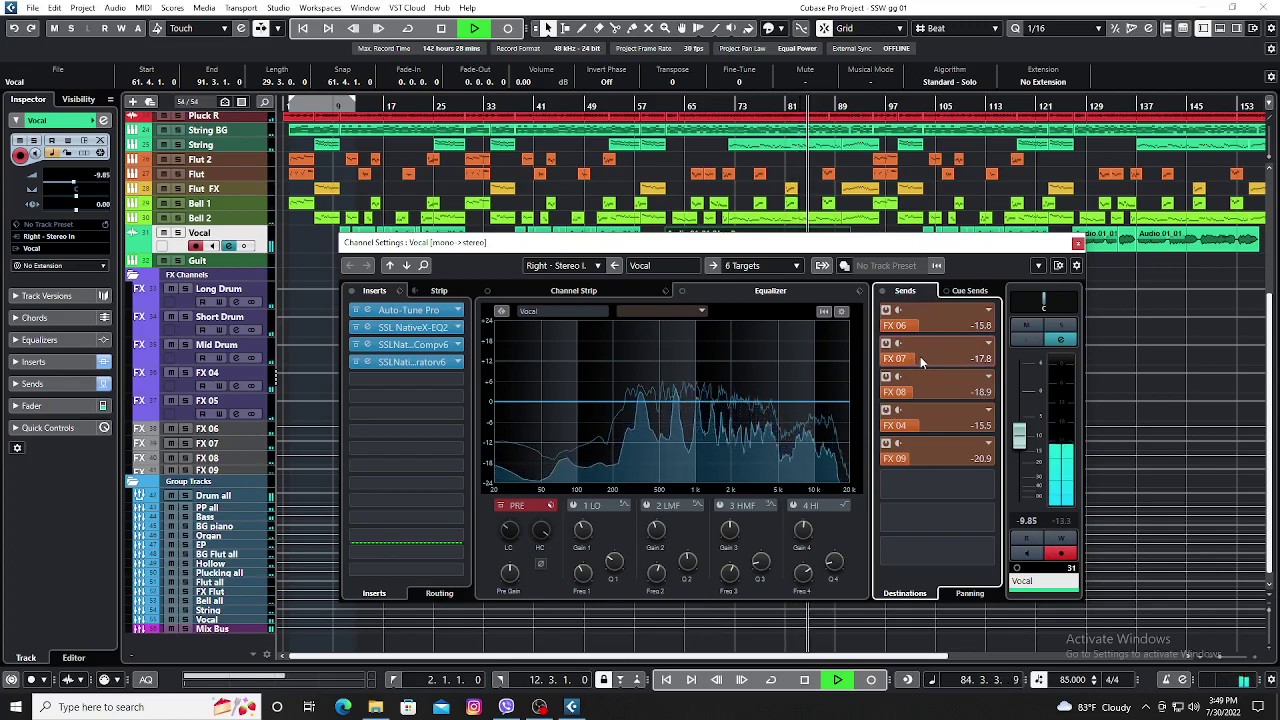
pyautogui.scroll(-1, 918, 356)
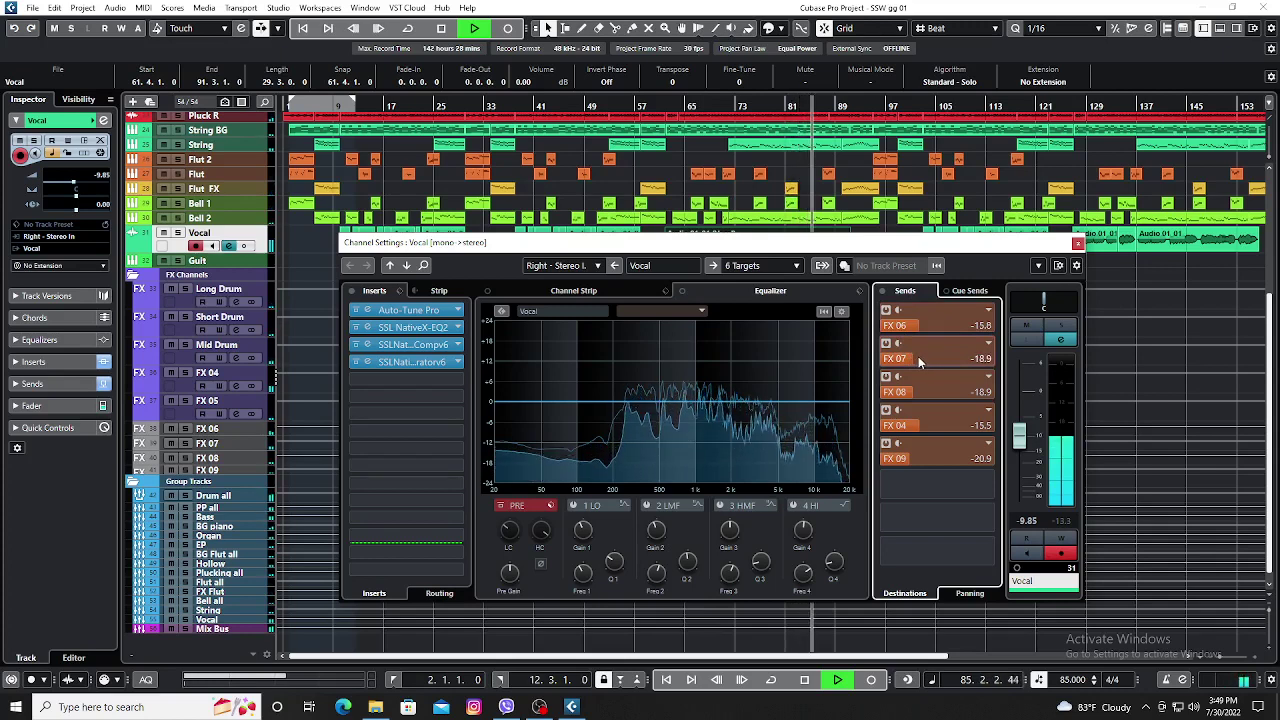
pyautogui.scroll(2, 918, 356)
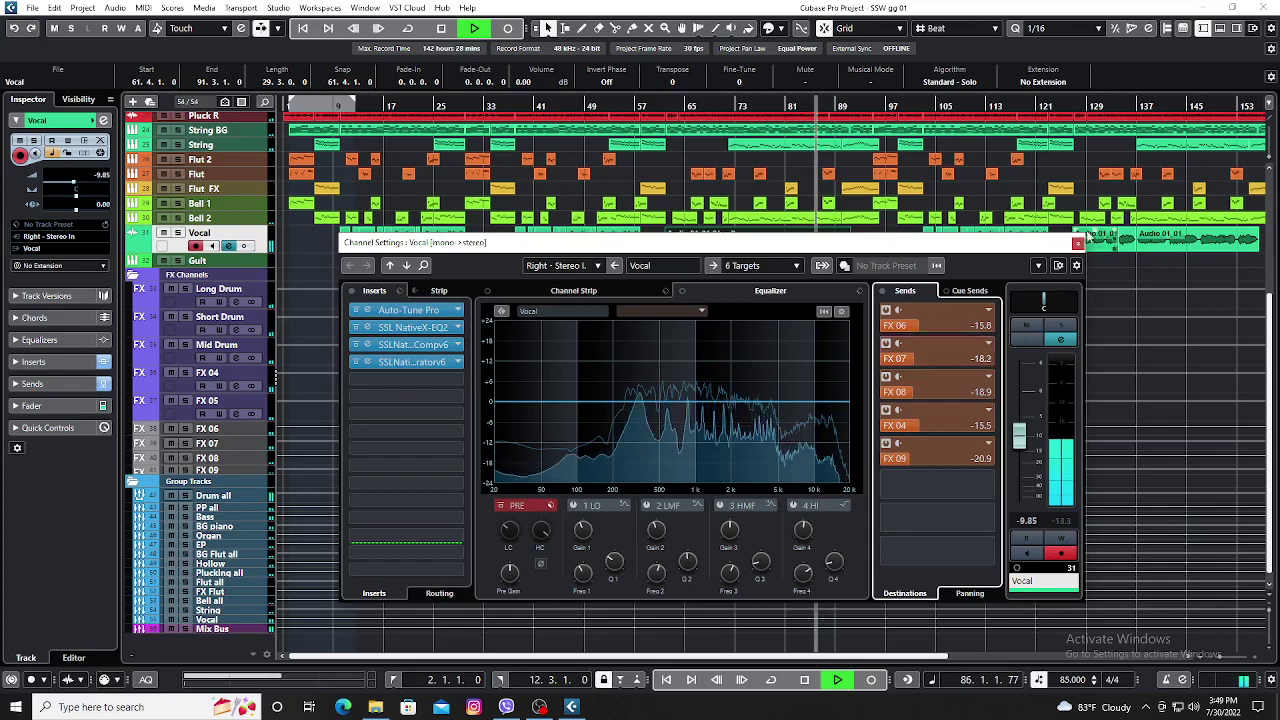
# Close the Vocal channel's settings and stop playback.
pyautogui.click(1077, 244)
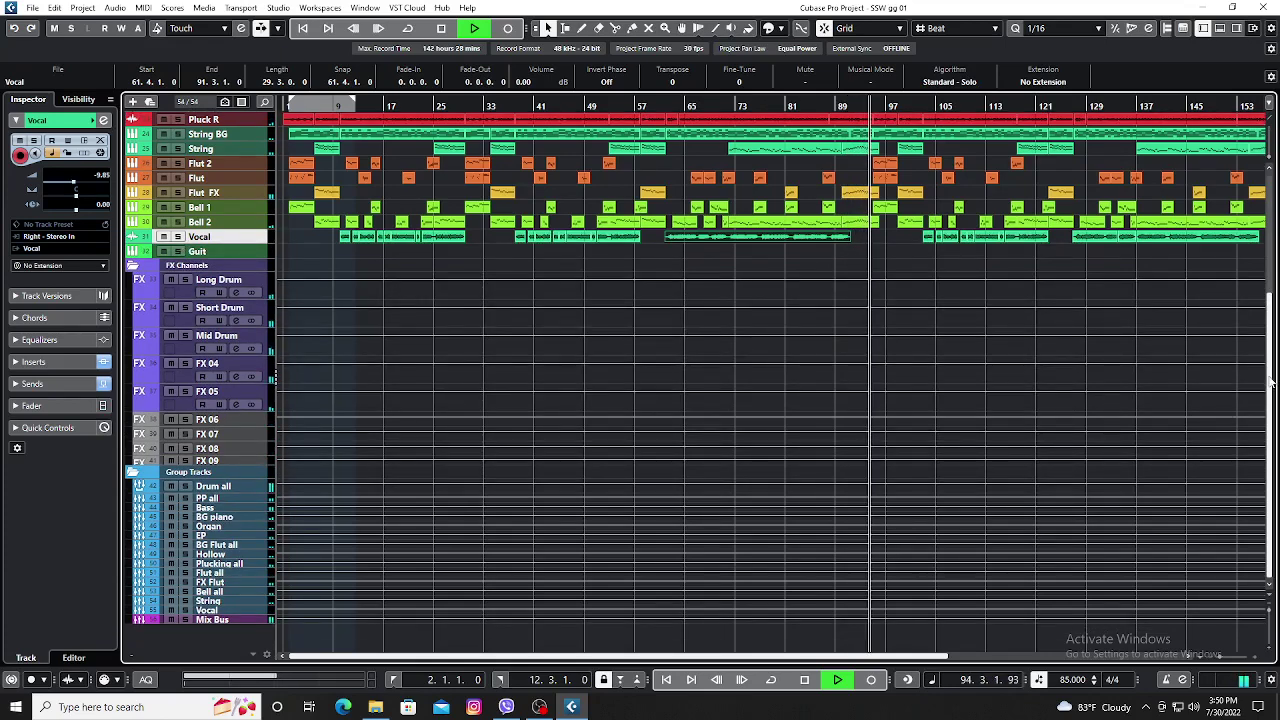
pyautogui.moveTo(1273, 383); pyautogui.dragTo(1275, 340)
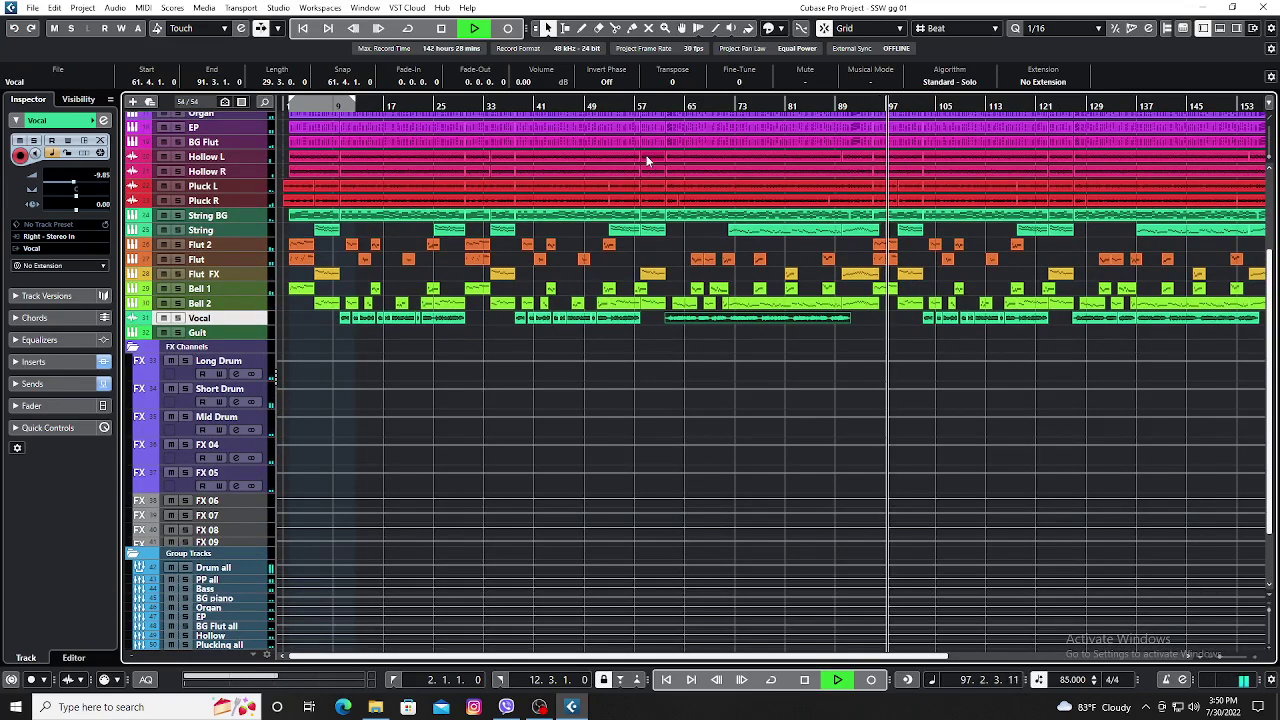
pyautogui.press('space')
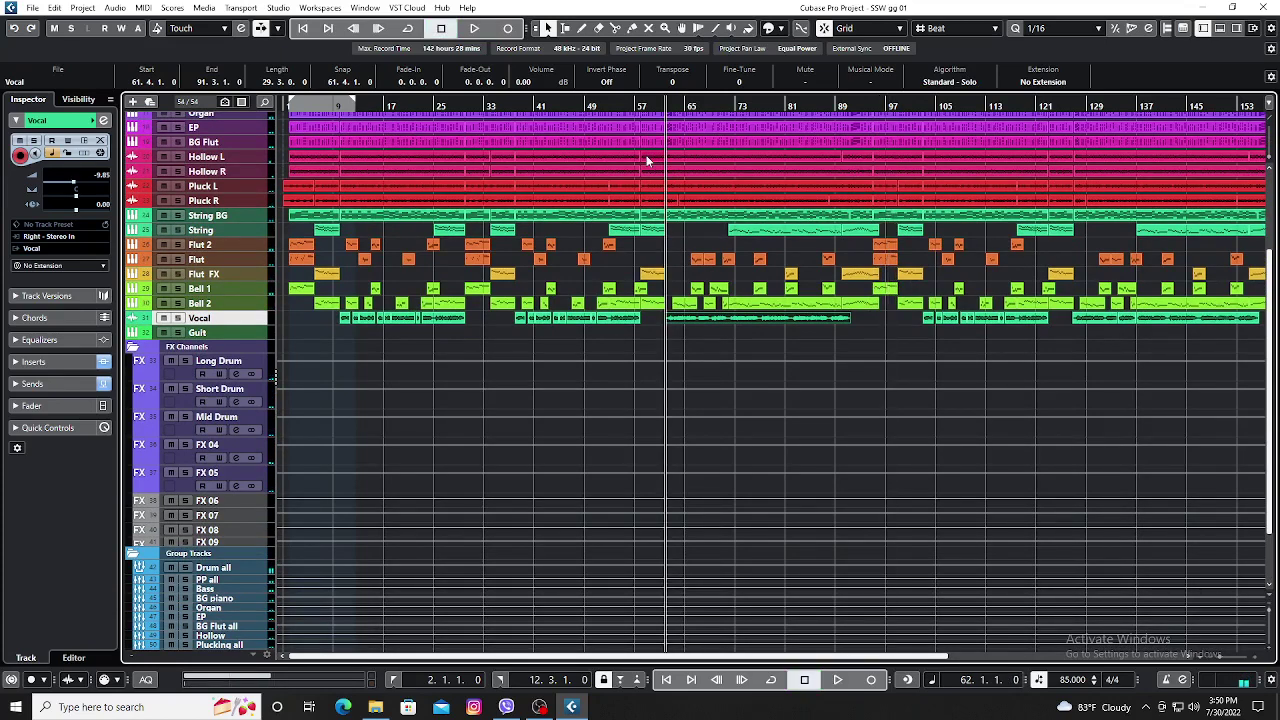